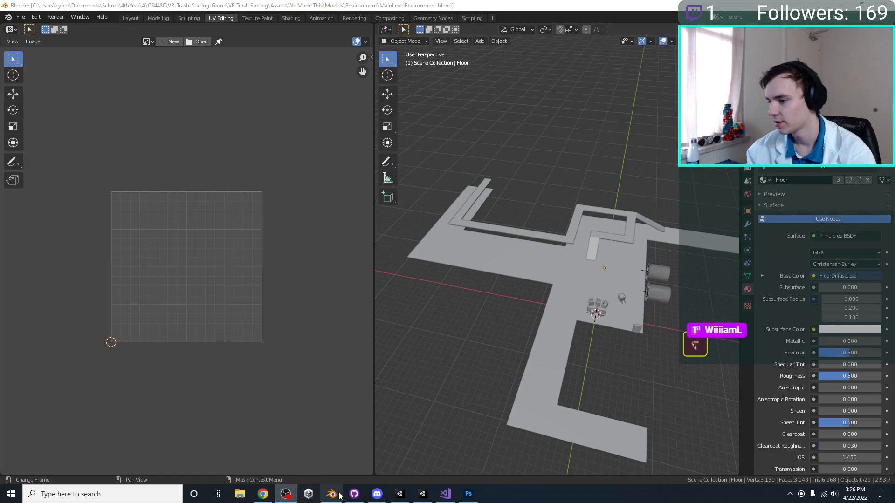
Switch to the VR Trash Sorting project in Unity and examine the Main Level's overall layout from above.
{"action": "left_click", "coordinate": [409, 495]}
{"action": "left_click", "coordinate": [423, 496]}
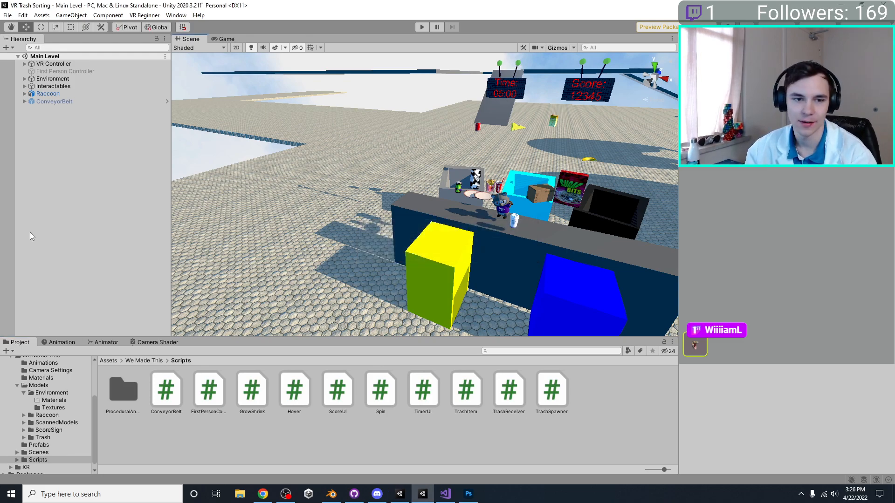
{"action": "key", "text": "alt+Tab"}
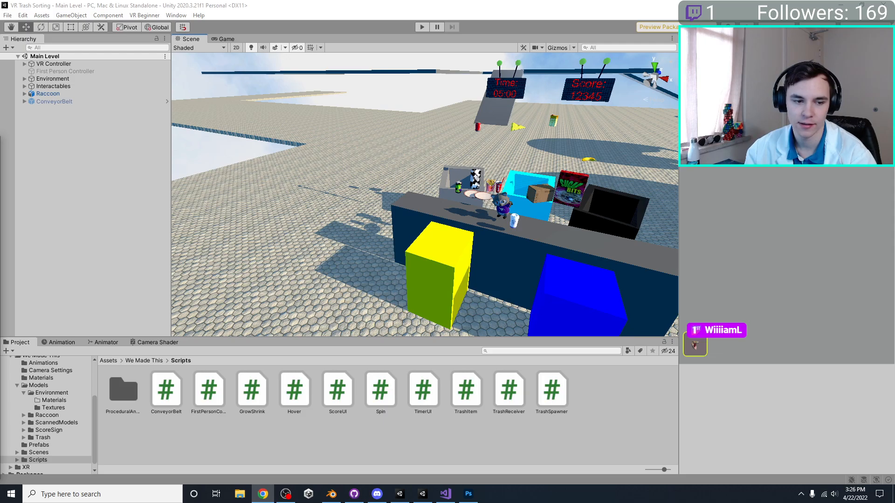
{"action": "right_click_drag", "start_coordinate": [326, 185], "coordinate": [359, 219]}
{"action": "key", "text": "s"}
{"action": "scroll", "coordinate": [289, 177], "scroll_direction": "down", "scroll_amount": 10}
{"action": "middle_click_drag", "start_coordinate": [216, 113], "coordinate": [282, 163]}
{"action": "right_click_drag", "start_coordinate": [282, 164], "coordinate": [493, 257]}
{"action": "middle_click_drag", "start_coordinate": [493, 258], "coordinate": [526, 259]}
{"action": "right_click_drag", "start_coordinate": [527, 259], "coordinate": [382, 248]}
{"action": "scroll", "coordinate": [427, 243], "scroll_direction": "down", "scroll_amount": 6}
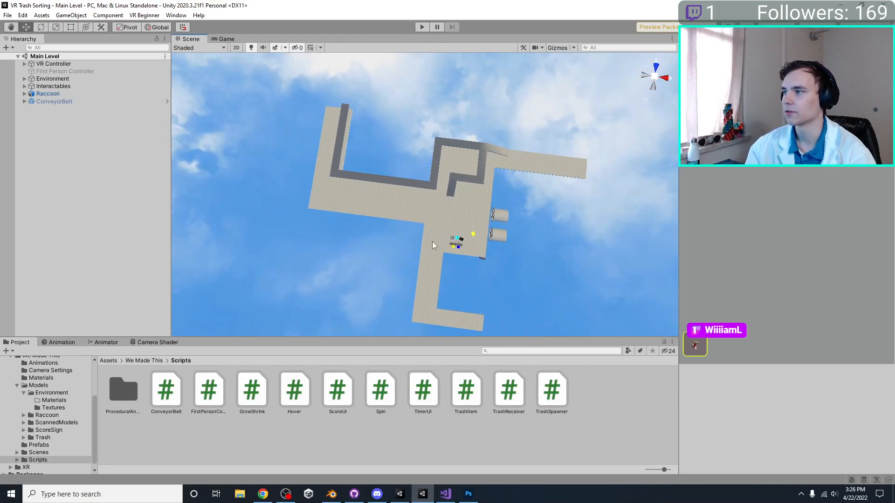
Examine the level's walls, floor and sorting bins up close in the scene.
{"action": "scroll", "coordinate": [433, 242], "scroll_direction": "up", "scroll_amount": 8}
{"action": "middle_click_drag", "start_coordinate": [433, 241], "coordinate": [308, 204]}
{"action": "right_click_drag", "start_coordinate": [431, 236], "coordinate": [395, 194]}
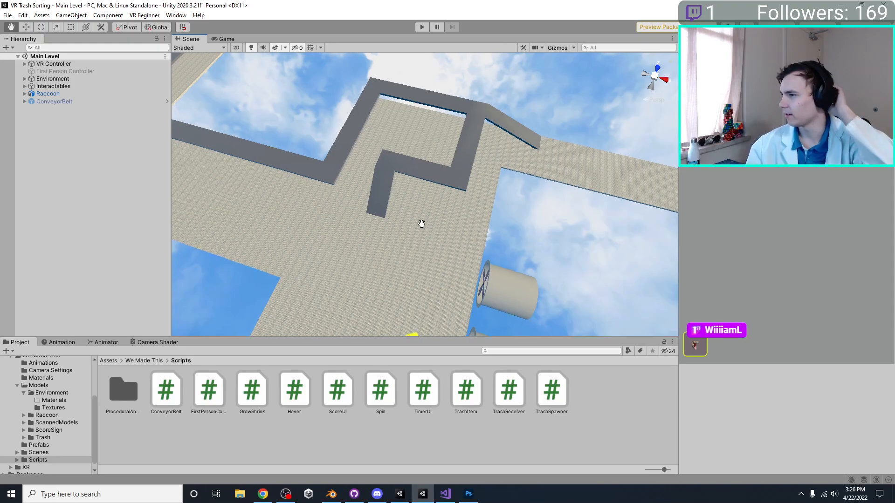
{"action": "middle_click_drag", "start_coordinate": [422, 224], "coordinate": [452, 175]}
{"action": "right_click_drag", "start_coordinate": [452, 175], "coordinate": [326, 261]}
{"action": "middle_click_drag", "start_coordinate": [327, 261], "coordinate": [552, 108]}
{"action": "scroll", "coordinate": [490, 220], "scroll_direction": "up", "scroll_amount": 3}
{"action": "right_click_drag", "start_coordinate": [490, 220], "coordinate": [516, 212]}
{"action": "middle_click_drag", "start_coordinate": [516, 212], "coordinate": [494, 153]}
{"action": "right_click_drag", "start_coordinate": [494, 153], "coordinate": [391, 154]}
{"action": "middle_click_drag", "start_coordinate": [391, 154], "coordinate": [351, 231]}
{"action": "right_click_drag", "start_coordinate": [350, 231], "coordinate": [434, 259]}
{"action": "scroll", "coordinate": [429, 241], "scroll_direction": "down", "scroll_amount": 5}
Open the Environment model's Textures folder and inspect the FloorHexagonalDiffuse and FloorHexagonalNormal textures.
{"action": "left_click", "coordinate": [53, 395]}
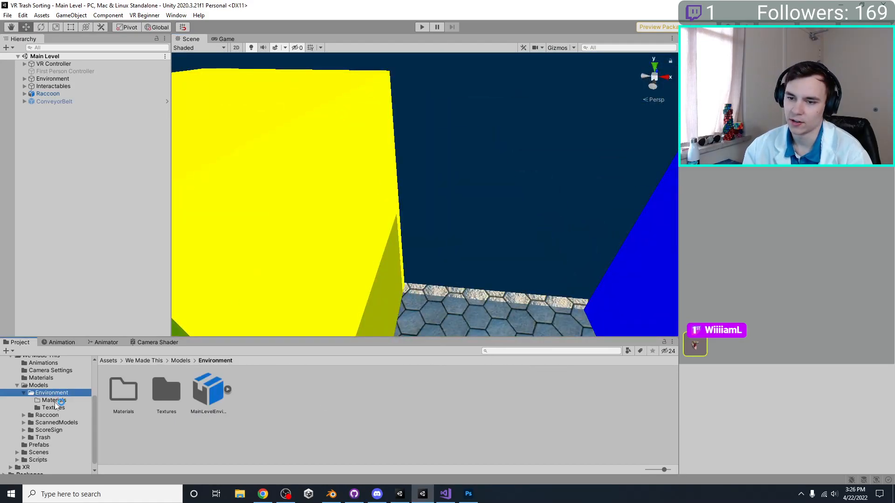
{"action": "left_click", "coordinate": [55, 408]}
{"action": "left_click", "coordinate": [311, 389]}
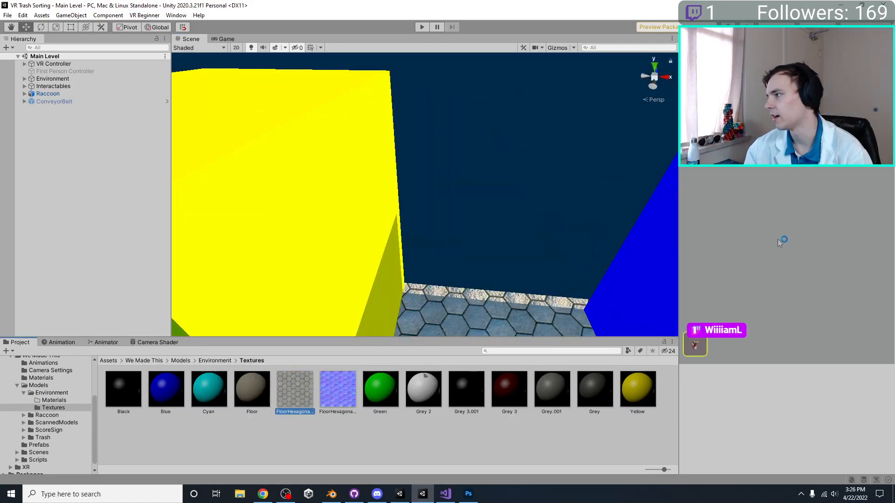
{"action": "left_click_drag", "start_coordinate": [753, 368], "coordinate": [754, 318]}
{"action": "middle_click_drag", "start_coordinate": [554, 300], "coordinate": [485, 235]}
{"action": "left_click", "coordinate": [337, 381]}
{"action": "right_click_drag", "start_coordinate": [485, 236], "coordinate": [486, 188]}
{"action": "middle_click_drag", "start_coordinate": [458, 227], "coordinate": [400, 210]}
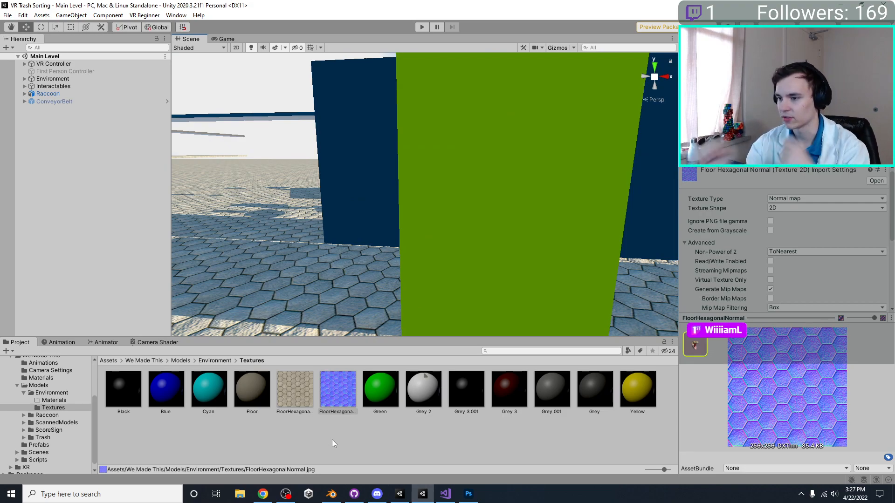
Compare the enlarged preview of the hexagonal floor's diffuse texture with its normal map preview.
{"action": "left_click", "coordinate": [286, 397]}
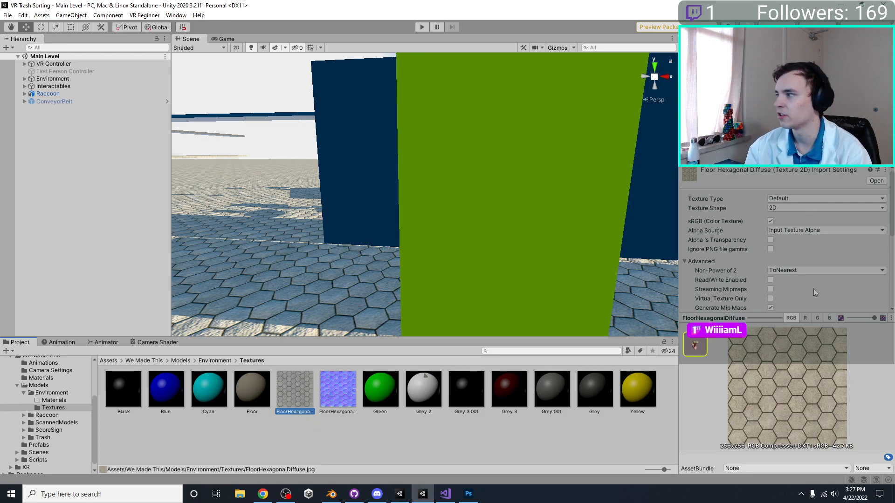
{"action": "left_click_drag", "start_coordinate": [745, 318], "coordinate": [771, 286]}
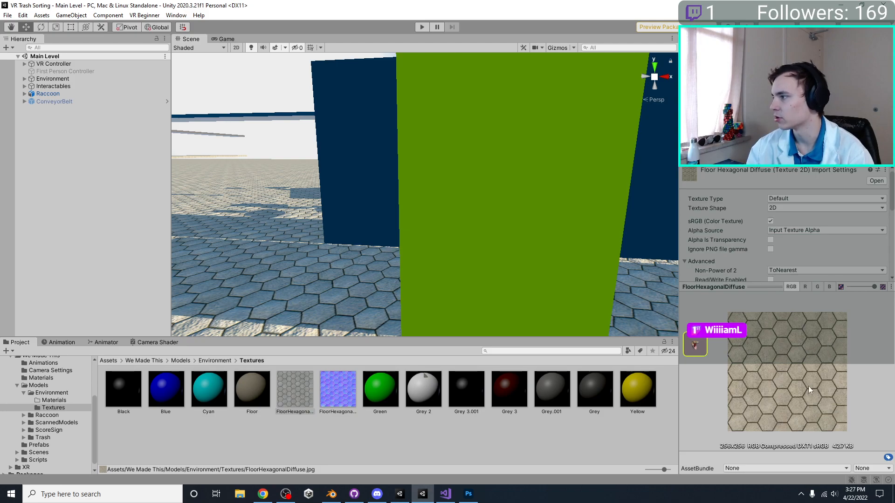
{"action": "left_click", "coordinate": [339, 389]}
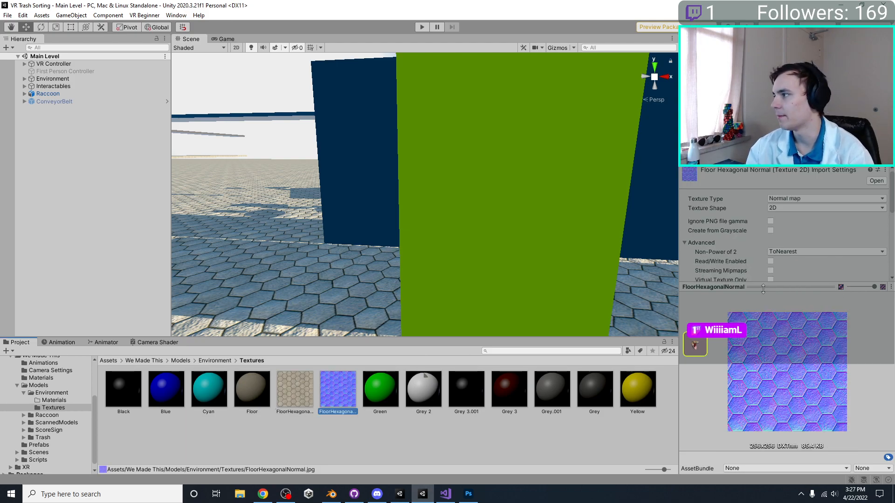
{"action": "left_click_drag", "start_coordinate": [763, 288], "coordinate": [764, 342]}
Examine how the hexagonal tile texture looks on the floor around the sorting bins and across the level.
{"action": "middle_click_drag", "start_coordinate": [271, 203], "coordinate": [286, 192]}
{"action": "right_click_drag", "start_coordinate": [287, 192], "coordinate": [488, 253]}
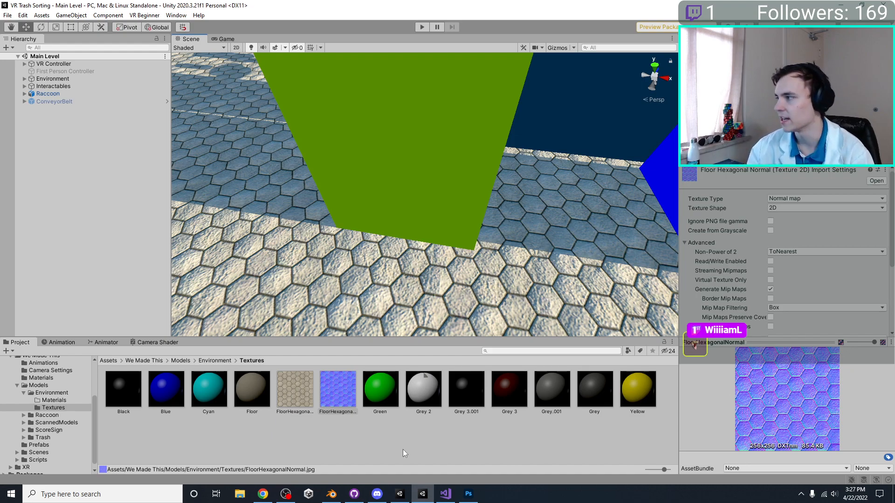
{"action": "right_click_drag", "start_coordinate": [396, 254], "coordinate": [507, 261]}
{"action": "mouse_move", "coordinate": [434, 226]}
{"action": "right_mouse_down"}
{"action": "mouse_move", "coordinate": [471, 247]}
{"action": "mouse_move", "coordinate": [469, 236]}
{"action": "mouse_move", "coordinate": [422, 204]}
{"action": "mouse_move", "coordinate": [434, 235]}
{"action": "mouse_move", "coordinate": [406, 220]}
{"action": "mouse_move", "coordinate": [532, 243]}
{"action": "mouse_move", "coordinate": [492, 258]}
{"action": "mouse_move", "coordinate": [448, 223]}
{"action": "right_mouse_up"}
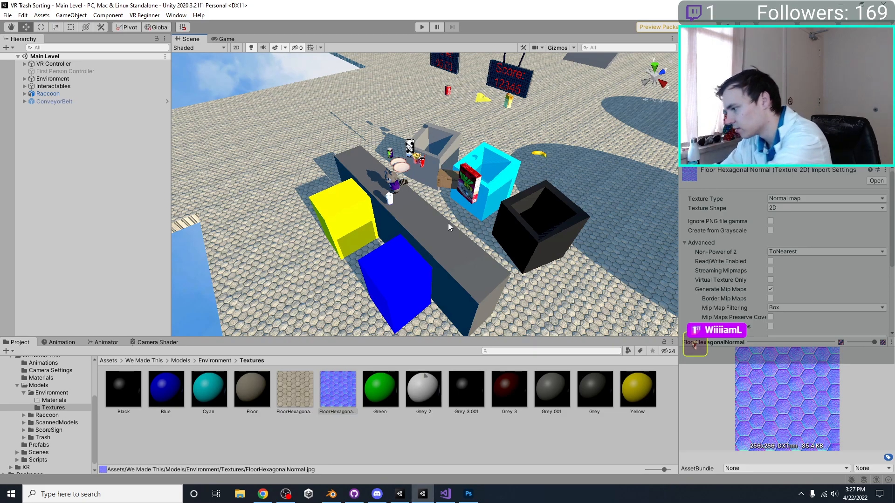
{"action": "right_click_drag", "start_coordinate": [449, 223], "coordinate": [475, 289]}
{"action": "right_click_drag", "start_coordinate": [425, 215], "coordinate": [416, 246]}
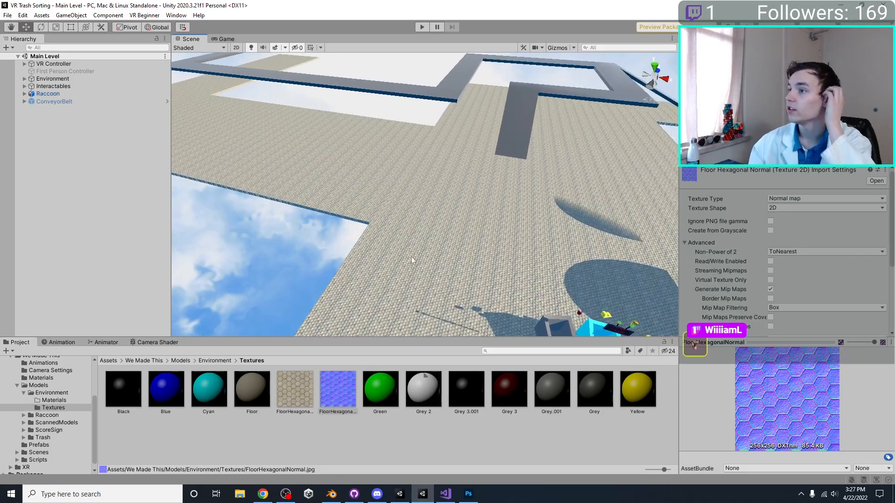
Compare the untextured level model in Blender with the textured Main Level in Unity.
{"action": "left_click", "coordinate": [331, 494]}
{"action": "scroll", "coordinate": [512, 330], "scroll_direction": "up", "scroll_amount": 6}
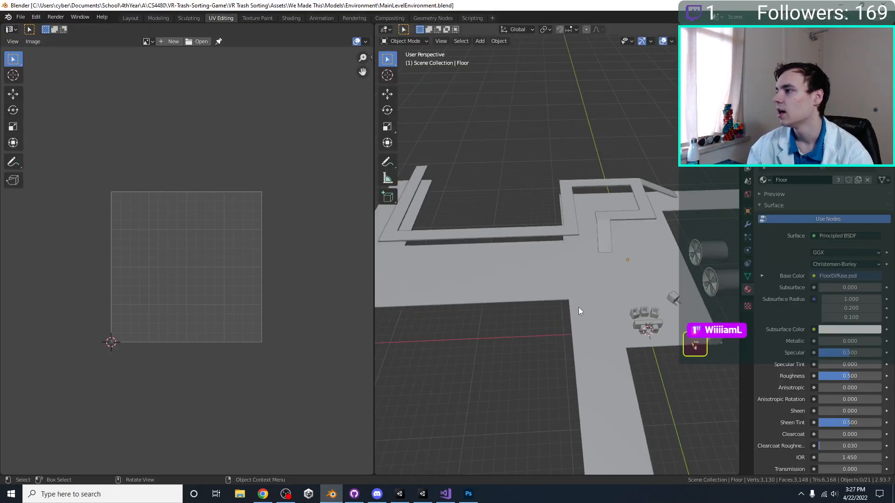
{"action": "middle_click_drag", "start_coordinate": [579, 307], "coordinate": [536, 307], "text": "shift"}
{"action": "left_click", "coordinate": [331, 494]}
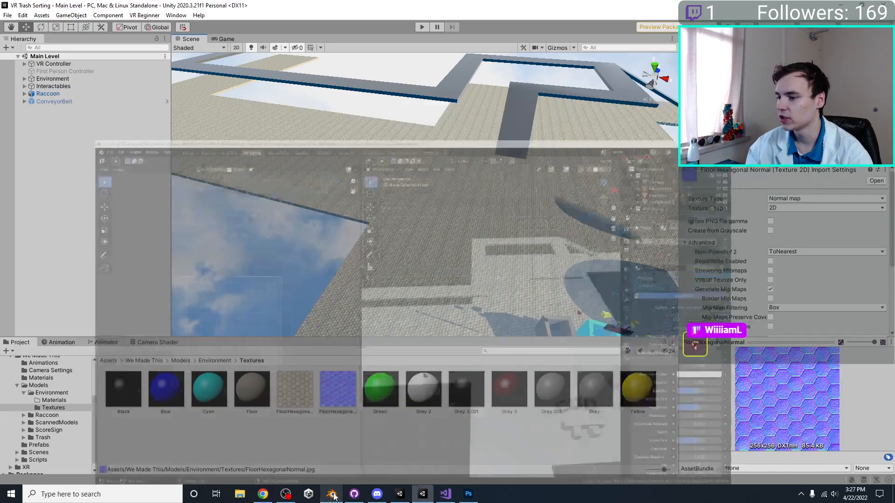
{"action": "right_click_drag", "start_coordinate": [369, 256], "coordinate": [464, 230]}
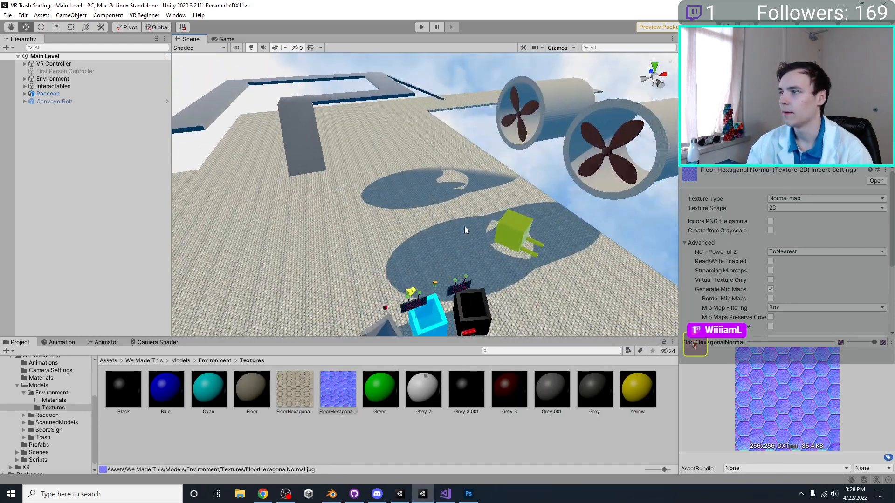
{"action": "right_click_drag", "start_coordinate": [331, 258], "coordinate": [457, 243]}
{"action": "right_click_drag", "start_coordinate": [474, 202], "coordinate": [438, 212]}
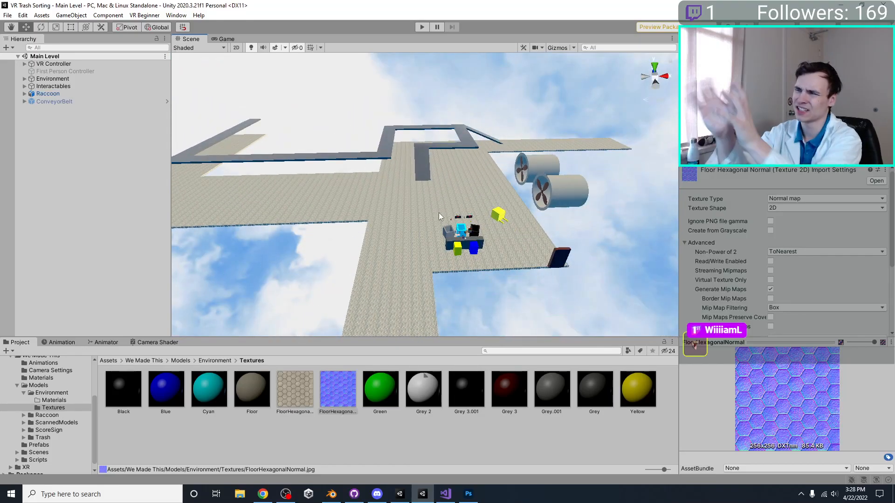
{"action": "scroll", "coordinate": [465, 202], "scroll_direction": "up", "scroll_amount": 6}
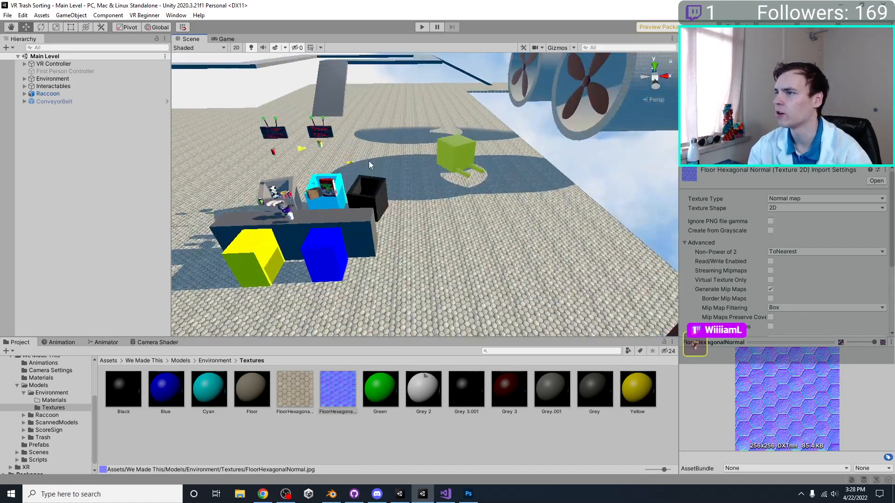
{"action": "scroll", "coordinate": [369, 164], "scroll_direction": "up", "scroll_amount": 2}
{"action": "middle_click_drag", "start_coordinate": [393, 186], "coordinate": [455, 317]}
{"action": "left_click", "coordinate": [326, 499]}
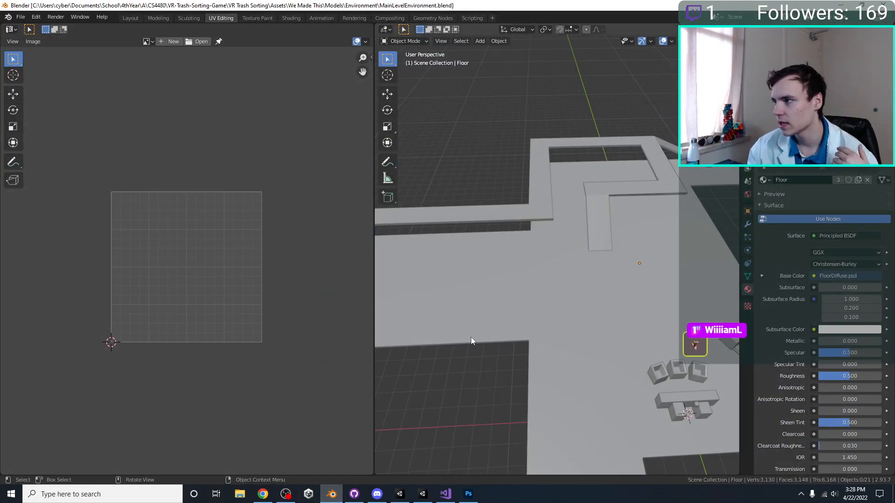
{"action": "middle_click_drag", "start_coordinate": [472, 356], "coordinate": [477, 319]}
{"action": "scroll", "coordinate": [476, 316], "scroll_direction": "down", "scroll_amount": 4}
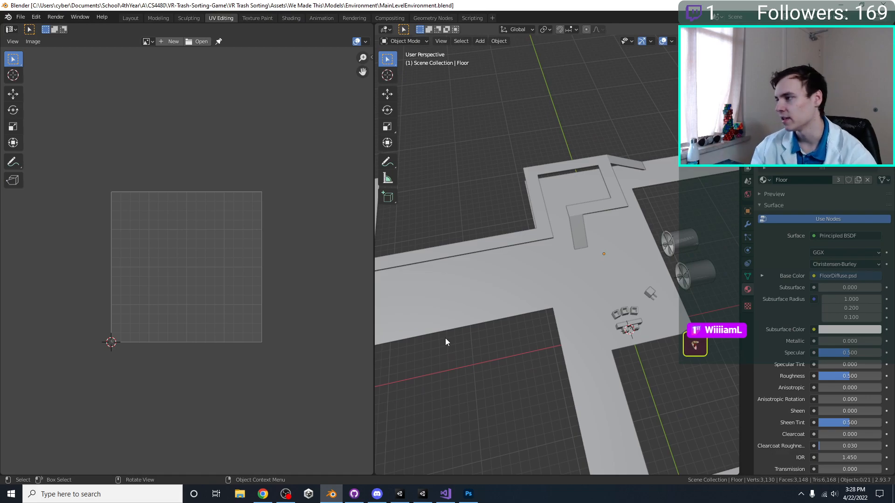
{"action": "middle_click_drag", "start_coordinate": [518, 312], "coordinate": [391, 426]}
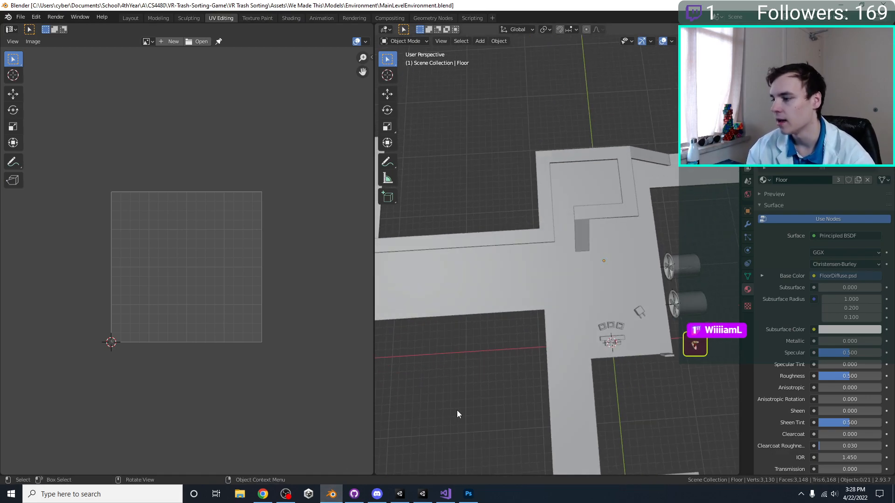
Switch to The Handyman With A Unicycle project and view Level1 in the scene editor for reference.
{"action": "left_click", "coordinate": [408, 498]}
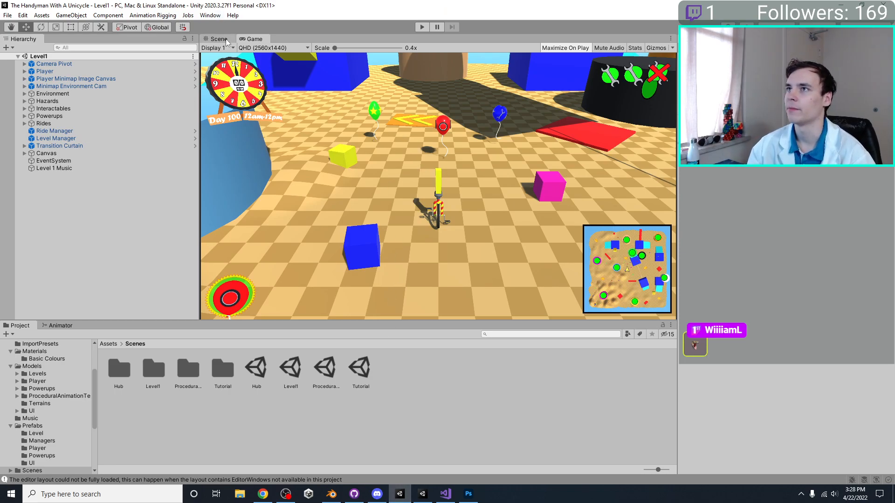
{"action": "key", "text": "ctrl+1"}
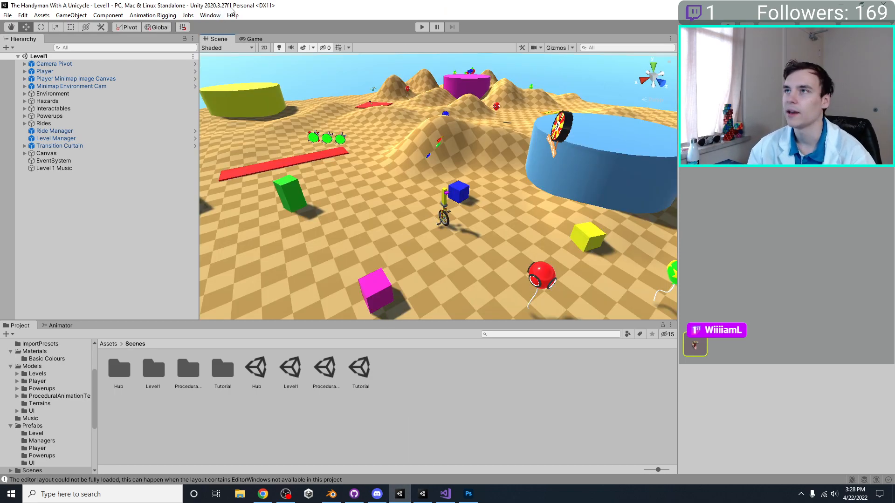
{"action": "right_click_drag", "start_coordinate": [433, 196], "coordinate": [432, 163]}
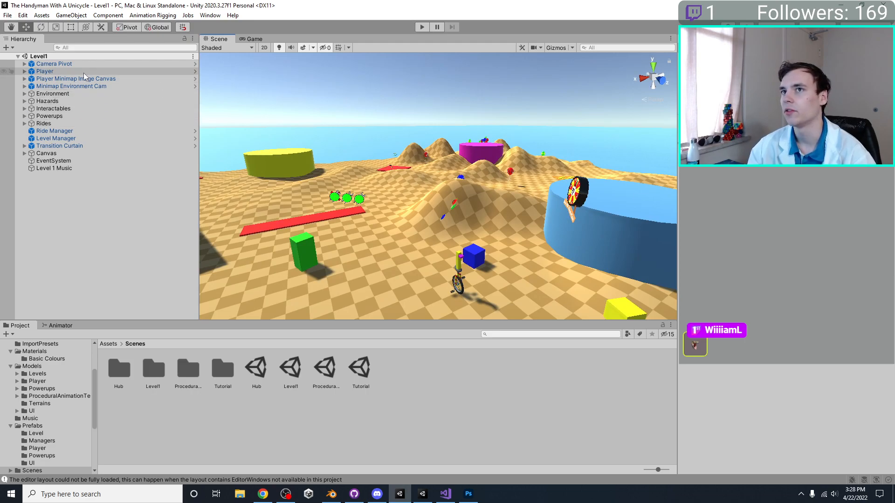
{"action": "right_click_drag", "start_coordinate": [462, 212], "coordinate": [470, 217]}
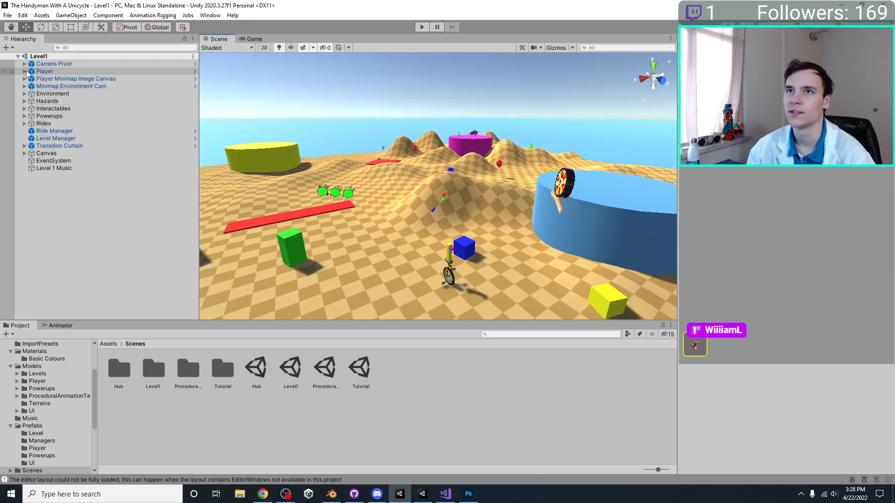
Look through Level1's Environment and Lighting groups and inspect the terrain around the player.
{"action": "left_click", "coordinate": [25, 93]}
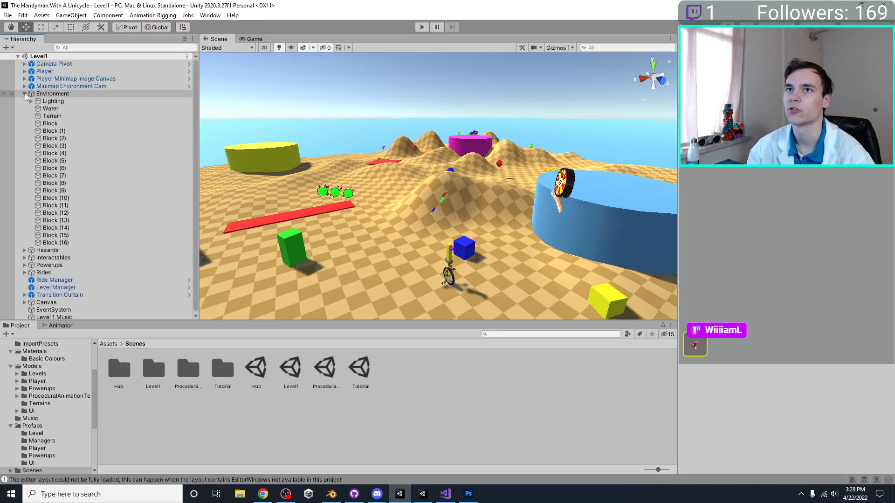
{"action": "left_click", "coordinate": [31, 101]}
{"action": "left_click", "coordinate": [32, 101]}
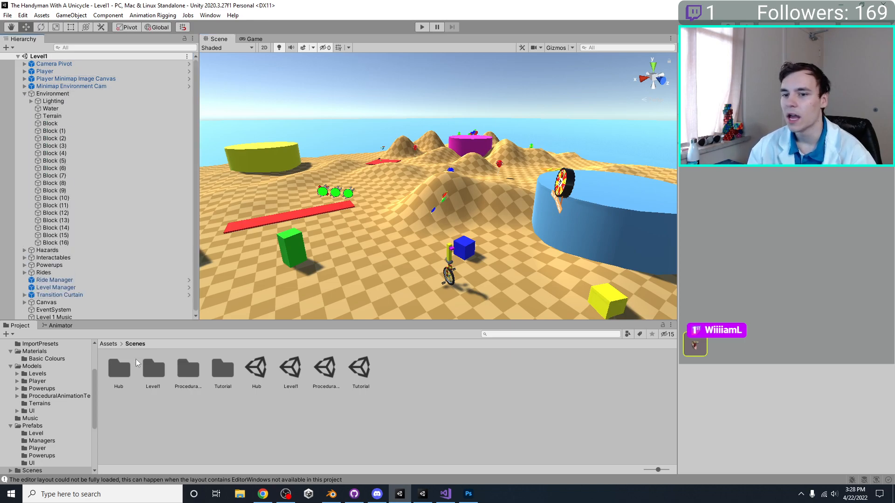
{"action": "scroll", "coordinate": [42, 419], "scroll_direction": "down", "scroll_amount": 5}
{"action": "scroll", "coordinate": [39, 421], "scroll_direction": "up", "scroll_amount": 5}
{"action": "left_click_drag", "start_coordinate": [569, 149], "coordinate": [458, 181], "text": "alt"}
{"action": "scroll", "coordinate": [458, 182], "scroll_direction": "up", "scroll_amount": 2}
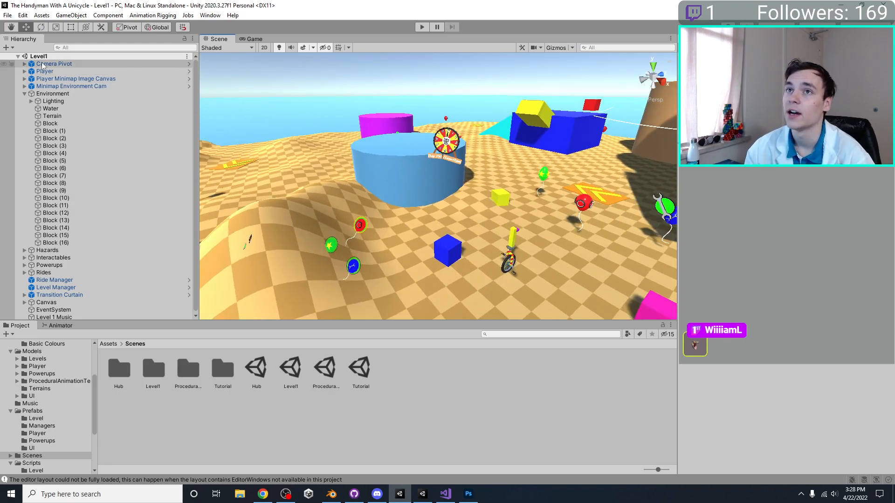
{"action": "left_click", "coordinate": [24, 93]}
{"action": "left_click", "coordinate": [24, 94]}
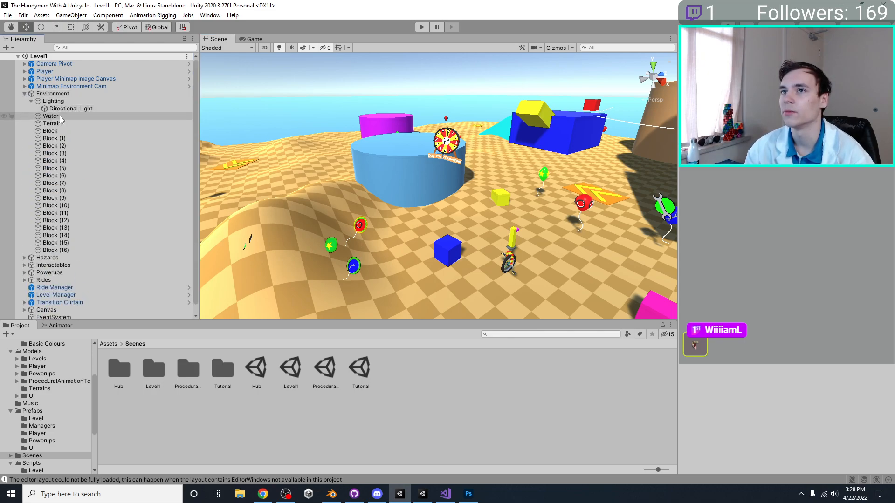
{"action": "left_click", "coordinate": [31, 101]}
{"action": "left_click", "coordinate": [25, 94]}
Open the ProceduralAnimationTesting scene and copy its Post Processing object.
{"action": "left_click", "coordinate": [317, 369]}
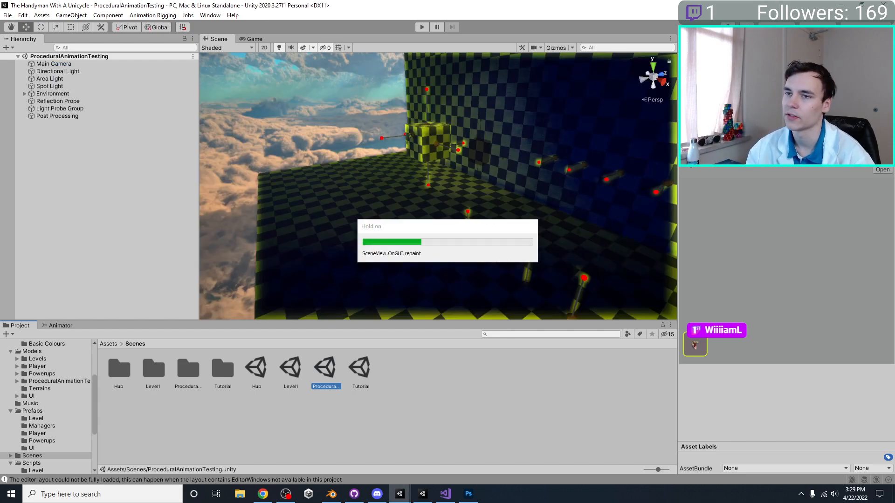
{"action": "right_click_drag", "start_coordinate": [585, 96], "coordinate": [643, 108]}
{"action": "right_click_drag", "start_coordinate": [560, 112], "coordinate": [275, 126]}
{"action": "left_click", "coordinate": [51, 117]}
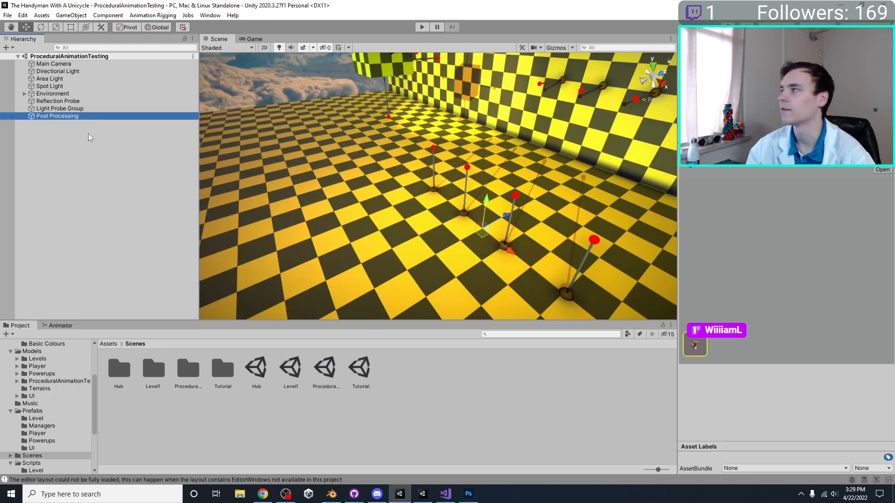
{"action": "right_click", "coordinate": [63, 116]}
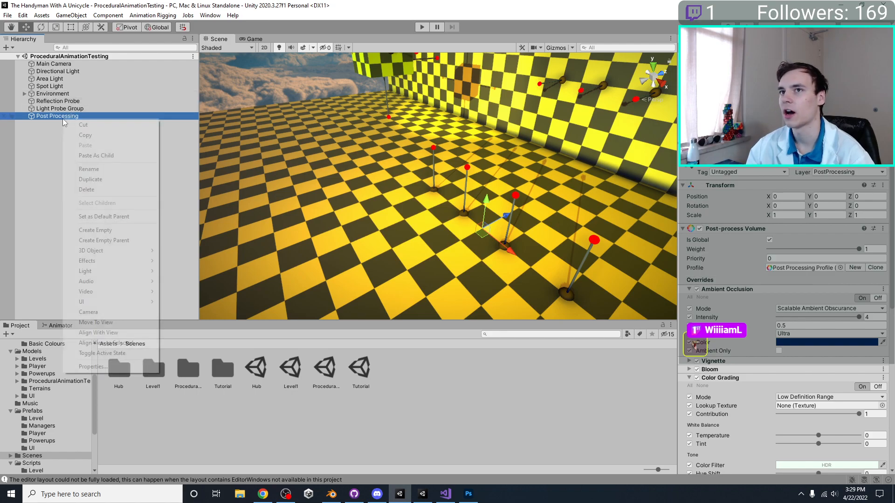
{"action": "left_click", "coordinate": [105, 140]}
Switch to the VR Trash Sorting project and try to paste the Post Processing object into the Main Level hierarchy.
{"action": "left_click", "coordinate": [425, 498]}
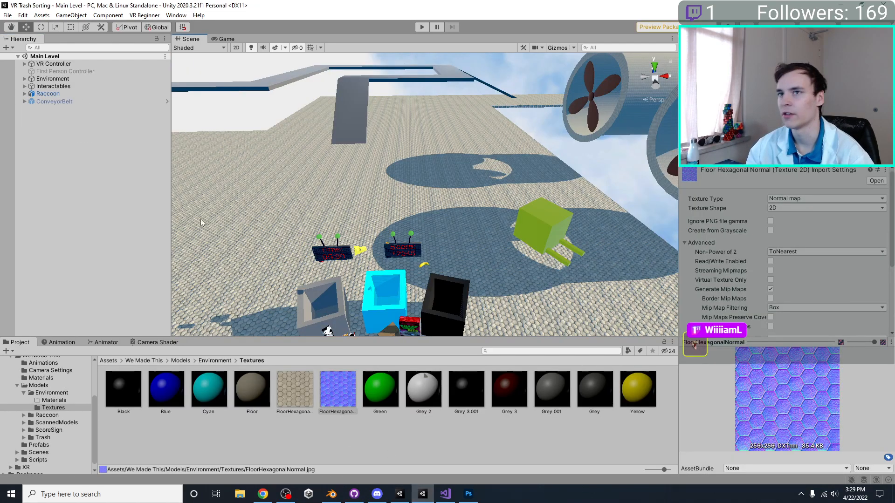
{"action": "right_click", "coordinate": [65, 119]}
{"action": "left_click", "coordinate": [40, 156]}
Arrange the VR Trash Sorting and Handyman With A Unicycle editor windows side by side.
{"action": "left_click_drag", "start_coordinate": [399, 3], "coordinate": [894, 125]}
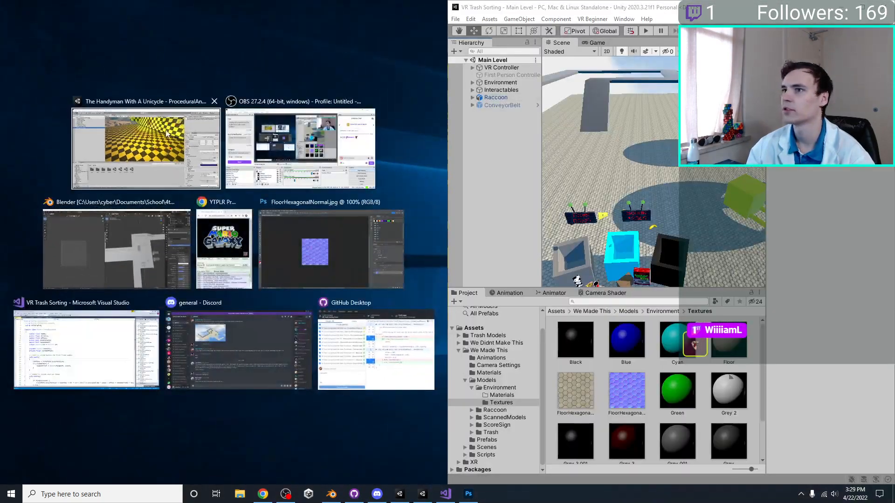
{"action": "left_click", "coordinate": [166, 131]}
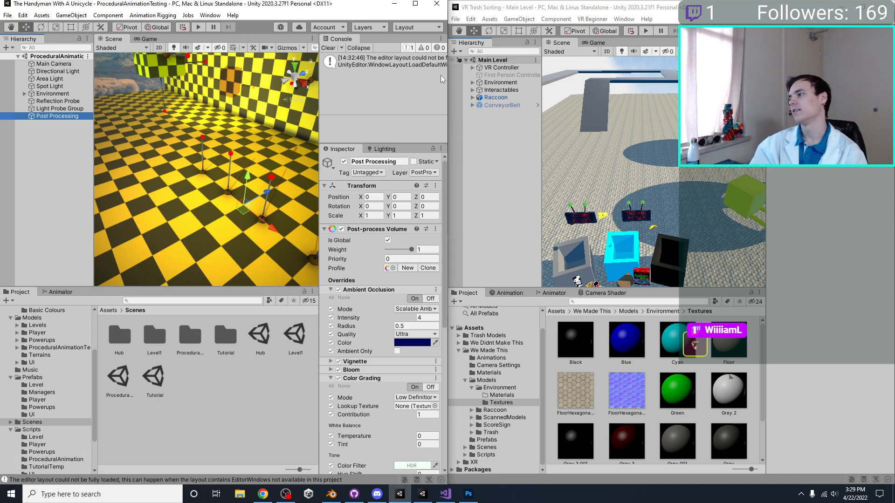
Compare the look of the ProceduralAnimationTesting scene and the Main Level scene from different angles.
{"action": "middle_click_drag", "start_coordinate": [243, 205], "coordinate": [221, 189]}
{"action": "right_click_drag", "start_coordinate": [227, 174], "coordinate": [237, 175]}
{"action": "right_click_drag", "start_coordinate": [648, 164], "coordinate": [597, 155]}
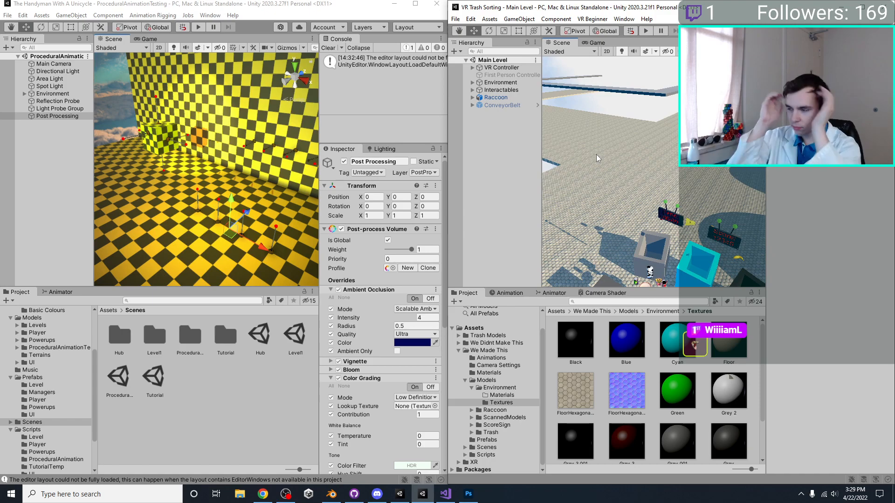
{"action": "right_click_drag", "start_coordinate": [639, 178], "coordinate": [681, 168]}
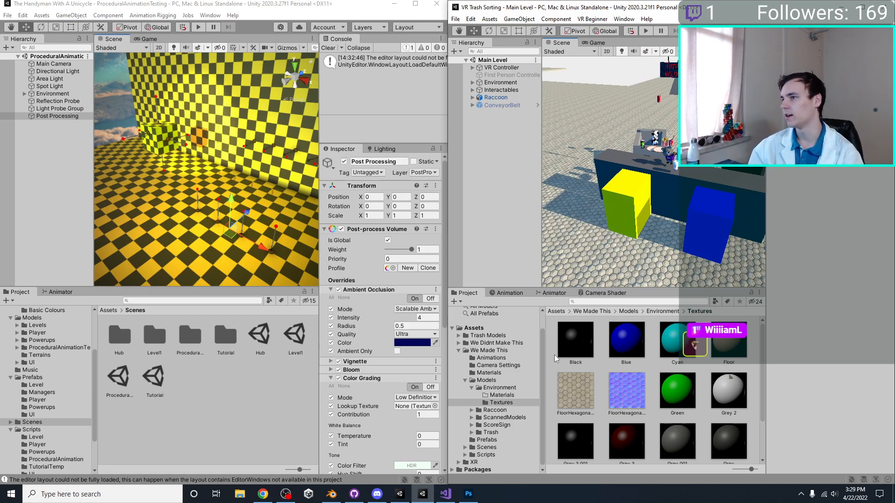
{"action": "right_click", "coordinate": [483, 135]}
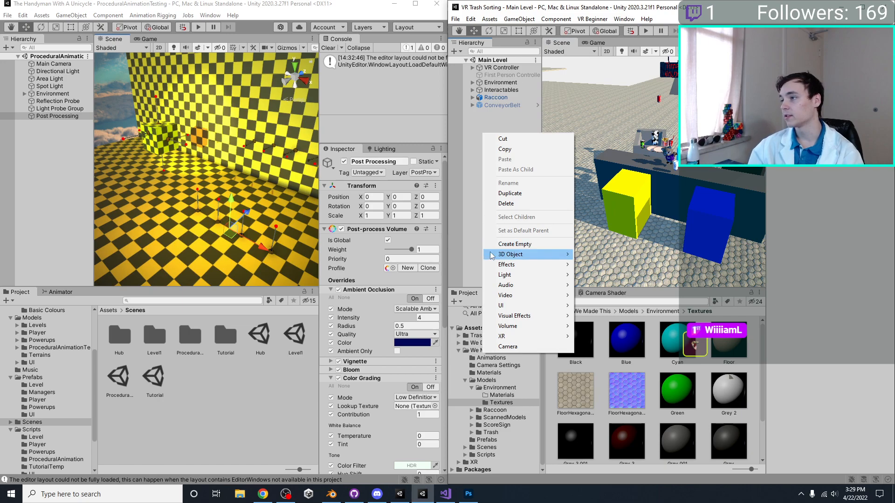
{"action": "left_click", "coordinate": [514, 244]}
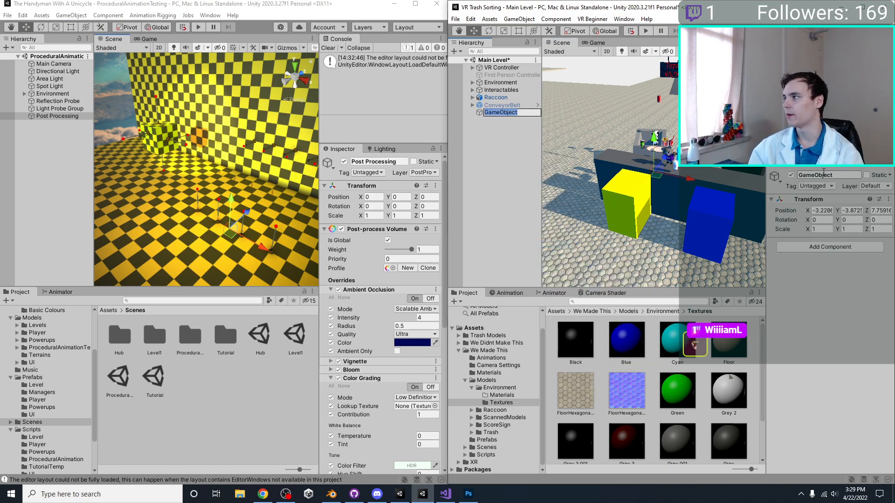
{"action": "key", "text": "Return"}
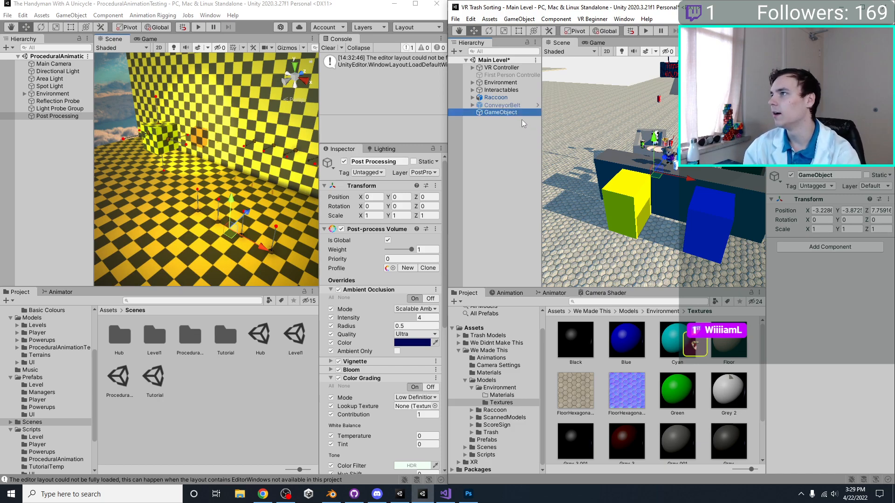
{"action": "key", "text": "Delete"}
Find the disabled post-processing volume in Main Level's Environment Lighting group and activate it.
{"action": "left_click", "coordinate": [473, 83]}
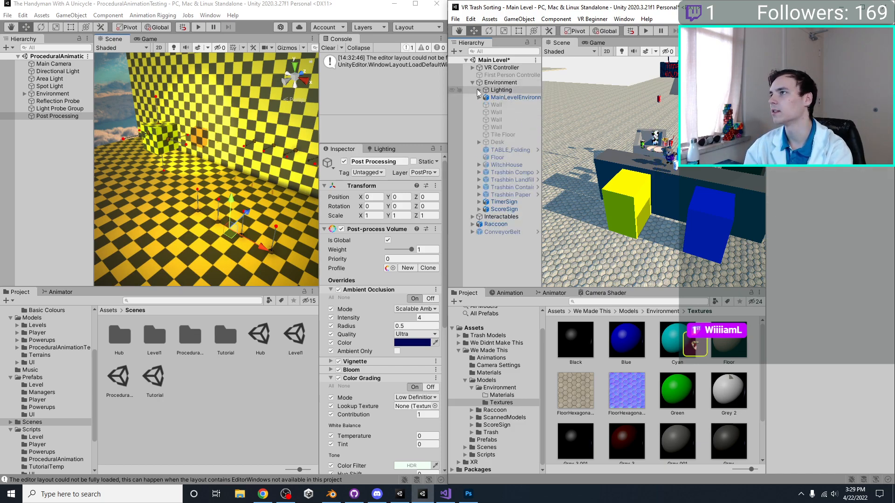
{"action": "left_click", "coordinate": [479, 90]}
{"action": "scroll", "coordinate": [506, 134], "scroll_direction": "down", "scroll_amount": 5}
{"action": "scroll", "coordinate": [507, 133], "scroll_direction": "up", "scroll_amount": 5}
{"action": "left_click", "coordinate": [512, 120]}
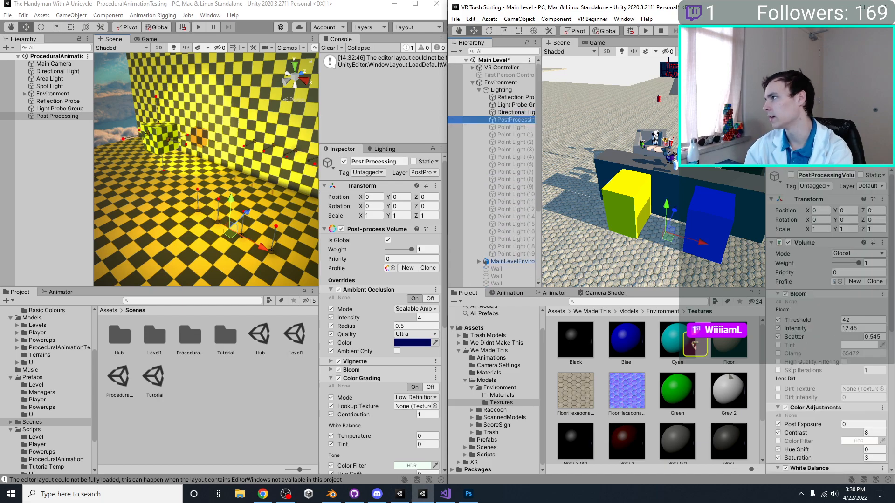
{"action": "left_click", "coordinate": [791, 175]}
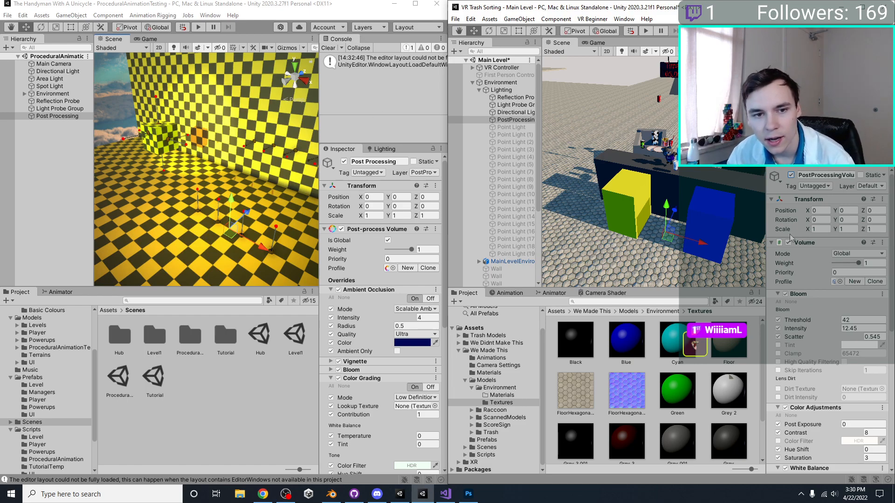
Remove the Bloom, Color Adjustments and White Balance overrides from the post-processing volume.
{"action": "scroll", "coordinate": [848, 259], "scroll_direction": "down", "scroll_amount": 3}
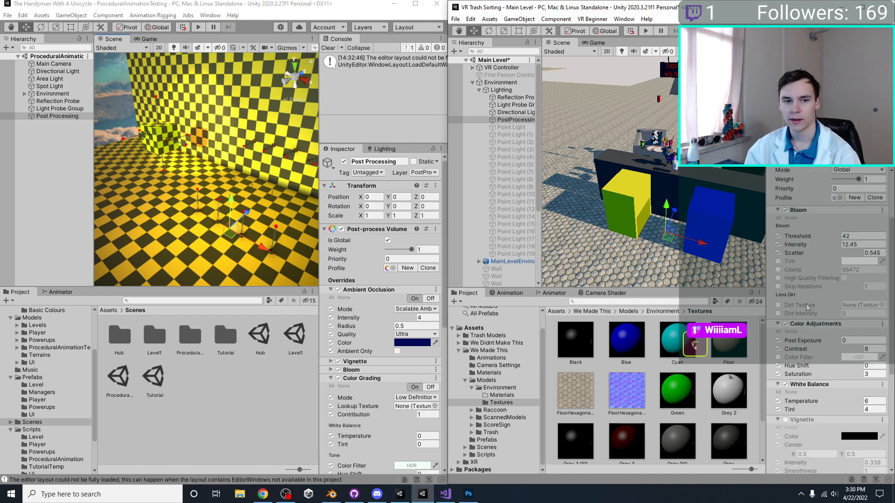
{"action": "scroll", "coordinate": [806, 306], "scroll_direction": "down", "scroll_amount": 5}
{"action": "scroll", "coordinate": [807, 305], "scroll_direction": "up", "scroll_amount": 8}
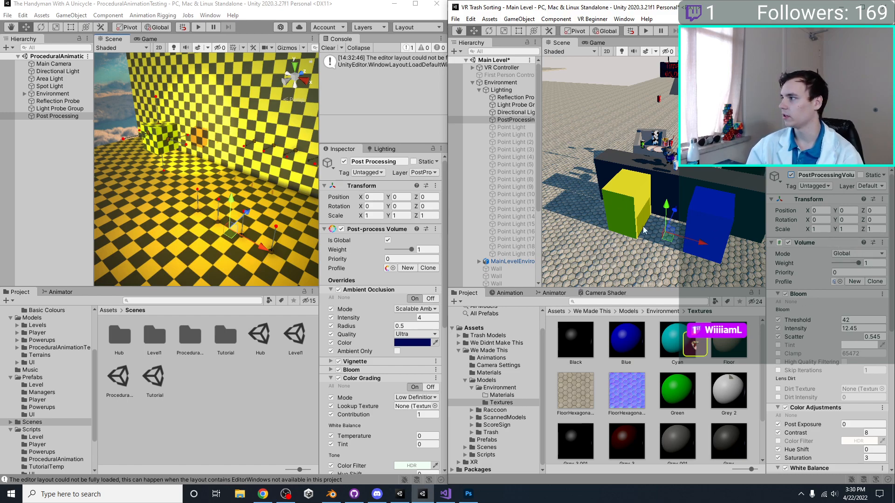
{"action": "scroll", "coordinate": [853, 295], "scroll_direction": "down", "scroll_amount": 3}
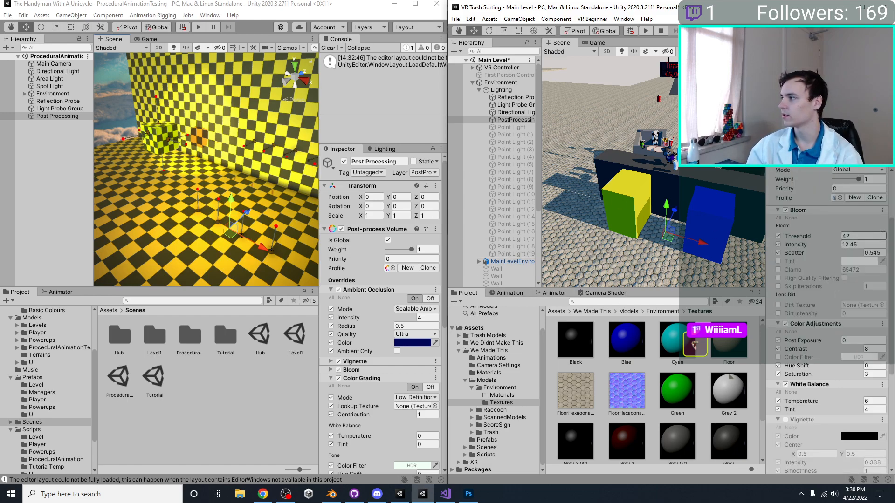
{"action": "left_click", "coordinate": [882, 211]}
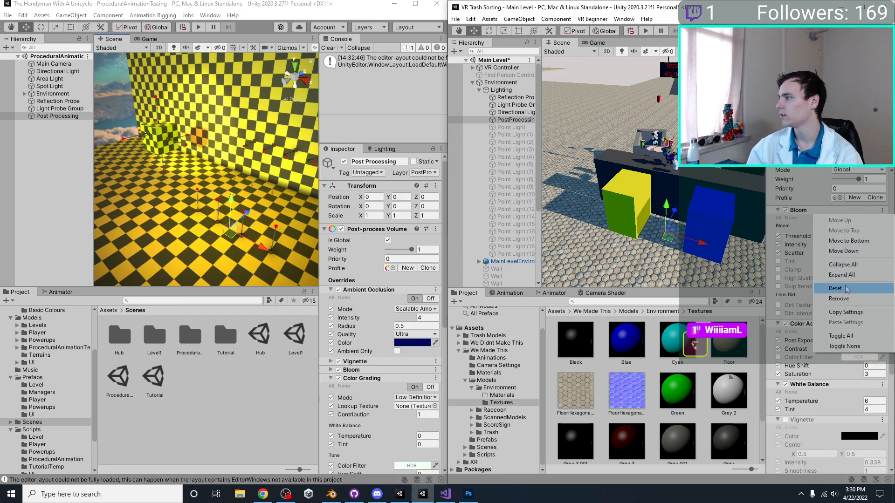
{"action": "left_click", "coordinate": [848, 299]}
{"action": "left_click", "coordinate": [882, 212]}
{"action": "left_click", "coordinate": [841, 274]}
{"action": "left_click", "coordinate": [883, 212]}
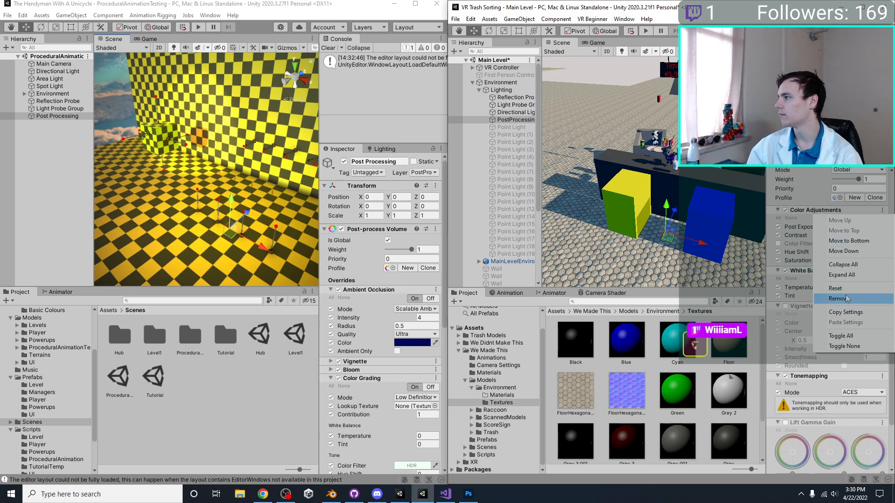
{"action": "left_click", "coordinate": [839, 299]}
{"action": "left_click", "coordinate": [882, 211]}
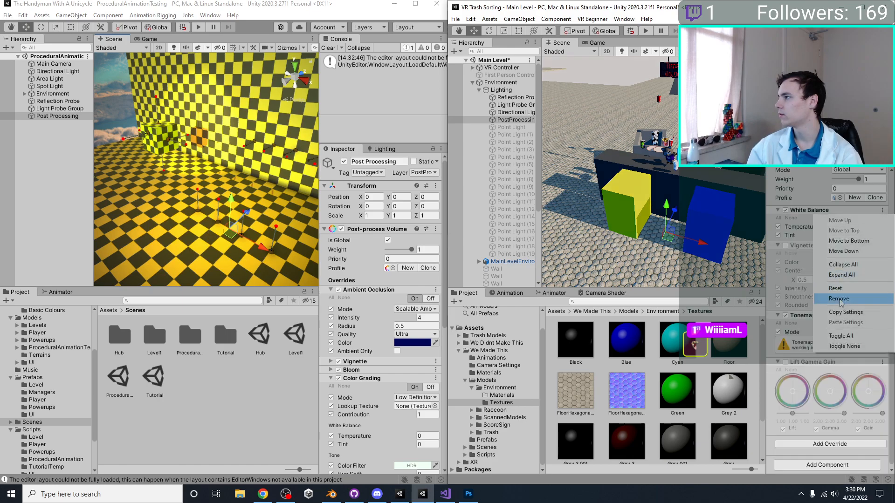
{"action": "left_click", "coordinate": [839, 299]}
Remove the Vignette, Tonemapping and Lift Gamma Gain overrides from the post-processing volume.
{"action": "left_click", "coordinate": [883, 243]}
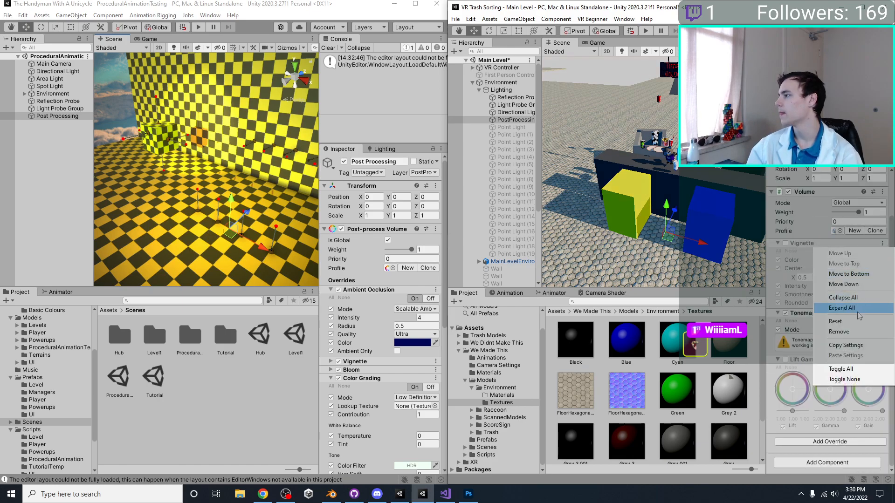
{"action": "left_click", "coordinate": [840, 332]}
{"action": "left_click", "coordinate": [888, 295]}
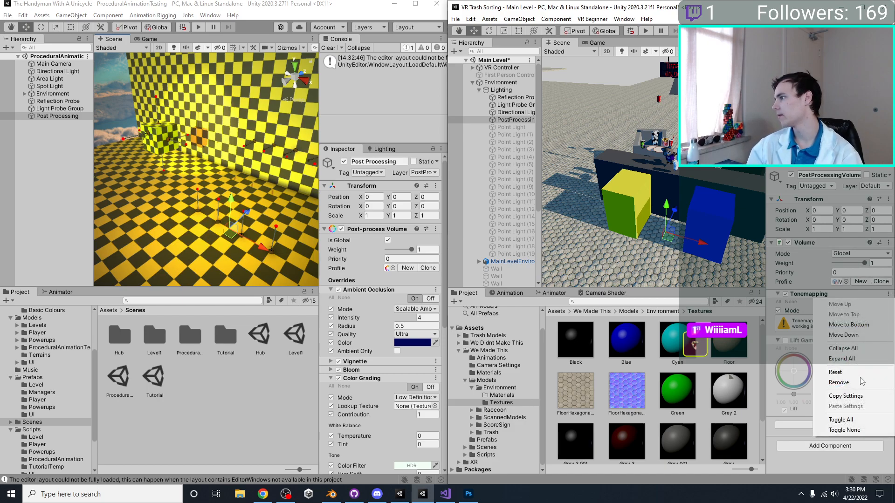
{"action": "left_click", "coordinate": [858, 380]}
{"action": "left_click", "coordinate": [891, 294]}
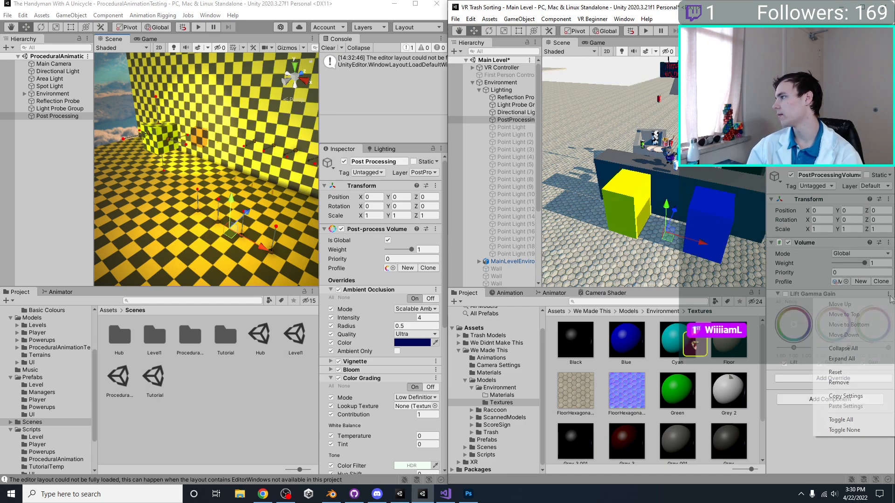
{"action": "left_click", "coordinate": [841, 382]}
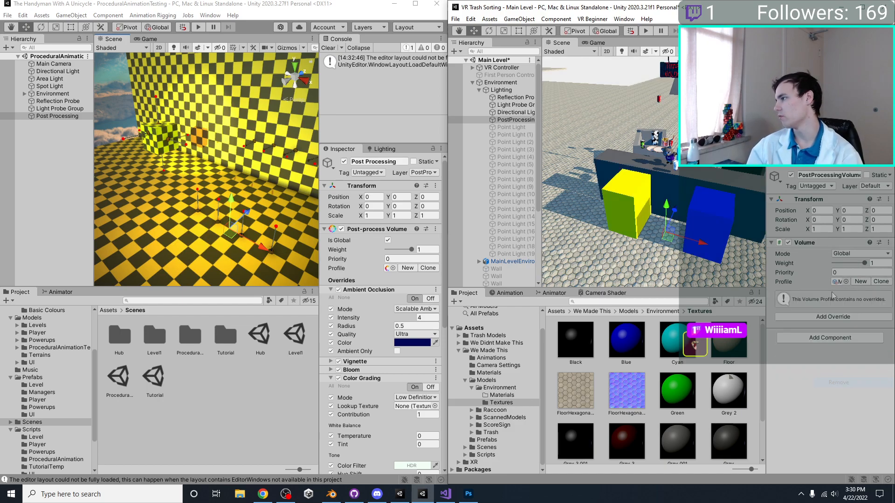
Look through the post-processing overrides available for the volume to find matches for the other project's effects.
{"action": "left_click", "coordinate": [845, 318]}
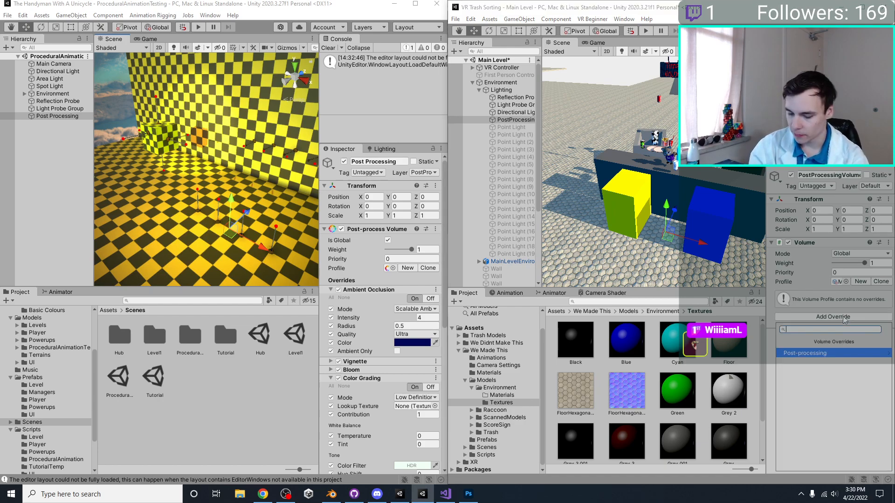
{"action": "left_click", "coordinate": [832, 350]}
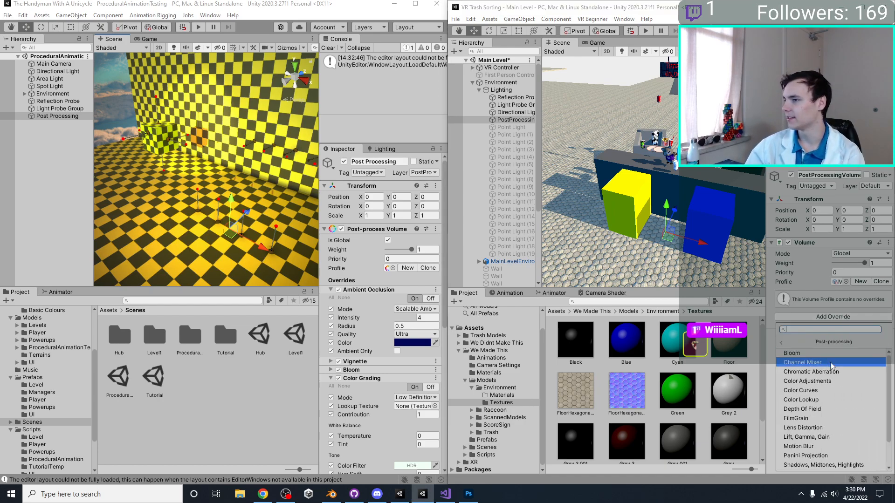
{"action": "scroll", "coordinate": [825, 410], "scroll_direction": "down", "scroll_amount": 2}
{"action": "scroll", "coordinate": [813, 427], "scroll_direction": "up", "scroll_amount": 2}
{"action": "scroll", "coordinate": [801, 370], "scroll_direction": "down", "scroll_amount": 2}
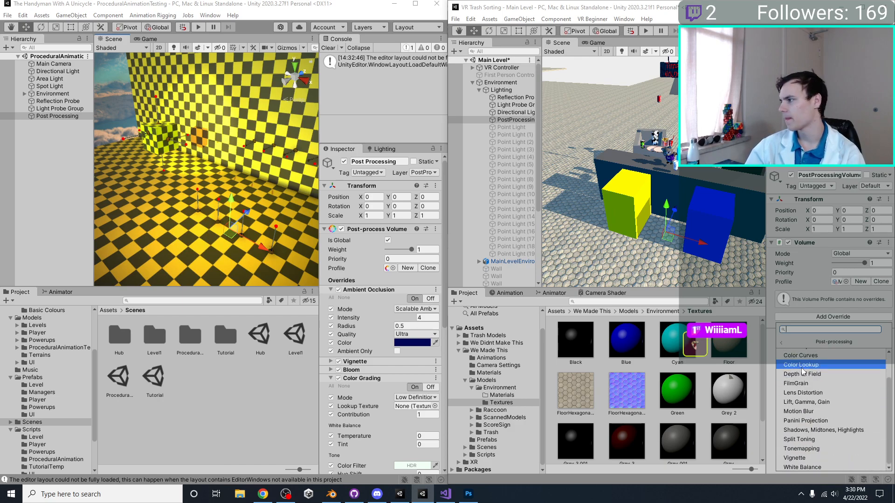
{"action": "scroll", "coordinate": [803, 371], "scroll_direction": "up", "scroll_amount": 2}
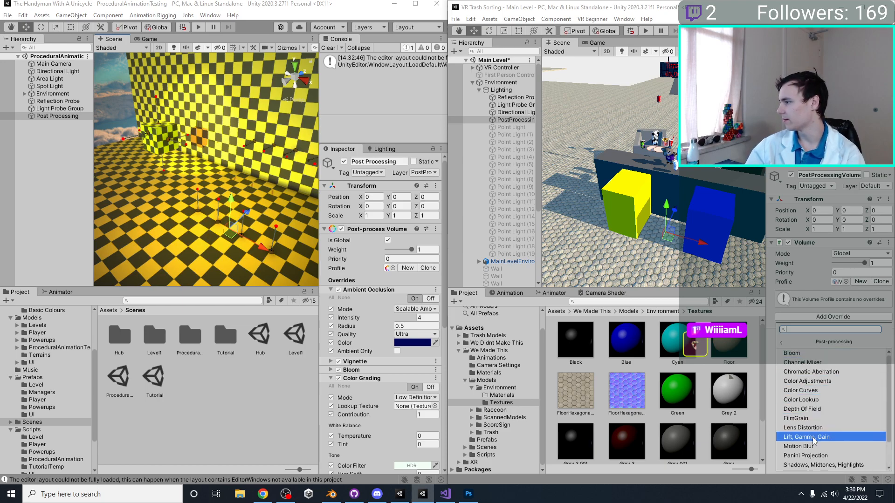
{"action": "scroll", "coordinate": [809, 430], "scroll_direction": "down", "scroll_amount": 2}
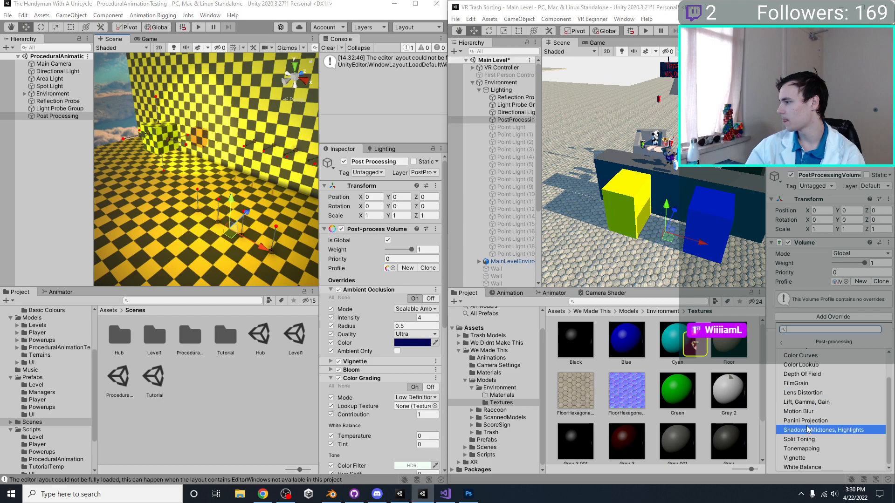
{"action": "scroll", "coordinate": [809, 429], "scroll_direction": "up", "scroll_amount": 2}
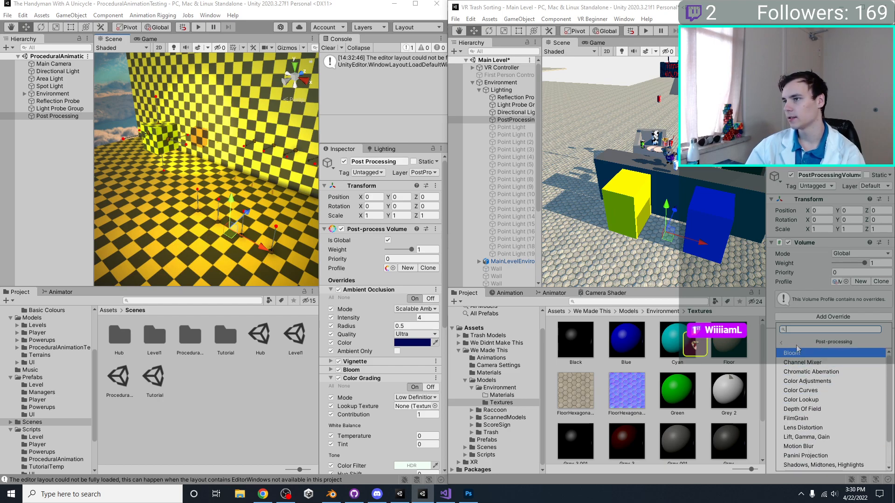
Search the volume's available overrides for "amb" to find an ambient occlusion effect.
{"action": "left_click", "coordinate": [825, 318]}
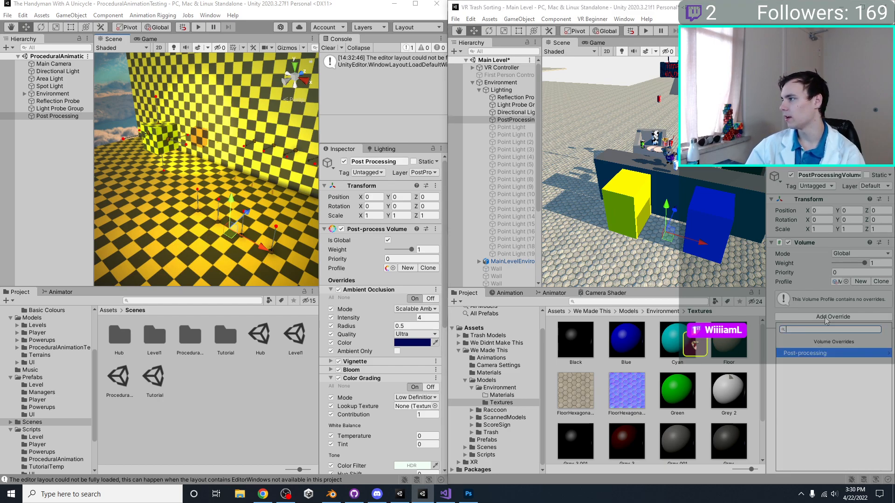
{"action": "type", "text": "ab"}
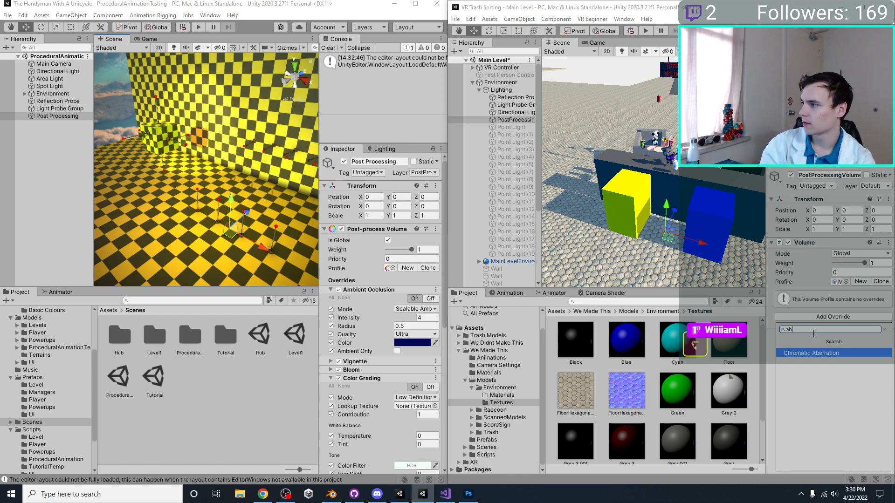
{"action": "key", "text": "BackSpace"}
{"action": "type", "text": "mb"}
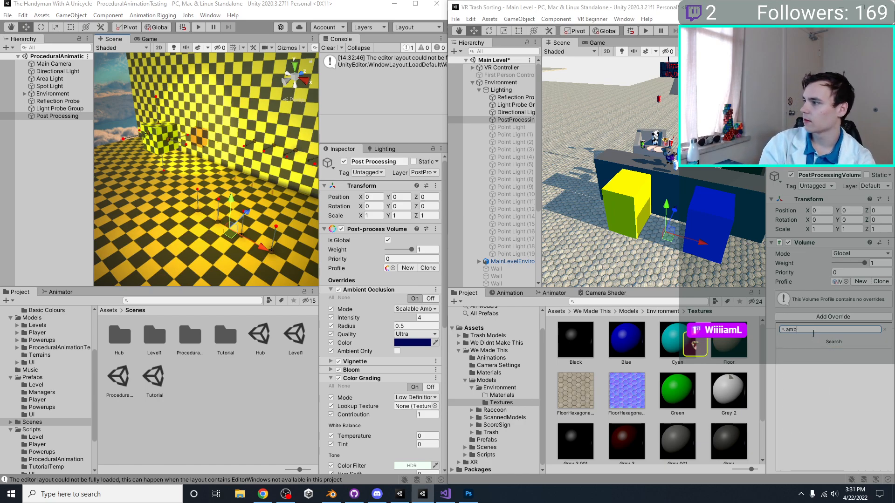
{"action": "key", "text": "BackSpace"}
{"action": "key", "text": "BackSpace"}
{"action": "key", "text": "BackSpace"}
{"action": "key", "text": "BackSpace"}
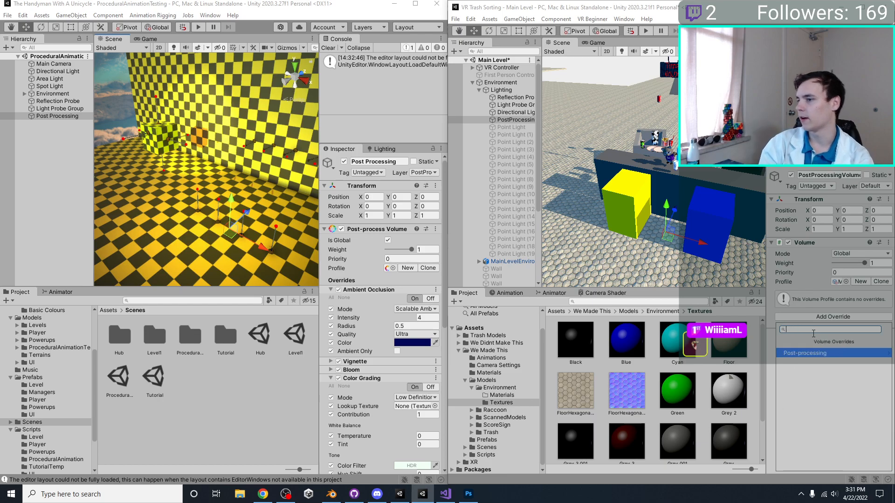
Add a Vignette override to the post-processing volume.
{"action": "type", "text": "bl"}
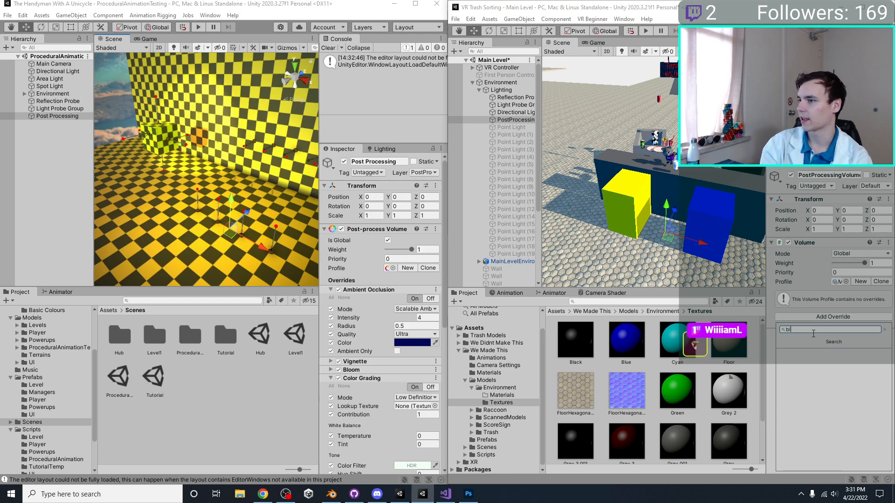
{"action": "key", "text": "BackSpace"}
{"action": "key", "text": "BackSpace"}
{"action": "key", "text": "BackSpace"}
{"action": "type", "text": "vi"}
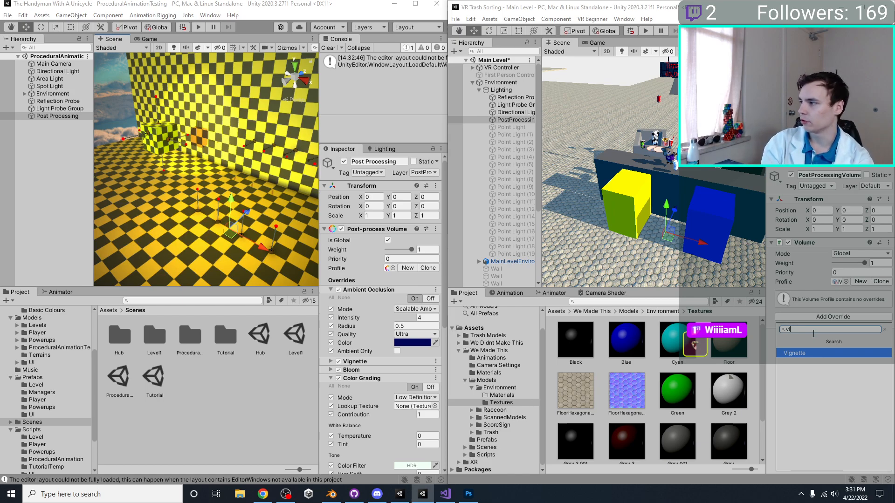
{"action": "key", "text": "Return"}
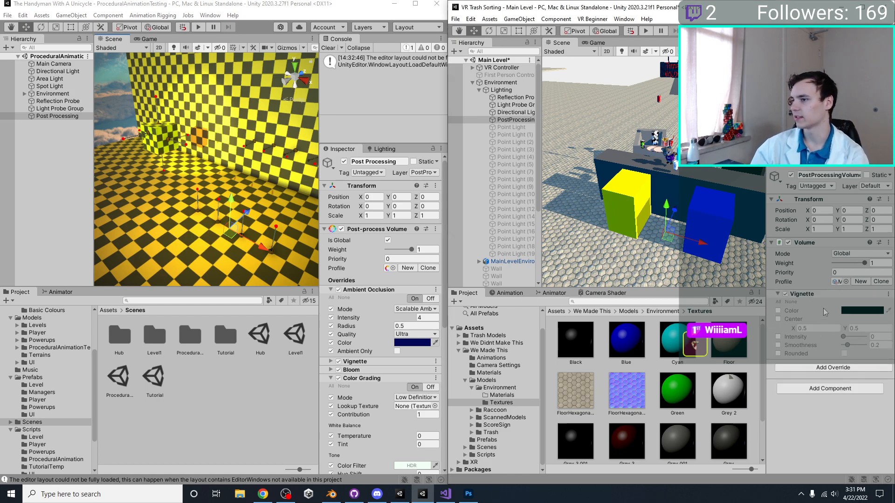
Expand the Vignette and Bloom settings of the Handyman project's Post Processing object for reference.
{"action": "left_click", "coordinate": [366, 359]}
{"action": "scroll", "coordinate": [361, 358], "scroll_direction": "down", "scroll_amount": 9}
{"action": "scroll", "coordinate": [374, 249], "scroll_direction": "up", "scroll_amount": 4}
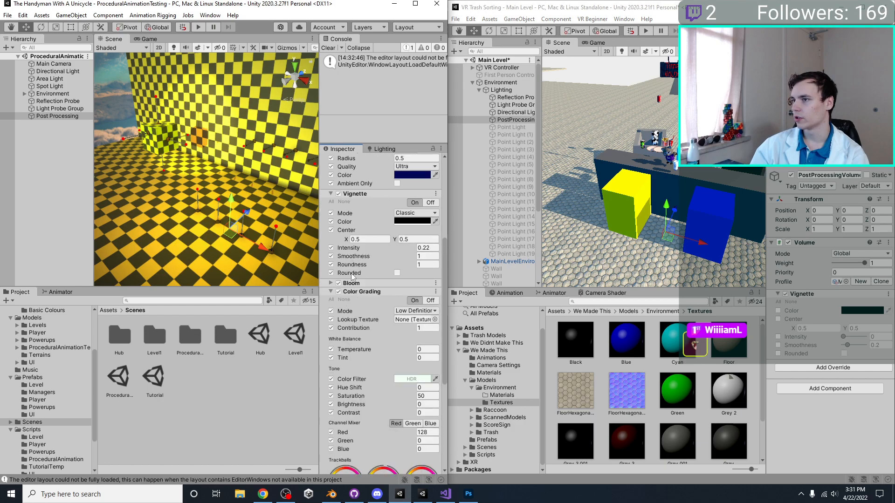
{"action": "left_click", "coordinate": [352, 283]}
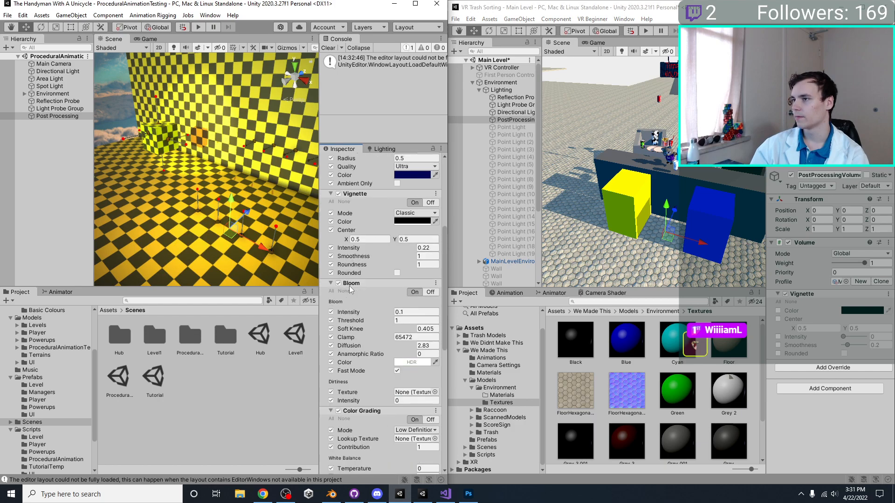
Enable all Vignette settings on the VR Trash Sorting volume and set Intensity to 0.22 and Smoothness to 1.
{"action": "left_click", "coordinate": [778, 302]}
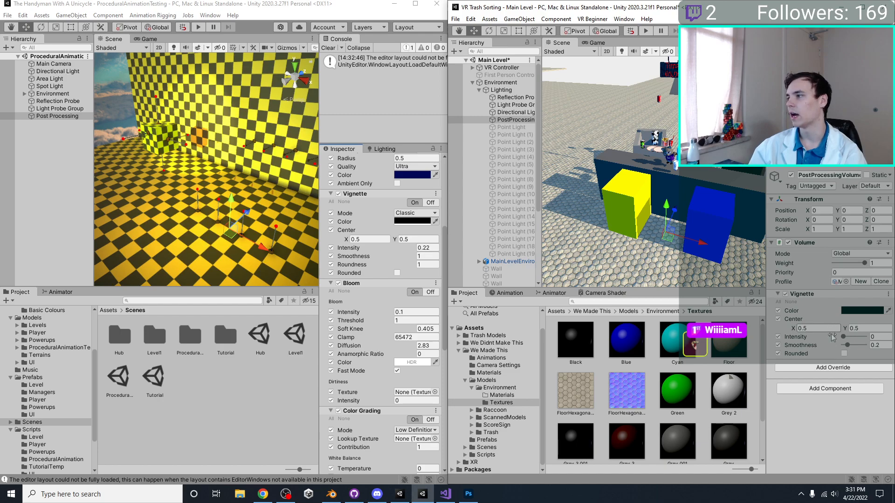
{"action": "left_click", "coordinate": [889, 337]}
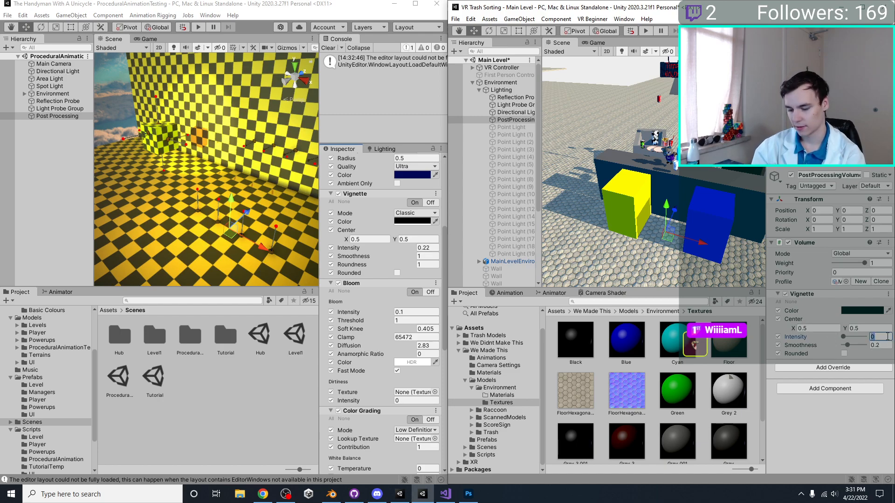
{"action": "type", "text": "0.22"}
{"action": "key", "text": "Tab"}
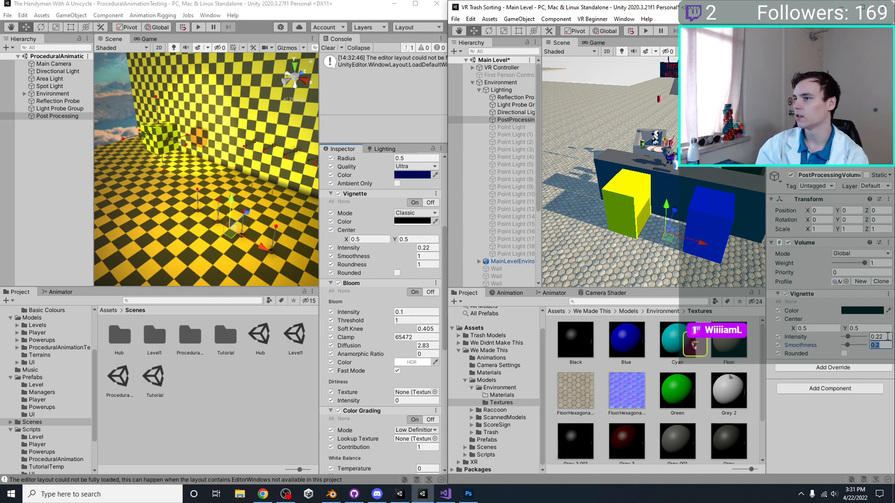
{"action": "type", "text": "1"}
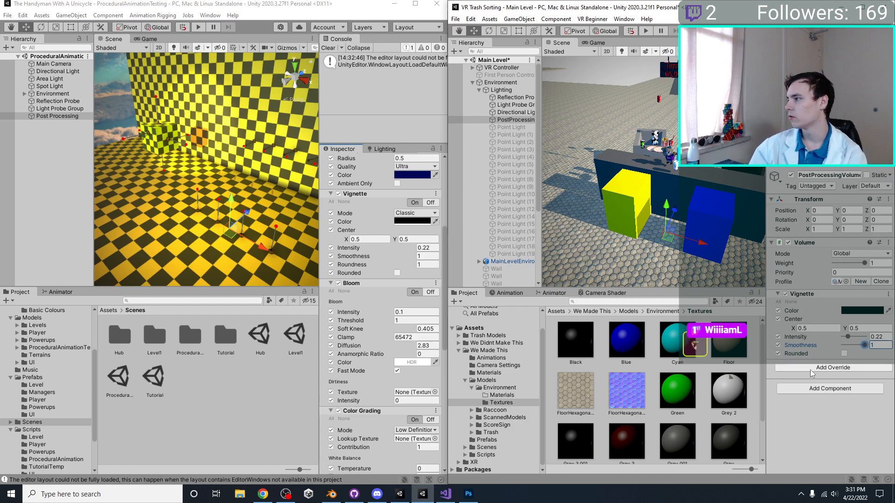
Add a Bloom override to the volume and enable all of its settings.
{"action": "left_click", "coordinate": [810, 368]}
{"action": "type", "text": "bloom"}
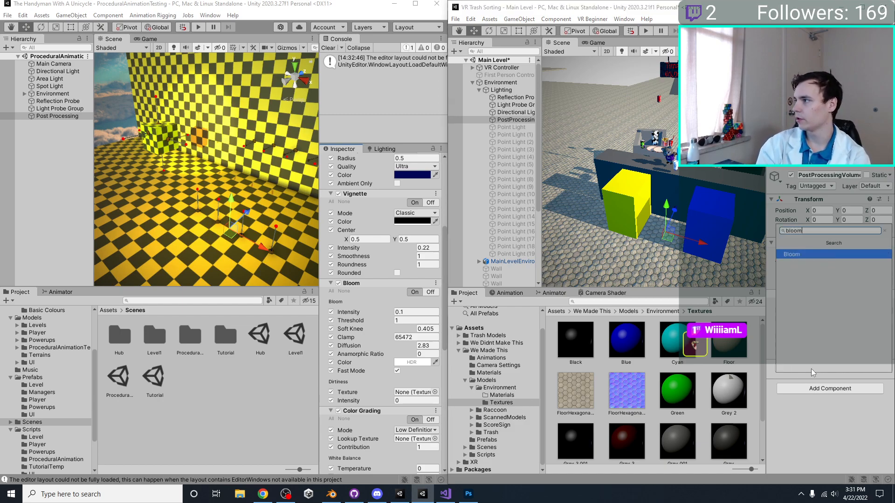
{"action": "key", "text": "Return"}
{"action": "scroll", "coordinate": [812, 368], "scroll_direction": "down", "scroll_amount": 2}
{"action": "left_click", "coordinate": [777, 332]}
Set the Bloom override's Threshold to 0.1, Intensity to 1 and Scatter to 0.405.
{"action": "left_click", "coordinate": [857, 349]}
{"action": "key", "text": "Tab"}
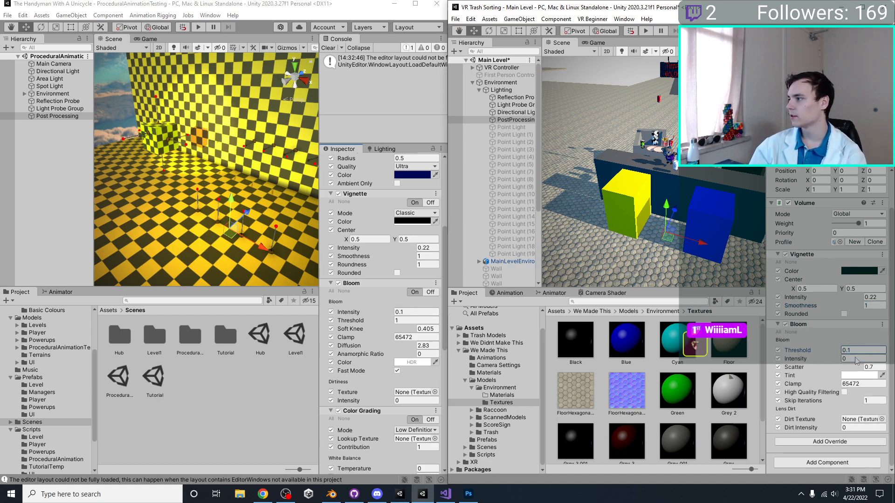
{"action": "type", "text": "1"}
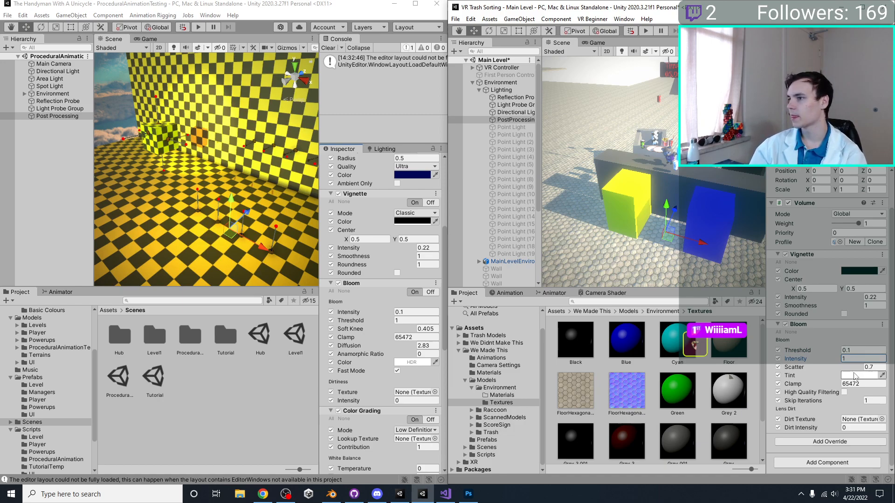
{"action": "left_click", "coordinate": [879, 367]}
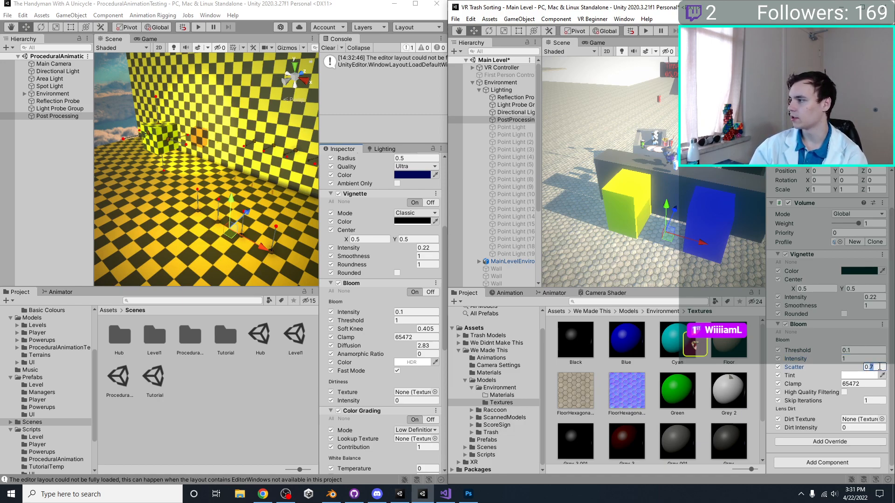
{"action": "type", "text": "0.405"}
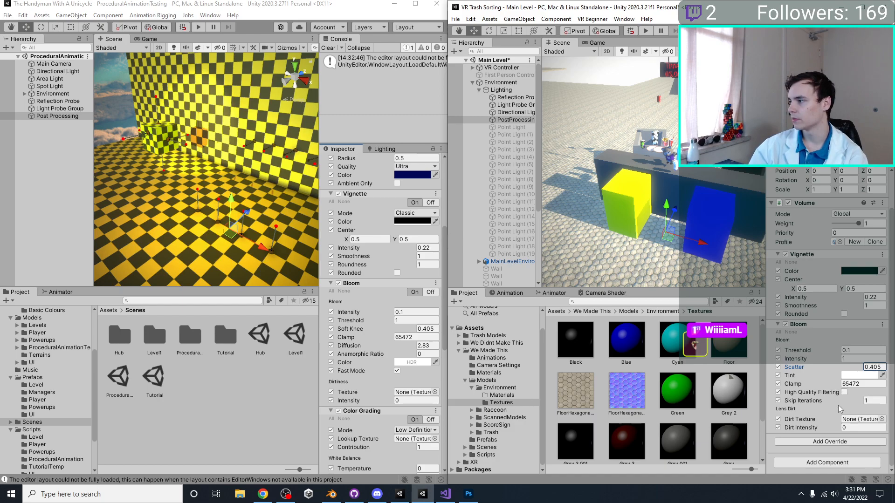
Search the volume's available overrides for "colo" to find a color grading effect, and clear the search.
{"action": "left_click", "coordinate": [829, 442]}
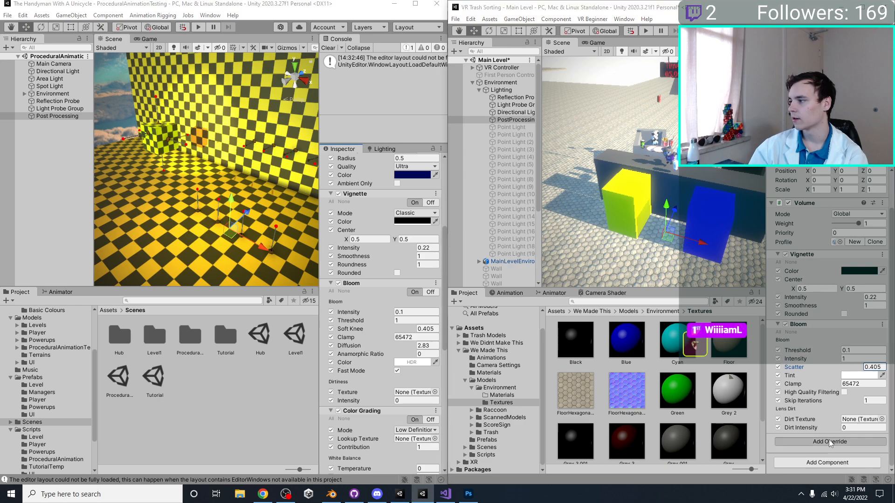
{"action": "type", "text": "colo"}
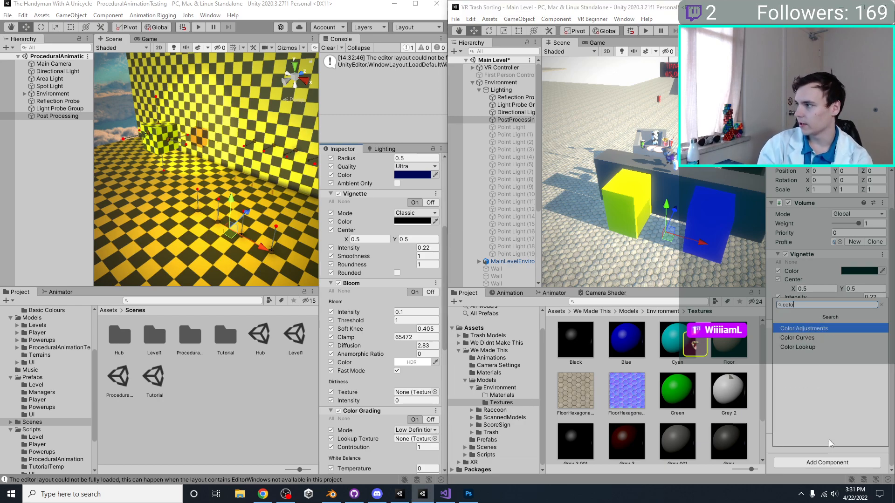
{"action": "key", "text": "BackSpace"}
{"action": "key", "text": "BackSpace"}
{"action": "key", "text": "BackSpace"}
{"action": "key", "text": "BackSpace"}
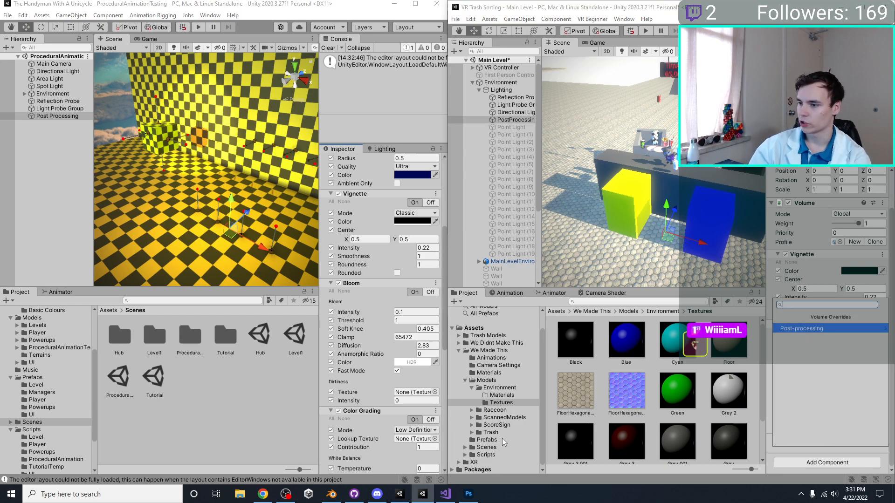
Examine the Handyman project's Color Grading settings and its Mode options against the post-processing overrides available for the volume.
{"action": "scroll", "coordinate": [368, 393], "scroll_direction": "down", "scroll_amount": 10}
{"action": "scroll", "coordinate": [368, 393], "scroll_direction": "up", "scroll_amount": 3}
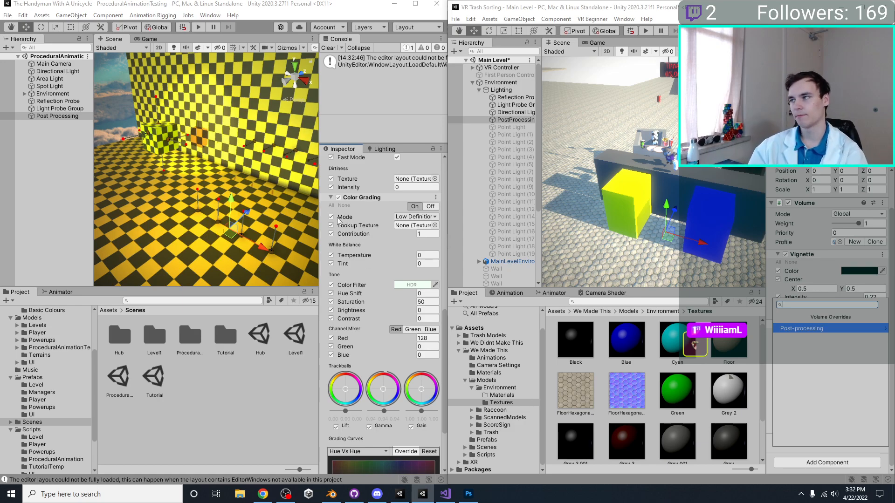
{"action": "scroll", "coordinate": [345, 233], "scroll_direction": "down", "scroll_amount": 4}
{"action": "scroll", "coordinate": [357, 257], "scroll_direction": "up", "scroll_amount": 8}
{"action": "scroll", "coordinate": [357, 260], "scroll_direction": "down", "scroll_amount": 4}
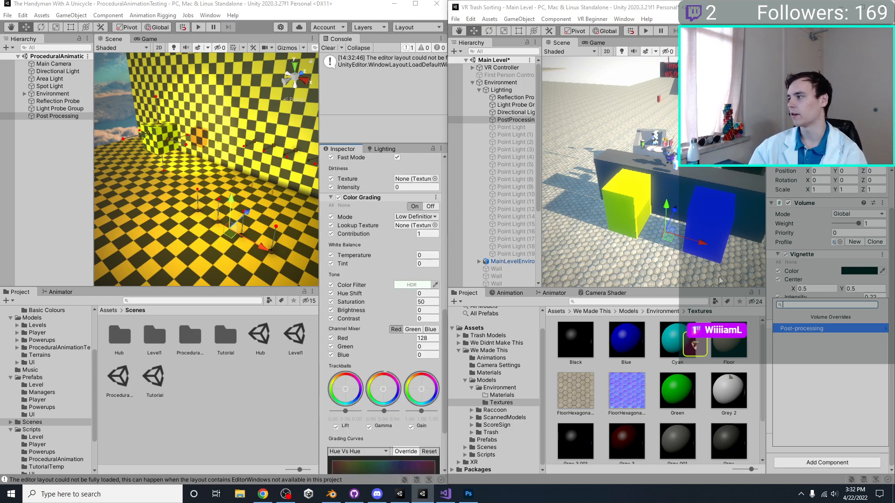
{"action": "left_click", "coordinate": [863, 328]}
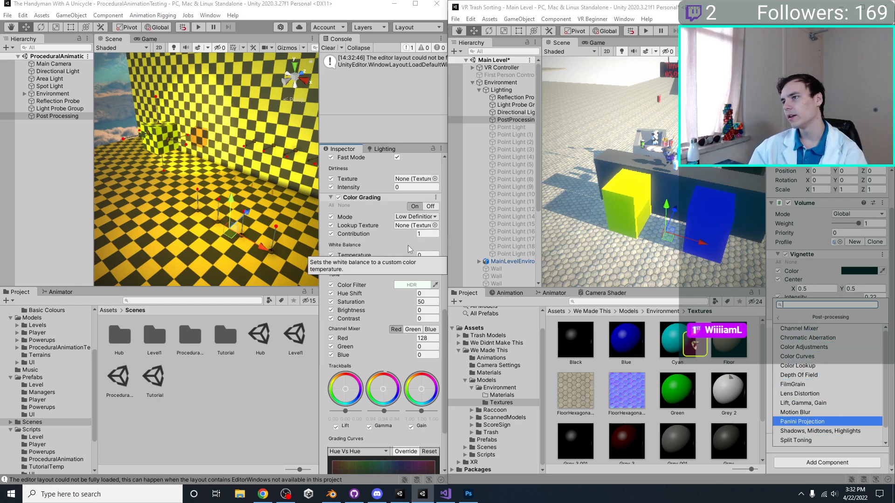
{"action": "left_click", "coordinate": [413, 217]}
{"action": "left_click", "coordinate": [419, 228]}
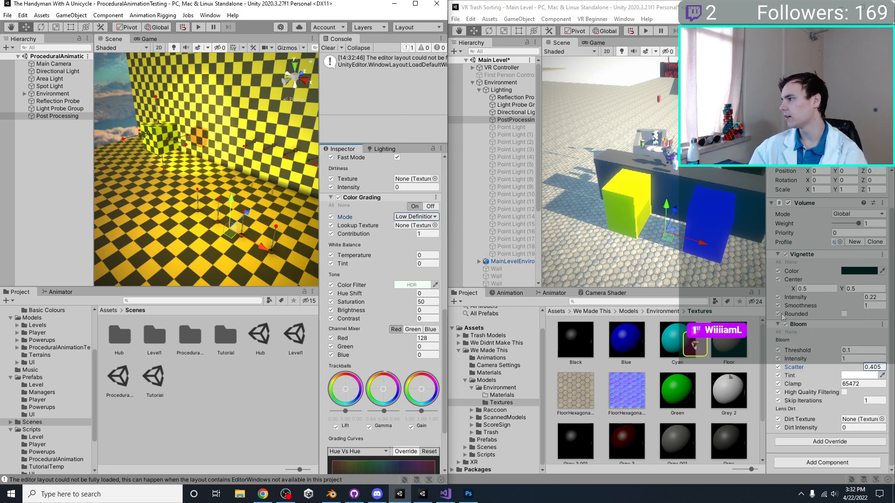
Add a Tonemapping override to the volume and enable its Mode setting.
{"action": "left_click", "coordinate": [830, 442]}
{"action": "left_click", "coordinate": [816, 332]}
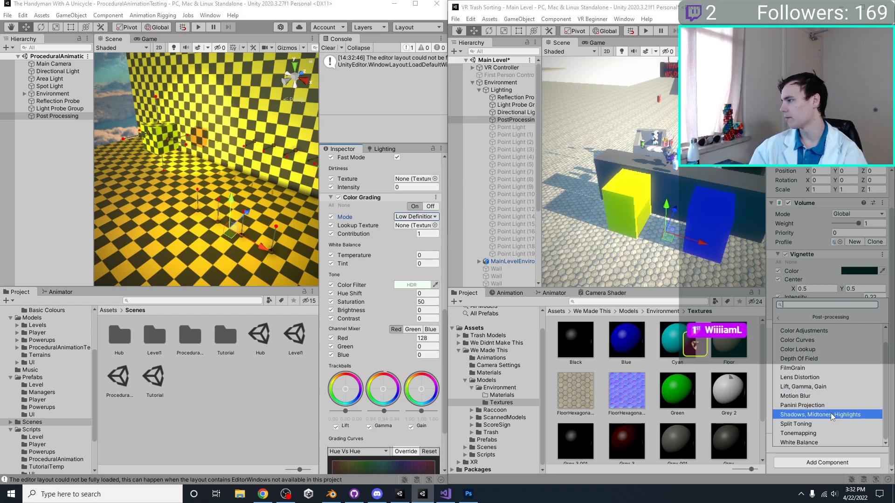
{"action": "left_click", "coordinate": [825, 434]}
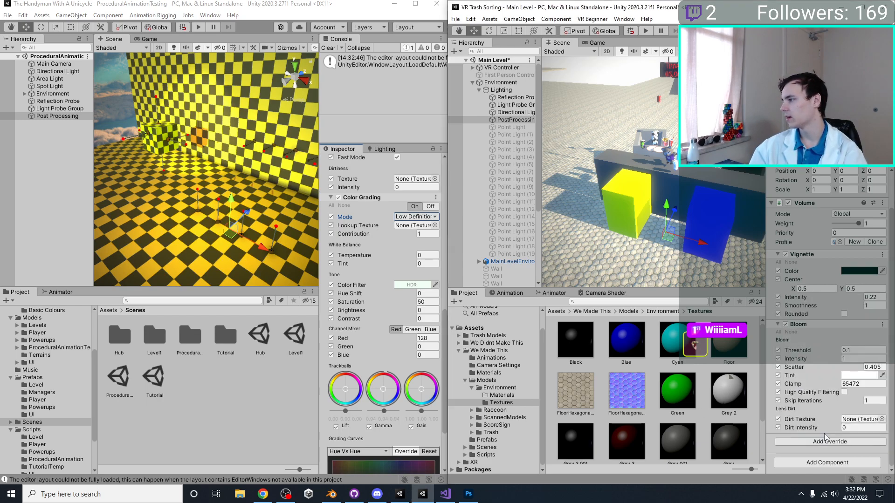
{"action": "scroll", "coordinate": [792, 420], "scroll_direction": "down", "scroll_amount": 2}
{"action": "left_click", "coordinate": [778, 408]}
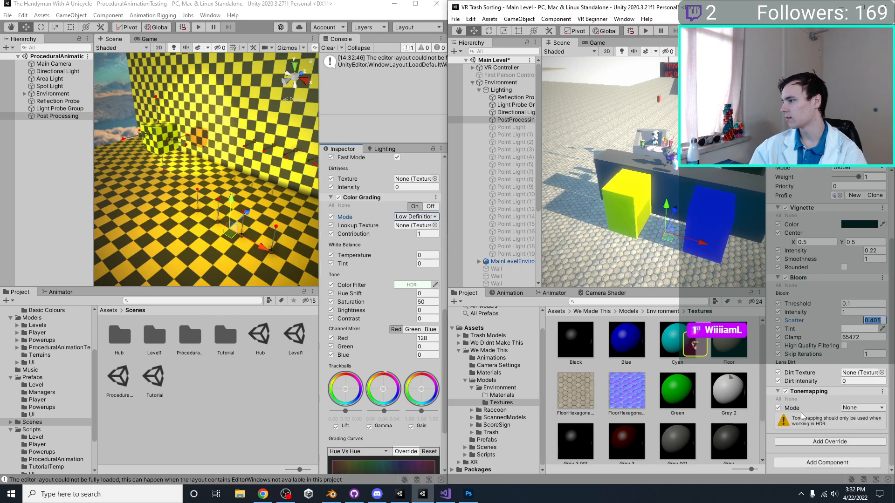
Check the Tonemapping mode options and review the Handyman project's post-processing effects for a counterpart.
{"action": "left_click", "coordinate": [858, 409]}
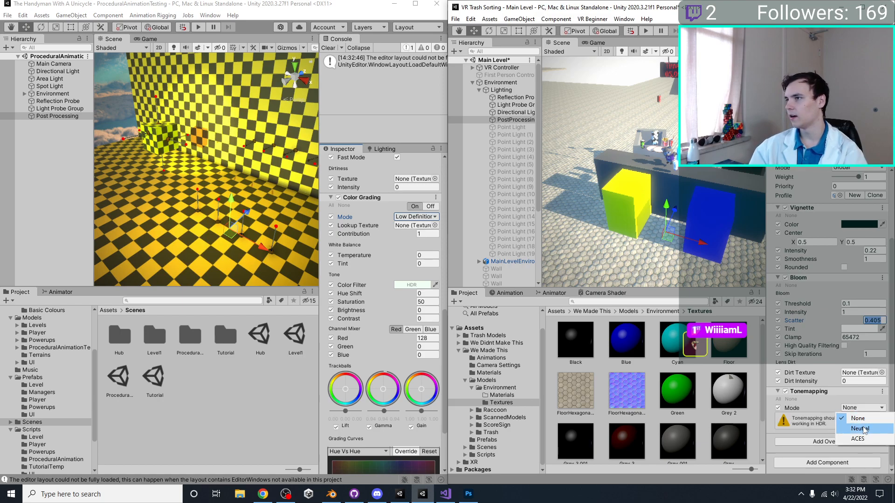
{"action": "key", "text": "Escape"}
{"action": "scroll", "coordinate": [381, 351], "scroll_direction": "down", "scroll_amount": 3}
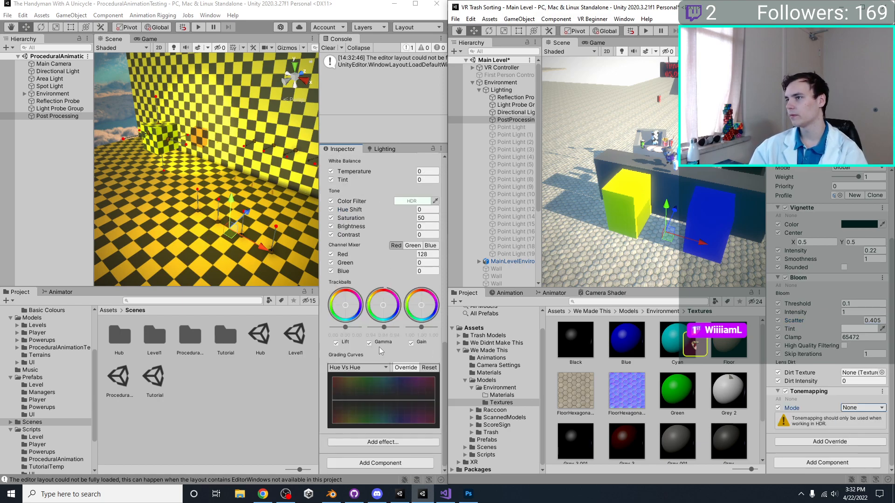
{"action": "left_click", "coordinate": [377, 441]}
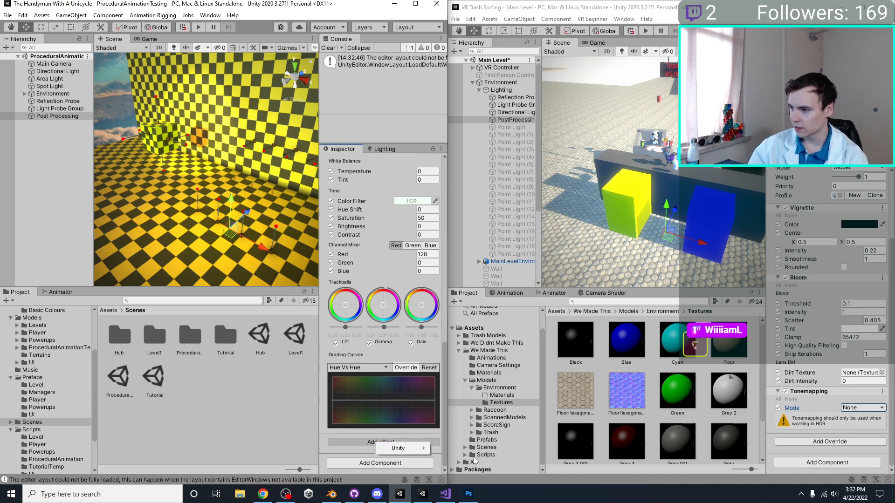
{"action": "mouse_move", "coordinate": [416, 449]}
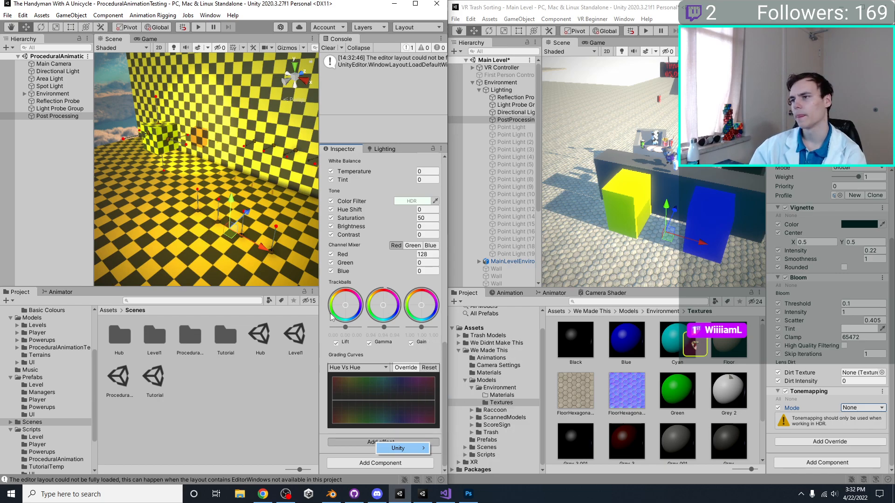
{"action": "left_click", "coordinate": [412, 404]}
{"action": "scroll", "coordinate": [413, 404], "scroll_direction": "up", "scroll_amount": 15}
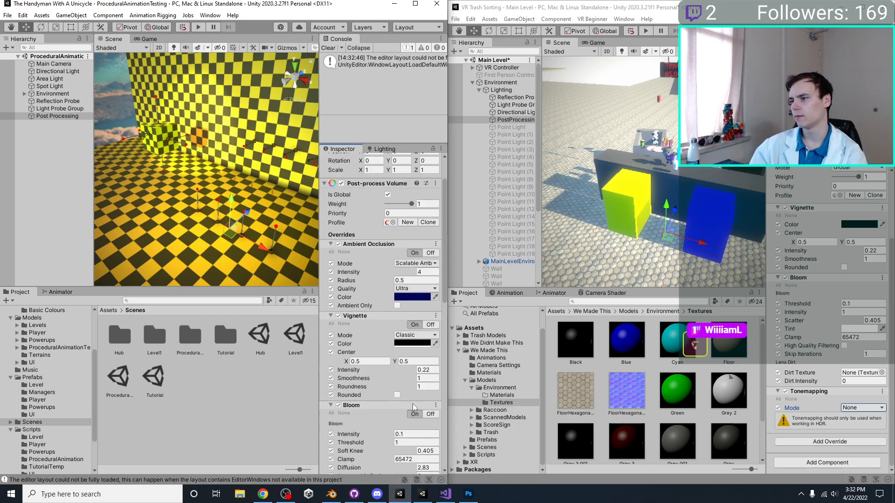
{"action": "scroll", "coordinate": [406, 376], "scroll_direction": "down", "scroll_amount": 15}
Try the Neutral Tonemapping mode on the volume and set the mode to ACES.
{"action": "left_click", "coordinate": [882, 391]}
{"action": "left_click", "coordinate": [852, 408]}
{"action": "left_click", "coordinate": [852, 409]}
{"action": "left_click", "coordinate": [860, 428]}
{"action": "left_click", "coordinate": [857, 408]}
{"action": "left_click", "coordinate": [858, 440]}
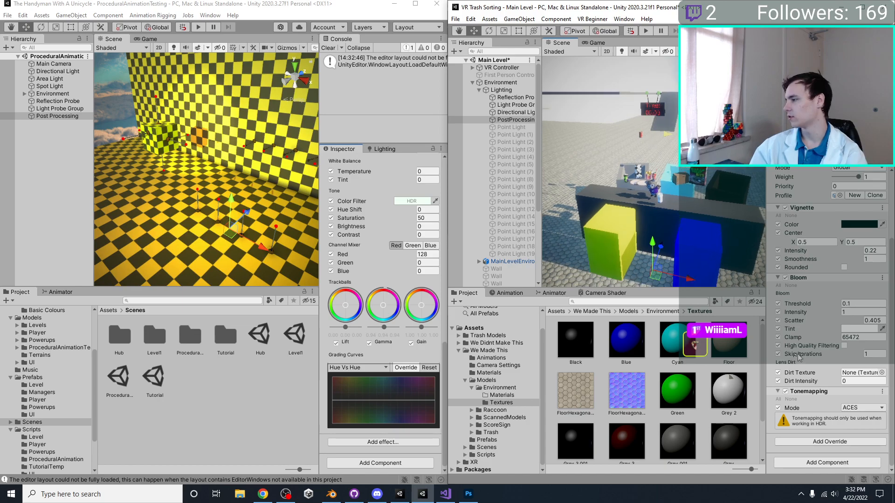
Try a Split Toning override on the post-processing volume and remove it.
{"action": "left_click", "coordinate": [831, 442]}
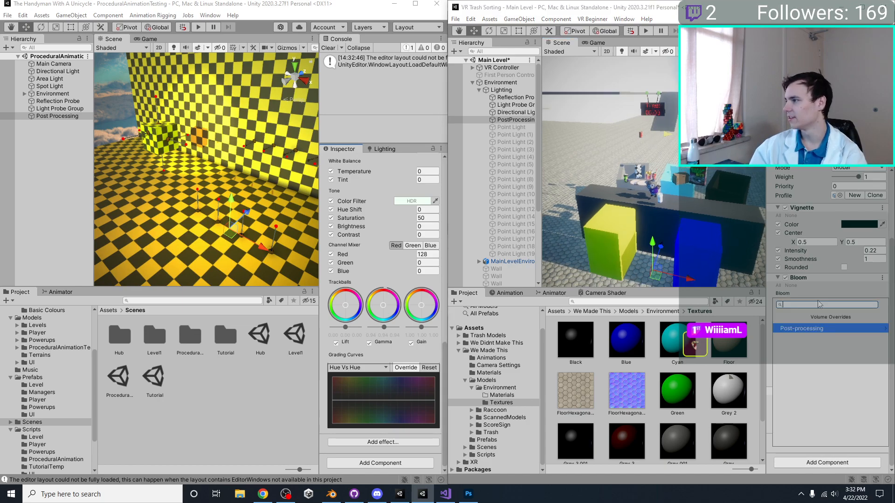
{"action": "left_click", "coordinate": [823, 328]}
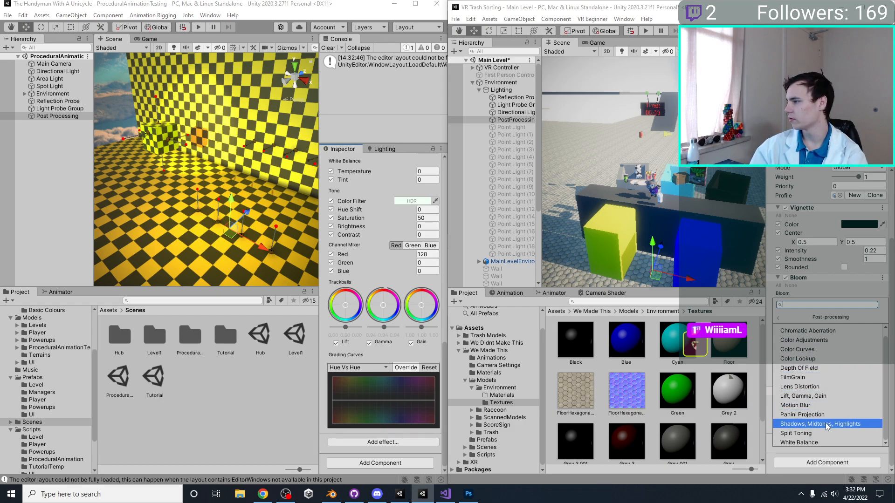
{"action": "scroll", "coordinate": [809, 434], "scroll_direction": "down", "scroll_amount": 1}
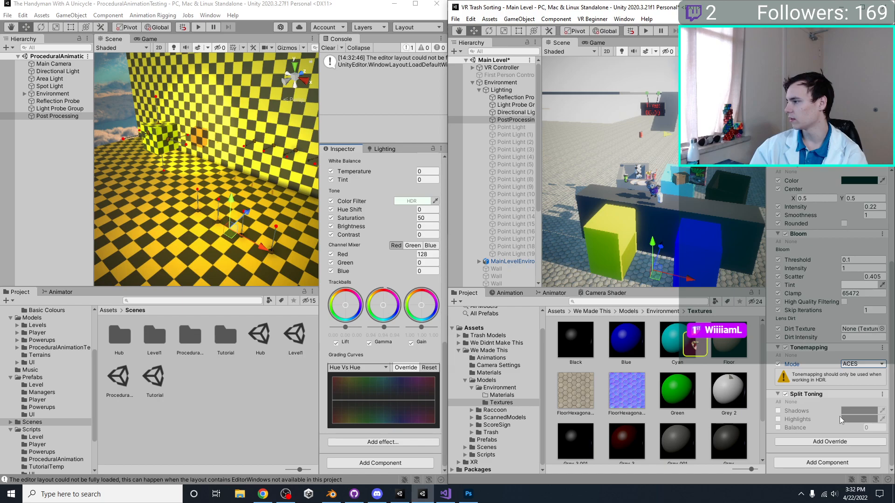
{"action": "right_click", "coordinate": [815, 395]}
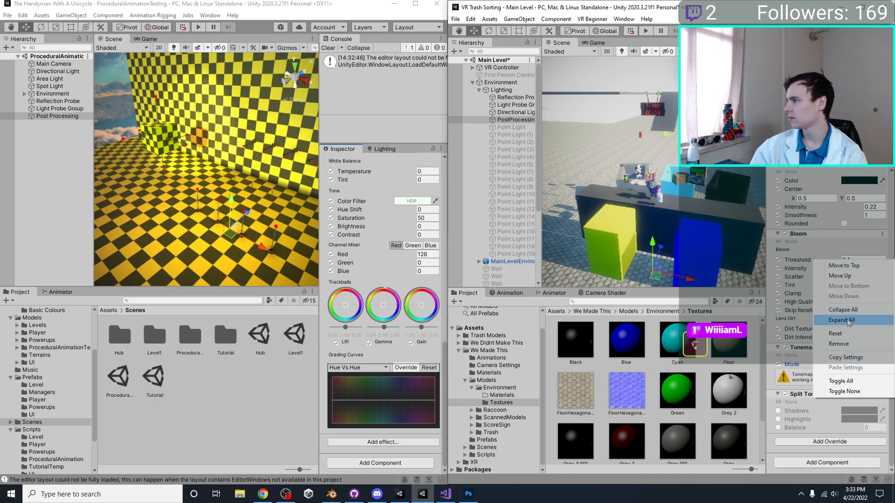
{"action": "left_click", "coordinate": [841, 344]}
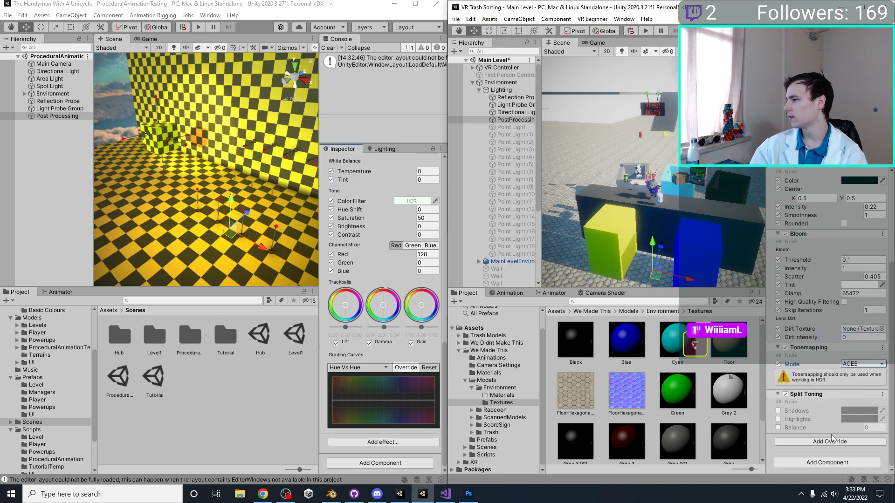
{"action": "left_click", "coordinate": [882, 394]}
{"action": "left_click", "coordinate": [837, 343]}
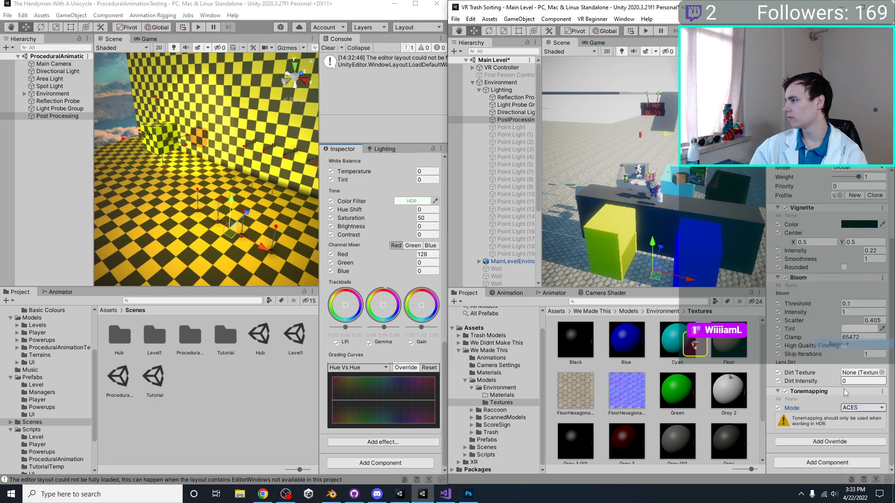
Try a White Balance override on the post-processing volume and remove it.
{"action": "left_click", "coordinate": [827, 446]}
{"action": "left_click", "coordinate": [832, 332]}
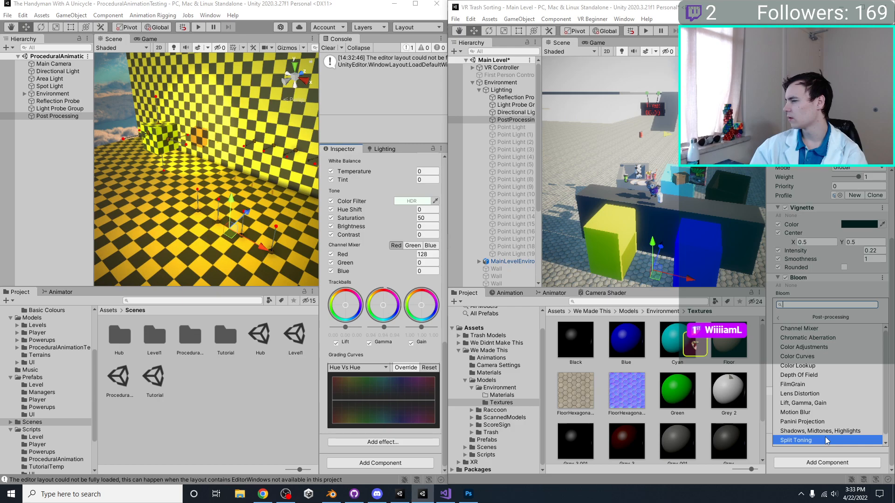
{"action": "scroll", "coordinate": [828, 443], "scroll_direction": "down", "scroll_amount": 1}
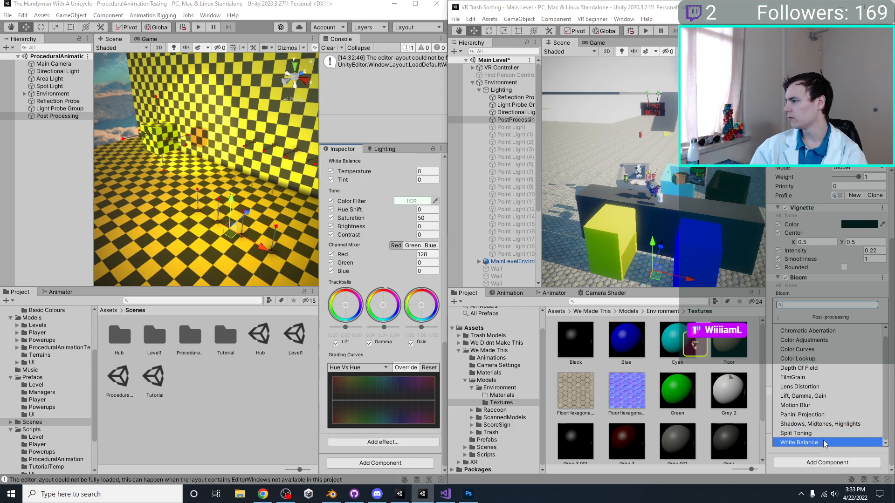
{"action": "left_click", "coordinate": [826, 443]}
{"action": "left_click", "coordinate": [883, 406]}
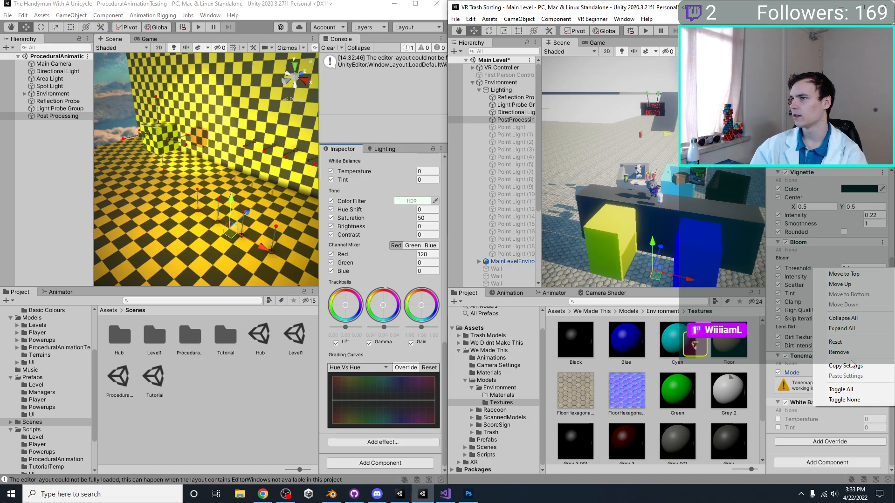
{"action": "left_click", "coordinate": [839, 353]}
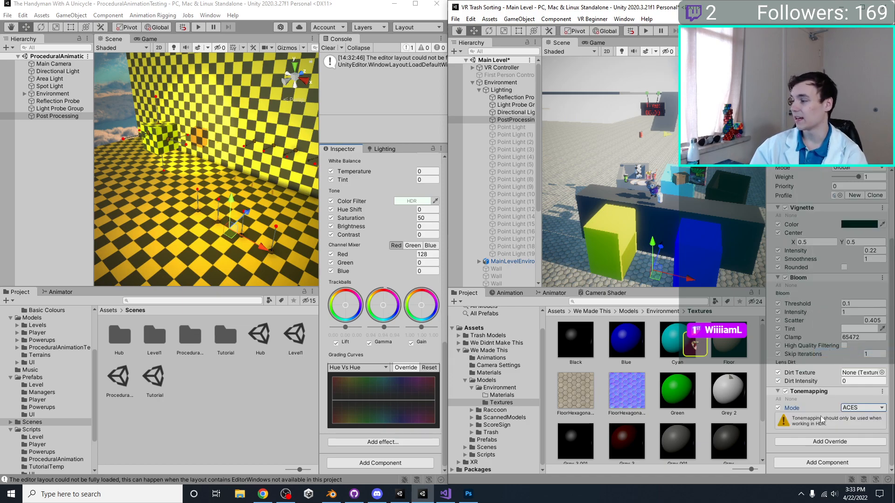
Add a Color Adjustments override to the VR Trash Sorting post-processing volume.
{"action": "left_click", "coordinate": [825, 442]}
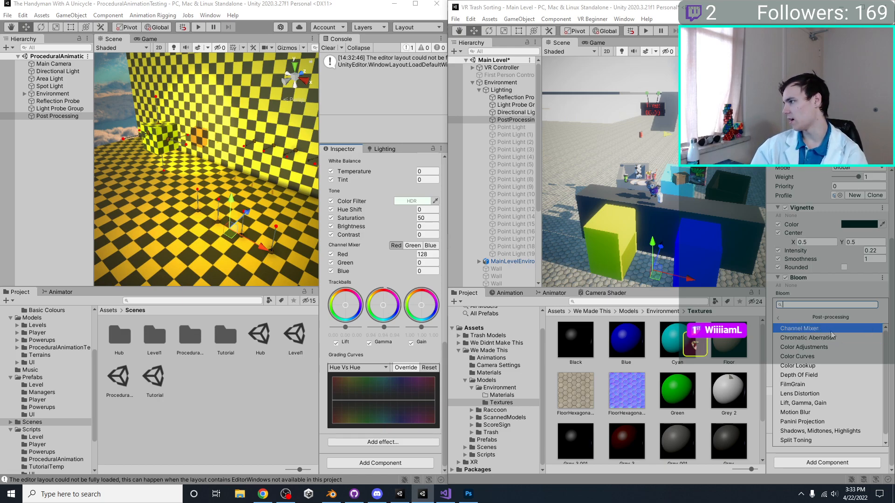
{"action": "left_click", "coordinate": [830, 347]}
{"action": "scroll", "coordinate": [787, 443], "scroll_direction": "down", "scroll_amount": 2}
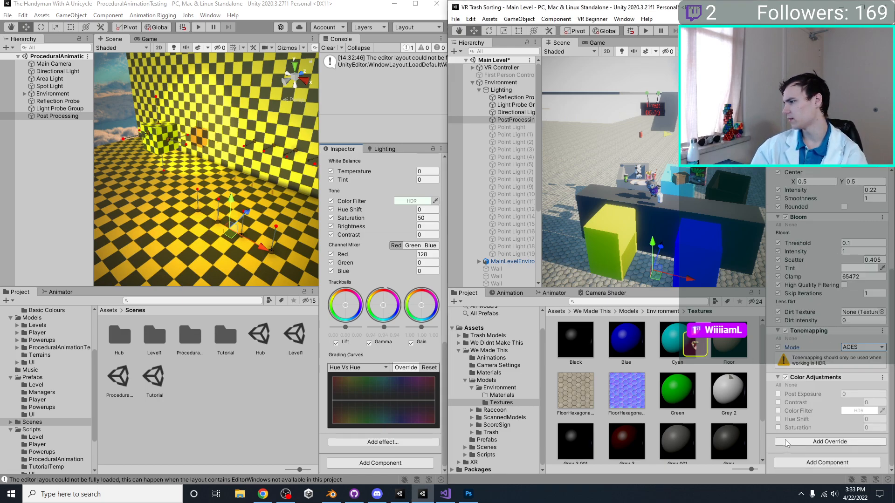
{"action": "left_click", "coordinate": [777, 378]}
{"action": "left_click", "coordinate": [778, 430]}
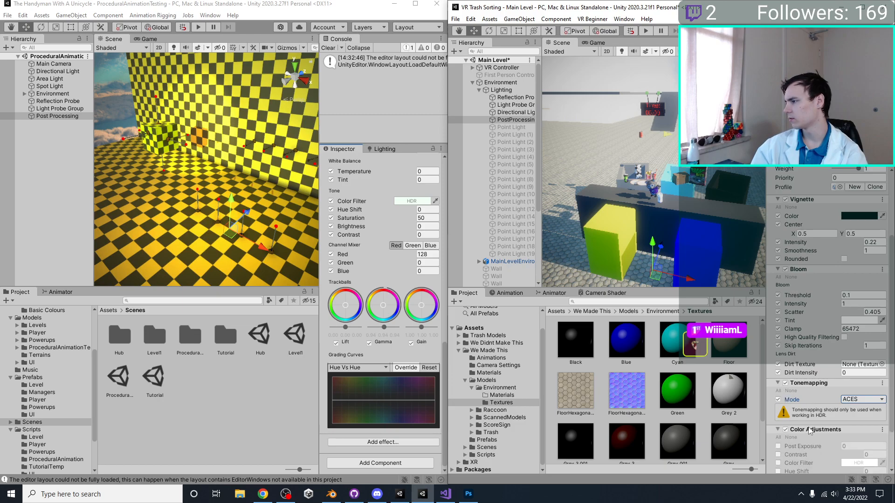
Enable all Color Adjustments properties and set Saturation to 50.
{"action": "scroll", "coordinate": [793, 441], "scroll_direction": "down", "scroll_amount": 2}
{"action": "left_click", "coordinate": [874, 428]}
{"action": "type", "text": "50"}
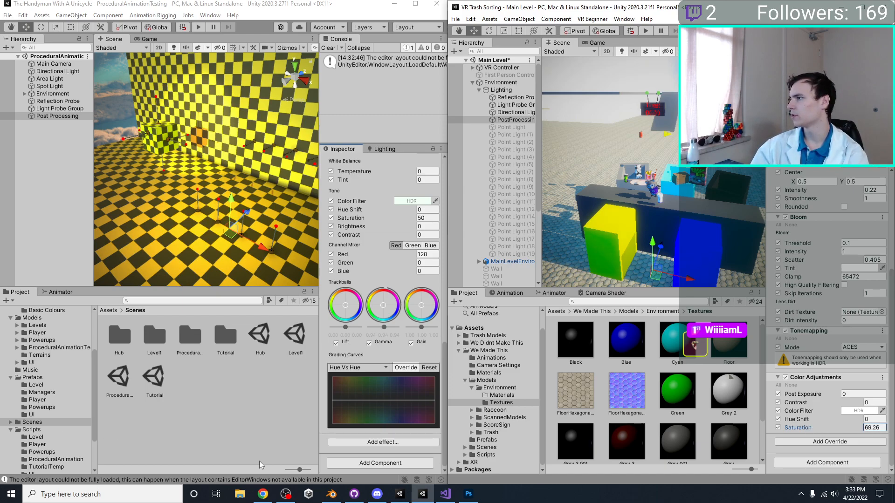
{"action": "left_click_drag", "start_coordinate": [456, 19], "coordinate": [820, 394]}
{"action": "left_click", "coordinate": [876, 428]}
{"action": "type", "text": "50"}
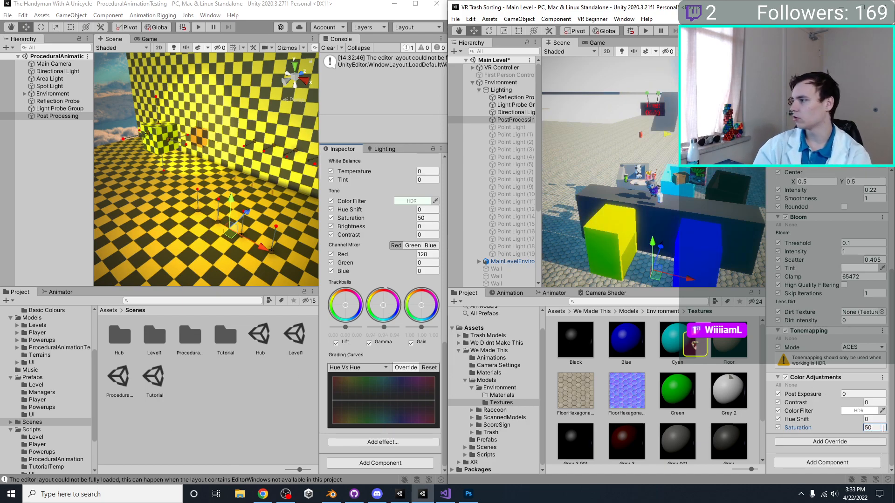
Reorder the volume's overrides so that Tonemapping comes first and Color Adjustments stays last.
{"action": "left_click", "coordinate": [882, 377]}
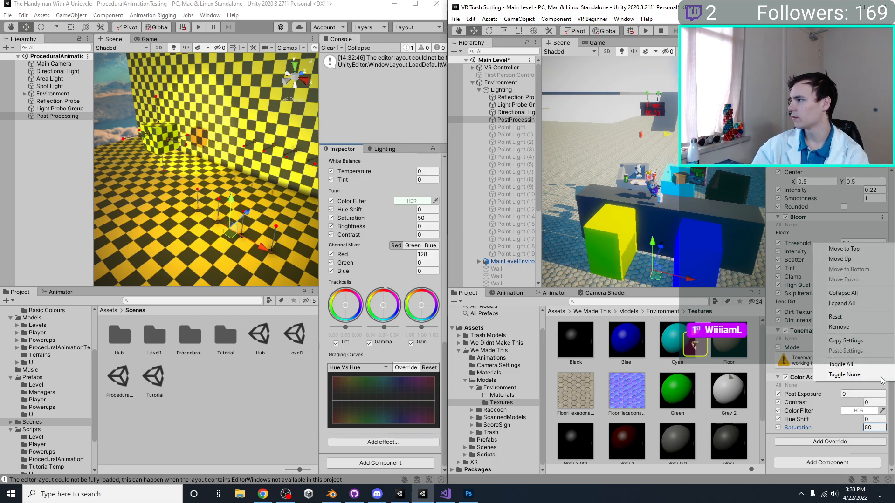
{"action": "left_click", "coordinate": [834, 259]}
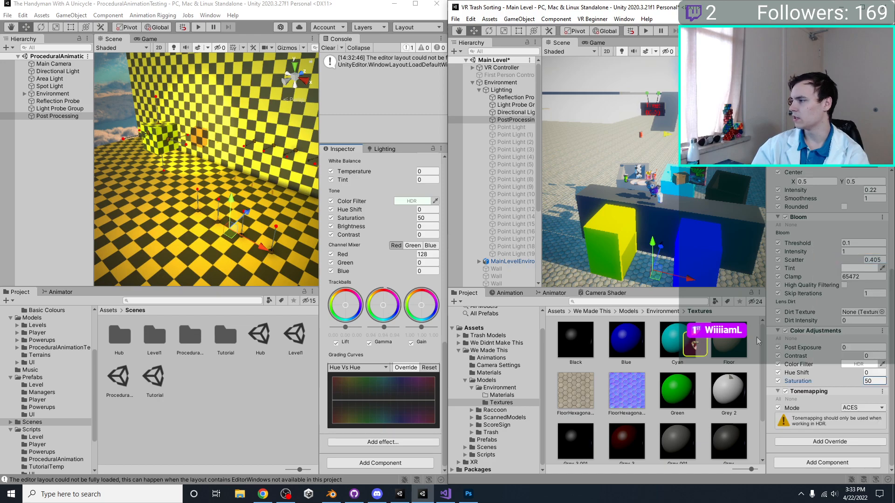
{"action": "left_click", "coordinate": [882, 392]}
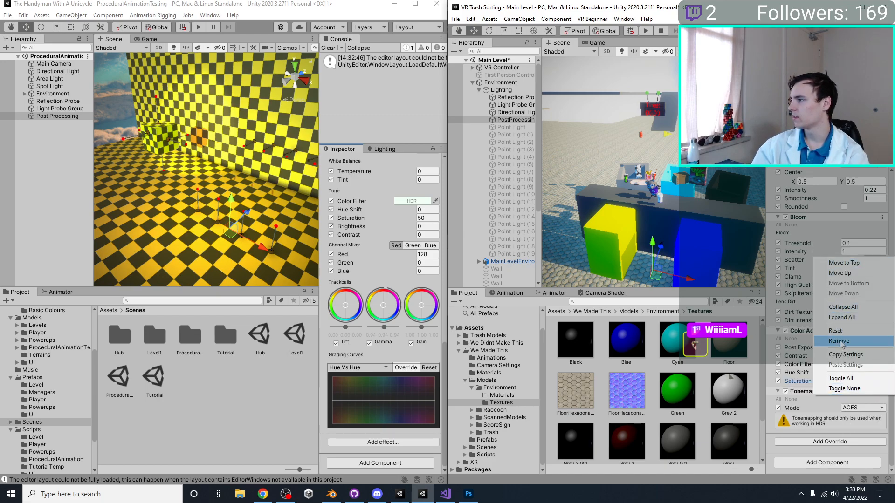
{"action": "left_click", "coordinate": [839, 273]}
{"action": "left_click", "coordinate": [882, 331]}
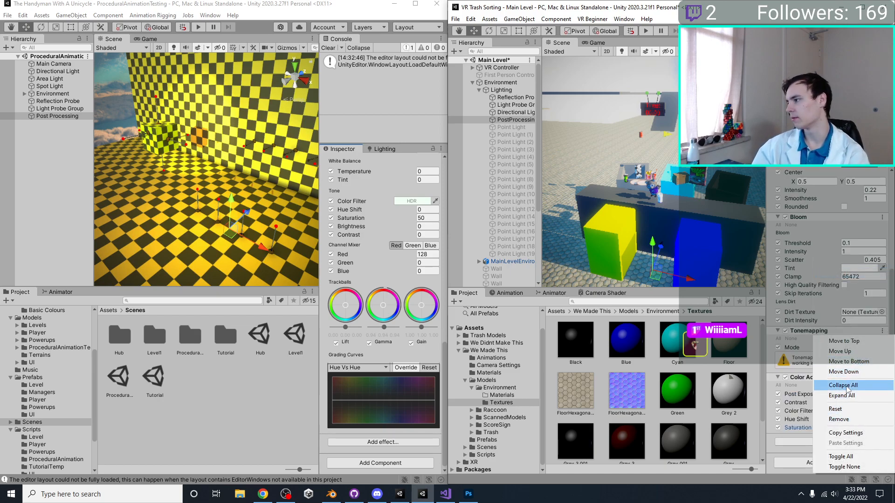
{"action": "left_click", "coordinate": [847, 341]}
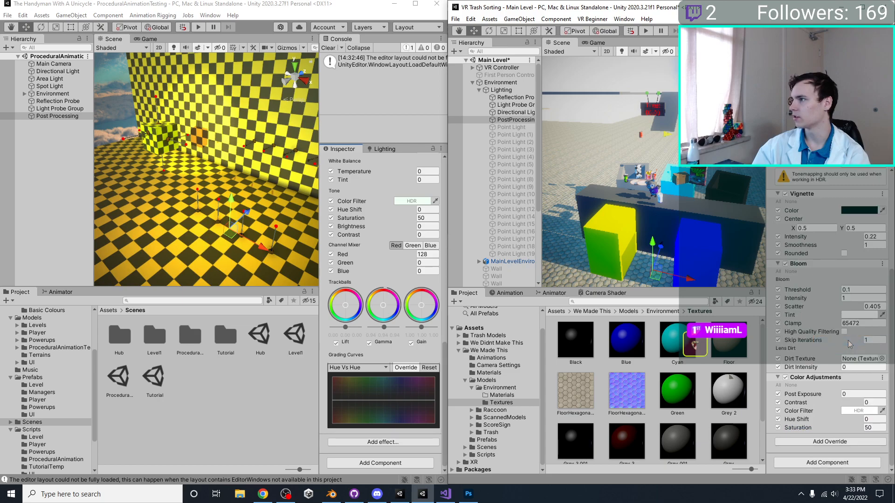
Compare the available post-processing overrides with the Handyman project's Color Grading settings and mode options.
{"action": "left_click", "coordinate": [847, 442]}
{"action": "left_click", "coordinate": [819, 330]}
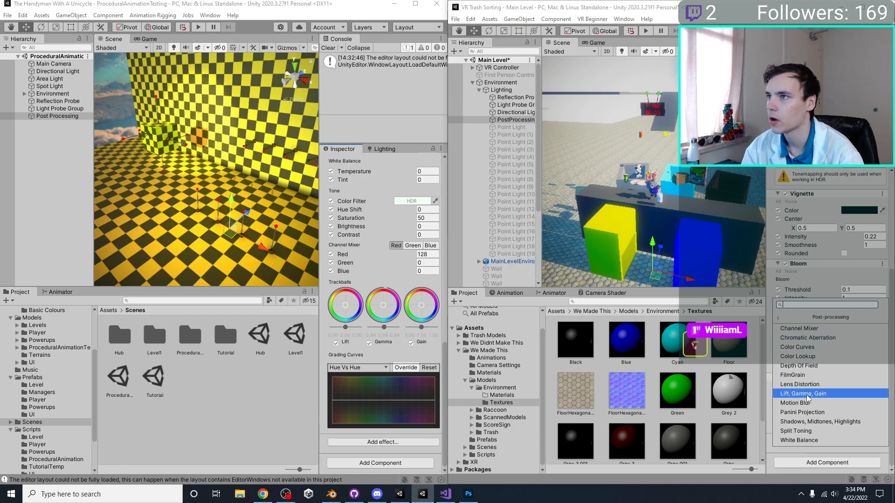
{"action": "scroll", "coordinate": [387, 275], "scroll_direction": "up", "scroll_amount": 6}
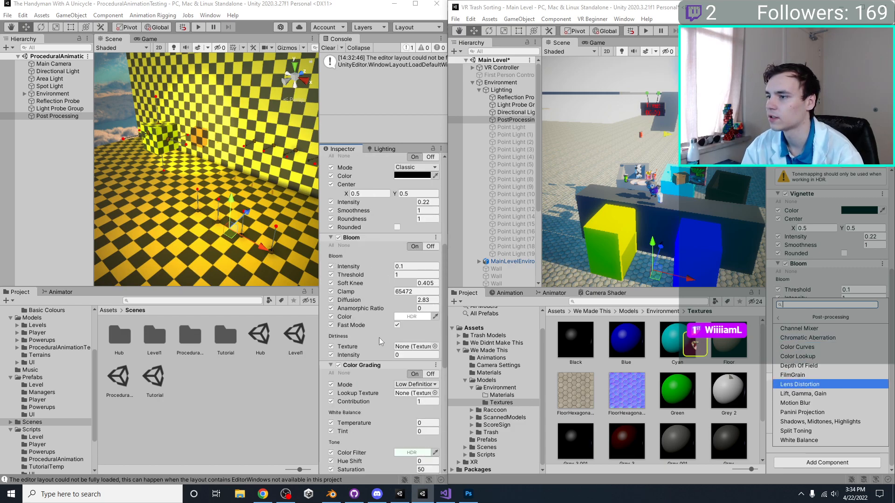
{"action": "scroll", "coordinate": [380, 332], "scroll_direction": "down", "scroll_amount": 3}
{"action": "left_click", "coordinate": [412, 301]}
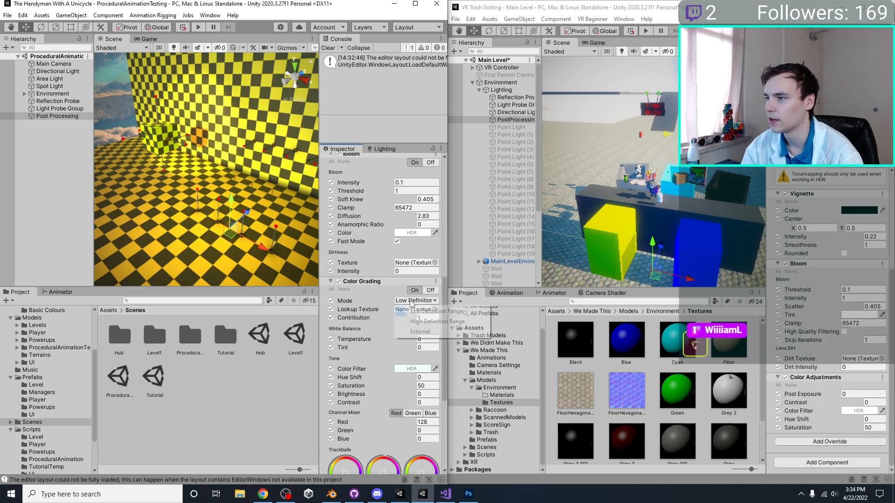
{"action": "left_click", "coordinate": [411, 302]}
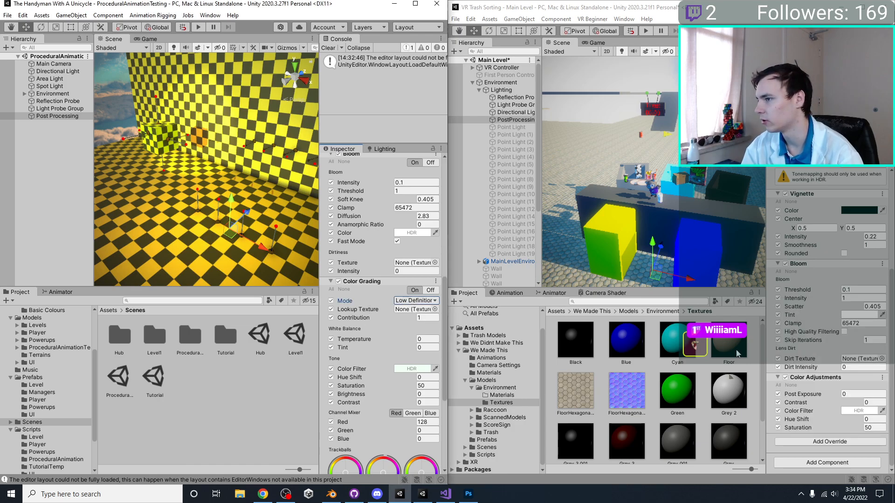
{"action": "left_click", "coordinate": [815, 442]}
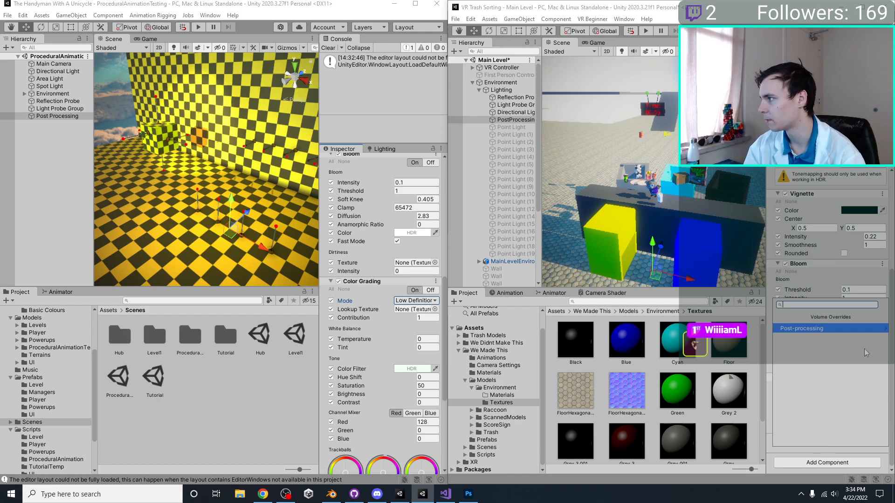
{"action": "left_click", "coordinate": [826, 331]}
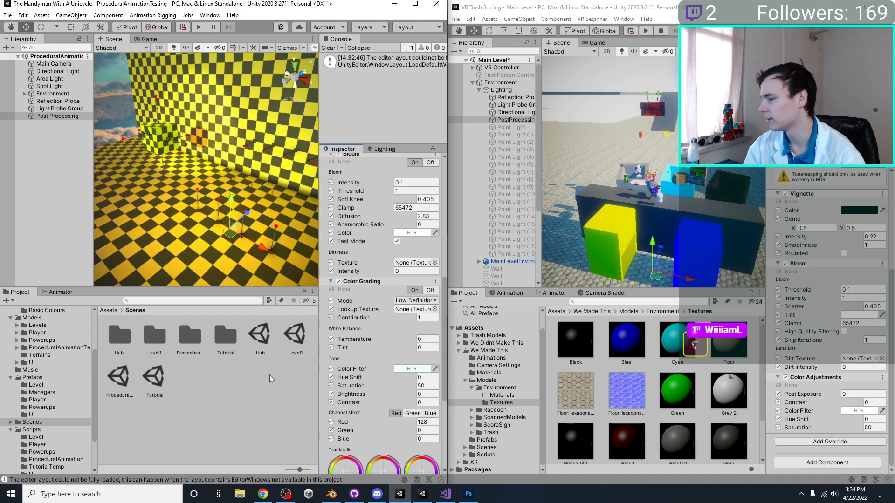
{"action": "right_click_drag", "start_coordinate": [102, 161], "coordinate": [164, 186]}
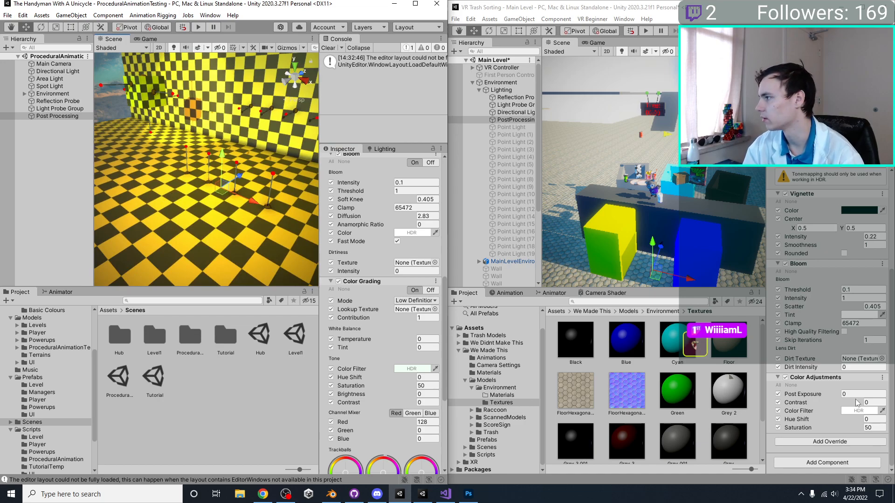
{"action": "scroll", "coordinate": [418, 385], "scroll_direction": "down", "scroll_amount": 5}
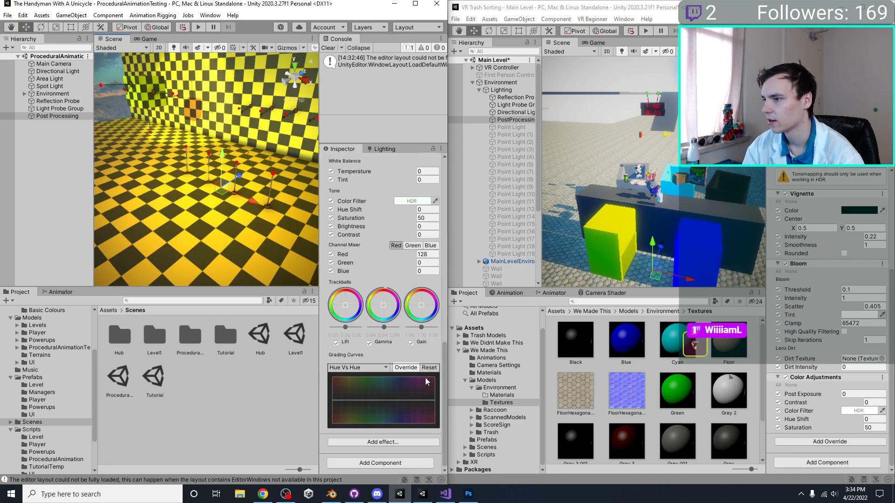
{"action": "scroll", "coordinate": [418, 385], "scroll_direction": "up", "scroll_amount": 10}
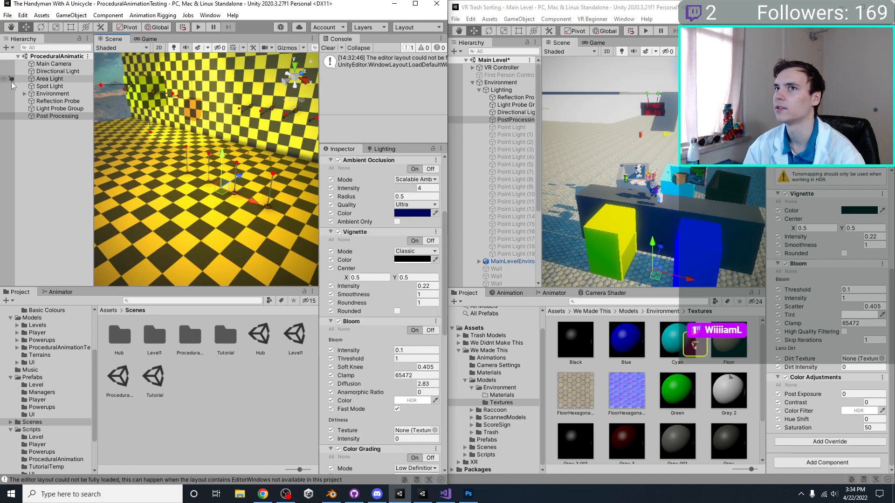
Compare the directional lights of both projects and set the VR Trash Sorting light's Indirect Multiplier to 1.
{"action": "left_click", "coordinate": [25, 94]}
{"action": "left_click", "coordinate": [31, 102]}
{"action": "left_click", "coordinate": [31, 101]}
{"action": "left_click", "coordinate": [25, 93]}
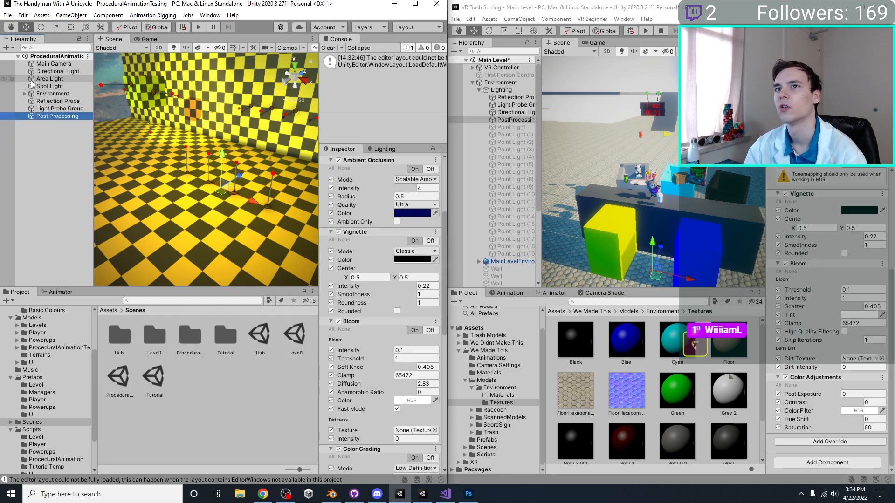
{"action": "left_click", "coordinate": [53, 72]}
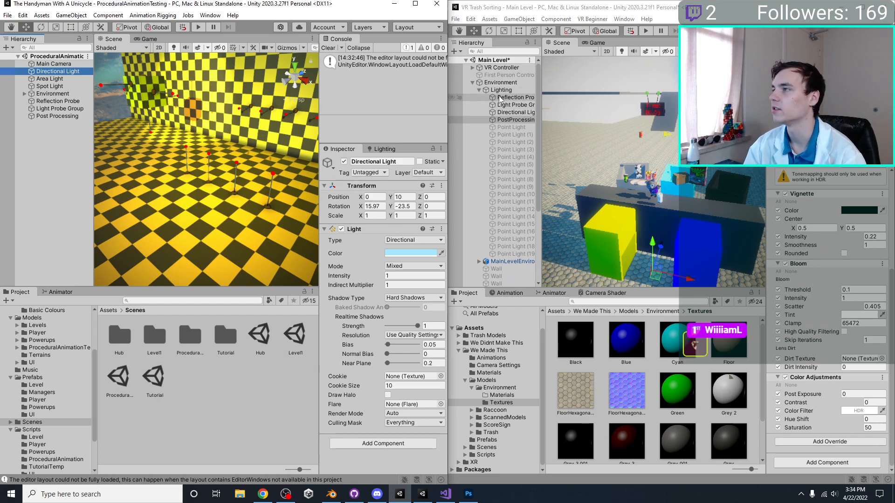
{"action": "left_click", "coordinate": [513, 113]}
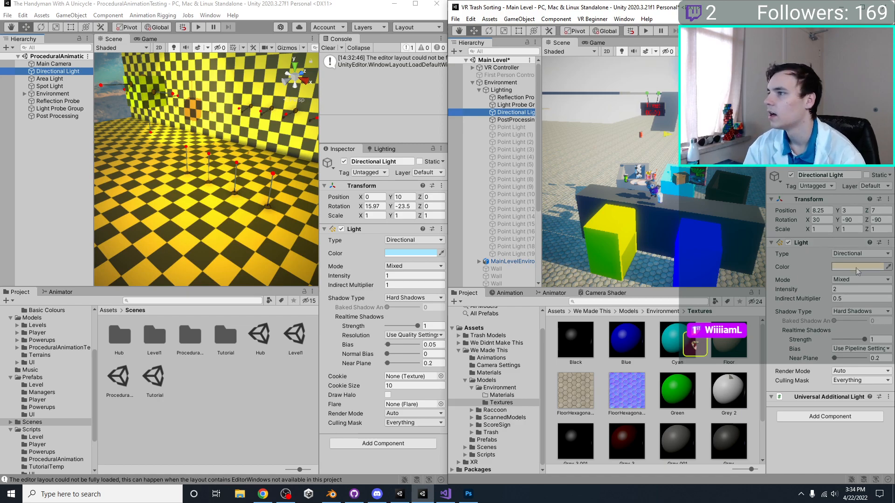
{"action": "left_click", "coordinate": [850, 298]}
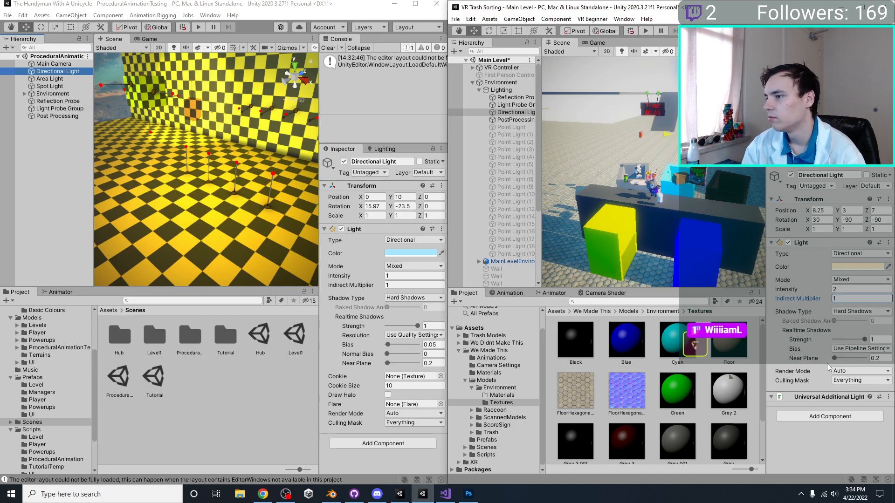
Maximize both editor windows, then save the Main Level scene and inspect its floor and sorting station.
{"action": "left_click", "coordinate": [416, 4]}
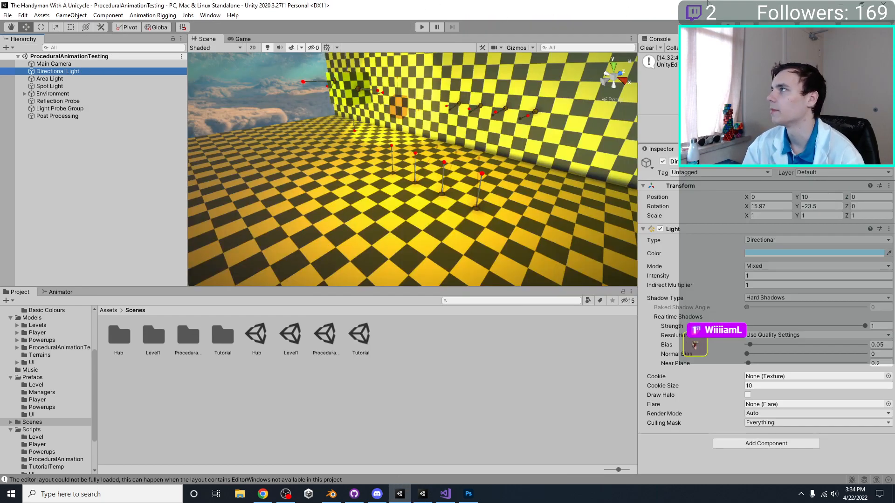
{"action": "left_click", "coordinate": [842, 4]}
{"action": "left_click", "coordinate": [862, 7]}
{"action": "scroll", "coordinate": [454, 195], "scroll_direction": "up", "scroll_amount": 5}
{"action": "scroll", "coordinate": [453, 195], "scroll_direction": "down", "scroll_amount": 10}
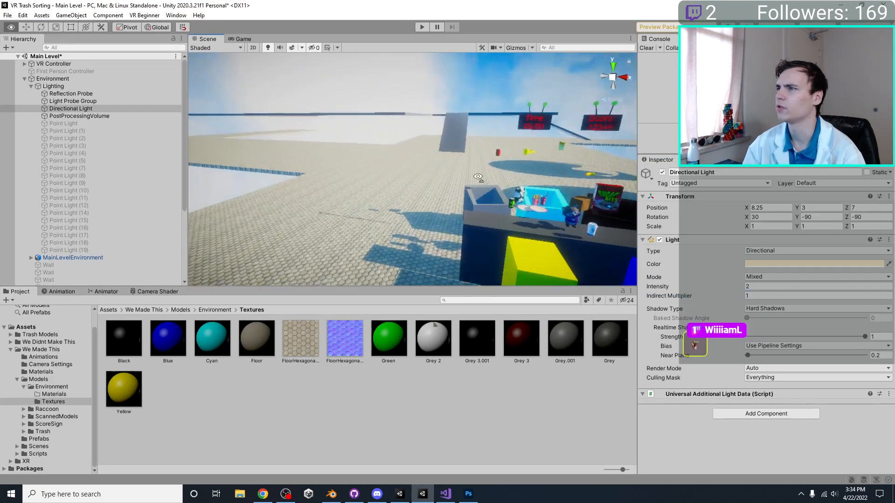
{"action": "scroll", "coordinate": [443, 207], "scroll_direction": "down", "scroll_amount": 5}
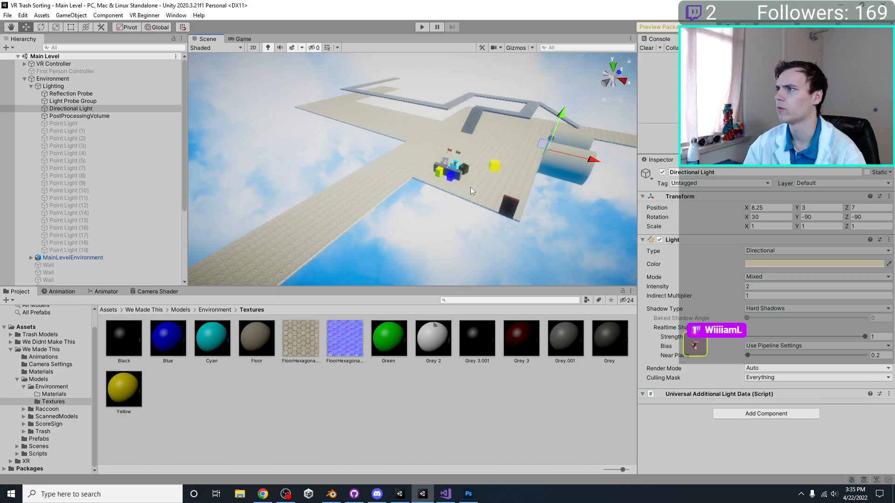
{"action": "right_click_drag", "start_coordinate": [471, 186], "coordinate": [399, 195]}
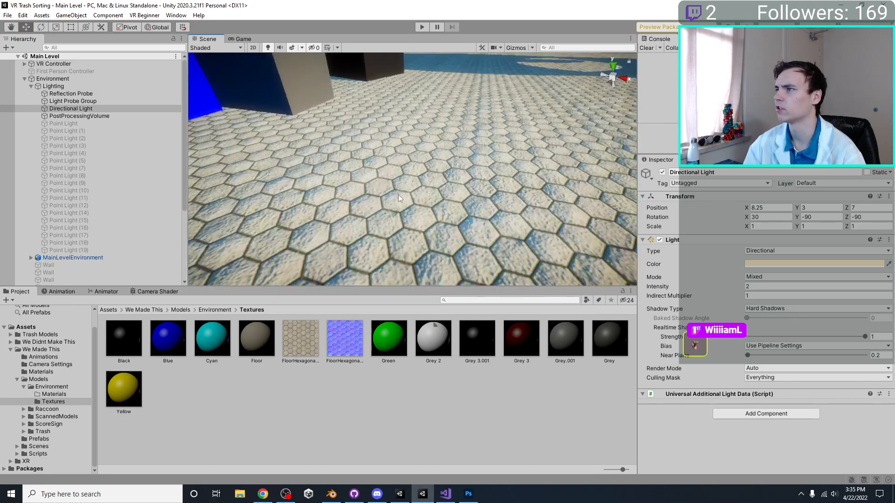
{"action": "scroll", "coordinate": [434, 196], "scroll_direction": "down", "scroll_amount": 6}
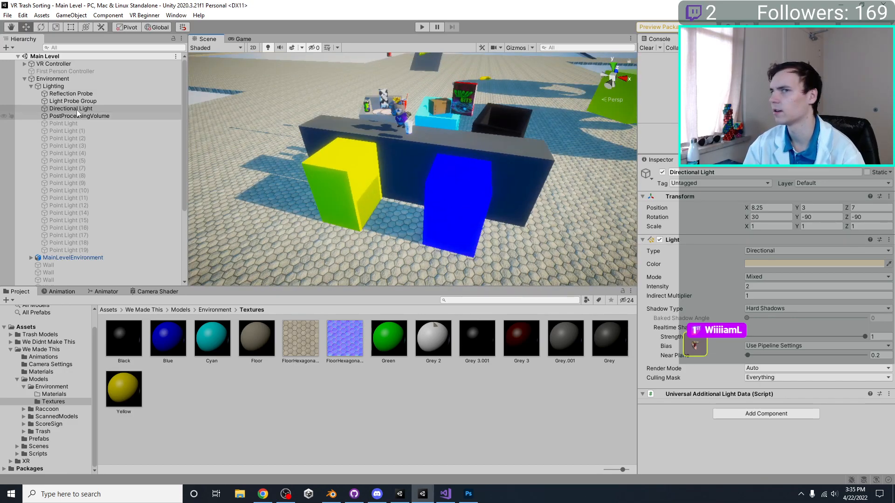
Compare the PostProcessingVolume with Bloom off and on, and try adjusting the Bloom threshold.
{"action": "left_click", "coordinate": [79, 116]}
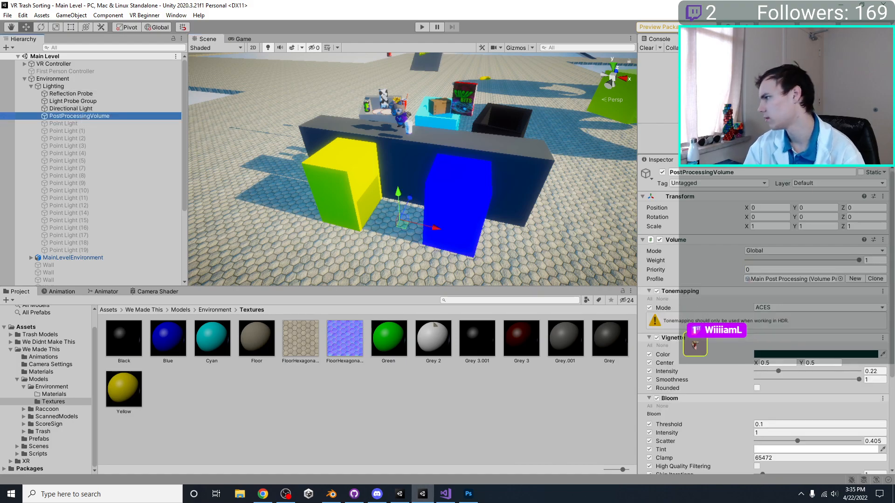
{"action": "scroll", "coordinate": [700, 278], "scroll_direction": "down", "scroll_amount": 3}
{"action": "left_click", "coordinate": [659, 265]}
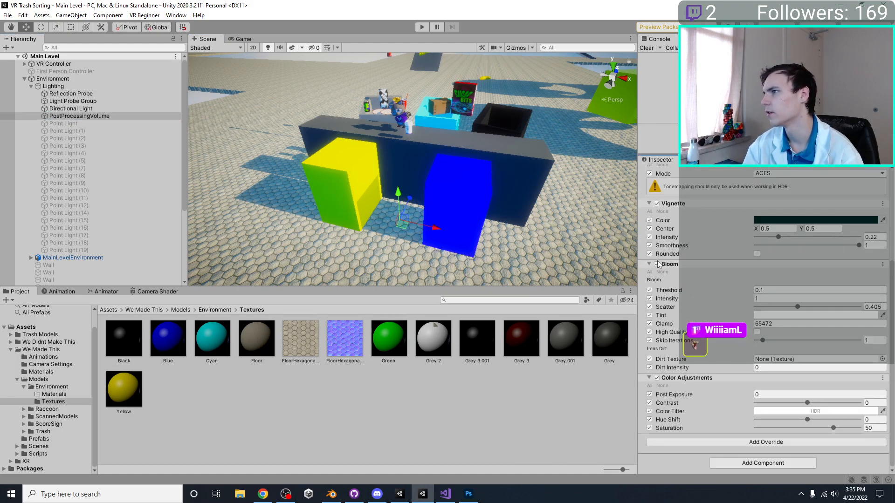
{"action": "left_click", "coordinate": [657, 264]}
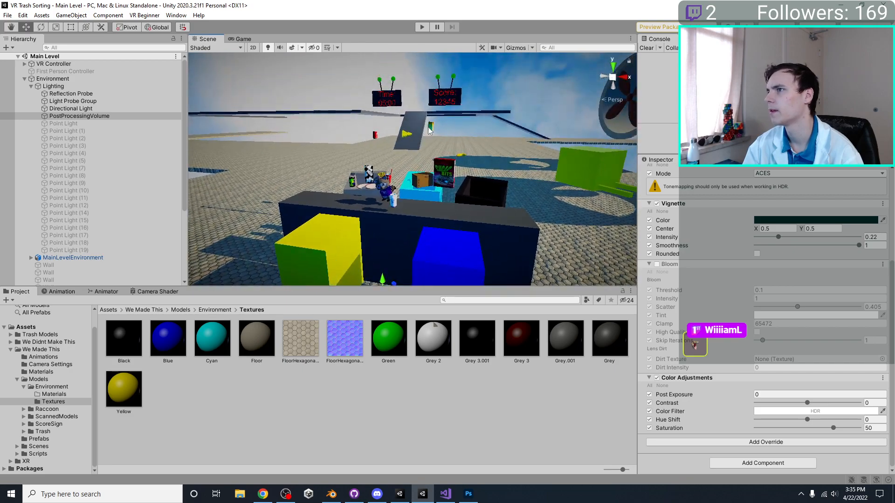
{"action": "left_click", "coordinate": [657, 264]}
{"action": "mouse_move", "coordinate": [688, 290]}
{"action": "left_mouse_down"}
{"action": "mouse_move", "coordinate": [714, 289]}
{"action": "mouse_move", "coordinate": [702, 291]}
{"action": "left_mouse_up"}
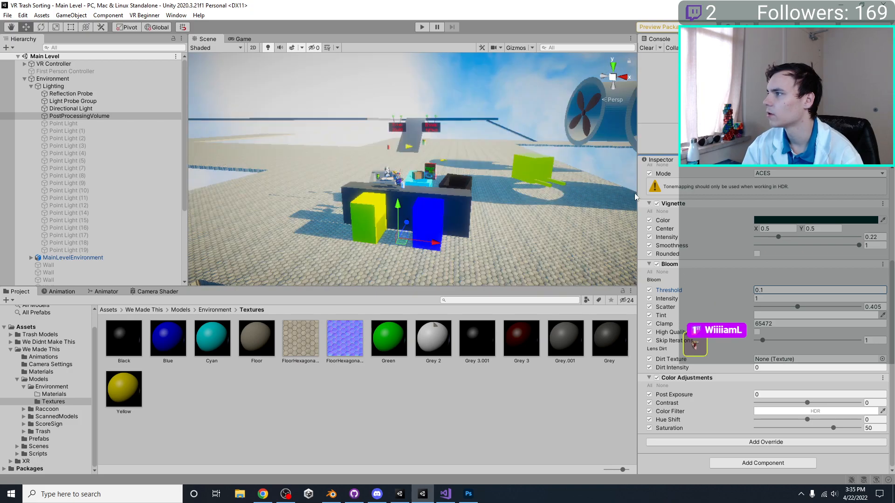
Compare the scene with the Vignette override switched off and on.
{"action": "left_click", "coordinate": [657, 204]}
{"action": "left_click", "coordinate": [657, 204]}
{"action": "left_click", "coordinate": [656, 204]}
{"action": "left_click", "coordinate": [657, 204]}
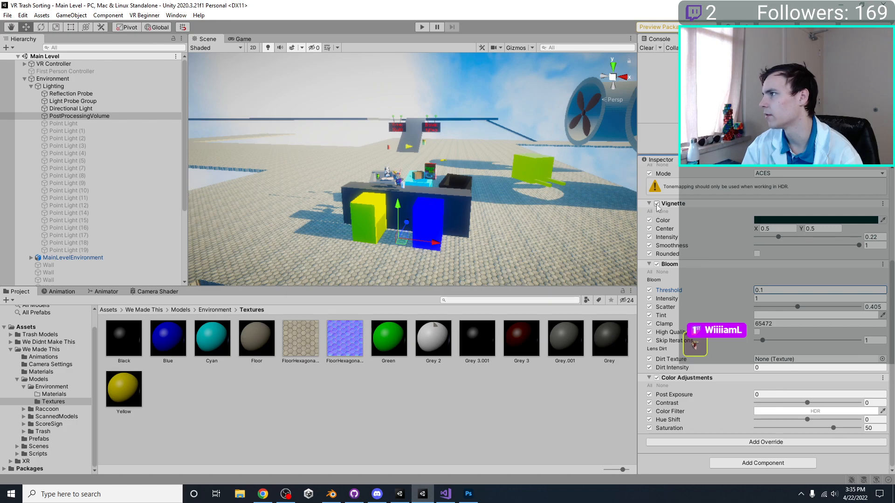
Compare the scene with the Tonemapping mode set to Neutral, None and ACES, ending on None.
{"action": "scroll", "coordinate": [746, 248], "scroll_direction": "up", "scroll_amount": 5}
{"action": "left_click", "coordinate": [776, 308]}
{"action": "left_click", "coordinate": [778, 329]}
{"action": "left_click", "coordinate": [777, 307]}
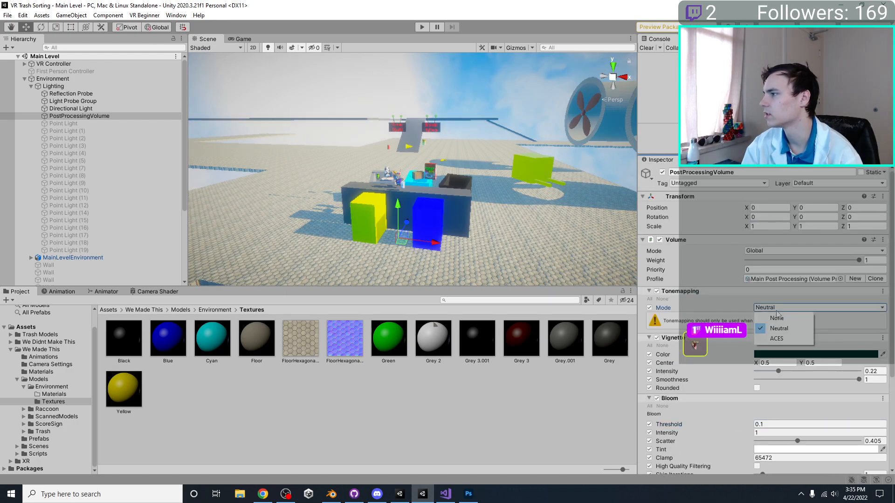
{"action": "left_click", "coordinate": [777, 318]}
{"action": "left_click", "coordinate": [775, 307]}
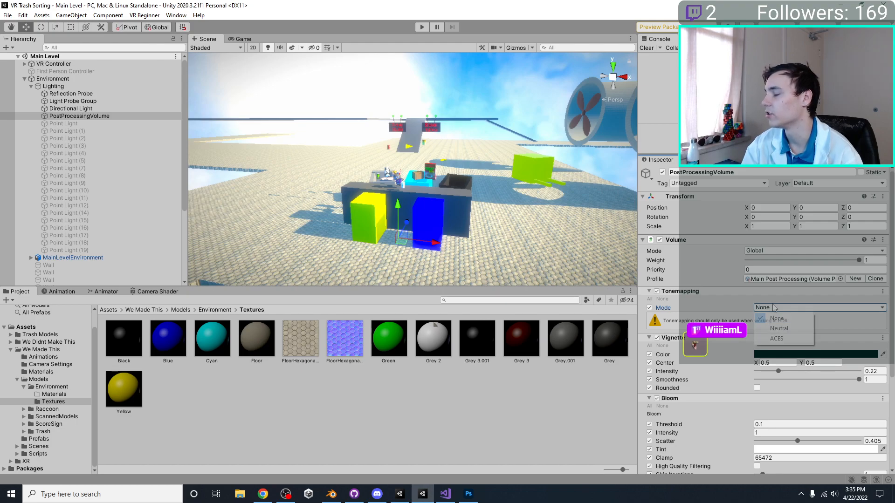
{"action": "left_click", "coordinate": [781, 328]}
{"action": "left_click", "coordinate": [782, 308]}
{"action": "left_click", "coordinate": [788, 339]}
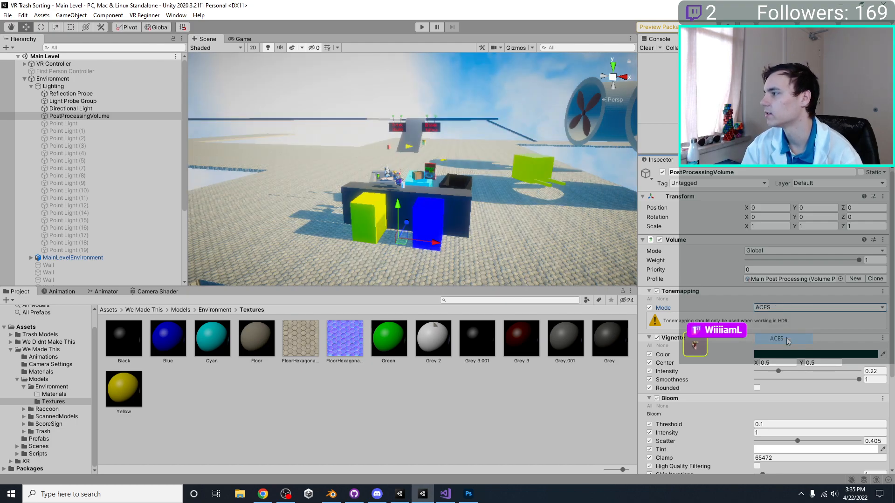
{"action": "left_click", "coordinate": [854, 308]}
{"action": "left_click", "coordinate": [802, 318]}
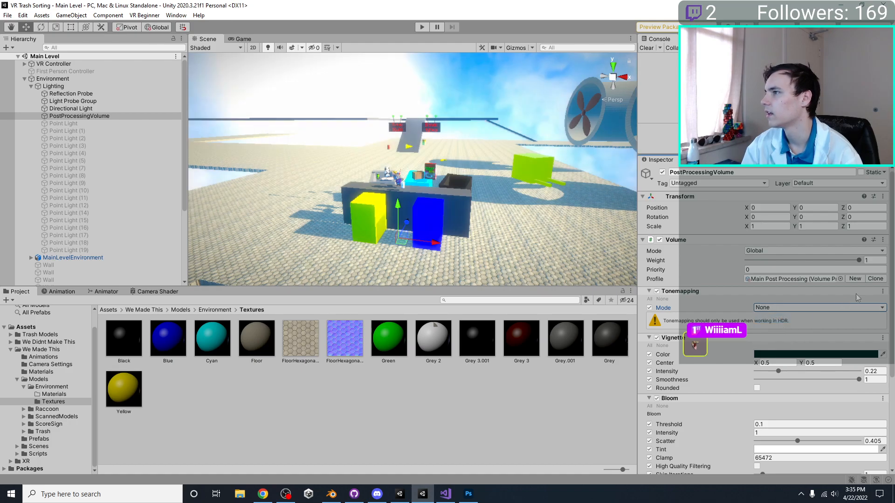
Remove the Tonemapping override from the PostProcessingVolume and review the remaining overrides.
{"action": "left_click", "coordinate": [883, 291]}
{"action": "left_click", "coordinate": [833, 379]}
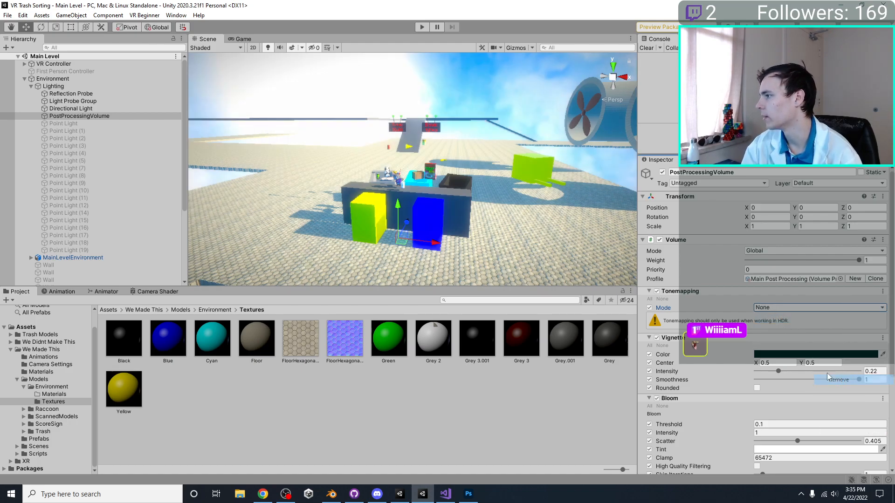
{"action": "scroll", "coordinate": [749, 321], "scroll_direction": "down", "scroll_amount": 3}
{"action": "scroll", "coordinate": [765, 265], "scroll_direction": "down", "scroll_amount": 1}
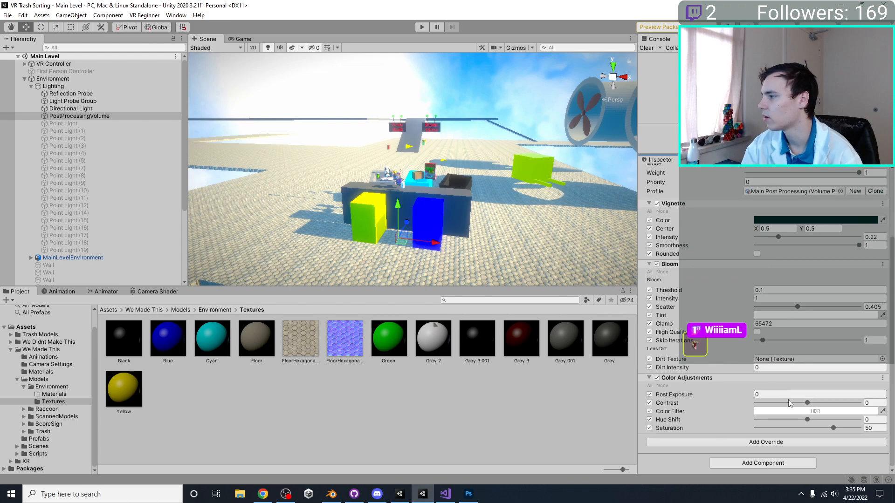
{"action": "scroll", "coordinate": [822, 346], "scroll_direction": "up", "scroll_amount": 4}
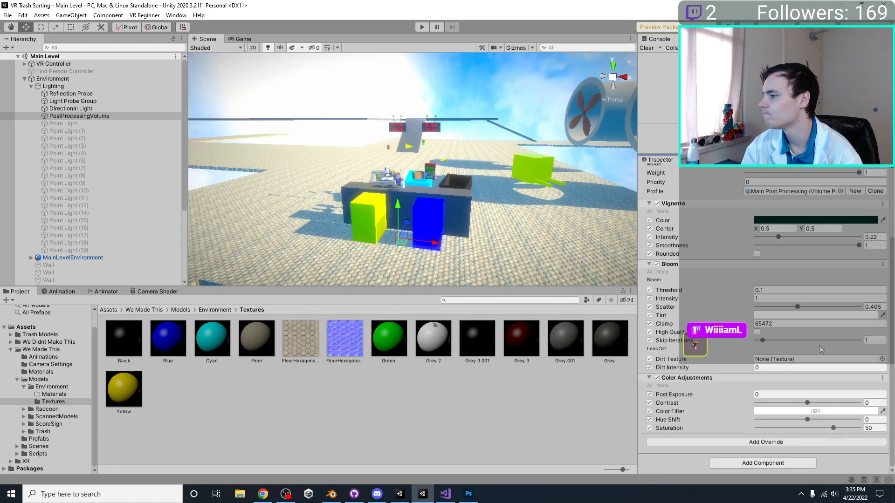
Adjust the Bloom override to a threshold of about 0.84 and an intensity of about 2.47.
{"action": "right_click_drag", "start_coordinate": [425, 162], "coordinate": [403, 181]}
{"action": "scroll", "coordinate": [387, 181], "scroll_direction": "up", "scroll_amount": 5}
{"action": "scroll", "coordinate": [387, 181], "scroll_direction": "down", "scroll_amount": 12}
{"action": "scroll", "coordinate": [388, 181], "scroll_direction": "up", "scroll_amount": 7}
{"action": "right_click_drag", "start_coordinate": [315, 169], "coordinate": [371, 187]}
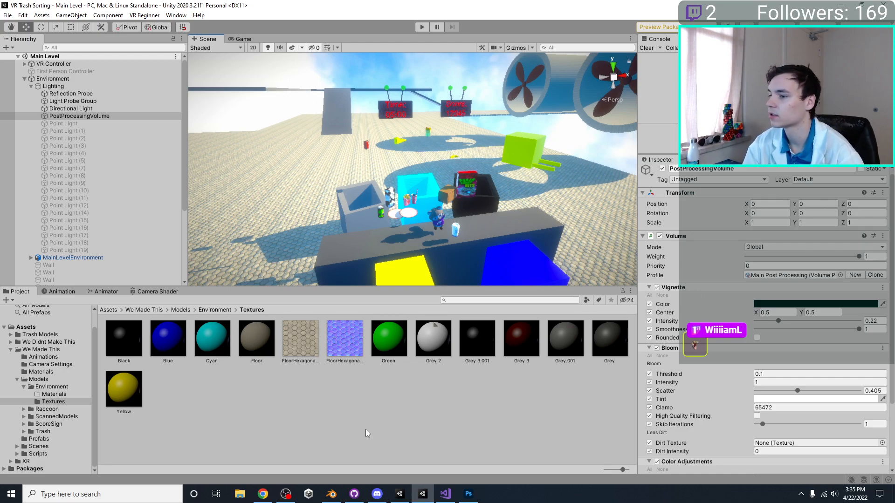
{"action": "scroll", "coordinate": [724, 346], "scroll_direction": "down", "scroll_amount": 3}
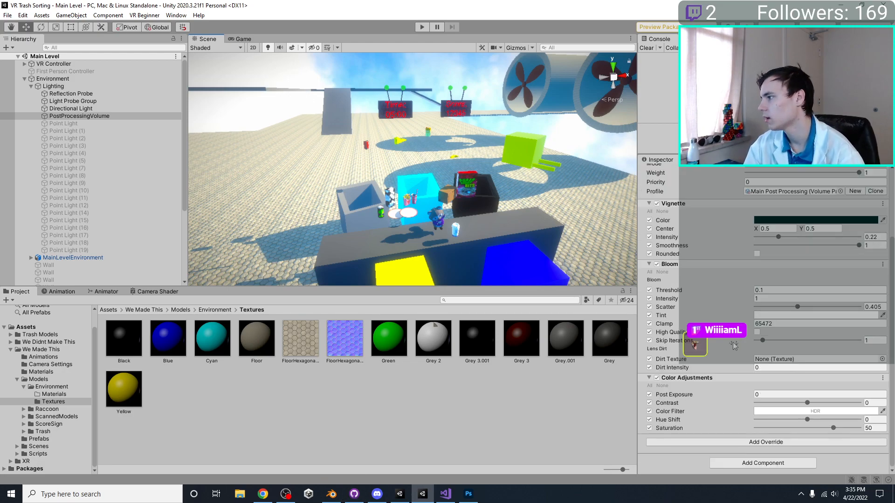
{"action": "mouse_move", "coordinate": [731, 300]}
{"action": "left_mouse_down"}
{"action": "mouse_move", "coordinate": [693, 299]}
{"action": "mouse_move", "coordinate": [758, 297]}
{"action": "mouse_move", "coordinate": [743, 292]}
{"action": "left_mouse_up"}
{"action": "scroll", "coordinate": [420, 187], "scroll_direction": "down", "scroll_amount": 3}
{"action": "middle_click_drag", "start_coordinate": [415, 200], "coordinate": [494, 187]}
{"action": "scroll", "coordinate": [416, 156], "scroll_direction": "up", "scroll_amount": 4}
{"action": "scroll", "coordinate": [424, 187], "scroll_direction": "down", "scroll_amount": 3}
{"action": "right_click_drag", "start_coordinate": [494, 186], "coordinate": [559, 231]}
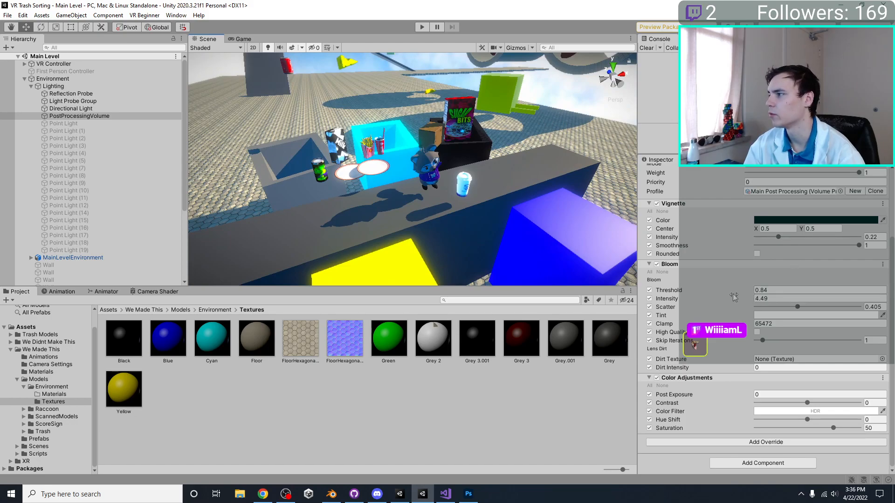
{"action": "left_click_drag", "start_coordinate": [730, 301], "coordinate": [697, 301]}
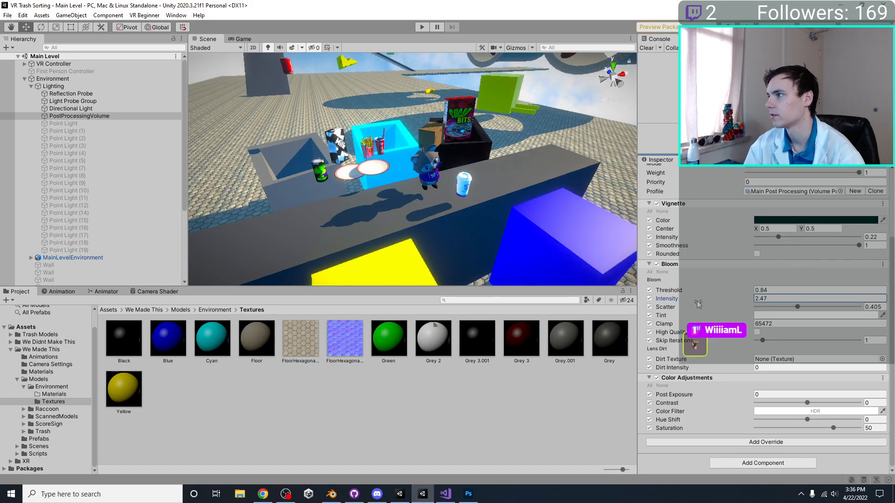
Compare the scene with Bloom off and on, and inspect the sorting station and hexagonal floor up close.
{"action": "left_click", "coordinate": [656, 264]}
{"action": "left_click", "coordinate": [657, 265]}
{"action": "left_click", "coordinate": [657, 264]}
{"action": "left_click", "coordinate": [657, 265]}
{"action": "left_click", "coordinate": [657, 264]}
{"action": "left_click", "coordinate": [657, 264]}
{"action": "right_click_drag", "start_coordinate": [428, 187], "coordinate": [403, 221]}
{"action": "middle_click_drag", "start_coordinate": [403, 221], "coordinate": [335, 213]}
{"action": "right_click_drag", "start_coordinate": [457, 152], "coordinate": [358, 245]}
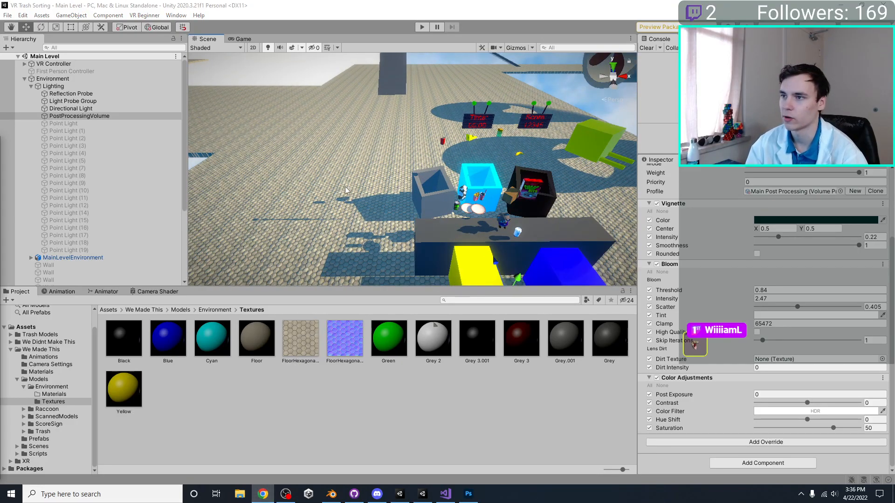
{"action": "scroll", "coordinate": [345, 191], "scroll_direction": "up", "scroll_amount": 8}
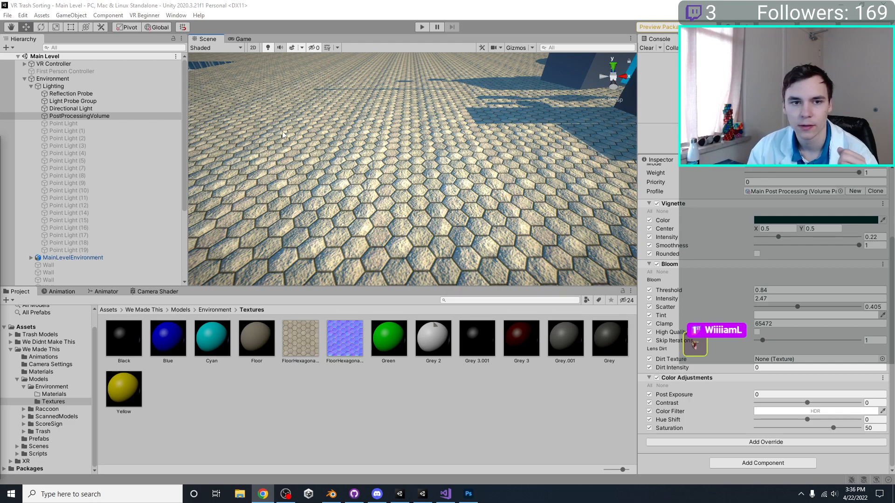
Switch to Chrome and show the image results for "tile floor texture", filtered to Large size.
{"action": "key", "text": "alt+Tab"}
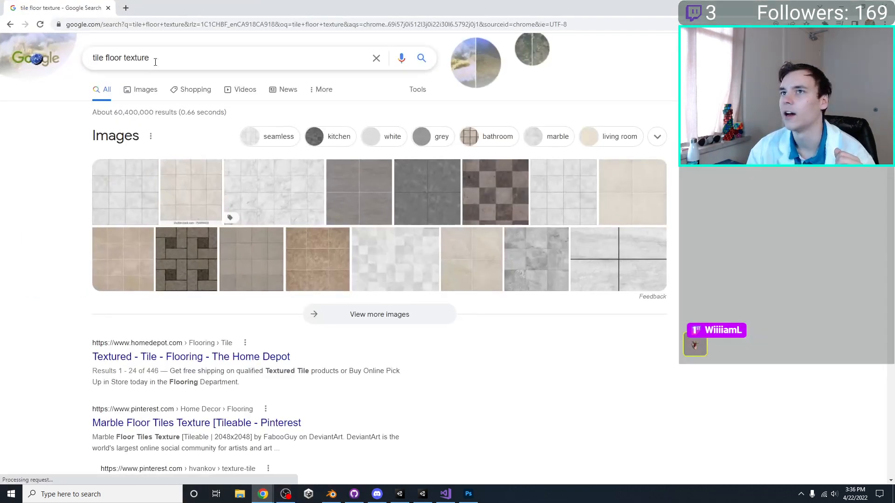
{"action": "left_click", "coordinate": [142, 83]}
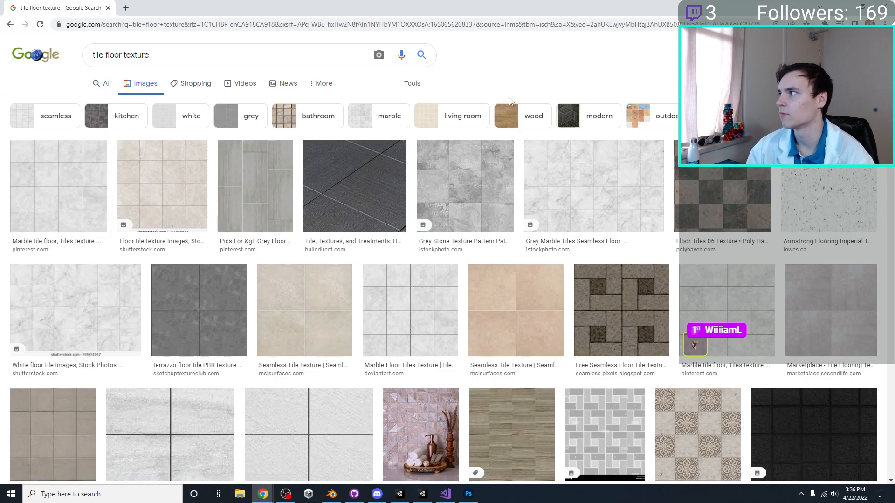
{"action": "left_click", "coordinate": [321, 83]}
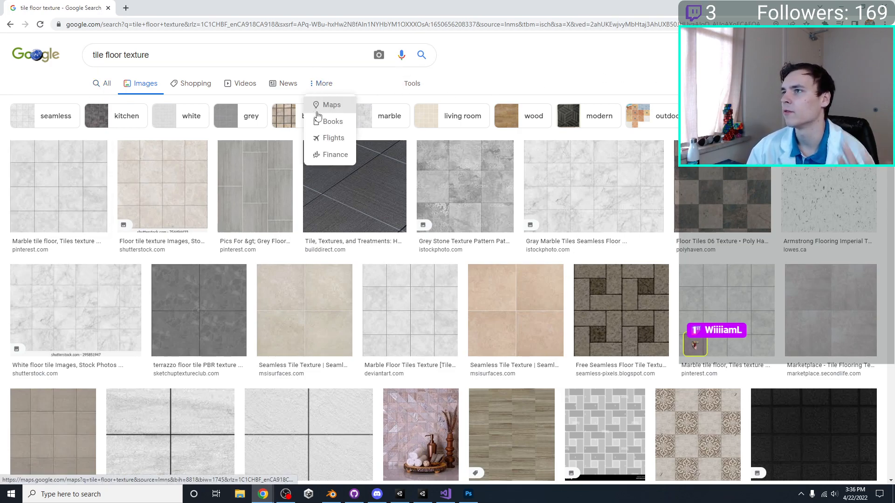
{"action": "left_click", "coordinate": [407, 84]}
{"action": "left_click", "coordinate": [99, 103]}
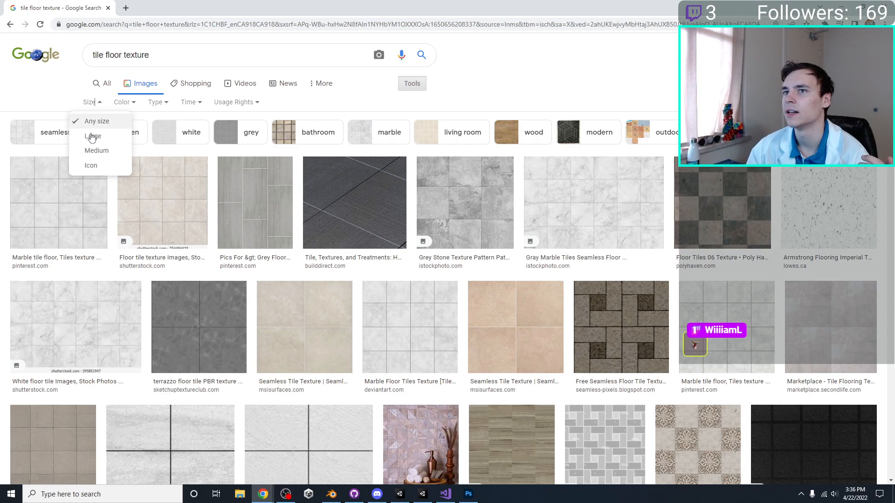
{"action": "left_click", "coordinate": [97, 138]}
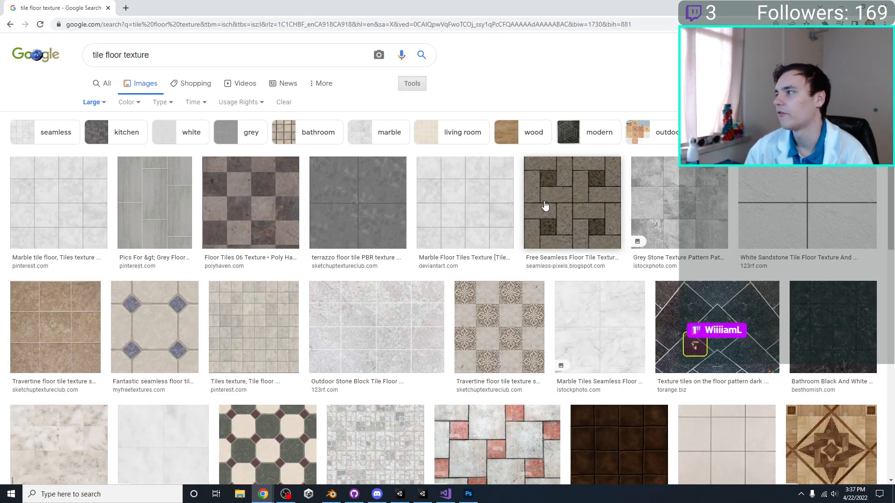
Browse the large tile floor textures and preview the marble floor tiles image from imageafter.com.
{"action": "scroll", "coordinate": [397, 251], "scroll_direction": "down", "scroll_amount": 2}
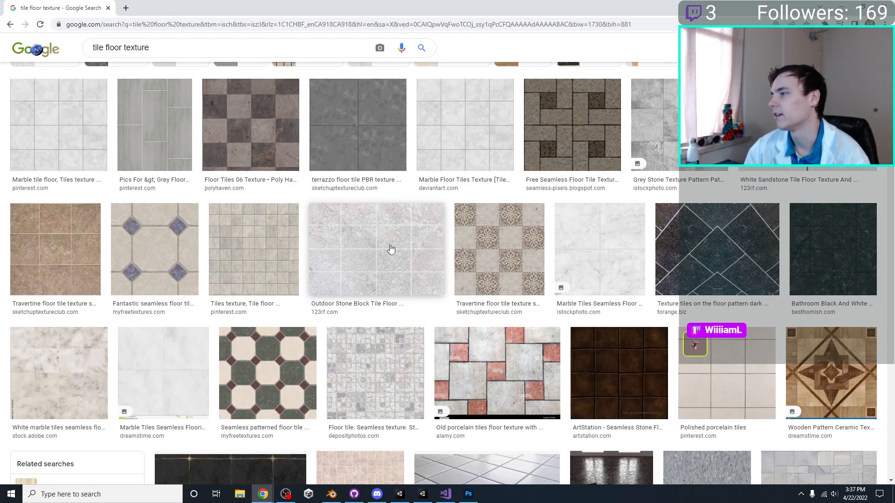
{"action": "scroll", "coordinate": [166, 303], "scroll_direction": "down", "scroll_amount": 2}
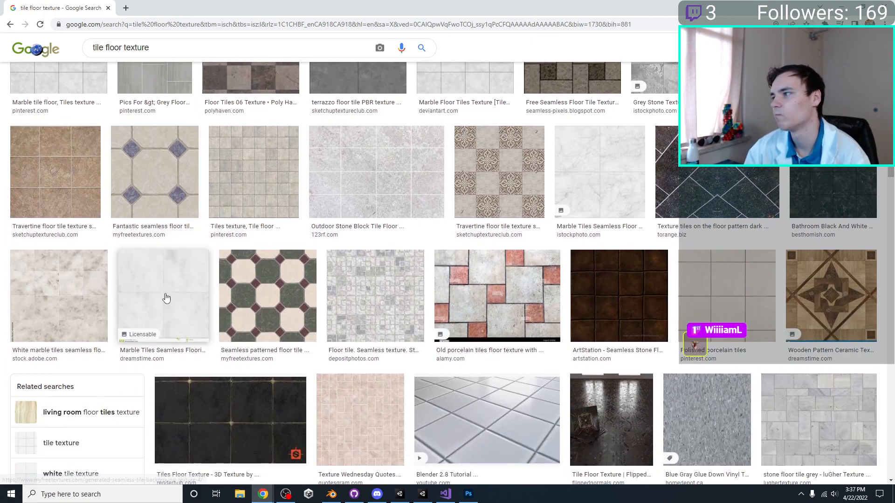
{"action": "scroll", "coordinate": [166, 298], "scroll_direction": "down", "scroll_amount": 2}
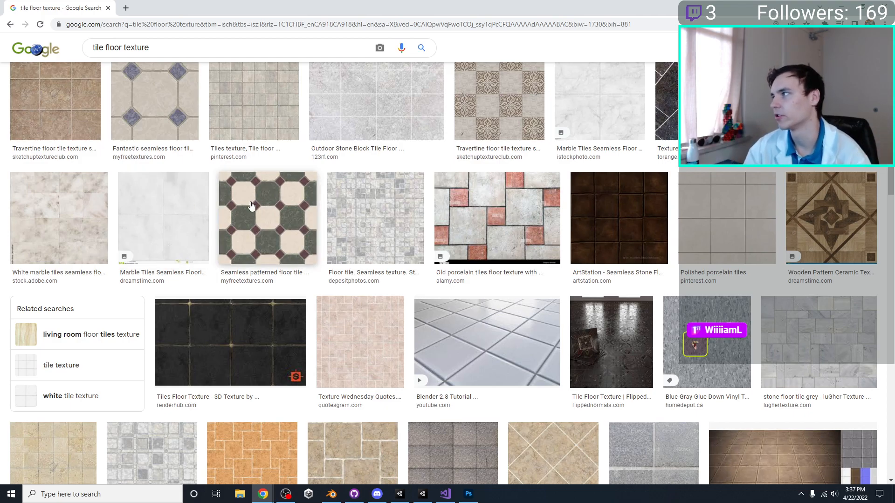
{"action": "scroll", "coordinate": [248, 228], "scroll_direction": "down", "scroll_amount": 5}
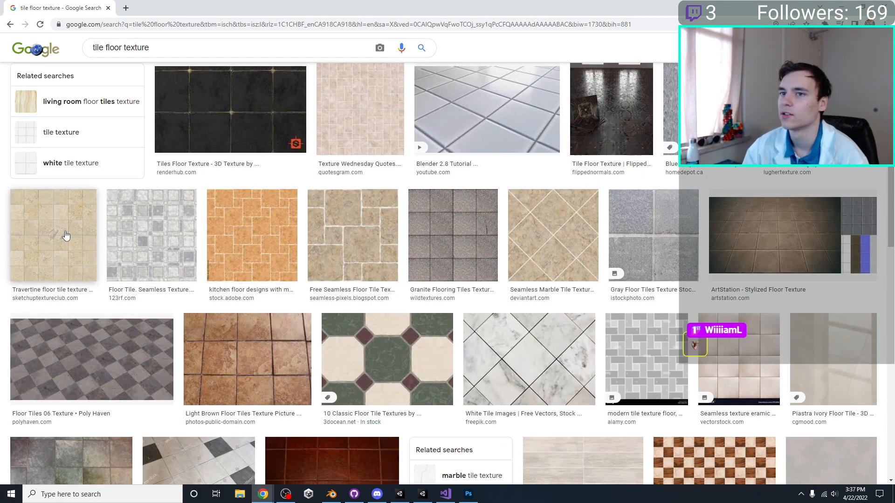
{"action": "scroll", "coordinate": [257, 321], "scroll_direction": "down", "scroll_amount": 2}
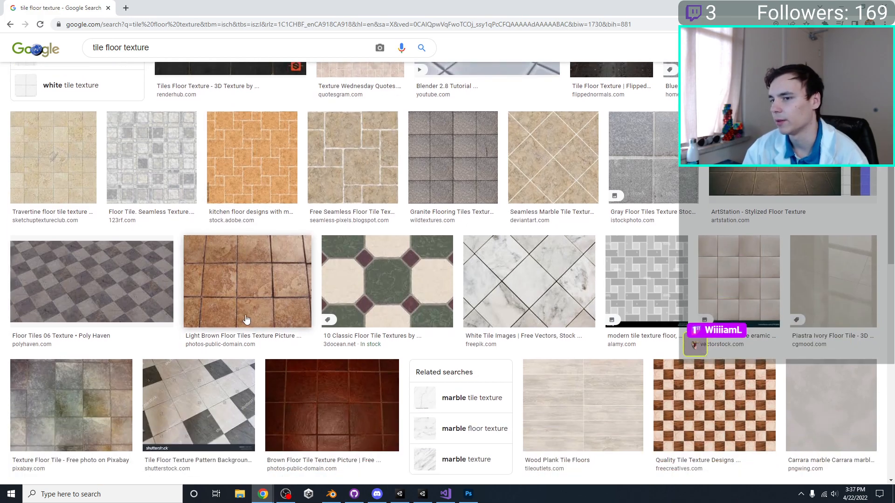
{"action": "scroll", "coordinate": [254, 309], "scroll_direction": "down", "scroll_amount": 2}
{"action": "scroll", "coordinate": [374, 303], "scroll_direction": "down", "scroll_amount": 8}
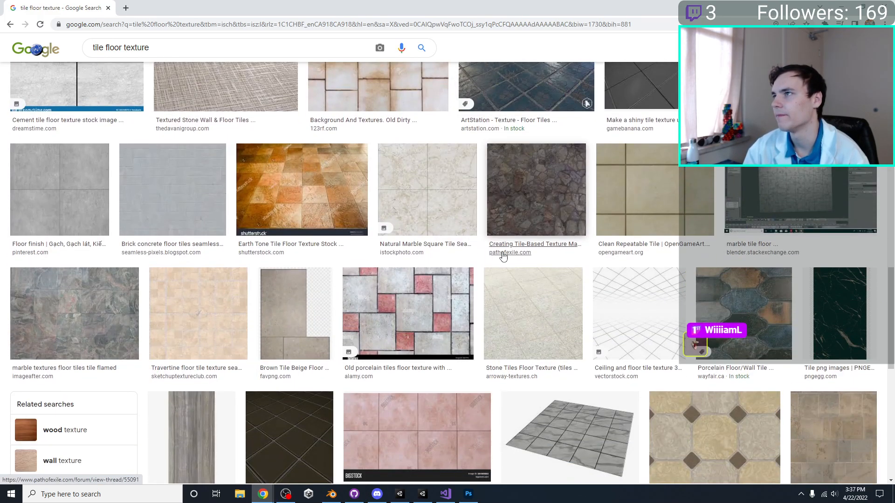
{"action": "scroll", "coordinate": [503, 256], "scroll_direction": "down", "scroll_amount": 4}
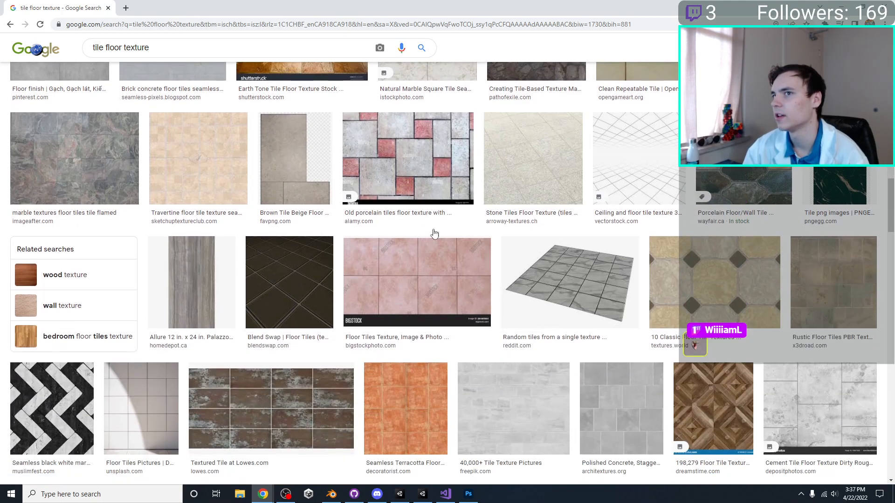
{"action": "left_click", "coordinate": [75, 159]}
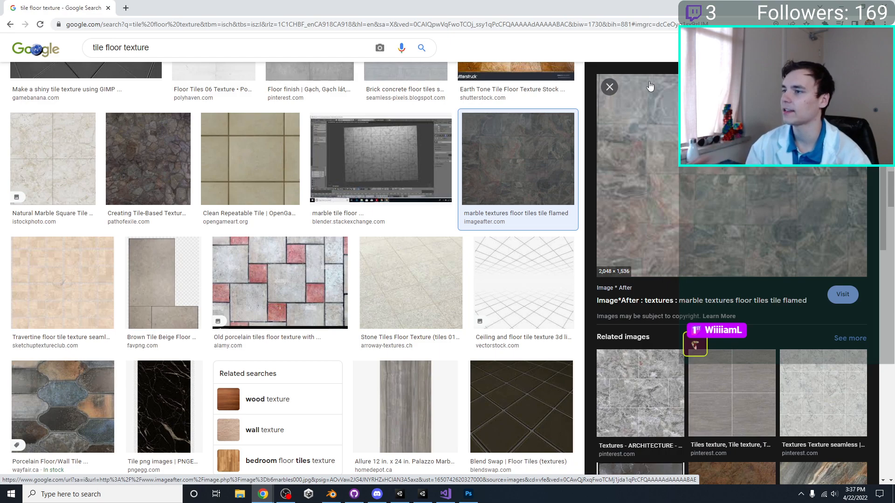
Look for checkered floor textures, previewing the Vecteezy checkered floor and the related Pinterest black checkerboard marble image.
{"action": "scroll", "coordinate": [262, 275], "scroll_direction": "down", "scroll_amount": 7}
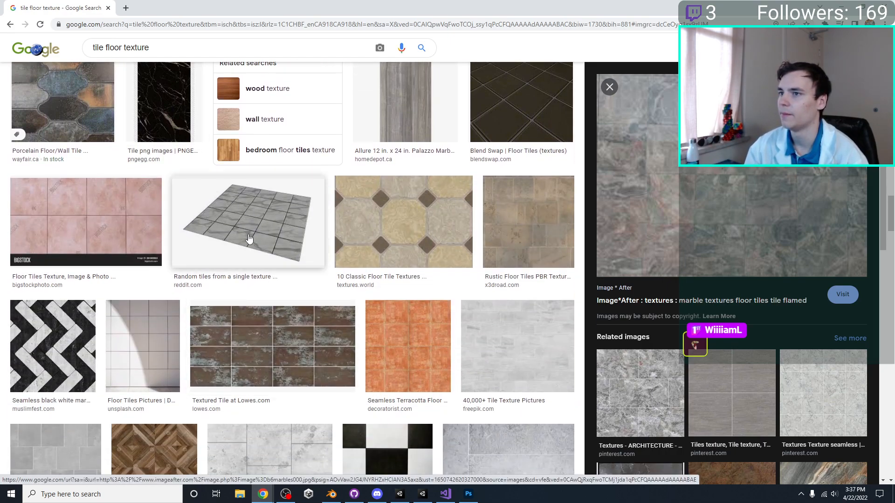
{"action": "scroll", "coordinate": [183, 258], "scroll_direction": "down", "scroll_amount": 5}
{"action": "scroll", "coordinate": [182, 236], "scroll_direction": "down", "scroll_amount": 5}
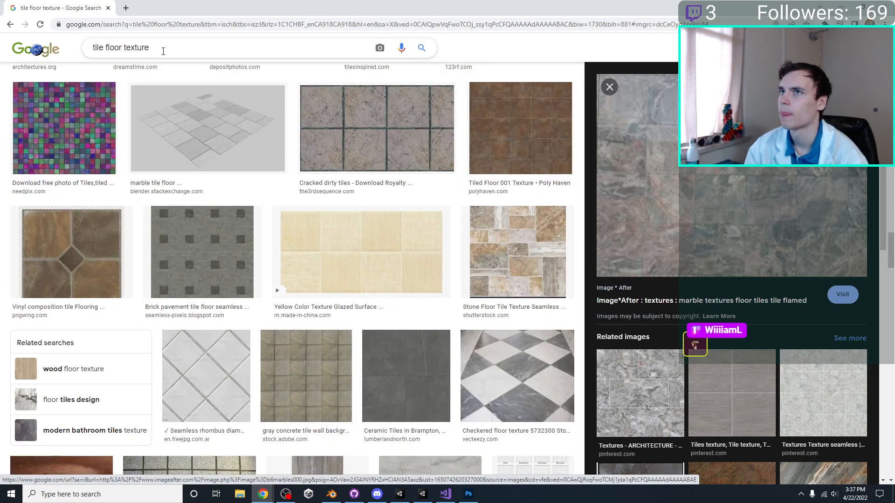
{"action": "left_click", "coordinate": [466, 344]}
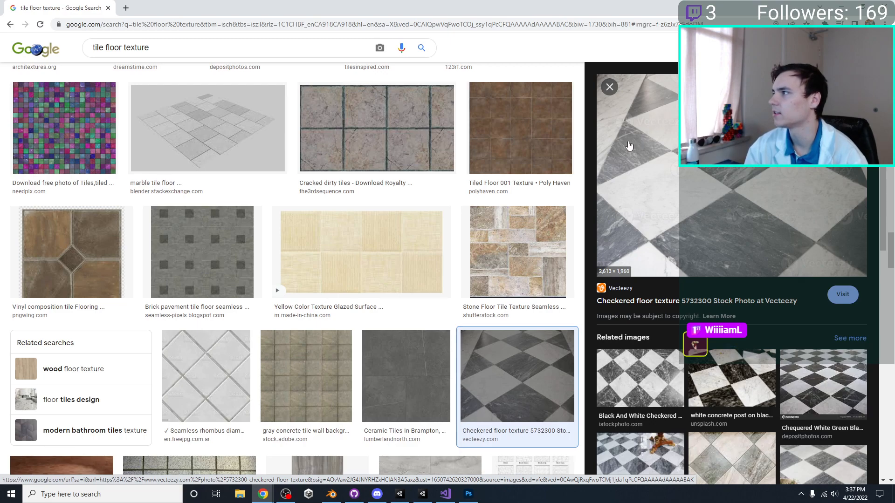
{"action": "scroll", "coordinate": [648, 214], "scroll_direction": "down", "scroll_amount": 3}
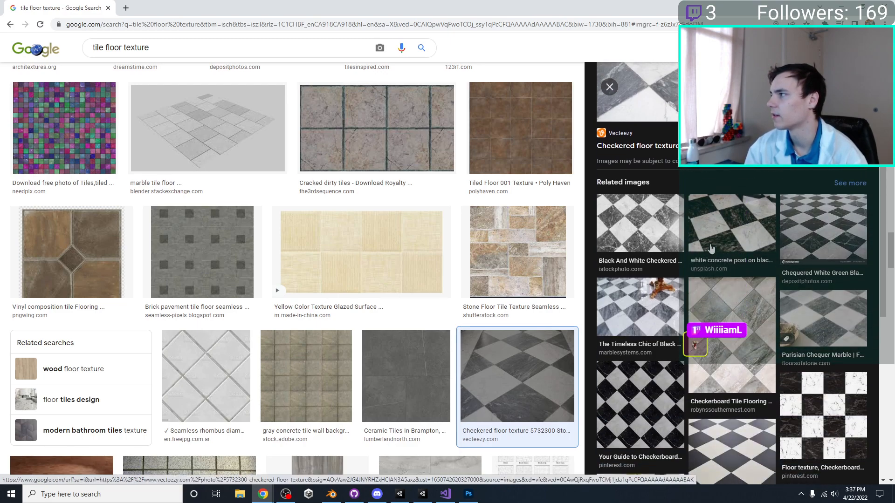
{"action": "scroll", "coordinate": [666, 256], "scroll_direction": "down", "scroll_amount": 3}
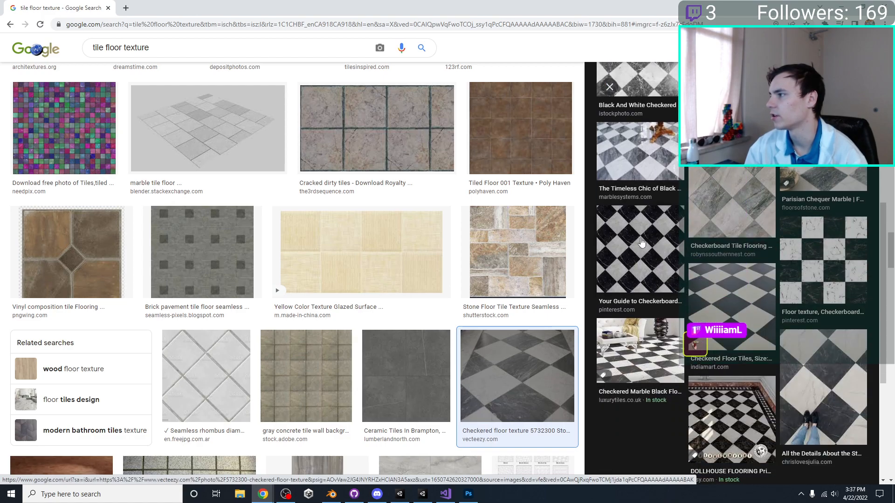
{"action": "left_click", "coordinate": [641, 243]}
Browse further tile floor textures and preview the marble tile floor image from blender.stackexchange.com.
{"action": "scroll", "coordinate": [383, 238], "scroll_direction": "down", "scroll_amount": 7}
{"action": "scroll", "coordinate": [228, 252], "scroll_direction": "down", "scroll_amount": 1}
{"action": "scroll", "coordinate": [228, 252], "scroll_direction": "down", "scroll_amount": 6}
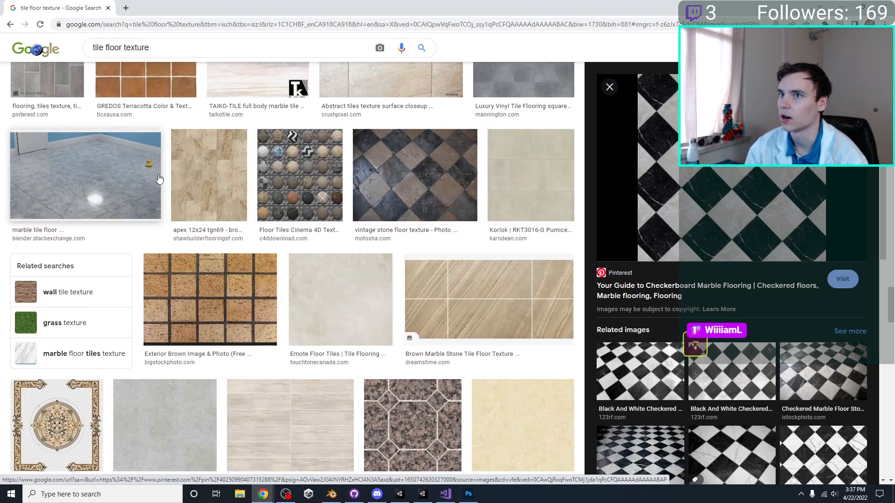
{"action": "left_click", "coordinate": [112, 179]}
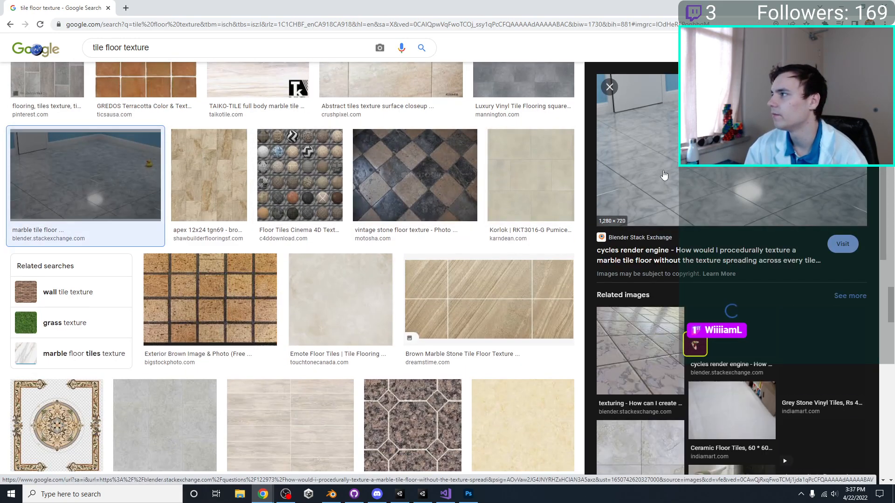
{"action": "scroll", "coordinate": [428, 228], "scroll_direction": "down", "scroll_amount": 5}
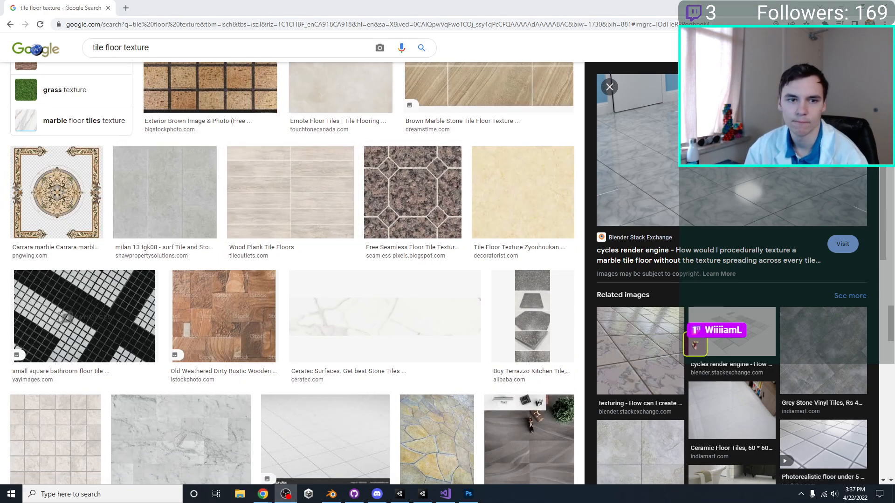
Preview the indoor mosaic tile image from archiexpo.com and the Outdoors Floor tiles vol 1 image from unrealengine.com.
{"action": "scroll", "coordinate": [340, 232], "scroll_direction": "down", "scroll_amount": 5}
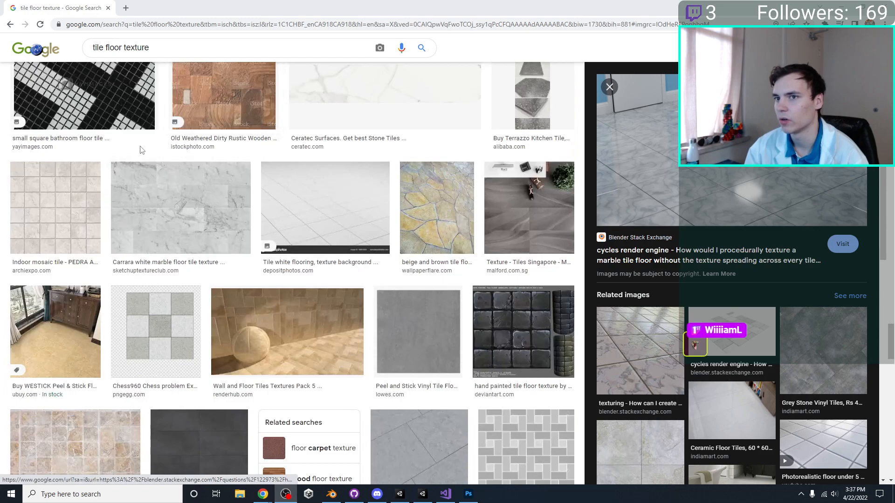
{"action": "left_click", "coordinate": [54, 245]}
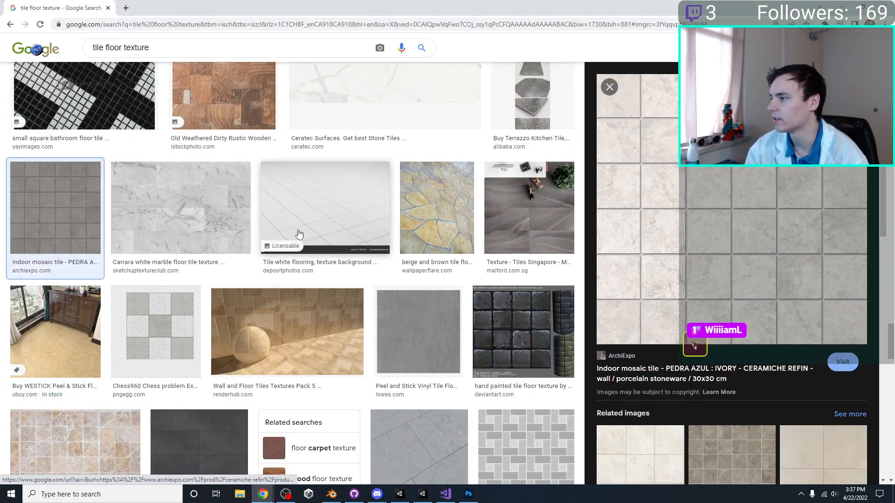
{"action": "scroll", "coordinate": [357, 220], "scroll_direction": "down", "scroll_amount": 5}
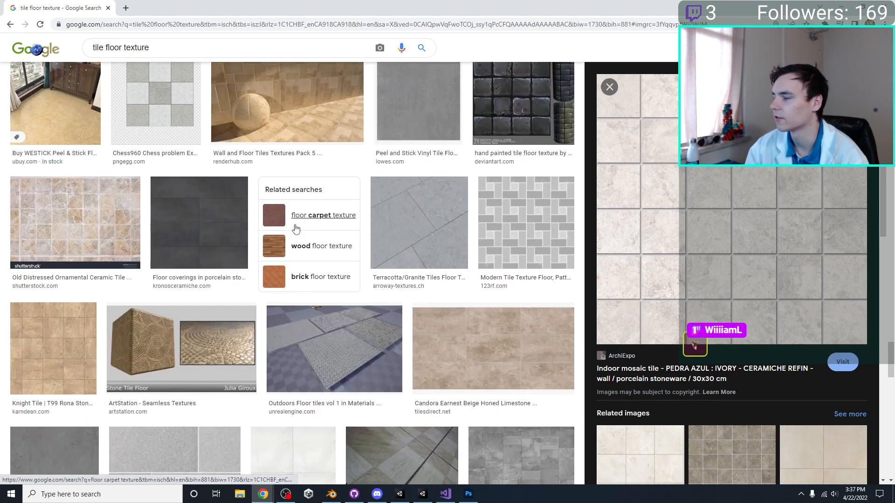
{"action": "scroll", "coordinate": [295, 228], "scroll_direction": "down", "scroll_amount": 3}
{"action": "left_click", "coordinate": [319, 205]}
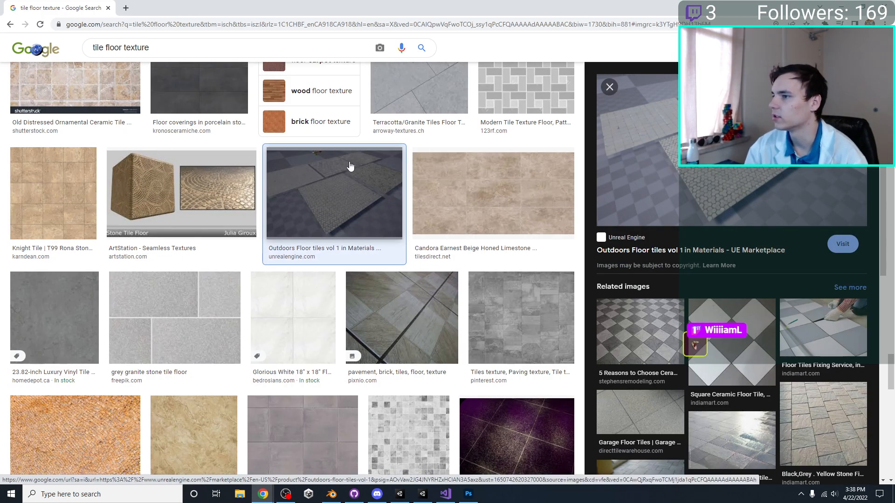
{"action": "scroll", "coordinate": [357, 200], "scroll_direction": "down", "scroll_amount": 2}
Search the images for "factory tile floor texture".
{"action": "scroll", "coordinate": [261, 200], "scroll_direction": "up", "scroll_amount": 5}
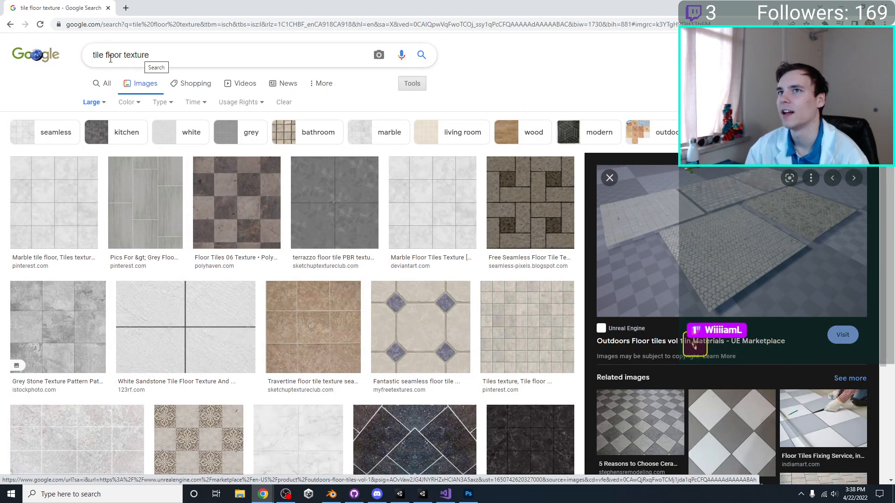
{"action": "left_click", "coordinate": [94, 55]}
{"action": "type", "text": "factory"}
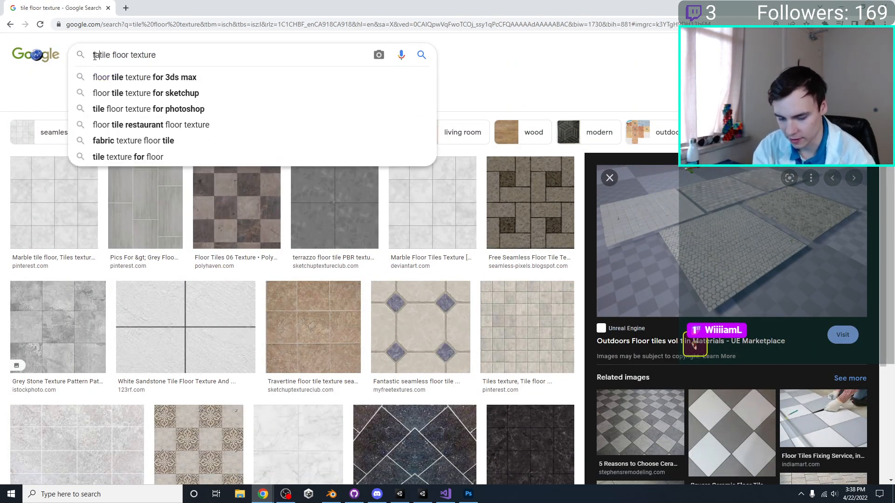
{"action": "key", "text": "Return"}
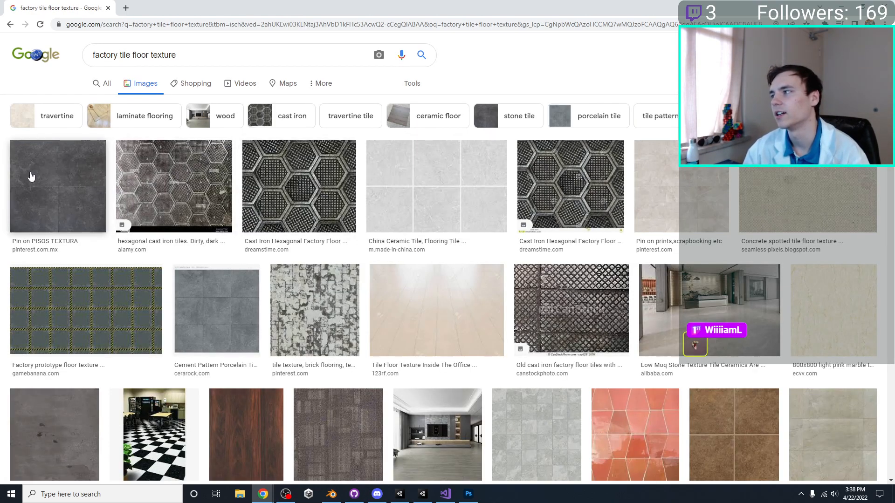
Preview the cast iron hexagonal factory floor, the China ceramic tile and the GameBanana factory prototype floor textures.
{"action": "left_click", "coordinate": [309, 180]}
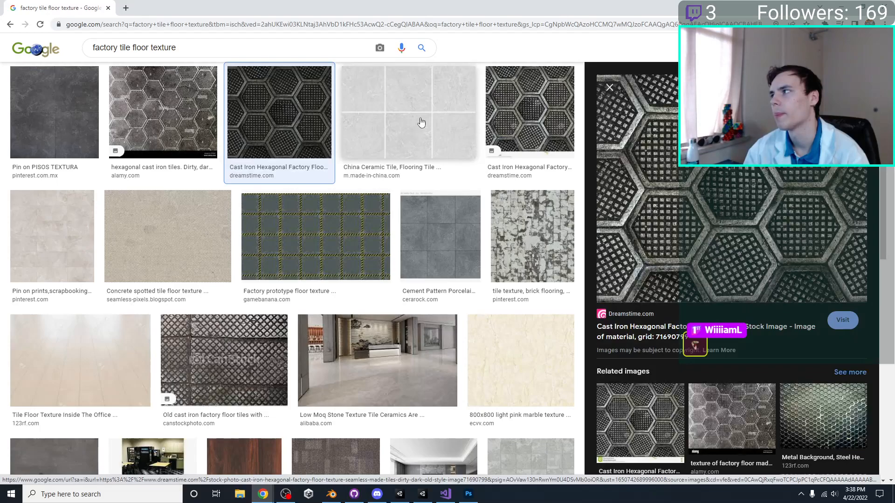
{"action": "left_click", "coordinate": [421, 123]}
{"action": "left_click", "coordinate": [552, 114]}
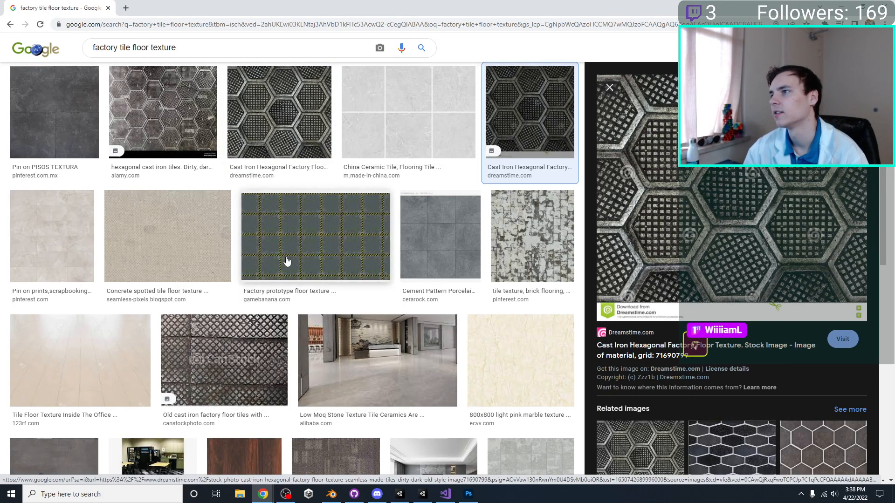
{"action": "left_click", "coordinate": [319, 239]}
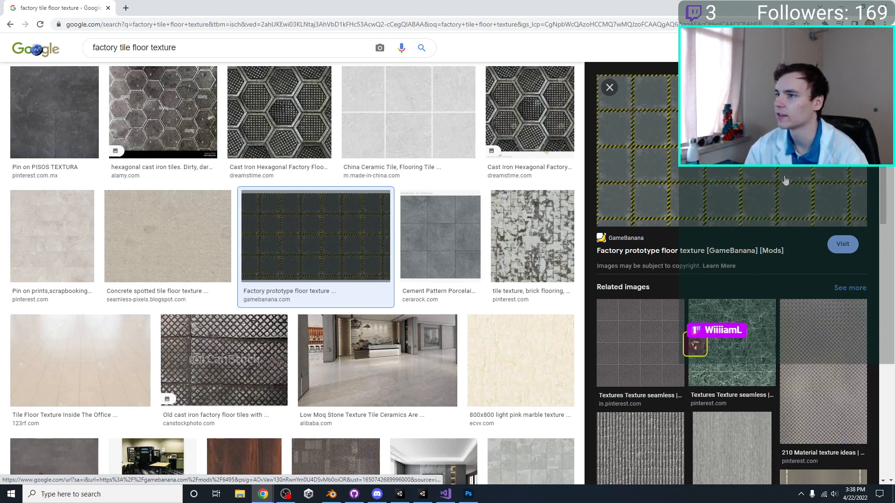
{"action": "scroll", "coordinate": [290, 244], "scroll_direction": "down", "scroll_amount": 2}
{"action": "scroll", "coordinate": [662, 276], "scroll_direction": "down", "scroll_amount": 5}
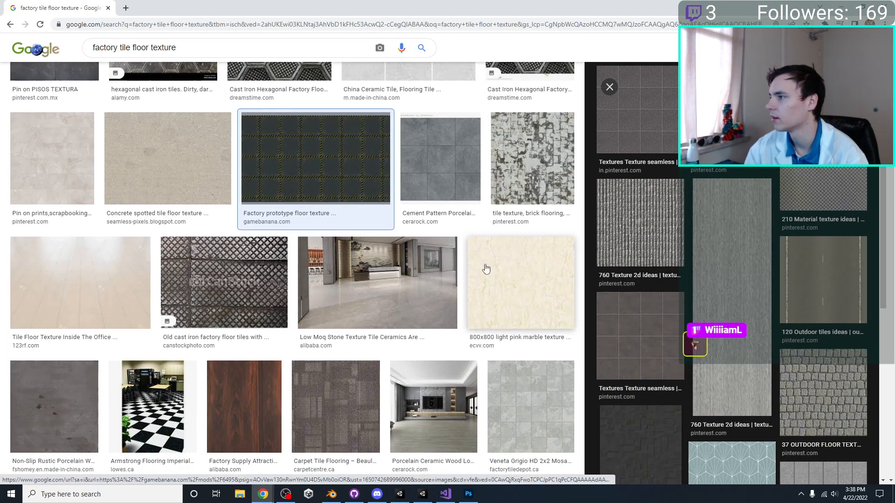
Search for "factory tile floor texture seamless" and preview the brown Free Seamless Floor Tile Textures image.
{"action": "scroll", "coordinate": [486, 269], "scroll_direction": "up", "scroll_amount": 2}
{"action": "scroll", "coordinate": [441, 254], "scroll_direction": "up", "scroll_amount": 2}
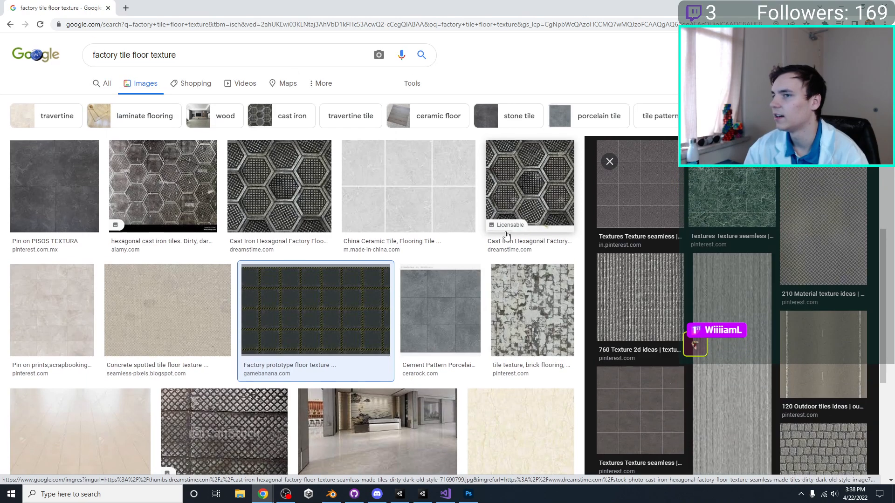
{"action": "left_click", "coordinate": [186, 54]}
{"action": "type", "text": "seamless"}
{"action": "key", "text": "Return"}
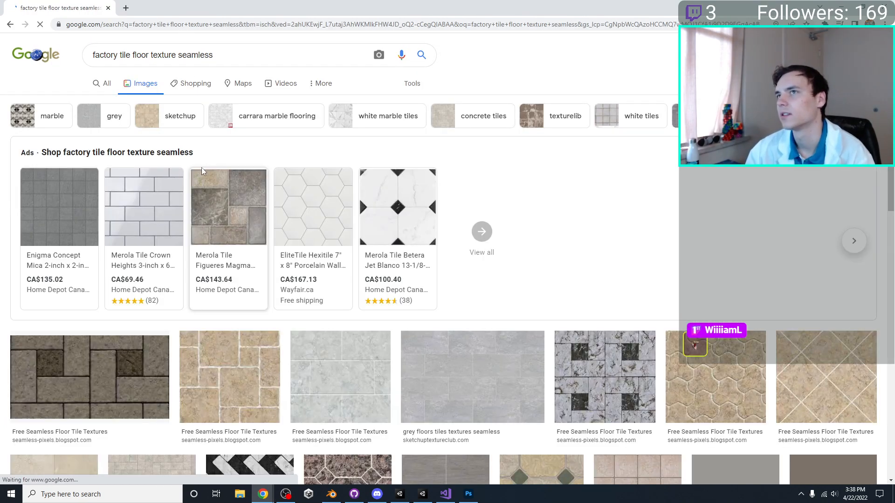
{"action": "scroll", "coordinate": [106, 189], "scroll_direction": "down", "scroll_amount": 3}
{"action": "left_click", "coordinate": [100, 212]}
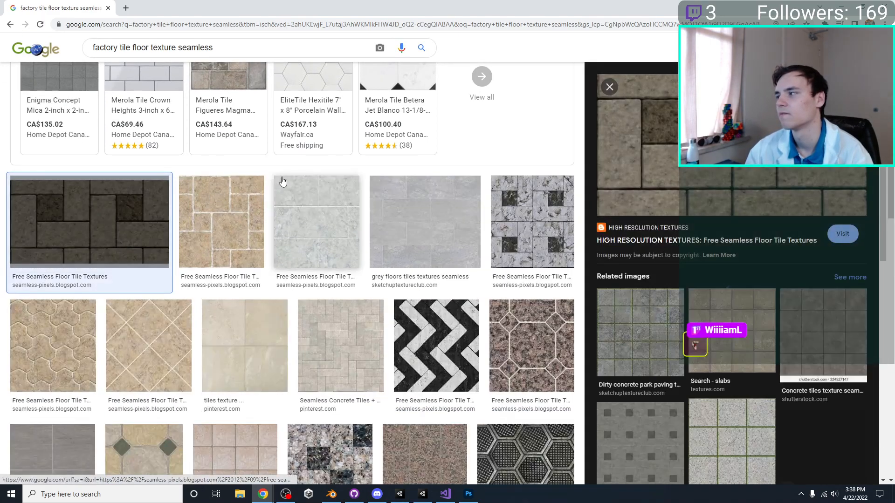
Zoom the page out one level and filter the seamless factory tile image results to Large size.
{"action": "scroll", "coordinate": [257, 195], "scroll_direction": "up", "scroll_amount": 3}
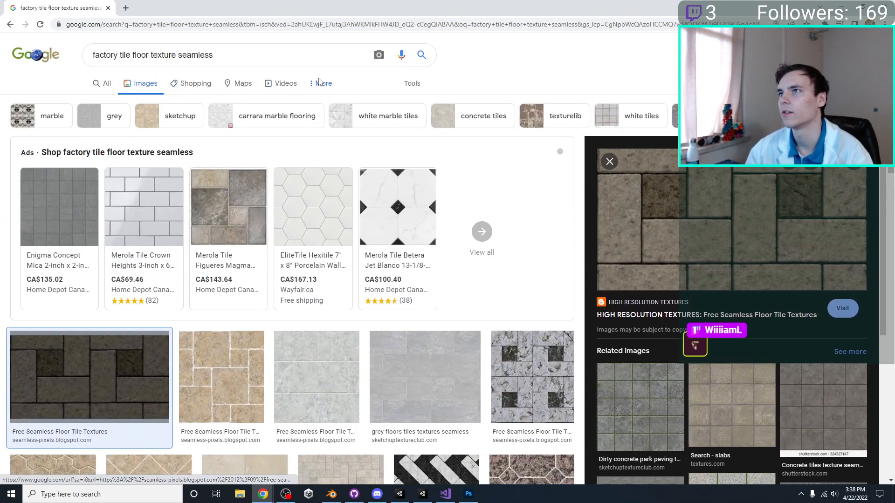
{"action": "left_click", "coordinate": [321, 83]}
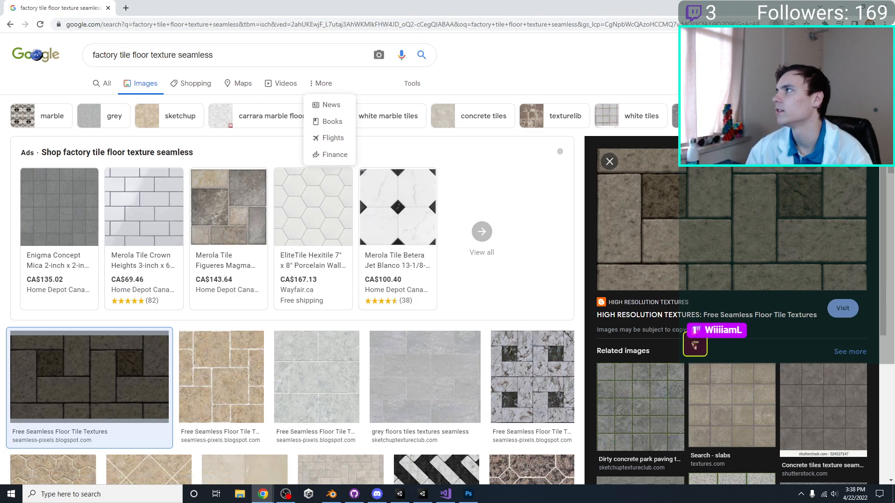
{"action": "key", "text": "ctrl+minus"}
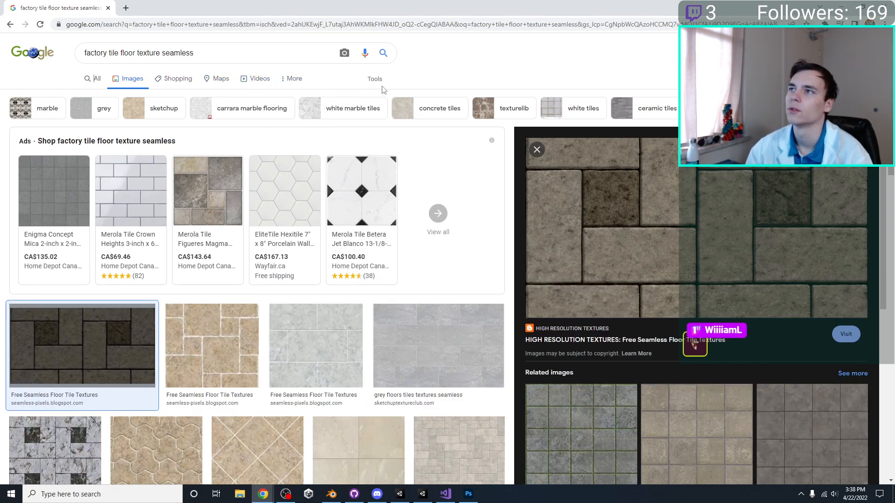
{"action": "left_click", "coordinate": [376, 83]}
{"action": "left_click", "coordinate": [85, 100]}
{"action": "left_click", "coordinate": [84, 132]}
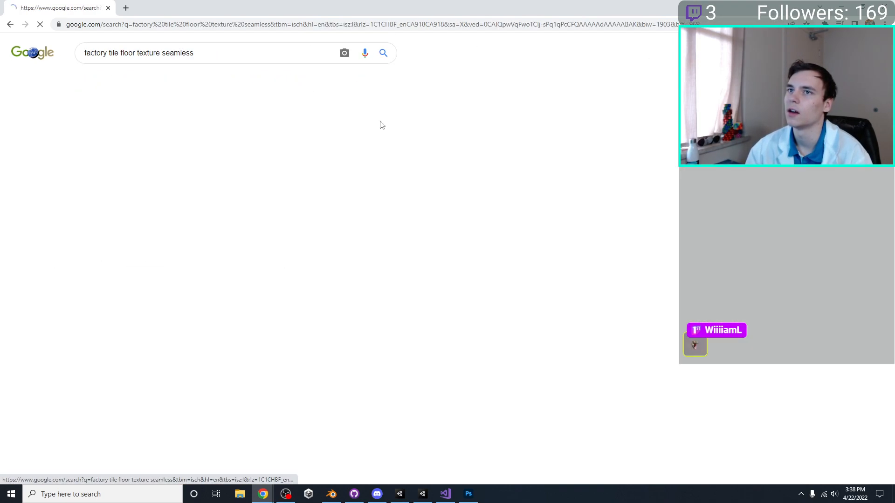
Preview the brick concrete floor tiles and the seamless concrete floor tile texture from seamless-pixels.blogspot.com.
{"action": "scroll", "coordinate": [1, 121], "scroll_direction": "down", "scroll_amount": 5}
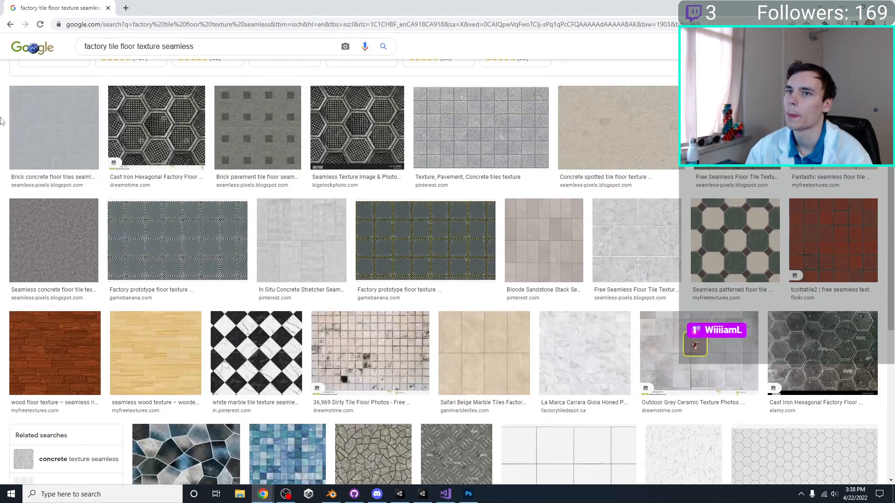
{"action": "left_click", "coordinate": [54, 133]}
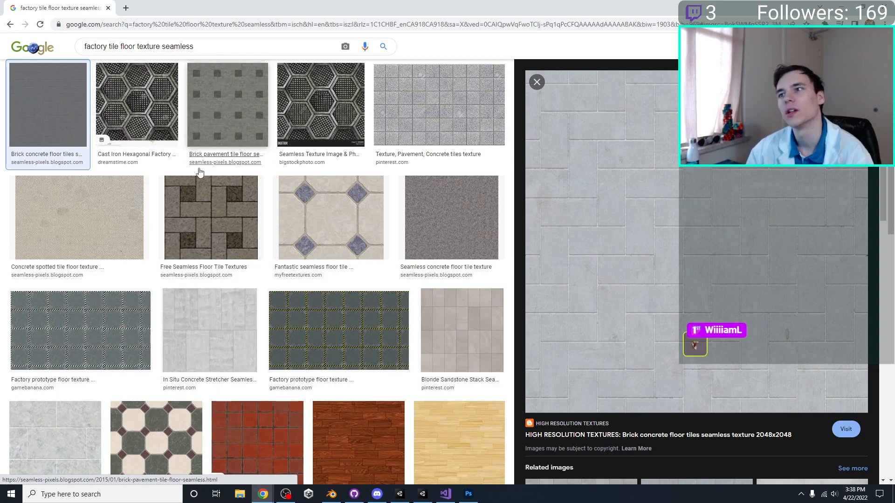
{"action": "left_click", "coordinate": [447, 207]}
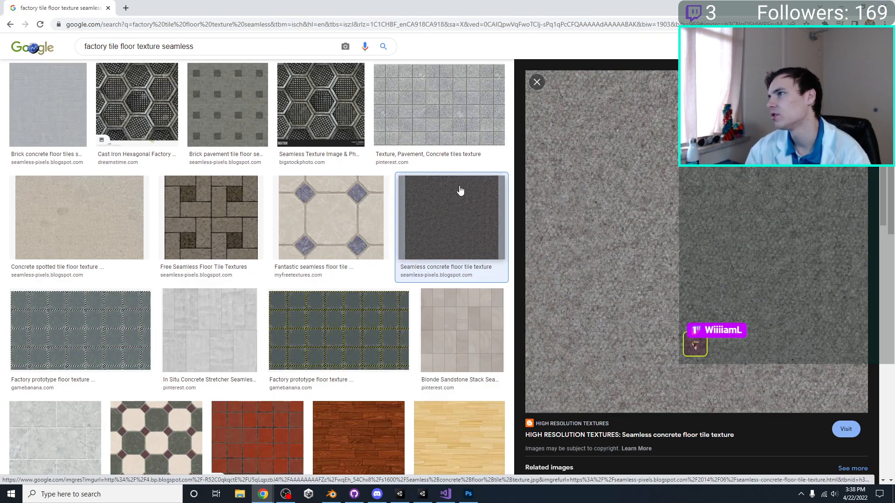
{"action": "scroll", "coordinate": [460, 190], "scroll_direction": "down", "scroll_amount": 3}
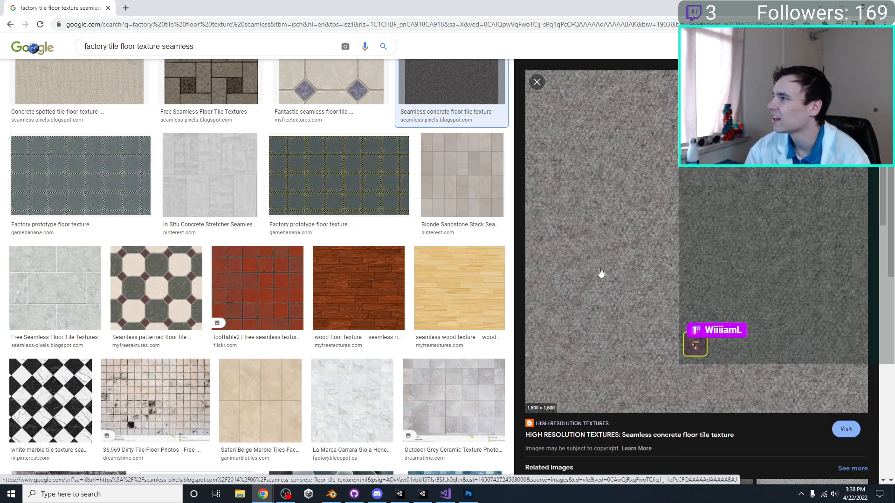
Save the seamless concrete floor tile image as ConcreteFloor.jpg in the project's Environment Textures folder.
{"action": "right_click", "coordinate": [624, 191]}
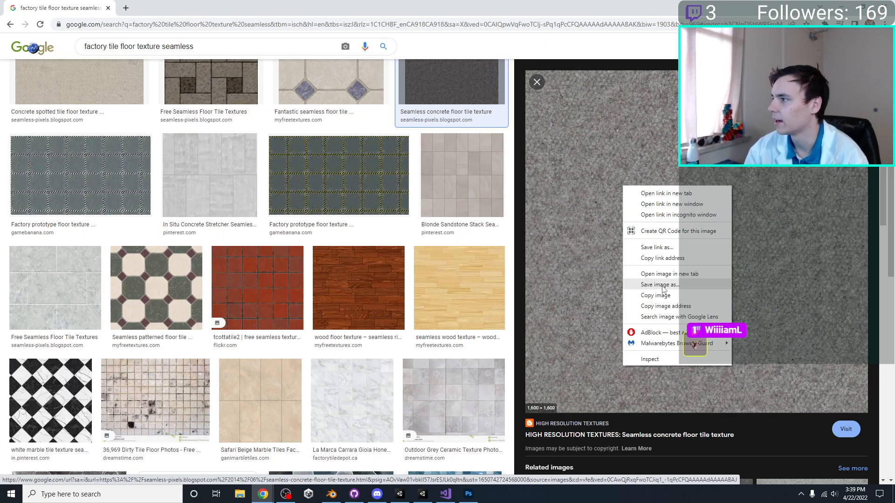
{"action": "left_click", "coordinate": [662, 285]}
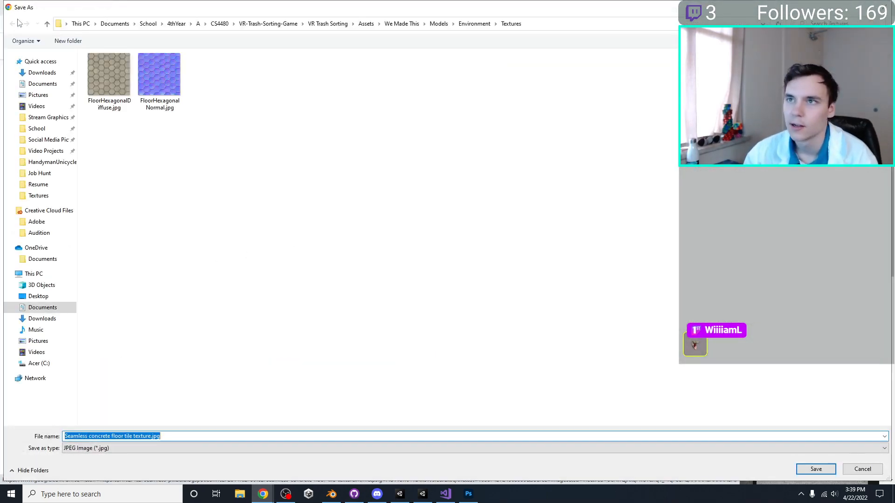
{"action": "left_click", "coordinate": [151, 437]}
{"action": "left_click_drag", "start_coordinate": [150, 438], "coordinate": [64, 437]}
{"action": "type", "text": "C"}
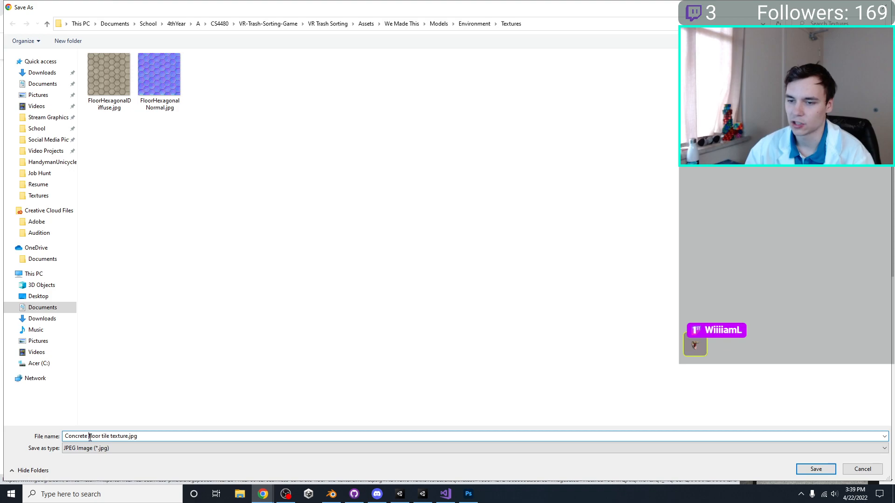
{"action": "left_click", "coordinate": [91, 438]}
{"action": "key", "text": "BackSpace"}
{"action": "key", "text": "BackSpace"}
{"action": "type", "text": "F"}
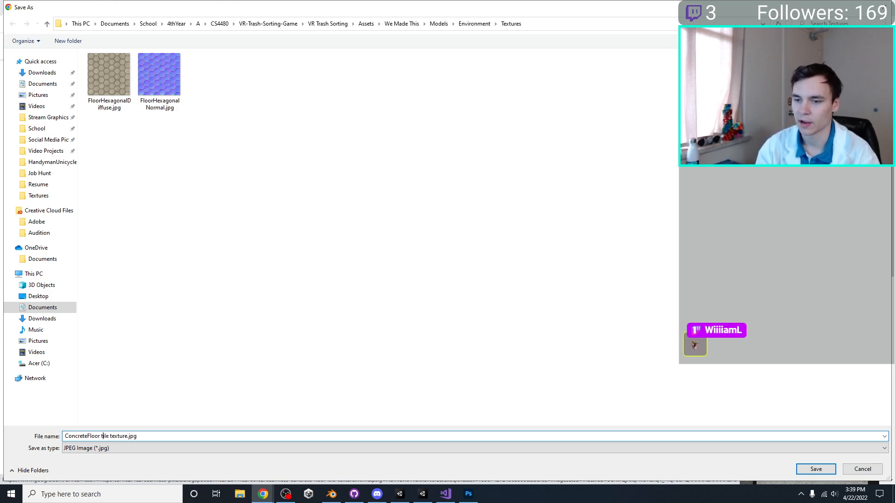
{"action": "key", "text": "BackSpace"}
{"action": "key", "text": "BackSpace"}
{"action": "key", "text": "Delete"}
{"action": "key", "text": "Delete"}
{"action": "key", "text": "Delete"}
{"action": "key", "text": "Delete"}
{"action": "key", "text": "Delete"}
{"action": "key", "text": "Delete"}
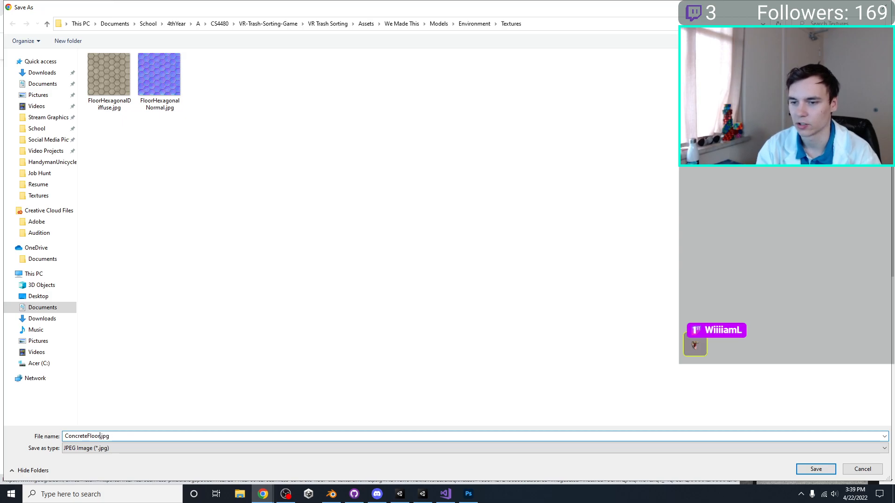
{"action": "key", "text": "Return"}
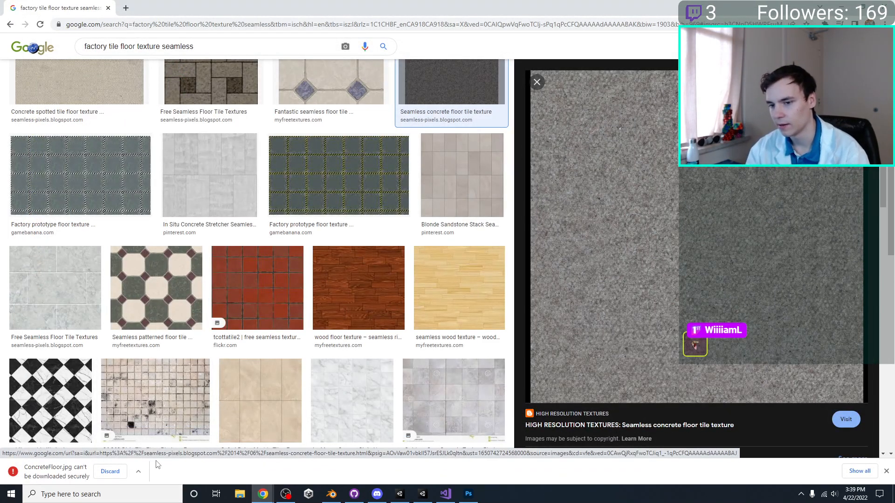
Keep the blocked ConcreteFloor.jpg download and switch to the VR Trash Sorting project in Unity.
{"action": "left_click", "coordinate": [138, 471]}
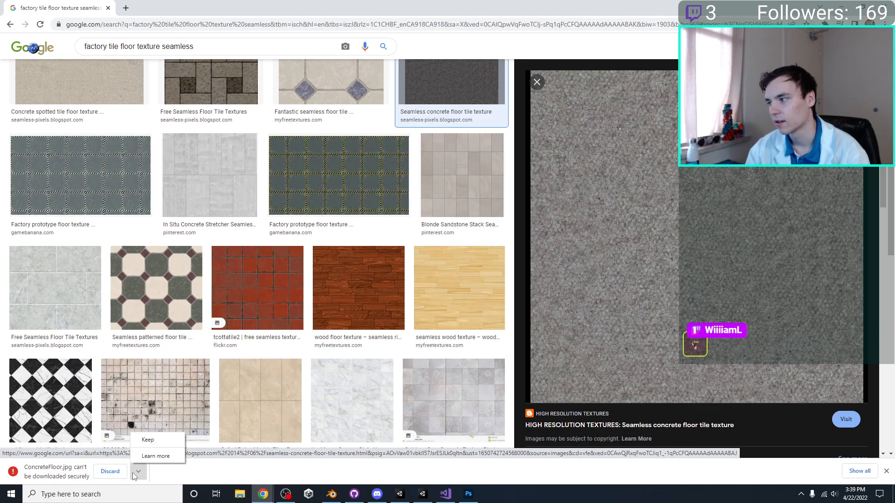
{"action": "left_click", "coordinate": [148, 440]}
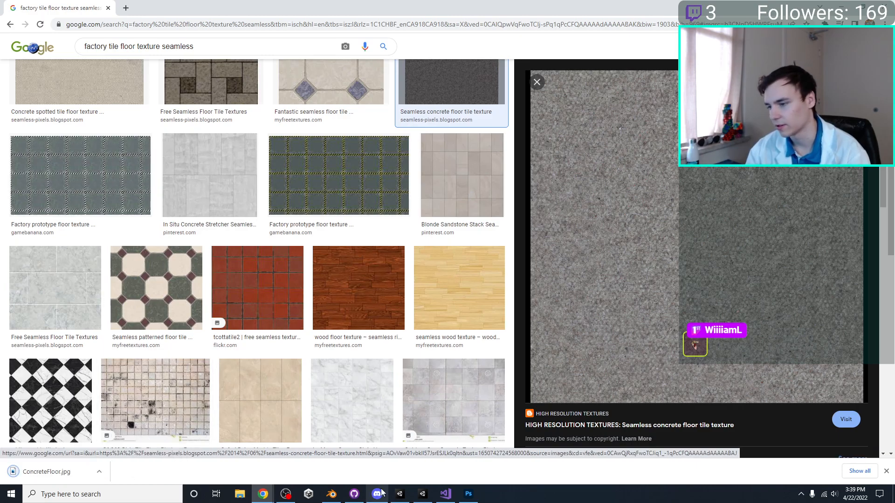
{"action": "left_click", "coordinate": [397, 497]}
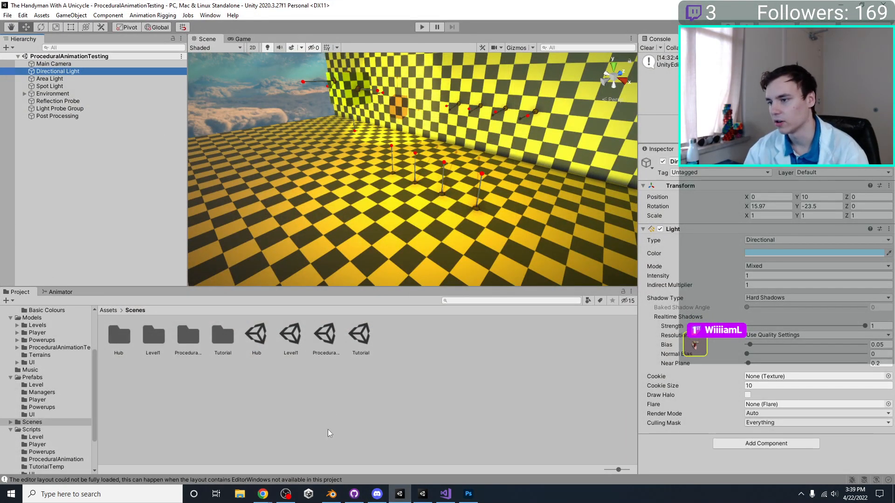
{"action": "left_click", "coordinate": [423, 495]}
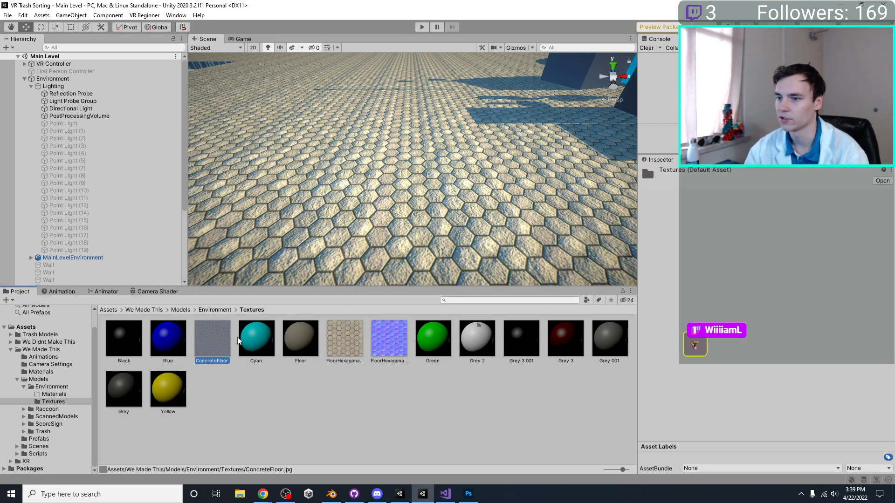
Locate ConcreteFloor.jpg from the project's Textures folder in File Explorer and open it in Adobe Photoshop 2022.
{"action": "right_click", "coordinate": [222, 339]}
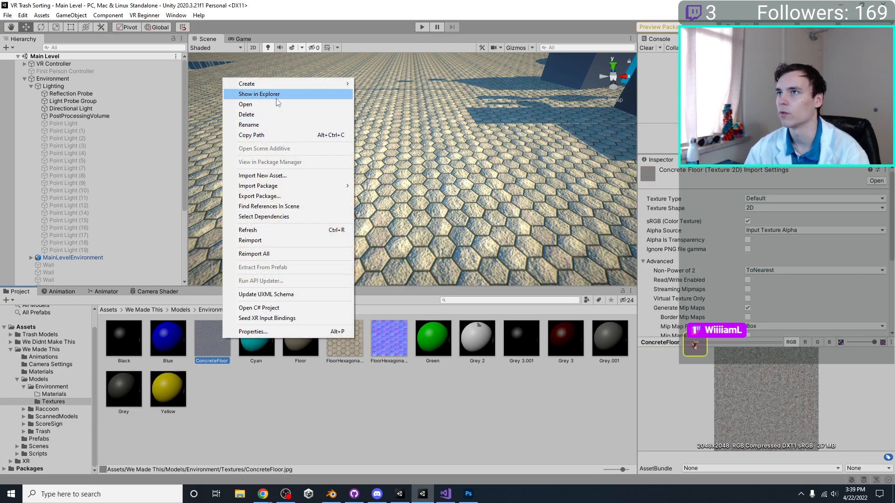
{"action": "left_click", "coordinate": [273, 95]}
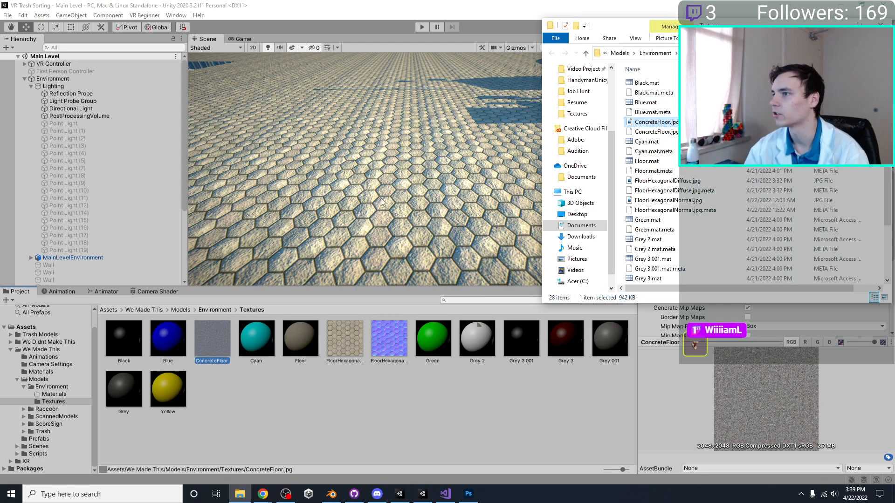
{"action": "right_click", "coordinate": [665, 120]}
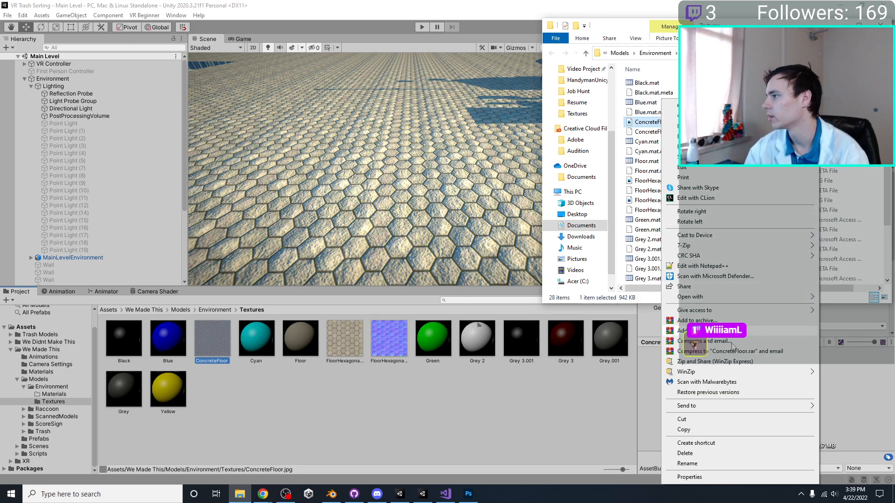
{"action": "mouse_move", "coordinate": [693, 296]}
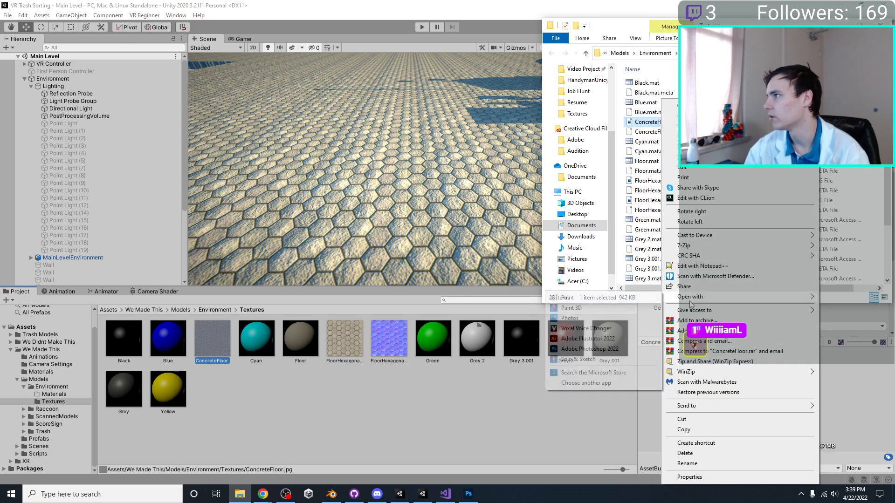
{"action": "left_click", "coordinate": [604, 349]}
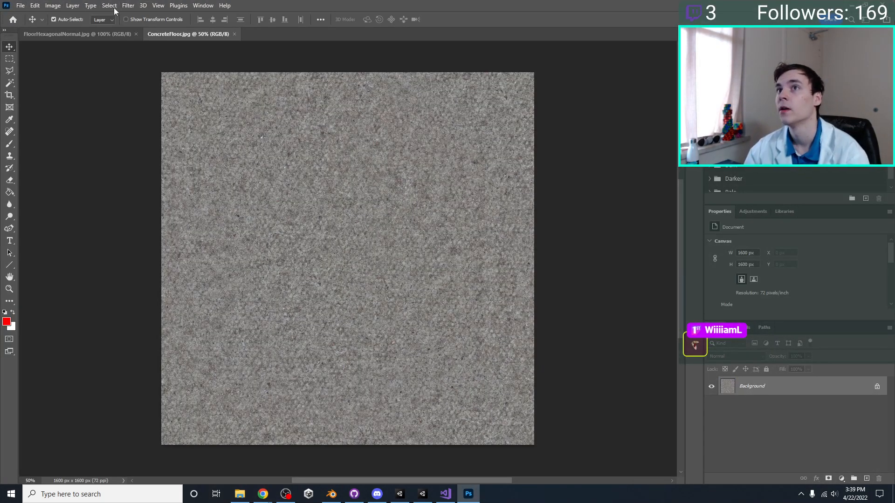
Generate a normal map from the concrete image using the filter's current settings.
{"action": "left_click", "coordinate": [128, 5]}
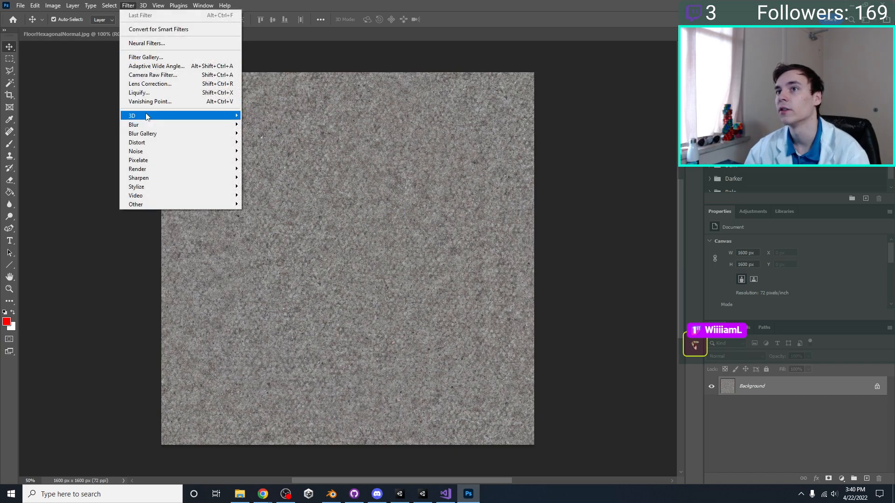
{"action": "mouse_move", "coordinate": [146, 115]}
{"action": "left_click", "coordinate": [278, 124]}
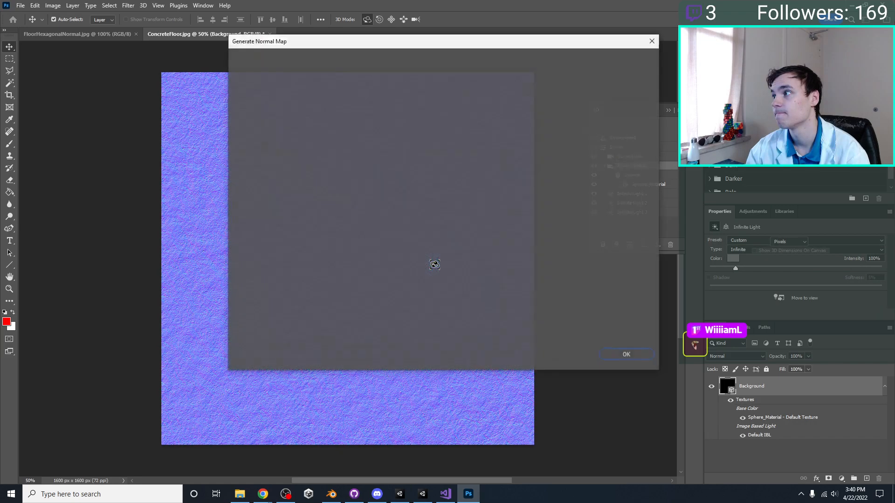
{"action": "left_click", "coordinate": [627, 356]}
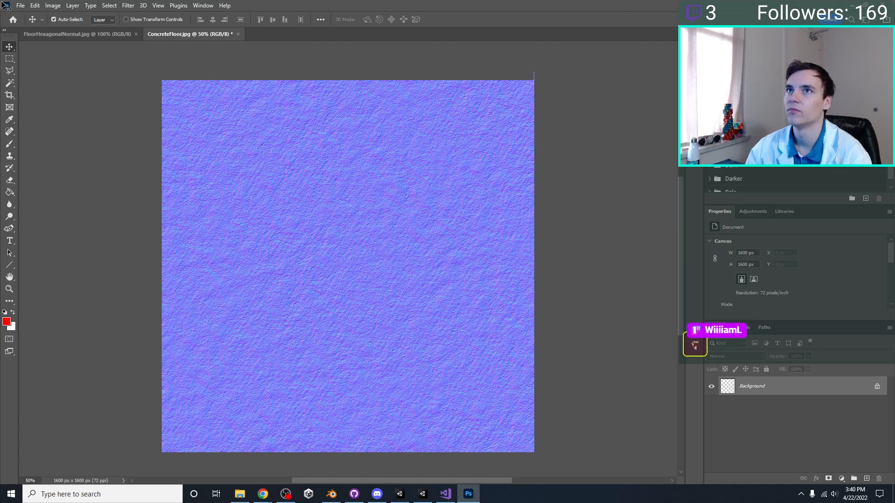
Export the normal map as a JPG named ConcreteFloorNormal.jpg into the project's Environment Textures folder.
{"action": "left_click", "coordinate": [21, 6]}
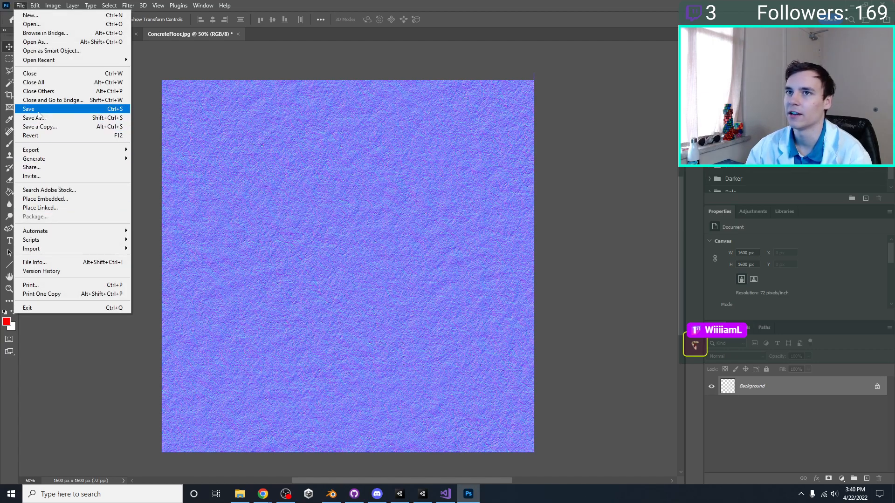
{"action": "mouse_move", "coordinate": [56, 149]}
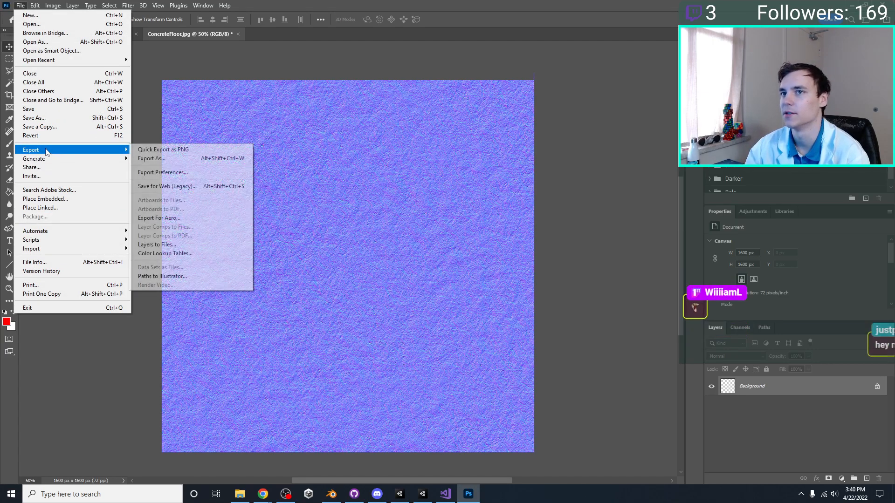
{"action": "left_click", "coordinate": [161, 159]}
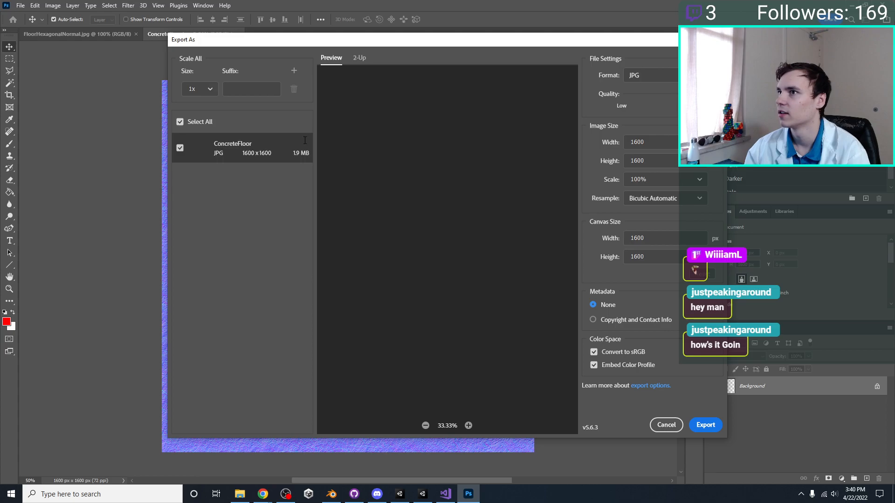
{"action": "left_click", "coordinate": [718, 429]}
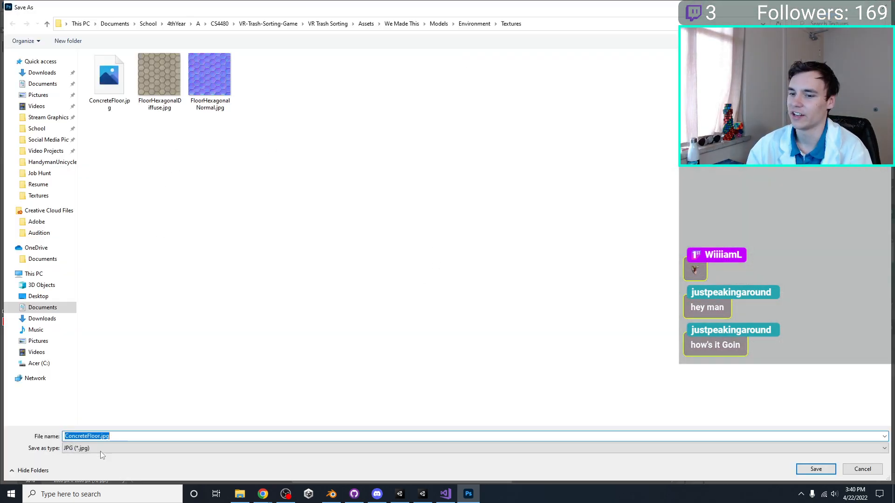
{"action": "left_click", "coordinate": [100, 436]}
{"action": "type", "text": "norma"}
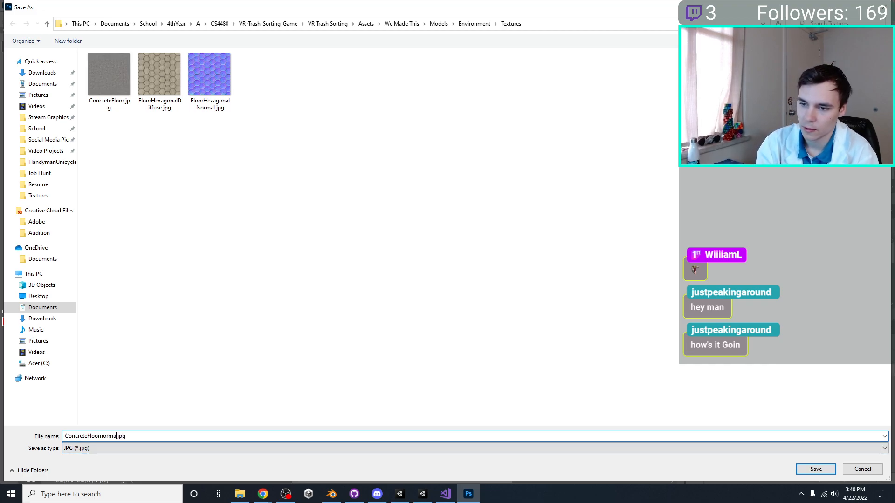
{"action": "key", "text": "BackSpace"}
{"action": "type", "text": "No"}
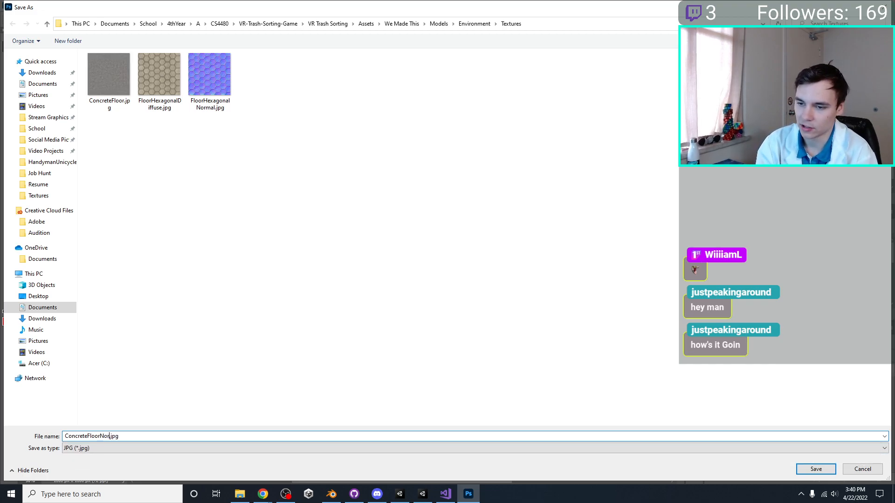
{"action": "key", "text": "Return"}
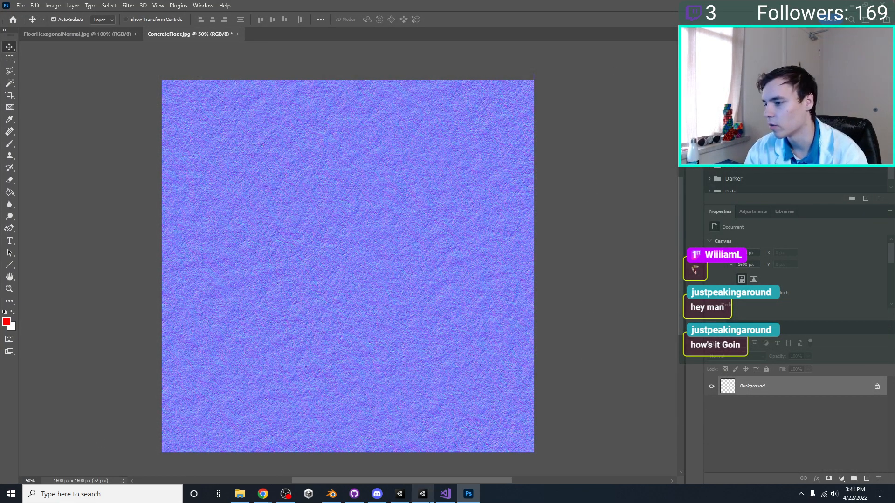
Switch back to the VR Trash Sorting project in Unity.
{"action": "left_click", "coordinate": [331, 494]}
{"action": "right_click", "coordinate": [615, 302]}
{"action": "middle_click_drag", "start_coordinate": [427, 343], "coordinate": [482, 409]}
{"action": "left_click", "coordinate": [423, 494]}
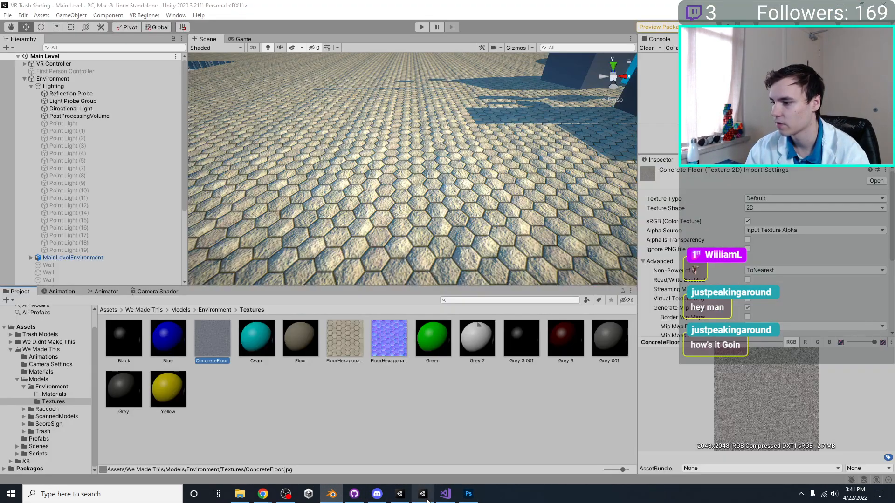
{"action": "left_click", "coordinate": [469, 494]}
{"action": "left_click", "coordinate": [400, 494]}
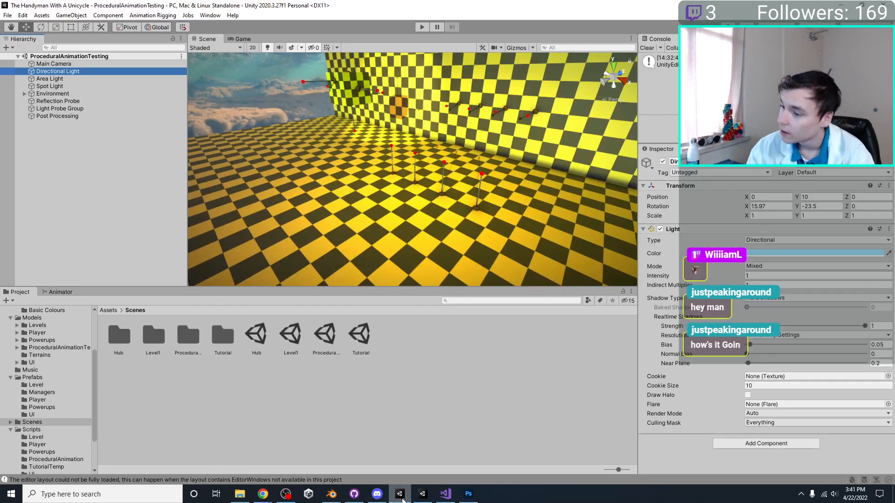
{"action": "left_click", "coordinate": [423, 495]}
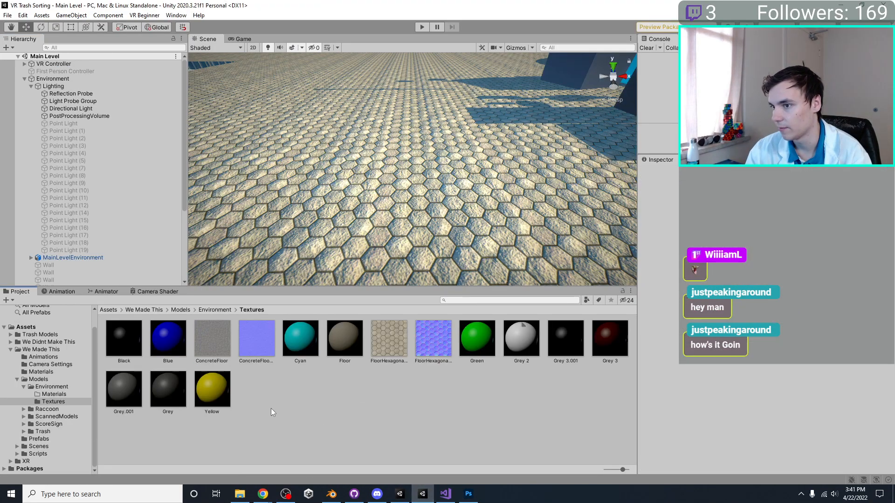
Select the level's floor mesh, assign the ConcreteFloor texture as the Floor material's base map, and inspect the surface up close.
{"action": "scroll", "coordinate": [317, 222], "scroll_direction": "down", "scroll_amount": 5}
{"action": "left_click", "coordinate": [377, 243]}
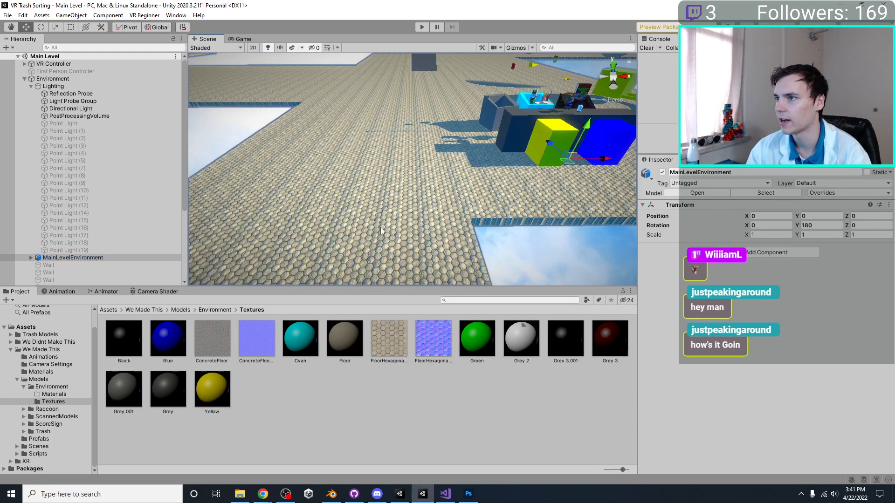
{"action": "left_click", "coordinate": [371, 222]}
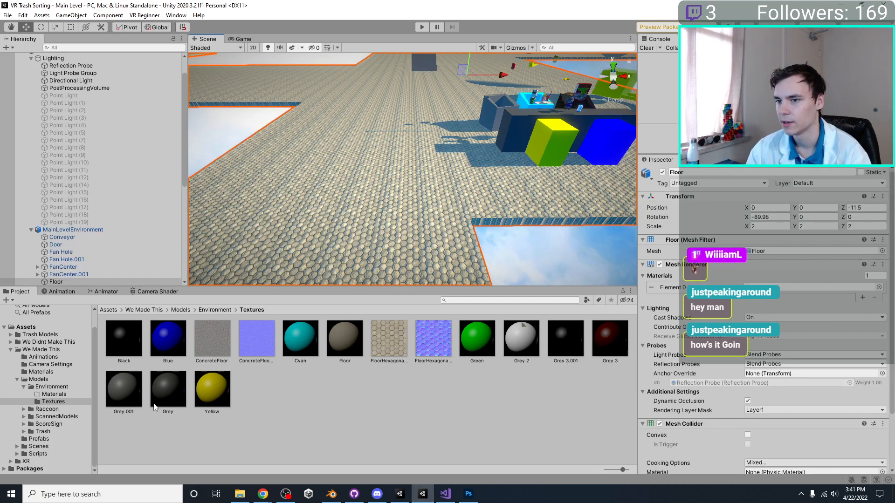
{"action": "left_click", "coordinate": [340, 356]}
{"action": "left_click_drag", "start_coordinate": [228, 348], "coordinate": [745, 224]}
{"action": "left_click_drag", "start_coordinate": [663, 270], "coordinate": [651, 270]}
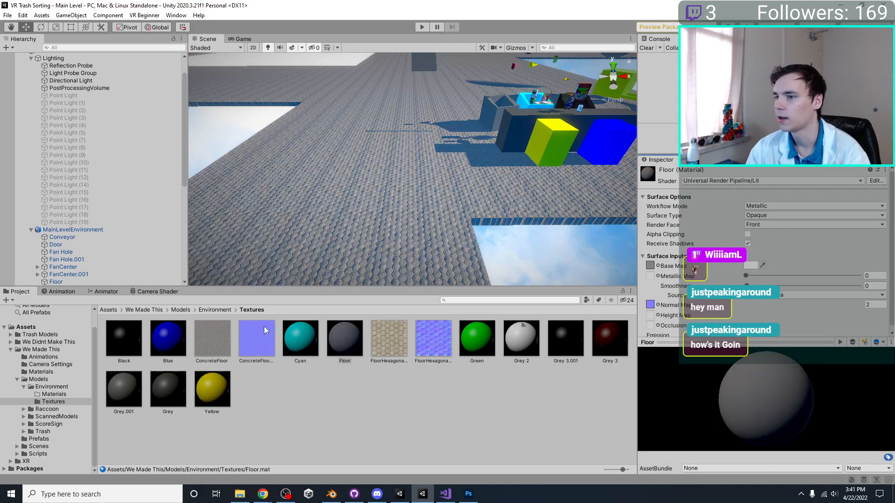
{"action": "scroll", "coordinate": [455, 189], "scroll_direction": "up", "scroll_amount": 5}
{"action": "scroll", "coordinate": [455, 189], "scroll_direction": "down", "scroll_amount": 2}
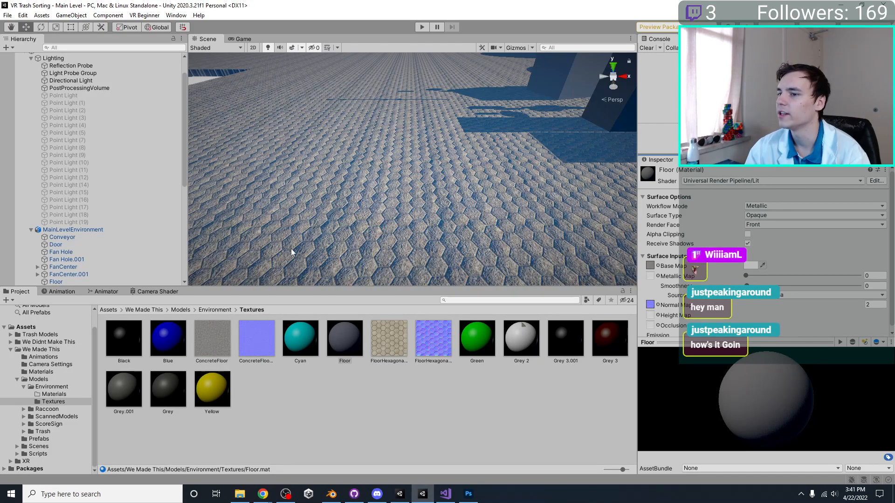
{"action": "right_click_drag", "start_coordinate": [404, 182], "coordinate": [422, 117]}
{"action": "scroll", "coordinate": [422, 117], "scroll_direction": "up", "scroll_amount": 5}
{"action": "scroll", "coordinate": [421, 116], "scroll_direction": "down", "scroll_amount": 2}
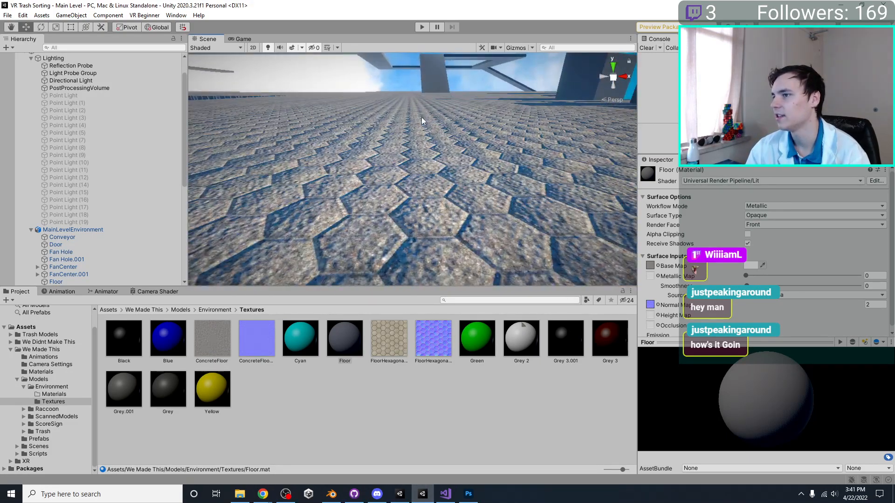
Change the ConcreteFloorNormal texture's import type to Normal map and apply the import settings.
{"action": "left_click", "coordinate": [252, 369]}
{"action": "left_click", "coordinate": [262, 333]}
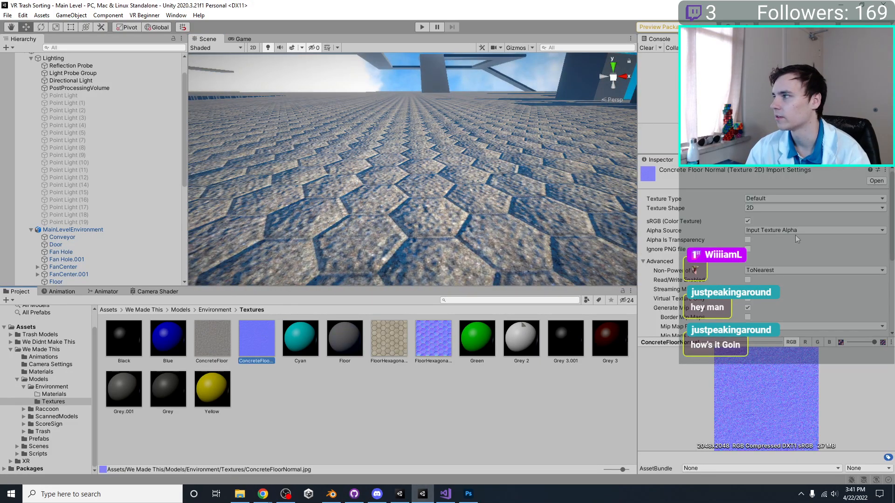
{"action": "left_click", "coordinate": [788, 200]}
{"action": "left_click", "coordinate": [770, 245]}
{"action": "scroll", "coordinate": [868, 313], "scroll_direction": "down", "scroll_amount": 3}
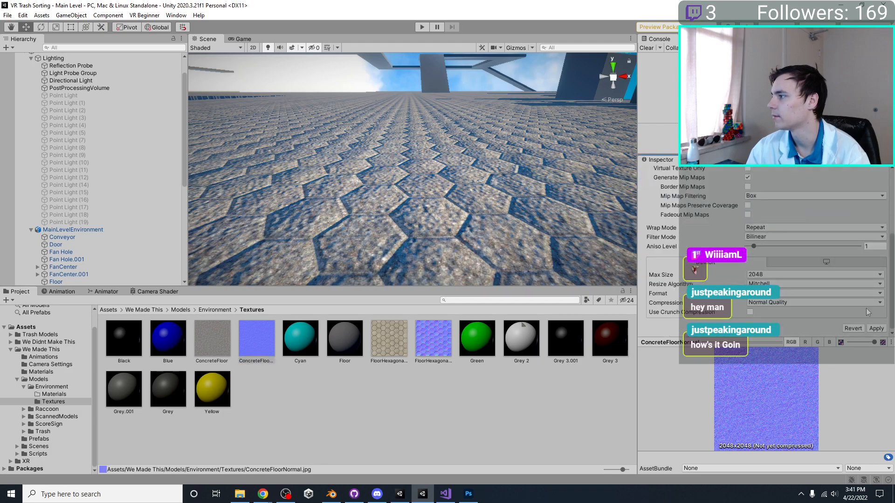
{"action": "left_click", "coordinate": [877, 327]}
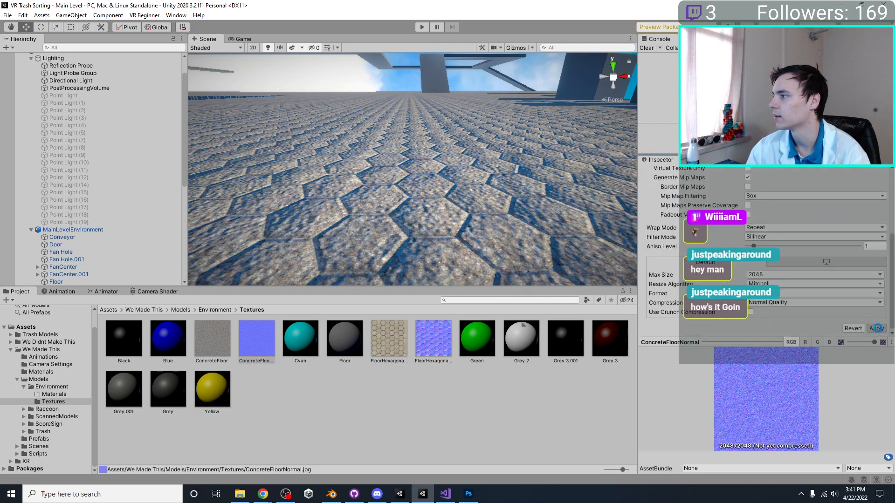
Assign ConcreteFloorNormal as the Floor material's normal map and inspect the concrete floor around the trash bins.
{"action": "left_click", "coordinate": [384, 206]}
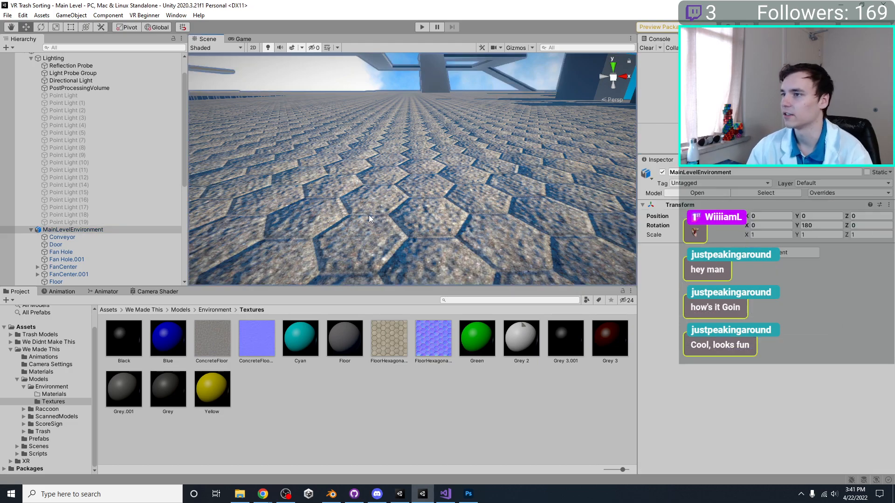
{"action": "left_click", "coordinate": [343, 333]}
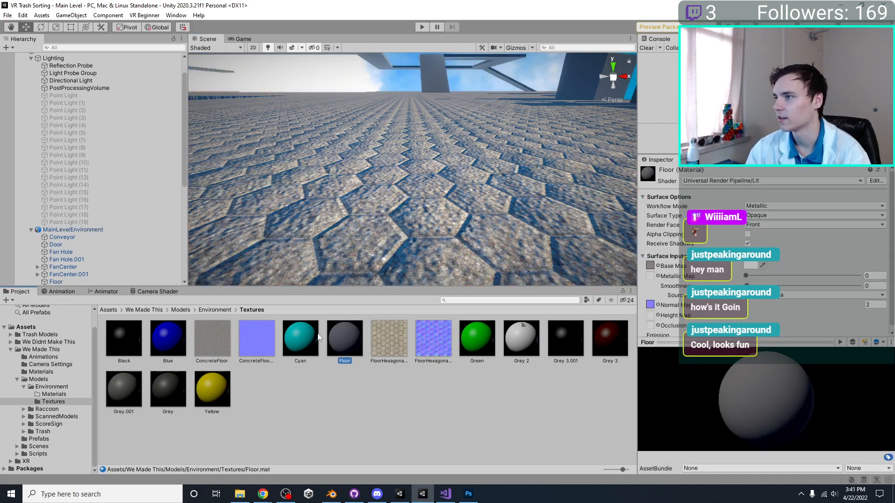
{"action": "left_click_drag", "start_coordinate": [256, 332], "coordinate": [651, 308]}
{"action": "scroll", "coordinate": [494, 177], "scroll_direction": "up", "scroll_amount": 5}
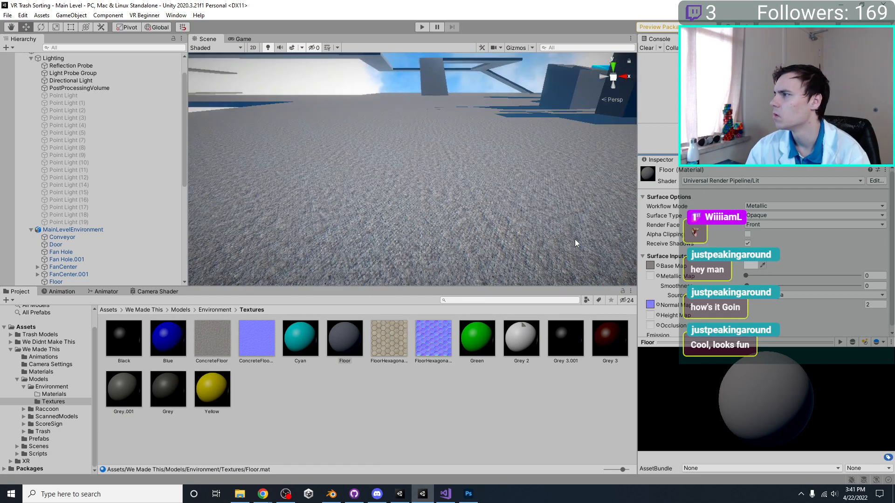
{"action": "middle_click_drag", "start_coordinate": [312, 150], "coordinate": [244, 180]}
{"action": "right_click_drag", "start_coordinate": [583, 195], "coordinate": [500, 186]}
{"action": "middle_click_drag", "start_coordinate": [499, 186], "coordinate": [430, 159]}
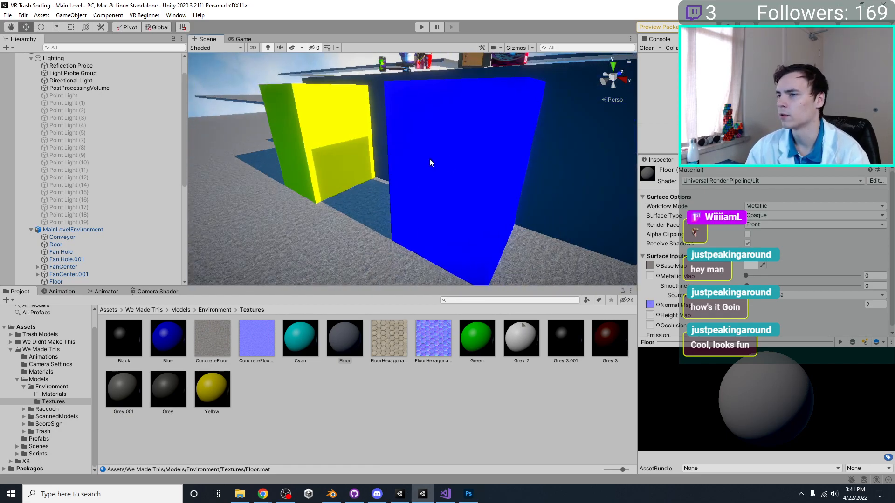
{"action": "right_click_drag", "start_coordinate": [429, 163], "coordinate": [466, 187]}
Reassign the ConcreteFloor base map, try an exaggerated normal map strength on the Floor material, and set the strength to 1.
{"action": "left_click_drag", "start_coordinate": [227, 325], "coordinate": [642, 269]}
{"action": "left_click_drag", "start_coordinate": [860, 307], "coordinate": [505, 153]}
{"action": "right_click_drag", "start_coordinate": [504, 152], "coordinate": [471, 159]}
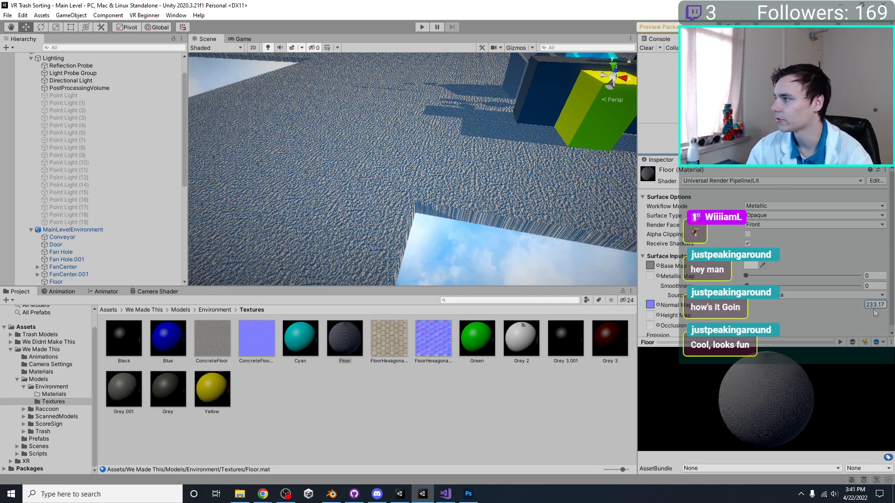
{"action": "type", "text": "1"}
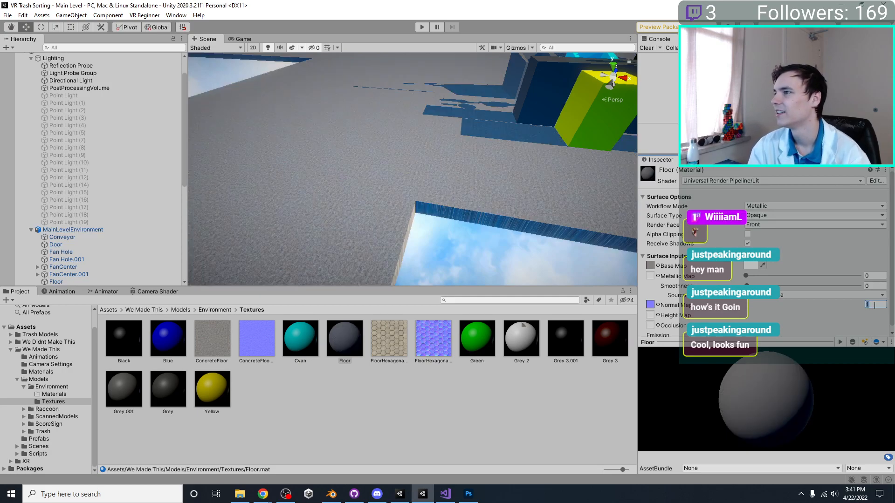
Raise the Floor material's metallic value to 0.724 and increase its smoothness for a glossy surface.
{"action": "mouse_move", "coordinate": [471, 219]}
{"action": "right_mouse_down"}
{"action": "mouse_move", "coordinate": [449, 178]}
{"action": "mouse_move", "coordinate": [471, 216]}
{"action": "right_mouse_up"}
{"action": "left_click_drag", "start_coordinate": [746, 276], "coordinate": [860, 276]}
{"action": "right_click_drag", "start_coordinate": [466, 163], "coordinate": [406, 227]}
{"action": "mouse_move", "coordinate": [791, 286]}
{"action": "left_mouse_down"}
{"action": "mouse_move", "coordinate": [860, 286]}
{"action": "mouse_move", "coordinate": [830, 286]}
{"action": "mouse_move", "coordinate": [828, 276]}
{"action": "left_mouse_up"}
{"action": "left_click", "coordinate": [856, 276]}
{"action": "mouse_move", "coordinate": [466, 145]}
{"action": "right_mouse_down"}
{"action": "mouse_move", "coordinate": [466, 137]}
{"action": "mouse_move", "coordinate": [478, 147]}
{"action": "right_mouse_up"}
Frame Point Light (4) in the scene view and lower the Floor material's smoothness to 0.
{"action": "left_click", "coordinate": [317, 159]}
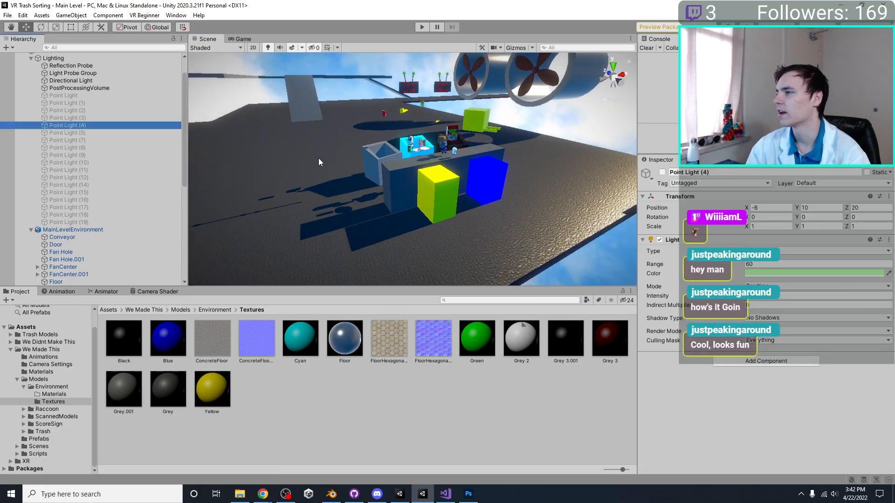
{"action": "key", "text": "f"}
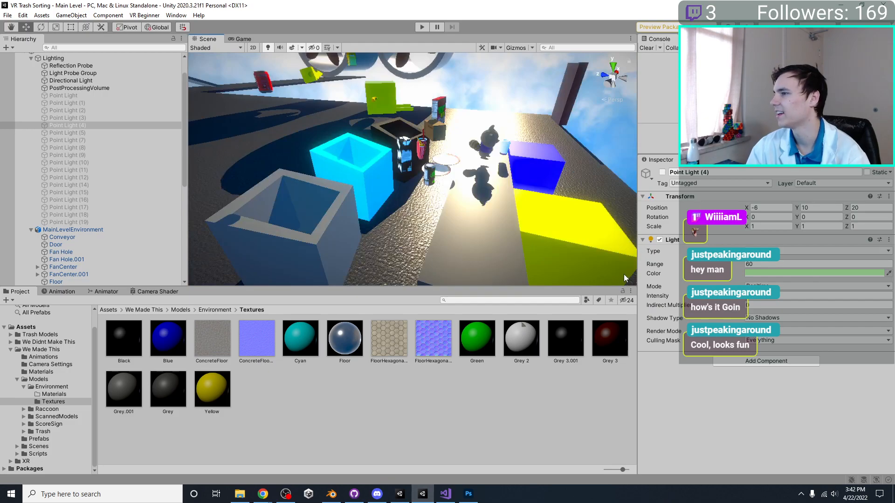
{"action": "left_click", "coordinate": [345, 345]}
{"action": "left_click_drag", "start_coordinate": [829, 286], "coordinate": [596, 255]}
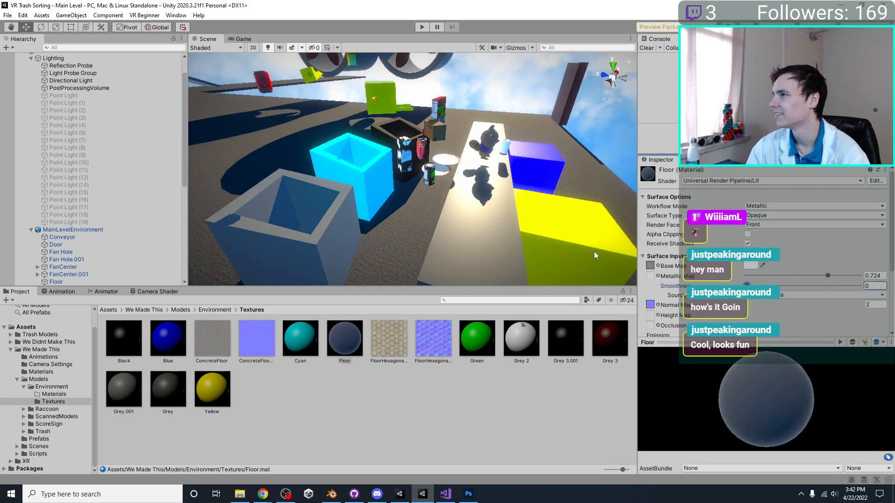
Lower the Floor material's metallic value to 0.289 and set its smoothness to 0.378, checking the floor's shine around the bins.
{"action": "right_click_drag", "start_coordinate": [430, 164], "coordinate": [380, 174]}
{"action": "left_click_drag", "start_coordinate": [819, 273], "coordinate": [776, 284]}
{"action": "left_click", "coordinate": [788, 285]}
{"action": "right_click_drag", "start_coordinate": [536, 154], "coordinate": [525, 221]}
{"action": "mouse_move", "coordinate": [787, 276]}
{"action": "left_mouse_down"}
{"action": "mouse_move", "coordinate": [804, 271]}
{"action": "mouse_move", "coordinate": [777, 276]}
{"action": "left_mouse_up"}
{"action": "right_click_drag", "start_coordinate": [571, 219], "coordinate": [756, 282]}
{"action": "mouse_move", "coordinate": [777, 275]}
{"action": "left_mouse_down"}
{"action": "mouse_move", "coordinate": [786, 277]}
{"action": "mouse_move", "coordinate": [778, 281]}
{"action": "left_mouse_up"}
{"action": "right_click_drag", "start_coordinate": [342, 150], "coordinate": [495, 189]}
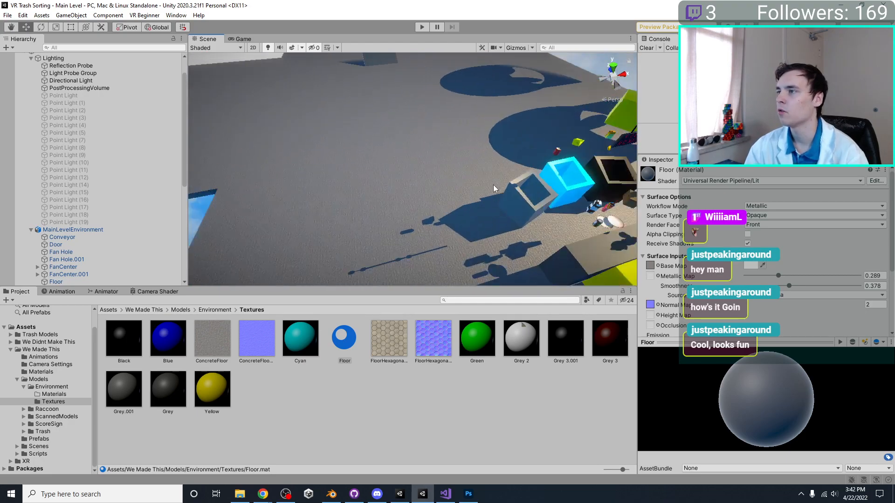
{"action": "scroll", "coordinate": [495, 188], "scroll_direction": "down", "scroll_amount": 4}
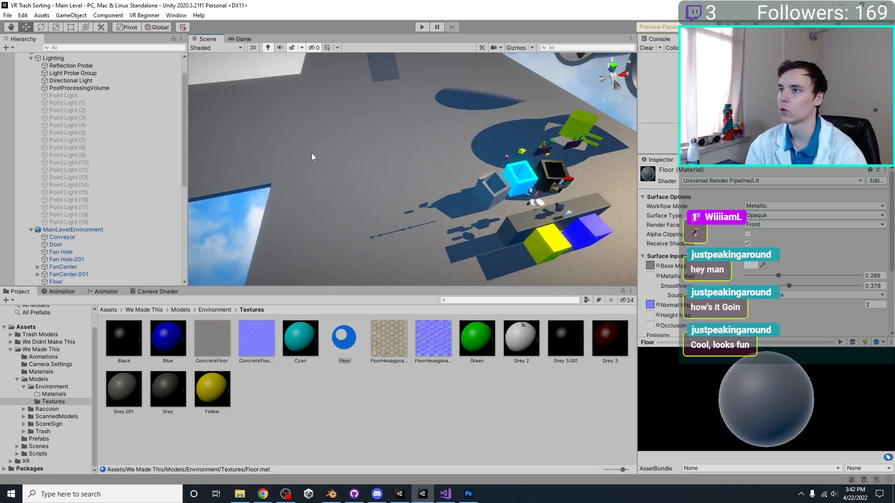
{"action": "scroll", "coordinate": [312, 154], "scroll_direction": "up", "scroll_amount": 5}
{"action": "scroll", "coordinate": [739, 283], "scroll_direction": "down", "scroll_amount": 4}
Try a tiling of 10 on the Floor material and inspect the enlarged concrete texture up close.
{"action": "left_click", "coordinate": [787, 264]}
{"action": "left_click", "coordinate": [781, 256]}
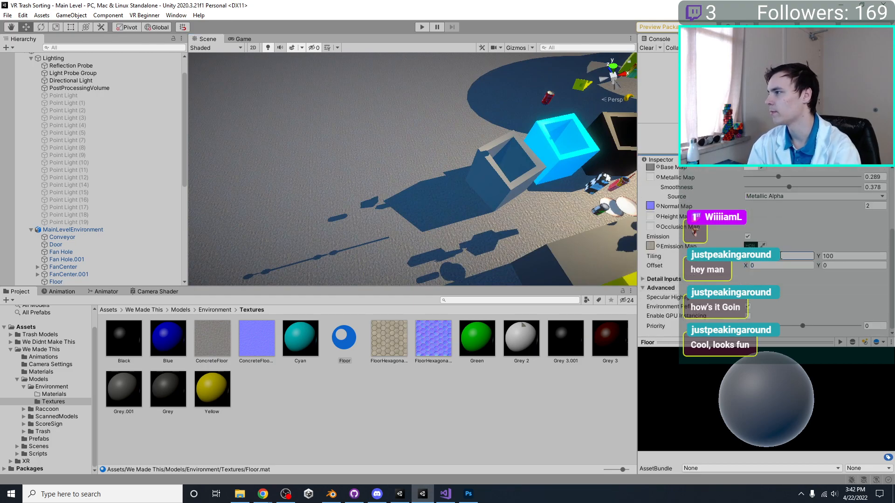
{"action": "left_click", "coordinate": [847, 256]}
{"action": "type", "text": "10"}
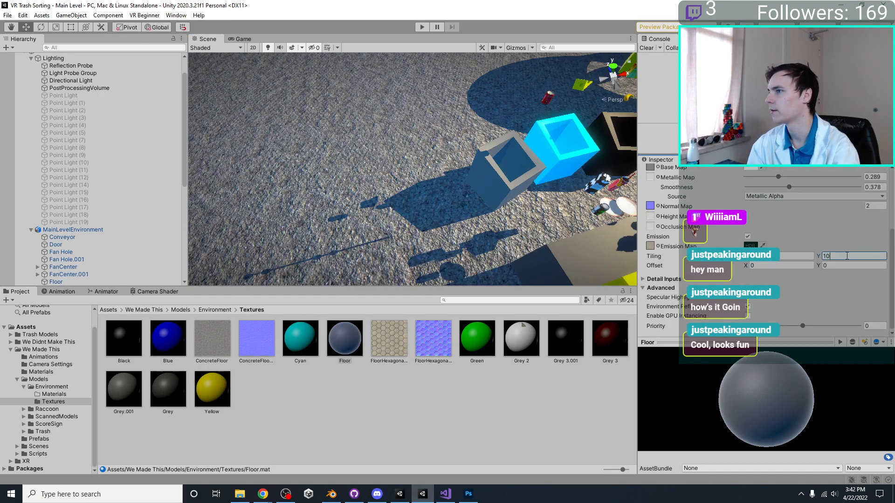
{"action": "scroll", "coordinate": [494, 215], "scroll_direction": "down", "scroll_amount": 3}
{"action": "scroll", "coordinate": [495, 215], "scroll_direction": "up", "scroll_amount": 5}
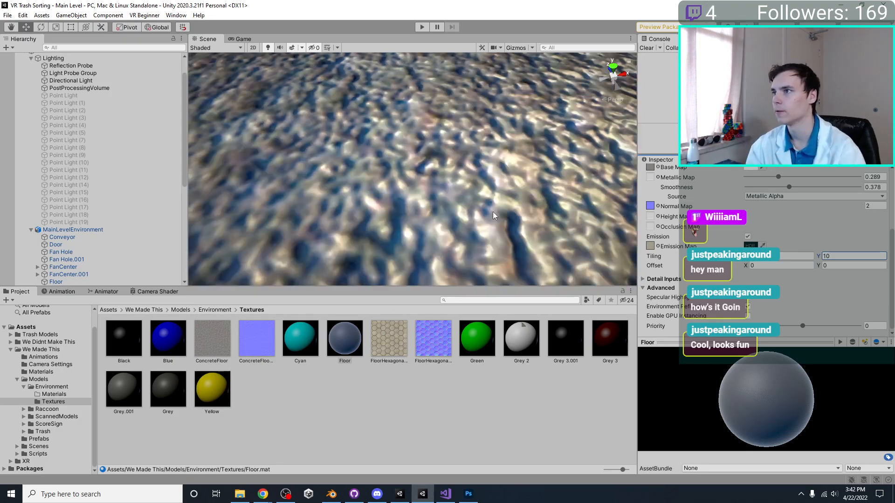
{"action": "scroll", "coordinate": [494, 215], "scroll_direction": "down", "scroll_amount": 5}
{"action": "right_click_drag", "start_coordinate": [494, 215], "coordinate": [404, 164]}
{"action": "middle_click_drag", "start_coordinate": [404, 164], "coordinate": [494, 243]}
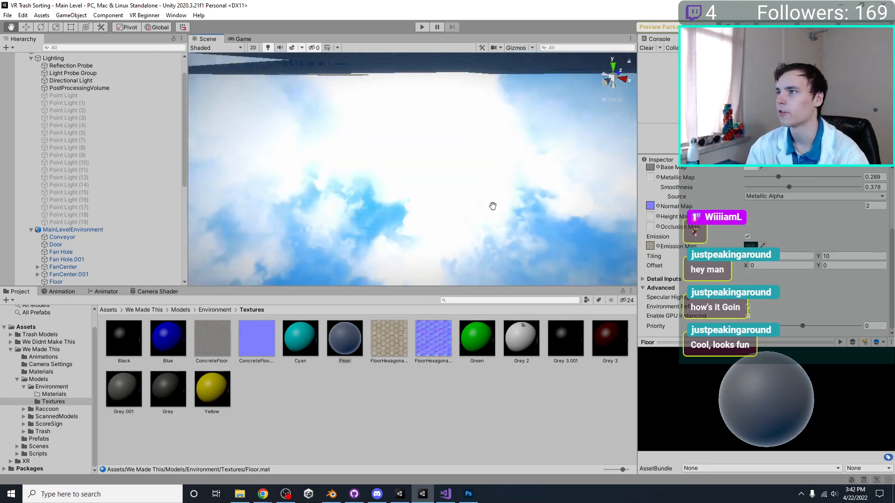
{"action": "right_click_drag", "start_coordinate": [494, 242], "coordinate": [608, 197]}
{"action": "middle_click_drag", "start_coordinate": [607, 198], "coordinate": [427, 175]}
{"action": "scroll", "coordinate": [487, 191], "scroll_direction": "down", "scroll_amount": 3}
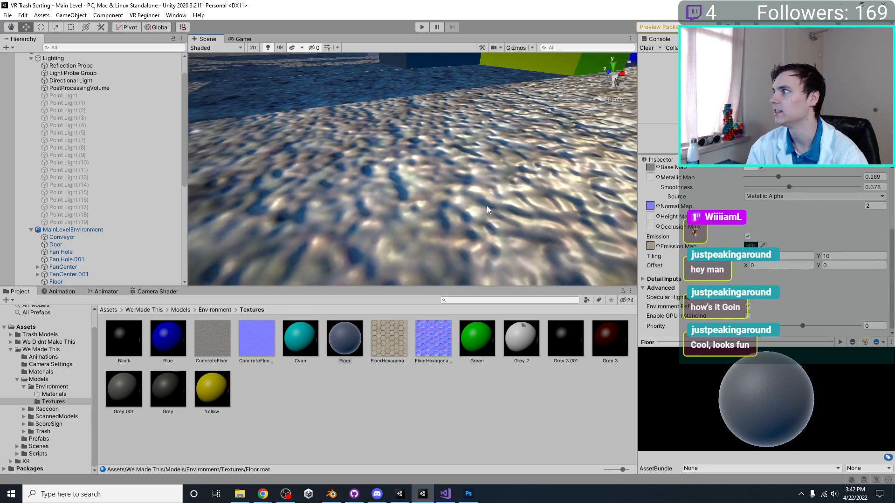
Set the Floor material's tiling to 100 in X and Y and its normal map strength to 1.
{"action": "left_click", "coordinate": [794, 256]}
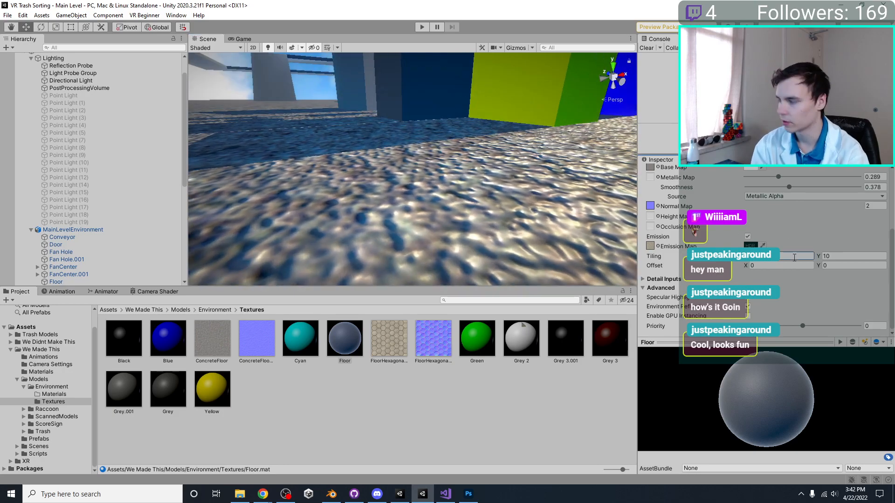
{"action": "type", "text": "1"}
{"action": "key", "text": "Tab"}
{"action": "type", "text": "0"}
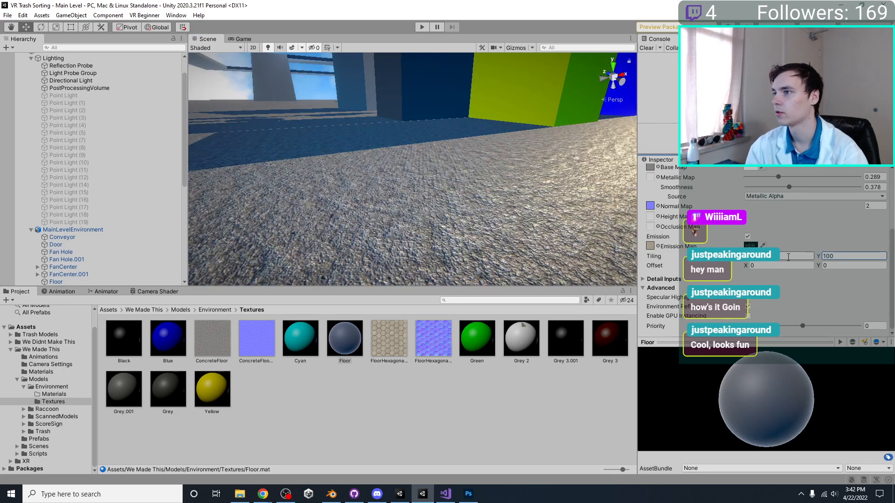
{"action": "scroll", "coordinate": [412, 169], "scroll_direction": "down", "scroll_amount": 5}
{"action": "left_click", "coordinate": [870, 206]}
{"action": "type", "text": "1"}
Run the level in play mode and inspect the concrete floor in the scene view.
{"action": "left_click", "coordinate": [421, 28]}
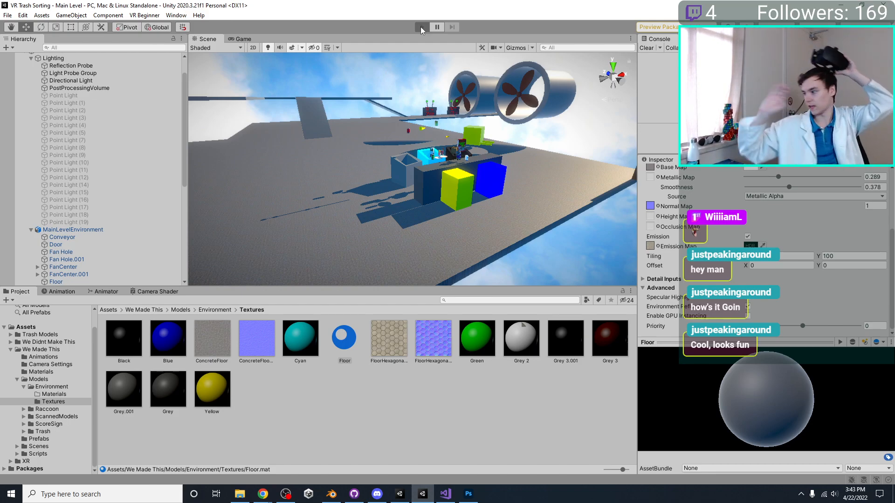
{"action": "left_click", "coordinate": [421, 28]}
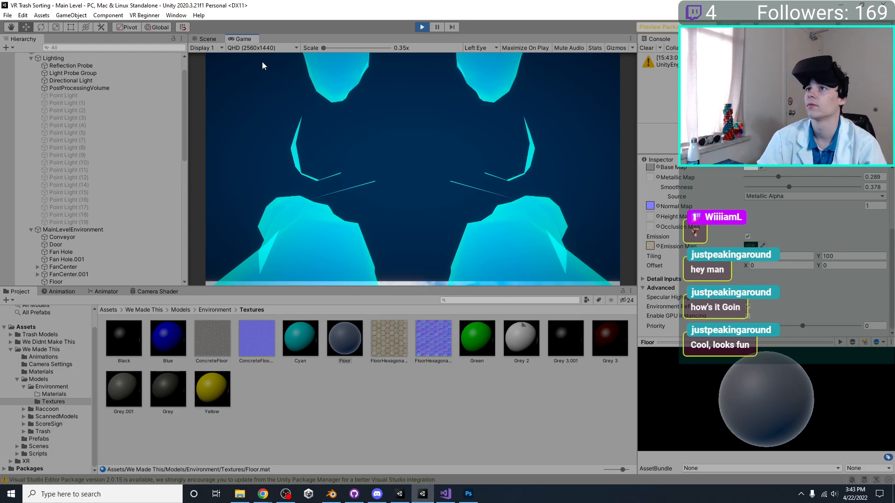
{"action": "left_click", "coordinate": [207, 39]}
{"action": "right_click_drag", "start_coordinate": [369, 186], "coordinate": [360, 162]}
{"action": "right_click_drag", "start_coordinate": [487, 216], "coordinate": [484, 276]}
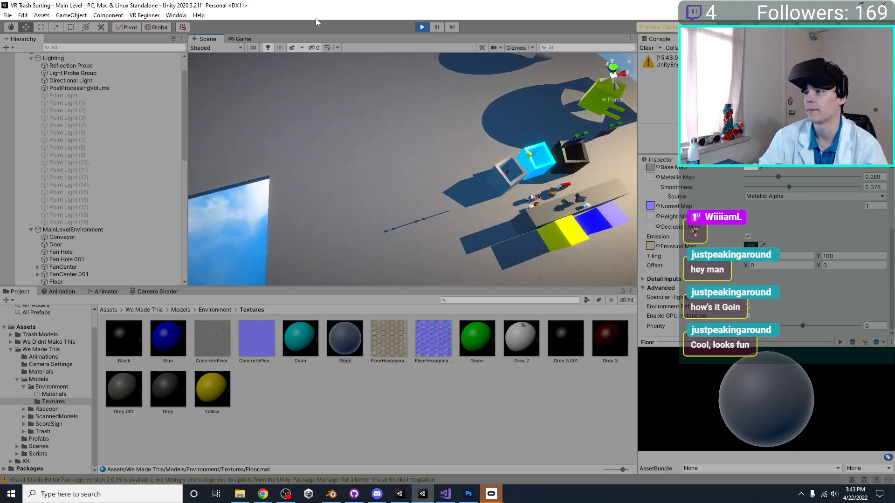
{"action": "right_click_drag", "start_coordinate": [415, 210], "coordinate": [372, 133]}
{"action": "right_click_drag", "start_coordinate": [307, 255], "coordinate": [355, 205]}
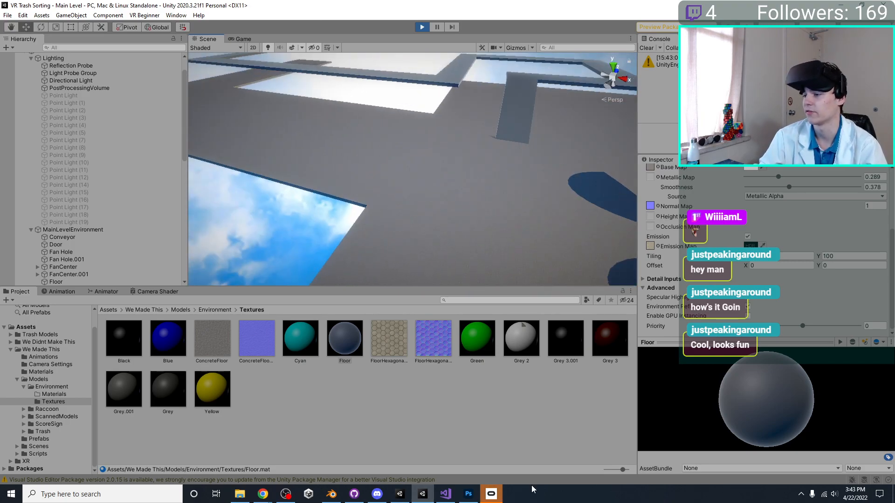
Bring up the Oculus app, look over the floor in the running level's scene and game views, and stop play mode.
{"action": "left_click", "coordinate": [499, 493]}
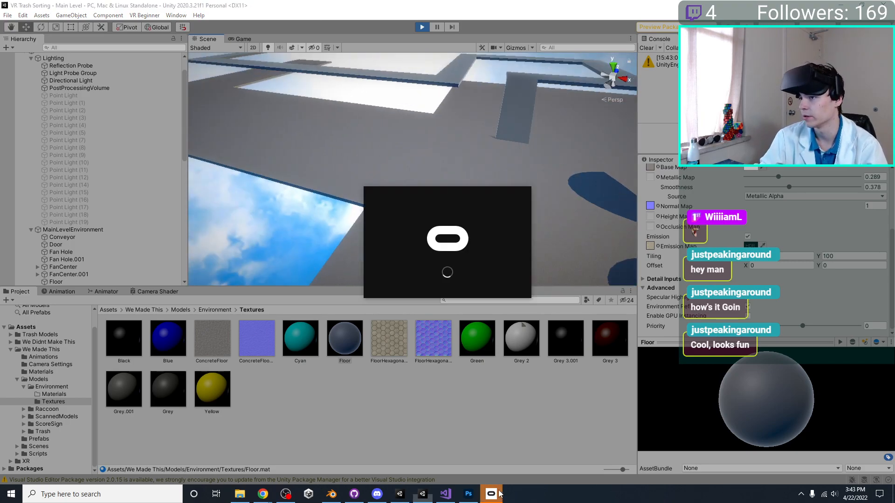
{"action": "left_click", "coordinate": [471, 418]}
{"action": "right_click_drag", "start_coordinate": [486, 193], "coordinate": [474, 259]}
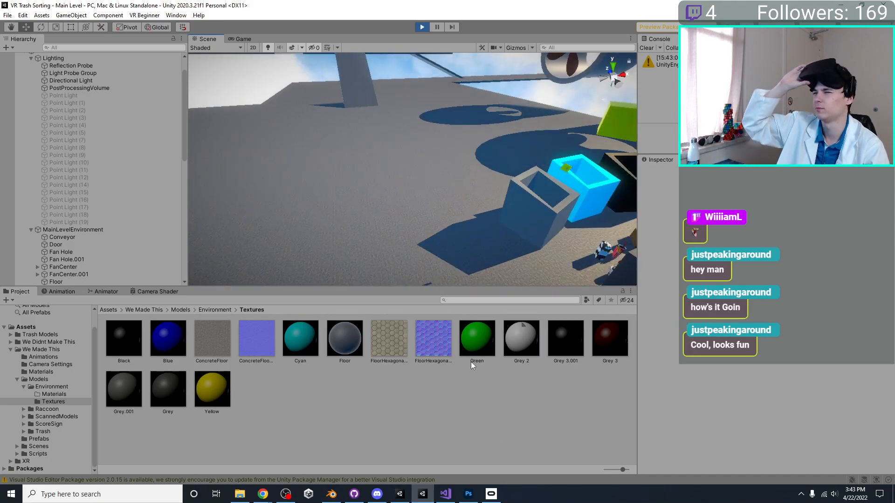
{"action": "right_click_drag", "start_coordinate": [445, 279], "coordinate": [290, 191]}
{"action": "middle_click_drag", "start_coordinate": [290, 191], "coordinate": [346, 250]}
{"action": "right_click_drag", "start_coordinate": [346, 250], "coordinate": [391, 210]}
{"action": "middle_click_drag", "start_coordinate": [391, 210], "coordinate": [404, 215]}
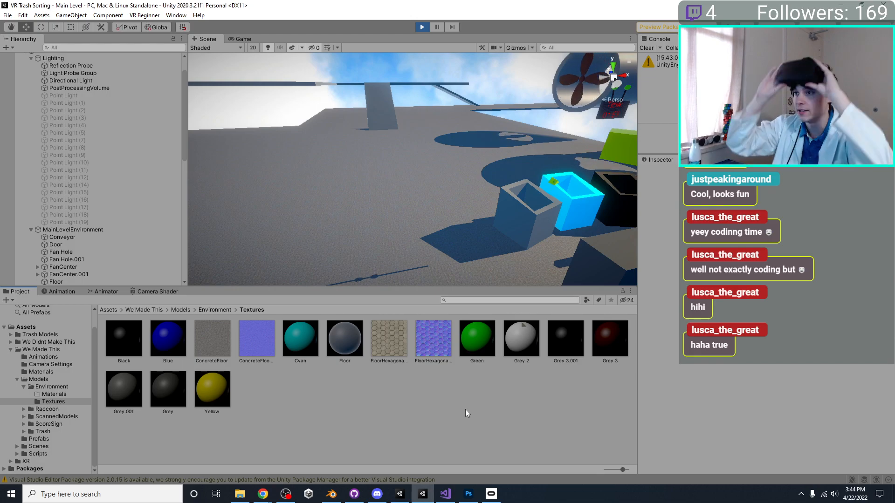
{"action": "left_click", "coordinate": [247, 38]}
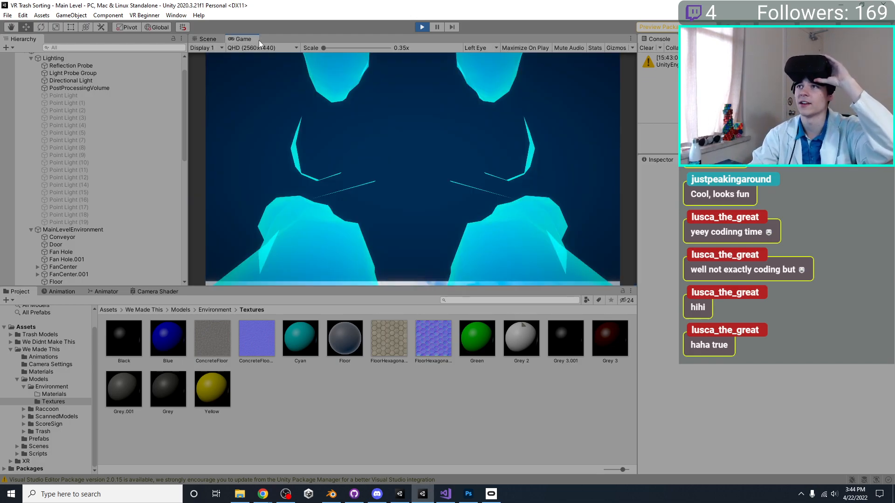
{"action": "left_click", "coordinate": [421, 29]}
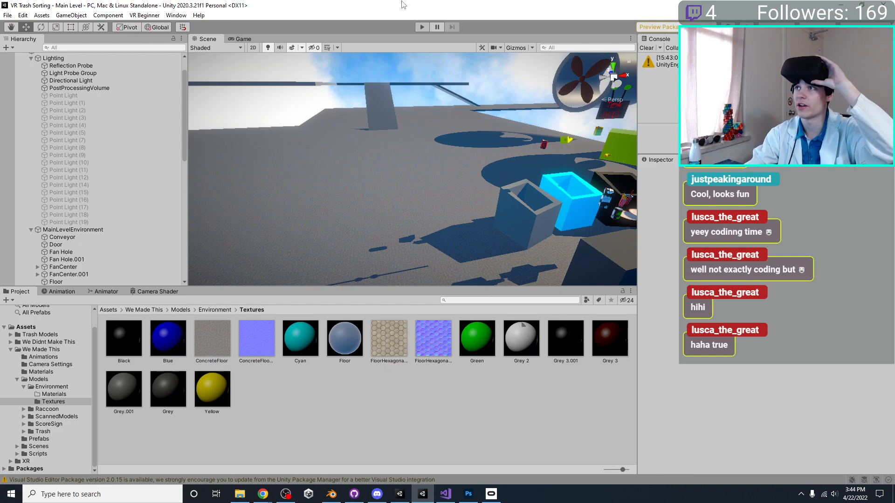
Restart play mode and examine the floor in a maximized game view through the headset.
{"action": "left_click", "coordinate": [423, 28]}
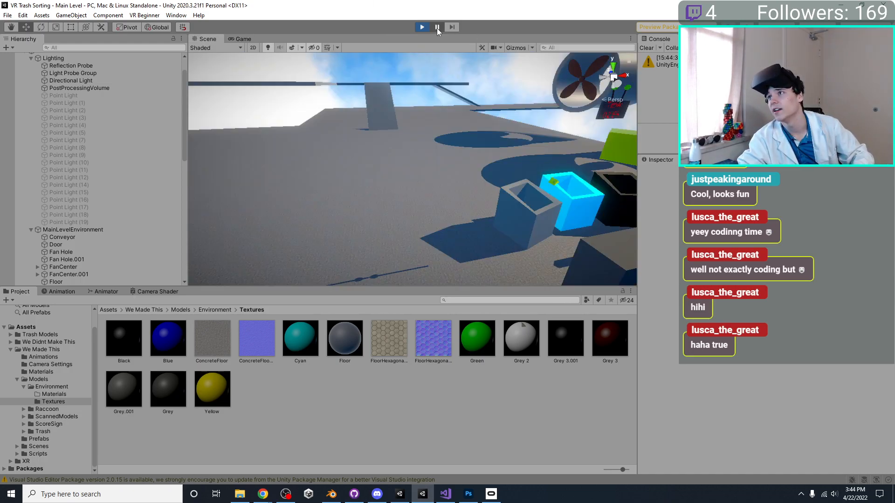
{"action": "key", "text": "shift+space"}
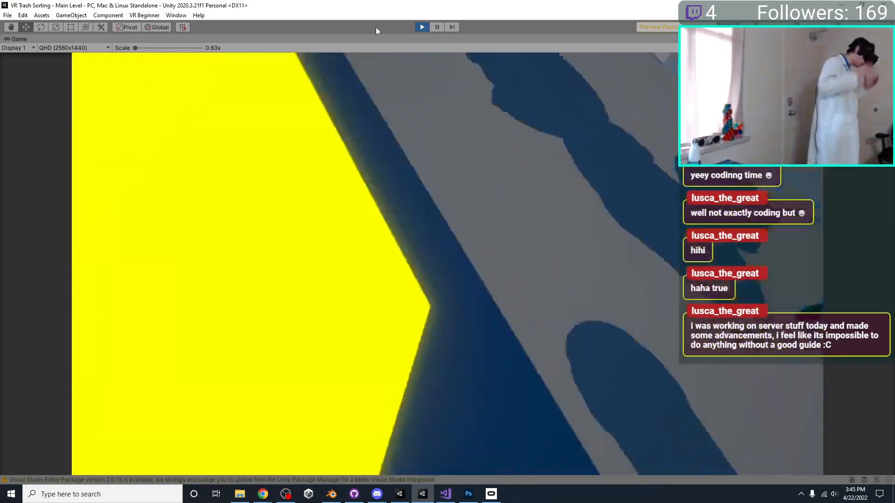
{"action": "key", "text": "shift+space"}
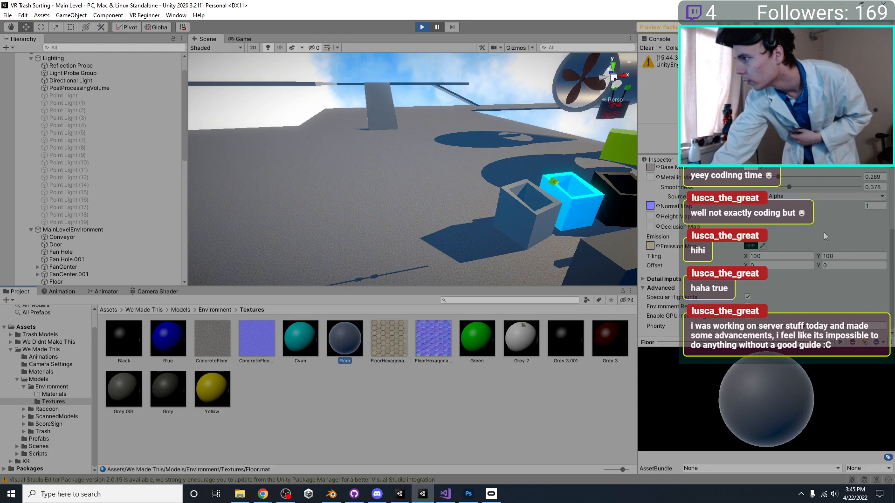
Try a normal map strength of 10 on the Floor material, test it in the running VR level, and stop play mode.
{"action": "scroll", "coordinate": [834, 235], "scroll_direction": "up", "scroll_amount": 3}
{"action": "type", "text": "10"}
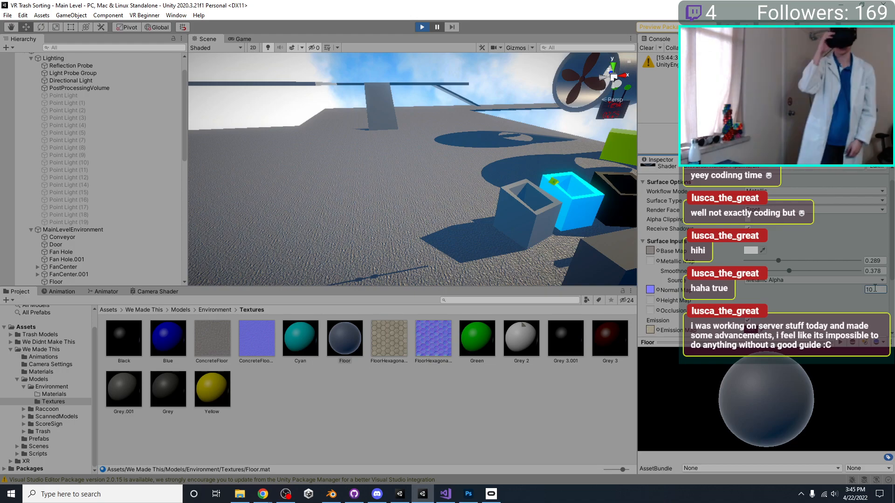
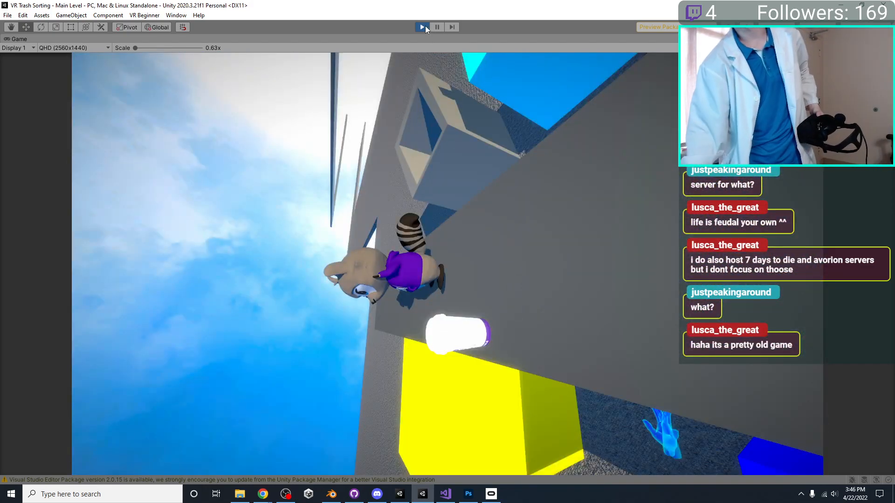
{"action": "left_click", "coordinate": [424, 26]}
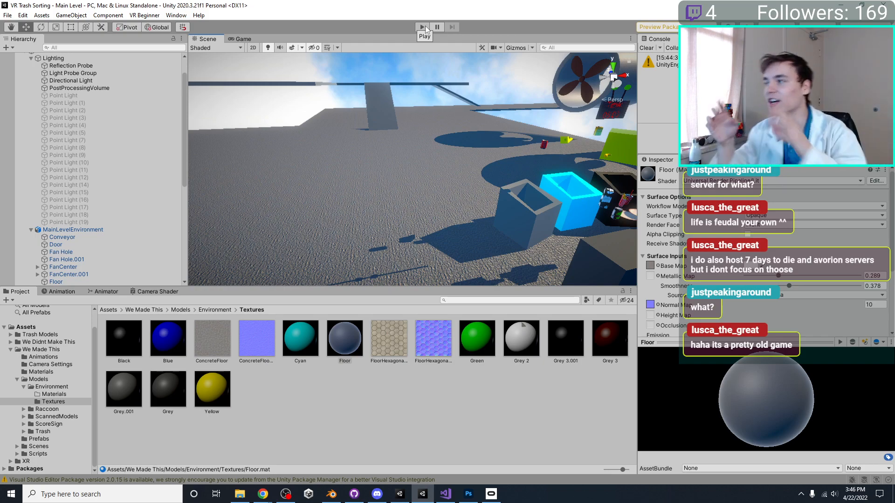
Set the Floor material's normal map strength to 8 while viewing the floor up close.
{"action": "right_click_drag", "start_coordinate": [394, 117], "coordinate": [396, 164]}
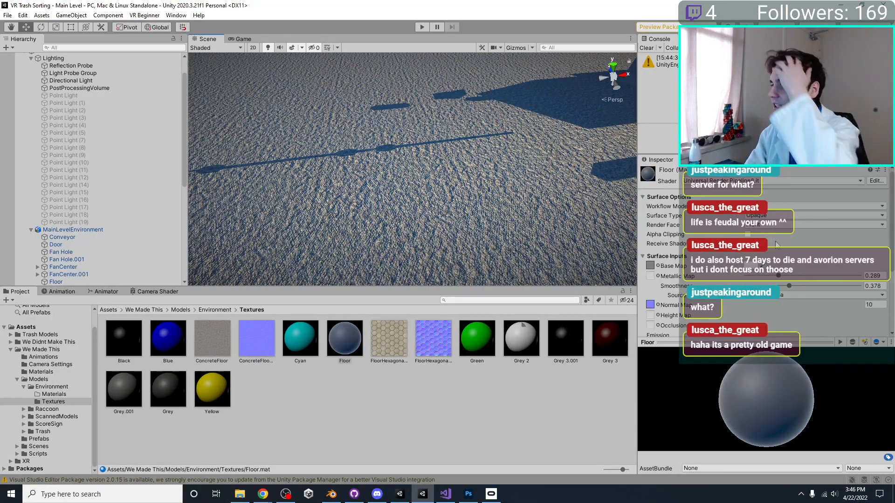
{"action": "left_click", "coordinate": [881, 304]}
{"action": "type", "text": "8"}
{"action": "scroll", "coordinate": [419, 140], "scroll_direction": "down", "scroll_amount": 5}
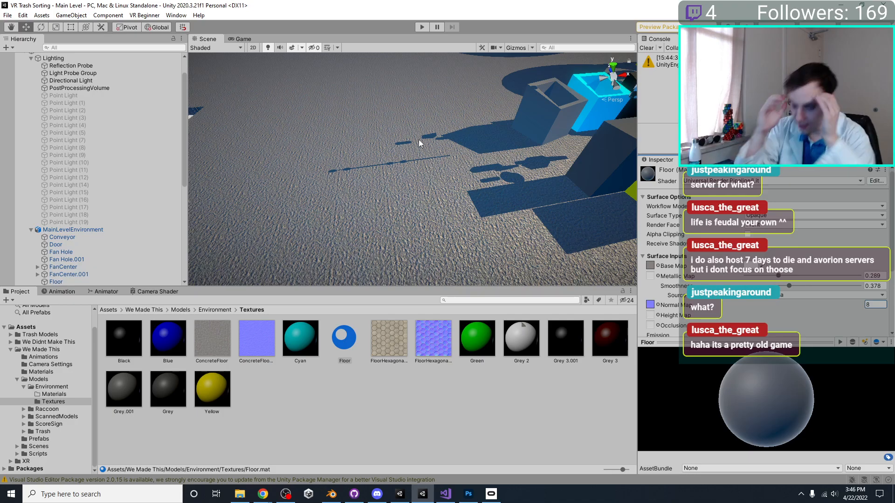
Examine the concrete floor, trash bins, sorting table and score signs from several angles in the scene view.
{"action": "right_click_drag", "start_coordinate": [418, 139], "coordinate": [387, 159]}
{"action": "scroll", "coordinate": [294, 175], "scroll_direction": "down", "scroll_amount": 5}
{"action": "scroll", "coordinate": [388, 162], "scroll_direction": "down", "scroll_amount": 4}
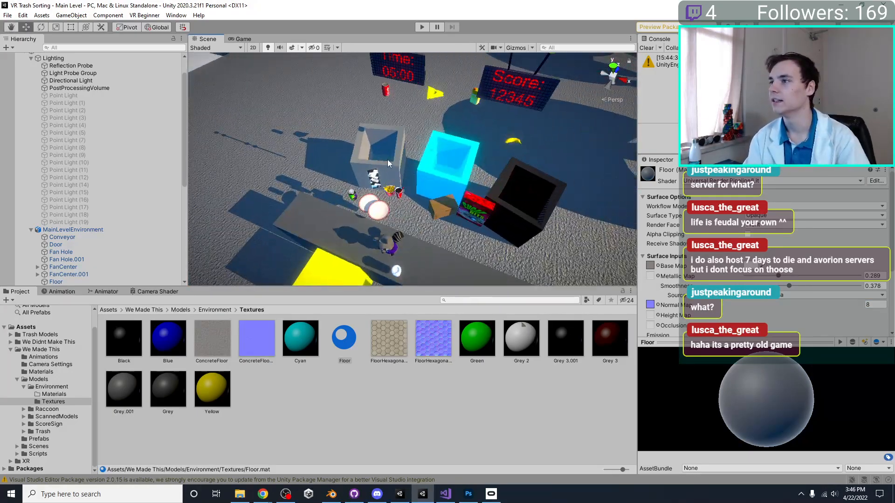
{"action": "middle_click_drag", "start_coordinate": [388, 160], "coordinate": [409, 124]}
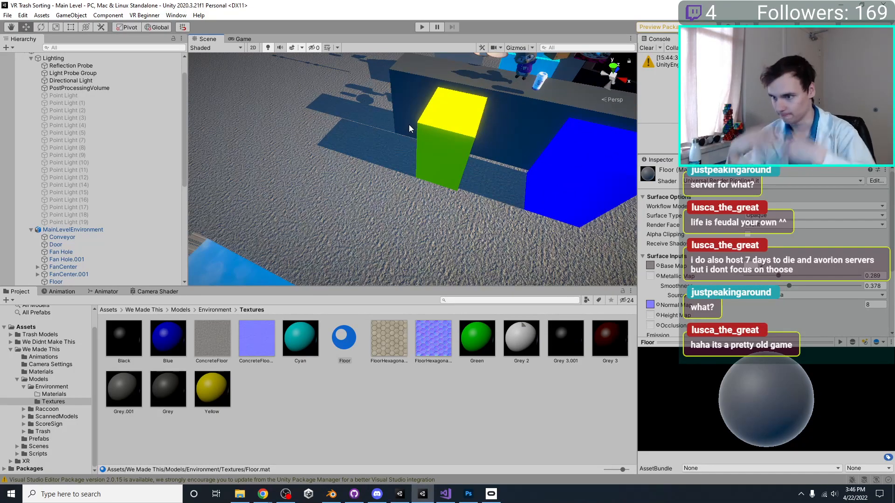
{"action": "scroll", "coordinate": [409, 125], "scroll_direction": "down", "scroll_amount": 4}
{"action": "right_click_drag", "start_coordinate": [410, 125], "coordinate": [455, 107]}
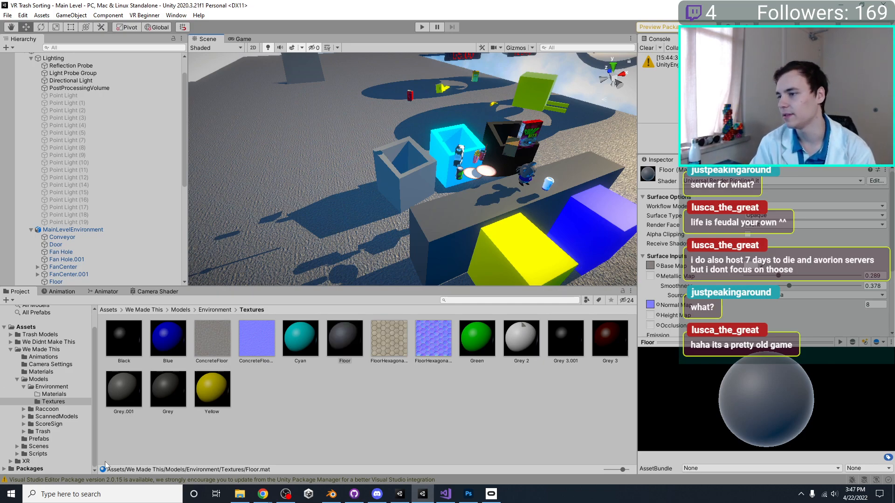
{"action": "left_click", "coordinate": [345, 441]}
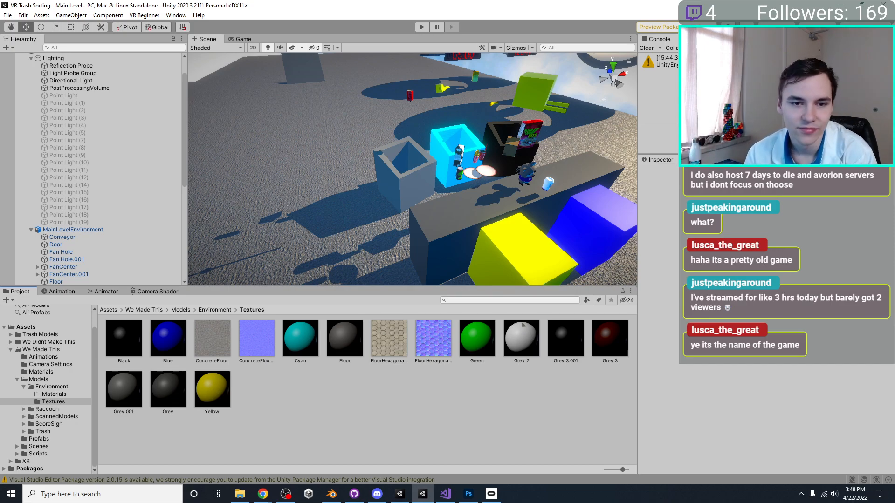
{"action": "right_click_drag", "start_coordinate": [451, 193], "coordinate": [400, 169]}
{"action": "scroll", "coordinate": [400, 168], "scroll_direction": "down", "scroll_amount": 5}
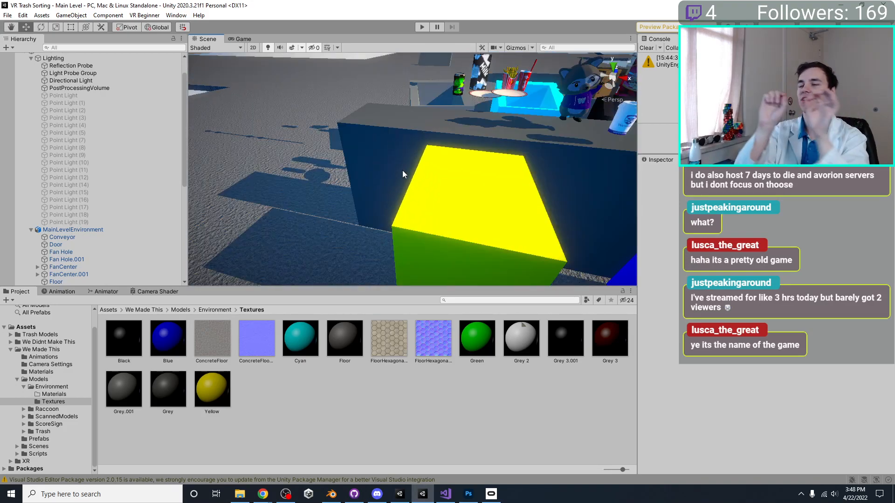
{"action": "right_click_drag", "start_coordinate": [402, 170], "coordinate": [648, 58]}
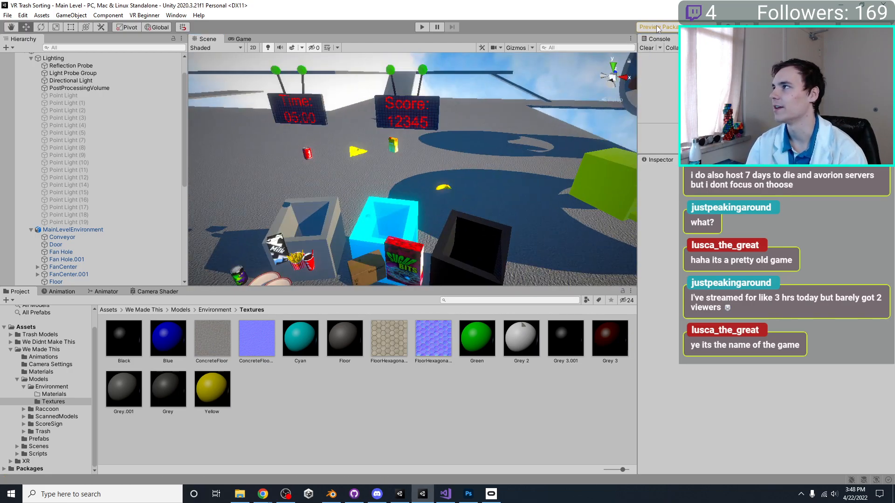
{"action": "right_click_drag", "start_coordinate": [516, 190], "coordinate": [494, 176]}
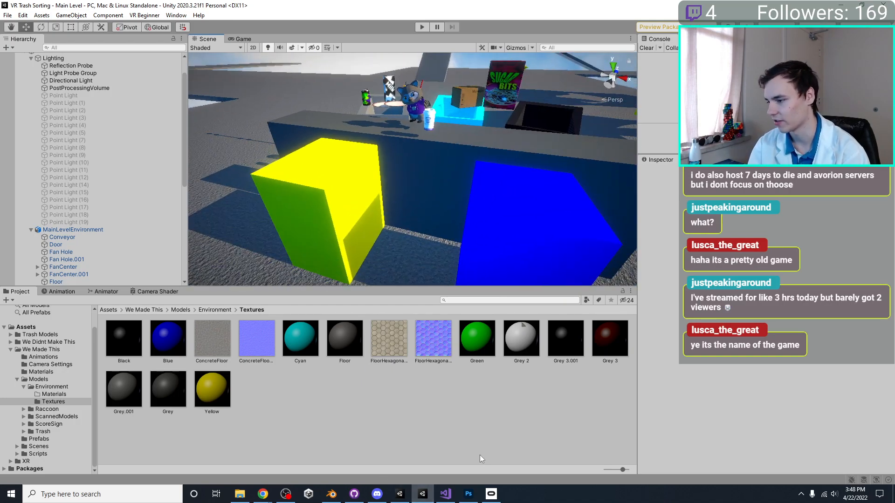
{"action": "right_click_drag", "start_coordinate": [398, 208], "coordinate": [463, 197]}
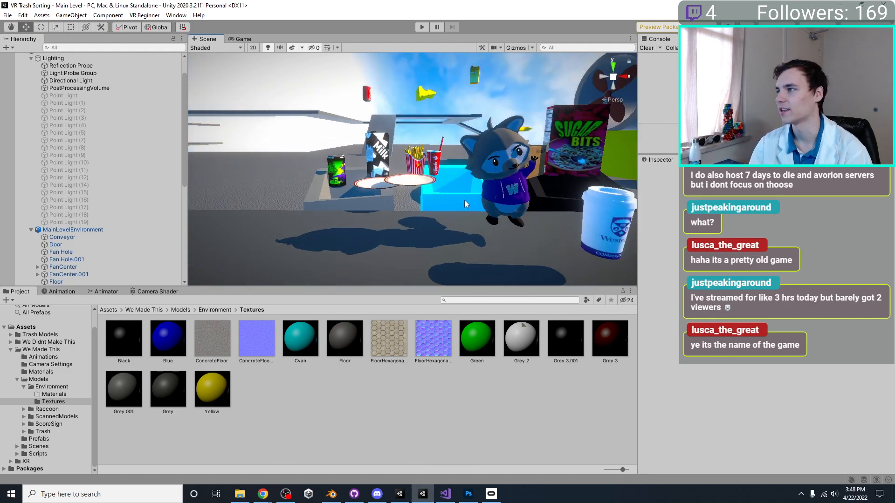
{"action": "right_click_drag", "start_coordinate": [513, 137], "coordinate": [439, 208]}
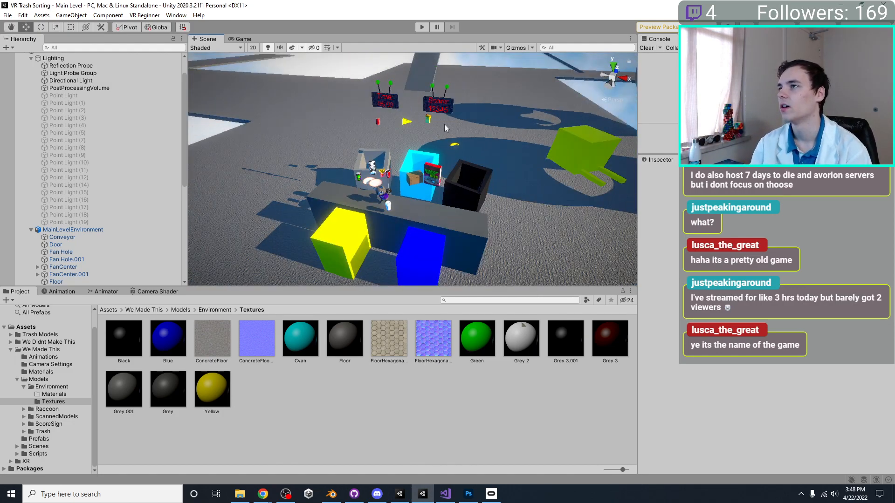
Set the Hover distance to 10 on both the ScoreSign and TimerSign and save the scene.
{"action": "left_click", "coordinate": [439, 97]}
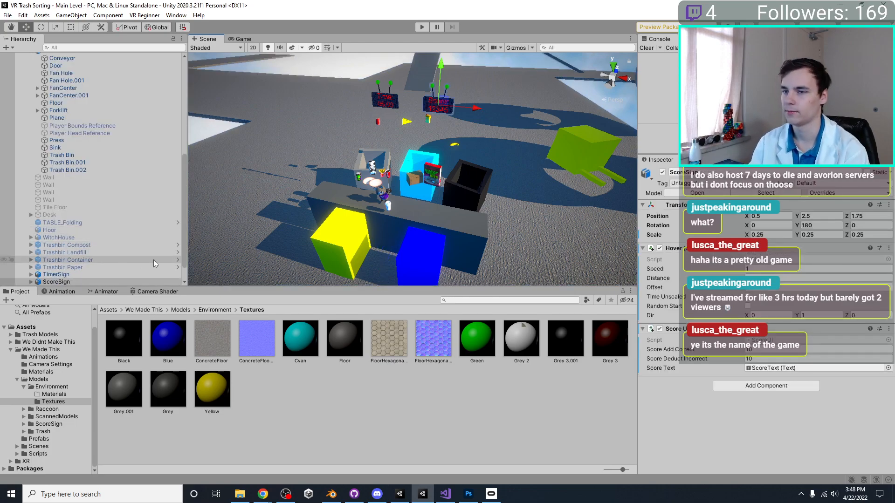
{"action": "right_click_drag", "start_coordinate": [420, 168], "coordinate": [441, 178]}
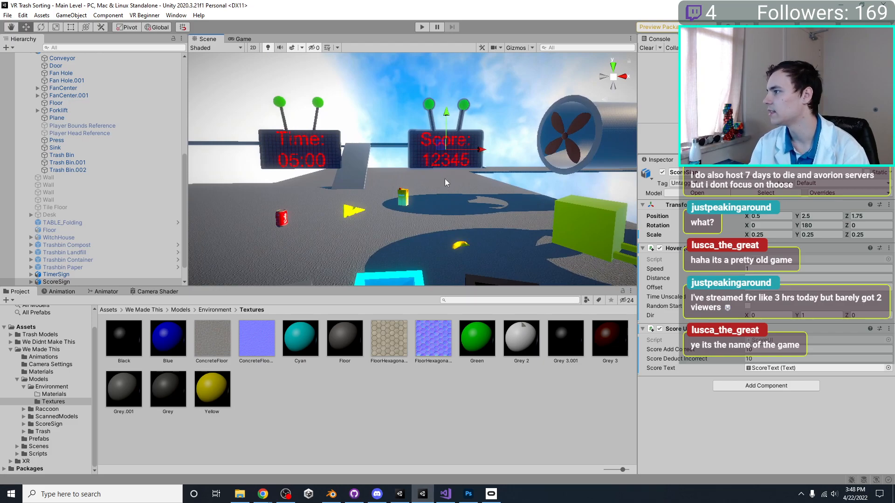
{"action": "scroll", "coordinate": [445, 178], "scroll_direction": "up", "scroll_amount": 3}
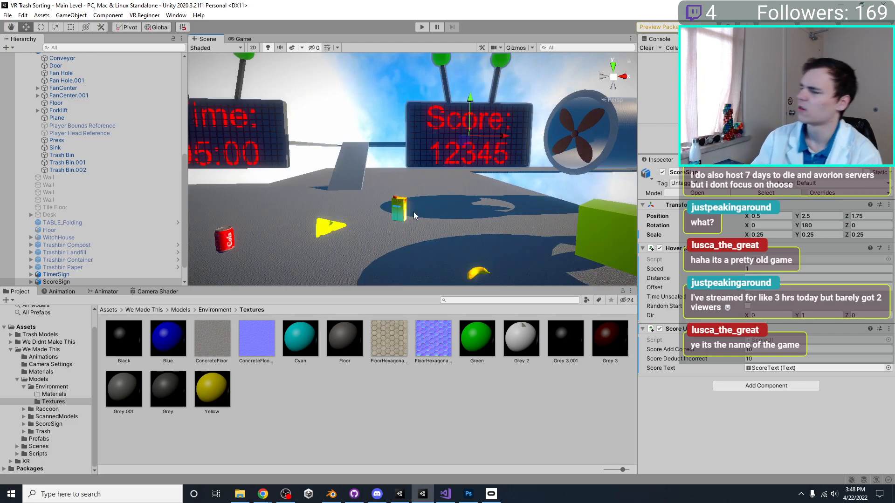
{"action": "left_click", "coordinate": [77, 274], "text": "ctrl"}
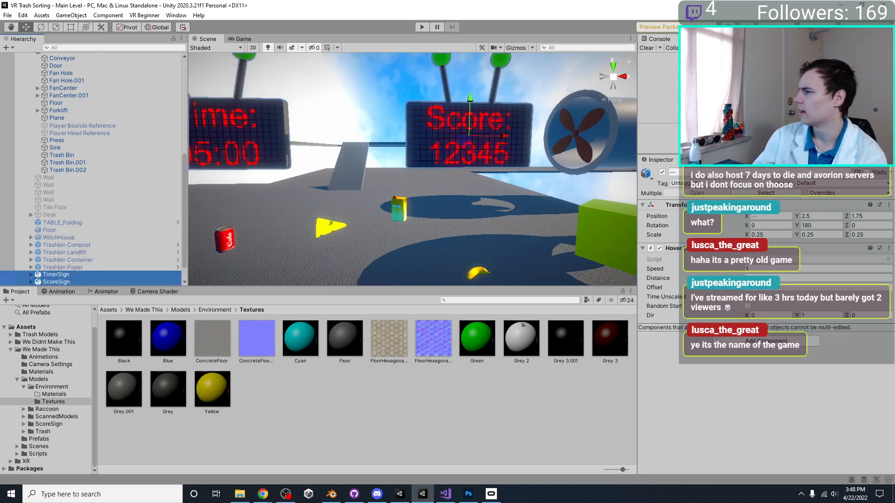
{"action": "left_click", "coordinate": [798, 278]}
{"action": "right_click_drag", "start_coordinate": [461, 129], "coordinate": [423, 125]}
{"action": "key", "text": "ctrl+s"}
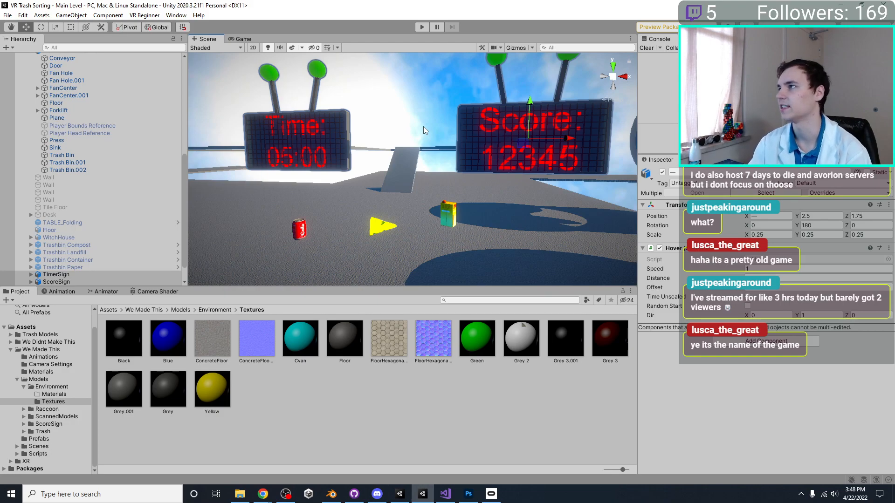
Run the level and examine the hover motion of the timer and score signs in the unmaximized scene view.
{"action": "left_click", "coordinate": [421, 27]}
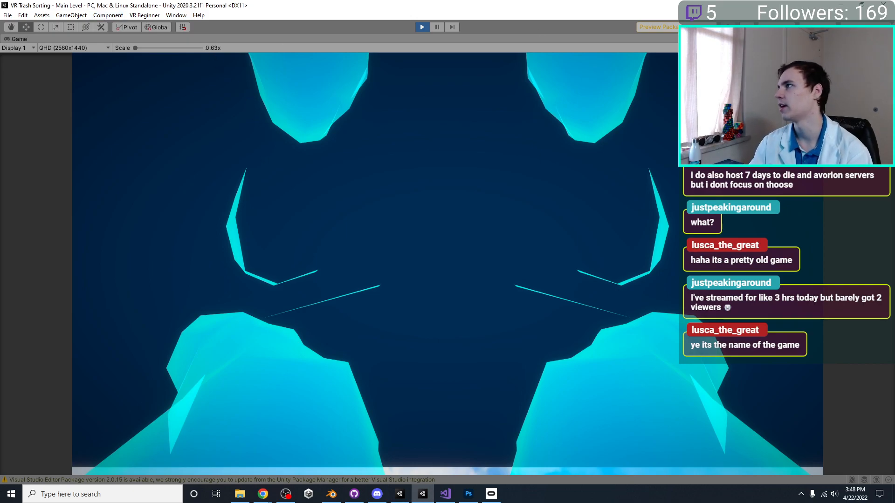
{"action": "key", "text": "shift+space"}
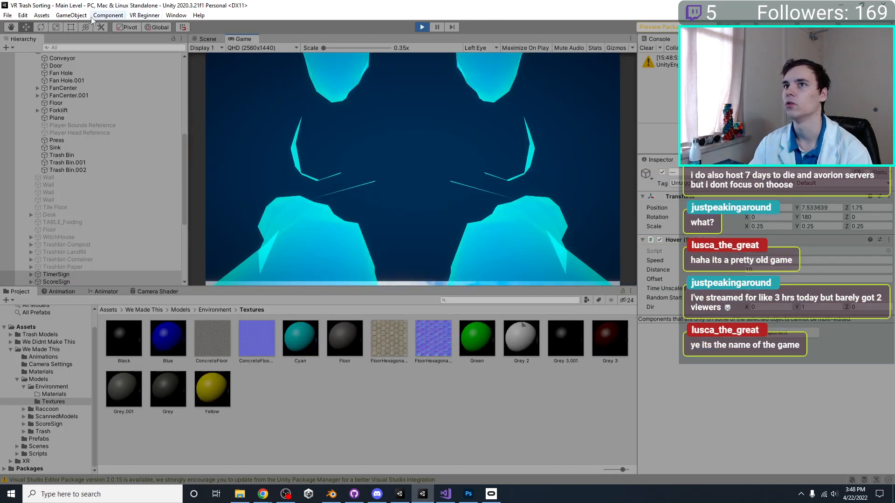
{"action": "left_click", "coordinate": [206, 39]}
{"action": "right_click_drag", "start_coordinate": [453, 153], "coordinate": [451, 158]}
{"action": "scroll", "coordinate": [451, 158], "scroll_direction": "down", "scroll_amount": 5}
{"action": "scroll", "coordinate": [440, 211], "scroll_direction": "up", "scroll_amount": 3}
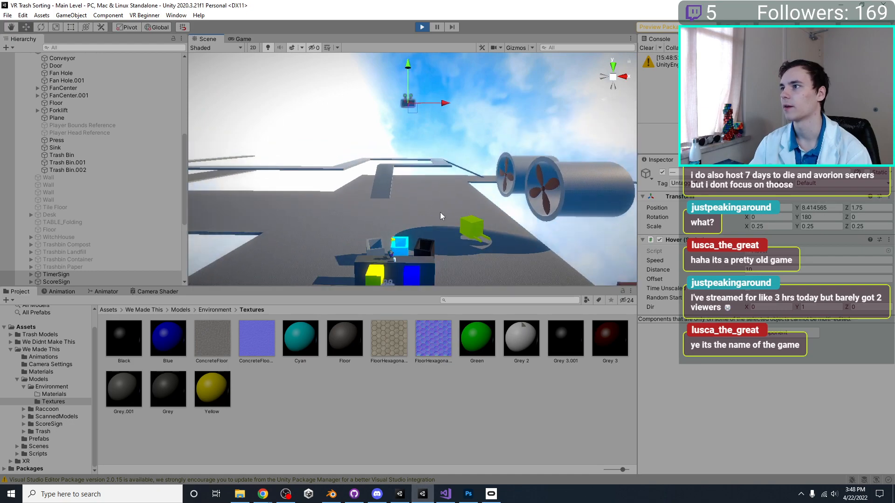
{"action": "scroll", "coordinate": [446, 217], "scroll_direction": "up", "scroll_amount": 3}
{"action": "scroll", "coordinate": [445, 218], "scroll_direction": "down", "scroll_amount": 2}
Try a Hover distance of 0.1 on both signs while the level runs and check their motion up close.
{"action": "left_click", "coordinate": [753, 269]}
{"action": "type", "text": "1"}
{"action": "key", "text": "BackSpace"}
{"action": "type", "text": "0.1"}
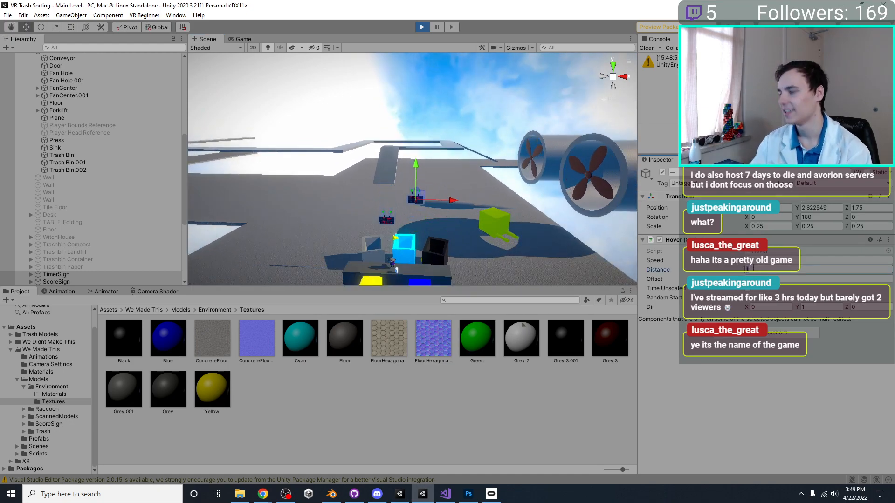
{"action": "scroll", "coordinate": [436, 164], "scroll_direction": "up", "scroll_amount": 5}
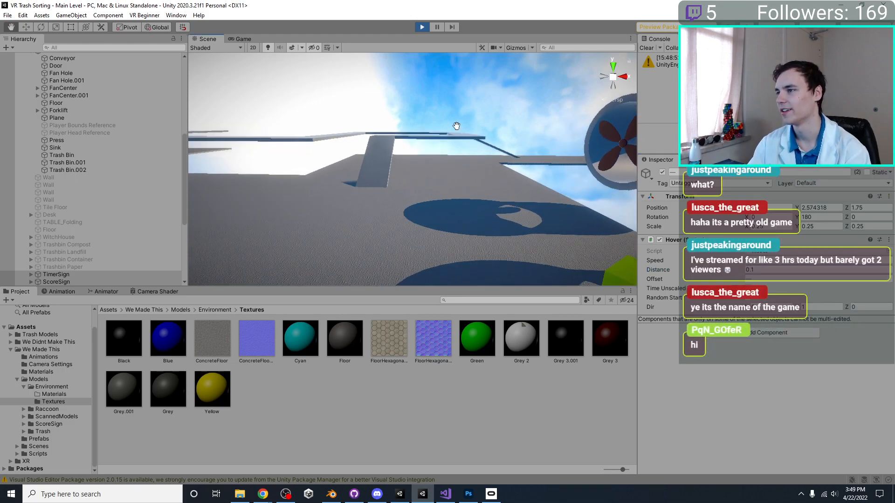
{"action": "scroll", "coordinate": [452, 136], "scroll_direction": "down", "scroll_amount": 4}
{"action": "middle_click_drag", "start_coordinate": [440, 153], "coordinate": [465, 147]}
{"action": "scroll", "coordinate": [463, 152], "scroll_direction": "up", "scroll_amount": 4}
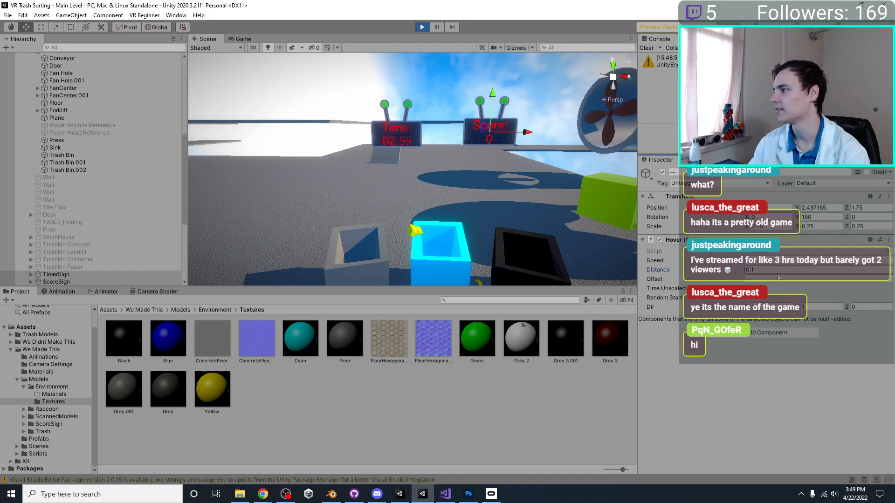
Try Hover distances of 0.001, 0.01 and 0.03 on both signs, test their hover speed, and stop play mode.
{"action": "left_click", "coordinate": [777, 272]}
{"action": "type", "text": "0.001"}
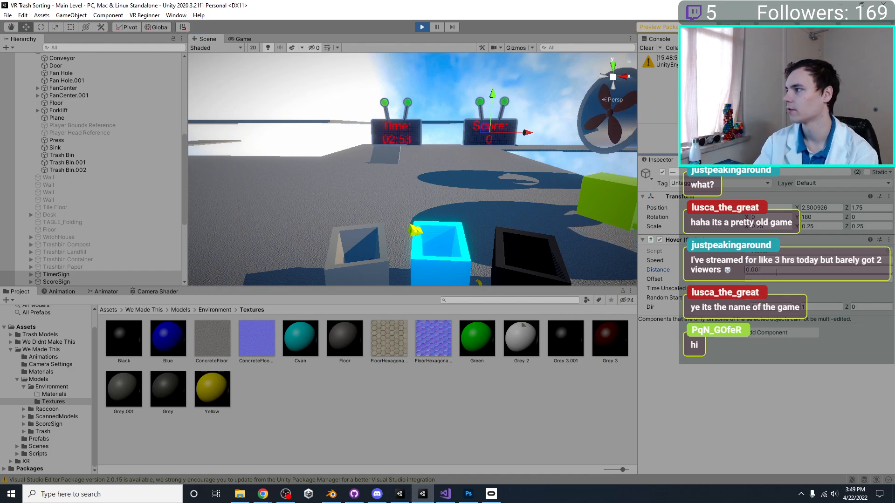
{"action": "type", "text": "0.01"}
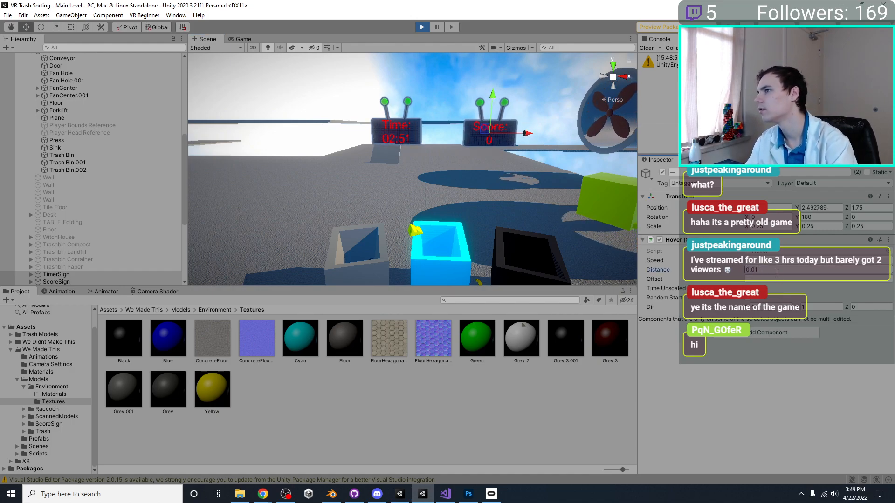
{"action": "type", "text": "0.03"}
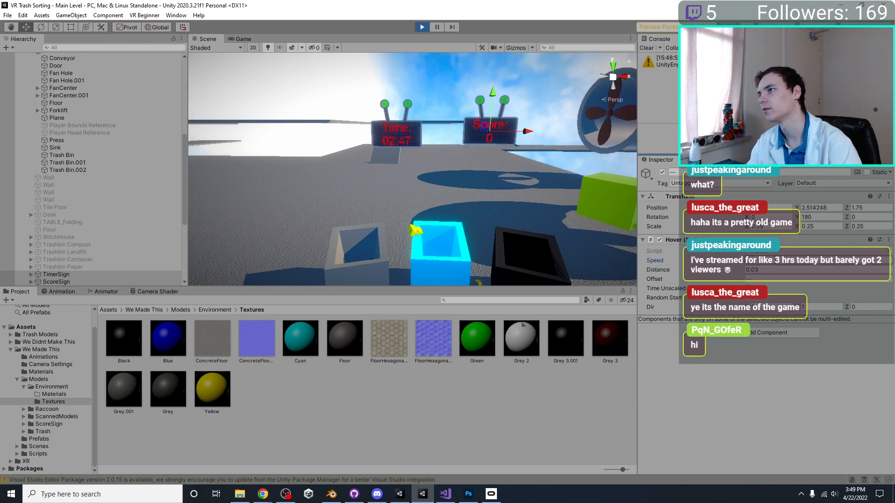
{"action": "left_click", "coordinate": [777, 260]}
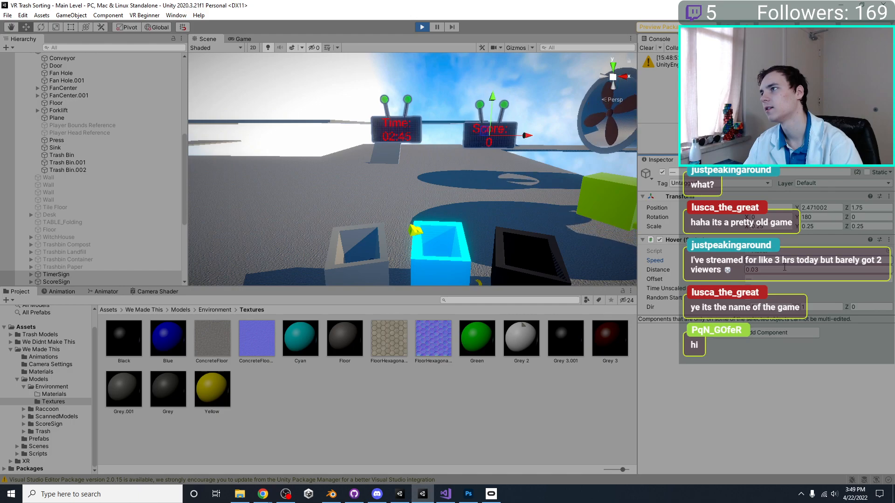
{"action": "key", "text": "ctrl+p"}
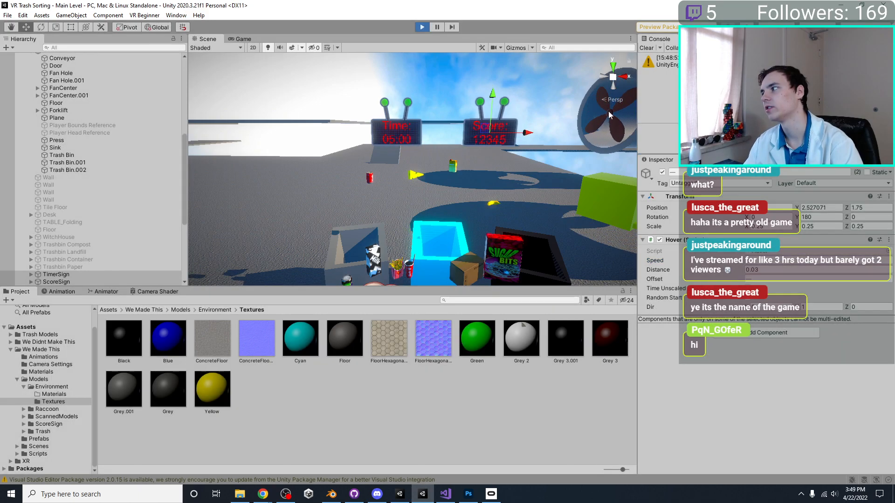
Set the Hover speed to 2 and distance to 0.03 on both signs and save the scene.
{"action": "left_click", "coordinate": [762, 270]}
{"action": "type", "text": "2"}
{"action": "left_click", "coordinate": [764, 277]}
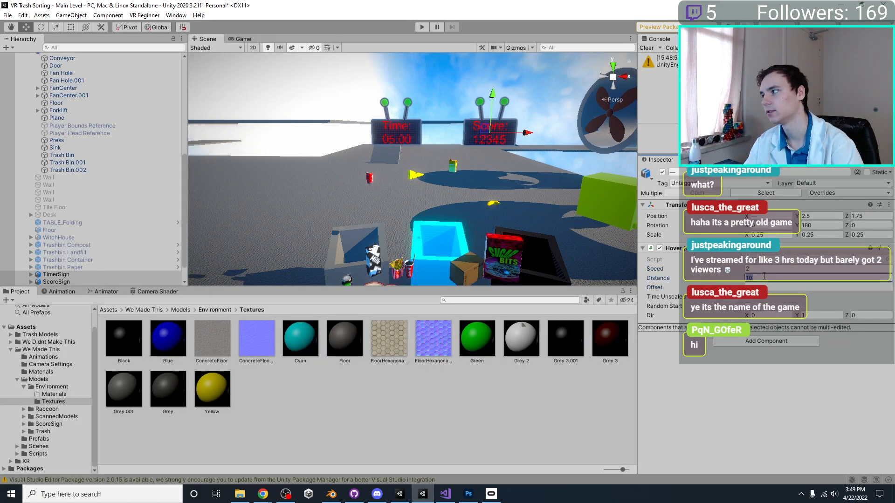
{"action": "type", "text": "0.03"}
{"action": "key", "text": "ctrl+s"}
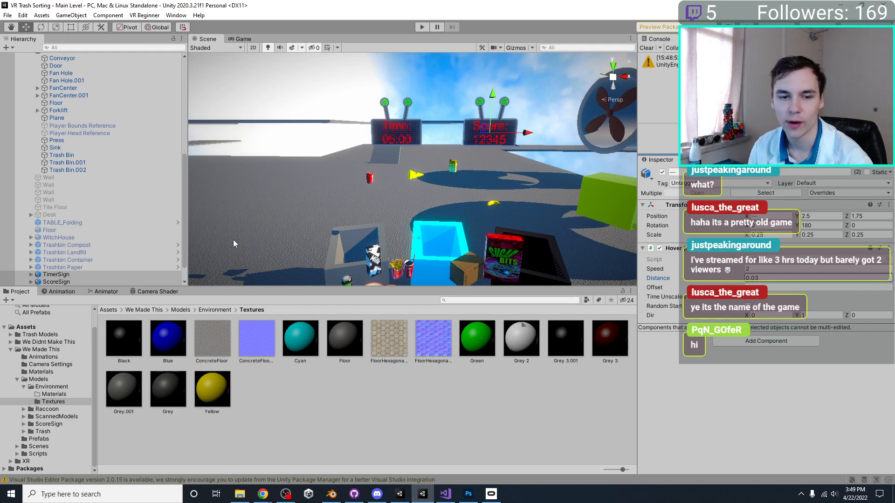
Examine the trash items, open bins and surrounding concrete floor up close in the scene view.
{"action": "middle_click_drag", "start_coordinate": [349, 212], "coordinate": [337, 196]}
{"action": "right_click_drag", "start_coordinate": [337, 196], "coordinate": [386, 194]}
{"action": "scroll", "coordinate": [386, 194], "scroll_direction": "down", "scroll_amount": 5}
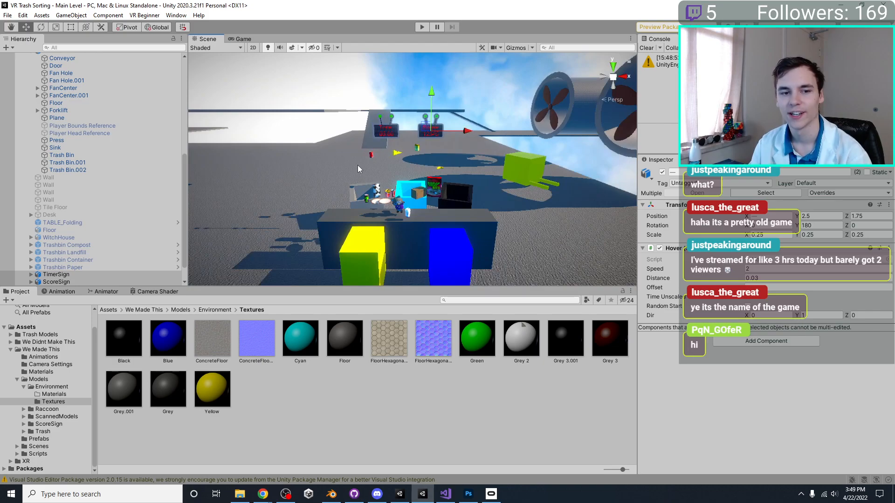
{"action": "scroll", "coordinate": [394, 175], "scroll_direction": "up", "scroll_amount": 5}
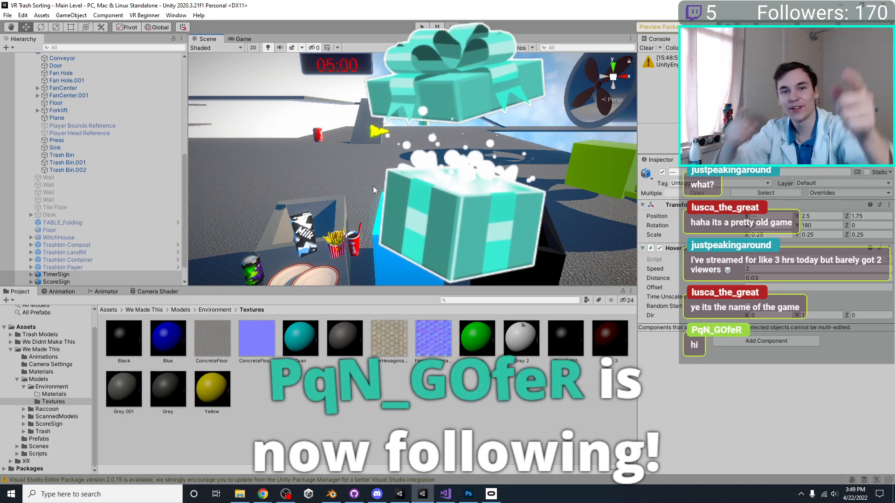
{"action": "right_click_drag", "start_coordinate": [395, 175], "coordinate": [438, 182]}
{"action": "right_click_drag", "start_coordinate": [437, 132], "coordinate": [379, 126]}
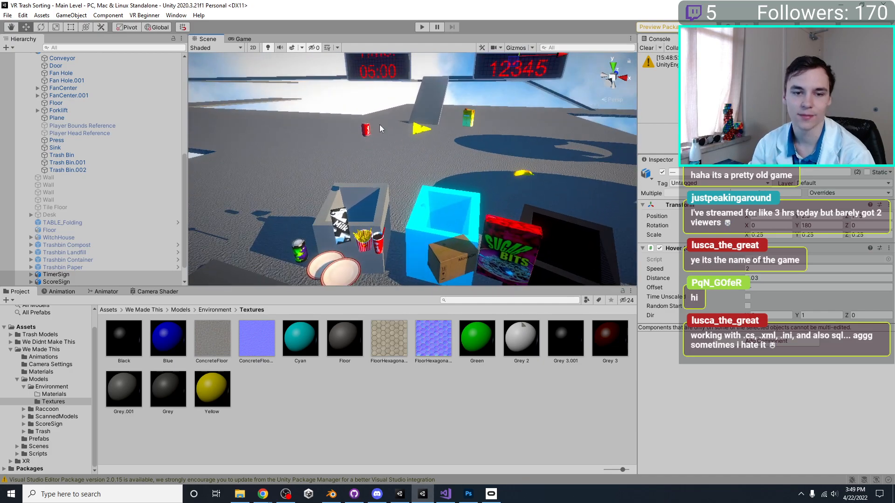
{"action": "middle_click_drag", "start_coordinate": [378, 126], "coordinate": [393, 63]}
{"action": "scroll", "coordinate": [465, 196], "scroll_direction": "up", "scroll_amount": 5}
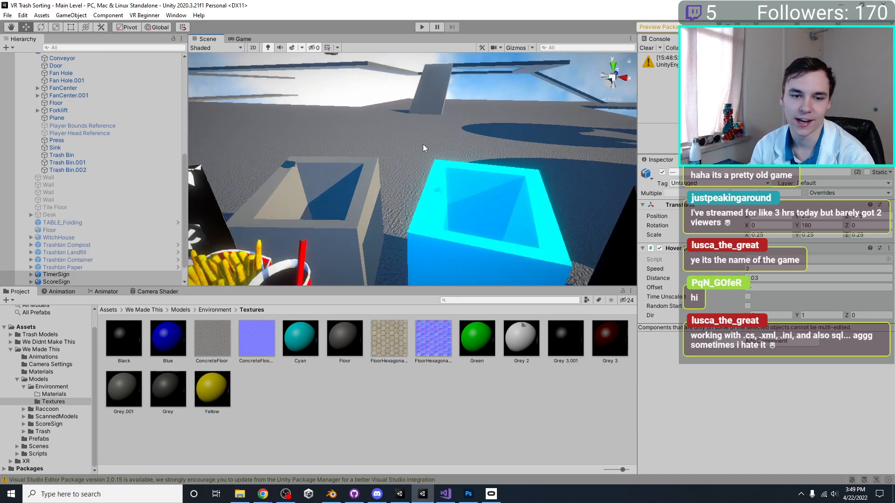
{"action": "right_click_drag", "start_coordinate": [440, 144], "coordinate": [275, 150]}
{"action": "scroll", "coordinate": [452, 135], "scroll_direction": "up", "scroll_amount": 3}
{"action": "scroll", "coordinate": [443, 121], "scroll_direction": "down", "scroll_amount": 6}
{"action": "scroll", "coordinate": [403, 160], "scroll_direction": "up", "scroll_amount": 4}
{"action": "scroll", "coordinate": [387, 172], "scroll_direction": "down", "scroll_amount": 4}
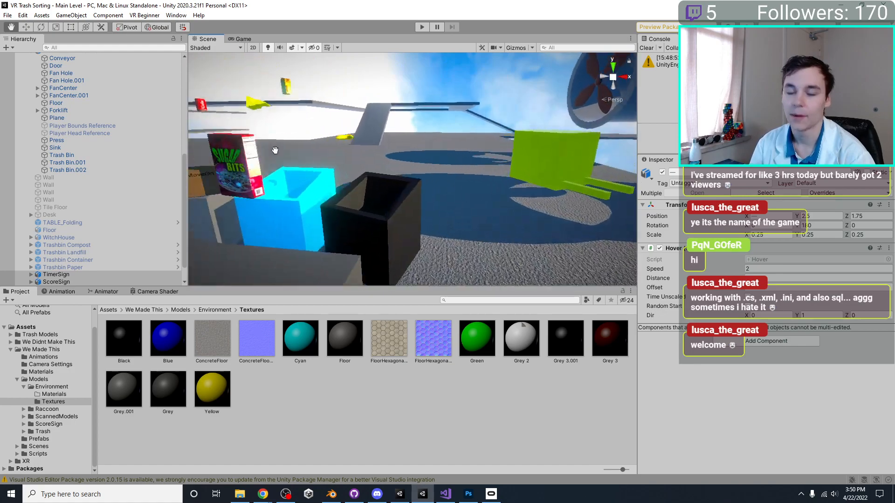
Examine the sorting table, colored bins and floating signs from above at near and far distances.
{"action": "middle_click_drag", "start_coordinate": [275, 150], "coordinate": [410, 186]}
{"action": "right_click_drag", "start_coordinate": [410, 186], "coordinate": [430, 183]}
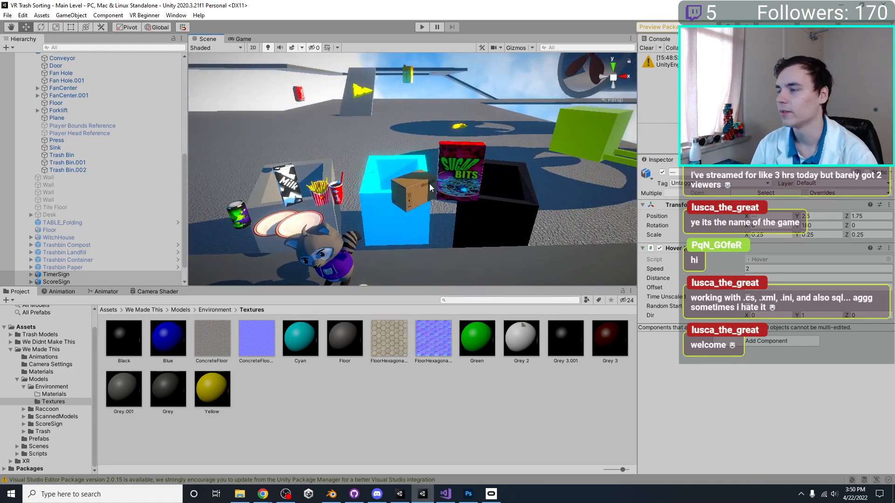
{"action": "middle_click_drag", "start_coordinate": [374, 186], "coordinate": [394, 229]}
{"action": "right_click_drag", "start_coordinate": [377, 150], "coordinate": [327, 175]}
{"action": "scroll", "coordinate": [327, 176], "scroll_direction": "down", "scroll_amount": 6}
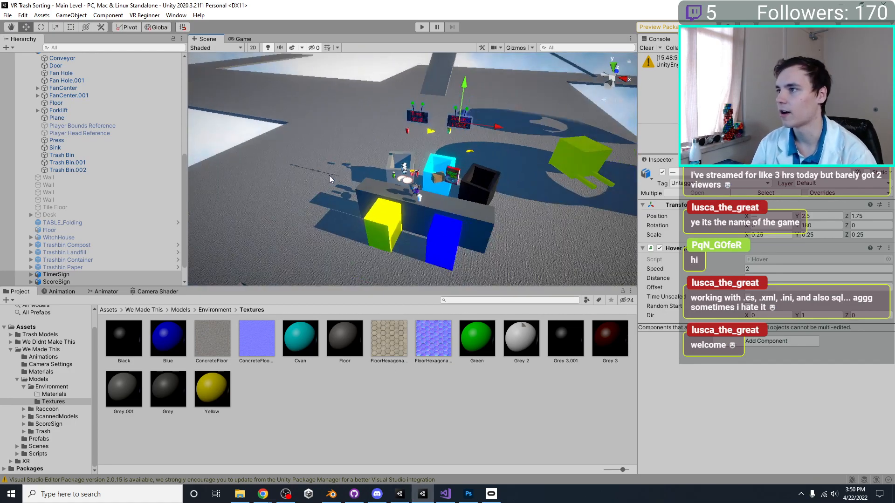
{"action": "scroll", "coordinate": [413, 149], "scroll_direction": "up", "scroll_amount": 5}
{"action": "mouse_move", "coordinate": [413, 148]}
{"action": "right_mouse_down"}
{"action": "mouse_move", "coordinate": [432, 107]}
{"action": "mouse_move", "coordinate": [417, 170]}
{"action": "mouse_move", "coordinate": [427, 149]}
{"action": "right_mouse_up"}
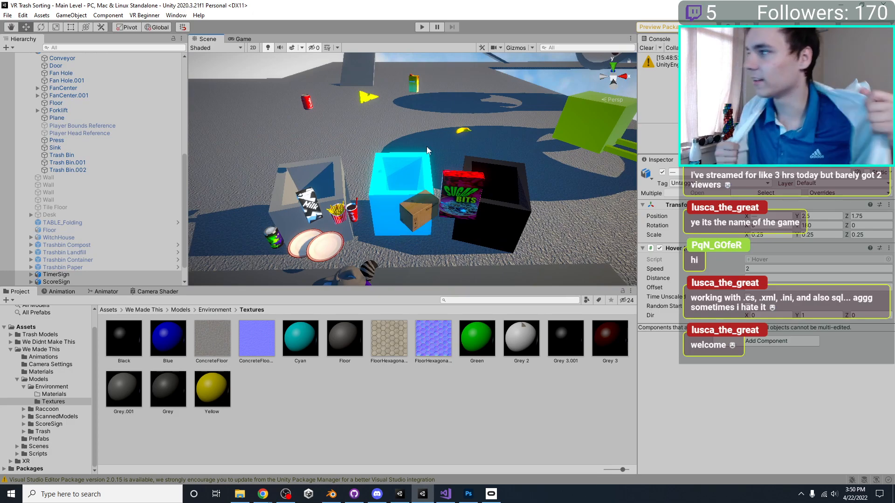
{"action": "scroll", "coordinate": [426, 146], "scroll_direction": "up", "scroll_amount": 3}
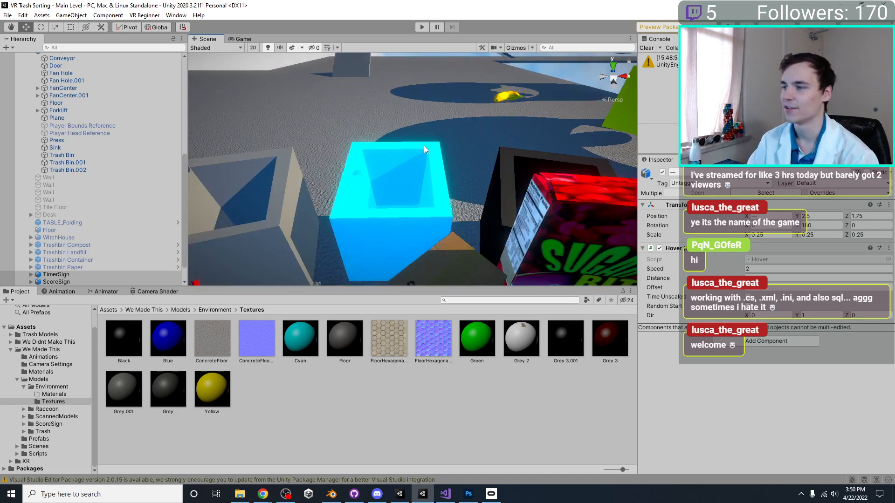
{"action": "scroll", "coordinate": [423, 145], "scroll_direction": "down", "scroll_amount": 5}
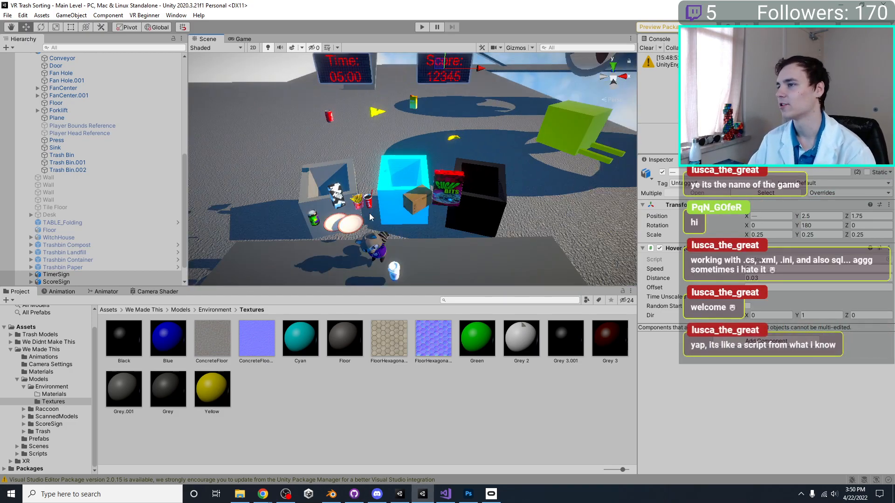
{"action": "scroll", "coordinate": [371, 217], "scroll_direction": "down", "scroll_amount": 3}
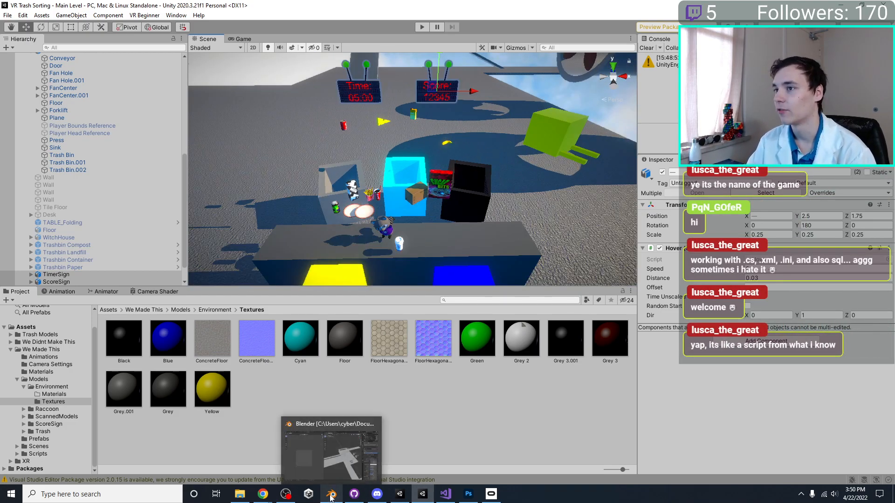
{"action": "scroll", "coordinate": [437, 135], "scroll_direction": "down", "scroll_amount": 5}
{"action": "scroll", "coordinate": [426, 188], "scroll_direction": "up", "scroll_amount": 3}
{"action": "middle_click_drag", "start_coordinate": [424, 190], "coordinate": [430, 161]}
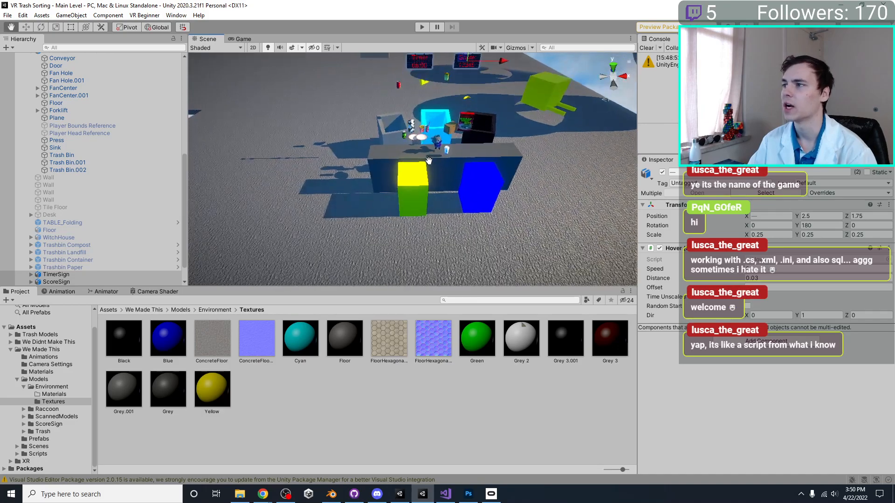
Examine the whole floor platform, the large fans and the forklift from high and low angles.
{"action": "right_click_drag", "start_coordinate": [430, 161], "coordinate": [414, 207]}
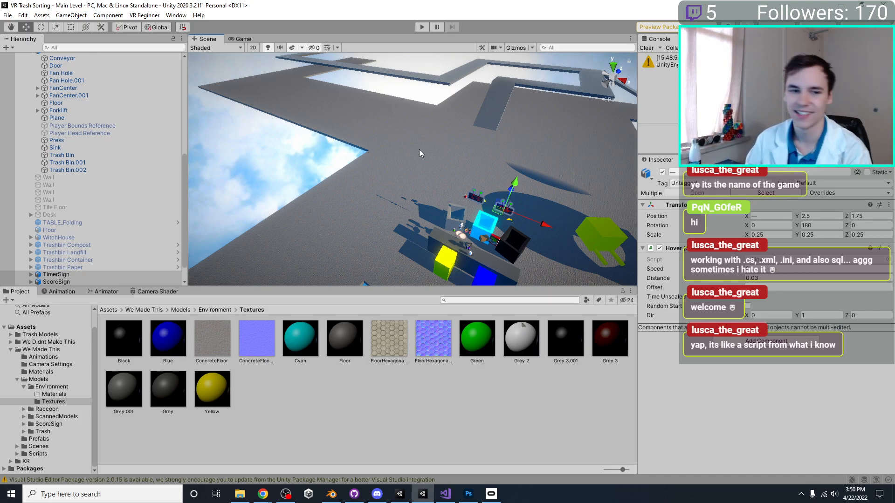
{"action": "right_click_drag", "start_coordinate": [409, 124], "coordinate": [493, 225]}
{"action": "middle_click_drag", "start_coordinate": [493, 225], "coordinate": [301, 283]}
{"action": "right_click_drag", "start_coordinate": [355, 132], "coordinate": [525, 155]}
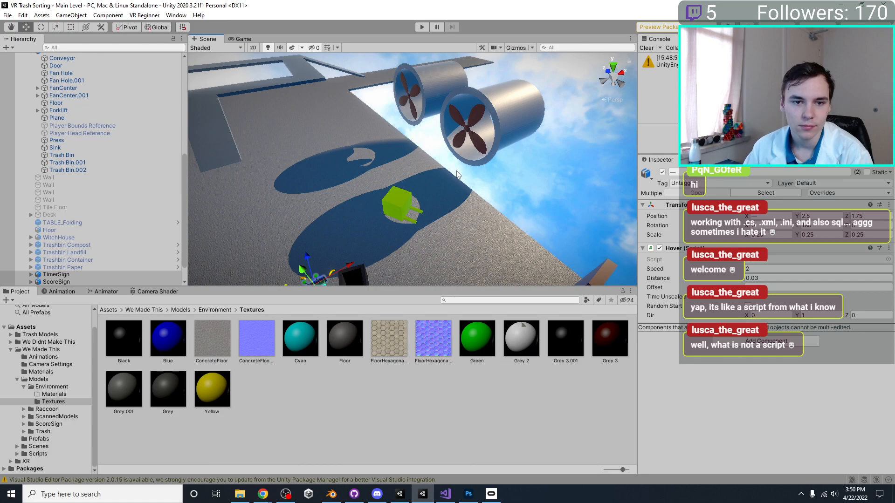
{"action": "right_click_drag", "start_coordinate": [425, 169], "coordinate": [451, 80]}
{"action": "right_click_drag", "start_coordinate": [392, 114], "coordinate": [424, 78]}
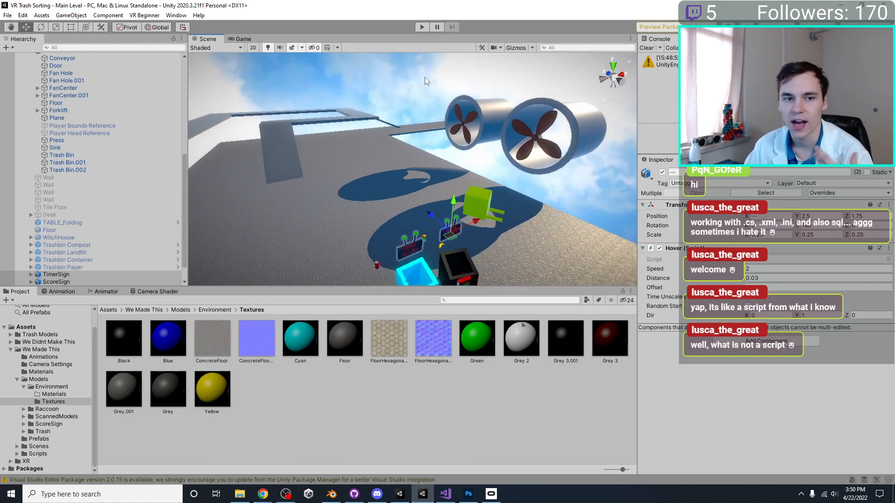
{"action": "middle_click_drag", "start_coordinate": [446, 137], "coordinate": [473, 85]}
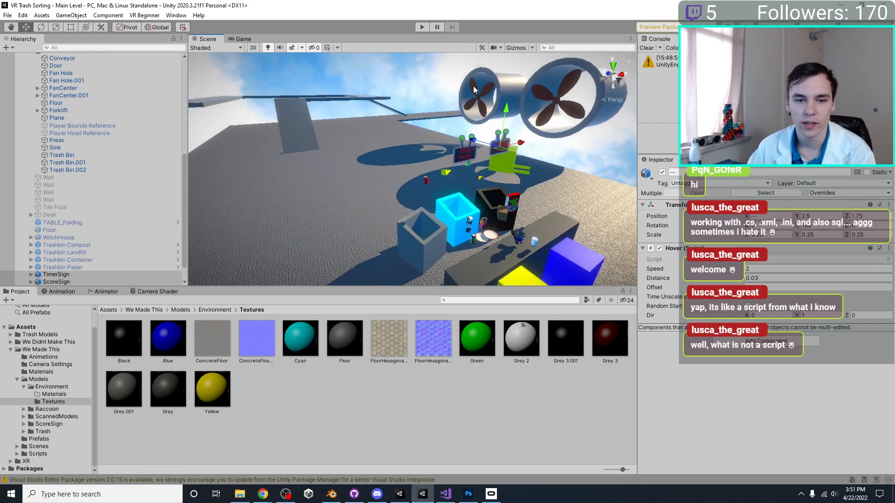
{"action": "right_click_drag", "start_coordinate": [474, 86], "coordinate": [423, 191]}
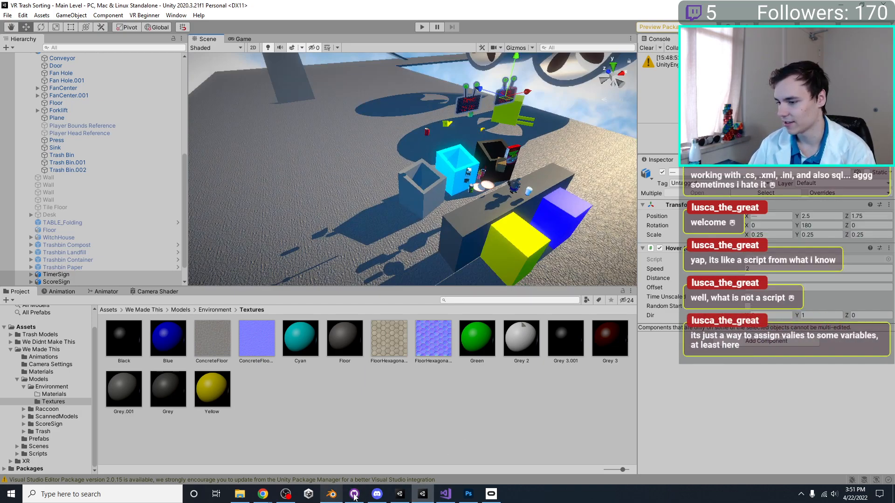
Switch to the Handyman With A Unicycle project in Unity, run the ProceduralAnimationTesting scene to watch its swinging arms, and stop it.
{"action": "left_click", "coordinate": [400, 495]}
{"action": "scroll", "coordinate": [404, 160], "scroll_direction": "up", "scroll_amount": 3}
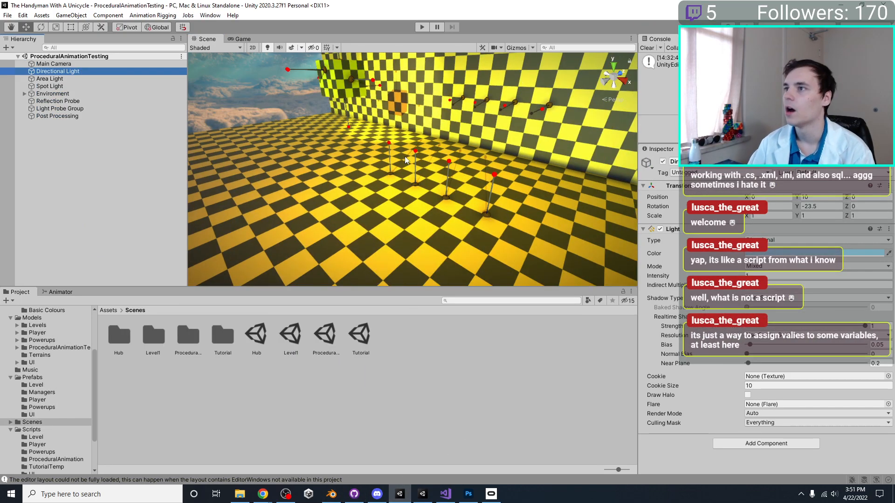
{"action": "scroll", "coordinate": [399, 163], "scroll_direction": "down", "scroll_amount": 2}
{"action": "right_click_drag", "start_coordinate": [399, 163], "coordinate": [378, 245]}
{"action": "left_click", "coordinate": [422, 28]}
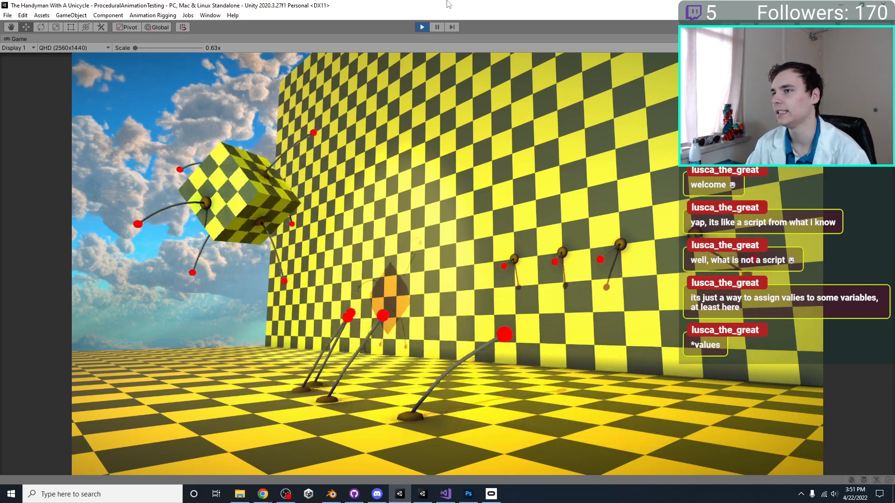
{"action": "left_click", "coordinate": [428, 29]}
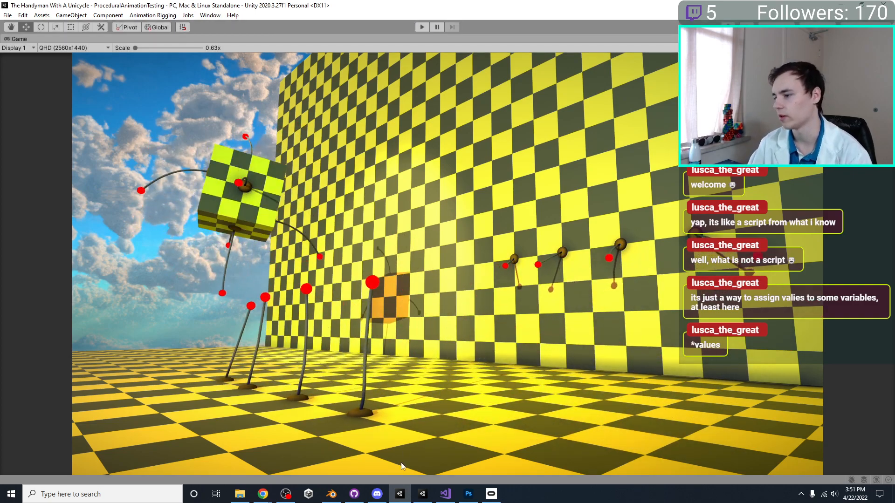
Examine the main level environment model in Blender from several angles, and look over the checkered animation test scene in Unity.
{"action": "left_click", "coordinate": [337, 494]}
{"action": "middle_click_drag", "start_coordinate": [407, 445], "coordinate": [544, 270]}
{"action": "middle_click_drag", "start_coordinate": [633, 227], "coordinate": [665, 238]}
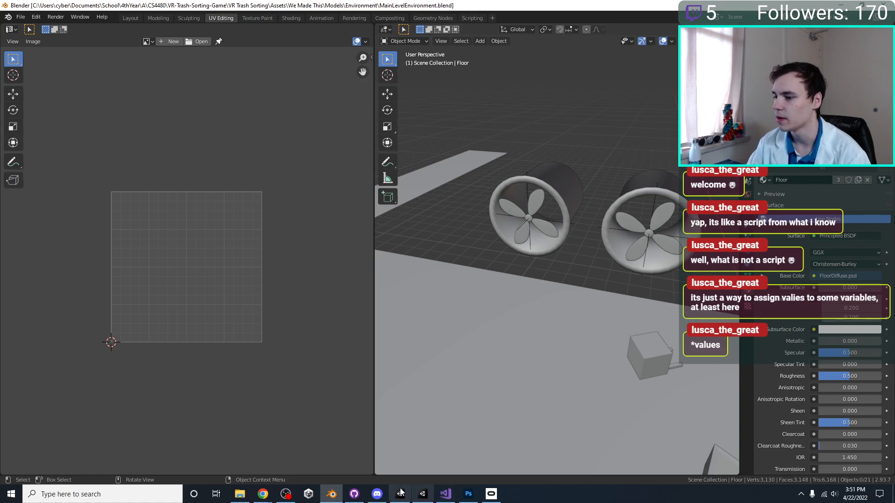
{"action": "middle_click_drag", "start_coordinate": [571, 307], "coordinate": [559, 287]}
{"action": "mouse_move", "coordinate": [263, 494]}
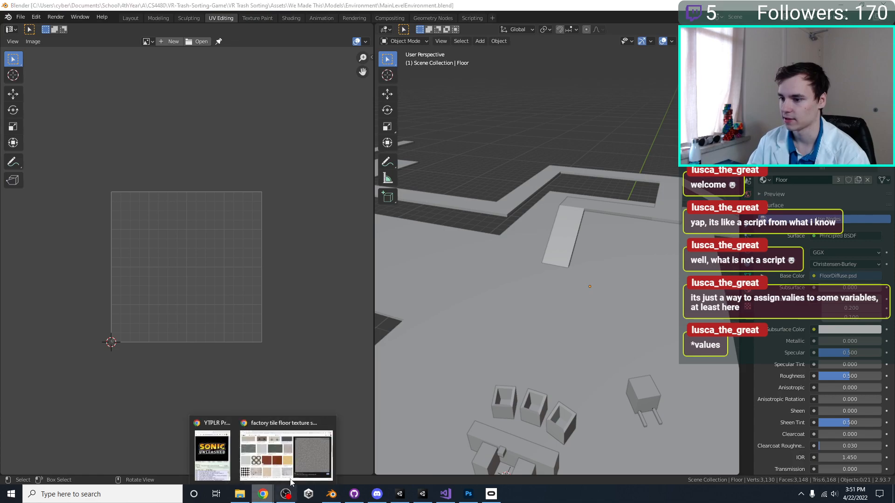
{"action": "left_click", "coordinate": [326, 423]}
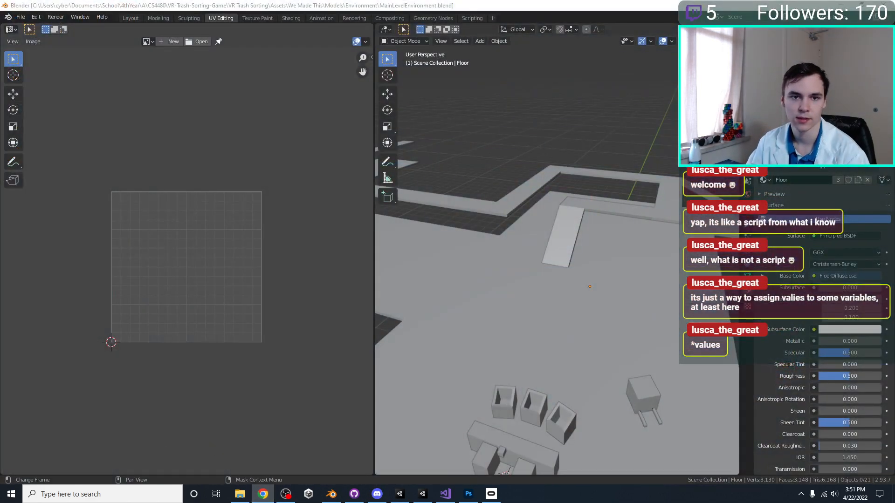
{"action": "middle_click_drag", "start_coordinate": [551, 405], "coordinate": [496, 414]}
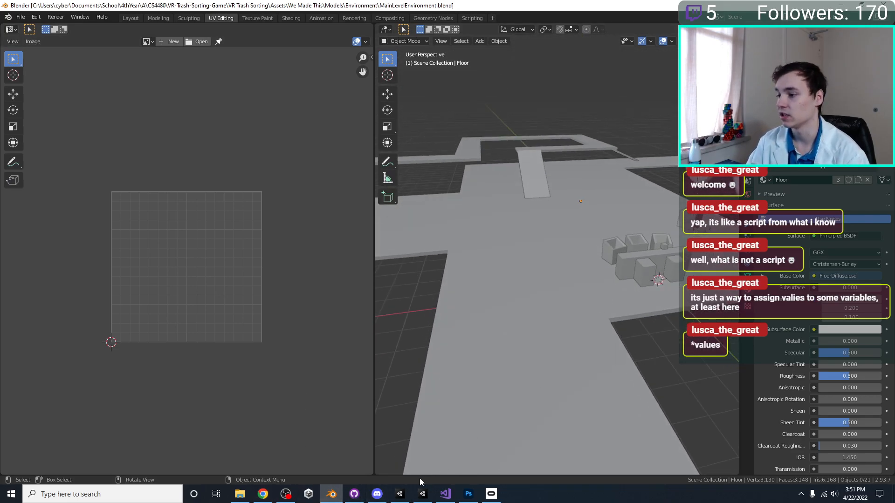
{"action": "left_click", "coordinate": [399, 493]}
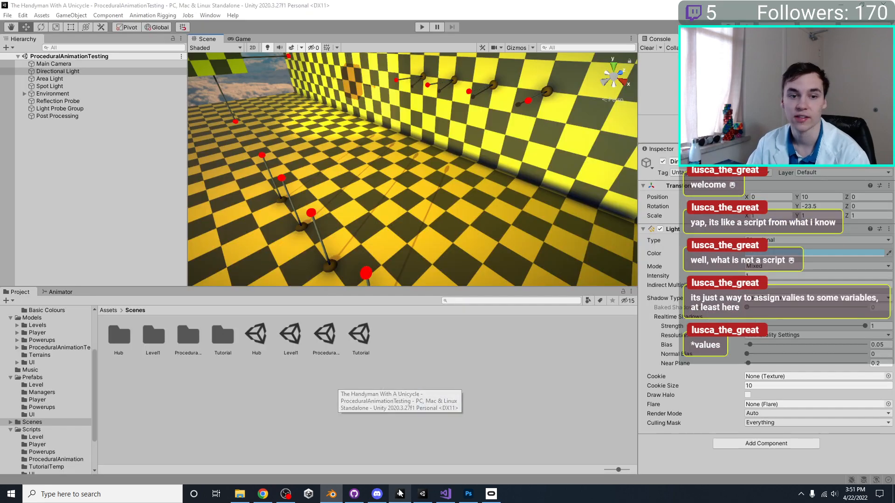
{"action": "right_click_drag", "start_coordinate": [388, 254], "coordinate": [424, 275]}
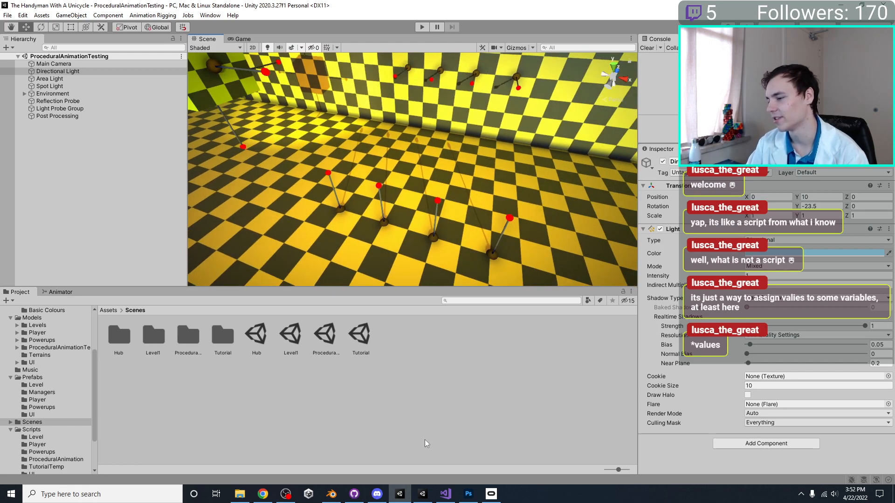
Return to the VR Trash Sorting project in Unity and examine the floor platform, raised walkways, fans and sorting area from different angles.
{"action": "left_click", "coordinate": [423, 495]}
{"action": "right_click_drag", "start_coordinate": [438, 201], "coordinate": [485, 238]}
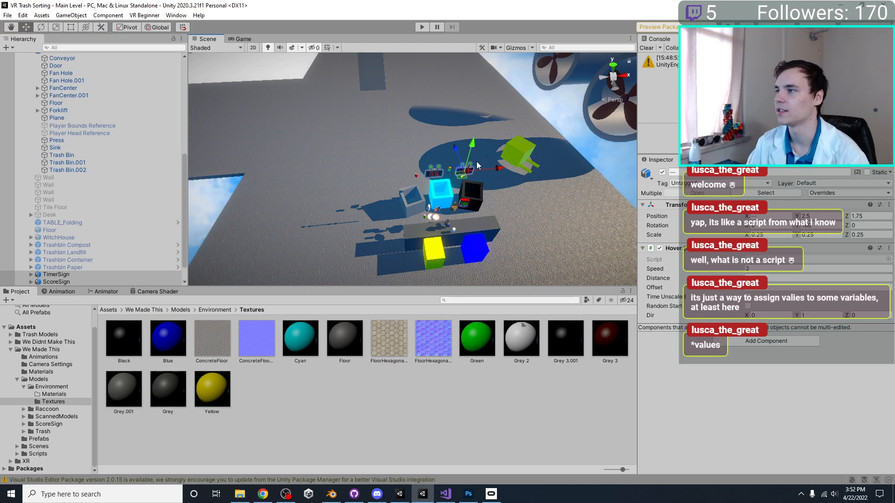
{"action": "right_click_drag", "start_coordinate": [478, 166], "coordinate": [398, 167]}
{"action": "right_click_drag", "start_coordinate": [348, 145], "coordinate": [337, 79]}
{"action": "left_click", "coordinate": [255, 165]}
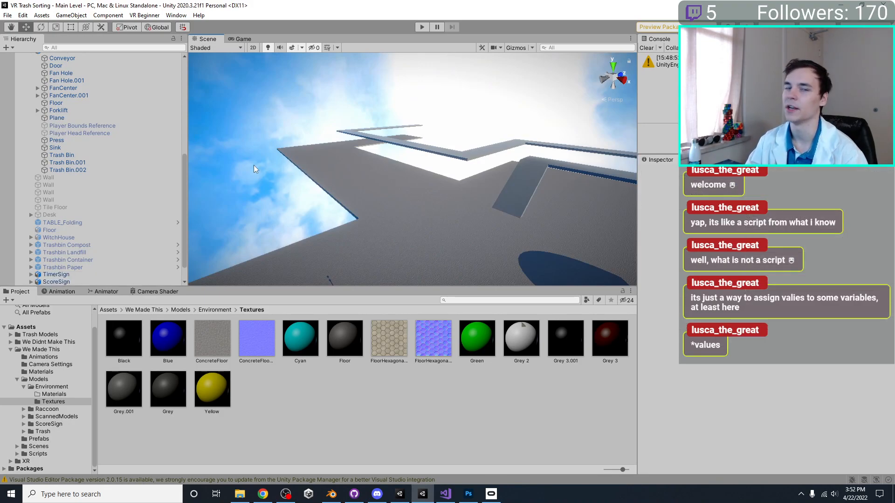
{"action": "right_click_drag", "start_coordinate": [360, 110], "coordinate": [517, 187]}
{"action": "scroll", "coordinate": [517, 186], "scroll_direction": "down", "scroll_amount": 4}
{"action": "scroll", "coordinate": [505, 189], "scroll_direction": "up", "scroll_amount": 3}
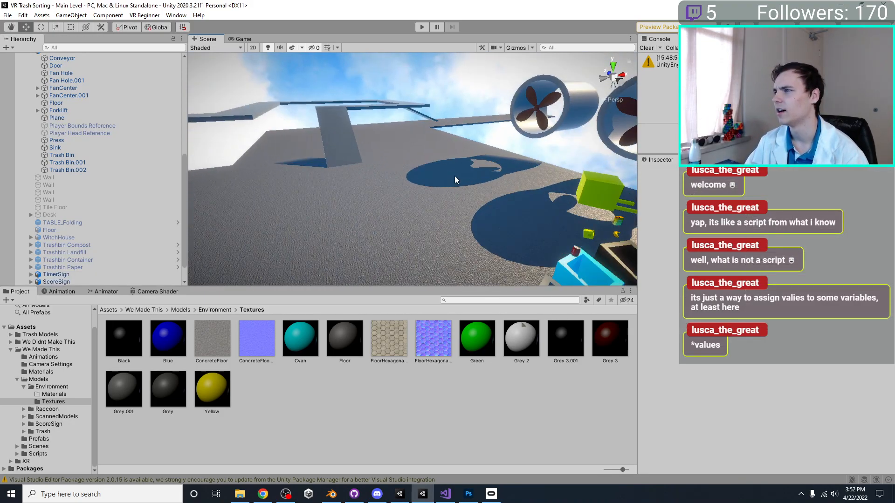
{"action": "right_click_drag", "start_coordinate": [454, 176], "coordinate": [403, 227]}
{"action": "scroll", "coordinate": [499, 236], "scroll_direction": "down", "scroll_amount": 4}
{"action": "scroll", "coordinate": [512, 126], "scroll_direction": "up", "scroll_amount": 4}
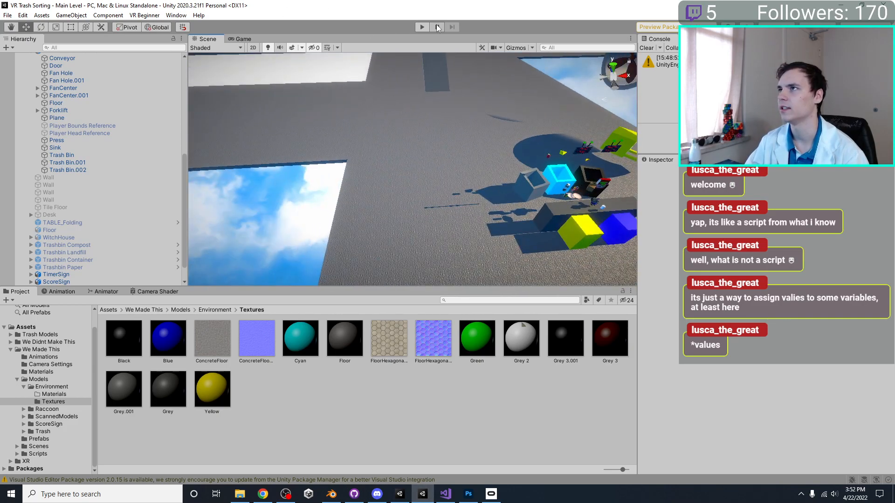
Play-test the Main Level in the VR headset and stop the run.
{"action": "left_click", "coordinate": [422, 27]}
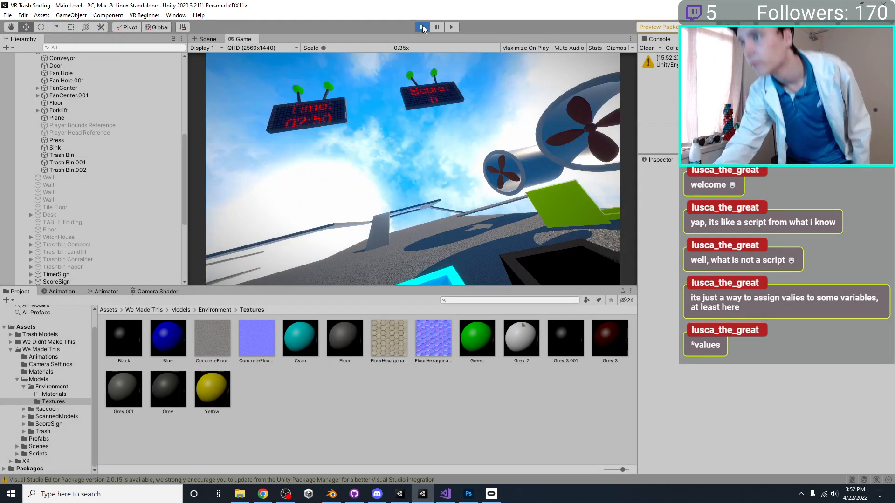
{"action": "left_click", "coordinate": [422, 27]}
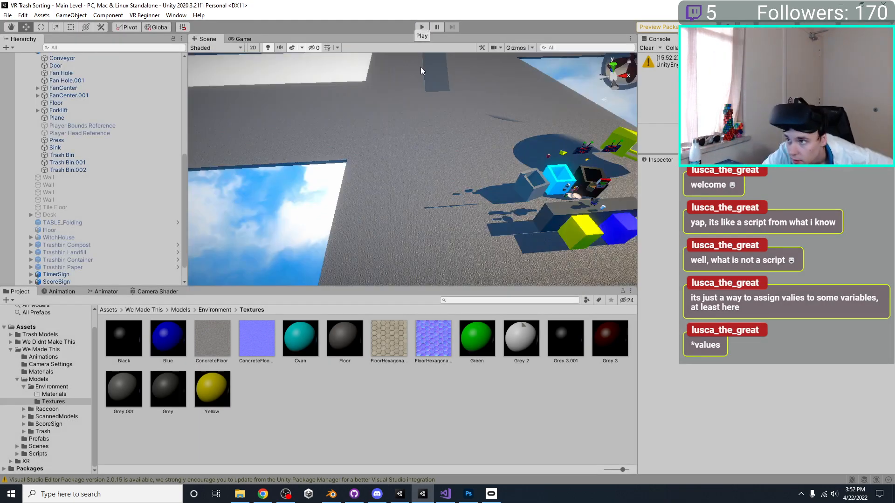
Examine the concrete floor close up and from afar, along with the fans, walkways and the scene's object list.
{"action": "right_click_drag", "start_coordinate": [396, 125], "coordinate": [424, 147]}
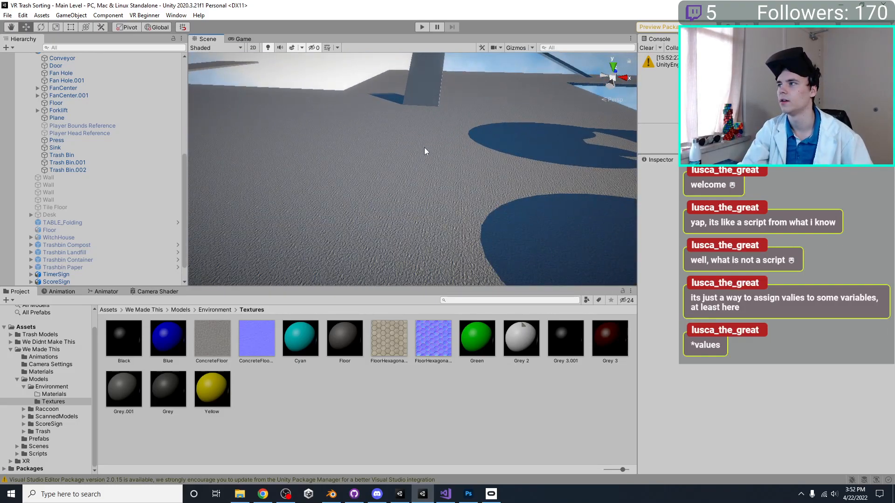
{"action": "scroll", "coordinate": [424, 147], "scroll_direction": "down", "scroll_amount": 5}
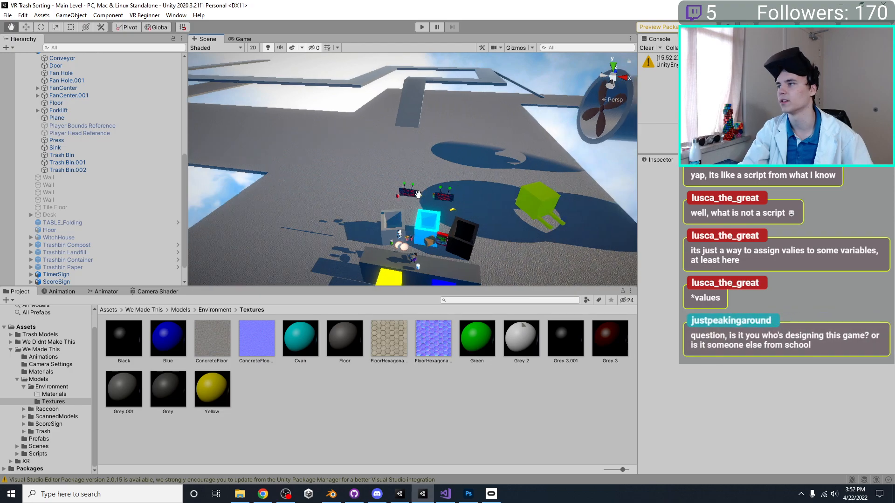
{"action": "scroll", "coordinate": [74, 123], "scroll_direction": "up", "scroll_amount": 9}
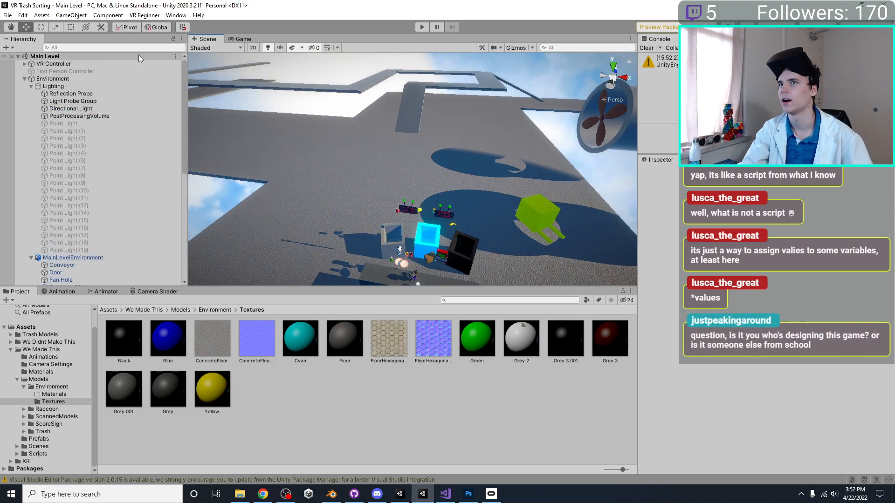
{"action": "scroll", "coordinate": [73, 163], "scroll_direction": "down", "scroll_amount": 10}
{"action": "right_click_drag", "start_coordinate": [485, 173], "coordinate": [592, 172]}
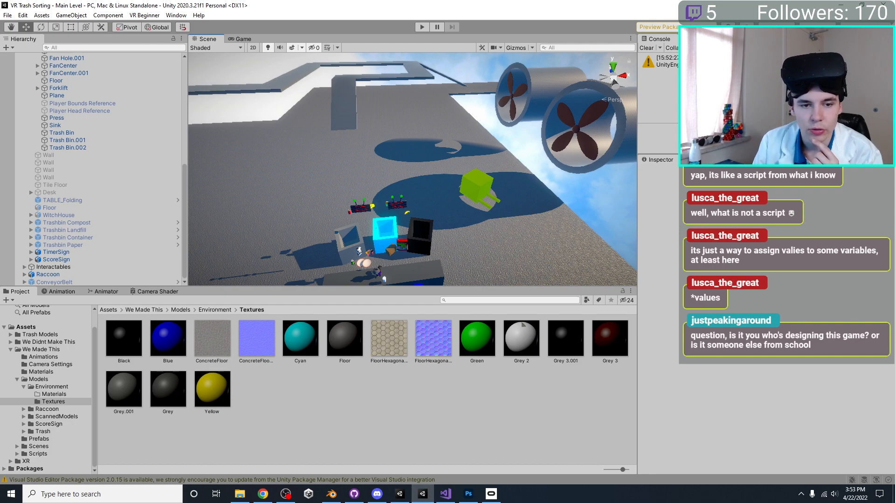
{"action": "right_click_drag", "start_coordinate": [262, 231], "coordinate": [387, 140]}
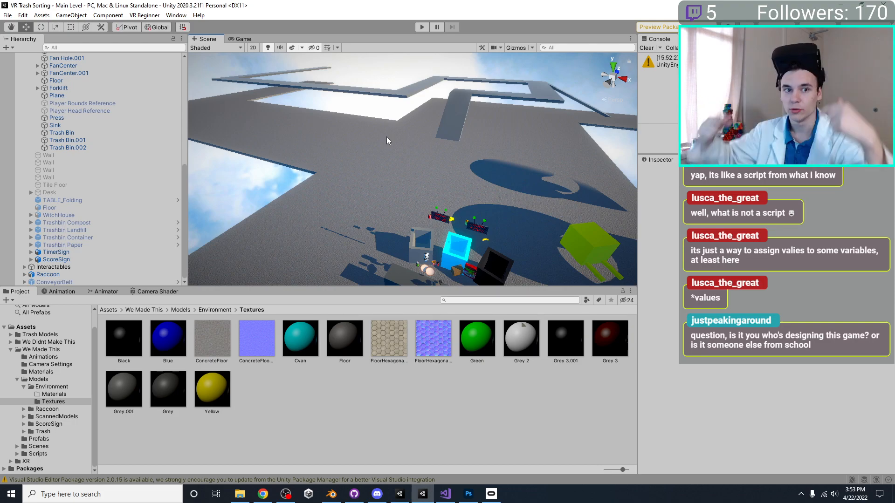
{"action": "right_click_drag", "start_coordinate": [328, 164], "coordinate": [370, 116]}
{"action": "scroll", "coordinate": [54, 116], "scroll_direction": "up", "scroll_amount": 10}
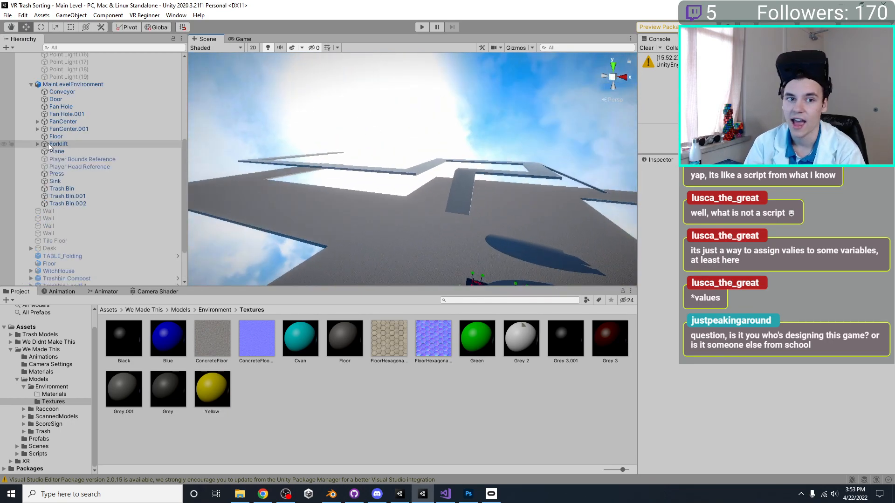
Collapse the Lighting and MainLevelEnvironment groups in the scene's object list.
{"action": "left_click", "coordinate": [31, 86]}
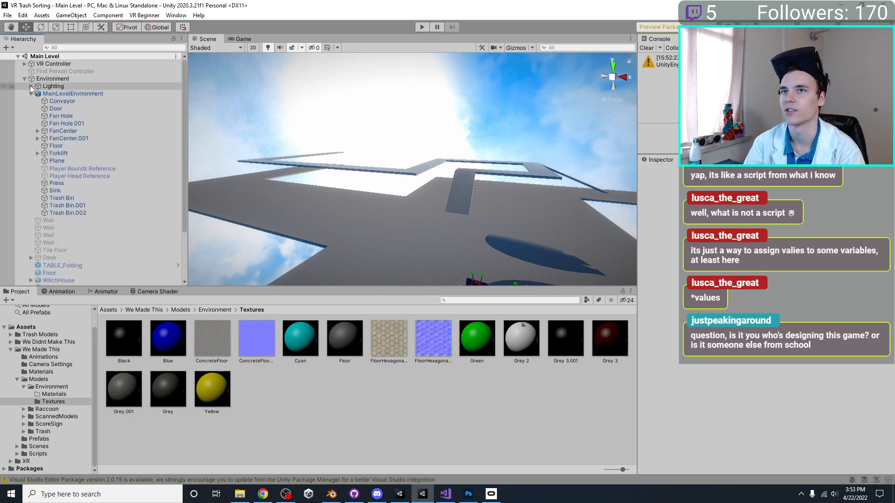
{"action": "left_click", "coordinate": [29, 94]}
{"action": "right_click_drag", "start_coordinate": [346, 147], "coordinate": [444, 189]}
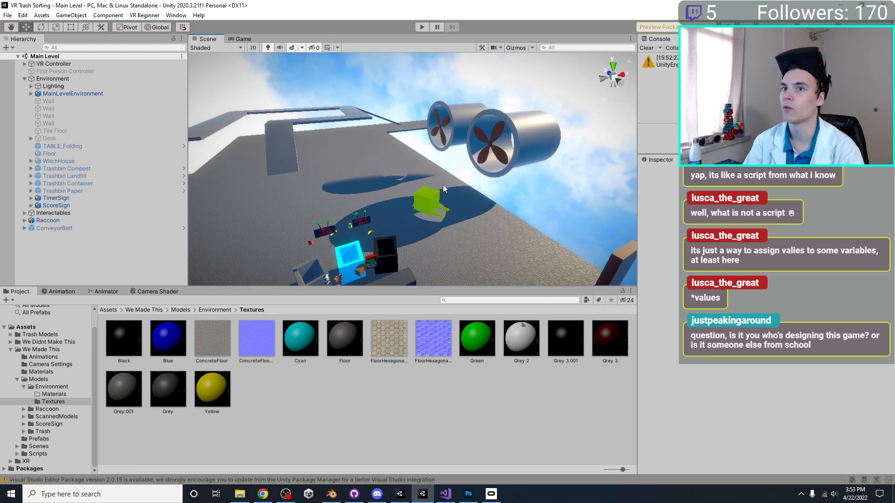
Select the Directional Light in the Lighting group, try it without shadows, and set its shadow type to Soft Shadows.
{"action": "left_click", "coordinate": [31, 86]}
{"action": "left_click", "coordinate": [68, 102]}
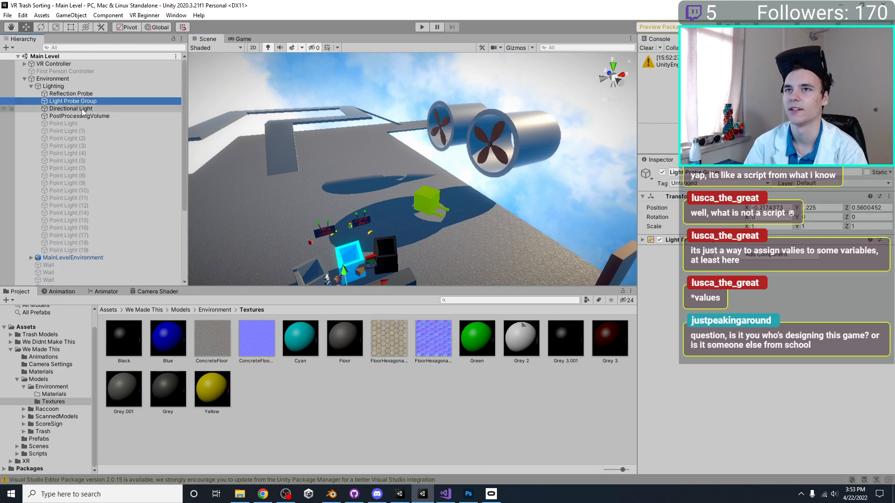
{"action": "left_click", "coordinate": [83, 108]}
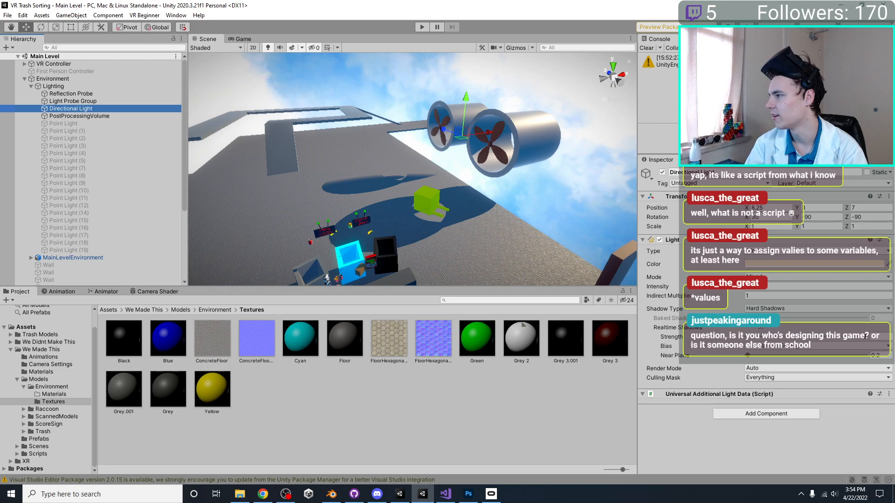
{"action": "left_click", "coordinate": [752, 309]}
{"action": "left_click", "coordinate": [758, 318]}
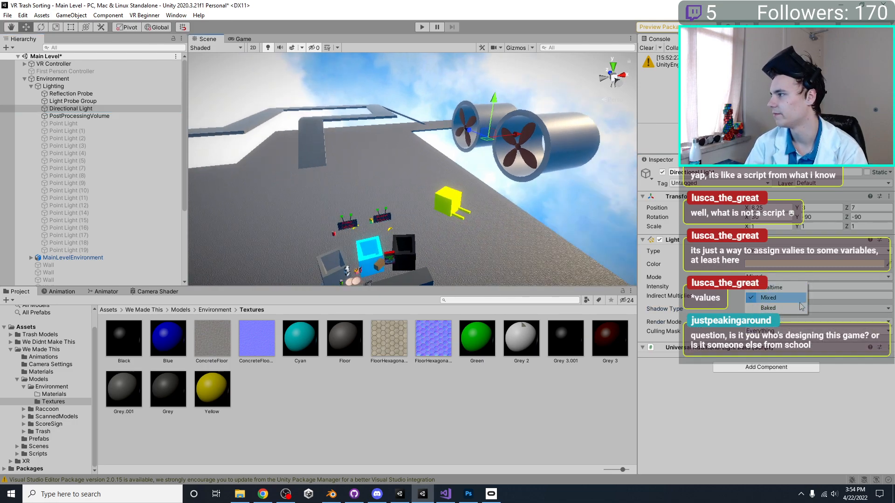
{"action": "left_click", "coordinate": [790, 310]}
{"action": "left_click", "coordinate": [774, 340]}
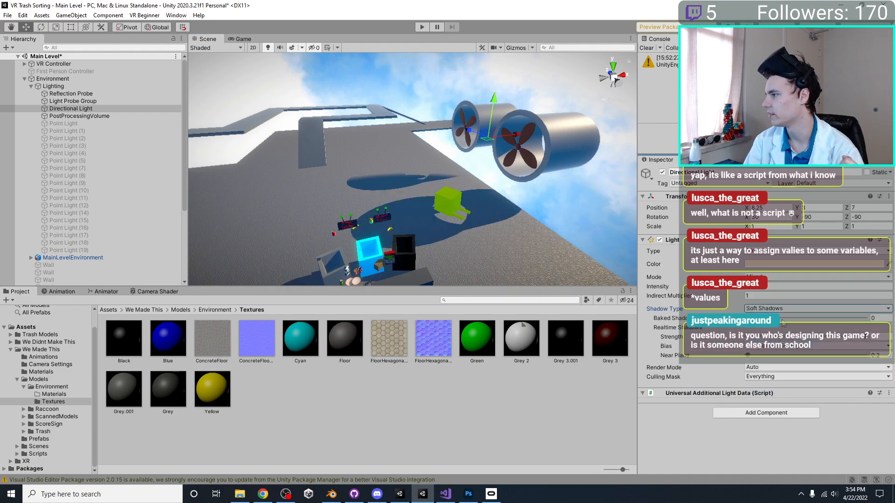
Compare hard and soft shadows on the Directional Light, ending on Soft Shadows.
{"action": "left_click", "coordinate": [788, 309]}
{"action": "left_click", "coordinate": [783, 330]}
{"action": "left_click", "coordinate": [783, 309]}
{"action": "left_click", "coordinate": [789, 340]}
Try the Directional Light's baked shadow angle and its custom bias option, leaving the angle at 0 and the bias on pipeline settings.
{"action": "left_click_drag", "start_coordinate": [748, 318], "coordinate": [622, 322]}
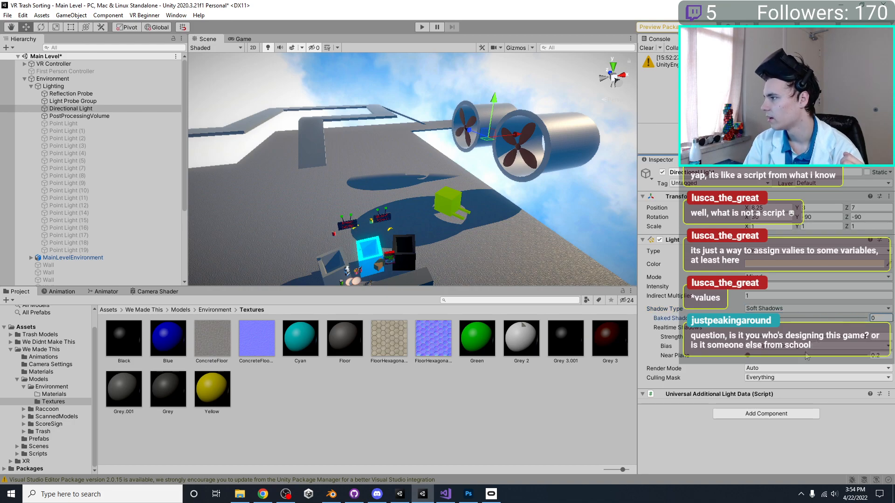
{"action": "left_click", "coordinate": [800, 346]}
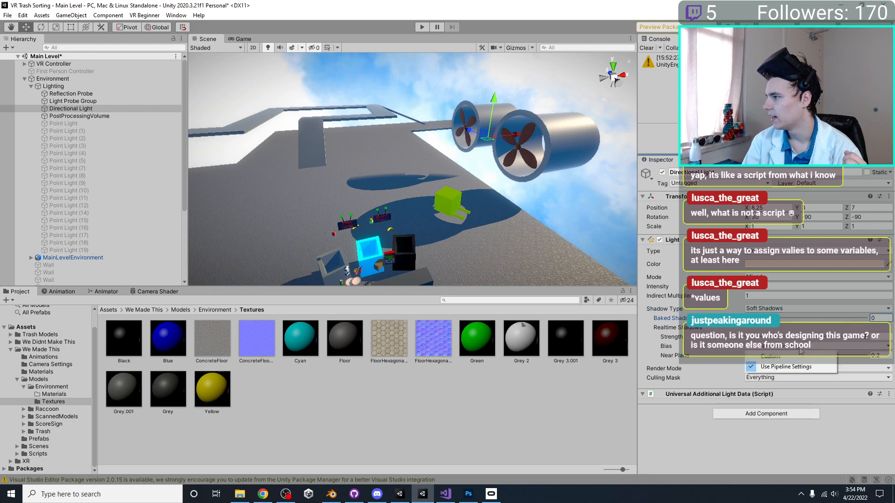
{"action": "left_click", "coordinate": [774, 360]}
{"action": "left_click", "coordinate": [772, 349]}
{"action": "left_click", "coordinate": [775, 359]}
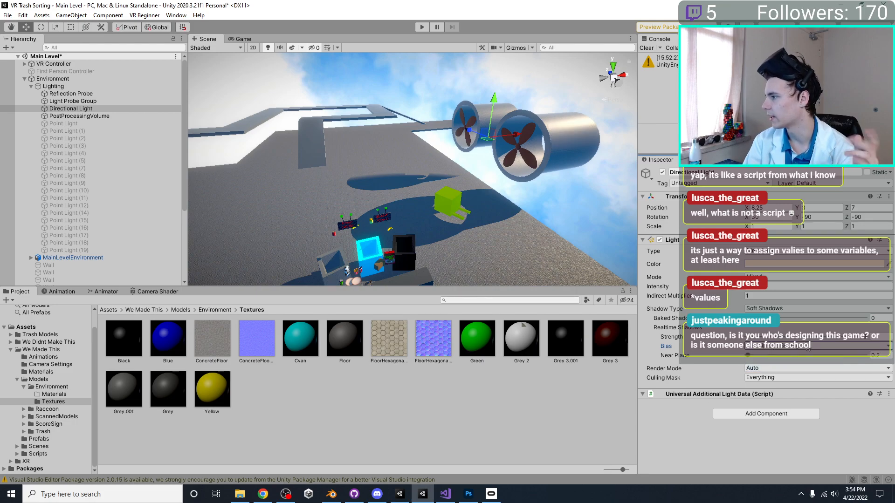
Try the Important render mode on the Directional Light and return it to Auto.
{"action": "left_click", "coordinate": [769, 368]}
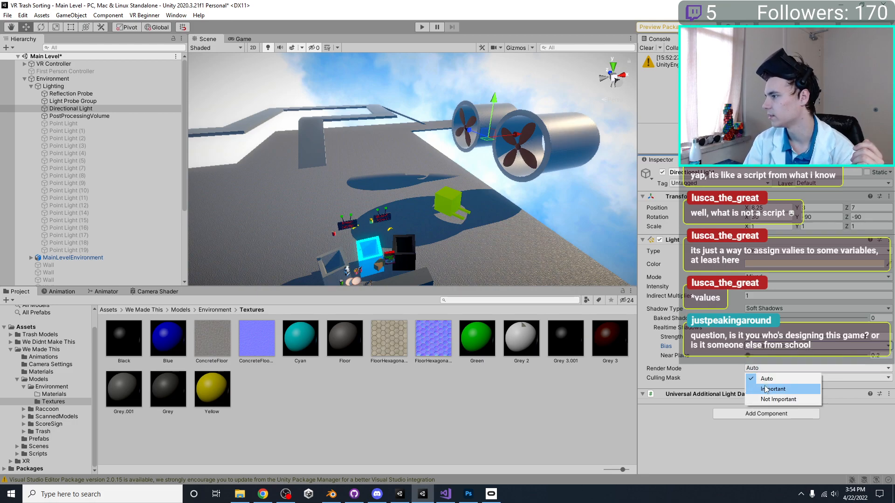
{"action": "left_click", "coordinate": [765, 388]}
{"action": "middle_click_drag", "start_coordinate": [379, 240], "coordinate": [489, 265]}
{"action": "left_click", "coordinate": [756, 371]}
{"action": "left_click", "coordinate": [776, 380]}
Check the Directional Light's culling mask options without changing them and save the scene.
{"action": "left_click", "coordinate": [775, 381]}
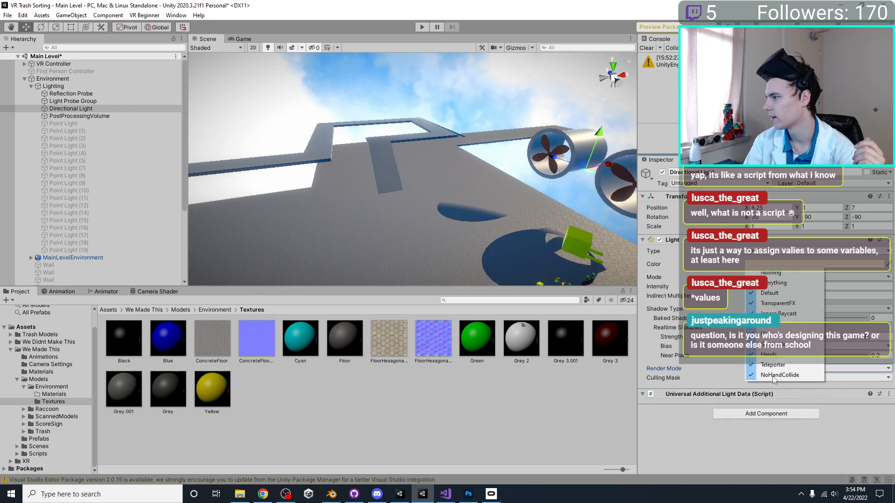
{"action": "left_click", "coordinate": [836, 441]}
{"action": "key", "text": "ctrl+s"}
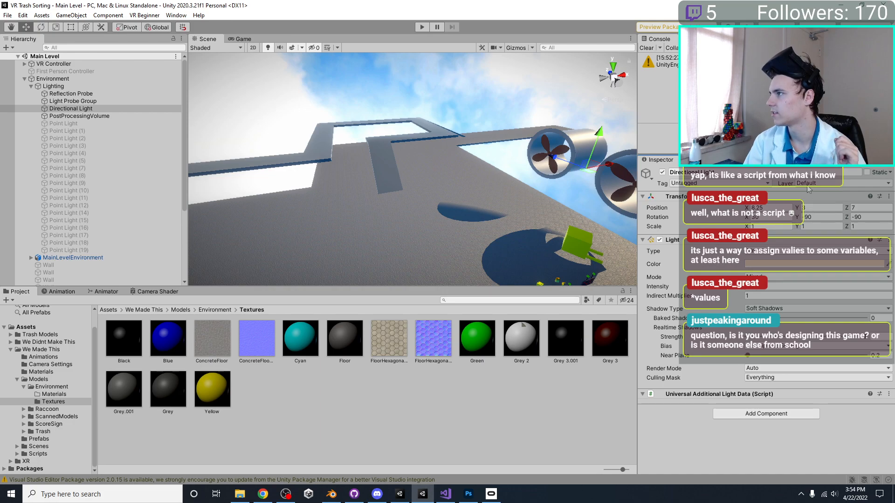
{"action": "left_click", "coordinate": [8, 15]}
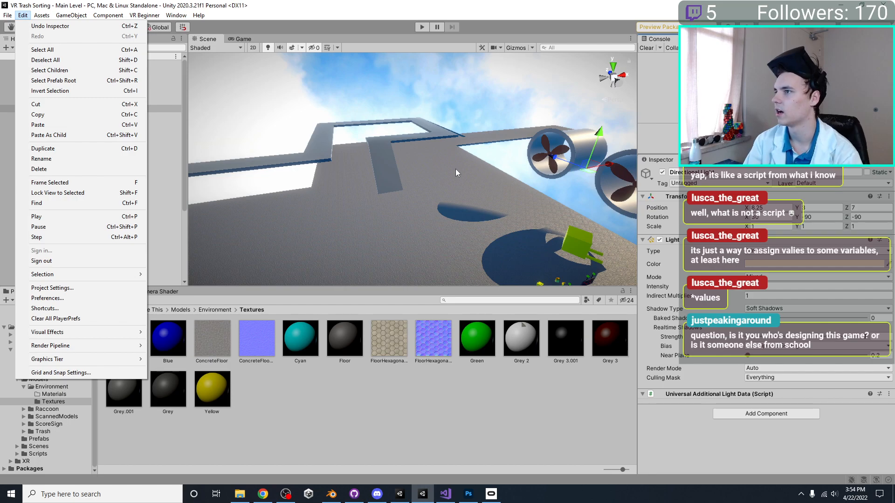
{"action": "key", "text": "Escape"}
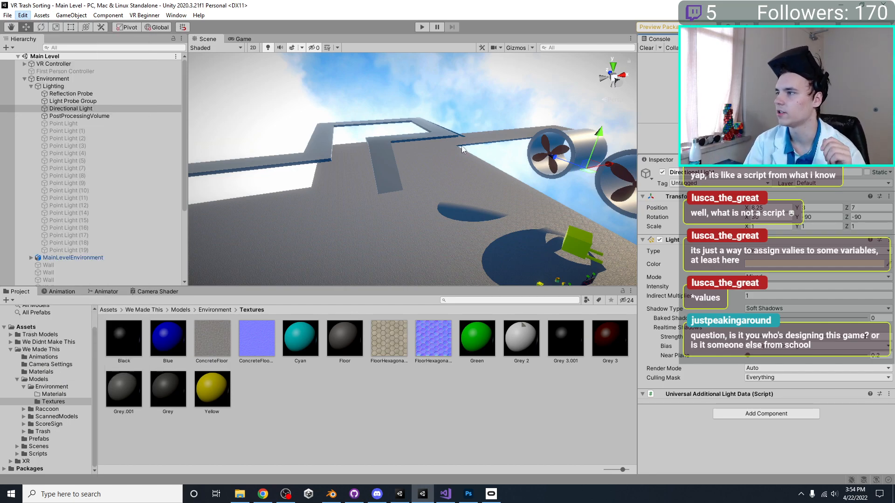
Review the Main Level's mixed lighting, lightmapping and light probe visualization settings.
{"action": "right_click_drag", "start_coordinate": [440, 165], "coordinate": [425, 180]}
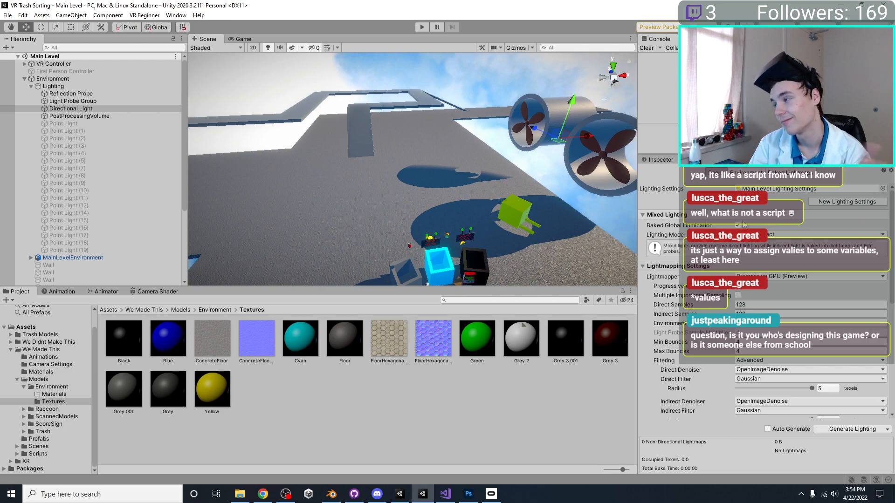
{"action": "scroll", "coordinate": [766, 275], "scroll_direction": "down", "scroll_amount": 3}
{"action": "scroll", "coordinate": [766, 275], "scroll_direction": "down", "scroll_amount": 6}
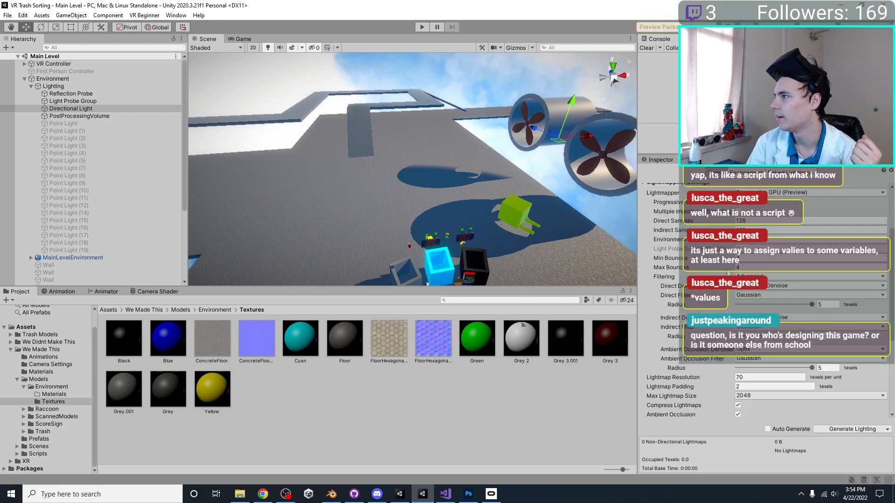
{"action": "scroll", "coordinate": [718, 272], "scroll_direction": "down", "scroll_amount": 6}
{"action": "scroll", "coordinate": [708, 271], "scroll_direction": "down", "scroll_amount": 10}
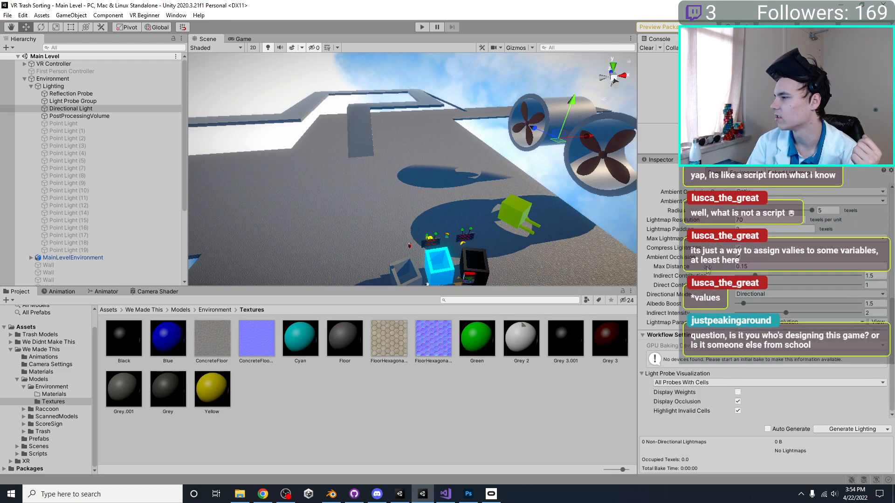
{"action": "scroll", "coordinate": [708, 269], "scroll_direction": "up", "scroll_amount": 6}
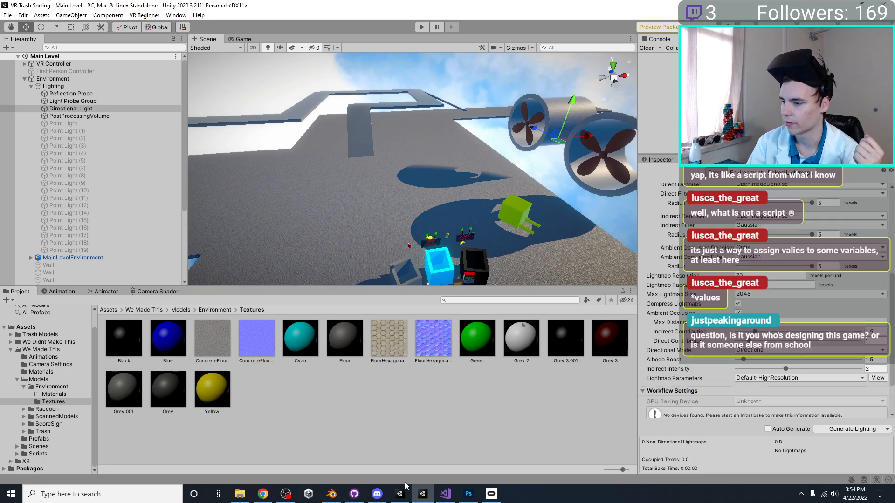
Place the VR Trash Sorting window beside The Handyman With A Unicycle project and open the latter's scene lighting settings for comparison.
{"action": "left_click_drag", "start_coordinate": [519, 4], "coordinate": [893, 116]}
{"action": "left_click", "coordinate": [174, 86]}
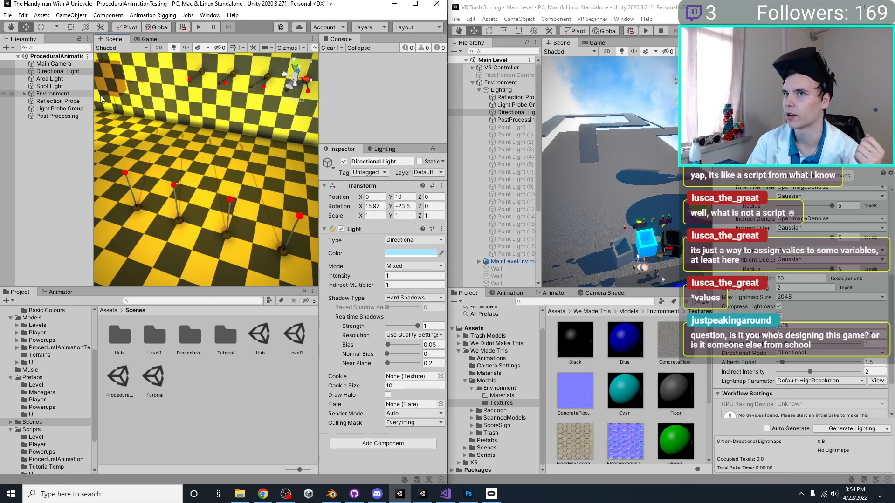
{"action": "left_click", "coordinate": [391, 150]}
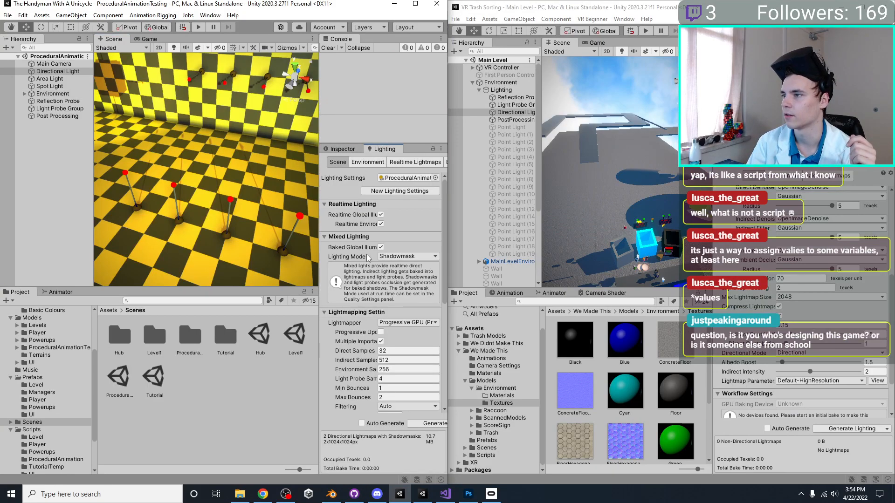
Set the Main Level's mixed lighting mode to Shadowmask and enable multiple importance sampling, matching the reference project.
{"action": "scroll", "coordinate": [803, 236], "scroll_direction": "up", "scroll_amount": 4}
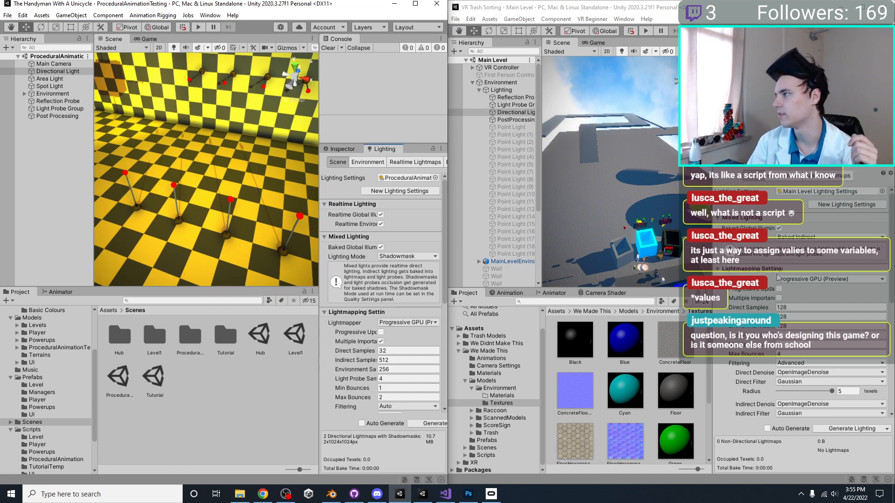
{"action": "left_click", "coordinate": [812, 239]}
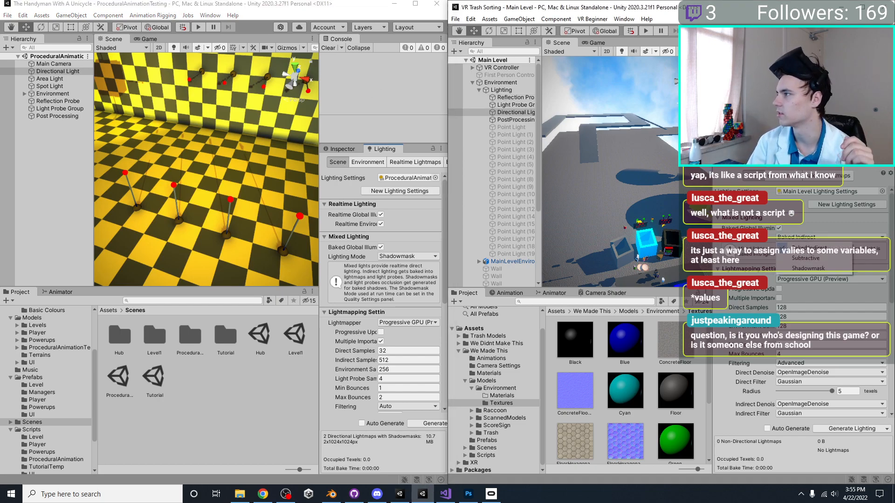
{"action": "left_click", "coordinate": [811, 269]}
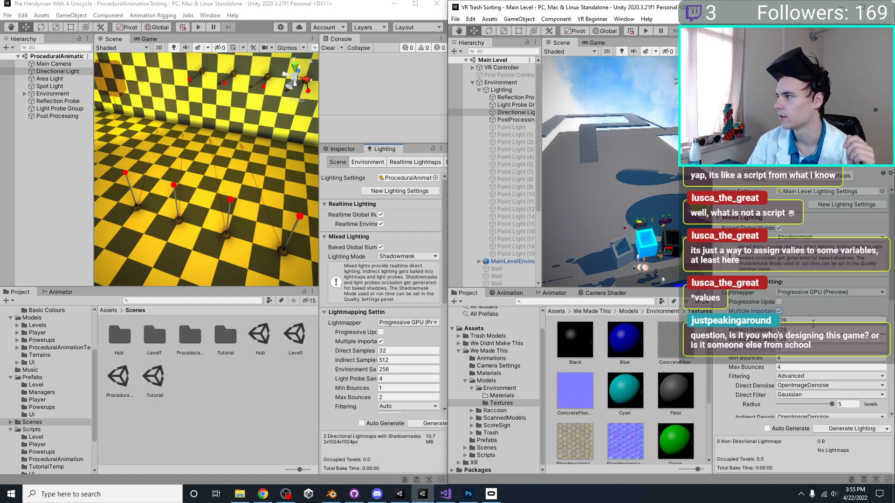
Set the Main Level's indirect samples to 512 and environment samples to 256, keeping the minimum bounces and Advanced filtering.
{"action": "scroll", "coordinate": [404, 360], "scroll_direction": "down", "scroll_amount": 3}
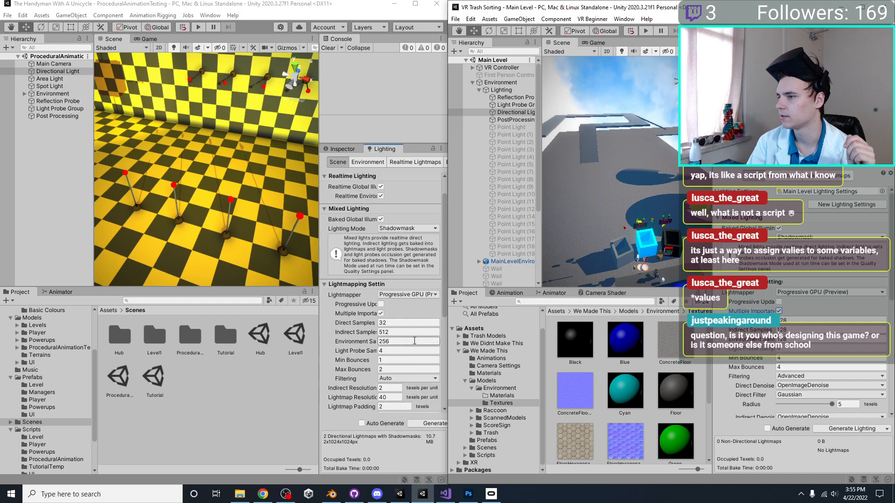
{"action": "scroll", "coordinate": [404, 347], "scroll_direction": "down", "scroll_amount": 3}
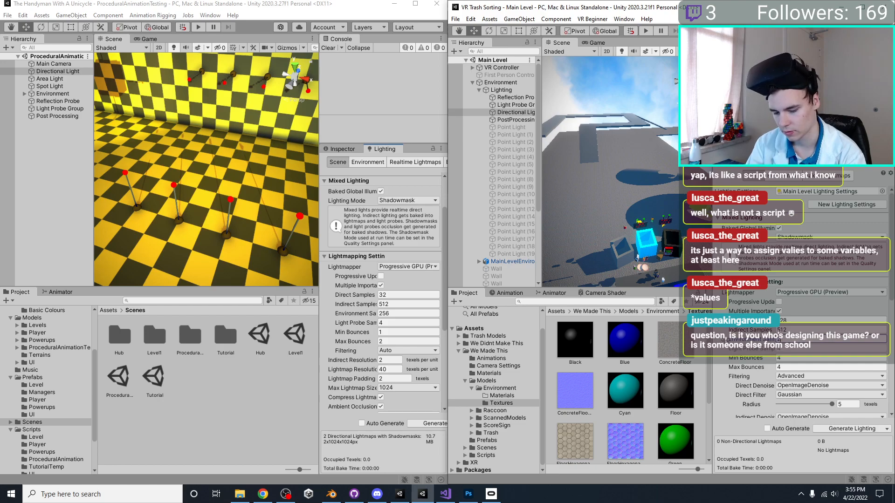
{"action": "left_click", "coordinate": [810, 356]}
{"action": "scroll", "coordinate": [811, 352], "scroll_direction": "down", "scroll_amount": 2}
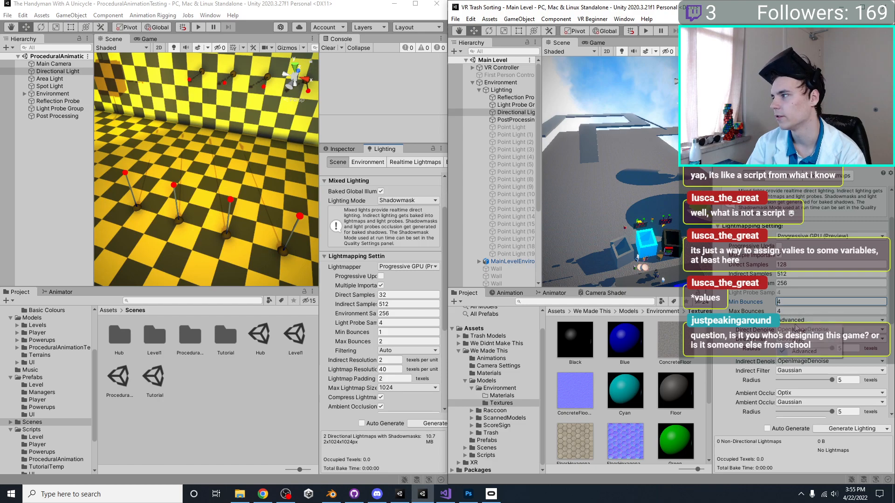
{"action": "key", "text": "Return"}
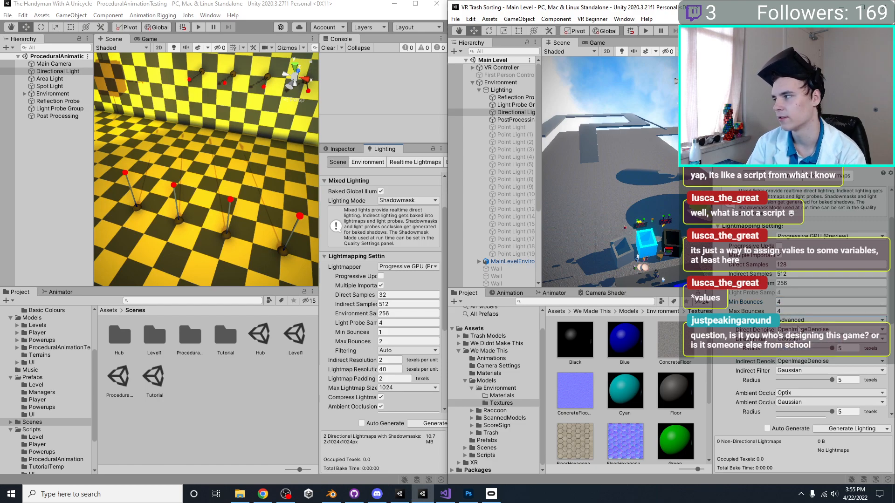
Compare the remaining lightmap, ambient occlusion, workflow and light probe settings between the two projects.
{"action": "scroll", "coordinate": [802, 326], "scroll_direction": "down", "scroll_amount": 1}
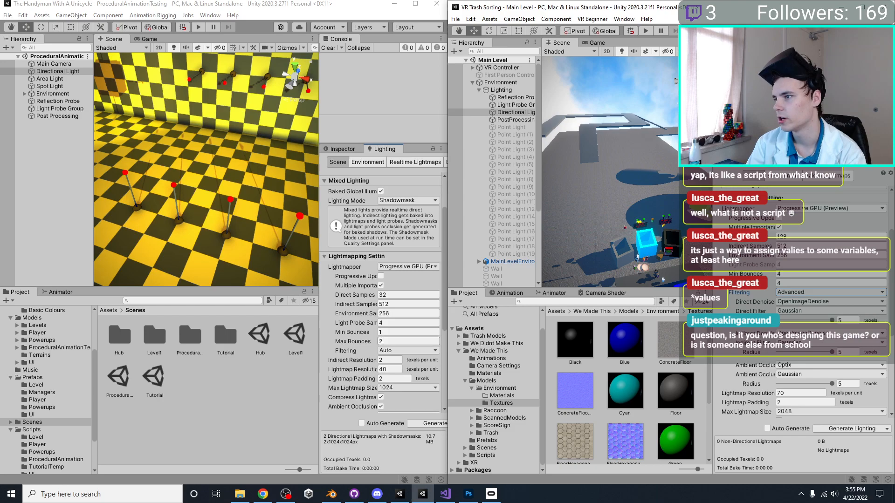
{"action": "scroll", "coordinate": [412, 341], "scroll_direction": "down", "scroll_amount": 2}
{"action": "scroll", "coordinate": [412, 342], "scroll_direction": "down", "scroll_amount": 1}
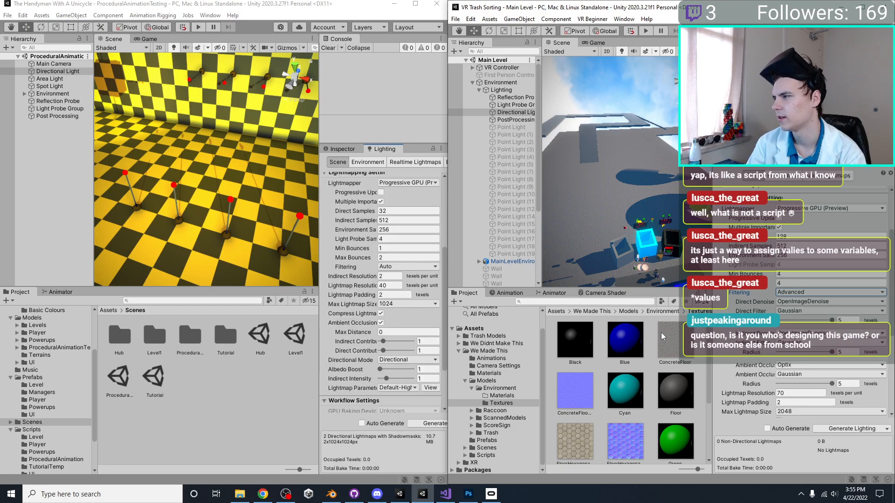
{"action": "scroll", "coordinate": [663, 337], "scroll_direction": "down", "scroll_amount": 1}
{"action": "scroll", "coordinate": [669, 360], "scroll_direction": "up", "scroll_amount": 1}
{"action": "scroll", "coordinate": [732, 370], "scroll_direction": "down", "scroll_amount": 4}
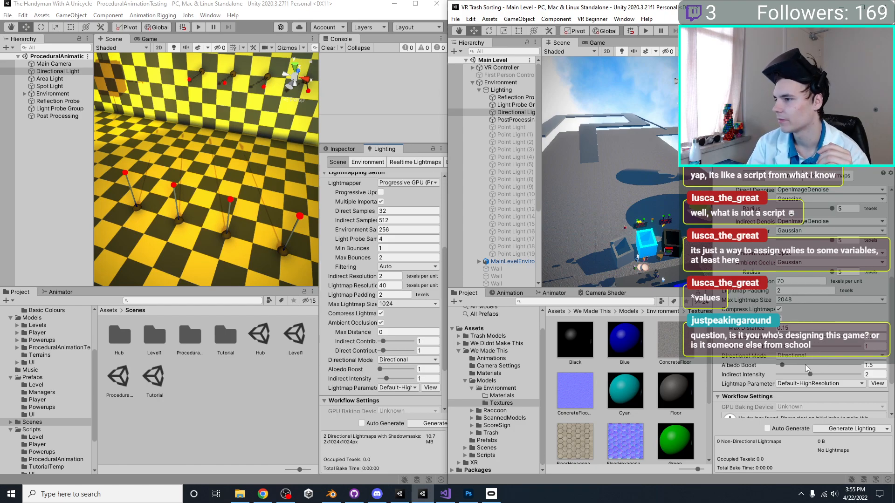
{"action": "scroll", "coordinate": [832, 395], "scroll_direction": "down", "scroll_amount": 1}
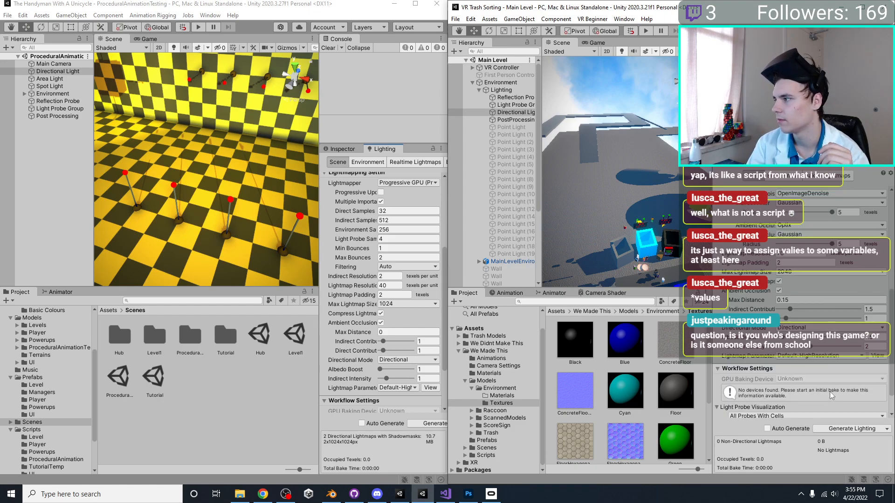
{"action": "scroll", "coordinate": [759, 350], "scroll_direction": "down", "scroll_amount": 1}
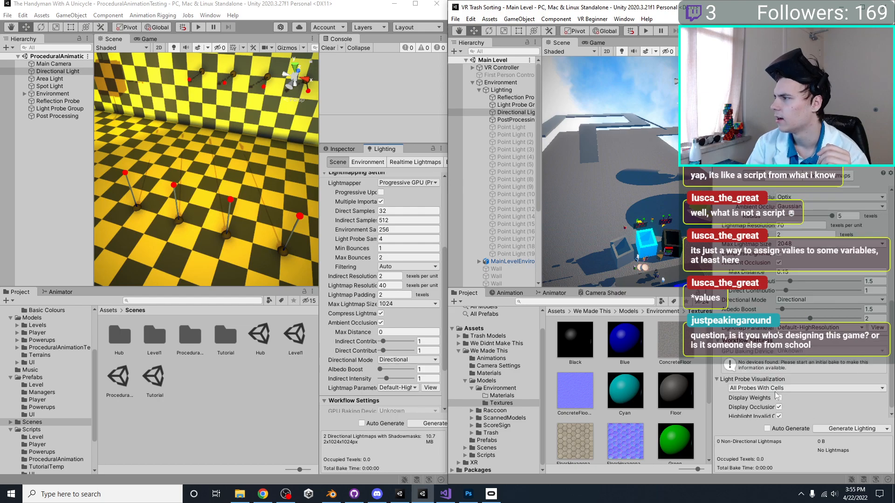
{"action": "scroll", "coordinate": [783, 360], "scroll_direction": "down", "scroll_amount": 1}
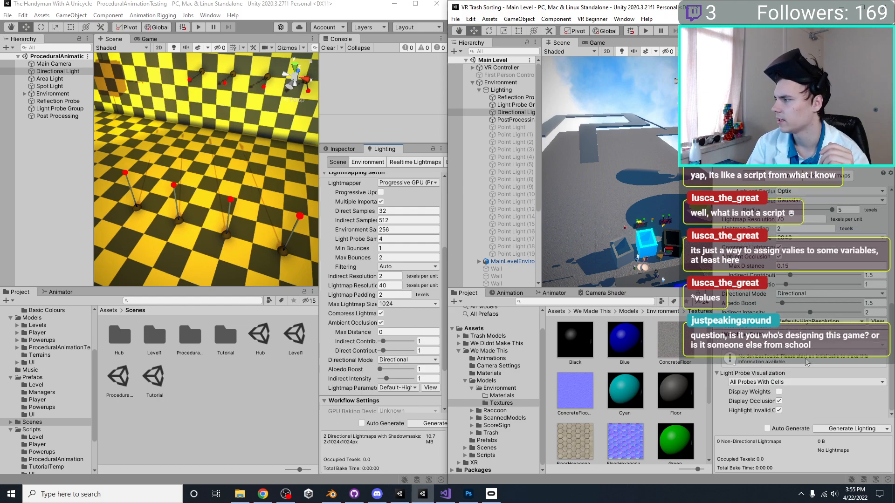
{"action": "scroll", "coordinate": [406, 323], "scroll_direction": "down", "scroll_amount": 3}
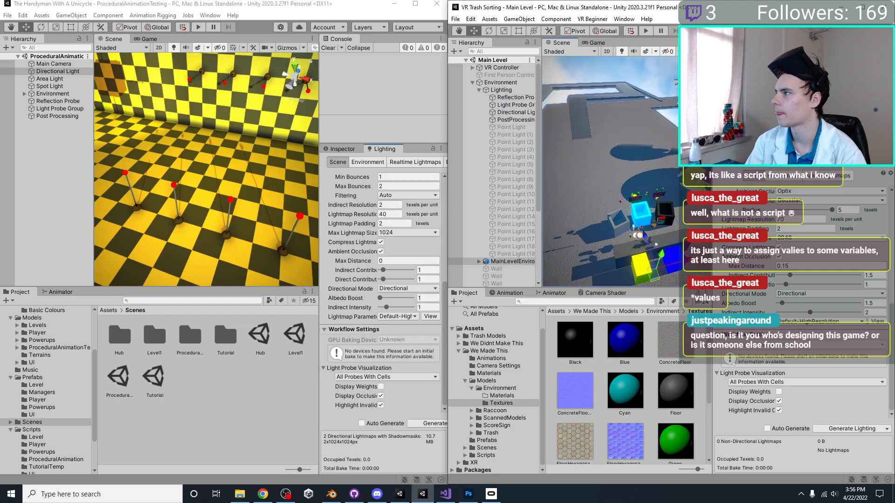
Select the level's Floor object in the scene and mark it as static.
{"action": "left_click", "coordinate": [750, 169]}
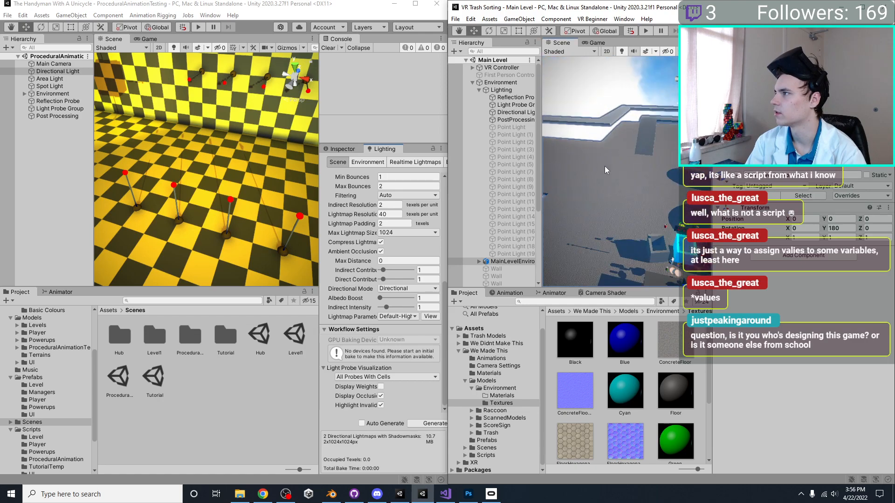
{"action": "left_click", "coordinate": [654, 189]}
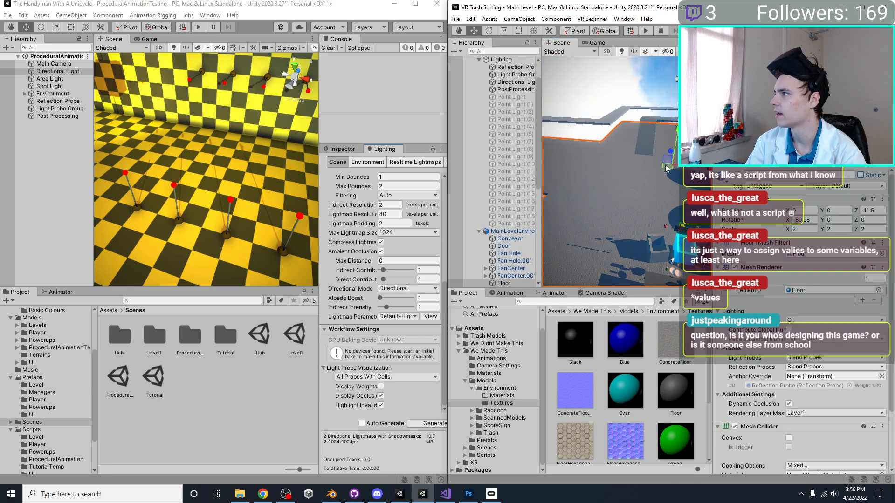
{"action": "left_click", "coordinate": [861, 176]}
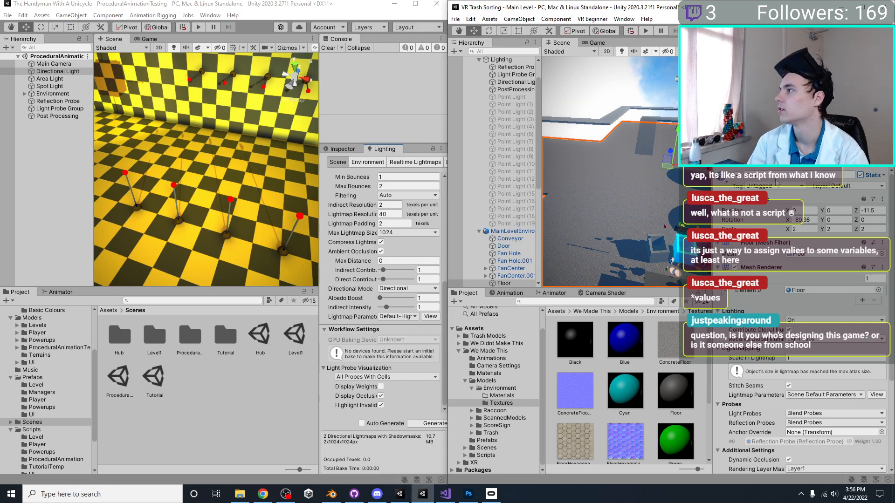
Select the raised walkway mesh inside the level environment, mark it as static, and frame it in the scene.
{"action": "left_click", "coordinate": [617, 117]}
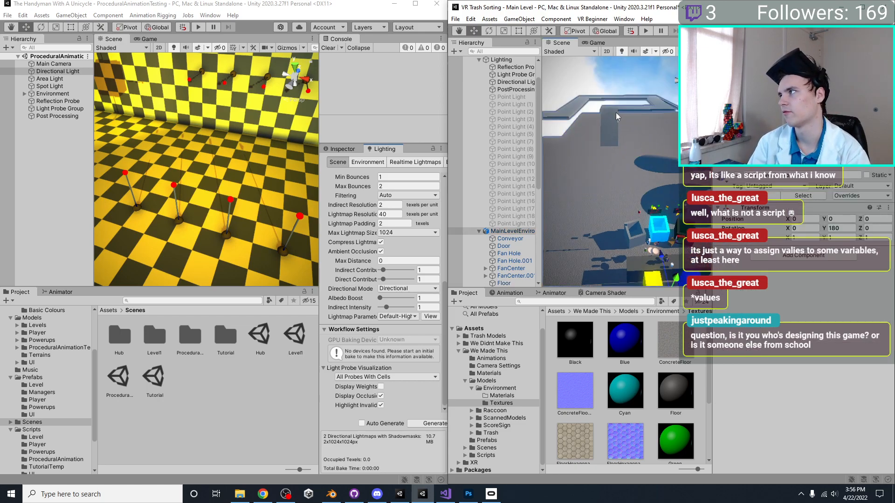
{"action": "left_click", "coordinate": [616, 117]}
{"action": "left_click", "coordinate": [861, 175]}
{"action": "key", "text": "f"}
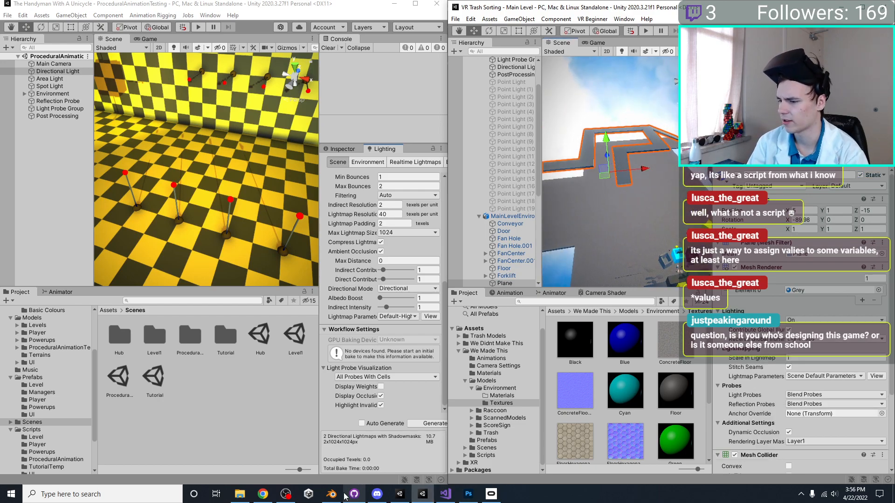
Switch to Blender, rename the walkway object as Catwalk, save the MainLevelEnvironment file, and return to the Unity projects.
{"action": "left_click", "coordinate": [332, 494]}
{"action": "left_click", "coordinate": [546, 148]}
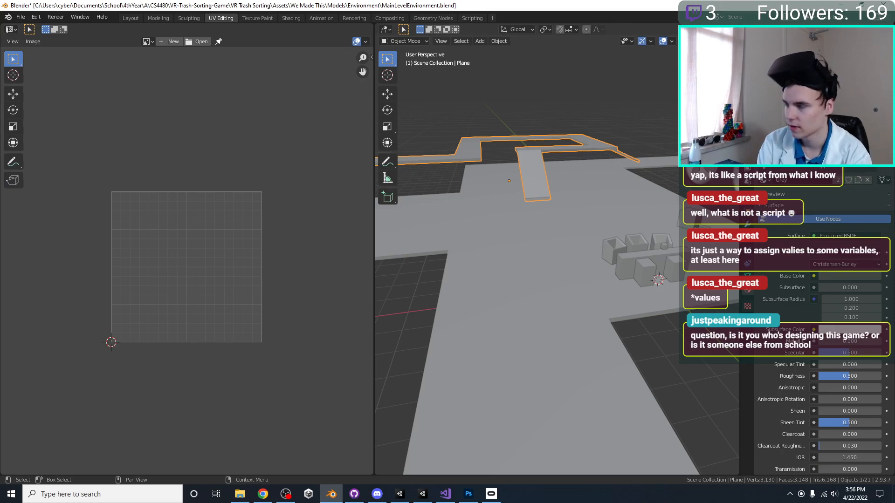
{"action": "left_click", "coordinate": [540, 179]}
{"action": "key", "text": "ctrl+s"}
{"action": "middle_click_drag", "start_coordinate": [528, 210], "coordinate": [578, 248]}
{"action": "middle_click_drag", "start_coordinate": [448, 189], "coordinate": [491, 468]}
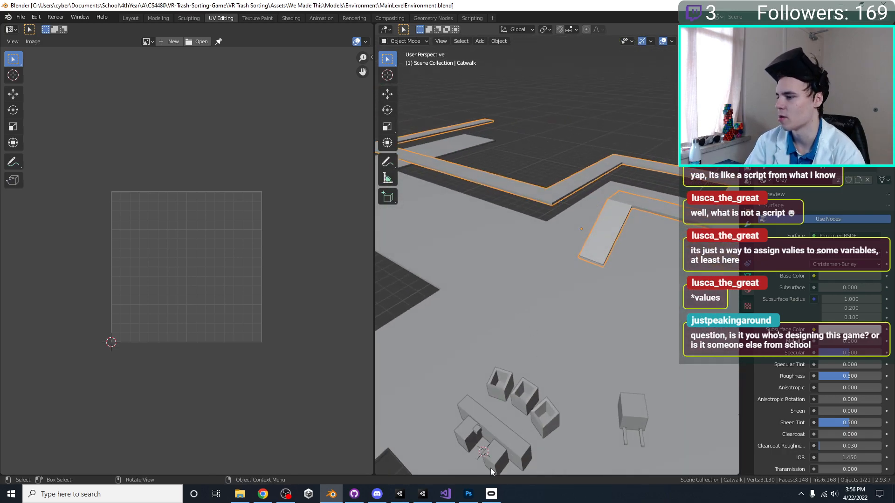
{"action": "left_click", "coordinate": [421, 495]}
{"action": "left_click", "coordinate": [401, 494]}
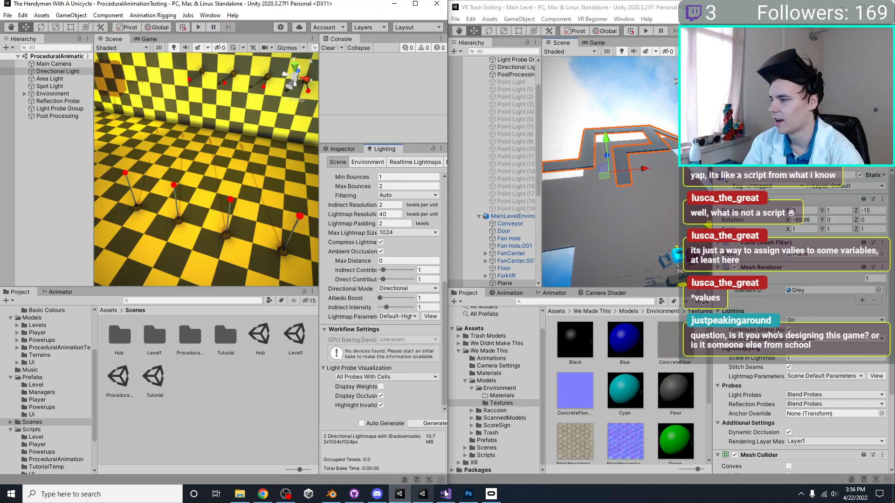
Generate the lighting for the VR Trash Sorting Main Level from its scene lighting settings.
{"action": "left_click", "coordinate": [652, 4]}
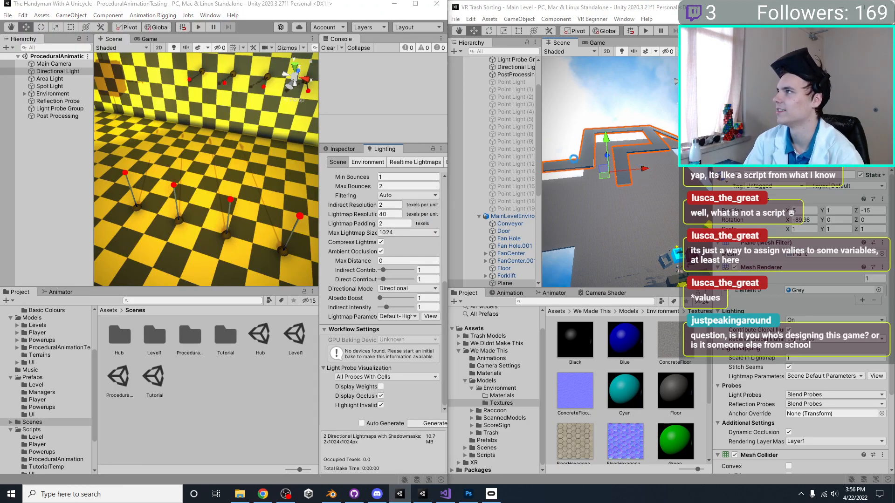
{"action": "middle_click_drag", "start_coordinate": [629, 200], "coordinate": [611, 165]}
{"action": "left_click", "coordinate": [779, 162]}
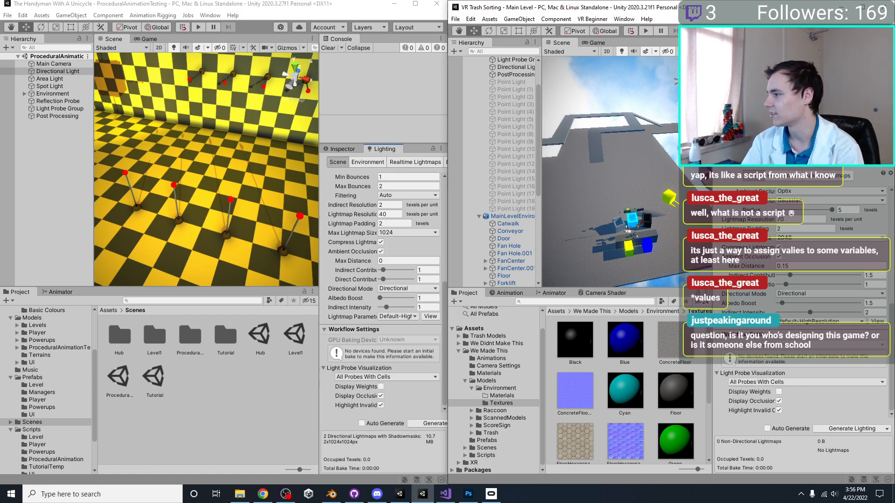
{"action": "scroll", "coordinate": [765, 272], "scroll_direction": "up", "scroll_amount": 10}
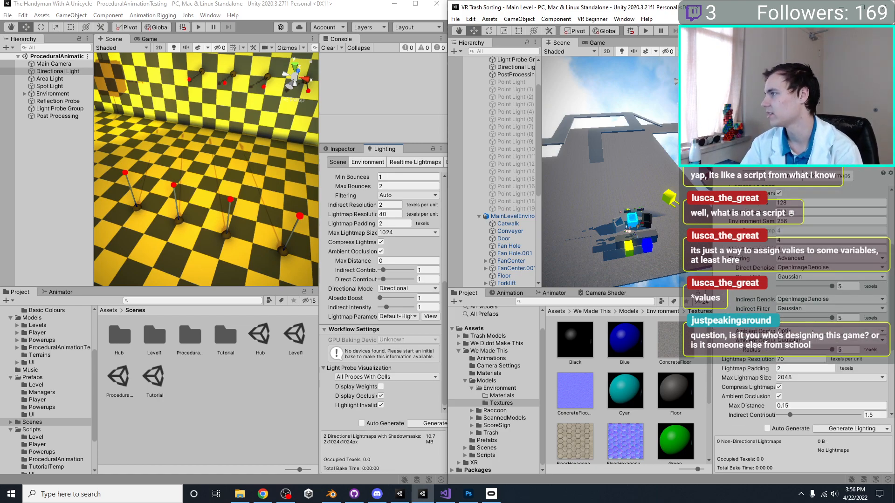
{"action": "scroll", "coordinate": [803, 272], "scroll_direction": "down", "scroll_amount": 10}
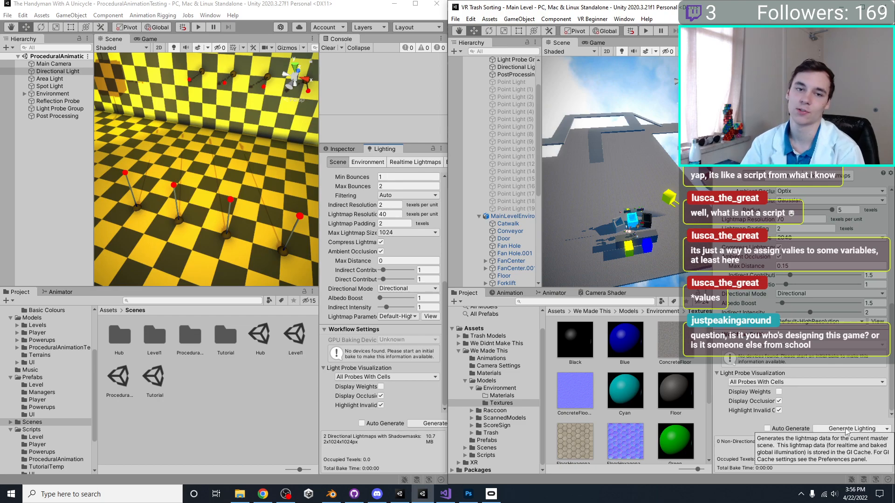
{"action": "left_click", "coordinate": [847, 430]}
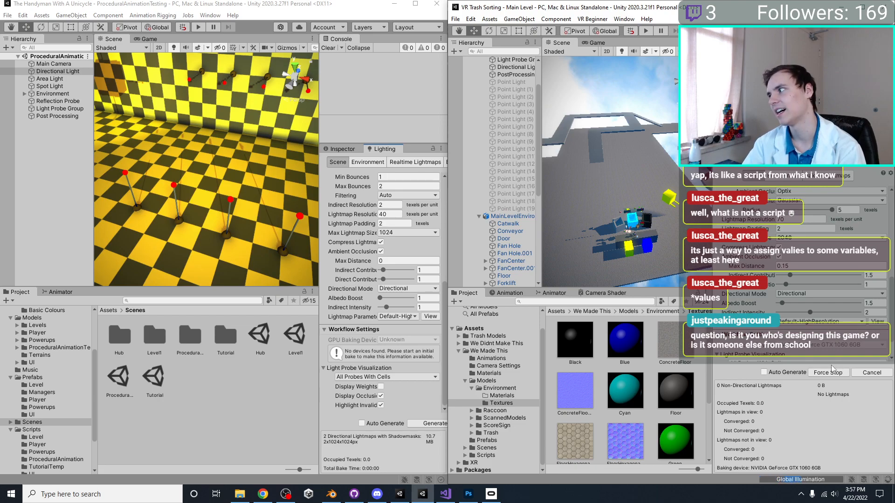
Maximize the VR Trash Sorting editor and widen its scene view by narrowing the lighting settings and the hierarchy.
{"action": "left_click", "coordinate": [407, 9]}
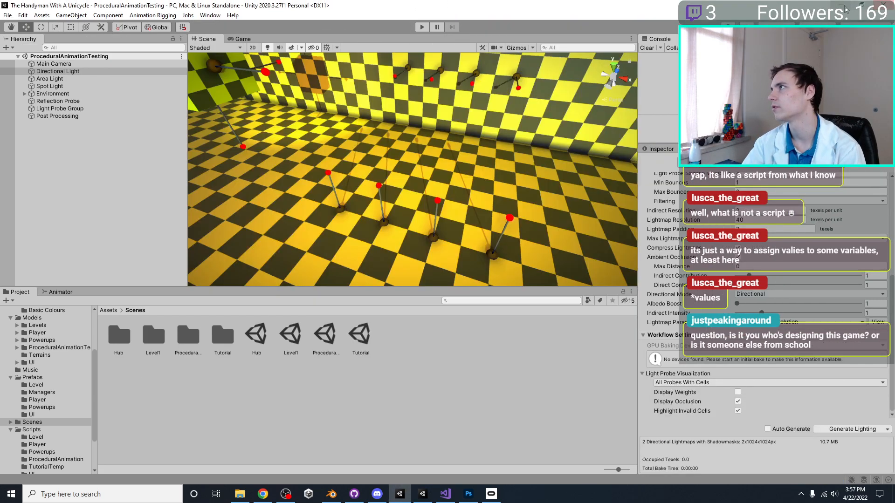
{"action": "left_click", "coordinate": [845, 6]}
{"action": "left_click", "coordinate": [863, 7]}
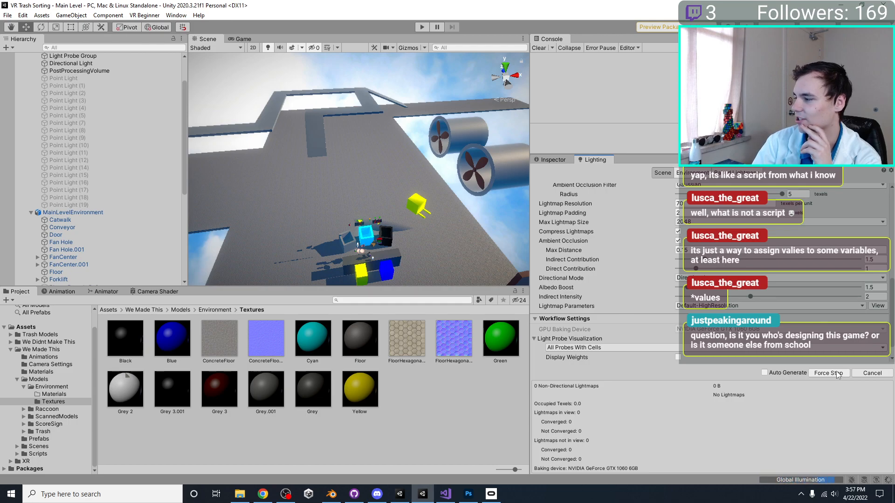
{"action": "left_click_drag", "start_coordinate": [531, 206], "coordinate": [677, 208]}
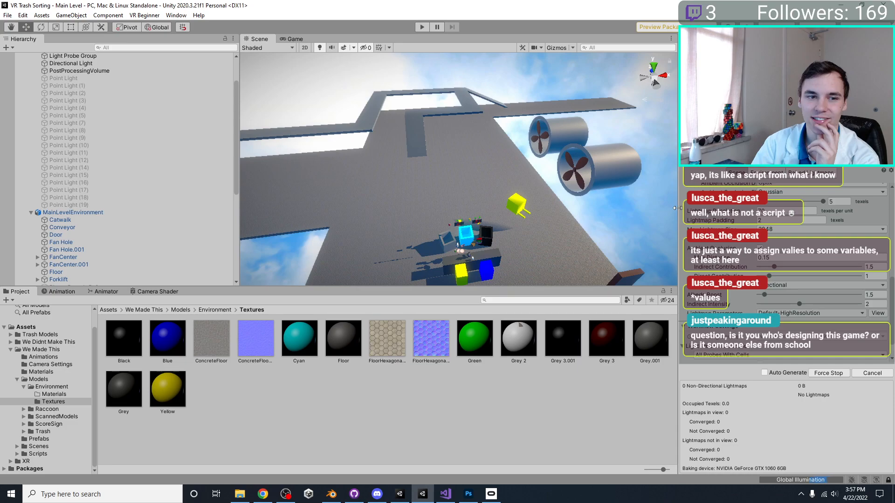
{"action": "left_click_drag", "start_coordinate": [239, 195], "coordinate": [208, 192]}
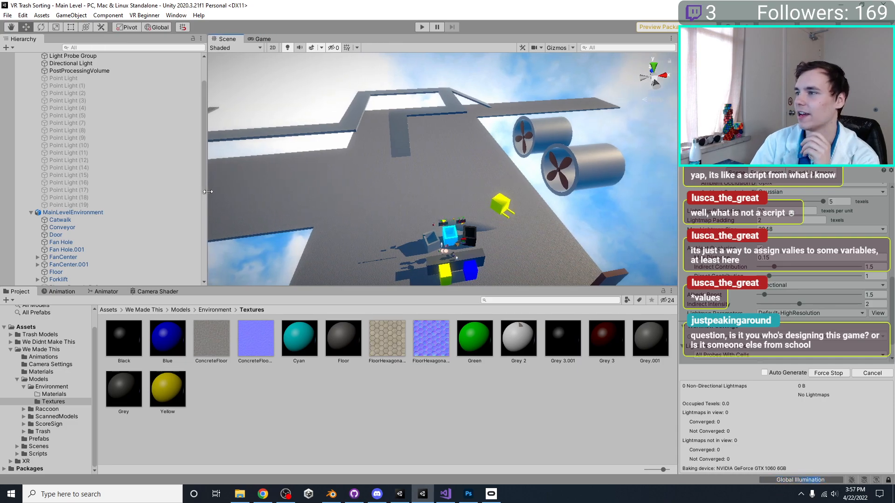
Examine the level floor around the bins and fans, and review the scene and environment lighting settings.
{"action": "key", "text": "w"}
{"action": "right_click_drag", "start_coordinate": [484, 208], "coordinate": [527, 266]}
{"action": "key", "text": "s"}
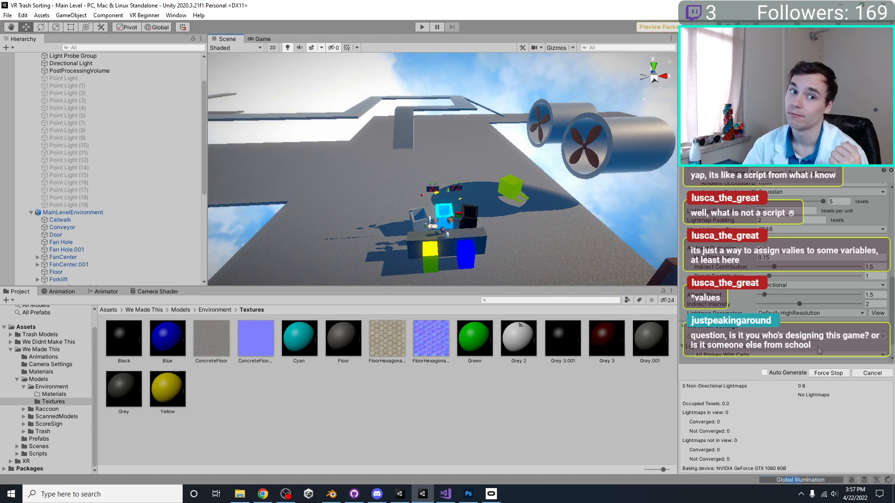
{"action": "scroll", "coordinate": [774, 333], "scroll_direction": "up", "scroll_amount": 10}
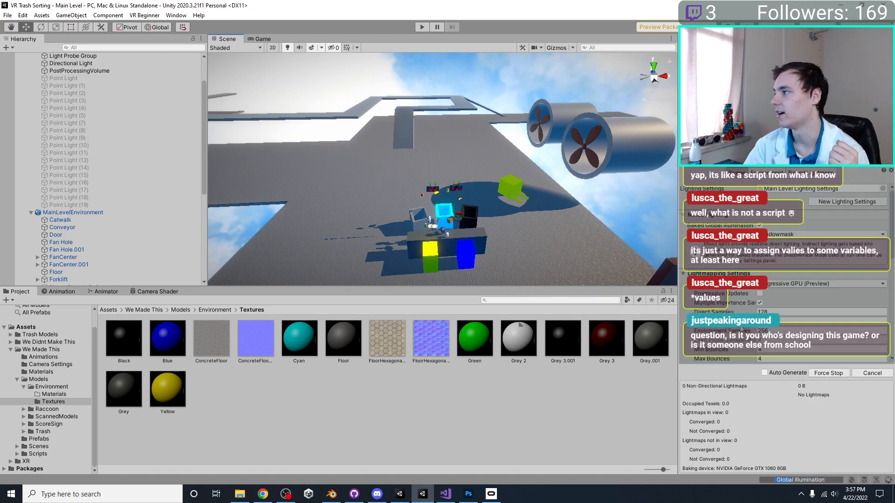
{"action": "scroll", "coordinate": [742, 330], "scroll_direction": "down", "scroll_amount": 5}
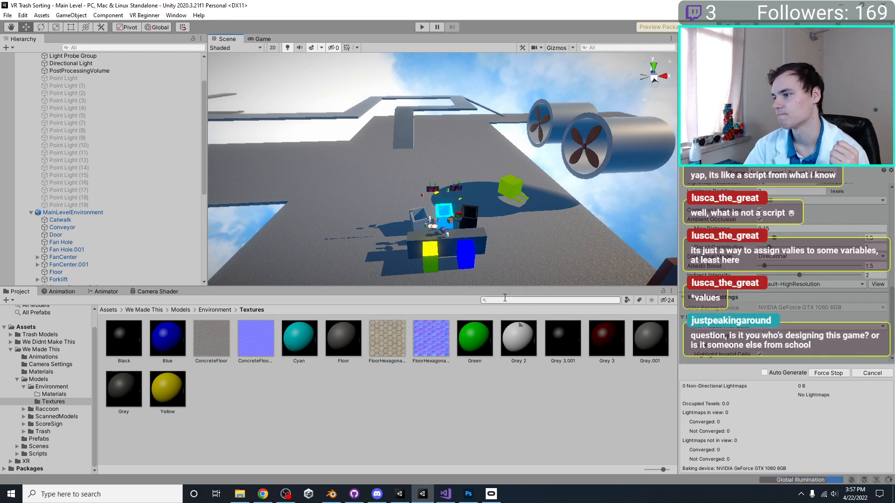
{"action": "mouse_move", "coordinate": [479, 194]}
{"action": "middle_mouse_down"}
{"action": "mouse_move", "coordinate": [522, 159]}
{"action": "mouse_move", "coordinate": [474, 190]}
{"action": "middle_mouse_up"}
{"action": "scroll", "coordinate": [522, 158], "scroll_direction": "up", "scroll_amount": 5}
{"action": "scroll", "coordinate": [427, 137], "scroll_direction": "down", "scroll_amount": 1}
{"action": "scroll", "coordinate": [427, 137], "scroll_direction": "down", "scroll_amount": 2}
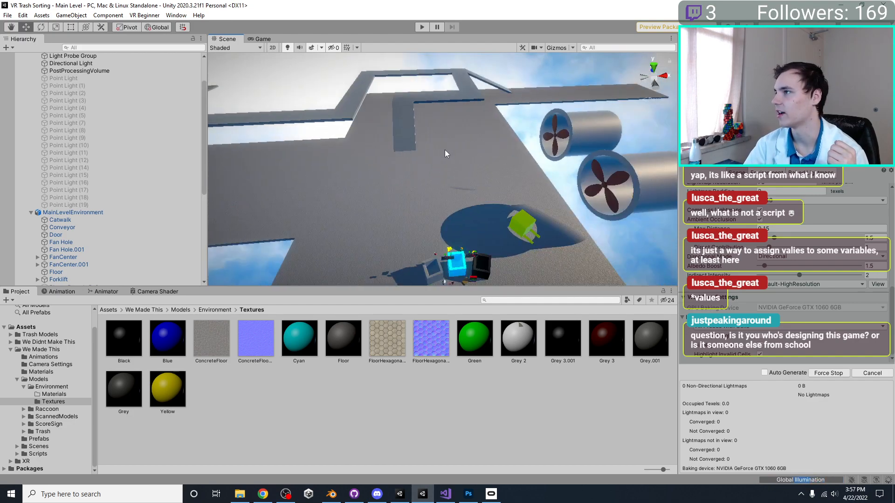
{"action": "scroll", "coordinate": [444, 149], "scroll_direction": "up", "scroll_amount": 1}
{"action": "left_click", "coordinate": [762, 176]}
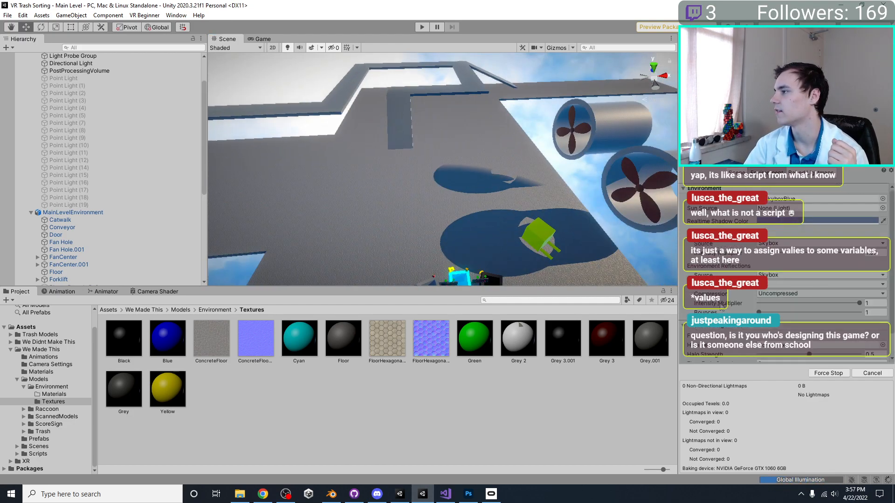
Place both Unity projects side by side and show the Handyman project's environment lighting settings for comparison.
{"action": "left_click_drag", "start_coordinate": [662, 5], "coordinate": [893, 140]}
{"action": "left_click", "coordinate": [166, 86]}
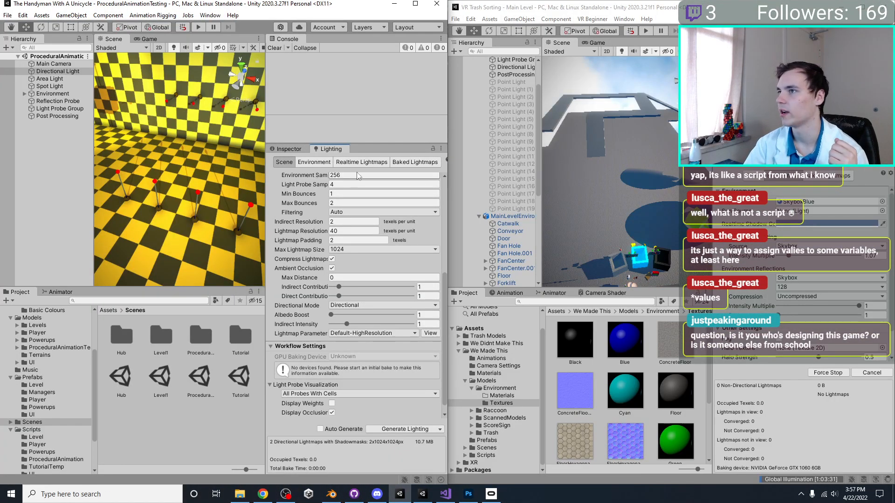
{"action": "left_click", "coordinate": [313, 163]}
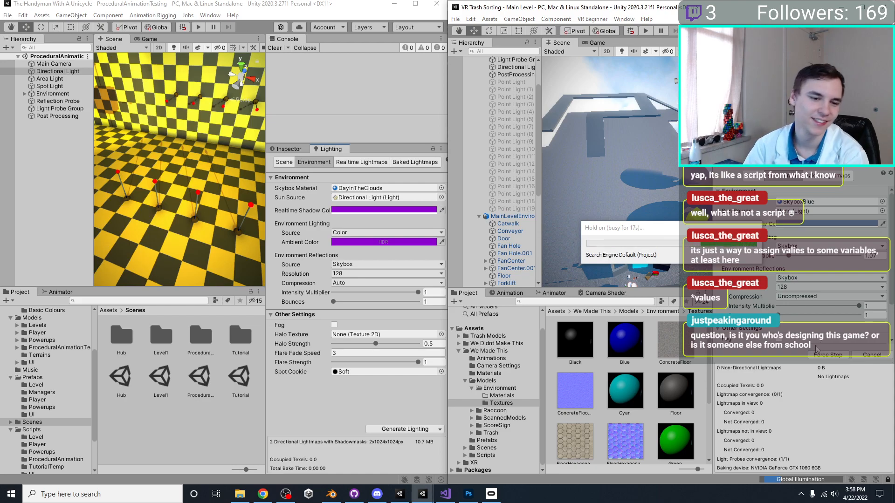
Dismiss the light selection window and force stop the Main Level's lighting bake.
{"action": "left_click_drag", "start_coordinate": [845, 314], "coordinate": [653, 298]}
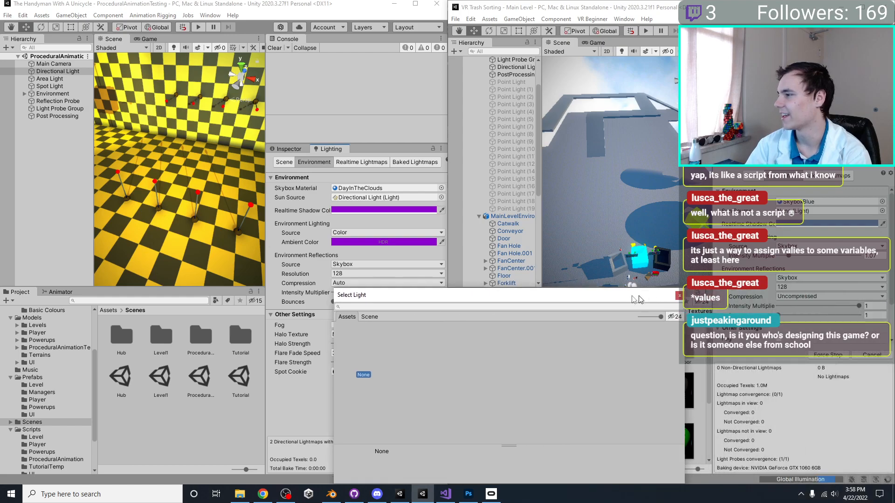
{"action": "left_click", "coordinate": [808, 350]}
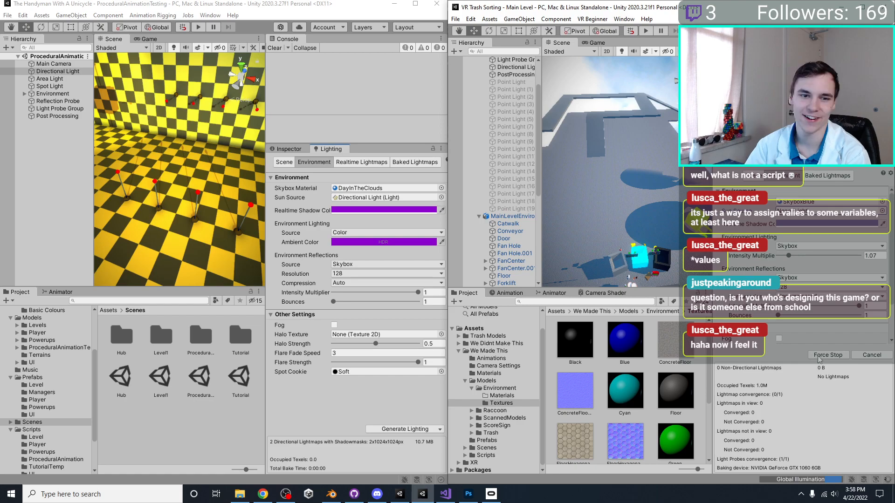
{"action": "left_click", "coordinate": [819, 356]}
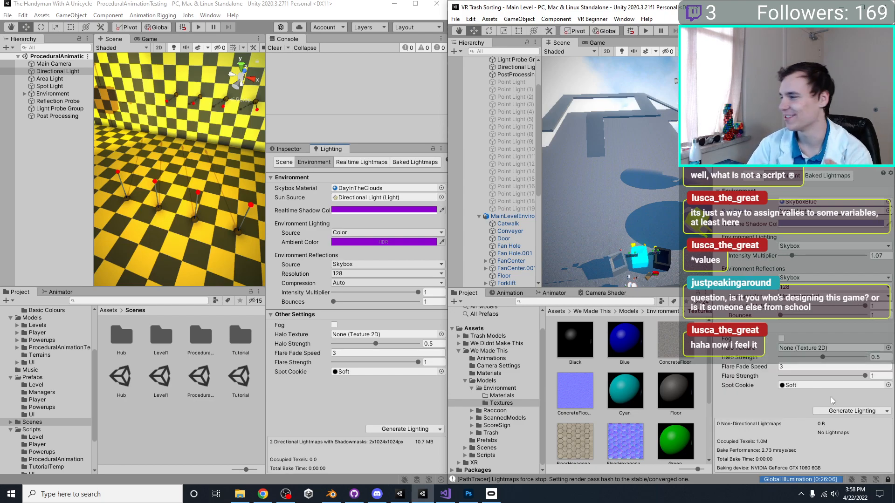
{"action": "left_click", "coordinate": [887, 412]}
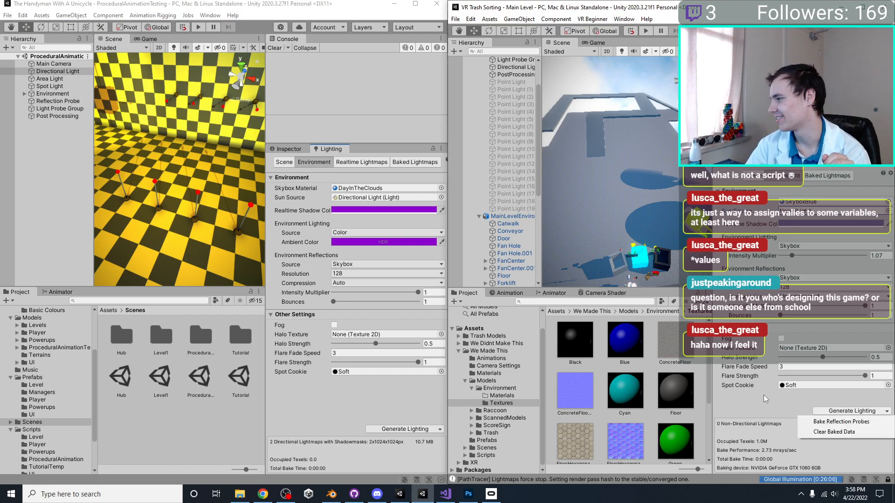
{"action": "left_click", "coordinate": [794, 423]}
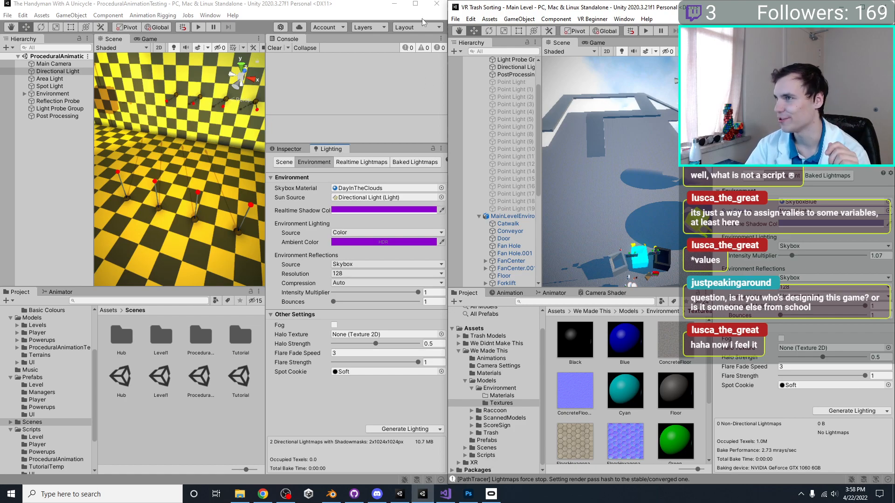
Return to the Main Level's scene lighting settings in the VR Trash Sorting project.
{"action": "left_click", "coordinate": [416, 4]}
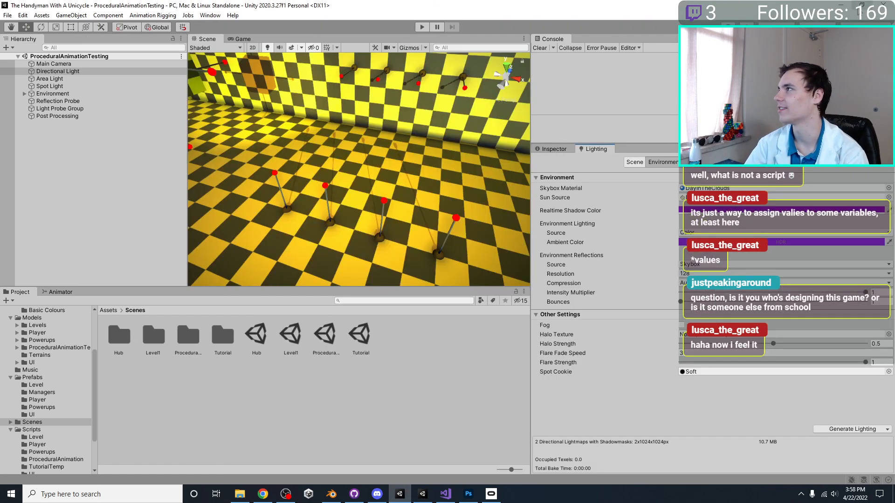
{"action": "left_click", "coordinate": [862, 5]}
{"action": "left_click", "coordinate": [799, 227]}
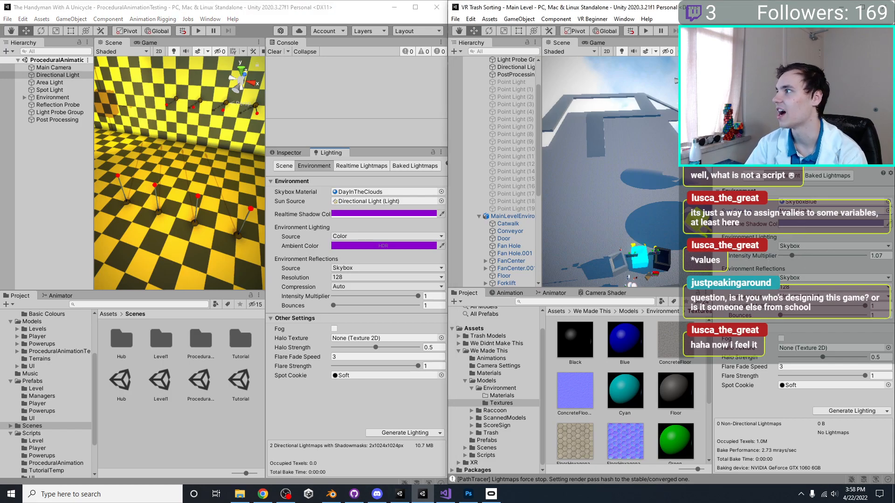
{"action": "left_click", "coordinate": [712, 267]}
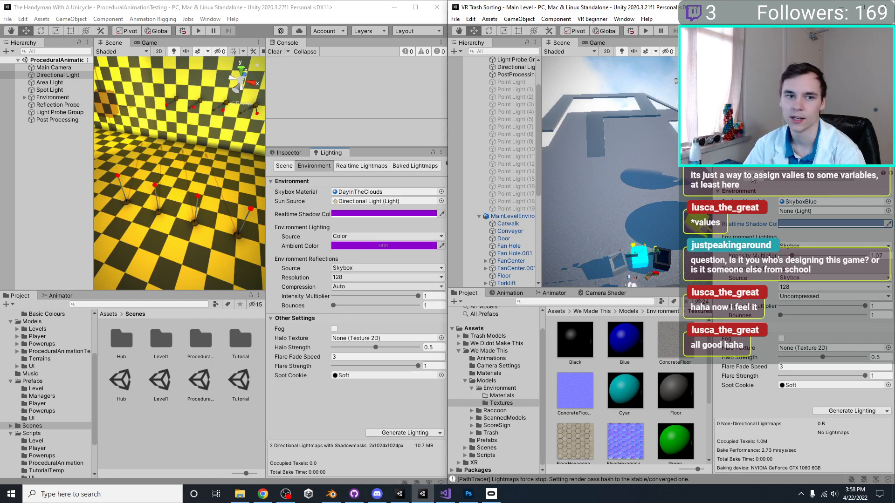
{"action": "left_click", "coordinate": [752, 179]}
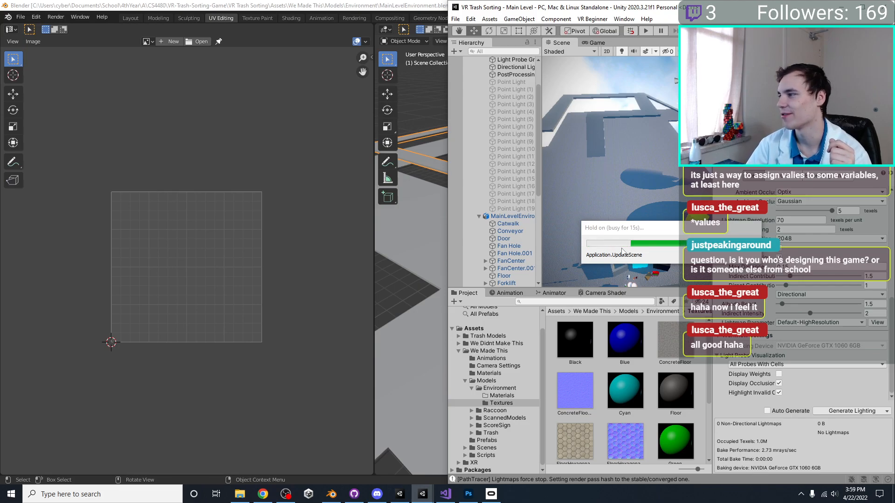
Switch to Blender and show the MainLevelEnvironment model in the Modeling workspace.
{"action": "left_click", "coordinate": [331, 494]}
{"action": "left_click", "coordinate": [466, 289]}
{"action": "scroll", "coordinate": [511, 212], "scroll_direction": "down", "scroll_amount": 4}
{"action": "middle_click_drag", "start_coordinate": [511, 212], "coordinate": [409, 225]}
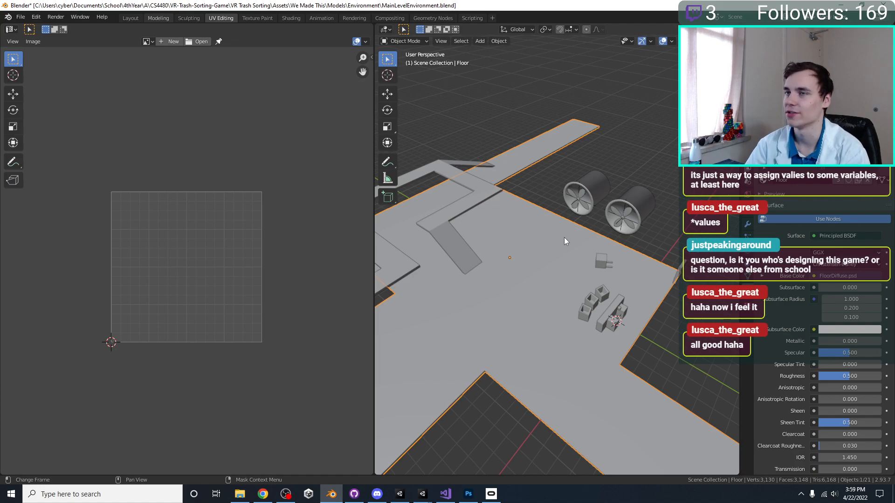
{"action": "key", "text": "ctrl+Page_Up"}
{"action": "key", "text": "ctrl+Page_Up"}
{"action": "mouse_move", "coordinate": [564, 272]}
{"action": "middle_mouse_down"}
{"action": "mouse_move", "coordinate": [470, 272]}
{"action": "mouse_move", "coordinate": [483, 292]}
{"action": "middle_mouse_up"}
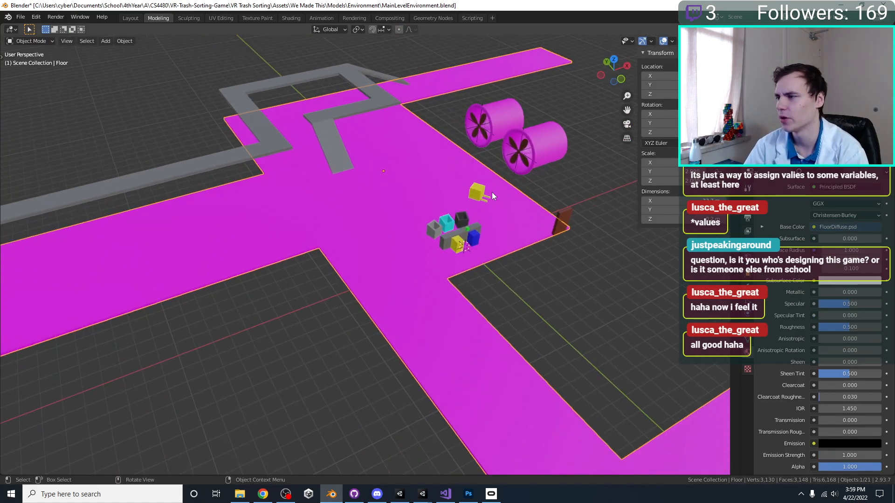
Compare the viewport shading modes on the level model and finish in Material Preview.
{"action": "key", "text": "z"}
{"action": "left_click", "coordinate": [505, 272]}
{"action": "key", "text": "z"}
{"action": "key", "text": "2"}
{"action": "key", "text": "z"}
{"action": "key", "text": "8"}
{"action": "key", "text": "z"}
{"action": "left_click", "coordinate": [555, 344]}
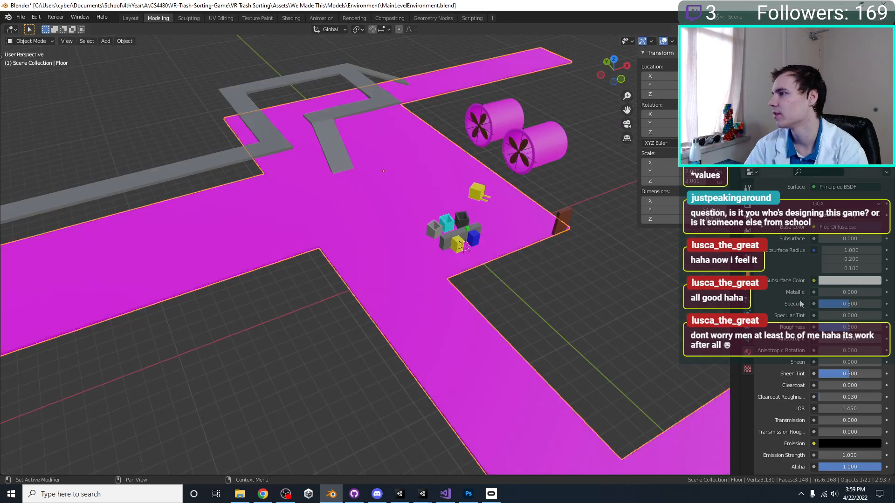
Review the Floor material's properties and save MainLevelEnvironment.blend.
{"action": "scroll", "coordinate": [797, 293], "scroll_direction": "down", "scroll_amount": 5}
{"action": "scroll", "coordinate": [797, 293], "scroll_direction": "up", "scroll_amount": 8}
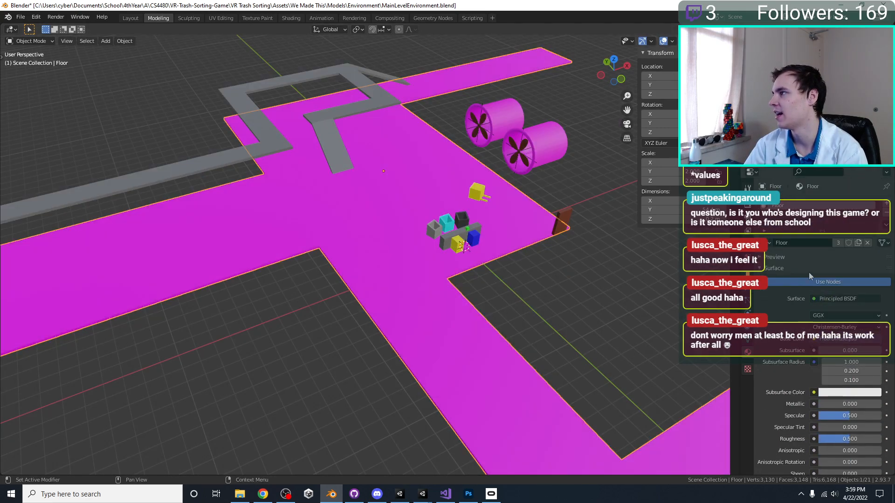
{"action": "key", "text": "ctrl+s"}
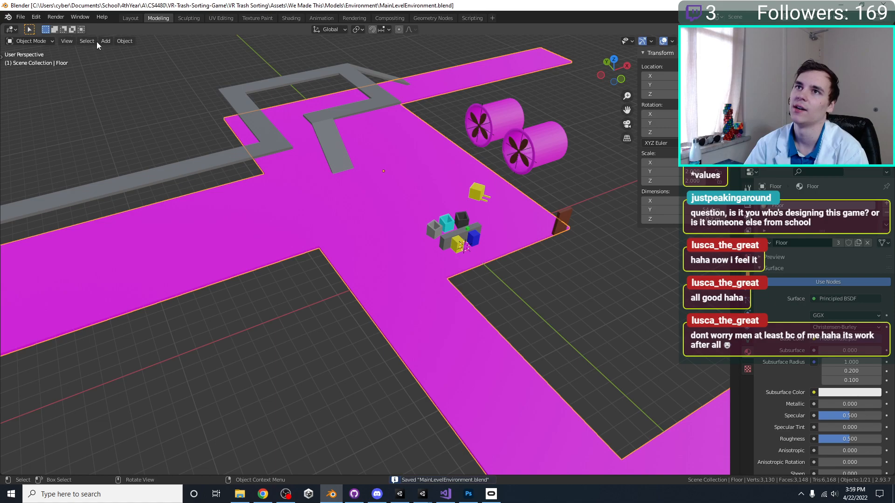
In the Shading workspace, load ConcreteFloor.jpg into the Floor material's base color image texture and inspect the textured floor.
{"action": "left_click", "coordinate": [220, 19]}
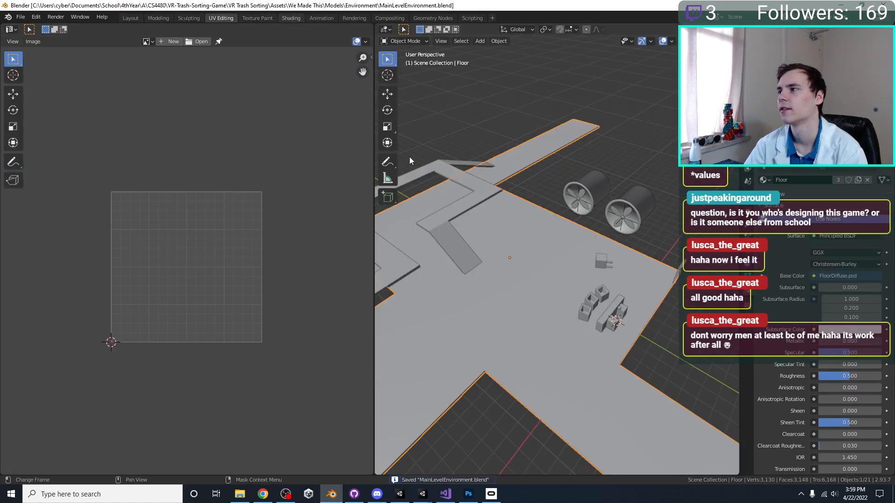
{"action": "left_click", "coordinate": [291, 18]}
{"action": "scroll", "coordinate": [368, 153], "scroll_direction": "down", "scroll_amount": 3}
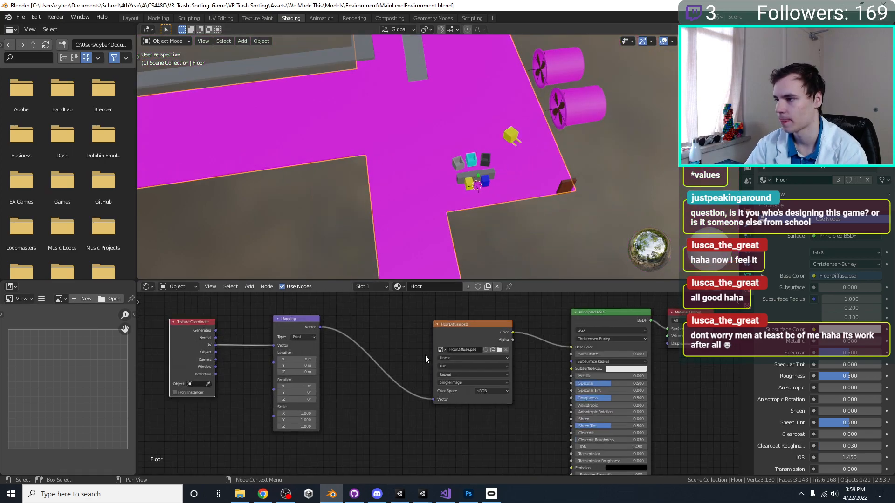
{"action": "scroll", "coordinate": [423, 355], "scroll_direction": "up", "scroll_amount": 2}
{"action": "left_click", "coordinate": [443, 337]}
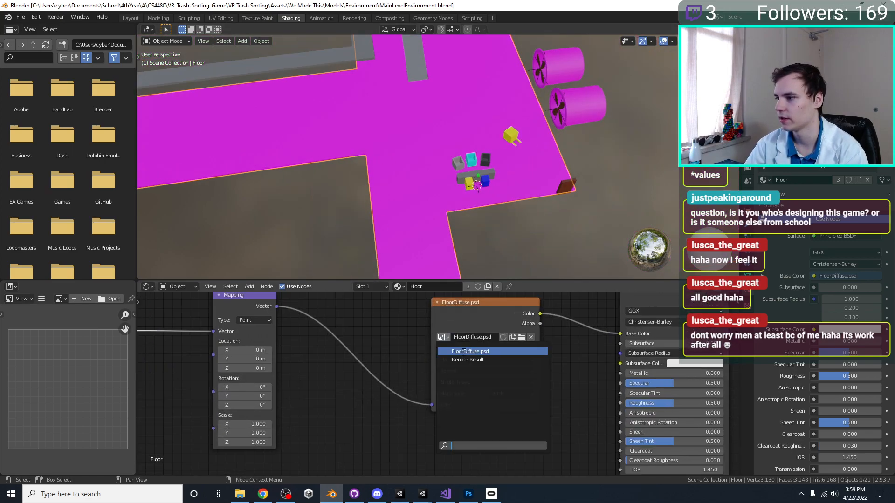
{"action": "left_click", "coordinate": [521, 338]}
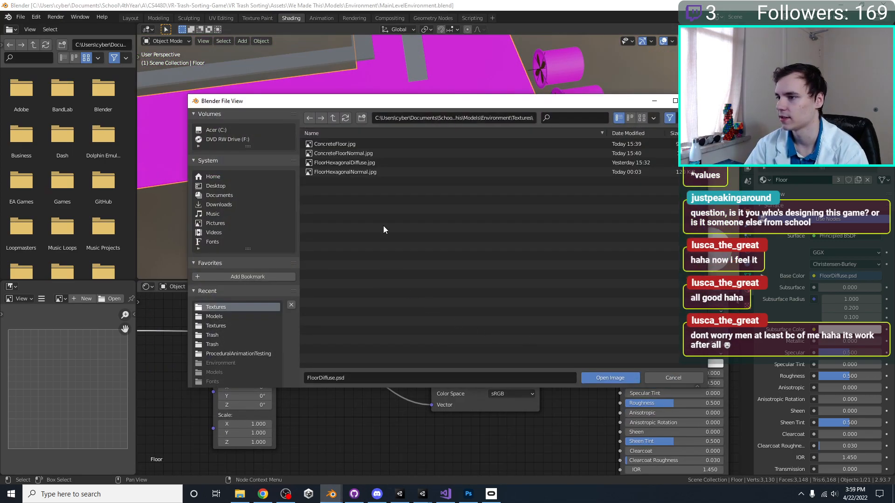
{"action": "double_click", "coordinate": [337, 144]}
{"action": "middle_click_drag", "start_coordinate": [410, 273], "coordinate": [441, 133]}
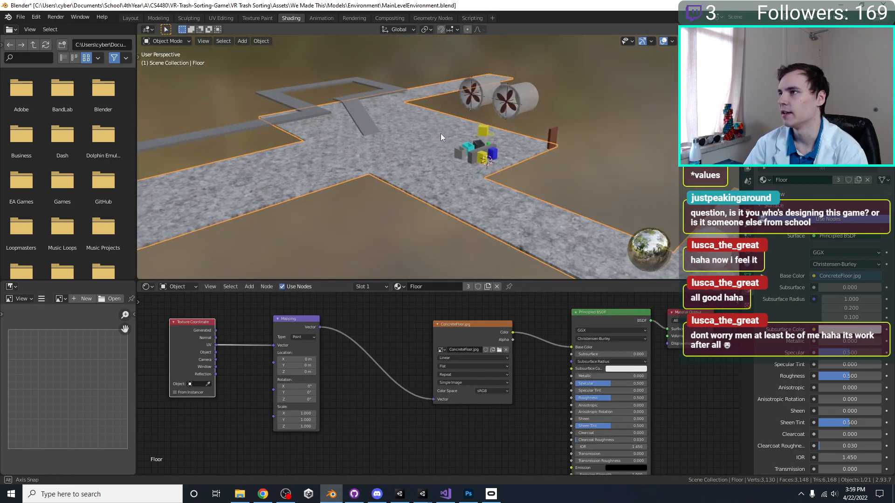
Set the Floor material's texture mapping scale to 50 on X, Y and Z.
{"action": "scroll", "coordinate": [433, 165], "scroll_direction": "up", "scroll_amount": 6}
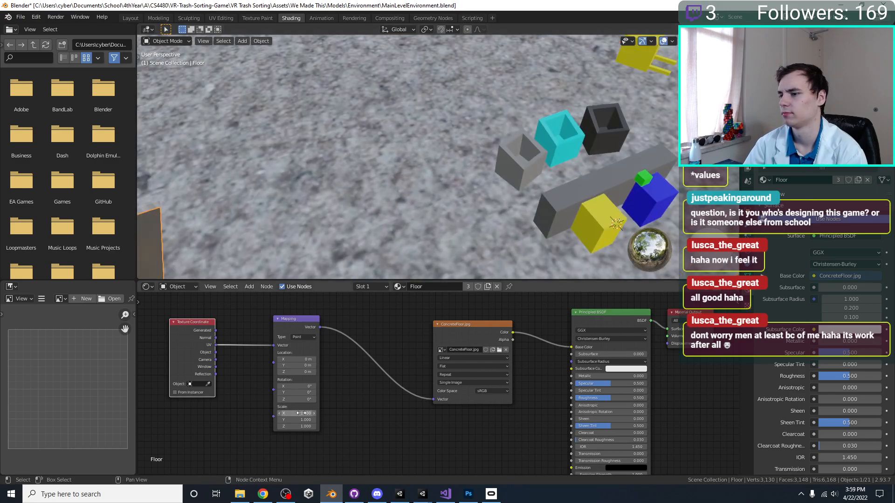
{"action": "key", "text": "Return"}
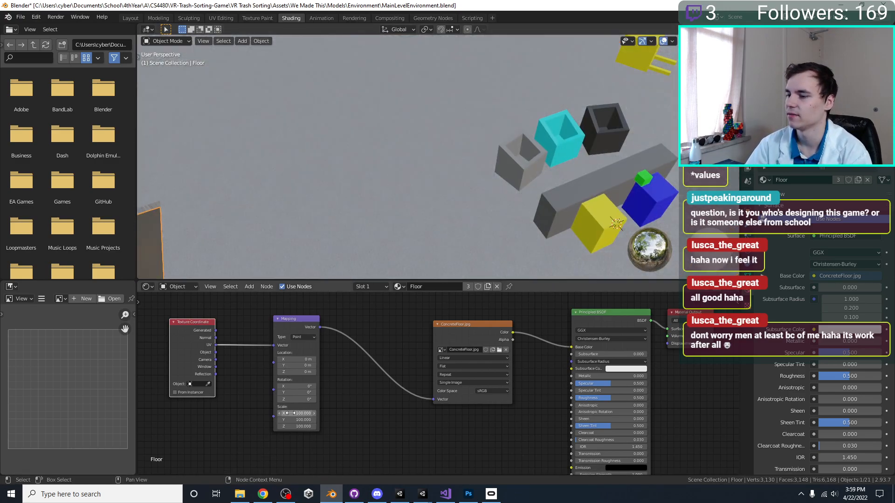
{"action": "key", "text": "Return"}
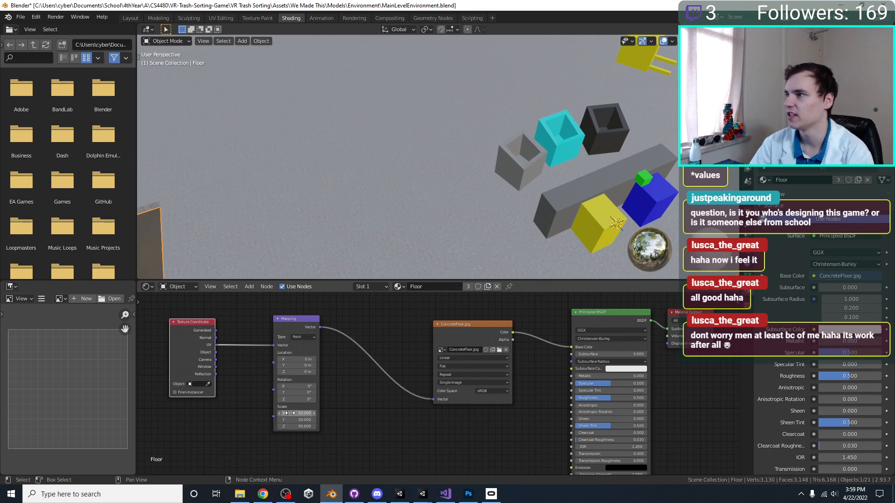
Select the catwalk in the level model and save MainLevelEnvironment.blend.
{"action": "middle_click_drag", "start_coordinate": [435, 186], "coordinate": [404, 210]}
{"action": "scroll", "coordinate": [314, 113], "scroll_direction": "up", "scroll_amount": 1}
{"action": "left_click", "coordinate": [365, 100]}
{"action": "middle_click_drag", "start_coordinate": [378, 138], "coordinate": [407, 193], "text": "shift"}
{"action": "key", "text": "ctrl+s"}
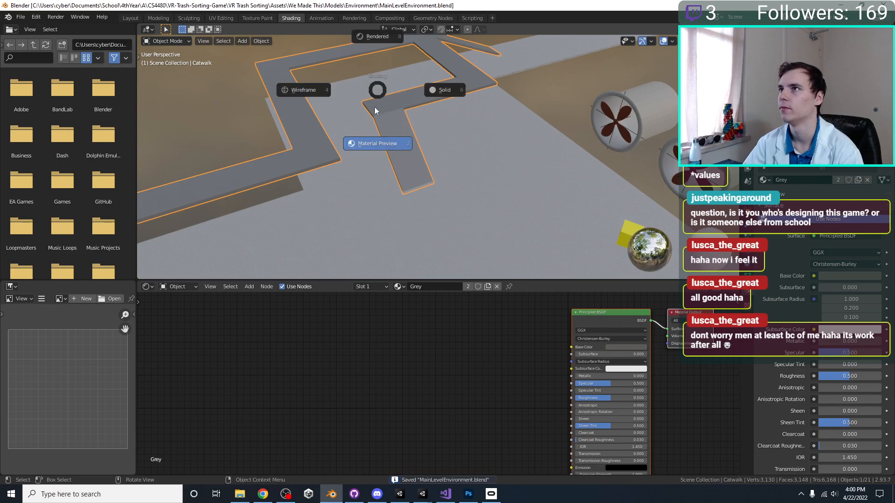
Switch to the Modeling workspace in Object Mode and examine the catwalk above the floor.
{"action": "left_click", "coordinate": [158, 18]}
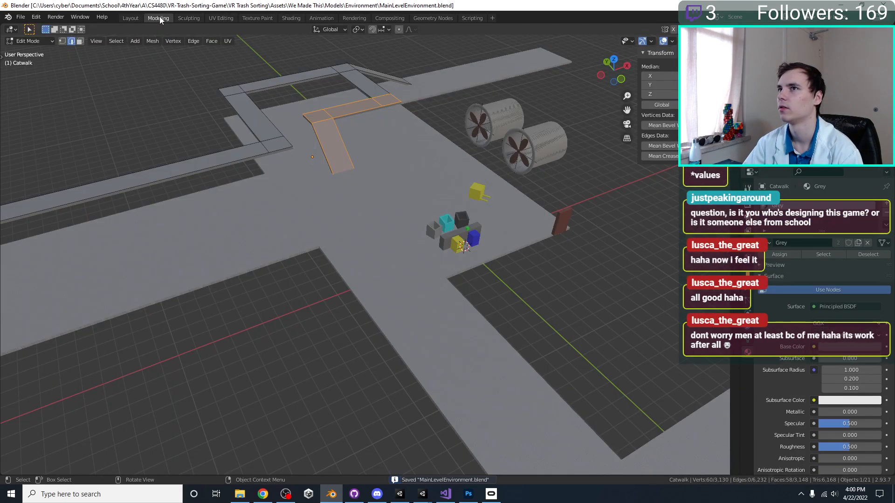
{"action": "middle_click_drag", "start_coordinate": [304, 255], "coordinate": [344, 312], "text": "shift"}
{"action": "middle_click_drag", "start_coordinate": [344, 312], "coordinate": [371, 274]}
{"action": "scroll", "coordinate": [328, 318], "scroll_direction": "up", "scroll_amount": 2}
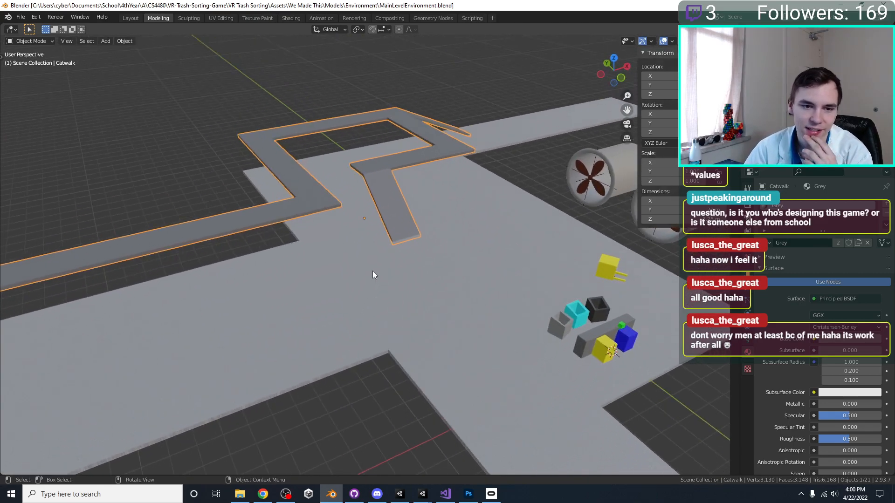
{"action": "scroll", "coordinate": [324, 300], "scroll_direction": "up", "scroll_amount": 2}
{"action": "scroll", "coordinate": [325, 304], "scroll_direction": "down", "scroll_amount": 2}
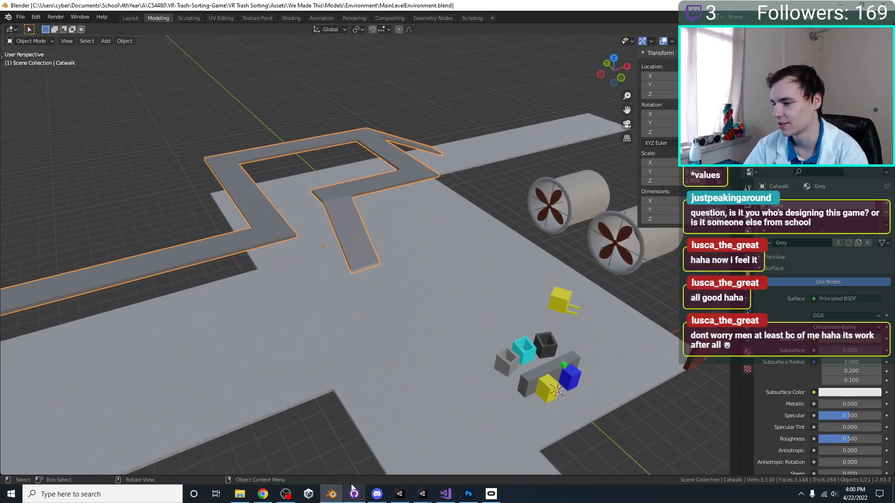
Check the open Unity windows, then examine the level from several angles and select the floor.
{"action": "left_click", "coordinate": [404, 494]}
{"action": "left_click", "coordinate": [417, 493]}
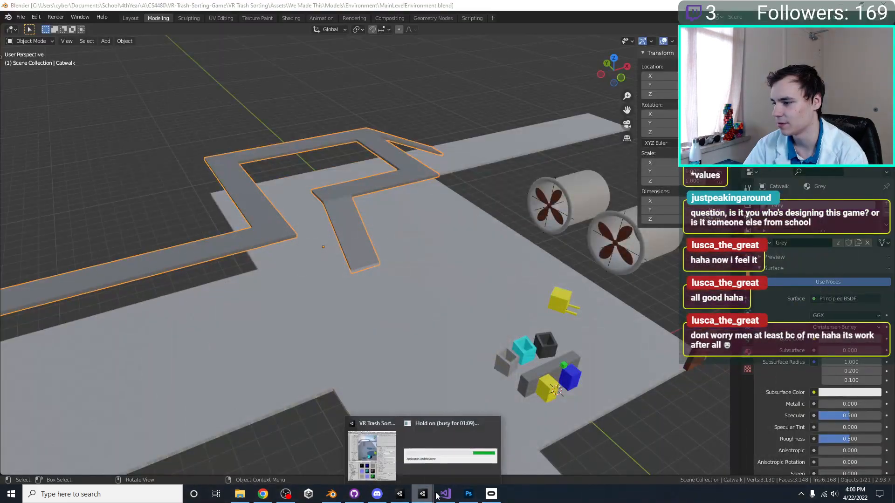
{"action": "left_click", "coordinate": [336, 431]}
{"action": "middle_click_drag", "start_coordinate": [337, 430], "coordinate": [443, 368]}
{"action": "middle_click_drag", "start_coordinate": [507, 234], "coordinate": [419, 262]}
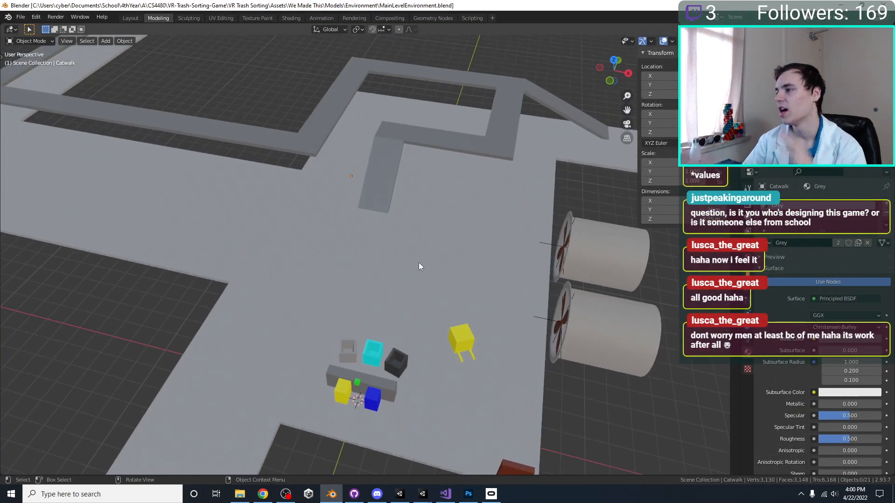
{"action": "scroll", "coordinate": [418, 262], "scroll_direction": "down", "scroll_amount": 2}
{"action": "middle_click_drag", "start_coordinate": [351, 223], "coordinate": [379, 219]}
{"action": "scroll", "coordinate": [533, 292], "scroll_direction": "up", "scroll_amount": 3}
{"action": "middle_click_drag", "start_coordinate": [532, 296], "coordinate": [482, 324]}
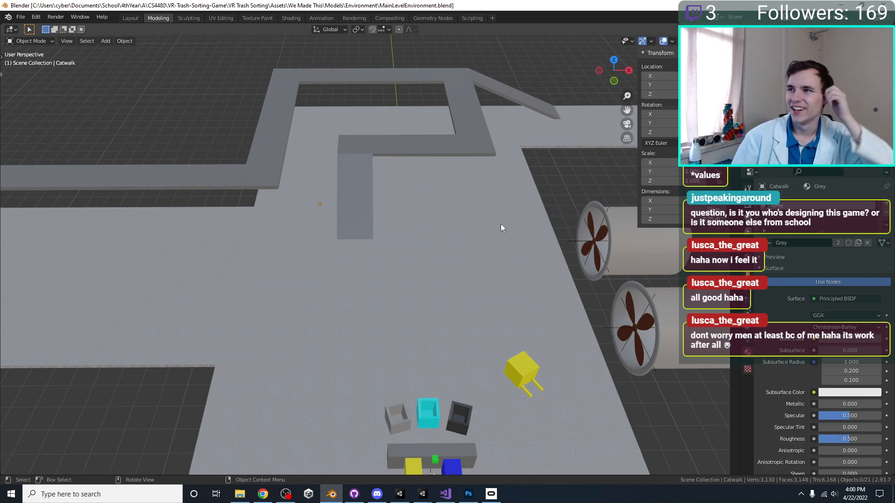
{"action": "middle_click_drag", "start_coordinate": [500, 222], "coordinate": [528, 312]}
{"action": "left_click", "coordinate": [545, 396]}
{"action": "middle_click_drag", "start_coordinate": [546, 396], "coordinate": [214, 276]}
{"action": "scroll", "coordinate": [426, 321], "scroll_direction": "down", "scroll_amount": 5}
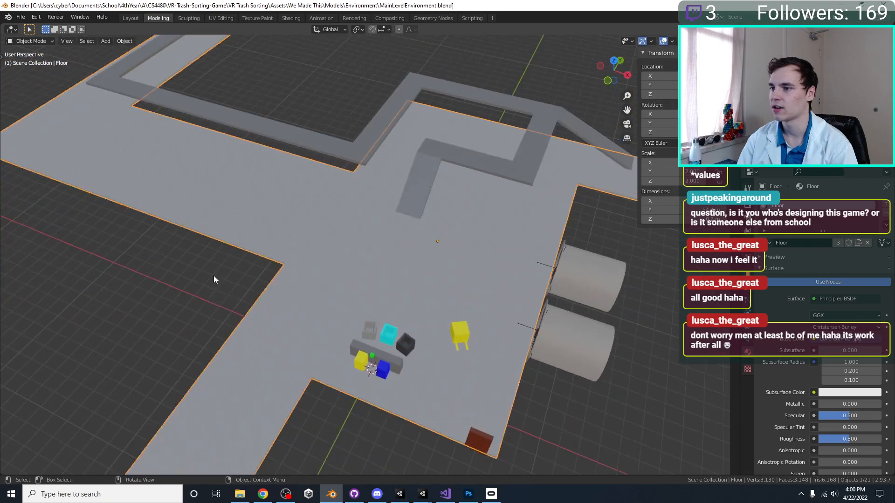
{"action": "key", "text": "alt+a"}
{"action": "key", "text": "shift+a"}
{"action": "mouse_move", "coordinate": [213, 276]}
{"action": "left_click", "coordinate": [250, 276]}
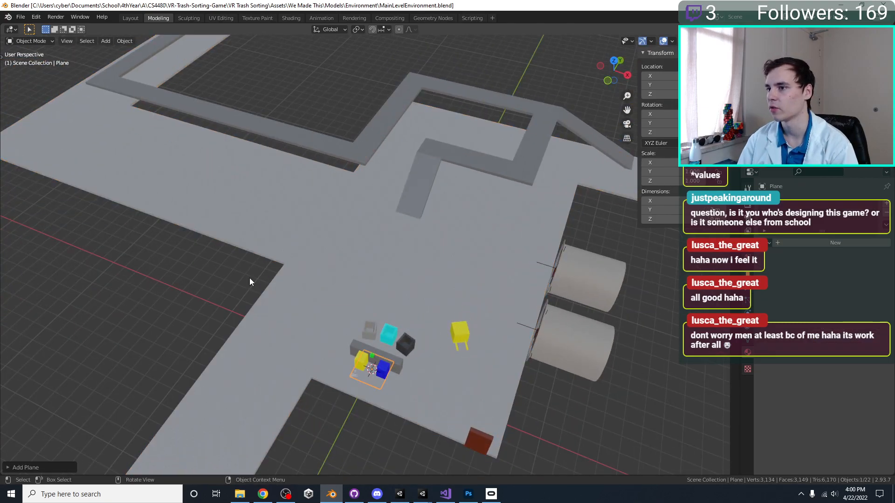
{"action": "scroll", "coordinate": [270, 301], "scroll_direction": "down", "scroll_amount": 3}
{"action": "key", "text": "x"}
{"action": "left_click", "coordinate": [286, 304]}
Add a plane mesh at the 3D cursor and rotate it upright in the front view.
{"action": "key", "text": "shift+a"}
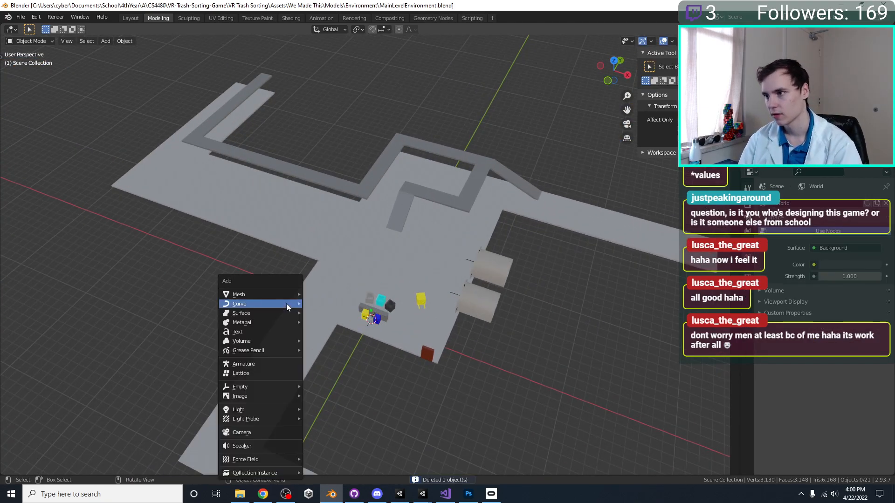
{"action": "mouse_move", "coordinate": [278, 295]}
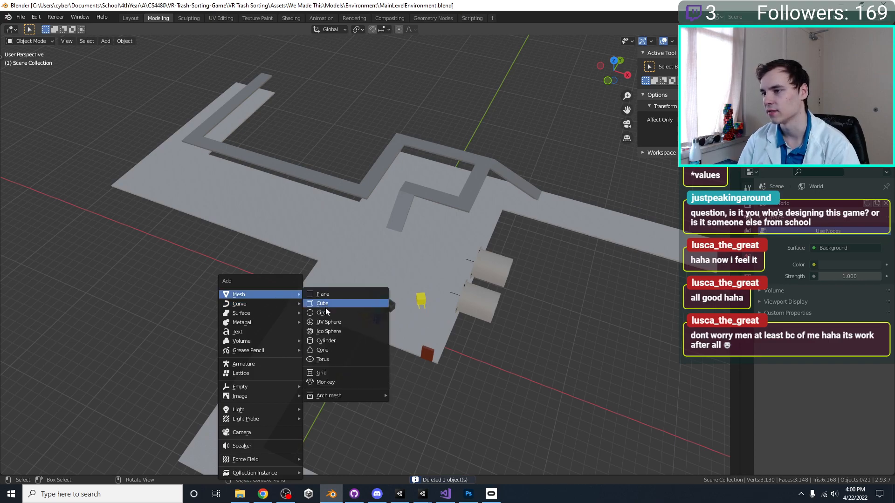
{"action": "left_click", "coordinate": [336, 294]}
{"action": "key", "text": "KP_1"}
{"action": "key", "text": "r"}
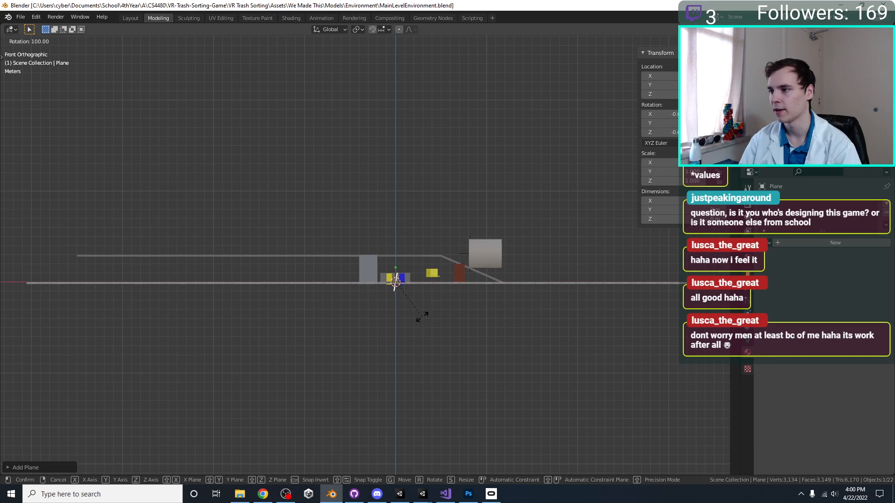
{"action": "left_click", "coordinate": [431, 314]}
Move the upright plane to the outer edge of the floor corridor beside the sorting bins, placing it in the front and top views.
{"action": "key", "text": "g"}
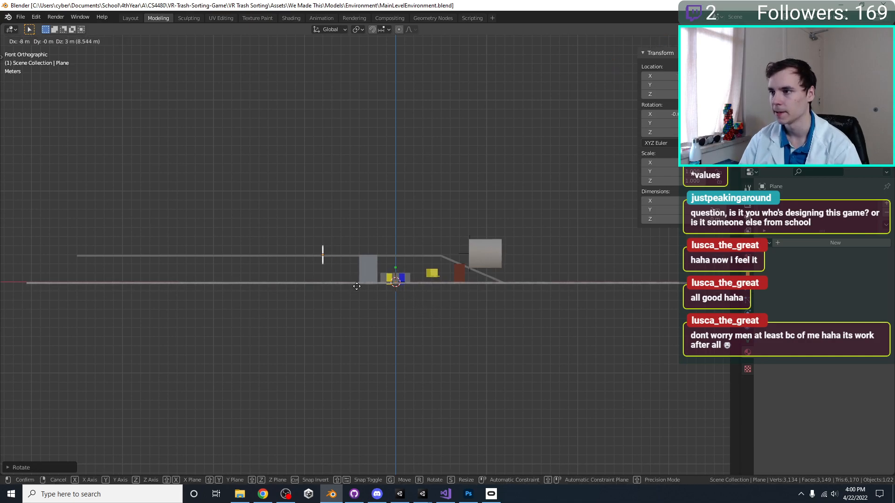
{"action": "left_click", "coordinate": [355, 302]}
{"action": "key", "text": "KP_7"}
{"action": "scroll", "coordinate": [356, 302], "scroll_direction": "up", "scroll_amount": 6}
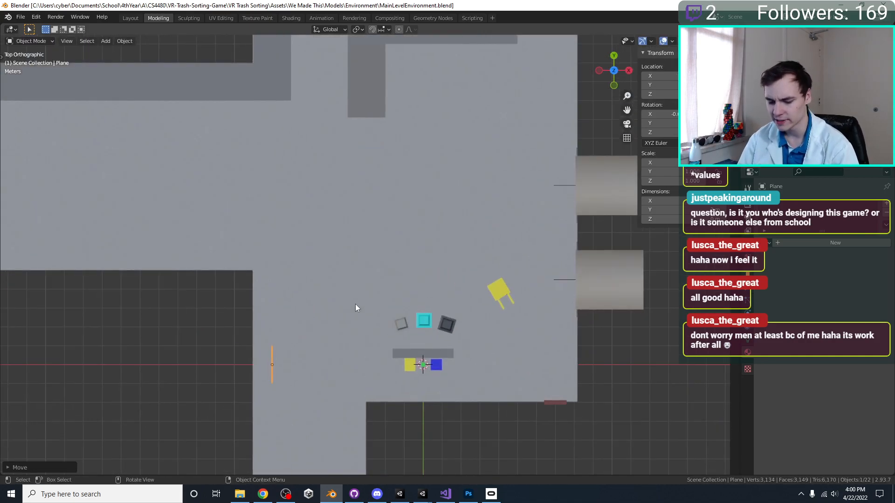
{"action": "key", "text": "g"}
{"action": "left_click", "coordinate": [341, 312]}
Enter Edit Mode on the upright plane, select its end edge from the top view and switch to vertex selection.
{"action": "key", "text": "Tab"}
{"action": "scroll", "coordinate": [340, 317], "scroll_direction": "down", "scroll_amount": 3}
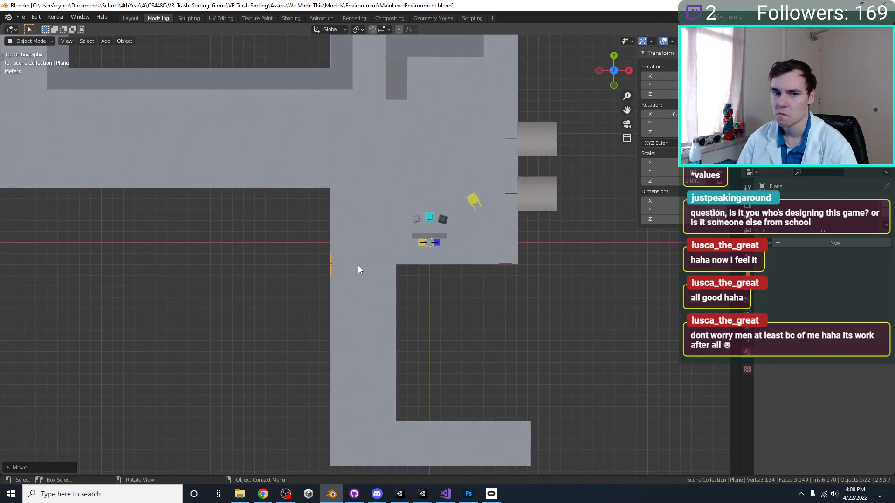
{"action": "left_click_drag", "start_coordinate": [323, 245], "coordinate": [358, 263]}
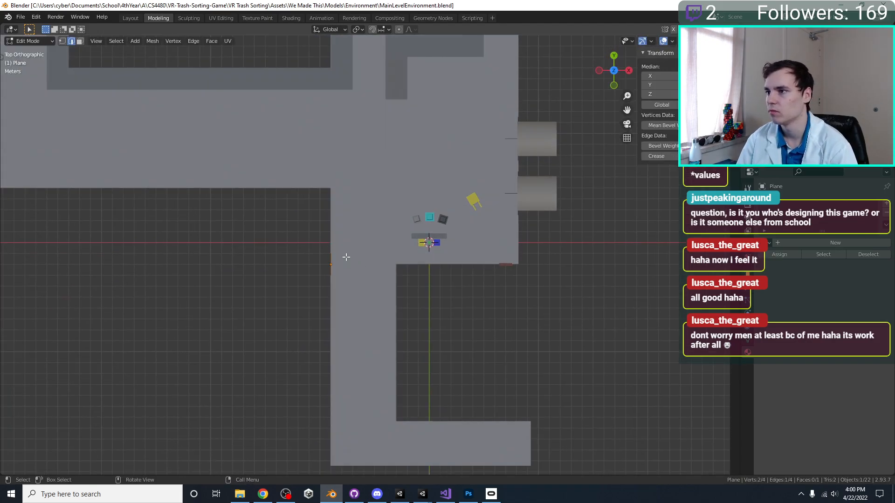
{"action": "scroll", "coordinate": [346, 257], "scroll_direction": "up", "scroll_amount": 5}
{"action": "left_click", "coordinate": [66, 41]}
Examine the floor's mesh vertices in Edit Mode around the upright plane, then return to Object Mode.
{"action": "key", "text": "Tab"}
{"action": "scroll", "coordinate": [242, 244], "scroll_direction": "up", "scroll_amount": 4}
{"action": "middle_click_drag", "start_coordinate": [271, 258], "coordinate": [440, 256], "text": "shift"}
{"action": "left_click", "coordinate": [337, 251]}
{"action": "scroll", "coordinate": [357, 243], "scroll_direction": "down", "scroll_amount": 5}
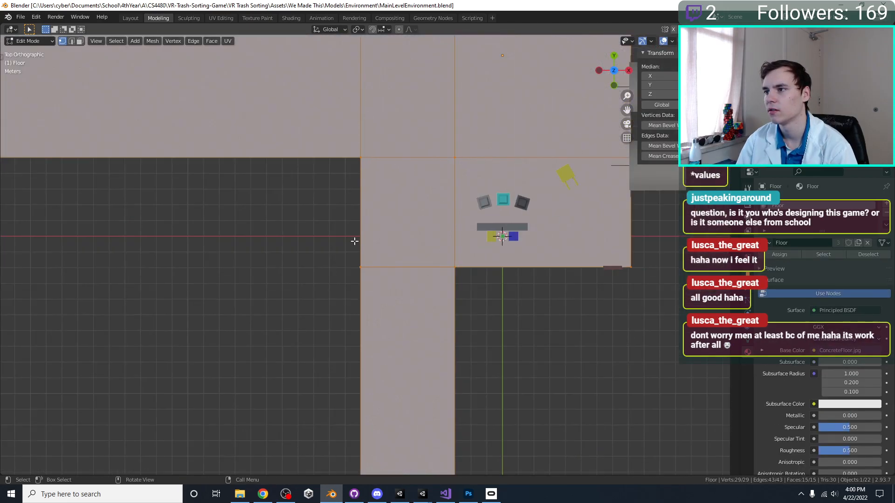
{"action": "scroll", "coordinate": [352, 272], "scroll_direction": "up", "scroll_amount": 5}
{"action": "middle_click_drag", "start_coordinate": [353, 273], "coordinate": [303, 237]}
{"action": "left_click", "coordinate": [348, 289]}
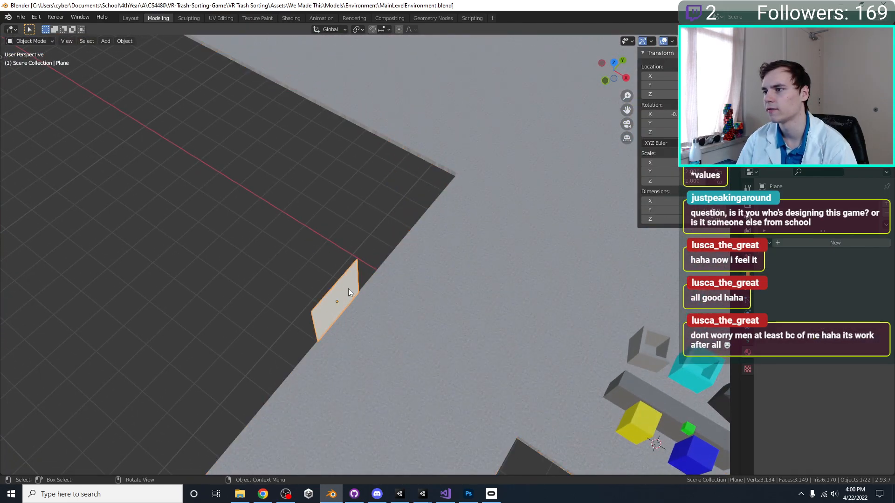
{"action": "key", "text": "KP_7"}
{"action": "left_click", "coordinate": [435, 254]}
{"action": "key", "text": "Tab"}
{"action": "scroll", "coordinate": [345, 219], "scroll_direction": "down", "scroll_amount": 8}
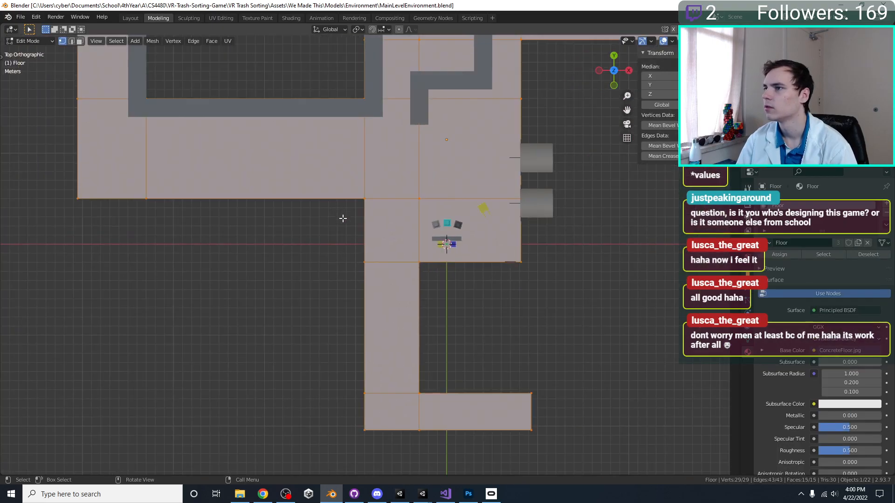
{"action": "scroll", "coordinate": [352, 190], "scroll_direction": "up", "scroll_amount": 2}
{"action": "key", "text": "Tab"}
{"action": "middle_click_drag", "start_coordinate": [371, 242], "coordinate": [346, 268]}
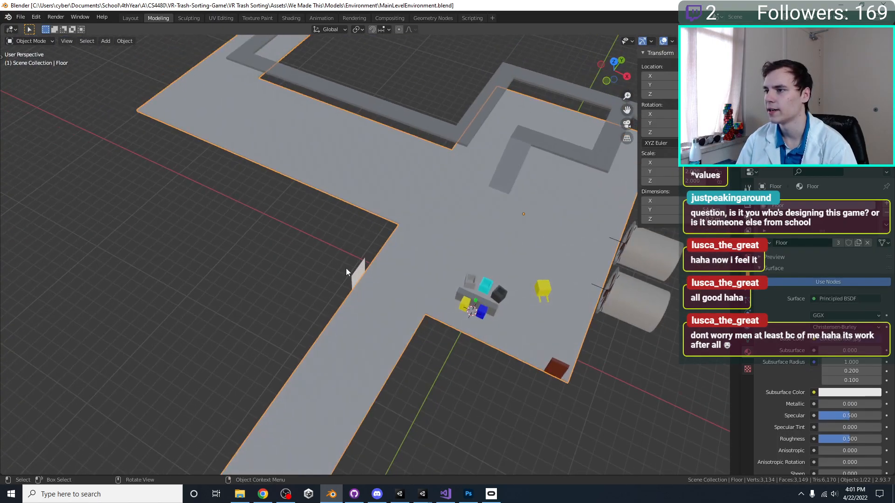
Add a Solidify modifier to the upright plane at the corridor's edge.
{"action": "left_click", "coordinate": [361, 268]}
{"action": "left_click", "coordinate": [749, 294]}
{"action": "left_click", "coordinate": [792, 205]}
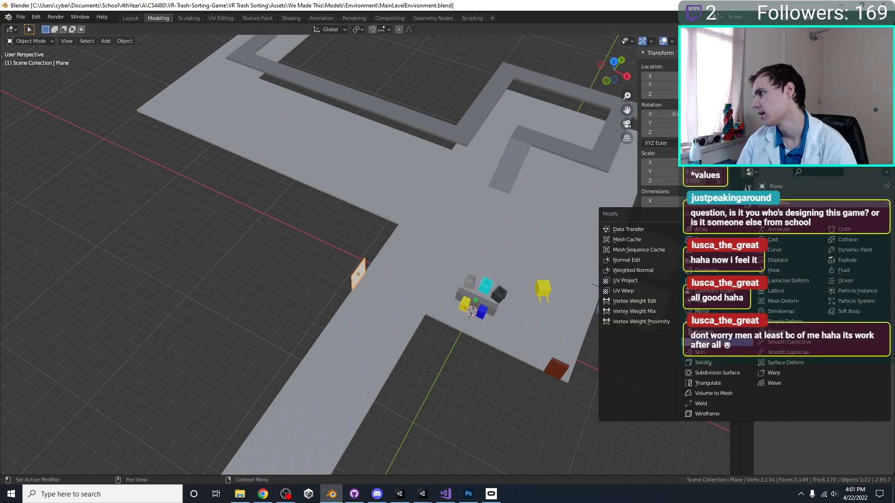
{"action": "left_click", "coordinate": [704, 363]}
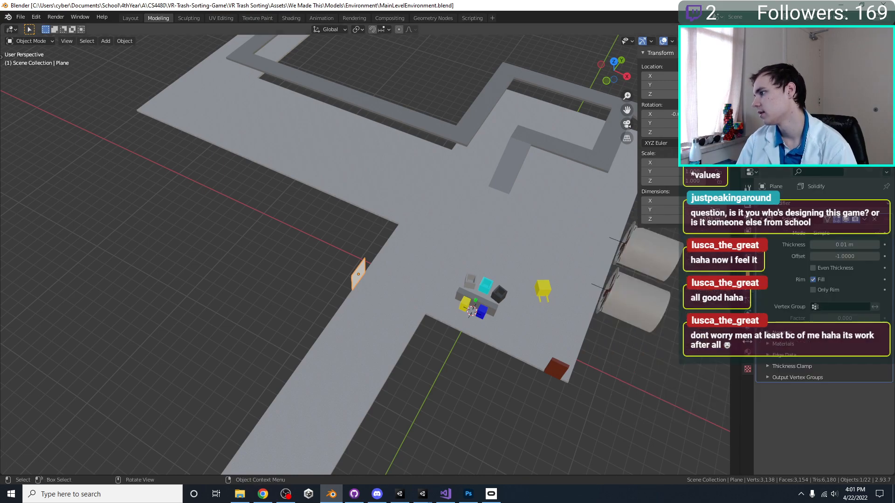
Set the Solidify modifier's thickness to 0.1 m on the upright plane.
{"action": "middle_click_drag", "start_coordinate": [551, 248], "coordinate": [559, 246]}
{"action": "scroll", "coordinate": [398, 315], "scroll_direction": "up", "scroll_amount": 5}
{"action": "middle_click_drag", "start_coordinate": [398, 315], "coordinate": [409, 309]}
{"action": "scroll", "coordinate": [409, 308], "scroll_direction": "up", "scroll_amount": 3}
{"action": "left_click", "coordinate": [832, 244]}
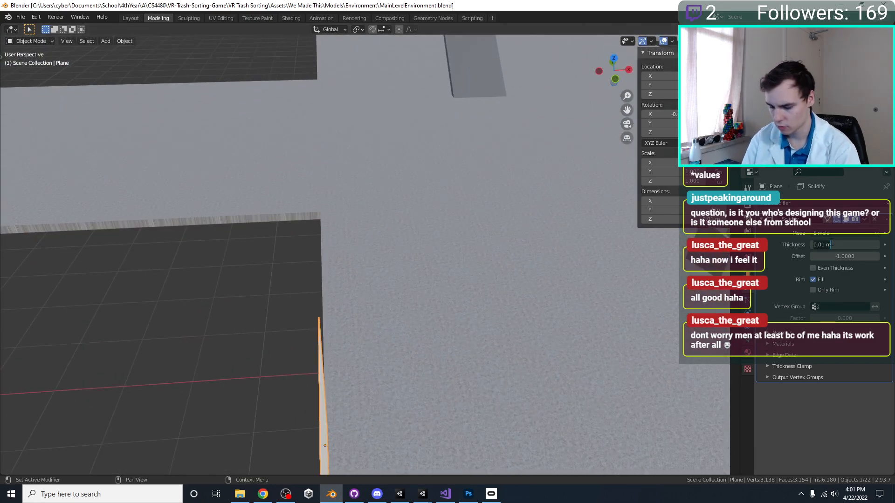
{"action": "key", "text": "Return"}
In Edit Mode from the top view, move the wall plane's upper end vertex along Y to the floor's inner corner.
{"action": "scroll", "coordinate": [200, 207], "scroll_direction": "down", "scroll_amount": 5}
{"action": "key", "text": "KP_7"}
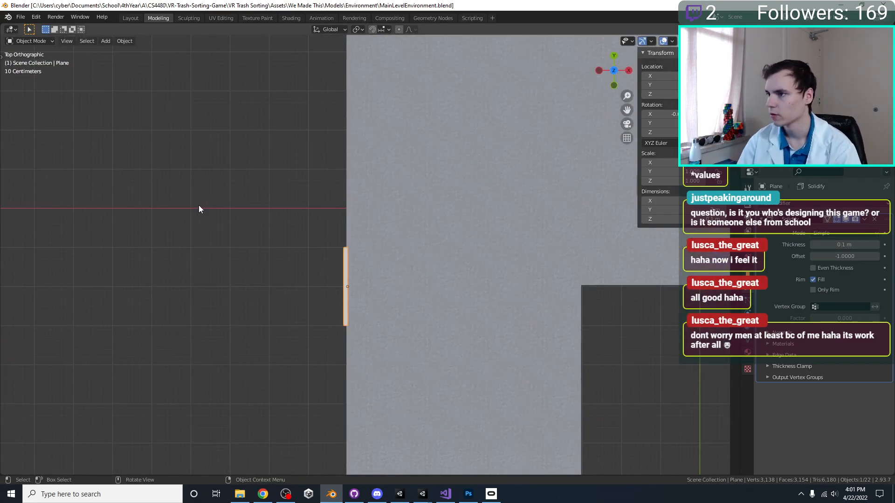
{"action": "scroll", "coordinate": [200, 207], "scroll_direction": "down", "scroll_amount": 5}
{"action": "scroll", "coordinate": [349, 257], "scroll_direction": "up", "scroll_amount": 5}
{"action": "middle_click_drag", "start_coordinate": [356, 269], "coordinate": [382, 174], "text": "shift"}
{"action": "key", "text": "Tab"}
{"action": "scroll", "coordinate": [366, 138], "scroll_direction": "down", "scroll_amount": 3}
{"action": "middle_click_drag", "start_coordinate": [366, 138], "coordinate": [349, 230], "text": "shift"}
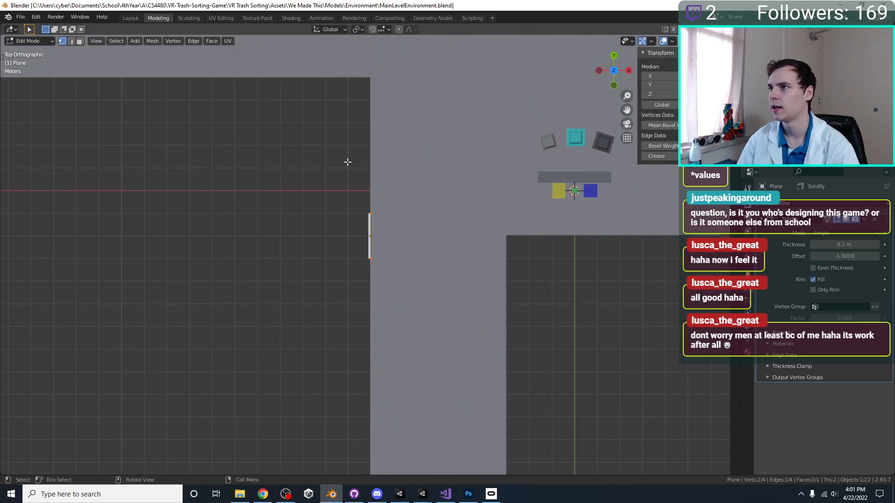
{"action": "left_click", "coordinate": [372, 216]}
{"action": "middle_click_drag", "start_coordinate": [386, 190], "coordinate": [368, 260], "text": "shift"}
{"action": "key", "text": "g"}
{"action": "key", "text": "z"}
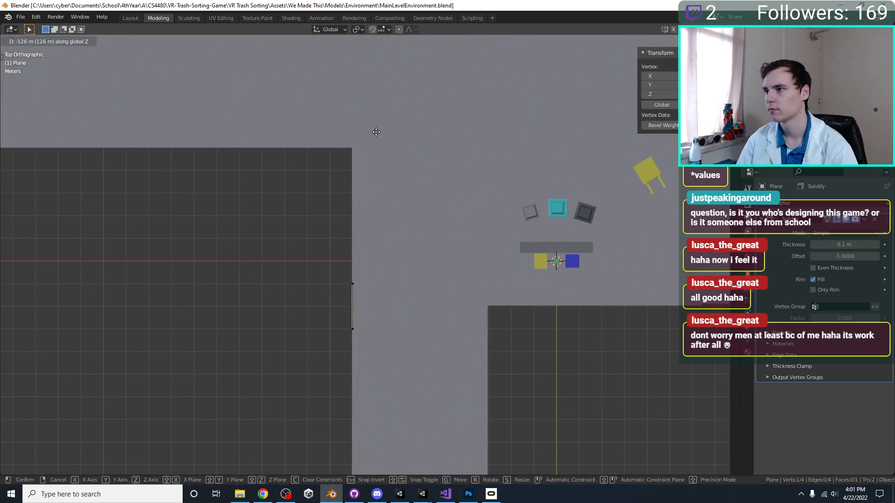
{"action": "key", "text": "y"}
{"action": "left_click", "coordinate": [368, 127]}
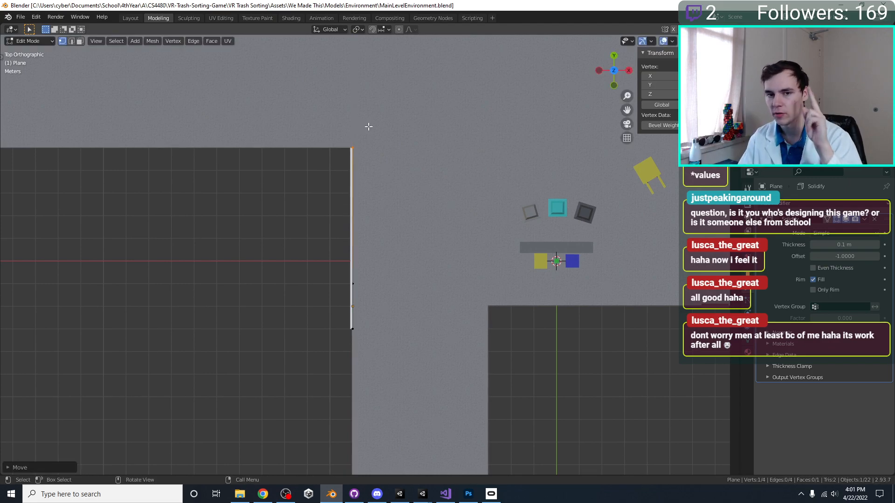
Select the wall plane's opposite end vertex and move it down to the corridor's far outer corner.
{"action": "scroll", "coordinate": [367, 154], "scroll_direction": "down", "scroll_amount": 2}
{"action": "scroll", "coordinate": [392, 207], "scroll_direction": "down", "scroll_amount": 4, "text": "shift"}
{"action": "key", "text": "b"}
{"action": "left_click_drag", "start_coordinate": [296, 207], "coordinate": [383, 195]}
{"action": "scroll", "coordinate": [365, 232], "scroll_direction": "down", "scroll_amount": 2}
{"action": "scroll", "coordinate": [359, 186], "scroll_direction": "down", "scroll_amount": 2, "text": "shift"}
{"action": "key", "text": "g"}
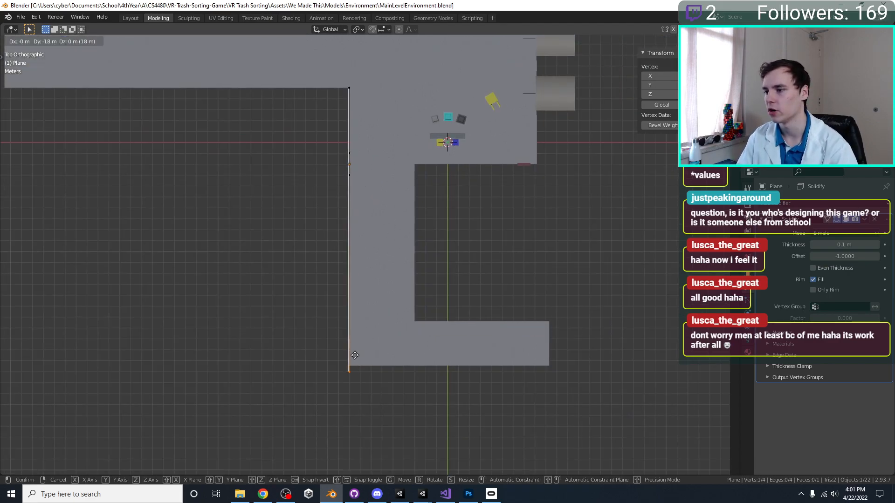
{"action": "left_click", "coordinate": [357, 350]}
{"action": "scroll", "coordinate": [396, 354], "scroll_direction": "up", "scroll_amount": 3, "text": "shift"}
{"action": "scroll", "coordinate": [420, 359], "scroll_direction": "right", "scroll_amount": 4, "text": "ctrl"}
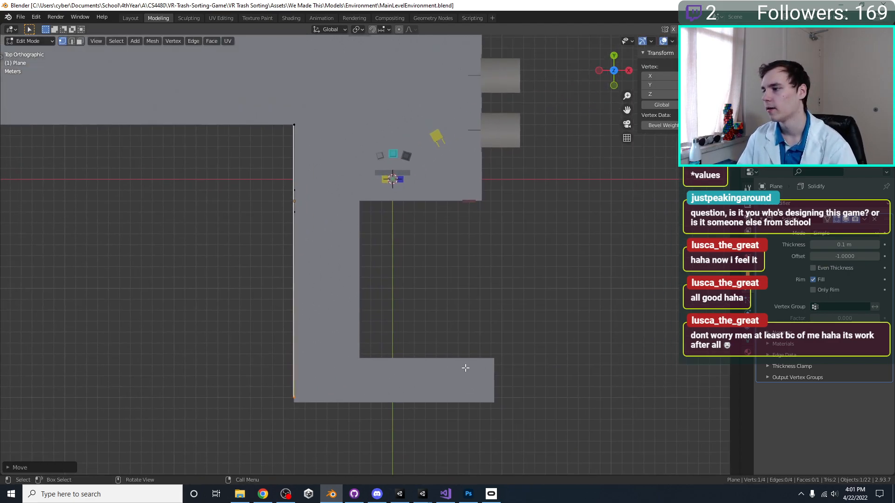
{"action": "scroll", "coordinate": [377, 281], "scroll_direction": "down", "scroll_amount": 5}
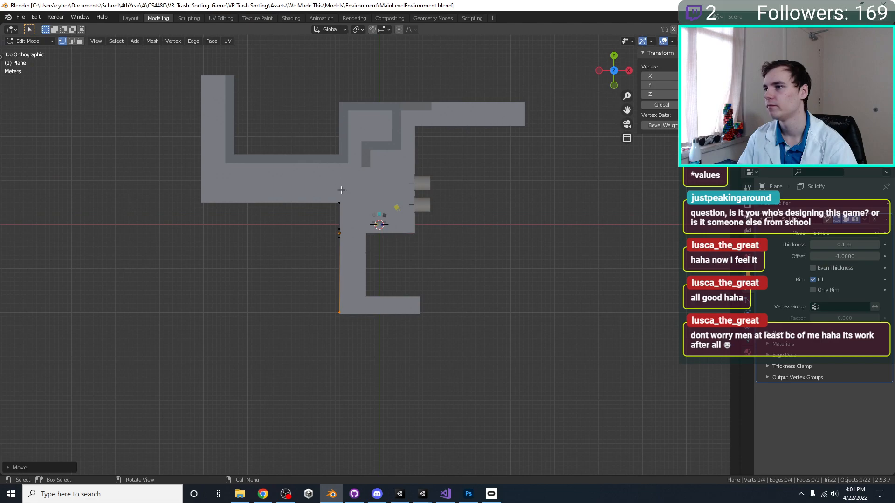
{"action": "scroll", "coordinate": [476, 270], "scroll_direction": "up", "scroll_amount": 5}
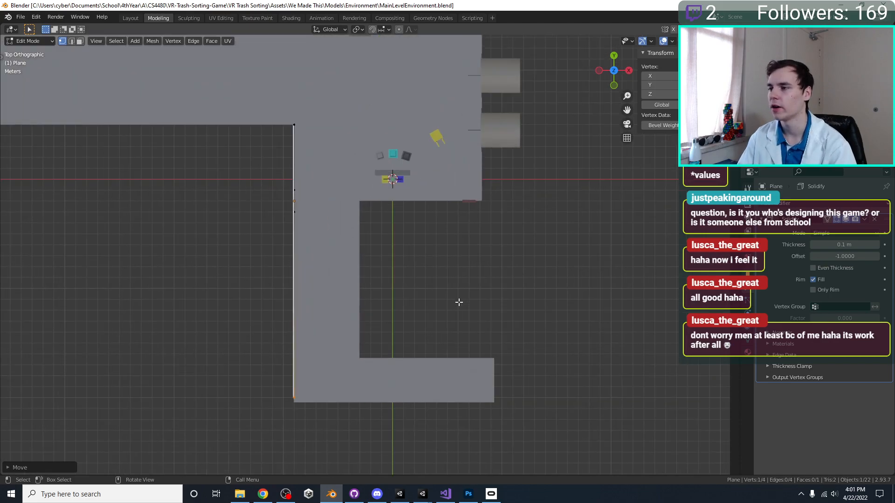
{"action": "scroll", "coordinate": [424, 280], "scroll_direction": "down", "scroll_amount": 3, "text": "shift"}
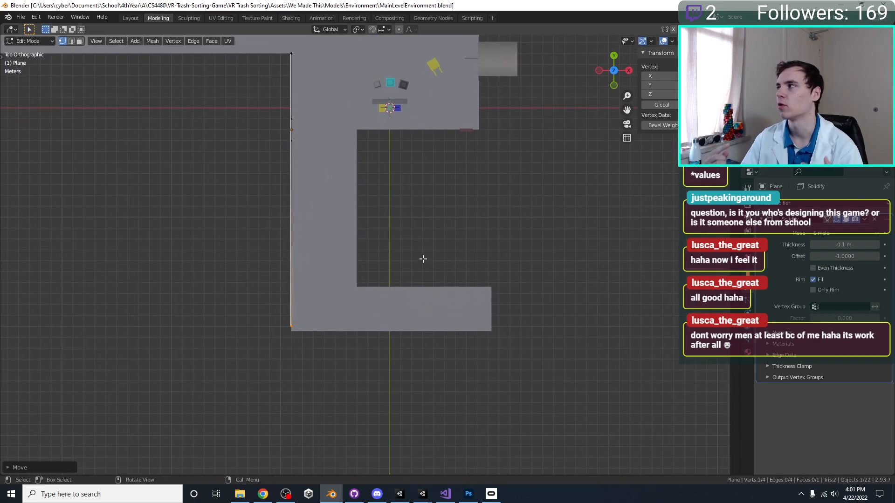
Switch editing to the floor, select its far outer end edge, and move it about 0.5 m outward along Y.
{"action": "scroll", "coordinate": [423, 259], "scroll_direction": "up", "scroll_amount": 3}
{"action": "scroll", "coordinate": [386, 326], "scroll_direction": "down", "scroll_amount": 3, "text": "shift"}
{"action": "key", "text": "alt+q"}
{"action": "key", "text": "b"}
{"action": "left_click_drag", "start_coordinate": [679, 283], "coordinate": [176, 263]}
{"action": "scroll", "coordinate": [272, 296], "scroll_direction": "up", "scroll_amount": 2}
{"action": "key", "text": "h"}
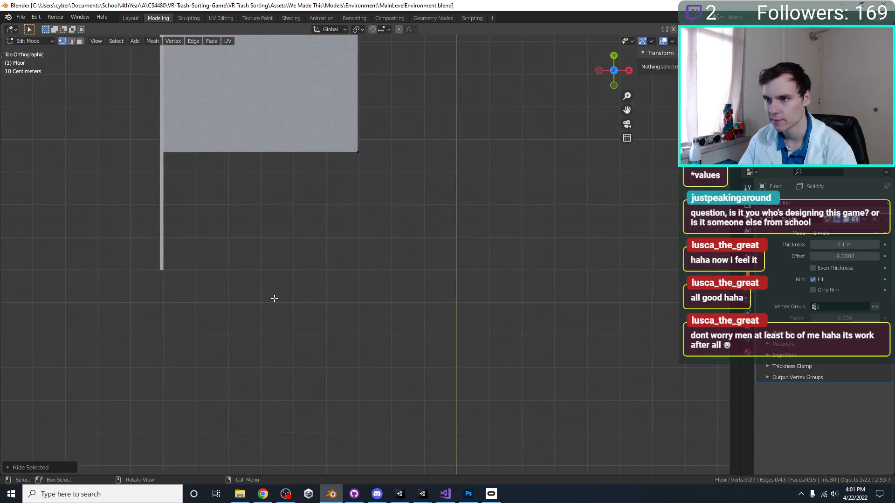
{"action": "key", "text": "alt+h"}
{"action": "key", "text": "g"}
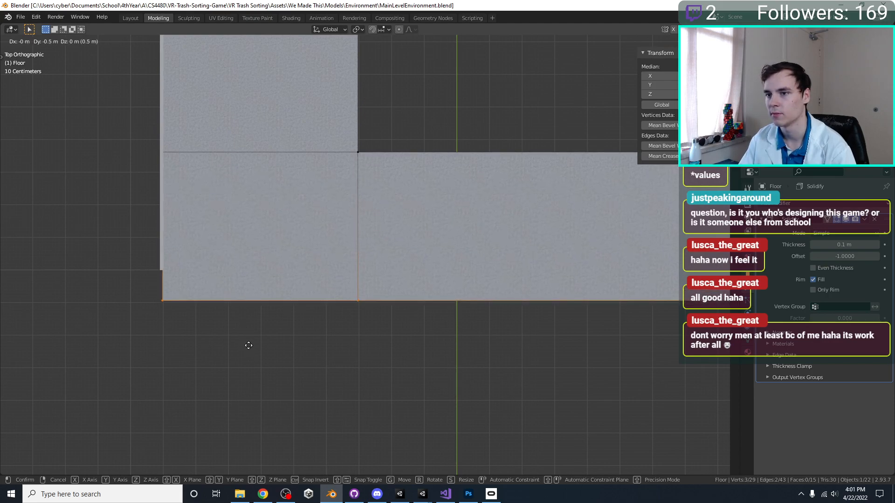
{"action": "left_click", "coordinate": [251, 347]}
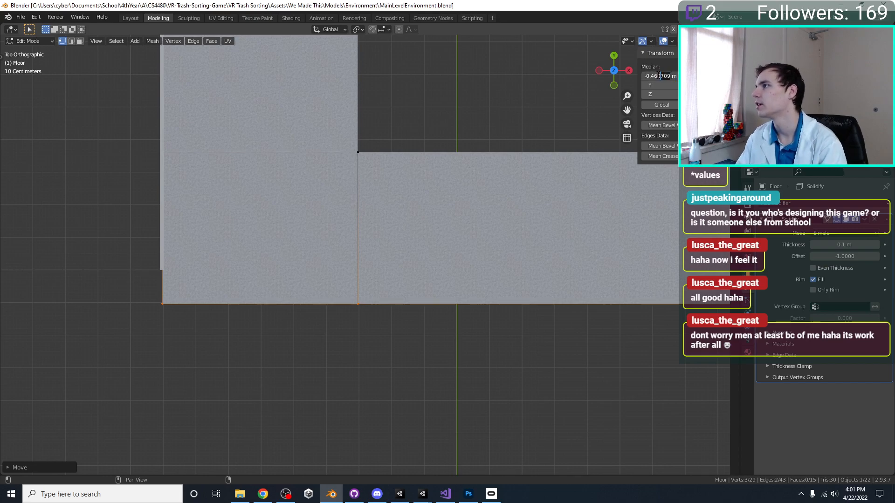
Fine-tune the median Y of the floor's far outer edge, trying -16 m and -16.5 m.
{"action": "key", "text": "Return"}
{"action": "left_click", "coordinate": [675, 85]}
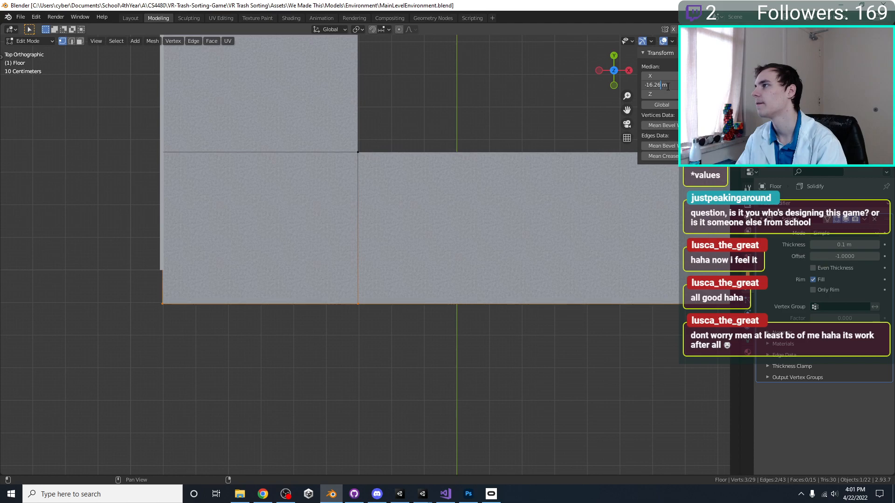
{"action": "key", "text": "Return"}
{"action": "scroll", "coordinate": [320, 200], "scroll_direction": "down", "scroll_amount": 2}
{"action": "scroll", "coordinate": [503, 163], "scroll_direction": "up", "scroll_amount": 3}
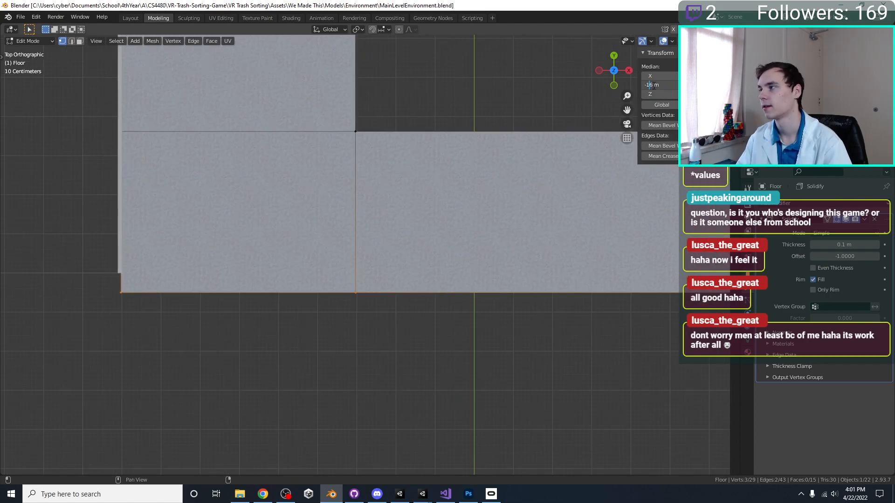
{"action": "key", "text": "Return"}
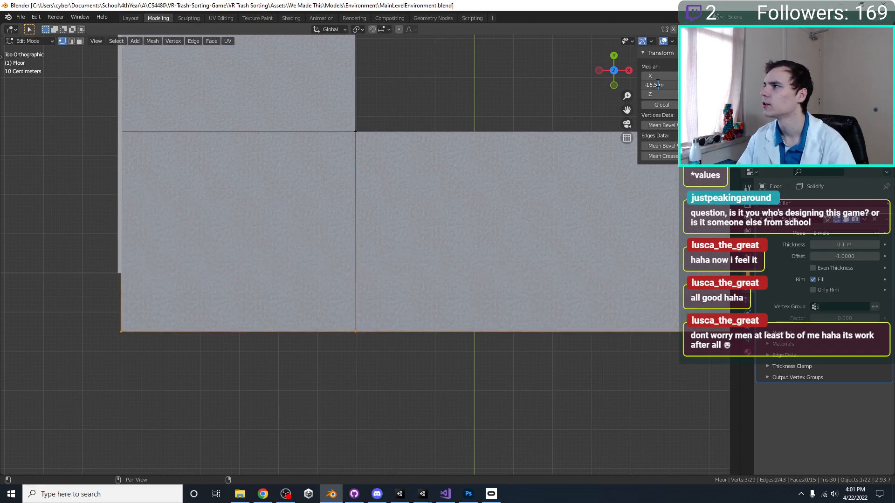
{"action": "key", "text": "Return"}
Select the floor vertices along the corridor's outer side and adjust their median X.
{"action": "scroll", "coordinate": [320, 280], "scroll_direction": "down", "scroll_amount": 6}
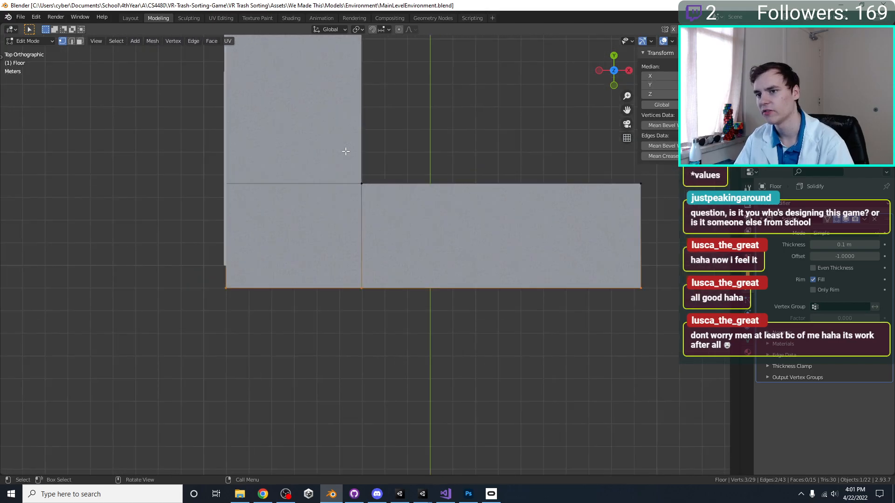
{"action": "left_click", "coordinate": [277, 214]}
{"action": "middle_click_drag", "start_coordinate": [277, 213], "coordinate": [356, 303], "text": "shift"}
{"action": "scroll", "coordinate": [359, 310], "scroll_direction": "down", "scroll_amount": 3}
{"action": "left_click_drag", "start_coordinate": [374, 341], "coordinate": [354, 34]}
{"action": "scroll", "coordinate": [426, 284], "scroll_direction": "up", "scroll_amount": 5}
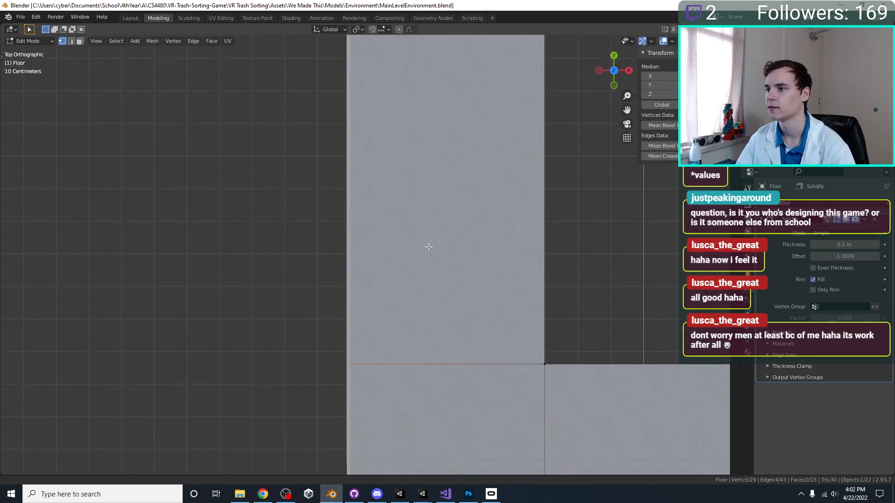
{"action": "middle_click_drag", "start_coordinate": [432, 264], "coordinate": [428, 152], "text": "shift"}
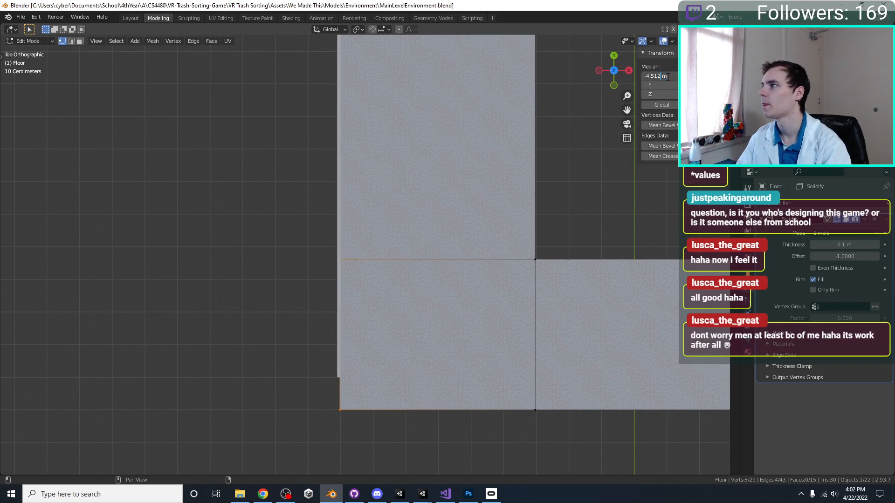
{"action": "key", "text": "Return"}
Examine the X coordinates of the floor vertices along the upper room's outer side and their alignment with the corridor.
{"action": "scroll", "coordinate": [403, 323], "scroll_direction": "down", "scroll_amount": 5}
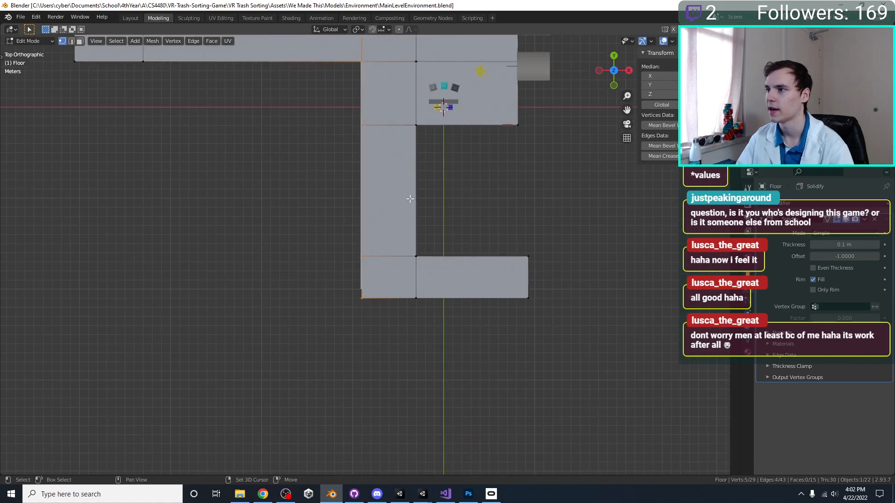
{"action": "scroll", "coordinate": [404, 322], "scroll_direction": "up", "scroll_amount": 2}
{"action": "left_click_drag", "start_coordinate": [335, 88], "coordinate": [376, 237]}
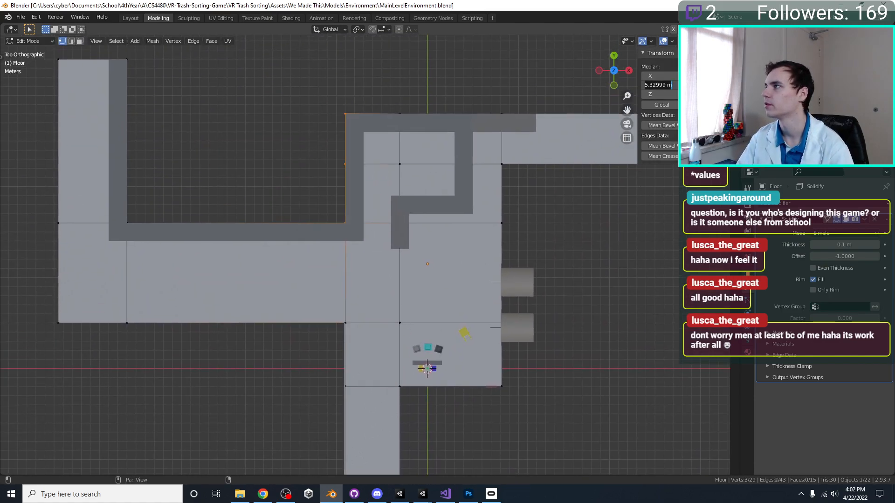
{"action": "left_click", "coordinate": [681, 76]}
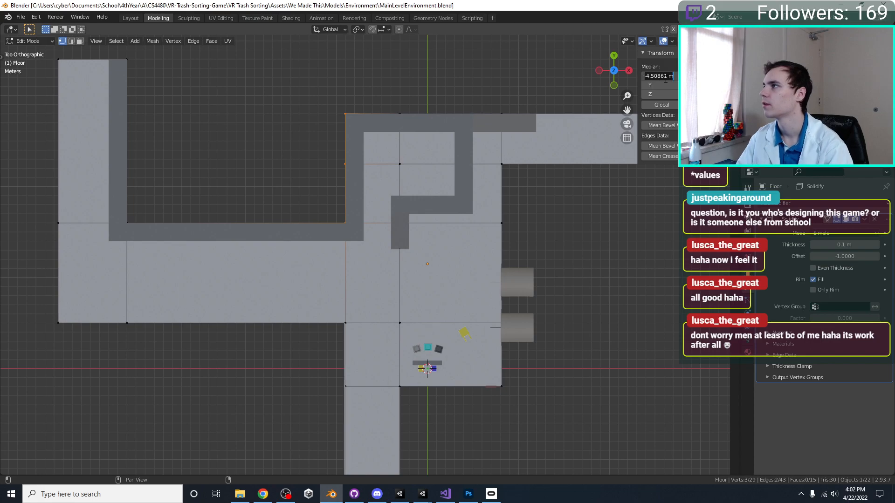
{"action": "key", "text": "Return"}
{"action": "left_click_drag", "start_coordinate": [305, 81], "coordinate": [368, 180]}
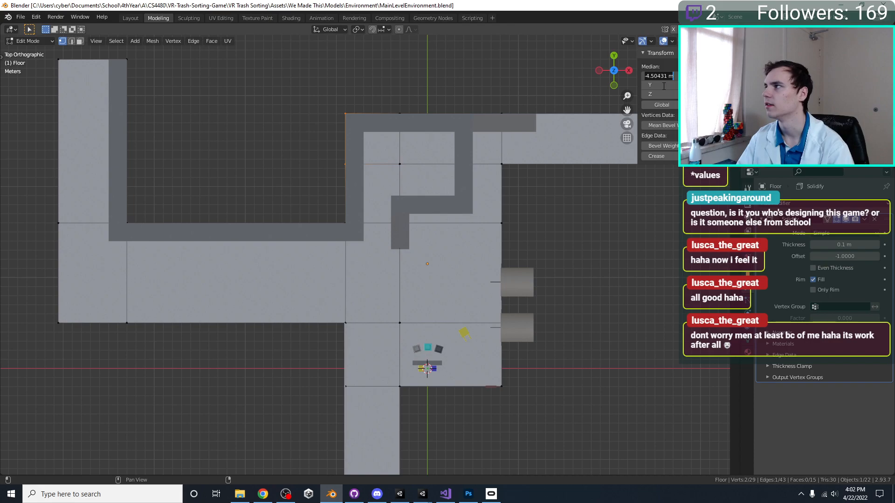
{"action": "key", "text": "Return"}
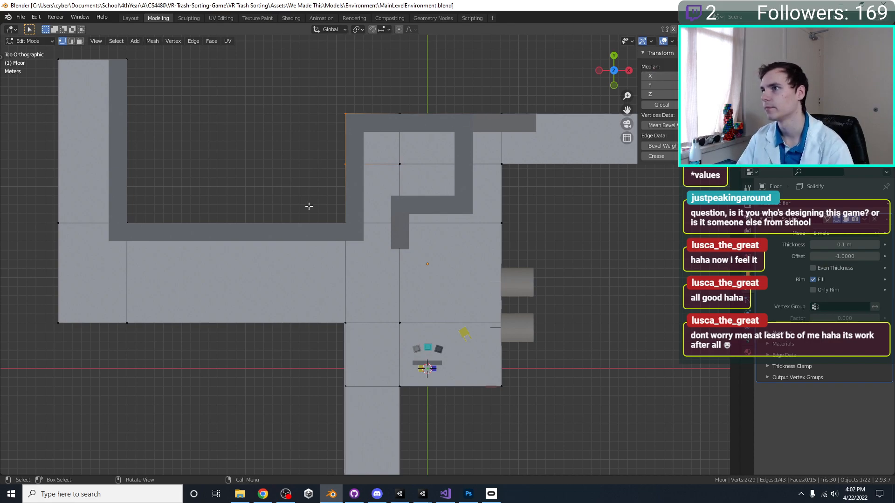
{"action": "middle_click_drag", "start_coordinate": [310, 193], "coordinate": [327, 90], "text": "shift"}
{"action": "left_click_drag", "start_coordinate": [342, 95], "coordinate": [377, 466]}
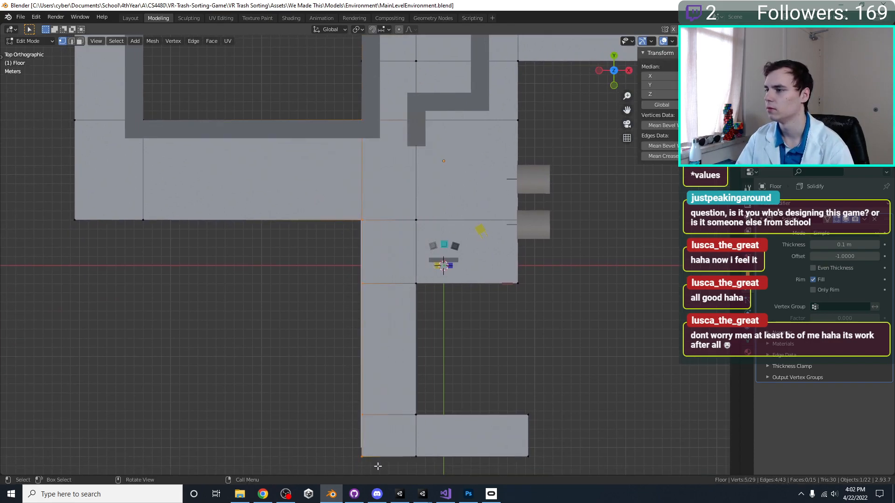
{"action": "middle_click_drag", "start_coordinate": [399, 329], "coordinate": [399, 236], "text": "shift"}
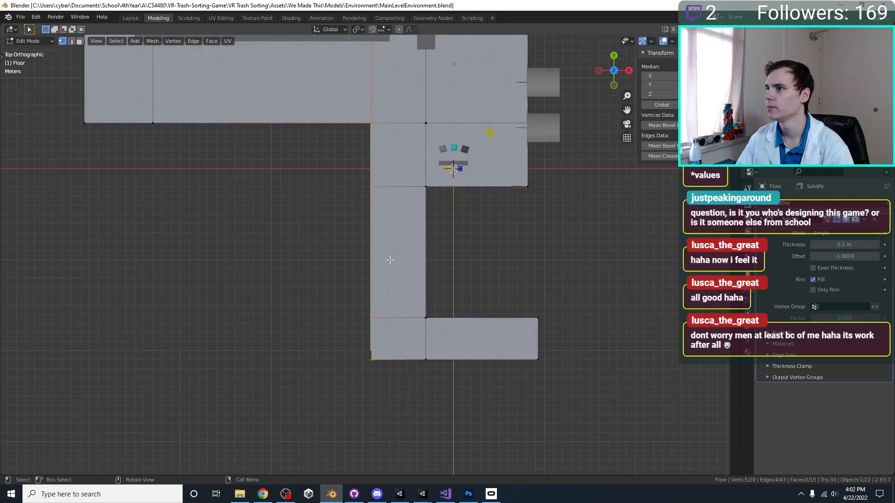
{"action": "scroll", "coordinate": [370, 358], "scroll_direction": "up", "scroll_amount": 5}
{"action": "scroll", "coordinate": [375, 342], "scroll_direction": "down", "scroll_amount": 4}
Switch to the wall plane and move its lower end vertex along Y to the floor's adjusted outer corner.
{"action": "key", "text": "alt+q"}
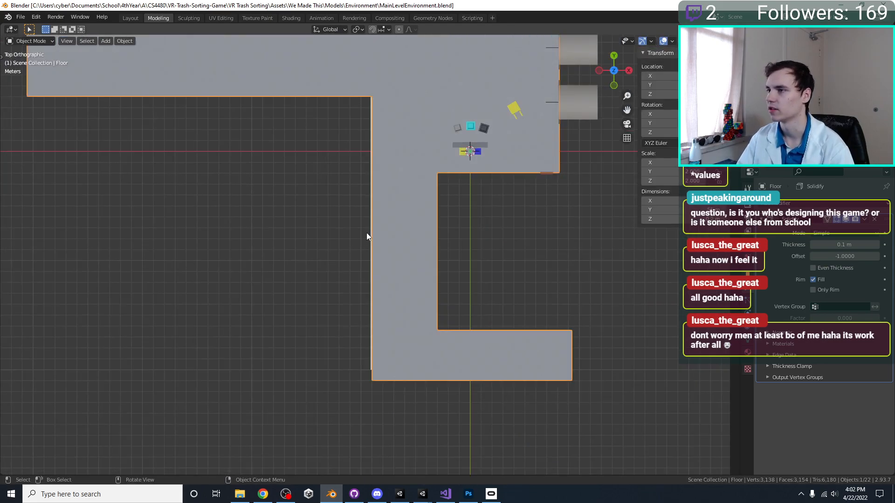
{"action": "scroll", "coordinate": [372, 180], "scroll_direction": "up", "scroll_amount": 2}
{"action": "scroll", "coordinate": [373, 180], "scroll_direction": "up", "scroll_amount": 1}
{"action": "middle_click_drag", "start_coordinate": [442, 346], "coordinate": [434, 228], "text": "shift"}
{"action": "scroll", "coordinate": [373, 272], "scroll_direction": "up", "scroll_amount": 4}
{"action": "left_click_drag", "start_coordinate": [278, 339], "coordinate": [405, 391]}
{"action": "middle_click_drag", "start_coordinate": [402, 371], "coordinate": [404, 299], "text": "shift"}
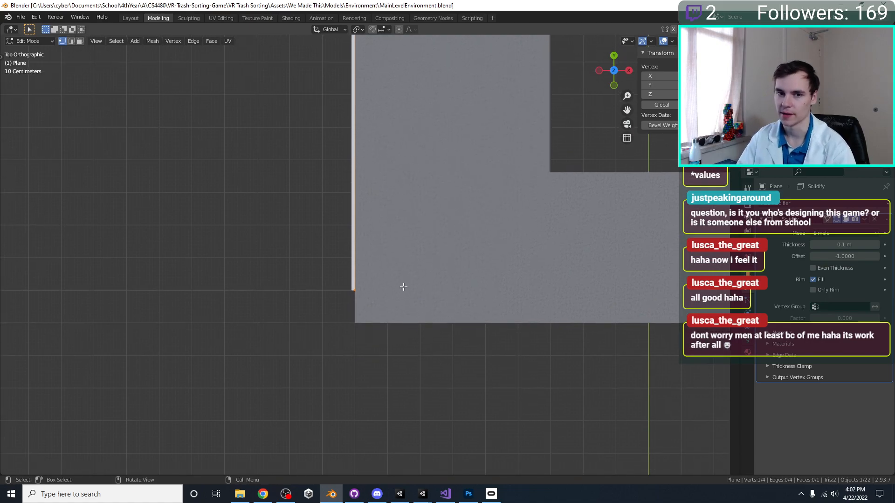
{"action": "key", "text": "g"}
{"action": "left_click", "coordinate": [403, 320]}
{"action": "scroll", "coordinate": [403, 317], "scroll_direction": "down", "scroll_amount": 3}
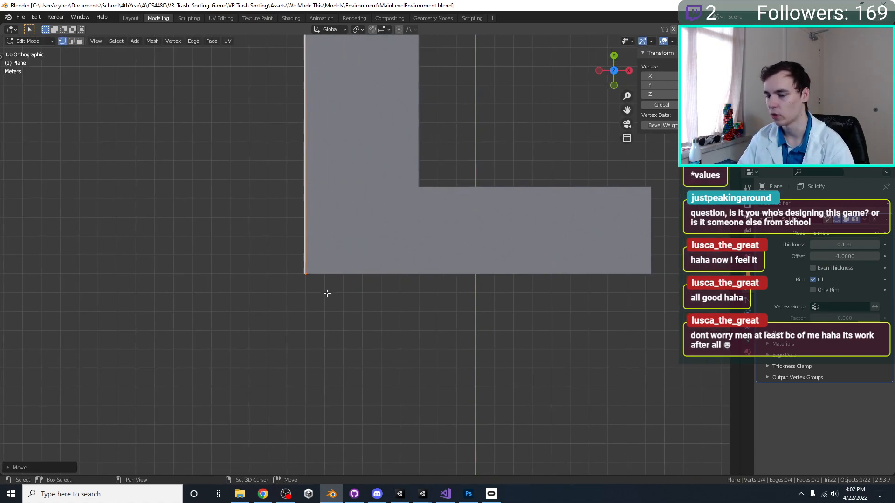
Try to extrude the wall's end vertex about 18 m along X on the corridor's outer end, and undo it.
{"action": "middle_click_drag", "start_coordinate": [320, 296], "coordinate": [251, 301], "text": "shift"}
{"action": "key", "text": "e"}
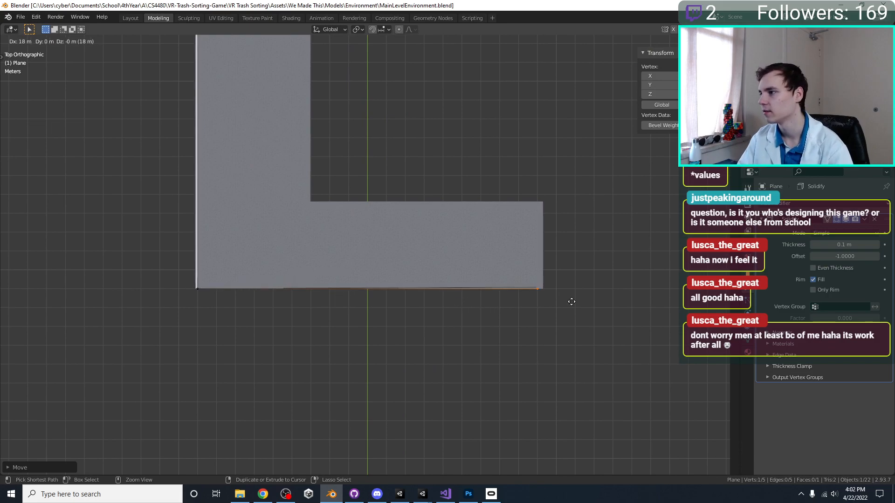
{"action": "left_click", "coordinate": [565, 304], "text": "ctrl"}
{"action": "scroll", "coordinate": [606, 320], "scroll_direction": "up", "scroll_amount": 5}
{"action": "middle_click_drag", "start_coordinate": [633, 330], "coordinate": [328, 259], "text": "shift"}
{"action": "scroll", "coordinate": [328, 259], "scroll_direction": "down", "scroll_amount": 4}
{"action": "middle_click_drag", "start_coordinate": [376, 219], "coordinate": [412, 259]}
{"action": "key", "text": "ctrl+z"}
{"action": "key", "text": "ctrl+z"}
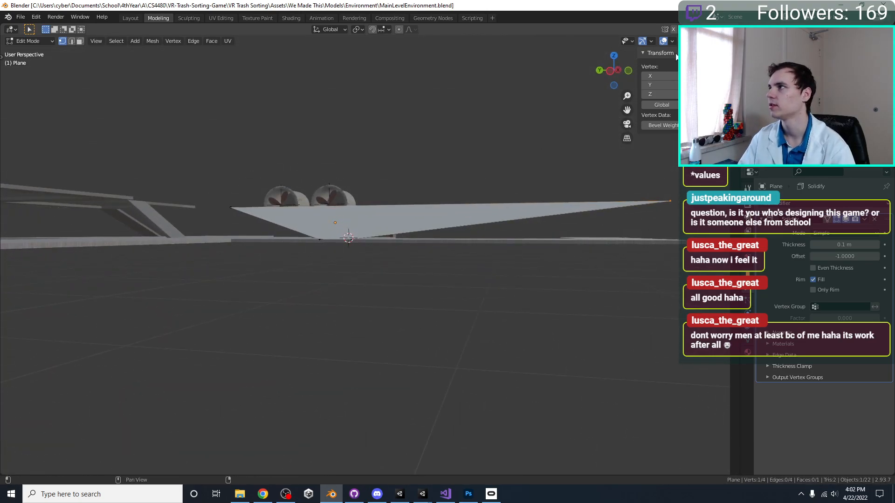
Leave Edit Mode and delete the misshapen wall plane.
{"action": "scroll", "coordinate": [604, 187], "scroll_direction": "down", "scroll_amount": 2}
{"action": "key", "text": "ctrl+z"}
{"action": "key", "text": "ctrl+shift+z"}
{"action": "key", "text": "Tab"}
{"action": "key", "text": "x"}
{"action": "left_click", "coordinate": [446, 222]}
Add a new mesh plane and rotate it 90° in the front view to stand upright.
{"action": "key", "text": "shift+a"}
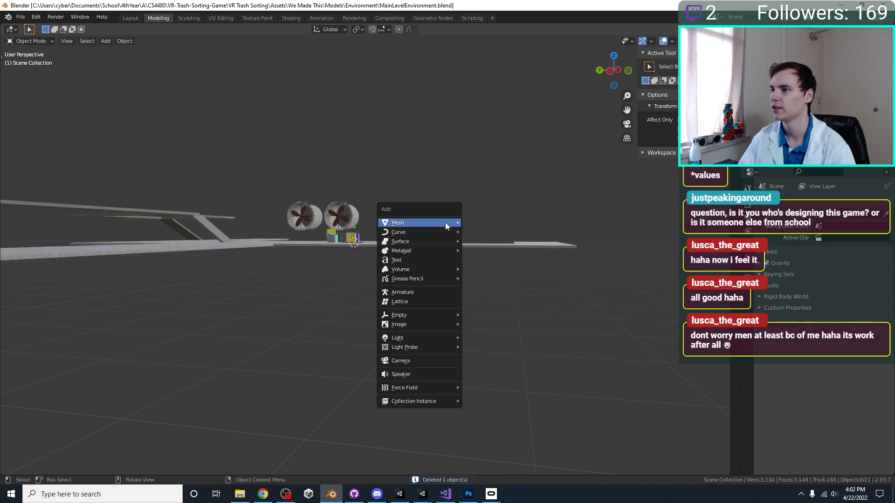
{"action": "mouse_move", "coordinate": [445, 223]}
{"action": "left_click", "coordinate": [511, 223]}
{"action": "key", "text": "KP_7"}
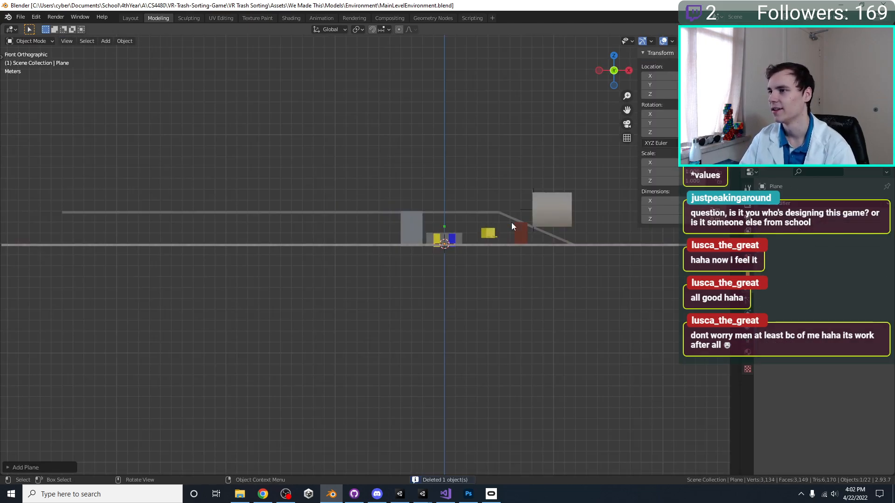
{"action": "key", "text": "KP_1"}
{"action": "type", "text": "r90"}
{"action": "key", "text": "Return"}
Move the upright plane to the corridor's outer edge, raised above the floor.
{"action": "key", "text": "g"}
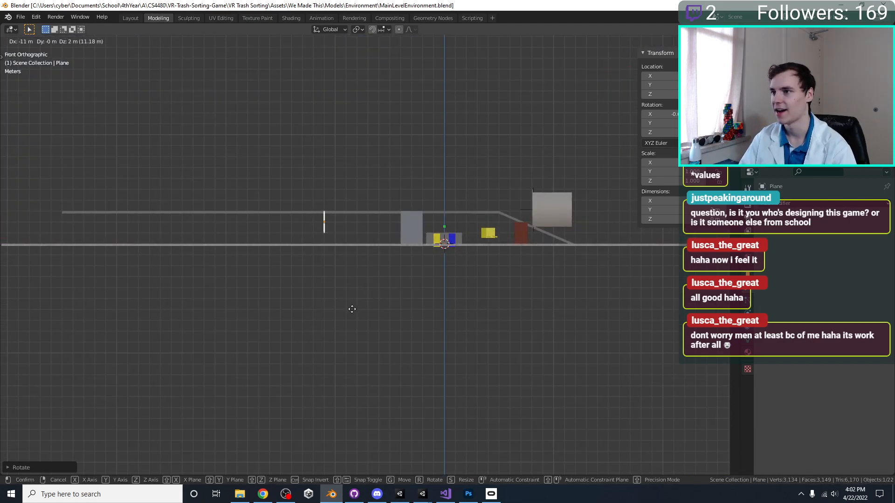
{"action": "left_click", "coordinate": [361, 323]}
{"action": "key", "text": "KP_7"}
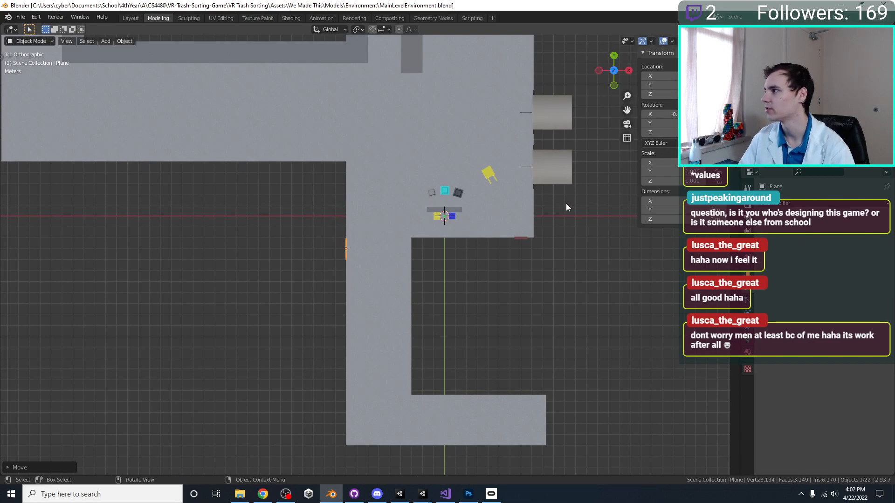
Add a Solidify modifier to the new wall plane with a thickness of 0.1 m.
{"action": "scroll", "coordinate": [469, 197], "scroll_direction": "up", "scroll_amount": 5}
{"action": "left_click", "coordinate": [774, 203]}
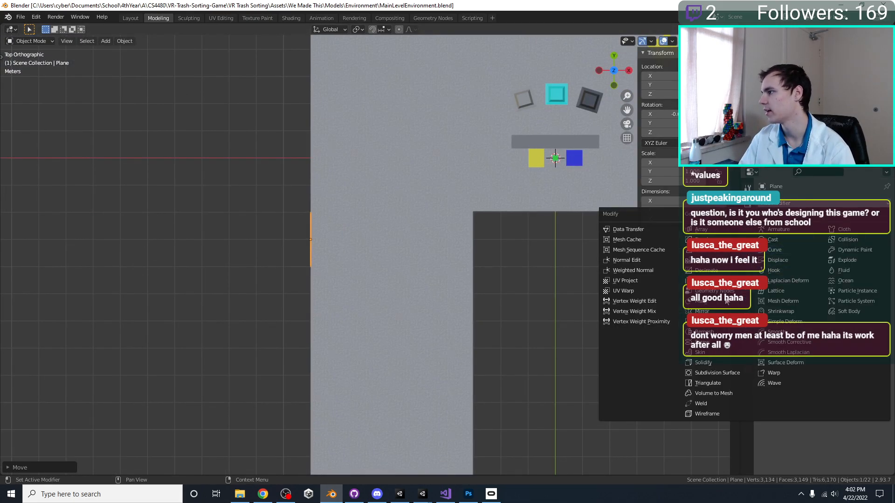
{"action": "left_click", "coordinate": [705, 363]}
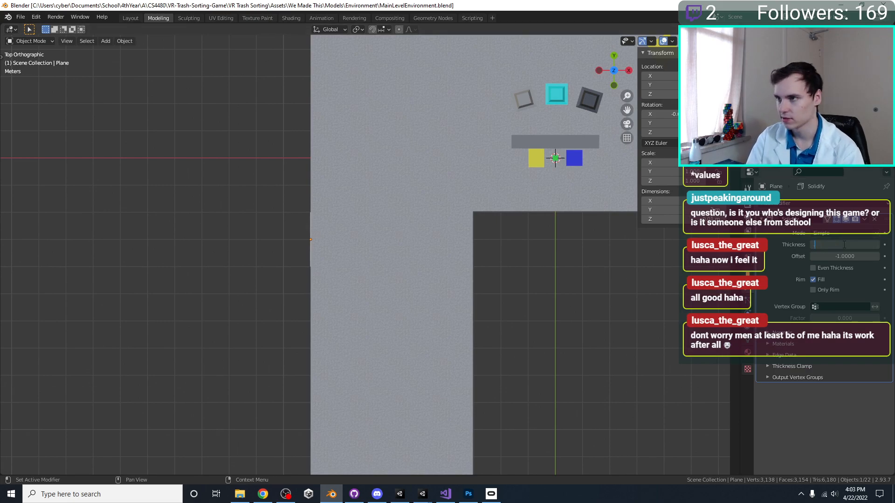
{"action": "type", "text": "1"}
{"action": "key", "text": "Return"}
{"action": "scroll", "coordinate": [527, 190], "scroll_direction": "down", "scroll_amount": 1}
In Edit Mode, select the wall's upper end edge and move it along Y to the floor's inner corner.
{"action": "key", "text": "Tab"}
{"action": "middle_click_drag", "start_coordinate": [294, 196], "coordinate": [306, 299], "text": "shift"}
{"action": "left_click_drag", "start_coordinate": [299, 294], "coordinate": [345, 310]}
{"action": "scroll", "coordinate": [311, 300], "scroll_direction": "down", "scroll_amount": 2}
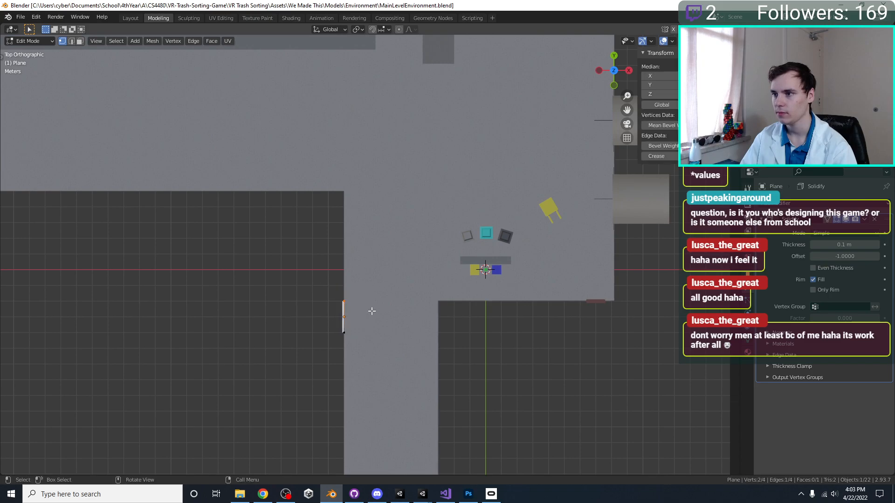
{"action": "middle_click_drag", "start_coordinate": [408, 280], "coordinate": [540, 182]}
{"action": "key", "text": "KP_7"}
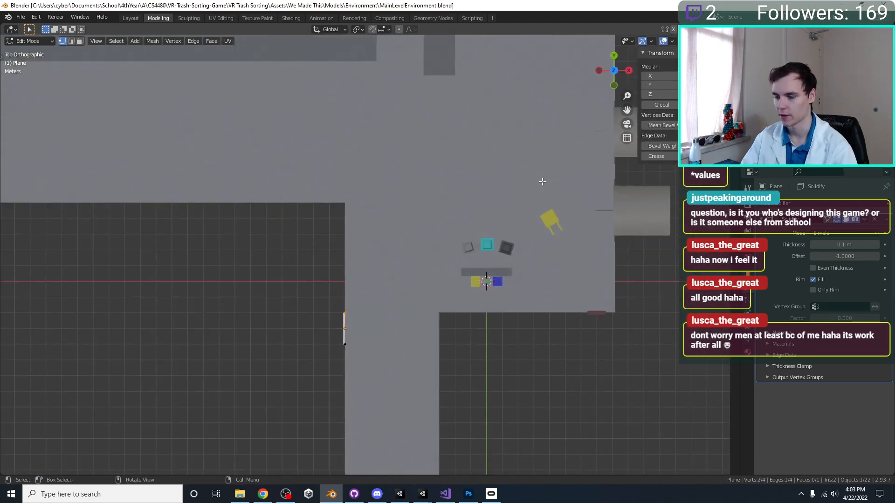
{"action": "scroll", "coordinate": [460, 232], "scroll_direction": "down", "scroll_amount": 2}
{"action": "key", "text": "e"}
{"action": "left_click", "coordinate": [460, 171]}
{"action": "scroll", "coordinate": [310, 200], "scroll_direction": "down", "scroll_amount": 2}
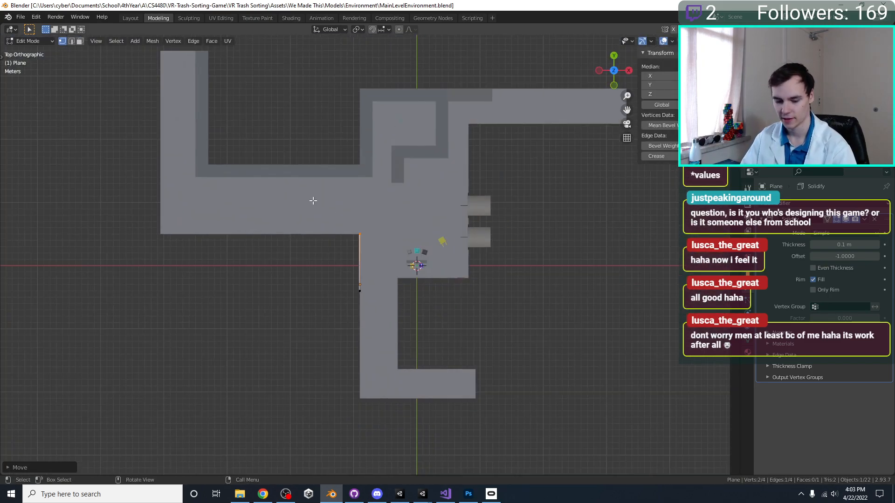
Extrude the wall's end about 31 m along negative X to the wing's outer corner, and up the wing's outer side.
{"action": "middle_click_drag", "start_coordinate": [310, 200], "coordinate": [389, 254], "text": "shift"}
{"action": "key", "text": "e"}
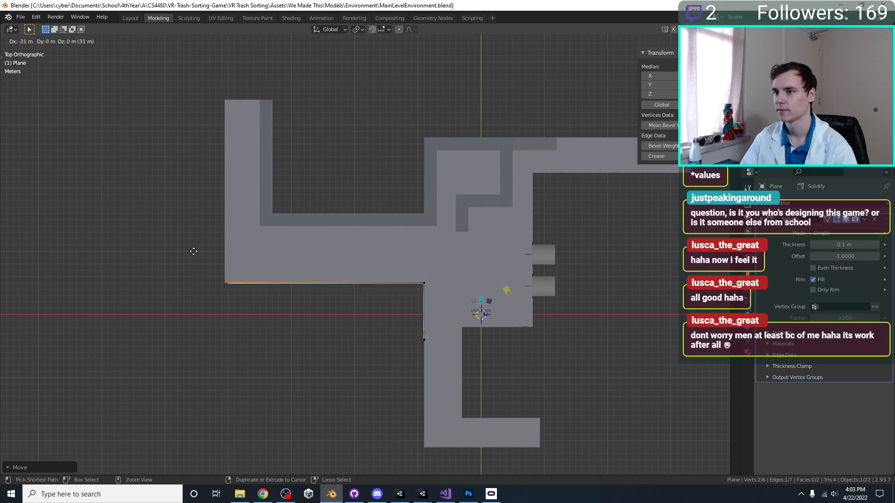
{"action": "left_click", "coordinate": [198, 249]}
{"action": "middle_click_drag", "start_coordinate": [200, 248], "coordinate": [193, 293], "text": "shift"}
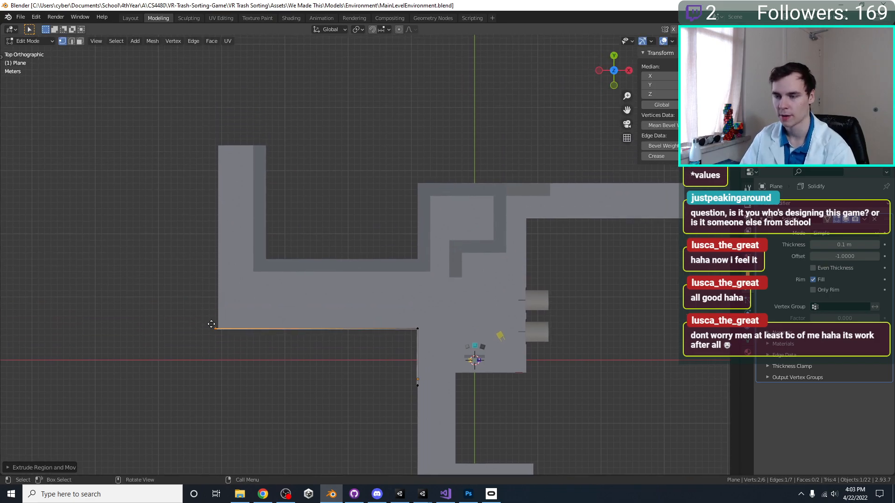
{"action": "key", "text": "e"}
{"action": "left_click", "coordinate": [216, 142]}
Extrude the wall across the wing's short end and back down along its inner side to the inner corner.
{"action": "key", "text": "e"}
{"action": "left_click", "coordinate": [292, 167]}
{"action": "key", "text": "e"}
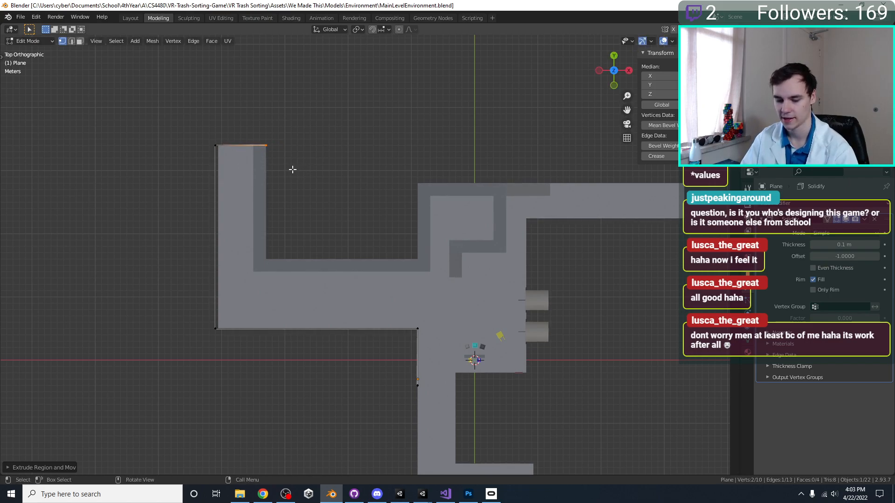
{"action": "left_click", "coordinate": [290, 281]}
Extrude the wall's end down the wing's inner side and along the corridor's upper edge to the main room.
{"action": "key", "text": "e"}
{"action": "left_click", "coordinate": [436, 279]}
{"action": "key", "text": "e"}
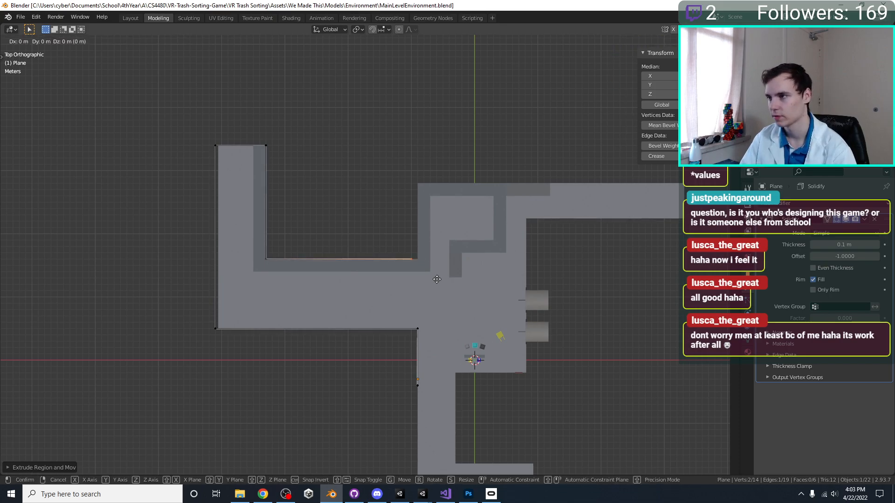
{"action": "left_click", "coordinate": [441, 278]}
{"action": "middle_click_drag", "start_coordinate": [424, 254], "coordinate": [265, 298], "text": "shift"}
Extrude the wall up the main room's side, along its upper edge to the +X corridor's end, and down that end.
{"action": "key", "text": "e"}
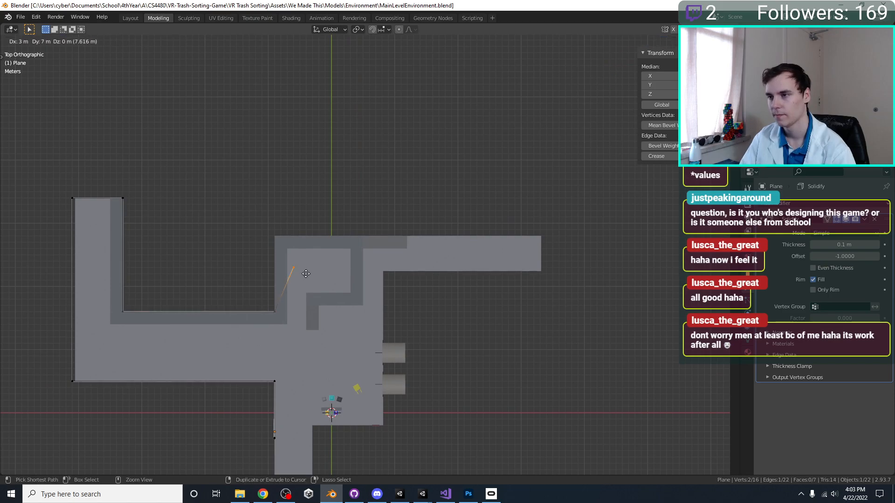
{"action": "left_click", "coordinate": [285, 257]}
{"action": "key", "text": "e"}
{"action": "left_click", "coordinate": [547, 262]}
{"action": "key", "text": "e"}
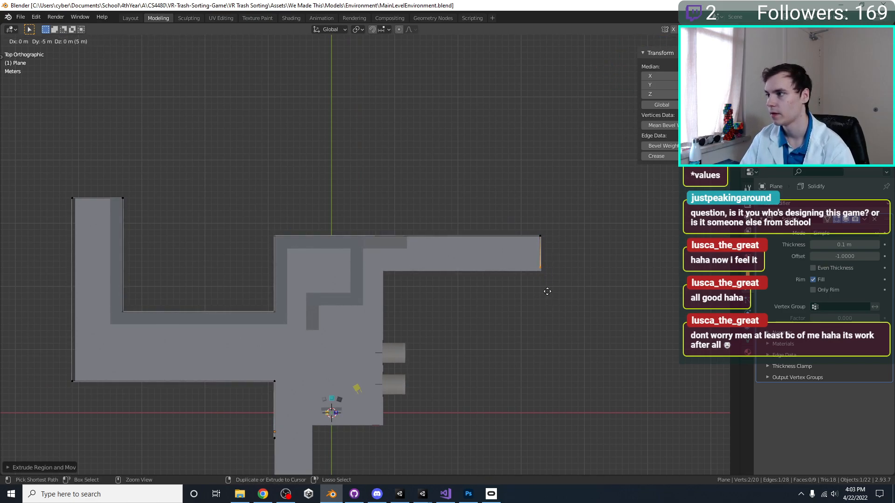
{"action": "left_click", "coordinate": [547, 296]}
{"action": "middle_click_drag", "start_coordinate": [513, 293], "coordinate": [512, 241], "text": "shift"}
Extrude the wall back along the +X corridor's lower side and move its end onto the main room's corner.
{"action": "key", "text": "e"}
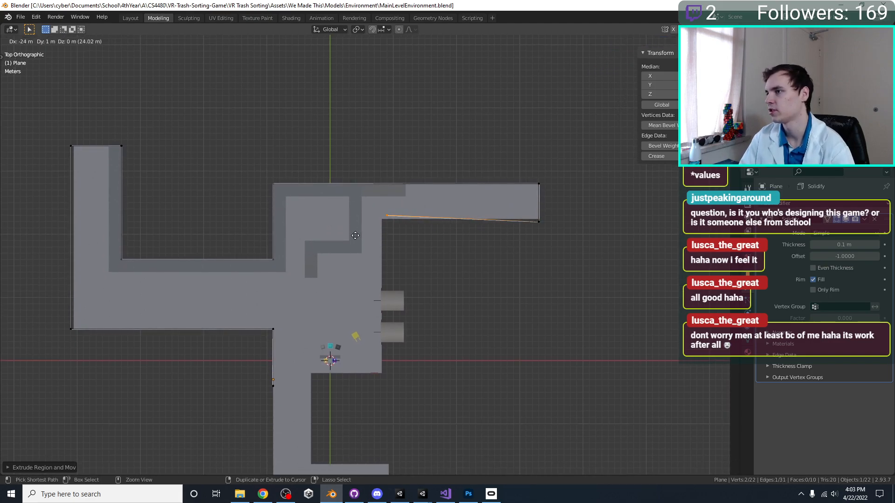
{"action": "left_click", "coordinate": [355, 242]}
{"action": "key", "text": "g"}
{"action": "left_click", "coordinate": [418, 245]}
{"action": "middle_click_drag", "start_coordinate": [419, 245], "coordinate": [412, 214], "text": "shift"}
Extrude the wall down the main room's +X side, along its lower edge, and down the lower corridor's inner side.
{"action": "key", "text": "e"}
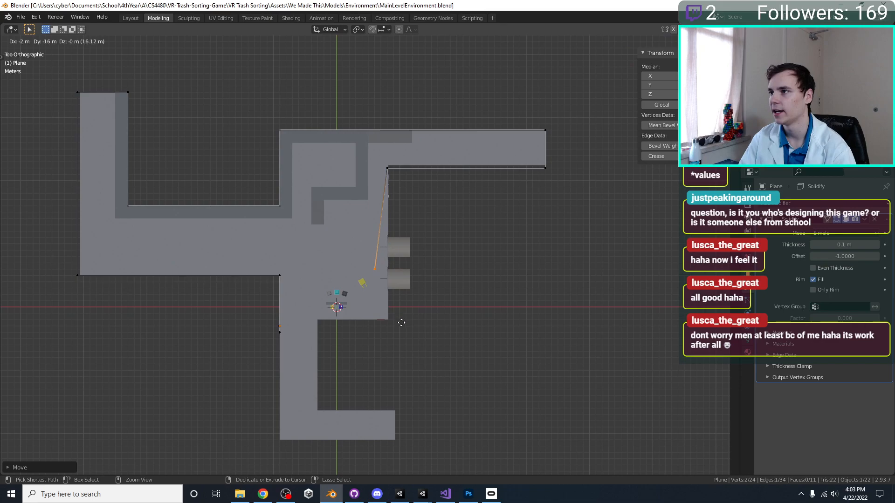
{"action": "left_click", "coordinate": [414, 363]}
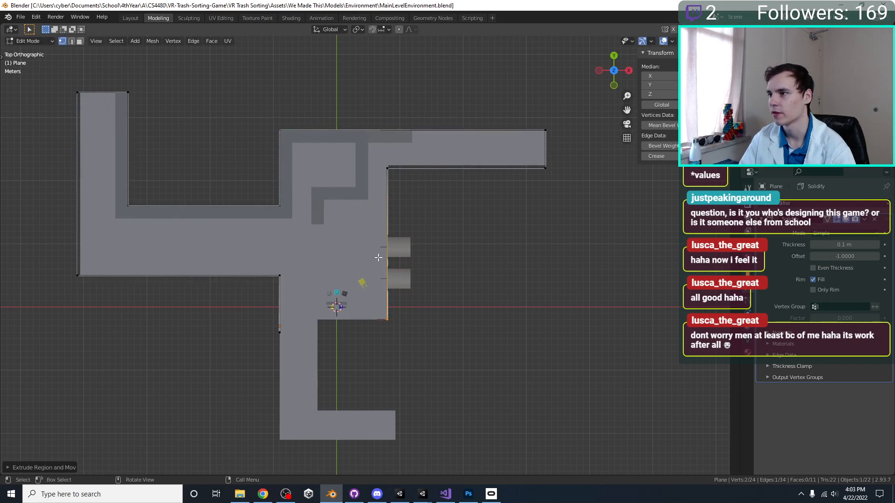
{"action": "key", "text": "e"}
{"action": "left_click", "coordinate": [373, 282]}
{"action": "middle_click_drag", "start_coordinate": [408, 303], "coordinate": [420, 244], "text": "shift"}
{"action": "key", "text": "e"}
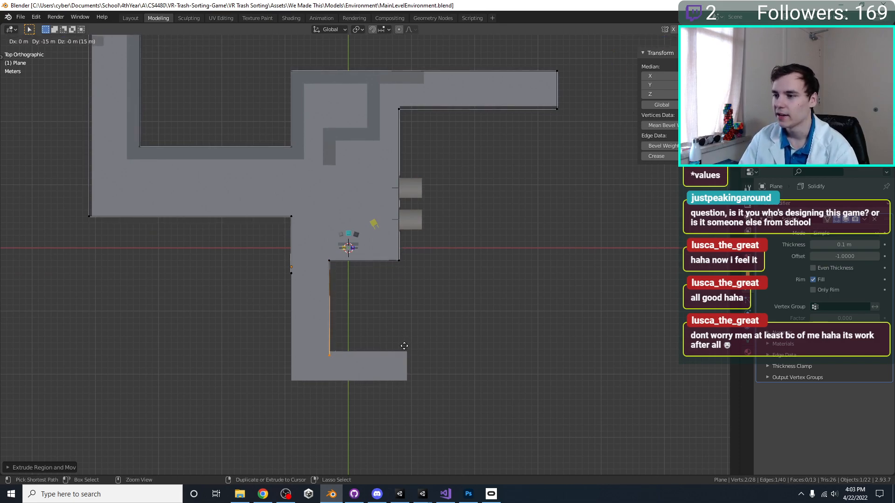
{"action": "left_click", "coordinate": [404, 342]}
Extrude the wall along the upper side of the lower corridor's foot, down its end, and back along the lower edge to the outer corner.
{"action": "key", "text": "e"}
{"action": "left_click", "coordinate": [474, 350]}
{"action": "key", "text": "e"}
{"action": "left_click", "coordinate": [473, 376]}
{"action": "key", "text": "e"}
{"action": "right_click", "coordinate": [376, 370]}
{"action": "key", "text": "ctrl+z"}
{"action": "key", "text": "e"}
{"action": "right_click", "coordinate": [256, 372]}
Select the wall's start and end edges, fill a face between them to close the loop, and leave Edit Mode.
{"action": "left_click_drag", "start_coordinate": [264, 268], "coordinate": [305, 387]}
{"action": "middle_click_drag", "start_coordinate": [306, 387], "coordinate": [336, 380]}
{"action": "key", "text": "f"}
{"action": "scroll", "coordinate": [398, 279], "scroll_direction": "up", "scroll_amount": 2}
{"action": "key", "text": "Tab"}
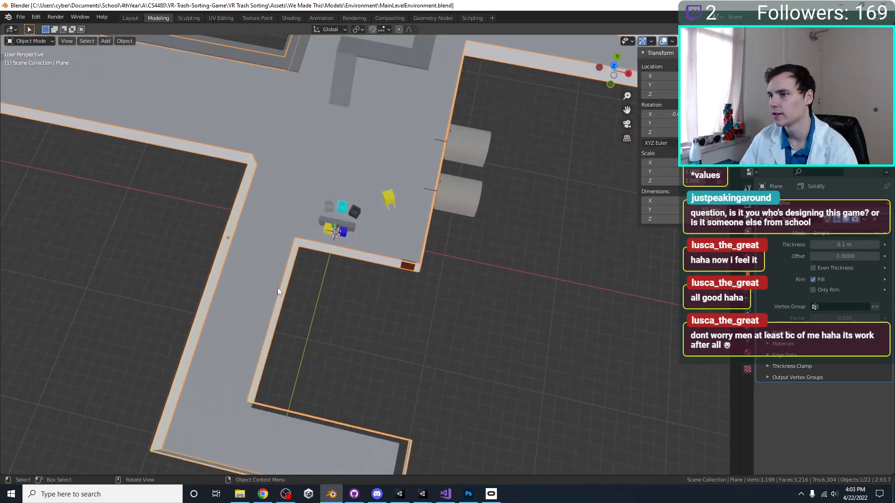
In the floor's Edit Mode, select the edge row along the foot's upper side and move it along Y close to the wall.
{"action": "left_click", "coordinate": [276, 288]}
{"action": "key", "text": "Tab"}
{"action": "key", "text": "KP_7"}
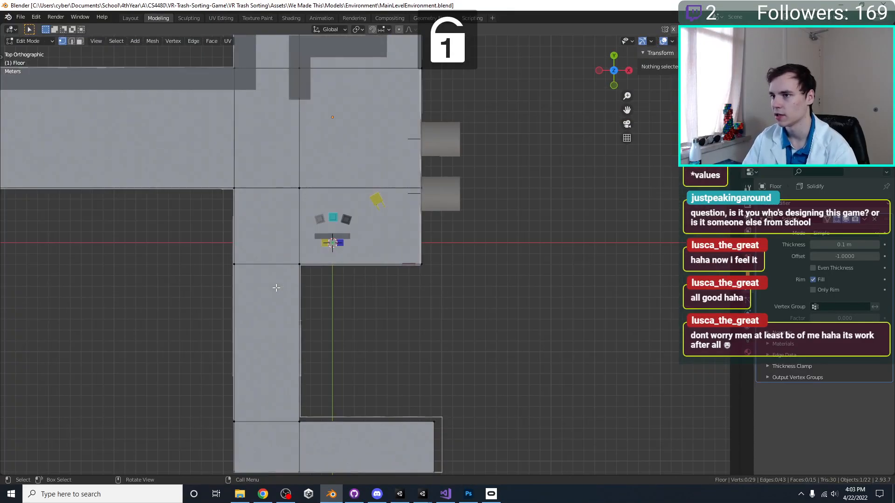
{"action": "scroll", "coordinate": [299, 299], "scroll_direction": "up", "scroll_amount": 3}
{"action": "scroll", "coordinate": [300, 300], "scroll_direction": "down", "scroll_amount": 2}
{"action": "left_click_drag", "start_coordinate": [126, 325], "coordinate": [520, 343]}
{"action": "scroll", "coordinate": [496, 354], "scroll_direction": "up", "scroll_amount": 3}
{"action": "key", "text": "g"}
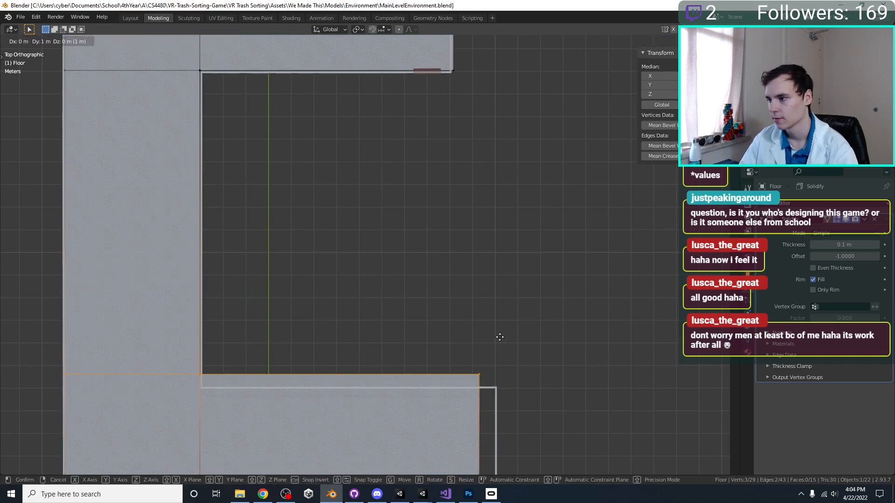
{"action": "right_click", "coordinate": [495, 363]}
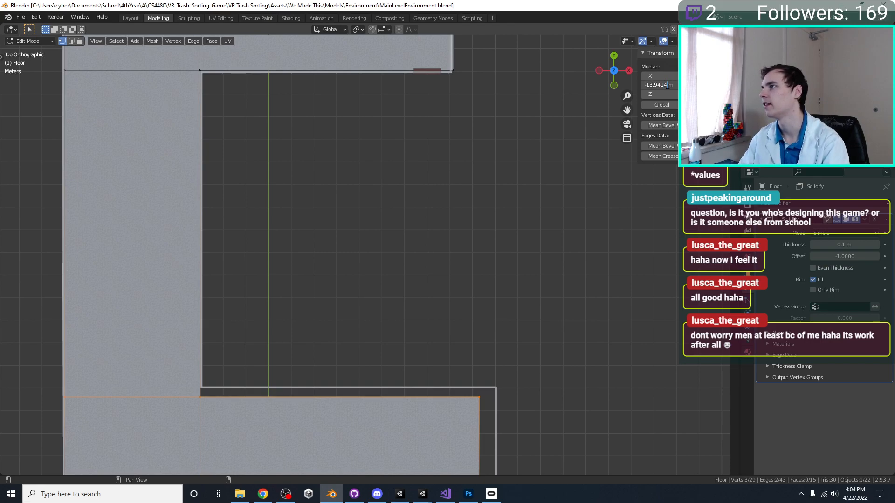
{"action": "key", "text": "Return"}
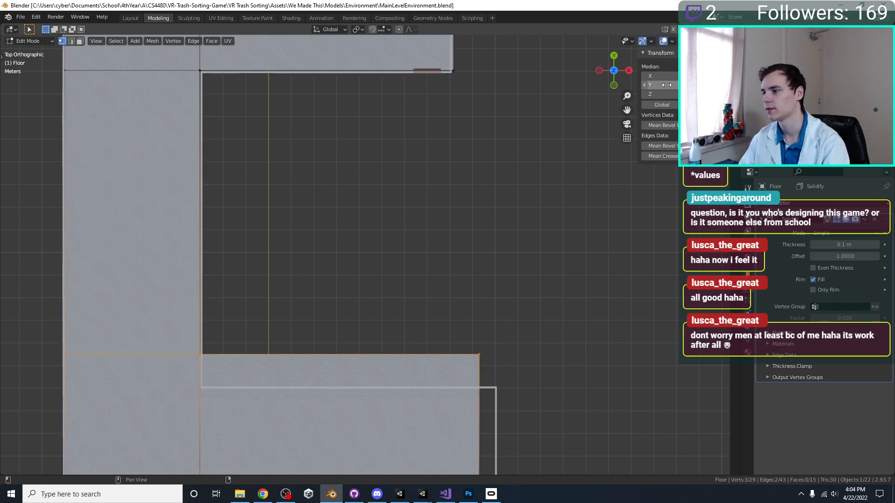
{"action": "key", "text": "g"}
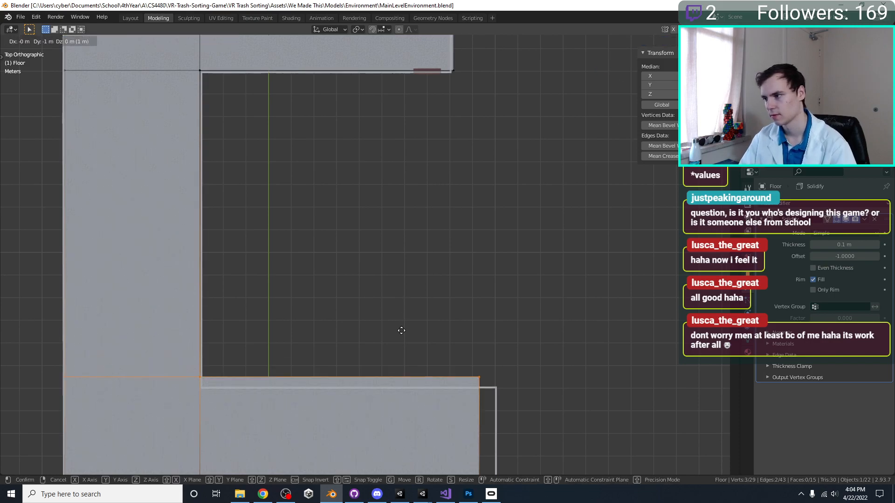
{"action": "left_click", "coordinate": [404, 334]}
{"action": "middle_click_drag", "start_coordinate": [404, 334], "coordinate": [475, 200], "text": "shift"}
Set the selected floor edges' median Y to -13.74 m.
{"action": "key", "text": "Return"}
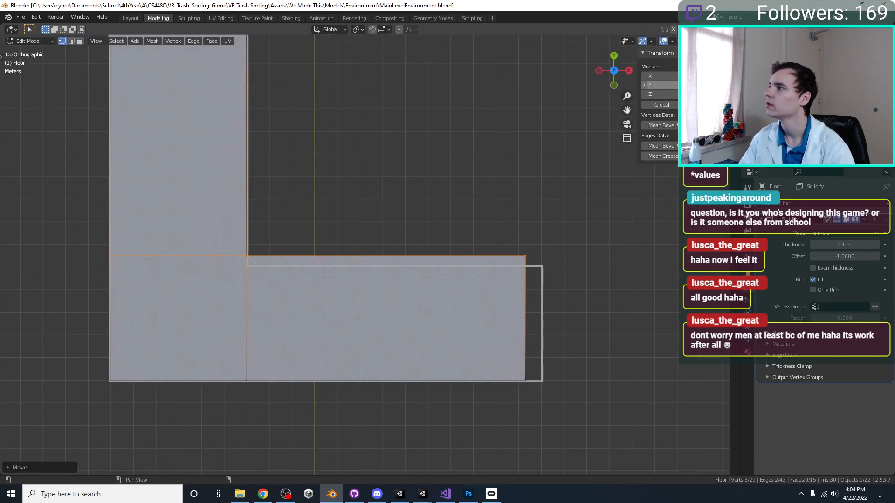
{"action": "key", "text": "Return"}
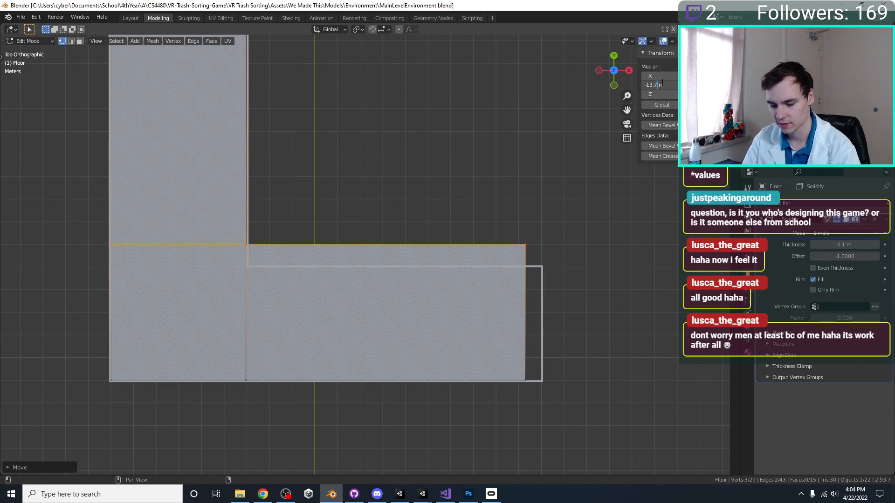
{"action": "key", "text": "Return"}
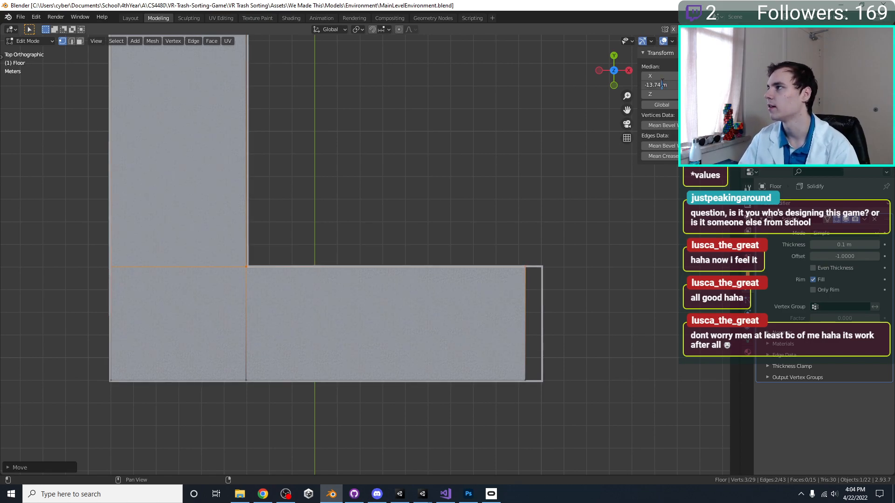
Leave Edit Mode and save the Blender file.
{"action": "key", "text": "Tab"}
{"action": "scroll", "coordinate": [459, 168], "scroll_direction": "down", "scroll_amount": 5}
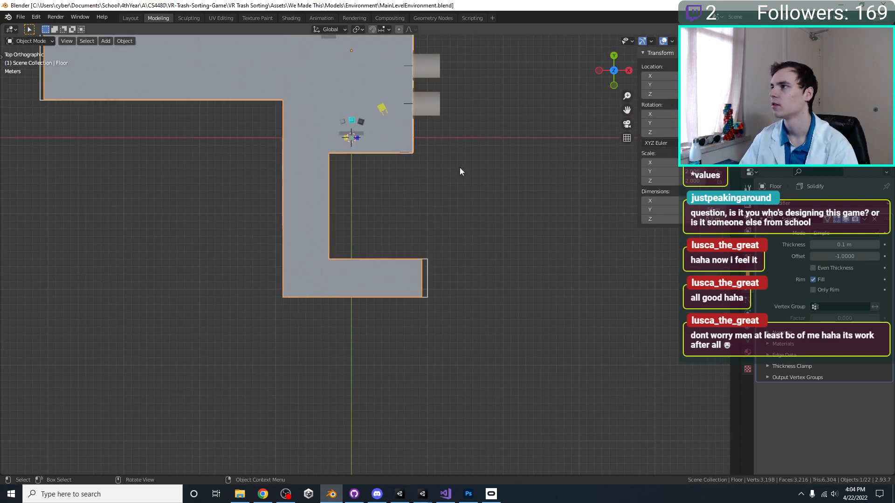
{"action": "key", "text": "ctrl+s"}
{"action": "middle_click_drag", "start_coordinate": [457, 247], "coordinate": [511, 125]}
{"action": "middle_click_drag", "start_coordinate": [515, 158], "coordinate": [504, 207]}
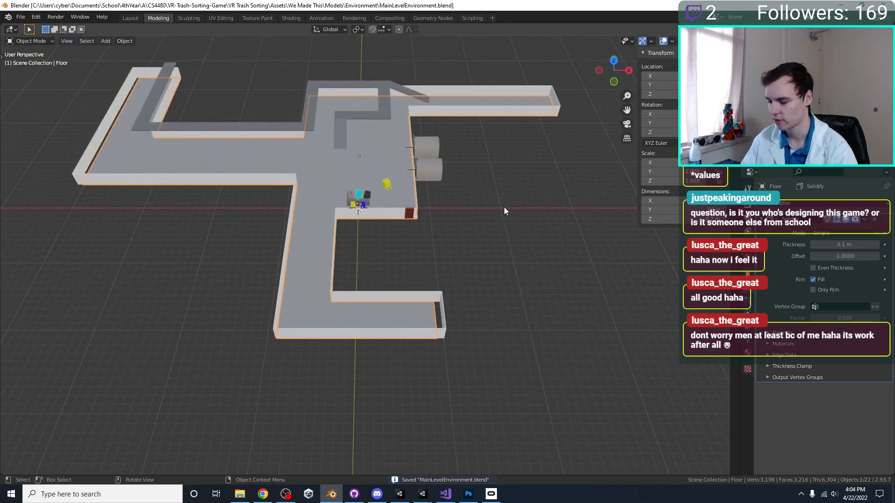
Set the floor's origin to the 3D cursor.
{"action": "key", "text": "KP_7"}
{"action": "key", "text": "F3"}
{"action": "type", "text": "origin to 23"}
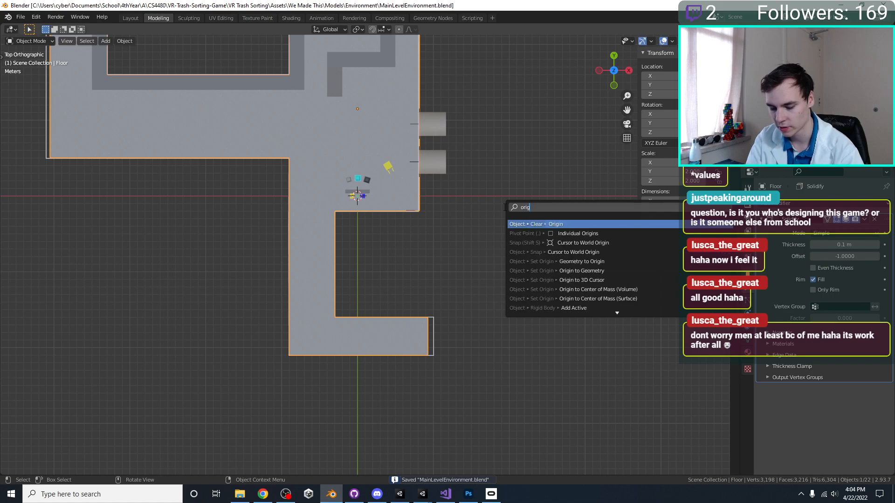
{"action": "key", "text": "BackSpace"}
{"action": "key", "text": "BackSpace"}
{"action": "type", "text": "3"}
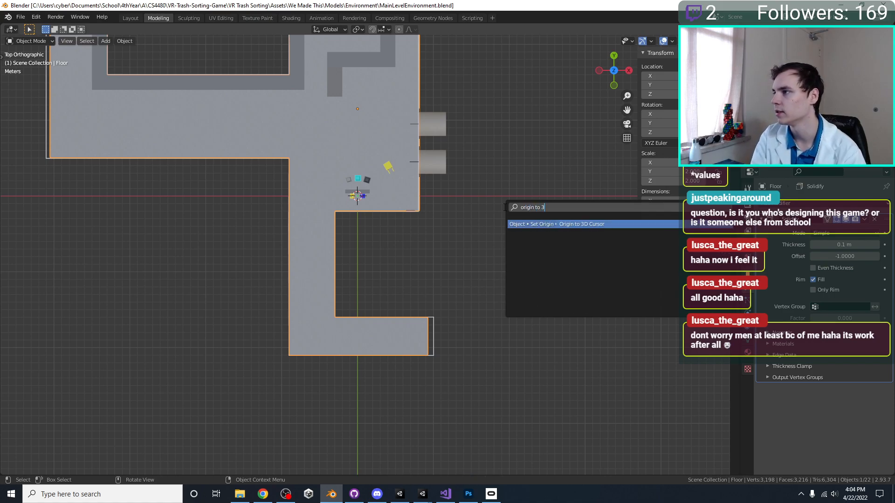
{"action": "type", "text": "d"}
{"action": "key", "text": "Return"}
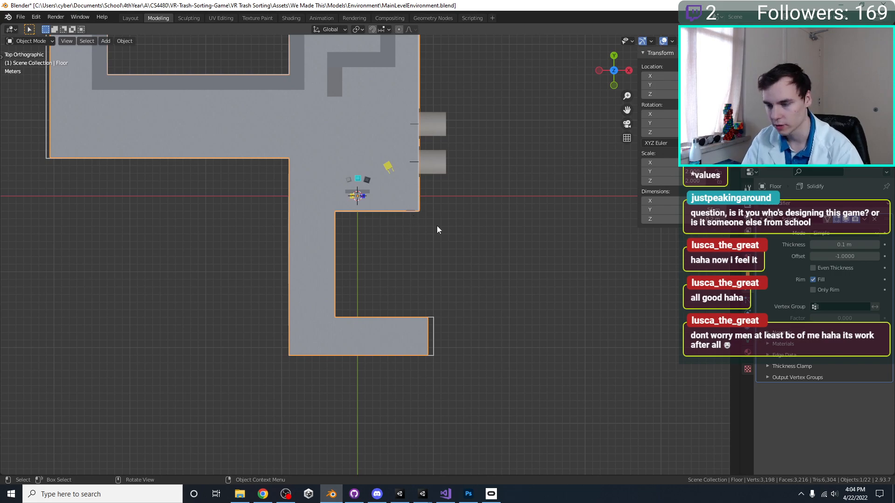
In Edit Mode, select the floor's end edge at the lower foot, move it along X to the wall's end, and save the file.
{"action": "scroll", "coordinate": [437, 226], "scroll_direction": "up", "scroll_amount": 5}
{"action": "scroll", "coordinate": [438, 226], "scroll_direction": "down", "scroll_amount": 5, "text": "shift"}
{"action": "left_click", "coordinate": [293, 360]}
{"action": "key", "text": "Tab"}
{"action": "key", "text": "alt+q"}
{"action": "scroll", "coordinate": [482, 326], "scroll_direction": "down", "scroll_amount": 4, "text": "shift"}
{"action": "left_click_drag", "start_coordinate": [470, 270], "coordinate": [520, 395]}
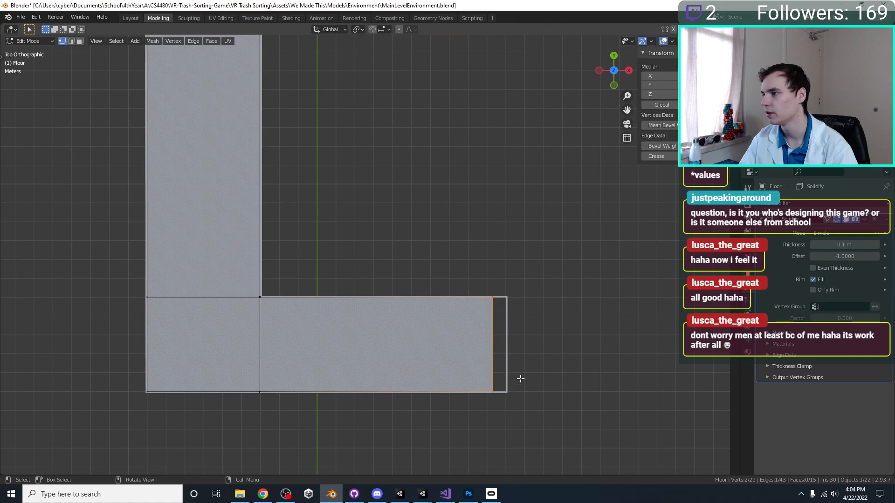
{"action": "key", "text": "Escape"}
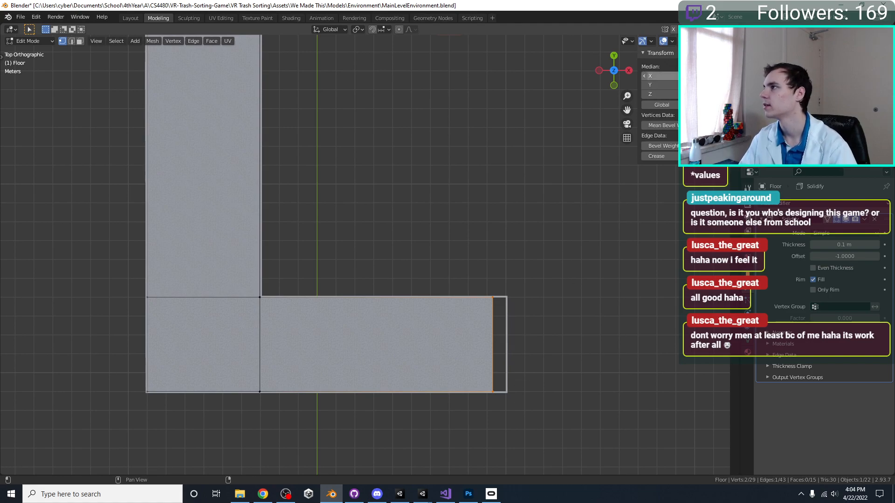
{"action": "key", "text": "Return"}
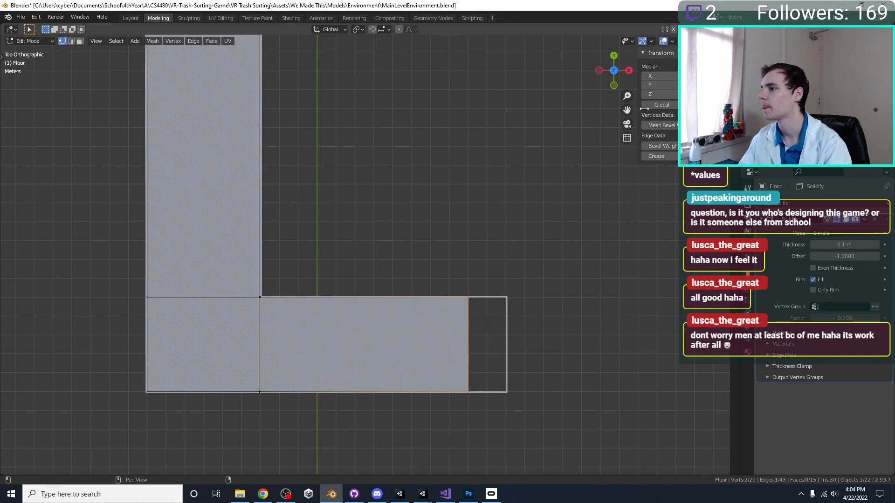
{"action": "key", "text": "g"}
{"action": "left_click", "coordinate": [487, 286]}
{"action": "scroll", "coordinate": [356, 175], "scroll_direction": "down", "scroll_amount": 3}
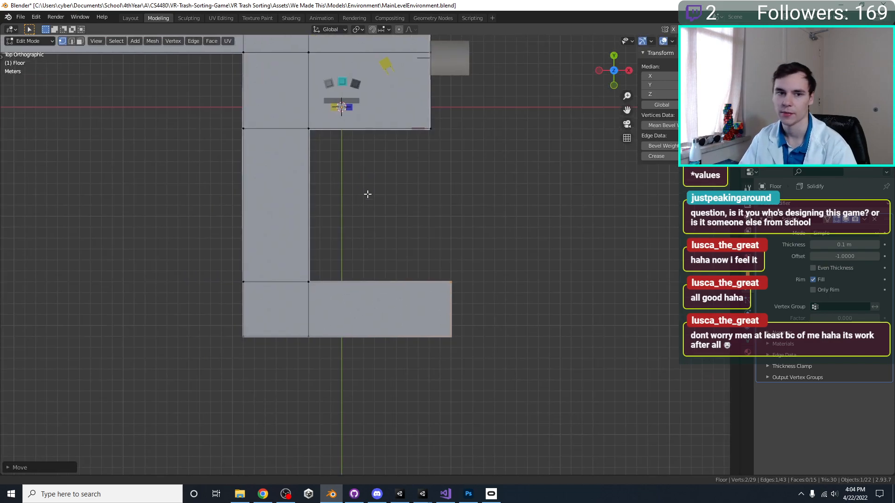
{"action": "middle_click_drag", "start_coordinate": [355, 176], "coordinate": [440, 195], "text": "shift"}
{"action": "scroll", "coordinate": [441, 195], "scroll_direction": "up", "scroll_amount": 5, "text": "shift"}
{"action": "key", "text": "ctrl+s"}
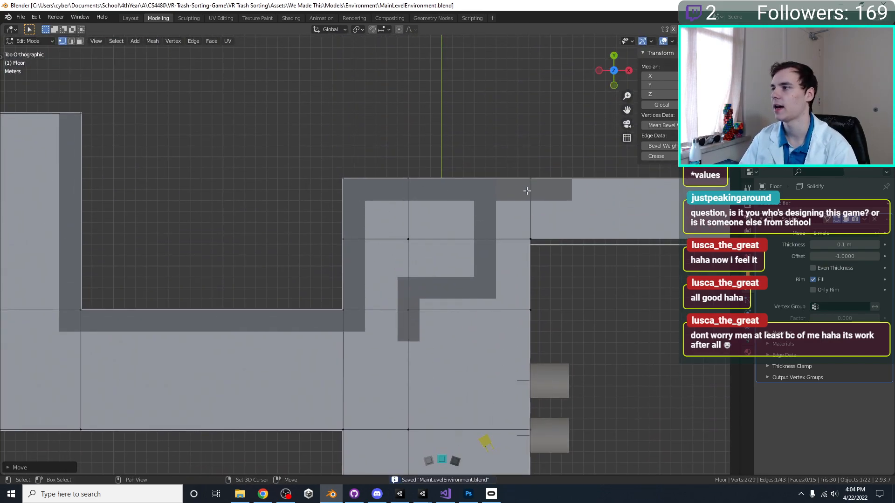
Select the floor's edge row along the +X corridor's lower side and move it along Y to meet the wall.
{"action": "scroll", "coordinate": [377, 230], "scroll_direction": "right", "scroll_amount": 6, "text": "ctrl"}
{"action": "left_click_drag", "start_coordinate": [580, 274], "coordinate": [18, 241]}
{"action": "scroll", "coordinate": [344, 261], "scroll_direction": "up", "scroll_amount": 2}
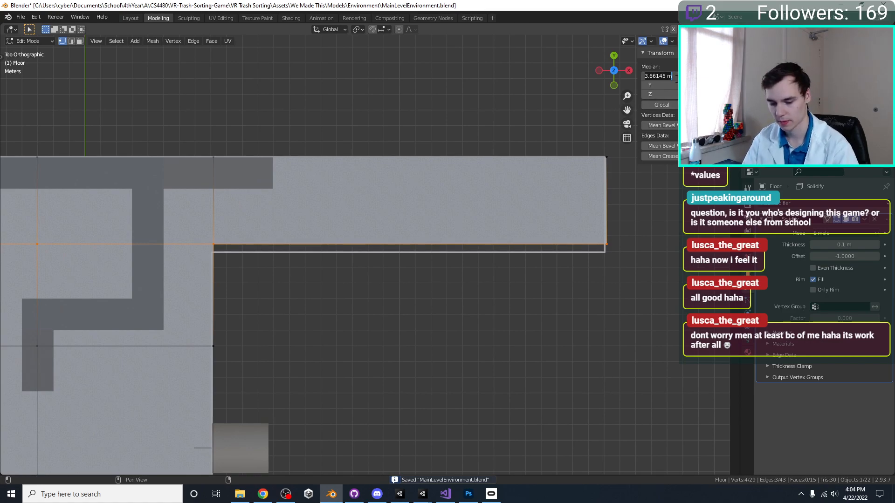
{"action": "key", "text": "Return"}
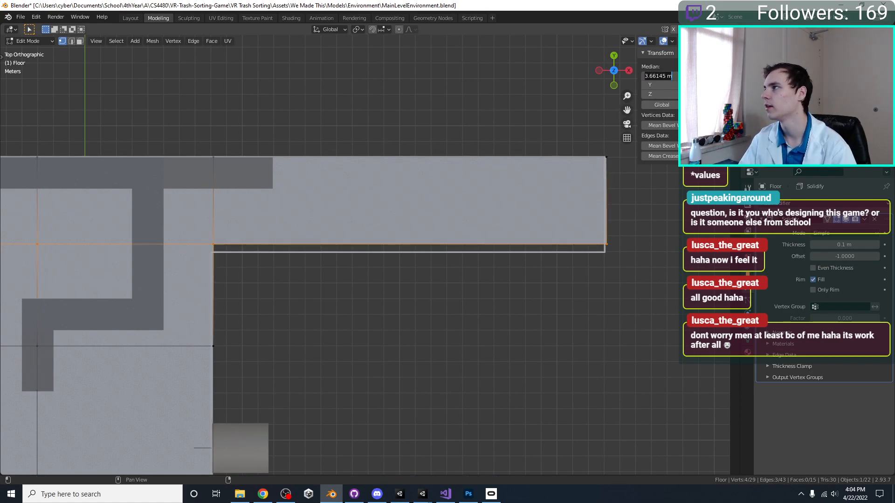
{"action": "key", "text": "Return"}
Select the floor's end edge of the +X corridor and try setting its median Y to 12.5 m.
{"action": "middle_click_drag", "start_coordinate": [515, 256], "coordinate": [435, 271], "text": "shift"}
{"action": "left_click_drag", "start_coordinate": [620, 362], "coordinate": [492, 142]}
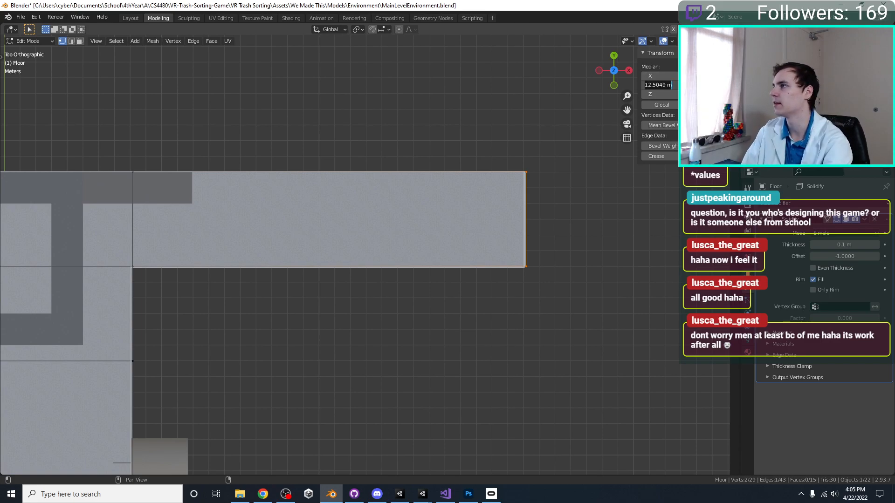
{"action": "key", "text": "Escape"}
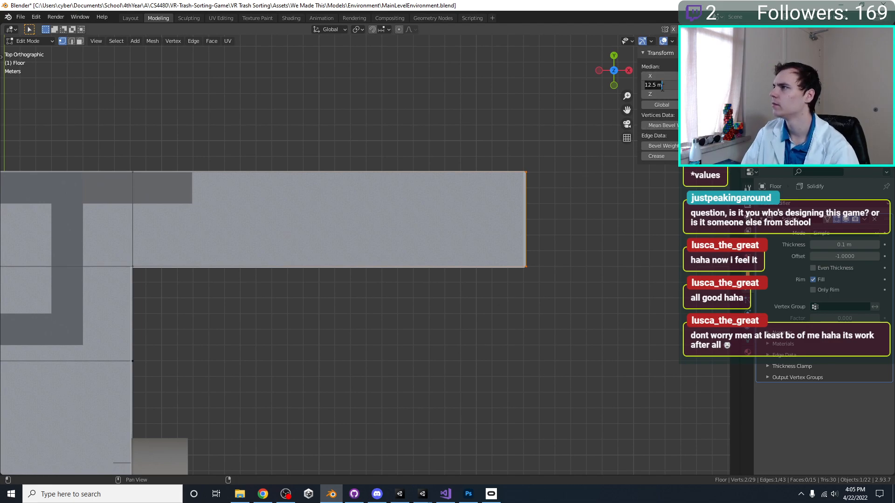
{"action": "key", "text": "Return"}
{"action": "key", "text": "ctrl+z"}
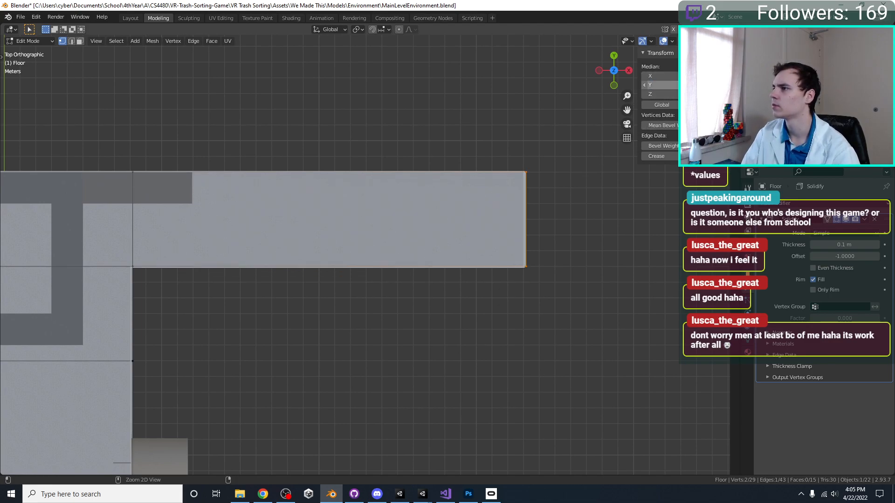
{"action": "key", "text": "Return"}
Select the floor's outer edge on the -X wing and save the file.
{"action": "scroll", "coordinate": [335, 240], "scroll_direction": "down", "scroll_amount": 3}
{"action": "scroll", "coordinate": [367, 186], "scroll_direction": "up", "scroll_amount": 2}
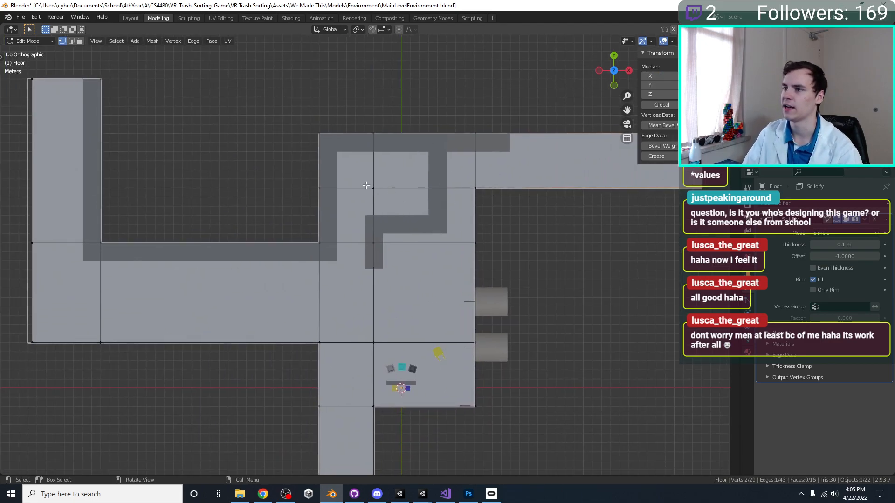
{"action": "left_click", "coordinate": [378, 226]}
{"action": "scroll", "coordinate": [364, 182], "scroll_direction": "left", "scroll_amount": 5, "text": "ctrl"}
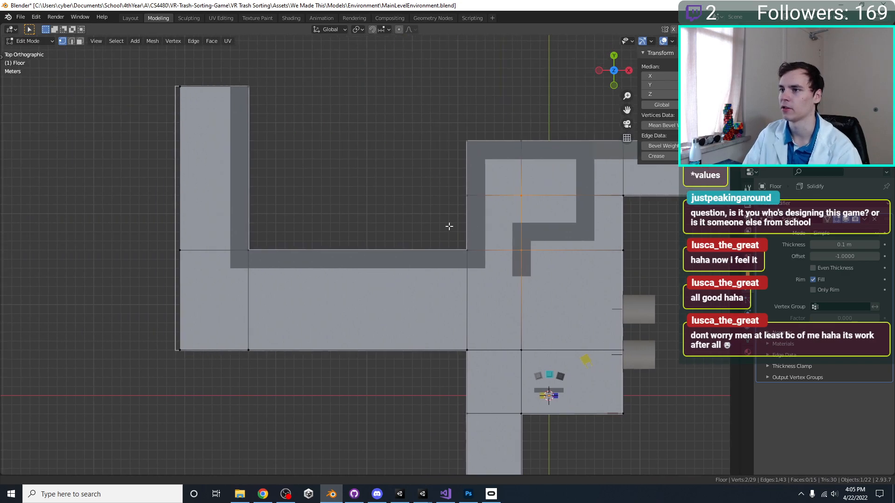
{"action": "left_click_drag", "start_coordinate": [257, 66], "coordinate": [278, 405]}
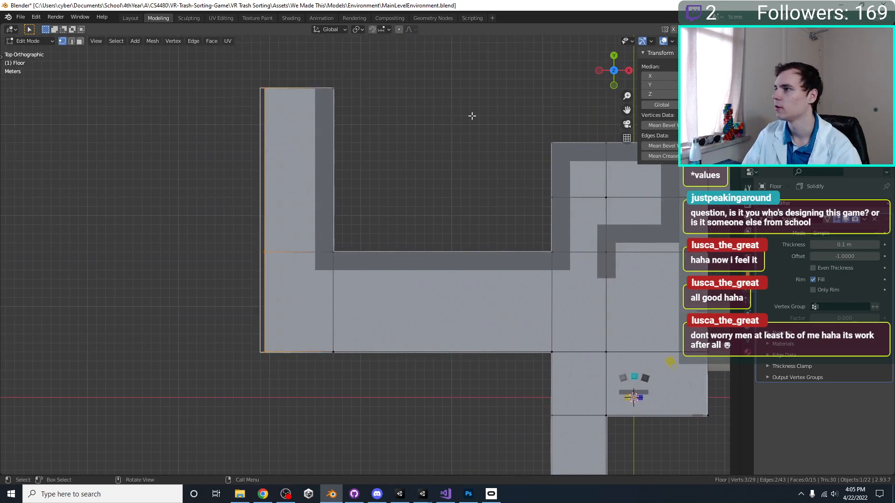
{"action": "middle_click_drag", "start_coordinate": [474, 116], "coordinate": [419, 165], "text": "shift"}
{"action": "key", "text": "ctrl+s"}
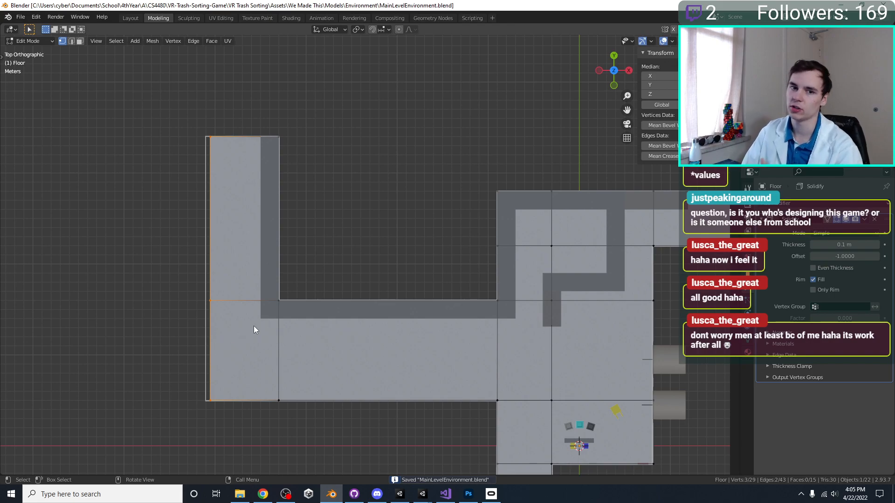
Undo the last median change and enter a new median X for the floor's outer edge on the -X wing.
{"action": "key", "text": "Return"}
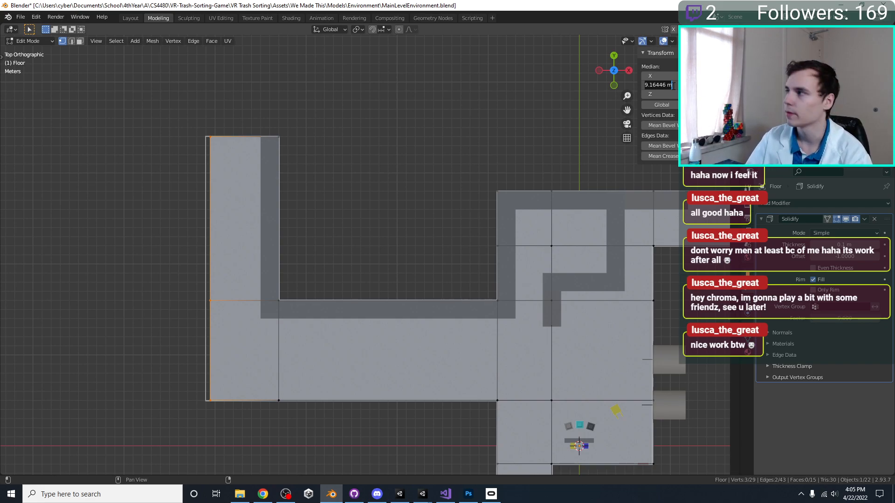
{"action": "key", "text": "Return"}
{"action": "key", "text": "ctrl+z"}
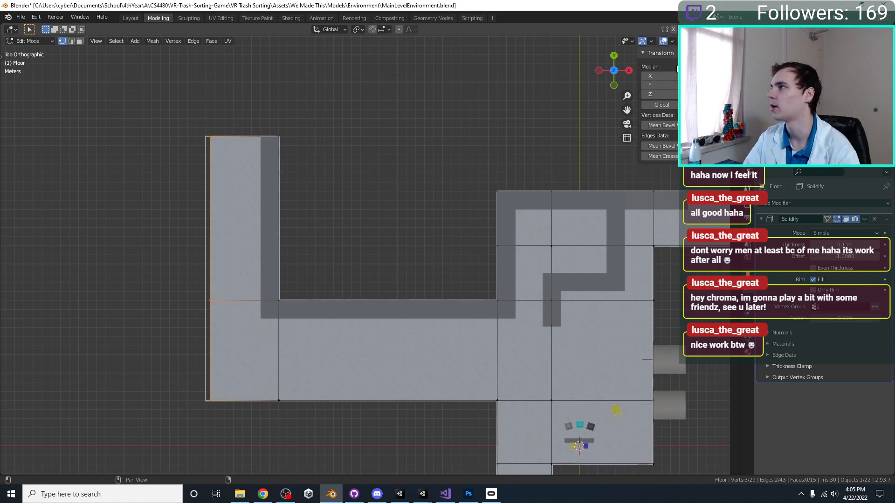
{"action": "type", "text": "-2"}
{"action": "key", "text": "Return"}
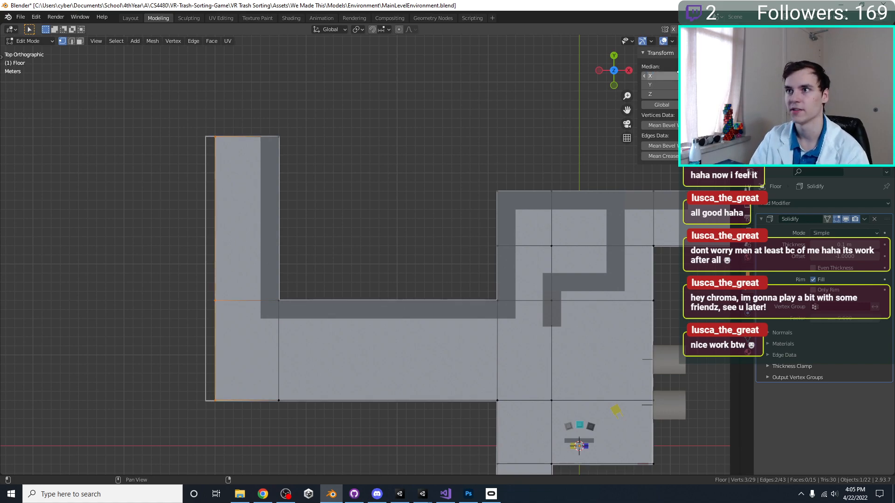
Move the floor's outer edge on the -X wing 1 m toward -X to meet the wall, and save the file.
{"action": "scroll", "coordinate": [331, 218], "scroll_direction": "up", "scroll_amount": 1}
{"action": "middle_click_drag", "start_coordinate": [331, 218], "coordinate": [407, 191], "text": "shift"}
{"action": "key", "text": "g"}
{"action": "key", "text": "x"}
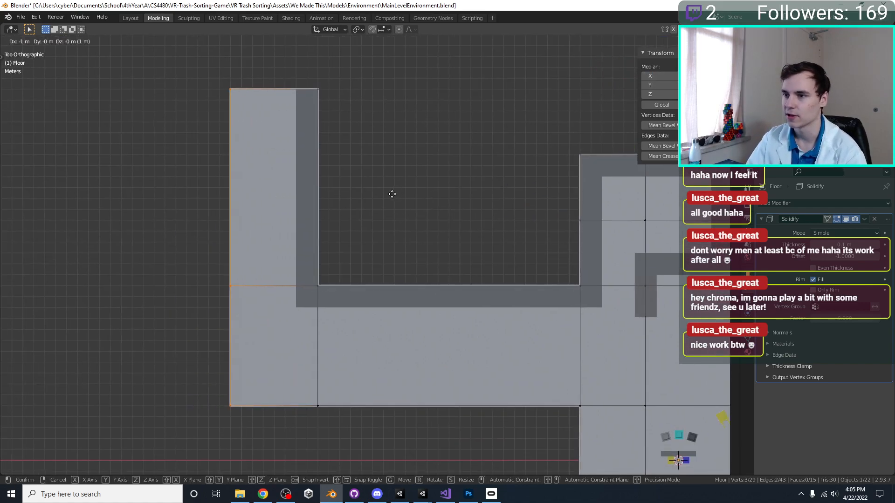
{"action": "left_click", "coordinate": [396, 235]}
{"action": "scroll", "coordinate": [396, 235], "scroll_direction": "down", "scroll_amount": 2}
{"action": "key", "text": "ctrl+s"}
Select the floor's edge row along the main room's -Y side and adjust its median Y.
{"action": "middle_click_drag", "start_coordinate": [578, 374], "coordinate": [393, 284], "text": "shift"}
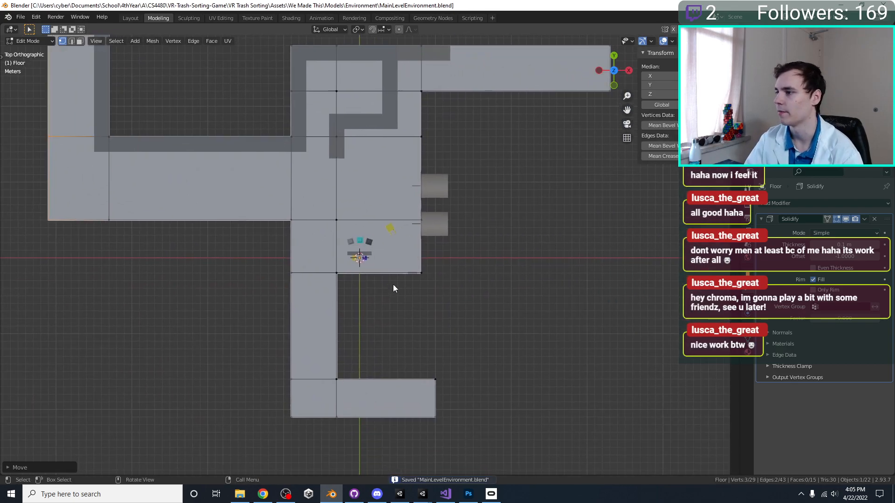
{"action": "scroll", "coordinate": [455, 279], "scroll_direction": "up", "scroll_amount": 5}
{"action": "middle_click_drag", "start_coordinate": [455, 278], "coordinate": [315, 362], "text": "shift"}
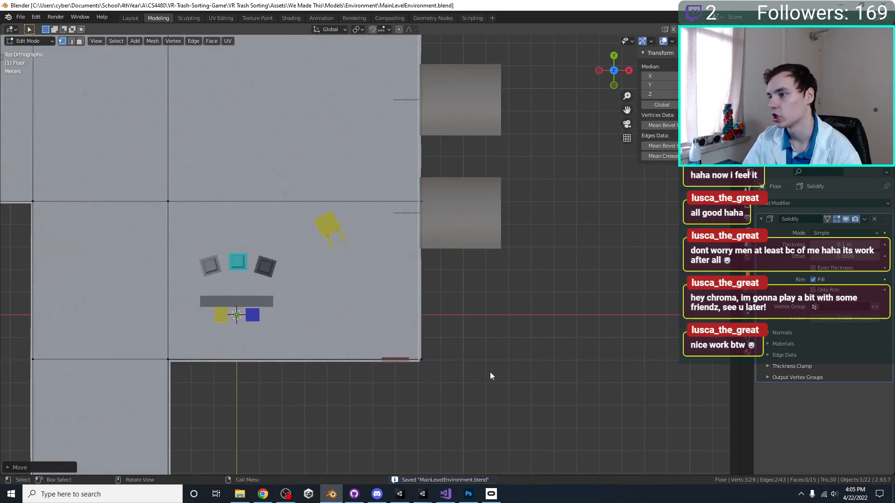
{"action": "middle_click_drag", "start_coordinate": [237, 368], "coordinate": [402, 267], "text": "shift"}
{"action": "scroll", "coordinate": [402, 267], "scroll_direction": "down", "scroll_amount": 2}
{"action": "key", "text": "ctrl+s"}
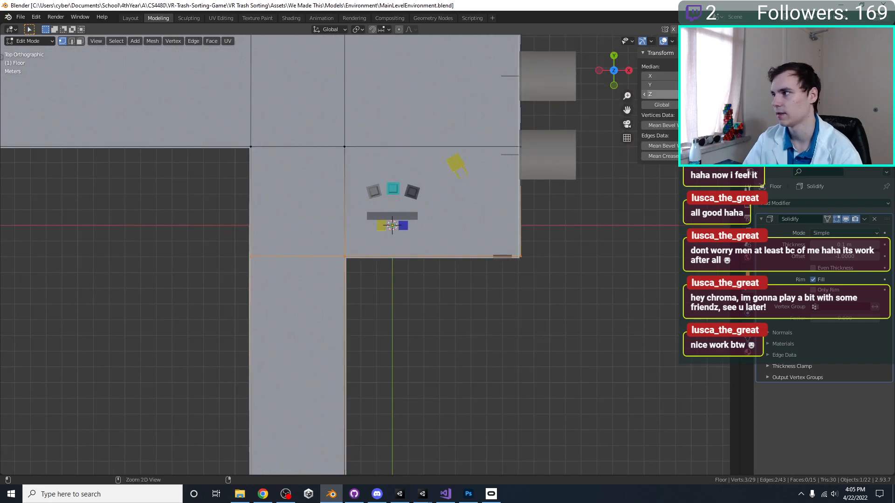
{"action": "type", "text": "0"}
{"action": "key", "text": "Return"}
{"action": "key", "text": "ctrl+z"}
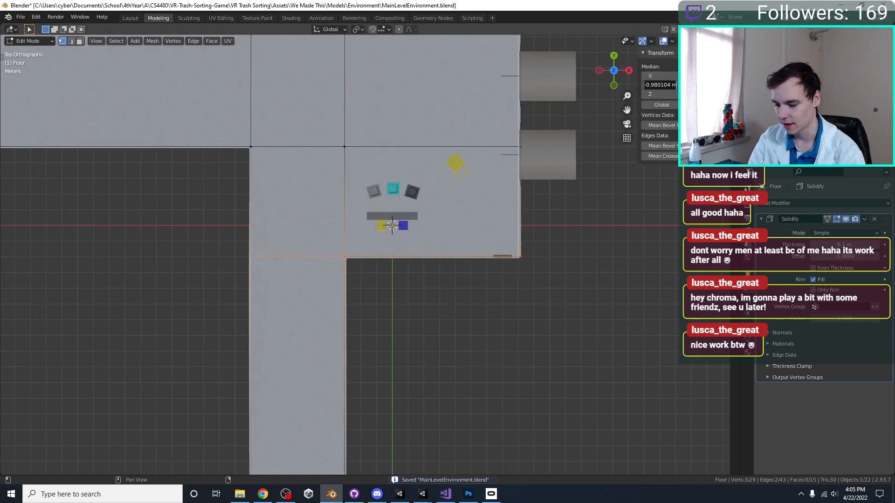
{"action": "key", "text": "Return"}
Select the floor's edge row along the main room's +X side, adjust its median X, and save the file.
{"action": "scroll", "coordinate": [518, 169], "scroll_direction": "down", "scroll_amount": 3}
{"action": "middle_click_drag", "start_coordinate": [518, 169], "coordinate": [480, 272], "text": "shift"}
{"action": "left_click_drag", "start_coordinate": [460, 393], "coordinate": [379, 86]}
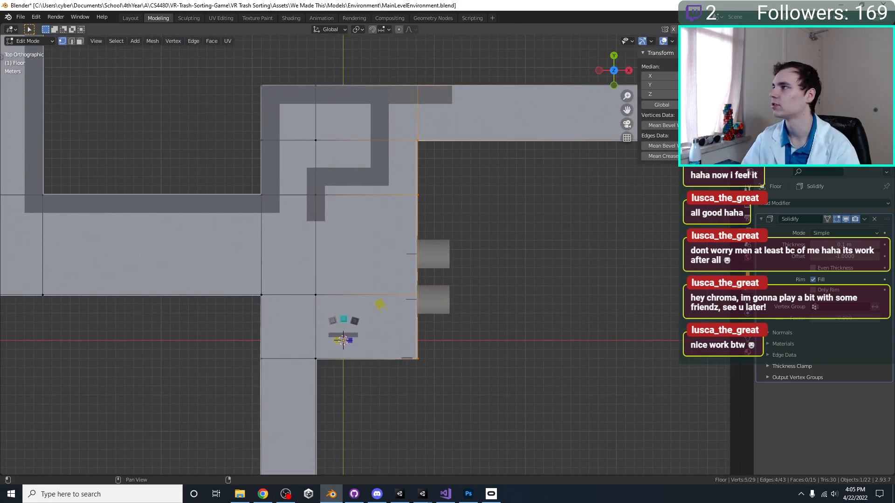
{"action": "key", "text": "Return"}
{"action": "middle_click_drag", "start_coordinate": [387, 402], "coordinate": [427, 284], "text": "shift"}
{"action": "key", "text": "ctrl+s"}
In Edit Mode on the wall object, select all top vertices from the front view and raise them 8 m along Z.
{"action": "key", "text": "Tab"}
{"action": "left_click", "coordinate": [426, 284]}
{"action": "key", "text": "Tab"}
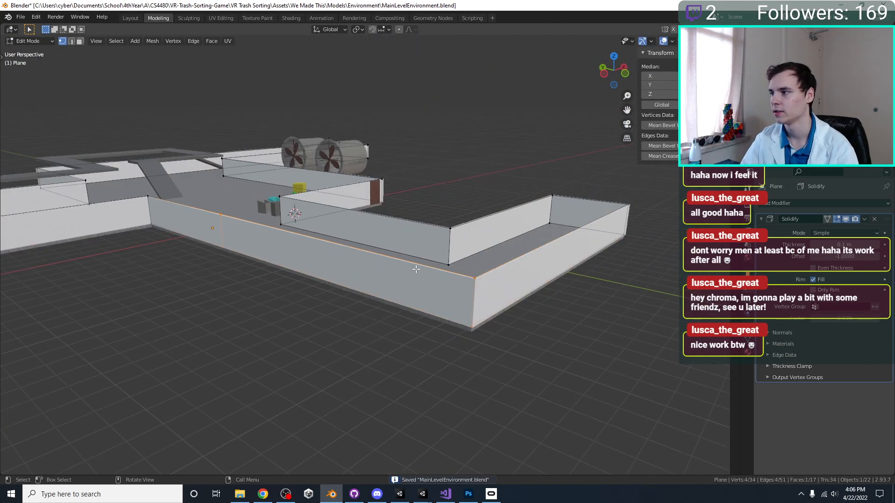
{"action": "key", "text": "KP_1"}
{"action": "scroll", "coordinate": [425, 268], "scroll_direction": "down", "scroll_amount": 3}
{"action": "key", "text": "alt+a"}
{"action": "left_click_drag", "start_coordinate": [664, 232], "coordinate": [14, 186]}
{"action": "left_click_drag", "start_coordinate": [670, 207], "coordinate": [53, 243]}
{"action": "middle_click_drag", "start_coordinate": [53, 243], "coordinate": [65, 308], "text": "shift"}
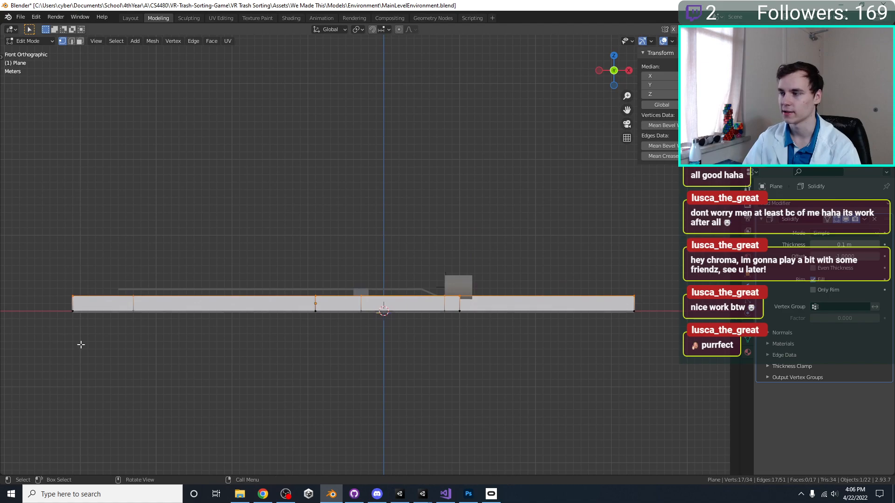
{"action": "key", "text": "g"}
{"action": "key", "text": "z"}
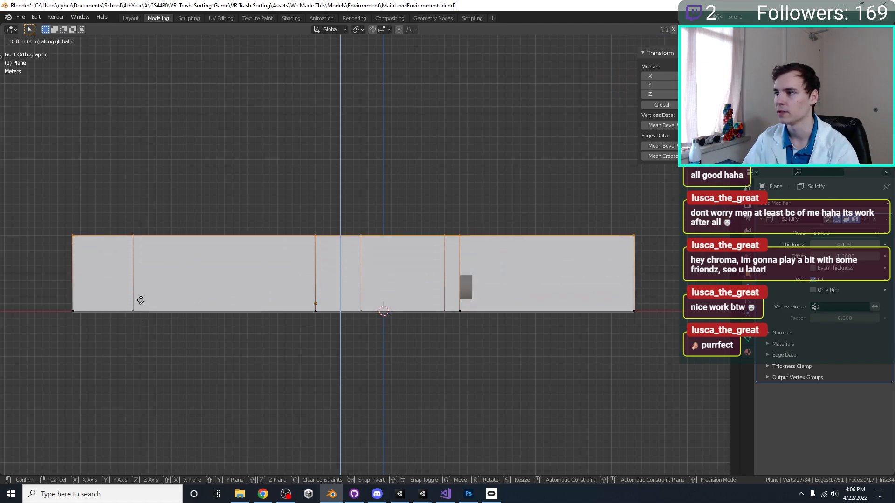
{"action": "left_click", "coordinate": [140, 302]}
Return the wall to Object Mode and save the file.
{"action": "middle_click_drag", "start_coordinate": [140, 302], "coordinate": [196, 349]}
{"action": "key", "text": "Tab"}
{"action": "middle_click_drag", "start_coordinate": [261, 245], "coordinate": [403, 335], "text": "shift"}
{"action": "key", "text": "ctrl+s"}
{"action": "scroll", "coordinate": [326, 331], "scroll_direction": "up", "scroll_amount": 4}
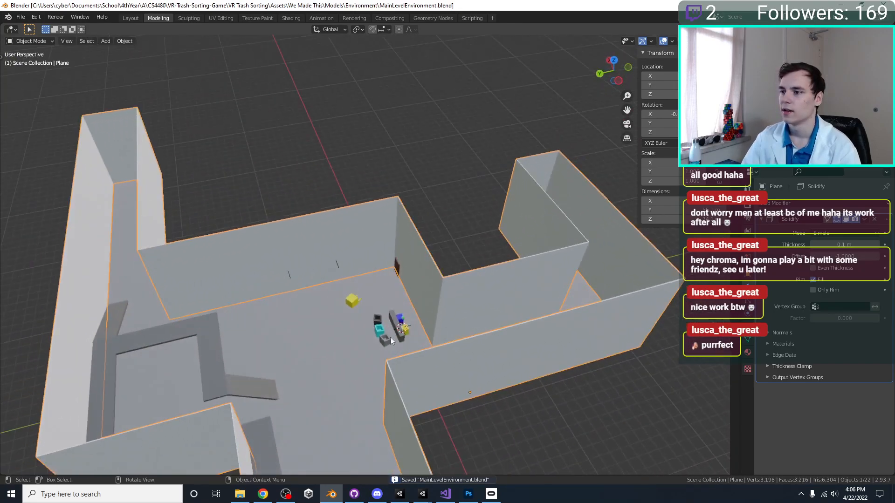
Switch to the Unity editor to check the updated level, and return to Blender.
{"action": "left_click", "coordinate": [419, 491]}
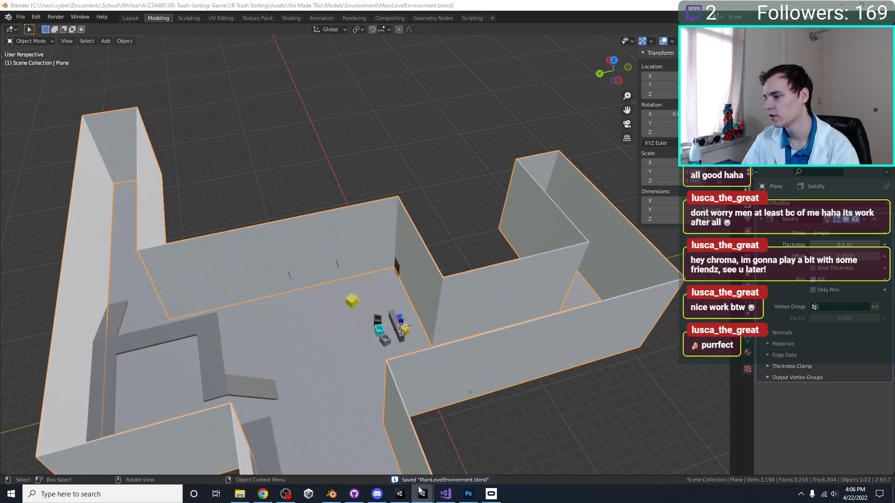
{"action": "left_click", "coordinate": [455, 454]}
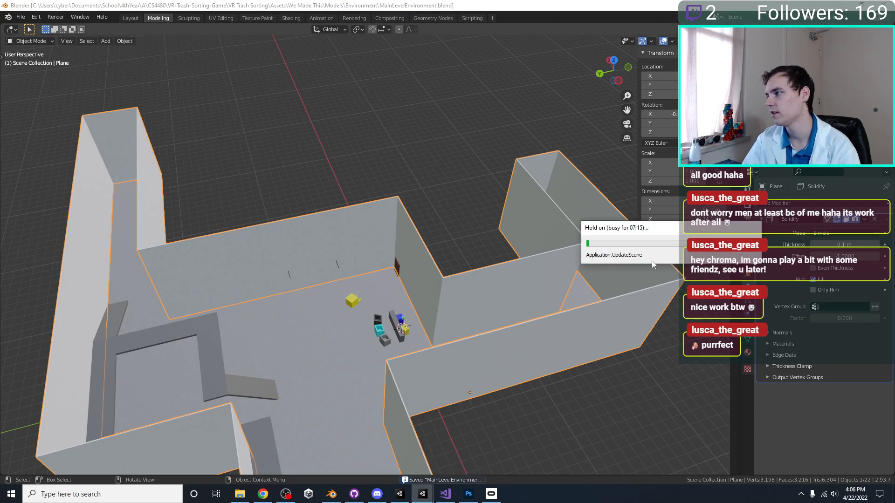
{"action": "left_click", "coordinate": [567, 407]}
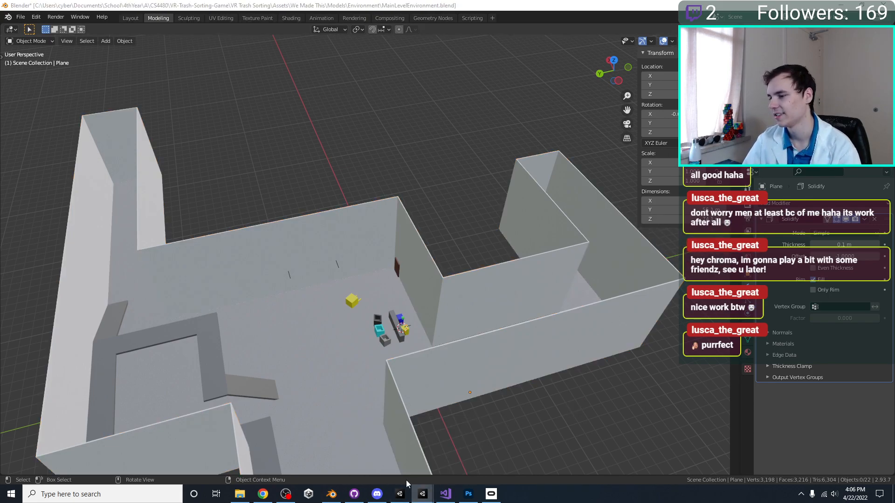
Select the walls and give them a new material named Walls.
{"action": "middle_click_drag", "start_coordinate": [469, 388], "coordinate": [384, 378]}
{"action": "scroll", "coordinate": [524, 294], "scroll_direction": "up", "scroll_amount": 2}
{"action": "left_click", "coordinate": [524, 292]}
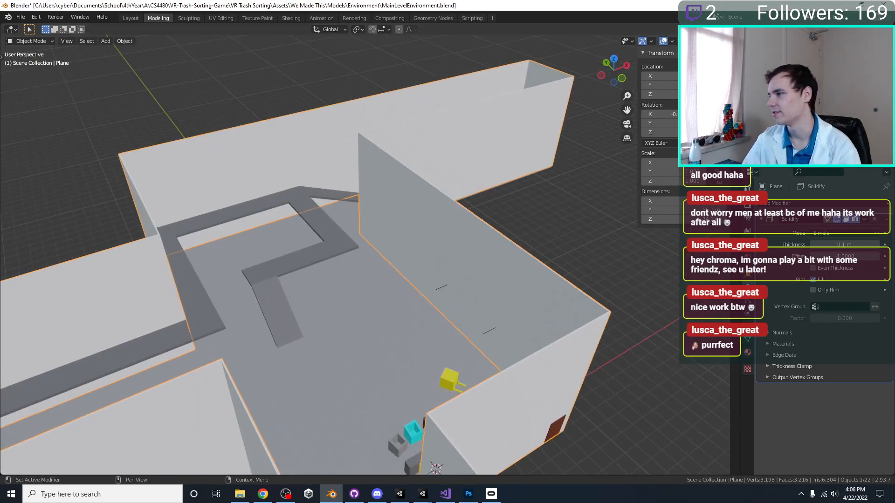
{"action": "left_click", "coordinate": [748, 352]}
{"action": "left_click", "coordinate": [766, 242]}
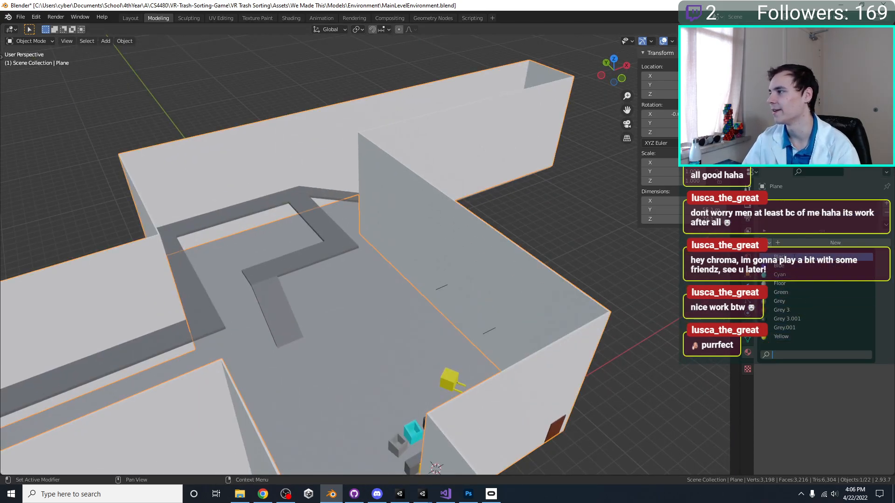
{"action": "left_click", "coordinate": [822, 409]}
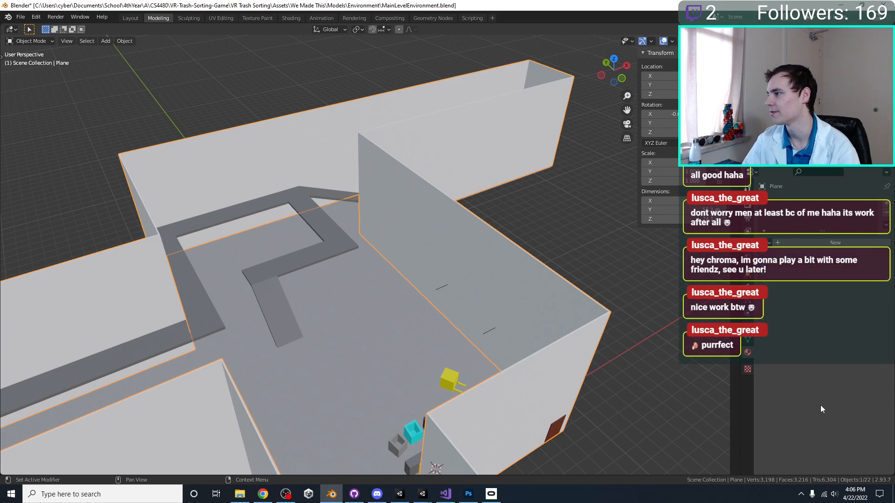
{"action": "left_click", "coordinate": [808, 247]}
{"action": "double_click", "coordinate": [804, 243]}
{"action": "type", "text": "Walls"}
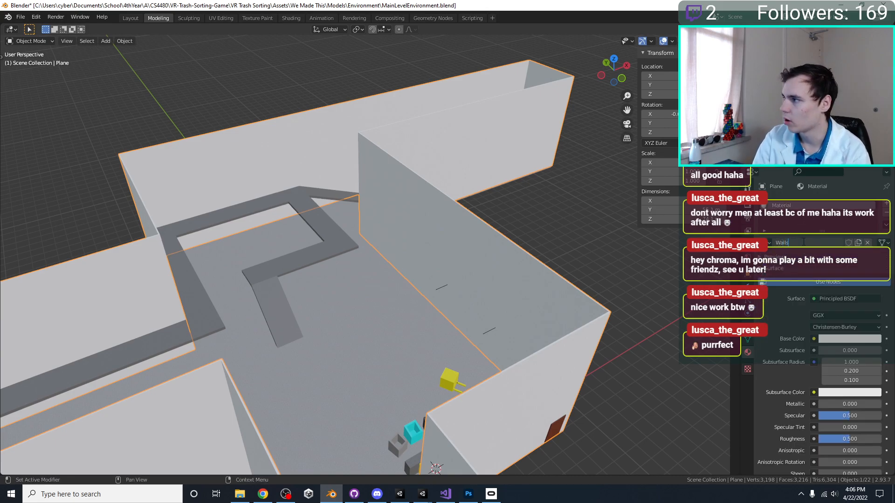
{"action": "key", "text": "Return"}
Try brick-red and orange base colours on the Walls material, darkening them.
{"action": "middle_click_drag", "start_coordinate": [458, 282], "coordinate": [439, 331]}
{"action": "scroll", "coordinate": [439, 330], "scroll_direction": "up", "scroll_amount": 5}
{"action": "mouse_move", "coordinate": [485, 304]}
{"action": "middle_mouse_down"}
{"action": "mouse_move", "coordinate": [502, 264]}
{"action": "mouse_move", "coordinate": [467, 256]}
{"action": "mouse_move", "coordinate": [462, 264]}
{"action": "mouse_move", "coordinate": [490, 313]}
{"action": "middle_mouse_up"}
{"action": "left_click", "coordinate": [848, 339]}
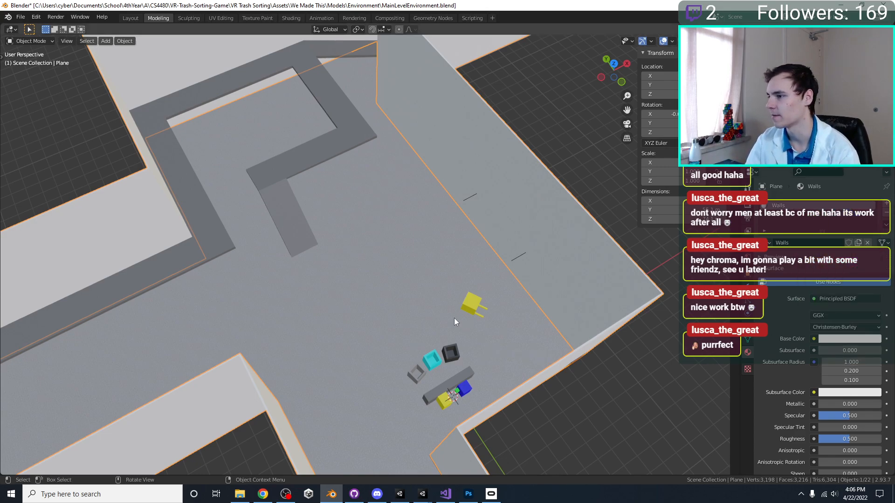
{"action": "left_click", "coordinate": [837, 342]}
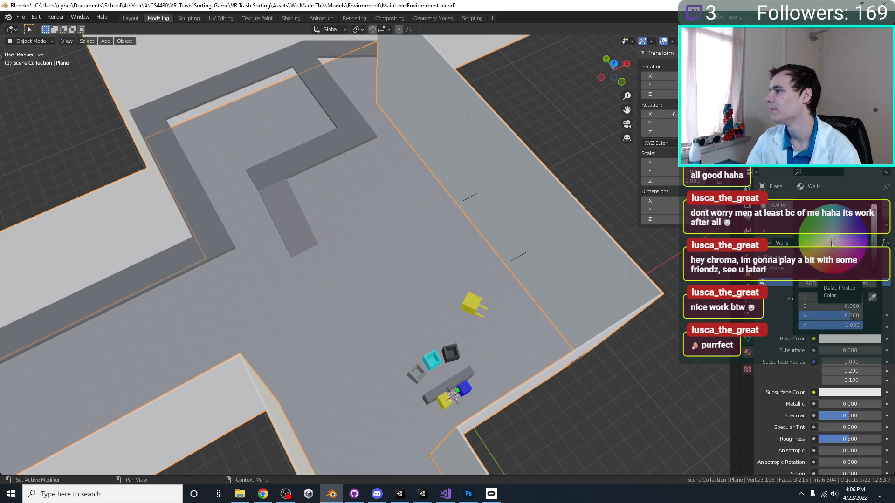
{"action": "left_click", "coordinate": [865, 237]}
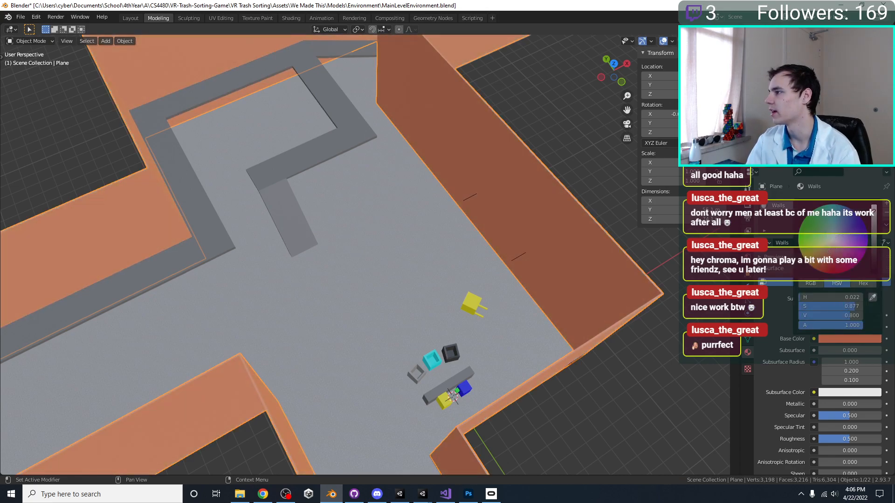
{"action": "mouse_move", "coordinate": [873, 219]}
{"action": "left_mouse_down"}
{"action": "mouse_move", "coordinate": [873, 250]}
{"action": "mouse_move", "coordinate": [873, 236]}
{"action": "left_mouse_up"}
{"action": "middle_click_drag", "start_coordinate": [606, 196], "coordinate": [532, 239]}
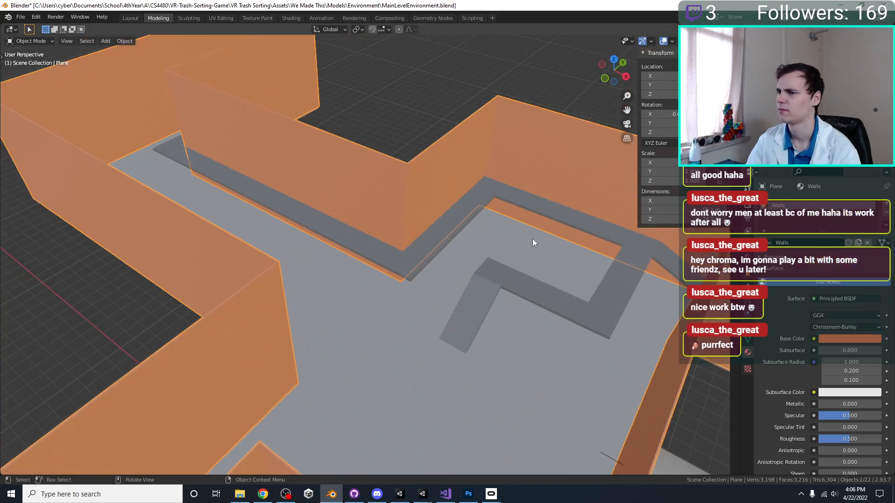
{"action": "left_click", "coordinate": [858, 339]}
{"action": "mouse_move", "coordinate": [832, 258]}
{"action": "left_mouse_down"}
{"action": "mouse_move", "coordinate": [817, 256]}
{"action": "mouse_move", "coordinate": [824, 259]}
{"action": "left_mouse_up"}
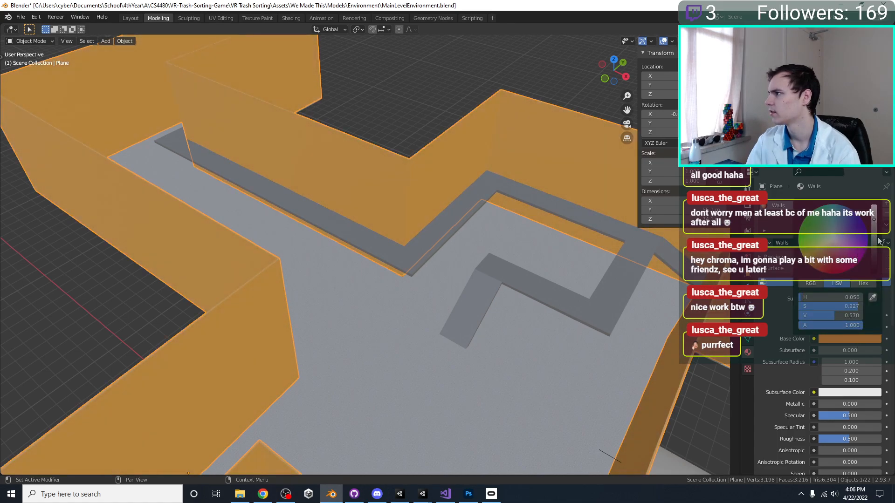
Change the Walls material's base colour to green with hue 0.363 and saturation 0.628.
{"action": "mouse_move", "coordinate": [878, 241]}
{"action": "left_mouse_down"}
{"action": "mouse_move", "coordinate": [868, 261]}
{"action": "mouse_move", "coordinate": [835, 267]}
{"action": "mouse_move", "coordinate": [821, 234]}
{"action": "left_mouse_up"}
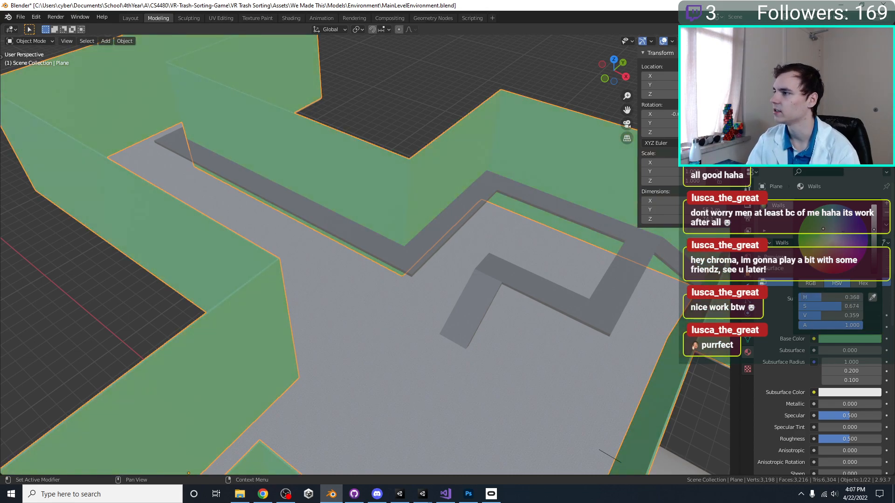
{"action": "left_click_drag", "start_coordinate": [833, 236], "coordinate": [823, 230]}
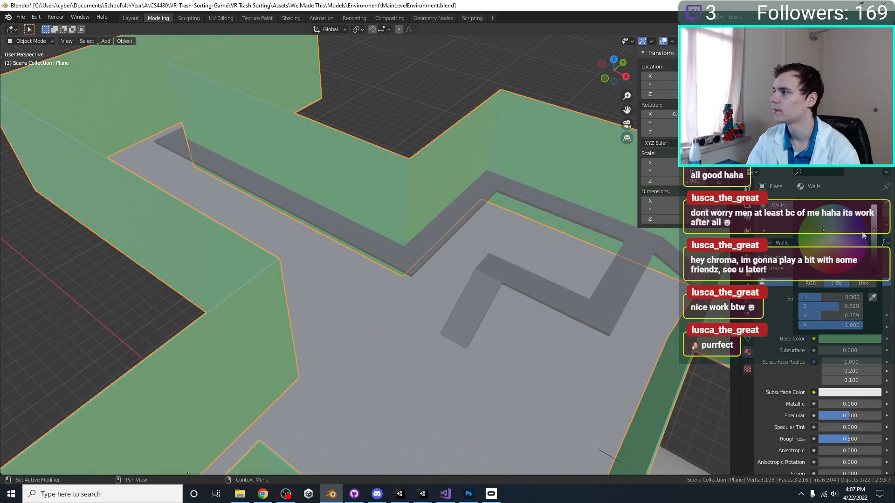
{"action": "scroll", "coordinate": [243, 217], "scroll_direction": "down", "scroll_amount": 10}
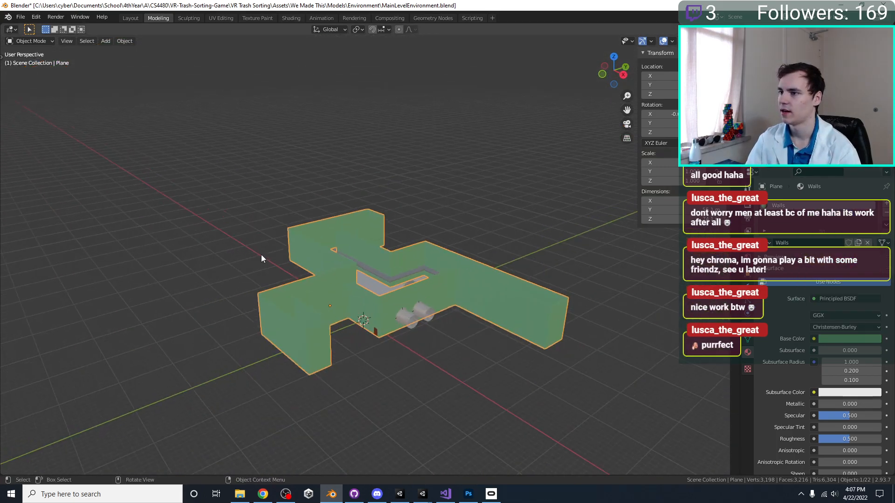
{"action": "scroll", "coordinate": [262, 259], "scroll_direction": "up", "scroll_amount": 10}
Darken the Walls material's green base colour to saturation 0.610 and value 0.142, and save the file.
{"action": "left_click", "coordinate": [840, 339]}
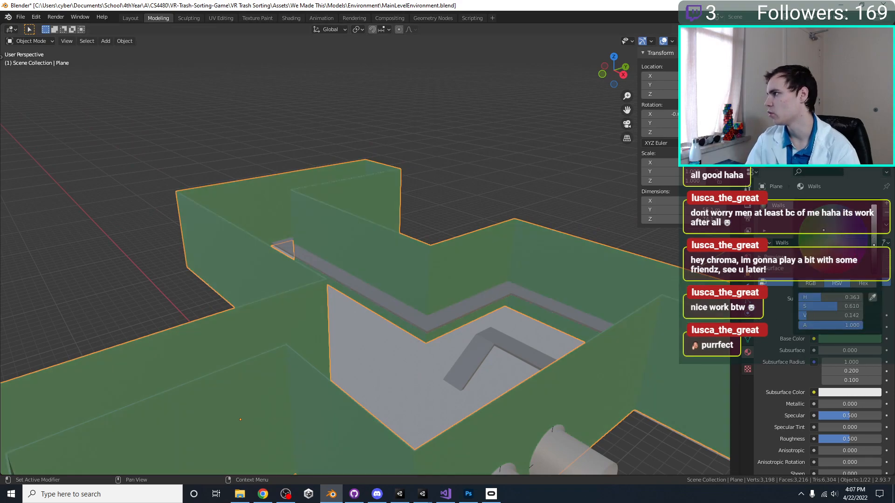
{"action": "middle_click_drag", "start_coordinate": [160, 227], "coordinate": [279, 221]}
{"action": "scroll", "coordinate": [534, 292], "scroll_direction": "up", "scroll_amount": 3}
{"action": "key", "text": "ctrl+s"}
Select the catwalk, make its Grey material a single-user copy, and rename that copy Catwalk.
{"action": "scroll", "coordinate": [289, 242], "scroll_direction": "up", "scroll_amount": 2}
{"action": "scroll", "coordinate": [326, 315], "scroll_direction": "down", "scroll_amount": 2}
{"action": "middle_click_drag", "start_coordinate": [333, 284], "coordinate": [384, 356], "text": "shift"}
{"action": "scroll", "coordinate": [398, 323], "scroll_direction": "up", "scroll_amount": 2}
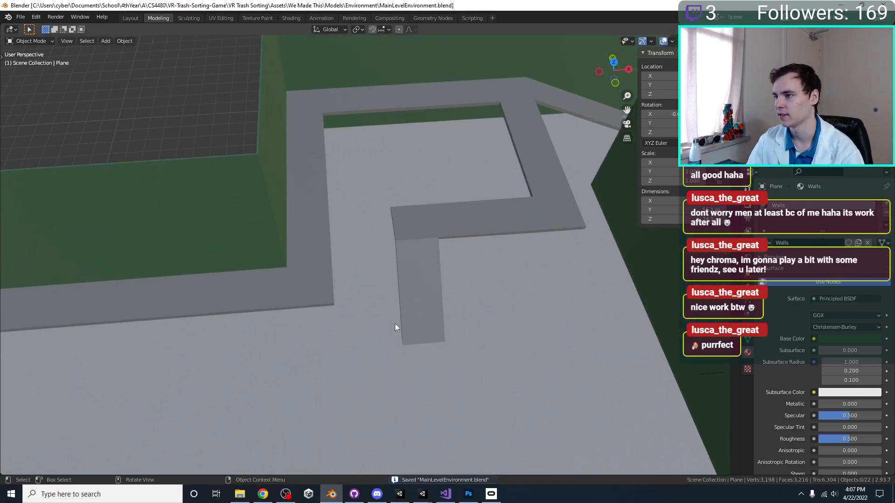
{"action": "scroll", "coordinate": [398, 322], "scroll_direction": "down", "scroll_amount": 3}
{"action": "scroll", "coordinate": [483, 325], "scroll_direction": "up", "scroll_amount": 3}
{"action": "left_click", "coordinate": [429, 275]}
{"action": "left_click", "coordinate": [432, 259]}
{"action": "scroll", "coordinate": [547, 255], "scroll_direction": "down", "scroll_amount": 5}
{"action": "scroll", "coordinate": [531, 268], "scroll_direction": "up", "scroll_amount": 7}
{"action": "scroll", "coordinate": [550, 289], "scroll_direction": "down", "scroll_amount": 4}
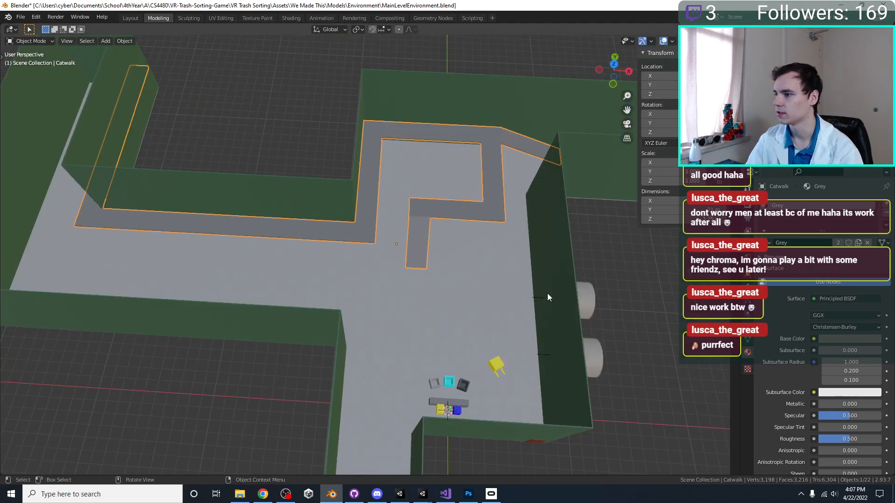
{"action": "scroll", "coordinate": [496, 295], "scroll_direction": "up", "scroll_amount": 3}
{"action": "left_click", "coordinate": [838, 243]}
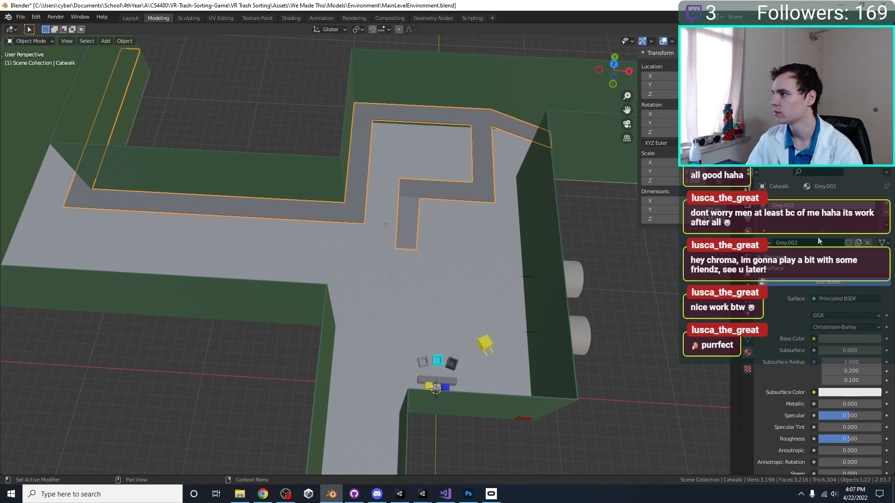
{"action": "double_click", "coordinate": [817, 243]}
{"action": "type", "text": "Catw"}
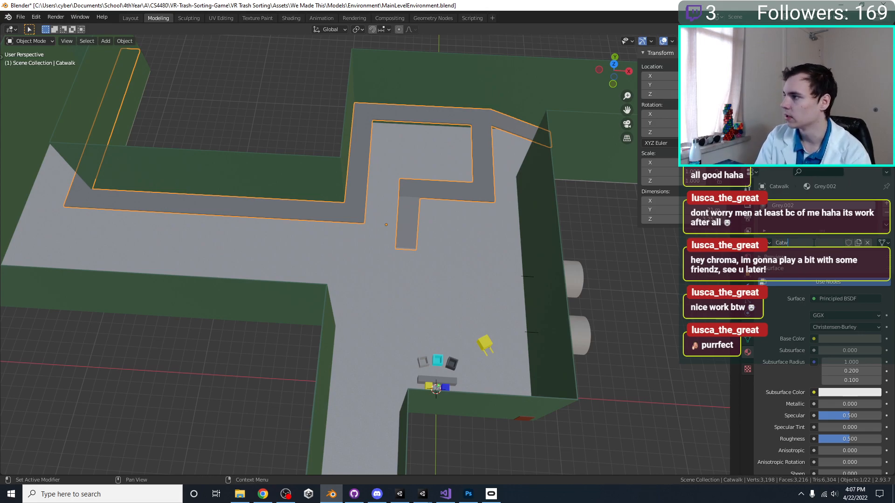
{"action": "key", "text": "Return"}
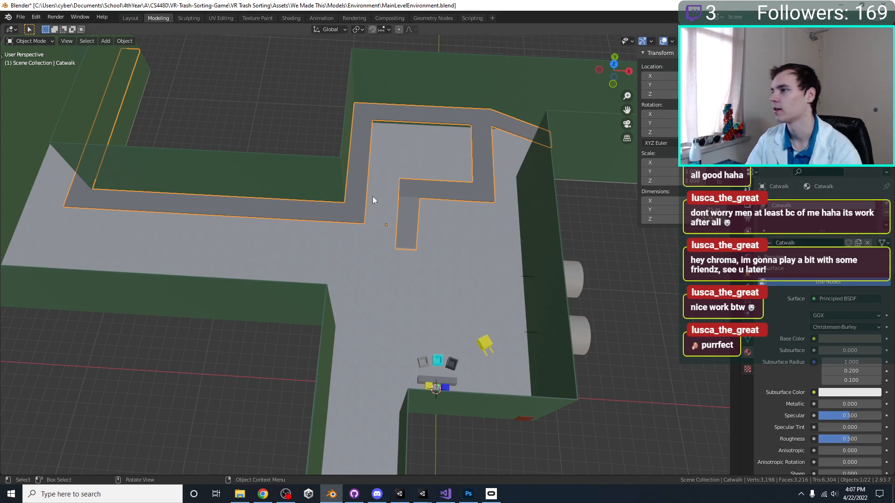
{"action": "scroll", "coordinate": [307, 169], "scroll_direction": "up", "scroll_amount": 3}
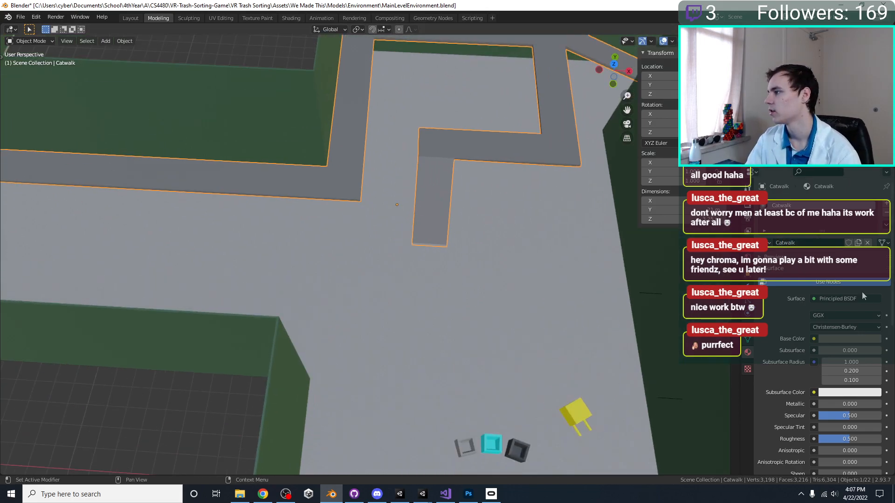
Change the Catwalk material's base colour to a dark, muted blue-purple and save the file.
{"action": "left_click", "coordinate": [857, 339]}
{"action": "left_click_drag", "start_coordinate": [875, 249], "coordinate": [835, 238]}
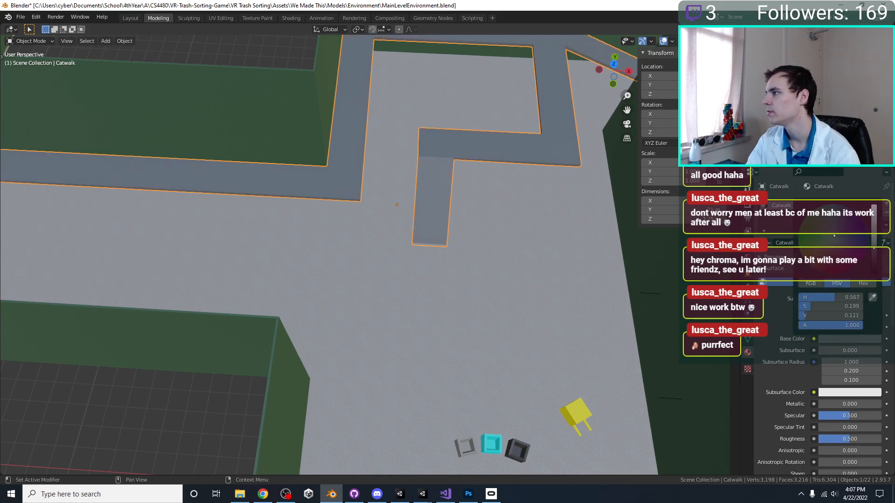
{"action": "middle_click_drag", "start_coordinate": [343, 214], "coordinate": [337, 241]}
{"action": "middle_click_drag", "start_coordinate": [496, 303], "coordinate": [381, 240]}
{"action": "key", "text": "ctrl+s"}
Examine the two fan holes and the wall in front of them from both sides.
{"action": "left_click", "coordinate": [274, 262]}
{"action": "scroll", "coordinate": [354, 225], "scroll_direction": "up", "scroll_amount": 4}
{"action": "left_click", "coordinate": [380, 240]}
{"action": "middle_click_drag", "start_coordinate": [410, 180], "coordinate": [414, 374], "text": "shift"}
{"action": "left_click", "coordinate": [399, 253], "text": "shift"}
{"action": "middle_click_drag", "start_coordinate": [396, 306], "coordinate": [439, 283]}
{"action": "key", "text": "ctrl+s"}
{"action": "scroll", "coordinate": [440, 276], "scroll_direction": "down", "scroll_amount": 4}
{"action": "middle_click_drag", "start_coordinate": [445, 249], "coordinate": [422, 289]}
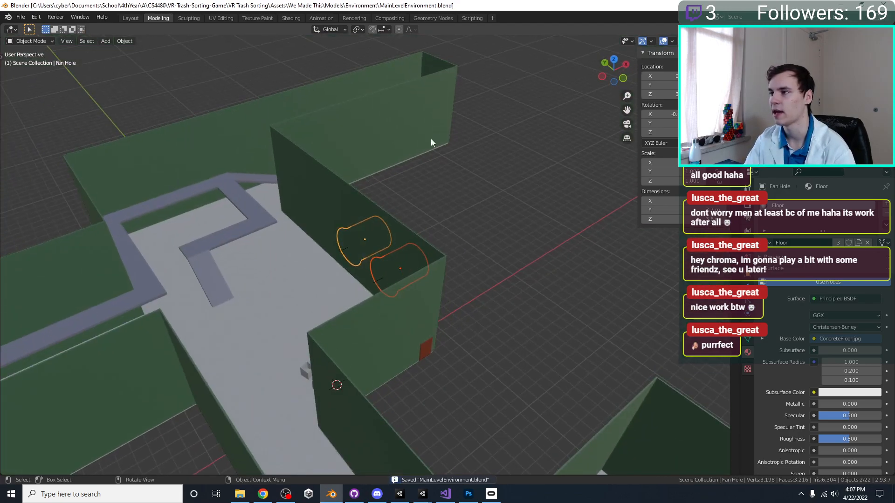
{"action": "left_click", "coordinate": [431, 139]}
{"action": "left_click", "coordinate": [511, 311]}
{"action": "middle_click_drag", "start_coordinate": [495, 275], "coordinate": [505, 235]}
{"action": "scroll", "coordinate": [505, 234], "scroll_direction": "up", "scroll_amount": 7}
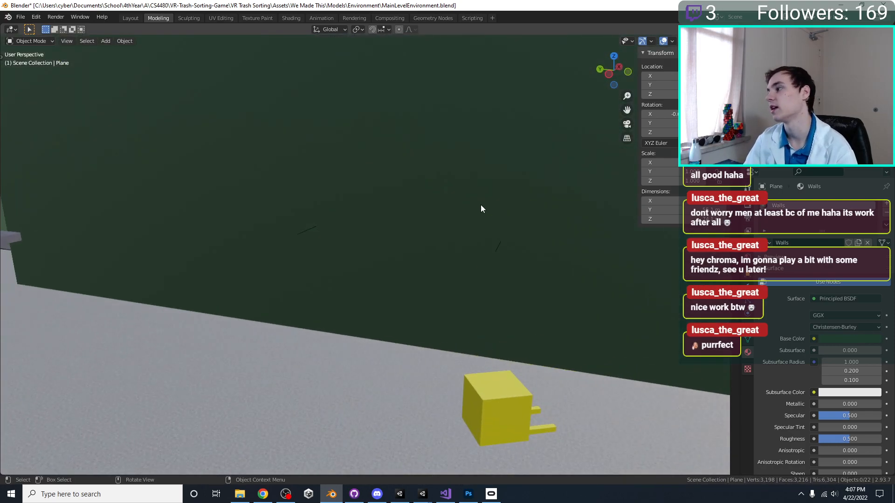
Extrude the outer end loop of the fan hole cylinder nearer the coloured bins 2 m outward along X.
{"action": "scroll", "coordinate": [480, 206], "scroll_direction": "down", "scroll_amount": 6}
{"action": "middle_click_drag", "start_coordinate": [479, 207], "coordinate": [387, 275]}
{"action": "left_click", "coordinate": [414, 327]}
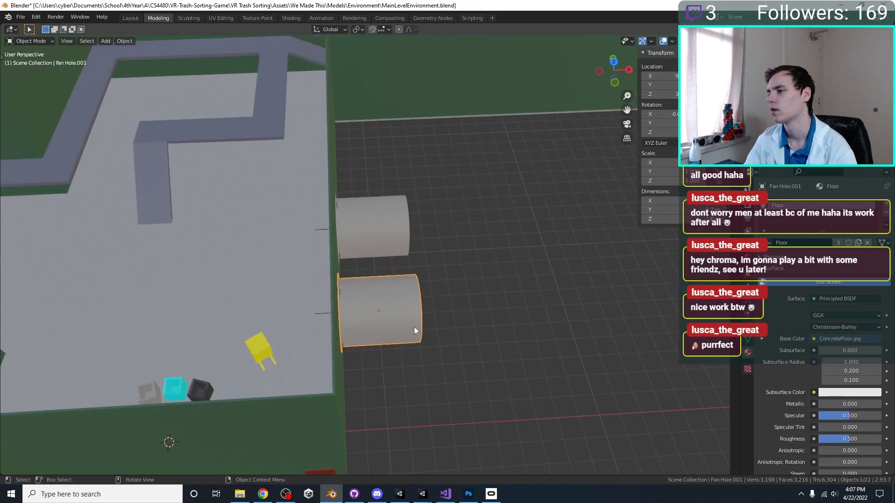
{"action": "key", "text": "Tab"}
{"action": "left_click", "coordinate": [418, 324], "text": "alt"}
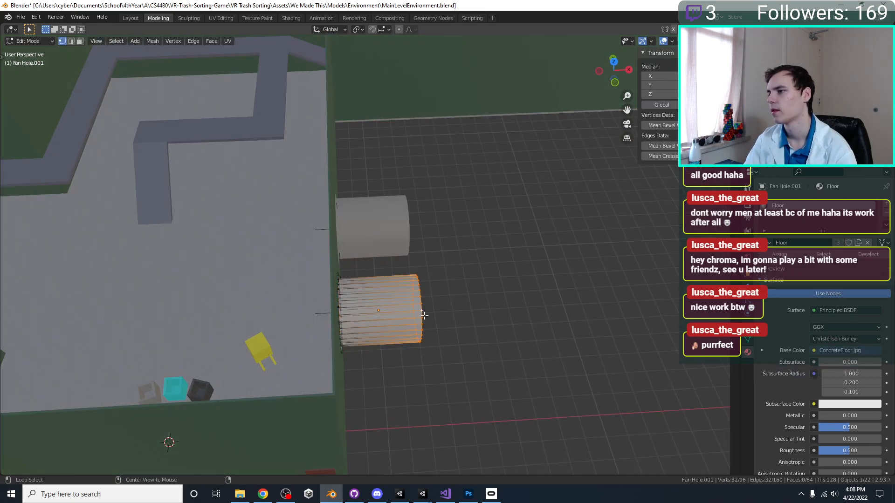
{"action": "key", "text": "KP_1"}
{"action": "middle_click_drag", "start_coordinate": [453, 320], "coordinate": [361, 416], "text": "shift"}
{"action": "key", "text": "e"}
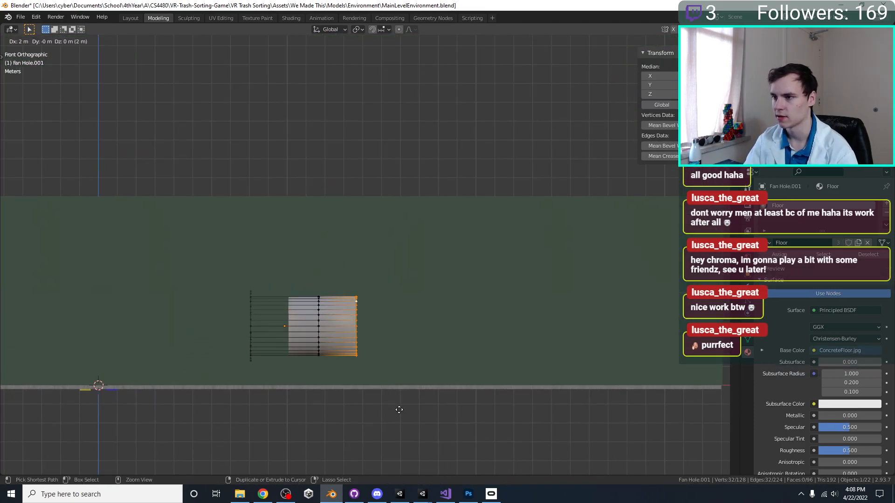
{"action": "left_click", "coordinate": [399, 412]}
Tilt the extruded end loop upward and raise it slightly to start the pipe's elbow.
{"action": "key", "text": "r"}
{"action": "left_click", "coordinate": [466, 321]}
{"action": "key", "text": "g"}
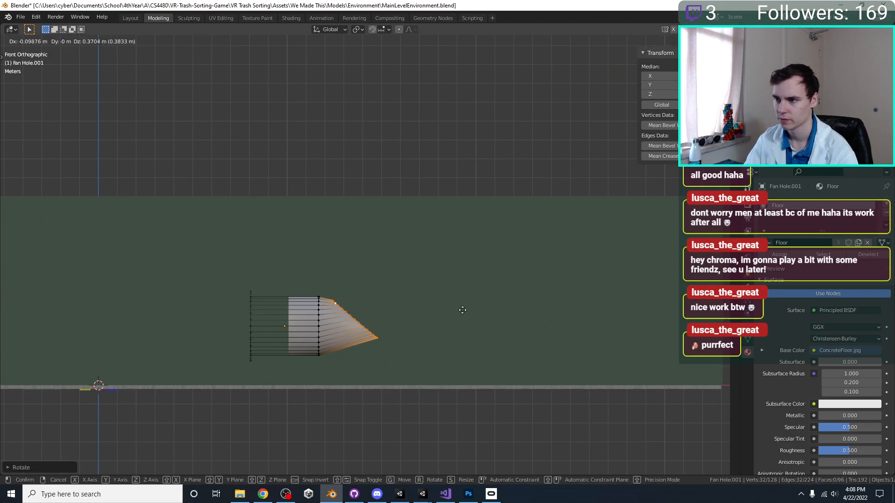
{"action": "left_click", "coordinate": [462, 307]}
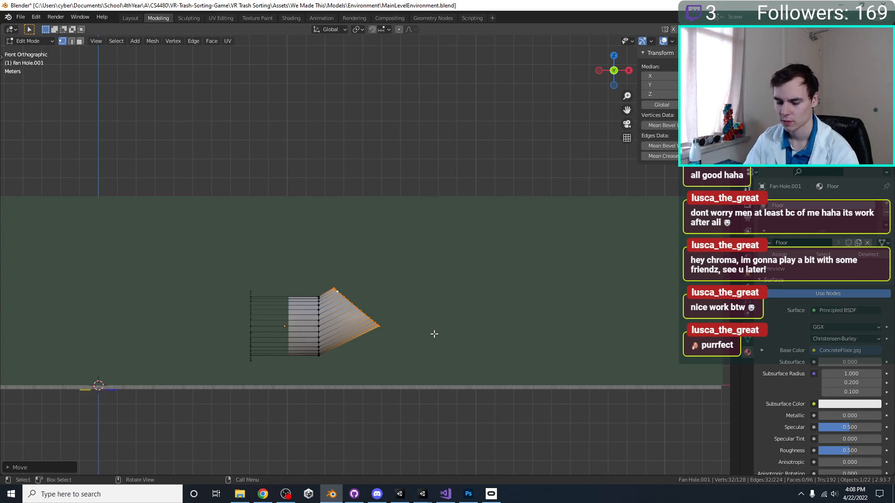
Extrude the tilted loop upward, rotate it level and raise it about 2 m to complete the vertical pipe section.
{"action": "key", "text": "e"}
{"action": "left_click", "coordinate": [489, 280]}
{"action": "key", "text": "r"}
{"action": "left_click", "coordinate": [512, 209]}
{"action": "key", "text": "g"}
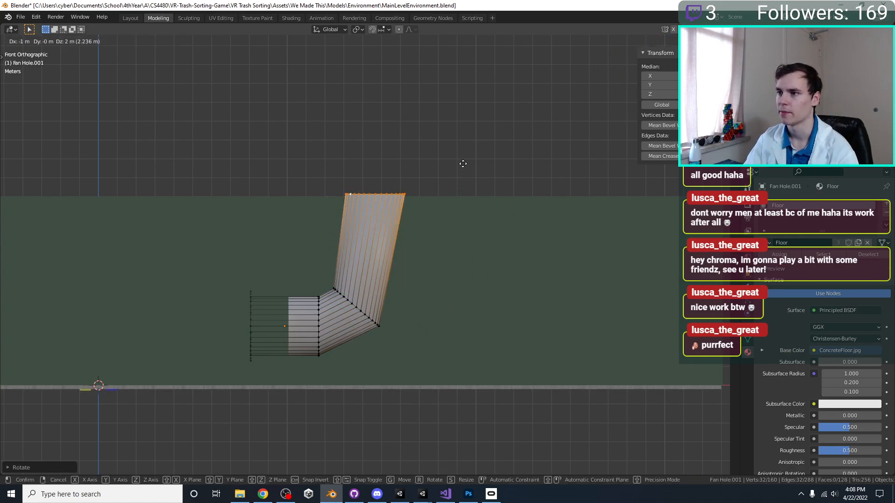
{"action": "left_click", "coordinate": [460, 164]}
{"action": "middle_click_drag", "start_coordinate": [460, 163], "coordinate": [390, 235]}
{"action": "key", "text": "Tab"}
Delete the unbent fan hole cylinder and place a duplicate of the bent pipe in its position.
{"action": "left_click", "coordinate": [390, 235]}
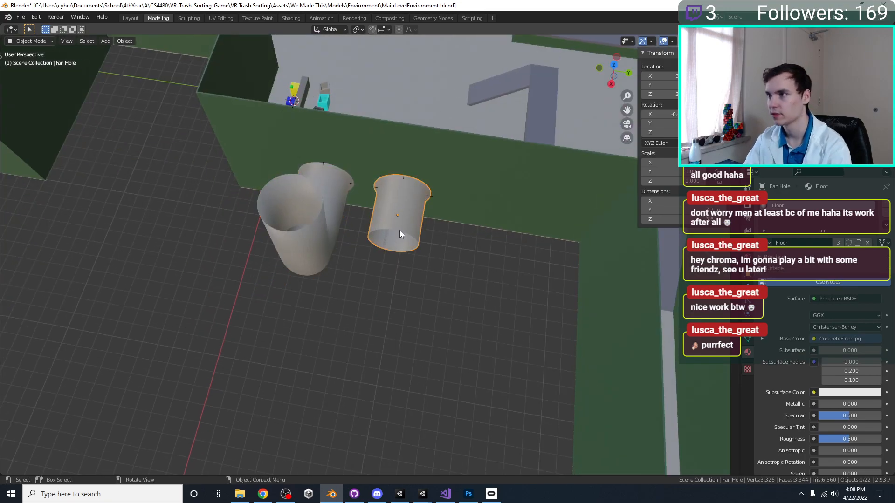
{"action": "key", "text": "Delete"}
{"action": "left_click", "coordinate": [342, 228]}
{"action": "key", "text": "KP_7"}
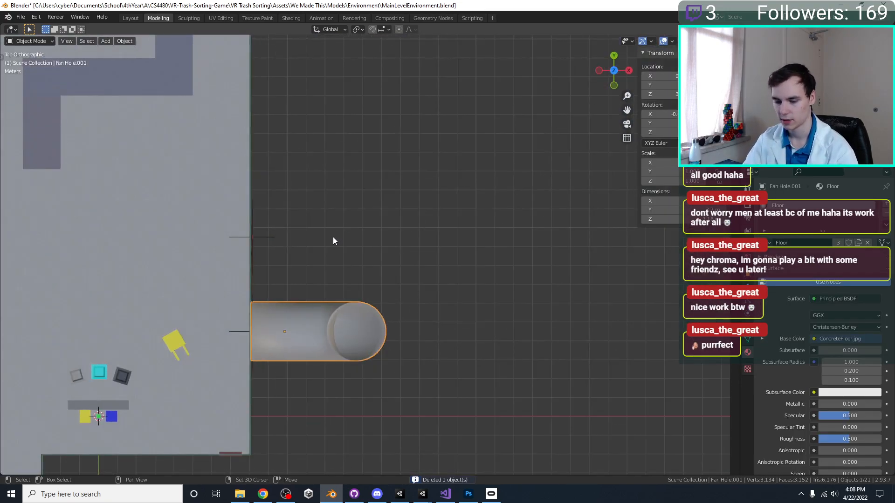
{"action": "middle_click_drag", "start_coordinate": [333, 233], "coordinate": [349, 275], "text": "shift"}
{"action": "key", "text": "shift+d"}
{"action": "left_click", "coordinate": [345, 193]}
Select both pipes, make the active pipe's Floor material a single-user copy, and rename that copy Fan Surrounding.
{"action": "middle_click_drag", "start_coordinate": [345, 192], "coordinate": [419, 254]}
{"action": "left_click", "coordinate": [506, 268], "text": "shift"}
{"action": "middle_click_drag", "start_coordinate": [503, 305], "coordinate": [447, 280]}
{"action": "key", "text": "ctrl+s"}
{"action": "left_click", "coordinate": [766, 243]}
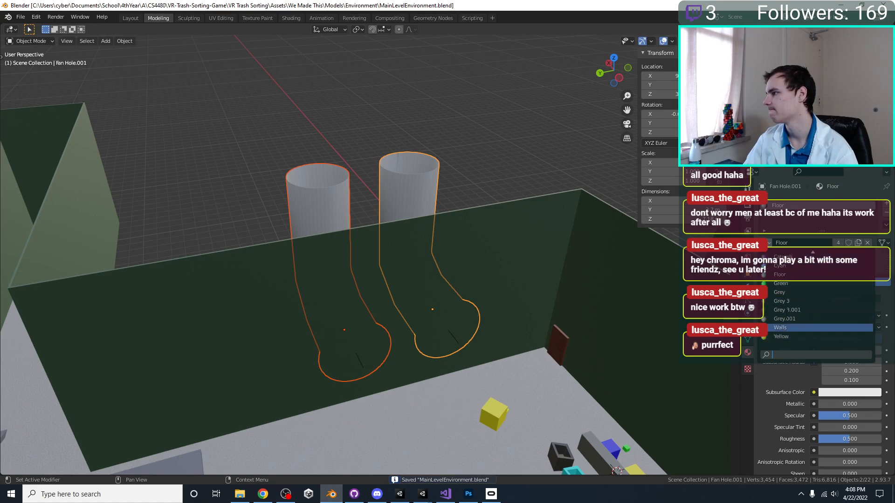
{"action": "left_click", "coordinate": [858, 243]}
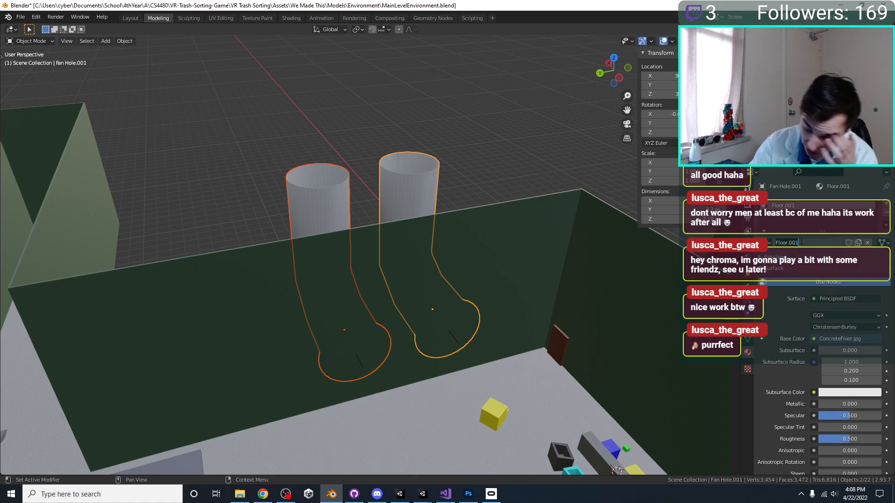
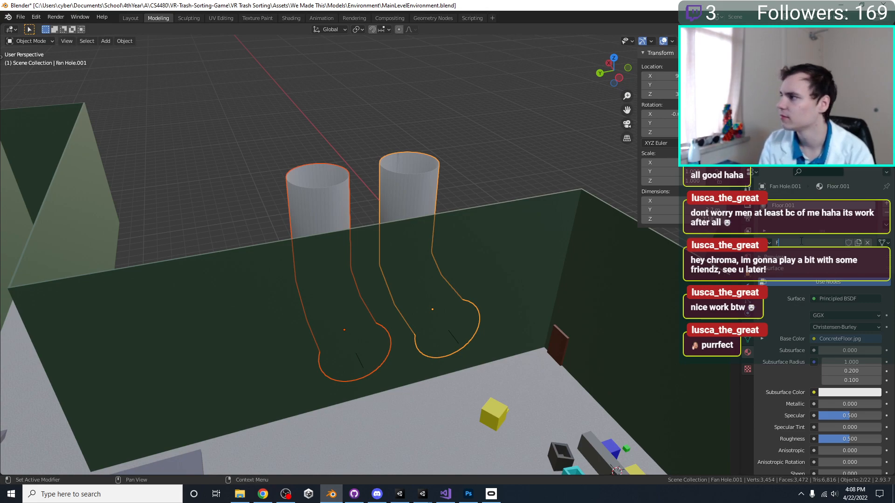
{"action": "type", "text": "S"}
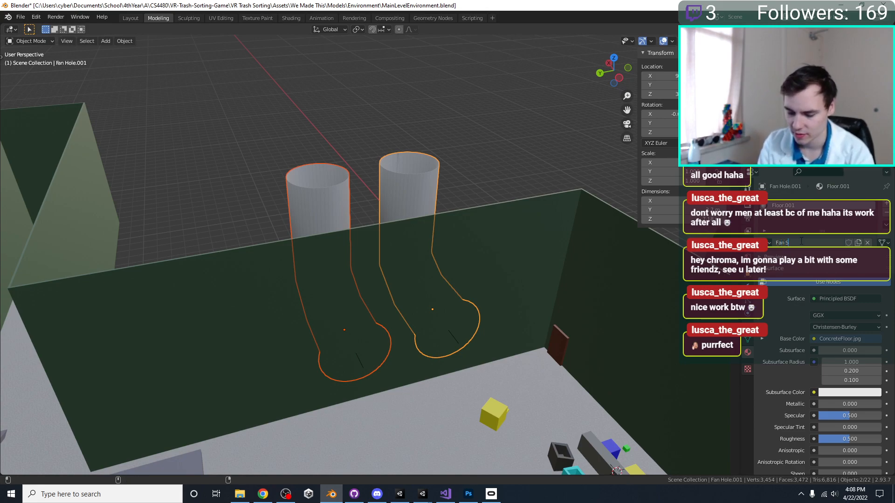
{"action": "type", "text": "urrounding"}
{"action": "key", "text": "Return"}
Save the file and unlink the ConcreteFloor.jpg image from the Fan Surrounding material's base colour.
{"action": "middle_click_drag", "start_coordinate": [582, 174], "coordinate": [648, 310]}
{"action": "key", "text": "ctrl+s"}
{"action": "left_click", "coordinate": [857, 393]}
{"action": "left_click", "coordinate": [866, 339]}
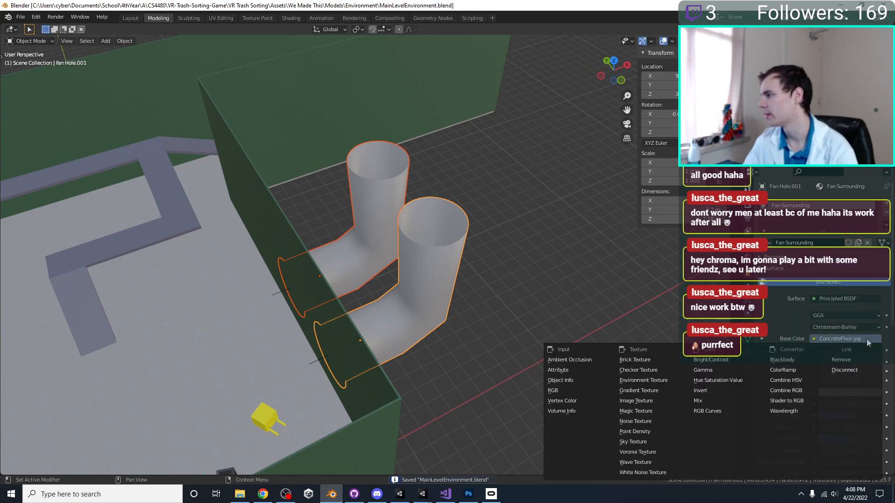
{"action": "left_click", "coordinate": [811, 339]}
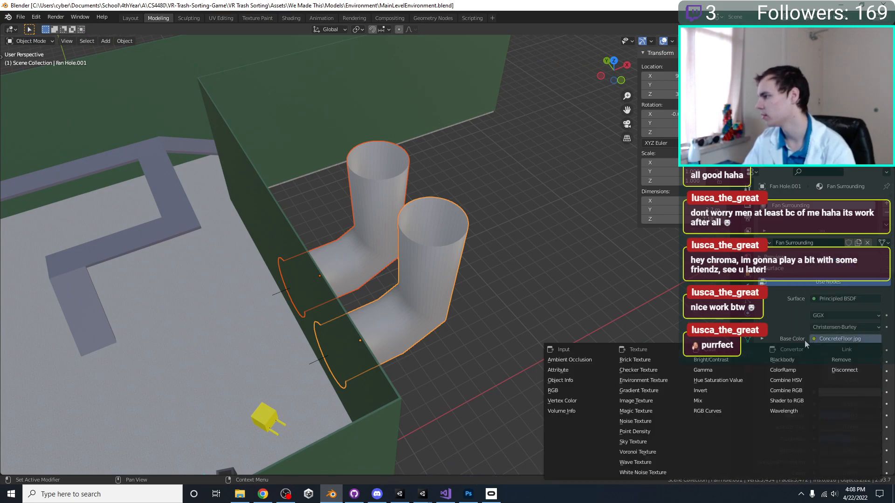
{"action": "left_click", "coordinate": [762, 340]}
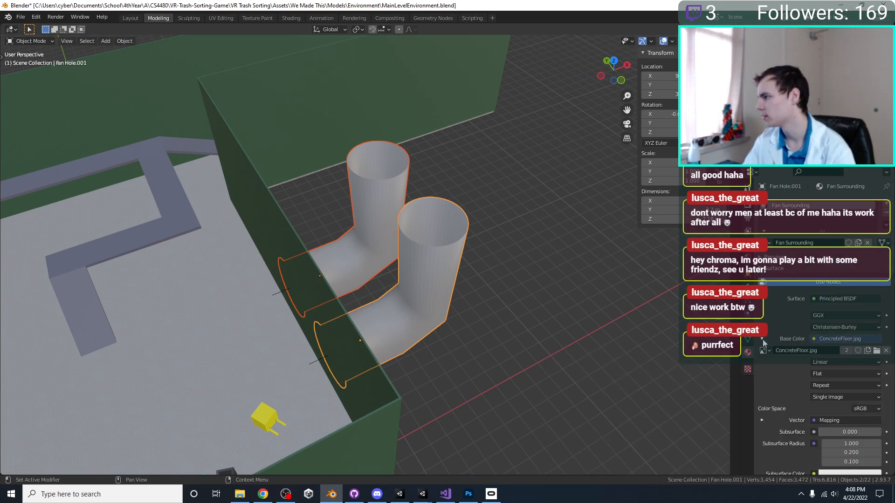
{"action": "left_click", "coordinate": [886, 351]}
{"action": "left_click", "coordinate": [837, 340]}
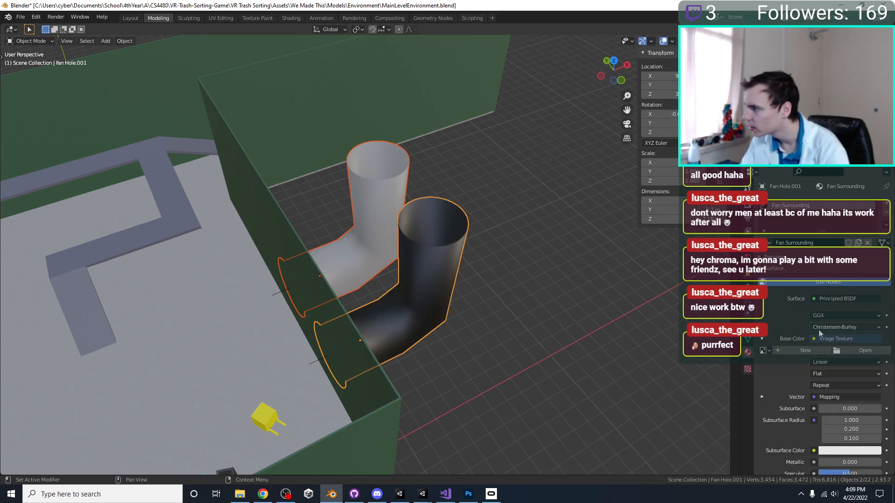
In the Shading workspace, delete the Texture Coordinate, Mapping and Image Texture nodes from the Fan Surrounding material.
{"action": "left_click", "coordinate": [288, 18]}
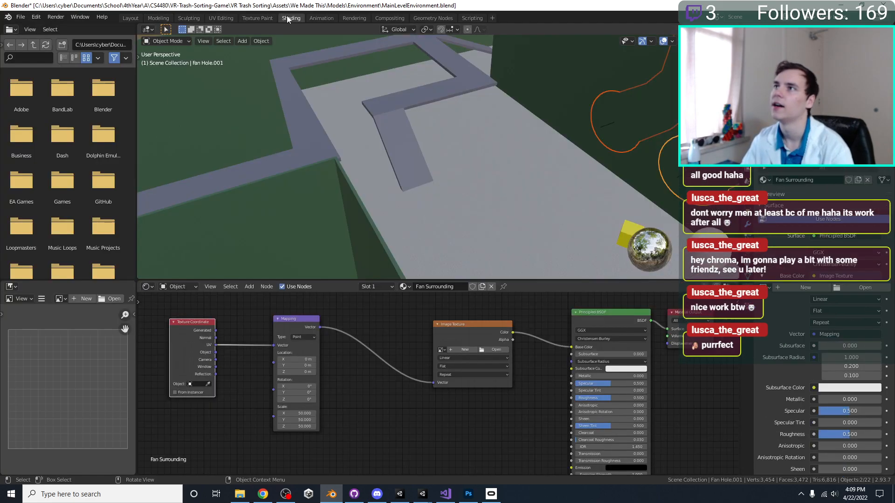
{"action": "middle_click_drag", "start_coordinate": [485, 168], "coordinate": [435, 200]}
{"action": "middle_click_drag", "start_coordinate": [574, 205], "coordinate": [432, 213], "text": "shift"}
{"action": "left_click", "coordinate": [433, 214]}
{"action": "left_click", "coordinate": [448, 261]}
{"action": "middle_click_drag", "start_coordinate": [446, 259], "coordinate": [376, 325]}
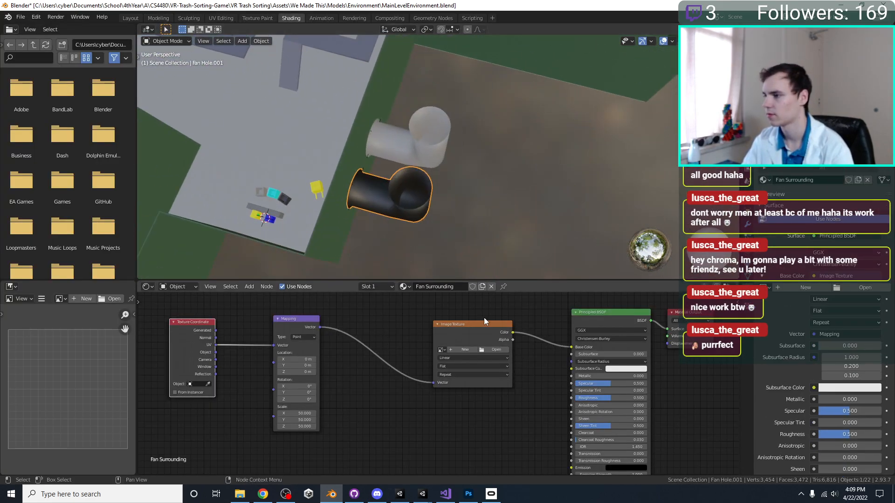
{"action": "left_click_drag", "start_coordinate": [497, 308], "coordinate": [149, 396]}
{"action": "key", "text": "x"}
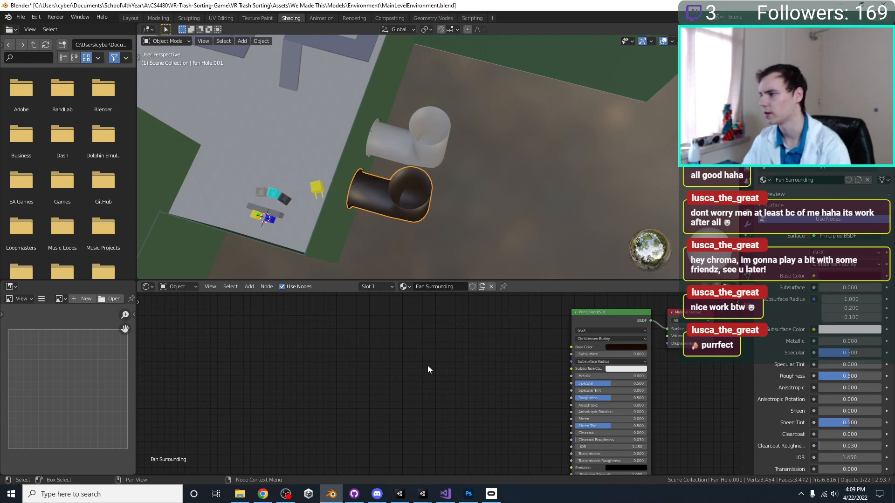
Assign the Fan Surrounding material to the second pipe in place of Floor.
{"action": "left_click", "coordinate": [435, 141]}
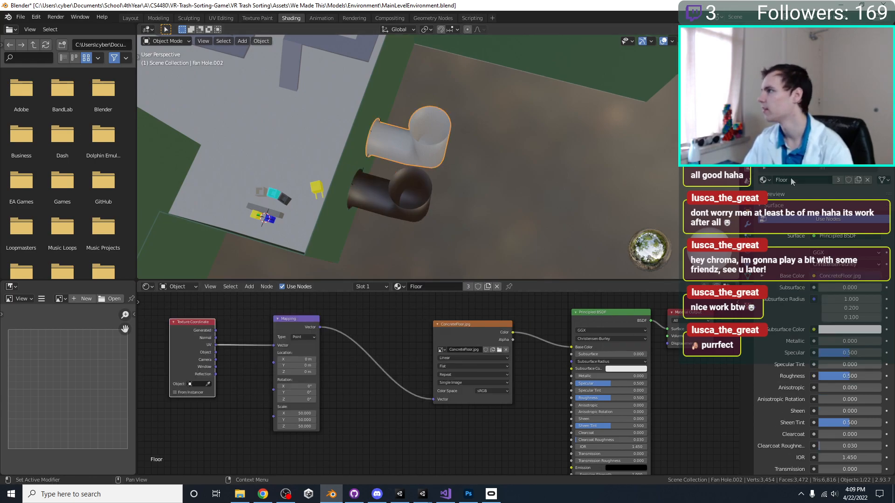
{"action": "left_click", "coordinate": [765, 181]}
{"action": "left_click", "coordinate": [783, 230]}
{"action": "middle_click_drag", "start_coordinate": [453, 168], "coordinate": [550, 151]}
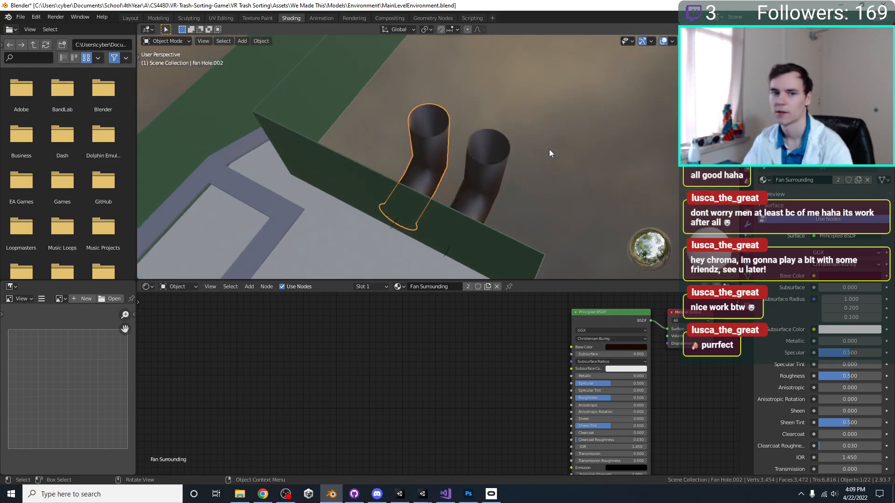
Change the Fan Surrounding material's base colour to a muted reddish grey and save the file.
{"action": "scroll", "coordinate": [550, 153], "scroll_direction": "up", "scroll_amount": 2}
{"action": "left_click", "coordinate": [832, 277]}
{"action": "left_click_drag", "start_coordinate": [874, 178], "coordinate": [833, 180]}
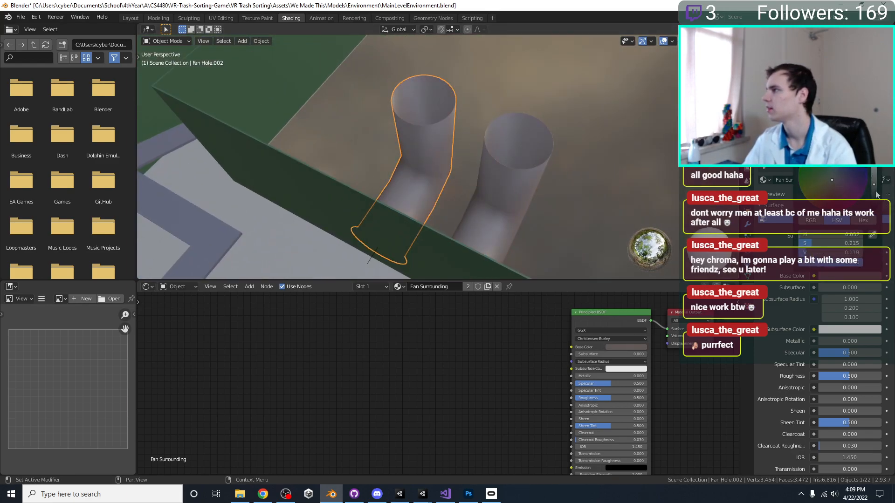
{"action": "middle_click_drag", "start_coordinate": [522, 140], "coordinate": [452, 166]}
{"action": "key", "text": "ctrl+s"}
Examine the wall mesh in front of the fan pipes in Edit Mode.
{"action": "left_click", "coordinate": [373, 224]}
{"action": "key", "text": "Tab"}
{"action": "key", "text": "ctrl+s"}
{"action": "scroll", "coordinate": [453, 166], "scroll_direction": "up", "scroll_amount": 2}
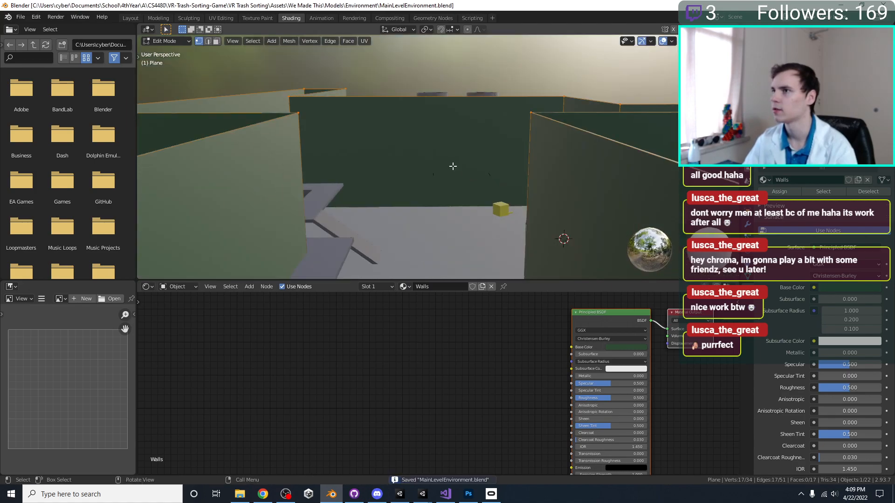
{"action": "scroll", "coordinate": [452, 166], "scroll_direction": "up", "scroll_amount": 2}
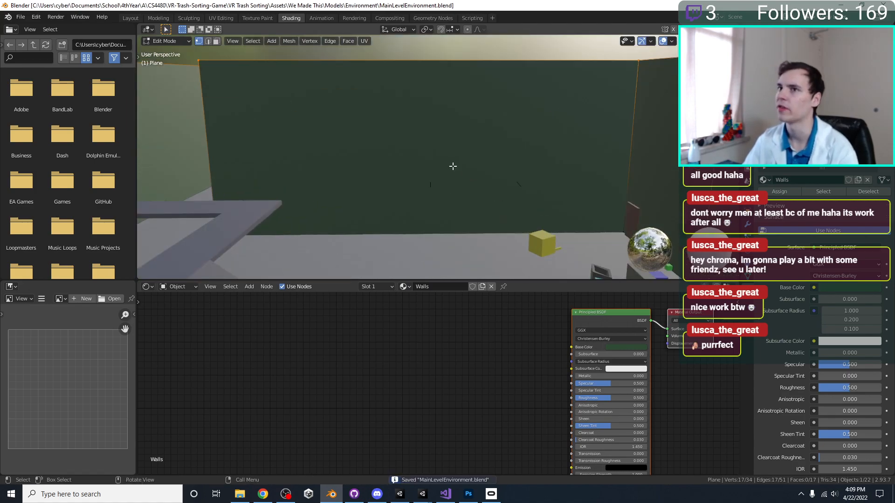
{"action": "key", "text": "Tab"}
{"action": "key", "text": "KP_7"}
{"action": "middle_click_drag", "start_coordinate": [355, 135], "coordinate": [388, 177], "text": "shift"}
Select both fan pipes, move them 1 m along negative X so they pass through the wall, and save the file.
{"action": "left_click", "coordinate": [373, 226]}
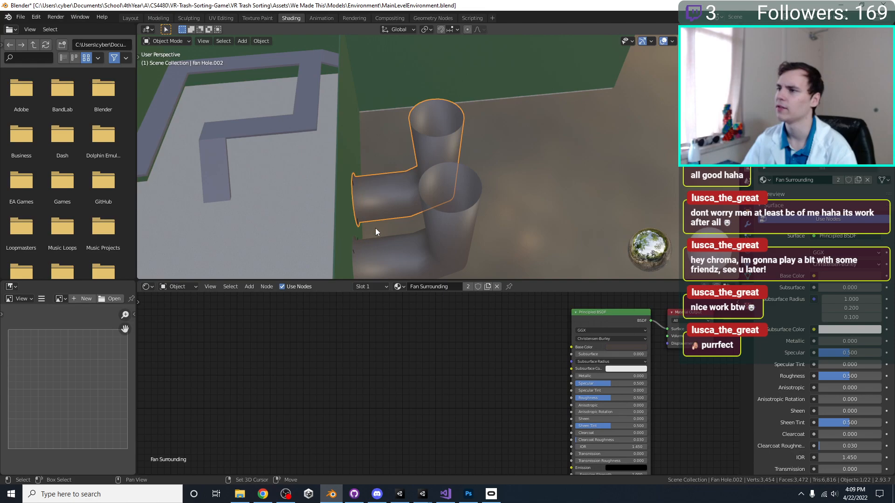
{"action": "left_click", "coordinate": [346, 204], "text": "shift"}
{"action": "left_click", "coordinate": [337, 146], "text": "shift"}
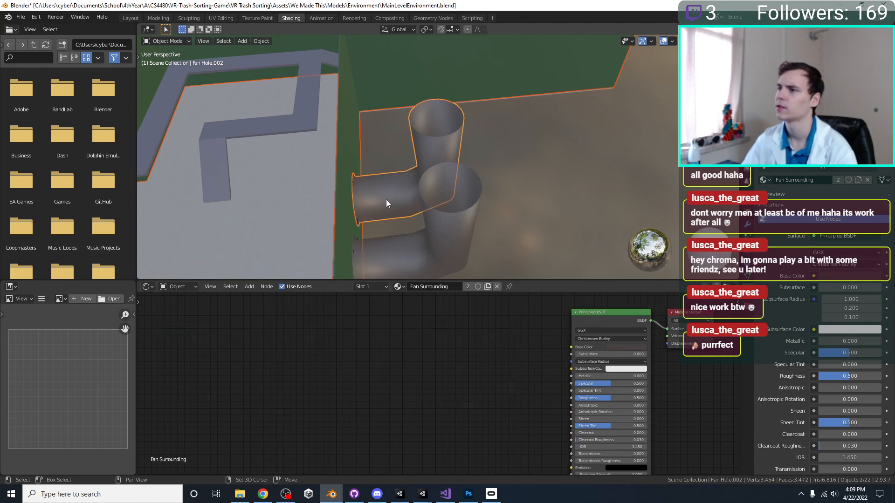
{"action": "middle_click_drag", "start_coordinate": [391, 254], "coordinate": [571, 163]}
{"action": "left_click", "coordinate": [383, 135]}
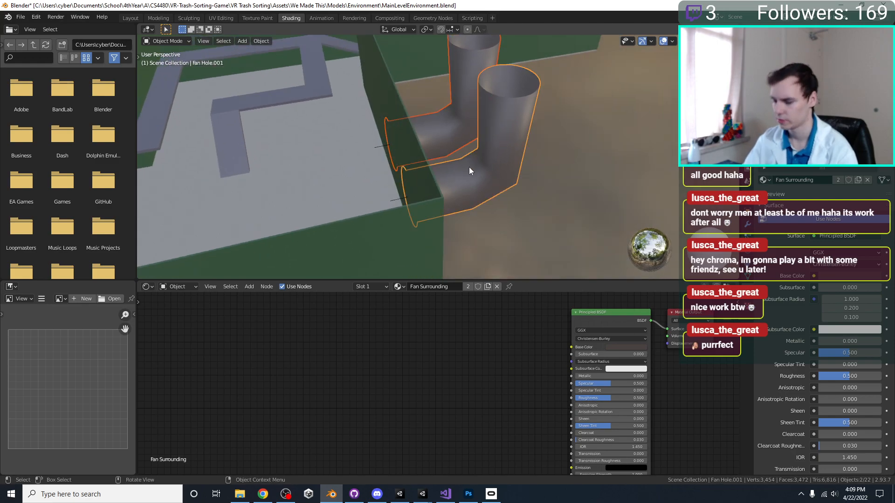
{"action": "key", "text": "KP_7"}
{"action": "key", "text": "g"}
{"action": "key", "text": "x"}
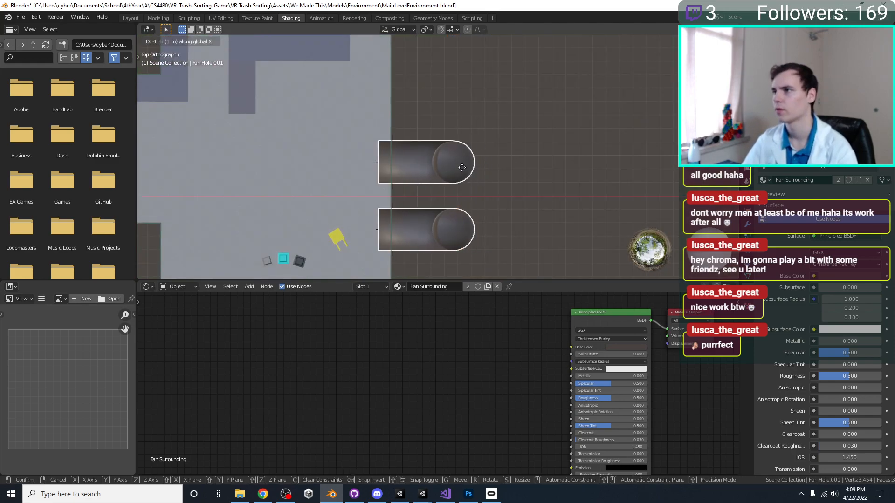
{"action": "left_click", "coordinate": [391, 194]}
{"action": "middle_click_drag", "start_coordinate": [390, 195], "coordinate": [504, 192]}
{"action": "left_click", "coordinate": [514, 211]}
{"action": "key", "text": "ctrl+s"}
Confirm the fan pipes' move, save the file, and add a Boolean modifier to the wall object.
{"action": "left_click", "coordinate": [505, 191]}
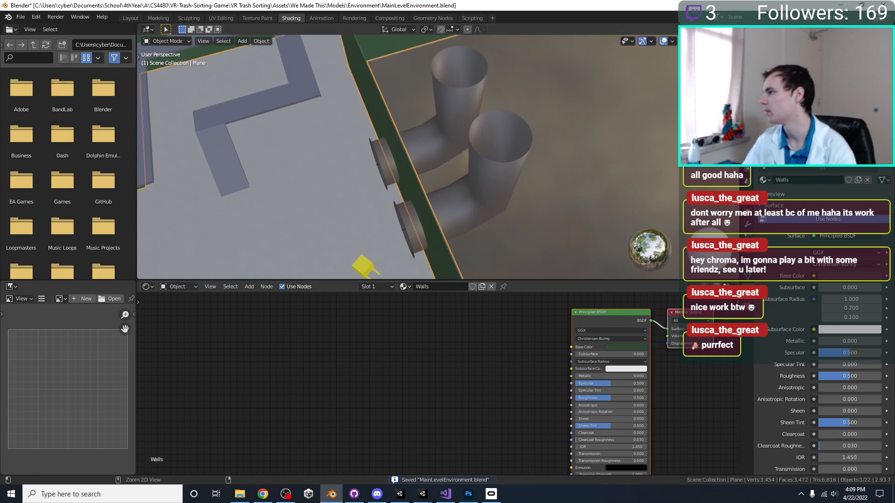
{"action": "key", "text": "ctrl+s"}
{"action": "left_click", "coordinate": [748, 224]}
{"action": "left_click", "coordinate": [822, 138]}
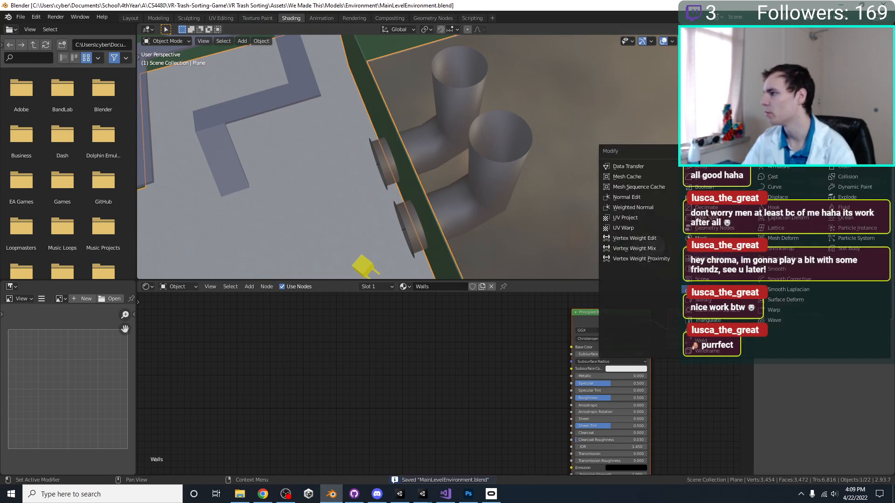
{"action": "left_click", "coordinate": [704, 187]}
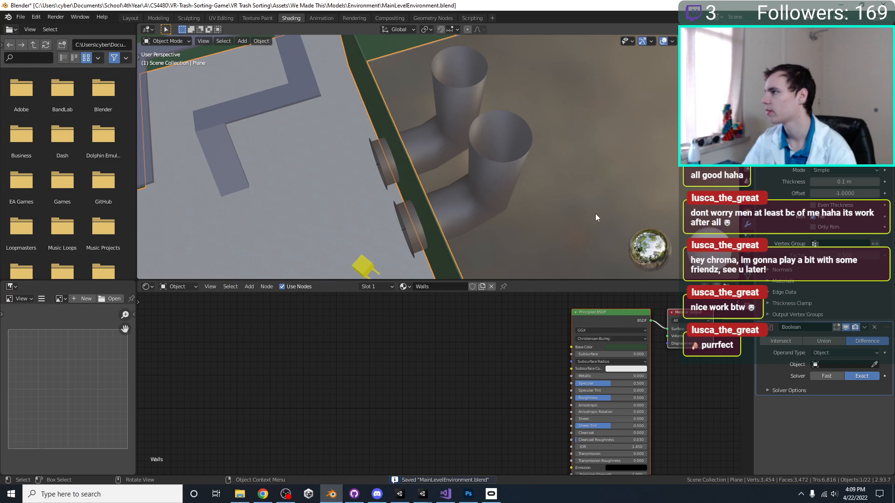
Set Fan Hole.001 as the object that the wall's Boolean Difference modifier subtracts.
{"action": "middle_click_drag", "start_coordinate": [595, 214], "coordinate": [631, 220]}
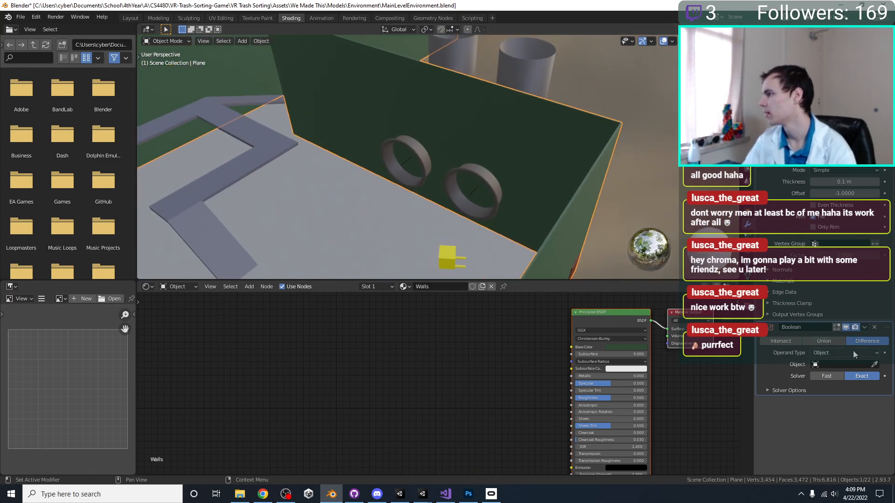
{"action": "left_click", "coordinate": [841, 365]}
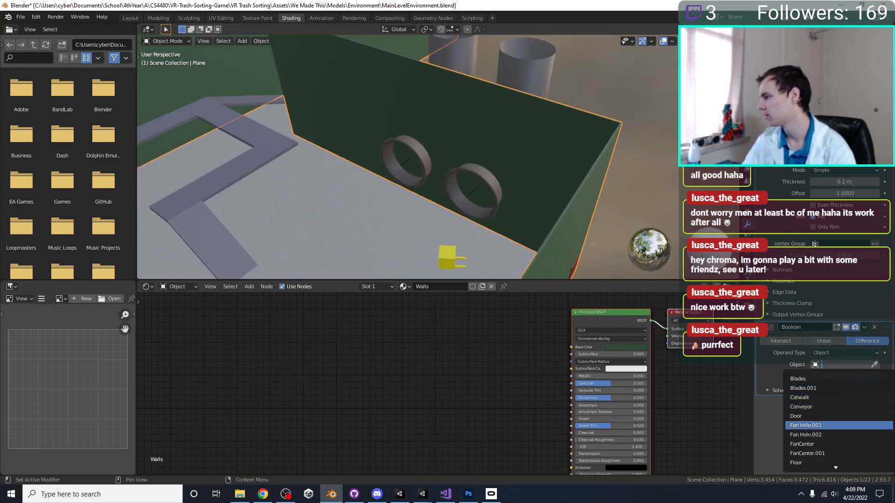
{"action": "scroll", "coordinate": [813, 435], "scroll_direction": "down", "scroll_amount": 5}
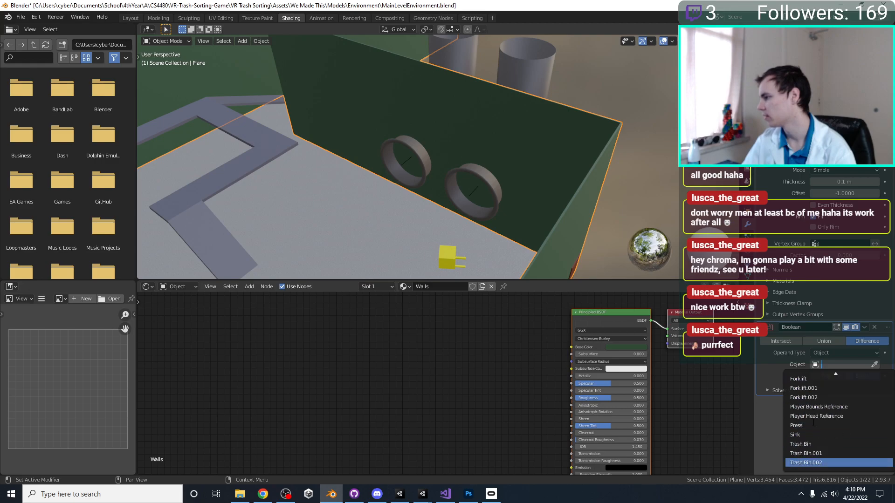
{"action": "left_click", "coordinate": [503, 55]}
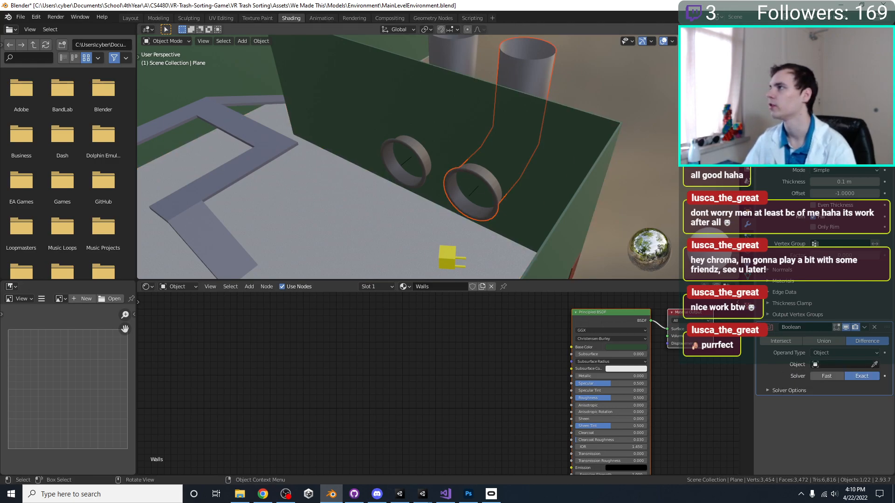
{"action": "left_click", "coordinate": [834, 365]}
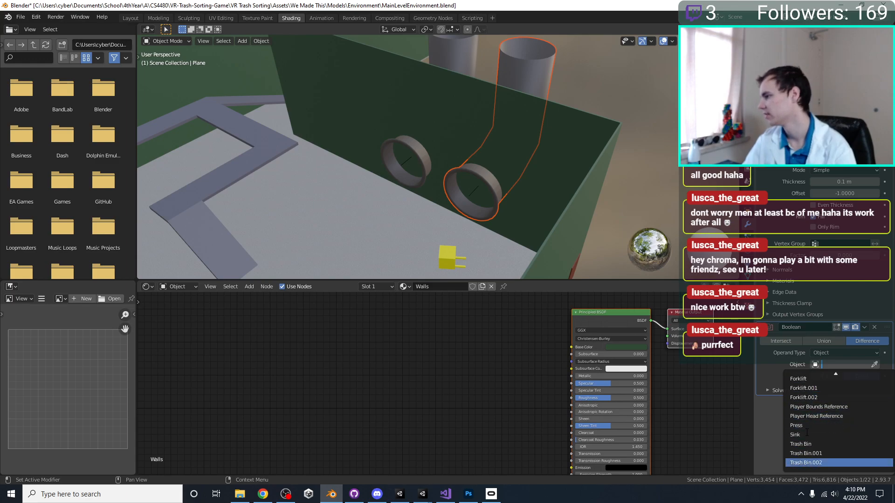
{"action": "scroll", "coordinate": [818, 380], "scroll_direction": "up", "scroll_amount": 5}
{"action": "left_click", "coordinate": [818, 426]}
Inspect the other fan pipe's modifiers and the Boolean cut in the wall around both pipe openings.
{"action": "middle_click_drag", "start_coordinate": [515, 201], "coordinate": [497, 222]}
{"action": "left_click", "coordinate": [437, 138]}
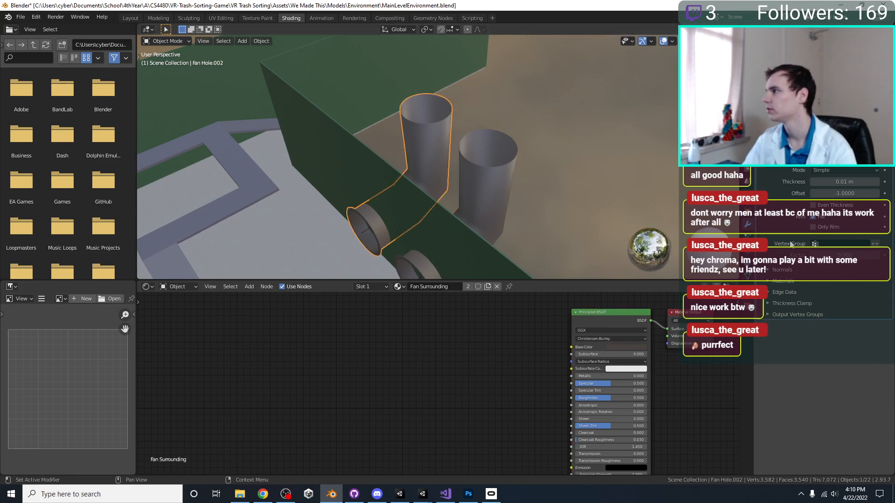
{"action": "left_click", "coordinate": [822, 139]}
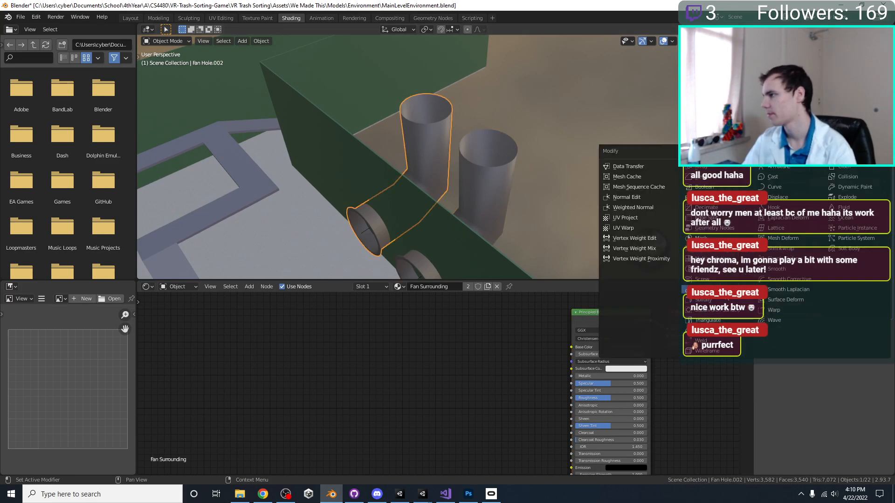
{"action": "left_click", "coordinate": [493, 239]}
{"action": "middle_click_drag", "start_coordinate": [492, 240], "coordinate": [554, 196]}
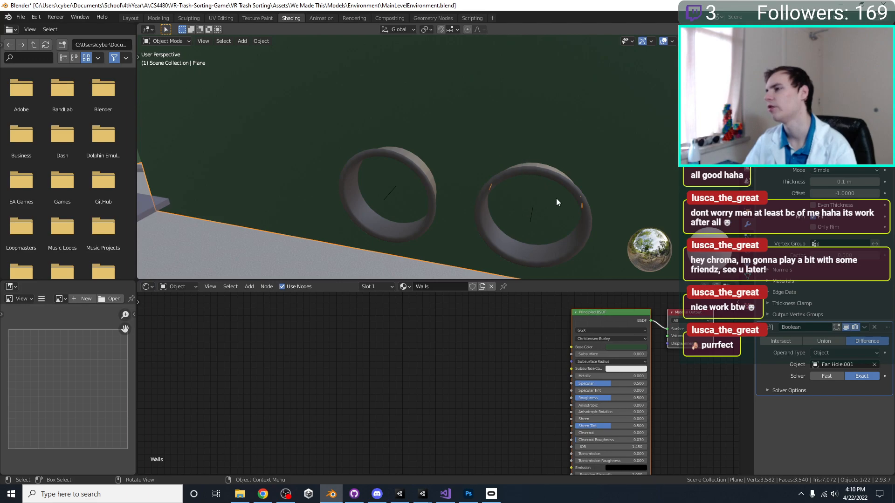
{"action": "middle_click_drag", "start_coordinate": [474, 173], "coordinate": [460, 148]}
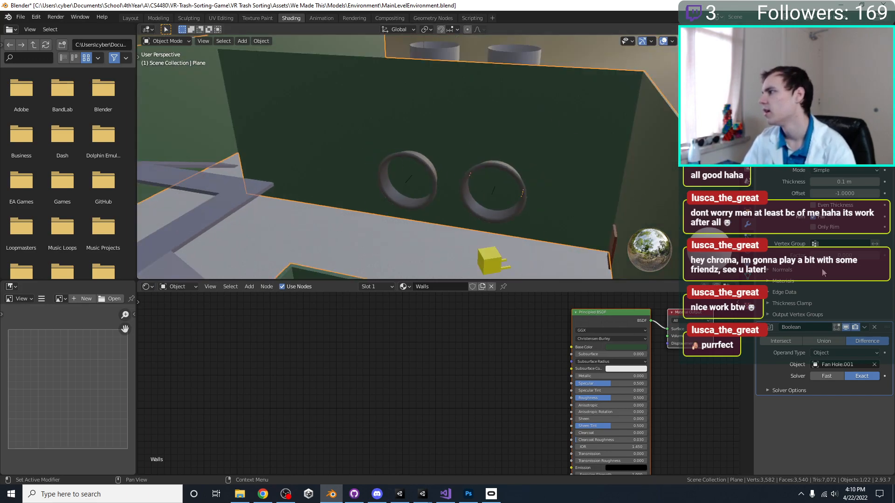
Try Intersect as the wall Boolean's operation, then return it to Difference.
{"action": "left_click", "coordinate": [794, 342]}
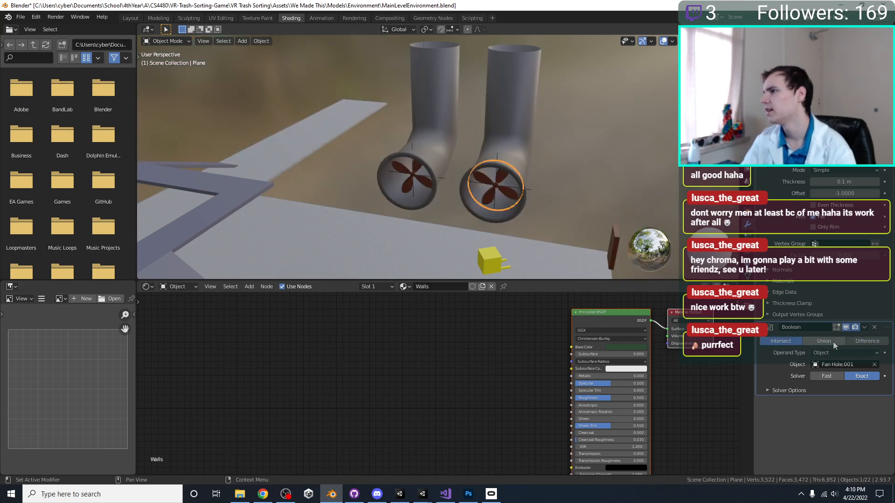
{"action": "middle_click_drag", "start_coordinate": [379, 151], "coordinate": [403, 158]}
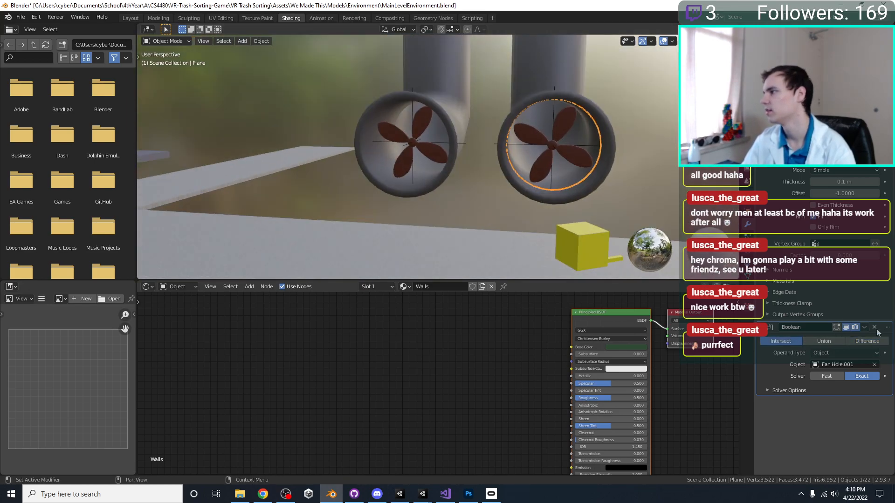
{"action": "left_click", "coordinate": [867, 341]}
{"action": "middle_click_drag", "start_coordinate": [526, 153], "coordinate": [538, 169]}
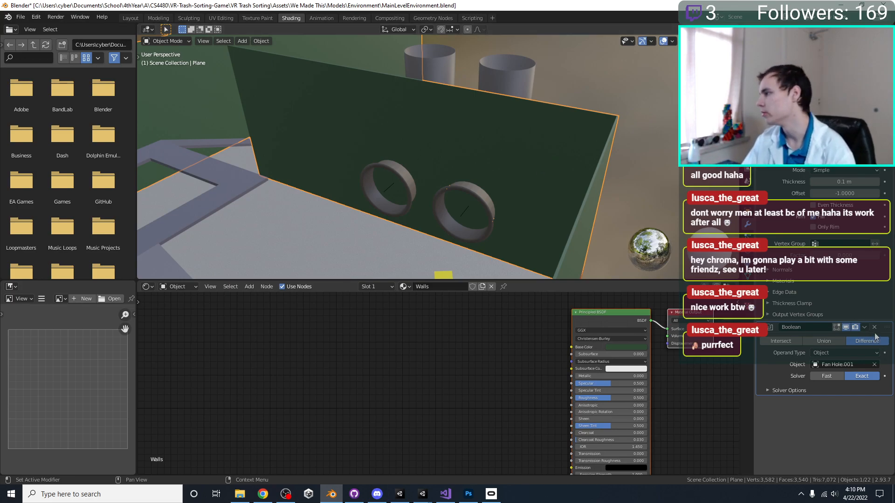
{"action": "middle_click_drag", "start_coordinate": [585, 160], "coordinate": [473, 158]}
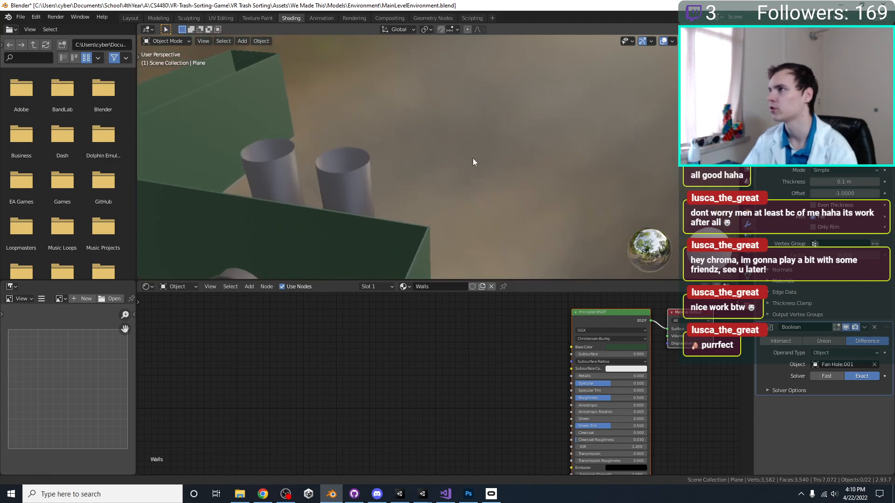
{"action": "key", "text": "shift+a"}
{"action": "mouse_move", "coordinate": [472, 150]}
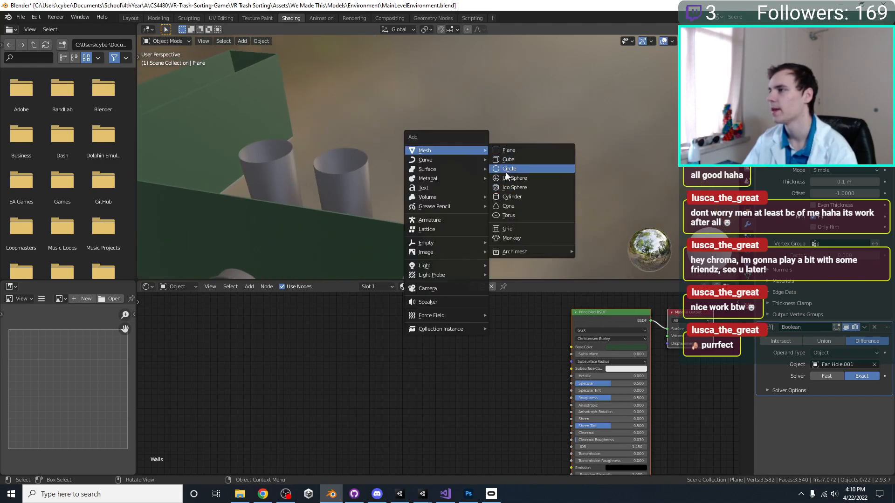
{"action": "left_click", "coordinate": [510, 197]}
{"action": "middle_click_drag", "start_coordinate": [507, 193], "coordinate": [471, 203]}
{"action": "key", "text": "KP_7"}
{"action": "scroll", "coordinate": [466, 205], "scroll_direction": "up", "scroll_amount": 3}
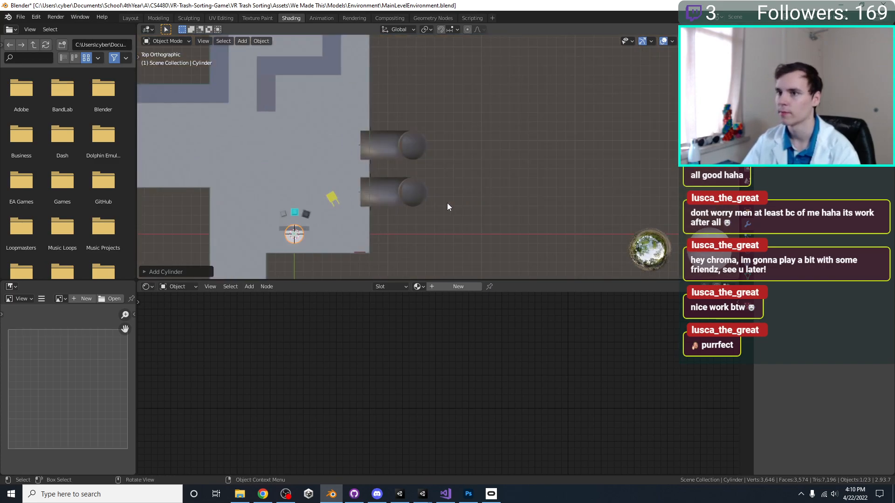
{"action": "key", "text": "x"}
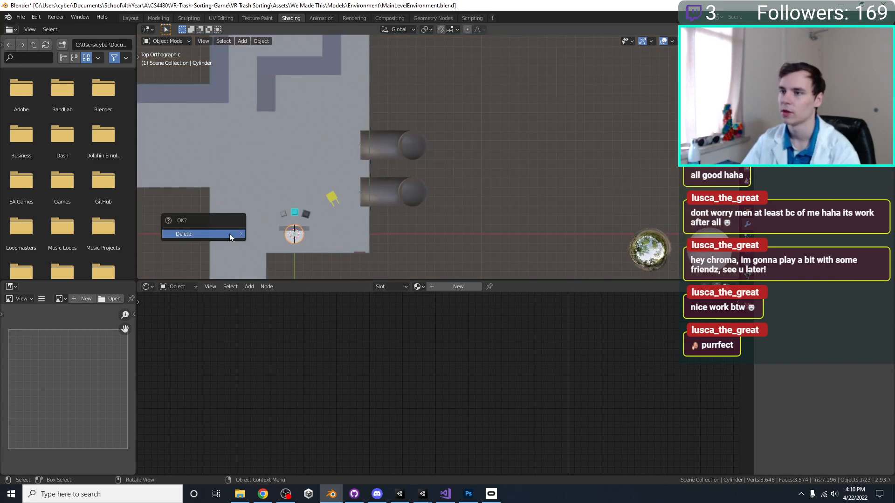
{"action": "left_click", "coordinate": [229, 234]}
Add a 32-vertex mesh cylinder with a 1 m radius and 2 m depth at the world origin.
{"action": "key", "text": "shift+a"}
{"action": "mouse_move", "coordinate": [230, 233]}
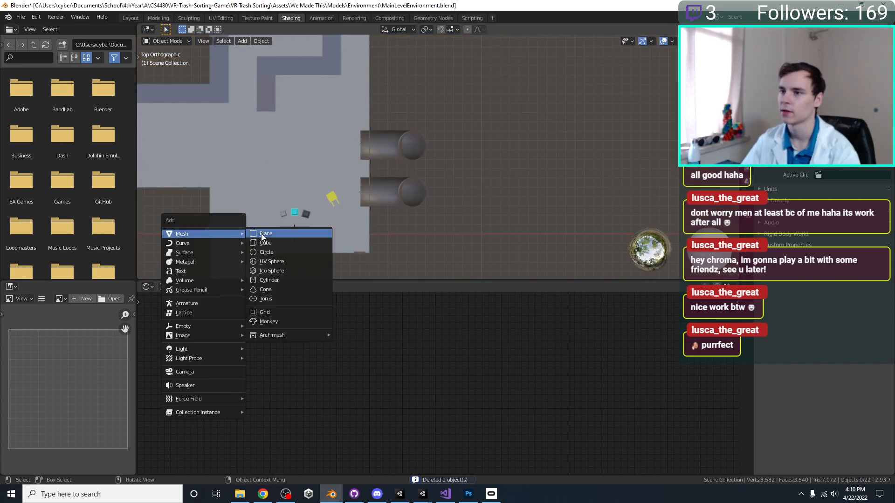
{"action": "left_click", "coordinate": [275, 279]}
{"action": "left_click", "coordinate": [187, 274]}
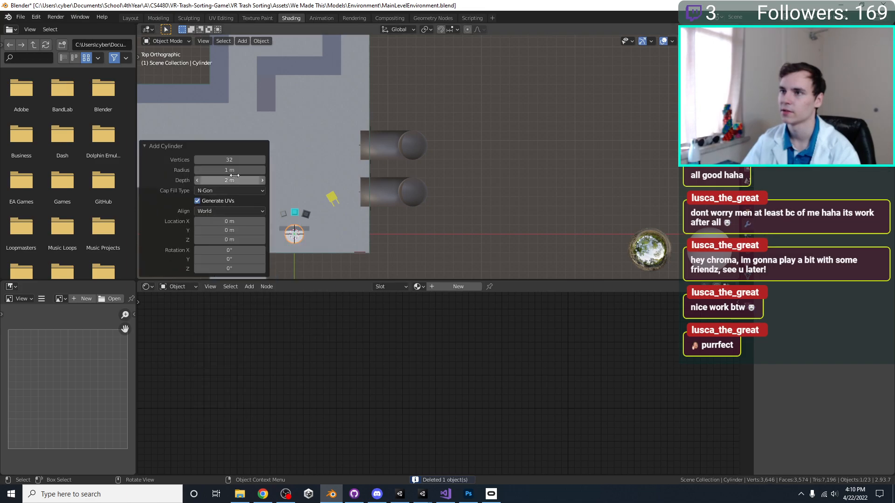
Rotate the new cylinder -90° in the front view so that it lies along the X axis.
{"action": "middle_click_drag", "start_coordinate": [298, 169], "coordinate": [429, 138]}
{"action": "key", "text": "KP_1"}
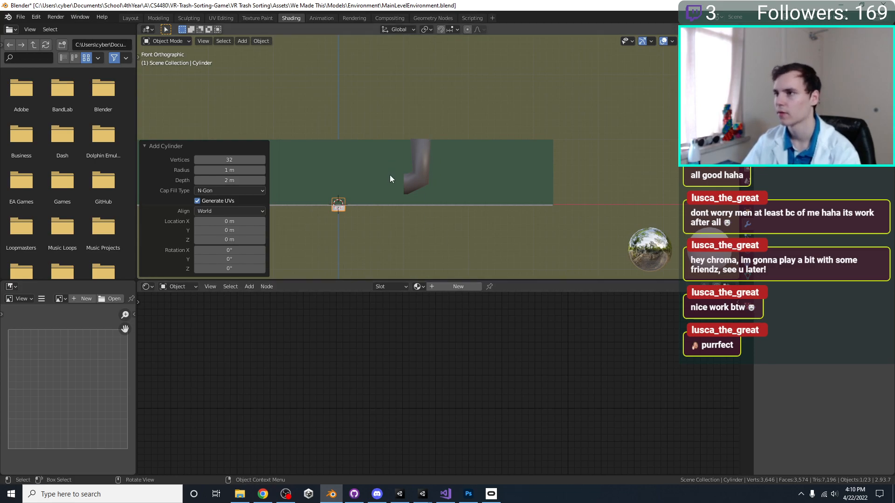
{"action": "left_click", "coordinate": [338, 207]}
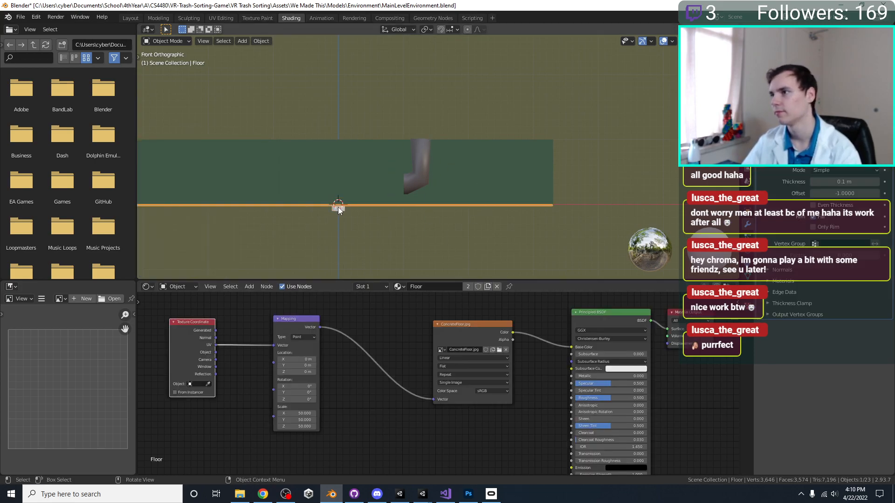
{"action": "left_click", "coordinate": [337, 208]}
{"action": "middle_click_drag", "start_coordinate": [433, 240], "coordinate": [408, 271], "text": "shift"}
{"action": "key", "text": "r"}
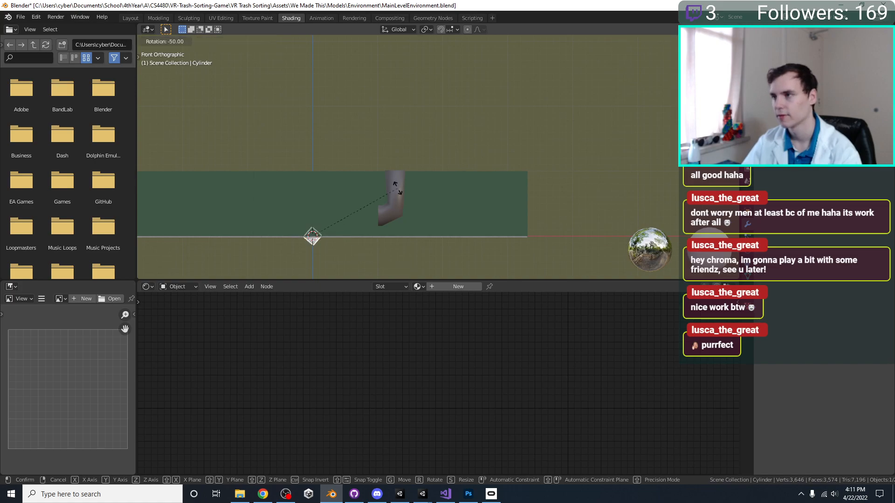
{"action": "left_click", "coordinate": [340, 148]}
Move the cylinder 10 m along X and 3 m along Z, then shift it in top view beside the nearer pipe's opening.
{"action": "key", "text": "g"}
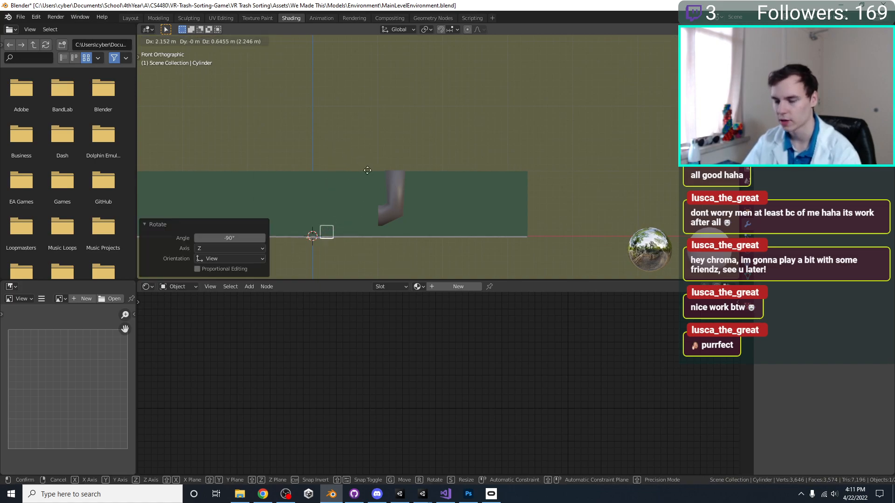
{"action": "left_click", "coordinate": [394, 167]}
{"action": "key", "text": "KP_7"}
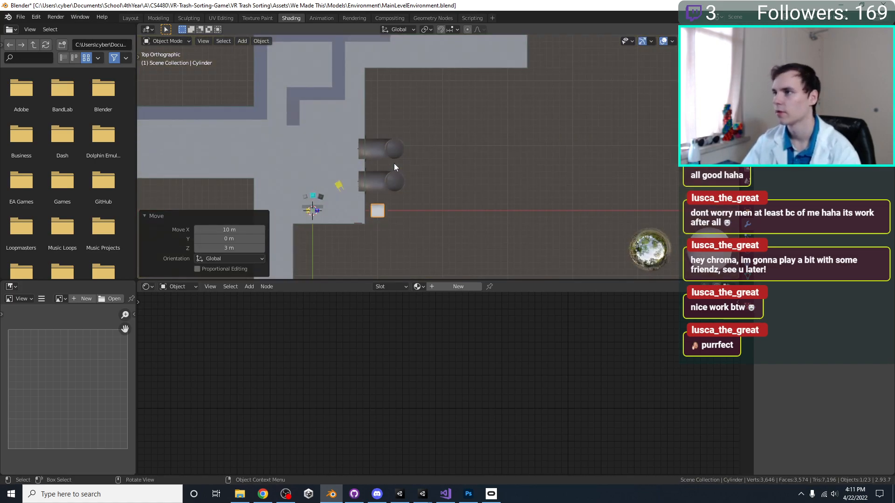
{"action": "scroll", "coordinate": [545, 169], "scroll_direction": "up", "scroll_amount": 5}
{"action": "key", "text": "g"}
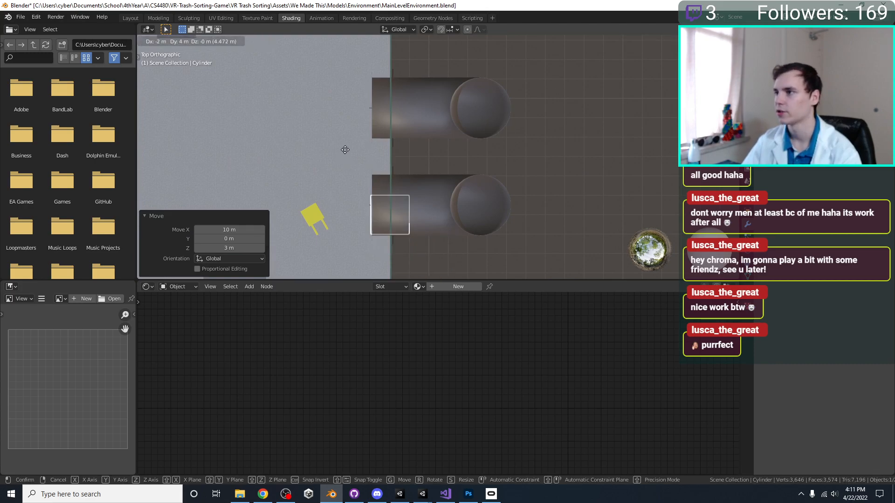
{"action": "left_click", "coordinate": [331, 137]}
Switch to the Modeling workspace and, in Object Mode, align the cylinder from above with the nearer fan pipe where it crosses the wall.
{"action": "left_click", "coordinate": [158, 17]}
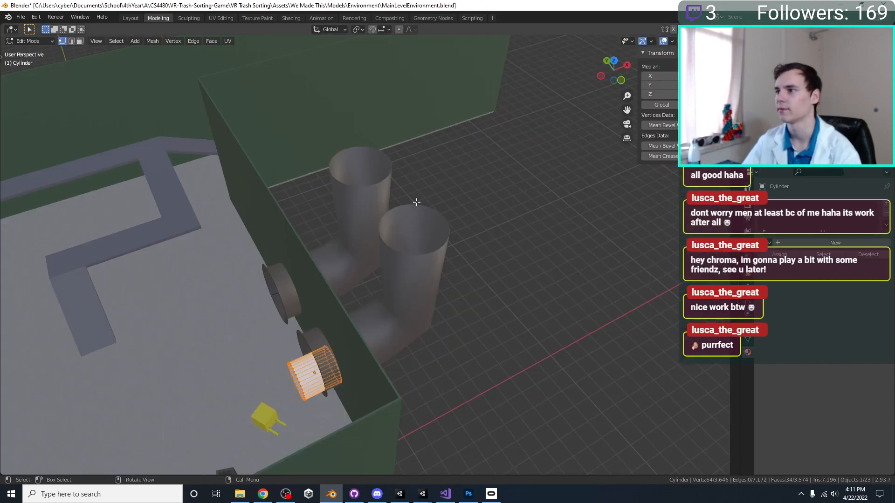
{"action": "key", "text": "KP_7"}
{"action": "scroll", "coordinate": [480, 184], "scroll_direction": "up", "scroll_amount": 1}
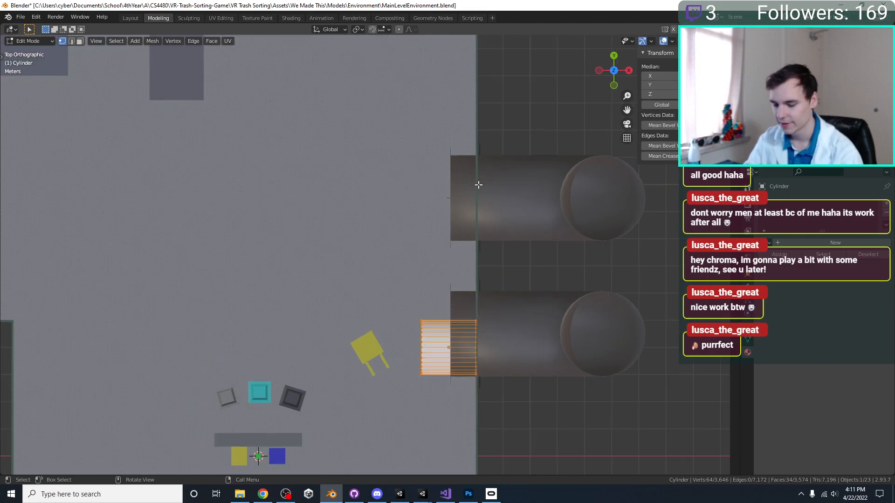
{"action": "middle_click_drag", "start_coordinate": [521, 289], "coordinate": [450, 268], "text": "shift"}
{"action": "key", "text": "Tab"}
{"action": "key", "text": "g"}
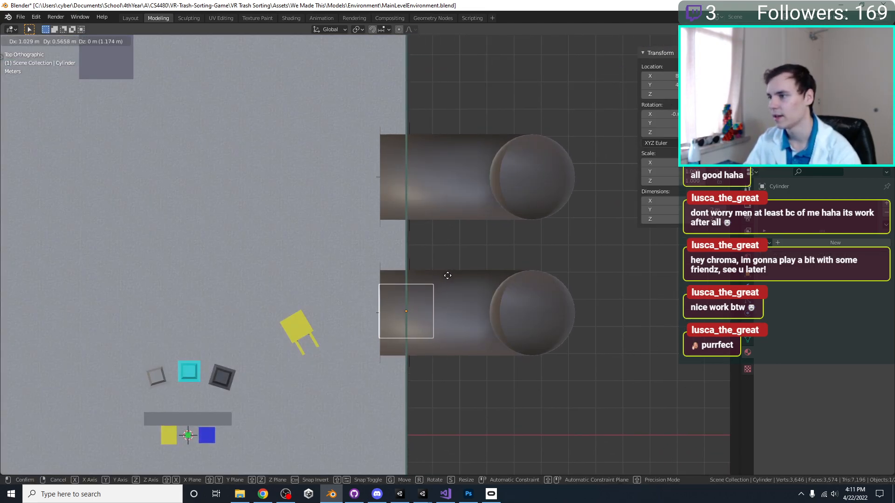
{"action": "left_click", "coordinate": [445, 295]}
Check the nearer fan pipe from the side, then select the wall object and rename it Walls.
{"action": "left_click", "coordinate": [463, 303]}
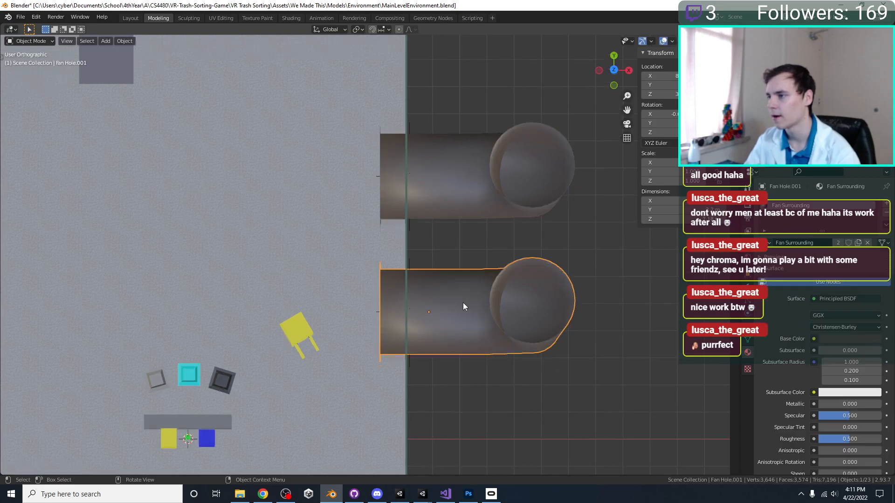
{"action": "key", "text": "KP_3"}
{"action": "key", "text": "ctrl+KP_3"}
{"action": "scroll", "coordinate": [491, 291], "scroll_direction": "up", "scroll_amount": 2}
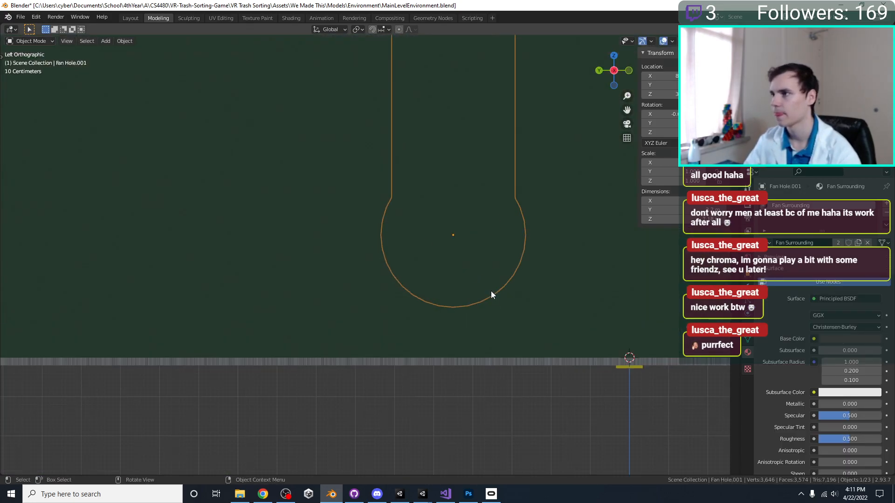
{"action": "left_click", "coordinate": [398, 344]}
{"action": "key", "text": "KP_Decimal"}
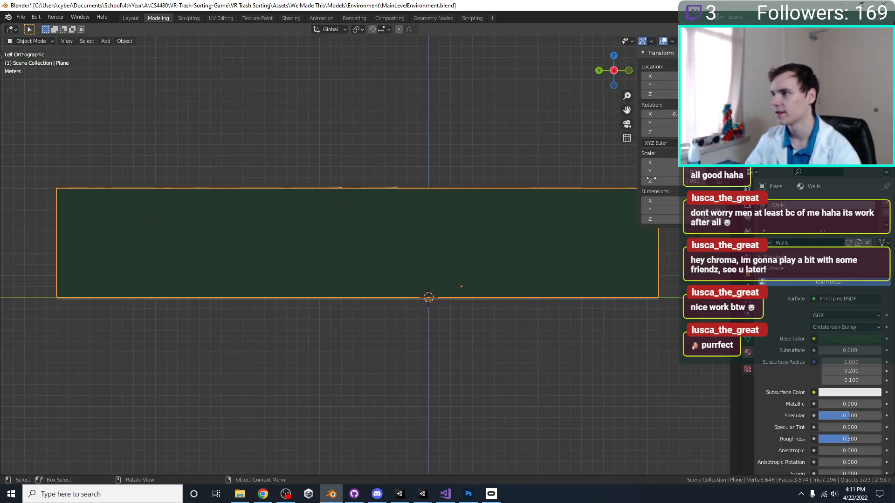
{"action": "middle_click_drag", "start_coordinate": [364, 196], "coordinate": [401, 173]}
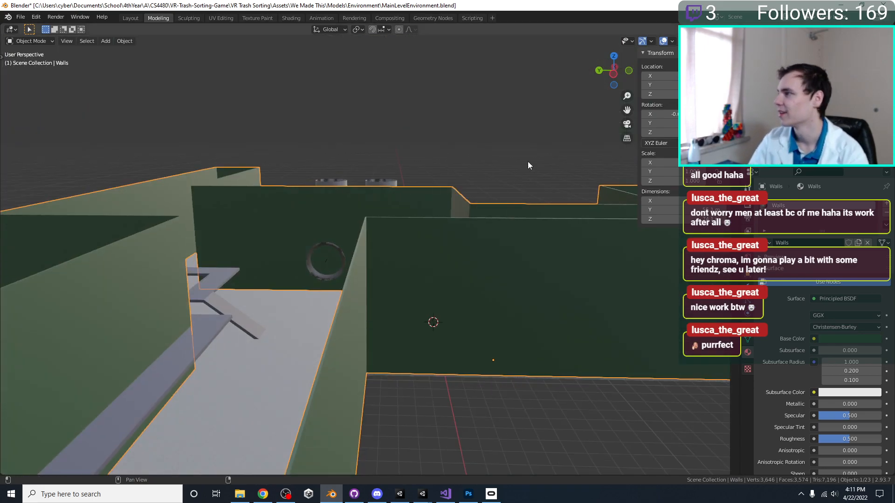
{"action": "key", "text": "KP_3"}
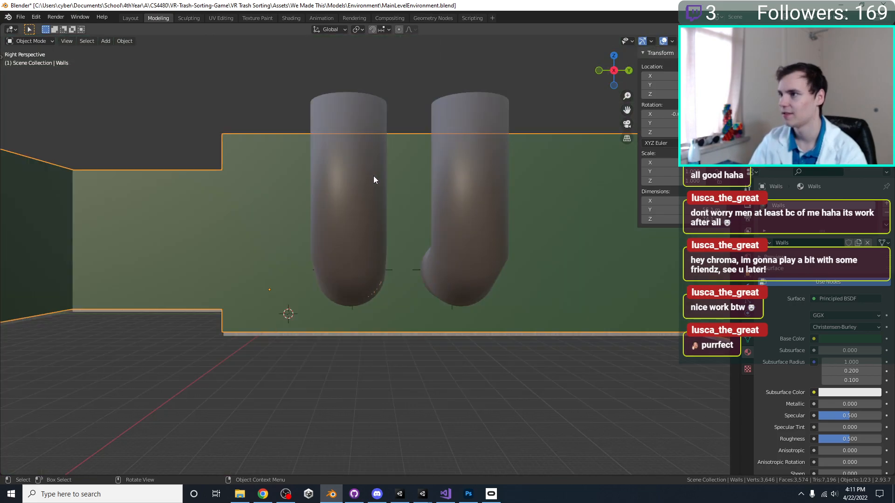
Select the cutter cylinder inside the nearer fan pipe, name it WallCutHole, and save the file.
{"action": "key", "text": "ctrl+KP_3"}
{"action": "scroll", "coordinate": [390, 178], "scroll_direction": "up", "scroll_amount": 5}
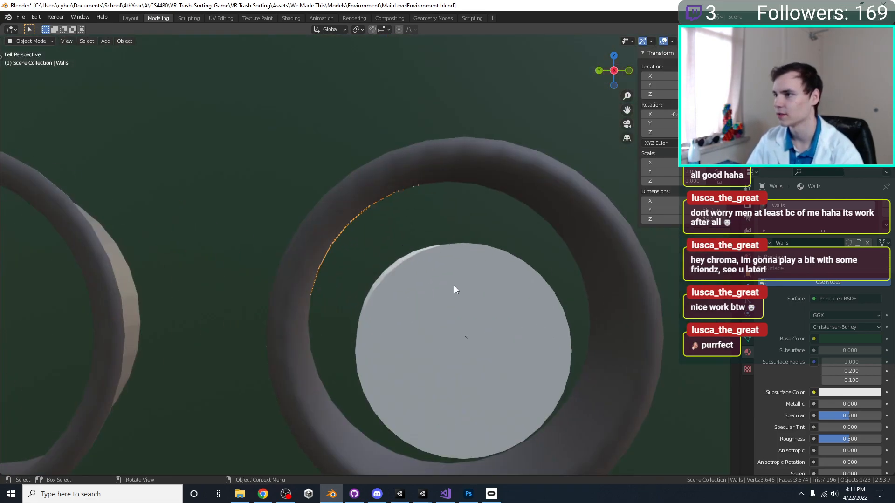
{"action": "left_click", "coordinate": [454, 289]}
{"action": "scroll", "coordinate": [443, 299], "scroll_direction": "down", "scroll_amount": 3}
{"action": "key", "text": "ctrl+s"}
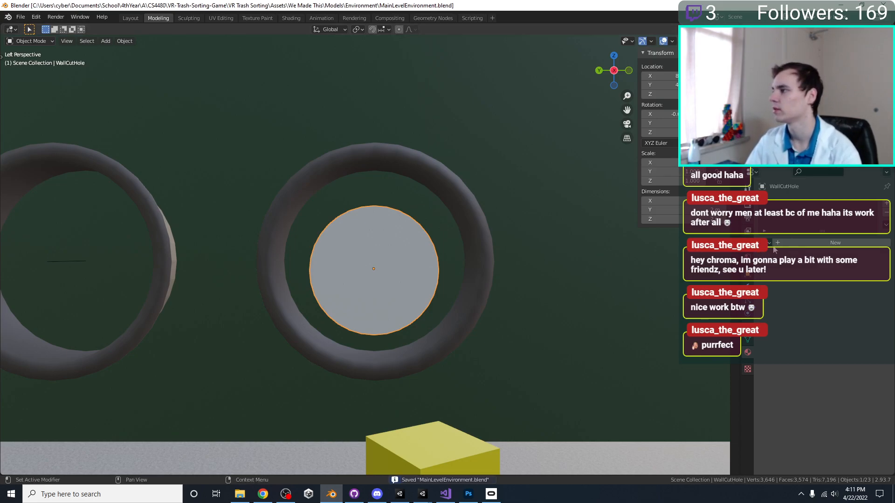
{"action": "key", "text": "ctrl+s"}
{"action": "scroll", "coordinate": [428, 251], "scroll_direction": "down", "scroll_amount": 1}
On the Walls object, set WallCutHole as the Boolean modifier's cutter object and duplicate that modifier.
{"action": "middle_click_drag", "start_coordinate": [427, 250], "coordinate": [398, 237]}
{"action": "left_click", "coordinate": [398, 237]}
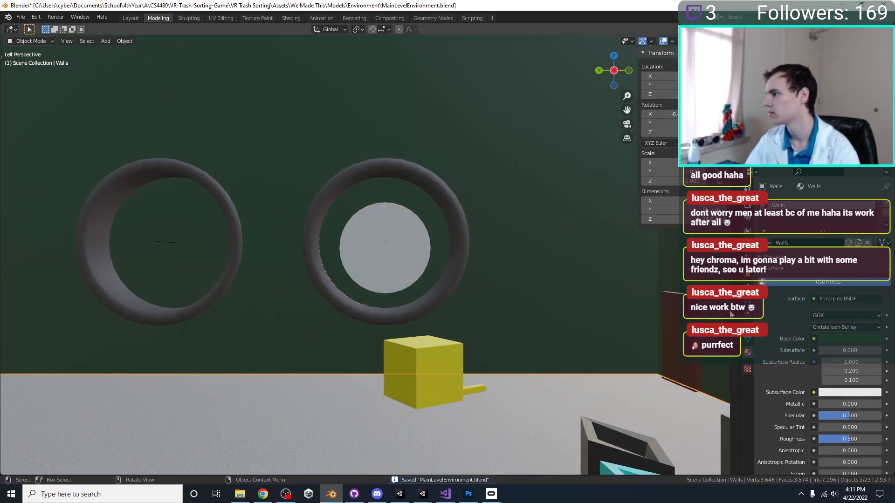
{"action": "left_click", "coordinate": [748, 287]}
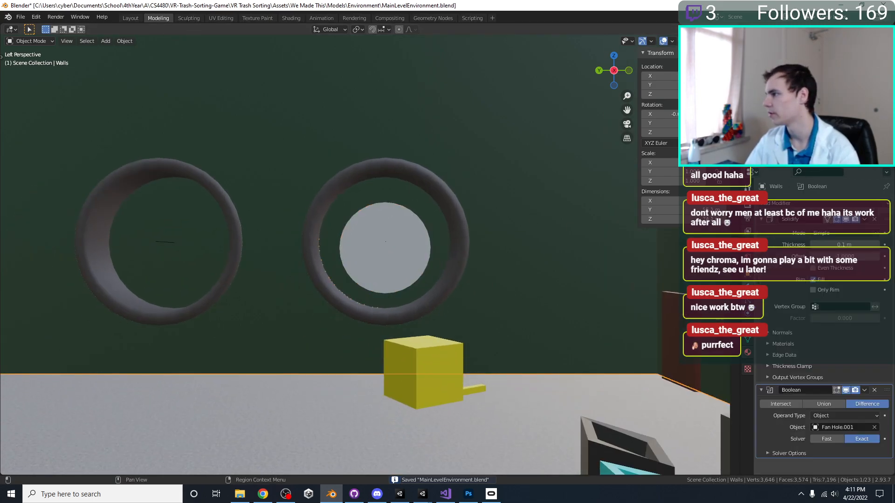
{"action": "left_click", "coordinate": [873, 428]}
{"action": "left_click", "coordinate": [844, 428]}
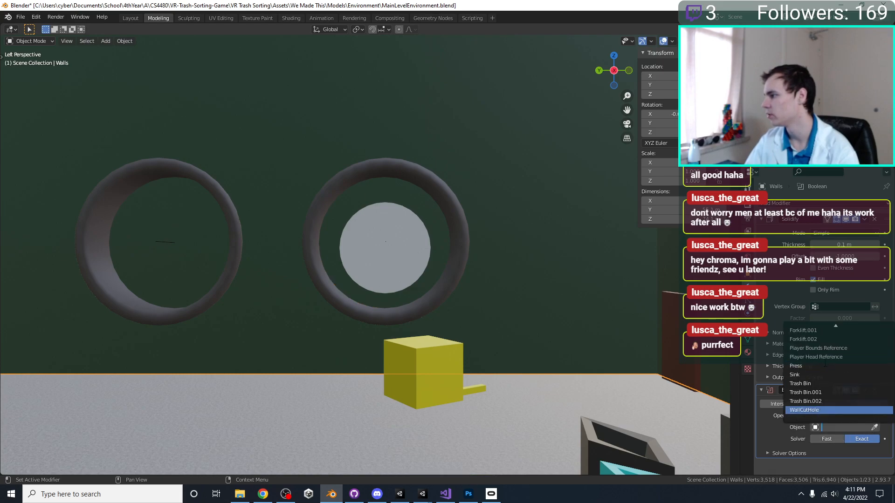
{"action": "left_click", "coordinate": [817, 411]}
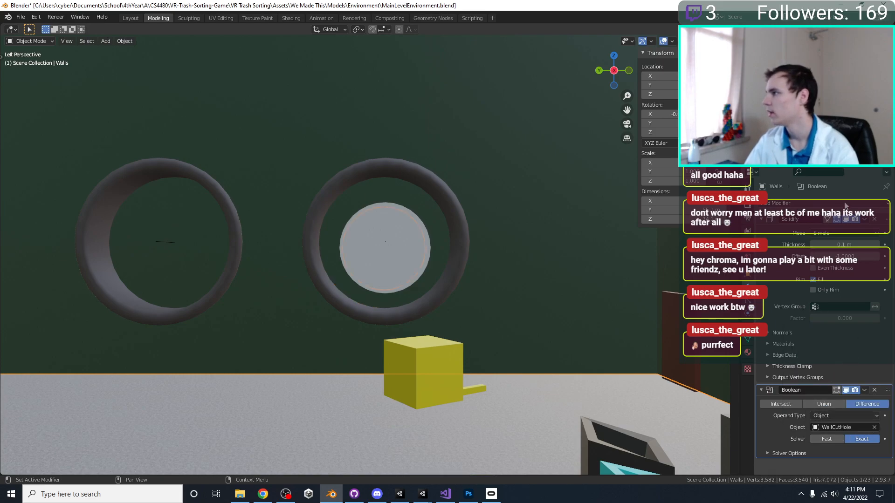
{"action": "left_click", "coordinate": [864, 390]}
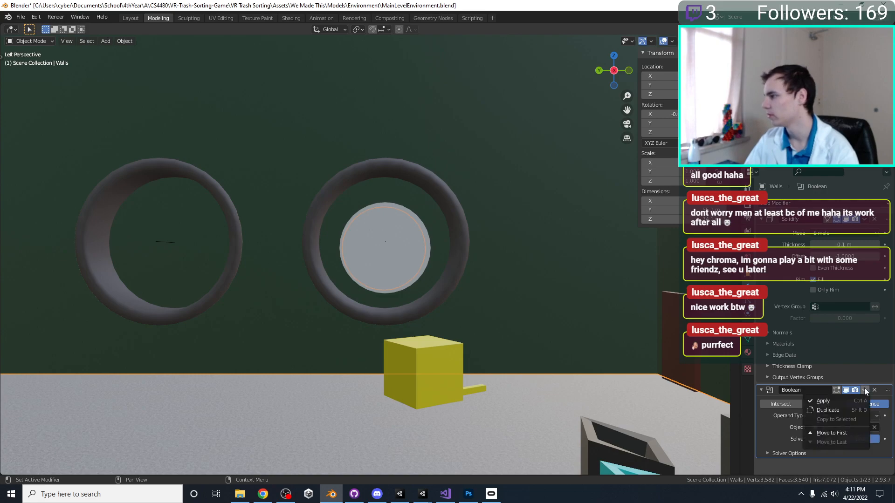
{"action": "left_click", "coordinate": [834, 410]}
Select the WallCutHole cylinder, hide it to check the opening cut in the wall, and show it again.
{"action": "scroll", "coordinate": [832, 443], "scroll_direction": "down", "scroll_amount": 3}
{"action": "left_click", "coordinate": [411, 250]}
{"action": "scroll", "coordinate": [410, 249], "scroll_direction": "down", "scroll_amount": 3}
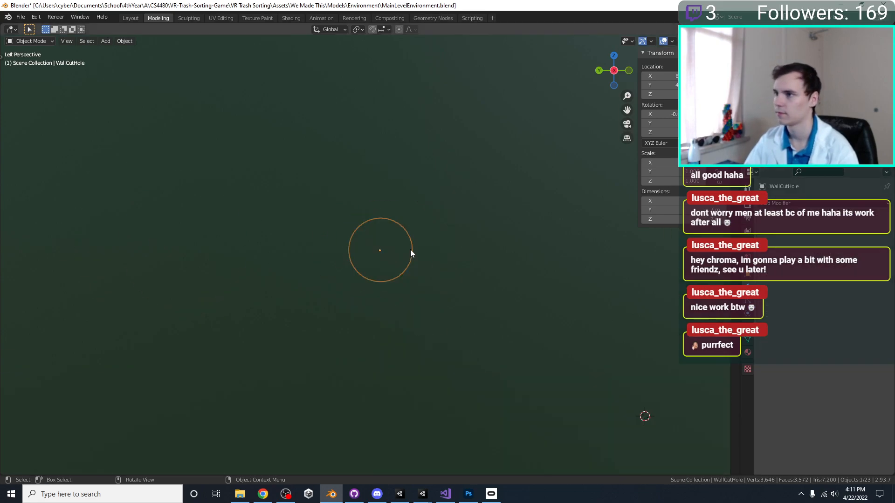
{"action": "scroll", "coordinate": [384, 246], "scroll_direction": "up", "scroll_amount": 2}
{"action": "key", "text": "Tab"}
{"action": "scroll", "coordinate": [353, 306], "scroll_direction": "up", "scroll_amount": 4}
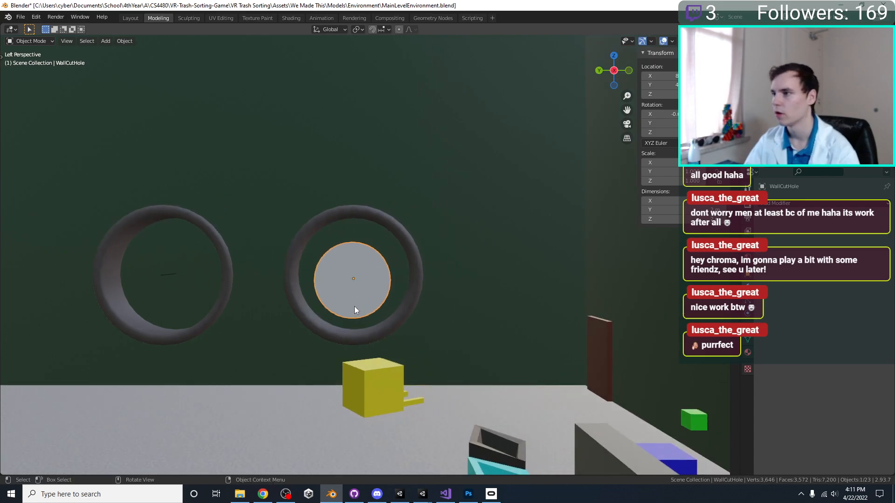
{"action": "key", "text": "Tab"}
{"action": "middle_click_drag", "start_coordinate": [361, 304], "coordinate": [375, 288], "text": "shift"}
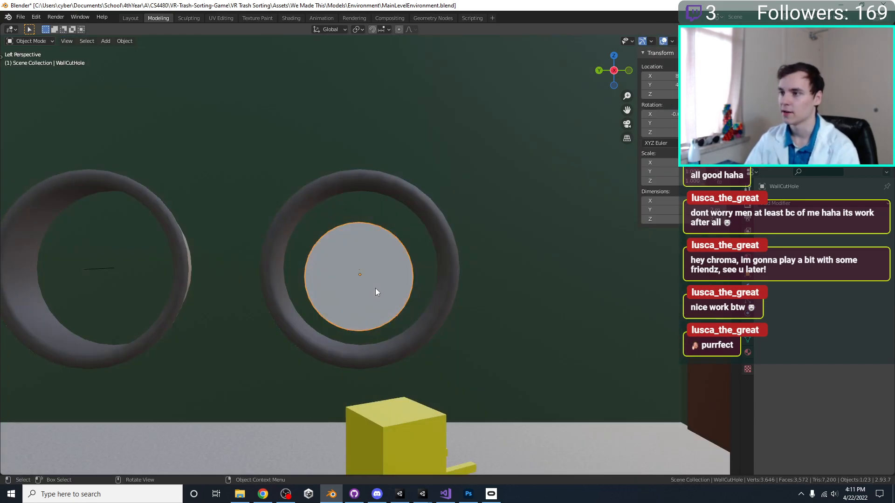
{"action": "key", "text": "h"}
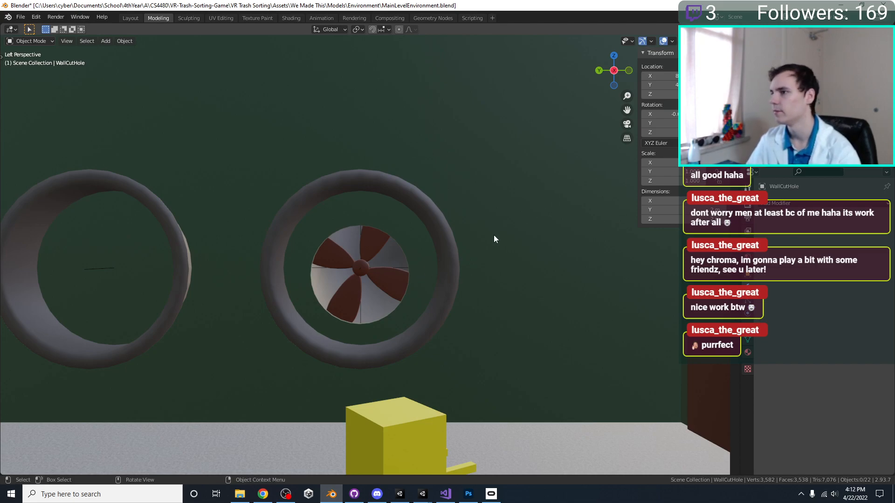
{"action": "key", "text": "alt+h"}
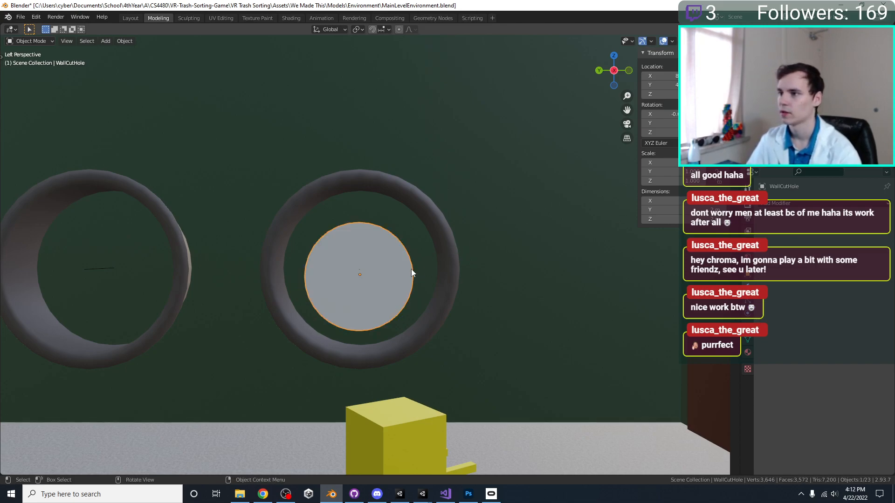
Scale WallCutHole up about 1.5 times toward the pipe's inner diameter and raise it about 0.2 m along Z.
{"action": "middle_click_drag", "start_coordinate": [409, 274], "coordinate": [444, 293], "text": "shift"}
{"action": "key", "text": "s"}
{"action": "left_click", "coordinate": [452, 276]}
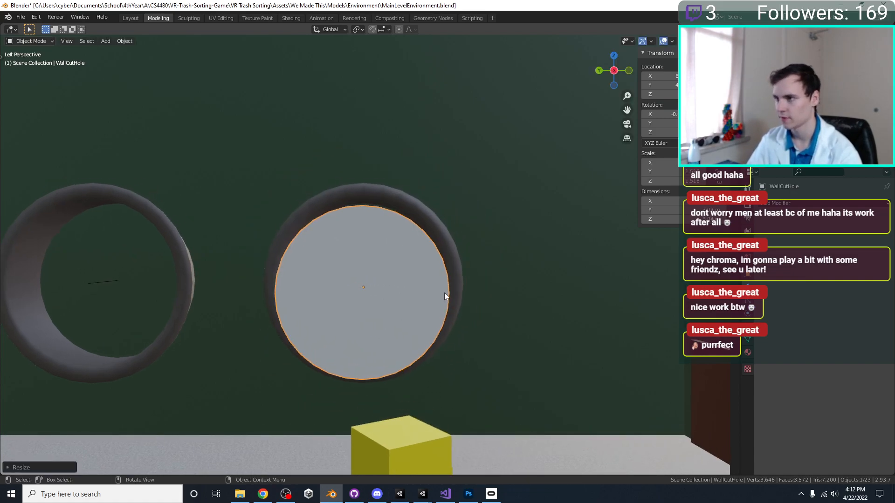
{"action": "key", "text": "g"}
{"action": "key", "text": "z"}
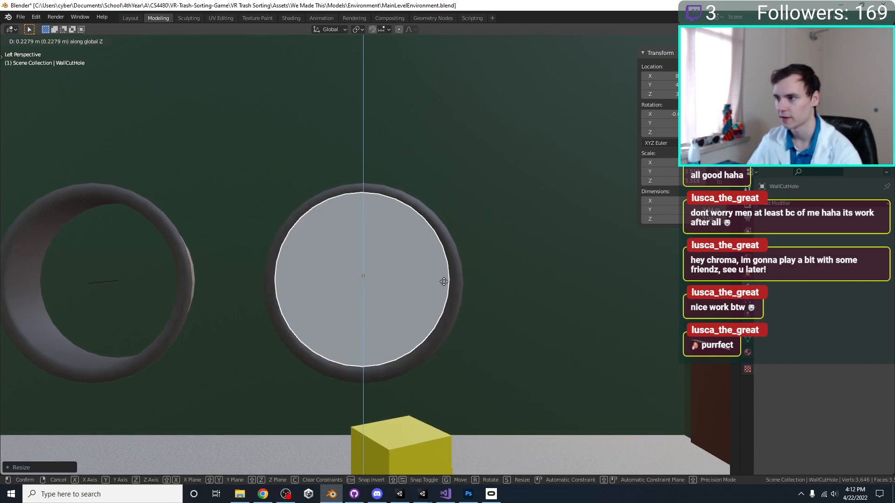
{"action": "left_click", "coordinate": [445, 282]}
Inspect the enlarged wall opening around the fan with the cutter hidden, then show the cutter and return to the left perspective view.
{"action": "middle_click_drag", "start_coordinate": [440, 296], "coordinate": [418, 260]}
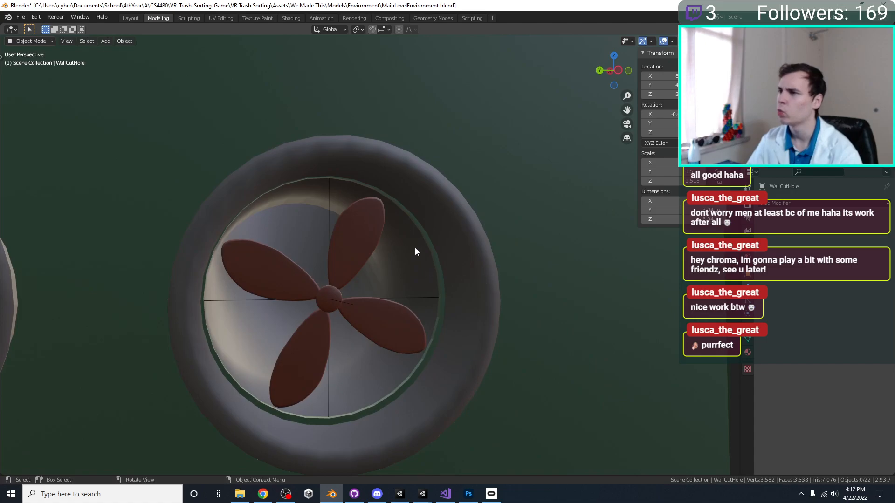
{"action": "middle_click_drag", "start_coordinate": [292, 224], "coordinate": [270, 257]}
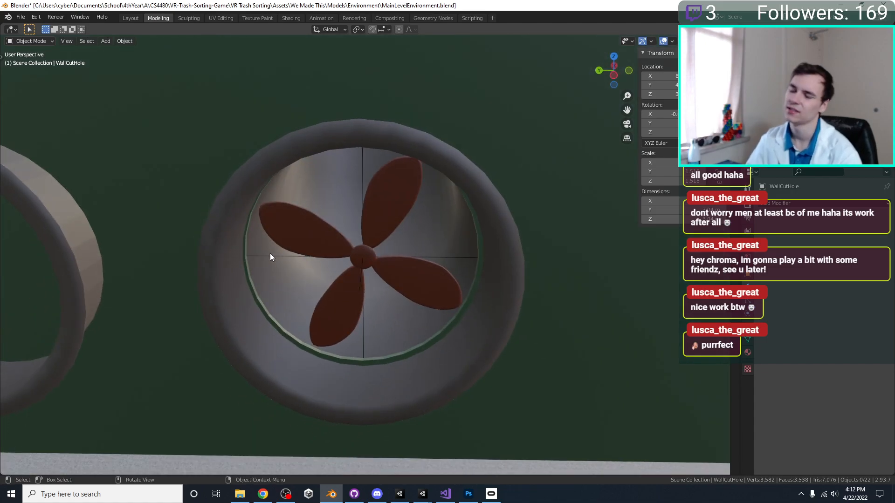
{"action": "key", "text": "alt+h"}
{"action": "middle_click_drag", "start_coordinate": [340, 245], "coordinate": [404, 192]}
{"action": "middle_click_drag", "start_coordinate": [440, 276], "coordinate": [428, 208]}
{"action": "key", "text": "KP_3"}
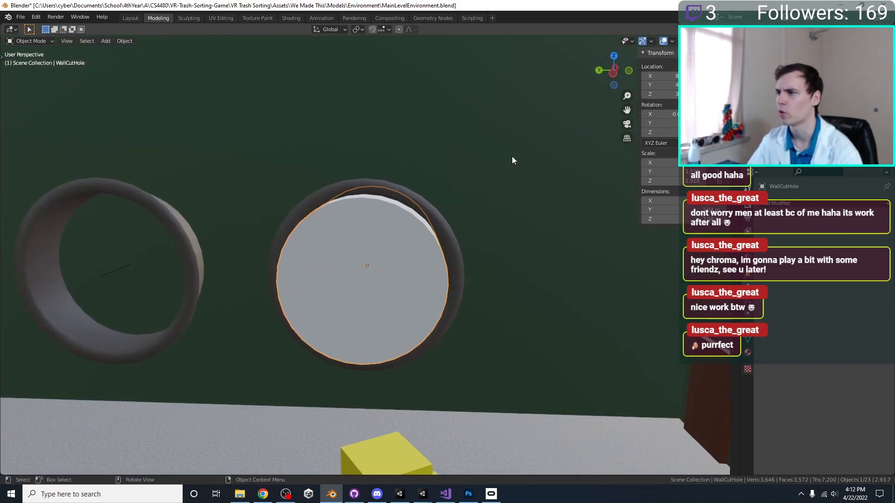
{"action": "key", "text": "KP_1"}
{"action": "key", "text": "ctrl+KP_3"}
{"action": "key", "text": "KP_5"}
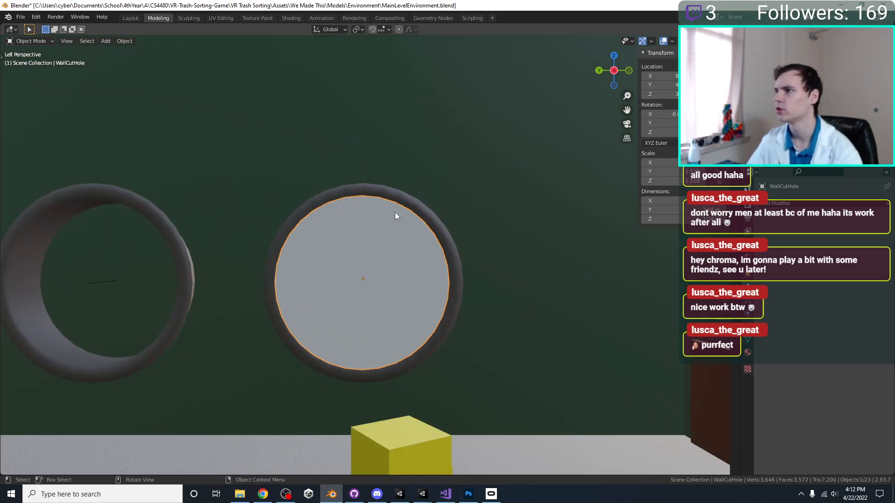
Save the file, then copy the nearer fan pipe's X location, 8.86426 m, to WallCutHole.
{"action": "left_click", "coordinate": [409, 201]}
{"action": "middle_click_drag", "start_coordinate": [439, 217], "coordinate": [342, 284]}
{"action": "key", "text": "ctrl+s"}
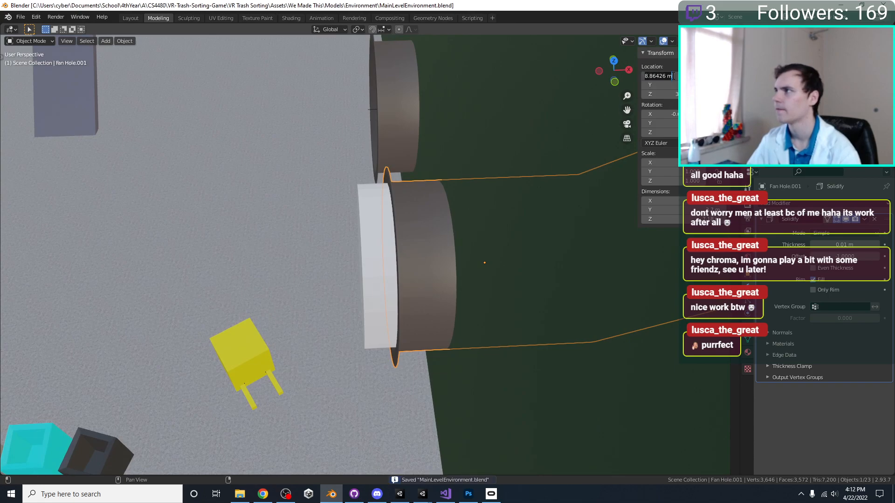
{"action": "left_click", "coordinate": [359, 254]}
{"action": "left_click", "coordinate": [370, 249]}
{"action": "left_click", "coordinate": [373, 247]}
{"action": "left_click", "coordinate": [366, 247]}
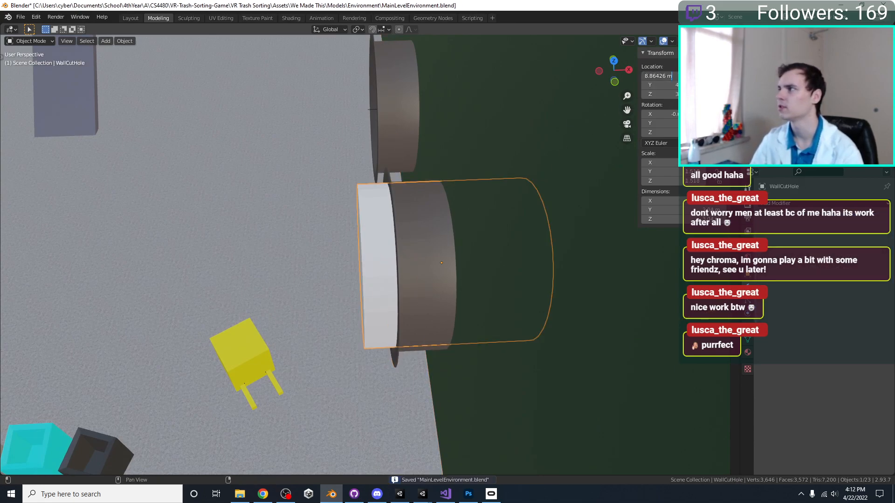
{"action": "key", "text": "Return"}
Copy the nearer fan pipe's Y and Z locations to WallCutHole so that both objects are aligned.
{"action": "middle_click_drag", "start_coordinate": [298, 162], "coordinate": [347, 154]}
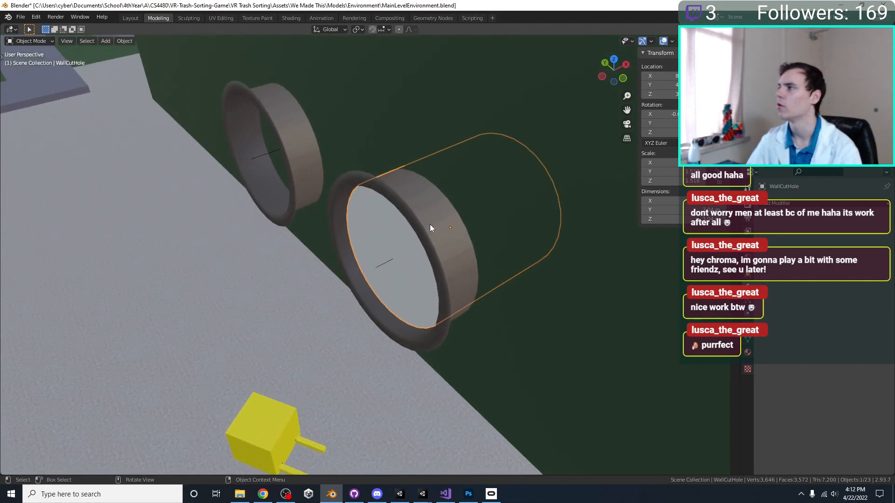
{"action": "left_click", "coordinate": [430, 225]}
{"action": "key", "text": "Return"}
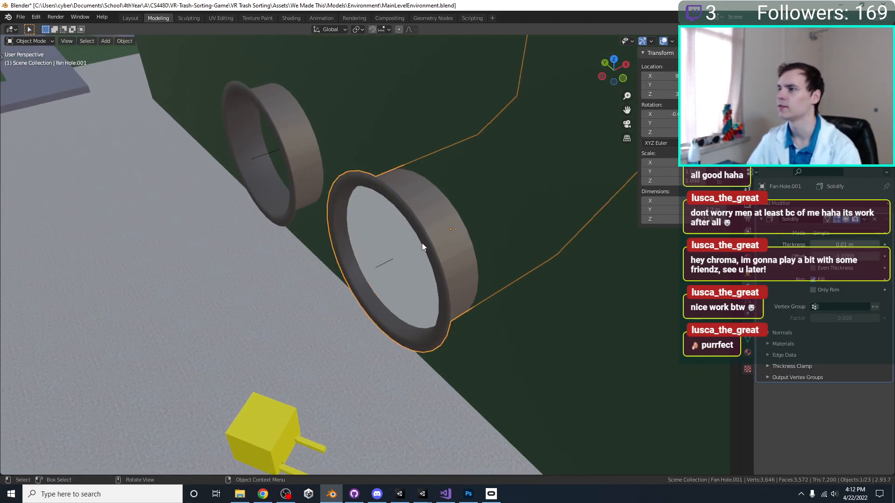
{"action": "left_click", "coordinate": [487, 206]}
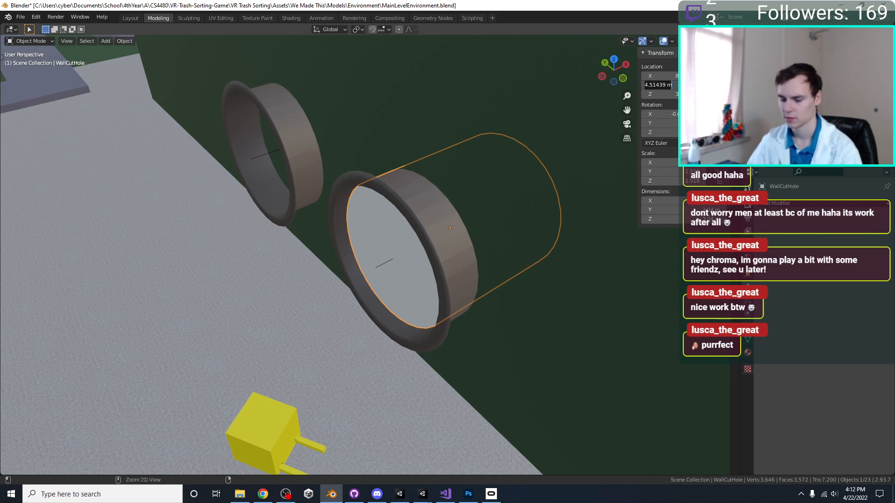
{"action": "left_click", "coordinate": [456, 235], "text": "shift"}
{"action": "left_click", "coordinate": [673, 93]}
{"action": "key", "text": "Return"}
{"action": "left_click", "coordinate": [389, 233]}
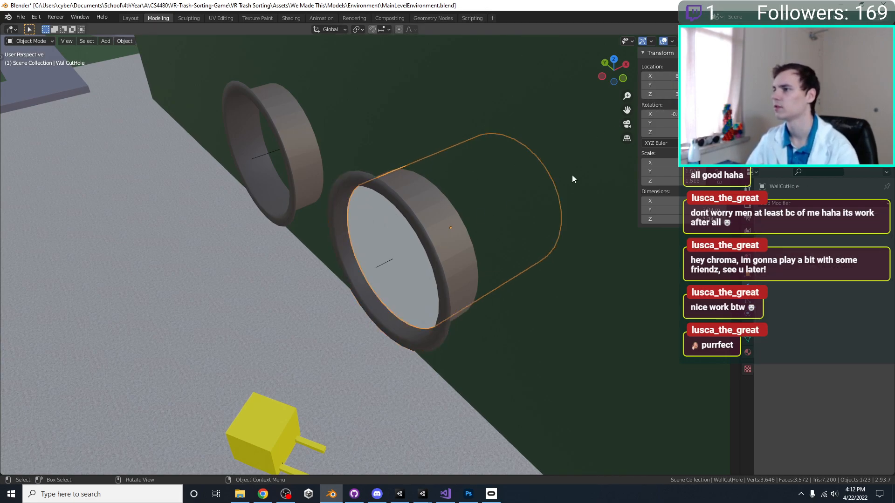
{"action": "key", "text": "Return"}
Check from the left that WallCutHole is centred in the pipe, briefly hiding it to view the wall opening.
{"action": "middle_click_drag", "start_coordinate": [477, 215], "coordinate": [530, 186]}
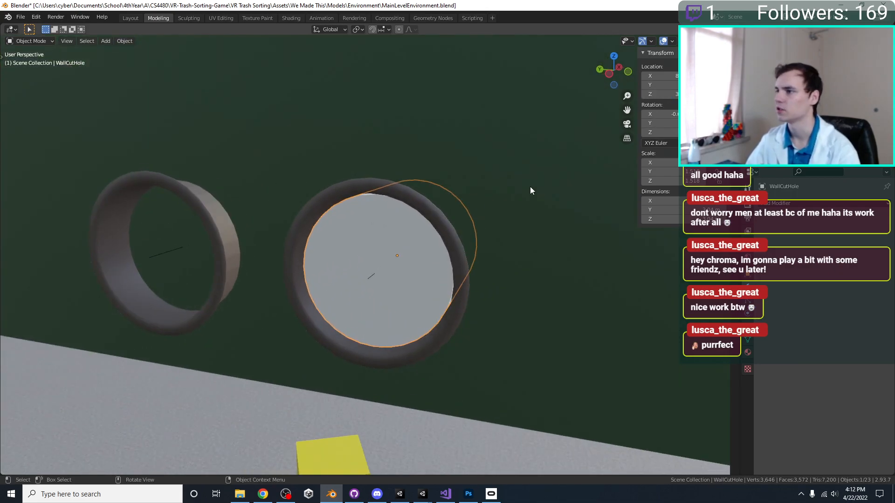
{"action": "key", "text": "KP_1"}
{"action": "key", "text": "KP_3"}
{"action": "key", "text": "ctrl+KP_3"}
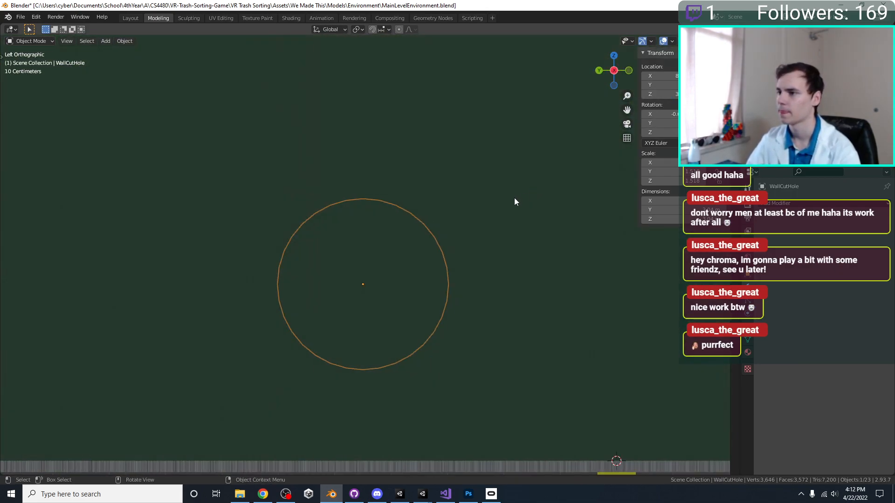
{"action": "key", "text": "KP_5"}
{"action": "middle_click_drag", "start_coordinate": [446, 237], "coordinate": [466, 223], "text": "shift"}
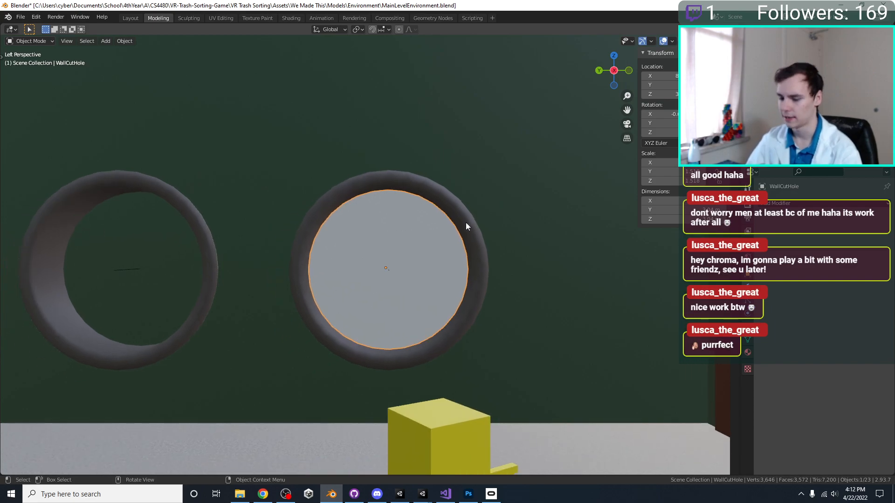
{"action": "key", "text": "h"}
{"action": "key", "text": "alt+h"}
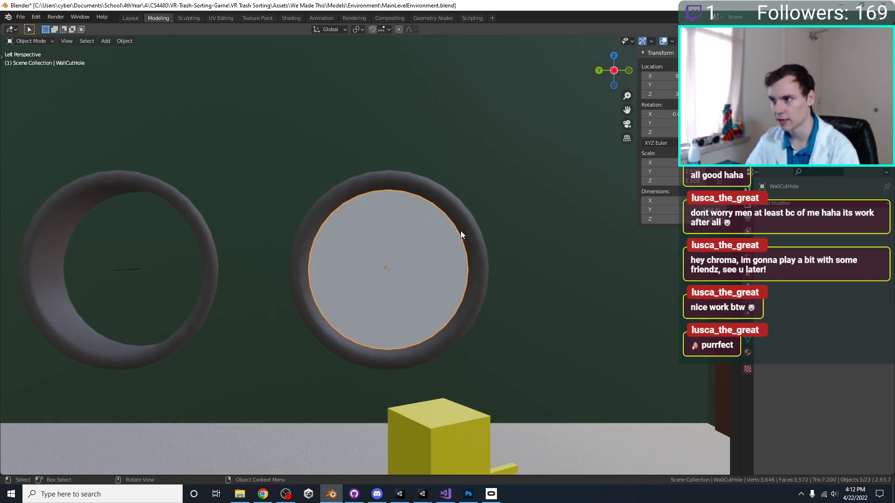
Enlarge WallCutHole to a scale of about 1.61 to fill the pipe's mouth, and inspect the opening with the cutter hidden.
{"action": "key", "text": "h"}
{"action": "middle_click_drag", "start_coordinate": [505, 251], "coordinate": [443, 325]}
{"action": "middle_click_drag", "start_coordinate": [468, 298], "coordinate": [529, 281]}
{"action": "key", "text": "KP_1"}
{"action": "key", "text": "ctrl+KP_1"}
{"action": "key", "text": "ctrl+KP_3"}
{"action": "key", "text": "KP_5"}
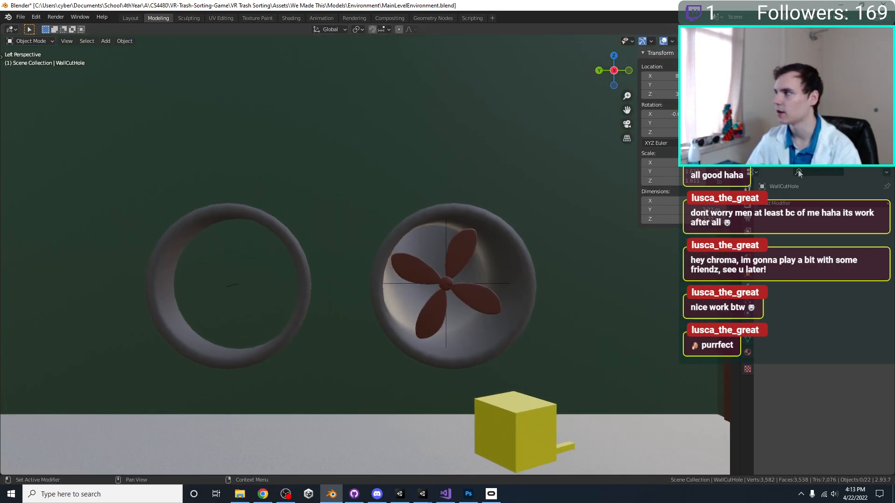
Save the file, make the hidden WallCutHole cylinder visible again, and select it.
{"action": "left_click", "coordinate": [878, 110]}
{"action": "scroll", "coordinate": [377, 169], "scroll_direction": "down", "scroll_amount": 1}
{"action": "middle_click_drag", "start_coordinate": [413, 286], "coordinate": [456, 315], "text": "shift"}
{"action": "left_click", "coordinate": [426, 290]}
{"action": "key", "text": "ctrl+s"}
{"action": "left_click", "coordinate": [544, 278], "text": "shift"}
{"action": "left_click", "coordinate": [492, 284]}
{"action": "left_click", "coordinate": [540, 280]}
{"action": "left_click", "coordinate": [513, 293]}
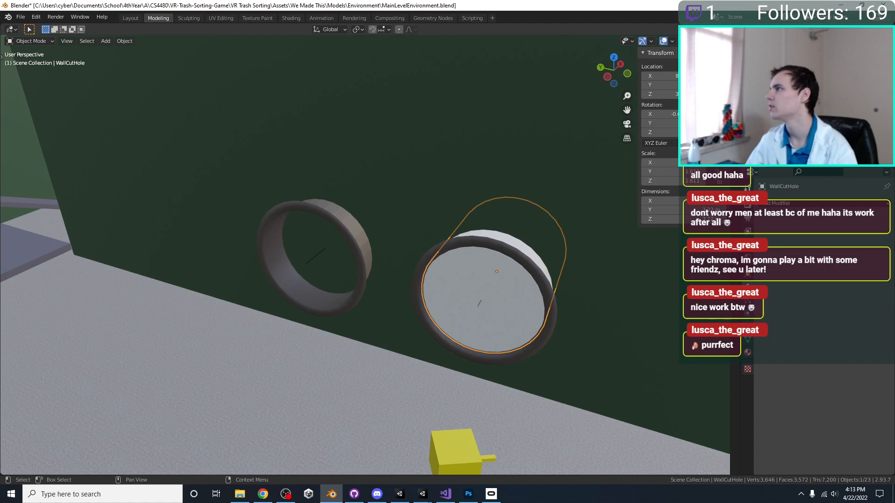
Move WallCutHole about 0.8 m along negative X, then shorten it along X to a thin disc around the wall.
{"action": "middle_click_drag", "start_coordinate": [513, 210], "coordinate": [472, 297]}
{"action": "key", "text": "g"}
{"action": "key", "text": "y"}
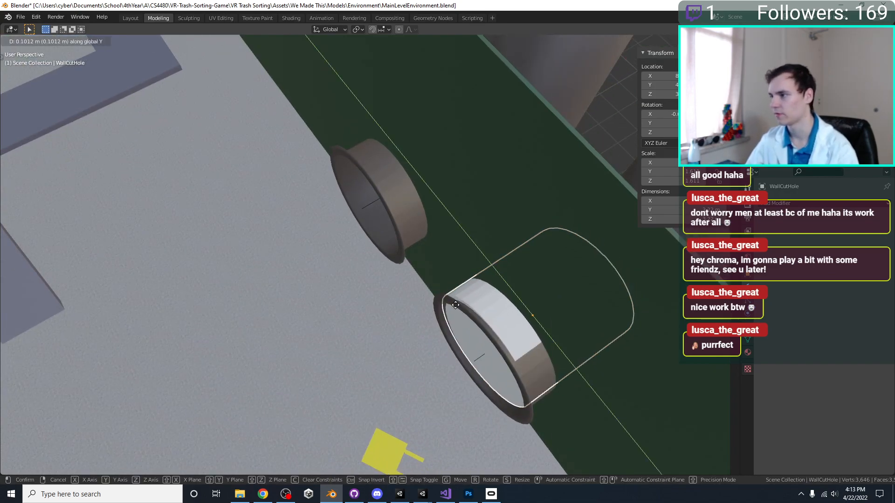
{"action": "key", "text": "x"}
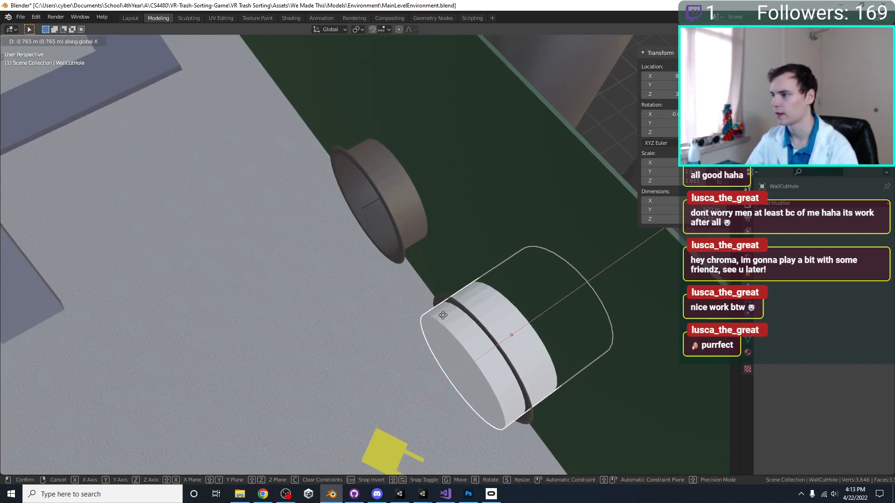
{"action": "left_click", "coordinate": [439, 317]}
{"action": "key", "text": "s"}
{"action": "key", "text": "x"}
{"action": "left_click", "coordinate": [508, 334]}
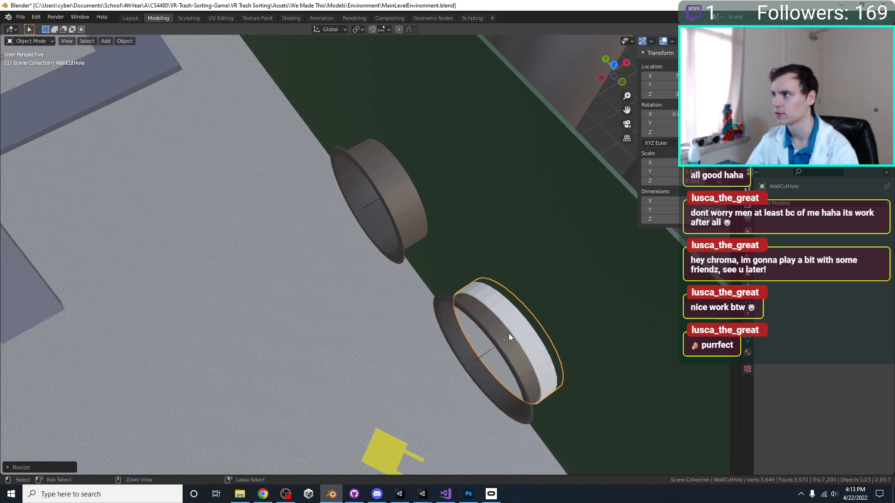
Apply the WallCutHole cylinder's transformation and hide it to reveal the fan in the wall opening.
{"action": "key", "text": "ctrl+a"}
{"action": "left_click", "coordinate": [494, 353]}
{"action": "middle_click_drag", "start_coordinate": [492, 342], "coordinate": [540, 222]}
{"action": "scroll", "coordinate": [537, 291], "scroll_direction": "up", "scroll_amount": 1}
{"action": "key", "text": "Delete"}
{"action": "left_click", "coordinate": [603, 223]}
{"action": "key", "text": "s"}
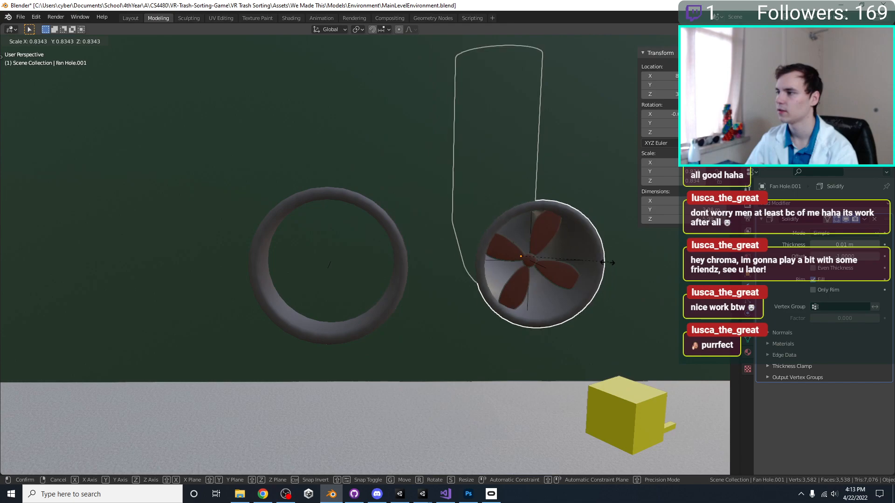
{"action": "right_click", "coordinate": [671, 271]}
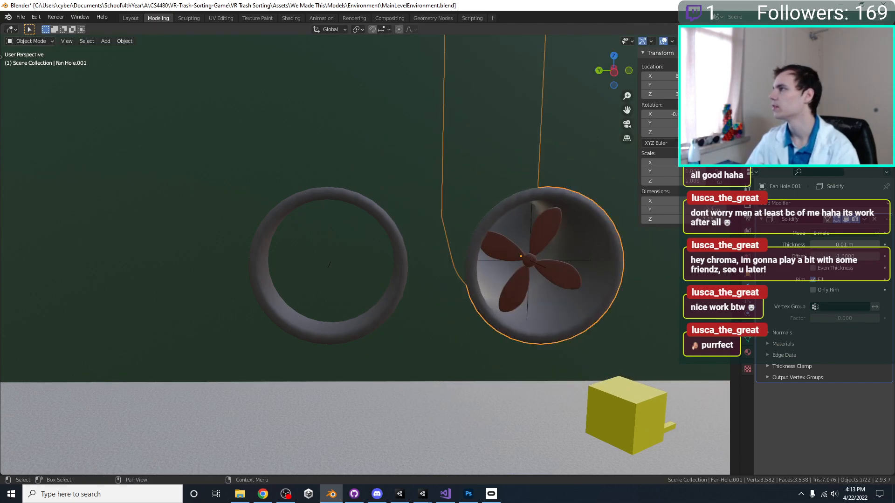
Undo the hiding and applied transform of WallCutHole, lengthen the cylinder along X so it projects from the wall, and save the file.
{"action": "key", "text": "ctrl+z"}
{"action": "key", "text": "ctrl+z"}
{"action": "key", "text": "ctrl+z"}
{"action": "middle_click_drag", "start_coordinate": [574, 257], "coordinate": [578, 267]}
{"action": "left_click", "coordinate": [578, 267]}
{"action": "key", "text": "s"}
{"action": "key", "text": "x"}
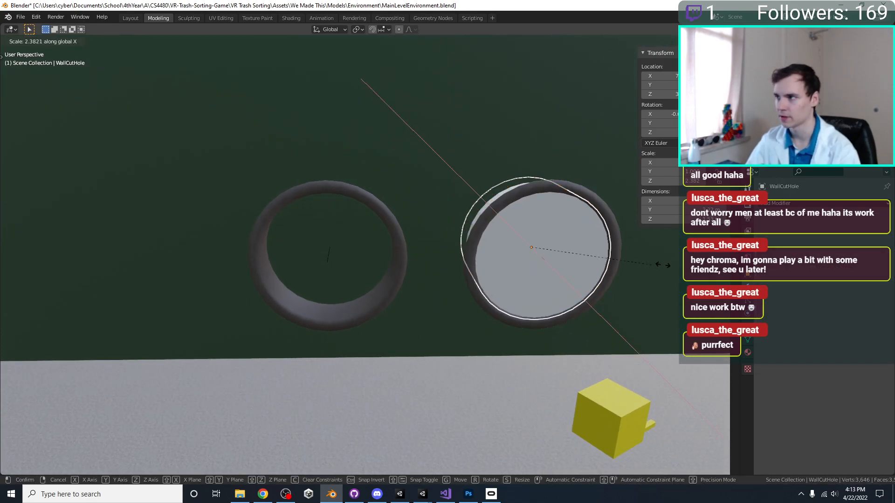
{"action": "left_click", "coordinate": [256, 269]}
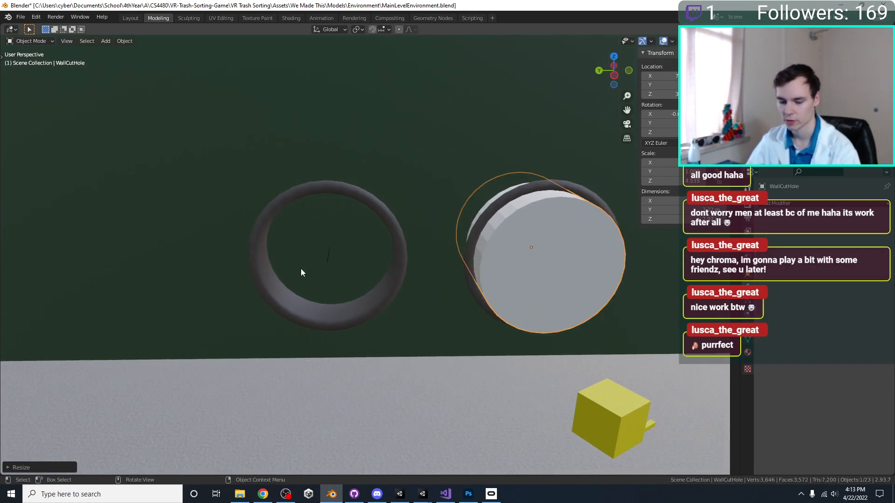
{"action": "key", "text": "ctrl+s"}
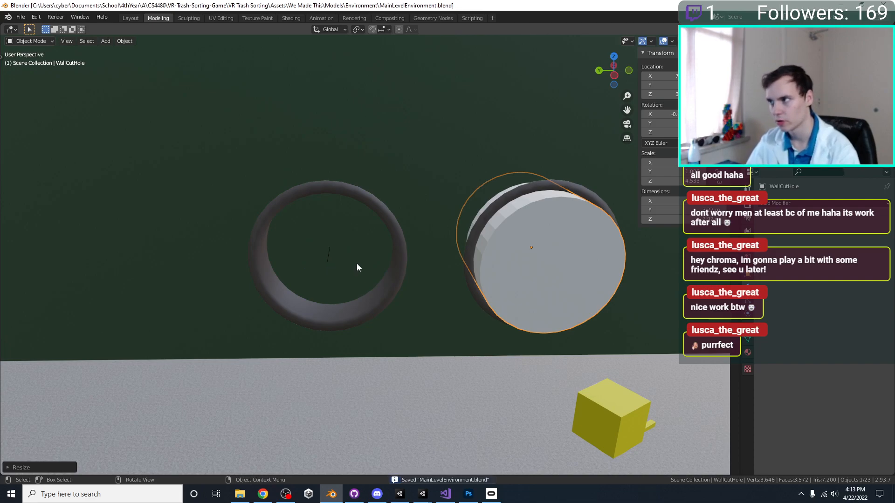
Apply the WallCutHole cylinder's object transformation, keeping the cylinder in the scene.
{"action": "key", "text": "a"}
{"action": "left_click", "coordinate": [539, 300]}
{"action": "key", "text": "ctrl+a"}
{"action": "left_click", "coordinate": [540, 300]}
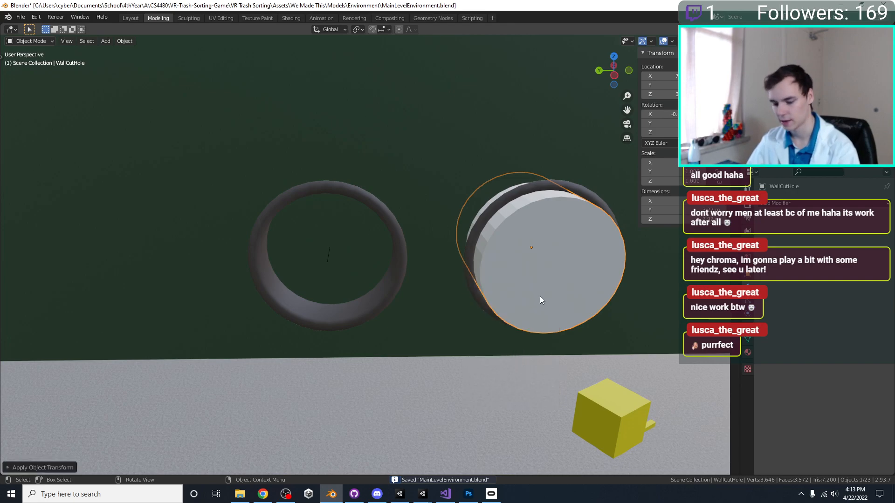
{"action": "key", "text": "Delete"}
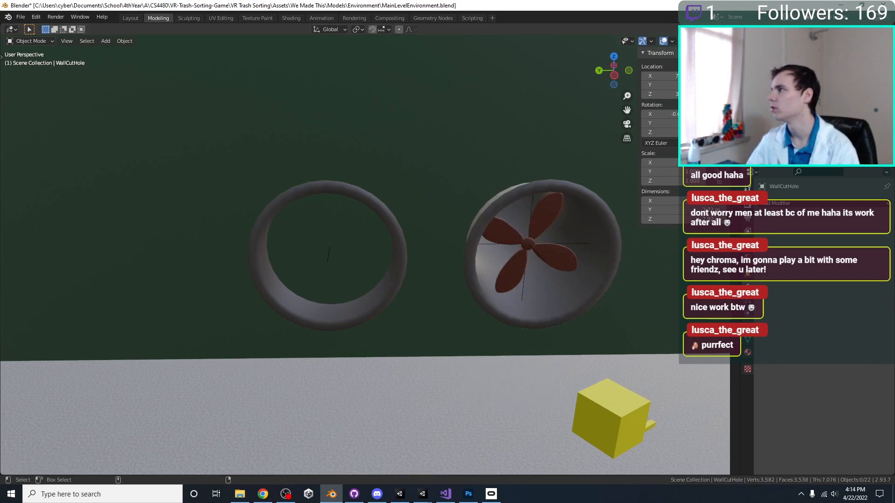
{"action": "key", "text": "ctrl+z"}
Duplicate the WallCutHole cylinder and move the copy along Y into the mouth of the second fan pipe.
{"action": "key", "text": "shift+d"}
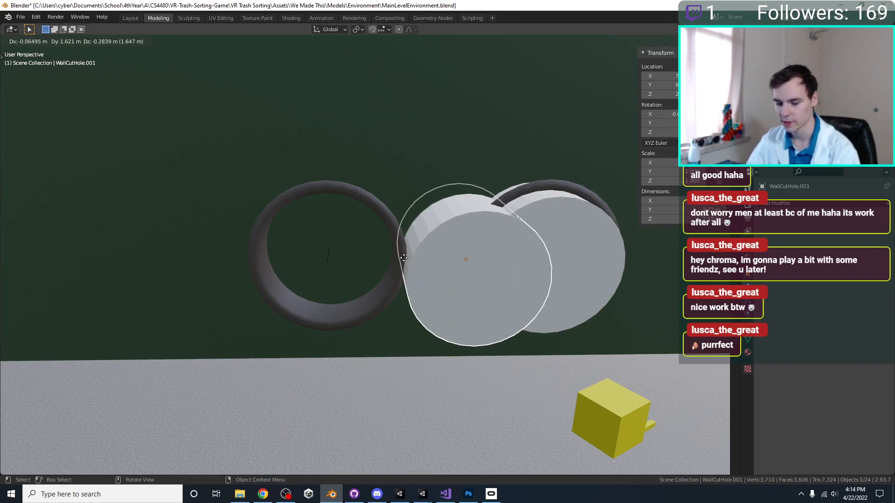
{"action": "left_click", "coordinate": [469, 246]}
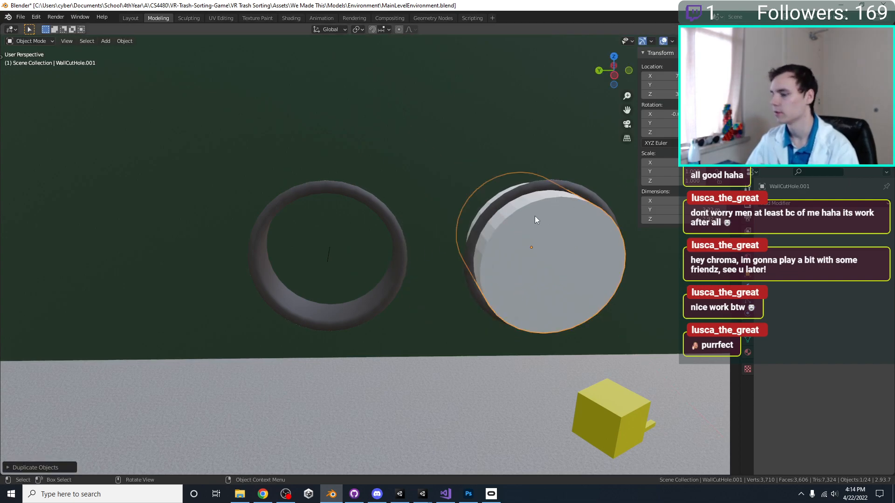
{"action": "key", "text": "shift+d"}
{"action": "key", "text": "y"}
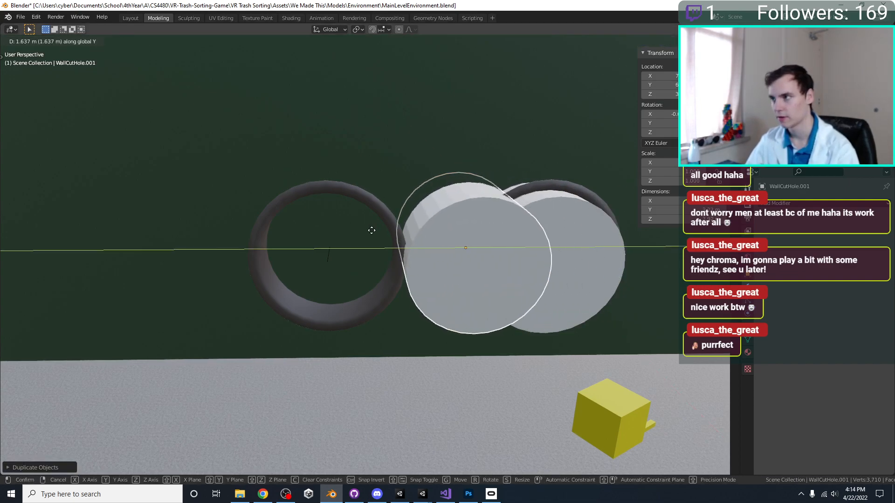
{"action": "left_click", "coordinate": [242, 232]}
{"action": "middle_click_drag", "start_coordinate": [243, 232], "coordinate": [425, 237]}
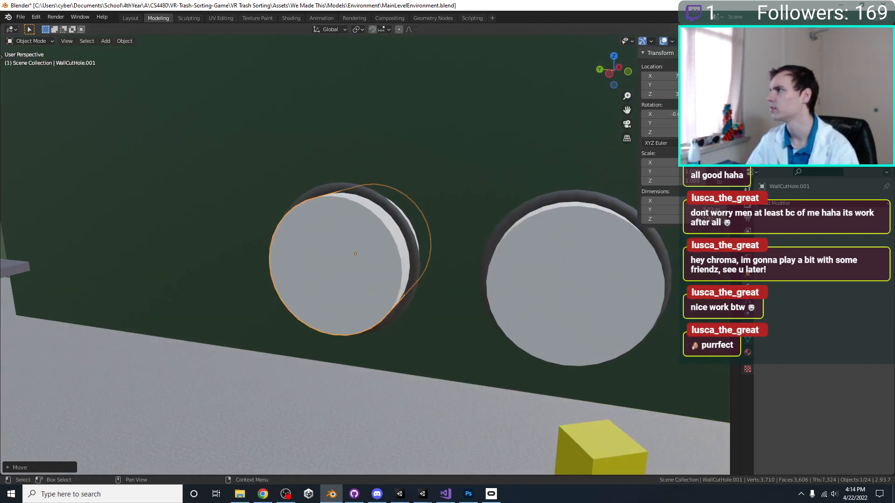
Rename the two fan pipes in the Fan collection as Fan Hole and Fan Hole.001, and save the file.
{"action": "key", "text": "alt+a"}
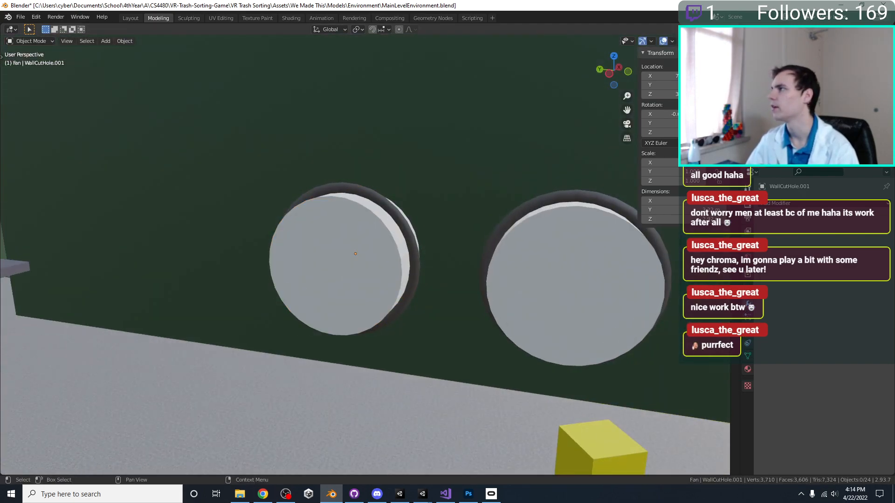
{"action": "left_click", "coordinate": [788, 107]}
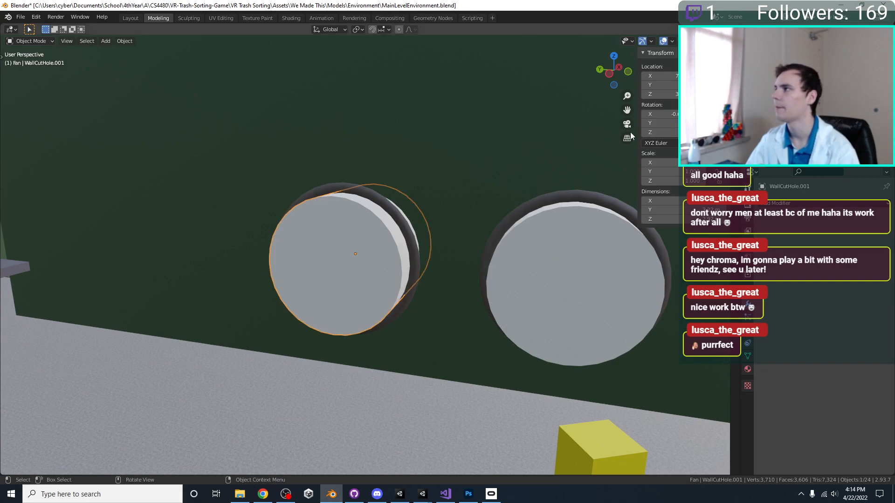
{"action": "left_click", "coordinate": [787, 97]}
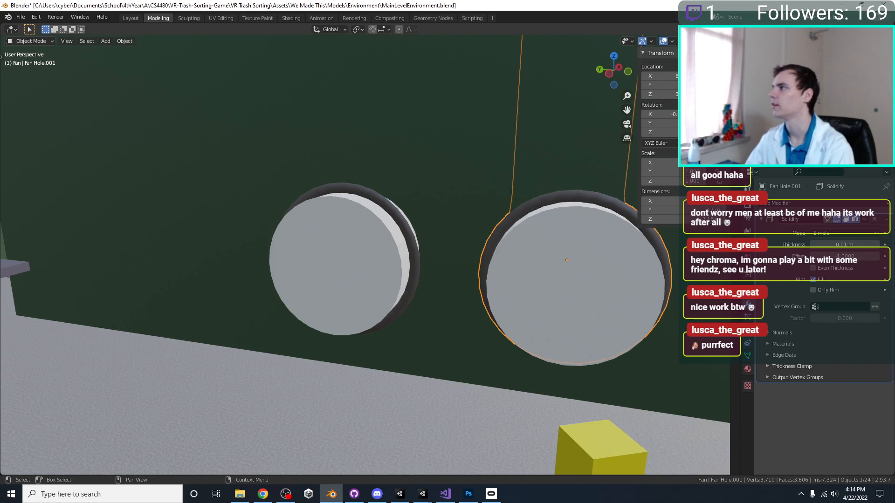
{"action": "left_click", "coordinate": [788, 98]}
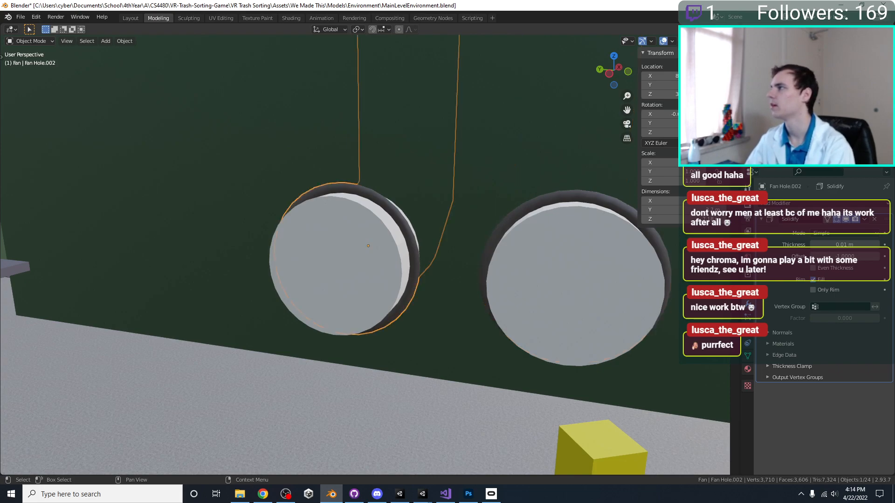
{"action": "key", "text": "ctrl+s"}
Hide both cutter cylinders, WallCutHole.001 and WallCutHole, to expose the fan pipes.
{"action": "left_click", "coordinate": [378, 253]}
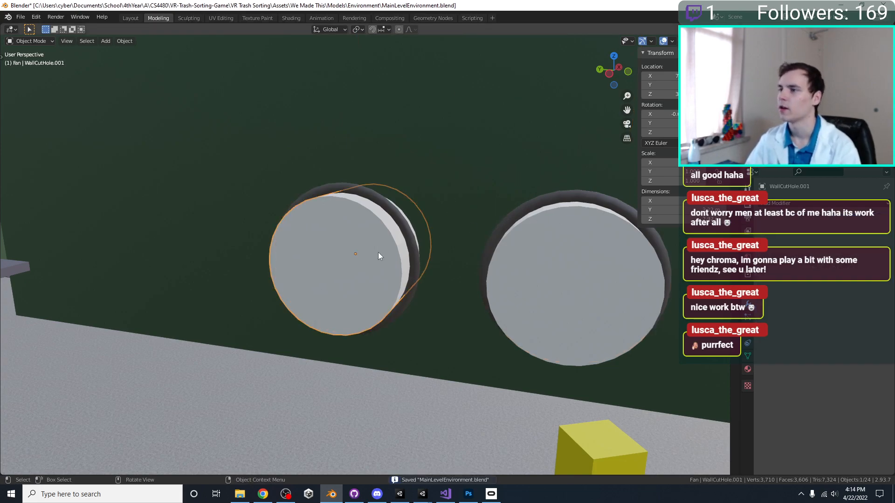
{"action": "key", "text": "h"}
{"action": "left_click", "coordinate": [551, 276]}
{"action": "key", "text": "h"}
{"action": "middle_click_drag", "start_coordinate": [497, 264], "coordinate": [361, 256]}
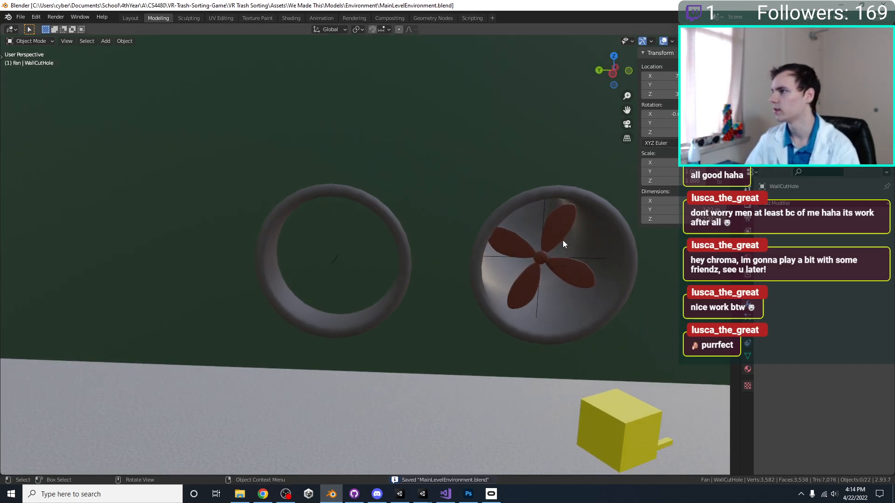
Set the last Boolean modifier on Walls to cut with WallCutHole.001, check both fan openings, and save the file.
{"action": "left_click", "coordinate": [625, 212]}
{"action": "scroll", "coordinate": [838, 396], "scroll_direction": "down", "scroll_amount": 3}
{"action": "left_click", "coordinate": [842, 444]}
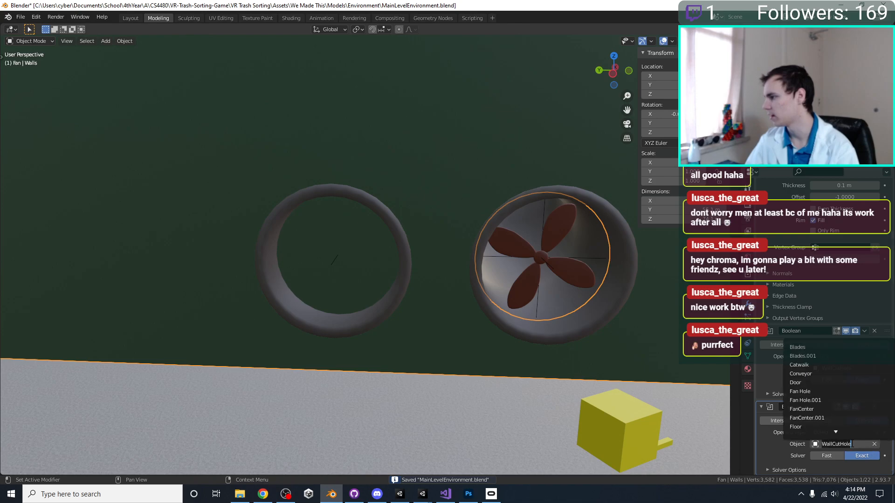
{"action": "left_click", "coordinate": [821, 430]}
{"action": "middle_click_drag", "start_coordinate": [411, 228], "coordinate": [401, 257]}
{"action": "scroll", "coordinate": [359, 158], "scroll_direction": "down", "scroll_amount": 10}
{"action": "left_click", "coordinate": [379, 287]}
{"action": "scroll", "coordinate": [483, 179], "scroll_direction": "up", "scroll_amount": 6}
{"action": "middle_click_drag", "start_coordinate": [485, 216], "coordinate": [321, 289]}
{"action": "key", "text": "ctrl+s"}
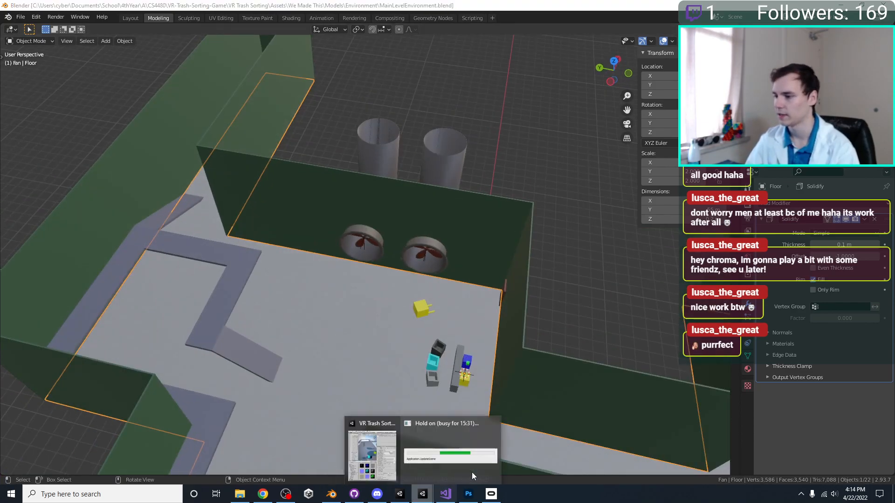
Check the busy Unity window, search Windows for "task", and open Task Manager.
{"action": "left_click", "coordinate": [422, 494]}
{"action": "left_click", "coordinate": [81, 494]}
{"action": "type", "text": "task"}
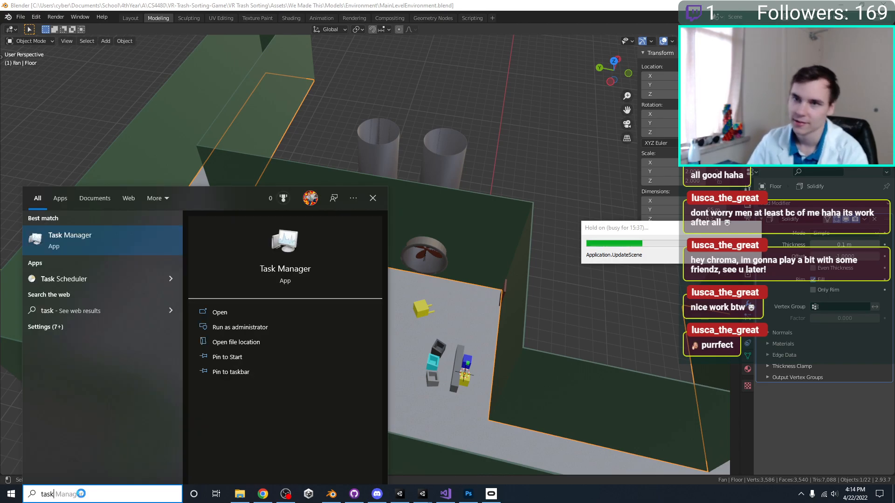
{"action": "key", "text": "Return"}
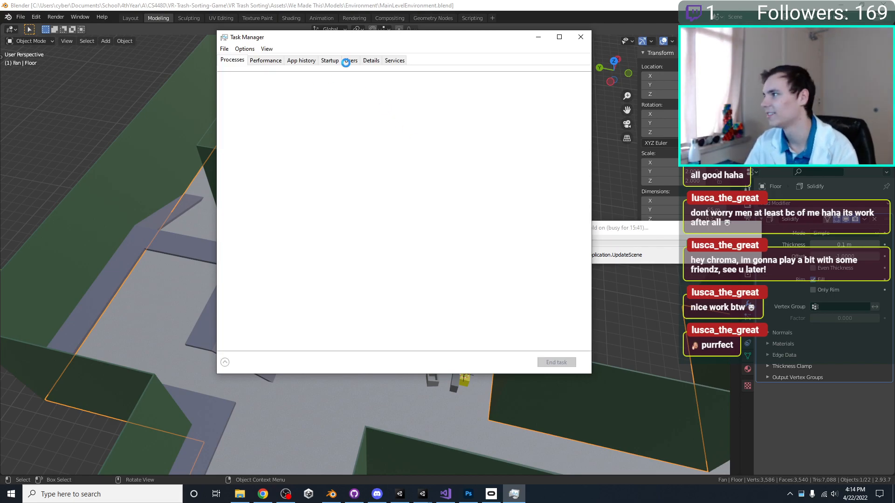
End the Unity Editor tasks in Task Manager and close its window.
{"action": "left_click", "coordinate": [277, 157]}
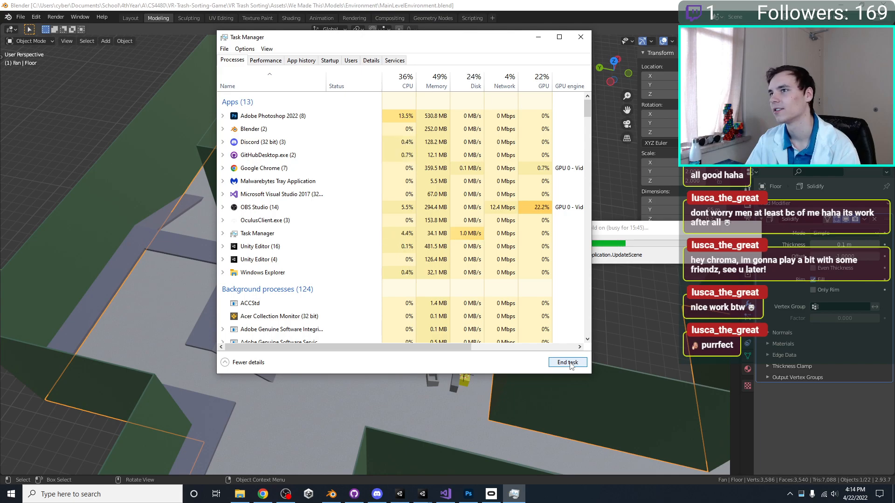
{"action": "key", "text": "Down"}
{"action": "key", "text": "Down"}
{"action": "key", "text": "Up"}
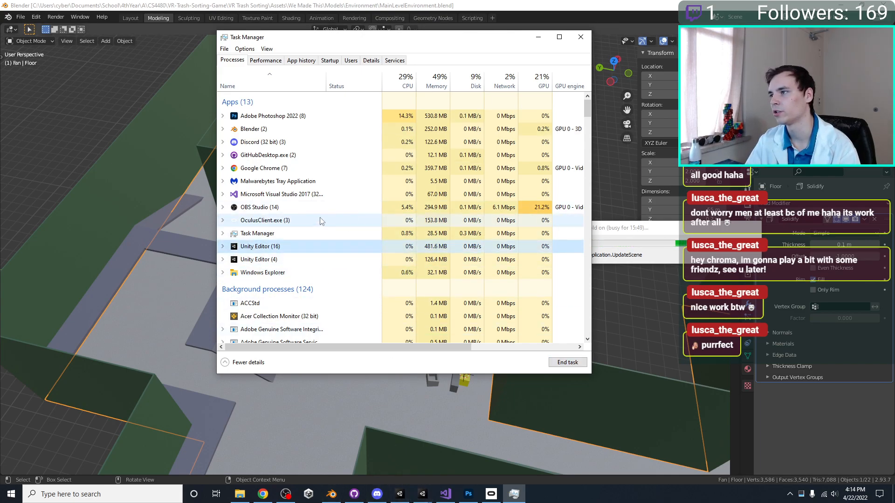
{"action": "left_click", "coordinate": [576, 366]}
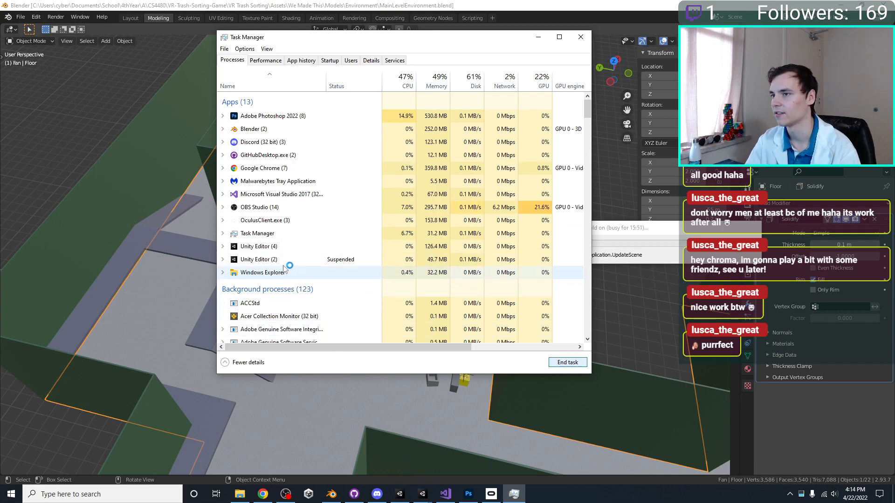
{"action": "left_click", "coordinate": [285, 246]}
{"action": "left_click", "coordinate": [568, 363]}
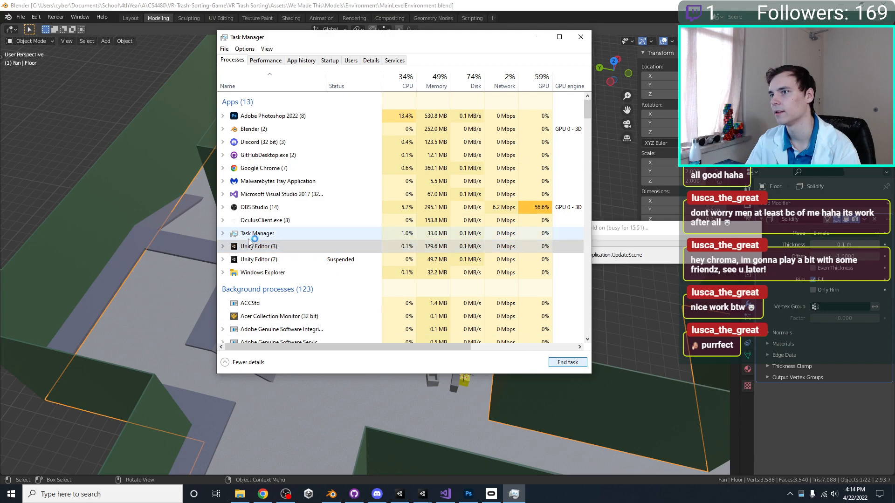
{"action": "left_click", "coordinate": [555, 363]}
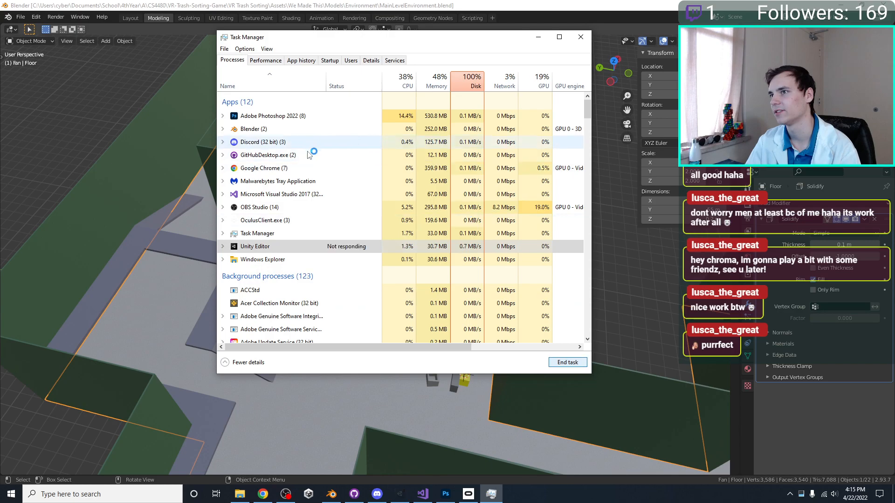
{"action": "left_click", "coordinate": [580, 38]}
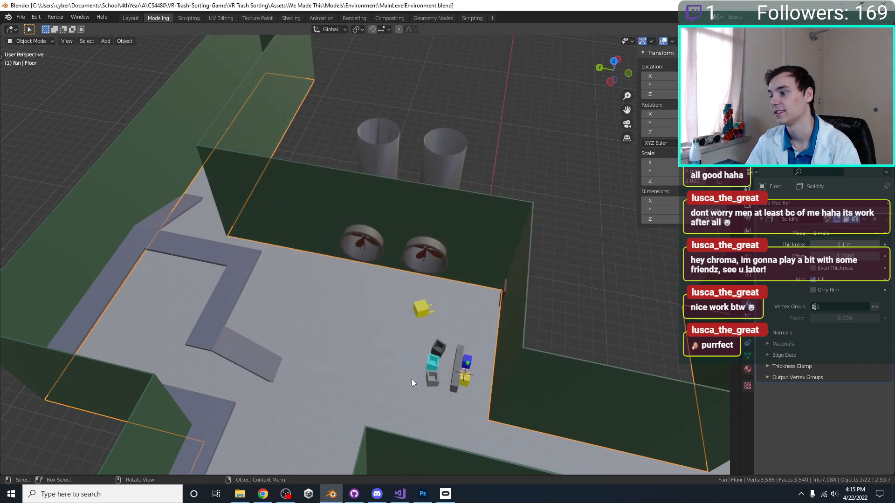
Launch Unity Hub.
{"action": "left_click", "coordinate": [123, 495]}
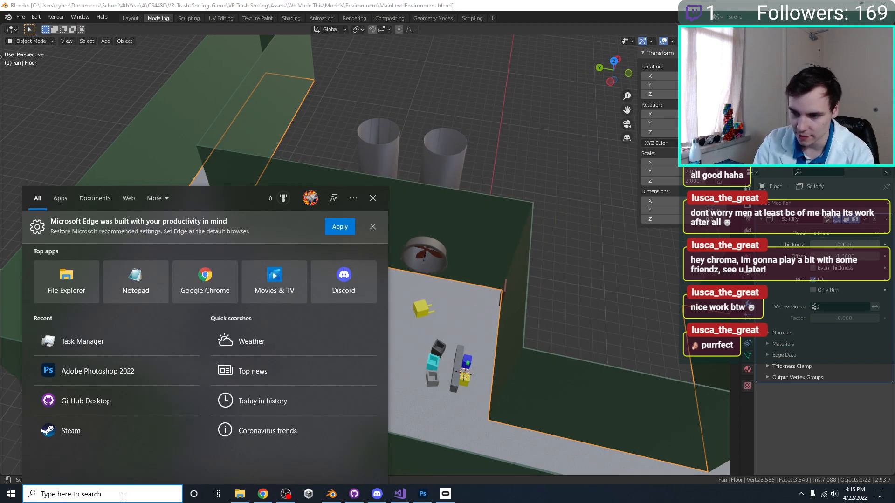
{"action": "key", "text": "Escape"}
{"action": "left_click", "coordinate": [314, 499]}
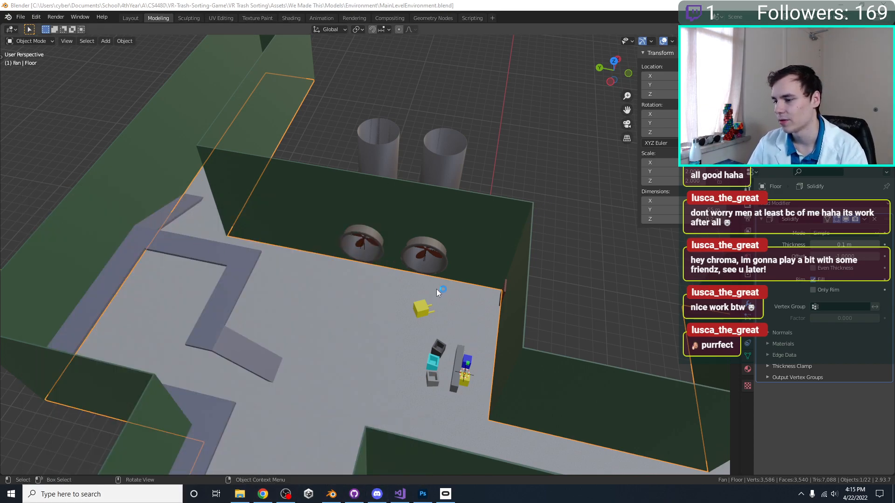
Select both fan pipes and move them about 0.5 m along X so their rims sit closer to the wall.
{"action": "middle_click_drag", "start_coordinate": [441, 278], "coordinate": [421, 259]}
{"action": "scroll", "coordinate": [422, 258], "scroll_direction": "up", "scroll_amount": 2}
{"action": "scroll", "coordinate": [440, 260], "scroll_direction": "up", "scroll_amount": 2}
{"action": "left_click", "coordinate": [474, 290]}
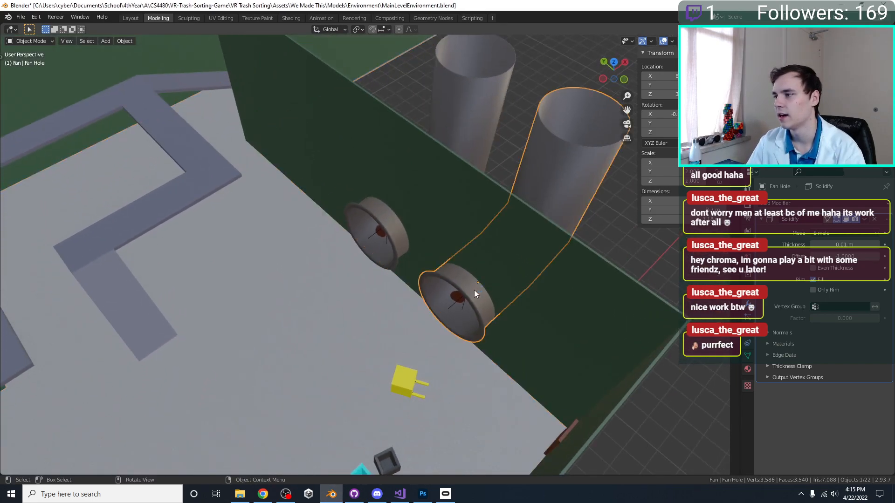
{"action": "scroll", "coordinate": [474, 290], "scroll_direction": "up", "scroll_amount": 3}
{"action": "left_click", "coordinate": [409, 234], "text": "shift"}
{"action": "scroll", "coordinate": [343, 292], "scroll_direction": "up", "scroll_amount": 2}
{"action": "key", "text": "g"}
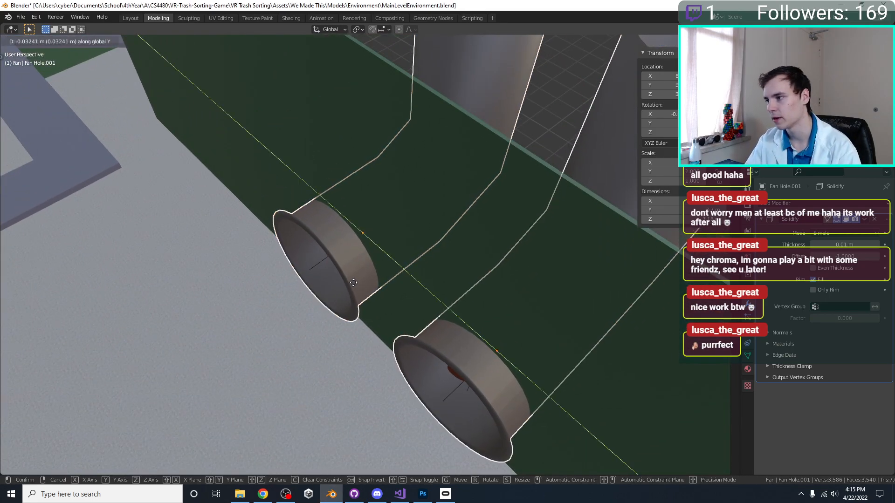
{"action": "key", "text": "x"}
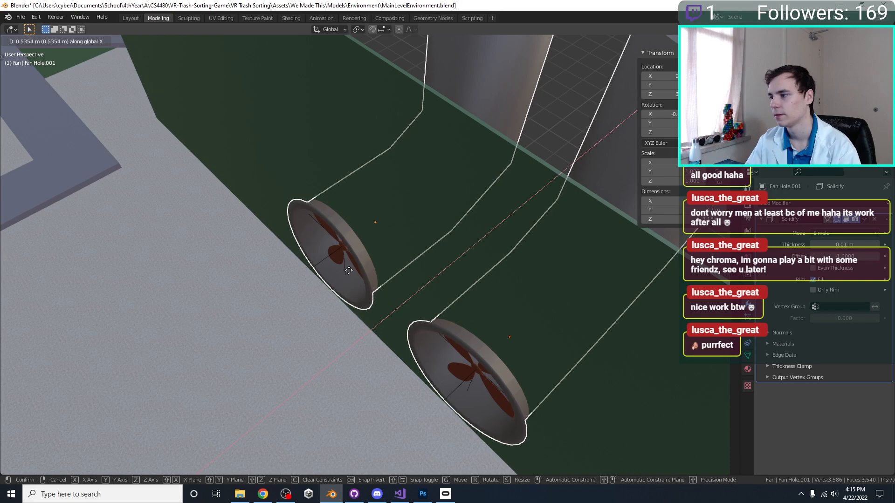
{"action": "left_click", "coordinate": [369, 298]}
Set the Solidify thickness of both fan pipes to 0.1 m.
{"action": "middle_click_drag", "start_coordinate": [386, 323], "coordinate": [609, 305]}
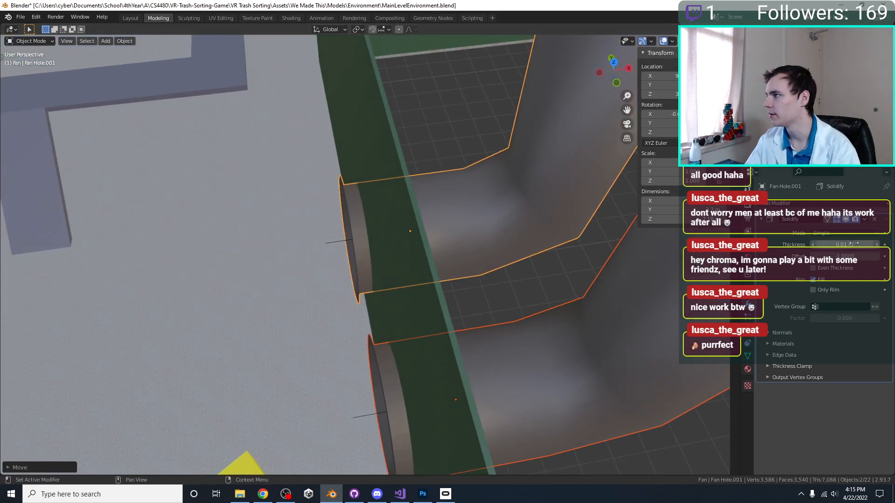
{"action": "key", "text": "Return"}
{"action": "middle_click_drag", "start_coordinate": [462, 411], "coordinate": [499, 393]}
{"action": "left_click", "coordinate": [518, 385]}
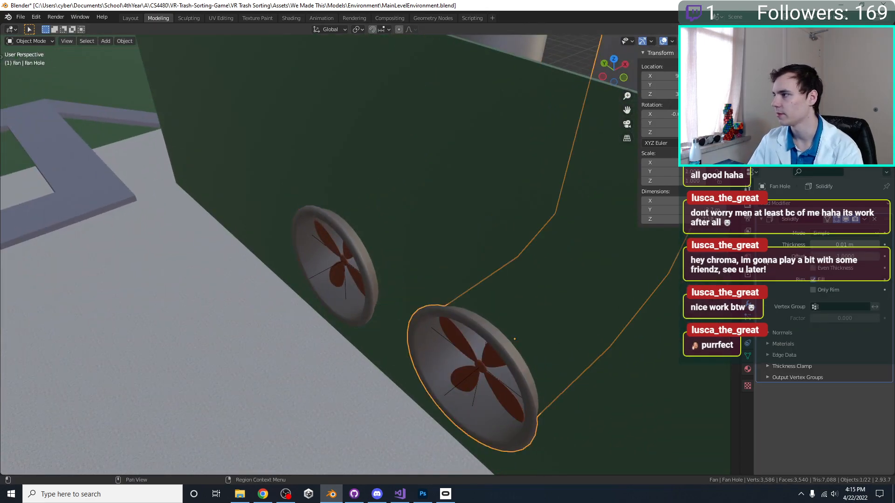
{"action": "type", "text": "0.1"}
{"action": "key", "text": "Return"}
Return to the level scene, inspect the two fans in the wall from the front, and save the file.
{"action": "key", "text": "alt+Tab"}
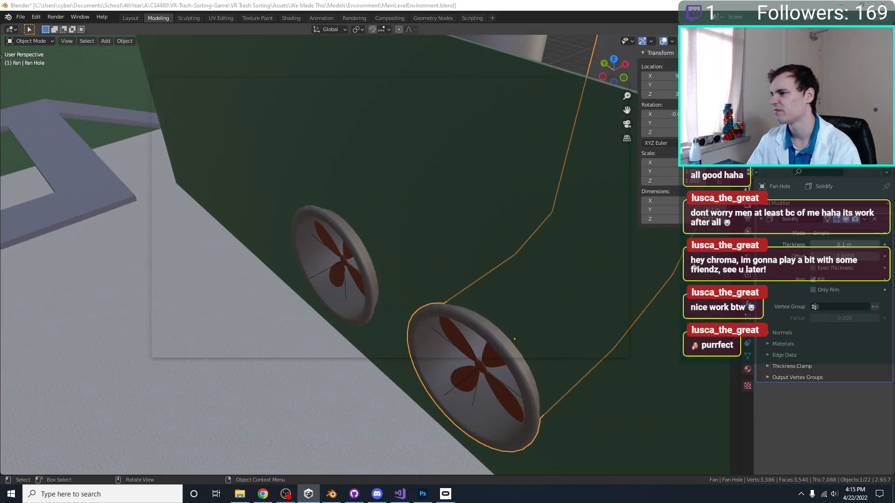
{"action": "left_click", "coordinate": [640, 440]}
{"action": "middle_click_drag", "start_coordinate": [639, 437], "coordinate": [485, 242]}
{"action": "scroll", "coordinate": [561, 392], "scroll_direction": "down", "scroll_amount": 3}
{"action": "left_click", "coordinate": [561, 392]}
{"action": "key", "text": "ctrl+s"}
Darken the base color of the fan blades' Grey 3 material to near black and save the file.
{"action": "left_click", "coordinate": [489, 231]}
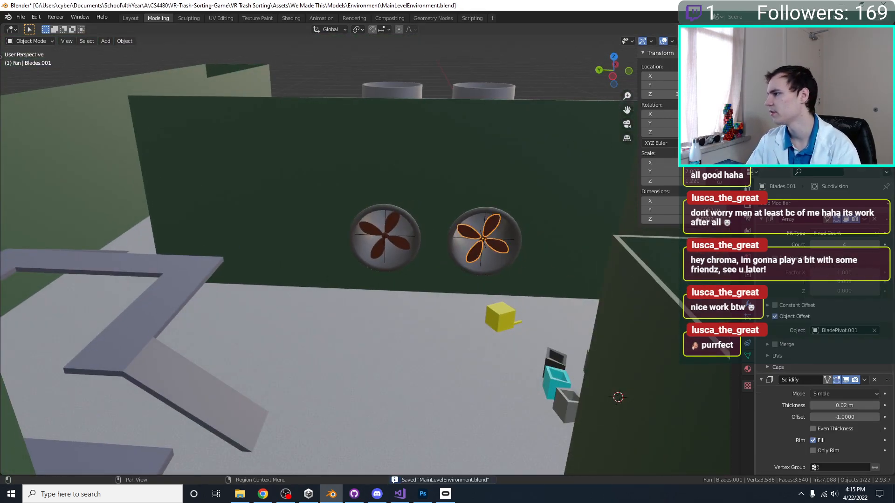
{"action": "left_click", "coordinate": [747, 368]}
{"action": "scroll", "coordinate": [647, 292], "scroll_direction": "up", "scroll_amount": 3}
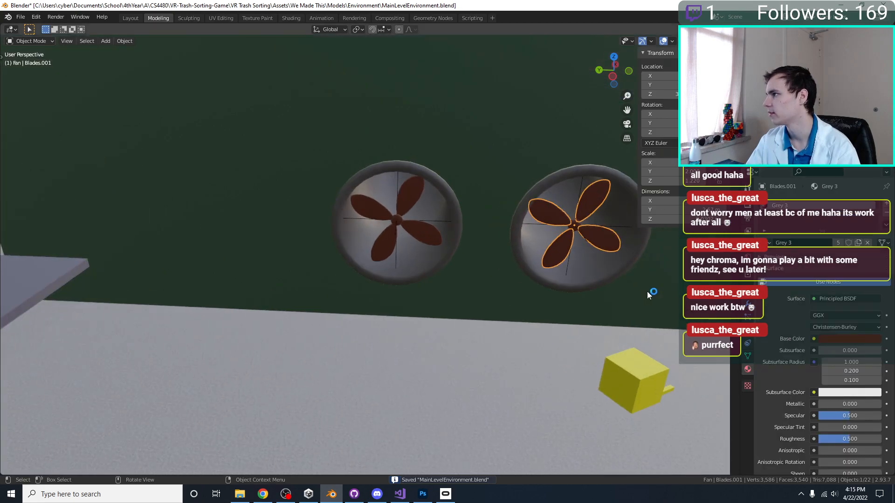
{"action": "left_click", "coordinate": [832, 341]}
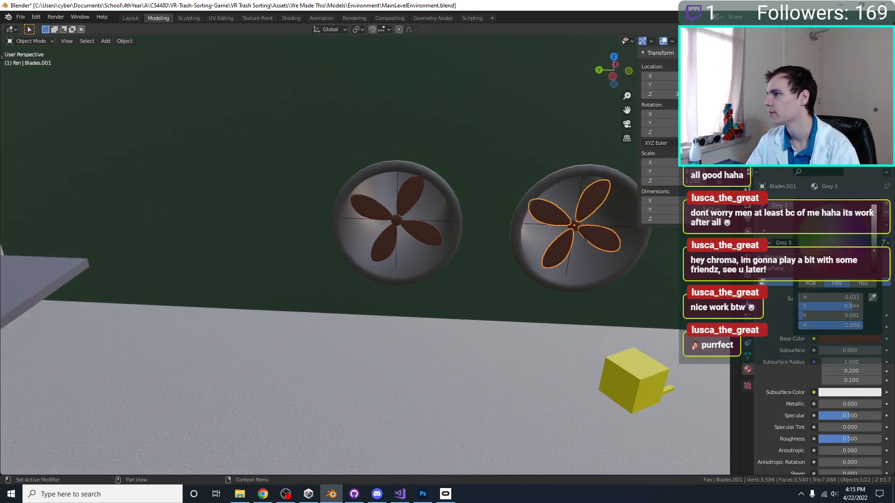
{"action": "left_click_drag", "start_coordinate": [876, 246], "coordinate": [874, 273]}
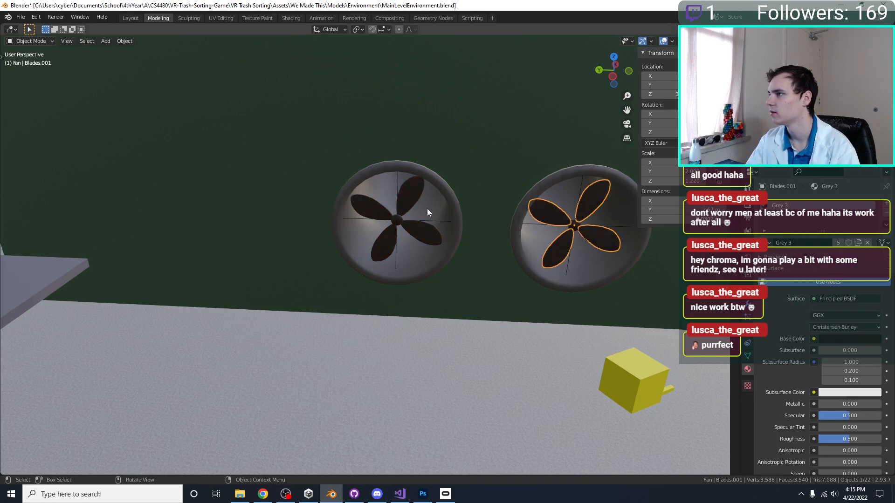
{"action": "middle_click_drag", "start_coordinate": [440, 208], "coordinate": [401, 251]}
{"action": "scroll", "coordinate": [401, 251], "scroll_direction": "down", "scroll_amount": 4}
{"action": "key", "text": "alt+a"}
{"action": "middle_click_drag", "start_coordinate": [429, 96], "coordinate": [465, 315]}
{"action": "key", "text": "ctrl+s"}
{"action": "scroll", "coordinate": [428, 326], "scroll_direction": "up", "scroll_amount": 3}
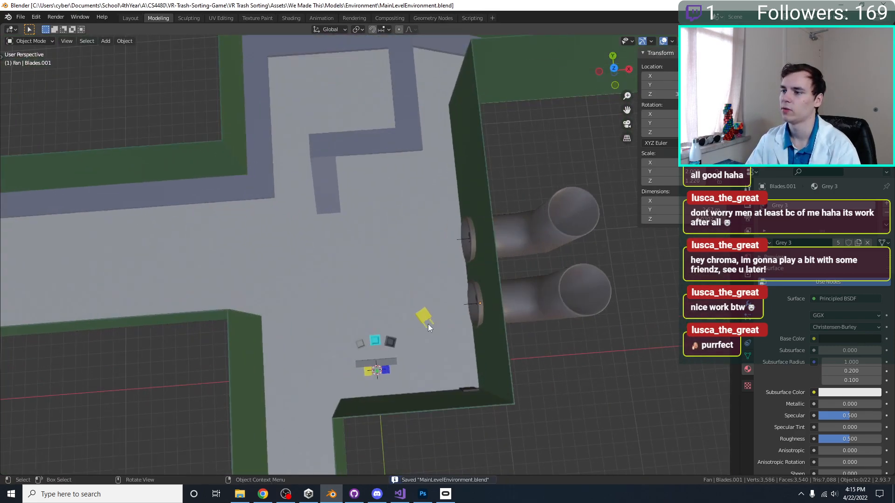
Examine the floor, raised walkways and fan wall from inside and outside the level, and save the file.
{"action": "left_click", "coordinate": [341, 273]}
{"action": "middle_click_drag", "start_coordinate": [341, 273], "coordinate": [424, 276]}
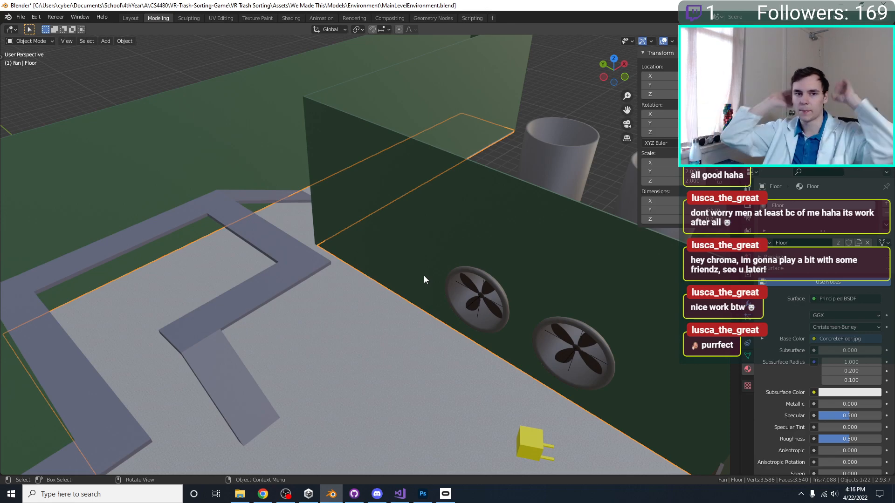
{"action": "scroll", "coordinate": [424, 276], "scroll_direction": "down", "scroll_amount": 2}
{"action": "key", "text": "alt+a"}
{"action": "middle_click_drag", "start_coordinate": [561, 157], "coordinate": [455, 161]}
{"action": "key", "text": "ctrl+s"}
{"action": "middle_click_drag", "start_coordinate": [407, 299], "coordinate": [232, 266]}
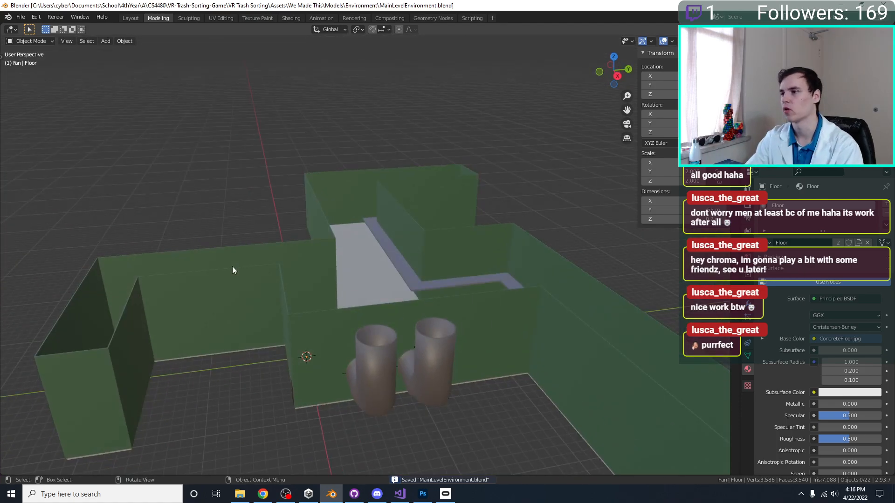
{"action": "scroll", "coordinate": [232, 271], "scroll_direction": "up", "scroll_amount": 2}
{"action": "middle_click_drag", "start_coordinate": [268, 267], "coordinate": [388, 238]}
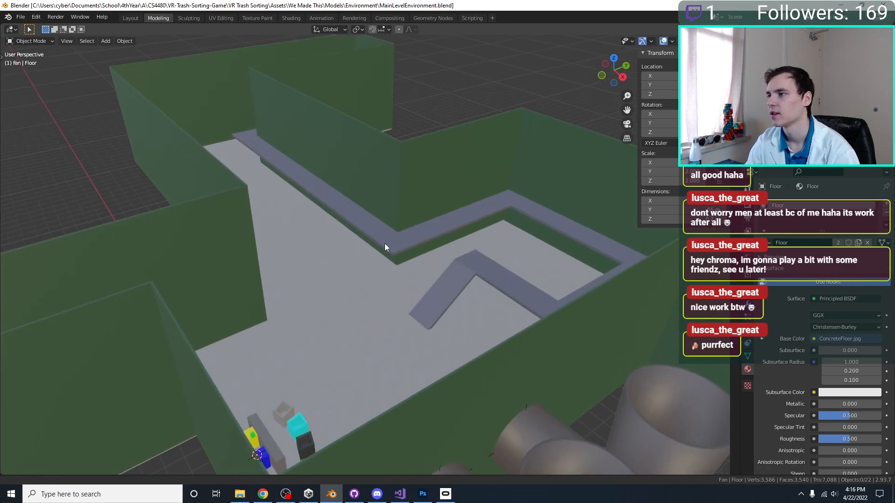
{"action": "scroll", "coordinate": [350, 301], "scroll_direction": "up", "scroll_amount": 2}
{"action": "middle_click_drag", "start_coordinate": [351, 301], "coordinate": [339, 147]}
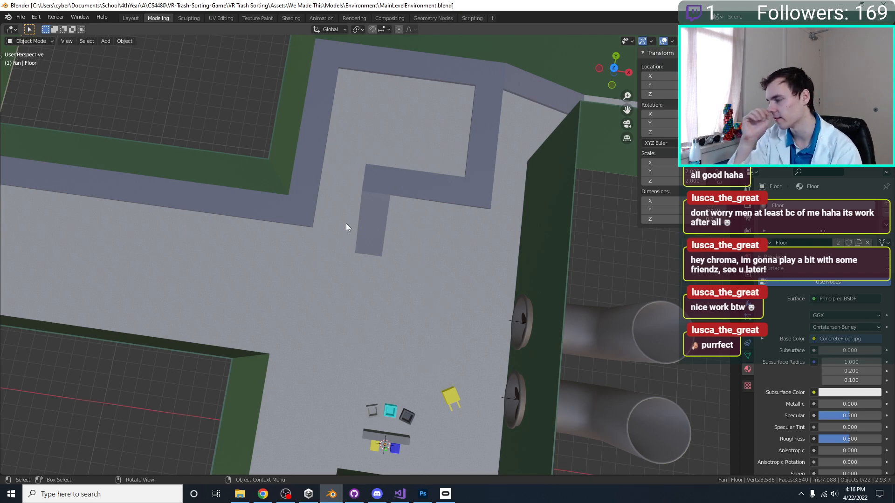
Try to shift a column of floor mesh vertices 8 m along negative X in top view.
{"action": "scroll", "coordinate": [346, 223], "scroll_direction": "up", "scroll_amount": 3}
{"action": "middle_click_drag", "start_coordinate": [262, 230], "coordinate": [294, 263], "text": "alt"}
{"action": "key", "text": "Tab"}
{"action": "scroll", "coordinate": [293, 262], "scroll_direction": "up", "scroll_amount": 3}
{"action": "scroll", "coordinate": [294, 263], "scroll_direction": "down", "scroll_amount": 5}
{"action": "left_click_drag", "start_coordinate": [319, 187], "coordinate": [371, 266]}
{"action": "left_click_drag", "start_coordinate": [349, 373], "coordinate": [349, 373]}
{"action": "scroll", "coordinate": [349, 378], "scroll_direction": "up", "scroll_amount": 2}
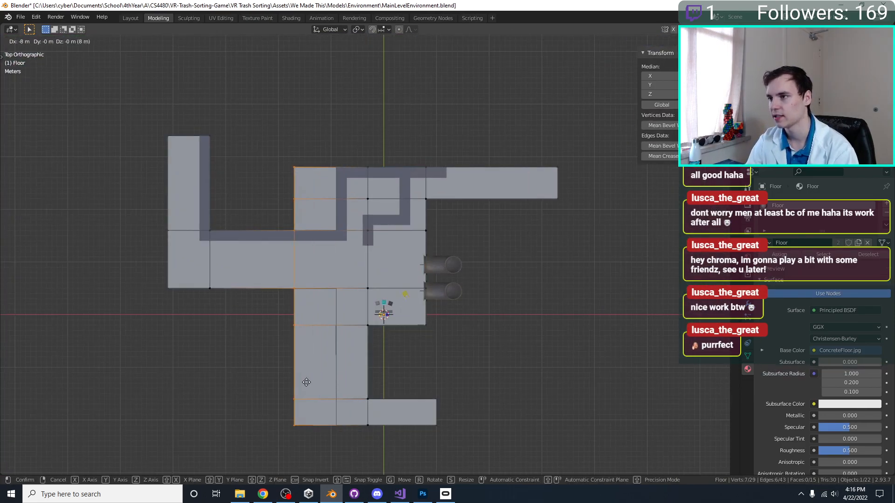
{"action": "scroll", "coordinate": [362, 376], "scroll_direction": "up", "scroll_amount": 4}
{"action": "middle_click_drag", "start_coordinate": [230, 189], "coordinate": [430, 259]}
{"action": "key", "text": "alt+a"}
{"action": "scroll", "coordinate": [430, 260], "scroll_direction": "up", "scroll_amount": 2}
{"action": "key", "text": "ctrl+s"}
{"action": "key", "text": "Tab"}
Duplicate the floor, raise the copy along Z to the top of the walls, and give it its own material named Roof.
{"action": "scroll", "coordinate": [356, 319], "scroll_direction": "up", "scroll_amount": 3}
{"action": "scroll", "coordinate": [407, 330], "scroll_direction": "down", "scroll_amount": 4}
{"action": "middle_click_drag", "start_coordinate": [407, 330], "coordinate": [363, 276]}
{"action": "scroll", "coordinate": [334, 289], "scroll_direction": "up", "scroll_amount": 4}
{"action": "scroll", "coordinate": [348, 256], "scroll_direction": "down", "scroll_amount": 5}
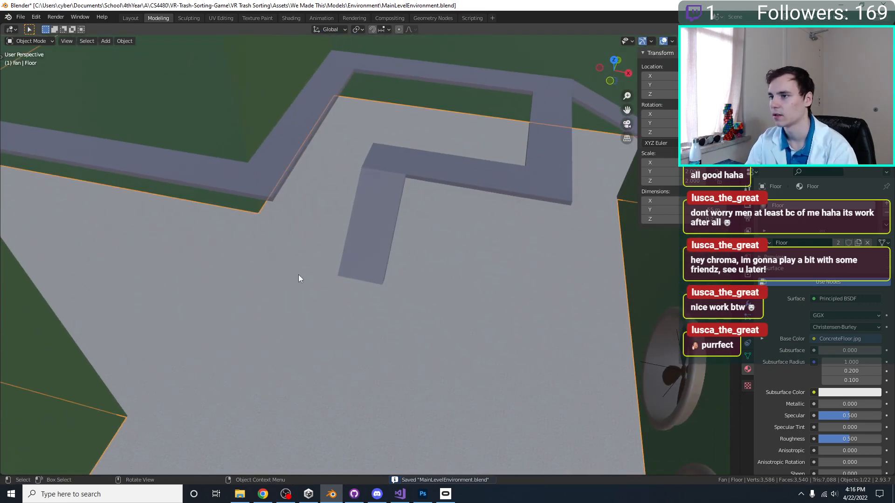
{"action": "left_click", "coordinate": [300, 276]}
{"action": "middle_click_drag", "start_coordinate": [306, 248], "coordinate": [305, 293]}
{"action": "scroll", "coordinate": [305, 287], "scroll_direction": "down", "scroll_amount": 4}
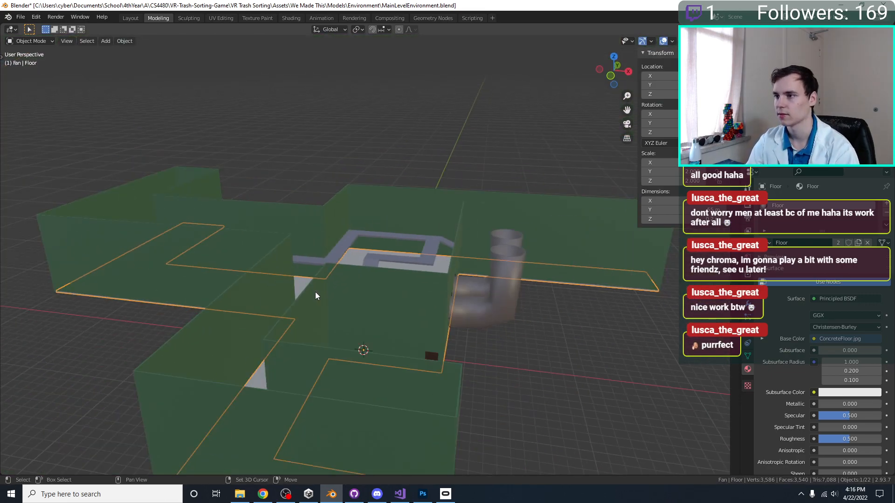
{"action": "scroll", "coordinate": [315, 293], "scroll_direction": "down", "scroll_amount": 3}
{"action": "key", "text": "shift+d"}
{"action": "key", "text": "z"}
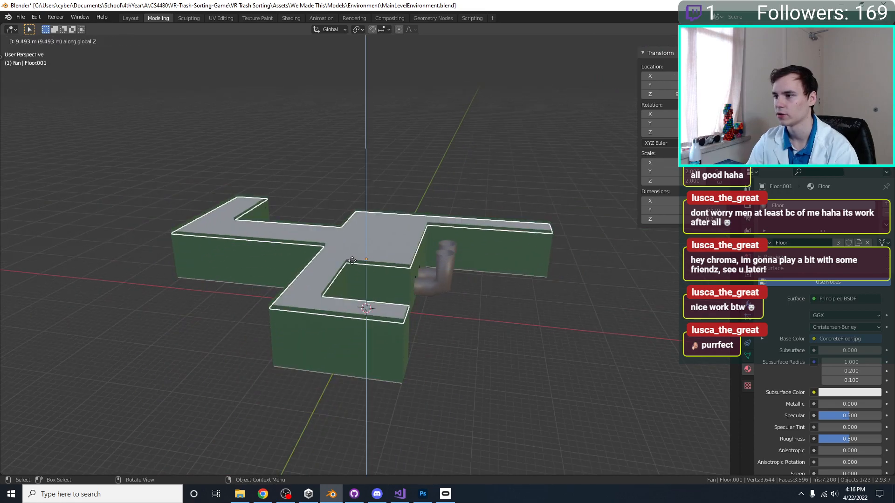
{"action": "left_click", "coordinate": [359, 261]}
{"action": "scroll", "coordinate": [359, 261], "scroll_direction": "up", "scroll_amount": 4}
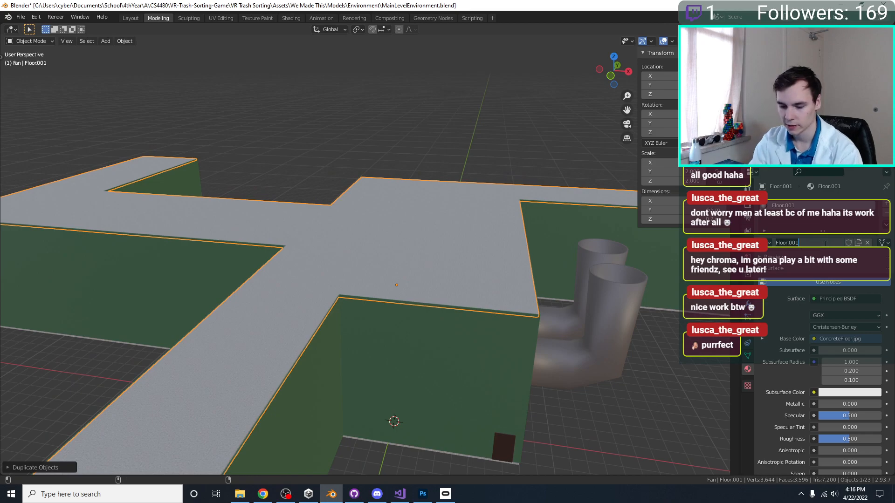
{"action": "scroll", "coordinate": [487, 245], "scroll_direction": "up", "scroll_amount": 6}
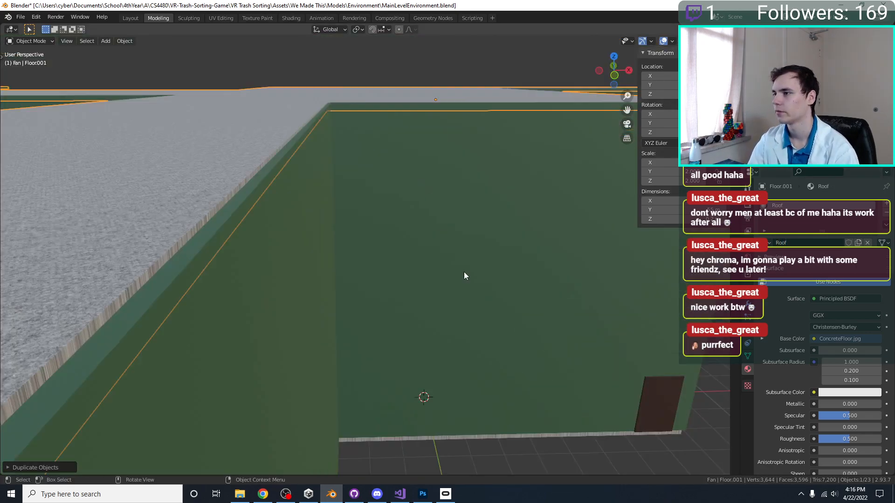
Rescale the roof object and apply its transform.
{"action": "middle_click_drag", "start_coordinate": [464, 276], "coordinate": [455, 245]}
{"action": "left_click", "coordinate": [441, 272]}
{"action": "key", "text": "ctrl+a"}
{"action": "left_click", "coordinate": [440, 272]}
{"action": "left_click", "coordinate": [440, 272]}
{"action": "key", "text": "ctrl+a"}
{"action": "left_click", "coordinate": [416, 253]}
{"action": "key", "text": "s"}
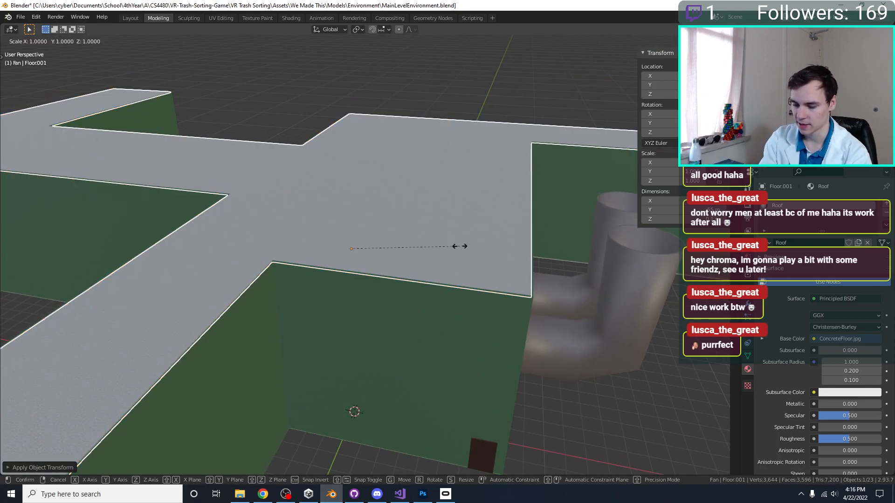
{"action": "key", "text": "Escape"}
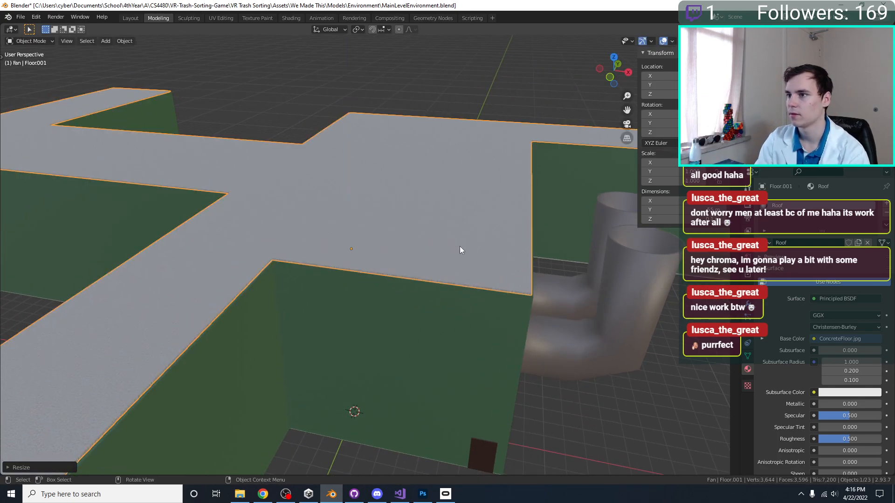
{"action": "key", "text": "ctrl+a"}
{"action": "left_click", "coordinate": [459, 246]}
Recalculate the normals of the whole roof mesh, apply the object's scale, and save the file.
{"action": "scroll", "coordinate": [459, 246], "scroll_direction": "up", "scroll_amount": 5}
{"action": "middle_click_drag", "start_coordinate": [460, 246], "coordinate": [421, 236]}
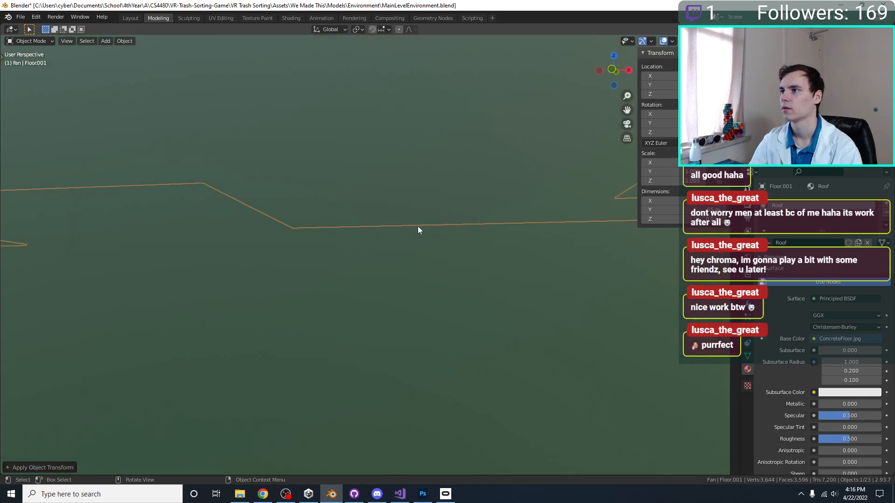
{"action": "middle_click_drag", "start_coordinate": [400, 309], "coordinate": [362, 267]}
{"action": "scroll", "coordinate": [362, 267], "scroll_direction": "down", "scroll_amount": 4}
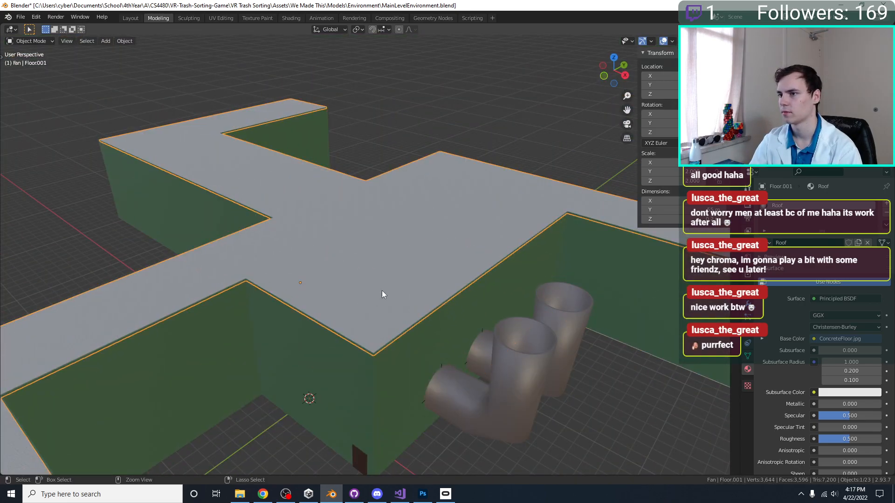
{"action": "scroll", "coordinate": [382, 292], "scroll_direction": "up", "scroll_amount": 4}
{"action": "key", "text": "Tab"}
{"action": "scroll", "coordinate": [382, 294], "scroll_direction": "down", "scroll_amount": 3}
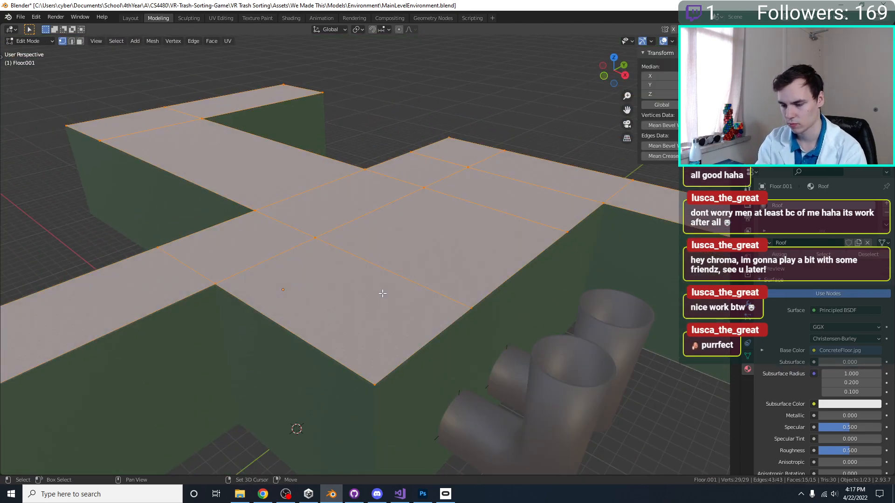
{"action": "left_click", "coordinate": [29, 467]}
{"action": "left_click", "coordinate": [61, 465]}
{"action": "mouse_move", "coordinate": [292, 366]}
{"action": "middle_mouse_down"}
{"action": "mouse_move", "coordinate": [323, 312]}
{"action": "mouse_move", "coordinate": [365, 341]}
{"action": "mouse_move", "coordinate": [388, 217]}
{"action": "mouse_move", "coordinate": [319, 315]}
{"action": "mouse_move", "coordinate": [380, 340]}
{"action": "mouse_move", "coordinate": [386, 199]}
{"action": "mouse_move", "coordinate": [396, 187]}
{"action": "mouse_move", "coordinate": [435, 205]}
{"action": "mouse_move", "coordinate": [395, 218]}
{"action": "mouse_move", "coordinate": [480, 204]}
{"action": "mouse_move", "coordinate": [410, 214]}
{"action": "mouse_move", "coordinate": [301, 187]}
{"action": "mouse_move", "coordinate": [339, 261]}
{"action": "mouse_move", "coordinate": [461, 264]}
{"action": "middle_mouse_up"}
{"action": "key", "text": "Tab"}
{"action": "key", "text": "ctrl+a"}
{"action": "left_click", "coordinate": [337, 313]}
{"action": "key", "text": "ctrl+s"}
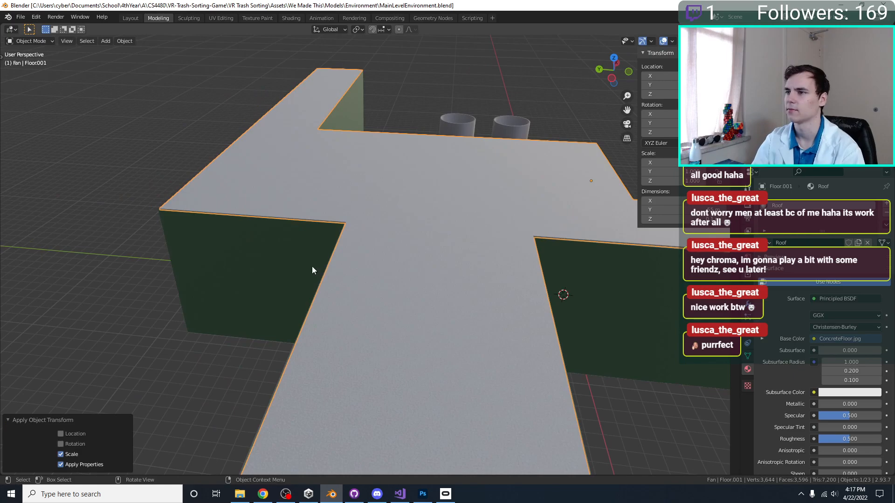
Try to lower the top edge of the walls at the end of the side corridor along Z.
{"action": "left_click", "coordinate": [312, 266]}
{"action": "scroll", "coordinate": [410, 291], "scroll_direction": "down", "scroll_amount": 5}
{"action": "middle_click_drag", "start_coordinate": [413, 292], "coordinate": [465, 268]}
{"action": "key", "text": "Tab"}
{"action": "scroll", "coordinate": [366, 247], "scroll_direction": "up", "scroll_amount": 3}
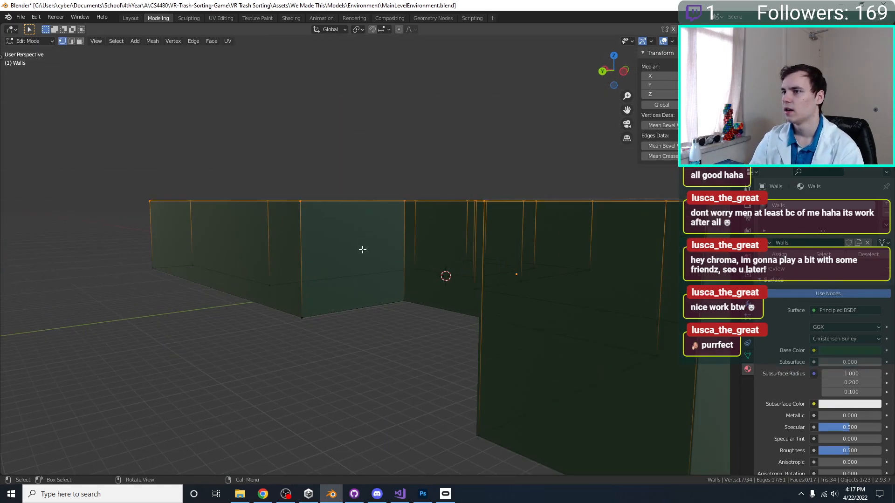
{"action": "key", "text": "KP_1"}
{"action": "key", "text": "KP_3"}
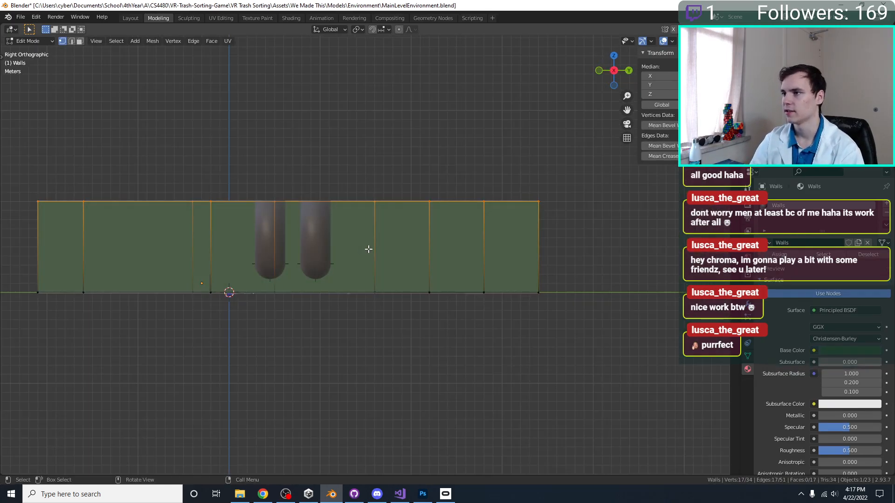
{"action": "key", "text": "alt+a"}
{"action": "middle_click_drag", "start_coordinate": [516, 311], "coordinate": [551, 317]}
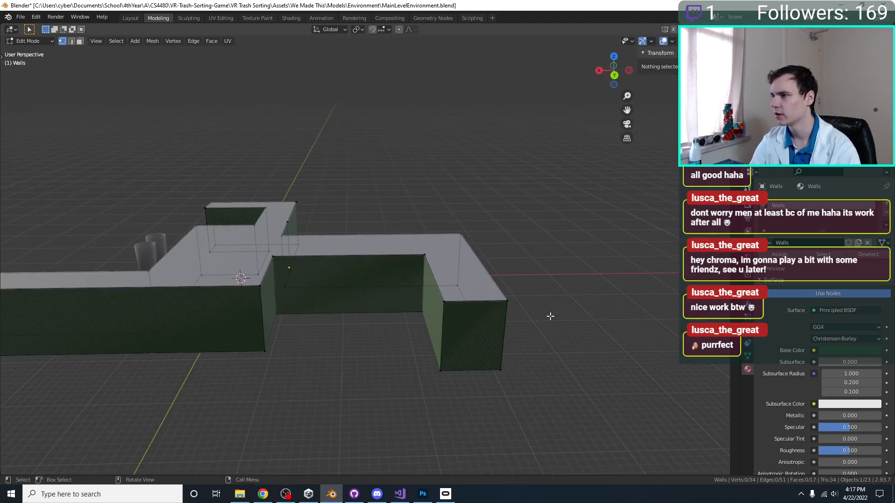
{"action": "left_click_drag", "start_coordinate": [441, 294], "coordinate": [441, 295]}
{"action": "middle_click_drag", "start_coordinate": [481, 297], "coordinate": [539, 333]}
{"action": "left_click", "coordinate": [513, 368]}
{"action": "middle_click_drag", "start_coordinate": [646, 260], "coordinate": [619, 310]}
{"action": "left_click_drag", "start_coordinate": [612, 311], "coordinate": [483, 256]}
{"action": "key", "text": "g"}
{"action": "key", "text": "z"}
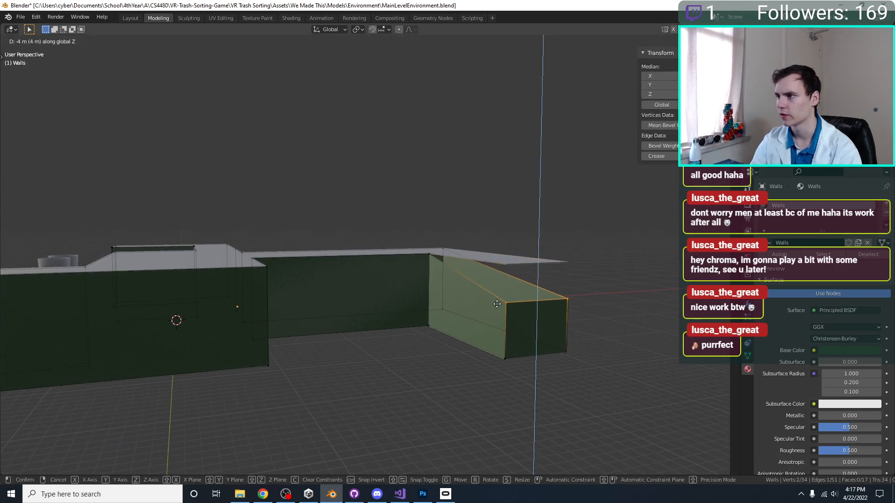
{"action": "key", "text": "Return"}
{"action": "left_click", "coordinate": [528, 260]}
{"action": "middle_click_drag", "start_coordinate": [522, 269], "coordinate": [516, 272]}
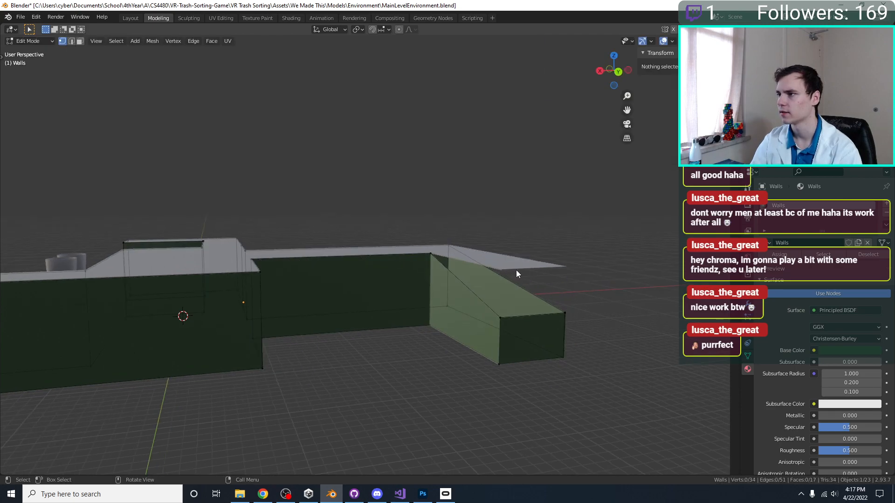
Undo the lowered wall edge and select the walls and roof together in object mode.
{"action": "key", "text": "Tab"}
{"action": "left_click", "coordinate": [525, 266]}
{"action": "key", "text": "Tab"}
{"action": "key", "text": "ctrl+z"}
{"action": "left_click", "coordinate": [531, 331]}
{"action": "key", "text": "Tab"}
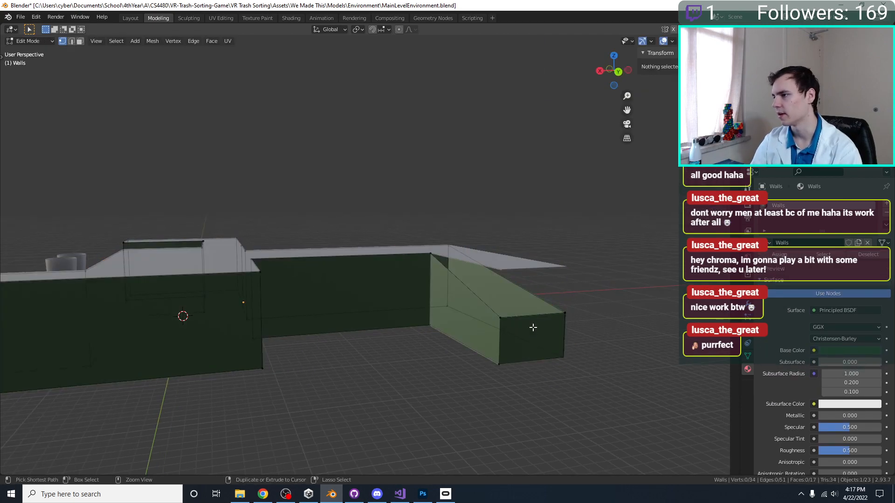
{"action": "key", "text": "ctrl+z"}
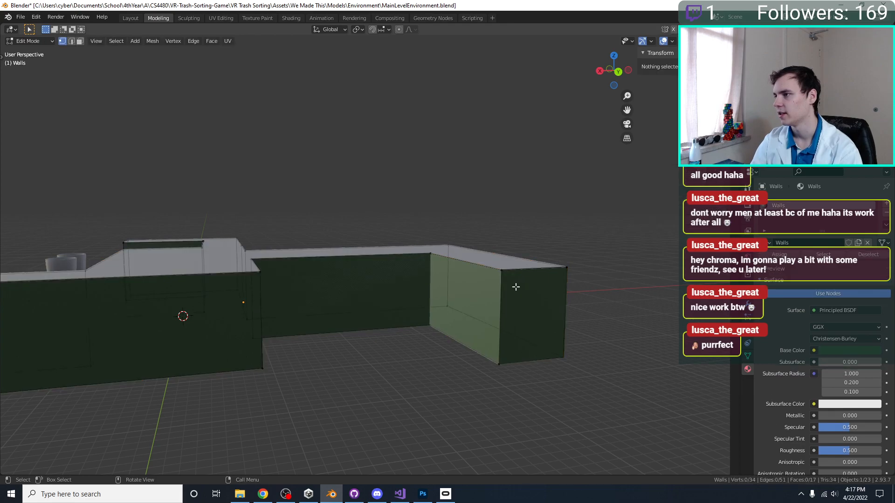
{"action": "key", "text": "ctrl+z"}
{"action": "key", "text": "ctrl+z"}
{"action": "key", "text": "ctrl+z"}
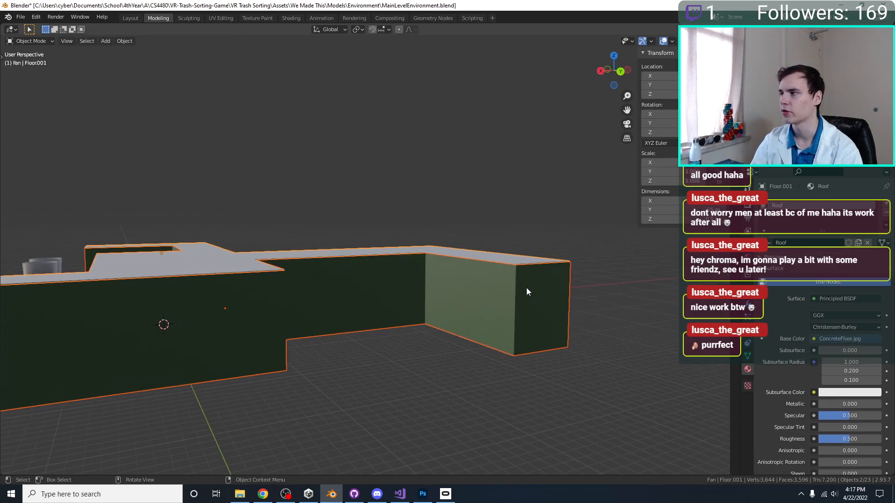
Edit the roof and walls together and lower the top edge at the side corridor's end by 5 m along Z.
{"action": "key", "text": "Tab"}
{"action": "key", "text": "b"}
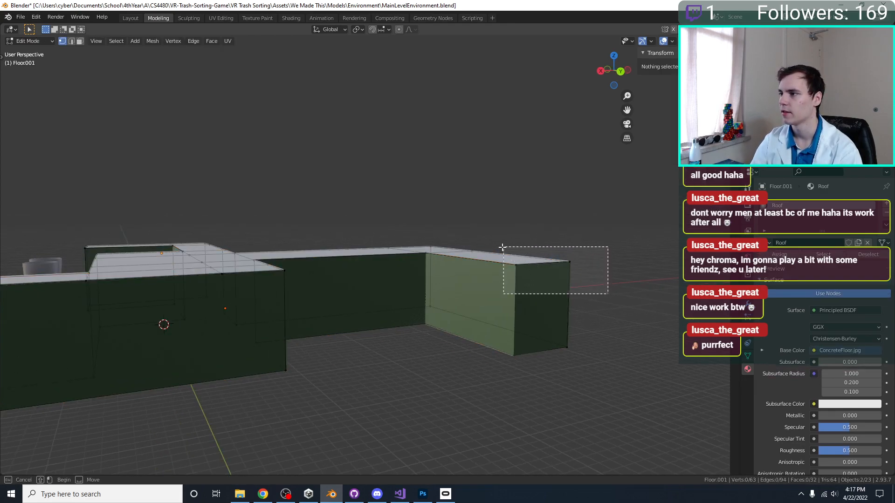
{"action": "left_click_drag", "start_coordinate": [503, 247], "coordinate": [504, 247]}
{"action": "key", "text": "g"}
{"action": "key", "text": "z"}
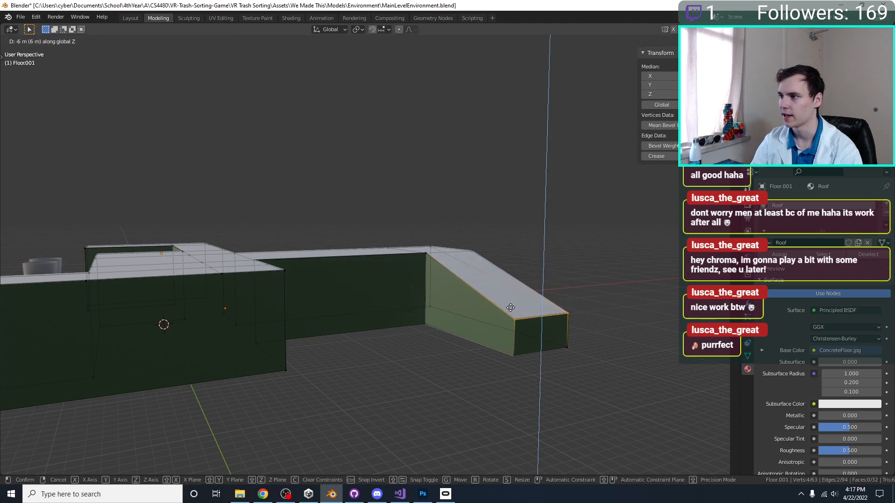
{"action": "left_click", "coordinate": [512, 293]}
{"action": "middle_click_drag", "start_coordinate": [512, 293], "coordinate": [478, 318]}
{"action": "scroll", "coordinate": [379, 345], "scroll_direction": "up", "scroll_amount": 2}
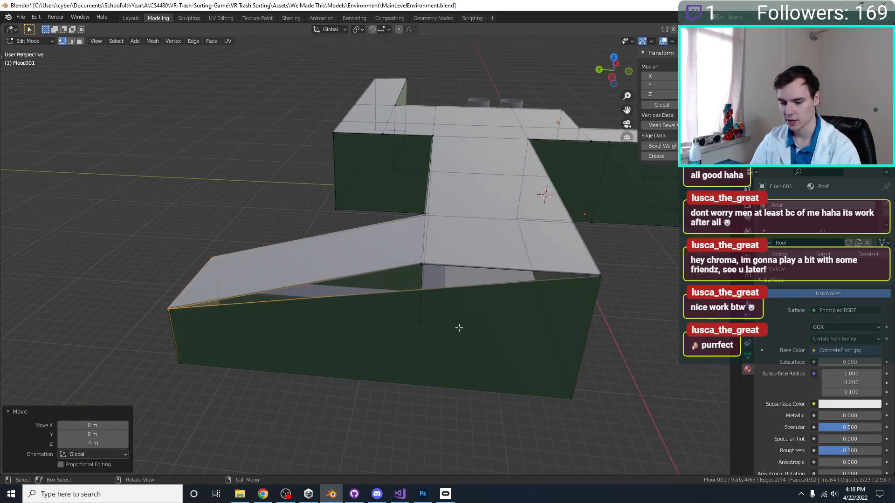
Loop-cut the outer wall under the sloped roof and shift the cut about -0.583 m along Y to the roof's bend.
{"action": "left_click", "coordinate": [423, 379]}
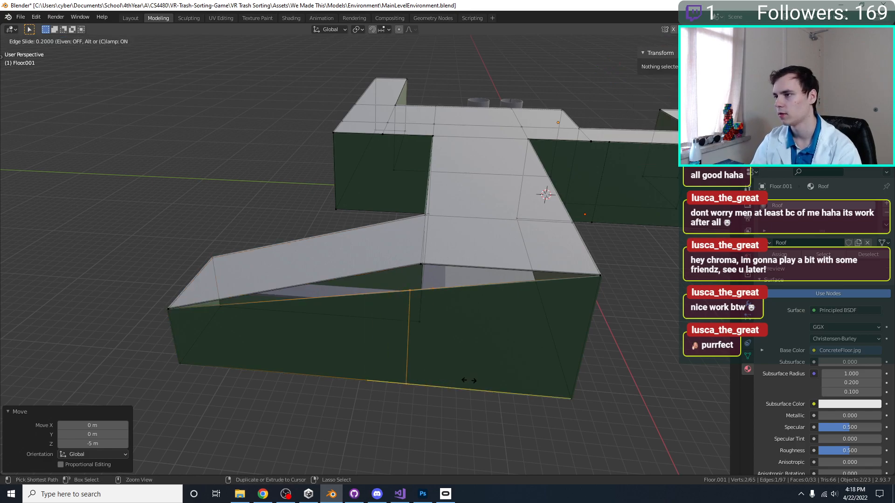
{"action": "left_click", "coordinate": [468, 381]}
{"action": "key", "text": "KP_1"}
{"action": "middle_click_drag", "start_coordinate": [472, 380], "coordinate": [399, 224]}
{"action": "scroll", "coordinate": [368, 273], "scroll_direction": "up", "scroll_amount": 3}
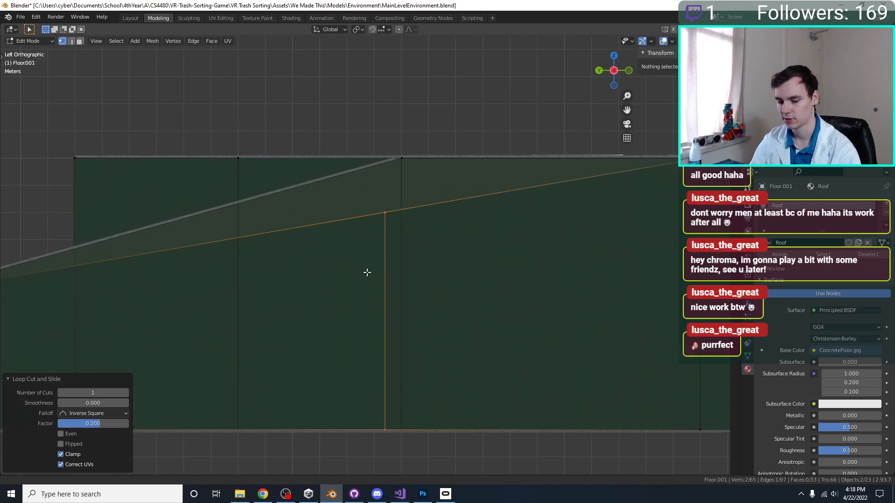
{"action": "key", "text": "g"}
{"action": "key", "text": "y"}
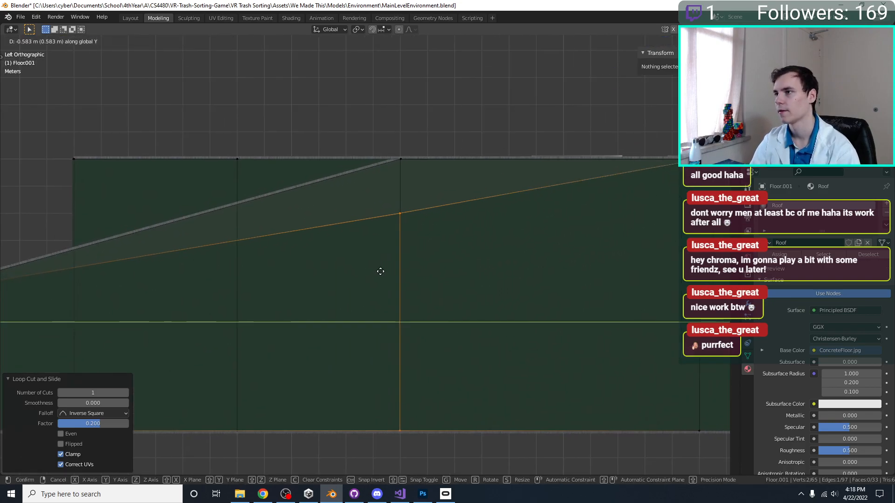
{"action": "left_click", "coordinate": [381, 271]}
Raise the top vertex of the outer wall's new cut about 2 m along Z to meet the roof's bend.
{"action": "scroll", "coordinate": [280, 320], "scroll_direction": "down", "scroll_amount": 3}
{"action": "middle_click_drag", "start_coordinate": [280, 320], "coordinate": [392, 289]}
{"action": "key", "text": "ctrl+KP_3"}
{"action": "scroll", "coordinate": [392, 280], "scroll_direction": "up", "scroll_amount": 3}
{"action": "scroll", "coordinate": [366, 280], "scroll_direction": "up", "scroll_amount": 4}
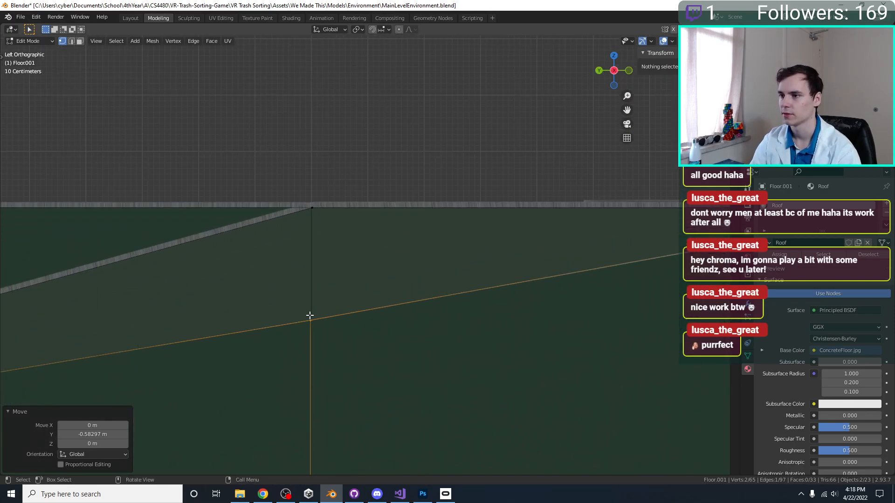
{"action": "left_click", "coordinate": [312, 316]}
{"action": "key", "text": "g"}
{"action": "key", "text": "y"}
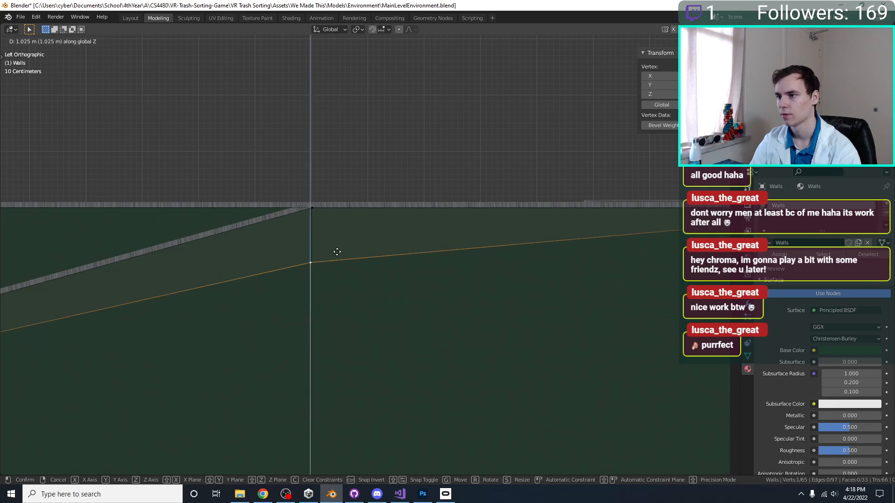
{"action": "left_click", "coordinate": [344, 201]}
{"action": "scroll", "coordinate": [336, 240], "scroll_direction": "down", "scroll_amount": 3}
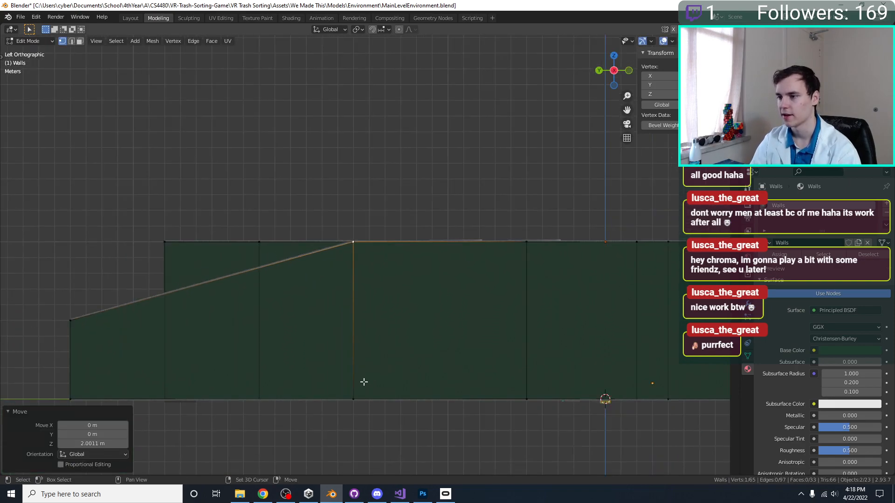
Move the cut's whole vertical edge about -0.017 m along Y under the roof bend and save the file.
{"action": "left_click", "coordinate": [353, 397], "text": "shift"}
{"action": "middle_click_drag", "start_coordinate": [353, 396], "coordinate": [381, 383]}
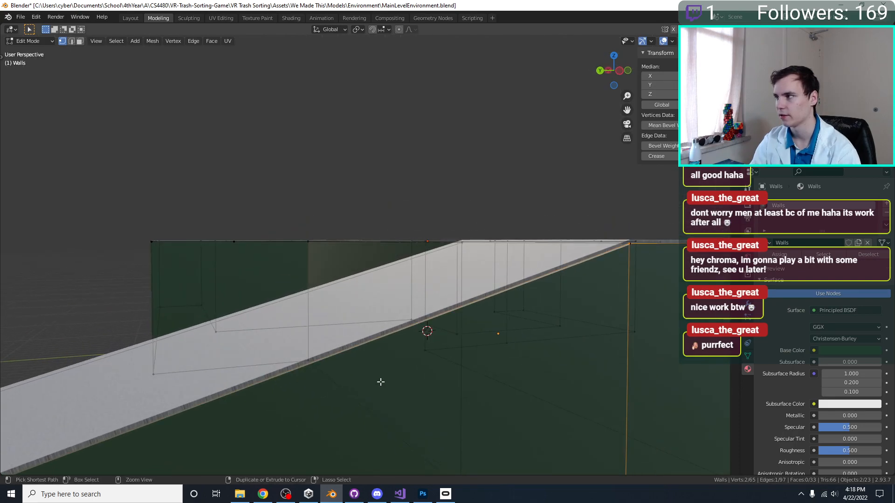
{"action": "key", "text": "KP_3"}
{"action": "key", "text": "ctrl+KP_3"}
{"action": "scroll", "coordinate": [368, 354], "scroll_direction": "up", "scroll_amount": 6}
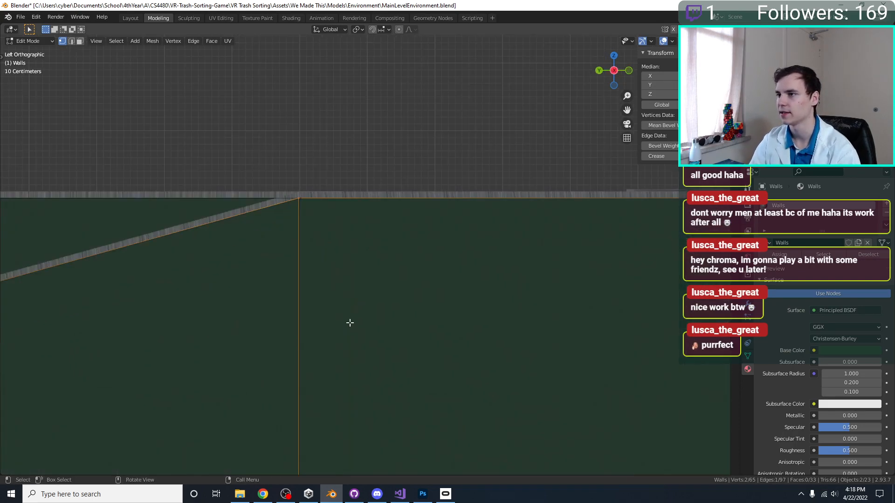
{"action": "scroll", "coordinate": [374, 260], "scroll_direction": "up", "scroll_amount": 3}
{"action": "key", "text": "g"}
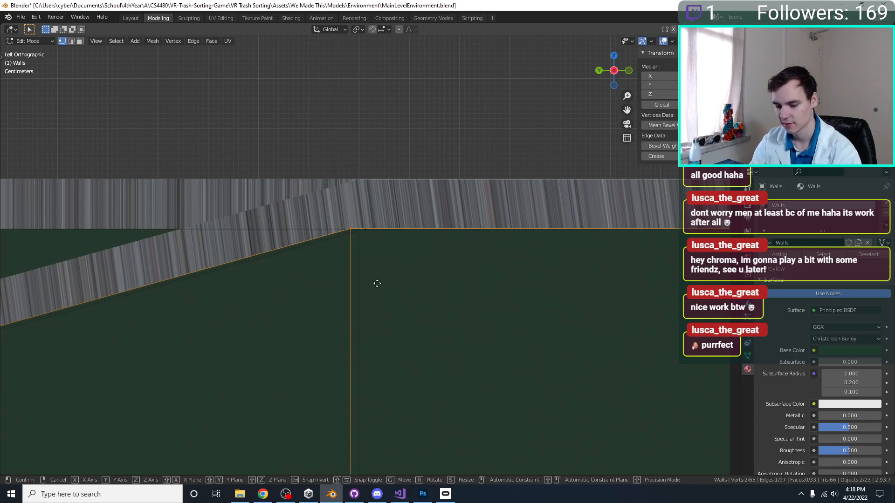
{"action": "key", "text": "y"}
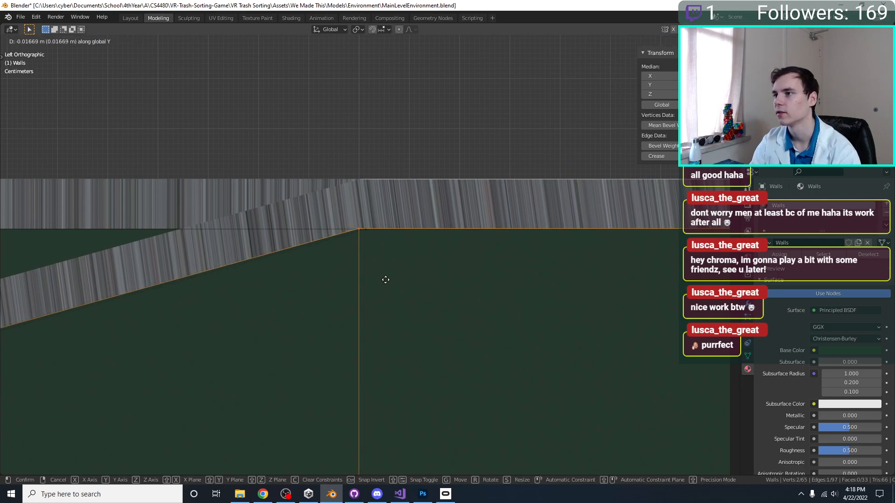
{"action": "left_click", "coordinate": [386, 280]}
{"action": "middle_click_drag", "start_coordinate": [385, 280], "coordinate": [387, 299]}
{"action": "scroll", "coordinate": [401, 317], "scroll_direction": "down", "scroll_amount": 10}
{"action": "middle_click_drag", "start_coordinate": [410, 349], "coordinate": [363, 303]}
{"action": "scroll", "coordinate": [410, 243], "scroll_direction": "up", "scroll_amount": 3}
Select vertices along the main room's roof and walls near the two pipes to check how they line up.
{"action": "left_click", "coordinate": [306, 234]}
{"action": "middle_click_drag", "start_coordinate": [306, 234], "coordinate": [357, 329]}
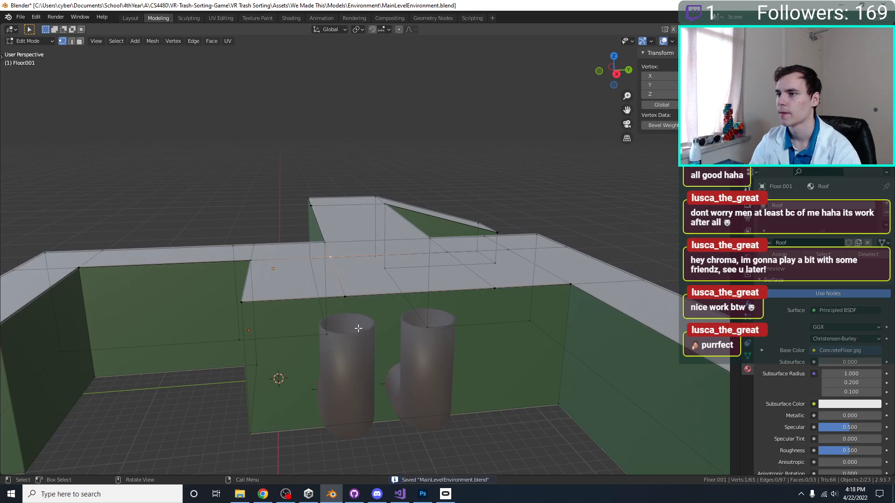
{"action": "middle_click_drag", "start_coordinate": [317, 237], "coordinate": [185, 287]}
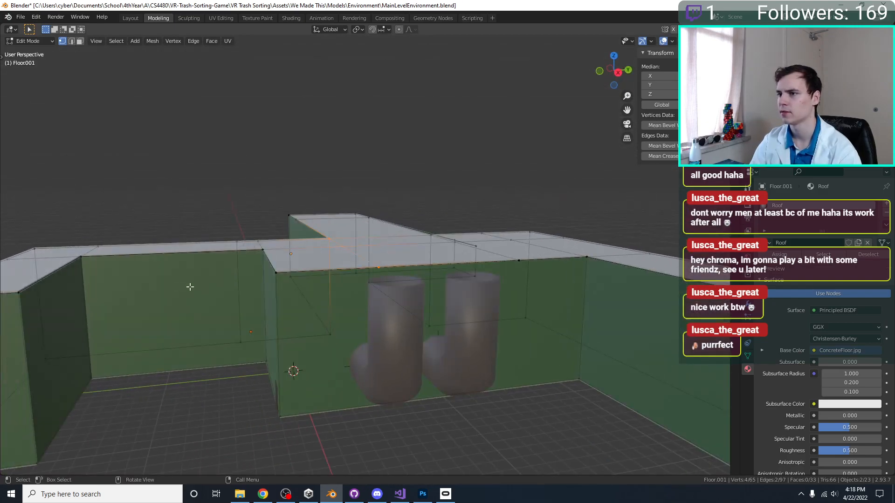
{"action": "middle_click_drag", "start_coordinate": [290, 250], "coordinate": [297, 322]}
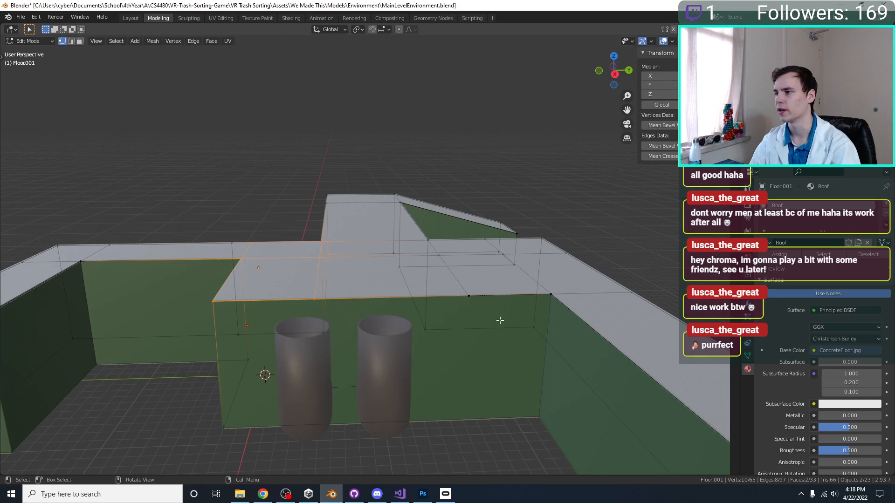
{"action": "middle_click_drag", "start_coordinate": [492, 314], "coordinate": [542, 353]}
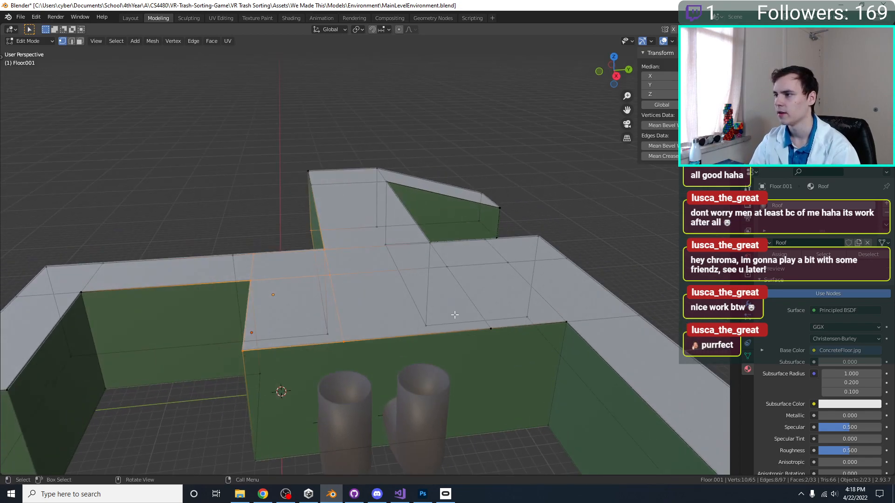
{"action": "middle_click_drag", "start_coordinate": [512, 277], "coordinate": [451, 316]}
Move the vertical wall edge beside the corridor junction 2 m along Y in line with the roof vertex, and save the file.
{"action": "scroll", "coordinate": [404, 264], "scroll_direction": "up", "scroll_amount": 3}
{"action": "left_click", "coordinate": [471, 334]}
{"action": "middle_click_drag", "start_coordinate": [446, 231], "coordinate": [413, 320]}
{"action": "left_click", "coordinate": [413, 320], "text": "shift"}
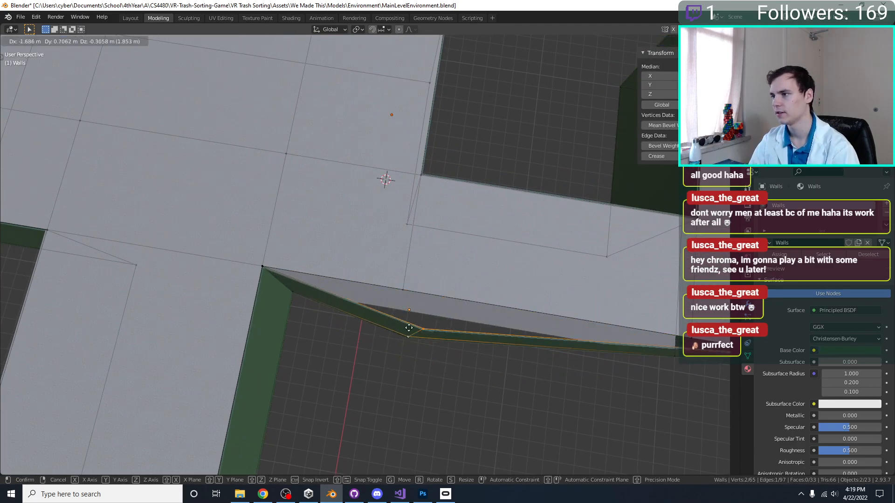
{"action": "key", "text": "KP_7"}
{"action": "scroll", "coordinate": [420, 303], "scroll_direction": "up", "scroll_amount": 4}
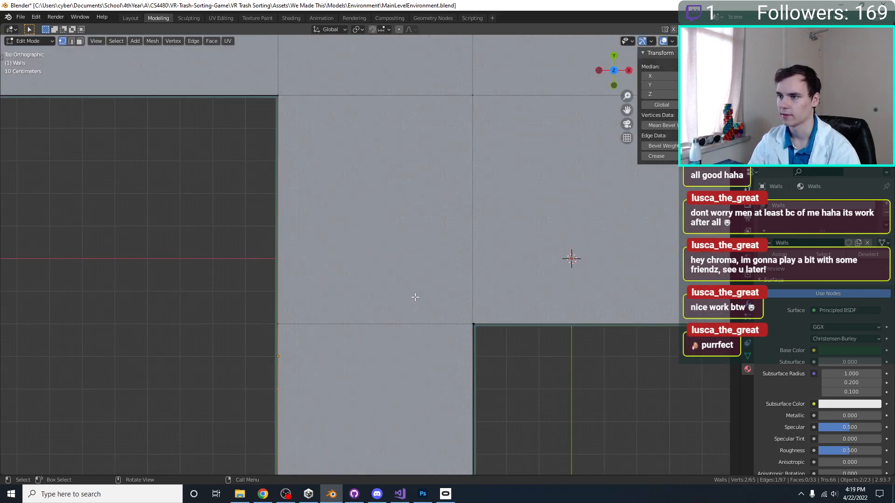
{"action": "key", "text": "g"}
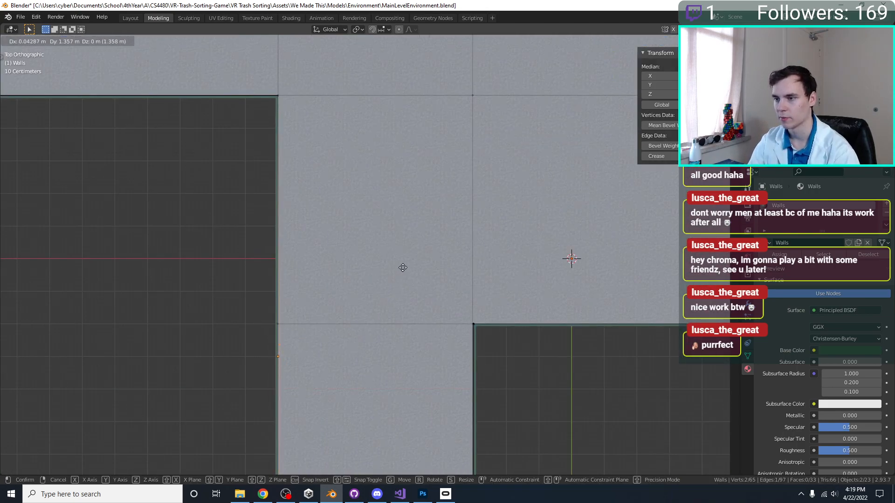
{"action": "key", "text": "y"}
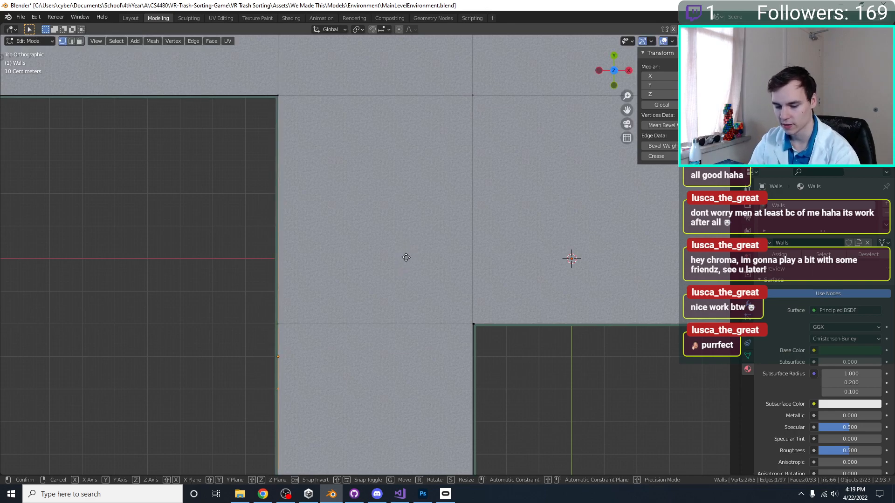
{"action": "left_click", "coordinate": [415, 193]}
{"action": "middle_click_drag", "start_coordinate": [340, 183], "coordinate": [386, 303]}
{"action": "key", "text": "ctrl+s"}
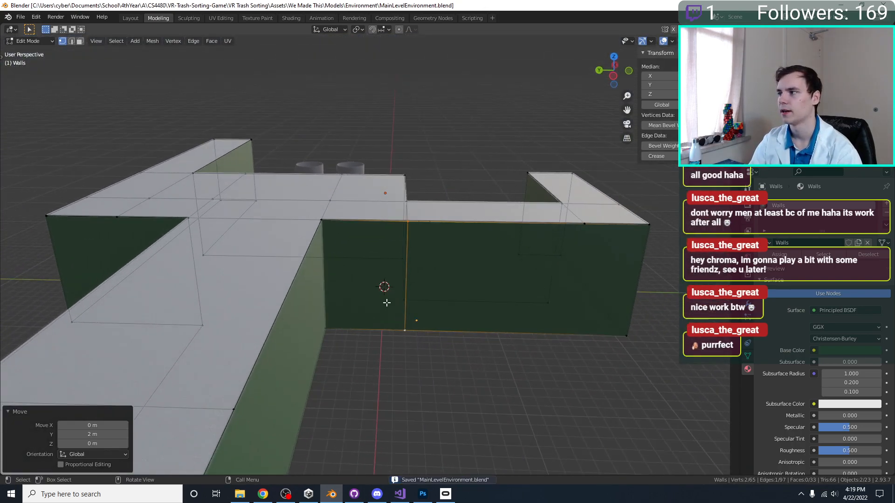
Box-select the vertices around the moved wall edge and junction corner to check the alignment of walls and roof.
{"action": "scroll", "coordinate": [332, 216], "scroll_direction": "up", "scroll_amount": 2}
{"action": "scroll", "coordinate": [396, 298], "scroll_direction": "down", "scroll_amount": 1}
{"action": "left_click", "coordinate": [440, 367]}
{"action": "middle_click_drag", "start_coordinate": [380, 369], "coordinate": [427, 329]}
{"action": "key", "text": "b"}
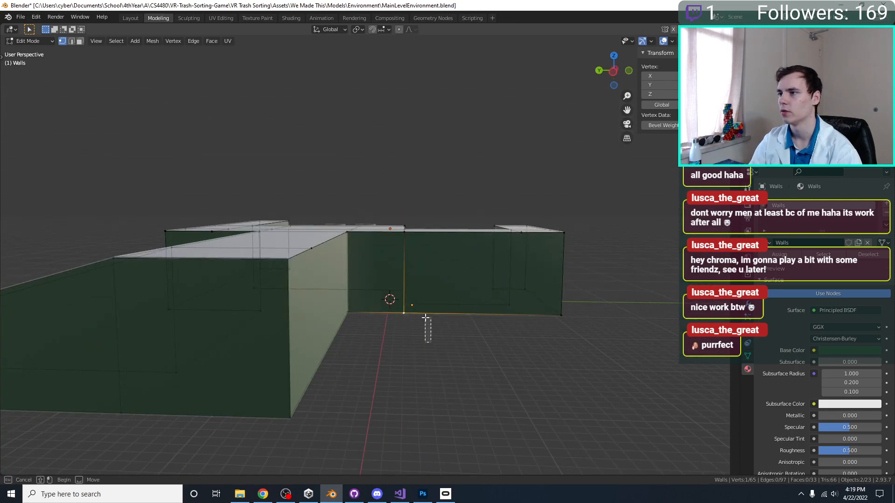
{"action": "left_click_drag", "start_coordinate": [396, 211], "coordinate": [395, 212]}
{"action": "middle_click_drag", "start_coordinate": [395, 212], "coordinate": [401, 368]}
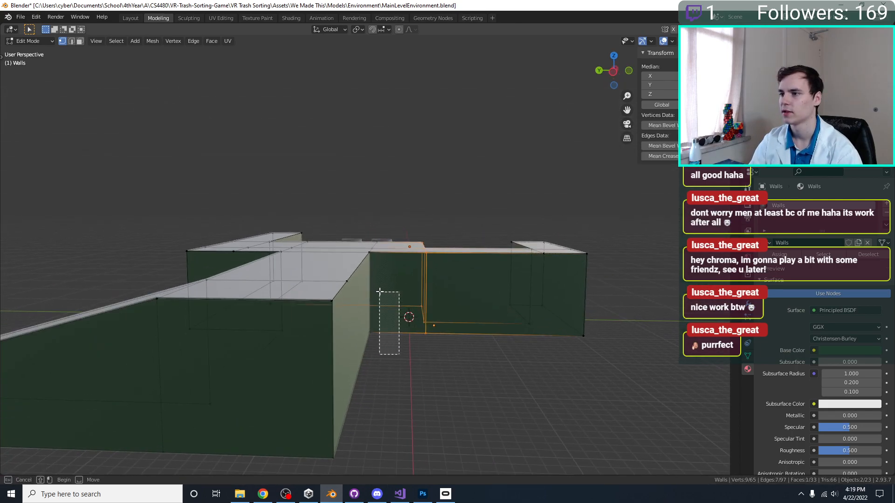
{"action": "middle_click_drag", "start_coordinate": [384, 321], "coordinate": [374, 367]}
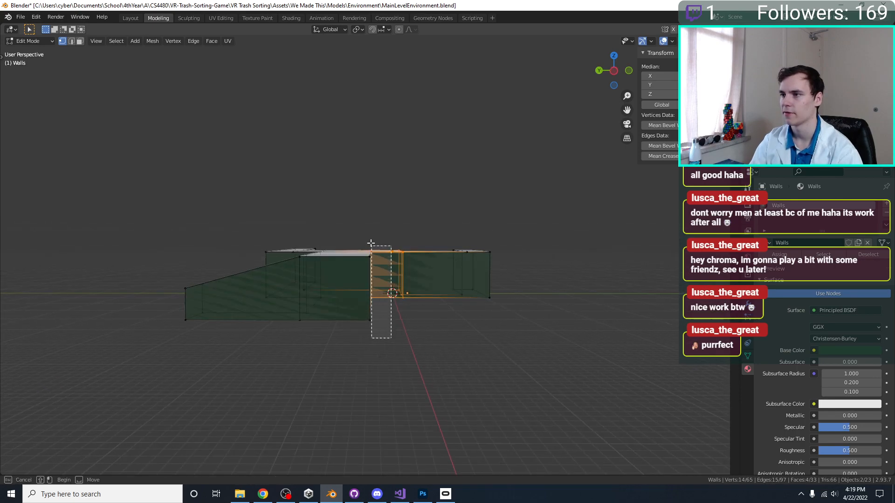
{"action": "middle_click_drag", "start_coordinate": [364, 259], "coordinate": [332, 302]}
{"action": "key", "text": "ctrl+KP_3"}
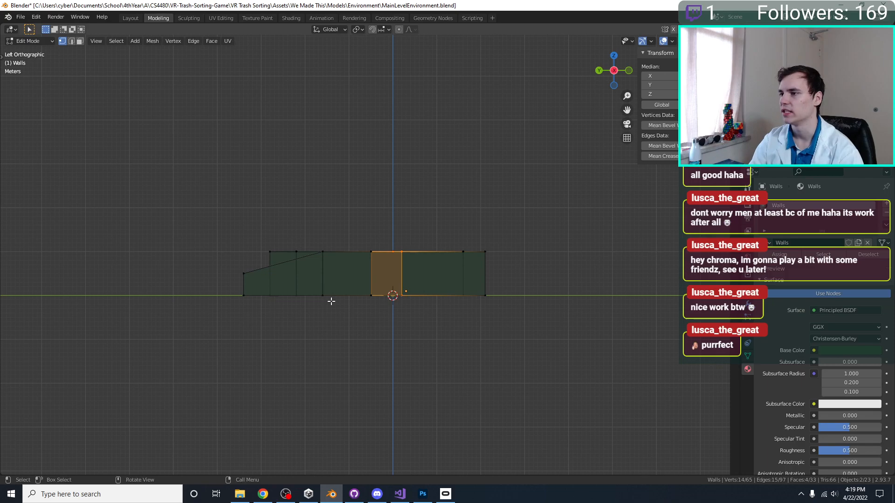
{"action": "scroll", "coordinate": [411, 266], "scroll_direction": "up", "scroll_amount": 6}
{"action": "key", "text": "alt+a"}
{"action": "key", "text": "b"}
{"action": "left_click_drag", "start_coordinate": [431, 268], "coordinate": [313, 303]}
{"action": "middle_click_drag", "start_coordinate": [312, 298], "coordinate": [238, 332]}
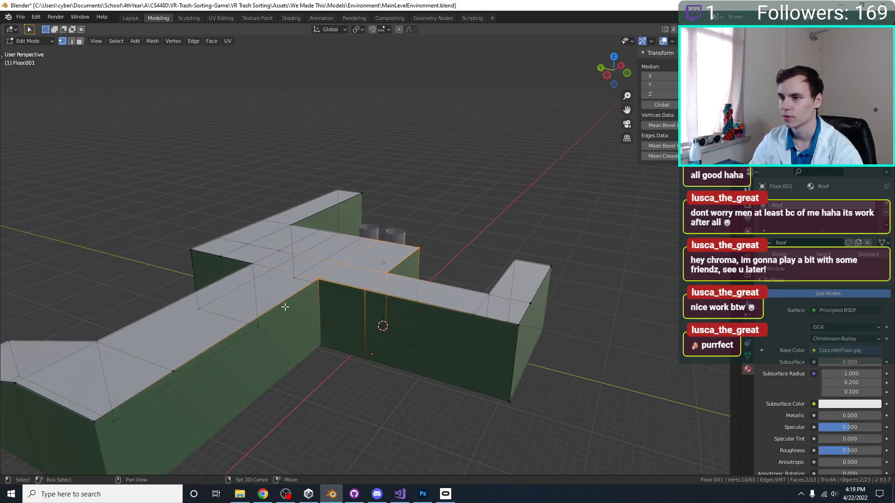
Add a loop cut to the long corridor's side wall, slid with a factor of -0.5 to the roof vertex.
{"action": "middle_click_drag", "start_coordinate": [322, 281], "coordinate": [268, 350]}
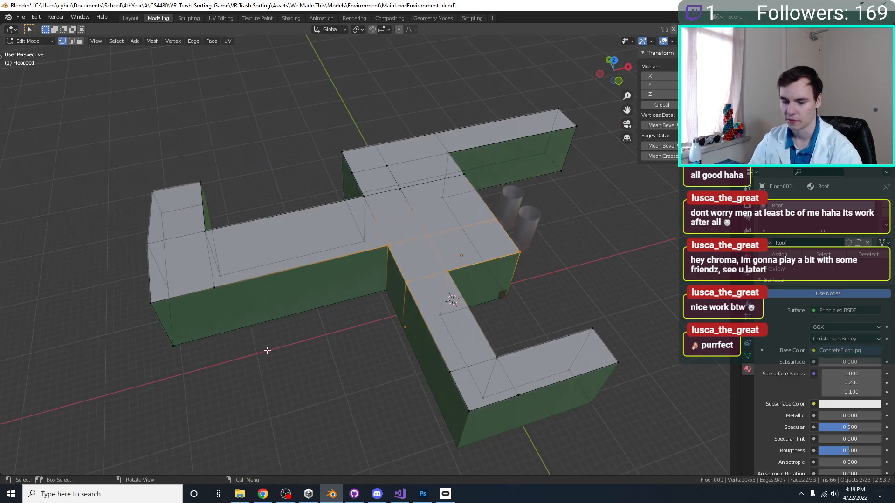
{"action": "left_click", "coordinate": [221, 325]}
{"action": "left_click", "coordinate": [175, 336]}
Loop-cut the outer wall of the other corridor and slide the cut close to the roof's corner vertex.
{"action": "middle_click_drag", "start_coordinate": [260, 295], "coordinate": [513, 306]}
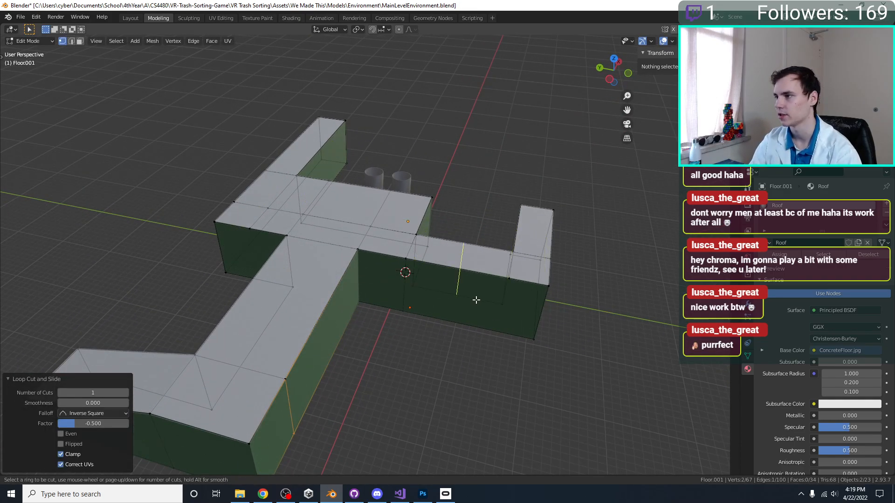
{"action": "key", "text": "g"}
{"action": "key", "text": "g"}
{"action": "left_click", "coordinate": [508, 330]}
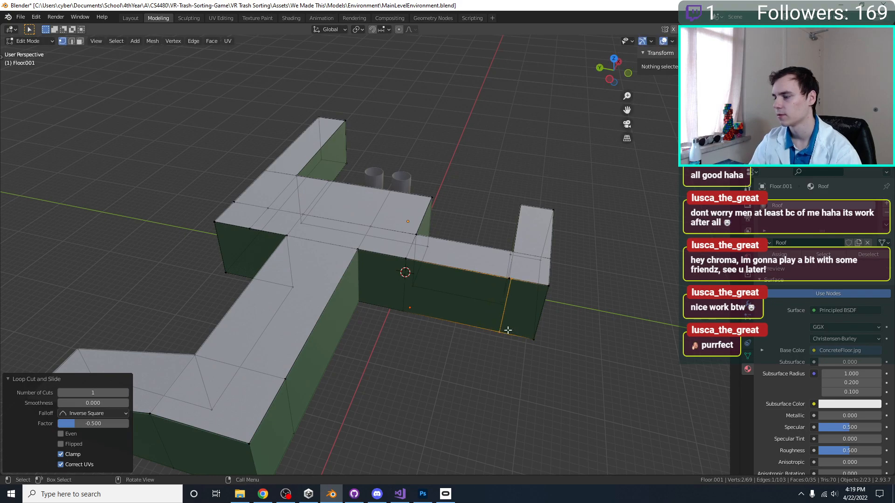
Move the outer wall's new vertical edge 0.3 m along Y towards the roof's corner vertex.
{"action": "key", "text": "ctrl+KP_3"}
{"action": "scroll", "coordinate": [628, 324], "scroll_direction": "up", "scroll_amount": 5}
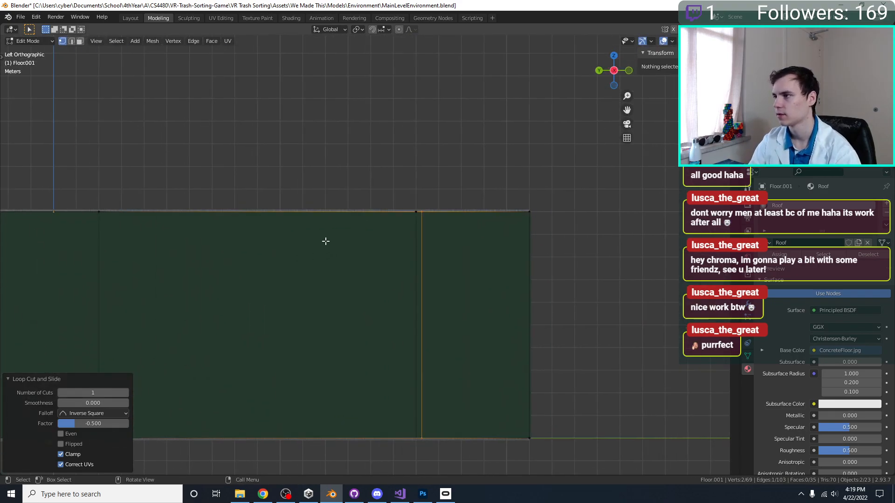
{"action": "scroll", "coordinate": [487, 263], "scroll_direction": "up", "scroll_amount": 2}
{"action": "key", "text": "g"}
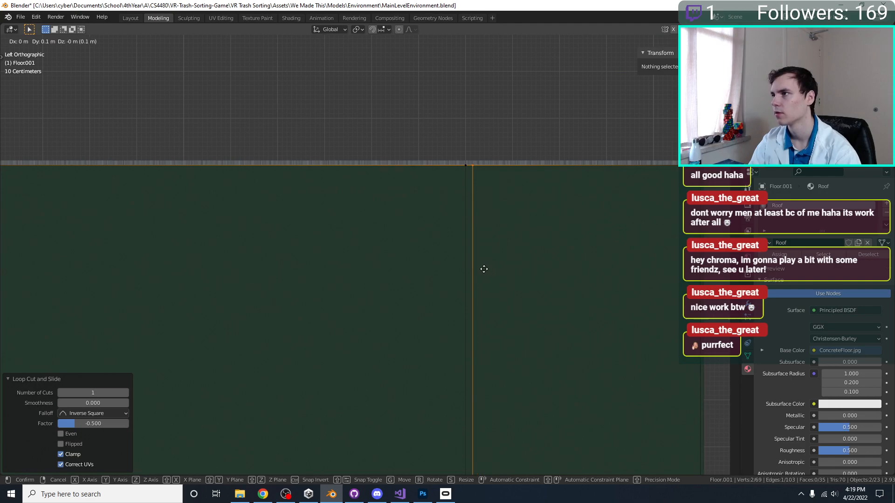
{"action": "left_click", "coordinate": [473, 270]}
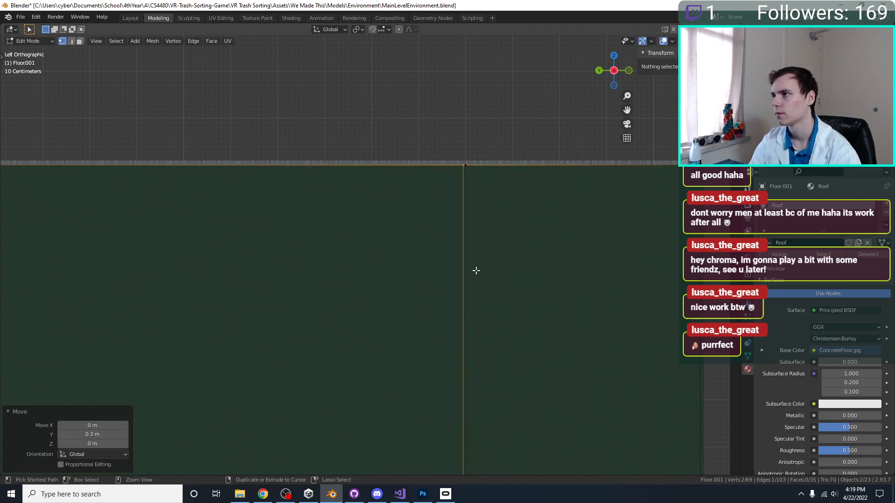
{"action": "scroll", "coordinate": [553, 214], "scroll_direction": "up", "scroll_amount": 3}
{"action": "middle_click_drag", "start_coordinate": [366, 204], "coordinate": [351, 264], "text": "shift"}
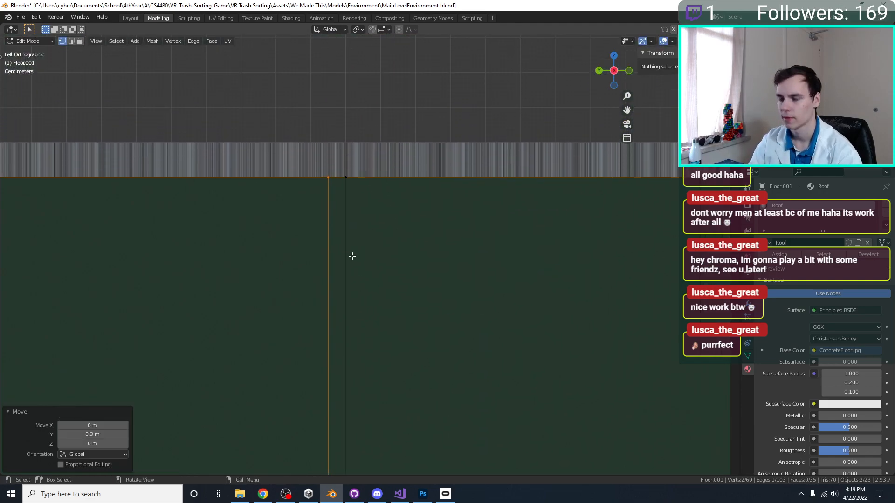
Nudge the selected vertical wall edge -0.06 m and 0.01 m in Y to line it up with the neighbouring edge.
{"action": "key", "text": "g"}
{"action": "left_click", "coordinate": [371, 245]}
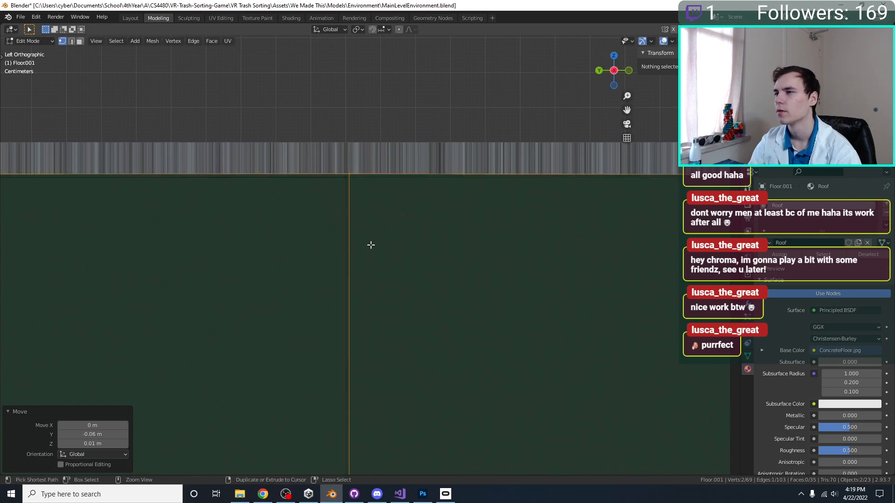
{"action": "key", "text": "g"}
{"action": "left_click", "coordinate": [365, 250]}
{"action": "scroll", "coordinate": [366, 250], "scroll_direction": "down", "scroll_amount": 5}
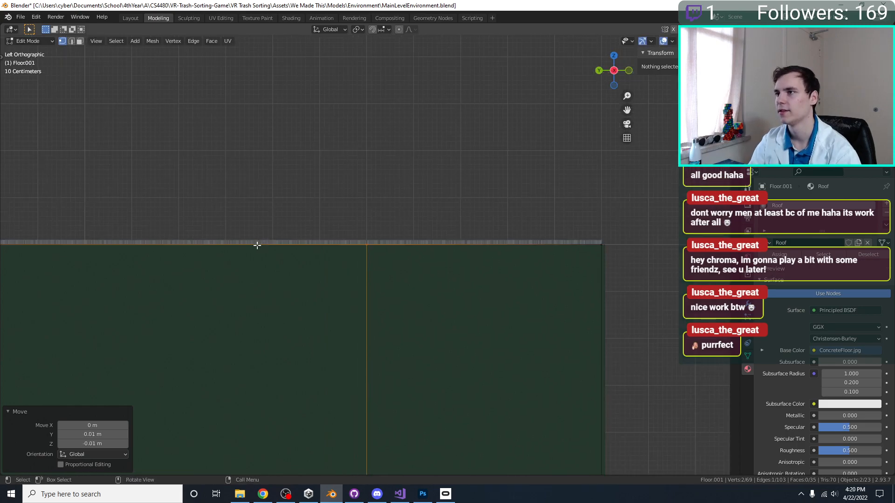
Add a single vertical loop cut to the front wall behind the nearer pipe.
{"action": "middle_click_drag", "start_coordinate": [611, 251], "coordinate": [390, 306]}
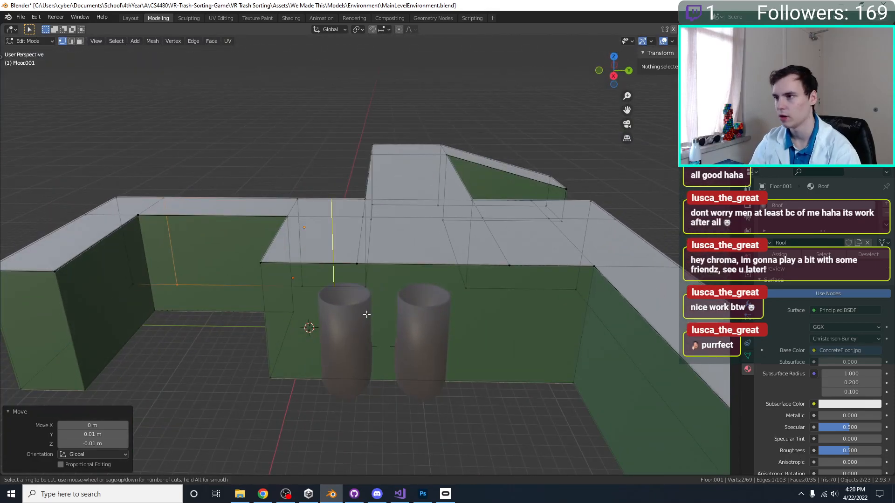
{"action": "left_click", "coordinate": [348, 383]}
{"action": "left_click", "coordinate": [290, 387]}
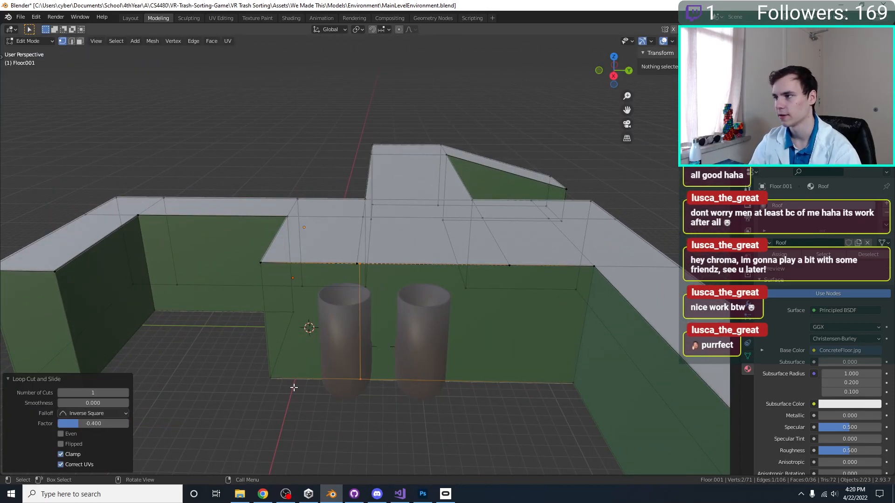
Shift the new front-wall cut -0.2 m in Y to match the roof vertex above, and save the file.
{"action": "key", "text": "ctrl+KP_3"}
{"action": "key", "text": "ctrl+KP_1"}
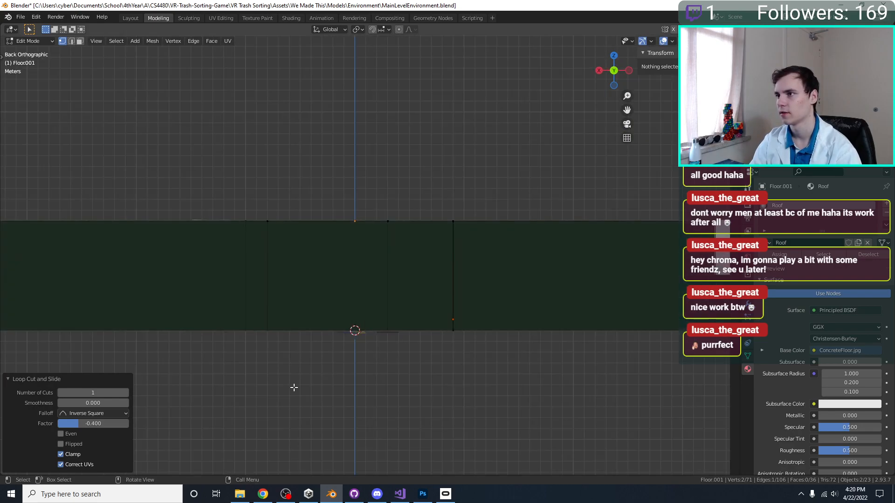
{"action": "middle_click_drag", "start_coordinate": [309, 386], "coordinate": [300, 369]}
{"action": "middle_click_drag", "start_coordinate": [353, 346], "coordinate": [472, 330]}
{"action": "scroll", "coordinate": [363, 260], "scroll_direction": "up", "scroll_amount": 4}
{"action": "key", "text": "KP_1"}
{"action": "key", "text": "ctrl+KP_1"}
{"action": "key", "text": "ctrl+KP_3"}
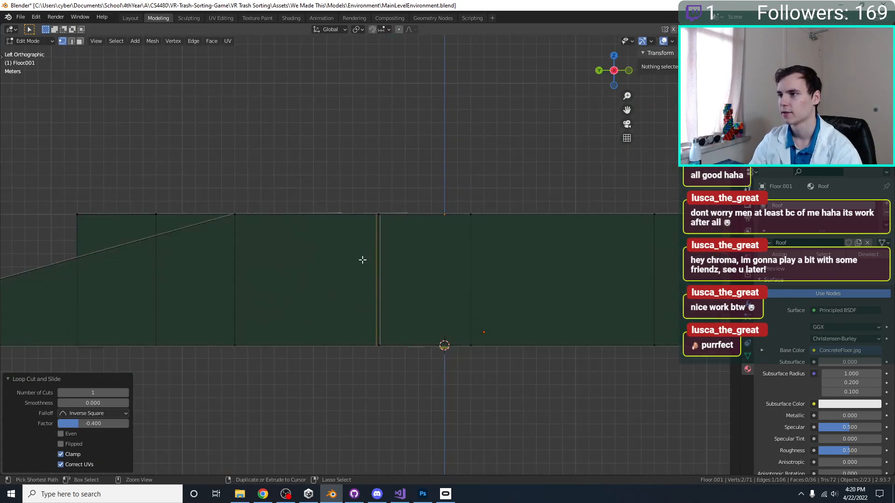
{"action": "key", "text": "KP_3"}
{"action": "scroll", "coordinate": [363, 260], "scroll_direction": "up", "scroll_amount": 5}
{"action": "key", "text": "g"}
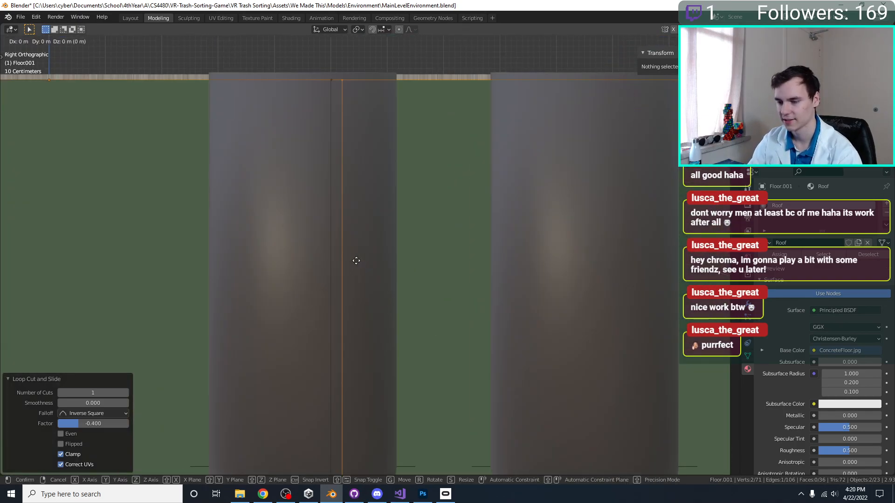
{"action": "left_click", "coordinate": [343, 253]}
{"action": "scroll", "coordinate": [344, 253], "scroll_direction": "down", "scroll_amount": 5}
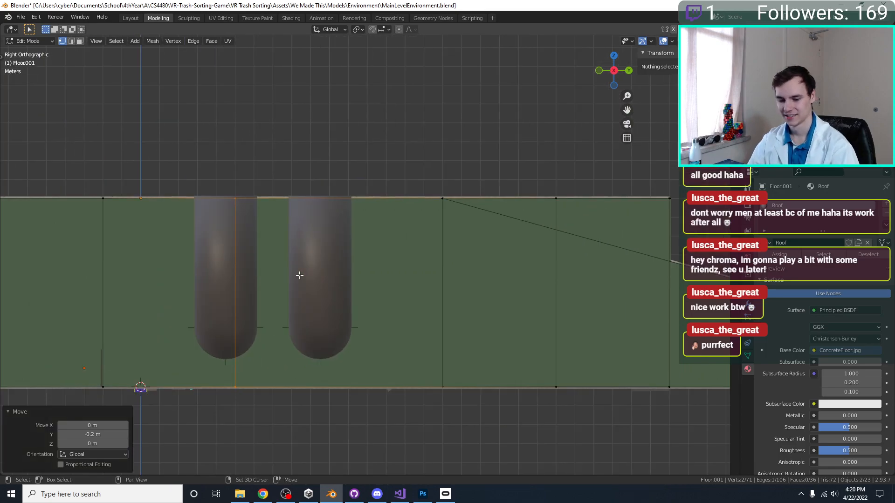
{"action": "scroll", "coordinate": [293, 277], "scroll_direction": "down", "scroll_amount": 4, "text": "ctrl"}
{"action": "key", "text": "ctrl+s"}
Add a loop cut with factor 0.3 to the front wall beyond the pipes and shift it -0.1 m in Y.
{"action": "middle_click_drag", "start_coordinate": [315, 276], "coordinate": [324, 303]}
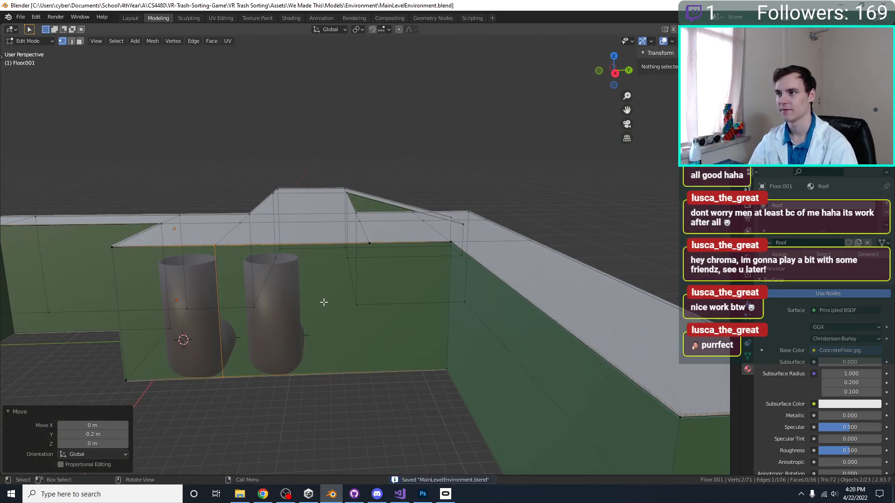
{"action": "left_click", "coordinate": [383, 371]}
{"action": "left_click", "coordinate": [415, 372]}
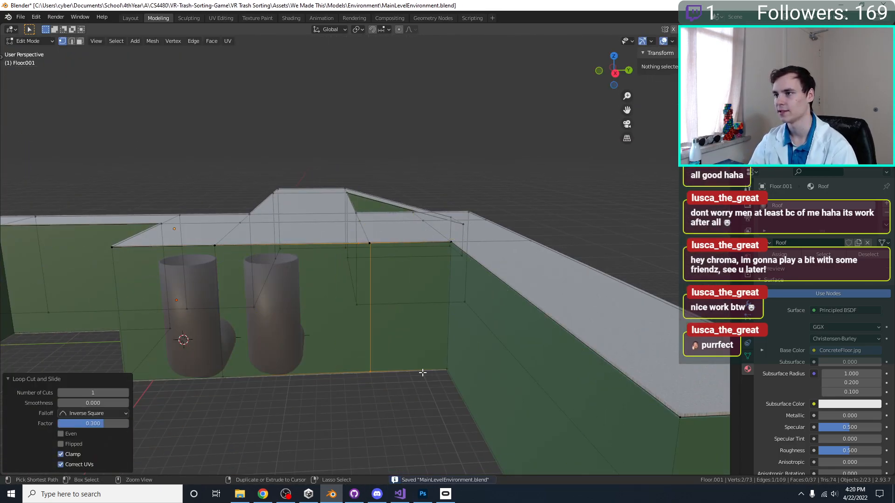
{"action": "key", "text": "KP_3"}
{"action": "scroll", "coordinate": [251, 194], "scroll_direction": "up", "scroll_amount": 4}
{"action": "scroll", "coordinate": [251, 195], "scroll_direction": "up", "scroll_amount": 3}
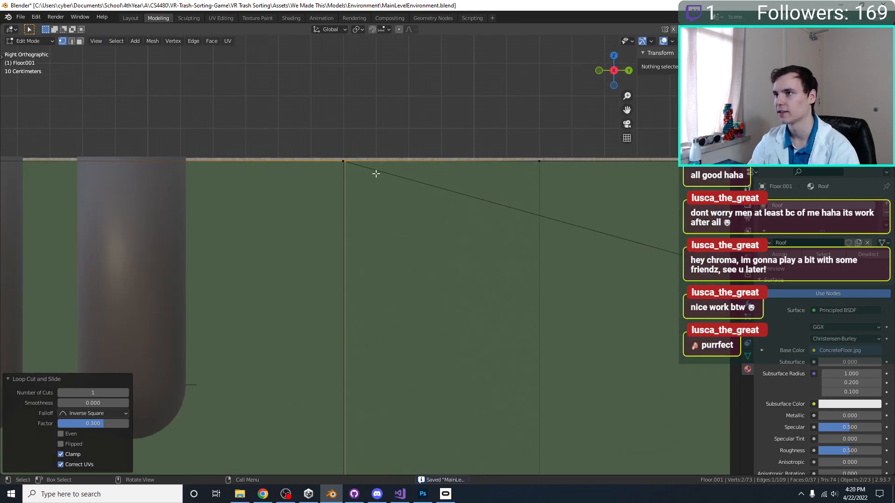
{"action": "scroll", "coordinate": [513, 219], "scroll_direction": "up", "scroll_amount": 3}
{"action": "key", "text": "g"}
{"action": "left_click", "coordinate": [509, 220]}
Fine-tune the new cut by about 0.05 m in Y onto the adjacent roof vertex, and save the file.
{"action": "scroll", "coordinate": [378, 68], "scroll_direction": "up", "scroll_amount": 5}
{"action": "middle_click_drag", "start_coordinate": [378, 68], "coordinate": [489, 343], "text": "shift"}
{"action": "scroll", "coordinate": [472, 192], "scroll_direction": "up", "scroll_amount": 4}
{"action": "middle_click_drag", "start_coordinate": [471, 192], "coordinate": [447, 322], "text": "shift"}
{"action": "key", "text": "g"}
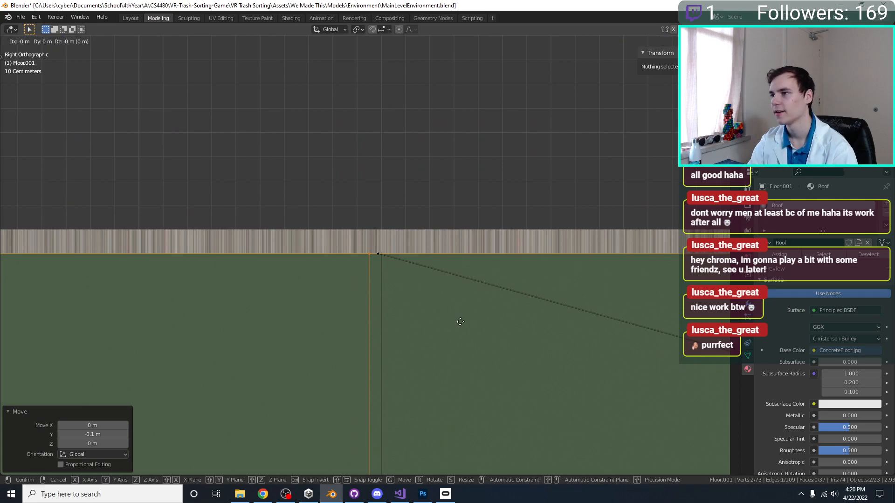
{"action": "left_click", "coordinate": [456, 324]}
{"action": "scroll", "coordinate": [516, 264], "scroll_direction": "up", "scroll_amount": 5}
{"action": "scroll", "coordinate": [399, 316], "scroll_direction": "up", "scroll_amount": 5}
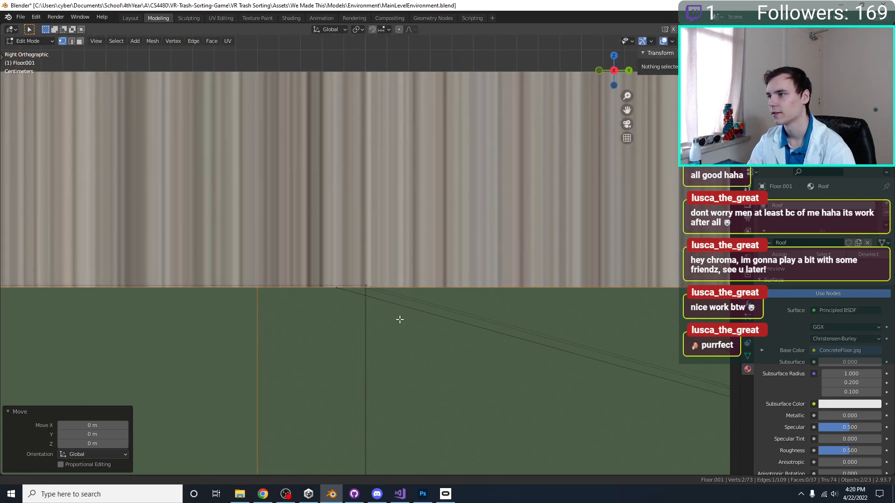
{"action": "key", "text": "g"}
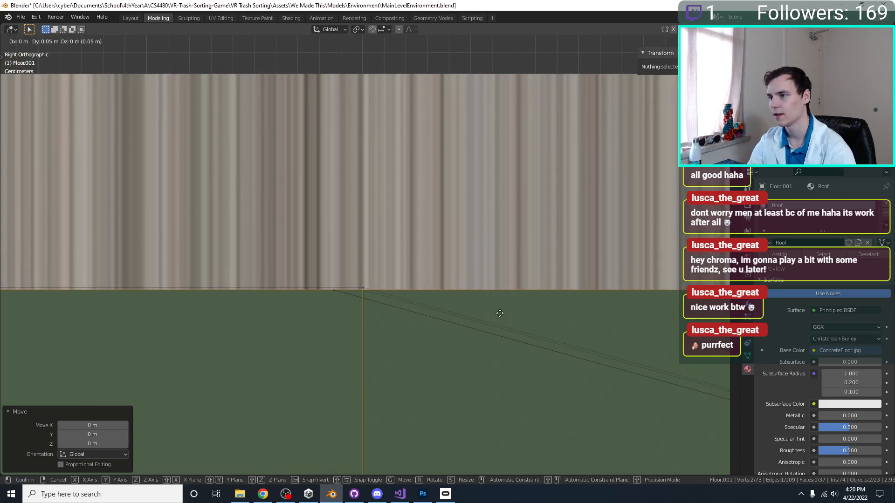
{"action": "left_click", "coordinate": [499, 313]}
{"action": "scroll", "coordinate": [379, 277], "scroll_direction": "down", "scroll_amount": 6}
{"action": "left_click", "coordinate": [373, 264]}
{"action": "middle_click_drag", "start_coordinate": [374, 263], "coordinate": [420, 280]}
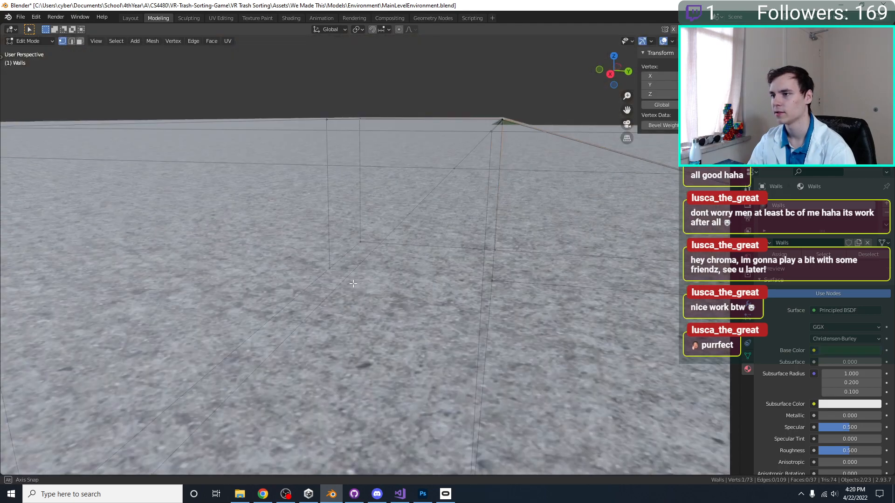
{"action": "scroll", "coordinate": [501, 293], "scroll_direction": "down", "scroll_amount": 8}
{"action": "scroll", "coordinate": [502, 230], "scroll_direction": "up", "scroll_amount": 4}
{"action": "key", "text": "ctrl+s"}
Select the roof and wall-top vertices around the central inner corner, lower them 3 m along Z, and save the file.
{"action": "middle_click_drag", "start_coordinate": [502, 257], "coordinate": [410, 270]}
{"action": "scroll", "coordinate": [411, 270], "scroll_direction": "up", "scroll_amount": 2}
{"action": "left_click_drag", "start_coordinate": [411, 271], "coordinate": [377, 293]}
{"action": "scroll", "coordinate": [306, 286], "scroll_direction": "up", "scroll_amount": 1}
{"action": "middle_click_drag", "start_coordinate": [306, 289], "coordinate": [299, 305]}
{"action": "left_click_drag", "start_coordinate": [270, 318], "coordinate": [237, 331], "text": "shift"}
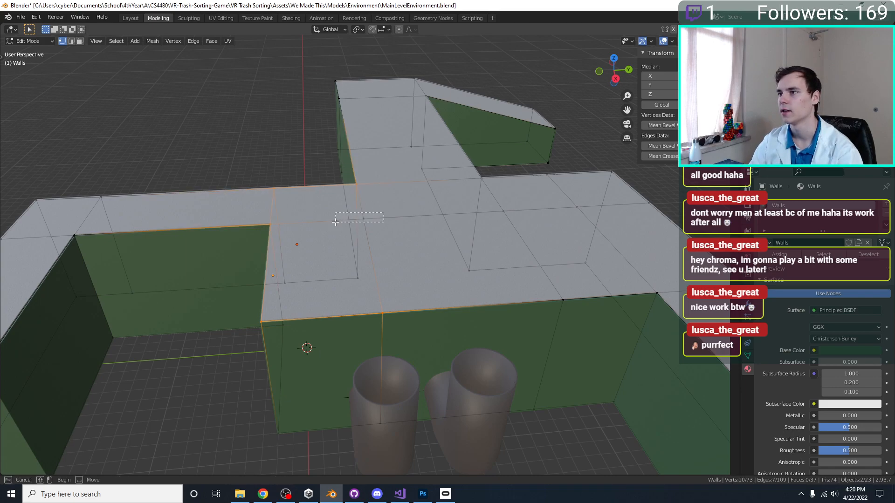
{"action": "left_click_drag", "start_coordinate": [336, 223], "coordinate": [336, 223], "text": "shift"}
{"action": "middle_click_drag", "start_coordinate": [336, 223], "coordinate": [376, 238]}
{"action": "key", "text": "g"}
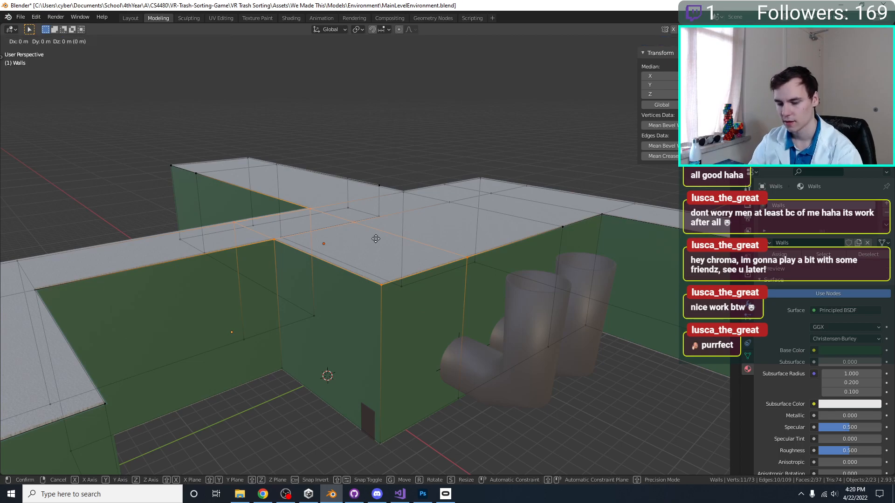
{"action": "key", "text": "z"}
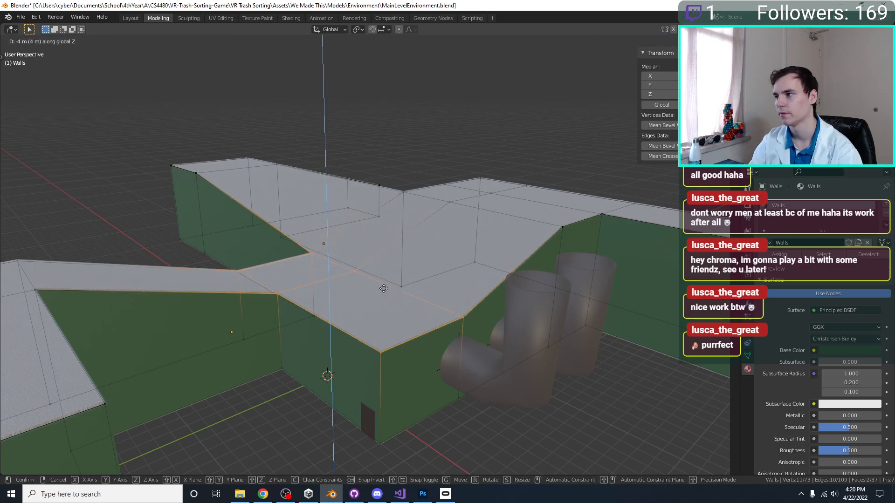
{"action": "left_click", "coordinate": [375, 279]}
{"action": "middle_click_drag", "start_coordinate": [375, 280], "coordinate": [494, 254]}
{"action": "left_click_drag", "start_coordinate": [495, 254], "coordinate": [298, 312], "text": "shift"}
{"action": "key", "text": "ctrl+s"}
Review the lowered roof from the far side, check the Unity Hub project list, and return to Blender.
{"action": "middle_click_drag", "start_coordinate": [289, 320], "coordinate": [342, 280]}
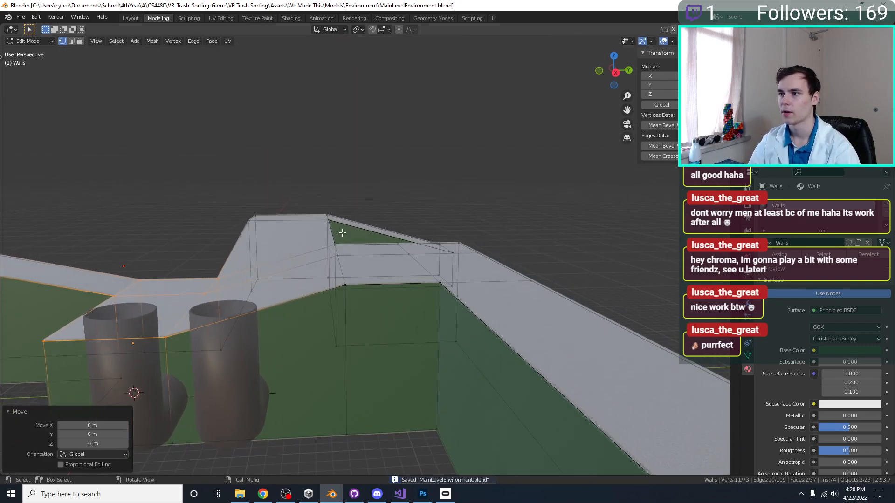
{"action": "middle_click_drag", "start_coordinate": [373, 238], "coordinate": [446, 308]}
{"action": "scroll", "coordinate": [432, 298], "scroll_direction": "down", "scroll_amount": 4}
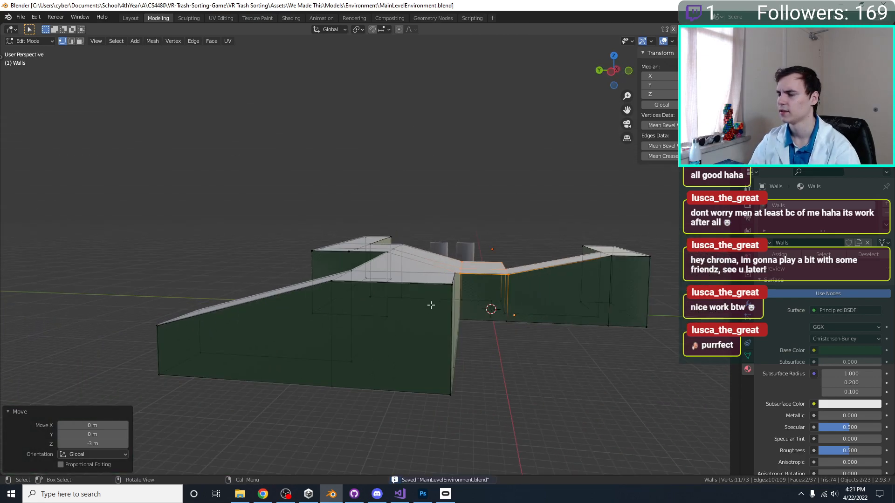
{"action": "left_click", "coordinate": [308, 494]}
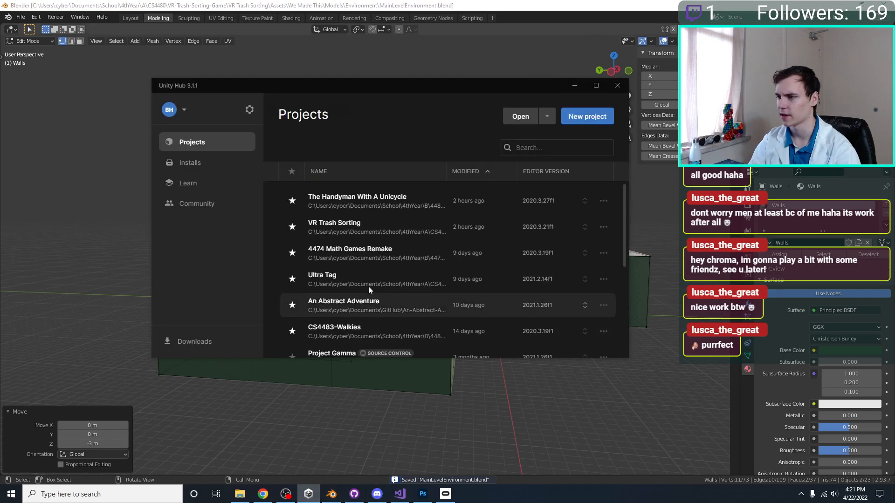
{"action": "left_click", "coordinate": [573, 87]}
{"action": "mouse_move", "coordinate": [380, 381]}
{"action": "middle_mouse_down"}
{"action": "mouse_move", "coordinate": [396, 401]}
{"action": "mouse_move", "coordinate": [394, 381]}
{"action": "middle_mouse_up"}
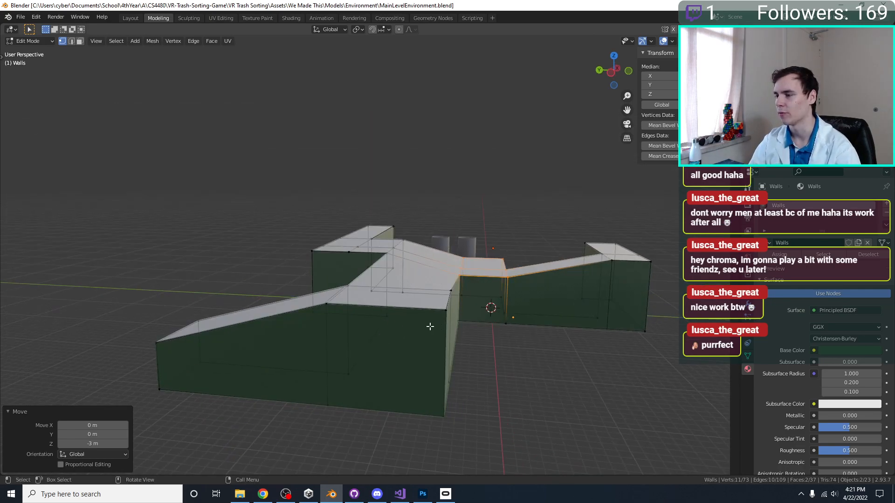
Select the inner top corner of the far wing and lower its roof and wall vertices 2 m along Z.
{"action": "middle_click_drag", "start_coordinate": [367, 270], "coordinate": [360, 302]}
{"action": "left_click_drag", "start_coordinate": [458, 285], "coordinate": [457, 283]}
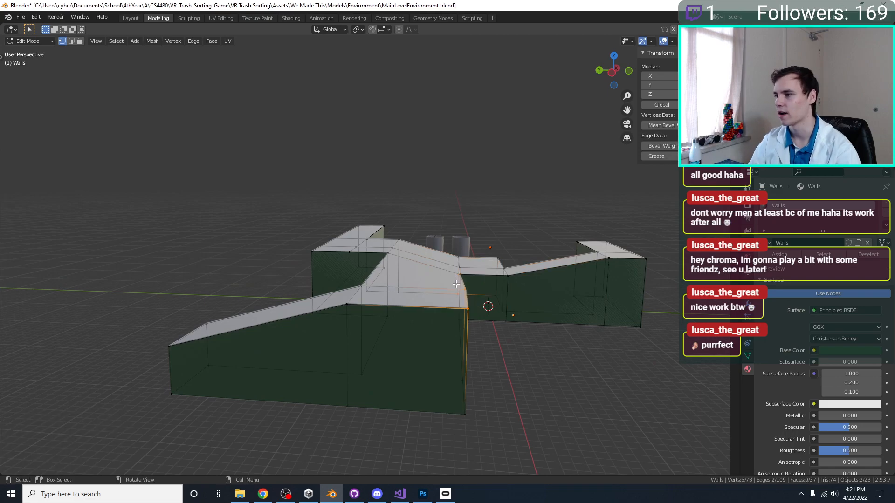
{"action": "key", "text": "g"}
{"action": "key", "text": "z"}
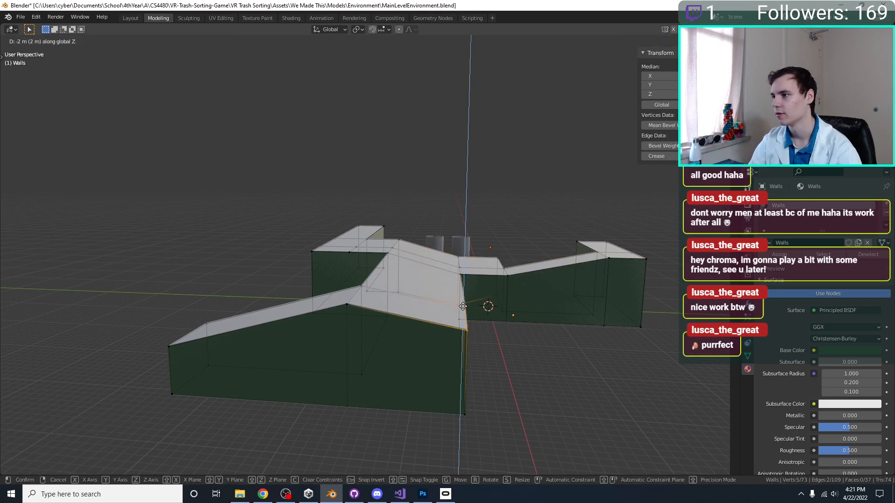
{"action": "key", "text": "Return"}
{"action": "middle_click_drag", "start_coordinate": [463, 306], "coordinate": [482, 281]}
{"action": "scroll", "coordinate": [366, 339], "scroll_direction": "up", "scroll_amount": 3}
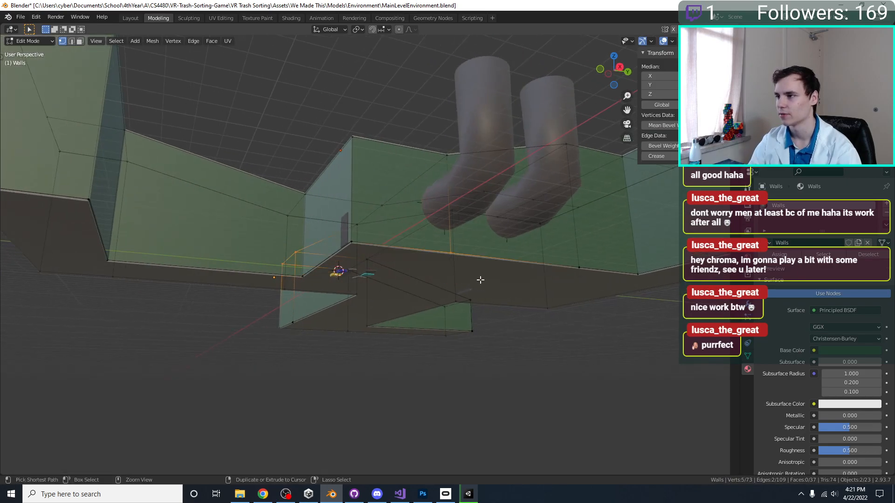
{"action": "key", "text": "ctrl+z"}
Select the displaced bottom vertex of the front wall behind the pipes and raise it 2 m along Z.
{"action": "left_click_drag", "start_coordinate": [486, 266], "coordinate": [382, 312]}
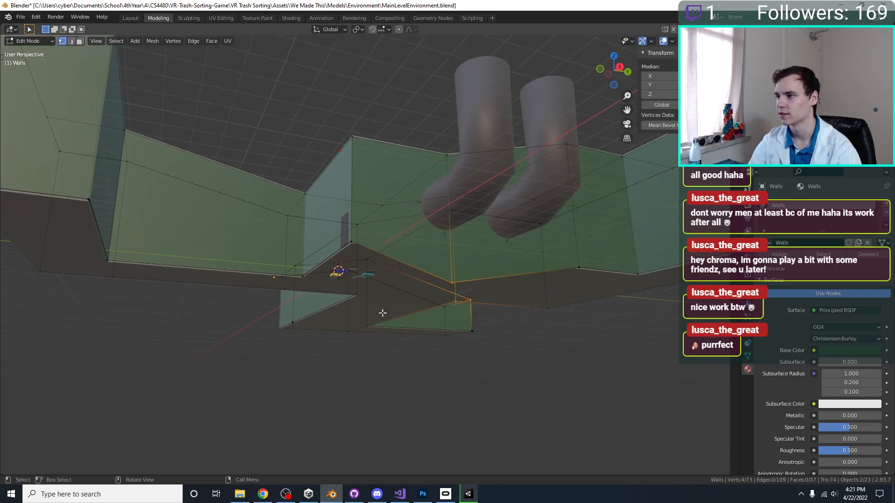
{"action": "key", "text": "KP_1"}
{"action": "key", "text": "KP_3"}
{"action": "left_click", "coordinate": [390, 377]}
{"action": "left_click", "coordinate": [370, 312]}
{"action": "scroll", "coordinate": [381, 372], "scroll_direction": "up", "scroll_amount": 4}
{"action": "key", "text": "g"}
{"action": "key", "text": "z"}
{"action": "key", "text": "2"}
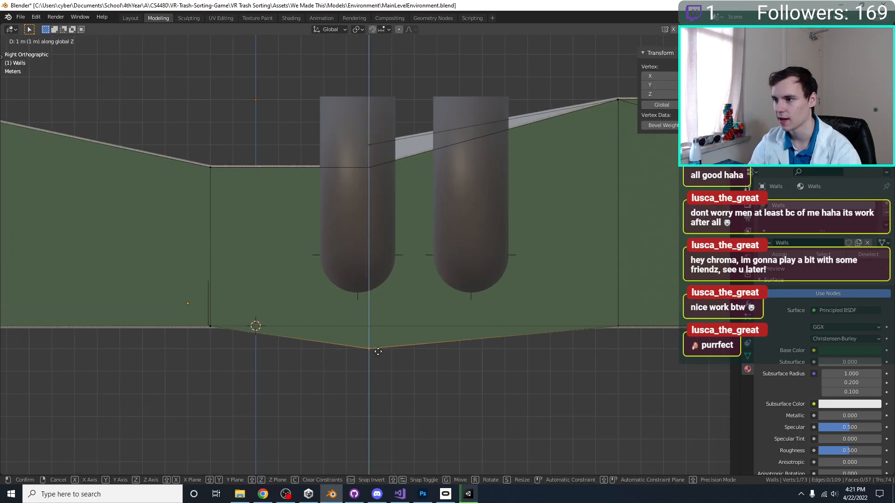
{"action": "key", "text": "Return"}
Save the file and open the floor for editing together with the roof and walls in the right side view.
{"action": "middle_click_drag", "start_coordinate": [369, 337], "coordinate": [454, 263]}
{"action": "key", "text": "ctrl+s"}
{"action": "key", "text": "Tab"}
{"action": "left_click", "coordinate": [419, 280], "text": "shift"}
{"action": "key", "text": "Tab"}
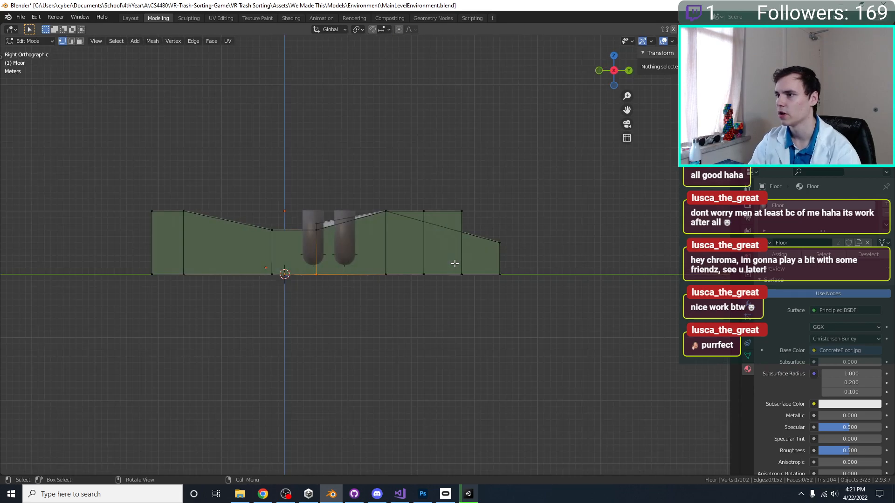
{"action": "key", "text": "ctrl+KP_1"}
{"action": "key", "text": "KP_7"}
{"action": "key", "text": "ctrl+KP_1"}
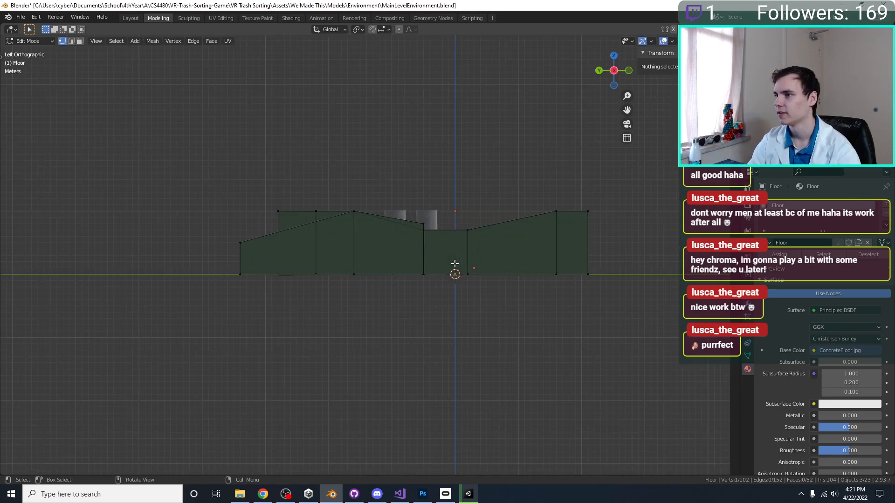
{"action": "key", "text": "KP_3"}
{"action": "scroll", "coordinate": [490, 325], "scroll_direction": "up", "scroll_amount": 3}
{"action": "middle_click_drag", "start_coordinate": [585, 343], "coordinate": [568, 376], "text": "shift"}
{"action": "key", "text": "ctrl+s"}
Select the floor and wall-bottom vertices of the section beyond the pipes and try lowering them along Z.
{"action": "left_click_drag", "start_coordinate": [568, 376], "coordinate": [324, 326]}
{"action": "key", "text": "g"}
{"action": "key", "text": "z"}
{"action": "left_click", "coordinate": [375, 361]}
{"action": "key", "text": "Tab"}
{"action": "middle_click_drag", "start_coordinate": [376, 352], "coordinate": [415, 305]}
{"action": "scroll", "coordinate": [436, 364], "scroll_direction": "up", "scroll_amount": 5}
{"action": "scroll", "coordinate": [439, 317], "scroll_direction": "down", "scroll_amount": 5}
{"action": "scroll", "coordinate": [448, 279], "scroll_direction": "up", "scroll_amount": 3}
{"action": "scroll", "coordinate": [459, 274], "scroll_direction": "up", "scroll_amount": 2}
{"action": "key", "text": "Tab"}
Try to move the selected floor and wall-bottom vertices 3 m along X.
{"action": "key", "text": "KP_3"}
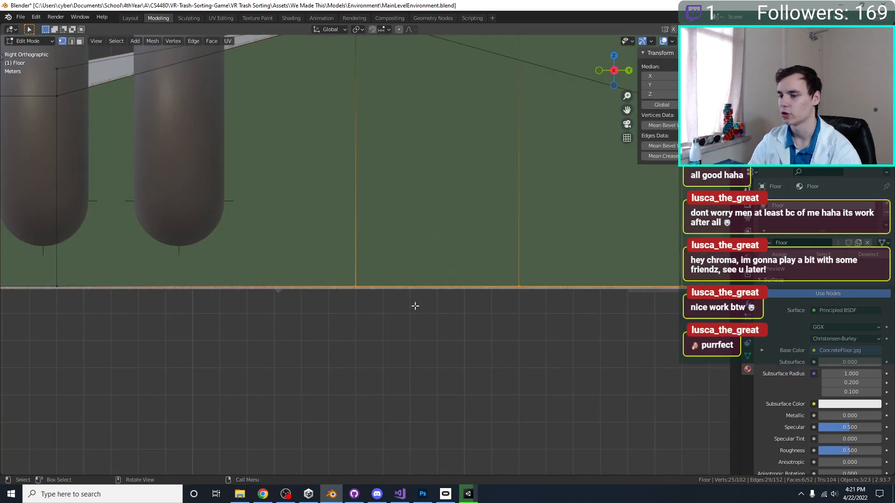
{"action": "scroll", "coordinate": [415, 306], "scroll_direction": "down", "scroll_amount": 4}
{"action": "key", "text": "g"}
{"action": "key", "text": "x"}
{"action": "key", "text": "3"}
{"action": "key", "text": "Return"}
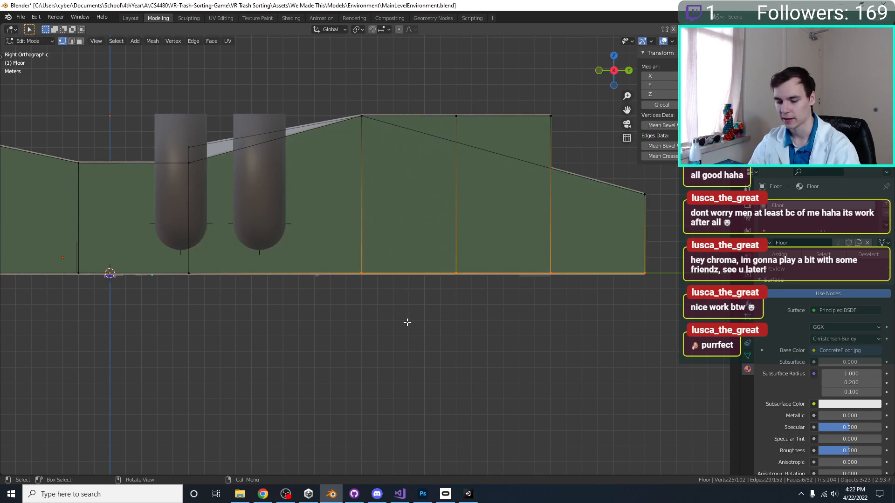
Lower the selected floor and wall-bottom vertices 1 m along Z.
{"action": "key", "text": "g"}
{"action": "key", "text": "z"}
{"action": "key", "text": "minus"}
{"action": "key", "text": "1"}
{"action": "key", "text": "Return"}
Leave mesh editing, select the catwalk inside the building, and lower it slightly along Z.
{"action": "middle_click_drag", "start_coordinate": [409, 329], "coordinate": [218, 231]}
{"action": "scroll", "coordinate": [484, 357], "scroll_direction": "up", "scroll_amount": 3}
{"action": "key", "text": "Tab"}
{"action": "left_click", "coordinate": [298, 256]}
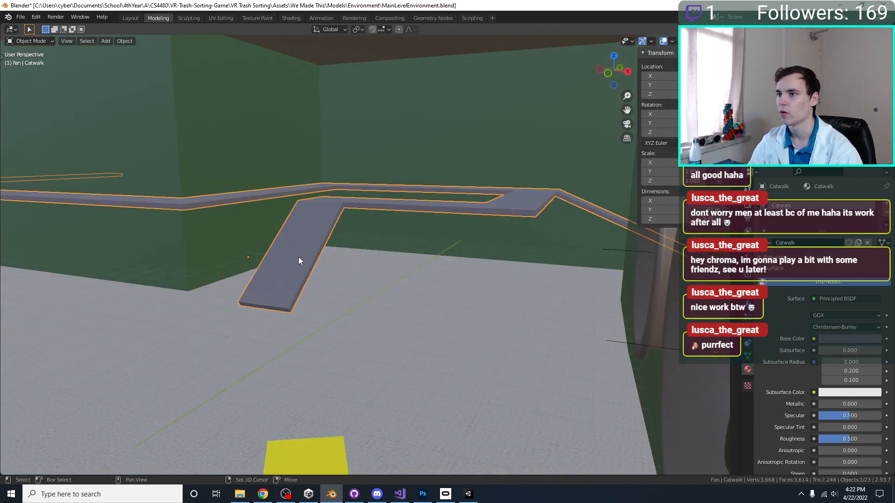
{"action": "middle_click_drag", "start_coordinate": [299, 256], "coordinate": [412, 301]}
{"action": "key", "text": "g"}
{"action": "key", "text": "z"}
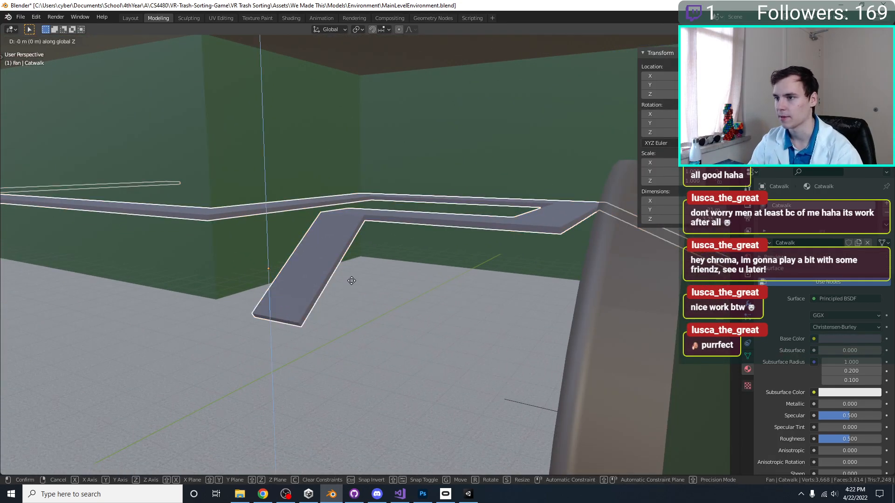
{"action": "left_click", "coordinate": [353, 292]}
Edit the catwalk mesh and lower the bottom edge of its ramp about 0.36 m along Z into the floor.
{"action": "middle_click_drag", "start_coordinate": [357, 293], "coordinate": [469, 230]}
{"action": "key", "text": "Tab"}
{"action": "left_click_drag", "start_coordinate": [337, 238], "coordinate": [337, 239]}
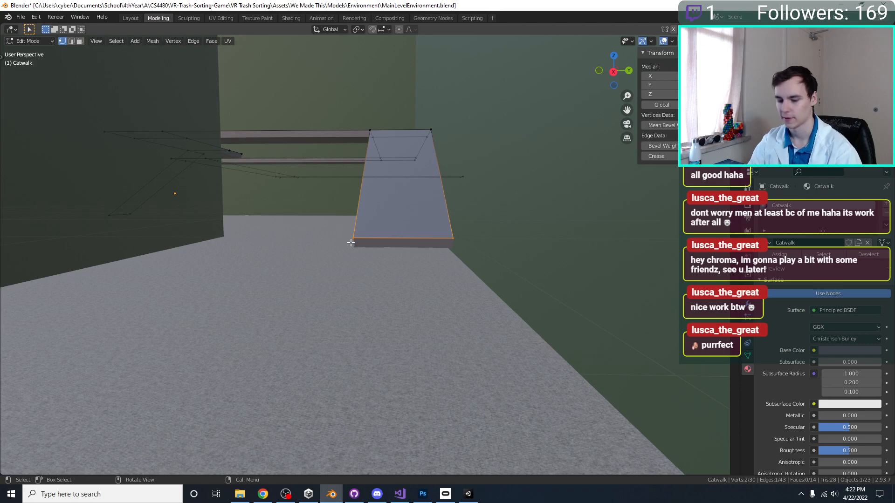
{"action": "key", "text": "g"}
{"action": "key", "text": "z"}
{"action": "left_click", "coordinate": [355, 260]}
{"action": "middle_click_drag", "start_coordinate": [357, 260], "coordinate": [389, 144]}
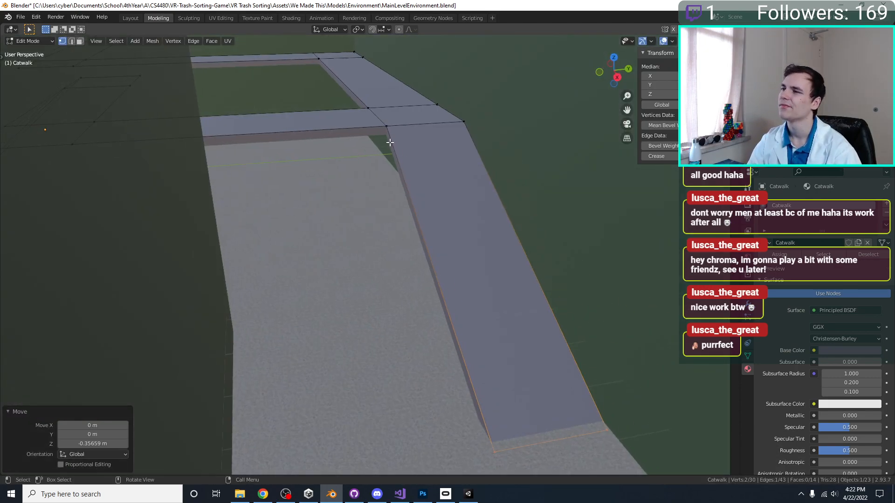
Leave editing of the catwalk mesh and save the file.
{"action": "key", "text": "Tab"}
{"action": "middle_click_drag", "start_coordinate": [455, 150], "coordinate": [463, 240]}
{"action": "key", "text": "ctrl+s"}
{"action": "middle_click_drag", "start_coordinate": [319, 228], "coordinate": [310, 501]}
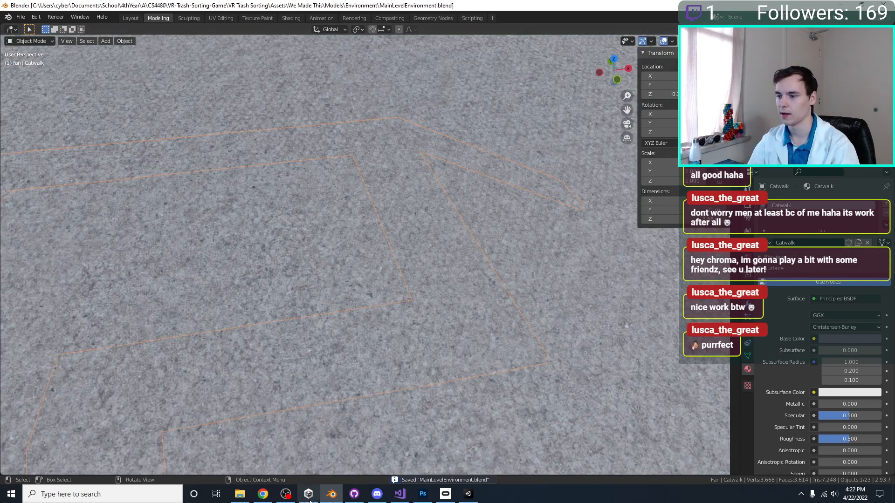
Switch to Unity, dismiss the editor update notice, and examine the updated building interior around the catwalk.
{"action": "left_click", "coordinate": [467, 494]}
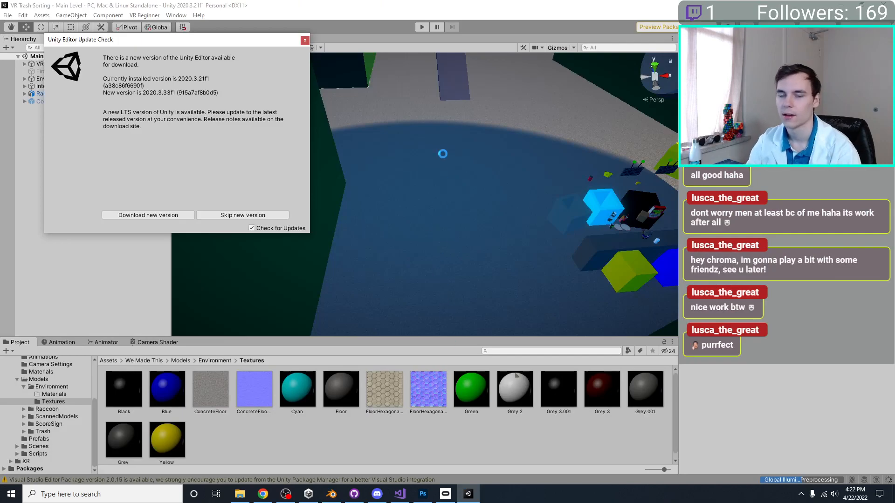
{"action": "left_click", "coordinate": [304, 41]}
{"action": "right_click_drag", "start_coordinate": [448, 185], "coordinate": [409, 315]}
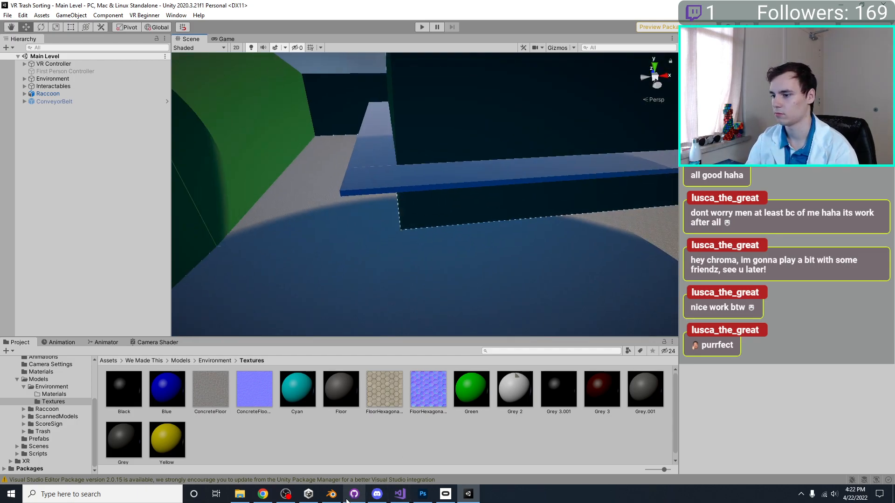
In Blender's Shading workspace, delete the roof material's Texture Coordinate, Mapping and ConcreteFloor.jpg texture nodes, and save the file.
{"action": "left_click", "coordinate": [330, 499]}
{"action": "scroll", "coordinate": [392, 238], "scroll_direction": "down", "scroll_amount": 8}
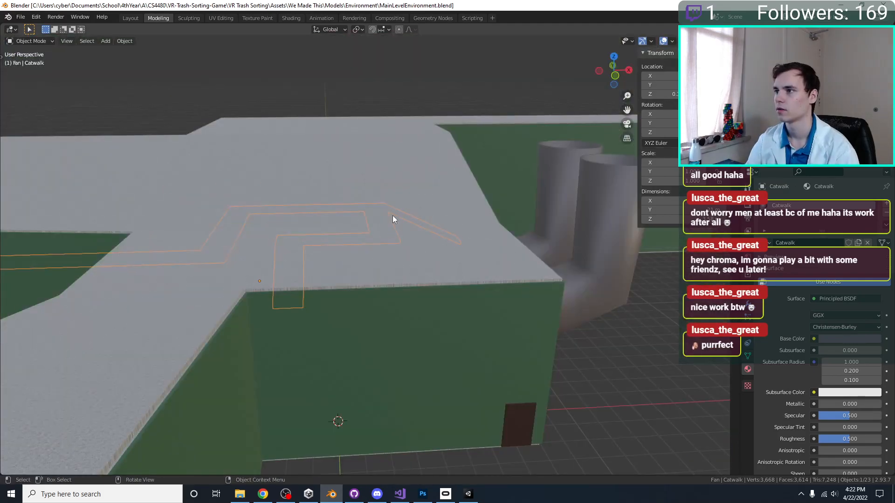
{"action": "left_click", "coordinate": [393, 215]}
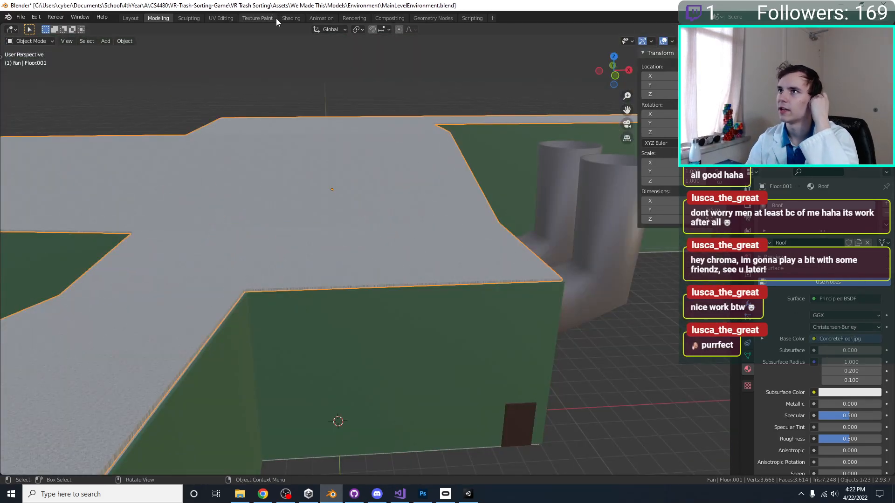
{"action": "left_click", "coordinate": [290, 18]}
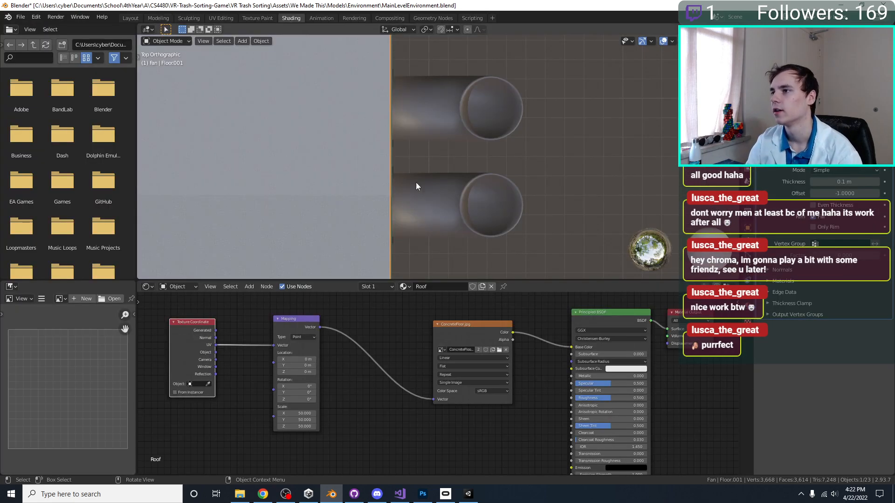
{"action": "left_click_drag", "start_coordinate": [503, 323], "coordinate": [181, 412]}
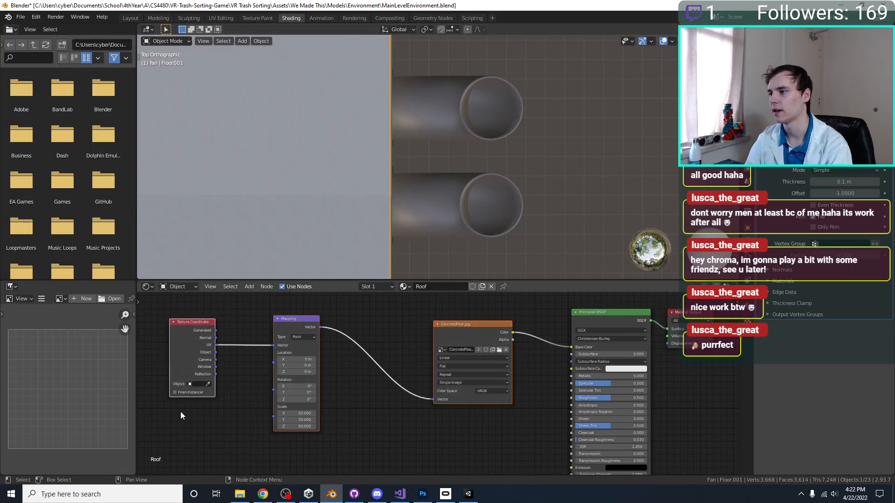
{"action": "key", "text": "Delete"}
{"action": "middle_click_drag", "start_coordinate": [323, 147], "coordinate": [465, 129]}
{"action": "key", "text": "ctrl+s"}
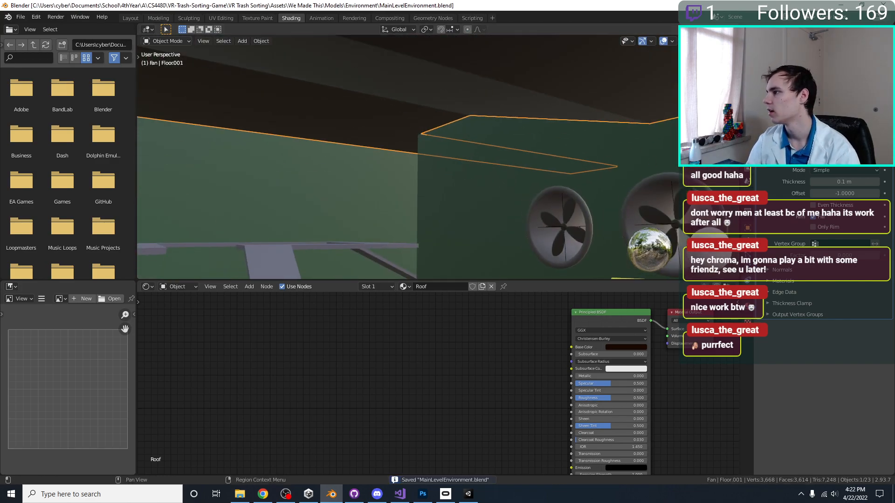
Set the Roof material's base color to a very dark navy blue.
{"action": "left_click", "coordinate": [748, 306]}
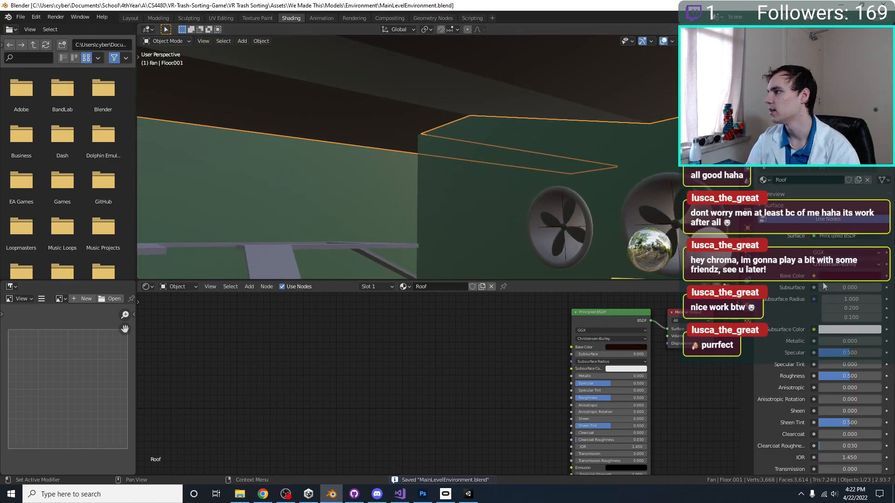
{"action": "left_click", "coordinate": [860, 279]}
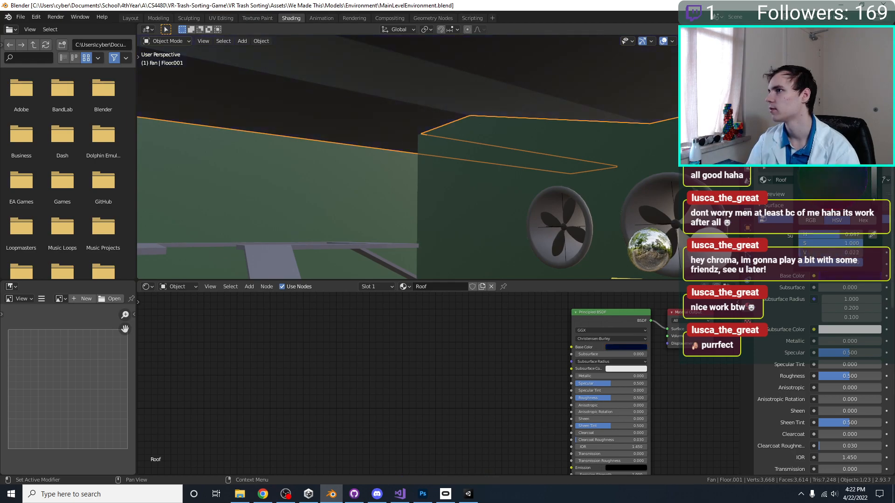
{"action": "middle_click_drag", "start_coordinate": [512, 140], "coordinate": [443, 163]}
Select the walls and darken the Walls material's base color to a near-black green.
{"action": "left_click", "coordinate": [396, 117]}
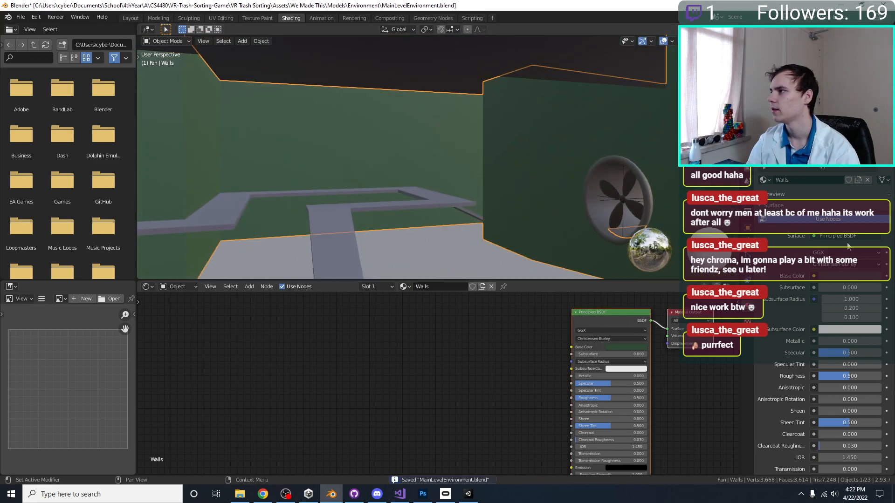
{"action": "left_click", "coordinate": [854, 276]}
{"action": "left_click_drag", "start_coordinate": [879, 201], "coordinate": [839, 219]}
{"action": "scroll", "coordinate": [490, 169], "scroll_direction": "up", "scroll_amount": 2}
{"action": "scroll", "coordinate": [511, 161], "scroll_direction": "down", "scroll_amount": 5}
Select the roof, set its base color to a slightly brighter navy blue, and save the file.
{"action": "middle_click_drag", "start_coordinate": [514, 157], "coordinate": [534, 173]}
{"action": "left_click", "coordinate": [494, 206]}
{"action": "scroll", "coordinate": [533, 188], "scroll_direction": "up", "scroll_amount": 3}
{"action": "scroll", "coordinate": [533, 173], "scroll_direction": "down", "scroll_amount": 2}
{"action": "key", "text": "ctrl+s"}
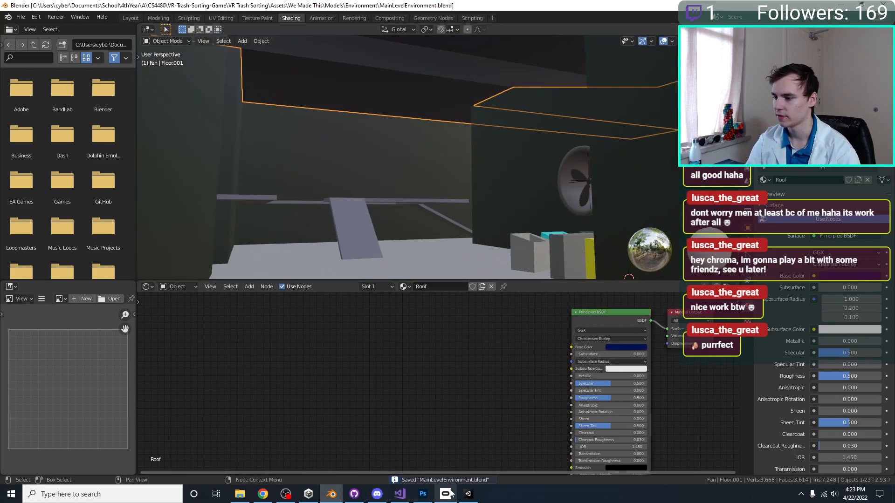
Switch to Unity and examine the recolored walls and roof from outside and inside the building.
{"action": "left_click", "coordinate": [472, 494]}
{"action": "right_click_drag", "start_coordinate": [404, 277], "coordinate": [398, 215]}
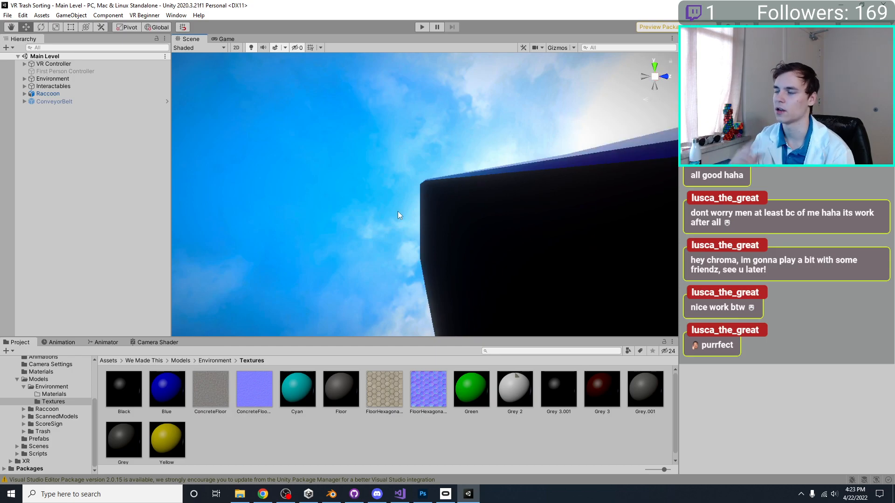
{"action": "right_click_drag", "start_coordinate": [463, 215], "coordinate": [387, 201]}
{"action": "right_click_drag", "start_coordinate": [476, 223], "coordinate": [374, 267]}
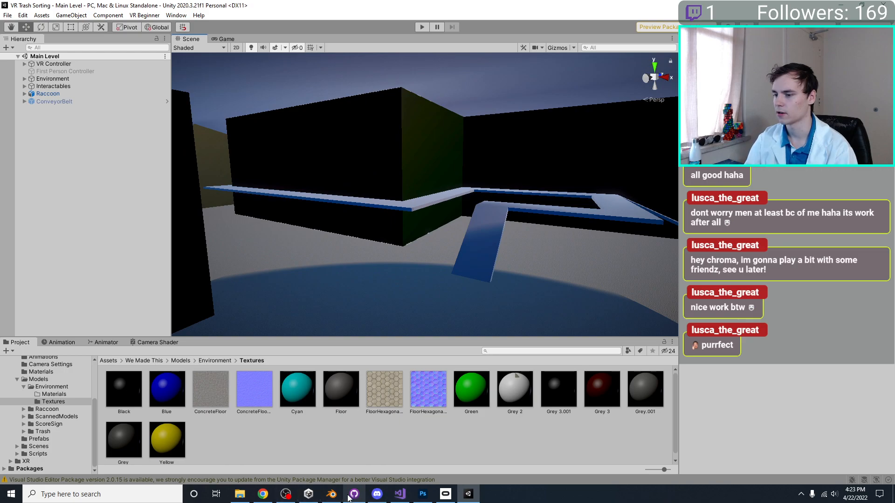
In Blender, brighten the Walls material's base color to a dark green with value 0.037 and save the file.
{"action": "left_click", "coordinate": [331, 494]}
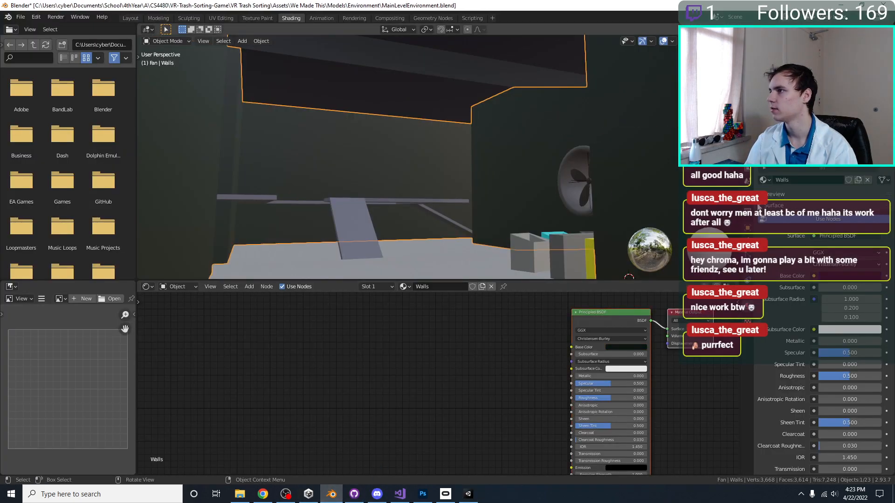
{"action": "left_click", "coordinate": [848, 276]}
{"action": "left_click_drag", "start_coordinate": [874, 204], "coordinate": [874, 196]}
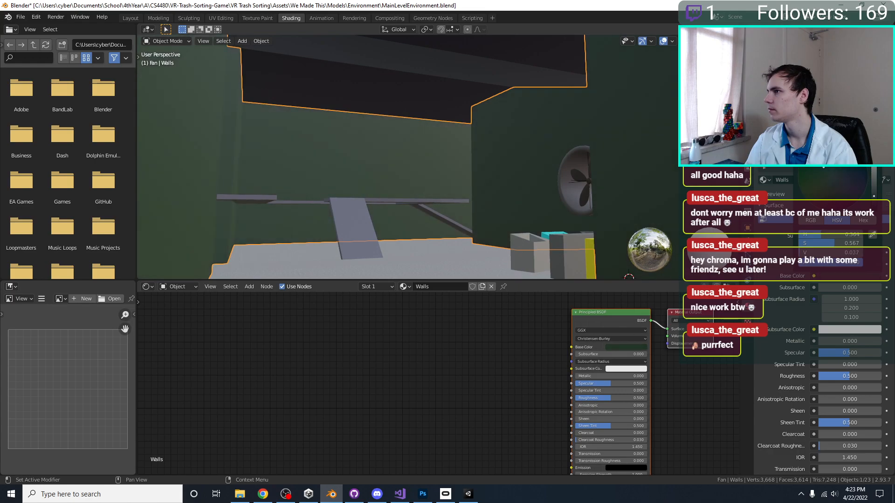
{"action": "mouse_move", "coordinate": [478, 109]}
{"action": "middle_mouse_down"}
{"action": "mouse_move", "coordinate": [479, 174]}
{"action": "mouse_move", "coordinate": [479, 150]}
{"action": "middle_mouse_up"}
{"action": "key", "text": "ctrl+s"}
Compare the interior in solid shading and material preview.
{"action": "key", "text": "z"}
{"action": "left_click", "coordinate": [519, 174]}
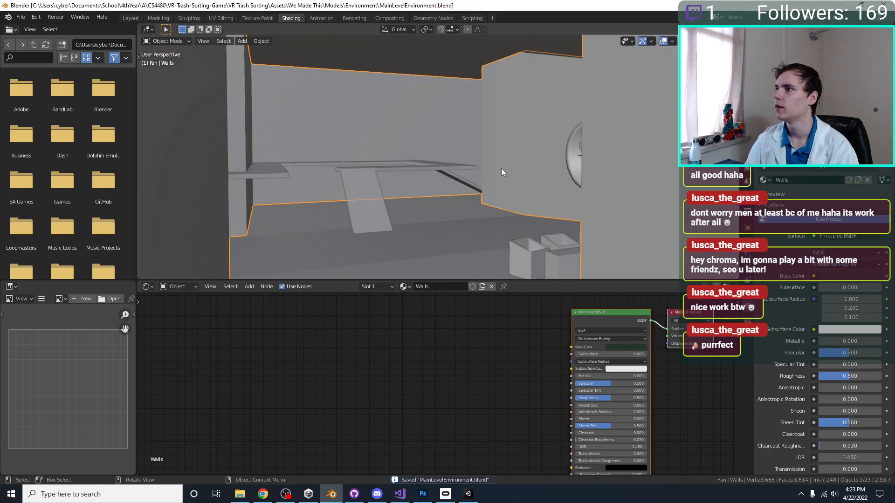
{"action": "key", "text": "z"}
{"action": "left_click", "coordinate": [415, 264]}
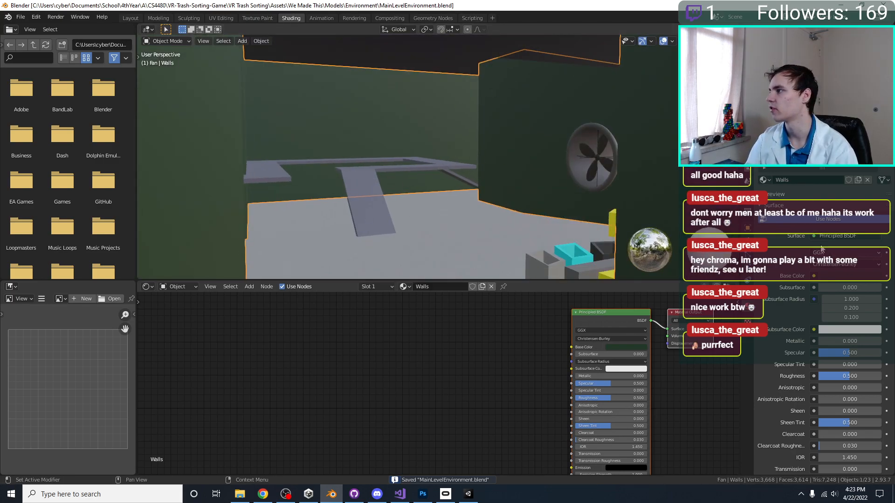
Select the roof, raise its blue base color's value to 0.202, and save the file.
{"action": "left_click", "coordinate": [485, 42]}
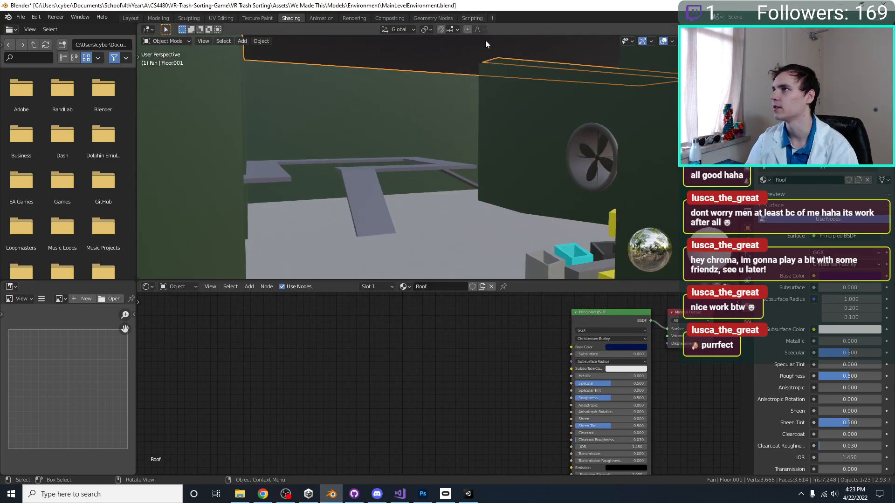
{"action": "left_click", "coordinate": [862, 276]}
{"action": "left_click_drag", "start_coordinate": [872, 188], "coordinate": [874, 181]}
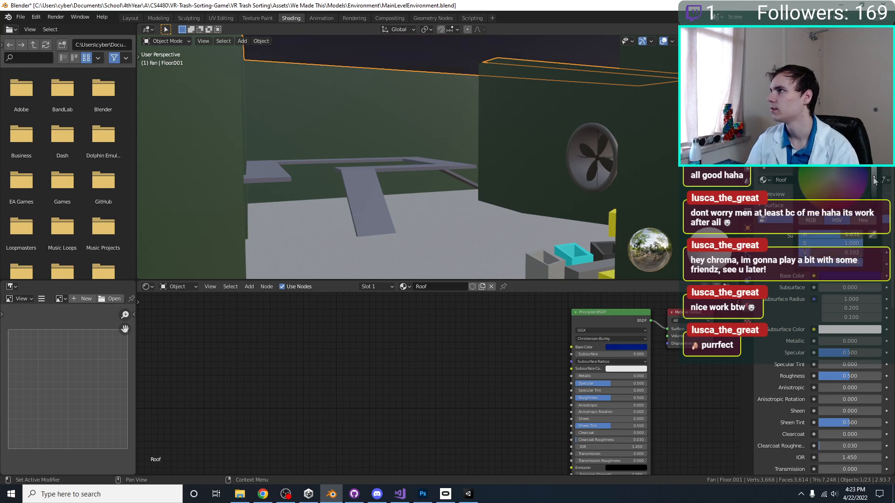
{"action": "key", "text": "ctrl+s"}
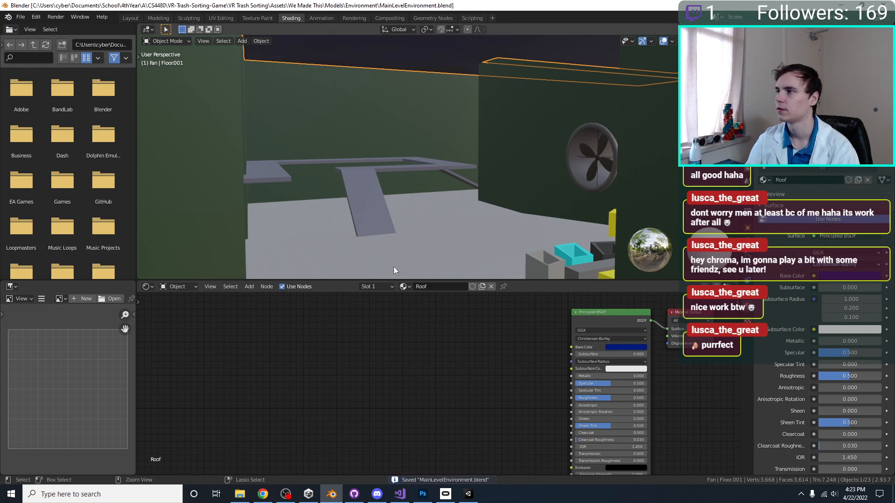
Switch to Unity and check the brighter wall and roof colors around the catwalk.
{"action": "left_click", "coordinate": [468, 495]}
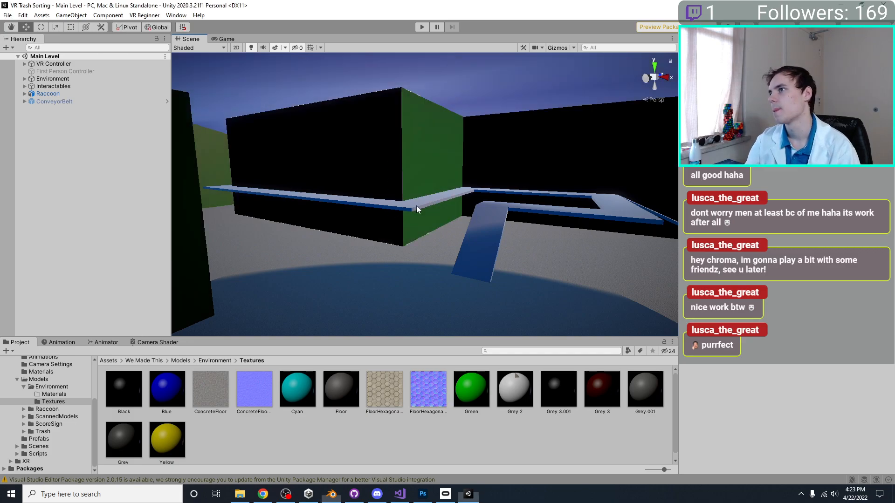
{"action": "right_click_drag", "start_coordinate": [460, 183], "coordinate": [487, 180]}
In Blender, set the Walls base color to a dark yellow-brown and the Roof base color to white, then save the file.
{"action": "left_click", "coordinate": [468, 498]}
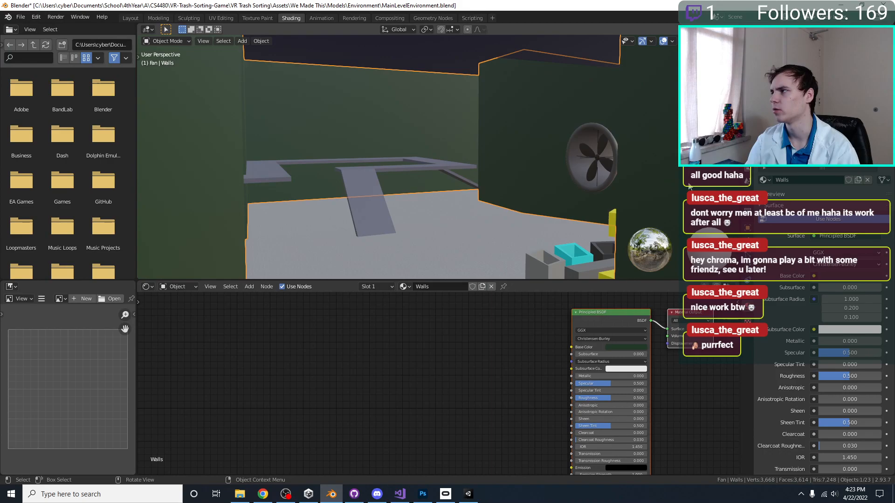
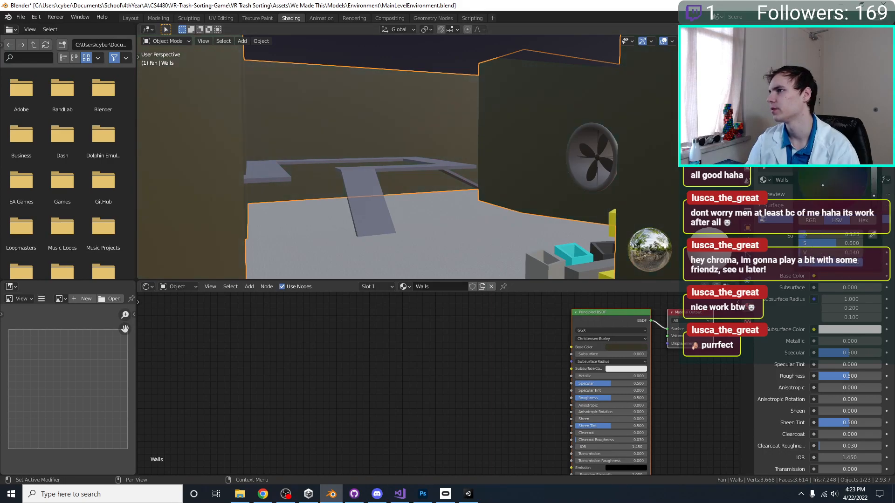
{"action": "left_click", "coordinate": [405, 60]}
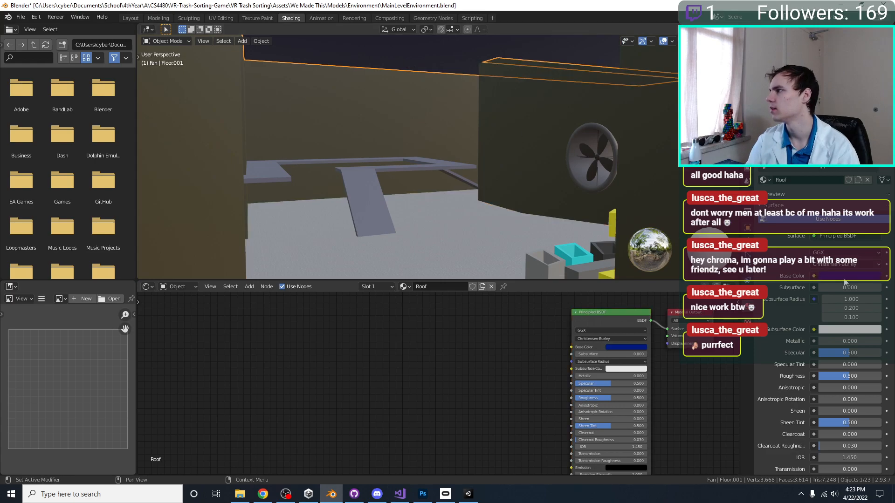
{"action": "left_click_drag", "start_coordinate": [877, 185], "coordinate": [877, 141]}
{"action": "left_click", "coordinate": [864, 276]}
{"action": "right_click", "coordinate": [483, 181]}
{"action": "scroll", "coordinate": [447, 131], "scroll_direction": "up", "scroll_amount": 6}
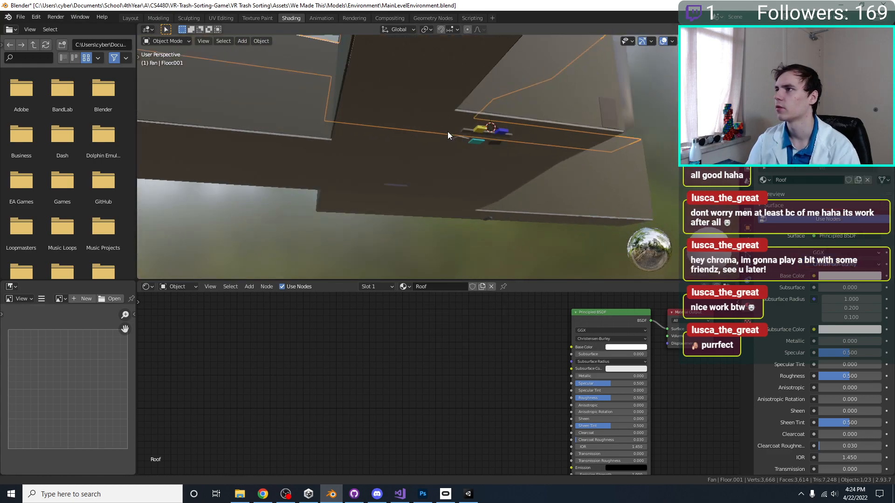
{"action": "key", "text": "ctrl+s"}
{"action": "scroll", "coordinate": [439, 189], "scroll_direction": "down", "scroll_amount": 5}
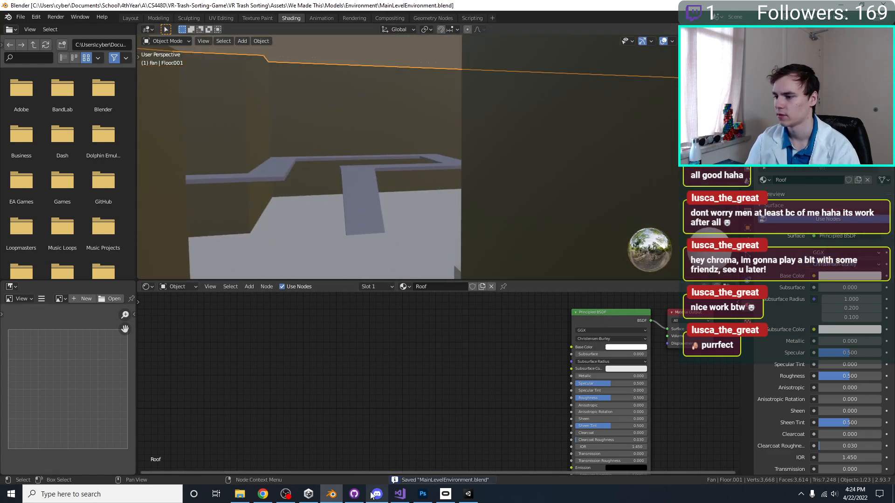
Switch to Unity, close the Unity Hub window, and examine how the brown walls and the white roof appear in the scene.
{"action": "left_click", "coordinate": [475, 495]}
{"action": "left_click", "coordinate": [309, 493]}
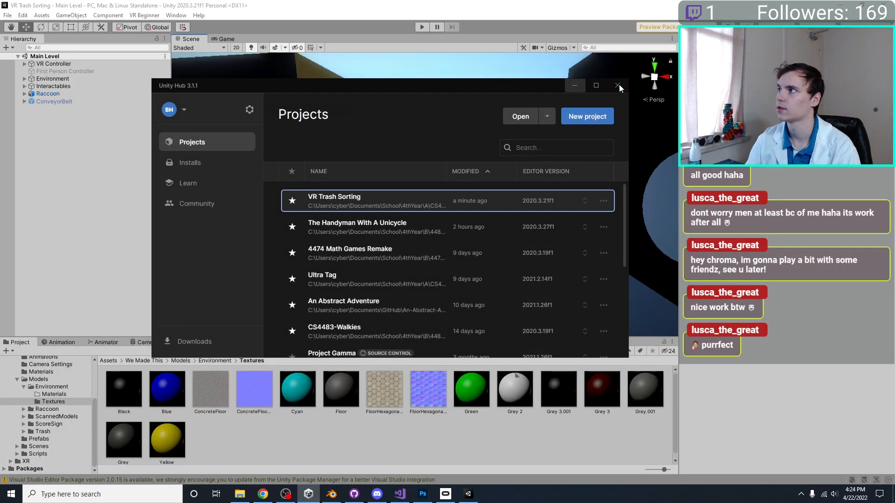
{"action": "left_click", "coordinate": [619, 85]}
{"action": "right_click_drag", "start_coordinate": [512, 133], "coordinate": [426, 204]}
{"action": "mouse_move", "coordinate": [425, 204]}
{"action": "middle_mouse_down"}
{"action": "mouse_move", "coordinate": [448, 245]}
{"action": "mouse_move", "coordinate": [427, 189]}
{"action": "middle_mouse_up"}
{"action": "scroll", "coordinate": [484, 226], "scroll_direction": "down", "scroll_amount": 5}
{"action": "right_click_drag", "start_coordinate": [484, 226], "coordinate": [502, 133]}
{"action": "middle_click_drag", "start_coordinate": [485, 184], "coordinate": [470, 217]}
{"action": "middle_click_drag", "start_coordinate": [415, 268], "coordinate": [377, 372]}
In Blender, open the roof mesh for editing, recalculate its normals outward, and save the file.
{"action": "left_click", "coordinate": [331, 494]}
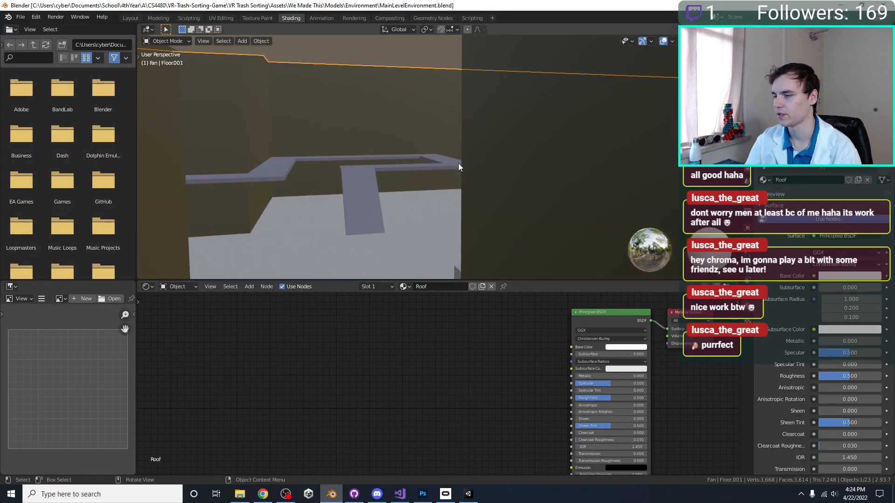
{"action": "scroll", "coordinate": [455, 169], "scroll_direction": "up", "scroll_amount": 5}
{"action": "middle_click_drag", "start_coordinate": [467, 144], "coordinate": [399, 144]}
{"action": "left_click", "coordinate": [419, 147]}
{"action": "key", "text": "n"}
{"action": "key", "text": "Tab"}
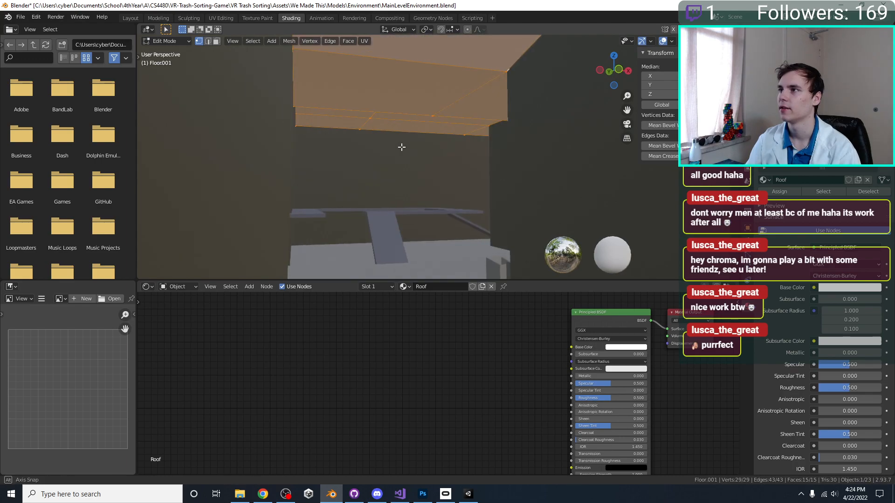
{"action": "key", "text": "ctrl+n"}
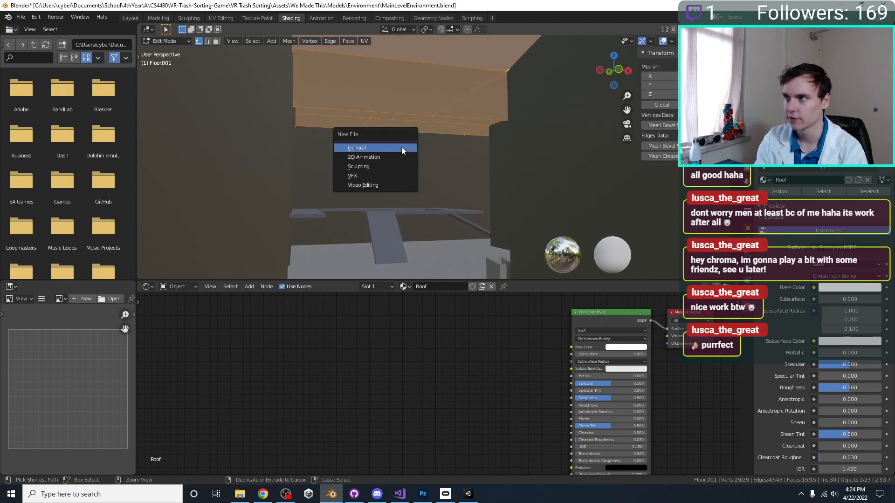
{"action": "key", "text": "Escape"}
{"action": "key", "text": "shift+n"}
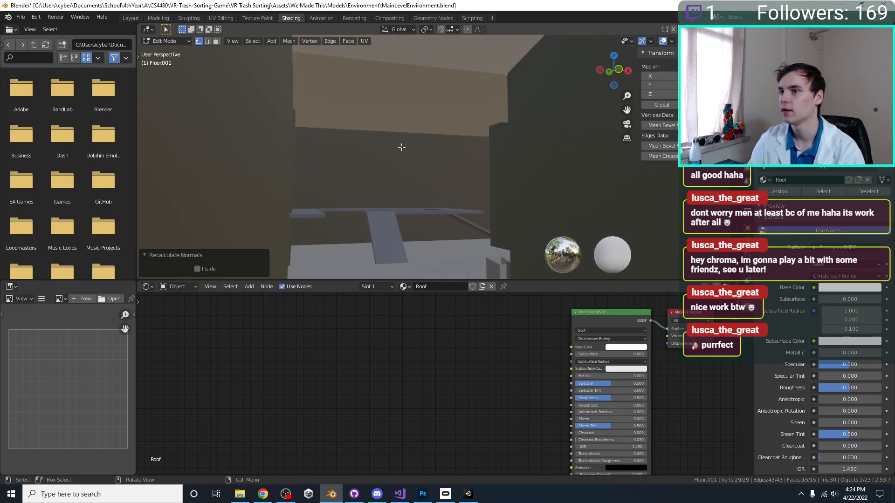
{"action": "mouse_move", "coordinate": [401, 151]}
{"action": "middle_mouse_down"}
{"action": "mouse_move", "coordinate": [390, 167]}
{"action": "mouse_move", "coordinate": [392, 147]}
{"action": "middle_mouse_up"}
{"action": "key", "text": "ctrl+s"}
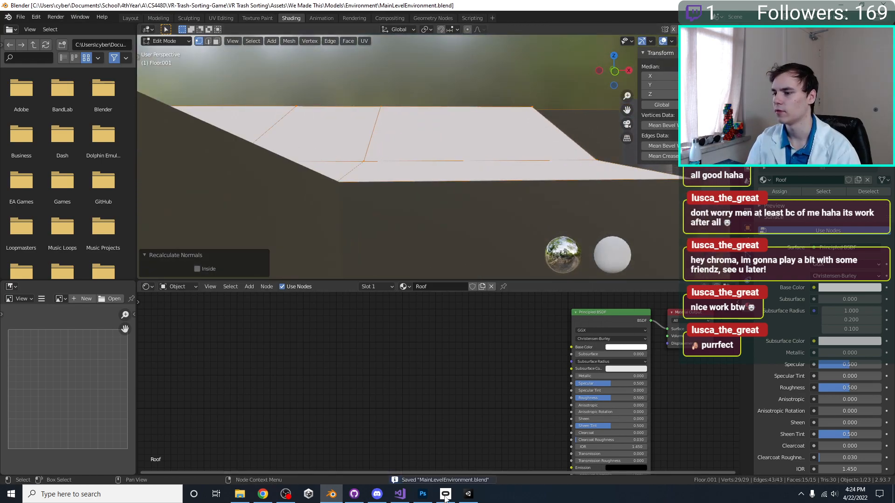
Switch to Unity and check whether the roof is visible from inside the building.
{"action": "left_click", "coordinate": [467, 494]}
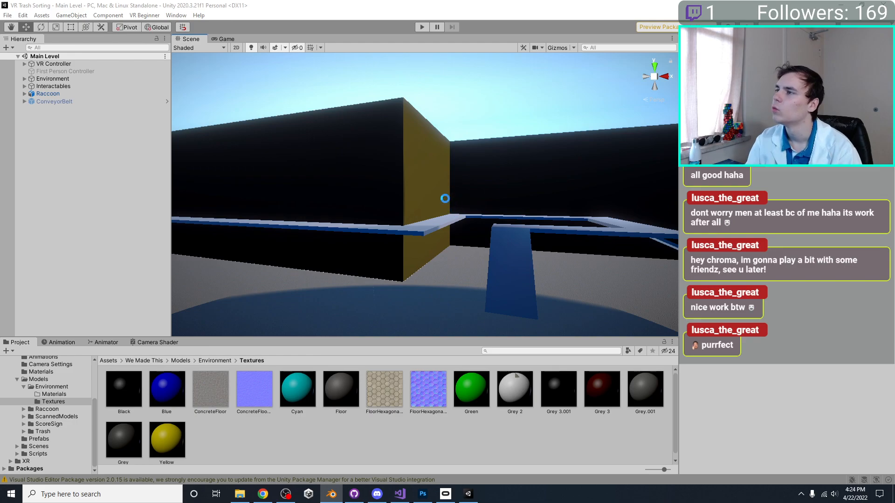
{"action": "right_click_drag", "start_coordinate": [457, 204], "coordinate": [523, 195]}
In Blender, set the roof's normals recalculation to Inside and save the file.
{"action": "left_click", "coordinate": [340, 497]}
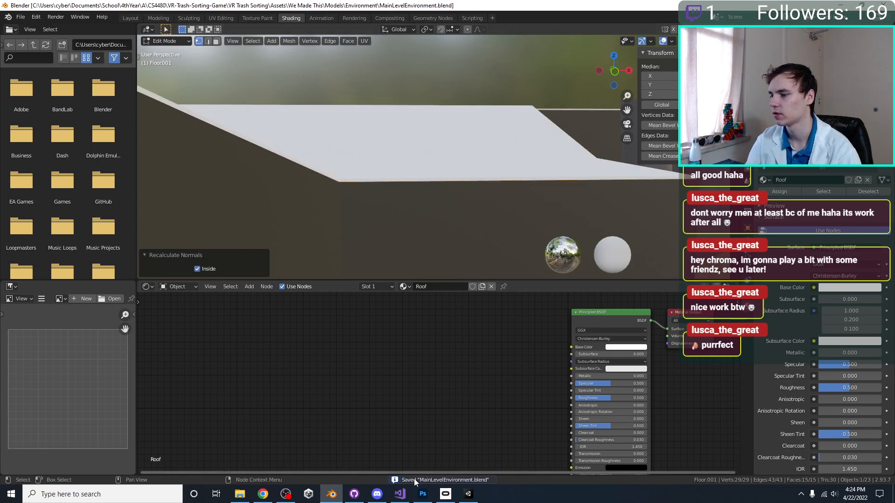
Switch to Unity, select the roof, and examine how it displays from above and from inside the building.
{"action": "left_click", "coordinate": [468, 493]}
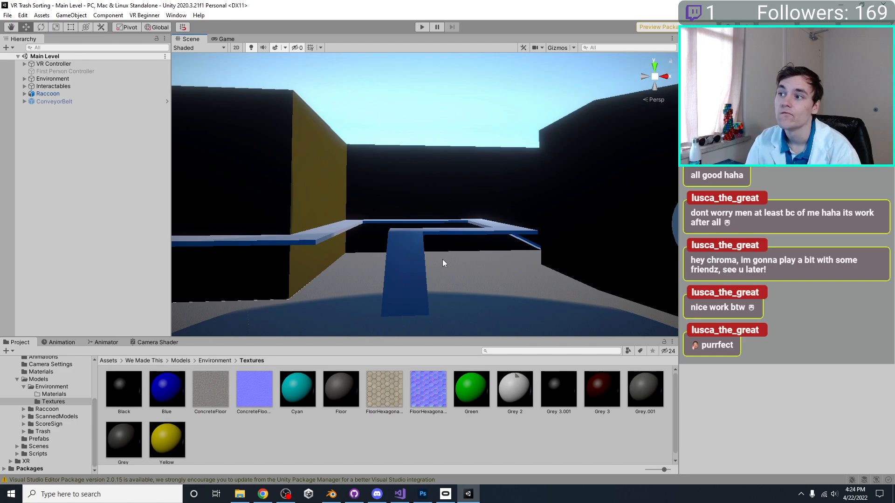
{"action": "right_click_drag", "start_coordinate": [428, 131], "coordinate": [455, 226]}
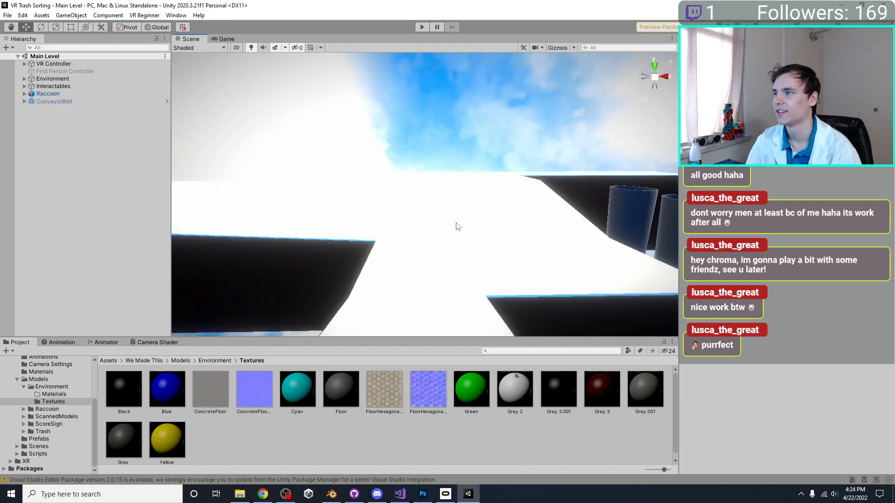
{"action": "left_click", "coordinate": [457, 227]}
{"action": "left_click", "coordinate": [484, 262]}
{"action": "right_click_drag", "start_coordinate": [483, 273], "coordinate": [516, 209]}
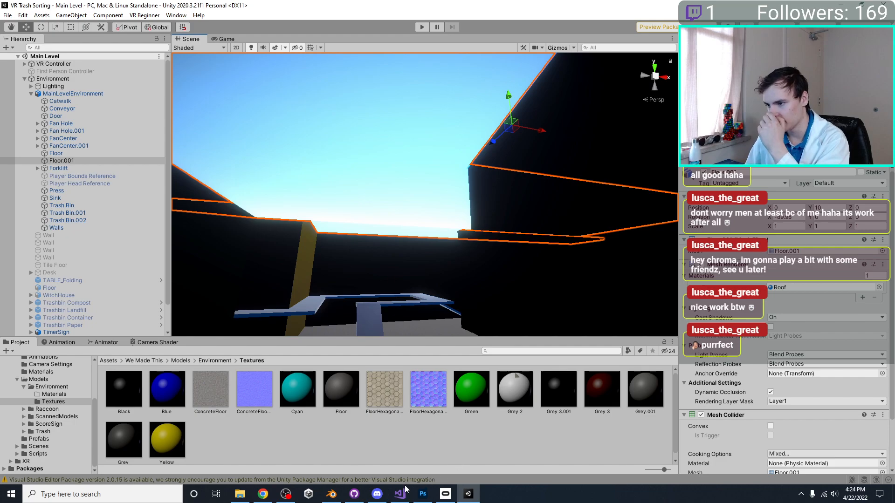
In Blender, select the entire roof mesh and recalculate its normals outward.
{"action": "left_click", "coordinate": [331, 494]}
{"action": "scroll", "coordinate": [376, 192], "scroll_direction": "up", "scroll_amount": 5}
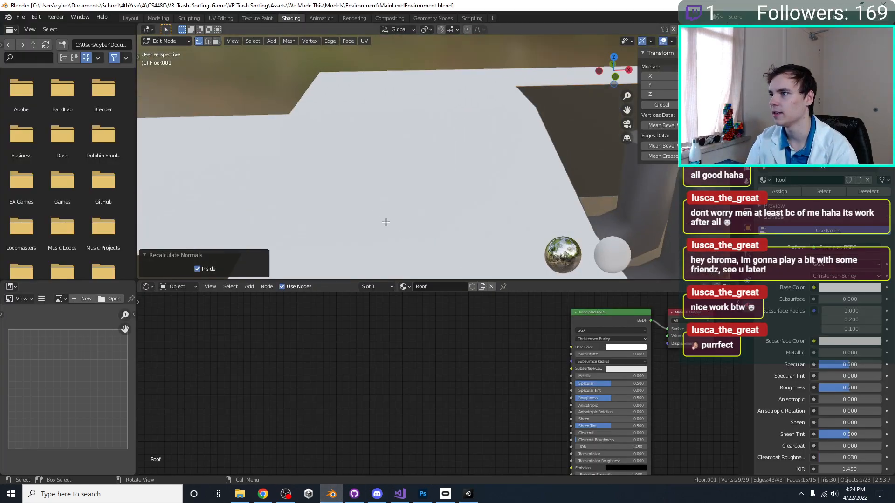
{"action": "middle_click_drag", "start_coordinate": [262, 227], "coordinate": [471, 194]}
{"action": "left_click", "coordinate": [457, 224]}
{"action": "key", "text": "a"}
{"action": "left_click", "coordinate": [443, 166]}
{"action": "key", "text": "a"}
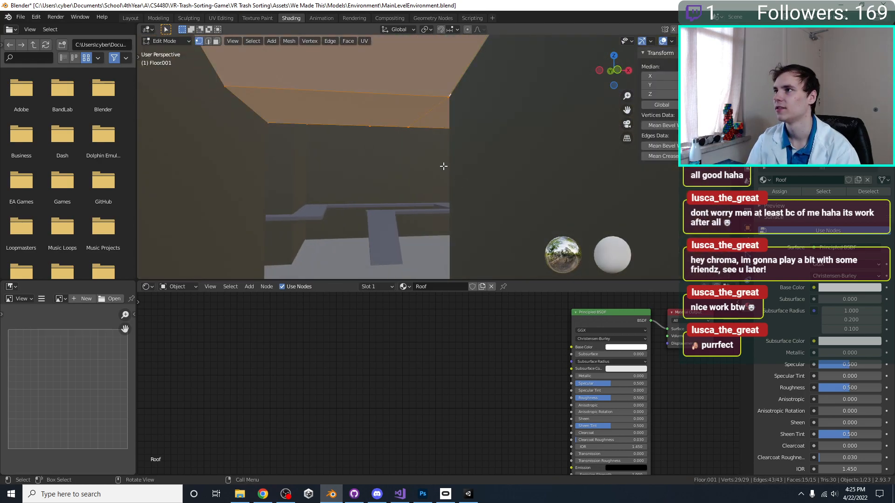
{"action": "key", "text": "shift+n"}
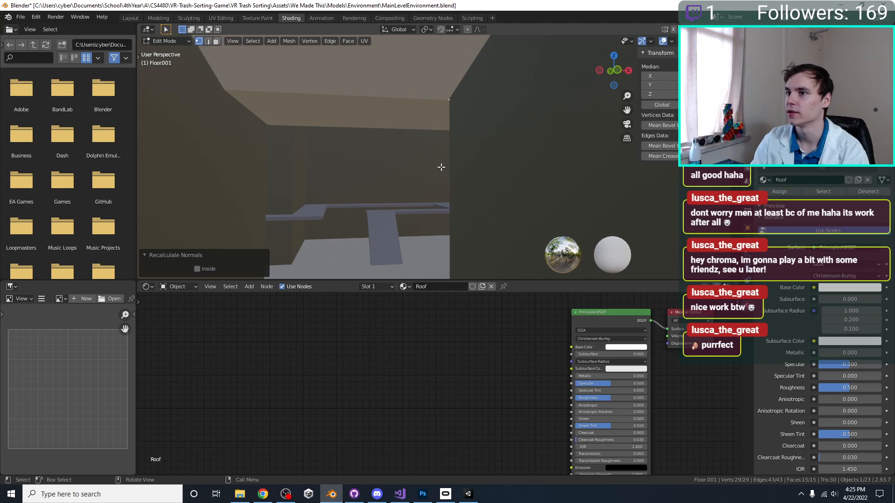
{"action": "middle_click_drag", "start_coordinate": [248, 234], "coordinate": [250, 244]}
{"action": "scroll", "coordinate": [295, 202], "scroll_direction": "down", "scroll_amount": 3}
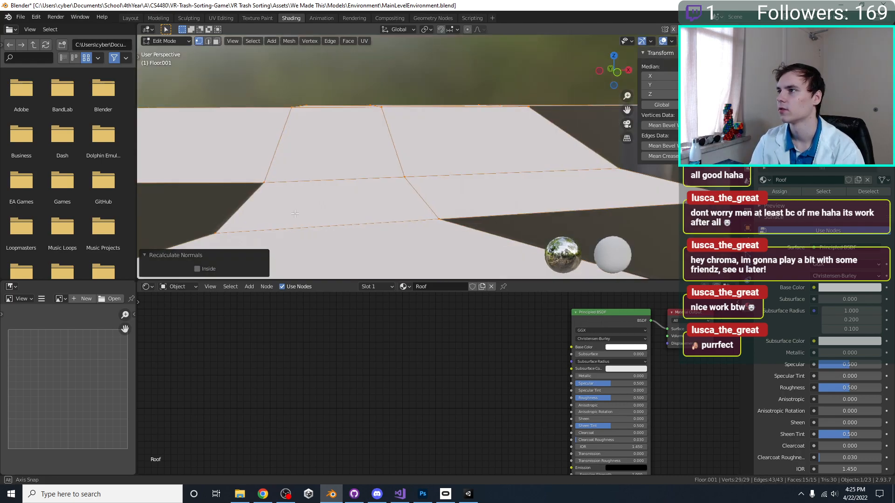
Open the roof's modifier settings, return to Object Mode with Solid viewport shading, and save the file.
{"action": "left_click", "coordinate": [749, 238]}
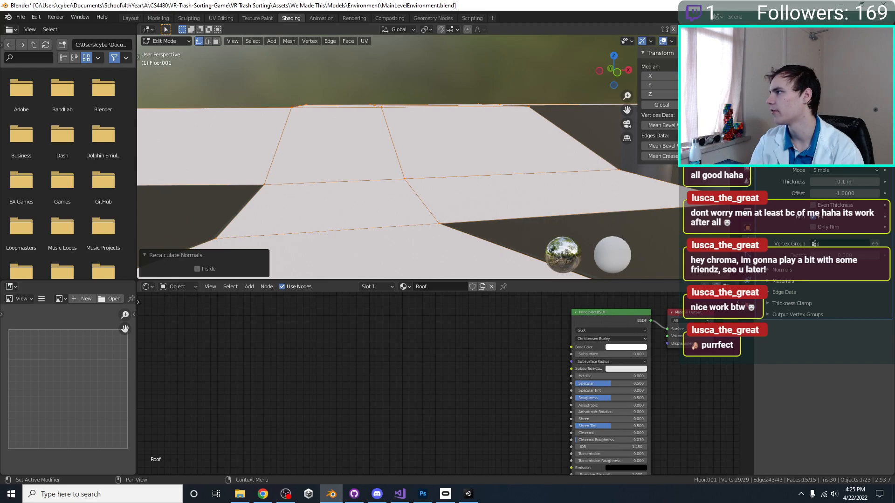
{"action": "key", "text": "Tab"}
{"action": "scroll", "coordinate": [502, 191], "scroll_direction": "up", "scroll_amount": 6}
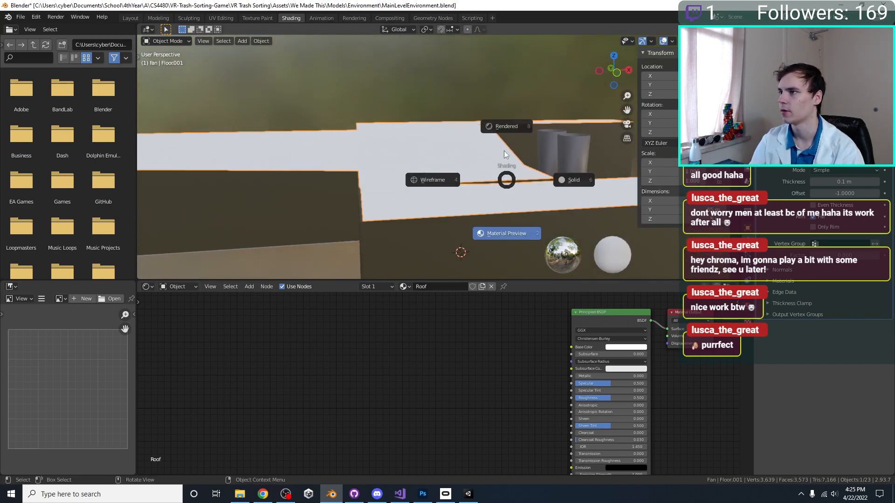
{"action": "middle_click_drag", "start_coordinate": [501, 172], "coordinate": [429, 172]}
{"action": "key", "text": "ctrl+s"}
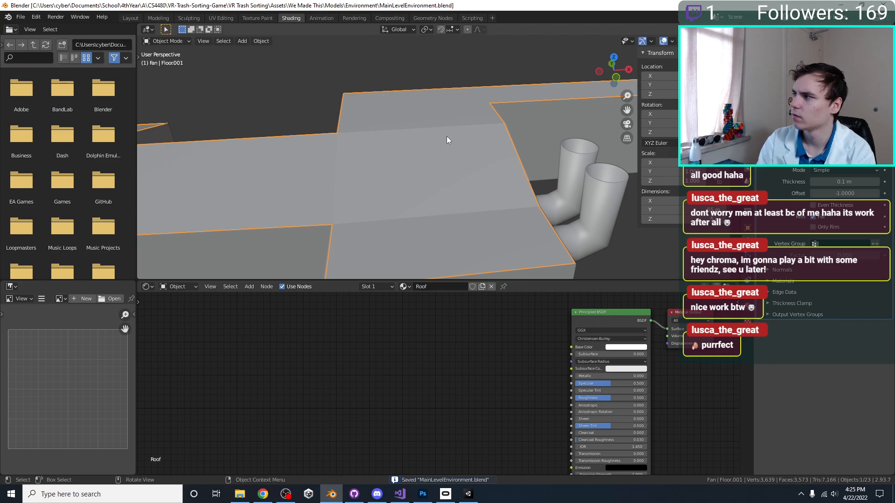
{"action": "middle_click_drag", "start_coordinate": [428, 153], "coordinate": [456, 167]}
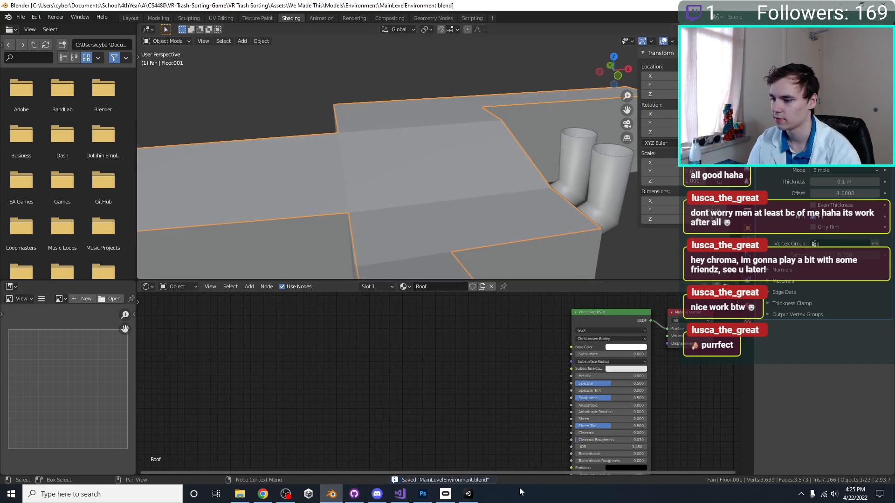
Check in Unity whether the roof is visible from inside the building, and return to Blender.
{"action": "left_click", "coordinate": [477, 497]}
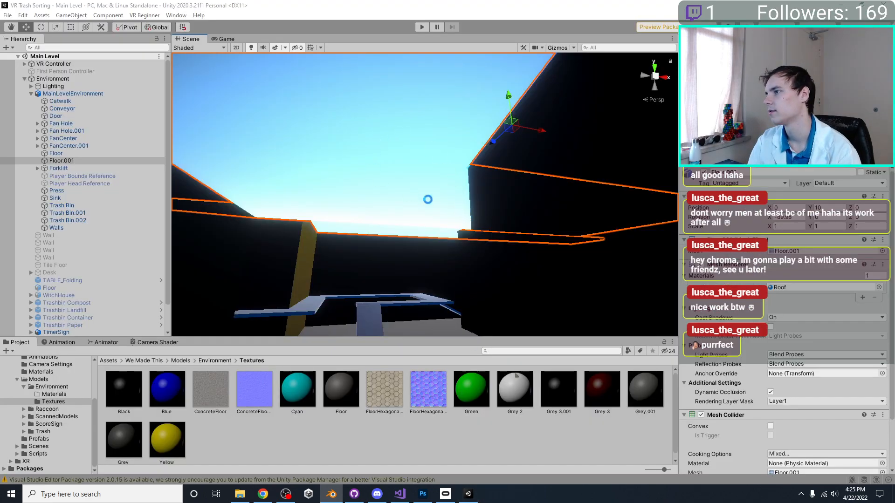
{"action": "scroll", "coordinate": [394, 132], "scroll_direction": "down", "scroll_amount": 3}
{"action": "middle_click_drag", "start_coordinate": [394, 134], "coordinate": [390, 160]}
{"action": "right_click_drag", "start_coordinate": [404, 200], "coordinate": [410, 161]}
{"action": "left_click", "coordinate": [476, 497]}
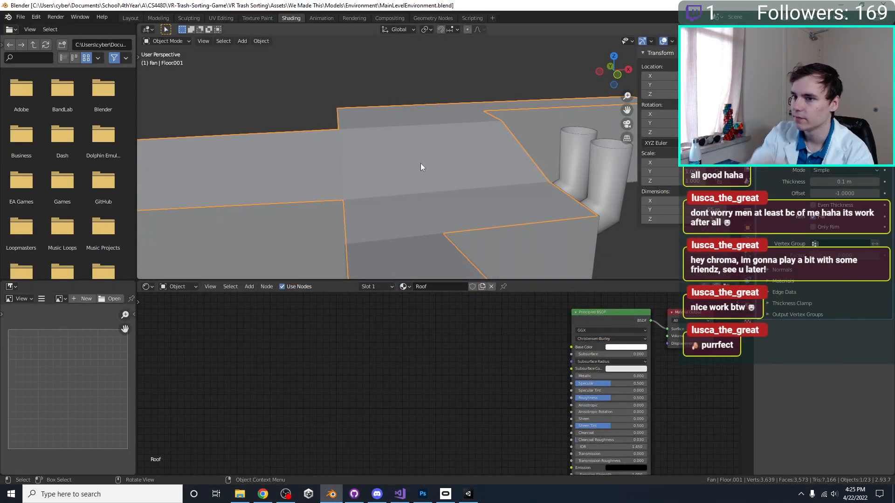
{"action": "middle_click_drag", "start_coordinate": [421, 164], "coordinate": [443, 179]}
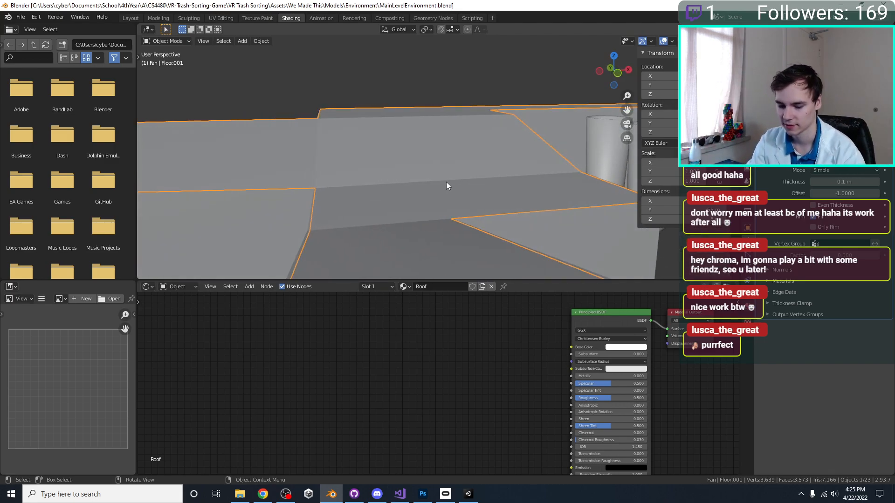
{"action": "key", "text": "s"}
{"action": "key", "text": "z"}
{"action": "right_click", "coordinate": [462, 191]}
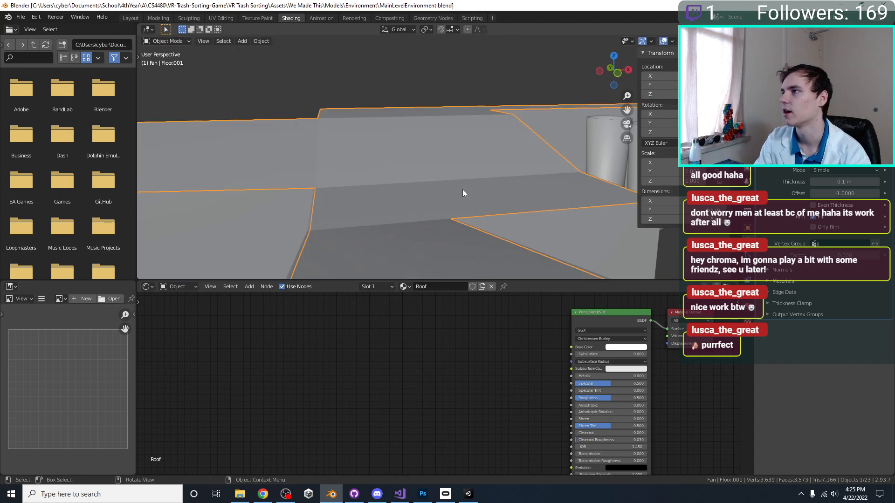
Recalculate the roof mesh's normals with the Inside option enabled and save the file.
{"action": "middle_click_drag", "start_coordinate": [455, 201], "coordinate": [445, 181]}
{"action": "key", "text": "Tab"}
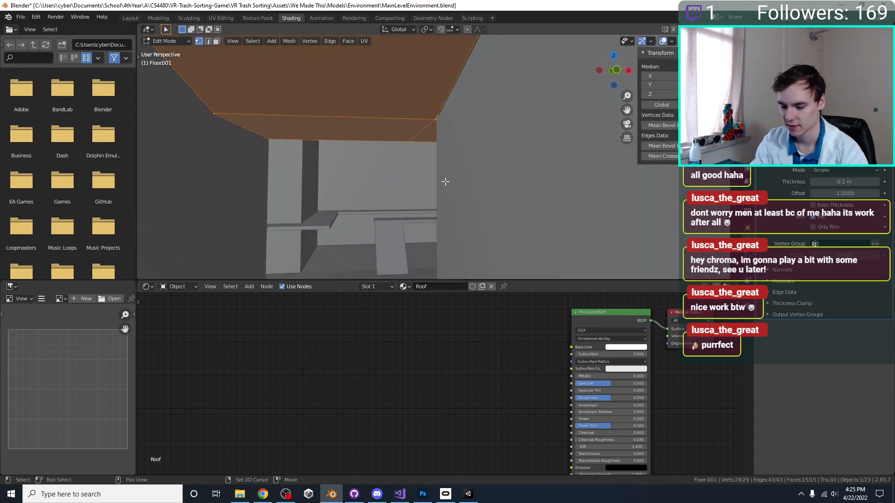
{"action": "key", "text": "shift+n"}
{"action": "left_click", "coordinate": [197, 269]}
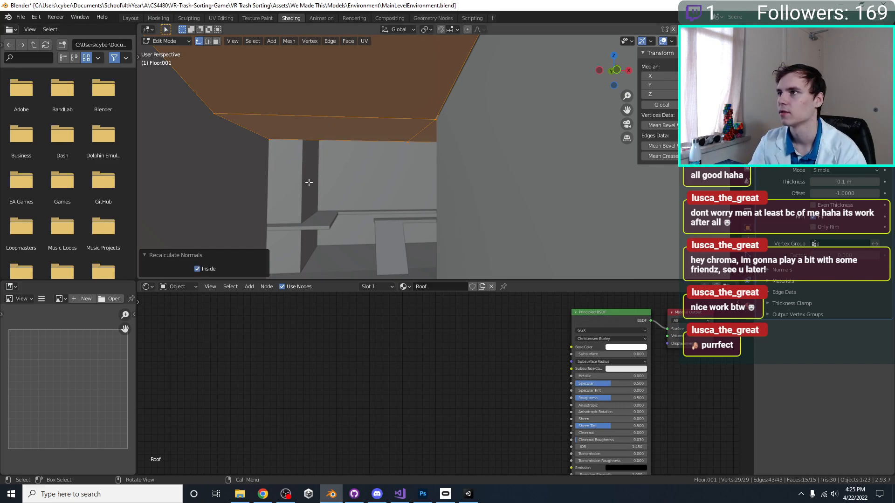
{"action": "key", "text": "Tab"}
{"action": "key", "text": "ctrl+s"}
{"action": "middle_click_drag", "start_coordinate": [360, 131], "coordinate": [367, 168]}
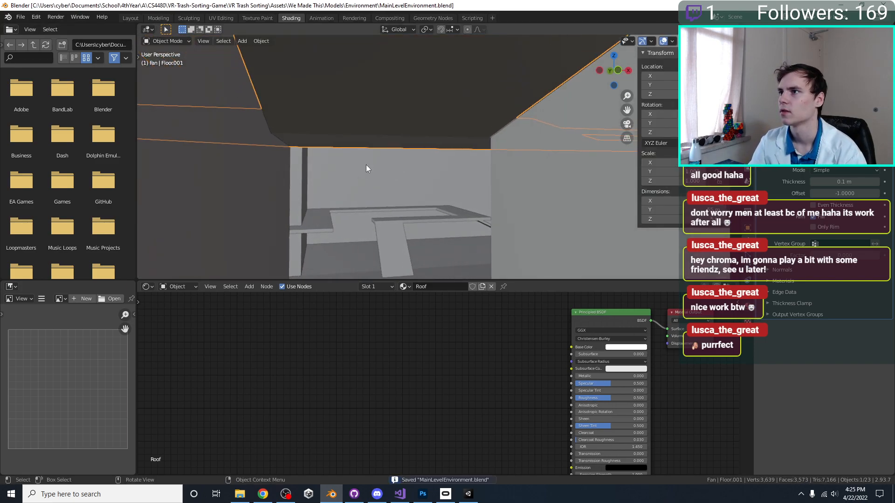
Recalculate the roof's normals with Inside disabled, save the file, and switch to Unity to check the roof.
{"action": "key", "text": "Tab"}
{"action": "key", "text": "shift+n"}
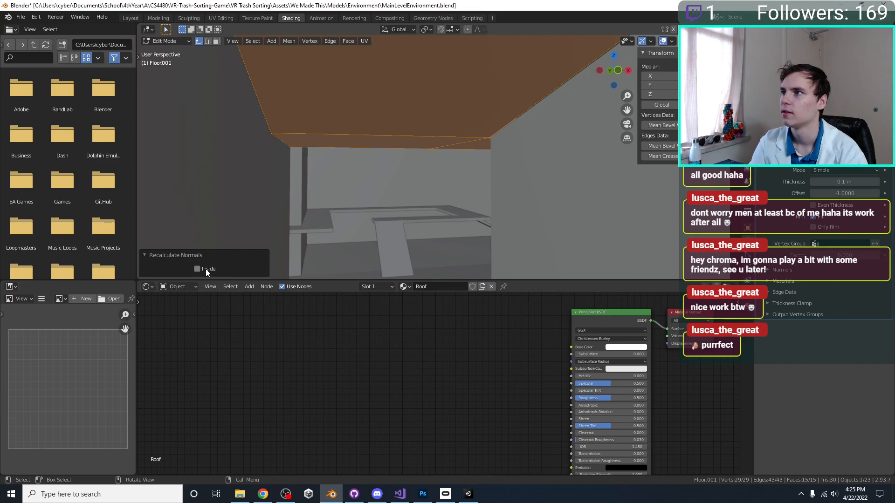
{"action": "middle_click_drag", "start_coordinate": [391, 146], "coordinate": [415, 176]}
{"action": "key", "text": "Tab"}
{"action": "key", "text": "ctrl+s"}
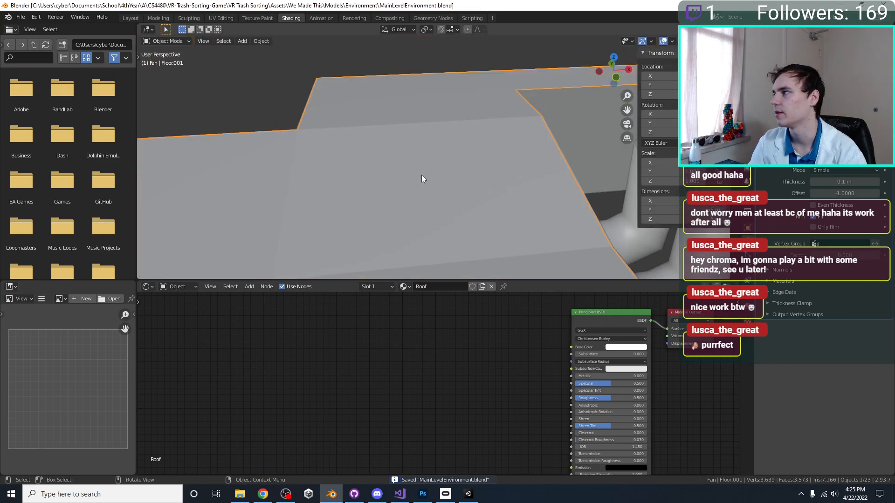
{"action": "left_click", "coordinate": [468, 495]}
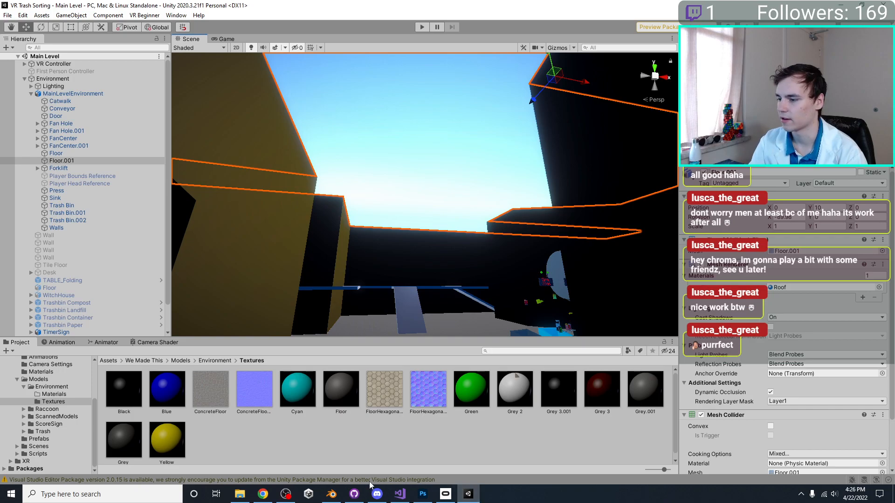
In Blender, apply Flip Normals to the whole roof mesh and save the file.
{"action": "left_click", "coordinate": [331, 494]}
{"action": "scroll", "coordinate": [379, 205], "scroll_direction": "up", "scroll_amount": 3}
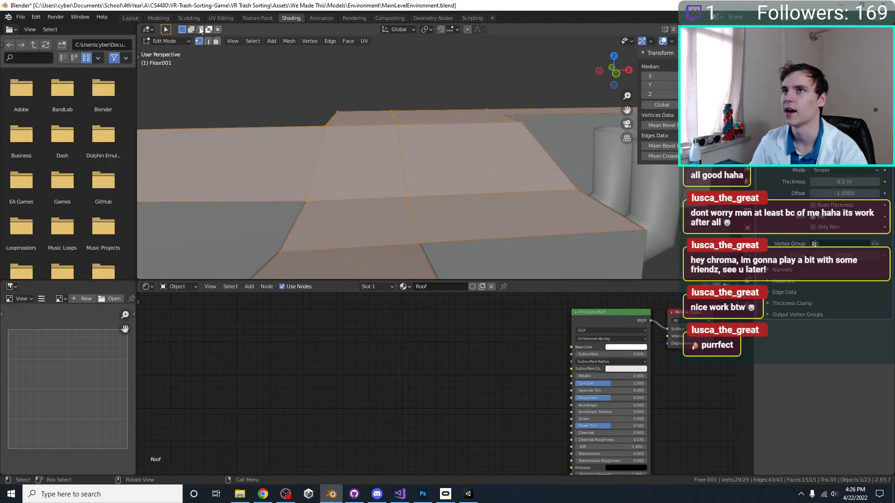
{"action": "key", "text": "F3"}
{"action": "type", "text": "flip"}
{"action": "key", "text": "Return"}
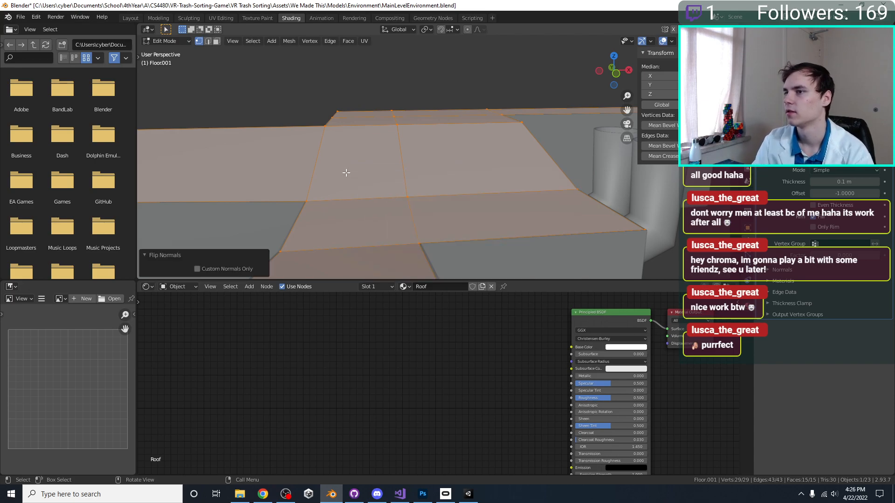
{"action": "scroll", "coordinate": [342, 184], "scroll_direction": "up", "scroll_amount": 10}
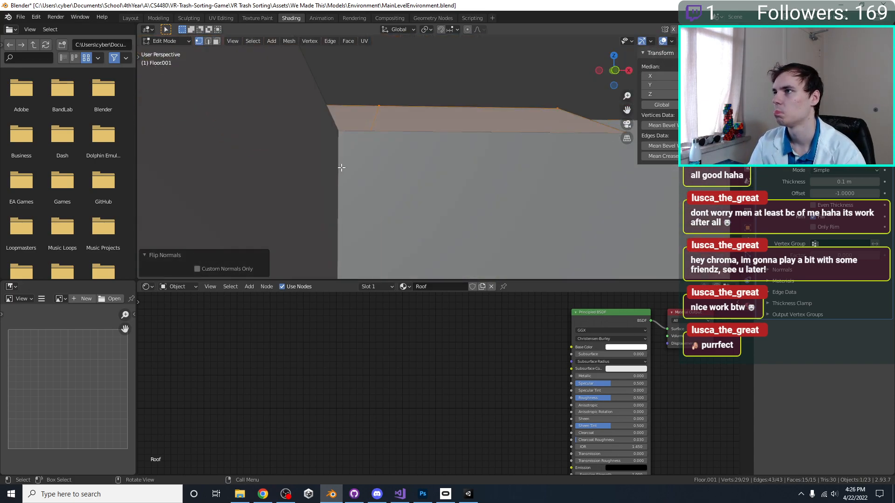
{"action": "key", "text": "Tab"}
{"action": "key", "text": "ctrl+s"}
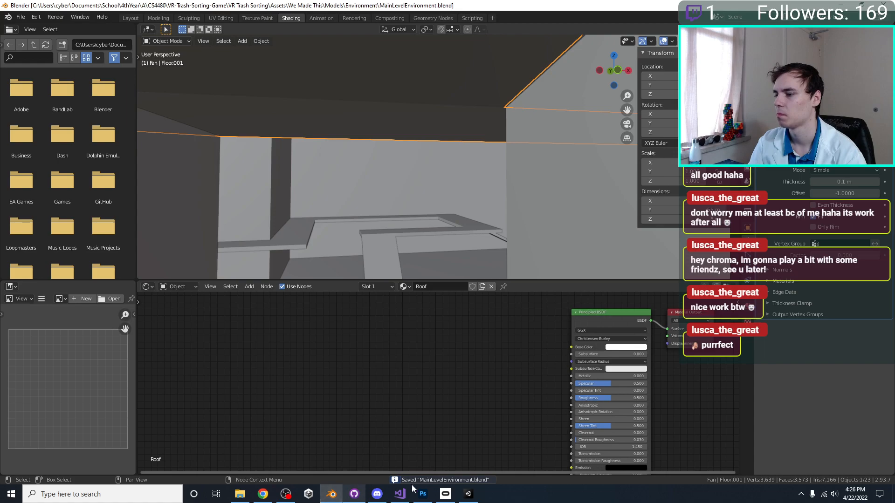
In Unity, examine the roof from above and from inside the building, and review its component settings.
{"action": "left_click", "coordinate": [468, 494]}
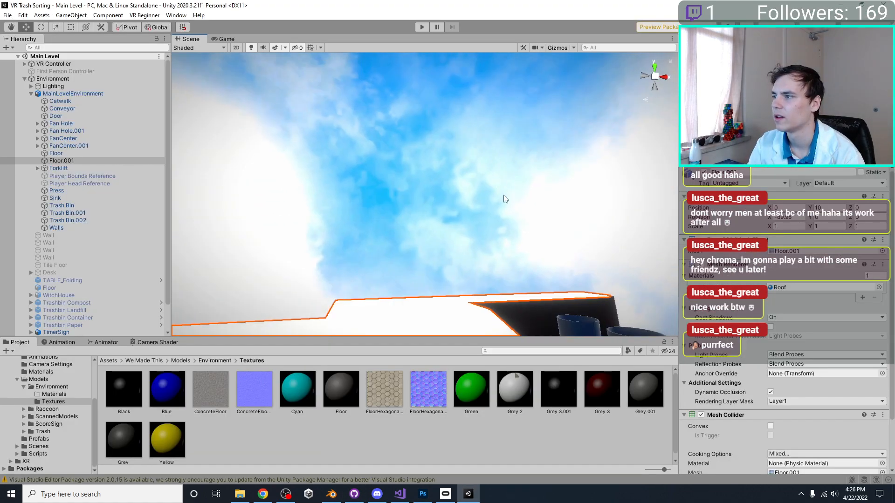
{"action": "scroll", "coordinate": [509, 191], "scroll_direction": "down", "scroll_amount": 6}
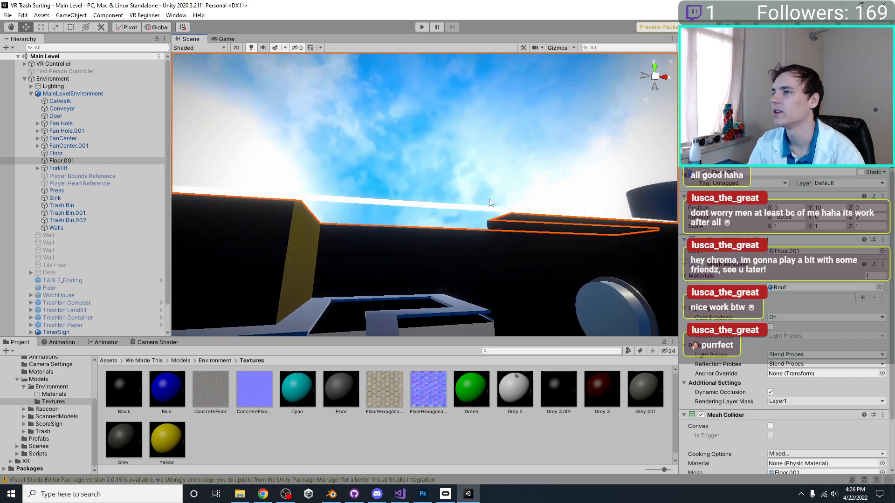
{"action": "scroll", "coordinate": [490, 202], "scroll_direction": "down", "scroll_amount": 5}
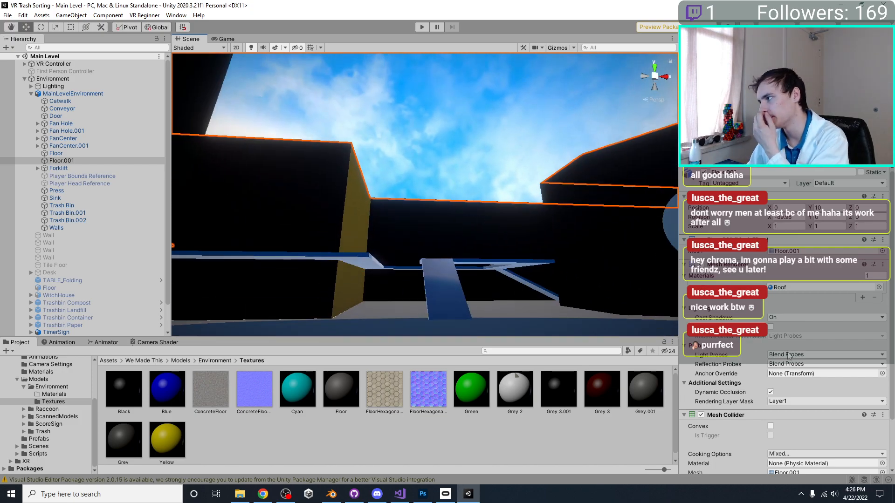
{"action": "scroll", "coordinate": [788, 356], "scroll_direction": "down", "scroll_amount": 3}
{"action": "middle_click_drag", "start_coordinate": [553, 292], "coordinate": [532, 272]}
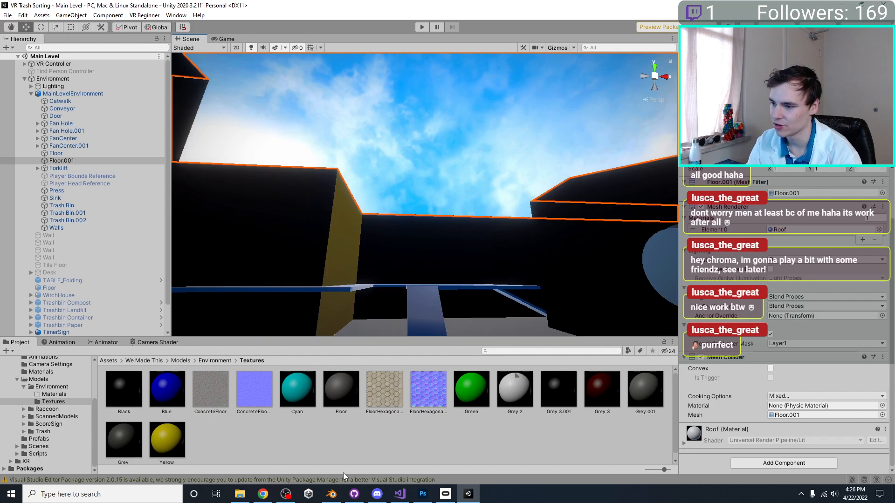
{"action": "right_click_drag", "start_coordinate": [494, 257], "coordinate": [499, 309]}
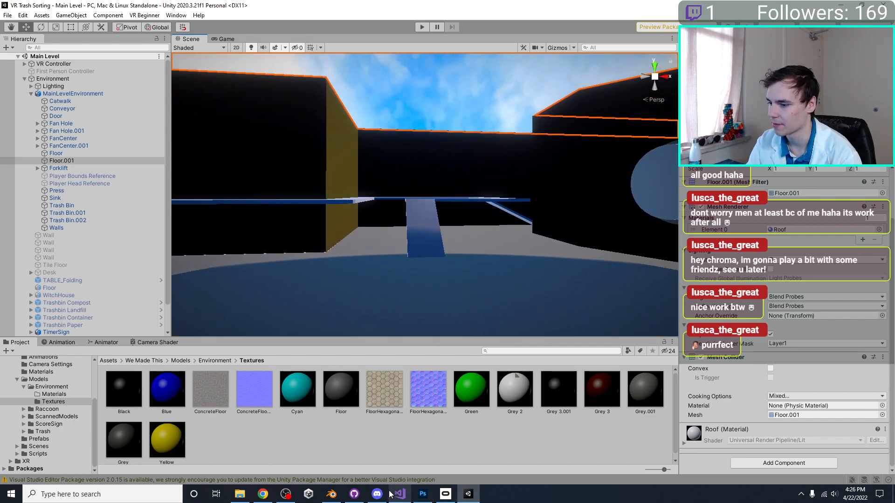
In Blender, rotate the roof object to a steep tilt and save the file.
{"action": "left_click", "coordinate": [337, 495]}
{"action": "scroll", "coordinate": [401, 184], "scroll_direction": "down", "scroll_amount": 8}
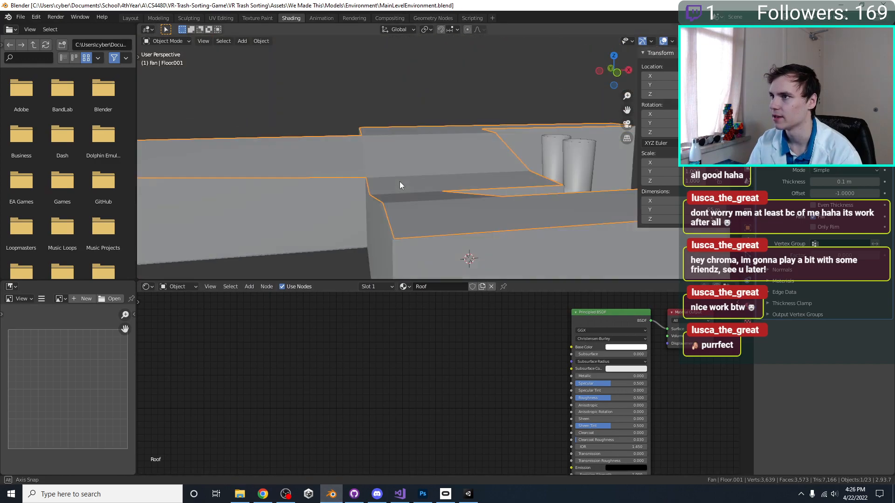
{"action": "key", "text": "r"}
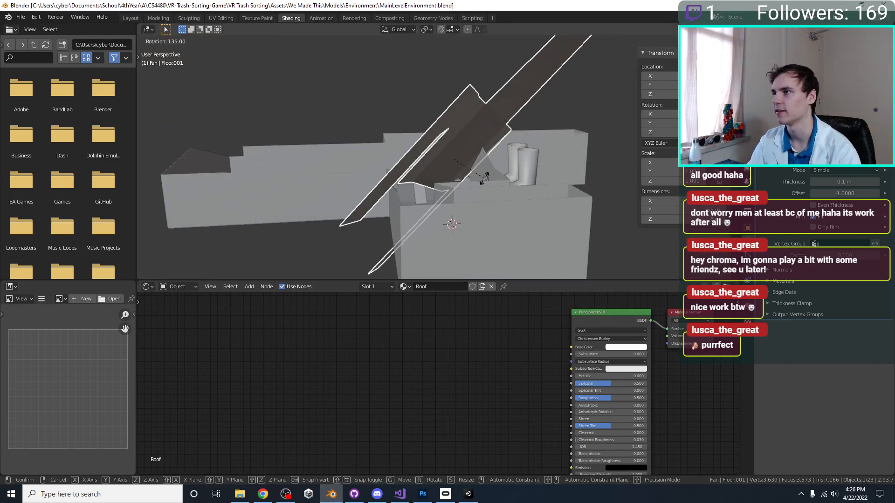
{"action": "left_click", "coordinate": [469, 218]}
Switch to Unity and examine the tilted roof from several angles to see which side of it renders.
{"action": "key", "text": "alt+Tab"}
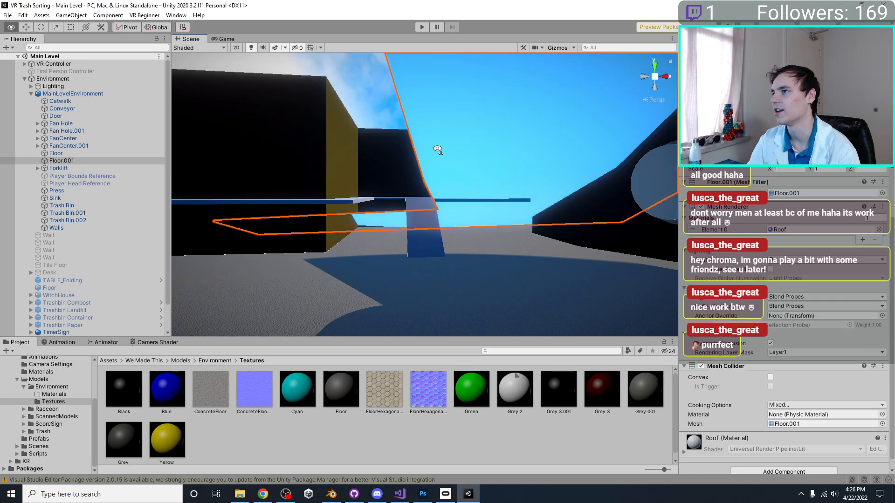
{"action": "right_click_drag", "start_coordinate": [437, 149], "coordinate": [497, 123]}
{"action": "middle_click_drag", "start_coordinate": [485, 182], "coordinate": [418, 202]}
{"action": "right_click_drag", "start_coordinate": [418, 202], "coordinate": [348, 301]}
{"action": "scroll", "coordinate": [348, 298], "scroll_direction": "up", "scroll_amount": 3}
{"action": "middle_click_drag", "start_coordinate": [348, 301], "coordinate": [360, 259]}
{"action": "right_click_drag", "start_coordinate": [360, 260], "coordinate": [466, 190]}
{"action": "scroll", "coordinate": [467, 189], "scroll_direction": "up", "scroll_amount": 3}
{"action": "middle_click_drag", "start_coordinate": [466, 189], "coordinate": [513, 154]}
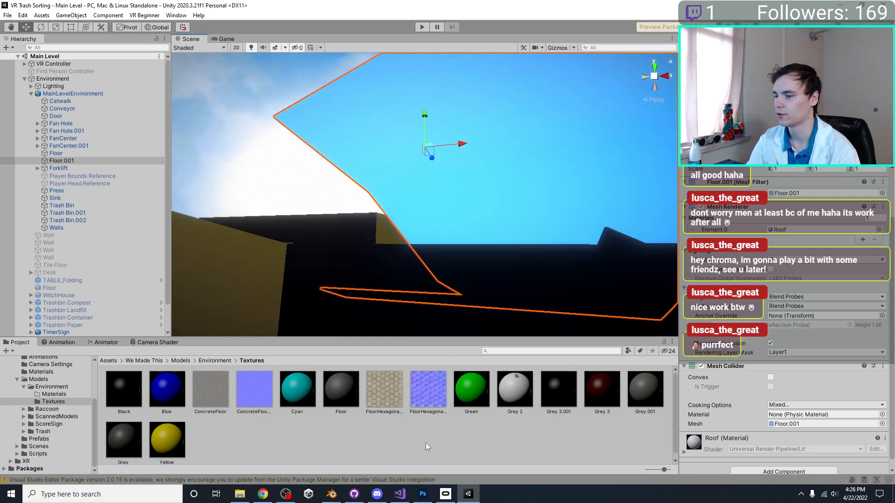
Return to Blender, undo the roof's rotation, and save the file.
{"action": "left_click", "coordinate": [331, 493]}
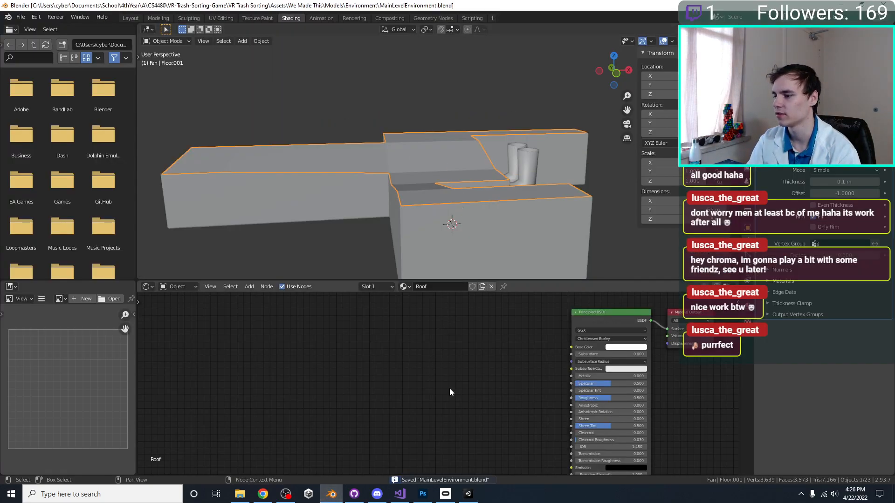
Save the Blender file, then switch to Unity and look up at the roof from inside the building.
{"action": "key", "text": "Tab"}
{"action": "scroll", "coordinate": [487, 210], "scroll_direction": "up", "scroll_amount": 3}
{"action": "key", "text": "ctrl+s"}
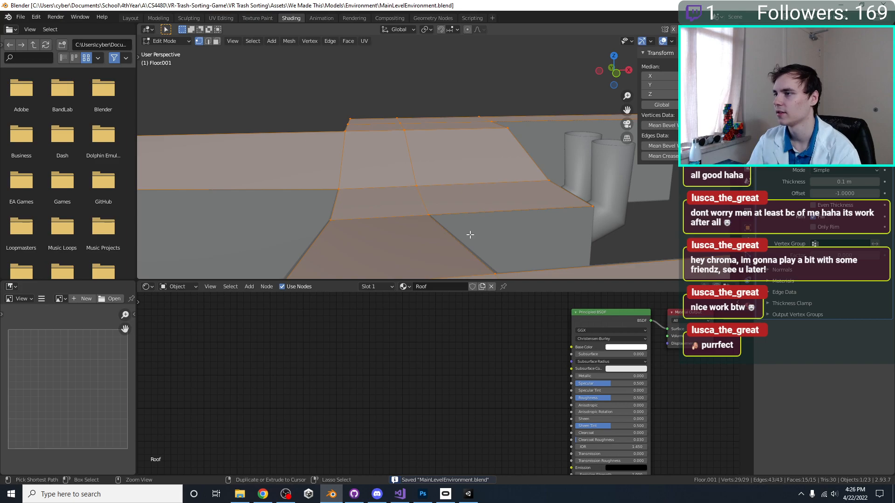
{"action": "key", "text": "Tab"}
{"action": "left_click", "coordinate": [469, 494]}
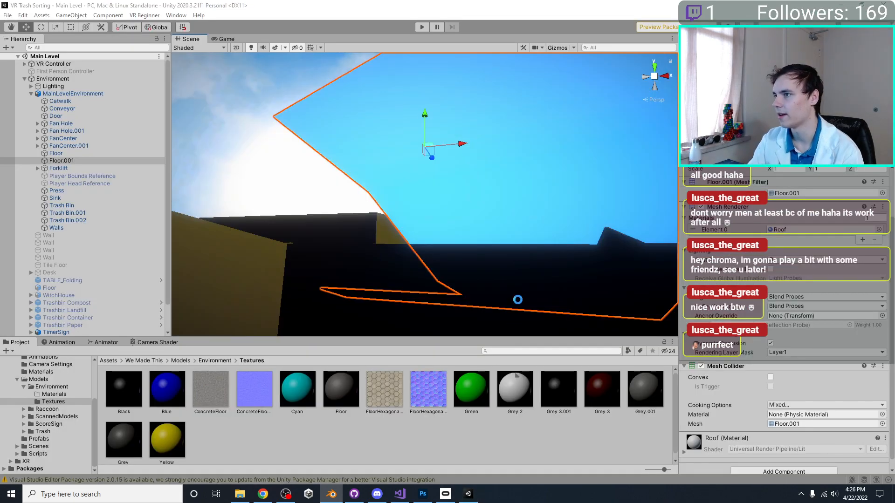
{"action": "middle_click_drag", "start_coordinate": [552, 280], "coordinate": [464, 236]}
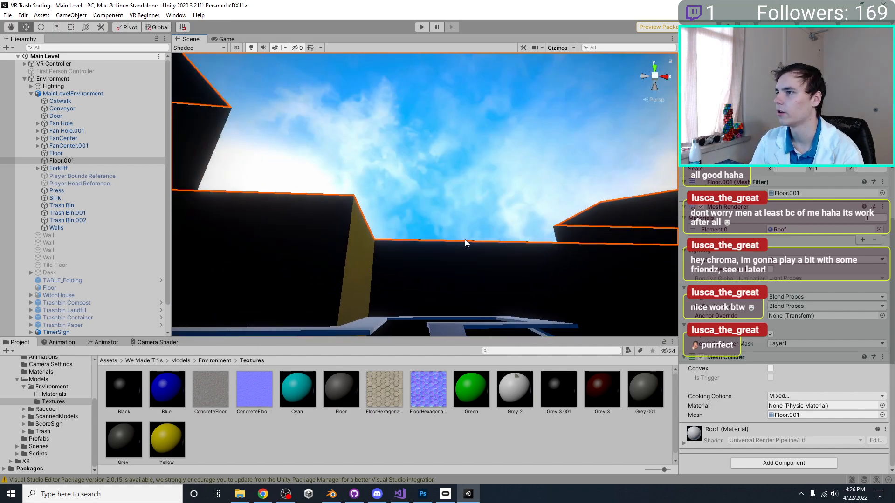
Return to Blender, flip the normals of all the roof's faces, and save the file.
{"action": "left_click", "coordinate": [330, 494]}
{"action": "key", "text": "Tab"}
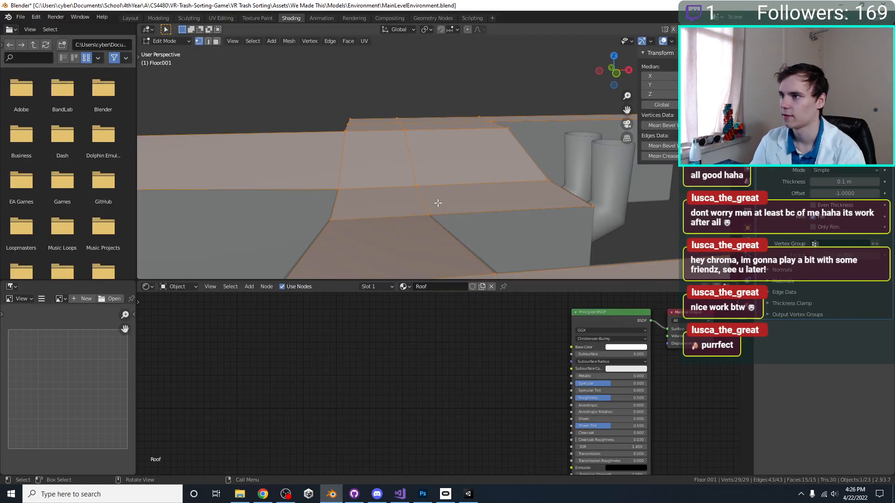
{"action": "key", "text": "F3"}
{"action": "key", "text": "Return"}
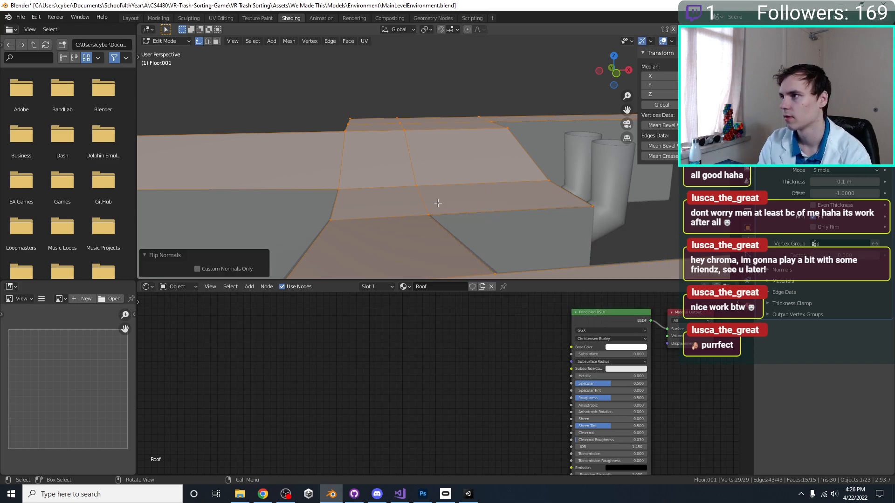
{"action": "key", "text": "Tab"}
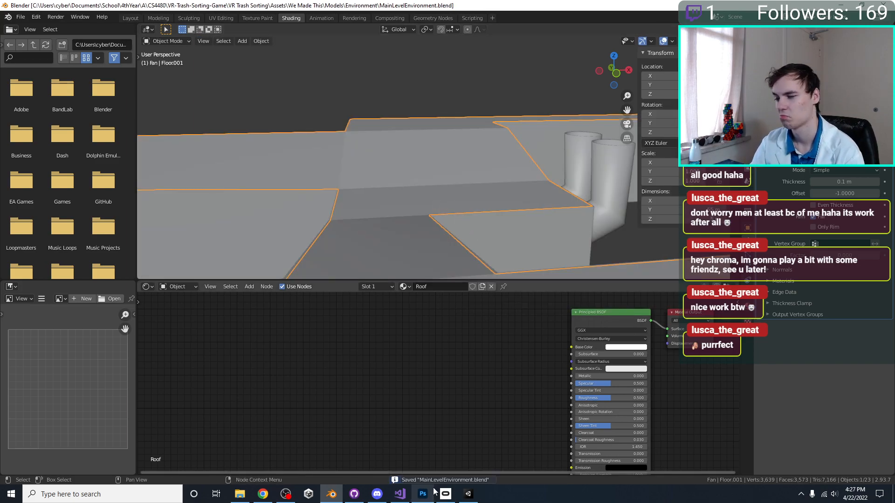
Switch to Unity and examine the open area above the walls to check whether the flipped roof renders from inside.
{"action": "left_click", "coordinate": [468, 496]}
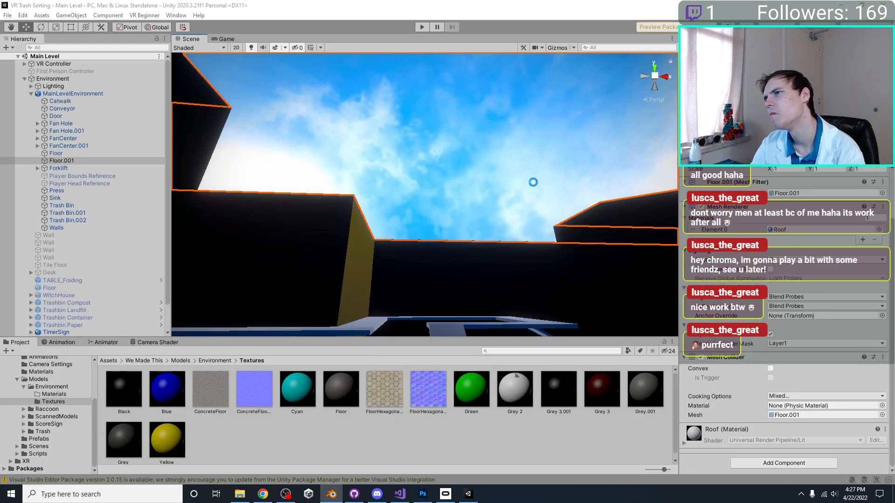
{"action": "middle_click_drag", "start_coordinate": [488, 222], "coordinate": [354, 224]}
{"action": "right_click_drag", "start_coordinate": [355, 225], "coordinate": [475, 212]}
{"action": "left_click", "coordinate": [330, 181]}
{"action": "middle_click_drag", "start_coordinate": [475, 211], "coordinate": [495, 172]}
{"action": "left_click", "coordinate": [496, 173]}
Review the material assignments in the MainLevelEnvironment model's import settings.
{"action": "left_click", "coordinate": [333, 422]}
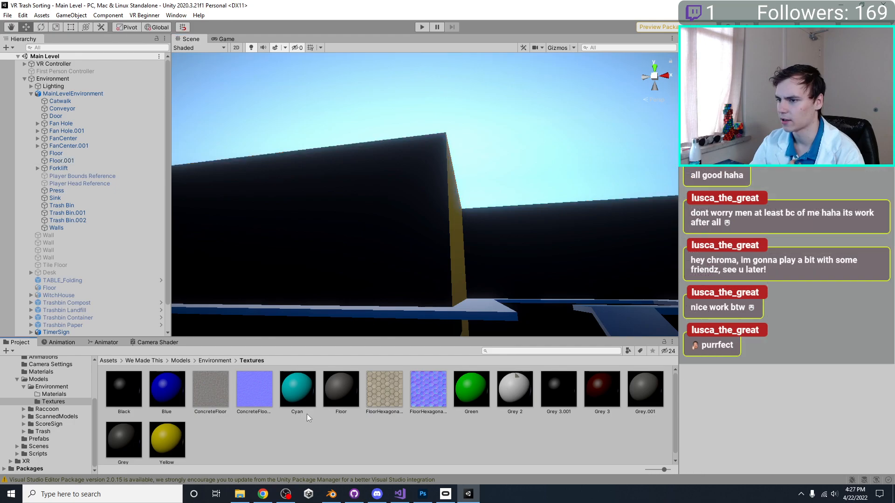
{"action": "left_click", "coordinate": [52, 387]}
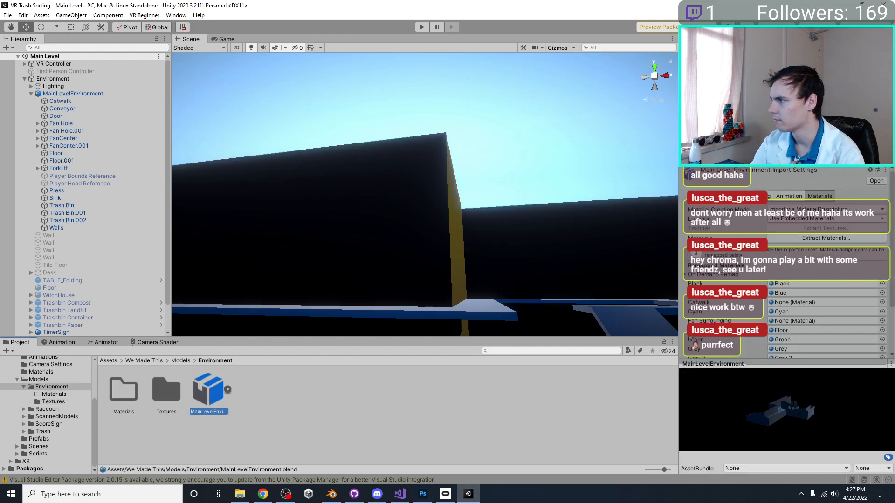
{"action": "scroll", "coordinate": [814, 295], "scroll_direction": "down", "scroll_amount": 3}
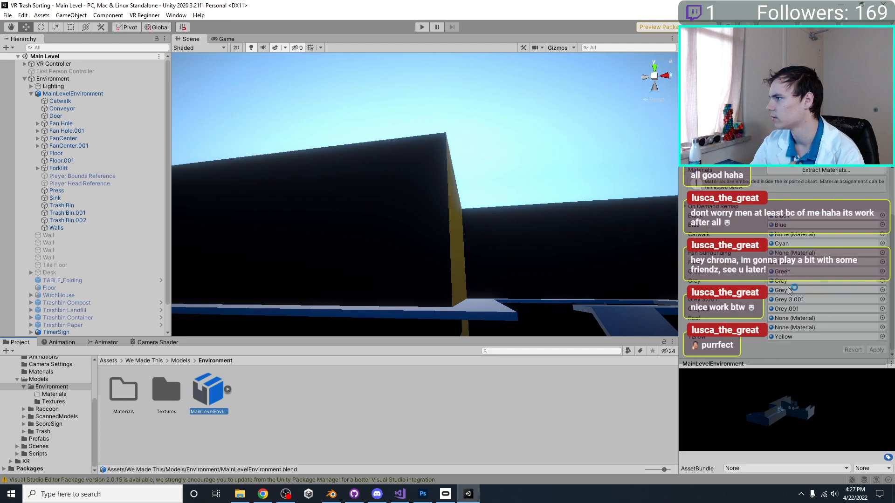
In Blender, set the Roof material's base color to red, save the file, and view the room in Material Preview shading.
{"action": "left_click", "coordinate": [332, 495]}
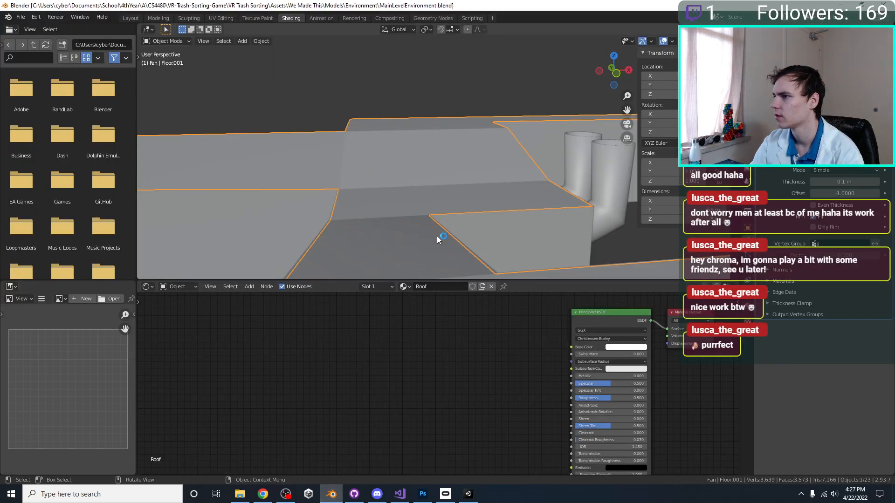
{"action": "left_click", "coordinate": [641, 348]}
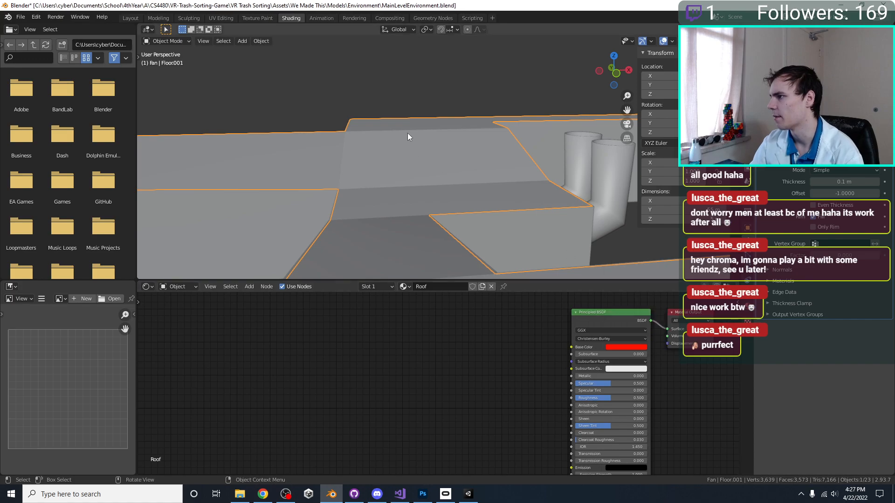
{"action": "scroll", "coordinate": [406, 130], "scroll_direction": "up", "scroll_amount": 5}
{"action": "key", "text": "ctrl+s"}
{"action": "key", "text": "z"}
{"action": "left_click", "coordinate": [396, 298]}
{"action": "scroll", "coordinate": [411, 217], "scroll_direction": "down", "scroll_amount": 3}
{"action": "middle_click_drag", "start_coordinate": [411, 218], "coordinate": [410, 208]}
Switch to Unity and examine the red roof from inside the building, moving around to the fan holes.
{"action": "left_click", "coordinate": [468, 494]}
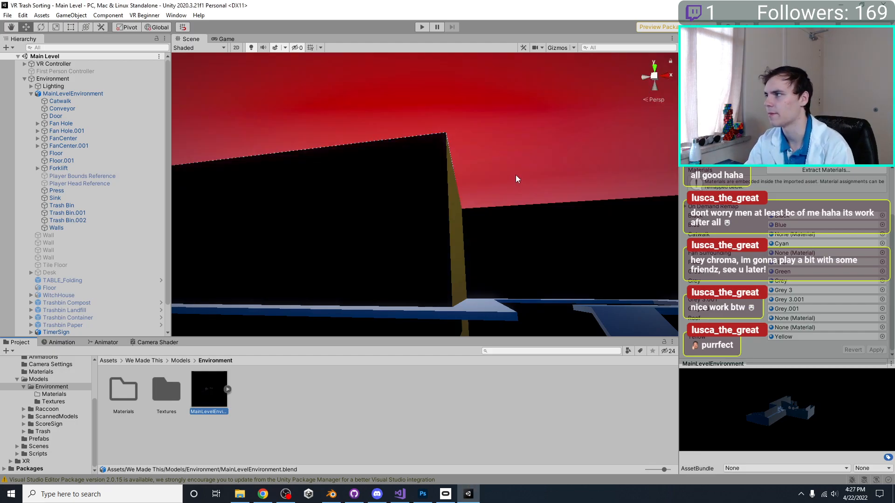
{"action": "right_click_drag", "start_coordinate": [516, 180], "coordinate": [613, 208]}
{"action": "middle_click_drag", "start_coordinate": [614, 208], "coordinate": [576, 221]}
{"action": "right_click_drag", "start_coordinate": [576, 221], "coordinate": [665, 231]}
{"action": "scroll", "coordinate": [550, 266], "scroll_direction": "down", "scroll_amount": 3}
{"action": "middle_click_drag", "start_coordinate": [665, 232], "coordinate": [482, 247]}
{"action": "scroll", "coordinate": [550, 266], "scroll_direction": "up", "scroll_amount": 3}
Deactivate the WallCutHole and WallCutHole.001 objects covering the two fans, and save the scene.
{"action": "left_click", "coordinate": [482, 246]}
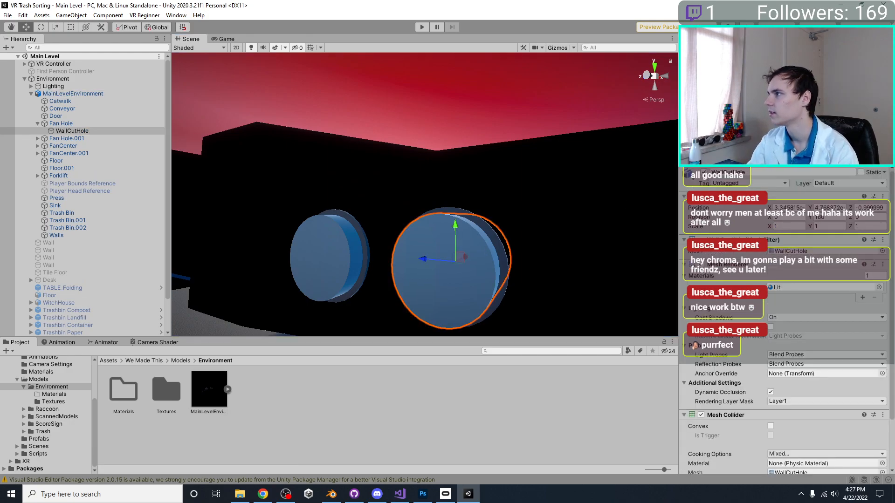
{"action": "key", "text": "alt+shift+a"}
{"action": "left_click", "coordinate": [331, 253]}
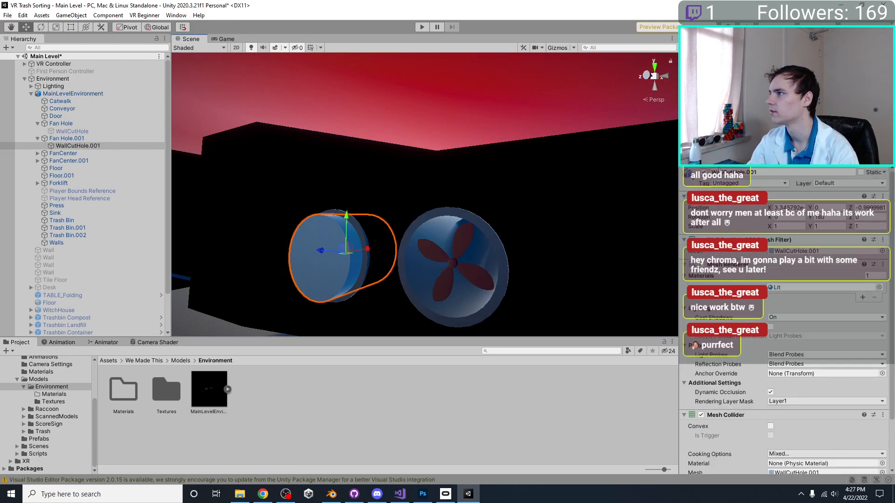
{"action": "left_click", "coordinate": [704, 173]}
{"action": "right_click_drag", "start_coordinate": [574, 182], "coordinate": [437, 308]}
{"action": "key", "text": "ctrl+s"}
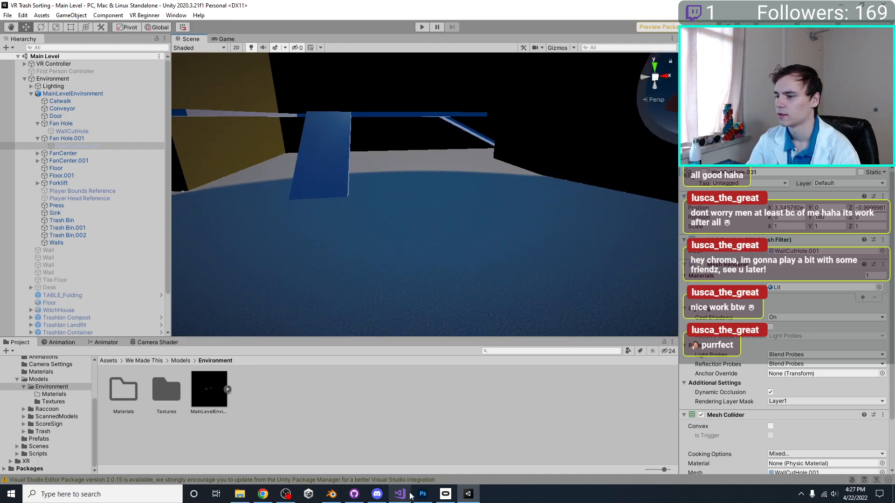
Return to Blender, change the Roof material's base color to a very pale pink, and save the file.
{"action": "left_click", "coordinate": [332, 494]}
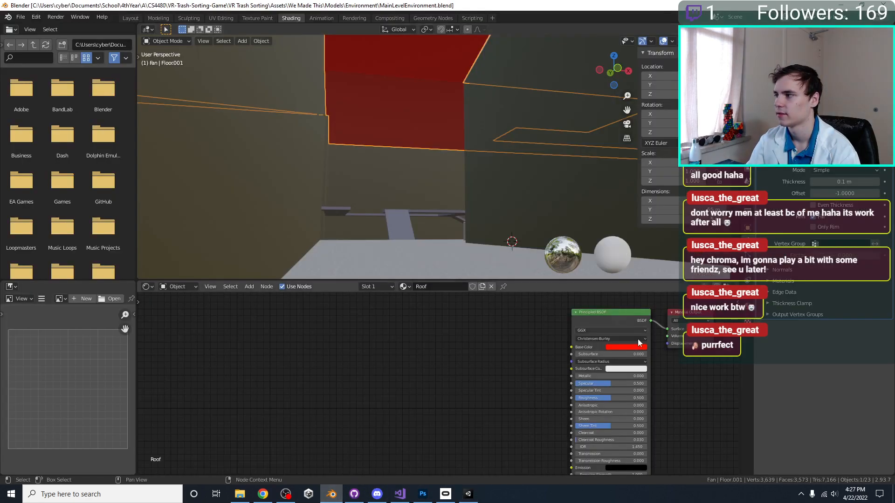
{"action": "left_click", "coordinate": [625, 346]}
{"action": "mouse_move", "coordinate": [628, 279]}
{"action": "left_mouse_down"}
{"action": "mouse_move", "coordinate": [640, 282]}
{"action": "mouse_move", "coordinate": [632, 278]}
{"action": "left_mouse_up"}
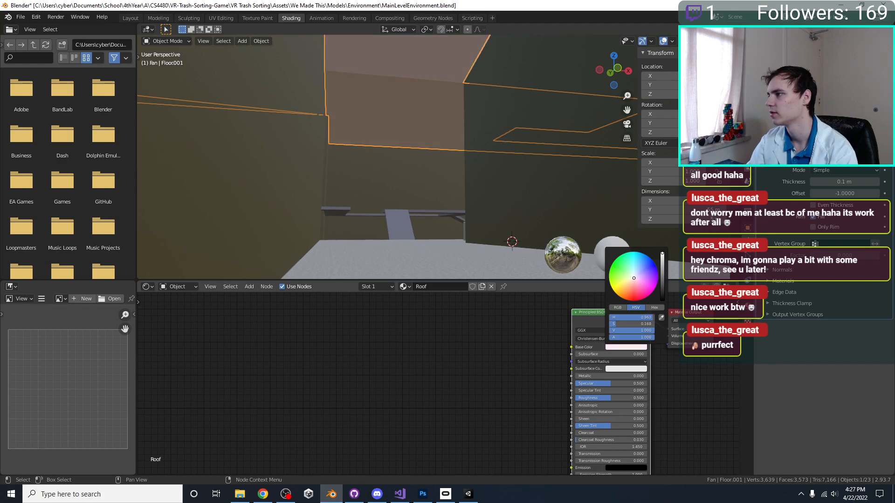
{"action": "middle_click_drag", "start_coordinate": [414, 148], "coordinate": [413, 161]}
{"action": "key", "text": "ctrl+s"}
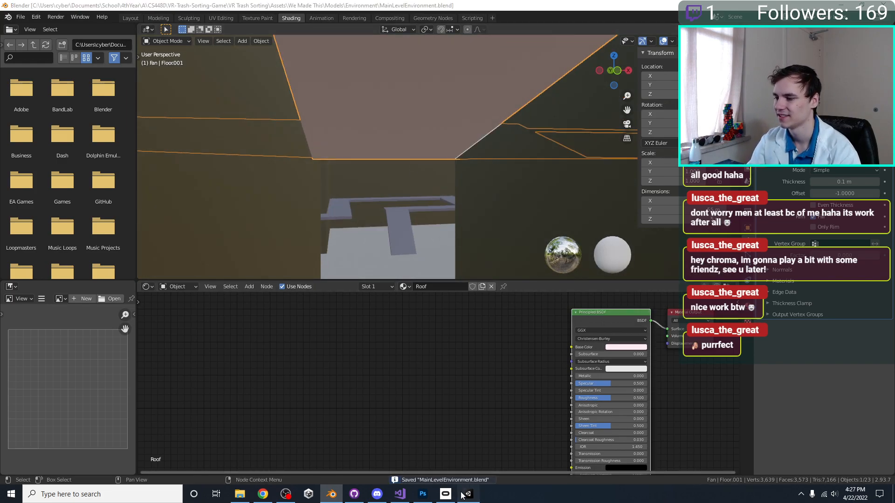
Switch to Unity and check how the pale roof looks above the catwalk and walls.
{"action": "left_click", "coordinate": [464, 495]}
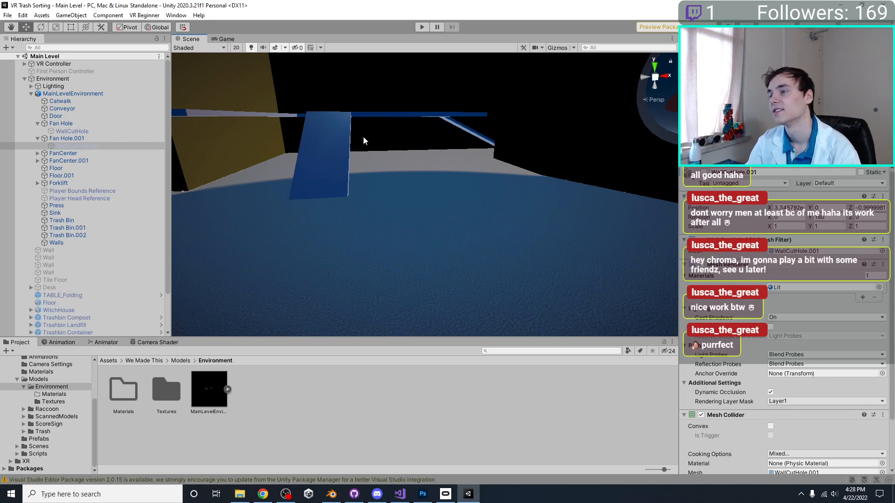
{"action": "right_click_drag", "start_coordinate": [364, 140], "coordinate": [386, 59]}
{"action": "middle_click_drag", "start_coordinate": [386, 59], "coordinate": [384, 124]}
{"action": "scroll", "coordinate": [386, 124], "scroll_direction": "down", "scroll_amount": 3}
{"action": "right_click_drag", "start_coordinate": [389, 118], "coordinate": [365, 186]}
In Blender, darken the Roof material's base color to a greyish pink and save, then check the room in Unity.
{"action": "left_click", "coordinate": [331, 495]}
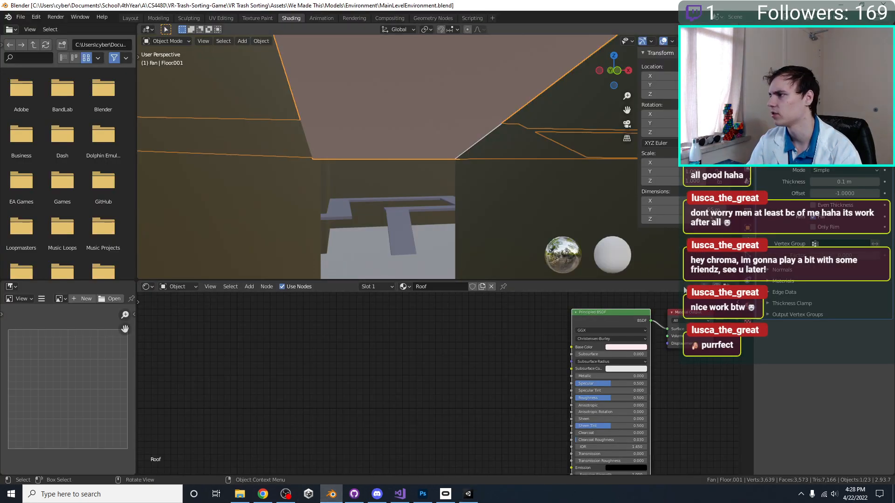
{"action": "left_click", "coordinate": [626, 347]}
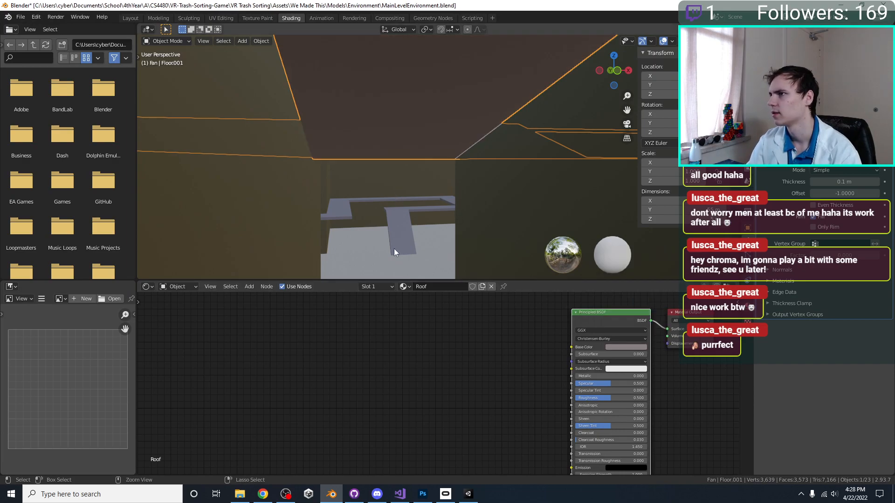
{"action": "left_click", "coordinate": [472, 500]}
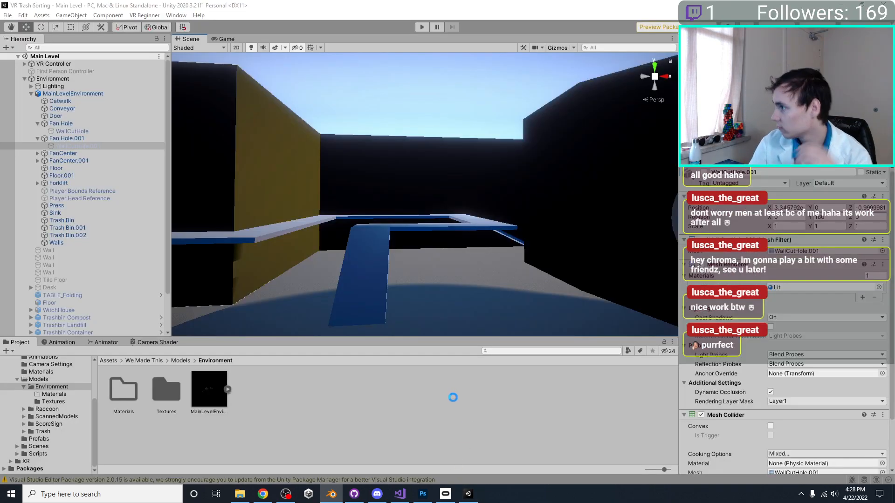
{"action": "right_click_drag", "start_coordinate": [476, 329], "coordinate": [510, 309]}
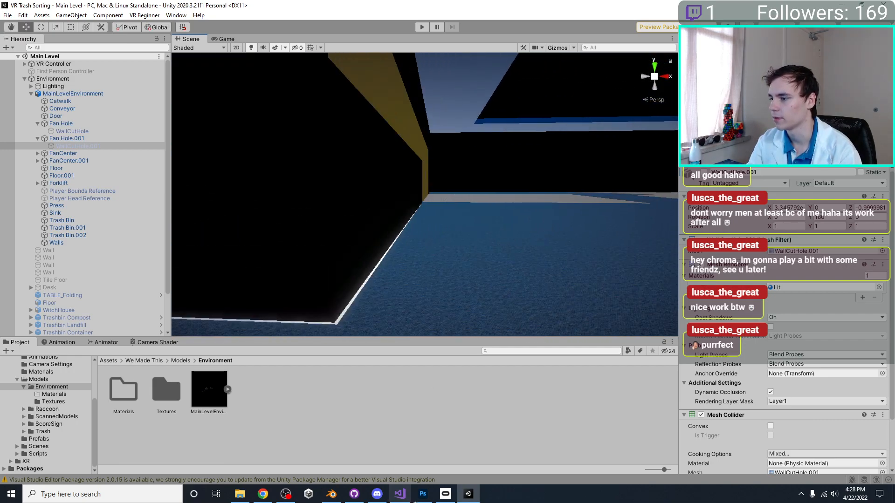
Return to Blender and inspect up close the floor's corner vertex where it meets the walls.
{"action": "left_click", "coordinate": [346, 497]}
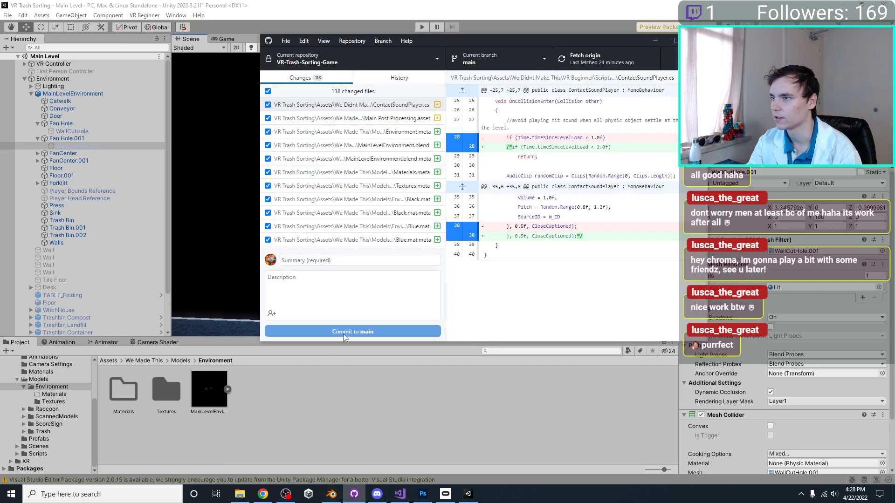
{"action": "left_click", "coordinate": [354, 497]}
{"action": "left_click", "coordinate": [332, 494]}
{"action": "middle_click_drag", "start_coordinate": [395, 184], "coordinate": [466, 166]}
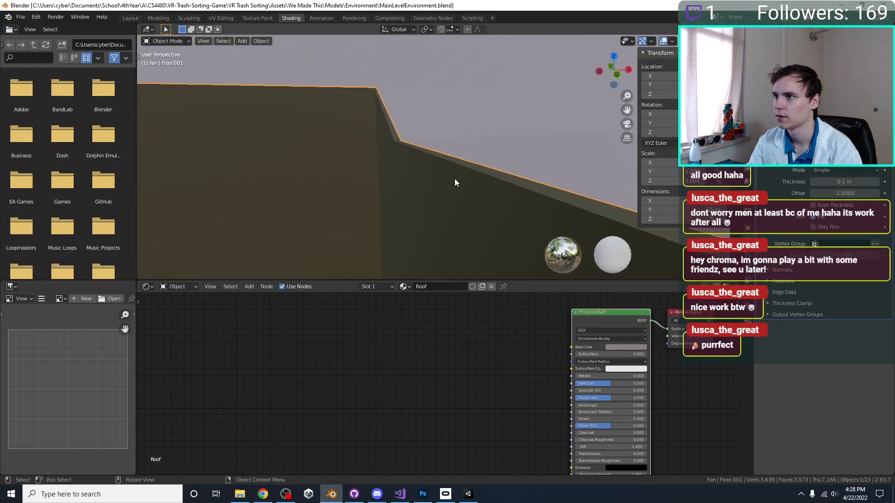
{"action": "scroll", "coordinate": [435, 213], "scroll_direction": "down", "scroll_amount": 5}
{"action": "left_click", "coordinate": [334, 231]}
{"action": "key", "text": "Tab"}
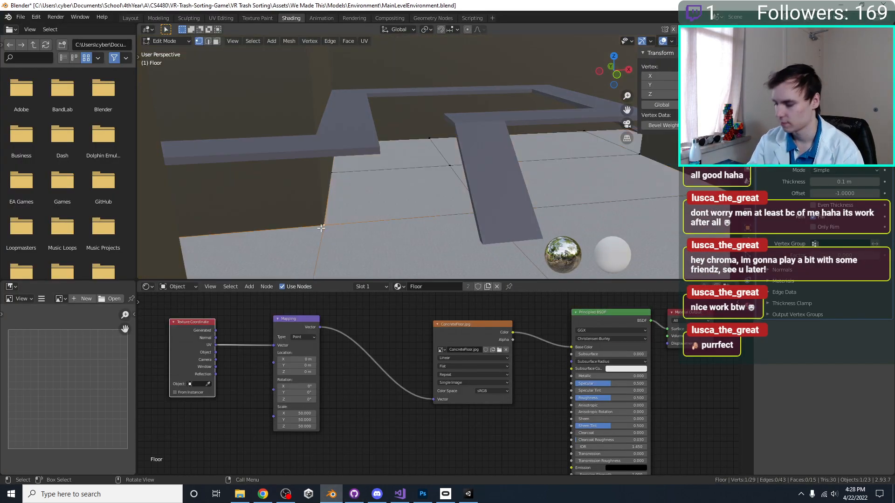
{"action": "key", "text": "KP_Decimal"}
{"action": "middle_click_drag", "start_coordinate": [320, 228], "coordinate": [238, 124]}
{"action": "key", "text": "Tab"}
Compare the walls with the floor from above and below, and turn off the viewport display of both objects' Solidify modifiers.
{"action": "left_click", "coordinate": [355, 132]}
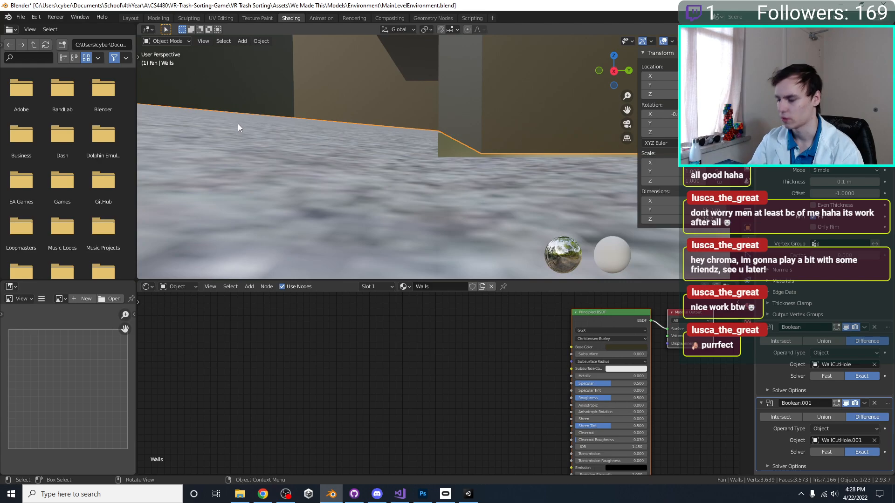
{"action": "key", "text": "KP_7"}
{"action": "scroll", "coordinate": [267, 119], "scroll_direction": "down", "scroll_amount": 2}
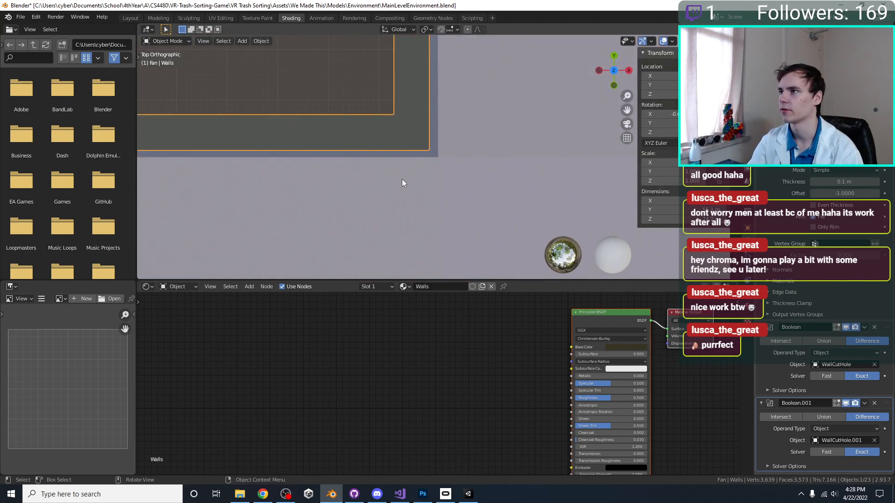
{"action": "scroll", "coordinate": [479, 180], "scroll_direction": "down", "scroll_amount": 3}
{"action": "scroll", "coordinate": [519, 186], "scroll_direction": "up", "scroll_amount": 5}
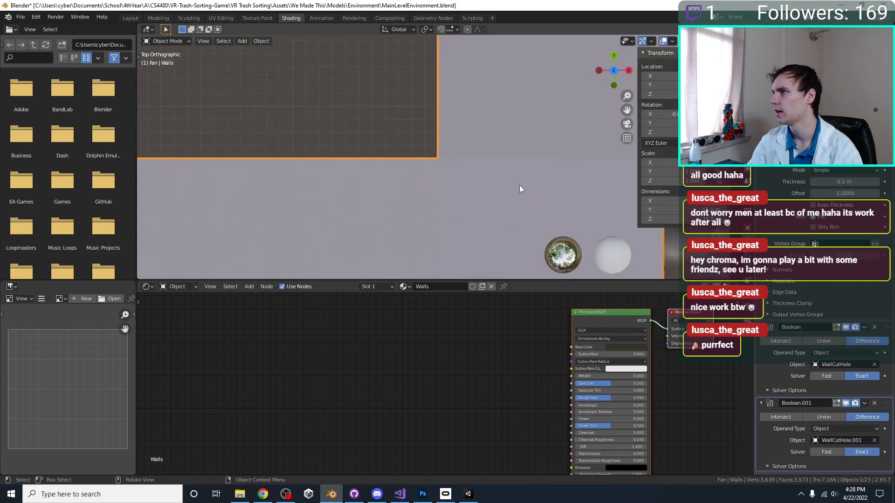
{"action": "scroll", "coordinate": [559, 188], "scroll_direction": "down", "scroll_amount": 4}
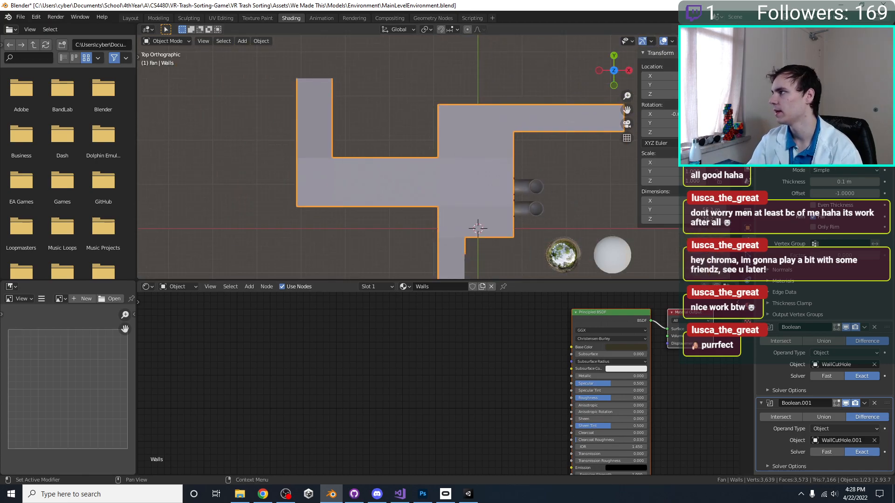
{"action": "middle_click_drag", "start_coordinate": [466, 210], "coordinate": [418, 216]}
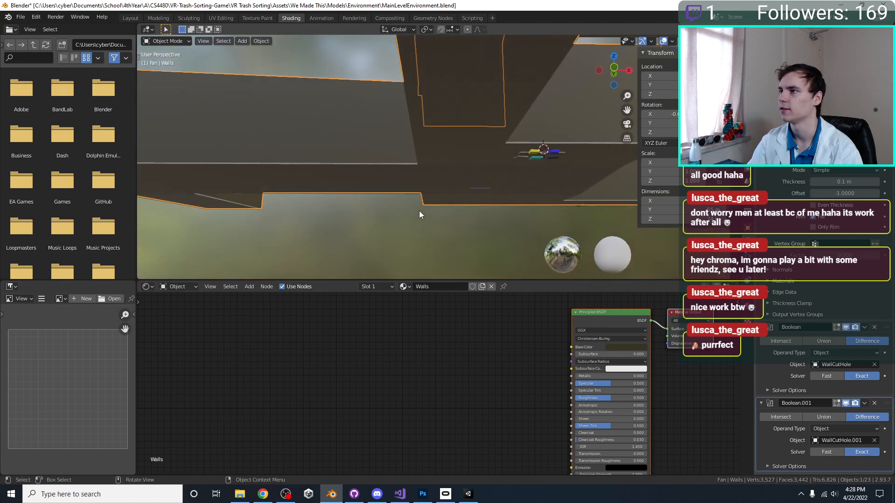
{"action": "left_click", "coordinate": [448, 196]}
{"action": "left_click", "coordinate": [841, 159]}
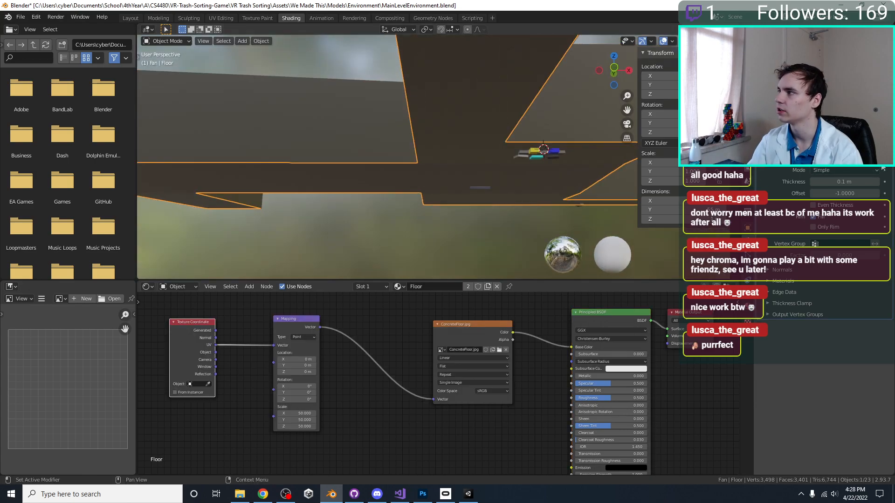
{"action": "middle_click_drag", "start_coordinate": [518, 149], "coordinate": [514, 181]}
Select the roof, check its corner alignment with the walls in top view, and save the file.
{"action": "left_click", "coordinate": [449, 146]}
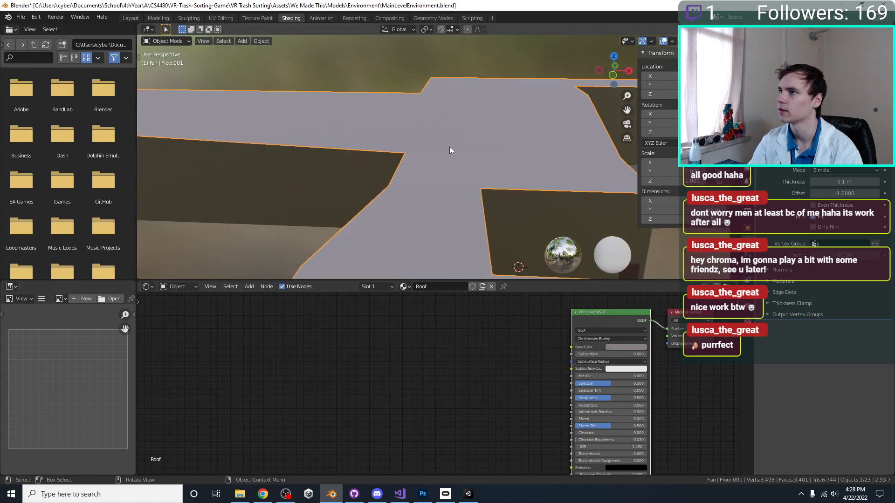
{"action": "middle_click_drag", "start_coordinate": [449, 146], "coordinate": [425, 213]}
{"action": "key", "text": "KP_7"}
{"action": "key", "text": "ctrl+s"}
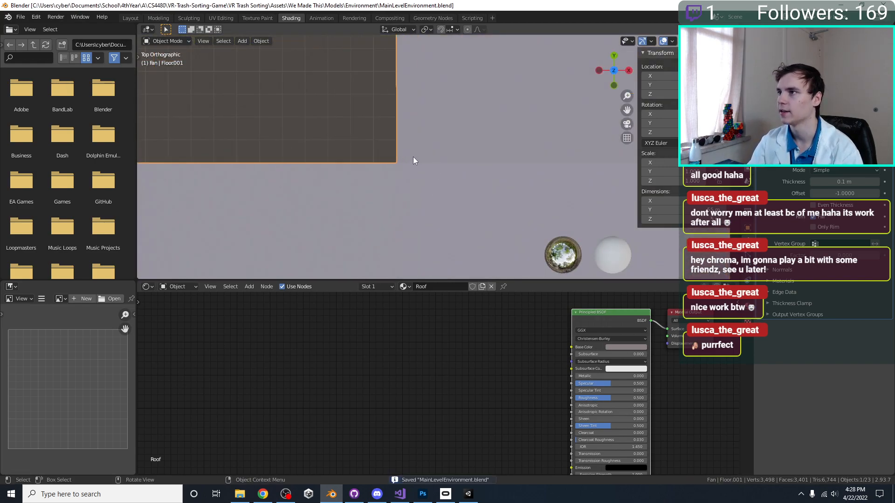
Rename the Floor.001 object to Roof and save the file.
{"action": "key", "text": "Tab"}
{"action": "key", "text": "Tab"}
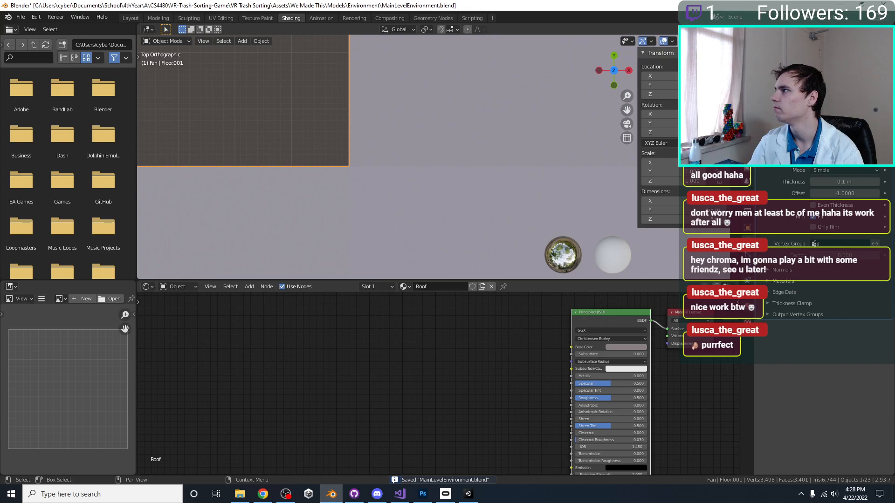
{"action": "scroll", "coordinate": [821, 303], "scroll_direction": "up", "scroll_amount": 4}
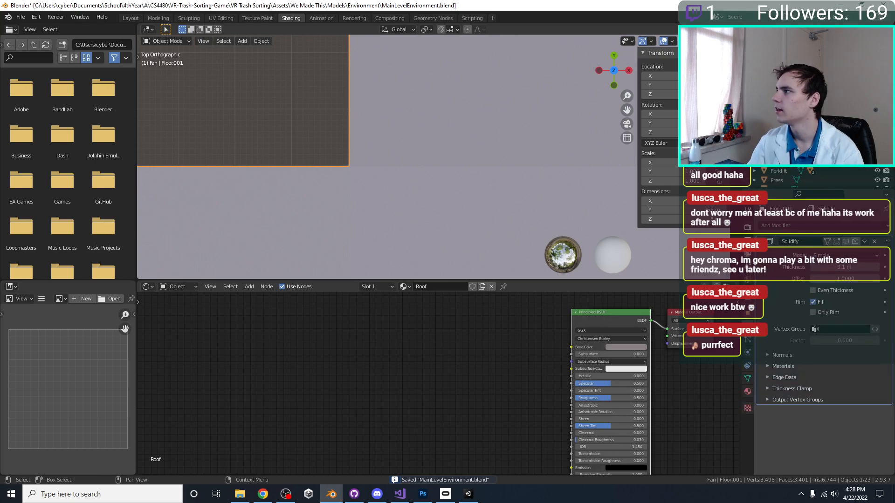
{"action": "key", "text": "ctrl+s"}
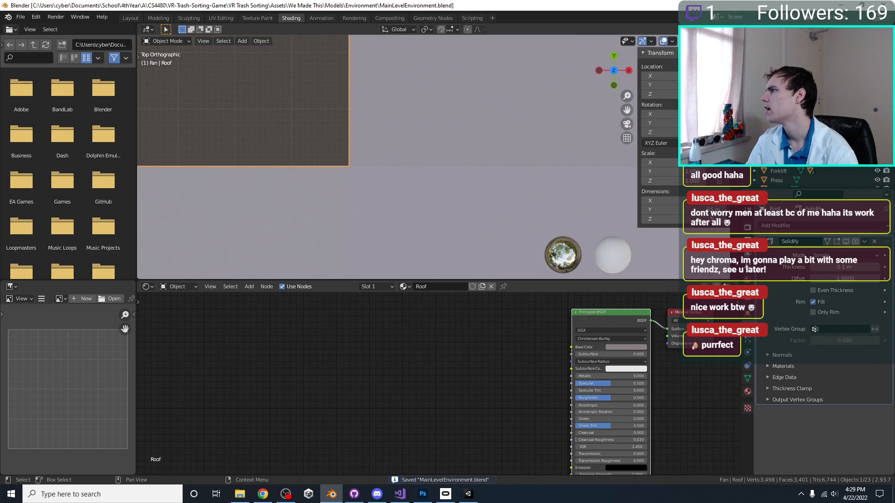
Find the Roof object in the scene's object list and hide it from the viewport.
{"action": "left_click", "coordinate": [780, 116]}
{"action": "scroll", "coordinate": [779, 116], "scroll_direction": "down", "scroll_amount": 3}
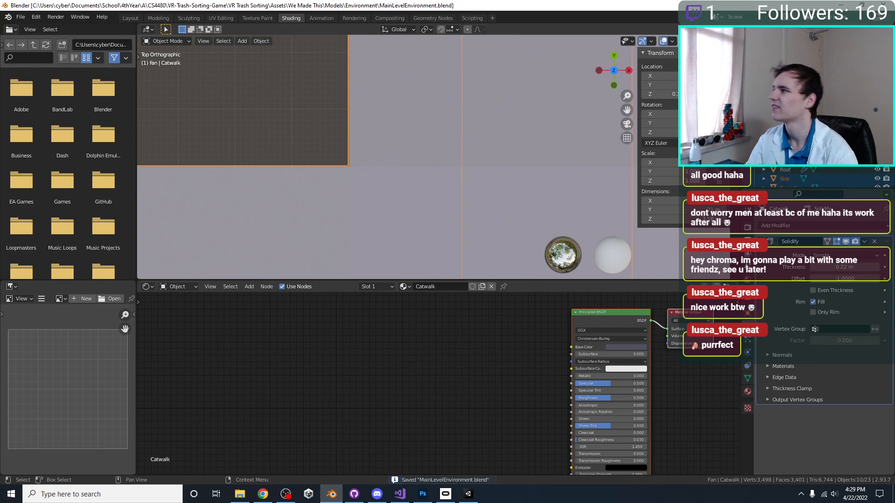
{"action": "left_click", "coordinate": [784, 125]}
{"action": "left_click", "coordinate": [783, 141]}
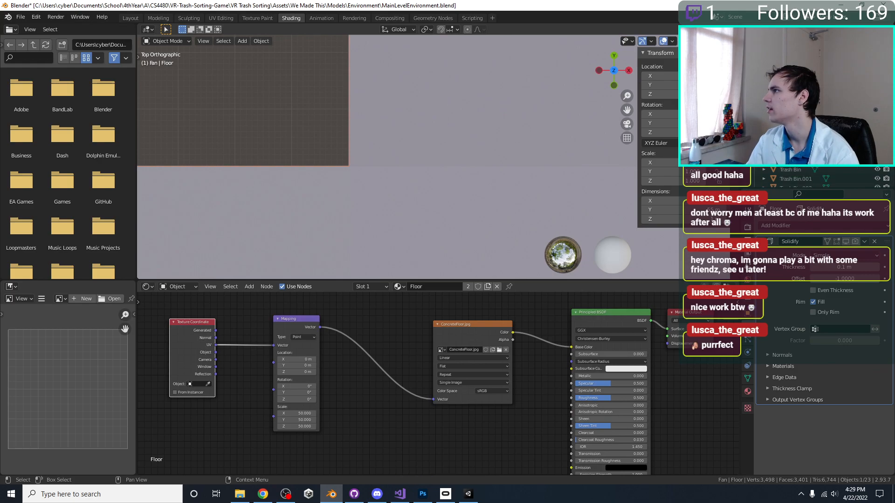
{"action": "scroll", "coordinate": [838, 183], "scroll_direction": "down", "scroll_amount": 2}
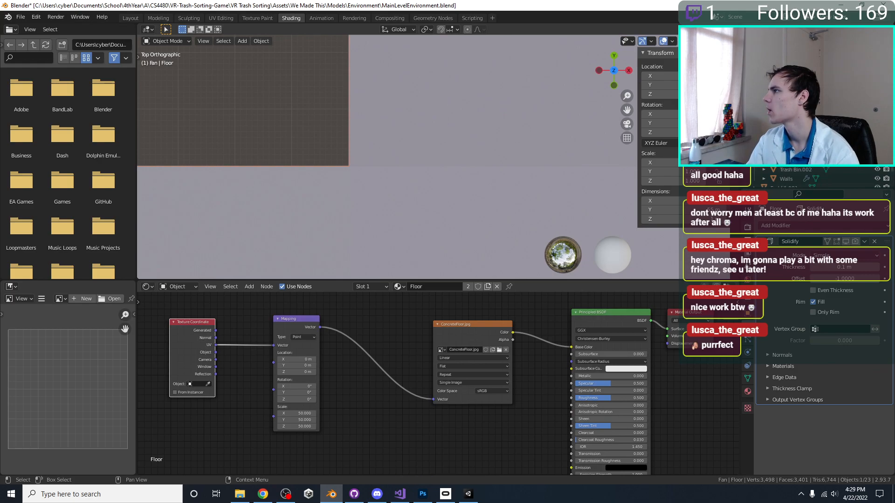
{"action": "left_click", "coordinate": [878, 142]}
Hide the catwalk and the walls, and select the floor in top view.
{"action": "left_click", "coordinate": [454, 167]}
{"action": "scroll", "coordinate": [467, 162], "scroll_direction": "down", "scroll_amount": 10}
{"action": "left_click", "coordinate": [336, 102]}
{"action": "mouse_move", "coordinate": [462, 139]}
{"action": "middle_mouse_down"}
{"action": "mouse_move", "coordinate": [492, 139]}
{"action": "mouse_move", "coordinate": [502, 100]}
{"action": "mouse_move", "coordinate": [465, 144]}
{"action": "middle_mouse_up"}
{"action": "scroll", "coordinate": [441, 147], "scroll_direction": "up", "scroll_amount": 6}
{"action": "left_click", "coordinate": [544, 128]}
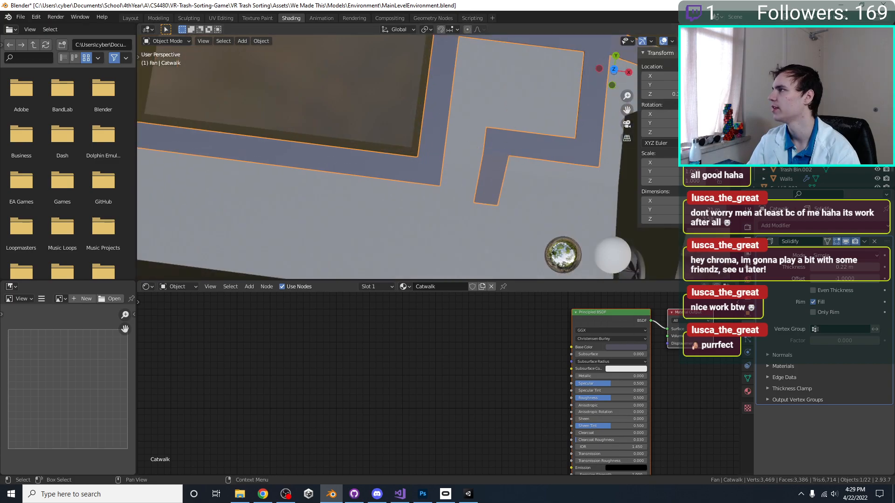
{"action": "key", "text": "Delete"}
{"action": "left_click", "coordinate": [418, 121]}
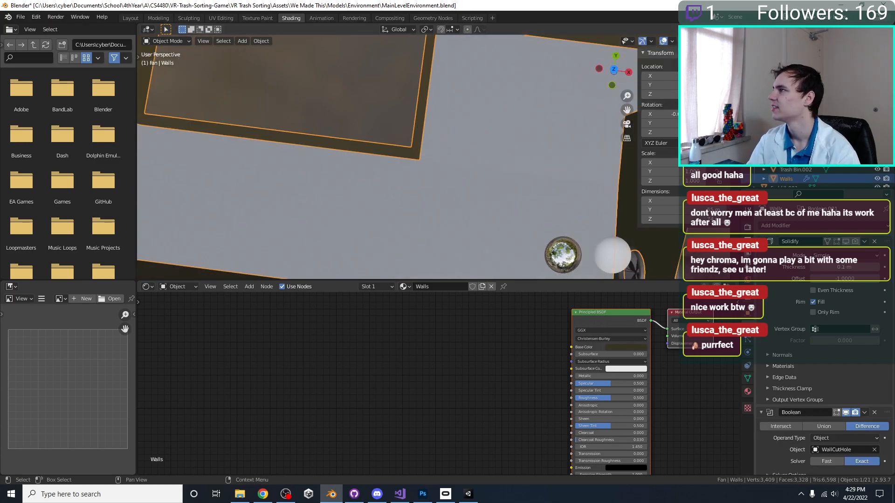
{"action": "key", "text": "KP_7"}
{"action": "left_click", "coordinate": [432, 155]}
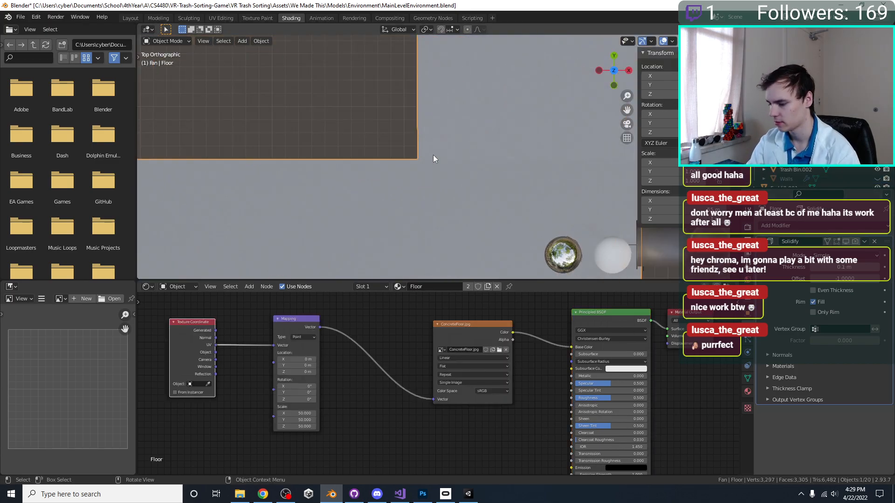
In Edit Mode, move the floor's inner corner vertex by about -0.02 m in X and 0.01 m in Y.
{"action": "key", "text": "Tab"}
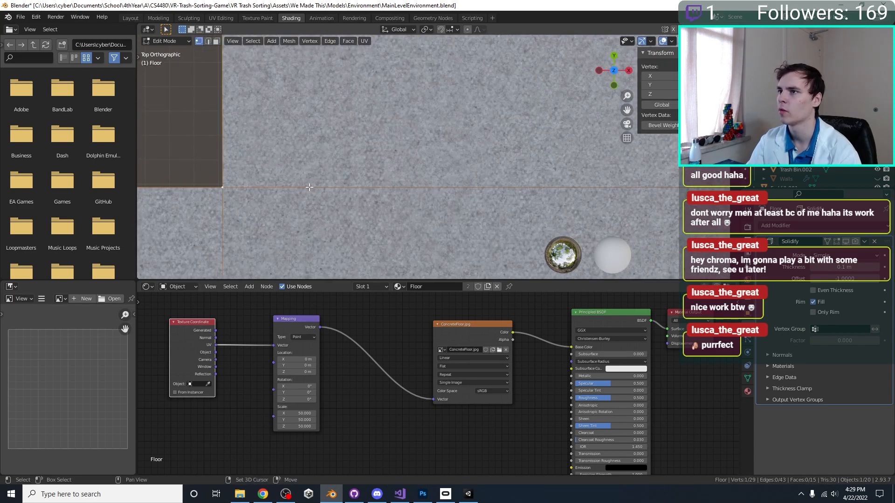
{"action": "left_click", "coordinate": [361, 115]}
{"action": "scroll", "coordinate": [373, 120], "scroll_direction": "down", "scroll_amount": 12}
{"action": "left_click", "coordinate": [439, 161]}
{"action": "scroll", "coordinate": [447, 169], "scroll_direction": "down", "scroll_amount": 12}
{"action": "scroll", "coordinate": [431, 157], "scroll_direction": "up", "scroll_amount": 20}
{"action": "scroll", "coordinate": [430, 157], "scroll_direction": "up", "scroll_amount": 10}
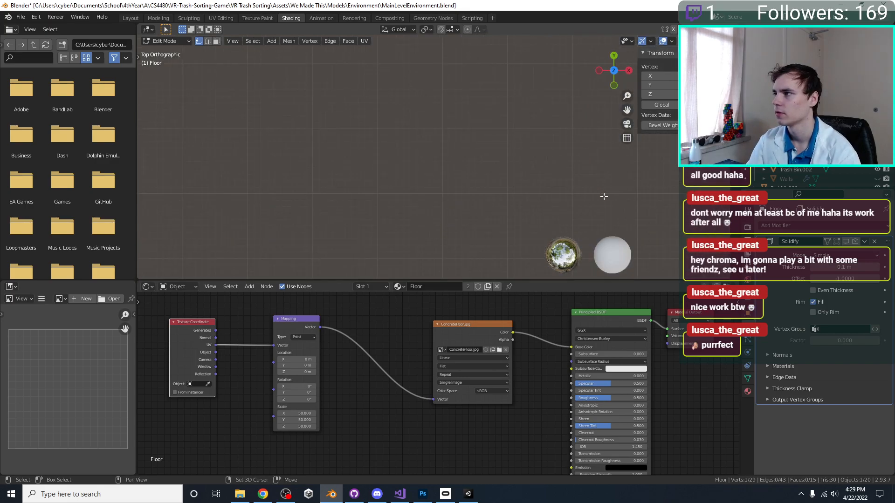
{"action": "key", "text": "g"}
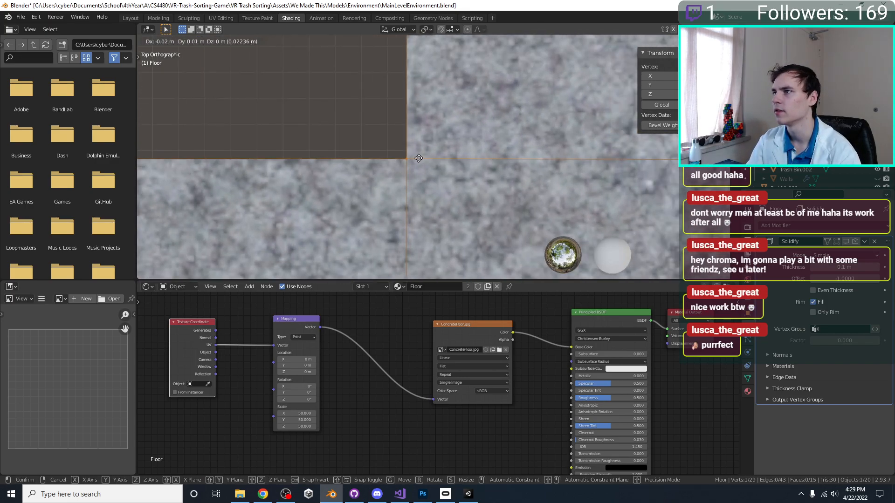
{"action": "left_click", "coordinate": [414, 158]}
{"action": "scroll", "coordinate": [434, 166], "scroll_direction": "up", "scroll_amount": 5}
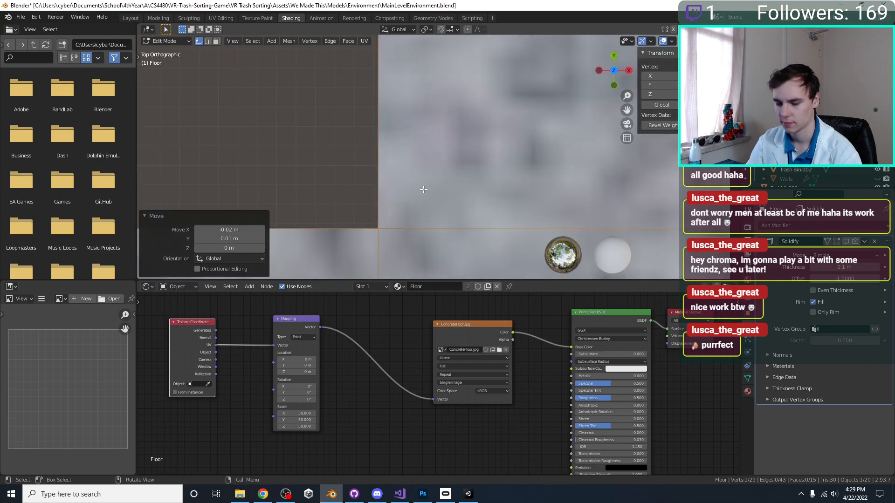
Nudge the corner vertex about 0.003 m in both X and Y, and refine its X coordinate numerically.
{"action": "key", "text": "g"}
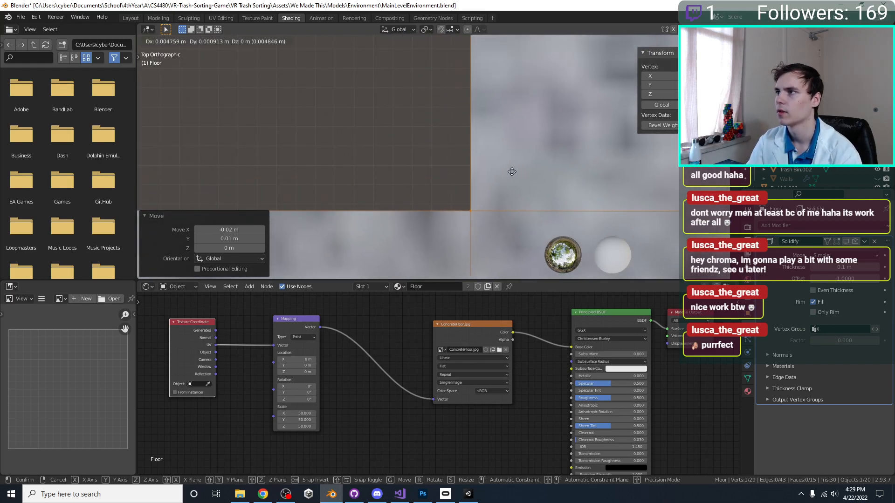
{"action": "left_click", "coordinate": [477, 127]}
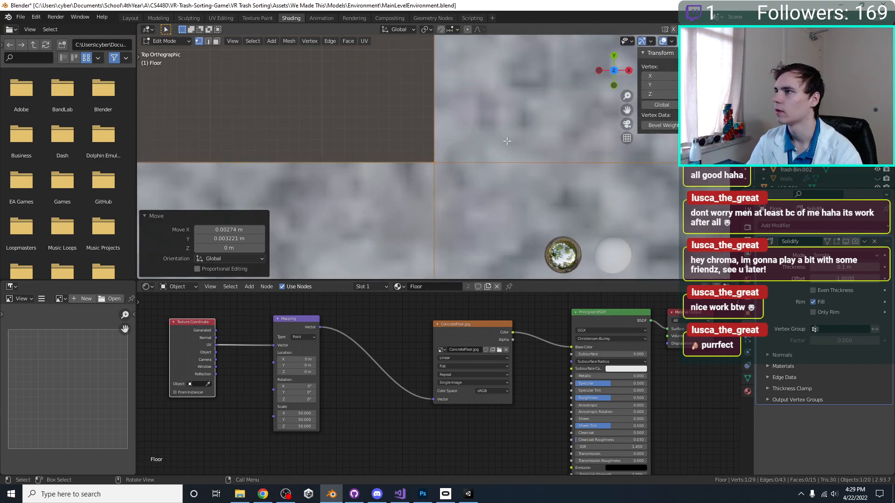
{"action": "key", "text": "Return"}
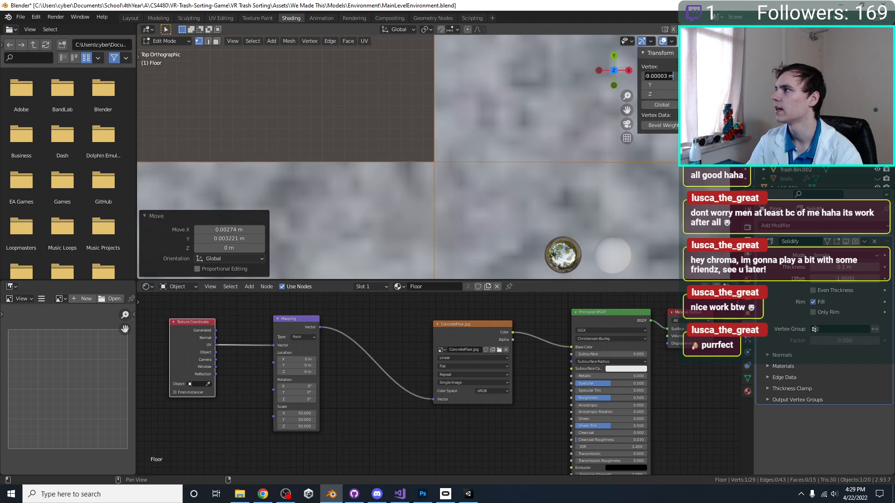
{"action": "key", "text": "Return"}
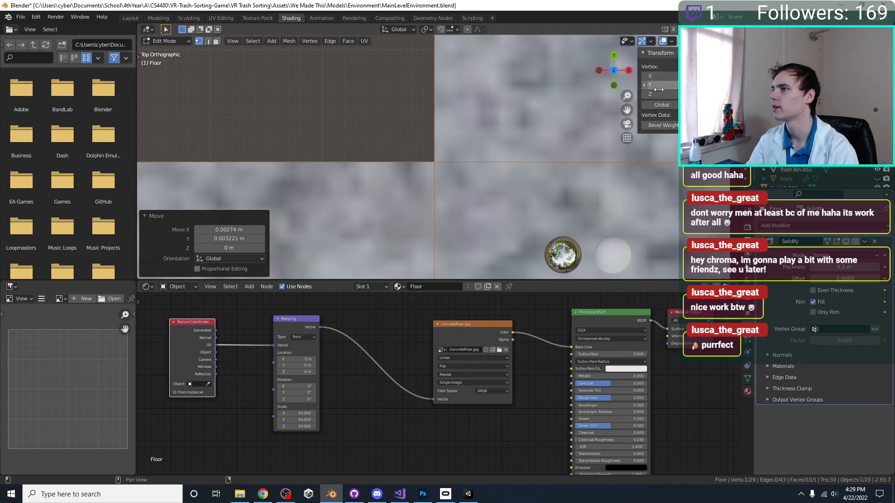
Save the file, switch to Unity and inspect the floor's inner corner in the scene.
{"action": "scroll", "coordinate": [443, 170], "scroll_direction": "down", "scroll_amount": 20}
{"action": "scroll", "coordinate": [436, 166], "scroll_direction": "up", "scroll_amount": 17}
{"action": "middle_click_drag", "start_coordinate": [298, 161], "coordinate": [461, 180], "text": "shift"}
{"action": "scroll", "coordinate": [546, 164], "scroll_direction": "down", "scroll_amount": 8}
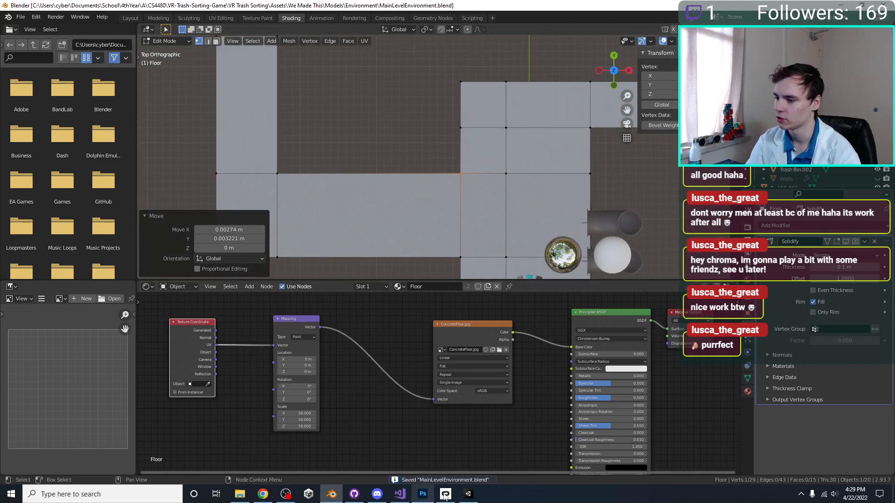
{"action": "left_click", "coordinate": [468, 494]}
{"action": "middle_click_drag", "start_coordinate": [425, 185], "coordinate": [373, 228]}
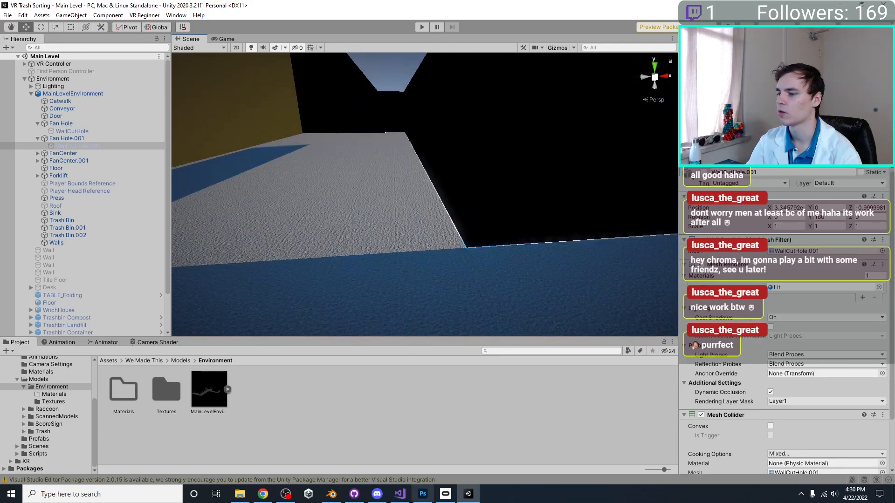
Return to Blender and try moving the floor's lengthwise seven-vertex edge loop -1 m along X.
{"action": "left_click", "coordinate": [331, 495]}
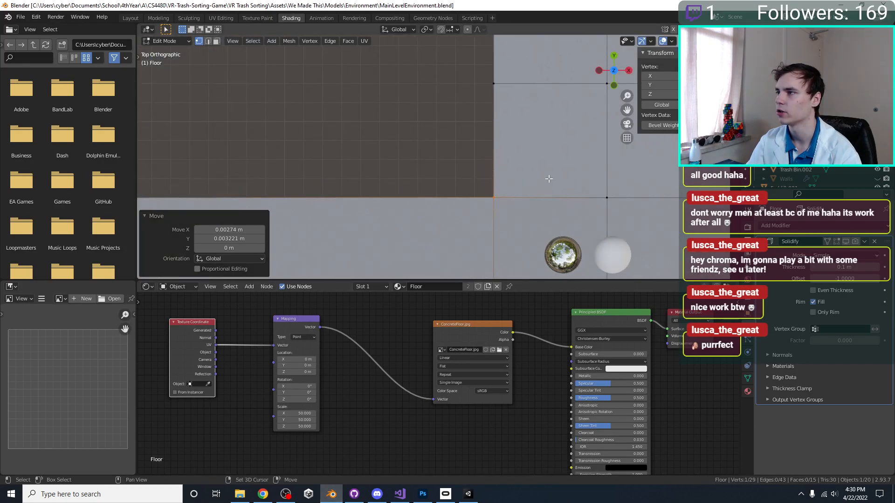
{"action": "scroll", "coordinate": [548, 179], "scroll_direction": "down", "scroll_amount": 6}
{"action": "left_click", "coordinate": [426, 140]}
{"action": "scroll", "coordinate": [426, 139], "scroll_direction": "up", "scroll_amount": 2}
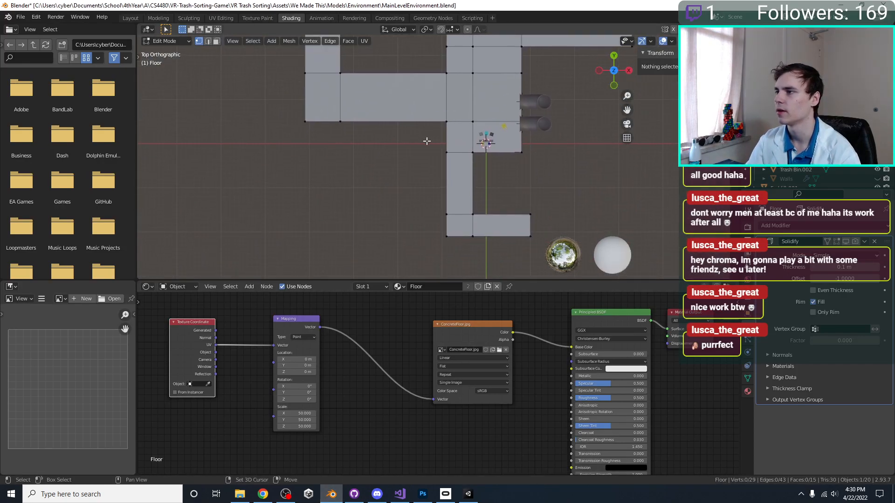
{"action": "left_click", "coordinate": [446, 59]}
{"action": "scroll", "coordinate": [438, 107], "scroll_direction": "down", "scroll_amount": 2}
{"action": "left_click", "coordinate": [435, 85]}
{"action": "left_click", "coordinate": [436, 86], "text": "alt"}
{"action": "scroll", "coordinate": [468, 160], "scroll_direction": "up", "scroll_amount": 6}
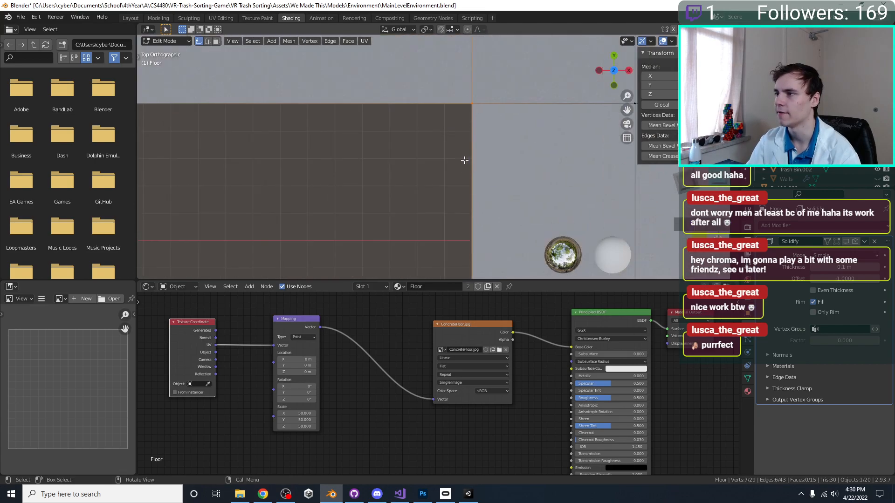
{"action": "key", "text": "g"}
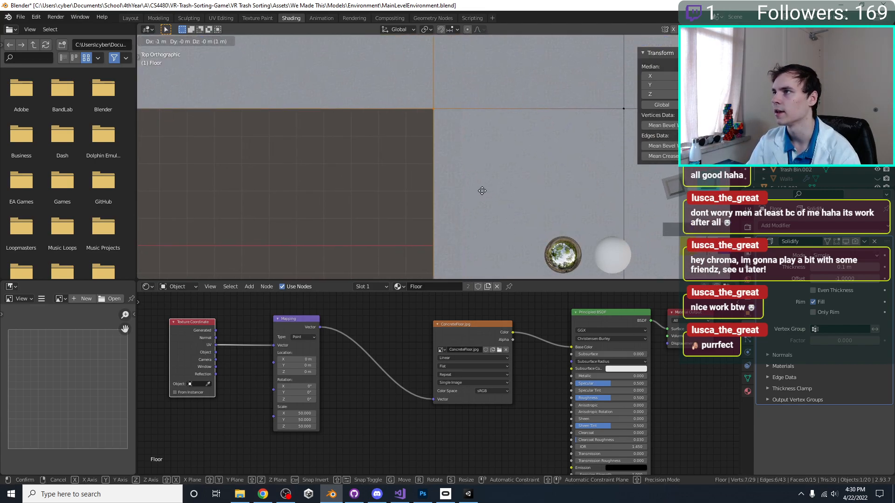
{"action": "left_click", "coordinate": [482, 191], "text": "ctrl"}
Try moving the lower edge vertices of the floor's side corridor along Y, and undo the move.
{"action": "scroll", "coordinate": [465, 164], "scroll_direction": "down", "scroll_amount": 10}
{"action": "left_click_drag", "start_coordinate": [293, 145], "coordinate": [471, 170]}
{"action": "scroll", "coordinate": [469, 171], "scroll_direction": "up", "scroll_amount": 6}
{"action": "key", "text": "g"}
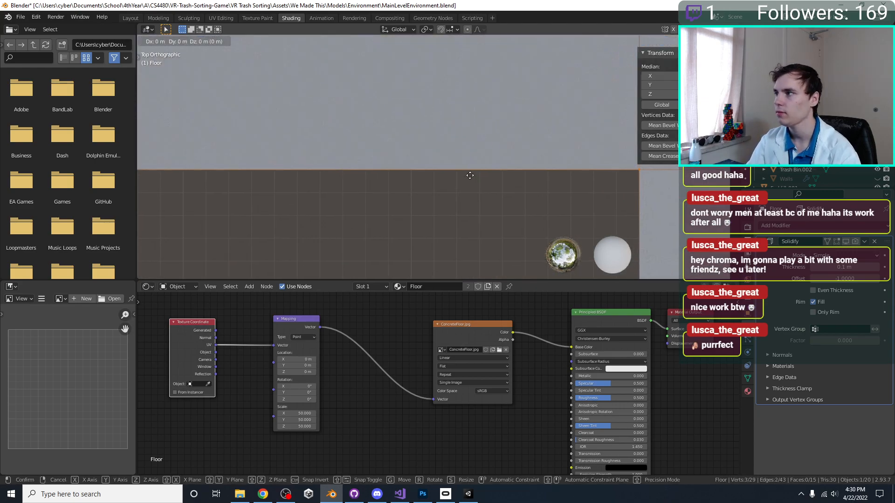
{"action": "left_click", "coordinate": [470, 186], "text": "ctrl"}
{"action": "scroll", "coordinate": [448, 171], "scroll_direction": "down", "scroll_amount": 6}
{"action": "key", "text": "ctrl+z"}
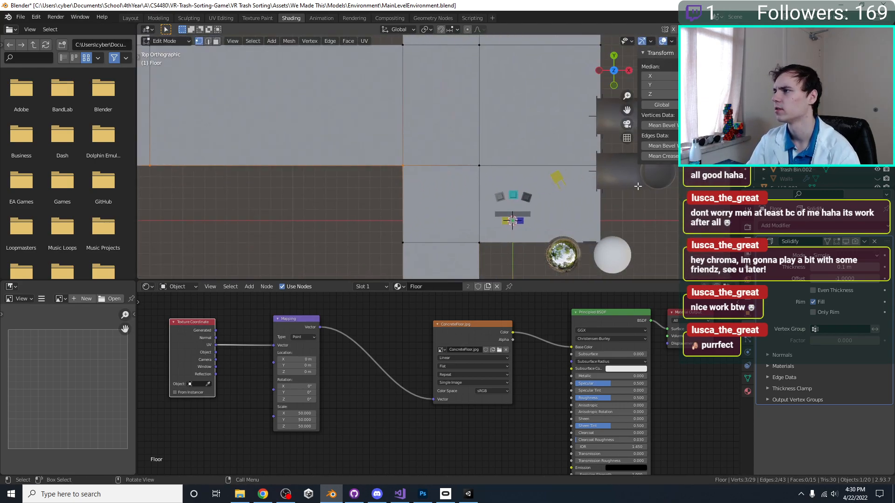
Extend the selection across the floor's full lower edge line and try moving it -1 m along Y.
{"action": "scroll", "coordinate": [489, 160], "scroll_direction": "down", "scroll_amount": 4}
{"action": "left_click_drag", "start_coordinate": [243, 156], "coordinate": [436, 179], "text": "shift"}
{"action": "scroll", "coordinate": [343, 176], "scroll_direction": "up", "scroll_amount": 5}
{"action": "key", "text": "g"}
{"action": "left_click", "coordinate": [343, 186], "text": "ctrl"}
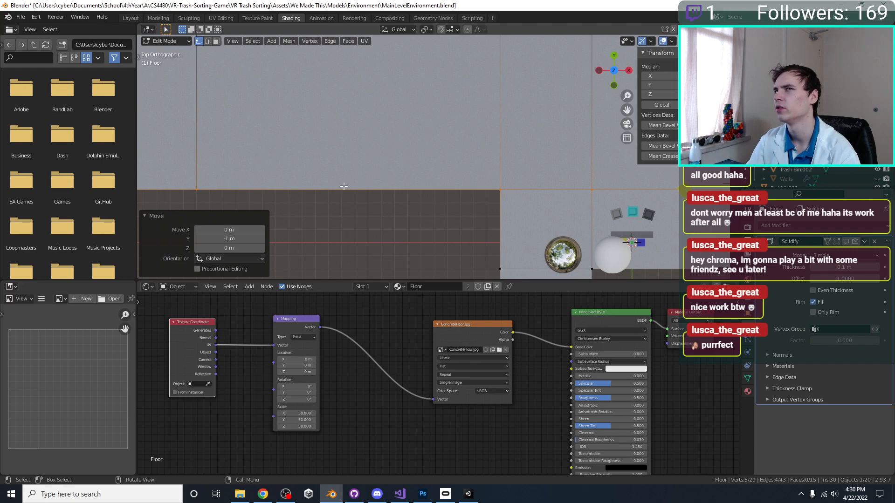
{"action": "scroll", "coordinate": [344, 186], "scroll_direction": "down", "scroll_amount": 5}
{"action": "middle_click_drag", "start_coordinate": [354, 137], "coordinate": [356, 226], "text": "shift"}
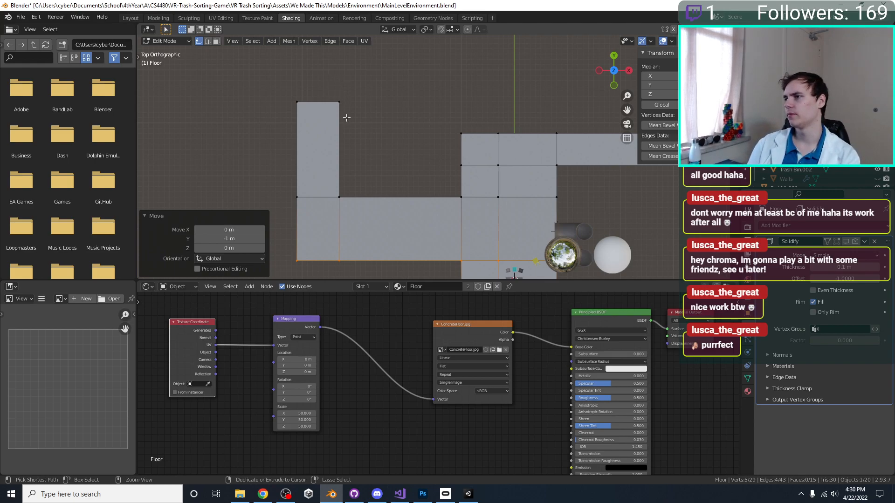
Undo the X and Y moves of the floor's edge lines, keeping the seven-vertex loop selected.
{"action": "key", "text": "ctrl+z"}
{"action": "key", "text": "ctrl+z"}
{"action": "key", "text": "ctrl+z"}
{"action": "key", "text": "ctrl+z"}
{"action": "key", "text": "ctrl+z"}
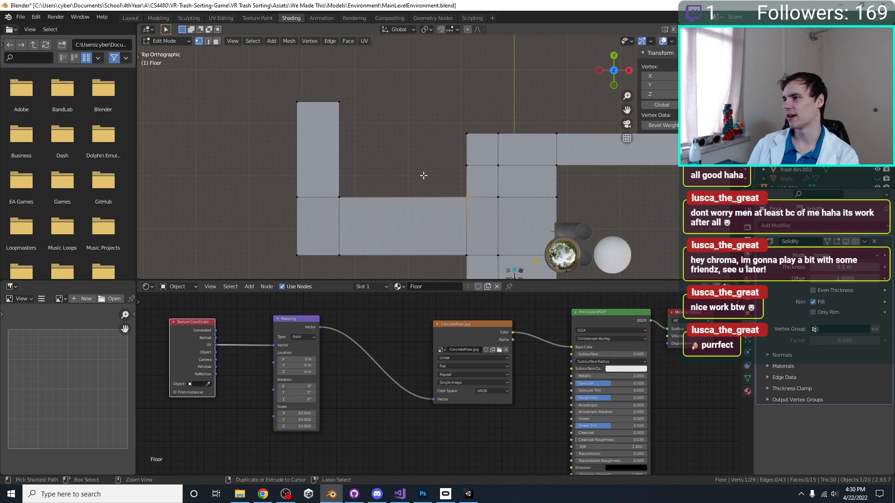
{"action": "key", "text": "ctrl+z"}
{"action": "key", "text": "ctrl+shift+z"}
{"action": "key", "text": "ctrl+shift+z"}
Save the file and examine the floor's inner corner from another angle in Unity.
{"action": "key", "text": "ctrl+s"}
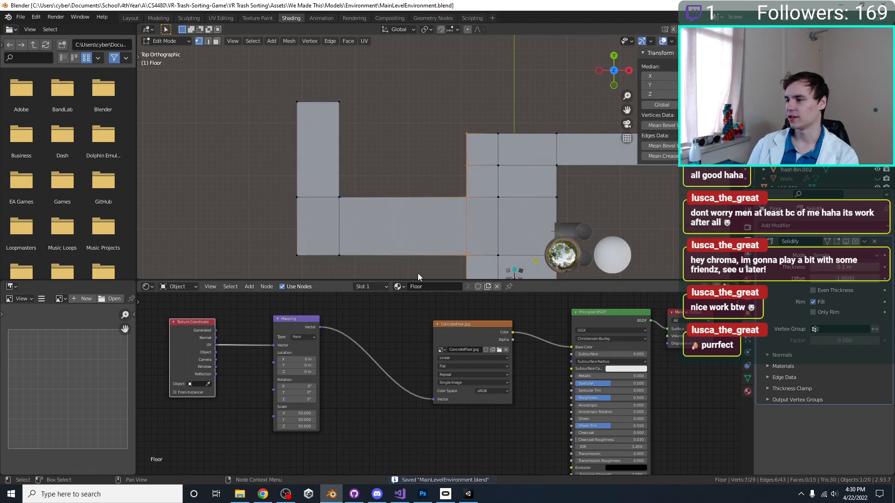
{"action": "middle_click_drag", "start_coordinate": [410, 217], "coordinate": [390, 132], "text": "shift"}
{"action": "middle_click_drag", "start_coordinate": [414, 184], "coordinate": [414, 141], "text": "shift"}
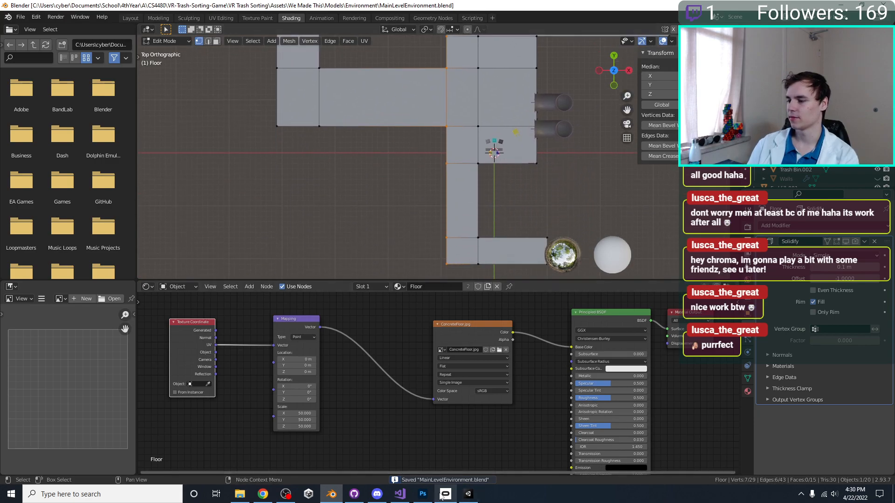
{"action": "left_click", "coordinate": [468, 494]}
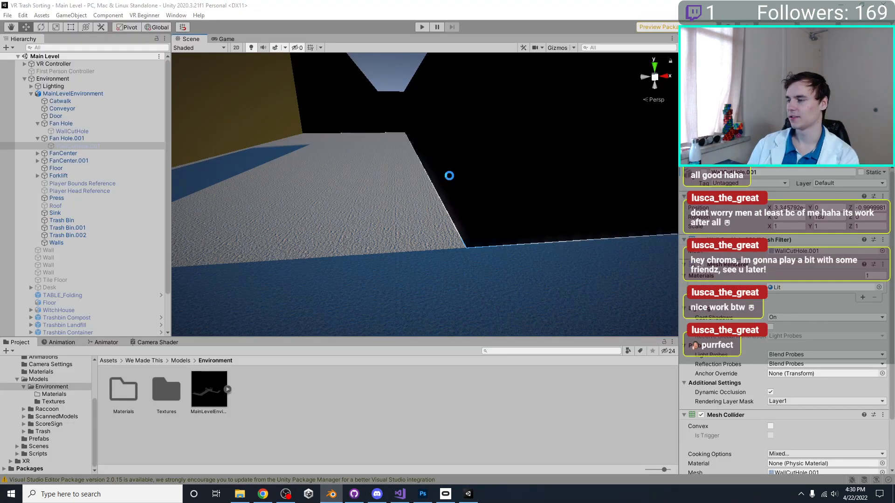
{"action": "right_click_drag", "start_coordinate": [432, 190], "coordinate": [362, 194]}
{"action": "mouse_move", "coordinate": [362, 194]}
{"action": "middle_mouse_down"}
{"action": "mouse_move", "coordinate": [418, 204]}
{"action": "mouse_move", "coordinate": [350, 196]}
{"action": "middle_mouse_up"}
{"action": "mouse_move", "coordinate": [350, 196]}
{"action": "right_mouse_down"}
{"action": "mouse_move", "coordinate": [431, 197]}
{"action": "mouse_move", "coordinate": [483, 181]}
{"action": "mouse_move", "coordinate": [344, 173]}
{"action": "mouse_move", "coordinate": [350, 190]}
{"action": "right_mouse_up"}
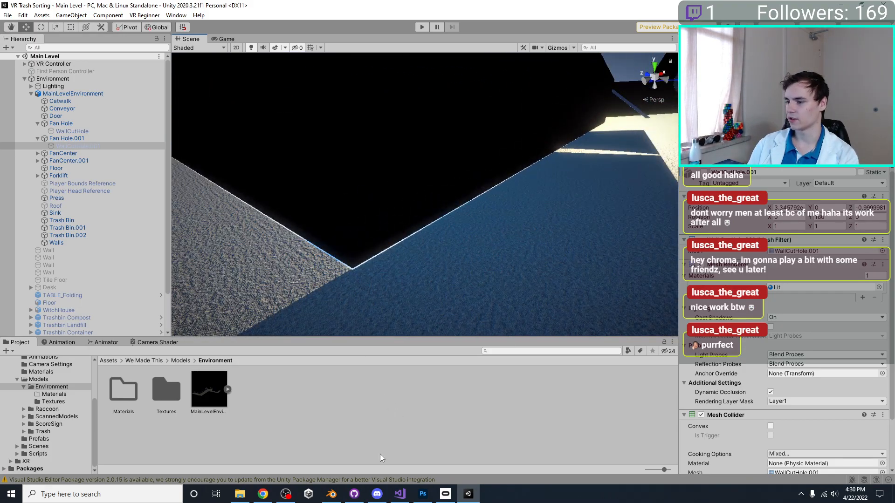
In Blender, select the two floor vertices across the left corridor's junction with the side passage and set their median Y to 16 m.
{"action": "left_click", "coordinate": [332, 494]}
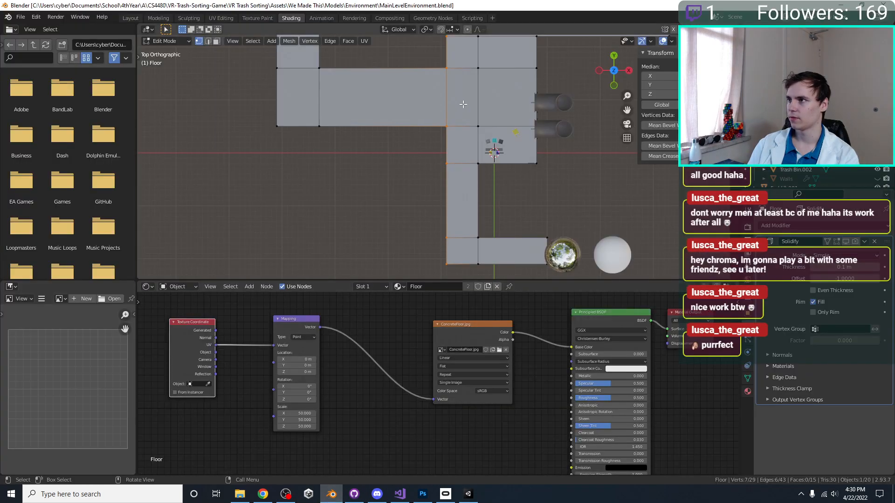
{"action": "scroll", "coordinate": [420, 150], "scroll_direction": "up", "scroll_amount": 8}
{"action": "left_click_drag", "start_coordinate": [473, 135], "coordinate": [269, 167]}
{"action": "scroll", "coordinate": [446, 174], "scroll_direction": "up", "scroll_amount": 12}
{"action": "middle_click_drag", "start_coordinate": [357, 152], "coordinate": [400, 28], "text": "shift"}
{"action": "scroll", "coordinate": [511, 132], "scroll_direction": "up", "scroll_amount": 12}
{"action": "middle_click_drag", "start_coordinate": [479, 176], "coordinate": [517, 91], "text": "shift"}
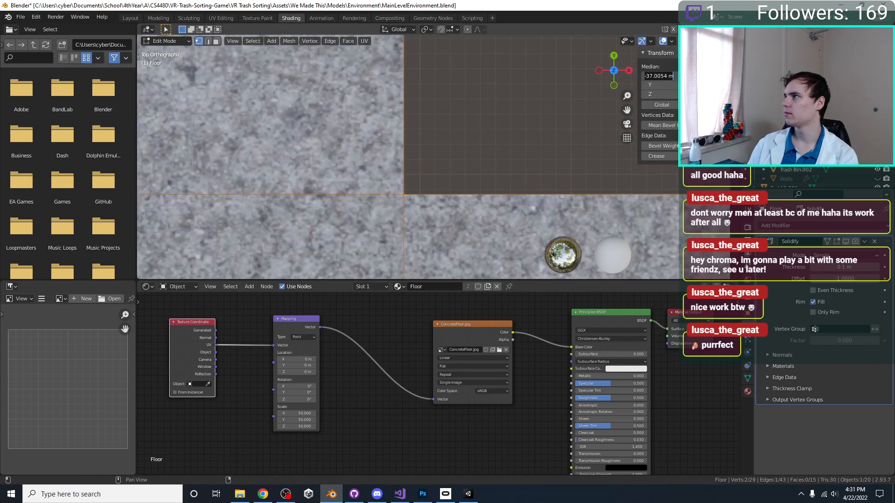
{"action": "key", "text": "Tab"}
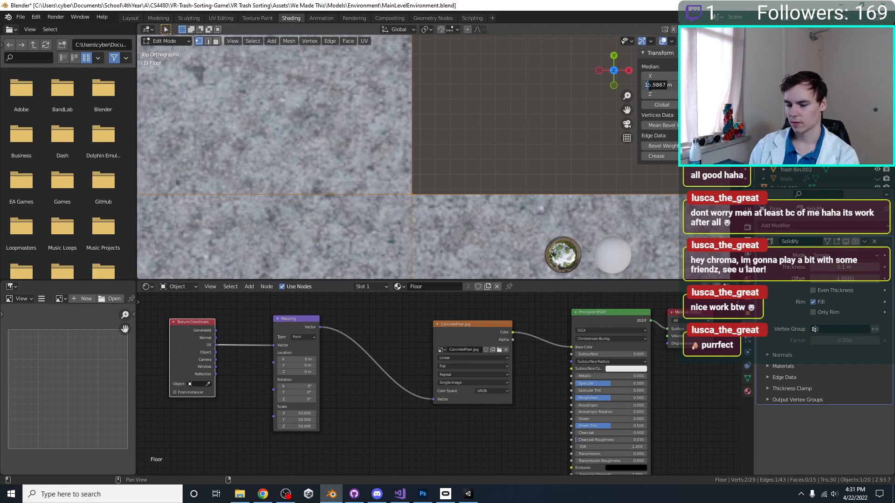
{"action": "type", "text": "6"}
{"action": "key", "text": "Return"}
Save the environment file and inspect the adjusted floor corner in the Unity scene.
{"action": "scroll", "coordinate": [606, 154], "scroll_direction": "down", "scroll_amount": 12}
{"action": "middle_click_drag", "start_coordinate": [523, 163], "coordinate": [547, 181], "text": "shift"}
{"action": "key", "text": "ctrl+s"}
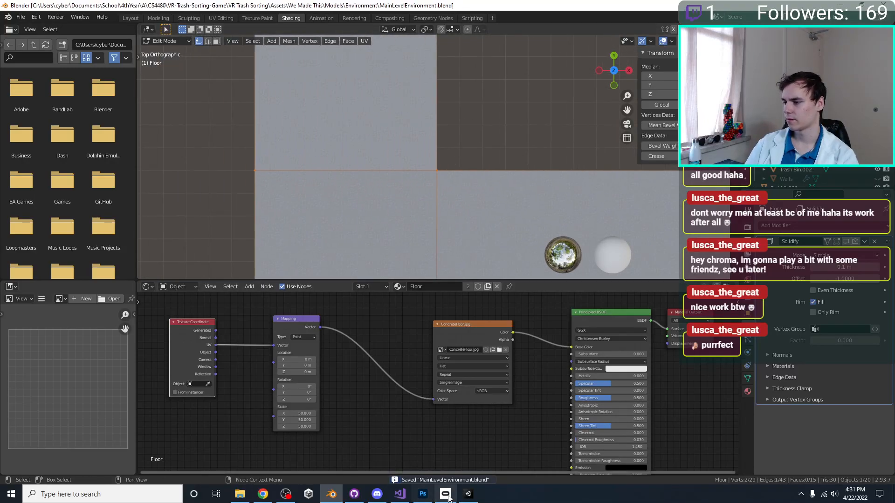
{"action": "left_click", "coordinate": [468, 494]}
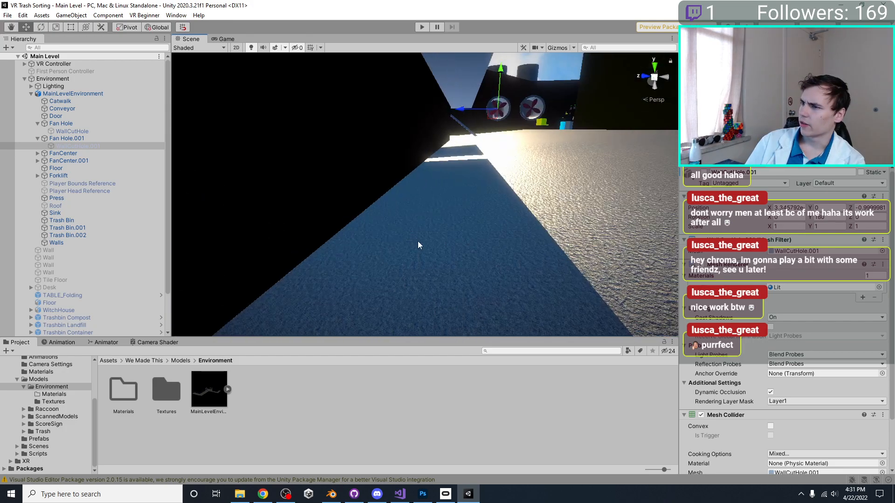
{"action": "middle_click_drag", "start_coordinate": [418, 242], "coordinate": [416, 250]}
{"action": "right_click_drag", "start_coordinate": [416, 242], "coordinate": [469, 314]}
Back in Blender, round off the X coordinate of the floor vertex at the left corridor's inner corner.
{"action": "key", "text": "alt+Tab"}
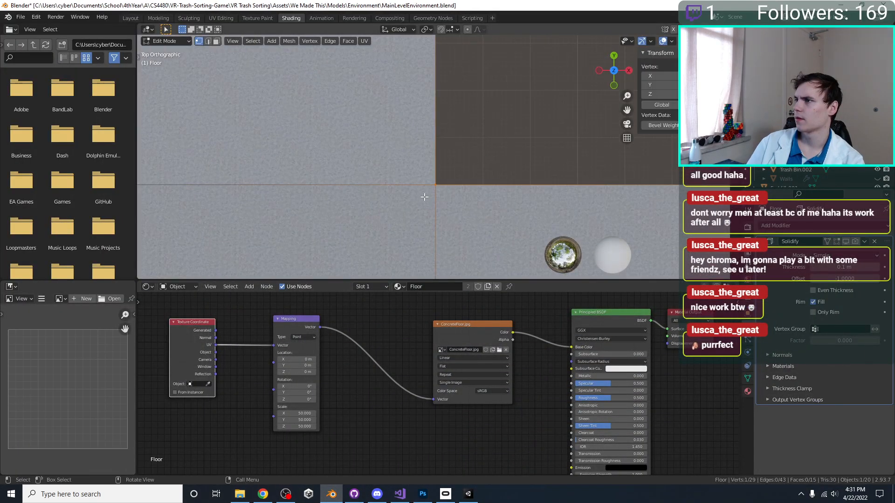
{"action": "left_click", "coordinate": [660, 75]}
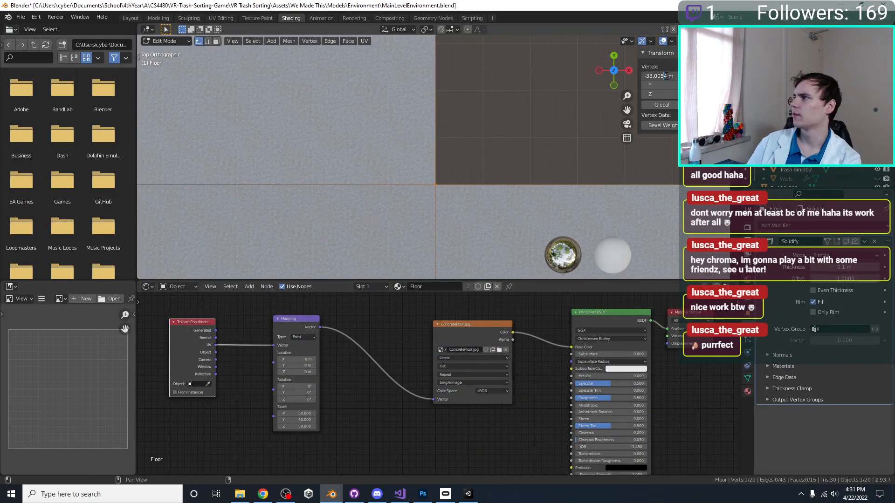
{"action": "key", "text": "Return"}
{"action": "scroll", "coordinate": [404, 125], "scroll_direction": "down", "scroll_amount": 5}
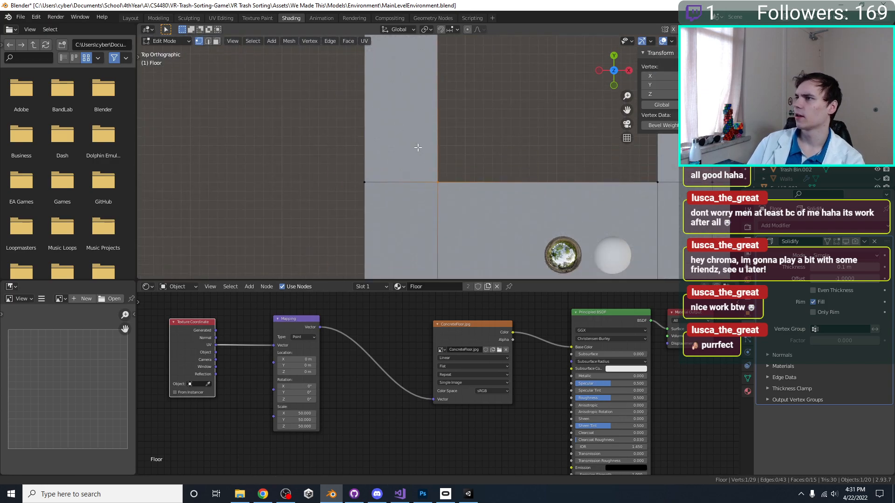
Round off the Y coordinates of the two vertices at the upper end of the floor's left corridor.
{"action": "scroll", "coordinate": [419, 116], "scroll_direction": "up", "scroll_amount": 2}
{"action": "scroll", "coordinate": [419, 115], "scroll_direction": "up", "scroll_amount": 2}
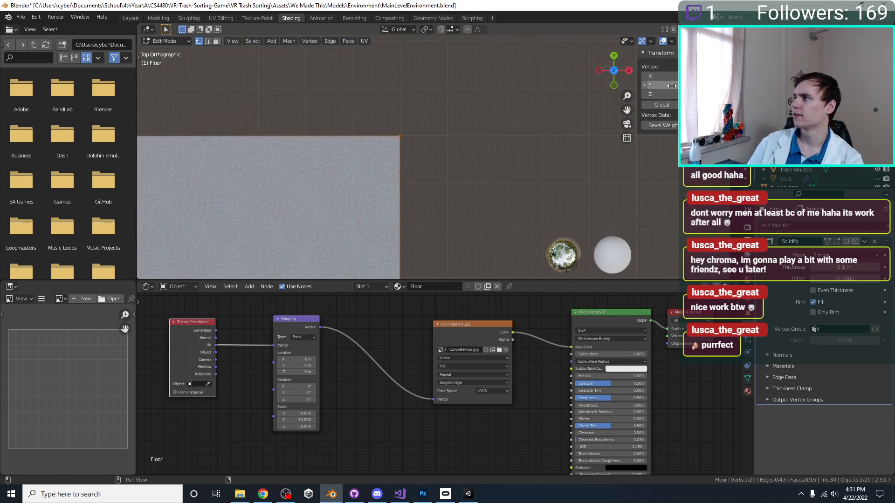
{"action": "key", "text": "Tab"}
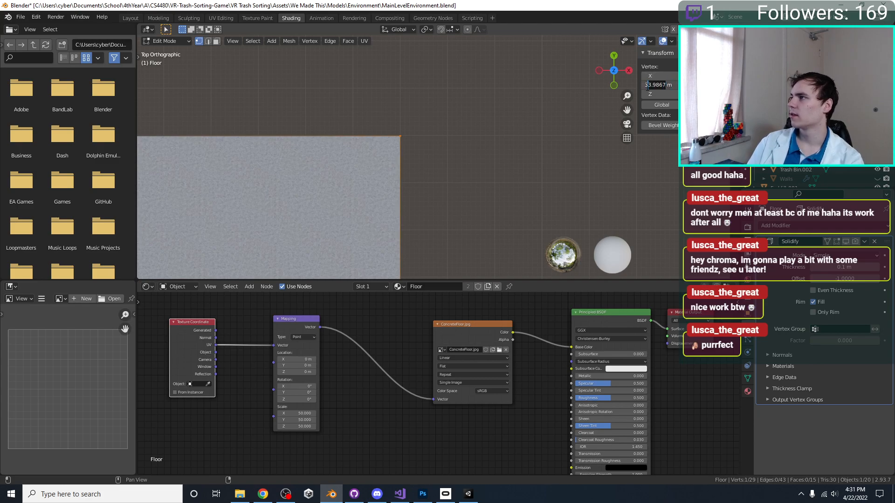
{"action": "key", "text": "Return"}
{"action": "middle_click_drag", "start_coordinate": [153, 143], "coordinate": [296, 143], "text": "shift"}
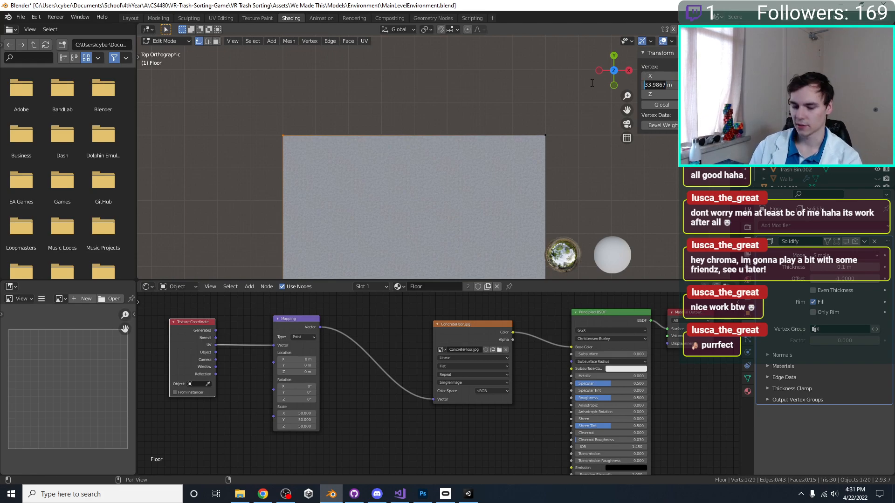
{"action": "key", "text": "Return"}
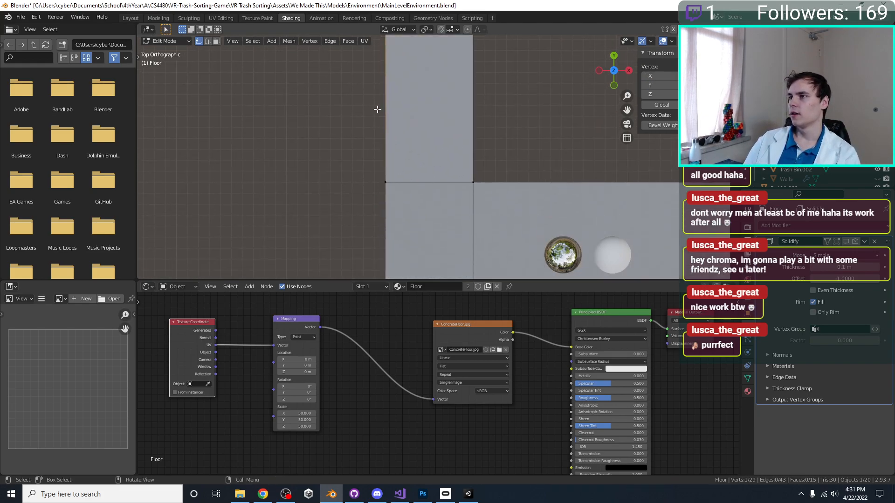
Save the file and round off the Y coordinate of the inner vertex on the side passage's lower edge.
{"action": "middle_click_drag", "start_coordinate": [381, 188], "coordinate": [383, 87], "text": "shift"}
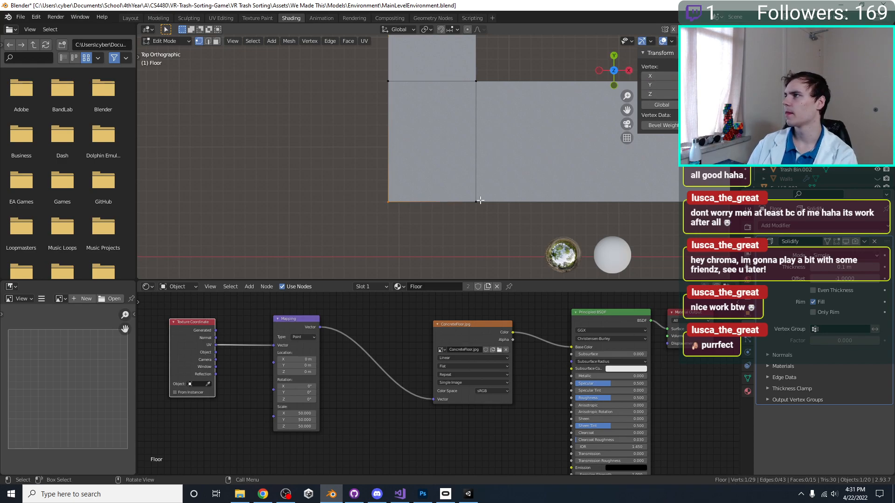
{"action": "middle_click_drag", "start_coordinate": [574, 206], "coordinate": [481, 185], "text": "shift"}
{"action": "key", "text": "ctrl+s"}
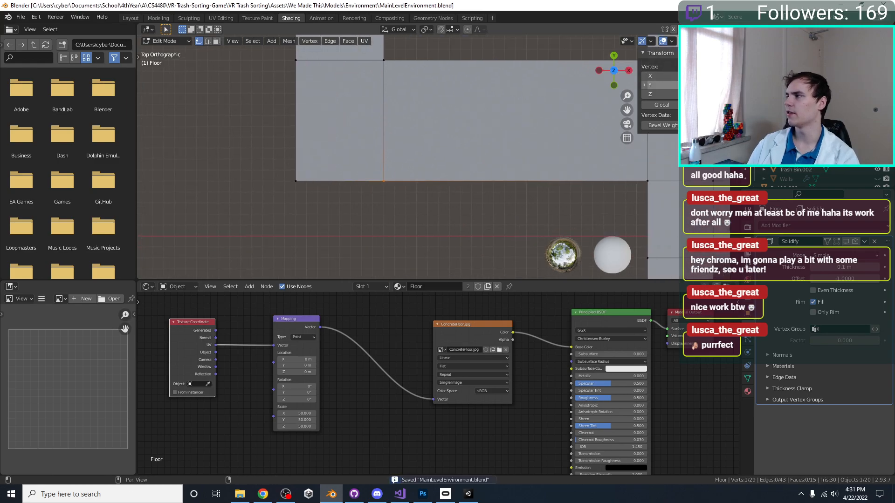
{"action": "left_click", "coordinate": [658, 85]}
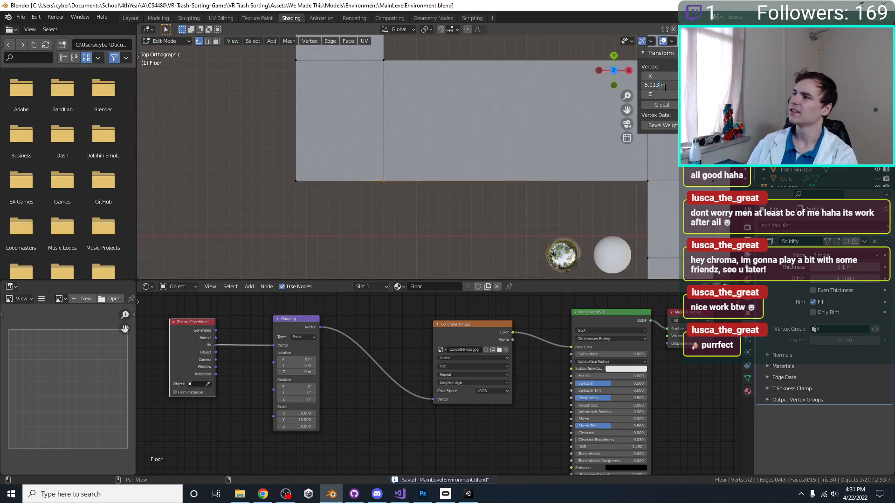
{"action": "key", "text": "Return"}
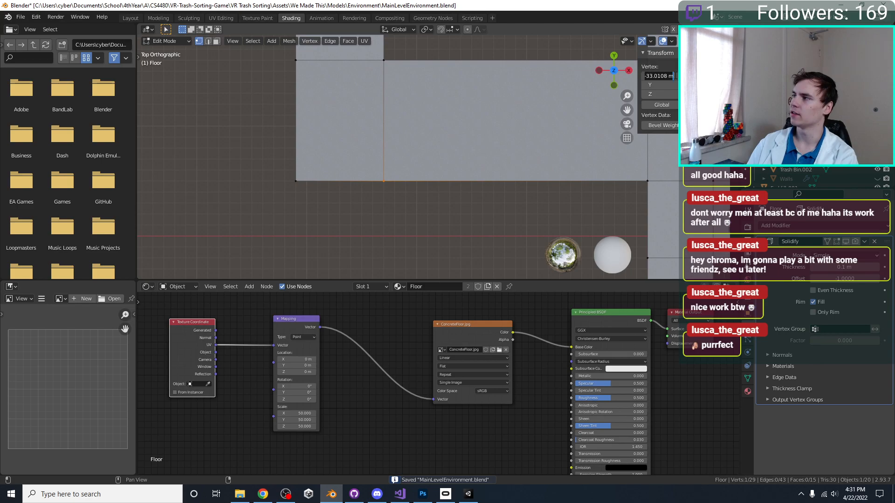
Rework the X coordinate of the inner vertex on the side passage's lower edge.
{"action": "left_click", "coordinate": [646, 76]}
{"action": "key", "text": "Delete"}
{"action": "type", "text": "4"}
{"action": "key", "text": "Return"}
{"action": "scroll", "coordinate": [443, 130], "scroll_direction": "down", "scroll_amount": 1}
{"action": "middle_click_drag", "start_coordinate": [609, 179], "coordinate": [520, 152], "text": "shift"}
{"action": "scroll", "coordinate": [433, 167], "scroll_direction": "down", "scroll_amount": 2}
{"action": "scroll", "coordinate": [406, 156], "scroll_direction": "up", "scroll_amount": 1}
{"action": "middle_click_drag", "start_coordinate": [390, 127], "coordinate": [480, 154], "text": "shift"}
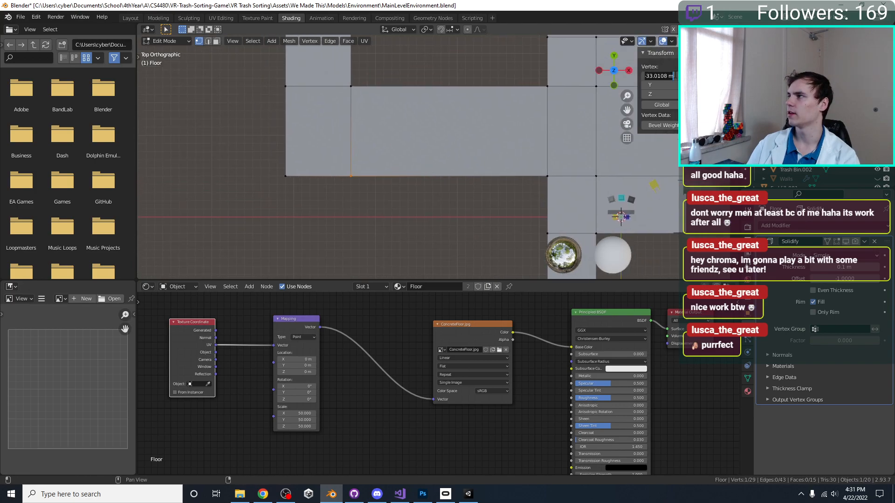
{"action": "key", "text": "Return"}
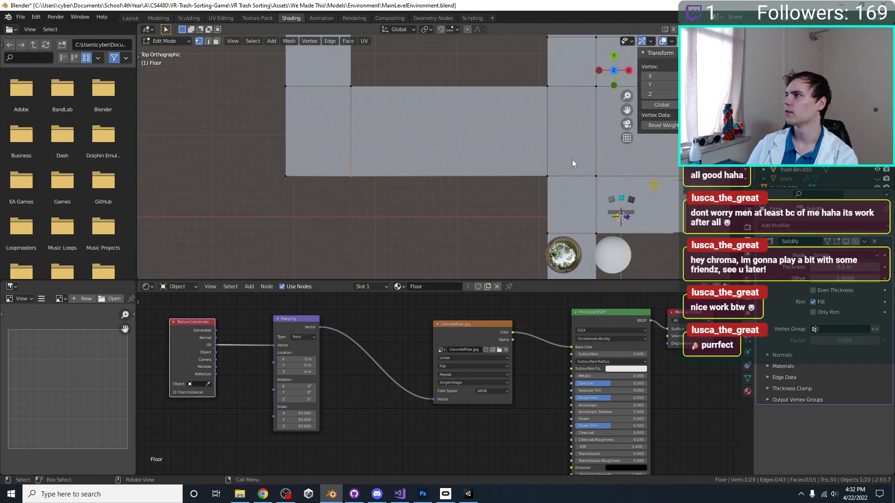
Set Y to 5 m for the vertex where the side passage's lower edge meets the main room, saving the file.
{"action": "left_click", "coordinate": [548, 177]}
{"action": "middle_click_drag", "start_coordinate": [559, 183], "coordinate": [530, 128], "text": "shift"}
{"action": "key", "text": "ctrl+s"}
{"action": "double_click", "coordinate": [660, 85]}
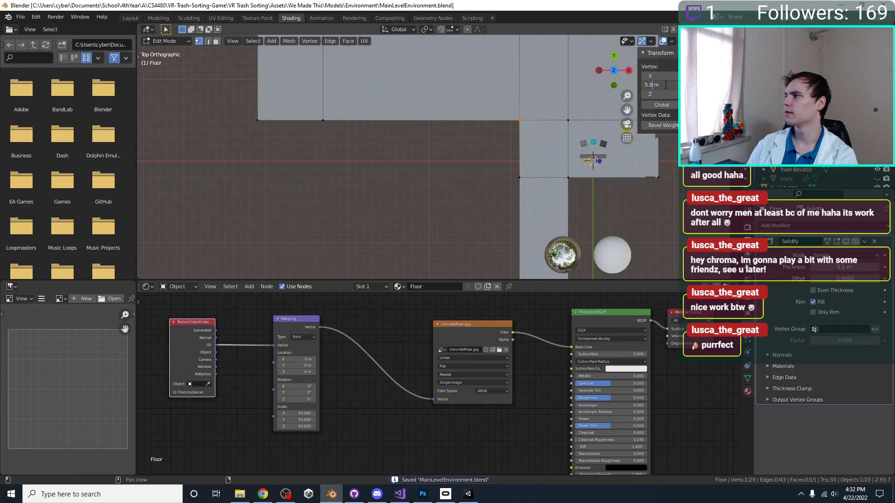
{"action": "key", "text": "Return"}
Trim the decimals from the X coordinate of the middle vertex on the bottom corridor's lower edge.
{"action": "middle_click_drag", "start_coordinate": [522, 278], "coordinate": [478, 199], "text": "shift"}
{"action": "key", "text": "alt+a"}
{"action": "middle_click_drag", "start_coordinate": [486, 270], "coordinate": [466, 224], "text": "shift"}
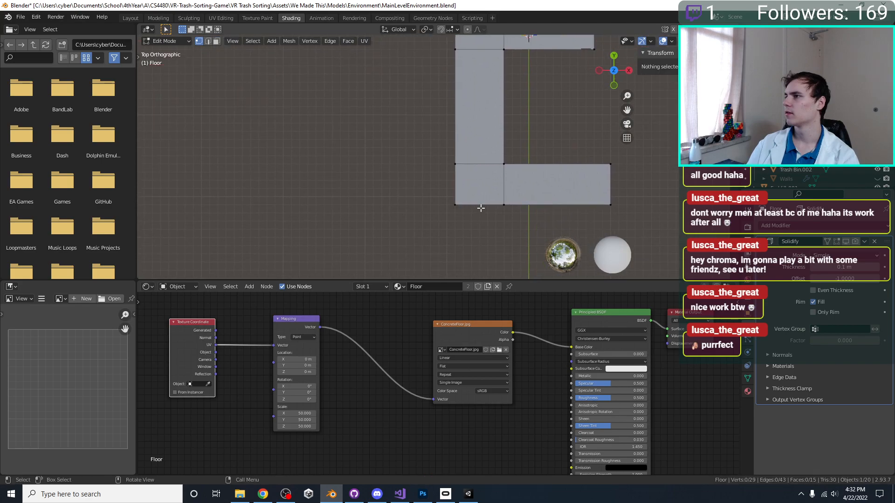
{"action": "key", "text": "ctrl+z"}
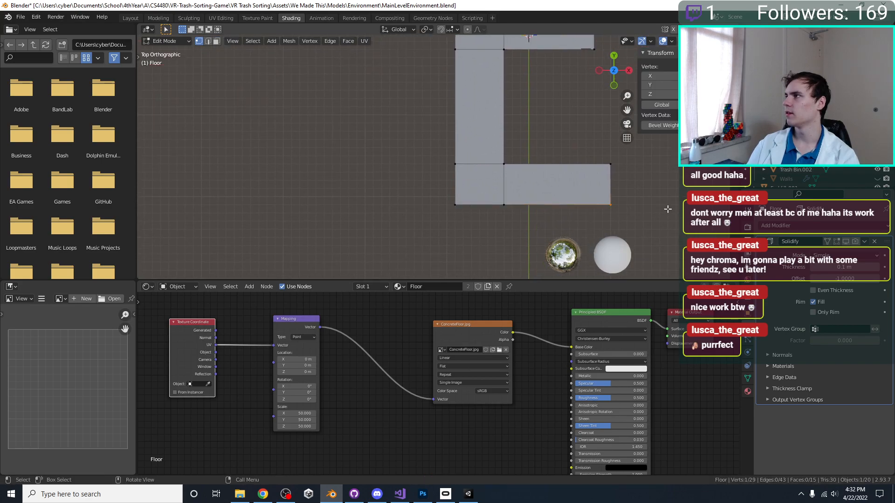
{"action": "double_click", "coordinate": [659, 76]}
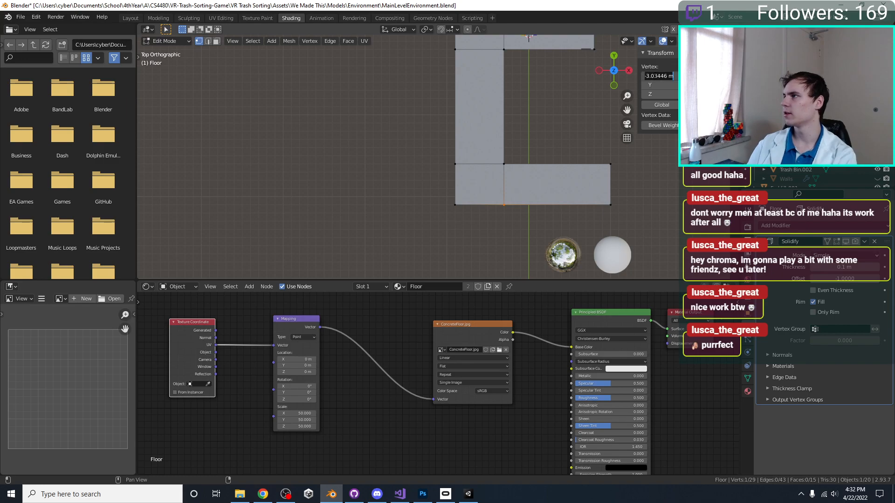
{"action": "key", "text": "Return"}
{"action": "double_click", "coordinate": [659, 76]}
{"action": "key", "text": "Left"}
{"action": "key", "text": "Left"}
{"action": "key", "text": "BackSpace"}
{"action": "key", "text": "BackSpace"}
{"action": "key", "text": "BackSpace"}
{"action": "key", "text": "Return"}
Round off the X coordinate of the vertex where the main room's lower edge meets the downward corridor.
{"action": "middle_click_drag", "start_coordinate": [489, 99], "coordinate": [435, 184], "text": "shift"}
{"action": "left_click", "coordinate": [450, 134]}
{"action": "middle_click_drag", "start_coordinate": [471, 150], "coordinate": [436, 208], "text": "shift"}
{"action": "double_click", "coordinate": [659, 75]}
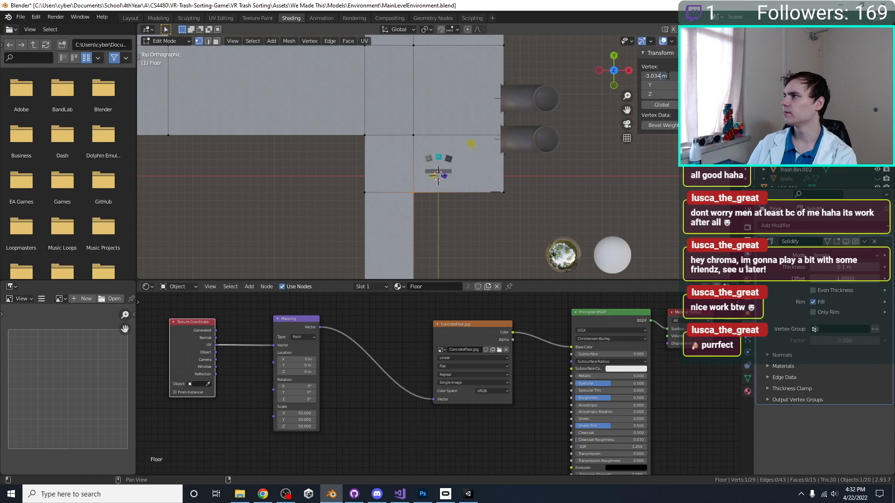
{"action": "middle_click_drag", "start_coordinate": [508, 186], "coordinate": [480, 189], "text": "shift"}
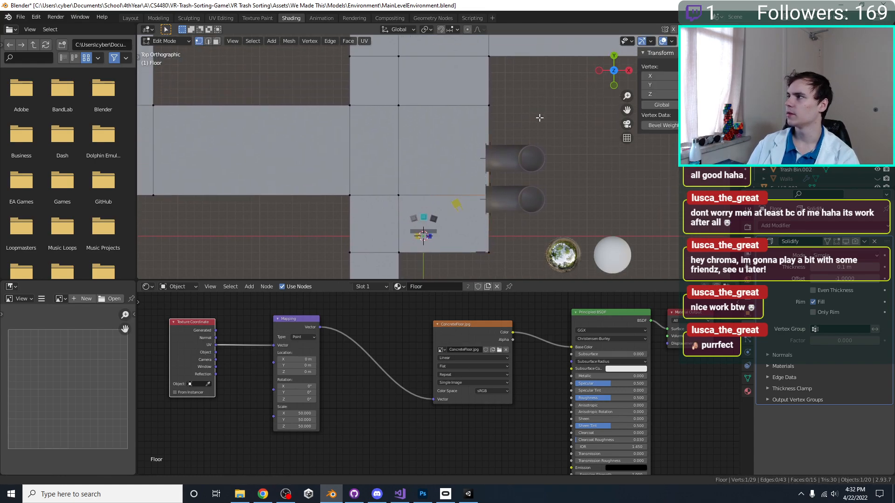
Round off the Y coordinates of the main room's vertices level with the side passage's lower and upper edges.
{"action": "middle_click_drag", "start_coordinate": [541, 108], "coordinate": [534, 149], "text": "shift"}
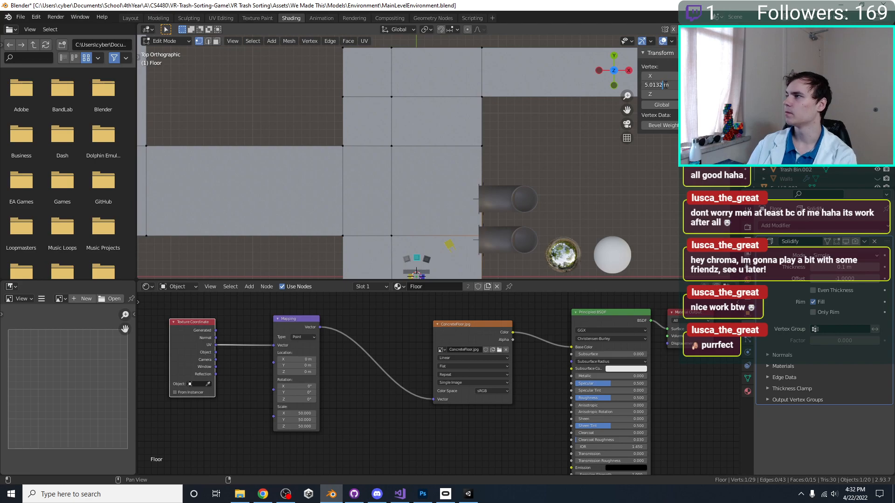
{"action": "key", "text": "Return"}
{"action": "left_click_drag", "start_coordinate": [476, 136], "coordinate": [493, 156]}
{"action": "middle_click_drag", "start_coordinate": [496, 122], "coordinate": [491, 162], "text": "shift"}
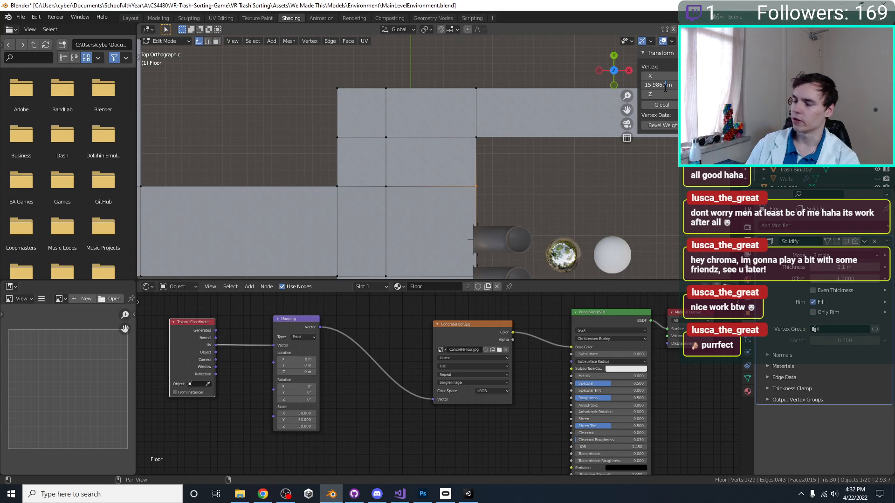
Round off the Y coordinates of the right corridor's vertices at its inner corner, far end and top edge.
{"action": "left_click_drag", "start_coordinate": [469, 130], "coordinate": [485, 147]}
{"action": "middle_click_drag", "start_coordinate": [485, 148], "coordinate": [458, 185], "text": "shift"}
{"action": "middle_click_drag", "start_coordinate": [645, 125], "coordinate": [597, 175], "text": "shift"}
{"action": "left_click_drag", "start_coordinate": [593, 166], "coordinate": [613, 183]}
{"action": "middle_click_drag", "start_coordinate": [398, 153], "coordinate": [489, 147], "text": "shift"}
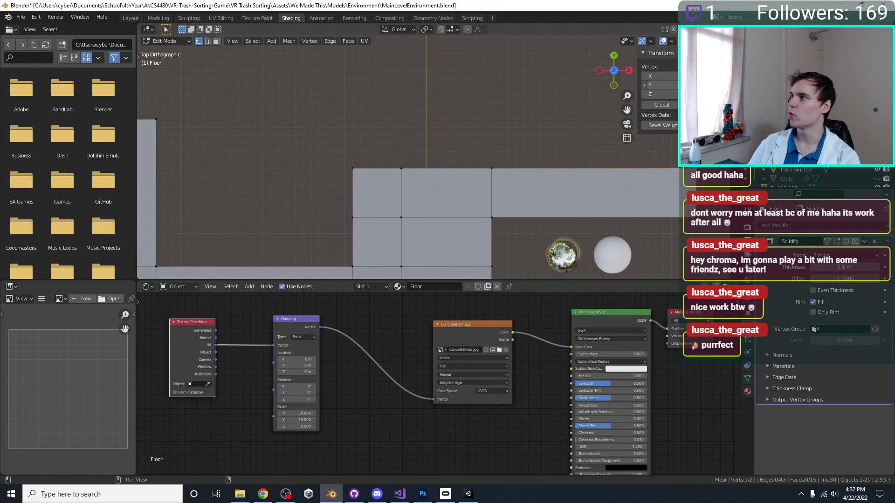
{"action": "key", "text": "Return"}
{"action": "left_click", "coordinate": [661, 85]}
{"action": "key", "text": "Return"}
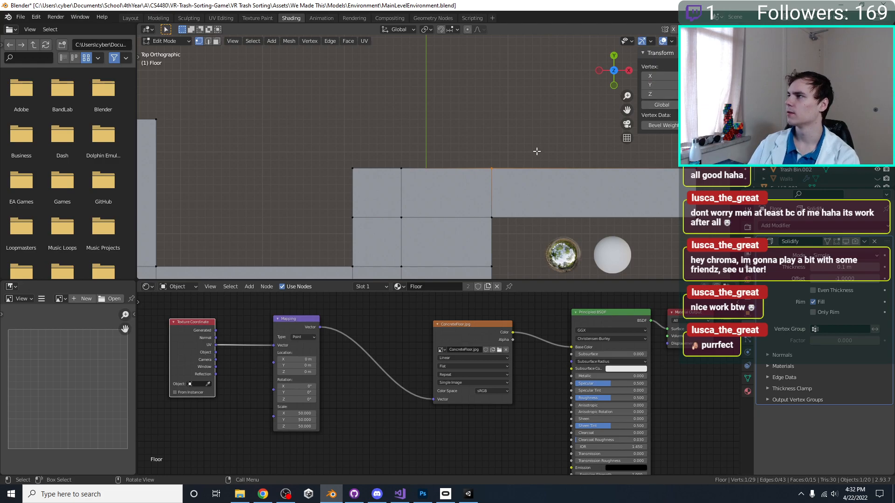
Round off the coordinates of the two leftmost vertices along the main room's top edge, including the inner one's X.
{"action": "middle_click_drag", "start_coordinate": [440, 177], "coordinate": [504, 142], "text": "shift"}
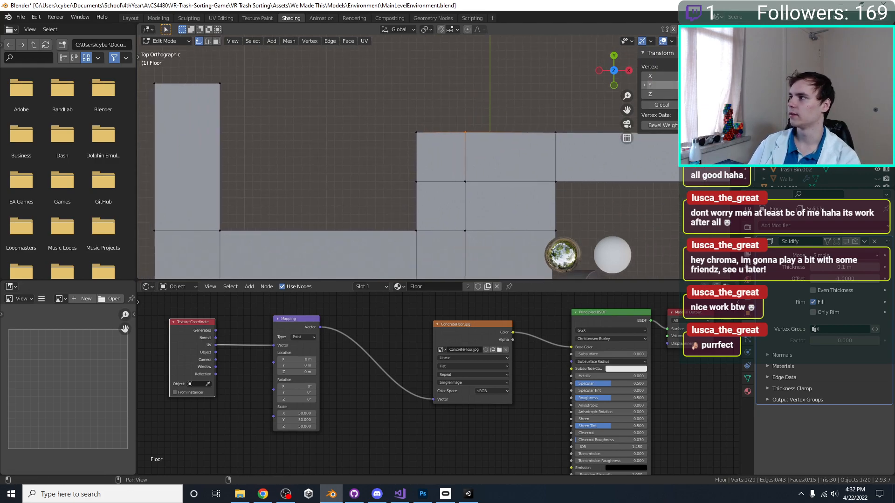
{"action": "key", "text": "Return"}
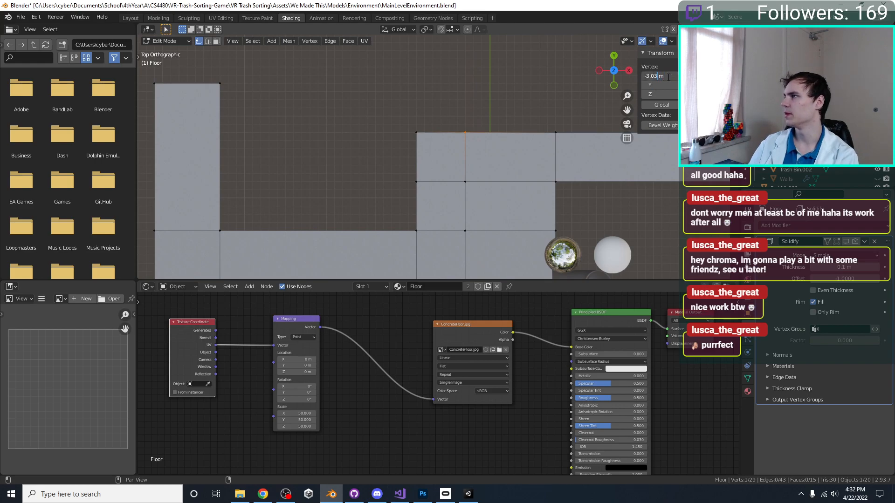
{"action": "key", "text": "Return"}
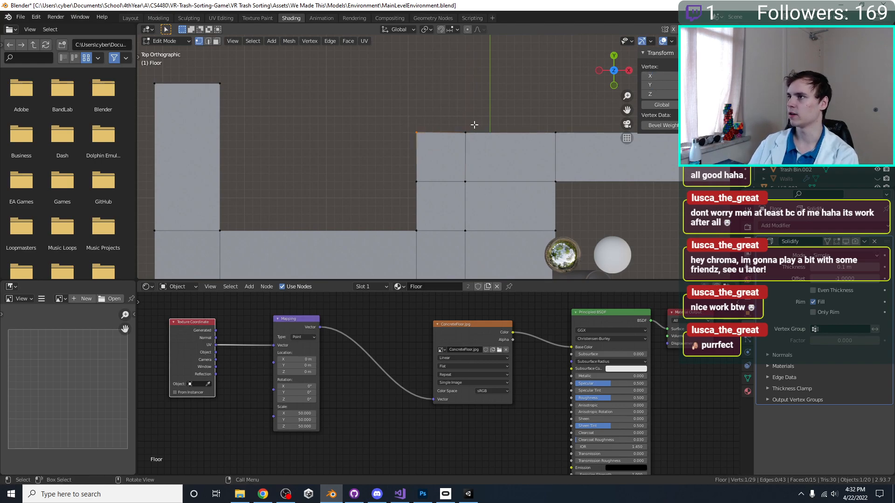
{"action": "key", "text": "Return"}
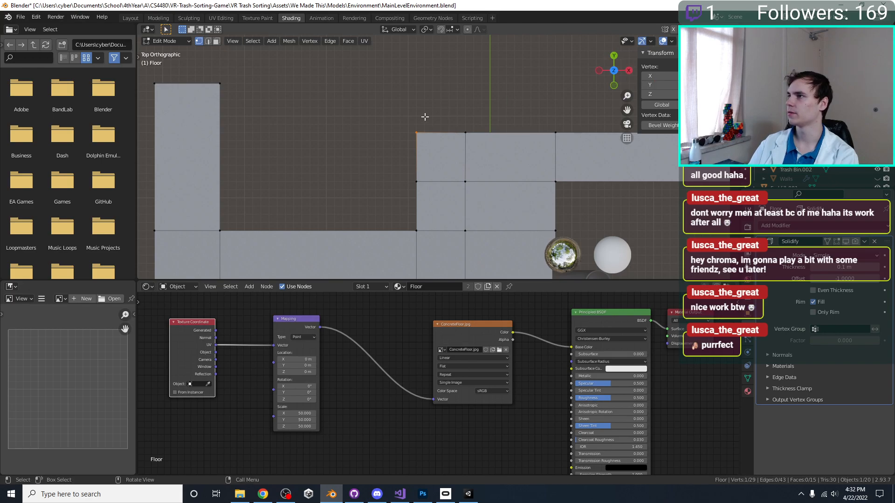
Select the vertex below the main room's top-left corner, save the file, and check the updated floor in Unity.
{"action": "scroll", "coordinate": [402, 158], "scroll_direction": "down", "scroll_amount": 2}
{"action": "middle_click_drag", "start_coordinate": [402, 159], "coordinate": [407, 101], "text": "shift"}
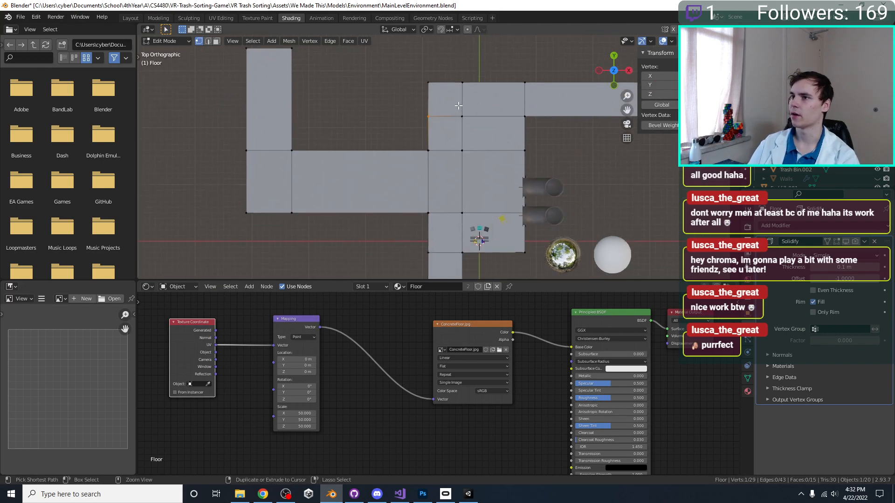
{"action": "key", "text": "ctrl+s"}
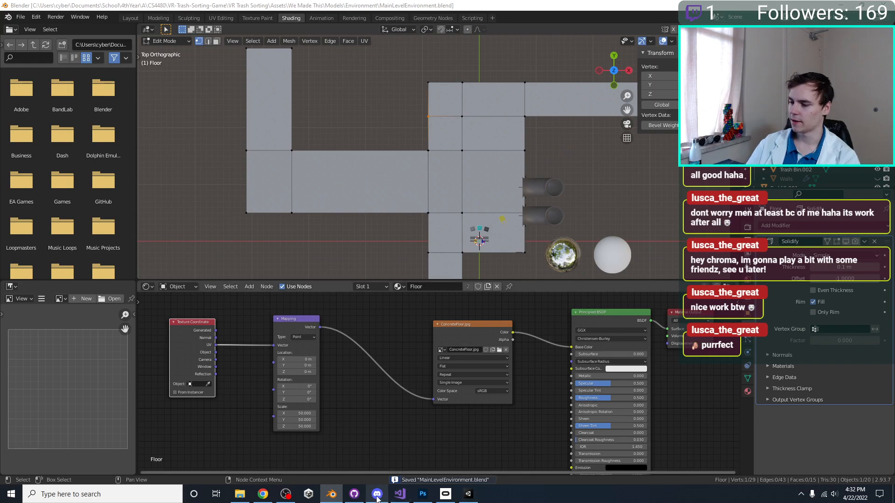
{"action": "key", "text": "alt+Tab"}
{"action": "scroll", "coordinate": [436, 235], "scroll_direction": "down", "scroll_amount": 5}
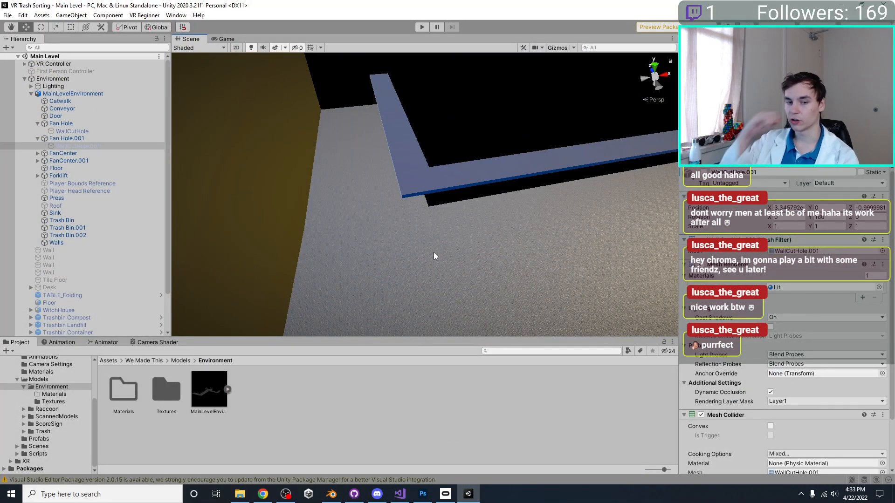
Examine where the floor meets the walls in Unity, from an overview of the whole level down to the wall bases.
{"action": "right_click_drag", "start_coordinate": [472, 273], "coordinate": [427, 144]}
{"action": "scroll", "coordinate": [428, 146], "scroll_direction": "down", "scroll_amount": 8}
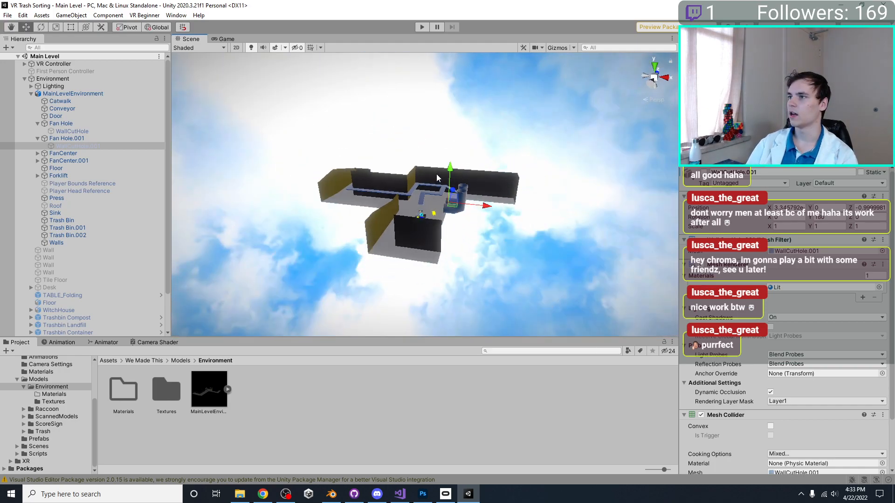
{"action": "right_click_drag", "start_coordinate": [434, 179], "coordinate": [417, 212]}
{"action": "middle_click_drag", "start_coordinate": [418, 212], "coordinate": [320, 199]}
{"action": "scroll", "coordinate": [321, 201], "scroll_direction": "up", "scroll_amount": 5}
{"action": "left_click_drag", "start_coordinate": [392, 233], "coordinate": [480, 251], "text": "alt"}
{"action": "scroll", "coordinate": [479, 251], "scroll_direction": "up", "scroll_amount": 5}
{"action": "left_click_drag", "start_coordinate": [459, 215], "coordinate": [446, 250], "text": "alt"}
{"action": "middle_click_drag", "start_coordinate": [446, 250], "coordinate": [426, 270]}
{"action": "scroll", "coordinate": [433, 256], "scroll_direction": "up", "scroll_amount": 5}
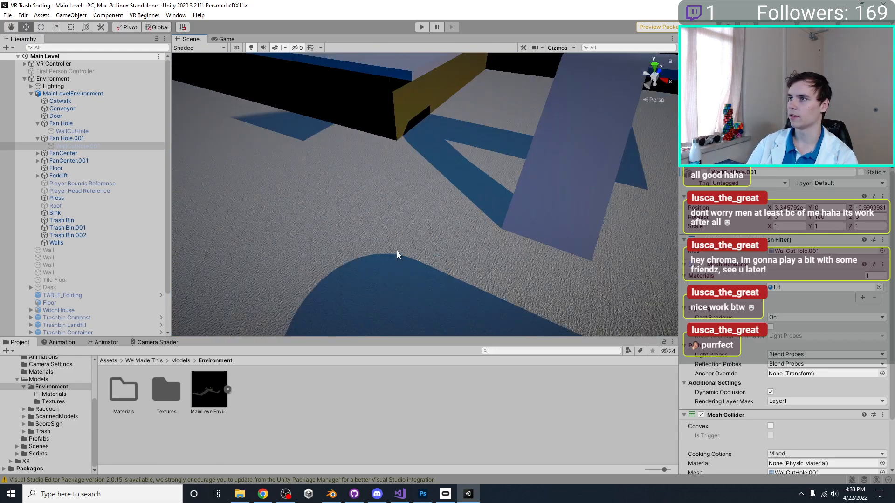
{"action": "left_click_drag", "start_coordinate": [396, 251], "coordinate": [408, 258], "text": "alt"}
{"action": "middle_click_drag", "start_coordinate": [408, 258], "coordinate": [372, 296]}
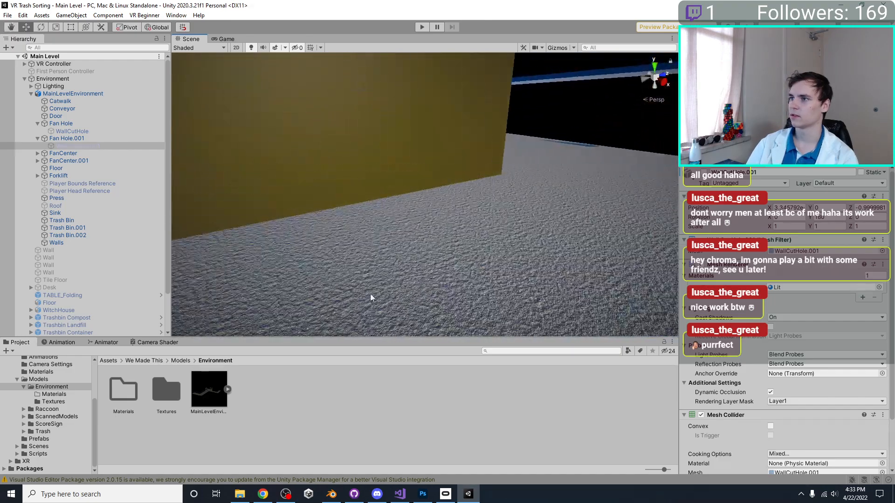
{"action": "left_click_drag", "start_coordinate": [372, 296], "coordinate": [515, 239], "text": "alt"}
{"action": "middle_click_drag", "start_coordinate": [516, 239], "coordinate": [498, 216]}
{"action": "left_click_drag", "start_coordinate": [498, 216], "coordinate": [437, 213], "text": "alt"}
{"action": "right_click_drag", "start_coordinate": [437, 213], "coordinate": [480, 215]}
{"action": "middle_click_drag", "start_coordinate": [480, 215], "coordinate": [472, 220]}
{"action": "left_click_drag", "start_coordinate": [472, 220], "coordinate": [400, 261], "text": "alt"}
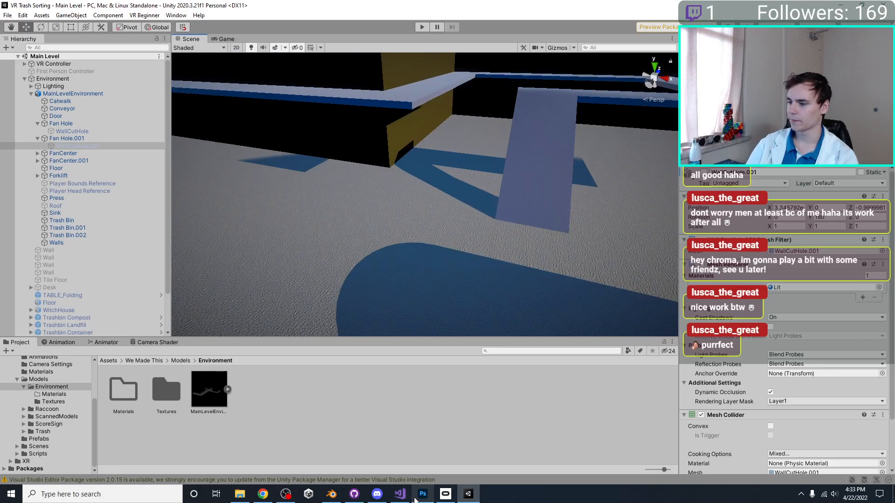
Switch to Blender, show the hidden roof, and leave the floor's edit mode to select the roof object.
{"action": "left_click", "coordinate": [332, 494]}
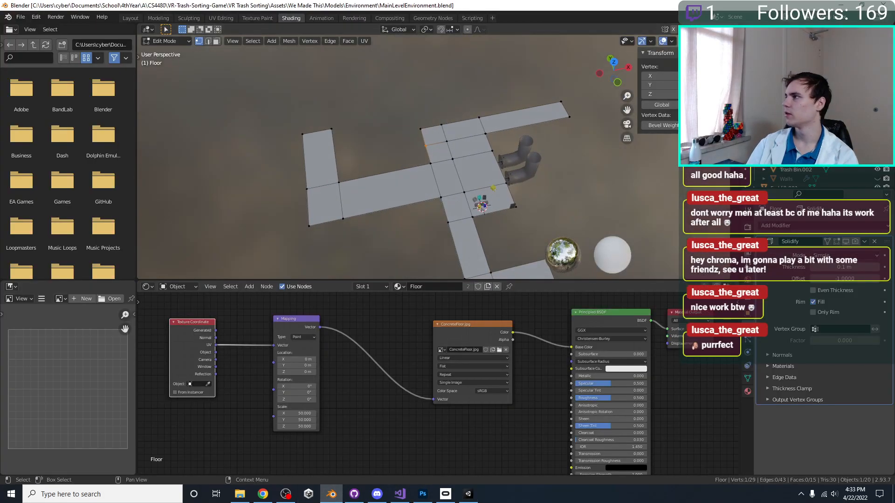
{"action": "left_click", "coordinate": [877, 113]}
{"action": "middle_click_drag", "start_coordinate": [494, 174], "coordinate": [493, 155]}
{"action": "scroll", "coordinate": [493, 155], "scroll_direction": "up", "scroll_amount": 2}
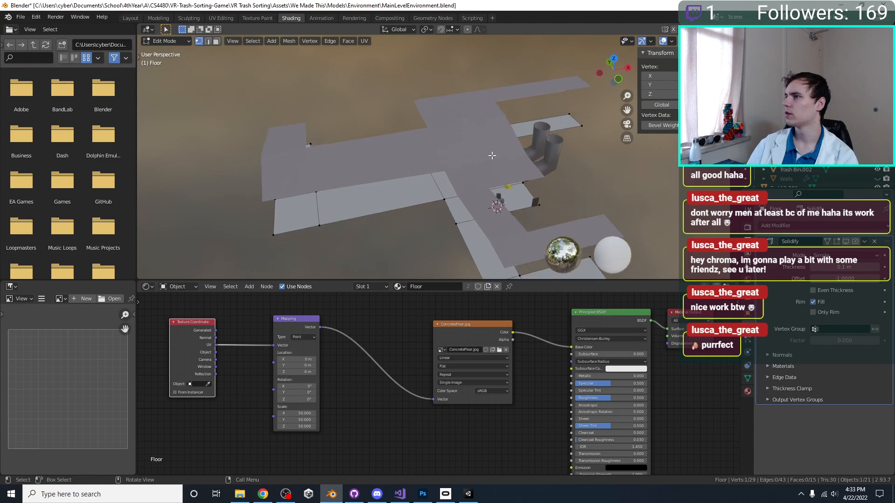
{"action": "key", "text": "Tab"}
{"action": "left_click", "coordinate": [466, 158]}
{"action": "middle_click_drag", "start_coordinate": [435, 138], "coordinate": [443, 103]}
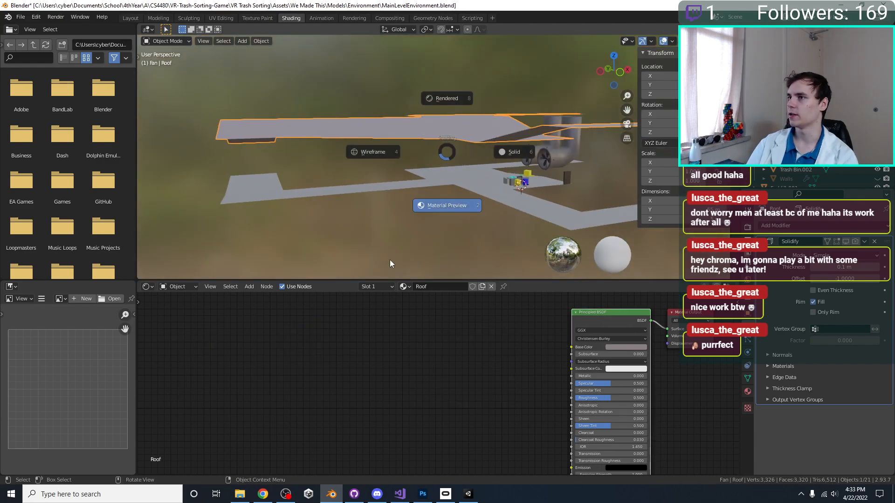
{"action": "middle_click_drag", "start_coordinate": [420, 161], "coordinate": [434, 174]}
Deselect everything and set the viewport shading to Solid.
{"action": "key", "text": "alt+a"}
{"action": "left_click", "coordinate": [672, 41]}
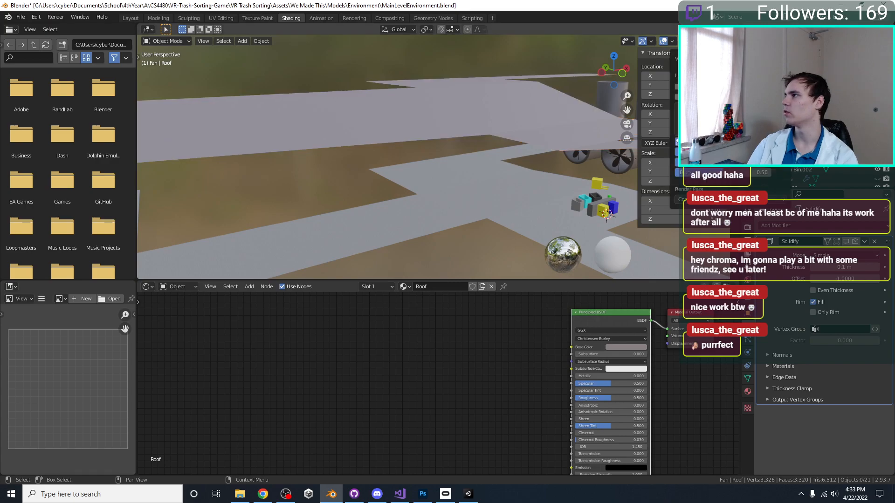
{"action": "left_click", "coordinate": [673, 41]}
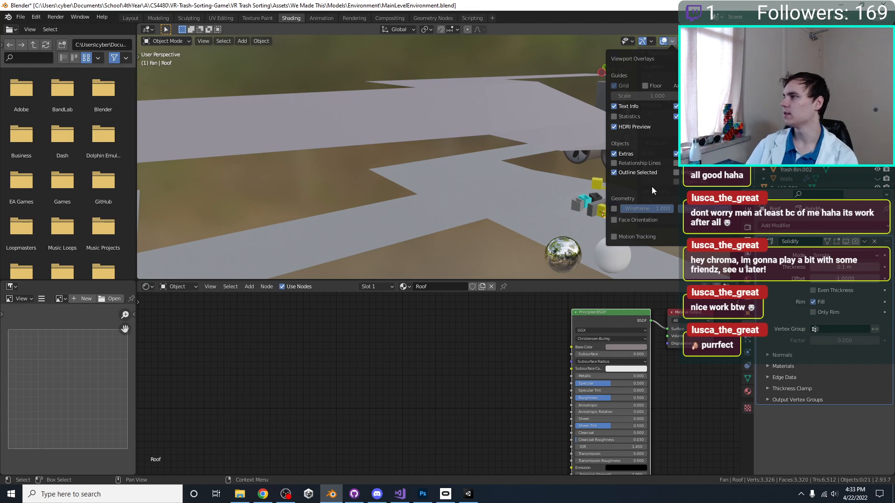
{"action": "middle_click_drag", "start_coordinate": [636, 184], "coordinate": [421, 120]}
{"action": "key", "text": "z"}
{"action": "left_click", "coordinate": [508, 127]}
{"action": "scroll", "coordinate": [508, 126], "scroll_direction": "down", "scroll_amount": 4}
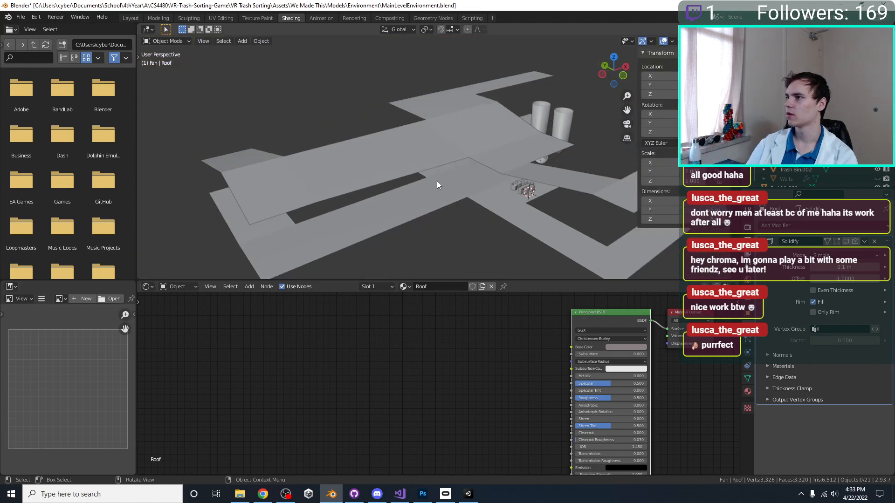
Show the hidden walls together with the floor and roof, and save the file.
{"action": "left_click", "coordinate": [437, 180]}
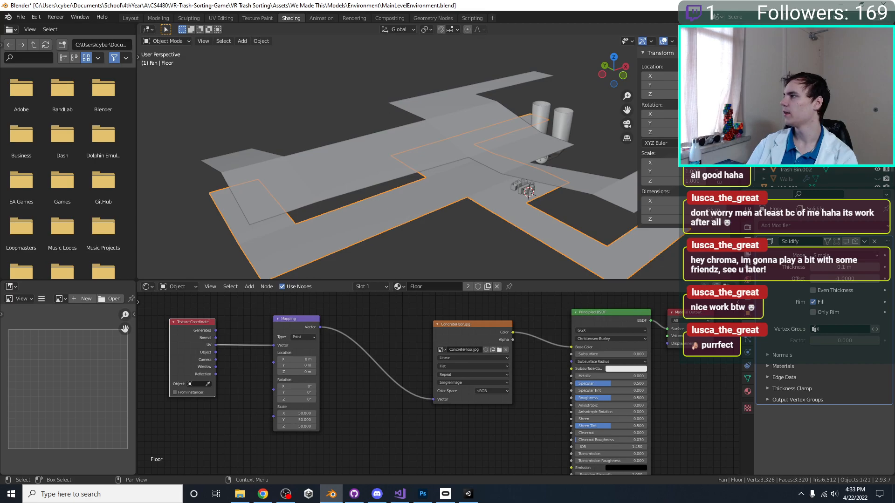
{"action": "left_click", "coordinate": [877, 170]}
{"action": "left_click", "coordinate": [431, 117]}
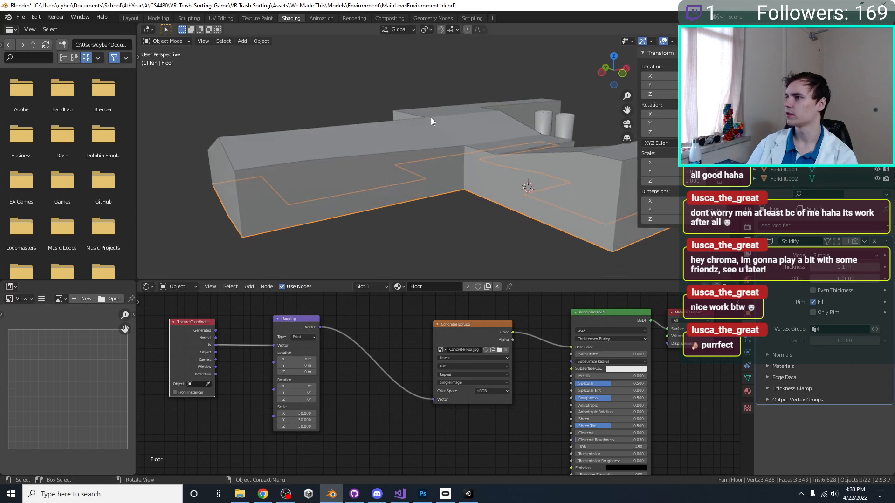
{"action": "key", "text": "ctrl+s"}
Select the roof vertex at the inner passage corner in top view and check its coordinates.
{"action": "key", "text": "KP_7"}
{"action": "key", "text": "Tab"}
{"action": "scroll", "coordinate": [437, 136], "scroll_direction": "up", "scroll_amount": 4}
{"action": "left_click_drag", "start_coordinate": [441, 139], "coordinate": [392, 160]}
{"action": "scroll", "coordinate": [417, 162], "scroll_direction": "up", "scroll_amount": 3}
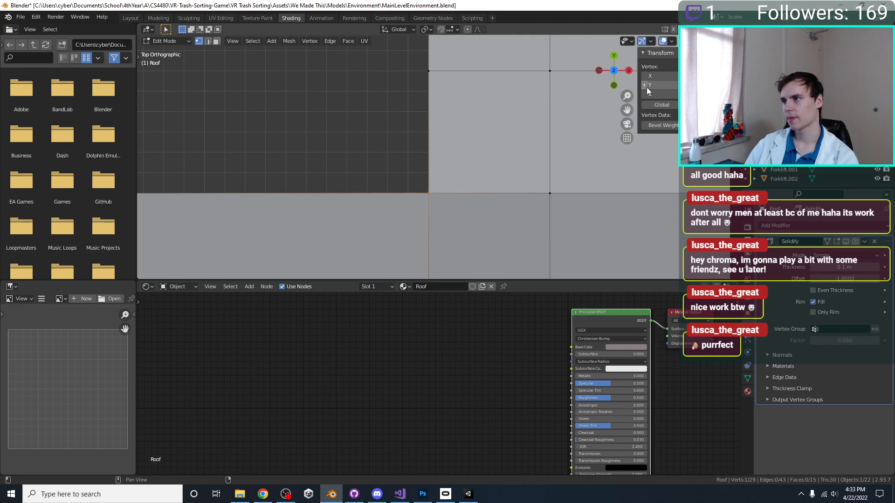
Leave the roof's edit mode and delete the roof object.
{"action": "scroll", "coordinate": [466, 140], "scroll_direction": "down", "scroll_amount": 6}
{"action": "middle_click_drag", "start_coordinate": [359, 147], "coordinate": [396, 141]}
{"action": "key", "text": "Tab"}
{"action": "left_click", "coordinate": [403, 153]}
{"action": "left_click", "coordinate": [396, 139]}
{"action": "key", "text": "x"}
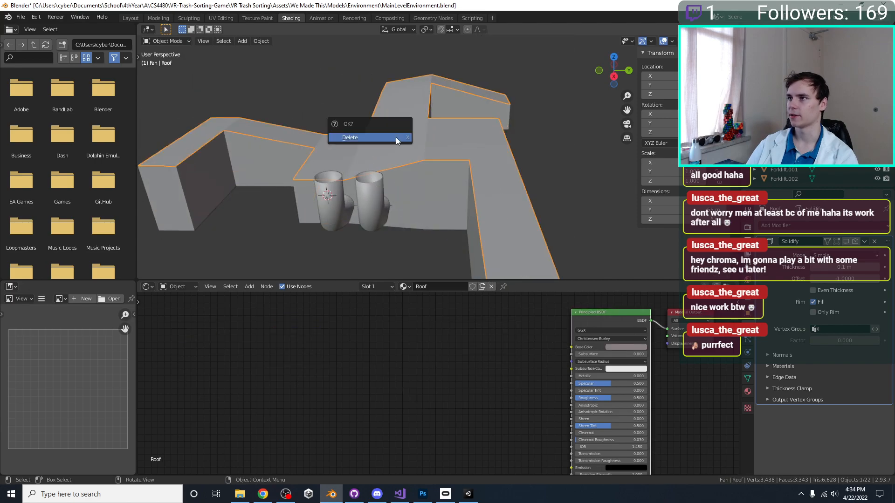
{"action": "left_click", "coordinate": [396, 137]}
Duplicate the floor object in place as the base for a new roof.
{"action": "left_click", "coordinate": [399, 162]}
{"action": "left_click", "coordinate": [423, 204], "text": "shift"}
{"action": "left_click", "coordinate": [424, 142]}
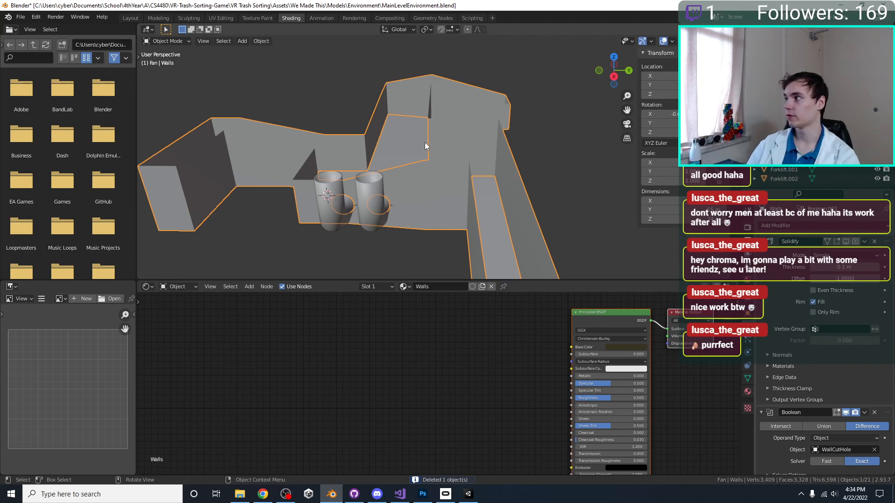
{"action": "left_click", "coordinate": [425, 142]}
{"action": "middle_click_drag", "start_coordinate": [424, 143], "coordinate": [446, 178]}
{"action": "key", "text": "KP_1"}
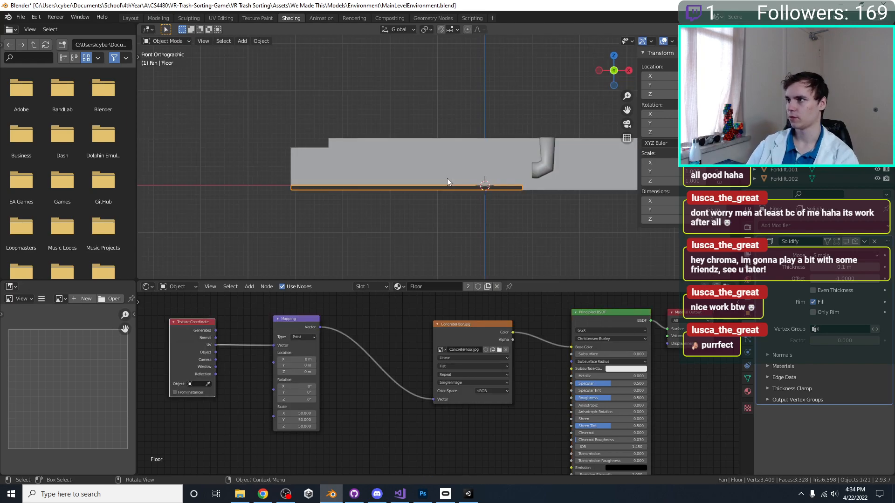
{"action": "key", "text": "KP_3"}
{"action": "key", "text": "shift+d"}
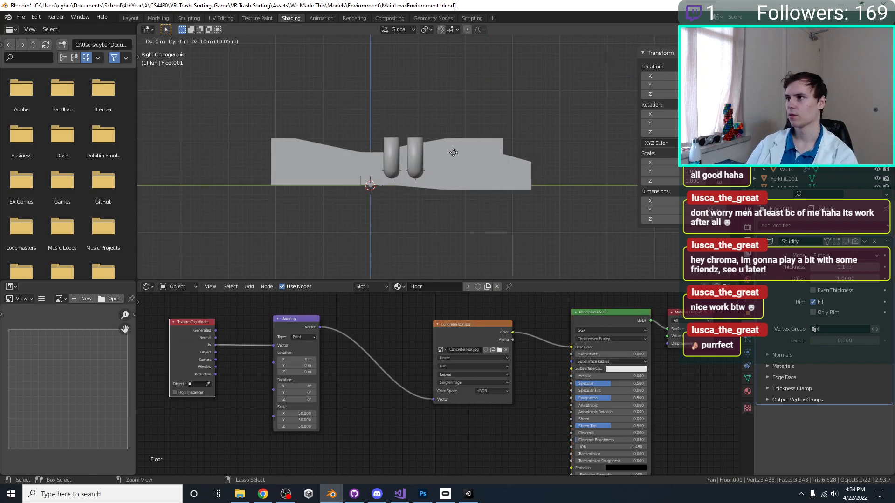
{"action": "right_click", "coordinate": [449, 148]}
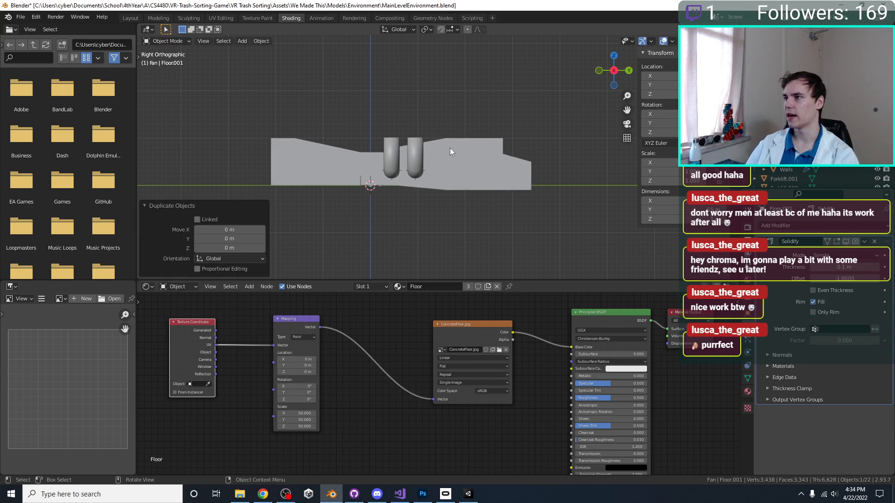
Raise the duplicated floor 14 m along Z in the side view.
{"action": "key", "text": "KP_7"}
{"action": "key", "text": "KP_3"}
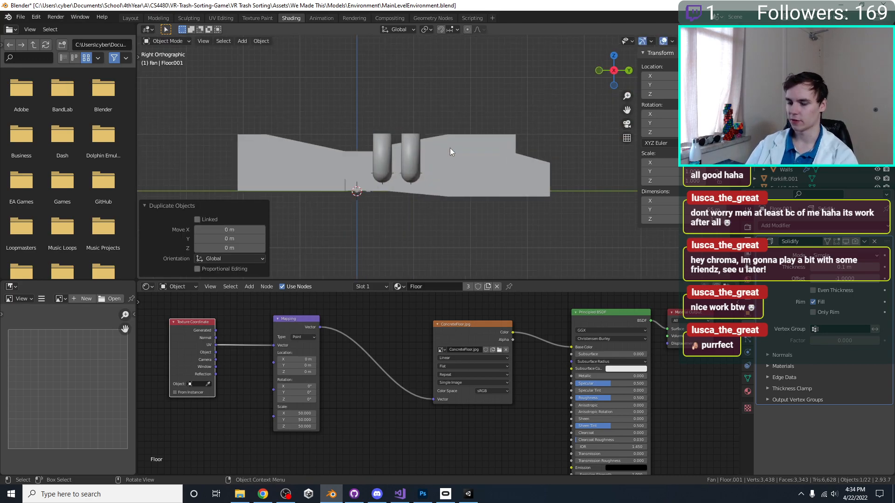
{"action": "key", "text": "g"}
{"action": "key", "text": "z"}
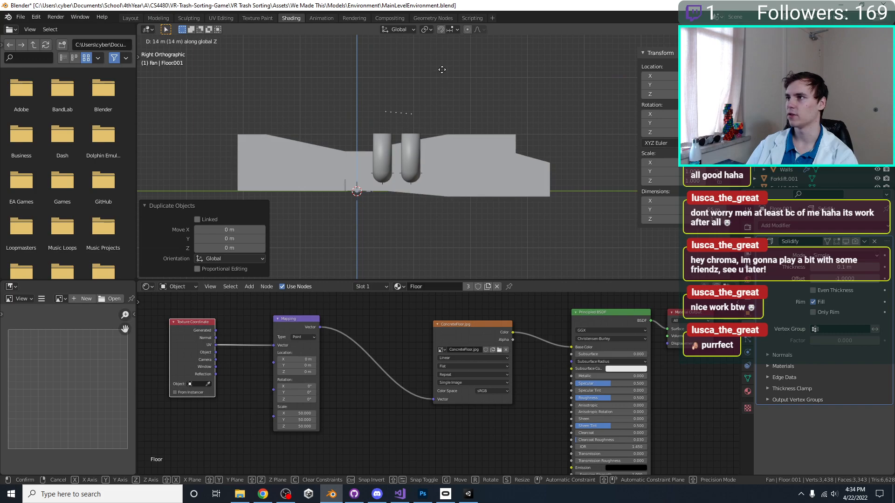
{"action": "left_click", "coordinate": [442, 70]}
Set the viewport shading to Material Preview and lower the duplicated floor 4 m along Z.
{"action": "key", "text": "KP_7"}
{"action": "mouse_move", "coordinate": [442, 69]}
{"action": "middle_mouse_down"}
{"action": "mouse_move", "coordinate": [415, 122]}
{"action": "mouse_move", "coordinate": [474, 150]}
{"action": "mouse_move", "coordinate": [452, 122]}
{"action": "mouse_move", "coordinate": [461, 152]}
{"action": "mouse_move", "coordinate": [434, 88]}
{"action": "mouse_move", "coordinate": [447, 156]}
{"action": "middle_mouse_up"}
{"action": "key", "text": "z"}
{"action": "left_click", "coordinate": [461, 205]}
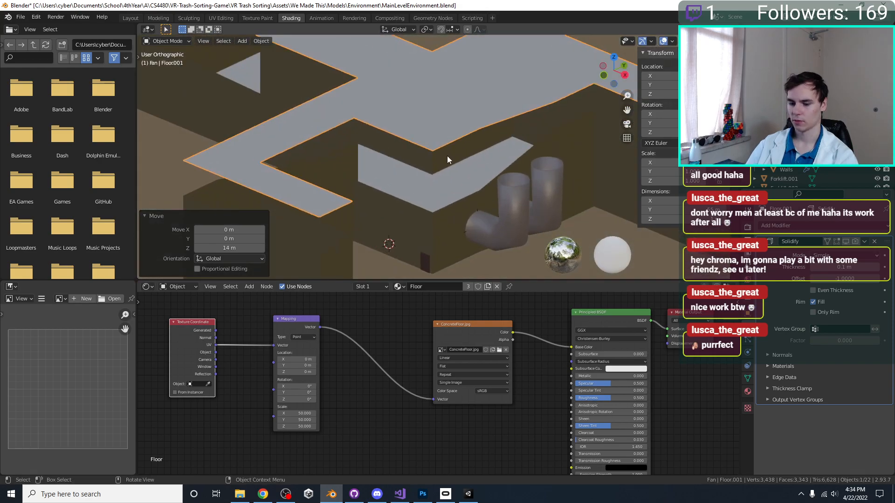
{"action": "key", "text": "g"}
{"action": "key", "text": "z"}
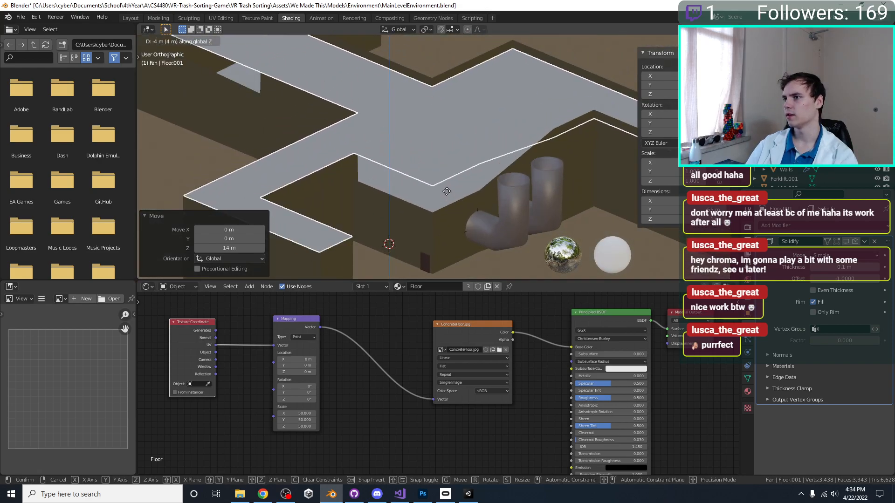
{"action": "left_click", "coordinate": [447, 190]}
Open the raised copy in edit mode and compare its vertices with the wall tops from the side.
{"action": "mouse_move", "coordinate": [447, 191]}
{"action": "middle_mouse_down"}
{"action": "mouse_move", "coordinate": [384, 183]}
{"action": "mouse_move", "coordinate": [399, 180]}
{"action": "mouse_move", "coordinate": [420, 138]}
{"action": "mouse_move", "coordinate": [443, 203]}
{"action": "middle_mouse_up"}
{"action": "mouse_move", "coordinate": [443, 204]}
{"action": "middle_mouse_down"}
{"action": "mouse_move", "coordinate": [441, 196]}
{"action": "mouse_move", "coordinate": [441, 209]}
{"action": "middle_mouse_up"}
{"action": "scroll", "coordinate": [441, 196], "scroll_direction": "up", "scroll_amount": 2}
{"action": "key", "text": "Tab"}
{"action": "scroll", "coordinate": [508, 178], "scroll_direction": "down", "scroll_amount": 2}
{"action": "key", "text": "KP_1"}
{"action": "key", "text": "KP_3"}
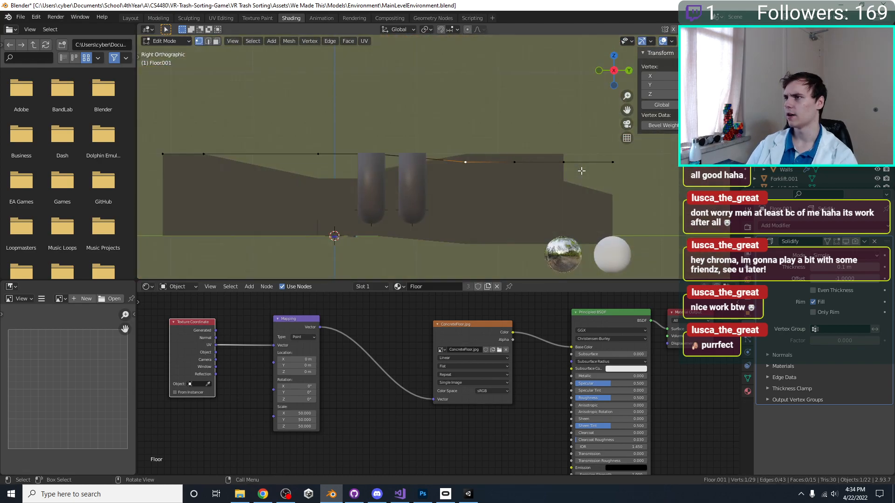
{"action": "key", "text": "Tab"}
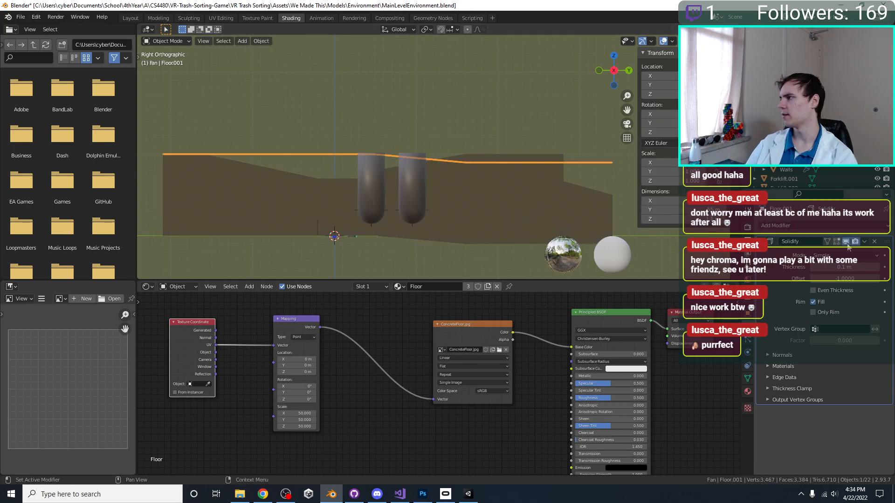
{"action": "key", "text": "Tab"}
{"action": "scroll", "coordinate": [615, 174], "scroll_direction": "up", "scroll_amount": 1}
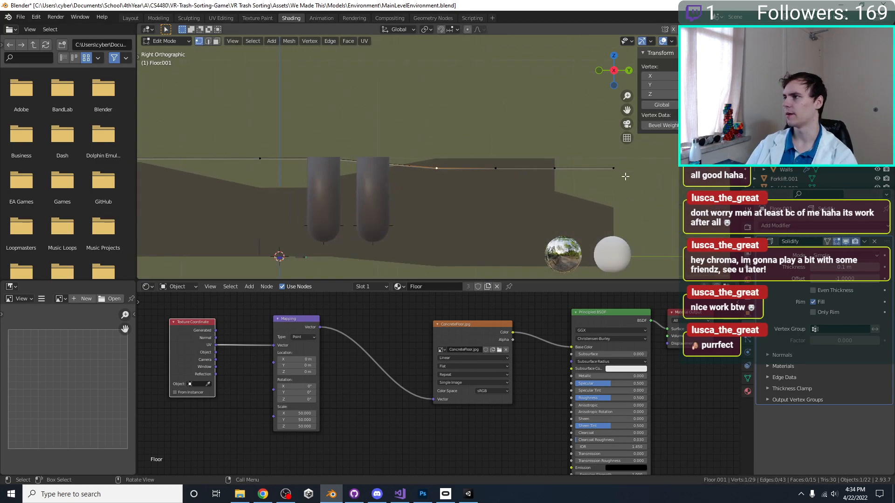
{"action": "left_click_drag", "start_coordinate": [555, 169], "coordinate": [365, 178]}
{"action": "scroll", "coordinate": [425, 190], "scroll_direction": "up", "scroll_amount": 4}
{"action": "middle_click_drag", "start_coordinate": [541, 188], "coordinate": [438, 194], "text": "shift"}
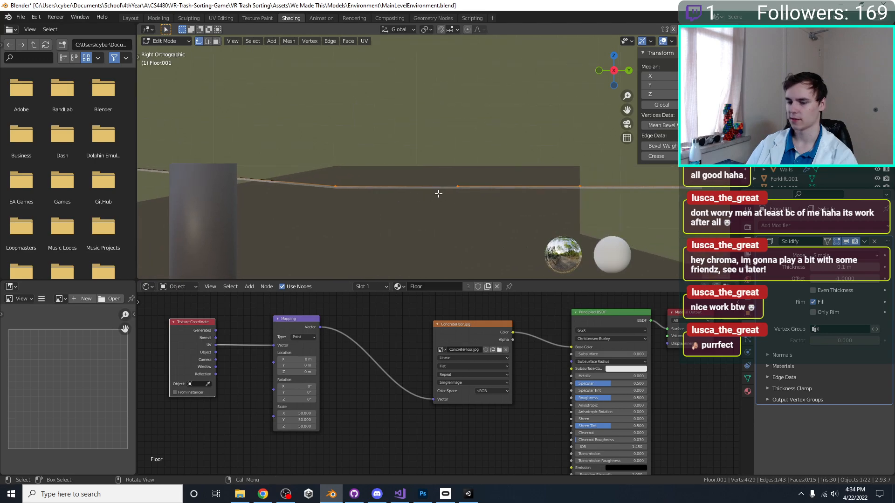
{"action": "key", "text": "g"}
{"action": "key", "text": "z"}
{"action": "right_click", "coordinate": [427, 193]}
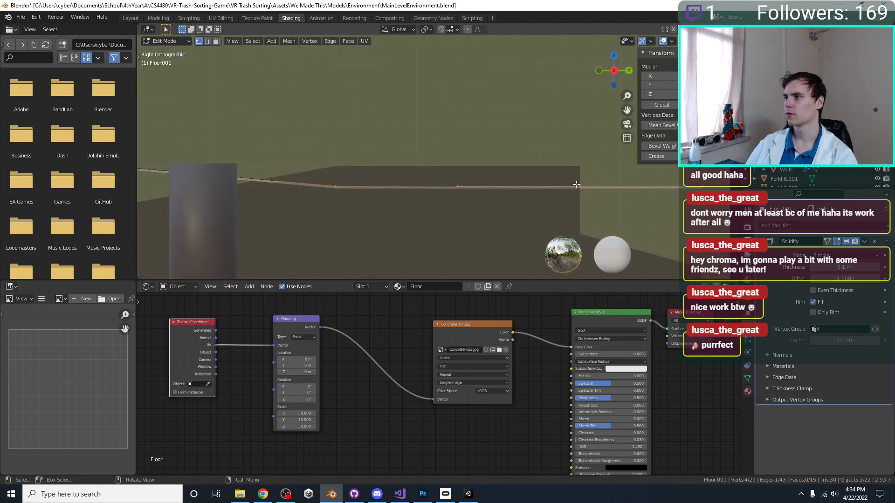
Box-select the new roof's lower group of vertices and raise them 1 m along Z.
{"action": "scroll", "coordinate": [576, 184], "scroll_direction": "down", "scroll_amount": 2}
{"action": "left_click", "coordinate": [648, 173]}
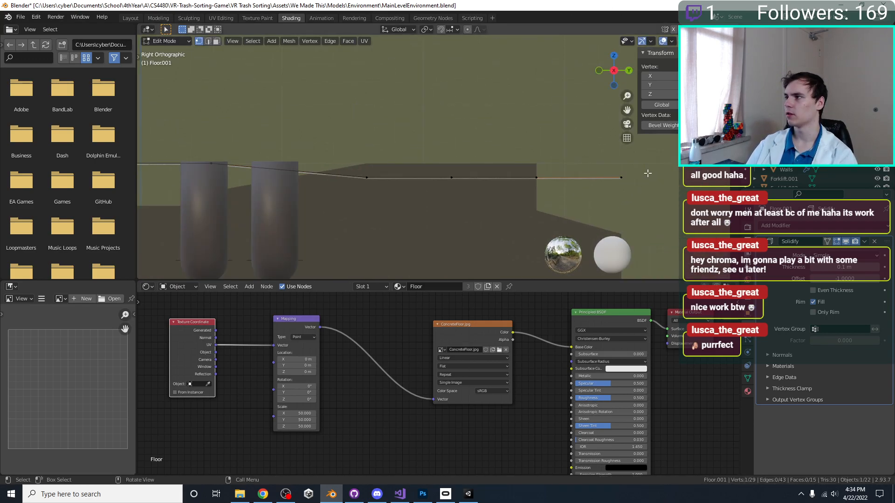
{"action": "left_click_drag", "start_coordinate": [504, 173], "coordinate": [140, 186]}
{"action": "key", "text": "g"}
{"action": "key", "text": "z"}
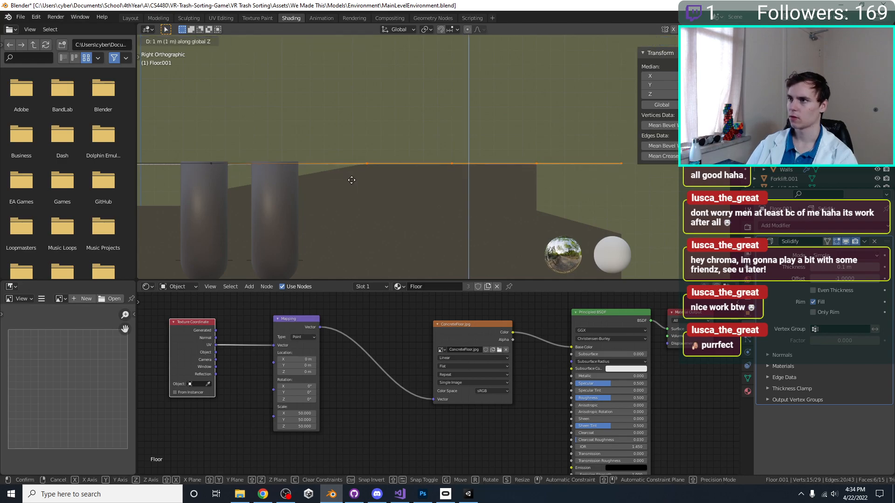
{"action": "left_click", "coordinate": [349, 171], "text": "ctrl"}
Lower the new roof's end edge over the far sloping passage by 4 m along Z.
{"action": "scroll", "coordinate": [351, 171], "scroll_direction": "down", "scroll_amount": 3}
{"action": "middle_click_drag", "start_coordinate": [572, 154], "coordinate": [527, 157]}
{"action": "scroll", "coordinate": [559, 166], "scroll_direction": "down", "scroll_amount": 3}
{"action": "left_click_drag", "start_coordinate": [519, 133], "coordinate": [517, 154]}
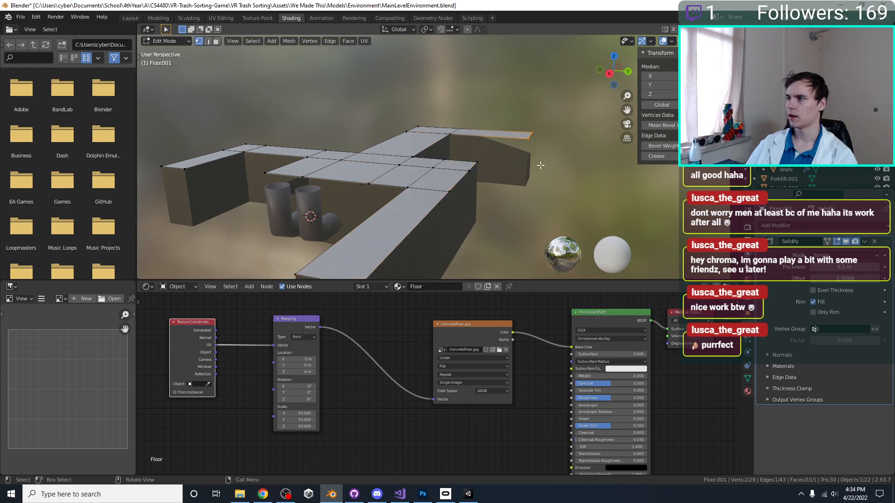
{"action": "scroll", "coordinate": [540, 164], "scroll_direction": "up", "scroll_amount": 2}
{"action": "key", "text": "g"}
{"action": "key", "text": "z"}
{"action": "left_click", "coordinate": [536, 190], "text": "ctrl"}
Lower the sloping passage's roof end edge a further 1 m along Z.
{"action": "middle_click_drag", "start_coordinate": [537, 190], "coordinate": [405, 188]}
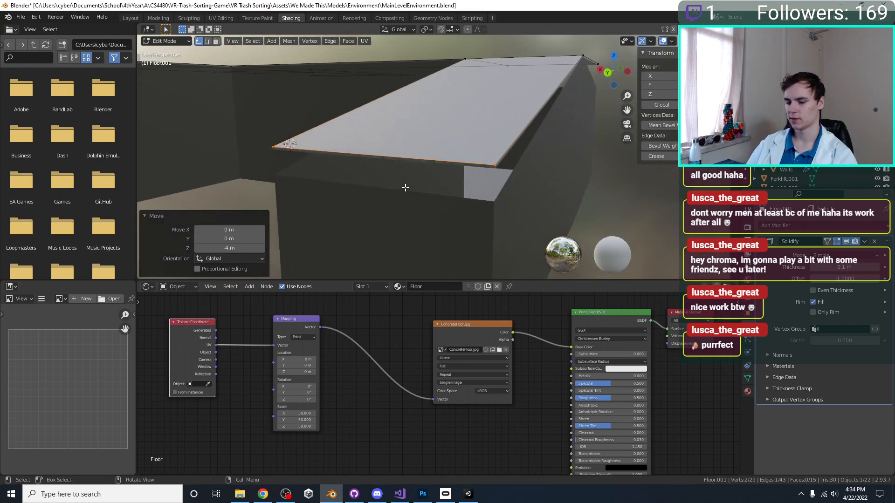
{"action": "key", "text": "g"}
{"action": "key", "text": "z"}
{"action": "left_click", "coordinate": [404, 208], "text": "ctrl"}
Lower the roof vertices over the main room's middle section along Z so they follow the dip in the wall tops.
{"action": "middle_click_drag", "start_coordinate": [521, 87], "coordinate": [448, 116]}
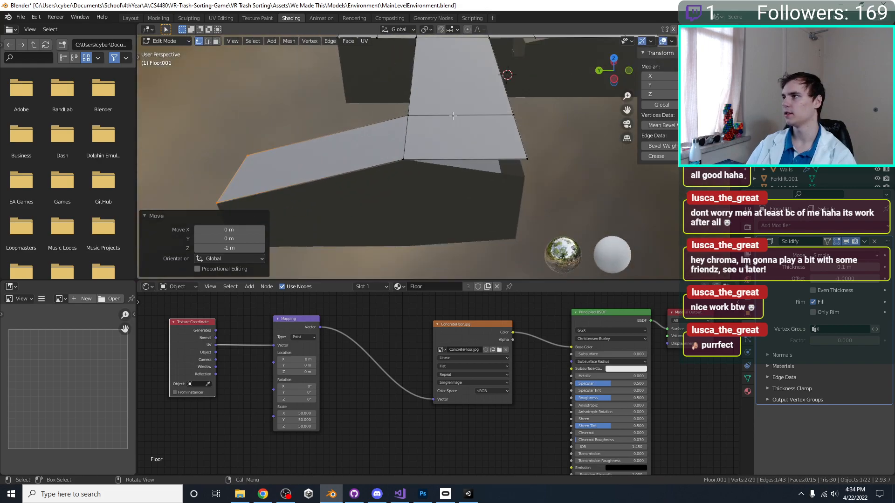
{"action": "left_click", "coordinate": [527, 159]}
{"action": "scroll", "coordinate": [539, 153], "scroll_direction": "down", "scroll_amount": 3}
{"action": "middle_click_drag", "start_coordinate": [540, 153], "coordinate": [496, 181]}
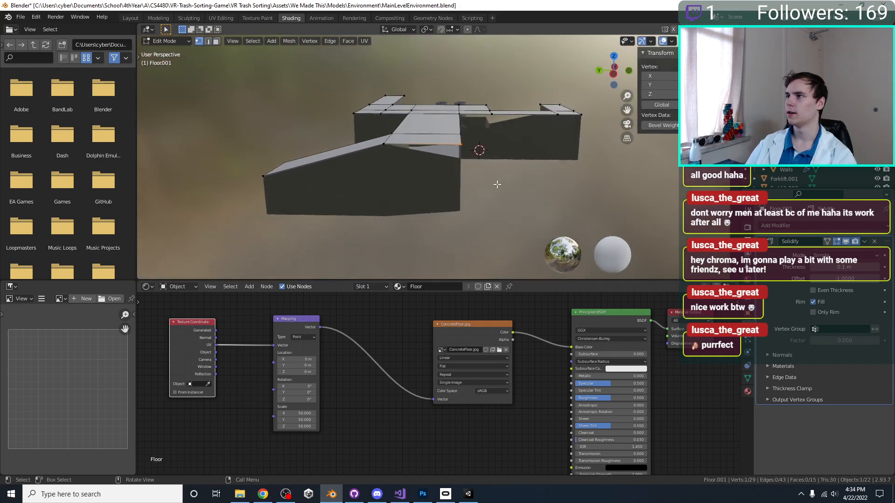
{"action": "left_click_drag", "start_coordinate": [459, 149], "coordinate": [460, 150]}
{"action": "middle_click_drag", "start_coordinate": [461, 150], "coordinate": [515, 179]}
{"action": "left_click_drag", "start_coordinate": [450, 103], "coordinate": [450, 104]}
{"action": "key", "text": "g"}
{"action": "key", "text": "z"}
{"action": "left_click", "coordinate": [522, 175]}
Raise the roof edge at the far end of the long corridor by 1 m along Z and save the file.
{"action": "middle_click_drag", "start_coordinate": [523, 174], "coordinate": [466, 214]}
{"action": "left_click", "coordinate": [466, 178]}
{"action": "key", "text": "z"}
{"action": "key", "text": "1"}
{"action": "key", "text": "Return"}
{"action": "key", "text": "ctrl+s"}
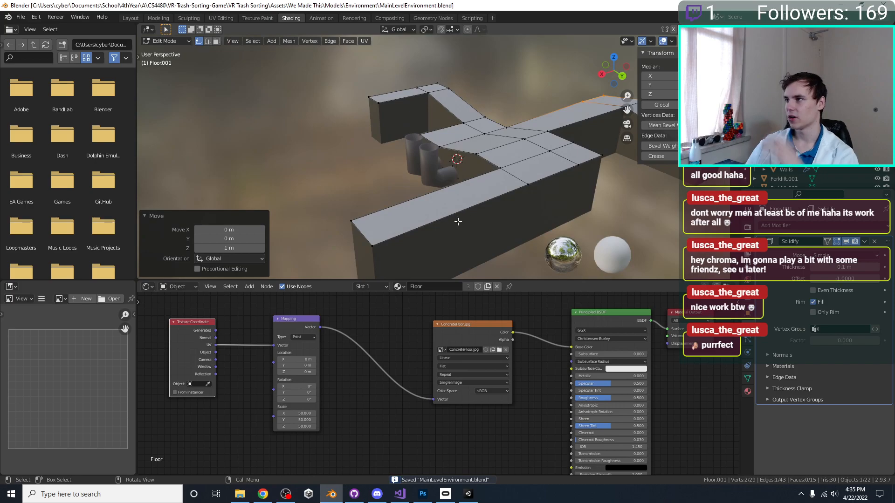
{"action": "middle_click_drag", "start_coordinate": [442, 259], "coordinate": [580, 182]}
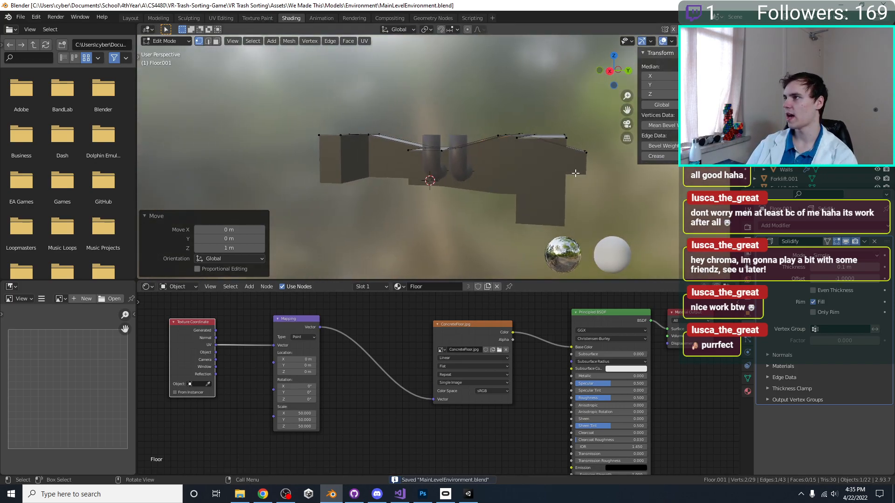
Lower the roof vertices over the end of the passage with the lowest floor by 2 m along Z and save the file.
{"action": "left_click", "coordinate": [583, 121]}
{"action": "left_click_drag", "start_coordinate": [558, 142], "coordinate": [558, 143]}
{"action": "middle_click_drag", "start_coordinate": [558, 143], "coordinate": [466, 144]}
{"action": "type", "text": "gz-2"}
{"action": "key", "text": "Return"}
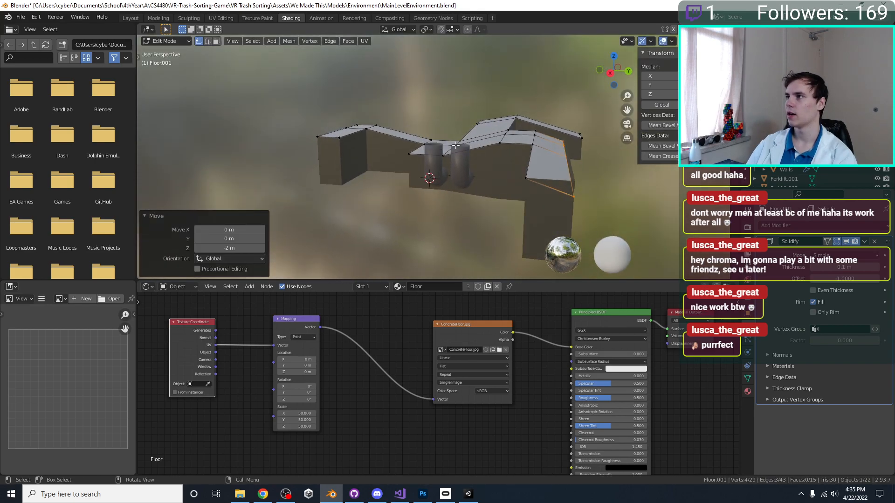
{"action": "key", "text": "ctrl+s"}
{"action": "key", "text": "Tab"}
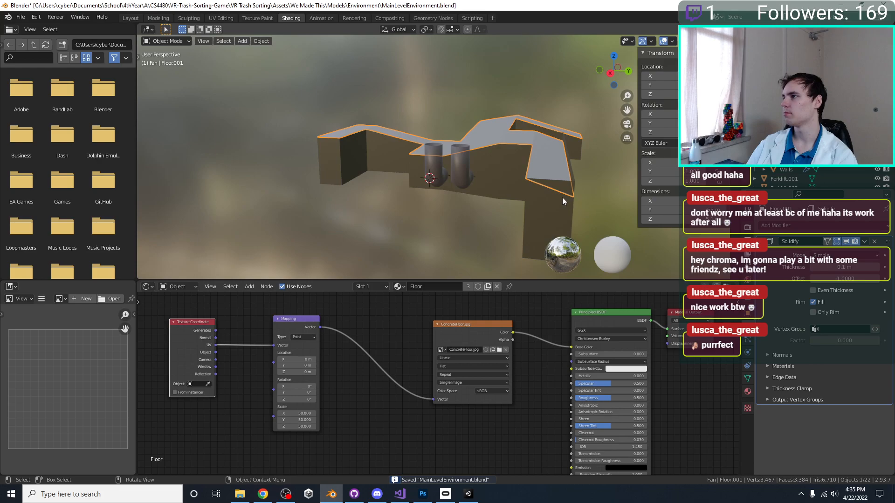
Lower the two top corners of the walls at the end of the lowest passage by 2 m along Z and save the file.
{"action": "left_click", "coordinate": [566, 197]}
{"action": "key", "text": "Tab"}
{"action": "middle_click_drag", "start_coordinate": [567, 197], "coordinate": [549, 194]}
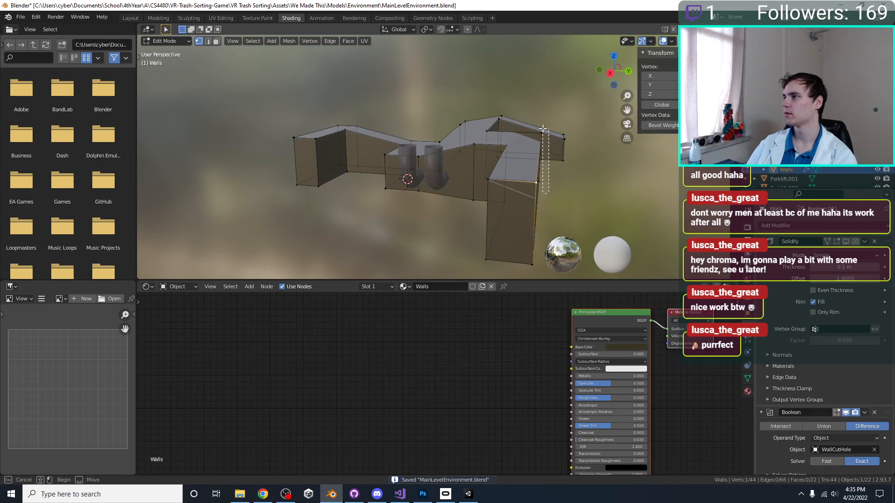
{"action": "left_click_drag", "start_coordinate": [543, 128], "coordinate": [537, 132]}
{"action": "middle_click_drag", "start_coordinate": [551, 157], "coordinate": [564, 135]}
{"action": "middle_click_drag", "start_coordinate": [489, 129], "coordinate": [503, 144]}
{"action": "left_click", "coordinate": [504, 144], "text": "shift"}
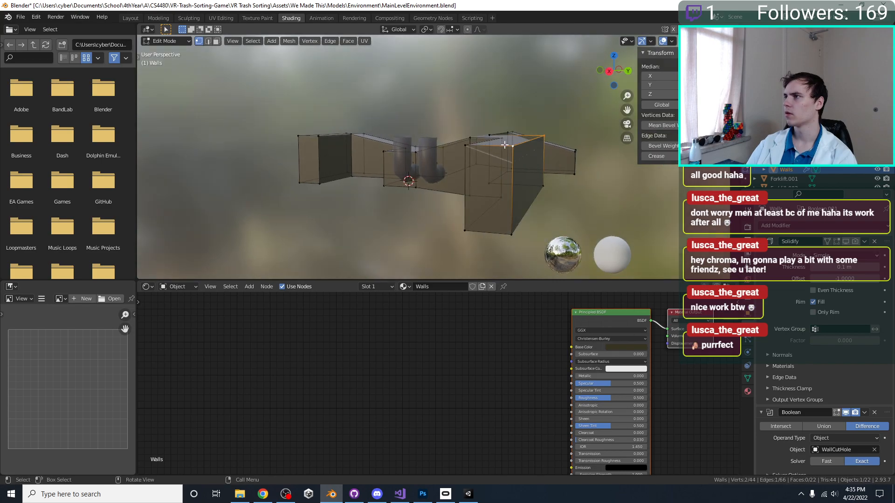
{"action": "key", "text": "g"}
{"action": "key", "text": "z"}
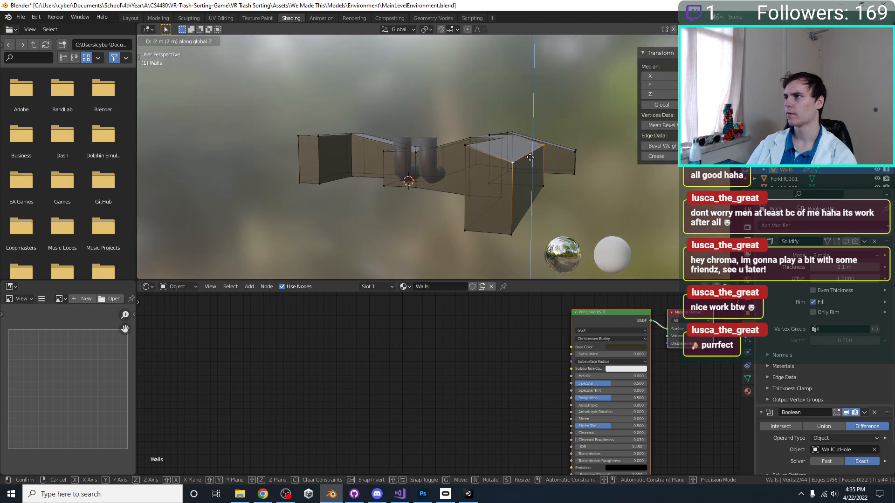
{"action": "left_click", "coordinate": [530, 158]}
{"action": "key", "text": "Tab"}
{"action": "middle_click_drag", "start_coordinate": [530, 157], "coordinate": [586, 216]}
{"action": "key", "text": "ctrl+s"}
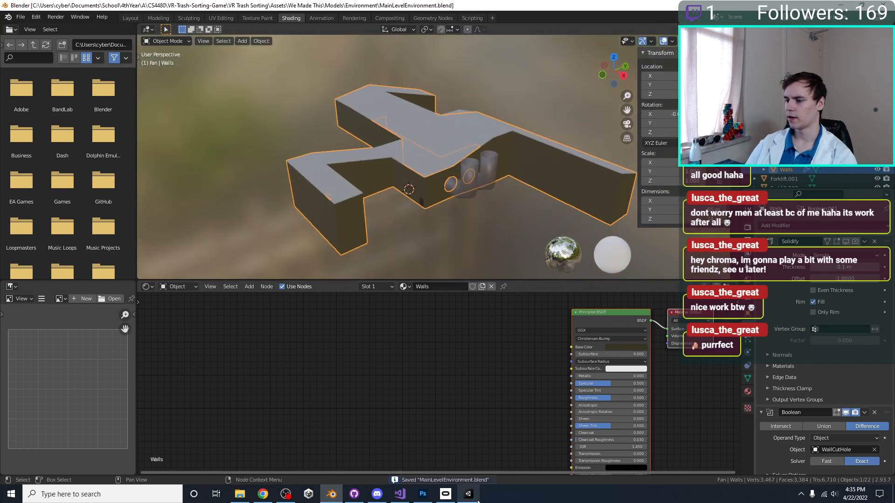
Switch to Unity to check the level environment in the scene, and return to Blender.
{"action": "left_click", "coordinate": [472, 499]}
{"action": "right_click_drag", "start_coordinate": [478, 195], "coordinate": [470, 142]}
{"action": "key", "text": "f"}
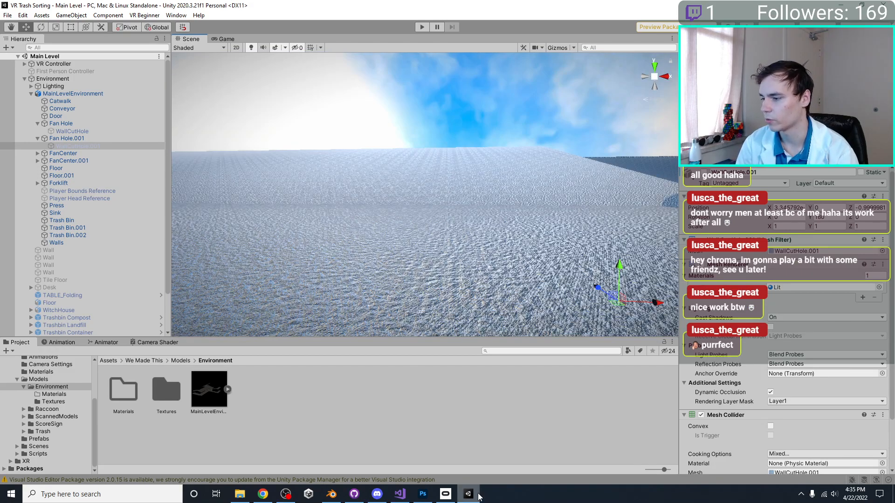
{"action": "key", "text": "alt+Tab"}
Add a centered vertical loop cut to the lowest passage's side wall, under the bend in the roof.
{"action": "middle_click_drag", "start_coordinate": [420, 252], "coordinate": [357, 169]}
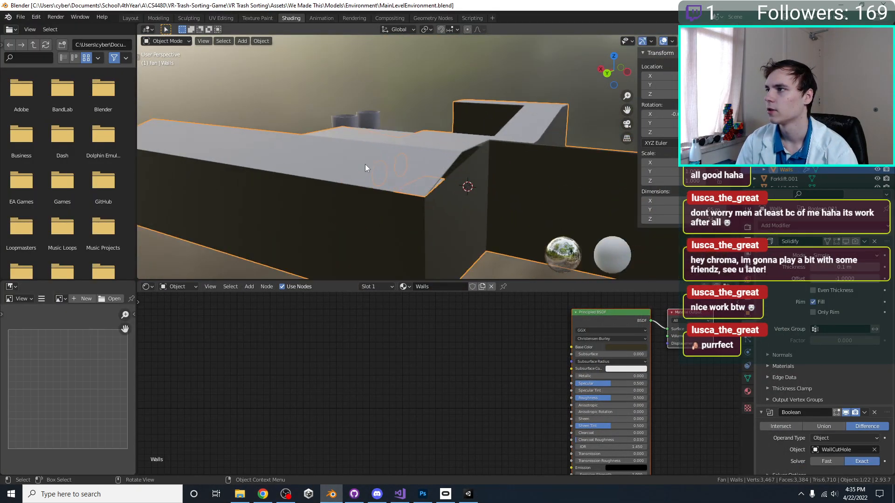
{"action": "left_click", "coordinate": [412, 149]}
{"action": "middle_click_drag", "start_coordinate": [412, 149], "coordinate": [362, 196]}
{"action": "key", "text": "Tab"}
{"action": "left_click", "coordinate": [396, 181]}
{"action": "key", "text": "Tab"}
{"action": "left_click", "coordinate": [376, 200]}
{"action": "key", "text": "Tab"}
{"action": "key", "text": "ctrl+r"}
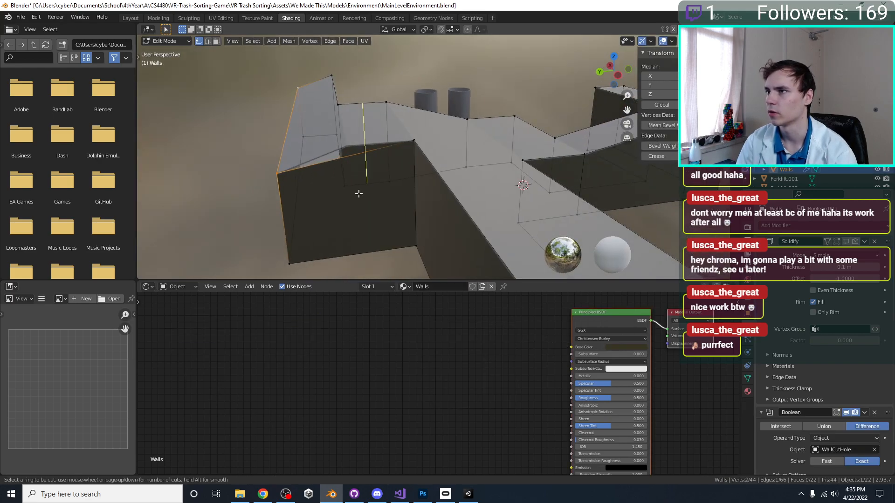
{"action": "left_click", "coordinate": [359, 244]}
{"action": "right_click", "coordinate": [359, 244]}
Raise the new cut's top vertex along Z to the bend in the roof edge and save the file.
{"action": "left_click", "coordinate": [344, 154]}
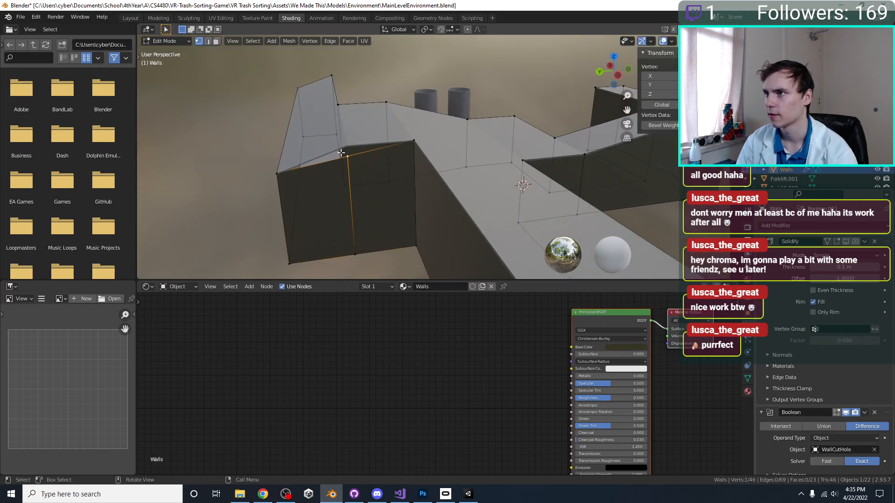
{"action": "key", "text": "KP_Decimal"}
{"action": "key", "text": "KP_3"}
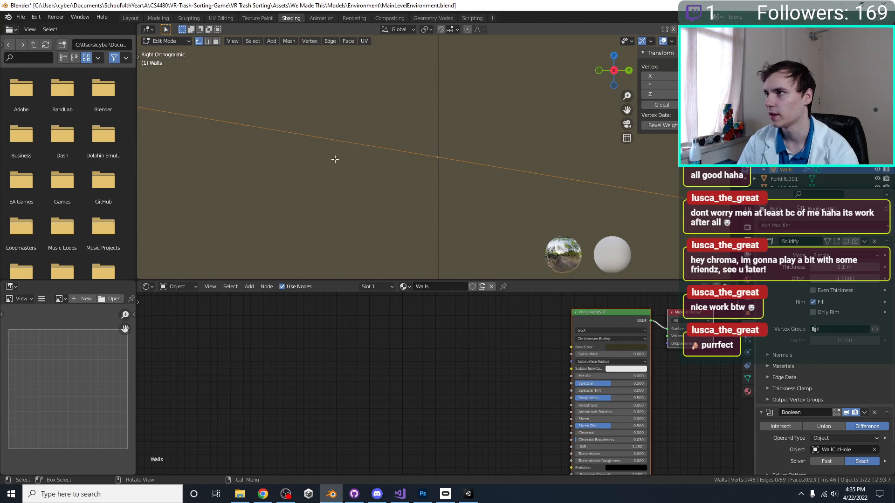
{"action": "scroll", "coordinate": [395, 153], "scroll_direction": "down", "scroll_amount": 6}
{"action": "middle_click_drag", "start_coordinate": [423, 137], "coordinate": [424, 196], "text": "shift"}
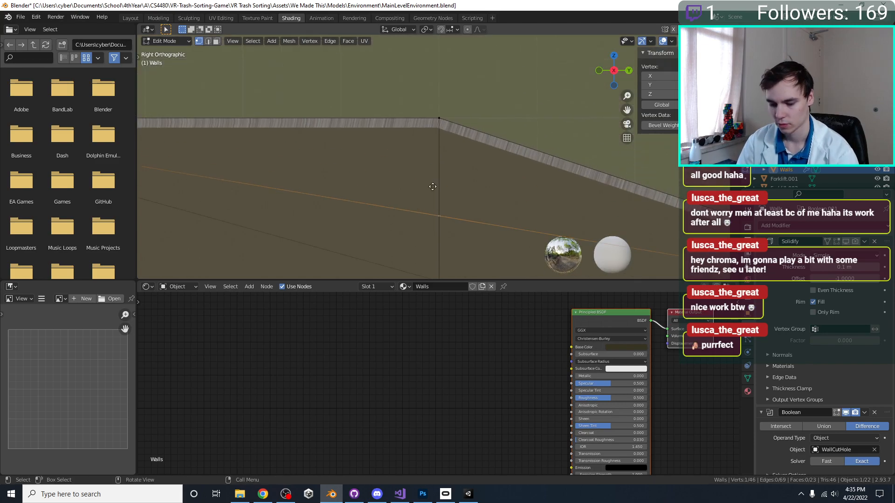
{"action": "key", "text": "g"}
{"action": "key", "text": "z"}
{"action": "left_click", "coordinate": [426, 84]}
{"action": "key", "text": "Tab"}
{"action": "scroll", "coordinate": [455, 154], "scroll_direction": "down", "scroll_amount": 4}
{"action": "middle_click_drag", "start_coordinate": [455, 154], "coordinate": [511, 161]}
{"action": "scroll", "coordinate": [511, 161], "scroll_direction": "up", "scroll_amount": 5}
{"action": "key", "text": "ctrl+s"}
Assign the existing Roof material to the new roof in place of the Floor material and save the file.
{"action": "left_click", "coordinate": [487, 152]}
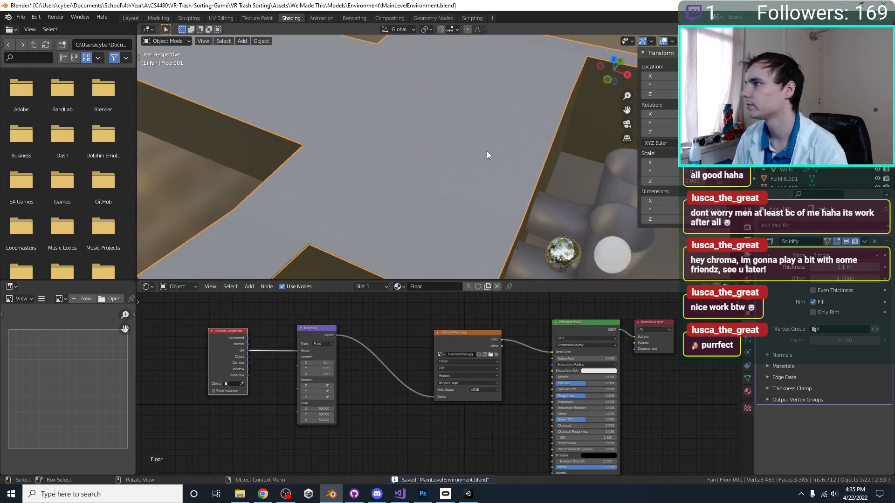
{"action": "scroll", "coordinate": [485, 205], "scroll_direction": "down", "scroll_amount": 6}
{"action": "key", "text": "ctrl+s"}
{"action": "left_click", "coordinate": [748, 392]}
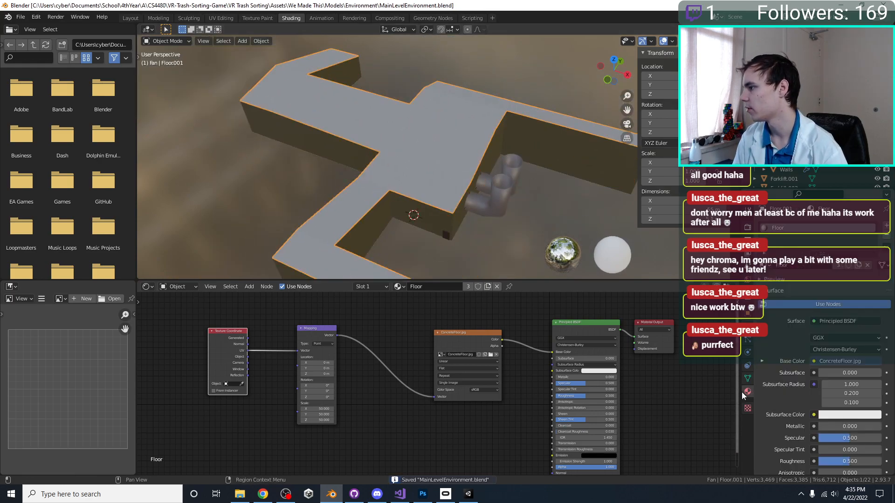
{"action": "left_click", "coordinate": [765, 266]}
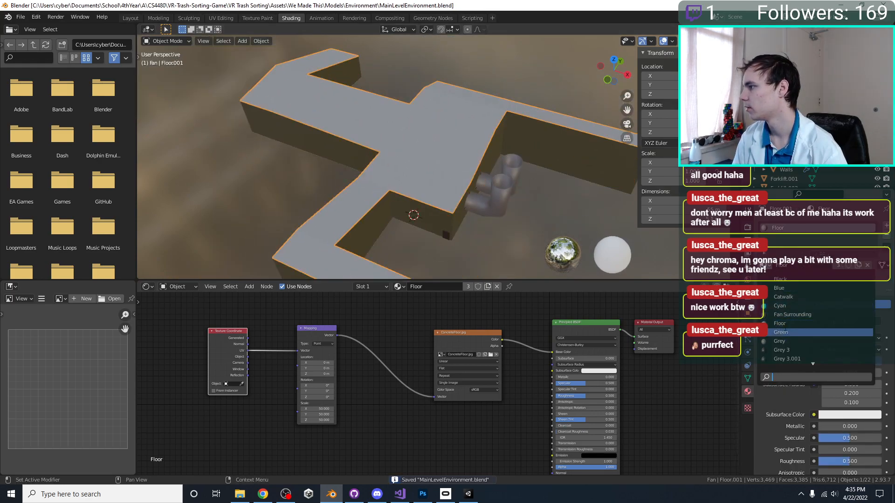
{"action": "scroll", "coordinate": [777, 308], "scroll_direction": "down", "scroll_amount": 10}
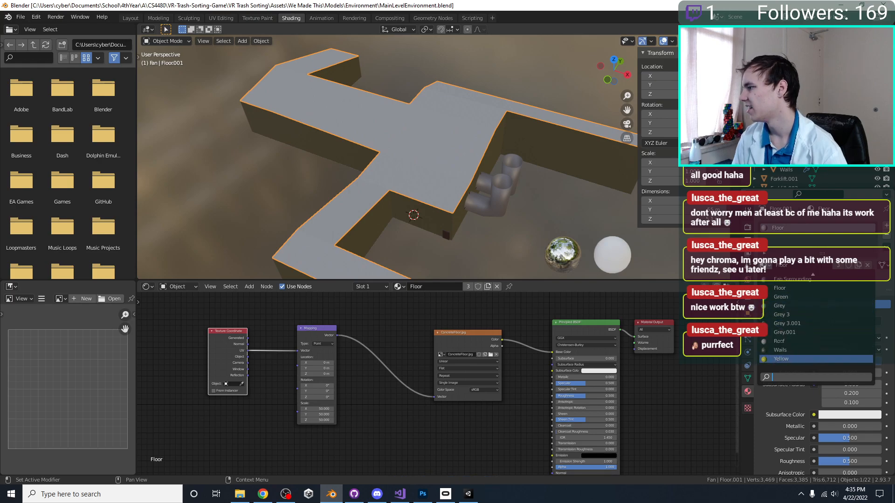
{"action": "left_click", "coordinate": [800, 341]}
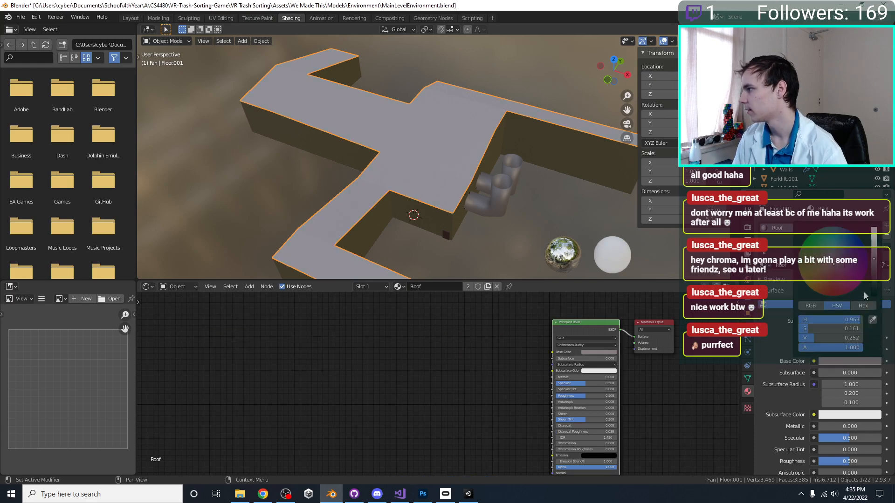
{"action": "key", "text": "ctrl+s"}
Change the Walls material's base color to a more neutral dark grey and save the file.
{"action": "left_click", "coordinate": [447, 228]}
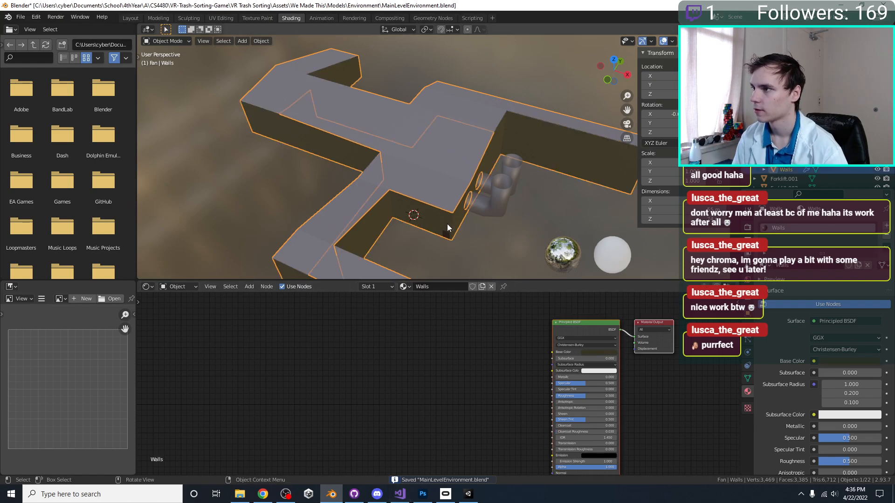
{"action": "middle_click_drag", "start_coordinate": [450, 186], "coordinate": [464, 191]}
{"action": "left_click", "coordinate": [837, 362]}
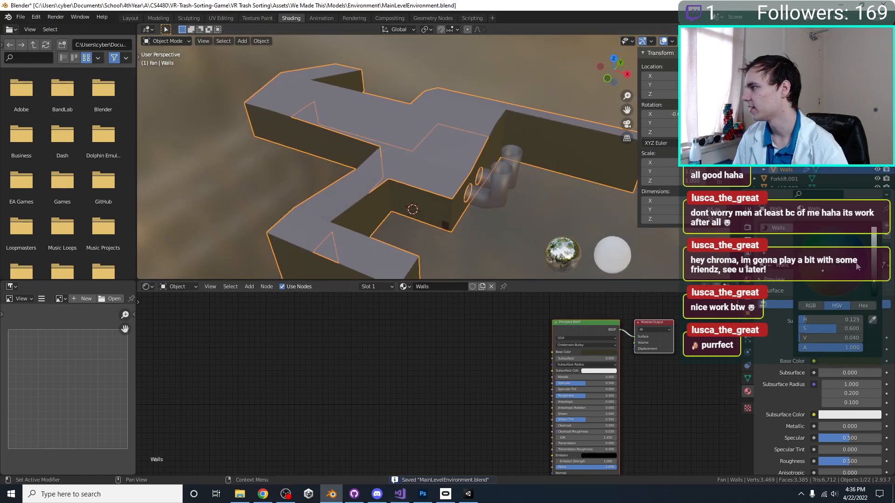
{"action": "scroll", "coordinate": [343, 168], "scroll_direction": "up", "scroll_amount": 5}
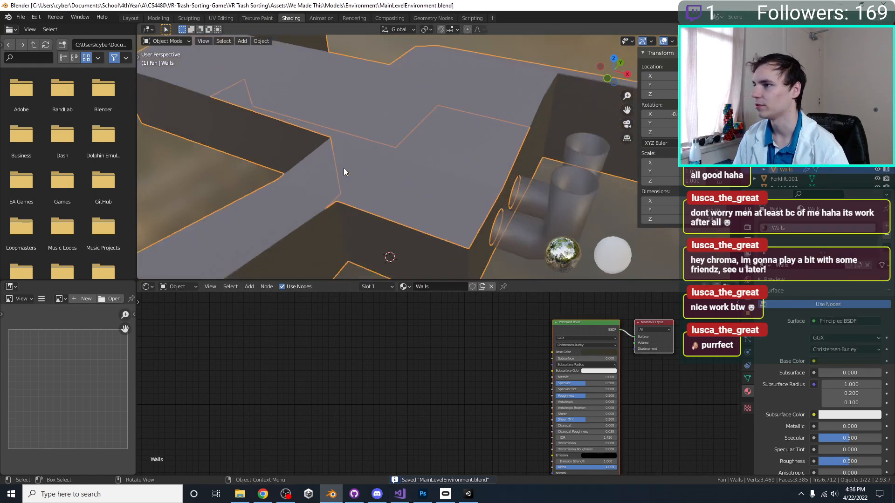
{"action": "key", "text": "ctrl+s"}
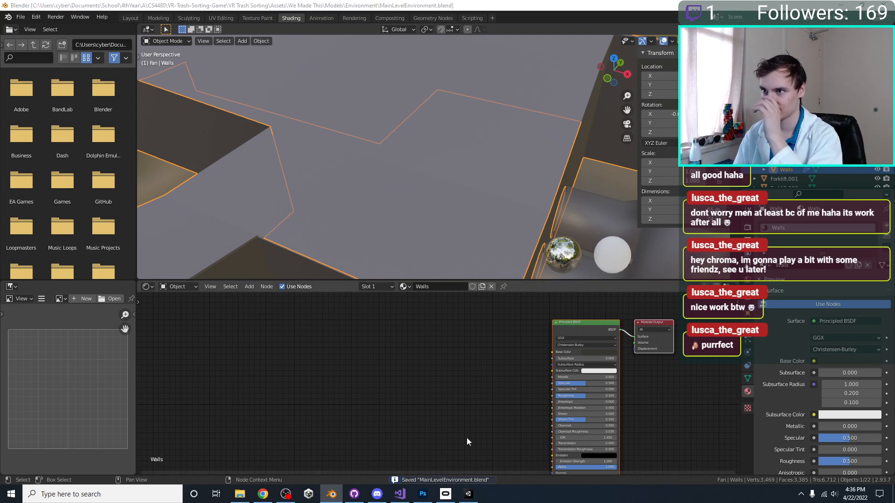
Inspect the level's interior and ceiling in Unity, and return to Blender.
{"action": "key", "text": "alt+Tab"}
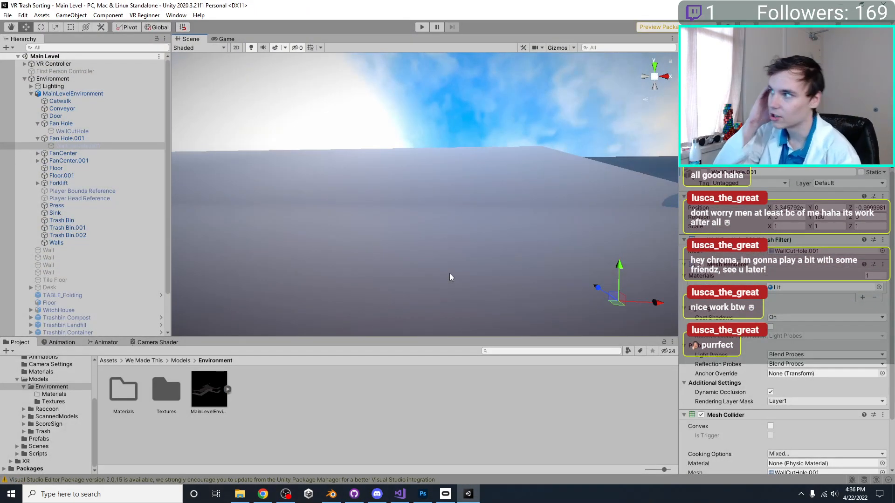
{"action": "mouse_move", "coordinate": [393, 205]}
{"action": "right_mouse_down"}
{"action": "mouse_move", "coordinate": [391, 233]}
{"action": "mouse_move", "coordinate": [399, 219]}
{"action": "right_mouse_up"}
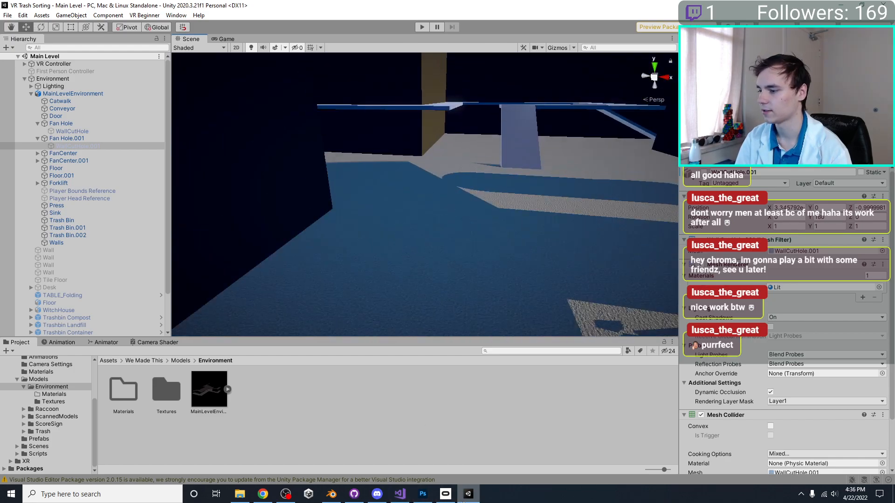
{"action": "key", "text": "alt+Tab"}
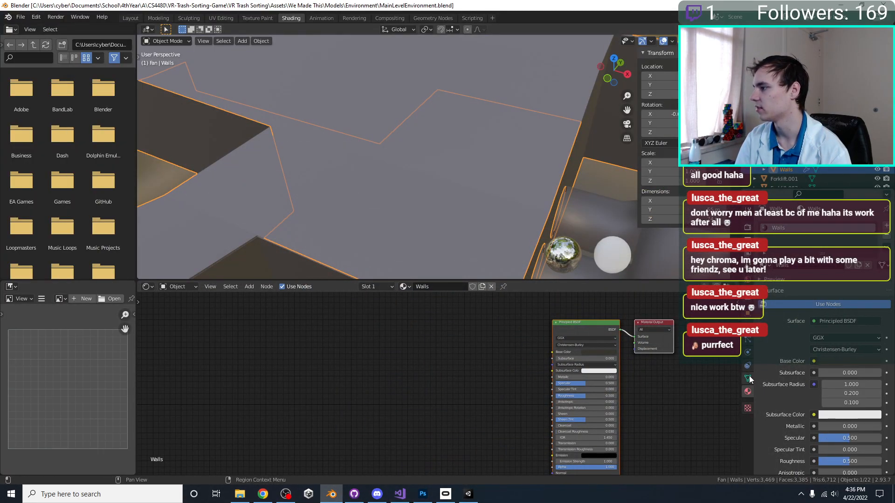
Disable the roof's Solidify modifier for both viewport and render, and save the file.
{"action": "left_click", "coordinate": [748, 339]}
{"action": "left_click", "coordinate": [490, 187]}
{"action": "scroll", "coordinate": [466, 159], "scroll_direction": "down", "scroll_amount": 4}
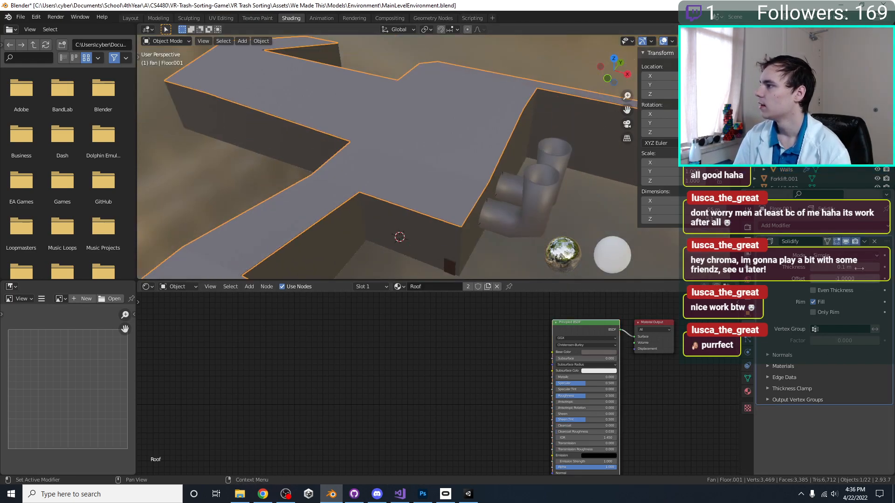
{"action": "right_click", "coordinate": [292, 115]}
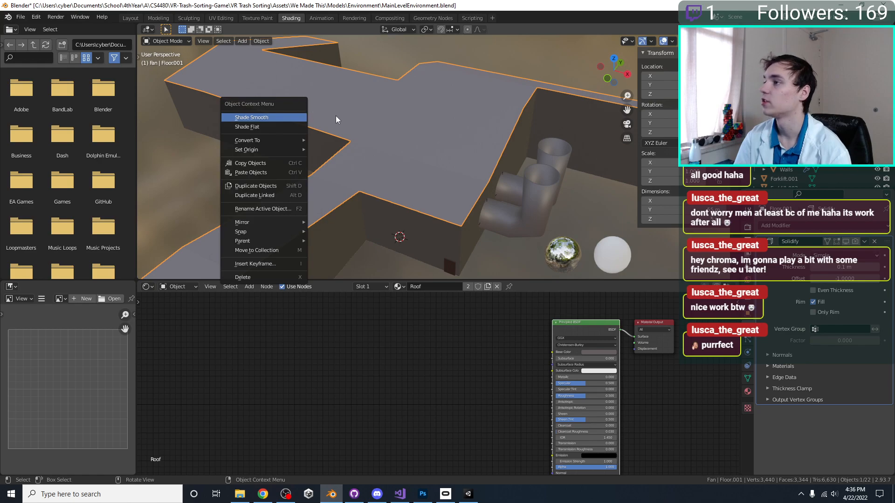
{"action": "middle_click_drag", "start_coordinate": [466, 92], "coordinate": [465, 90]}
{"action": "key", "text": "ctrl+s"}
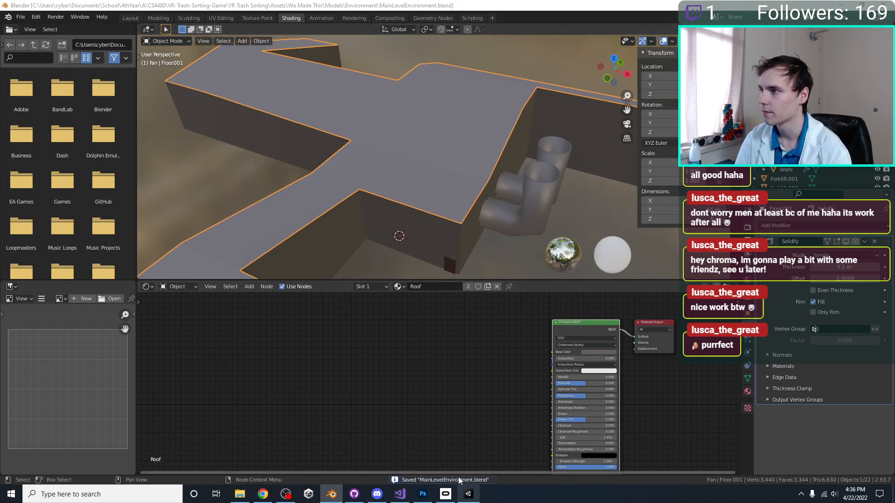
Examine the roof from inside the level in Unity, and go back to Blender.
{"action": "left_click", "coordinate": [465, 496]}
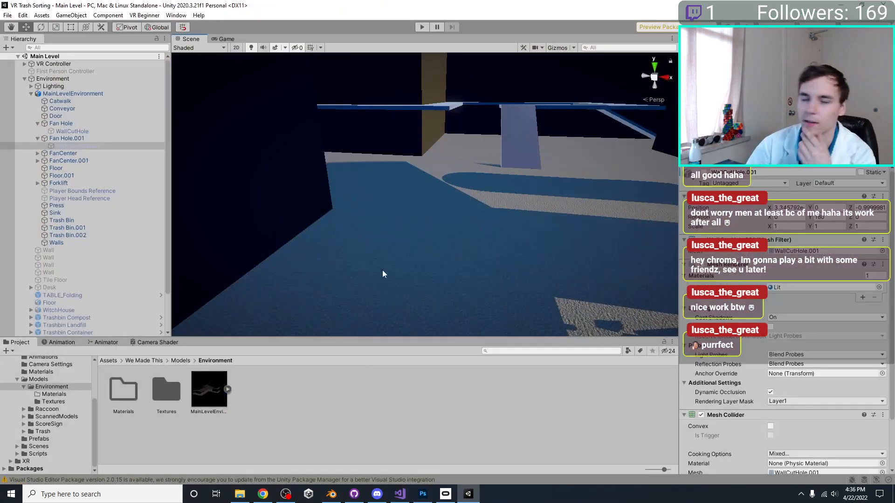
{"action": "right_click_drag", "start_coordinate": [382, 189], "coordinate": [517, 161]}
{"action": "left_click", "coordinate": [469, 494]}
Recalculate the normals on all of the roof's faces and save the file.
{"action": "key", "text": "Tab"}
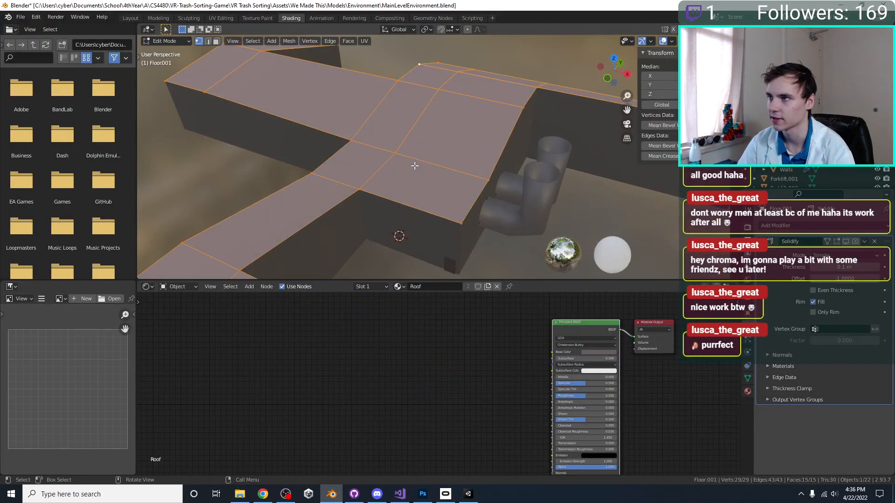
{"action": "key", "text": "ctrl+s"}
{"action": "key", "text": "shift+n"}
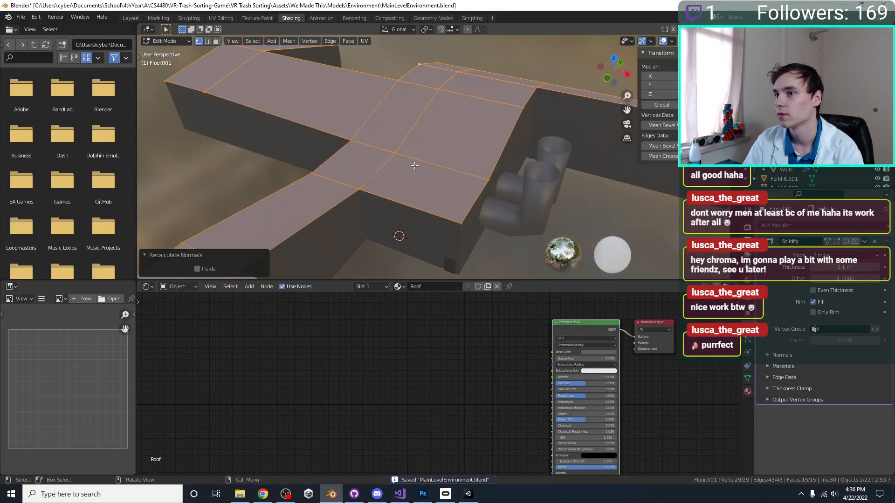
{"action": "key", "text": "Tab"}
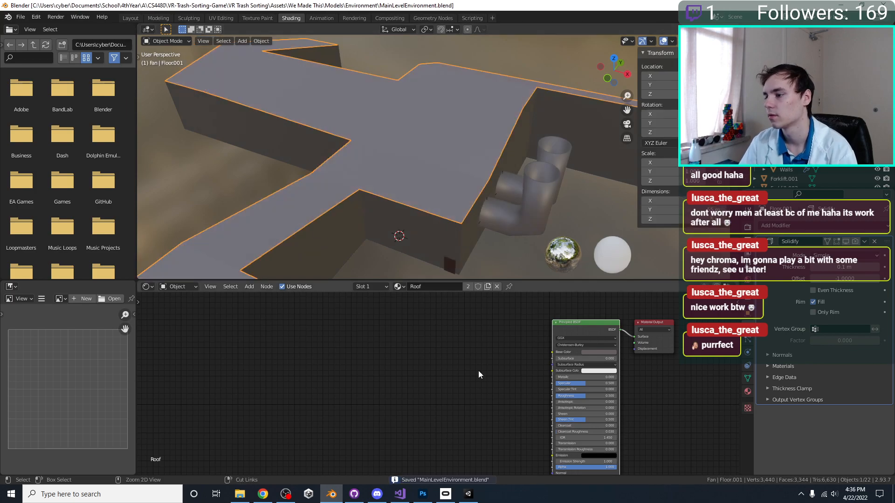
{"action": "key", "text": "ctrl+s"}
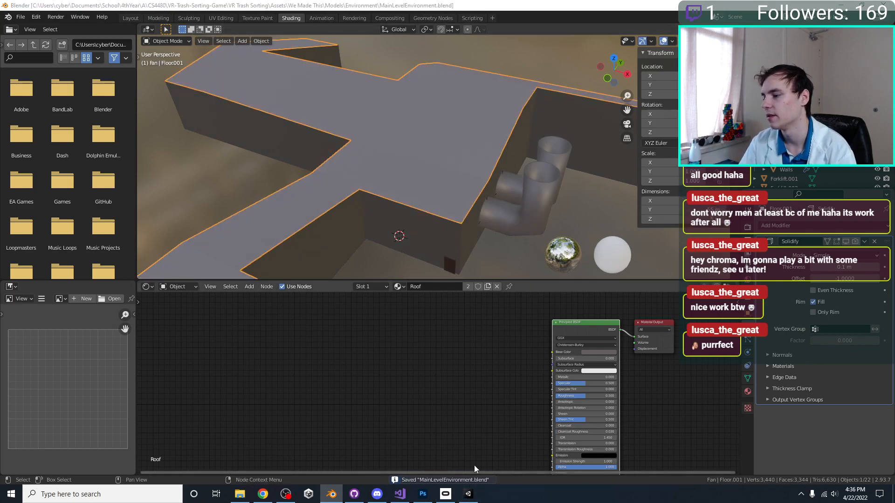
Switch to Unity and extract the MainLevelEnvironment model's materials into the Environment/Materials folder.
{"action": "left_click", "coordinate": [468, 494]}
{"action": "right_click_drag", "start_coordinate": [419, 186], "coordinate": [484, 256]}
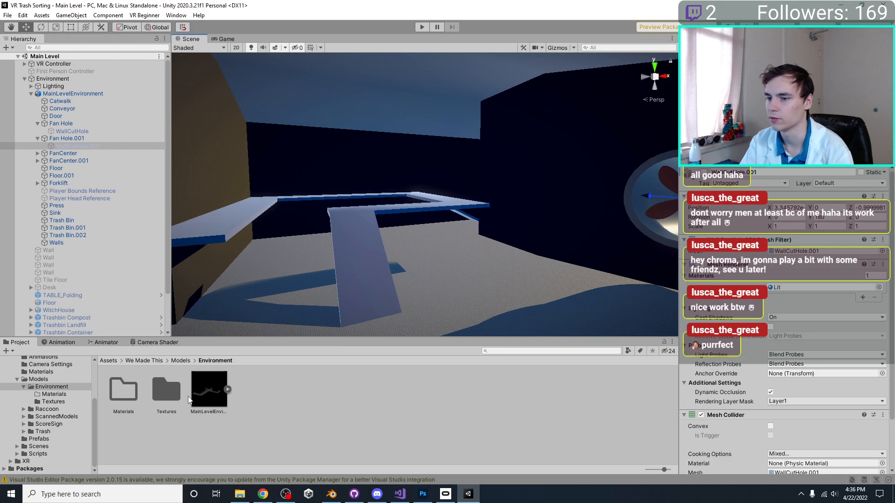
{"action": "left_click", "coordinate": [210, 394]}
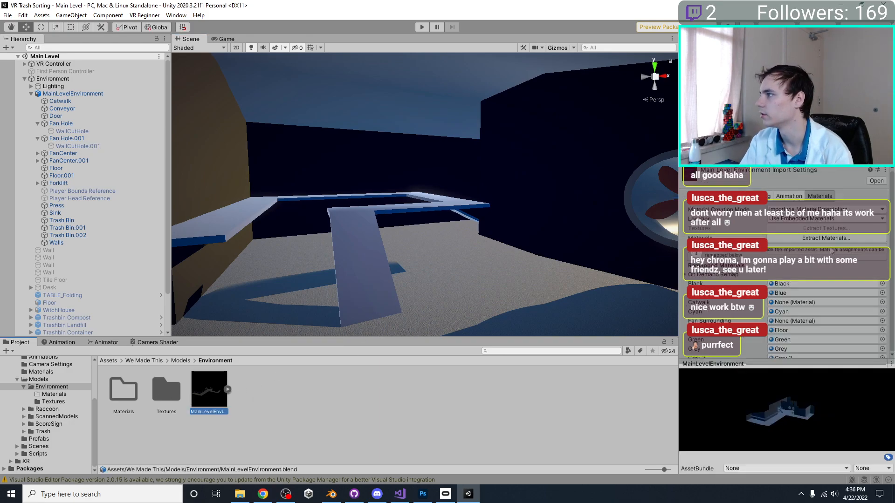
{"action": "left_click", "coordinate": [826, 238]}
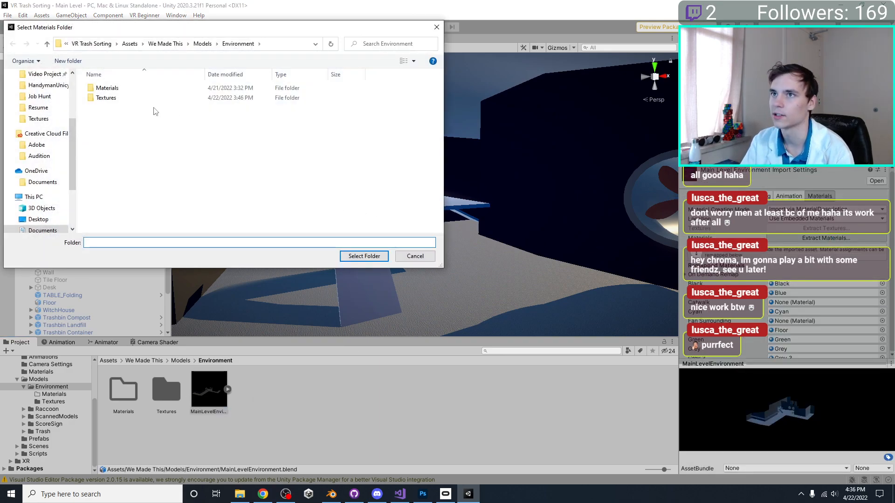
{"action": "double_click", "coordinate": [124, 90]}
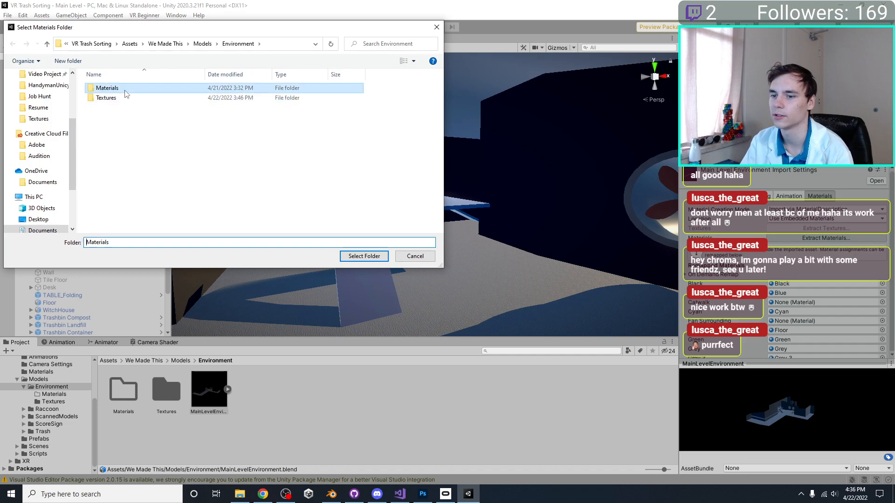
{"action": "left_click", "coordinate": [361, 259]}
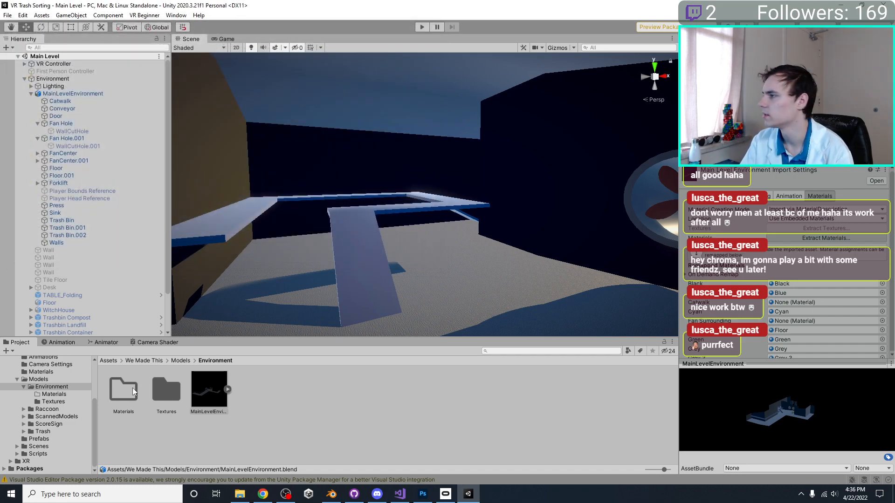
Locate the model's Black material in the Textures folder and duplicate it together with the other coloured, floor and grey materials there.
{"action": "scroll", "coordinate": [788, 284], "scroll_direction": "down", "scroll_amount": 3}
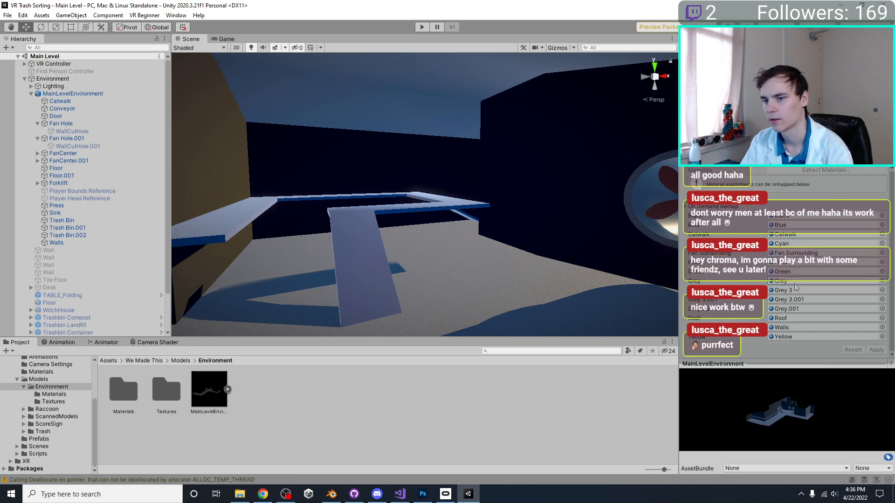
{"action": "double_click", "coordinate": [821, 216]}
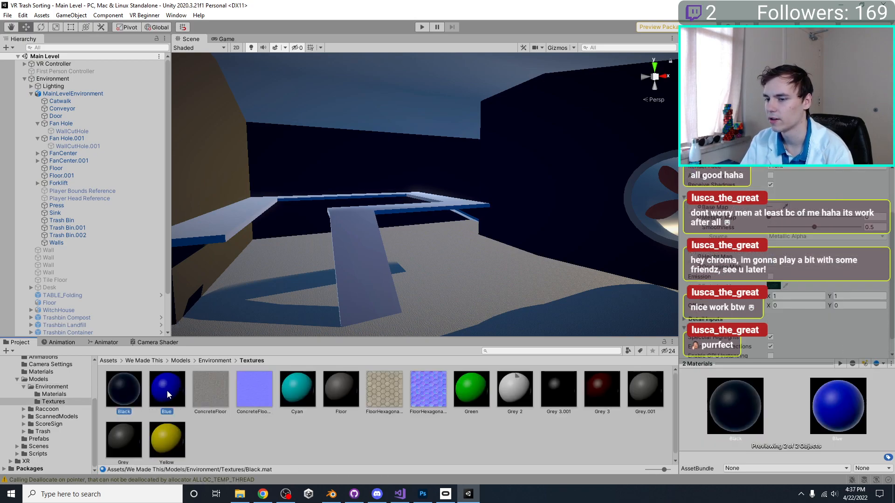
{"action": "left_click", "coordinate": [298, 392], "text": "ctrl"}
{"action": "left_click", "coordinate": [341, 390], "text": "ctrl"}
{"action": "left_click", "coordinate": [480, 392], "text": "ctrl"}
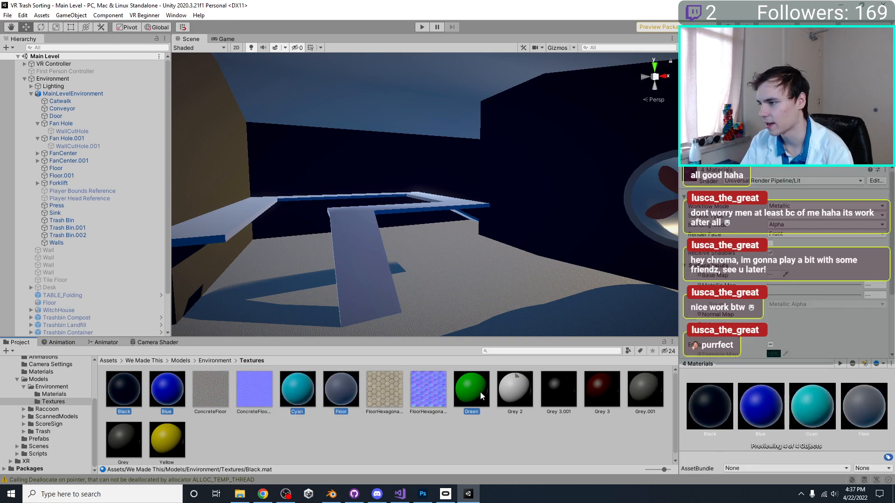
{"action": "left_click", "coordinate": [515, 391], "text": "ctrl"}
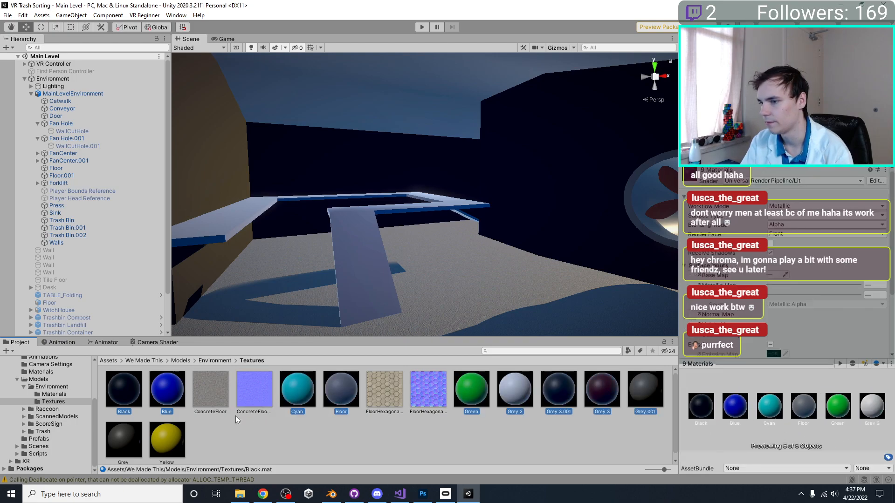
{"action": "left_click", "coordinate": [128, 435], "text": "ctrl"}
{"action": "key", "text": "ctrl+d"}
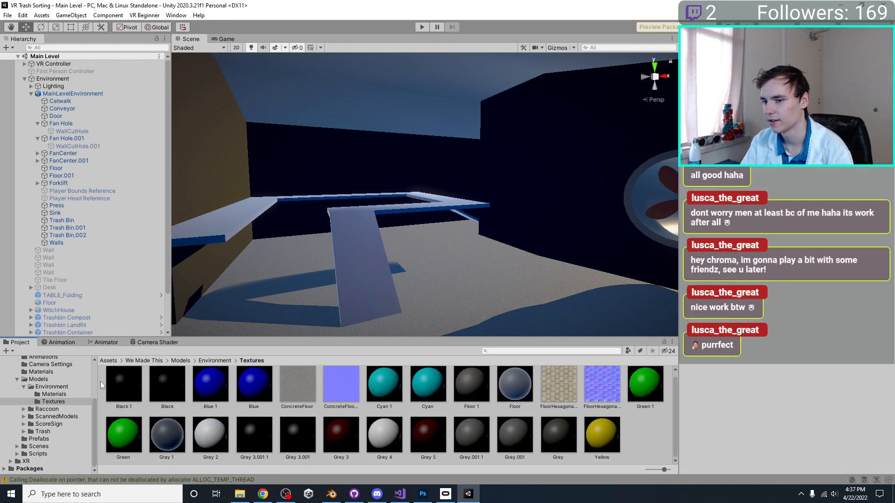
Move all the materials, without the concrete and hexagonal floor textures, from the Textures folder to the Environment/Materials folder.
{"action": "left_click", "coordinate": [123, 393]}
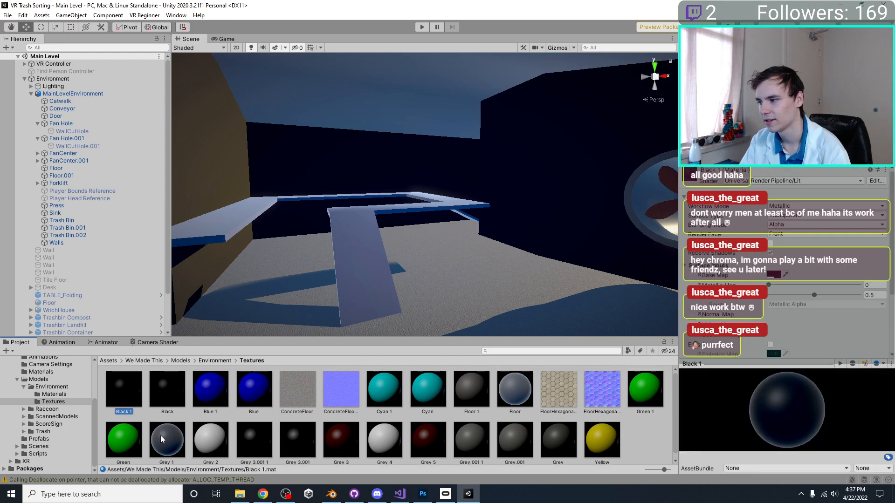
{"action": "left_click", "coordinate": [600, 442]}
{"action": "left_click", "coordinate": [123, 393], "text": "shift"}
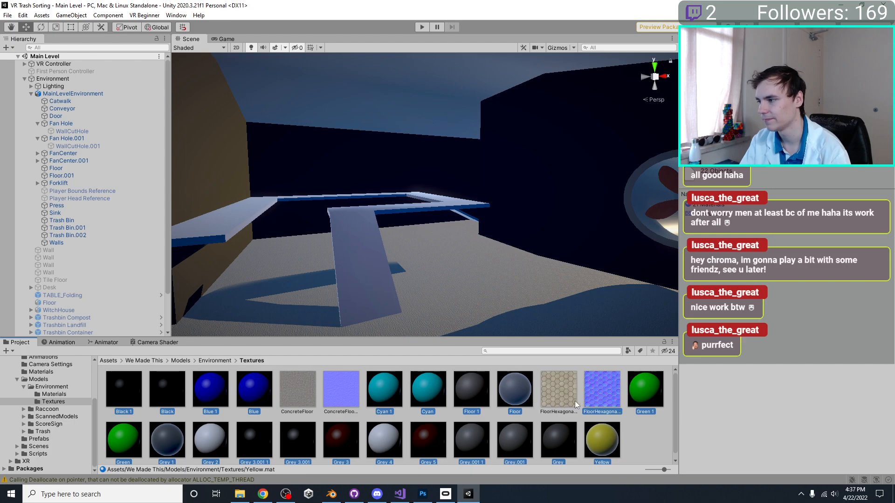
{"action": "left_click", "coordinate": [602, 389], "text": "ctrl"}
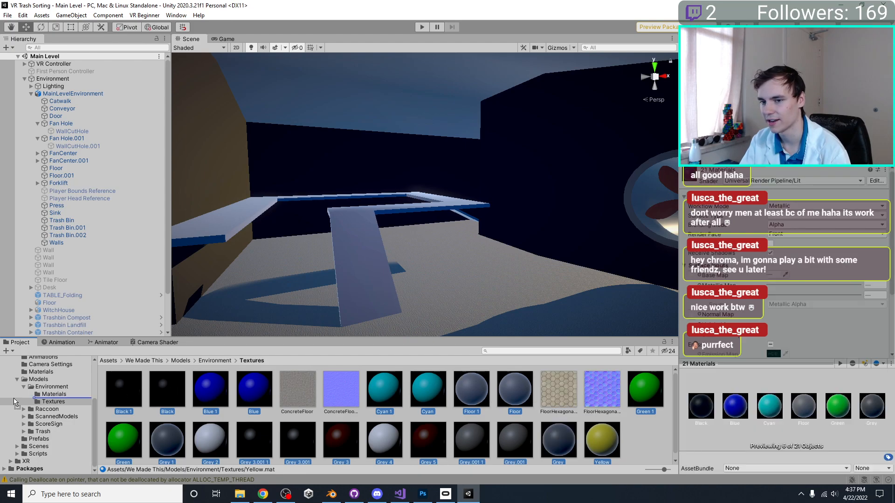
{"action": "left_click", "coordinate": [52, 394]}
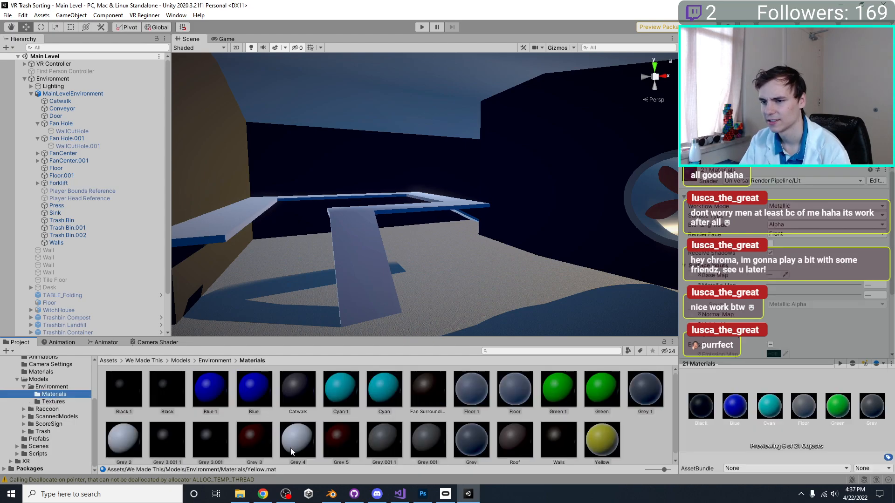
Delete the duplicate materials Black 1, Blue 1, Cyan 1, Floor 1 and Green 1 from the Materials folder.
{"action": "left_click", "coordinate": [131, 402]}
{"action": "left_click", "coordinate": [206, 394], "text": "ctrl"}
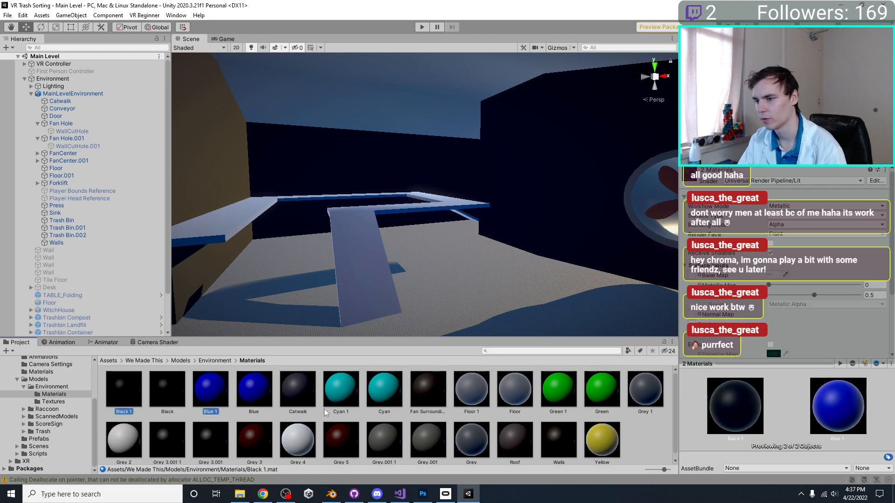
{"action": "left_click", "coordinate": [330, 400], "text": "ctrl"}
{"action": "left_click", "coordinate": [480, 395], "text": "ctrl"}
{"action": "left_click", "coordinate": [566, 401], "text": "ctrl"}
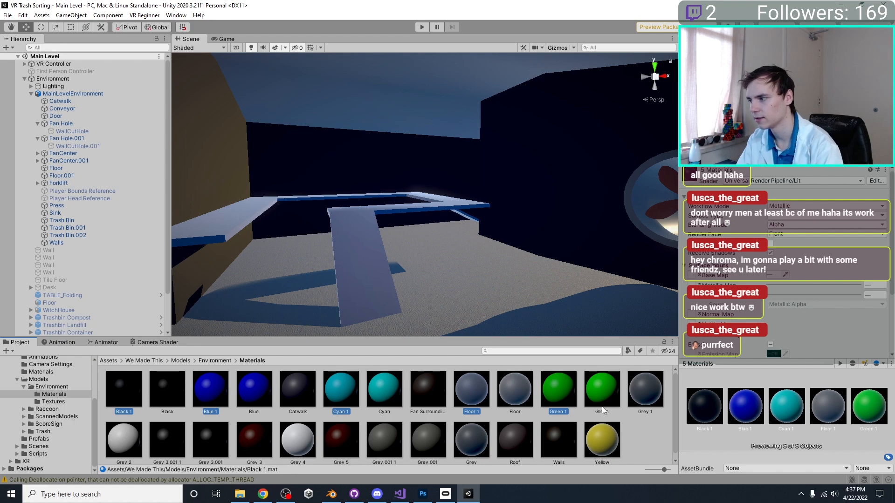
{"action": "key", "text": "Delete"}
{"action": "left_click", "coordinate": [482, 281]}
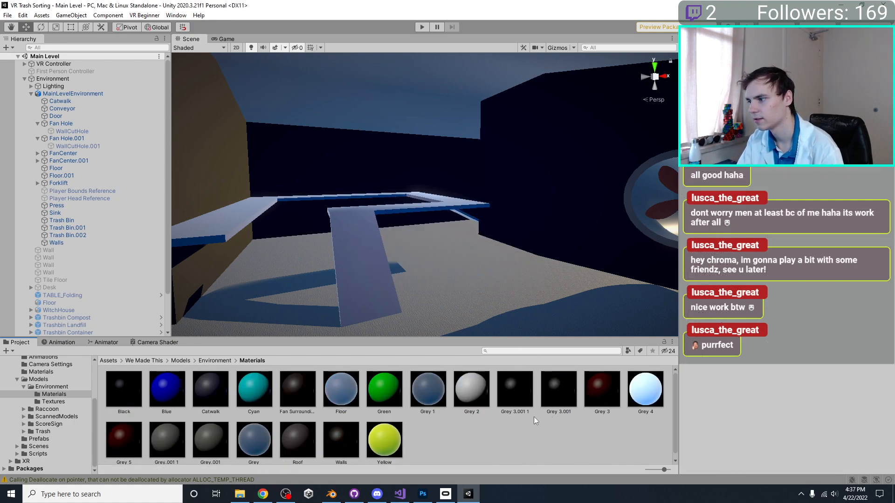
Delete the duplicate materials Grey.001 1 and Grey 3.001 1 from the Materials folder.
{"action": "left_click", "coordinate": [170, 446]}
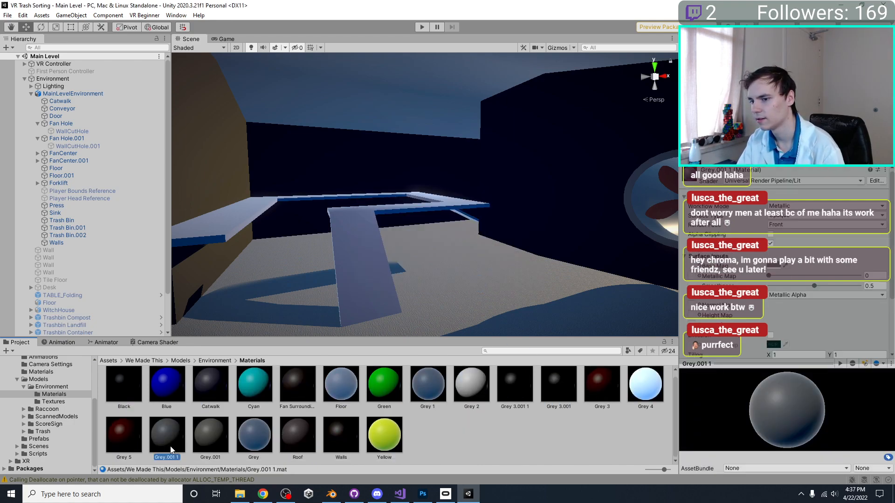
{"action": "key", "text": "Delete"}
{"action": "left_click", "coordinate": [473, 267]}
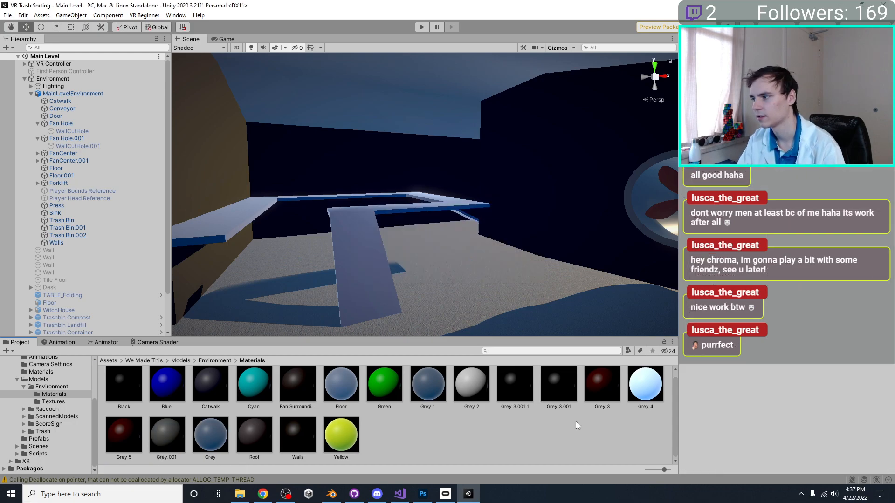
{"action": "left_click", "coordinate": [122, 434]}
{"action": "left_click", "coordinate": [523, 391]}
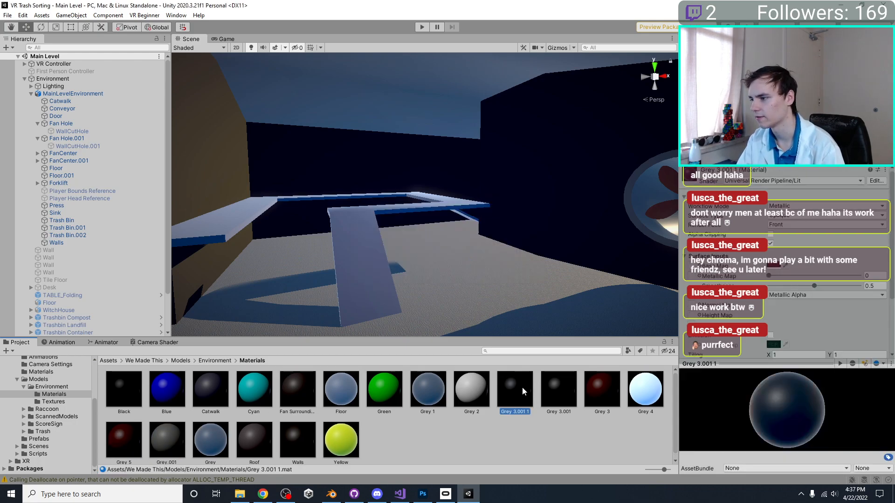
{"action": "key", "text": "Delete"}
{"action": "left_click", "coordinate": [474, 266]}
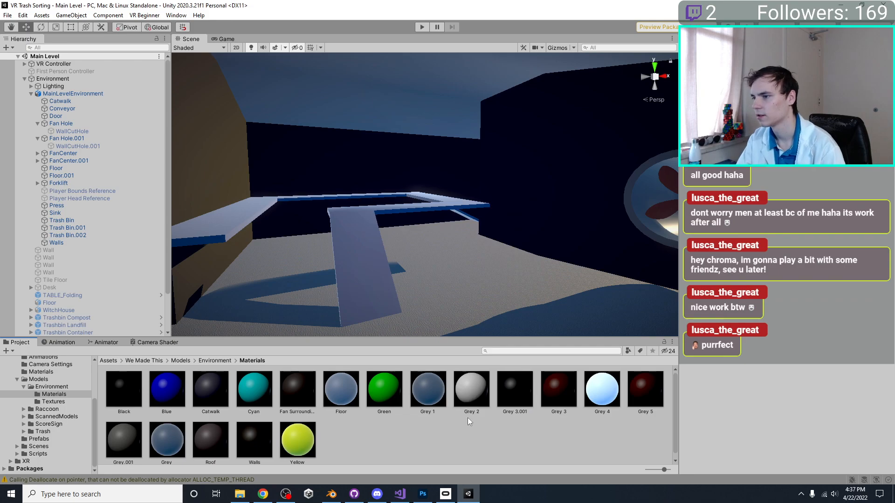
Check the Grey 5 material and examine the level's interior around the catwalk and wall fans.
{"action": "left_click", "coordinate": [649, 392]}
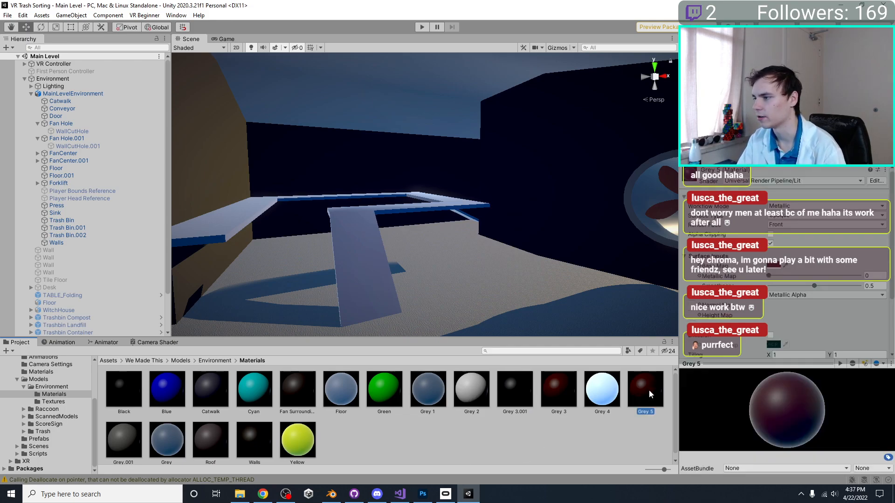
{"action": "left_click", "coordinate": [569, 417]}
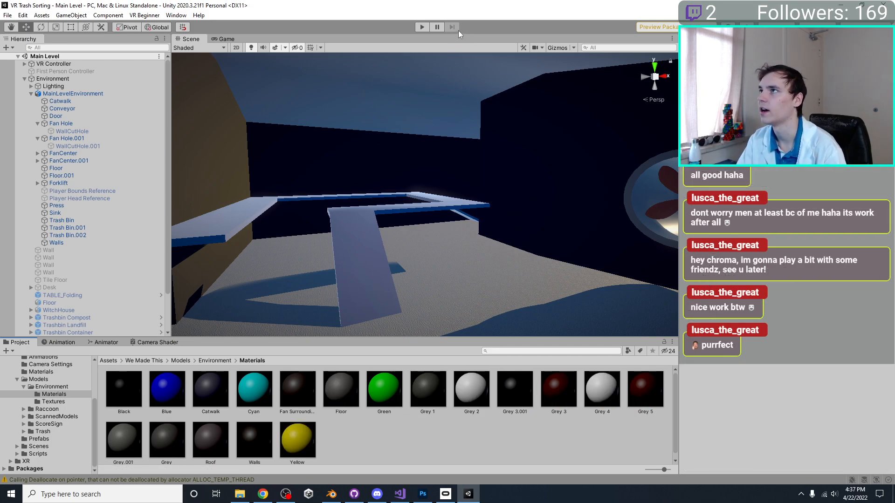
{"action": "scroll", "coordinate": [375, 223], "scroll_direction": "down", "scroll_amount": 2}
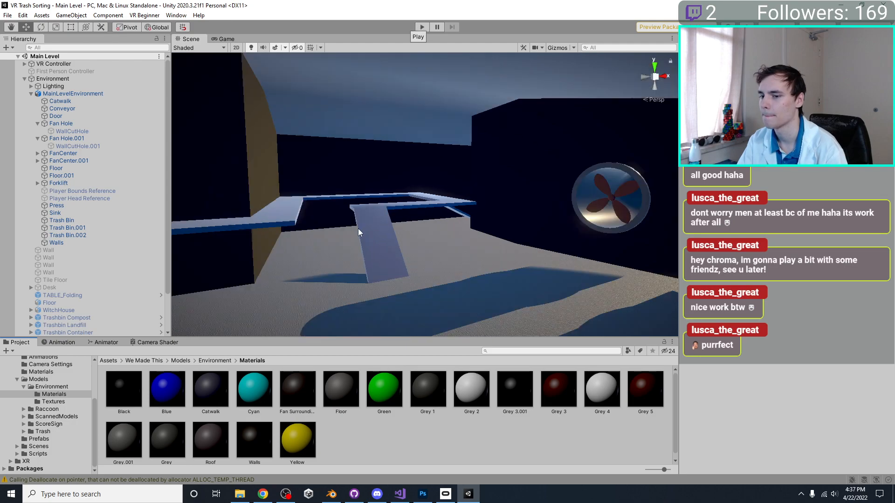
{"action": "scroll", "coordinate": [185, 407], "scroll_direction": "down", "scroll_amount": 1}
{"action": "right_click_drag", "start_coordinate": [405, 179], "coordinate": [485, 240]}
{"action": "left_click", "coordinate": [485, 240]}
{"action": "right_click_drag", "start_coordinate": [549, 240], "coordinate": [482, 247]}
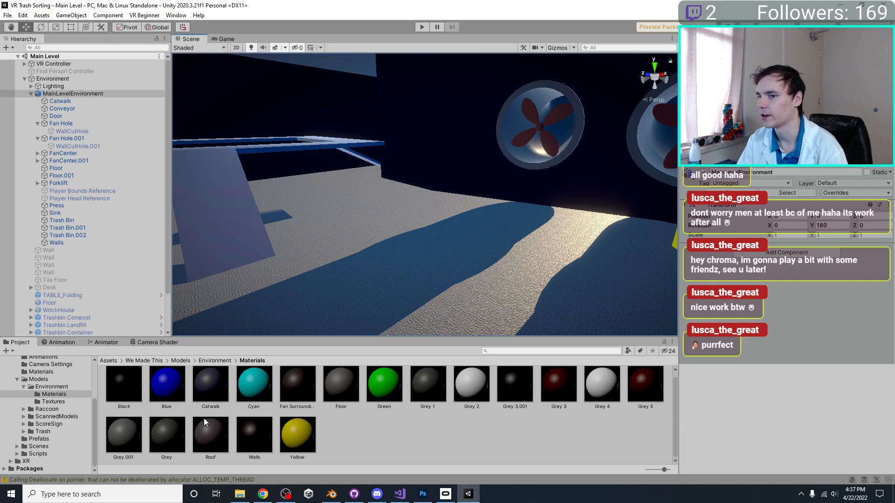
Set every material in the Materials folder to metallic 0.094 and smoothness 0.344.
{"action": "left_click", "coordinate": [285, 434]}
{"action": "left_click", "coordinate": [259, 428]}
{"action": "left_click", "coordinate": [303, 437]}
{"action": "scroll", "coordinate": [136, 385], "scroll_direction": "up", "scroll_amount": 1}
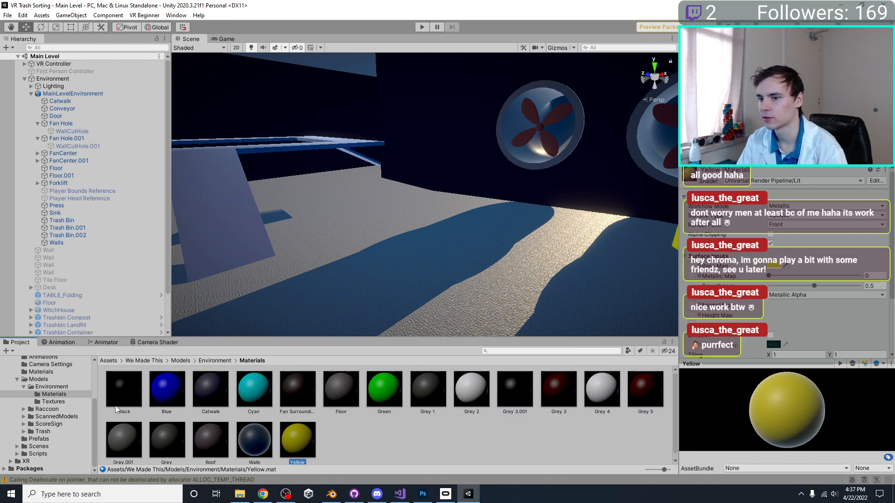
{"action": "key", "text": "ctrl+a"}
{"action": "left_click_drag", "start_coordinate": [814, 276], "coordinate": [767, 287]}
{"action": "right_click_drag", "start_coordinate": [391, 171], "coordinate": [279, 114]}
{"action": "right_click_drag", "start_coordinate": [658, 224], "coordinate": [471, 235]}
{"action": "left_click_drag", "start_coordinate": [776, 285], "coordinate": [801, 304]}
{"action": "left_click_drag", "start_coordinate": [769, 276], "coordinate": [778, 295]}
Test the level in play mode with the game view maximized, and stop the playback.
{"action": "right_click_drag", "start_coordinate": [474, 186], "coordinate": [270, 163]}
{"action": "middle_click_drag", "start_coordinate": [466, 70], "coordinate": [466, 72]}
{"action": "right_click_drag", "start_coordinate": [466, 71], "coordinate": [390, 26]}
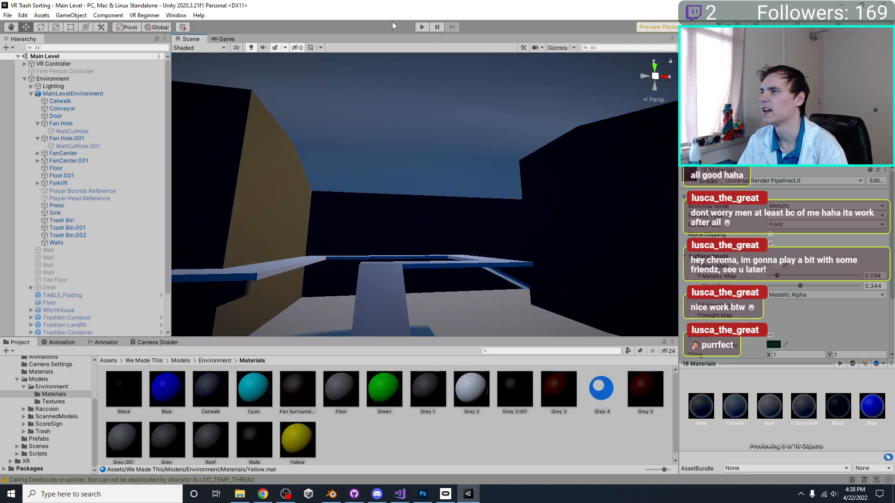
{"action": "left_click", "coordinate": [421, 27]}
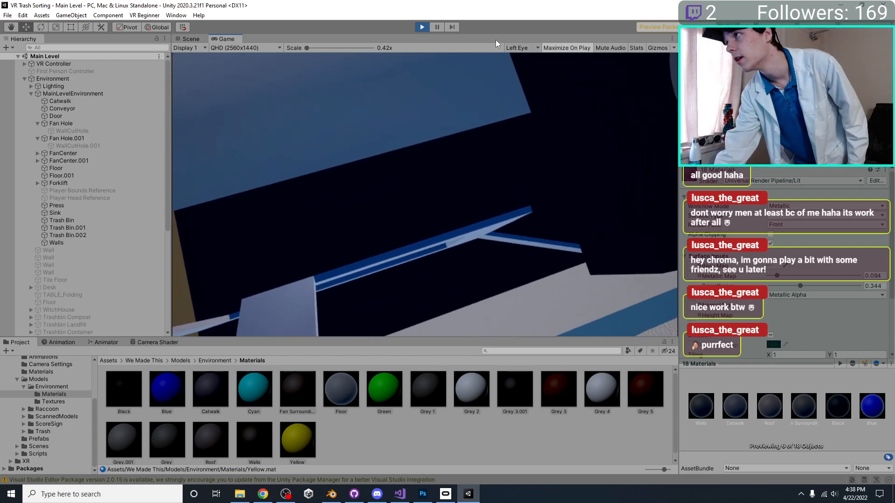
{"action": "key", "text": "shift+space"}
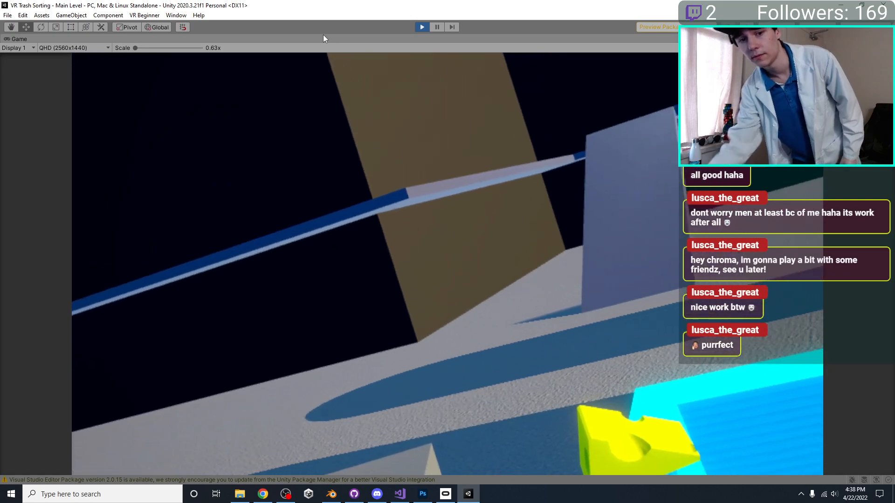
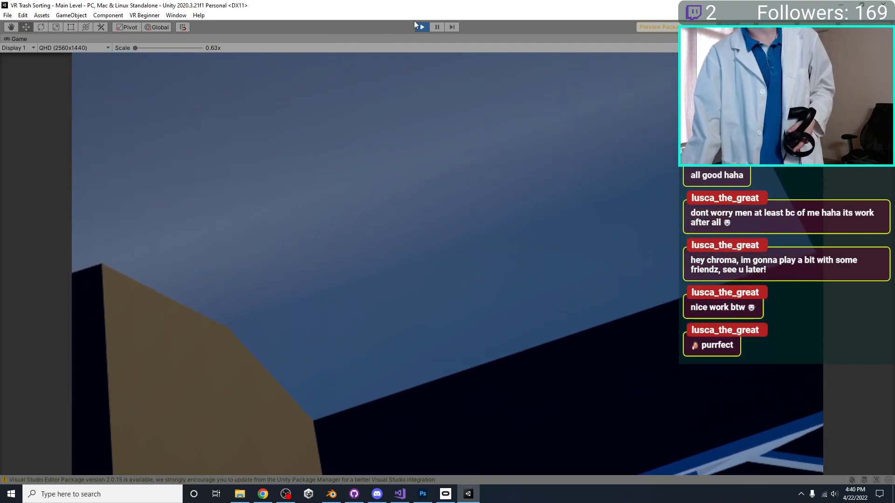
{"action": "left_click", "coordinate": [420, 28]}
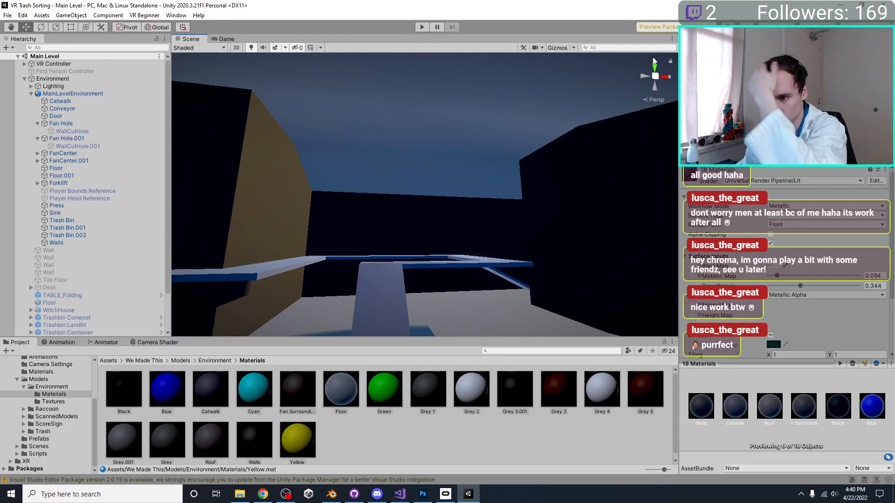
Examine the level's walls, catwalk and ceiling from several viewpoints in the scene.
{"action": "right_click_drag", "start_coordinate": [500, 191], "coordinate": [472, 231]}
{"action": "middle_click_drag", "start_coordinate": [563, 128], "coordinate": [501, 168]}
{"action": "right_click_drag", "start_coordinate": [501, 168], "coordinate": [400, 228]}
{"action": "mouse_move", "coordinate": [399, 230]}
{"action": "middle_mouse_down"}
{"action": "mouse_move", "coordinate": [397, 243]}
{"action": "mouse_move", "coordinate": [396, 224]}
{"action": "middle_mouse_up"}
{"action": "right_click_drag", "start_coordinate": [396, 224], "coordinate": [387, 201]}
{"action": "middle_click_drag", "start_coordinate": [388, 202], "coordinate": [346, 188]}
{"action": "right_click_drag", "start_coordinate": [346, 188], "coordinate": [376, 134]}
{"action": "middle_click_drag", "start_coordinate": [376, 135], "coordinate": [389, 127]}
{"action": "mouse_move", "coordinate": [389, 126]}
{"action": "right_mouse_down"}
{"action": "mouse_move", "coordinate": [386, 154]}
{"action": "mouse_move", "coordinate": [387, 142]}
{"action": "right_mouse_up"}
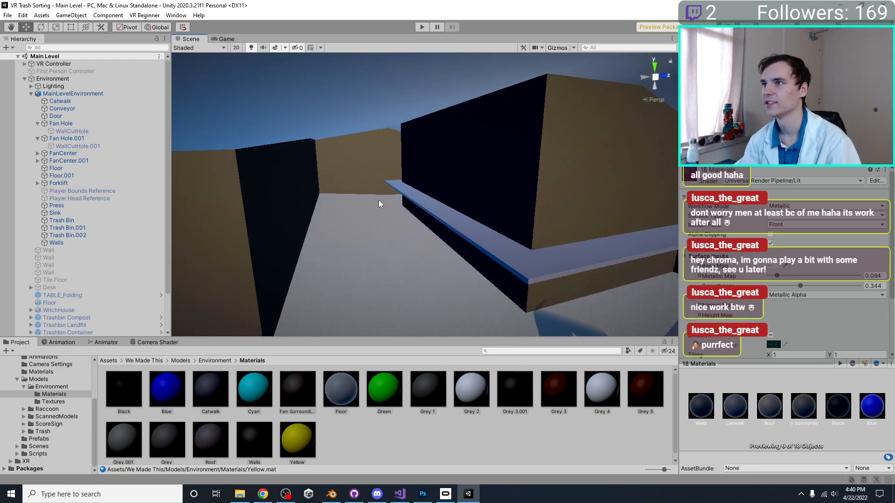
{"action": "middle_click_drag", "start_coordinate": [379, 204], "coordinate": [390, 196]}
{"action": "right_click_drag", "start_coordinate": [390, 196], "coordinate": [410, 172]}
{"action": "middle_click_drag", "start_coordinate": [410, 173], "coordinate": [427, 183]}
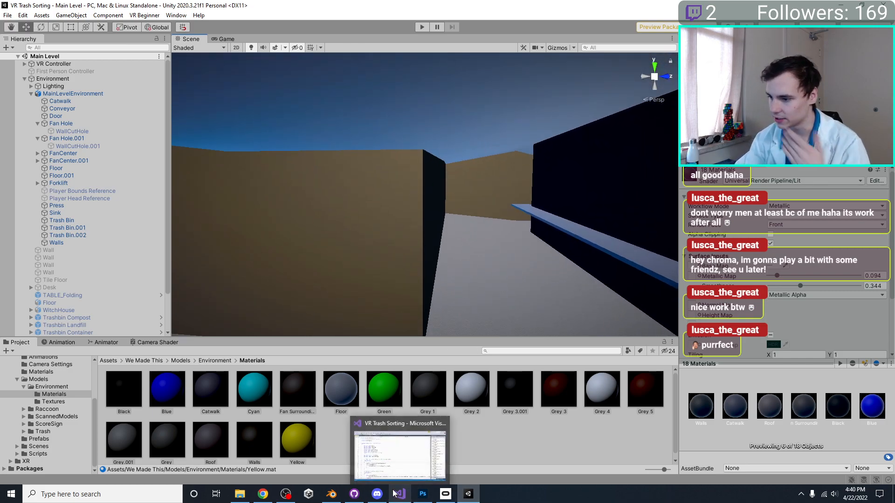
{"action": "right_click_drag", "start_coordinate": [493, 87], "coordinate": [659, 94]}
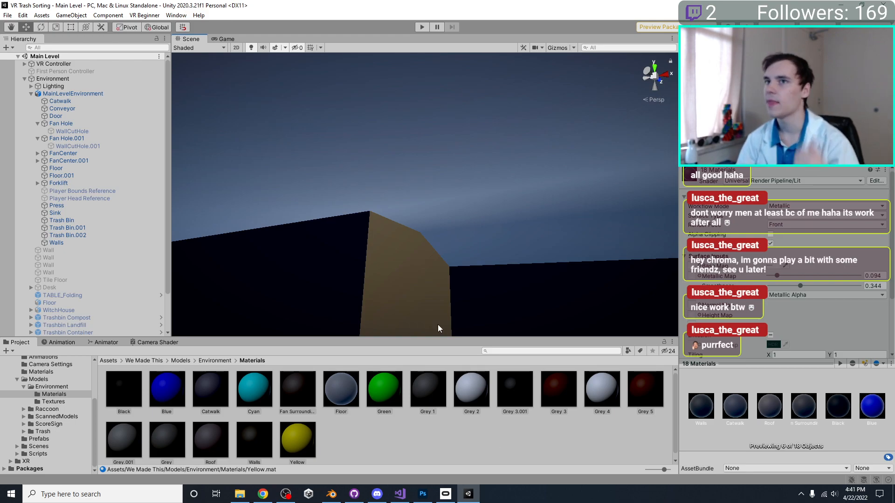
{"action": "right_click_drag", "start_coordinate": [445, 236], "coordinate": [525, 415]}
{"action": "right_click_drag", "start_coordinate": [412, 410], "coordinate": [519, 297]}
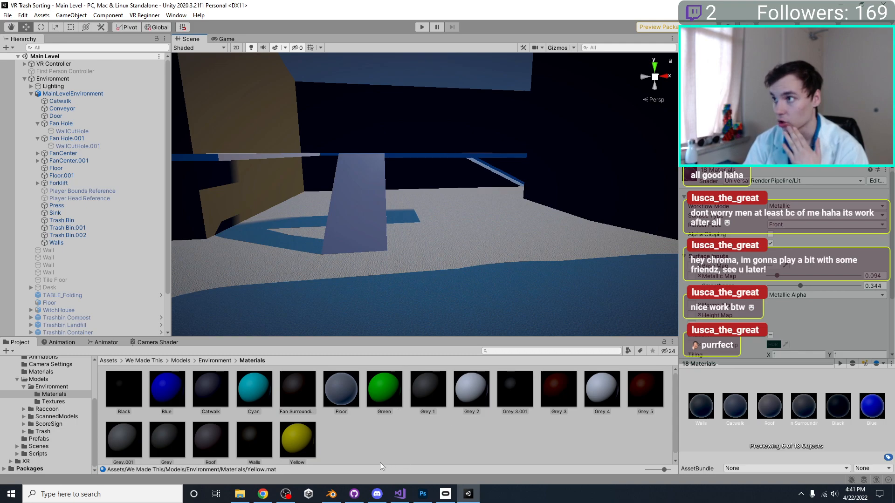
Examine the walls, the floor and the area around the red can from other viewpoints in the scene.
{"action": "right_click_drag", "start_coordinate": [307, 173], "coordinate": [150, 161]}
{"action": "key", "text": "s"}
{"action": "right_click_drag", "start_coordinate": [274, 180], "coordinate": [350, 222]}
{"action": "key", "text": "w"}
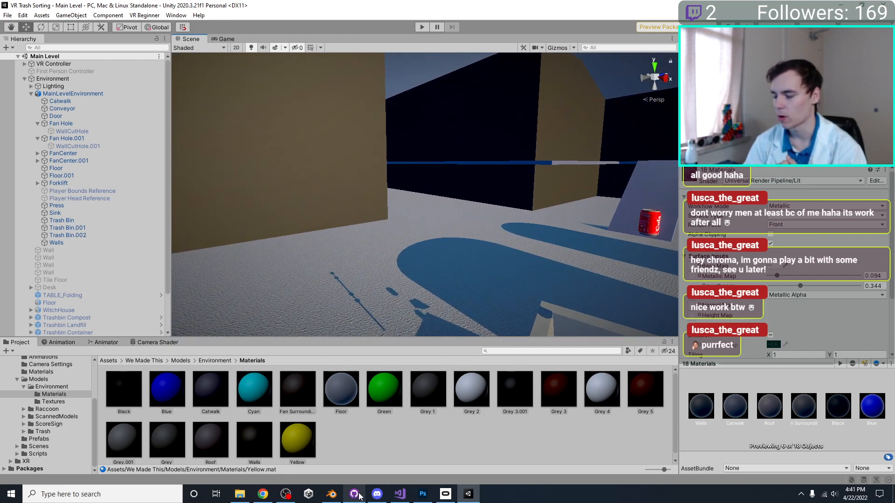
Switch to Blender, rename the Floor.001 object to Roof and save the file.
{"action": "left_click", "coordinate": [331, 494]}
{"action": "middle_click_drag", "start_coordinate": [469, 99], "coordinate": [335, 186]}
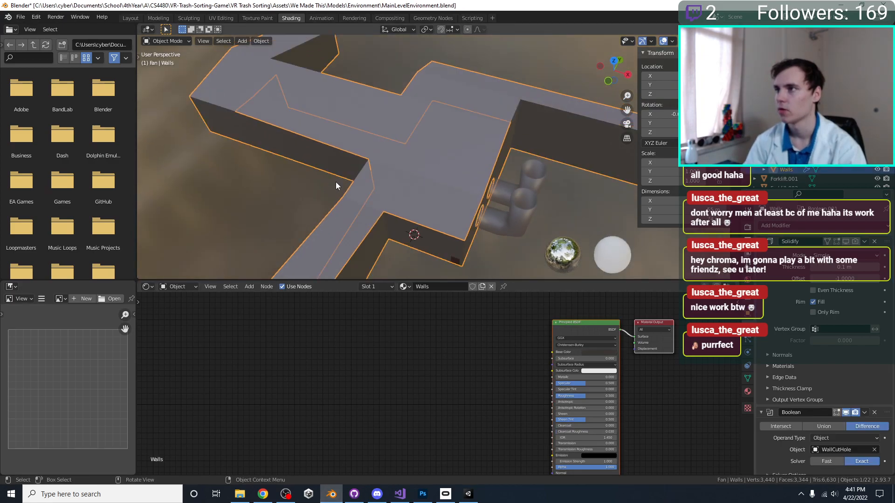
{"action": "key", "text": "KP_7"}
{"action": "left_click_drag", "start_coordinate": [346, 220], "coordinate": [331, 163]}
{"action": "middle_click_drag", "start_coordinate": [331, 163], "coordinate": [393, 108]}
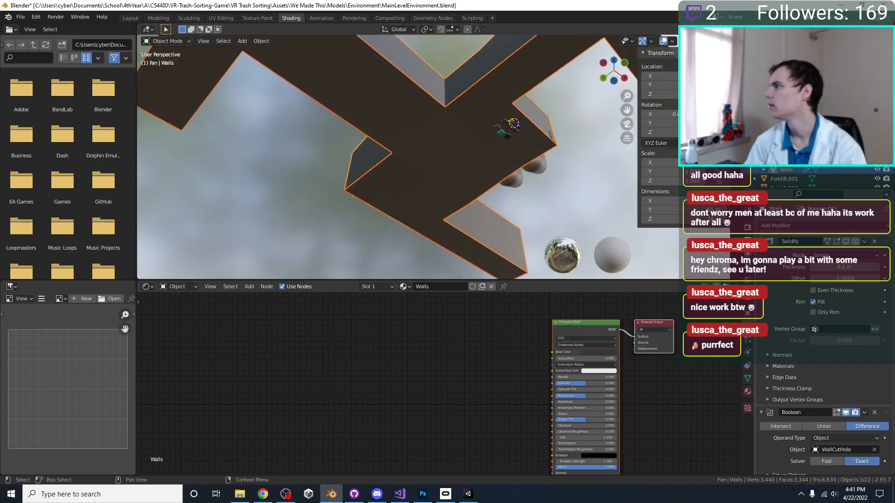
{"action": "scroll", "coordinate": [792, 116], "scroll_direction": "up", "scroll_amount": 3}
{"action": "left_click", "coordinate": [793, 116]}
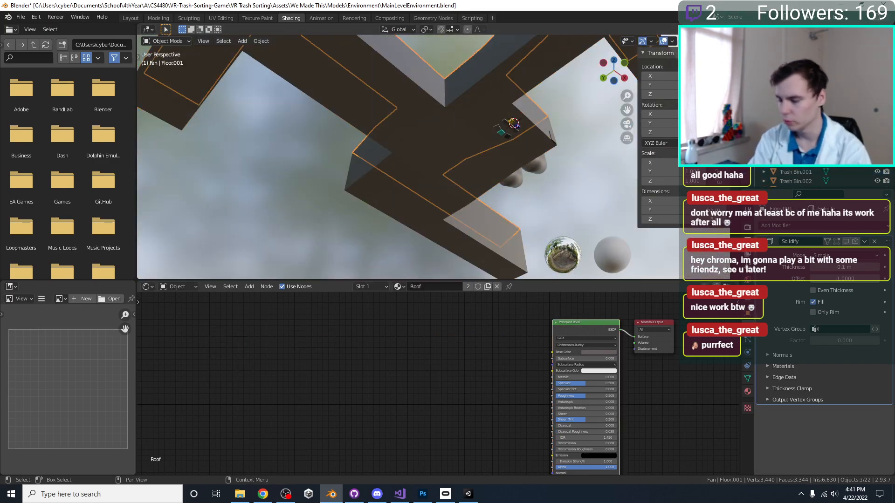
{"action": "key", "text": "ctrl+s"}
Open the meshes of the roof, walls and floor together for editing in top view.
{"action": "middle_click_drag", "start_coordinate": [343, 171], "coordinate": [323, 206]}
{"action": "left_click", "coordinate": [329, 133]}
{"action": "mouse_move", "coordinate": [330, 132]}
{"action": "middle_mouse_down"}
{"action": "mouse_move", "coordinate": [334, 180]}
{"action": "mouse_move", "coordinate": [344, 134]}
{"action": "middle_mouse_up"}
{"action": "left_click", "coordinate": [329, 149]}
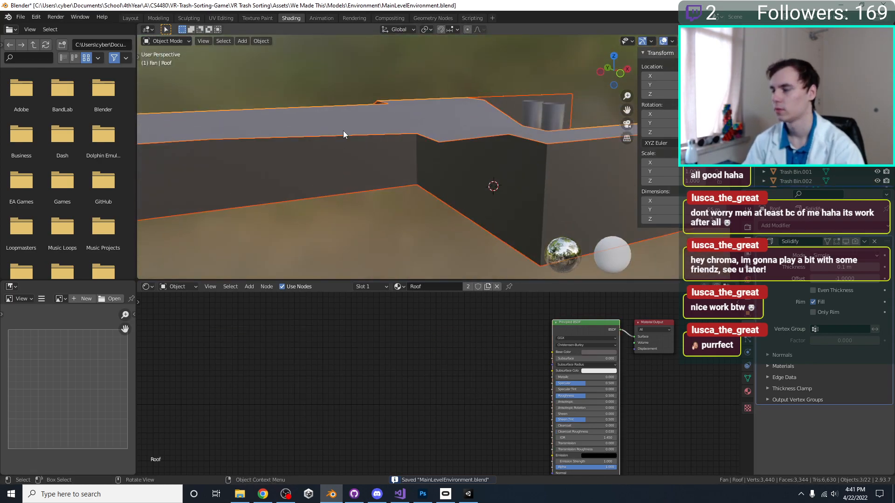
{"action": "key", "text": "KP_7"}
{"action": "key", "text": "Tab"}
Move the roof, wall and floor vertices along the main room's outer -Y edge -2 m along Y, and save the file.
{"action": "middle_click_drag", "start_coordinate": [535, 211], "coordinate": [555, 191], "text": "shift"}
{"action": "left_click", "coordinate": [556, 190]}
{"action": "left_click_drag", "start_coordinate": [557, 189], "coordinate": [233, 159]}
{"action": "scroll", "coordinate": [340, 194], "scroll_direction": "up", "scroll_amount": 4}
{"action": "scroll", "coordinate": [401, 119], "scroll_direction": "down", "scroll_amount": 2}
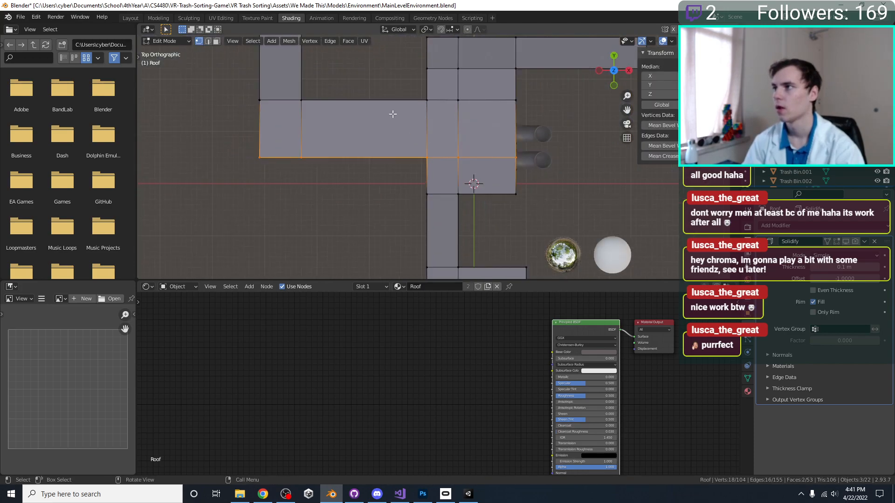
{"action": "scroll", "coordinate": [351, 149], "scroll_direction": "up", "scroll_amount": 2}
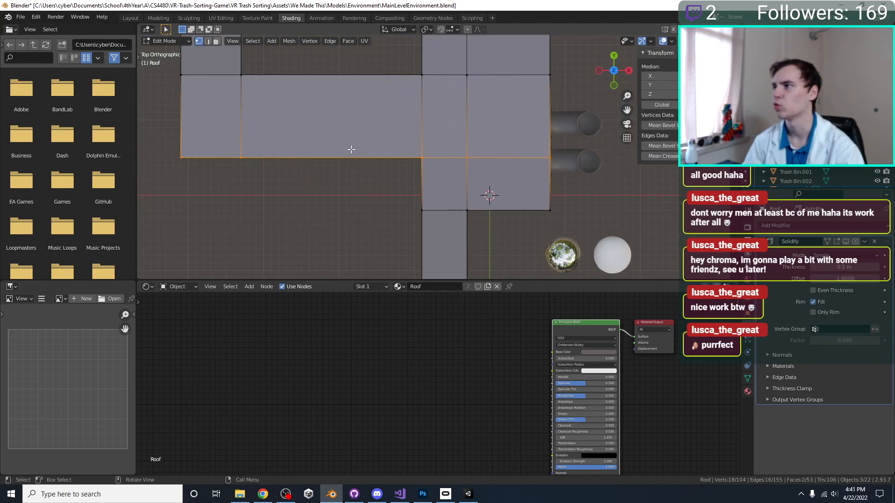
{"action": "scroll", "coordinate": [370, 169], "scroll_direction": "up", "scroll_amount": 2}
{"action": "key", "text": "g"}
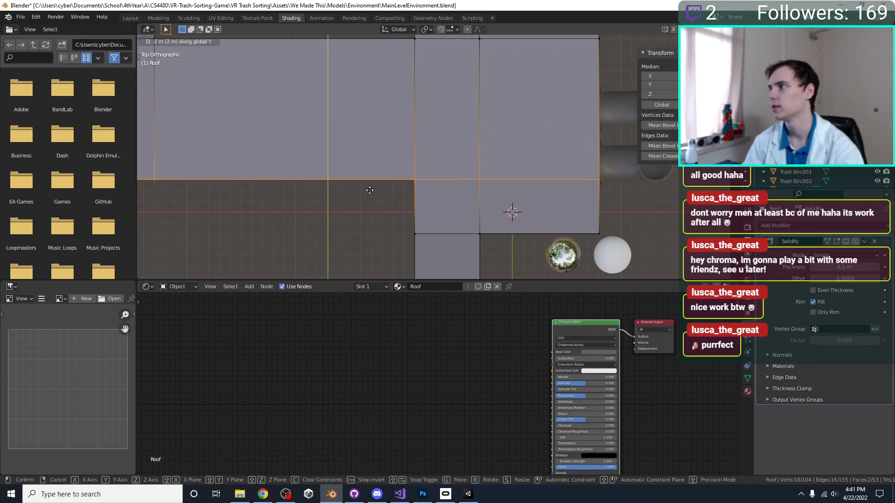
{"action": "left_click", "coordinate": [370, 190]}
{"action": "key", "text": "Tab"}
{"action": "middle_click_drag", "start_coordinate": [370, 190], "coordinate": [275, 79]}
{"action": "key", "text": "ctrl+s"}
{"action": "scroll", "coordinate": [275, 80], "scroll_direction": "down", "scroll_amount": 2}
{"action": "scroll", "coordinate": [345, 74], "scroll_direction": "up", "scroll_amount": 3, "text": "shift"}
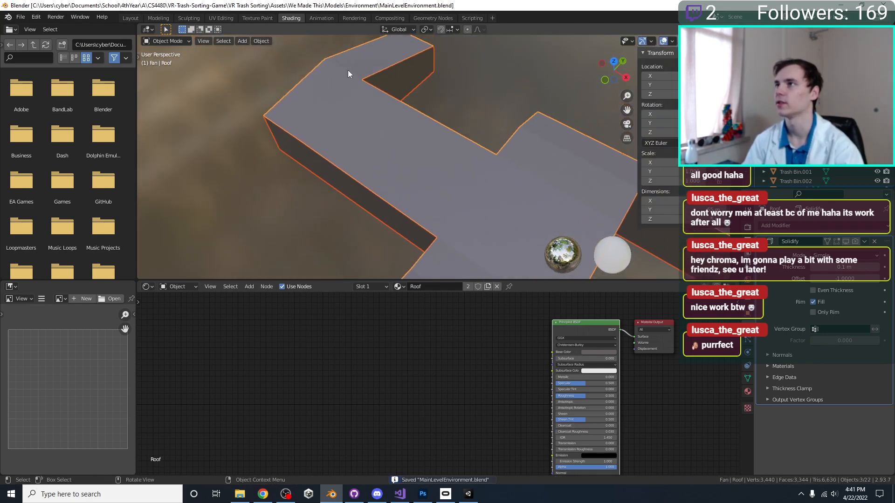
{"action": "scroll", "coordinate": [418, 161], "scroll_direction": "down", "scroll_amount": 4}
{"action": "middle_click_drag", "start_coordinate": [418, 161], "coordinate": [434, 186]}
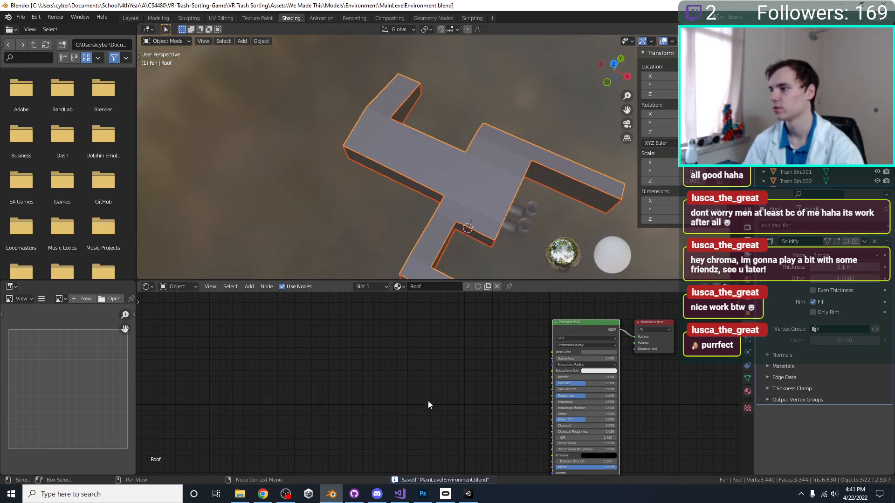
Switch to Unity, test the widened level in play mode and stop the playback.
{"action": "left_click", "coordinate": [476, 494]}
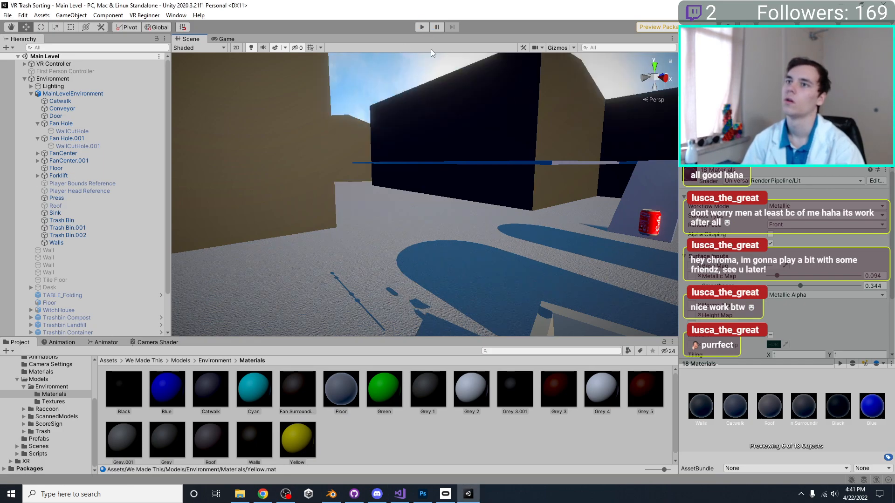
{"action": "left_click", "coordinate": [421, 30]}
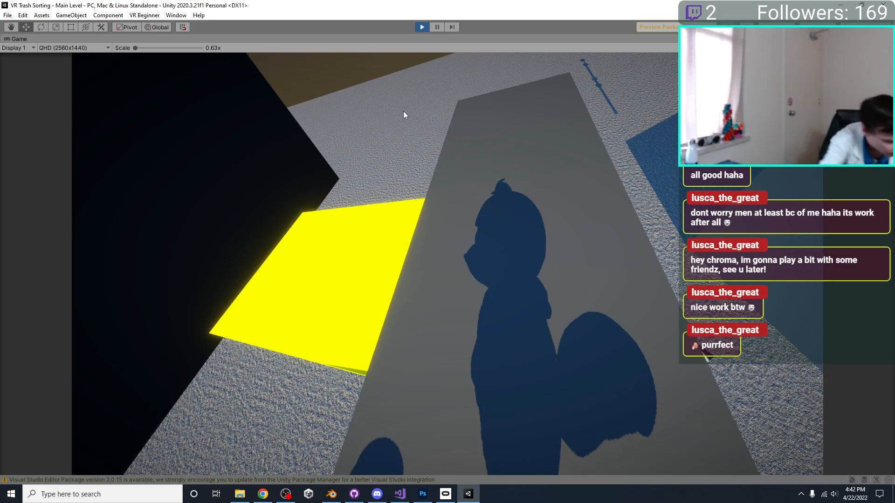
{"action": "left_click", "coordinate": [422, 28]}
{"action": "middle_click_drag", "start_coordinate": [487, 189], "coordinate": [417, 476]}
Back in Blender, move the same outer-edge vertices of the roof, walls and floor another -1 m along Y.
{"action": "left_click", "coordinate": [335, 497]}
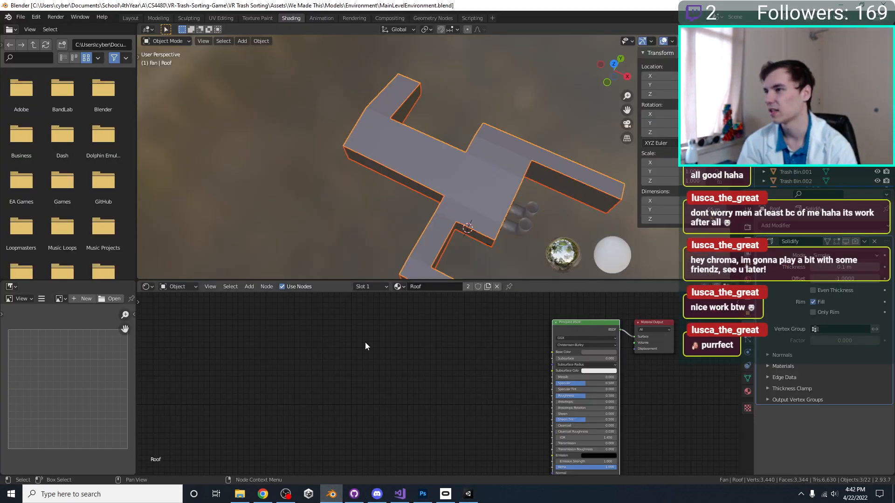
{"action": "scroll", "coordinate": [429, 207], "scroll_direction": "up", "scroll_amount": 4}
{"action": "key", "text": "KP_7"}
{"action": "key", "text": "Tab"}
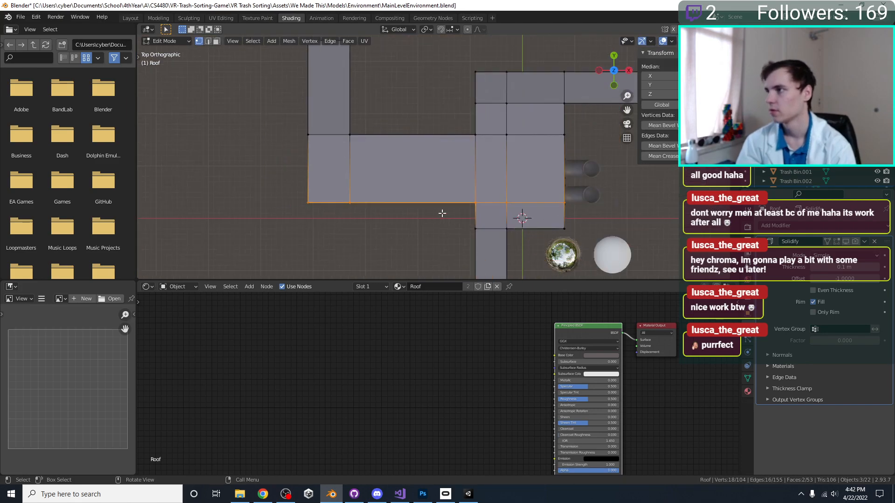
{"action": "scroll", "coordinate": [400, 176], "scroll_direction": "up", "scroll_amount": 3}
{"action": "key", "text": "g"}
{"action": "key", "text": "z"}
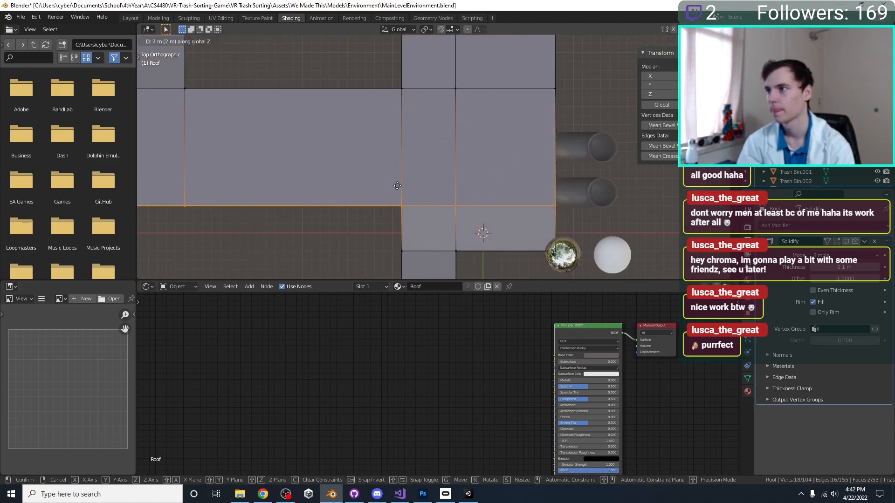
{"action": "type", "text": "y"}
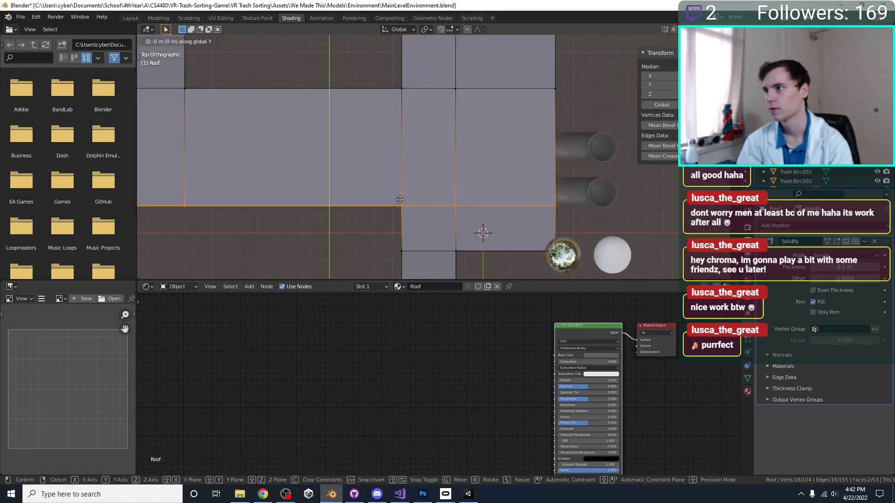
{"action": "type", "text": "-1"}
{"action": "key", "text": "Return"}
Unhide the catwalk and open its mesh for editing together with the roof, walls and floor in top view.
{"action": "scroll", "coordinate": [555, 170], "scroll_direction": "down", "scroll_amount": 3}
{"action": "left_click_drag", "start_coordinate": [555, 171], "coordinate": [263, 142]}
{"action": "scroll", "coordinate": [355, 174], "scroll_direction": "up", "scroll_amount": 4}
{"action": "scroll", "coordinate": [371, 212], "scroll_direction": "down", "scroll_amount": 1}
{"action": "middle_click_drag", "start_coordinate": [372, 218], "coordinate": [362, 177]}
{"action": "scroll", "coordinate": [453, 215], "scroll_direction": "up", "scroll_amount": 3}
{"action": "key", "text": "Tab"}
{"action": "mouse_move", "coordinate": [444, 210]}
{"action": "middle_mouse_down"}
{"action": "mouse_move", "coordinate": [423, 174]}
{"action": "mouse_move", "coordinate": [415, 206]}
{"action": "mouse_move", "coordinate": [456, 80]}
{"action": "mouse_move", "coordinate": [420, 173]}
{"action": "mouse_move", "coordinate": [451, 223]}
{"action": "mouse_move", "coordinate": [459, 187]}
{"action": "middle_mouse_up"}
{"action": "left_click", "coordinate": [877, 116]}
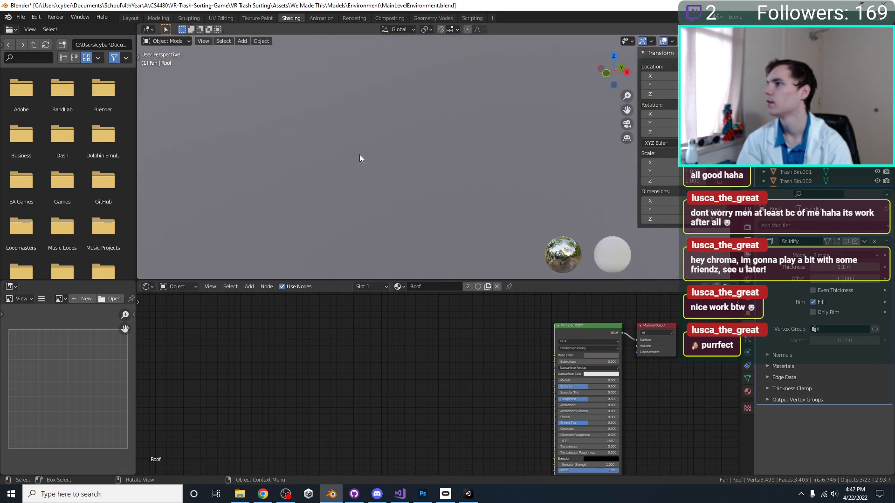
{"action": "middle_click_drag", "start_coordinate": [359, 155], "coordinate": [353, 157]}
{"action": "left_click", "coordinate": [411, 199], "text": "shift"}
{"action": "key", "text": "Tab"}
{"action": "key", "text": "KP_7"}
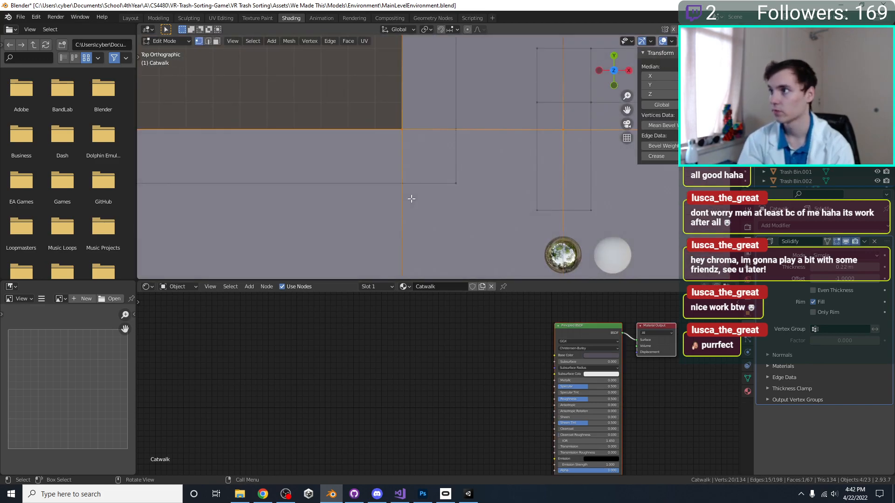
Move the main room's inner-edge vertices, including the catwalk's, in the negative Y direction to narrow the room, and save the file.
{"action": "scroll", "coordinate": [410, 196], "scroll_direction": "down", "scroll_amount": 4}
{"action": "scroll", "coordinate": [494, 136], "scroll_direction": "up", "scroll_amount": 4}
{"action": "left_click", "coordinate": [601, 147]}
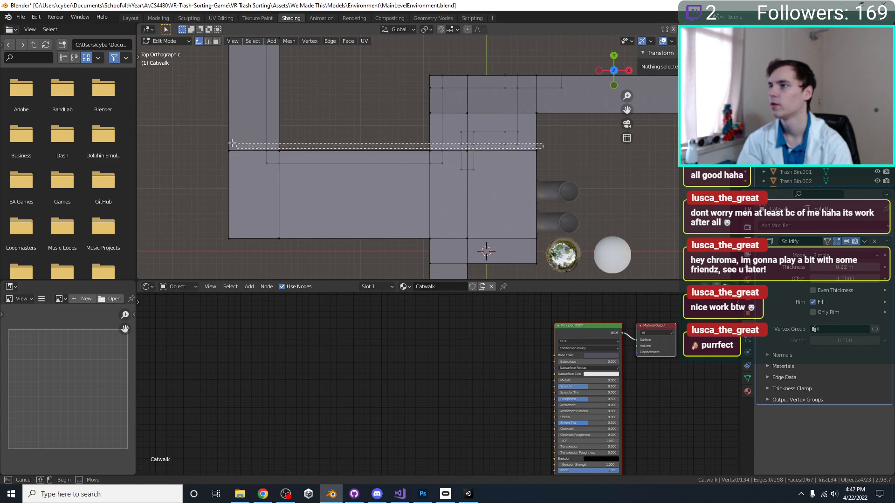
{"action": "left_click_drag", "start_coordinate": [177, 152], "coordinate": [174, 153]}
{"action": "scroll", "coordinate": [424, 172], "scroll_direction": "up", "scroll_amount": 3}
{"action": "scroll", "coordinate": [477, 189], "scroll_direction": "down", "scroll_amount": 2}
{"action": "left_click_drag", "start_coordinate": [448, 172], "coordinate": [156, 141]}
{"action": "scroll", "coordinate": [271, 152], "scroll_direction": "down", "scroll_amount": 2}
{"action": "middle_click_drag", "start_coordinate": [339, 185], "coordinate": [344, 165], "text": "shift"}
{"action": "scroll", "coordinate": [344, 165], "scroll_direction": "up", "scroll_amount": 1}
{"action": "key", "text": "g"}
{"action": "key", "text": "y"}
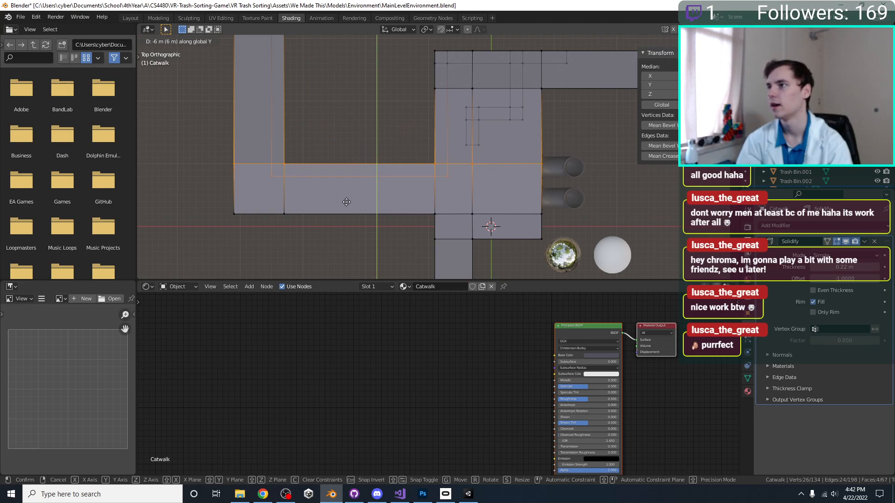
{"action": "left_click", "coordinate": [346, 201]}
{"action": "key", "text": "ctrl+s"}
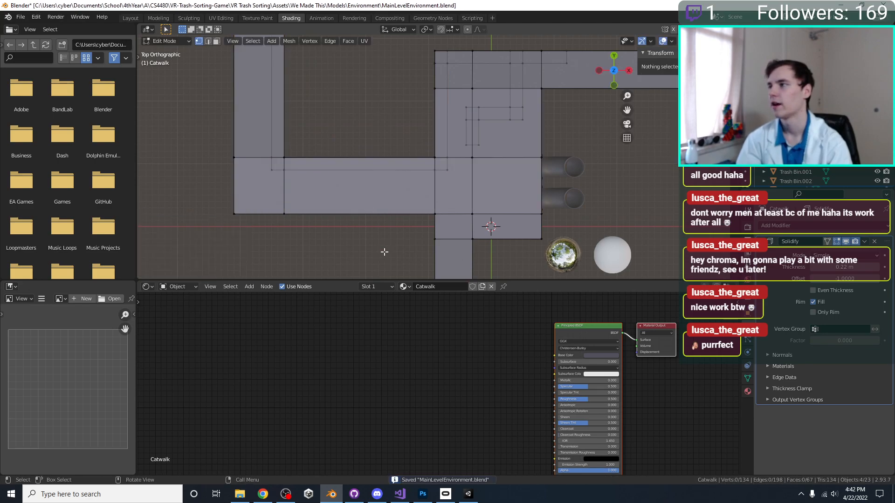
Switch to Unity, test the narrowed room and shifted catwalk in play mode, stop the playback and view the scene.
{"action": "left_click", "coordinate": [468, 494]}
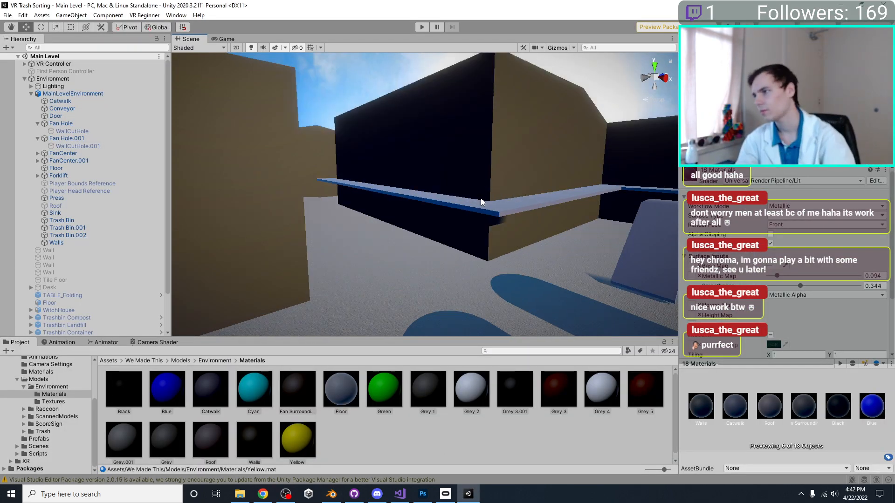
{"action": "left_click", "coordinate": [419, 26]}
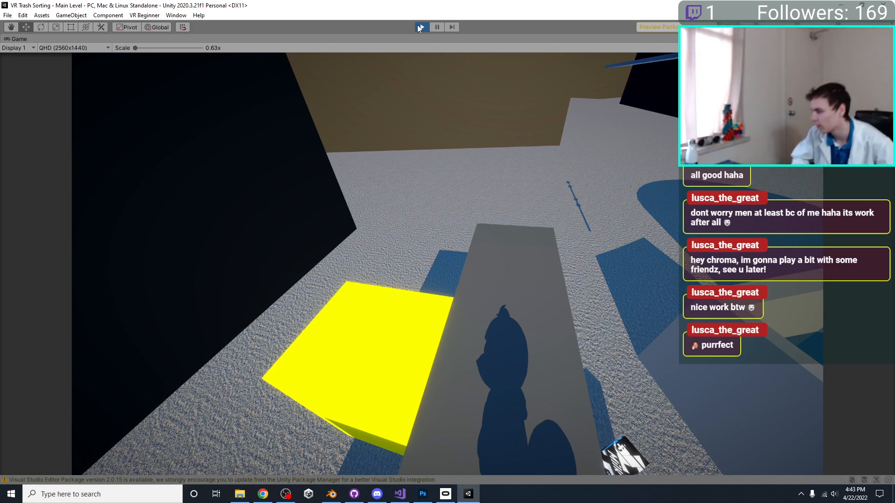
{"action": "left_click", "coordinate": [418, 27]}
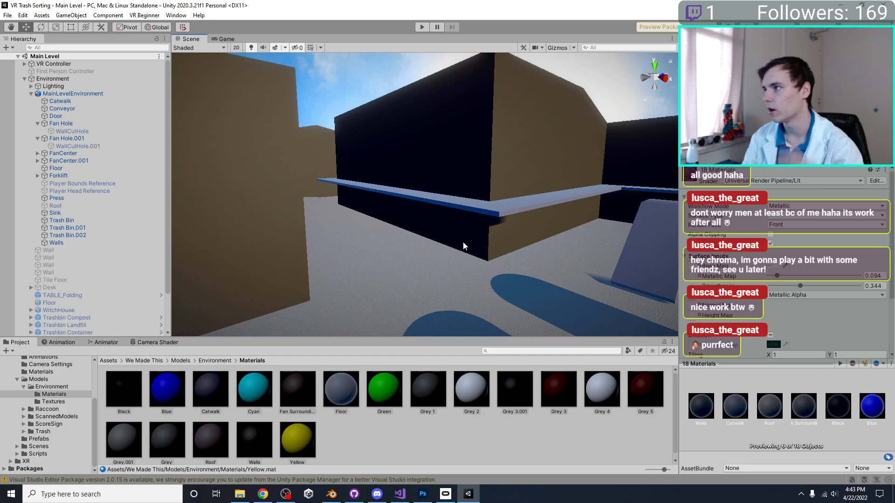
{"action": "scroll", "coordinate": [531, 178], "scroll_direction": "down", "scroll_amount": 3}
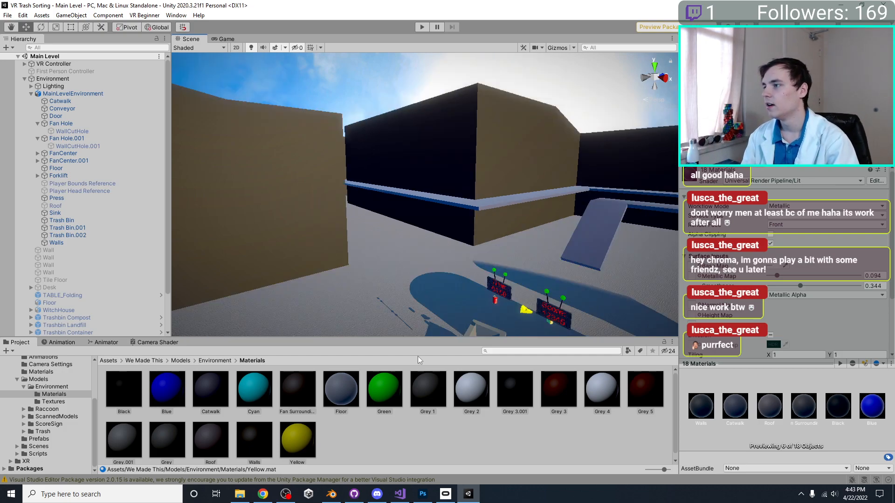
Return to Blender, leave mesh editing, inspect the level's outer surfaces and save the file.
{"action": "left_click", "coordinate": [333, 497]}
{"action": "middle_click_drag", "start_coordinate": [438, 176], "coordinate": [382, 130]}
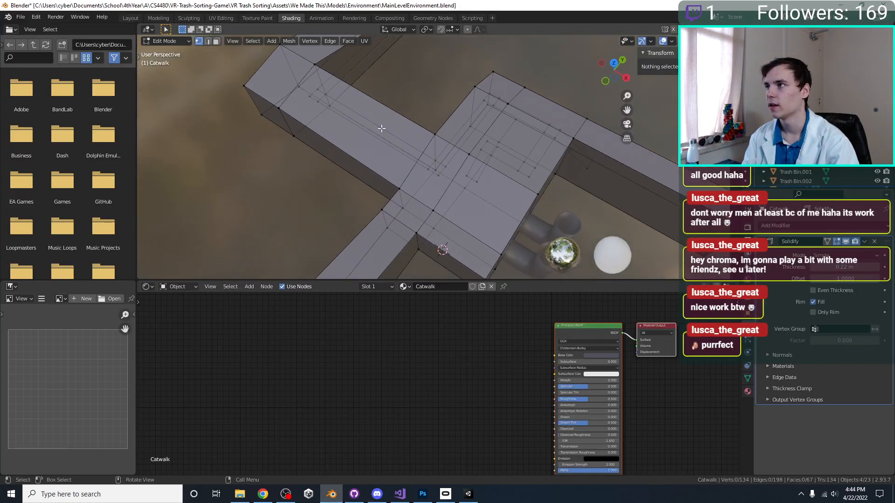
{"action": "scroll", "coordinate": [430, 156], "scroll_direction": "up", "scroll_amount": 3}
{"action": "middle_click_drag", "start_coordinate": [430, 156], "coordinate": [363, 130]}
{"action": "key", "text": "Tab"}
{"action": "scroll", "coordinate": [469, 195], "scroll_direction": "up", "scroll_amount": 3}
{"action": "middle_click_drag", "start_coordinate": [469, 194], "coordinate": [439, 238]}
{"action": "scroll", "coordinate": [439, 237], "scroll_direction": "down", "scroll_amount": 4}
{"action": "key", "text": "ctrl+s"}
Switch to the browser and read how to enable backface culling for a material in Material Preview mode.
{"action": "left_click", "coordinate": [262, 496]}
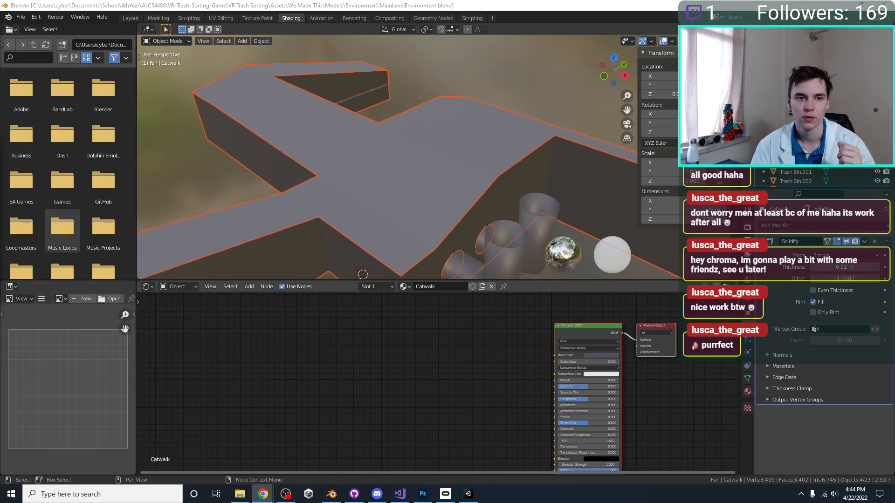
{"action": "left_click_drag", "start_coordinate": [517, 252], "coordinate": [242, 1]}
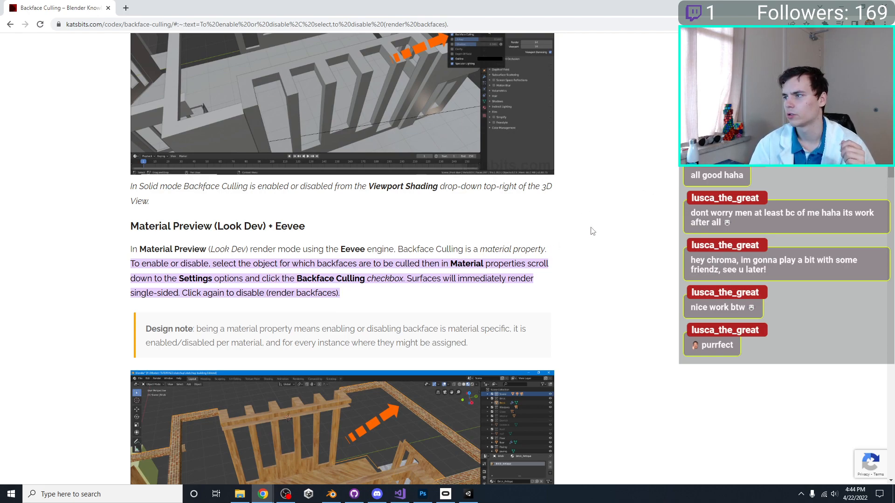
{"action": "scroll", "coordinate": [587, 194], "scroll_direction": "down", "scroll_amount": 2}
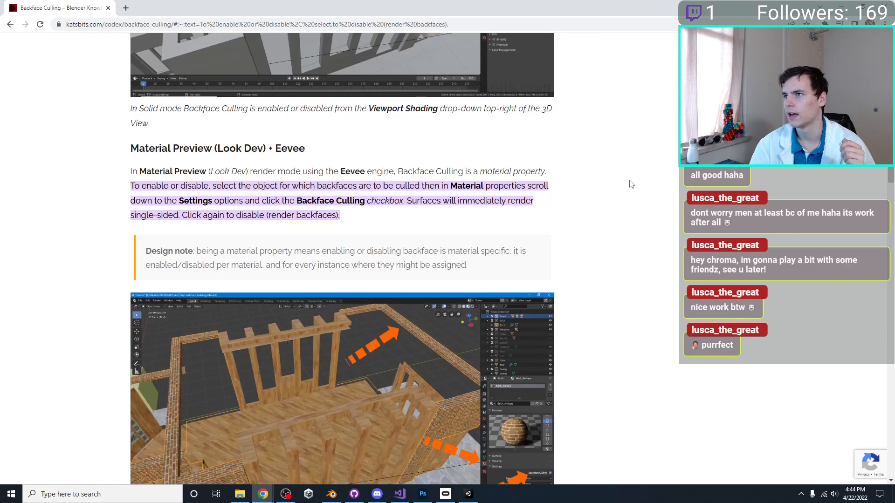
{"action": "scroll", "coordinate": [339, 258], "scroll_direction": "down", "scroll_amount": 4}
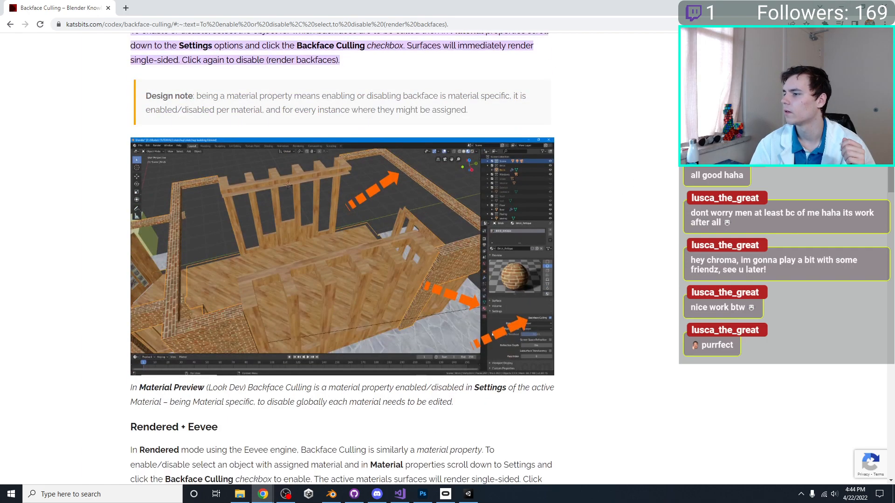
Back in Blender, enable Backface Culling in the Catwalk material's settings.
{"action": "key", "text": "alt+Tab"}
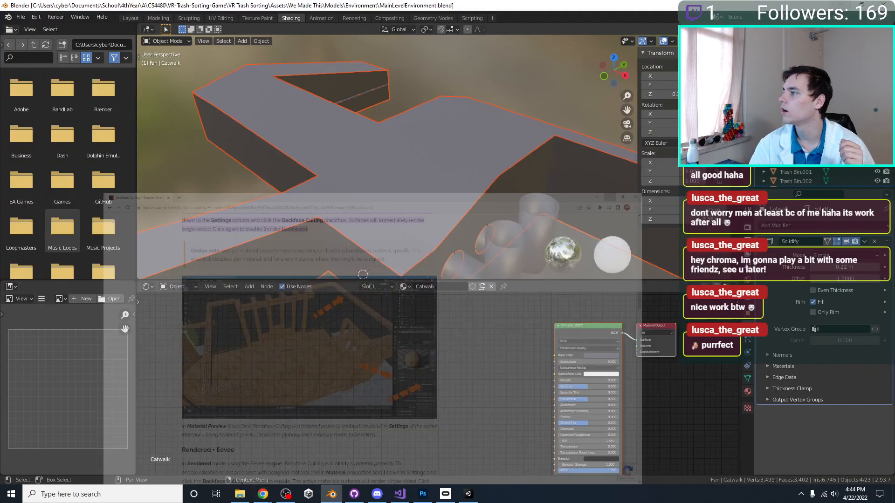
{"action": "left_click", "coordinate": [748, 392]}
{"action": "scroll", "coordinate": [788, 371], "scroll_direction": "down", "scroll_amount": 15}
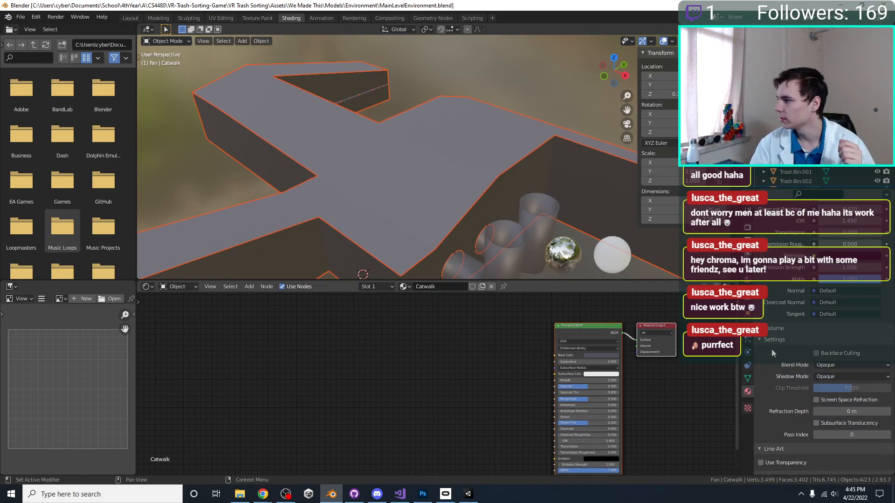
{"action": "left_click", "coordinate": [828, 354]}
Deselect everything, turn off X-ray and compare the level's surfaces in Solid, Rendered and Material Preview shading.
{"action": "mouse_move", "coordinate": [271, 161]}
{"action": "middle_mouse_down"}
{"action": "mouse_move", "coordinate": [329, 208]}
{"action": "mouse_move", "coordinate": [225, 191]}
{"action": "middle_mouse_up"}
{"action": "key", "text": "alt+a"}
{"action": "key", "text": "z"}
{"action": "left_click", "coordinate": [387, 218]}
{"action": "middle_click_drag", "start_coordinate": [386, 218], "coordinate": [371, 196]}
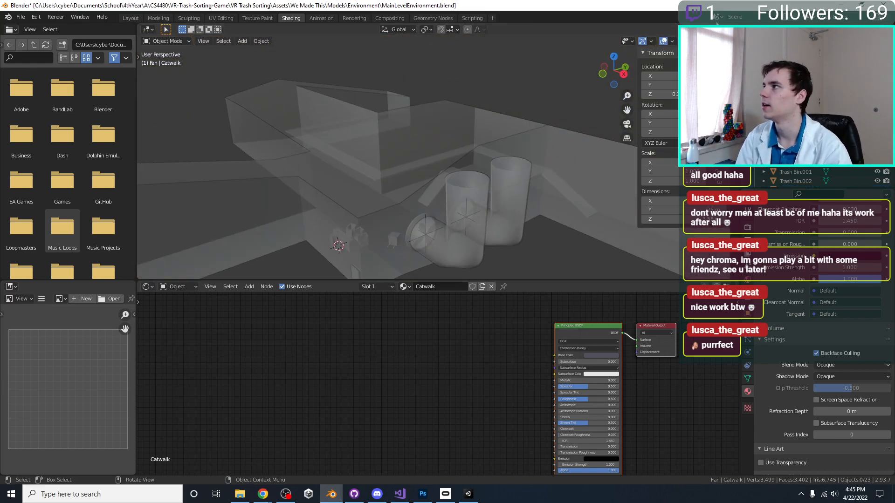
{"action": "key", "text": "alt+z"}
{"action": "mouse_move", "coordinate": [230, 149]}
{"action": "middle_mouse_down"}
{"action": "mouse_move", "coordinate": [331, 122]}
{"action": "mouse_move", "coordinate": [259, 211]}
{"action": "middle_mouse_up"}
{"action": "scroll", "coordinate": [260, 211], "scroll_direction": "up", "scroll_amount": 3}
{"action": "key", "text": "z"}
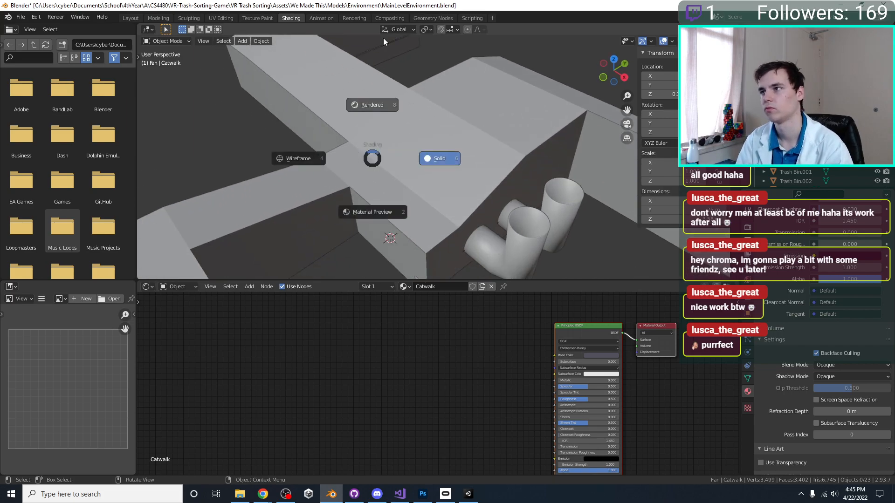
{"action": "left_click", "coordinate": [374, 58]}
{"action": "key", "text": "z"}
{"action": "left_click", "coordinate": [420, 251]}
Select the roof in Solid shading, enable Backface Culling on its material and return to Material Preview.
{"action": "key", "text": "z"}
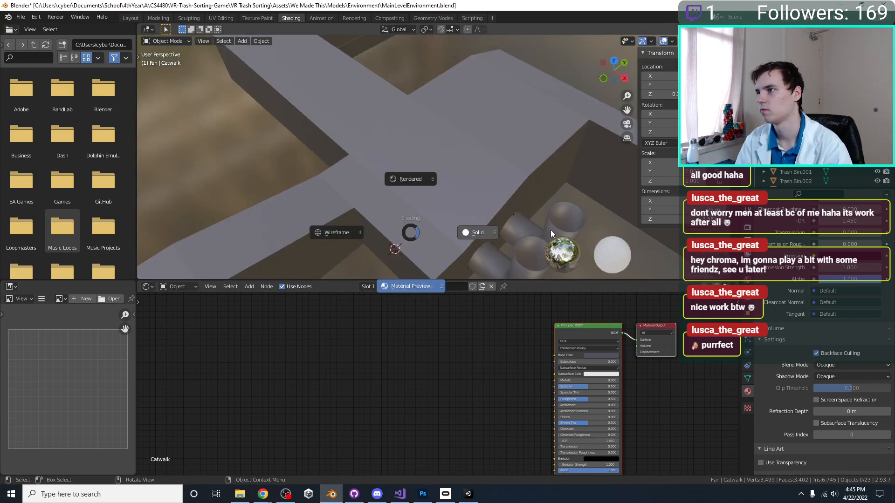
{"action": "left_click", "coordinate": [548, 231]}
{"action": "left_click", "coordinate": [470, 158]}
{"action": "scroll", "coordinate": [439, 202], "scroll_direction": "up", "scroll_amount": 2}
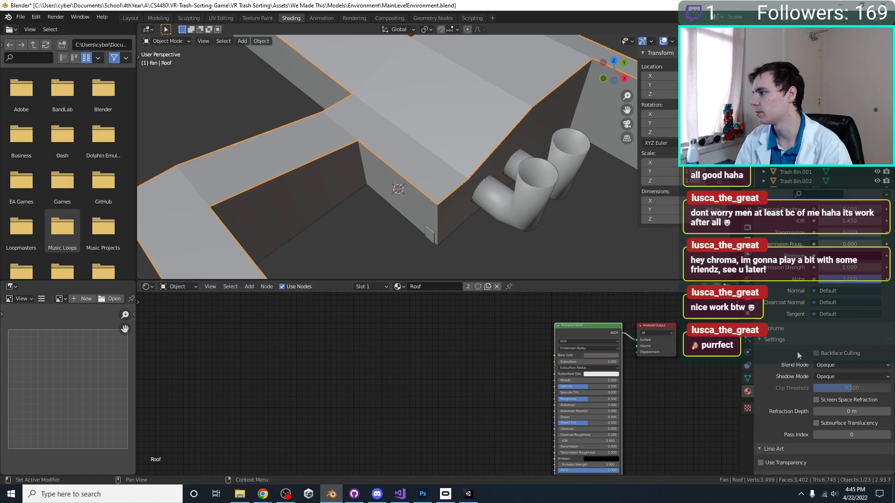
{"action": "key", "text": "z"}
{"action": "left_click", "coordinate": [383, 285]}
{"action": "left_click", "coordinate": [382, 248]}
Enable Backface Culling on the Walls material and on the Floor material.
{"action": "middle_click_drag", "start_coordinate": [382, 248], "coordinate": [418, 130]}
{"action": "left_click", "coordinate": [418, 129]}
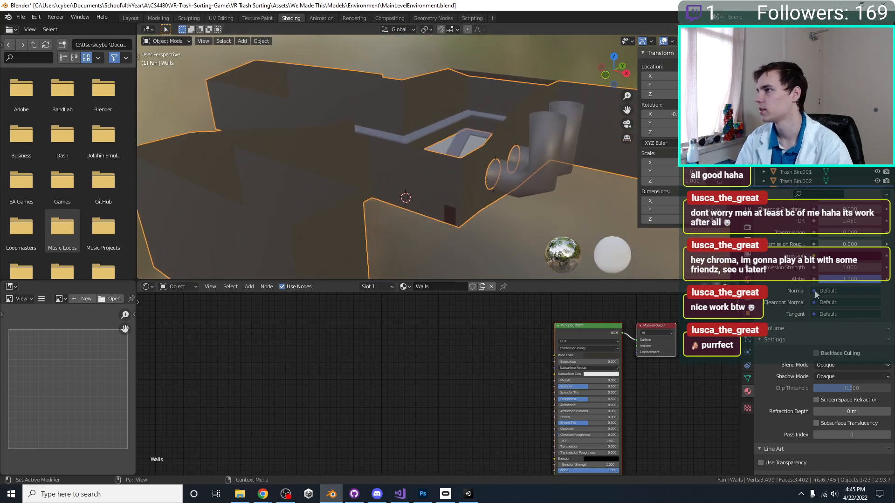
{"action": "left_click", "coordinate": [823, 353]}
{"action": "left_click", "coordinate": [450, 199]}
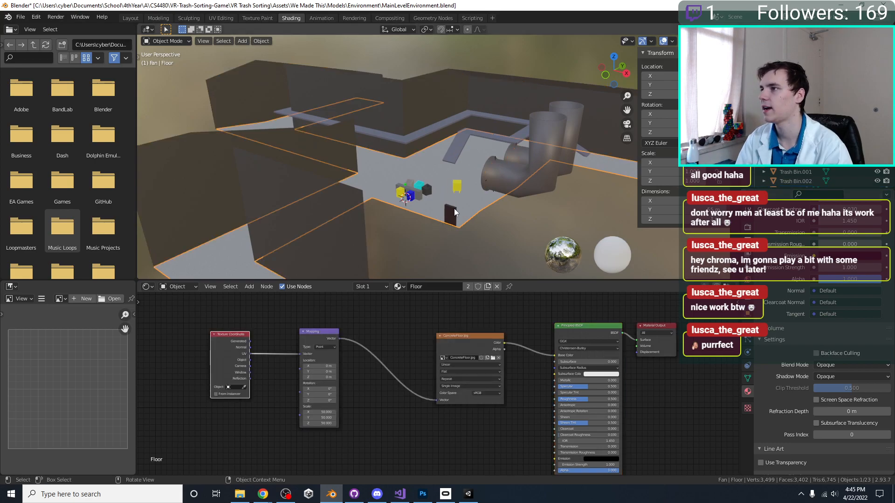
{"action": "middle_click_drag", "start_coordinate": [454, 210], "coordinate": [455, 184]}
{"action": "left_click", "coordinate": [816, 353]}
Select the roof, inspect its mesh from inside the room and save the file.
{"action": "middle_click_drag", "start_coordinate": [531, 207], "coordinate": [442, 117]}
{"action": "left_click", "coordinate": [320, 147]}
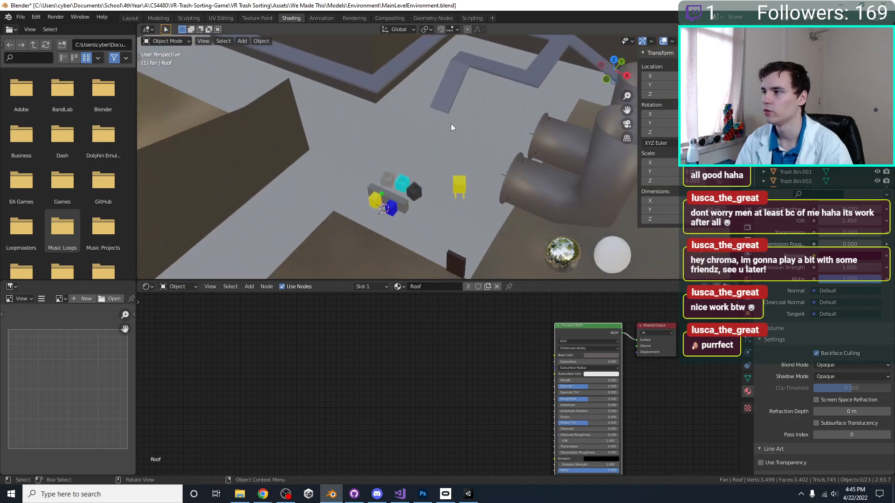
{"action": "middle_click_drag", "start_coordinate": [566, 166], "coordinate": [544, 284]}
{"action": "key", "text": "KP_1"}
{"action": "key", "text": "KP_3"}
{"action": "key", "text": "Tab"}
{"action": "key", "text": "Tab"}
{"action": "key", "text": "Tab"}
{"action": "key", "text": "a"}
{"action": "key", "text": "Tab"}
{"action": "key", "text": "ctrl+s"}
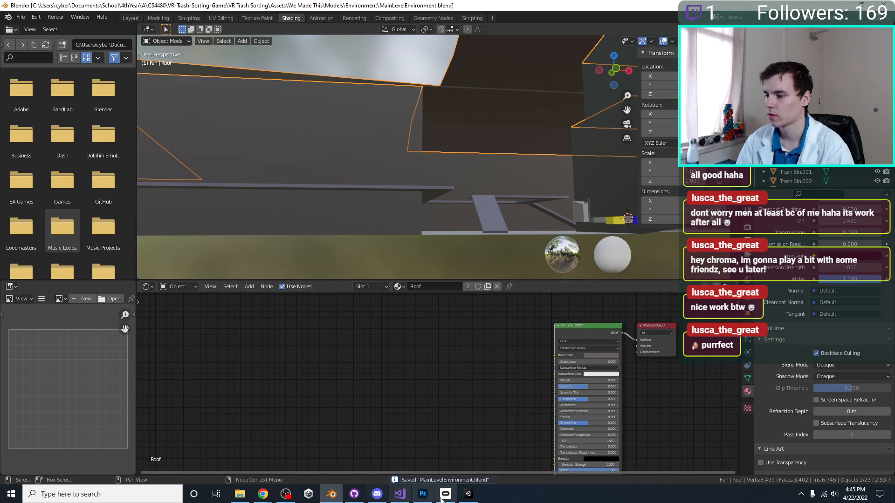
Switch to Unity, reactivate the Roof object under MainLevelEnvironment, view the room interior and save the scene.
{"action": "left_click", "coordinate": [471, 496]}
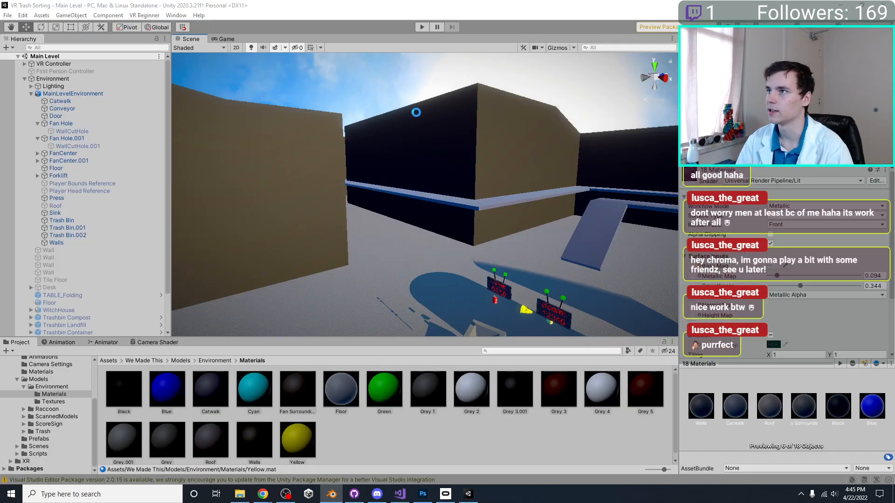
{"action": "scroll", "coordinate": [407, 176], "scroll_direction": "down", "scroll_amount": 4}
{"action": "middle_click_drag", "start_coordinate": [401, 168], "coordinate": [447, 126]}
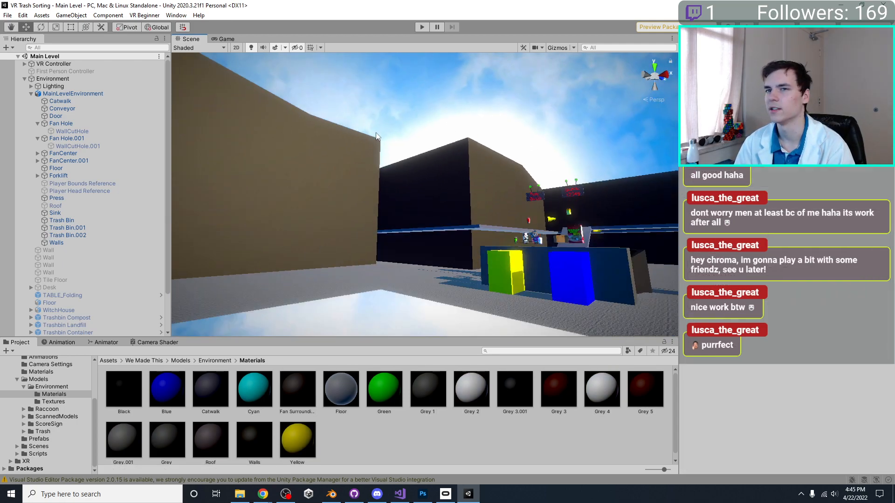
{"action": "left_click", "coordinate": [49, 205]}
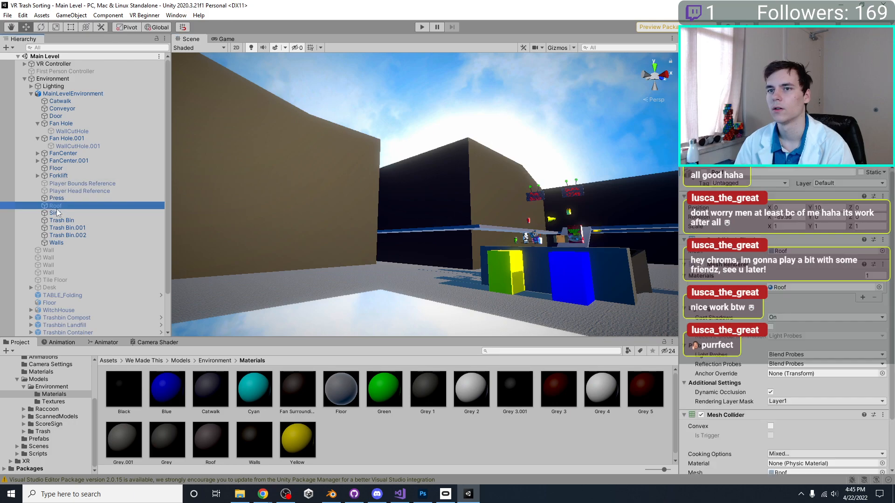
{"action": "left_click", "coordinate": [704, 172]}
{"action": "middle_click_drag", "start_coordinate": [518, 202], "coordinate": [496, 263]}
{"action": "left_click", "coordinate": [496, 262]}
{"action": "right_click_drag", "start_coordinate": [495, 263], "coordinate": [500, 194]}
{"action": "key", "text": "ctrl+s"}
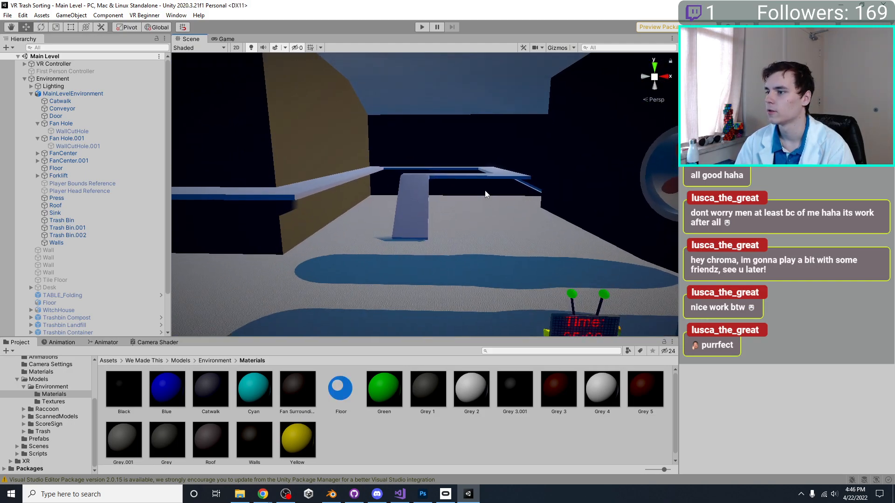
{"action": "right_click_drag", "start_coordinate": [416, 194], "coordinate": [451, 193]}
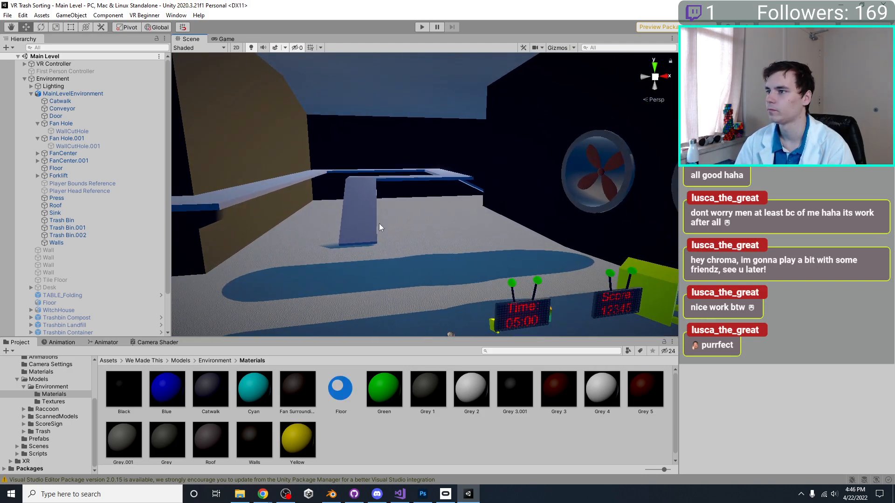
Back in Blender, edit the catwalk mesh and move the two vertices at the ramp's lower end down 1 m in Z.
{"action": "left_click", "coordinate": [340, 493]}
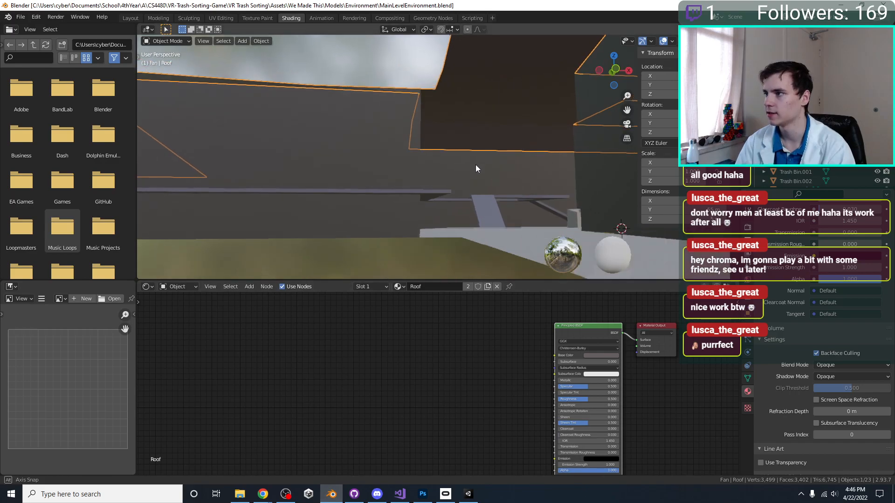
{"action": "middle_click_drag", "start_coordinate": [493, 238], "coordinate": [491, 167]}
{"action": "key", "text": "alt+q"}
{"action": "left_click", "coordinate": [394, 156]}
{"action": "middle_click_drag", "start_coordinate": [551, 236], "coordinate": [398, 184]}
{"action": "key", "text": "g"}
{"action": "key", "text": "y"}
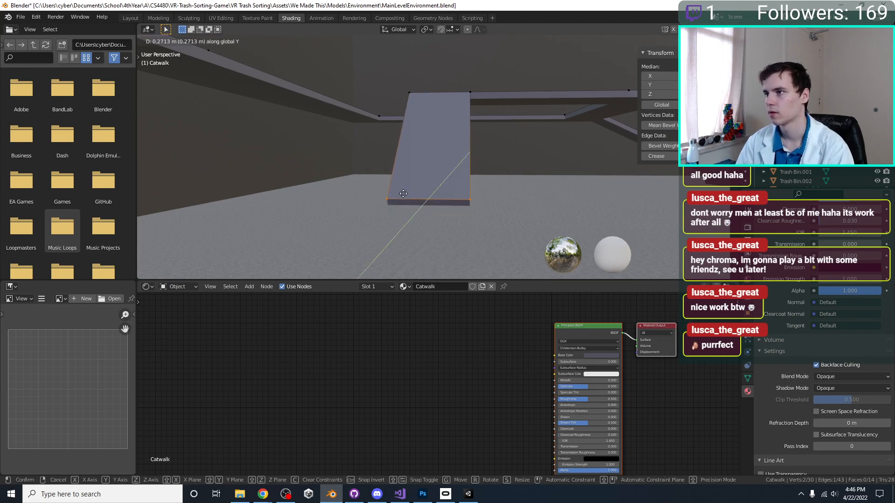
{"action": "type", "text": "z-1"}
{"action": "key", "text": "Return"}
{"action": "middle_click_drag", "start_coordinate": [400, 216], "coordinate": [320, 244]}
{"action": "scroll", "coordinate": [632, 156], "scroll_direction": "up", "scroll_amount": 4}
{"action": "scroll", "coordinate": [606, 161], "scroll_direction": "down", "scroll_amount": 6}
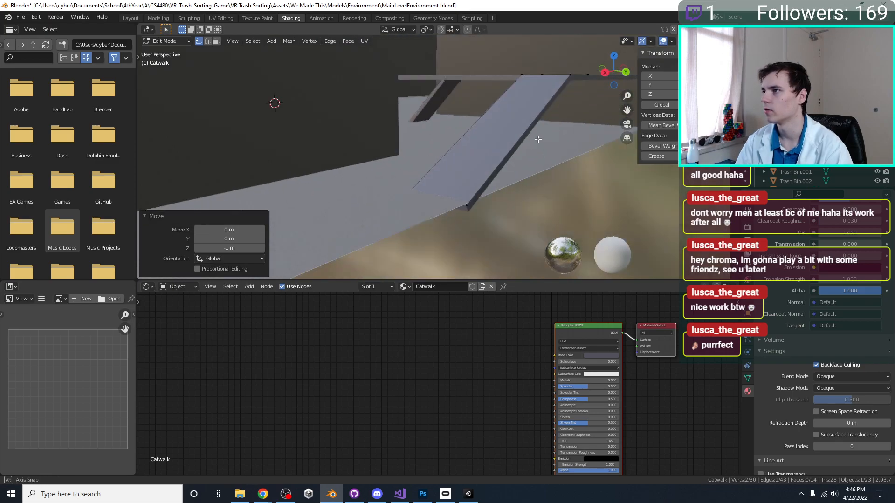
Leave catwalk mesh editing, select the door near the fans and save the file.
{"action": "key", "text": "Tab"}
{"action": "middle_click_drag", "start_coordinate": [560, 183], "coordinate": [317, 153]}
{"action": "key", "text": "alt+a"}
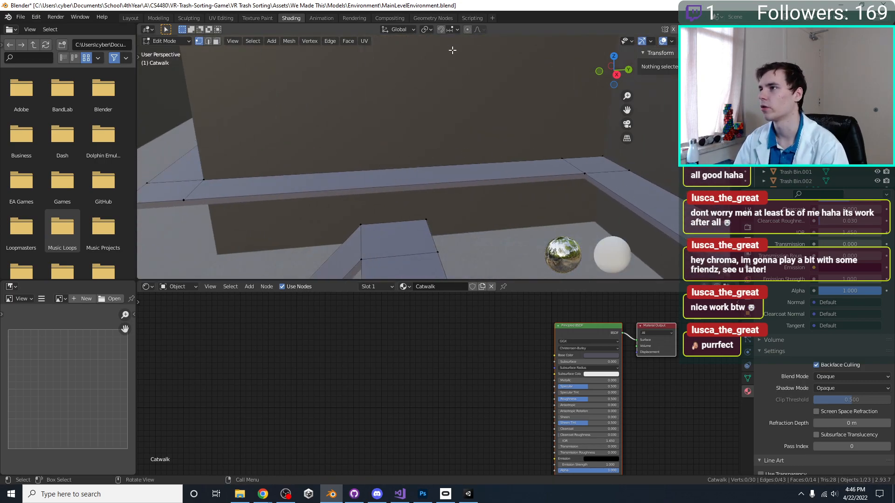
{"action": "middle_click_drag", "start_coordinate": [383, 143], "coordinate": [468, 201]}
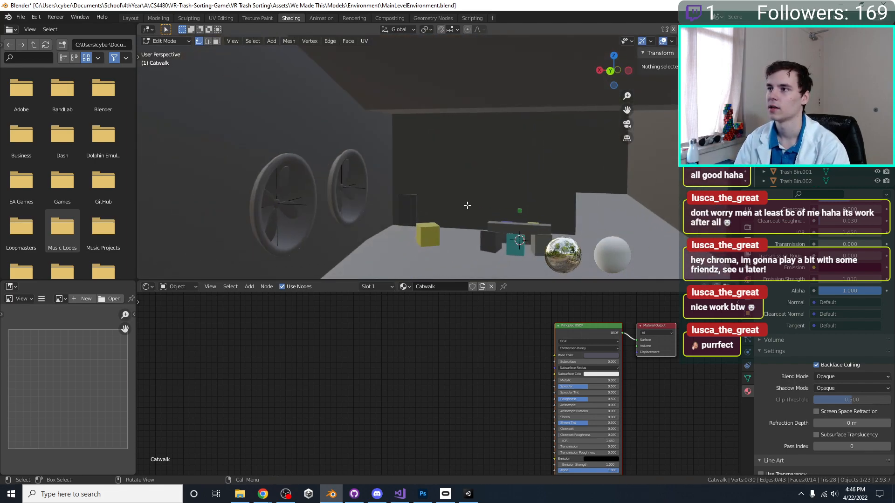
{"action": "key", "text": "Tab"}
{"action": "left_click", "coordinate": [407, 204]}
{"action": "middle_click_drag", "start_coordinate": [407, 204], "coordinate": [431, 199]}
{"action": "key", "text": "ctrl+s"}
{"action": "middle_click_drag", "start_coordinate": [354, 185], "coordinate": [367, 200]}
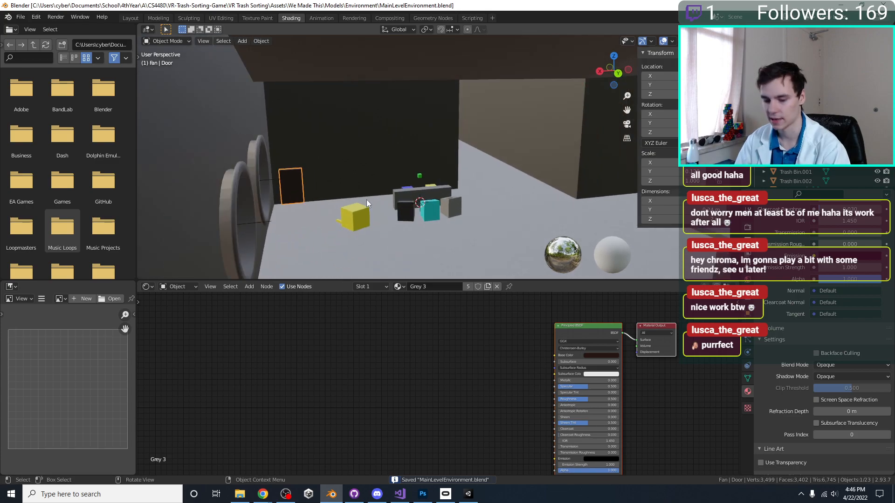
Make a linked duplicate of the door, place it against the wall above the catwalk and save the file.
{"action": "key", "text": "alt+d"}
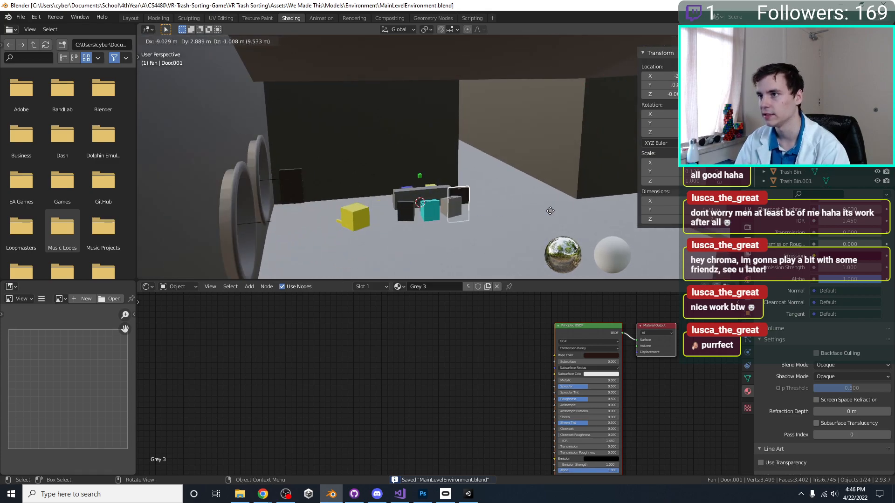
{"action": "left_click", "coordinate": [536, 200]}
{"action": "middle_click_drag", "start_coordinate": [536, 200], "coordinate": [513, 152]}
{"action": "key", "text": "g"}
{"action": "left_click", "coordinate": [151, 116]}
{"action": "middle_click_drag", "start_coordinate": [151, 116], "coordinate": [474, 225]}
{"action": "middle_click_drag", "start_coordinate": [326, 204], "coordinate": [434, 177]}
{"action": "key", "text": "g"}
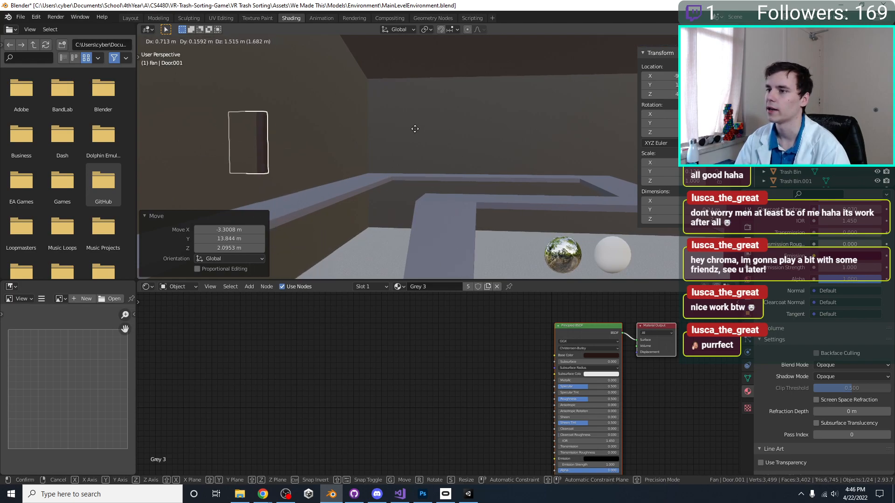
{"action": "left_click", "coordinate": [440, 154]}
{"action": "key", "text": "ctrl+s"}
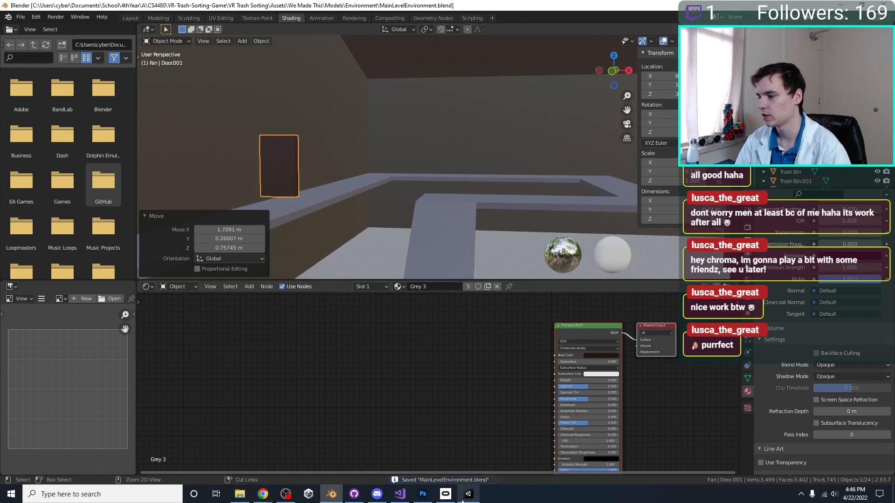
Switch to Unity, test the level in play mode, stop the playback and examine the duplicated door by the catwalk.
{"action": "scroll", "coordinate": [450, 381], "scroll_direction": "down", "scroll_amount": 1}
{"action": "middle_click_drag", "start_coordinate": [400, 191], "coordinate": [331, 158]}
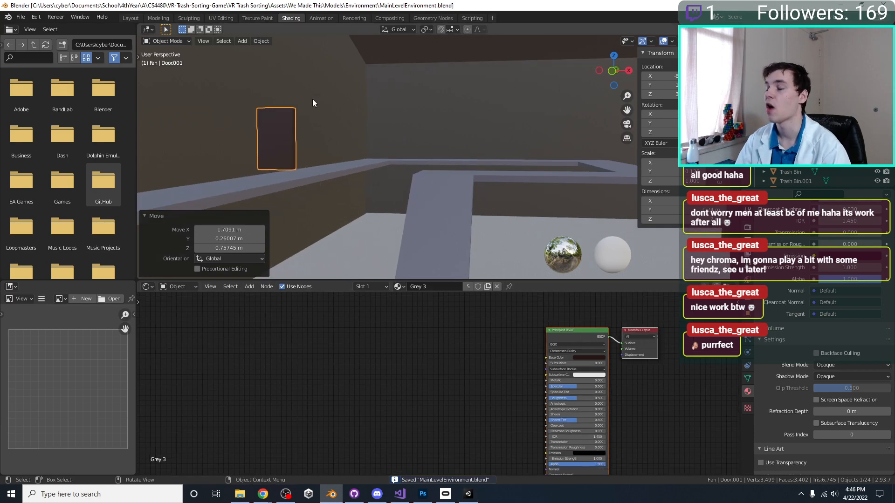
{"action": "left_click", "coordinate": [469, 493]}
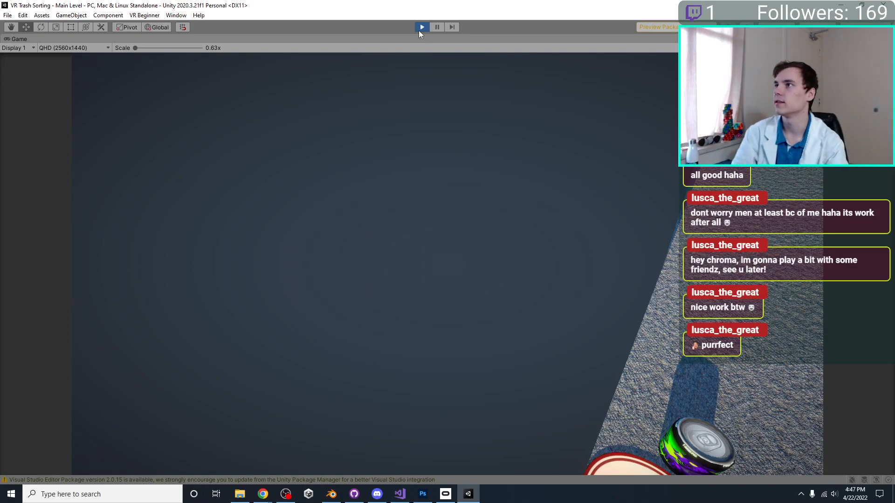
{"action": "left_click", "coordinate": [419, 29]}
{"action": "right_click_drag", "start_coordinate": [189, 55], "coordinate": [328, 213]}
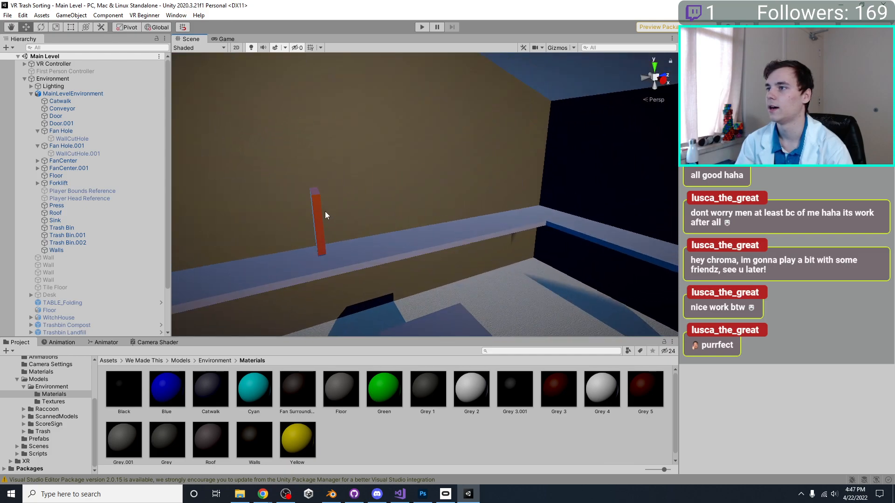
Return to Blender and delete the duplicated door.
{"action": "left_click", "coordinate": [331, 495]}
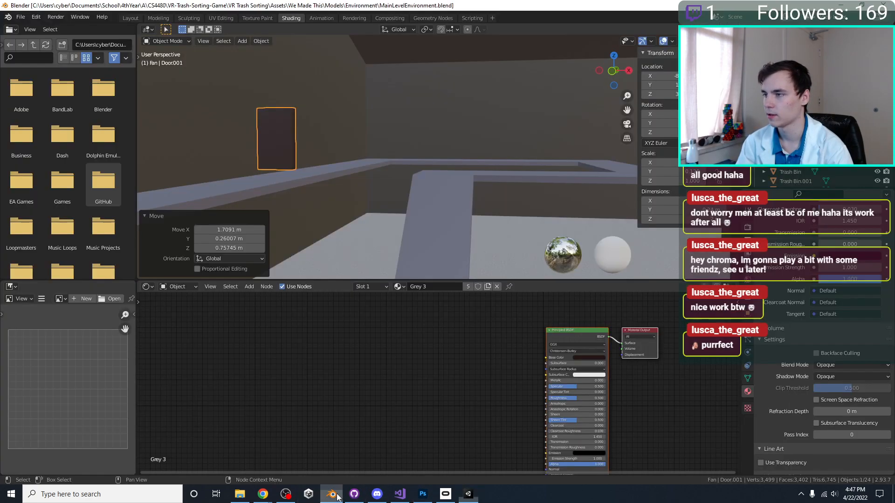
{"action": "key", "text": "x"}
{"action": "left_click", "coordinate": [290, 154]}
Save the file and add one horizontal loop cut around the Walls mesh above the catwalk with a slide factor of 0.5.
{"action": "left_click", "coordinate": [295, 147]}
{"action": "middle_click_drag", "start_coordinate": [392, 203], "coordinate": [199, 185]}
{"action": "key", "text": "Tab"}
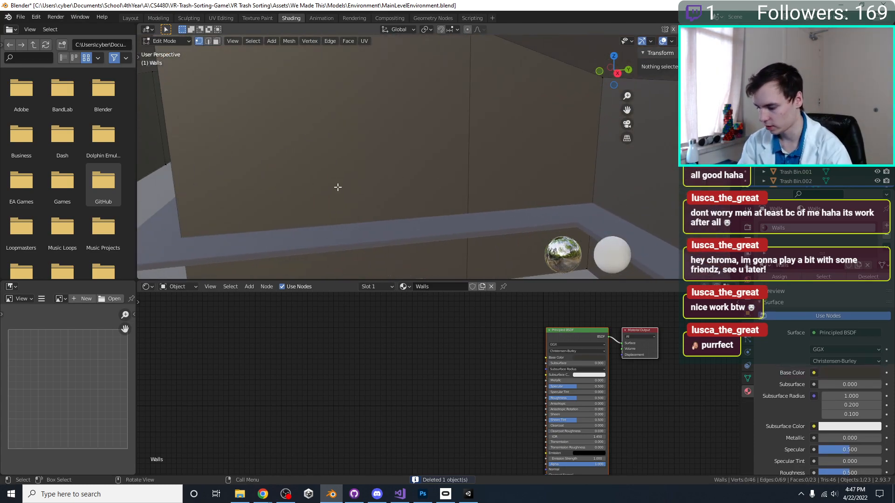
{"action": "middle_click_drag", "start_coordinate": [338, 187], "coordinate": [396, 145]}
{"action": "key", "text": "ctrl+s"}
{"action": "key", "text": "ctrl+r"}
{"action": "left_click", "coordinate": [650, 157]}
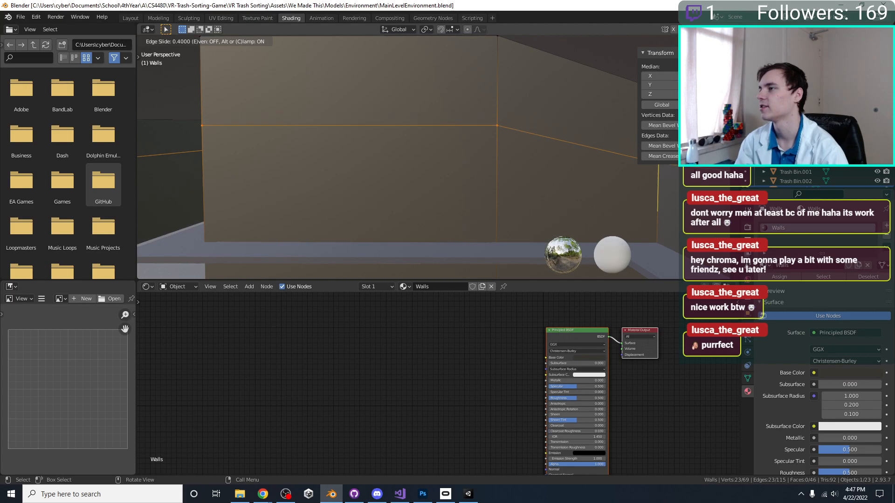
{"action": "key", "text": "ctrl"}
{"action": "left_click", "coordinate": [541, 154]}
{"action": "scroll", "coordinate": [541, 154], "scroll_direction": "down", "scroll_amount": 2}
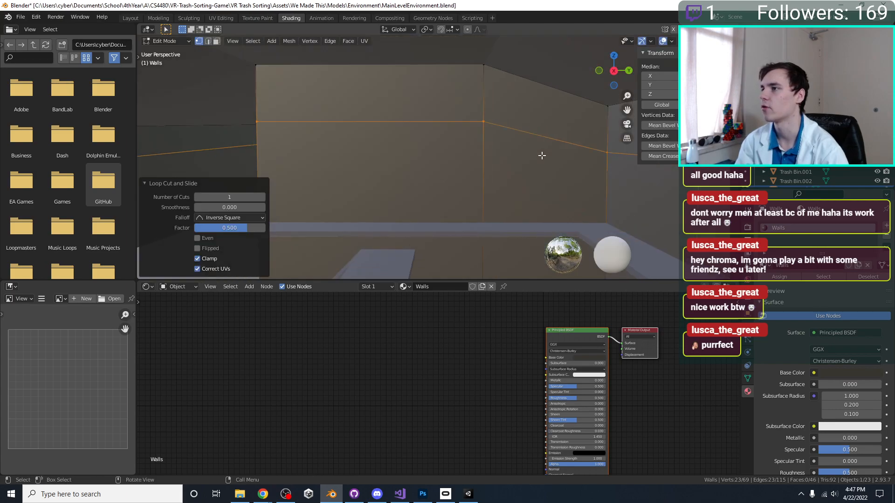
Undo the horizontal loop cut around the walls and save the file.
{"action": "middle_click_drag", "start_coordinate": [542, 154], "coordinate": [554, 145], "text": "shift"}
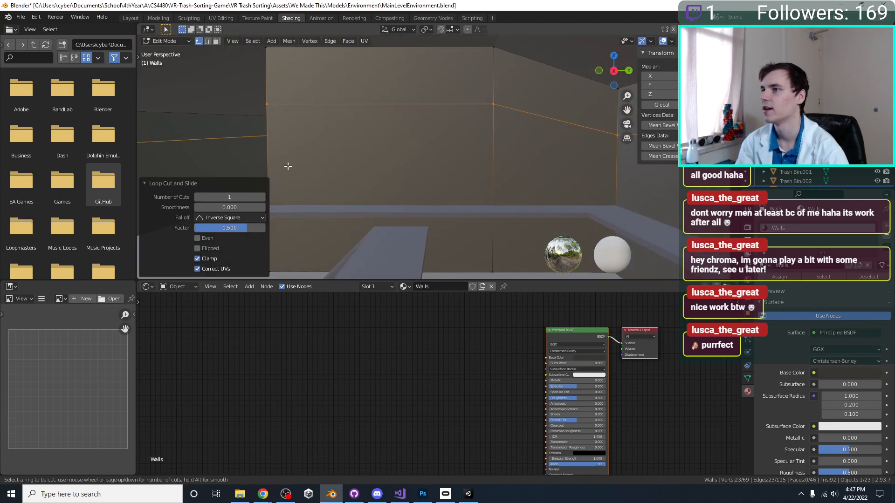
{"action": "key", "text": "Escape"}
{"action": "middle_click_drag", "start_coordinate": [348, 171], "coordinate": [373, 173], "text": "shift"}
{"action": "key", "text": "ctrl+z"}
{"action": "key", "text": "ctrl+s"}
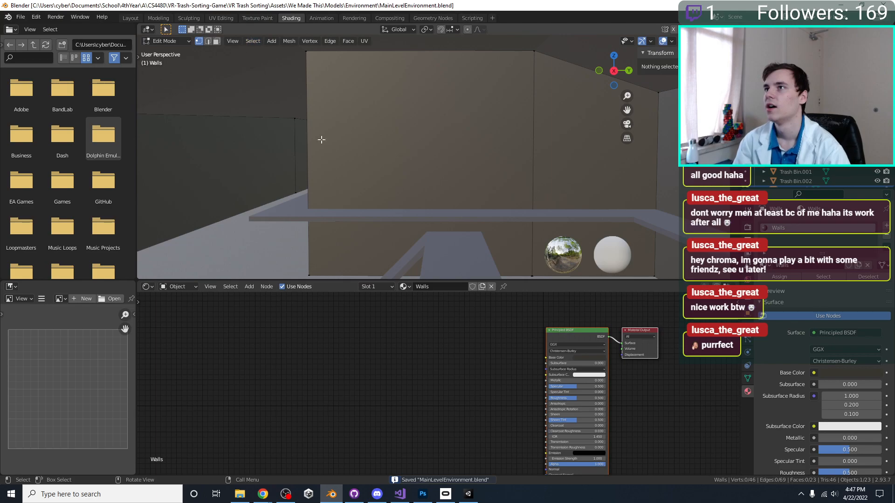
Switch to the Modeling workspace and activate the Knife tool for the Walls mesh.
{"action": "scroll", "coordinate": [384, 153], "scroll_direction": "up", "scroll_amount": 1}
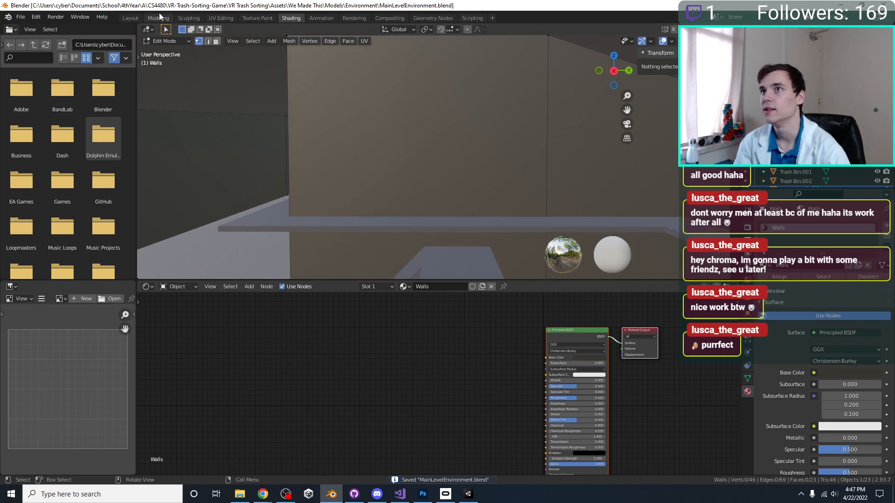
{"action": "left_click", "coordinate": [159, 18]}
{"action": "mouse_move", "coordinate": [382, 203]}
{"action": "middle_mouse_down"}
{"action": "mouse_move", "coordinate": [309, 202]}
{"action": "mouse_move", "coordinate": [460, 277]}
{"action": "mouse_move", "coordinate": [355, 249]}
{"action": "middle_mouse_up"}
{"action": "scroll", "coordinate": [476, 290], "scroll_direction": "up", "scroll_amount": 4}
{"action": "key", "text": "t"}
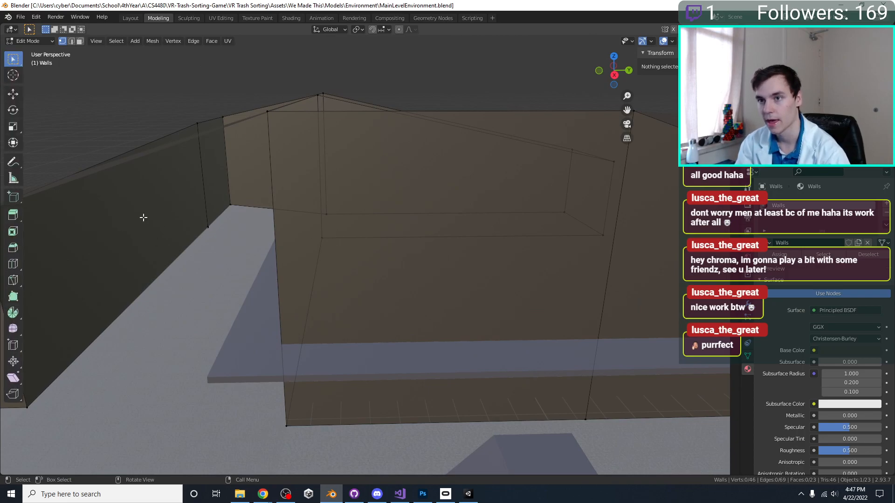
{"action": "left_click", "coordinate": [14, 280]}
Try to knife-cut a window outline into the wall from the right orthographic view.
{"action": "middle_click_drag", "start_coordinate": [495, 260], "coordinate": [353, 195], "text": "shift"}
{"action": "key", "text": "KP_1"}
{"action": "key", "text": "ctrl+KP_3"}
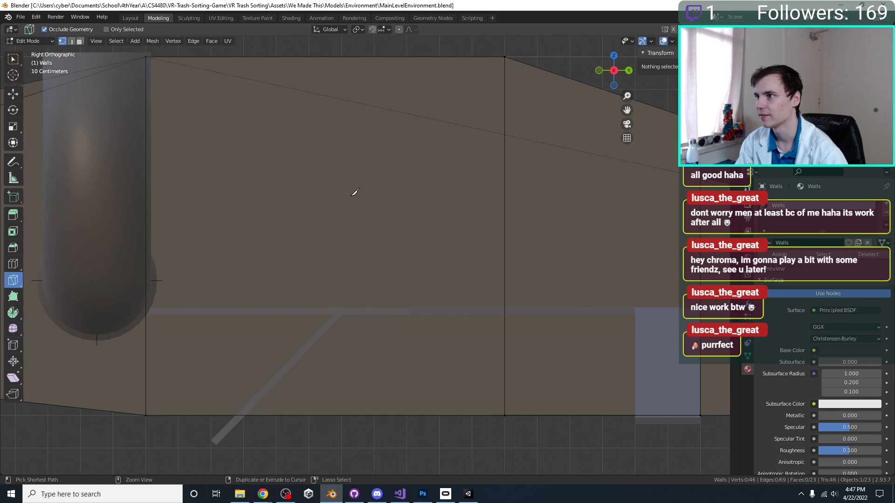
{"action": "scroll", "coordinate": [356, 194], "scroll_direction": "down", "scroll_amount": 6}
{"action": "key", "text": "KP_3"}
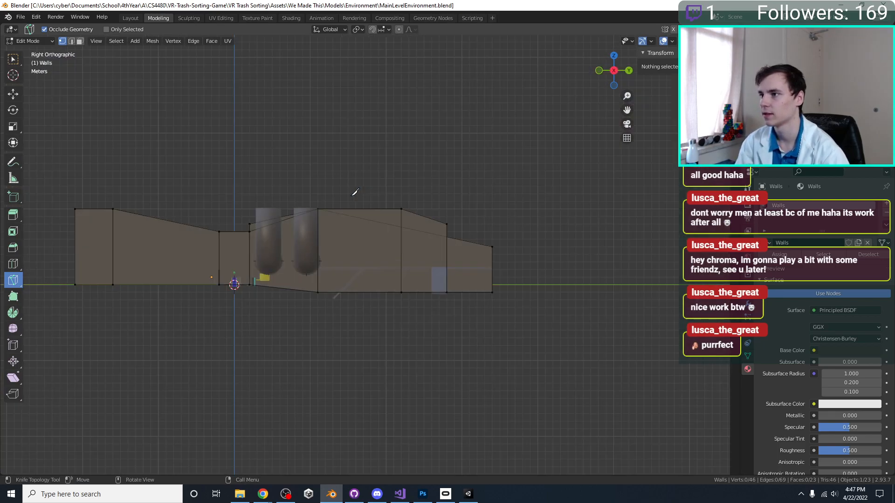
{"action": "scroll", "coordinate": [343, 266], "scroll_direction": "up", "scroll_amount": 6}
{"action": "left_click", "coordinate": [293, 193]}
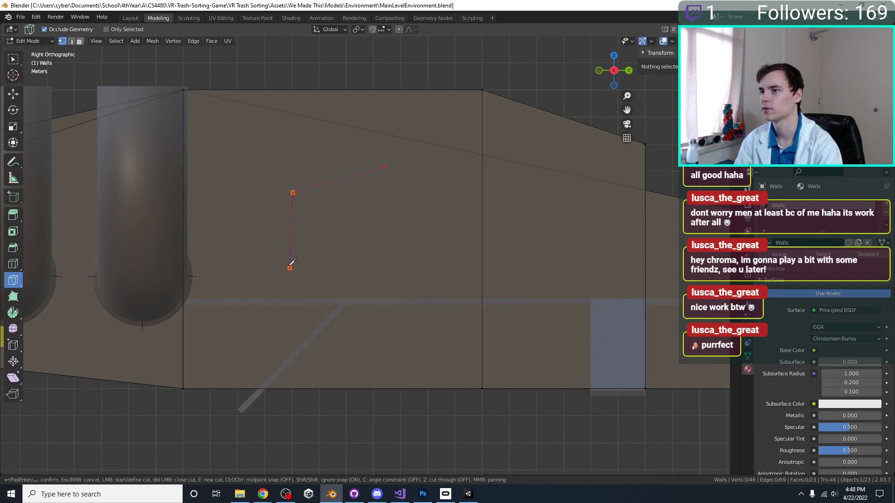
{"action": "key", "text": "Return"}
{"action": "middle_click_drag", "start_coordinate": [388, 164], "coordinate": [332, 242]}
{"action": "scroll", "coordinate": [396, 254], "scroll_direction": "up", "scroll_amount": 5}
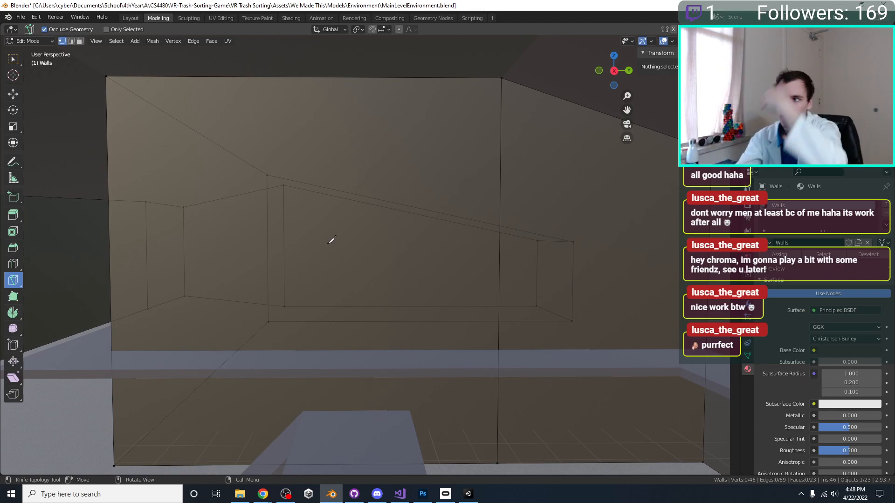
{"action": "middle_click_drag", "start_coordinate": [440, 193], "coordinate": [400, 196], "text": "shift"}
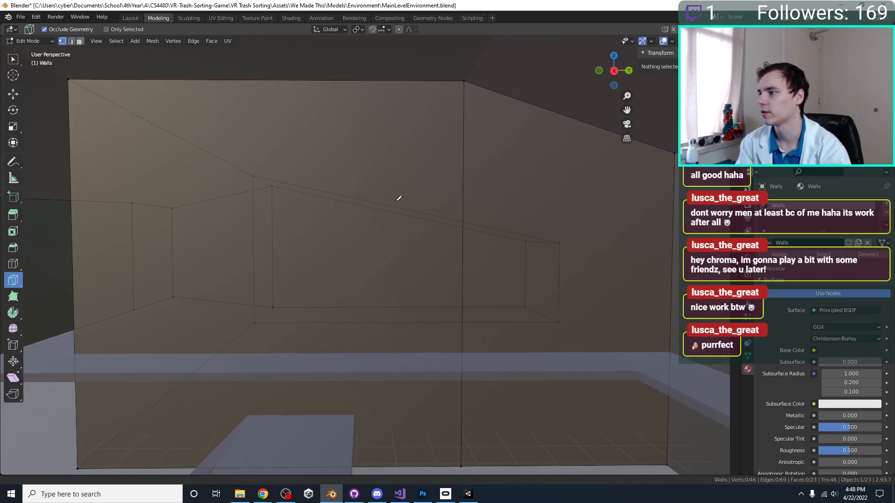
{"action": "left_click", "coordinate": [463, 175]}
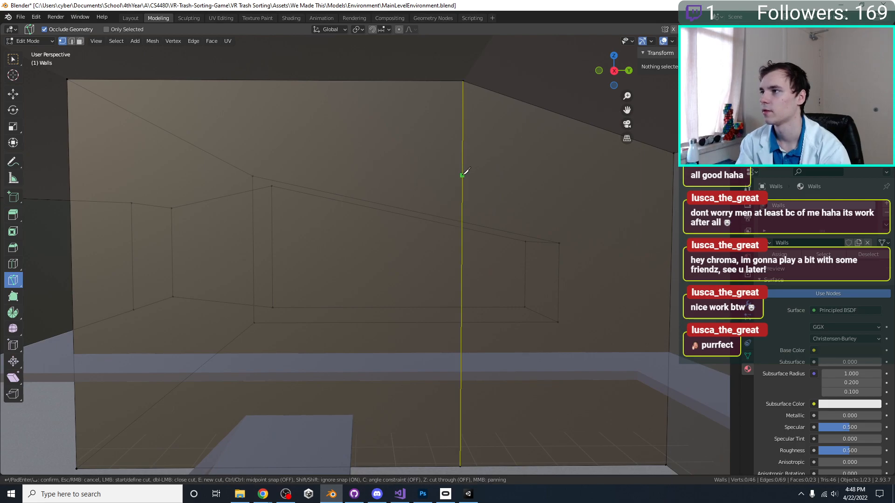
{"action": "key", "text": "Escape"}
{"action": "middle_click_drag", "start_coordinate": [427, 167], "coordinate": [276, 206], "text": "ctrl"}
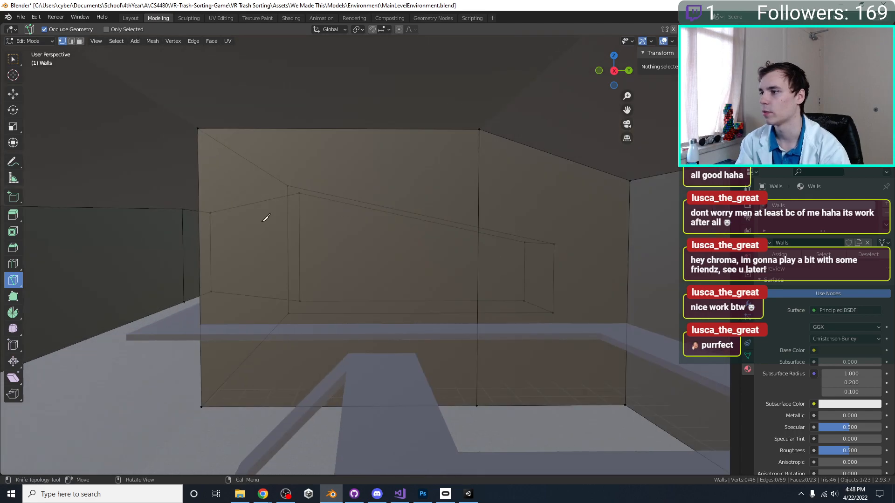
{"action": "middle_click_drag", "start_coordinate": [609, 242], "coordinate": [574, 239], "text": "shift"}
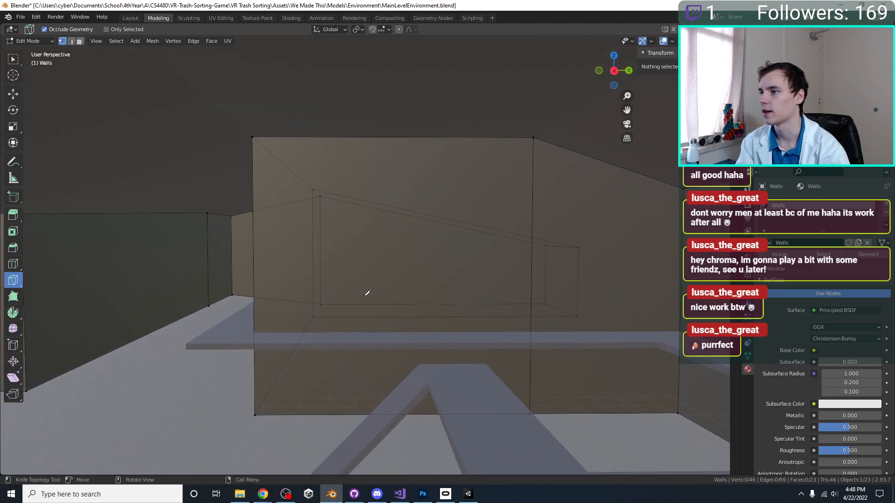
{"action": "scroll", "coordinate": [479, 298], "scroll_direction": "up", "scroll_amount": 2}
{"action": "left_click", "coordinate": [476, 311]}
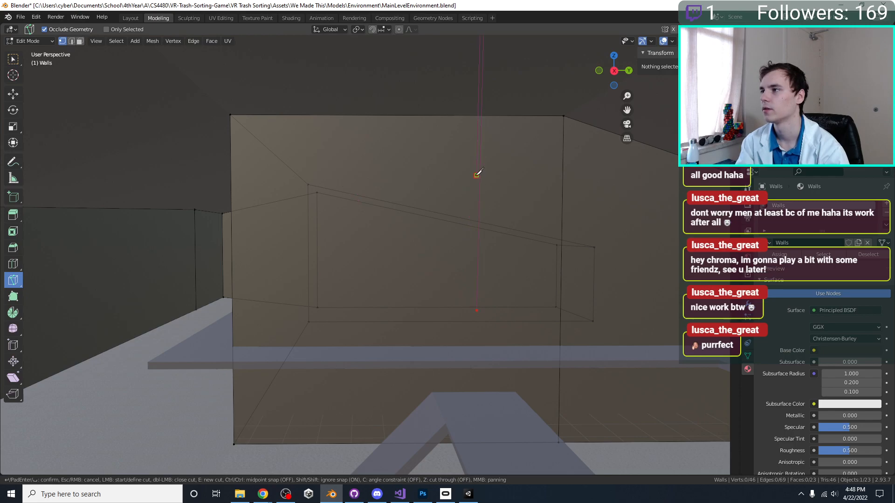
{"action": "middle_click_drag", "start_coordinate": [325, 175], "coordinate": [419, 211]}
{"action": "key", "text": "Escape"}
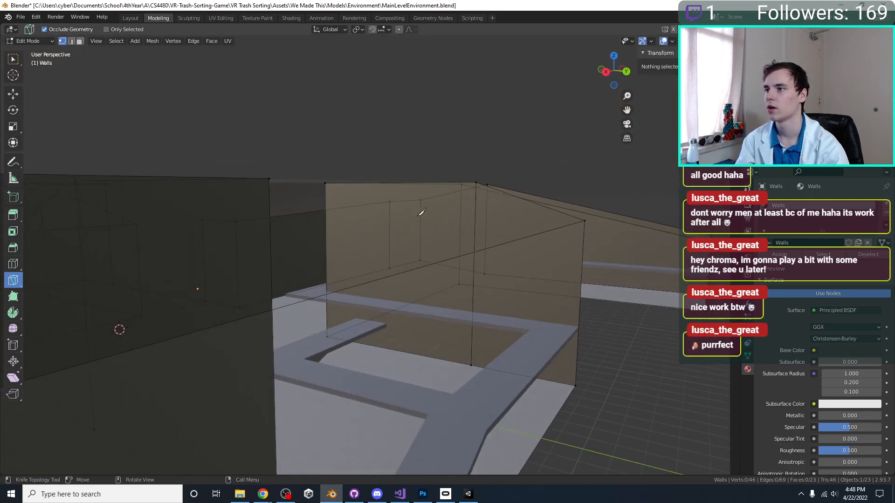
{"action": "scroll", "coordinate": [425, 233], "scroll_direction": "up", "scroll_amount": 4}
{"action": "key", "text": "Tab"}
{"action": "scroll", "coordinate": [412, 219], "scroll_direction": "down", "scroll_amount": 5}
{"action": "middle_click_drag", "start_coordinate": [423, 245], "coordinate": [267, 257]}
{"action": "key", "text": "Tab"}
{"action": "middle_click_drag", "start_coordinate": [297, 284], "coordinate": [240, 280]}
{"action": "scroll", "coordinate": [530, 280], "scroll_direction": "up", "scroll_amount": 6}
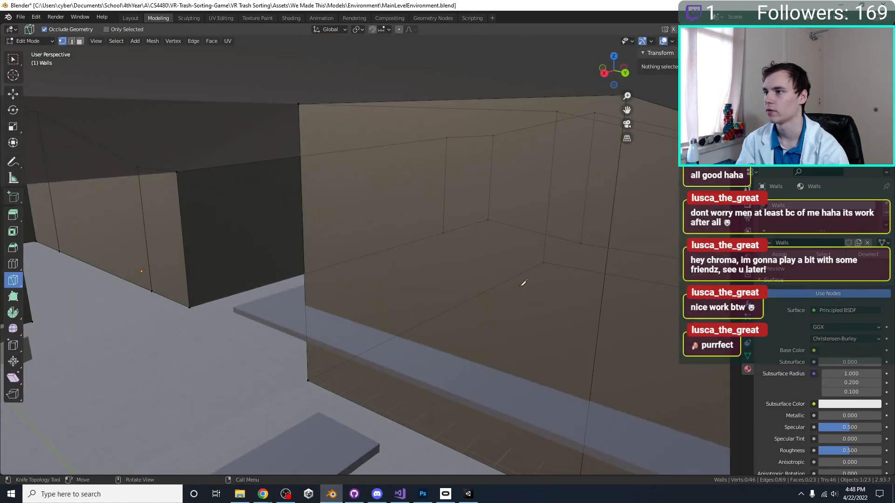
Knife-cut a closed four-sided window outline into the protruding room's wall, working from behind the wall.
{"action": "scroll", "coordinate": [553, 266], "scroll_direction": "down", "scroll_amount": 3}
{"action": "middle_click_drag", "start_coordinate": [541, 248], "coordinate": [310, 263]}
{"action": "scroll", "coordinate": [415, 254], "scroll_direction": "down", "scroll_amount": 3}
{"action": "left_click", "coordinate": [314, 233]}
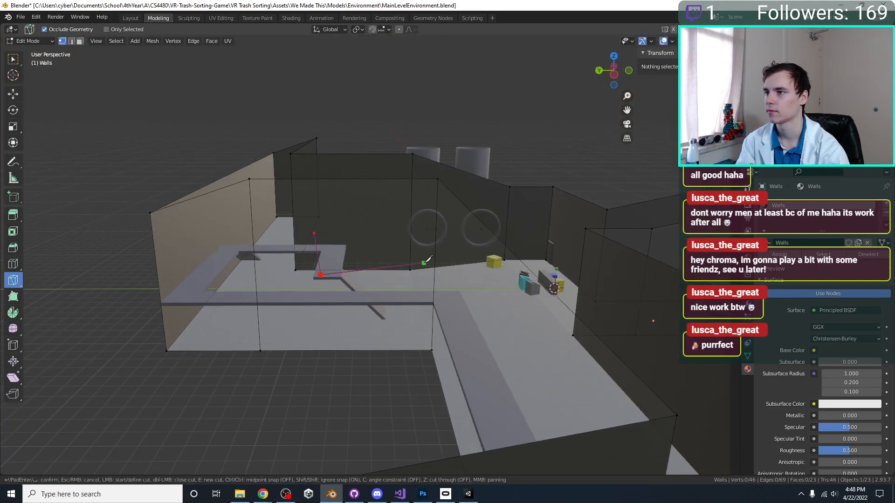
{"action": "key", "text": "Escape"}
{"action": "middle_click_drag", "start_coordinate": [321, 233], "coordinate": [332, 247]}
{"action": "scroll", "coordinate": [332, 247], "scroll_direction": "up", "scroll_amount": 5}
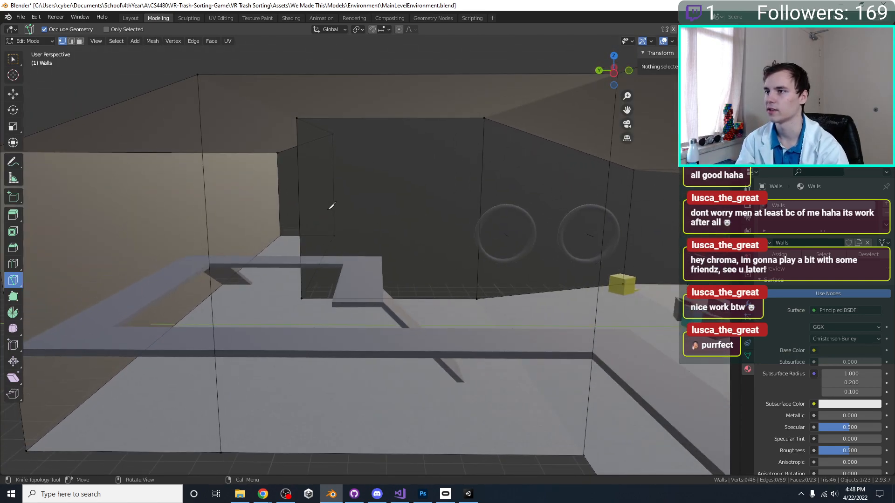
{"action": "left_click", "coordinate": [296, 165]}
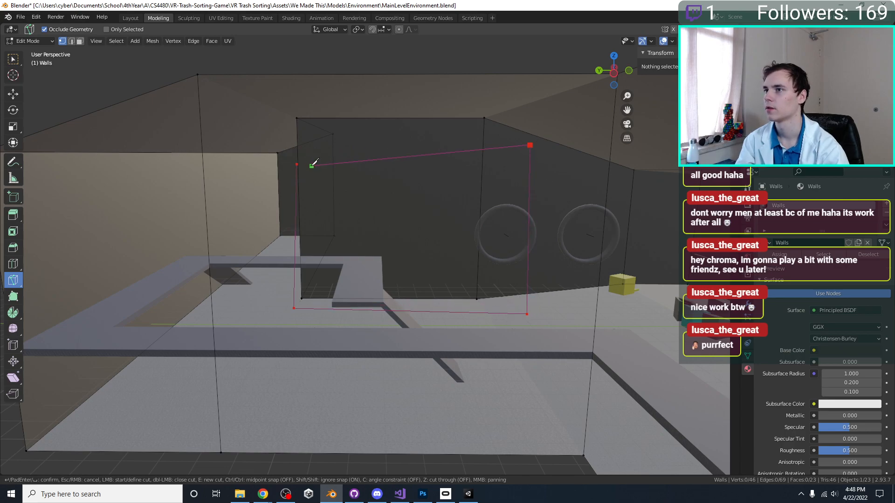
{"action": "left_click", "coordinate": [297, 164]}
{"action": "key", "text": "Return"}
Extrude the cut window face about -0.43 m along its normal.
{"action": "middle_click_drag", "start_coordinate": [400, 222], "coordinate": [373, 254]}
{"action": "key", "text": "x"}
{"action": "key", "text": "e"}
{"action": "left_click", "coordinate": [420, 262]}
Try to delete the edges of the extruded window face.
{"action": "key", "text": "x"}
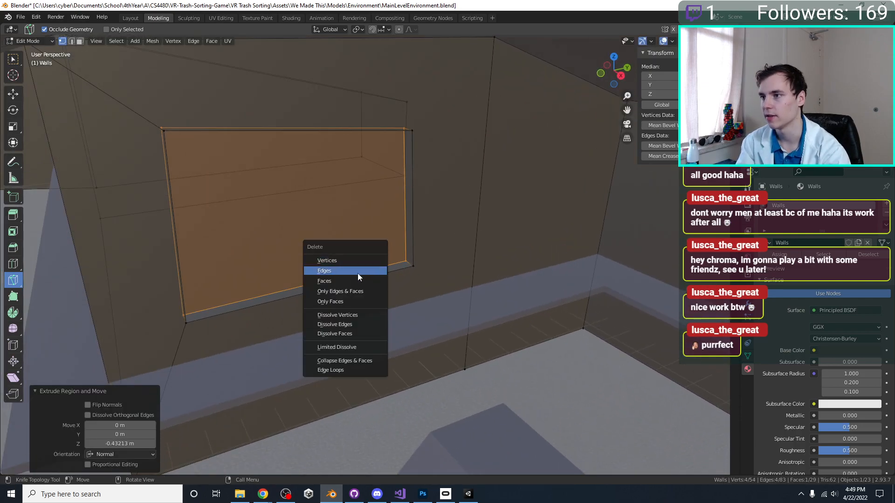
{"action": "left_click", "coordinate": [357, 274]}
{"action": "middle_click_drag", "start_coordinate": [359, 268], "coordinate": [489, 260]}
{"action": "key", "text": "ctrl+z"}
Delete the extruded window face to open the wall, then save the file in Object Mode.
{"action": "key", "text": "x"}
{"action": "left_click", "coordinate": [385, 283]}
{"action": "key", "text": "Tab"}
{"action": "key", "text": "ctrl+s"}
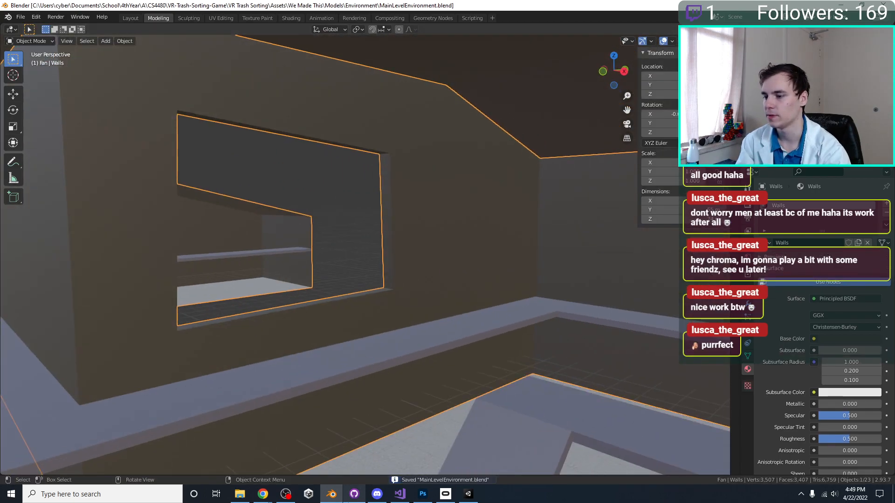
Switch to Unity and examine the window opening in the updated walls from several angles in the scene.
{"action": "left_click", "coordinate": [463, 498]}
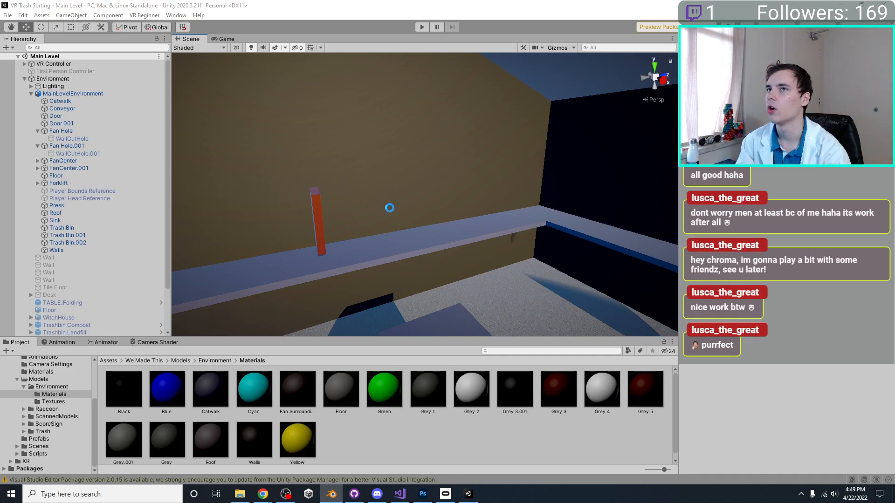
{"action": "scroll", "coordinate": [377, 158], "scroll_direction": "down", "scroll_amount": 8}
{"action": "middle_click_drag", "start_coordinate": [377, 158], "coordinate": [391, 202]}
{"action": "right_click_drag", "start_coordinate": [392, 201], "coordinate": [522, 203]}
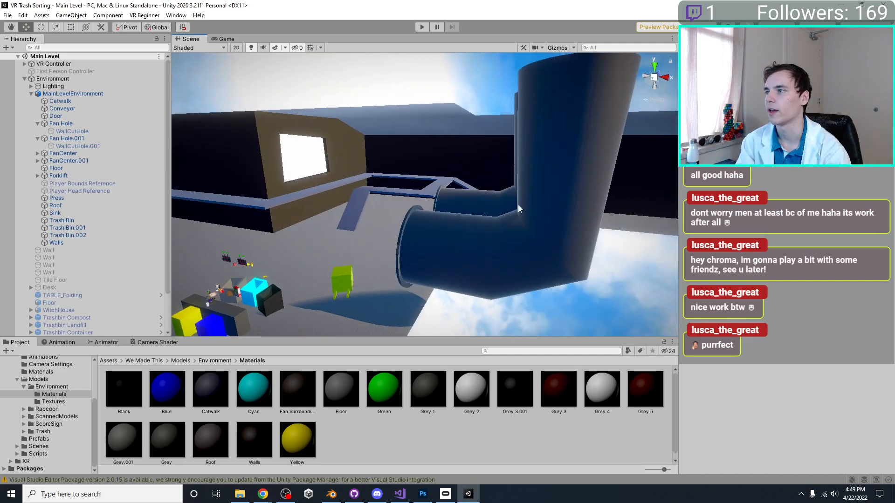
{"action": "middle_click_drag", "start_coordinate": [420, 247], "coordinate": [527, 200]}
{"action": "scroll", "coordinate": [519, 211], "scroll_direction": "up", "scroll_amount": 6}
{"action": "right_click_drag", "start_coordinate": [447, 160], "coordinate": [402, 136]}
{"action": "middle_click_drag", "start_coordinate": [401, 136], "coordinate": [395, 163]}
{"action": "scroll", "coordinate": [407, 161], "scroll_direction": "up", "scroll_amount": 2}
{"action": "scroll", "coordinate": [412, 172], "scroll_direction": "down", "scroll_amount": 7}
{"action": "scroll", "coordinate": [413, 178], "scroll_direction": "up", "scroll_amount": 7}
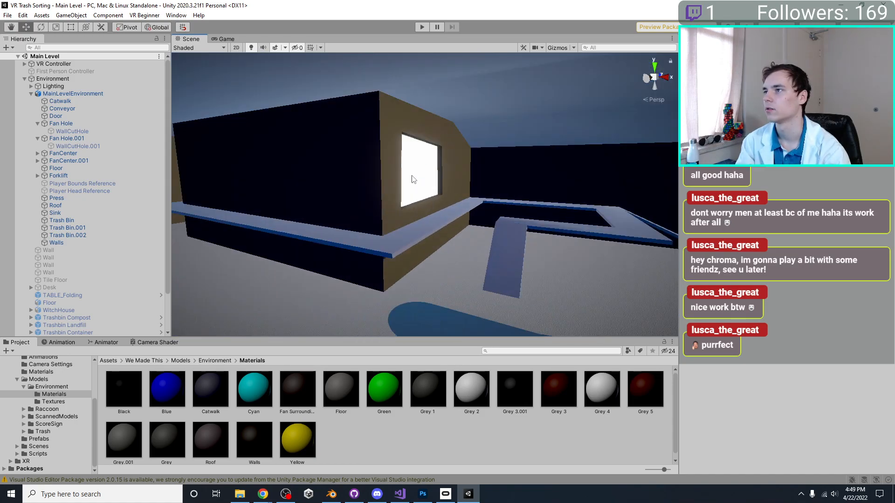
{"action": "right_click_drag", "start_coordinate": [413, 187], "coordinate": [455, 299]}
{"action": "right_click_drag", "start_coordinate": [408, 494], "coordinate": [520, 251]}
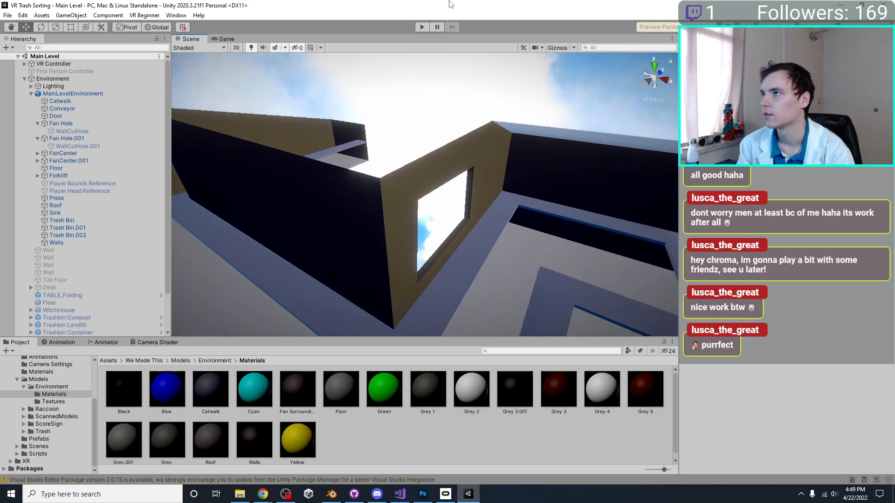
Return to Blender and enter Edit Mode on the walls with the selection tool active.
{"action": "left_click", "coordinate": [332, 494]}
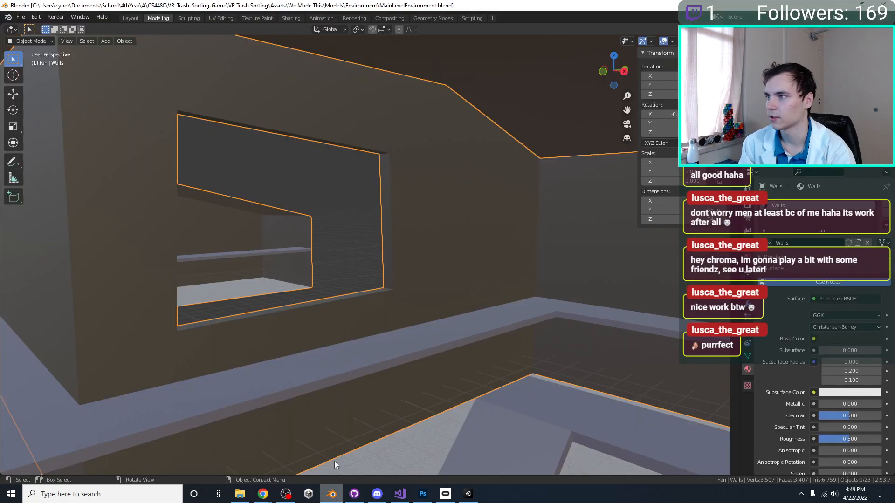
{"action": "key", "text": "Tab"}
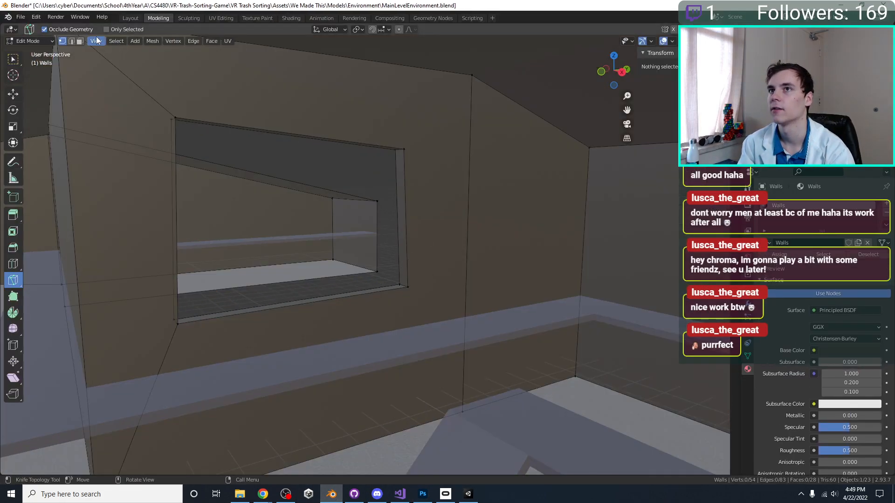
{"action": "key", "text": "k"}
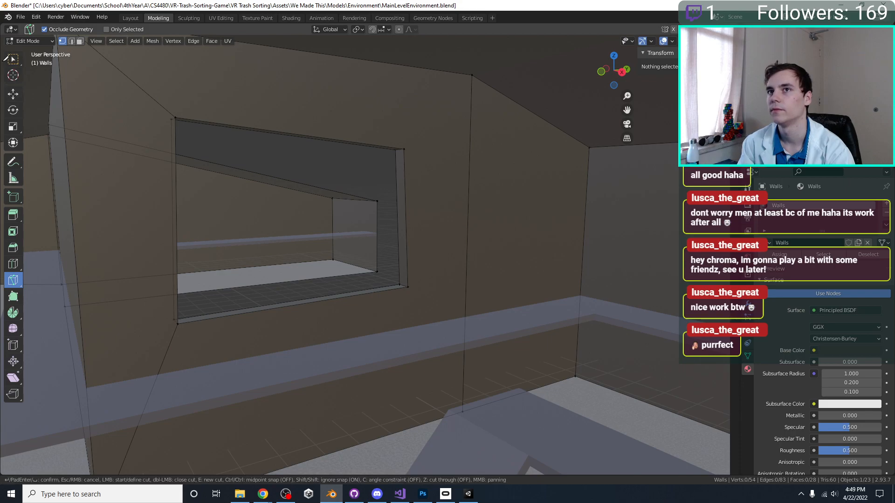
{"action": "left_click_drag", "start_coordinate": [13, 58], "coordinate": [33, 60]}
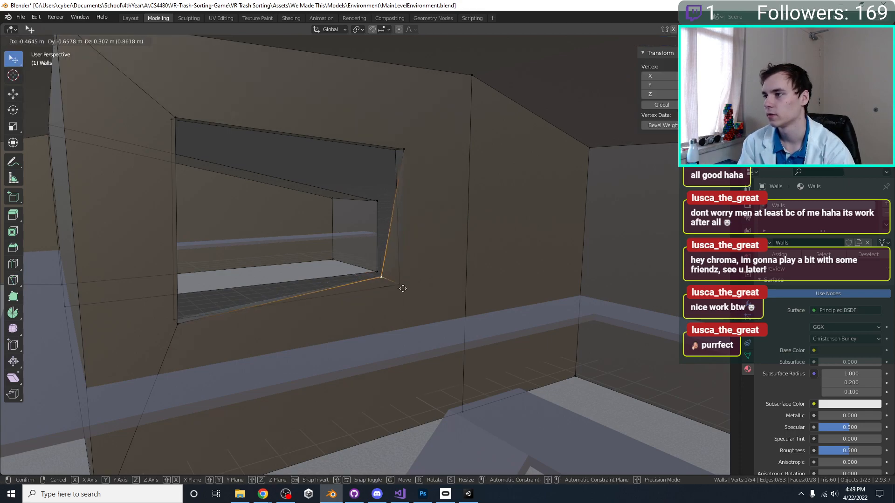
{"action": "left_click_drag", "start_coordinate": [24, 63], "coordinate": [82, 82]}
In right orthographic view, move the window's lower and upper +Y corners outward, the upper one about 1.36 m in Y and 0.11 m in Z.
{"action": "left_click_drag", "start_coordinate": [395, 279], "coordinate": [396, 281]}
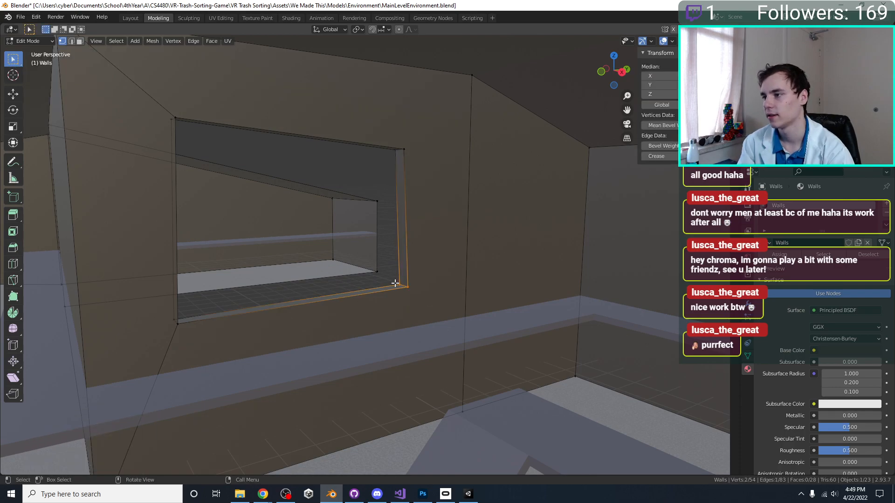
{"action": "key", "text": "KP_Decimal"}
{"action": "key", "text": "KP_3"}
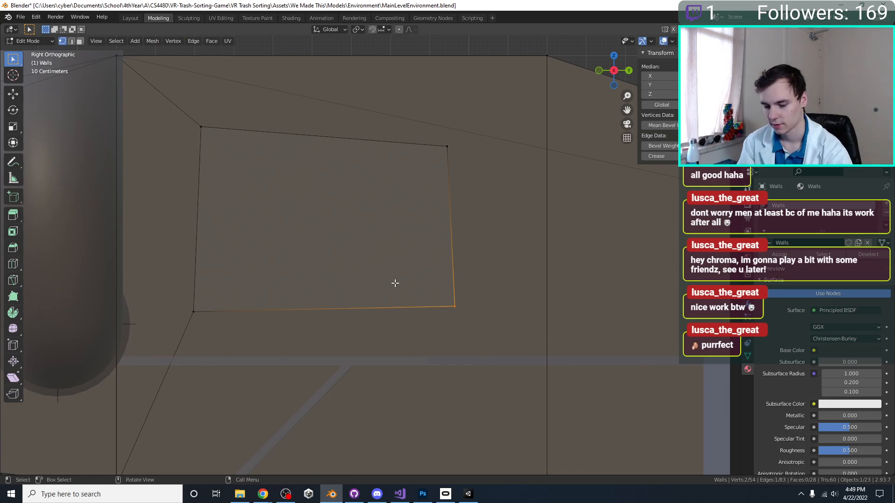
{"action": "key", "text": "g"}
{"action": "left_click", "coordinate": [438, 289]}
{"action": "left_click", "coordinate": [447, 146]}
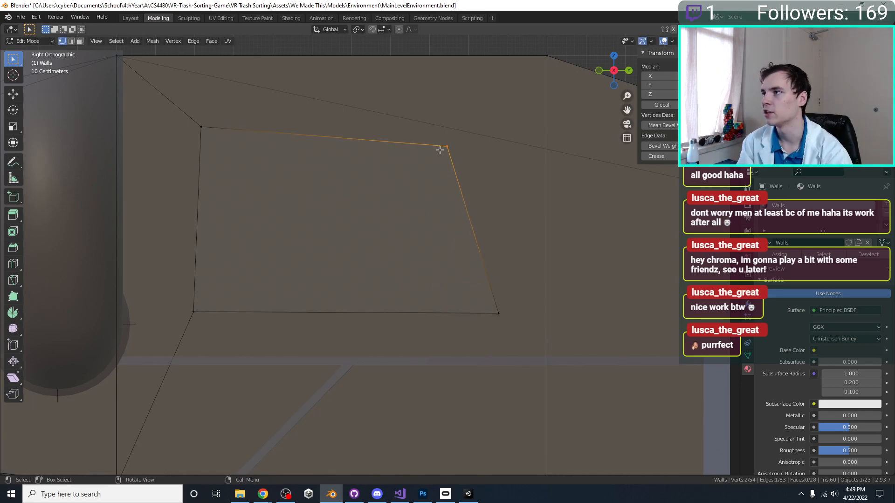
{"action": "key", "text": "g"}
{"action": "left_click", "coordinate": [493, 146]}
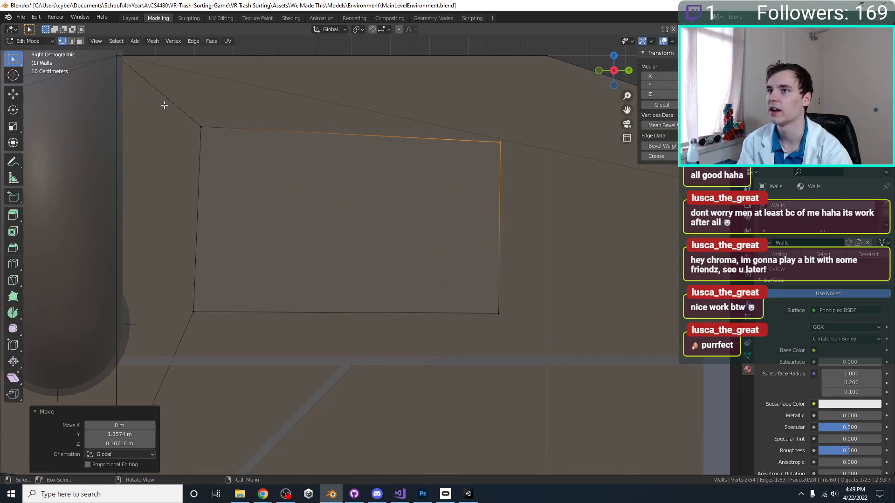
Move the window's upper and lower -Y corners inward to narrow the opening.
{"action": "left_click", "coordinate": [201, 127]}
{"action": "key", "text": "g"}
{"action": "left_click", "coordinate": [282, 136]}
{"action": "left_click", "coordinate": [191, 313]}
{"action": "key", "text": "g"}
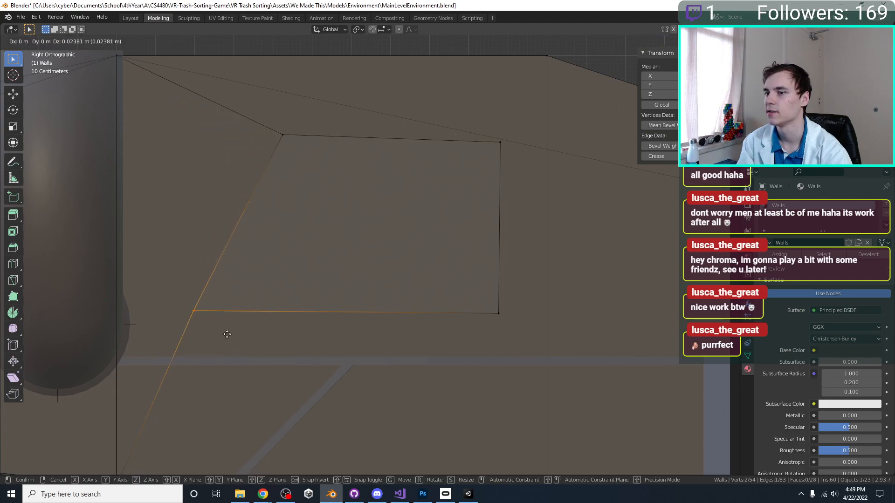
{"action": "left_click", "coordinate": [322, 334]}
Move the window's two upper corners inward, the -Y corner about 0.82 m in Y and -0.12 m in Z.
{"action": "left_click_drag", "start_coordinate": [268, 130], "coordinate": [298, 162]}
{"action": "key", "text": "g"}
{"action": "left_click", "coordinate": [333, 169]}
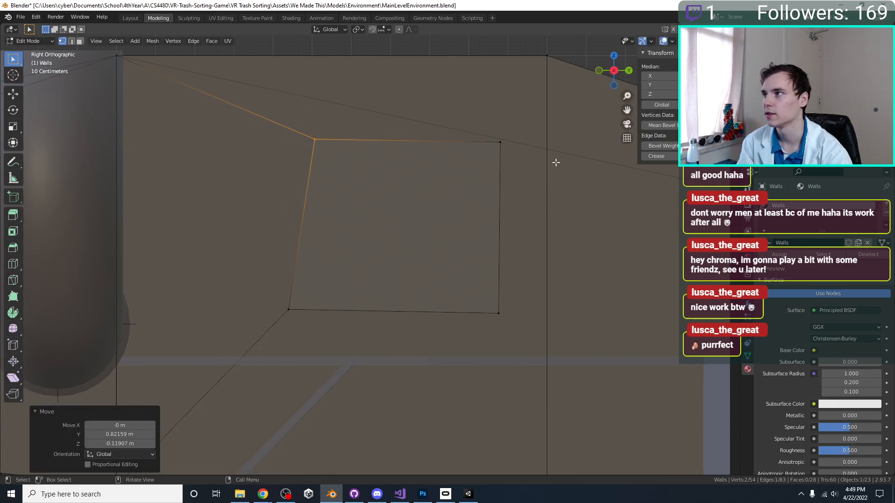
{"action": "left_click_drag", "start_coordinate": [516, 126], "coordinate": [492, 160]}
{"action": "key", "text": "g"}
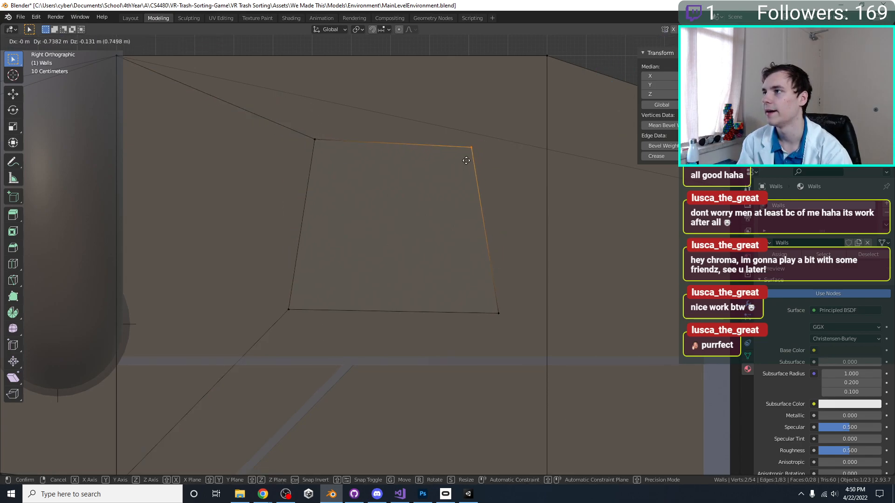
{"action": "left_click", "coordinate": [471, 156]}
Leave Edit Mode, save the file, and switch to Unity to examine the reshaped window in the scene.
{"action": "key", "text": "Tab"}
{"action": "scroll", "coordinate": [383, 200], "scroll_direction": "down", "scroll_amount": 2}
{"action": "middle_click_drag", "start_coordinate": [383, 200], "coordinate": [480, 205]}
{"action": "key", "text": "ctrl+s"}
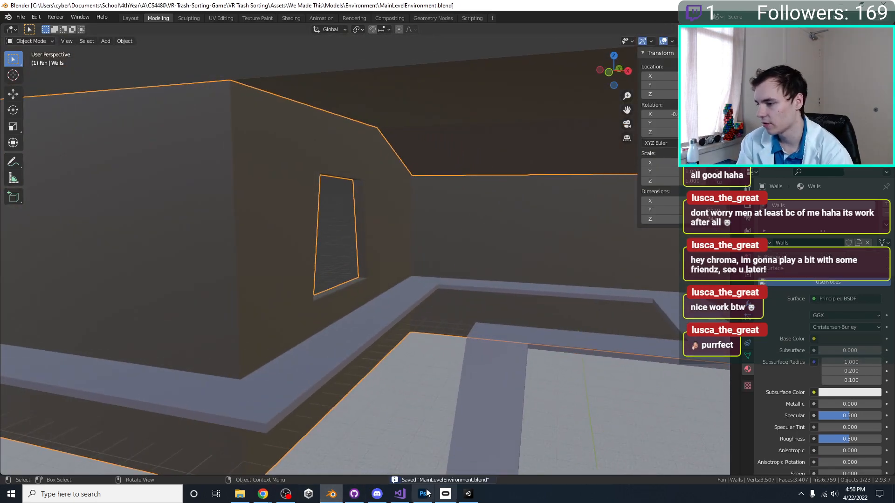
{"action": "left_click", "coordinate": [446, 495]}
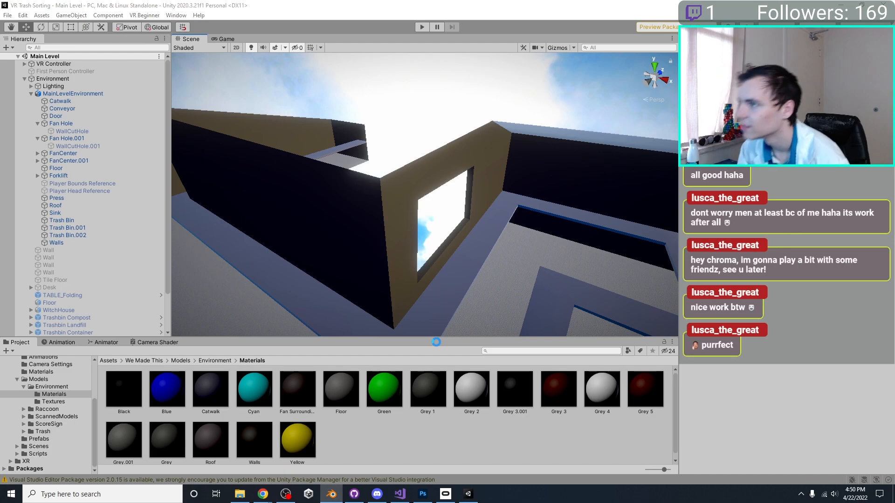
{"action": "right_click_drag", "start_coordinate": [420, 261], "coordinate": [424, 209]}
{"action": "middle_click_drag", "start_coordinate": [425, 210], "coordinate": [446, 206]}
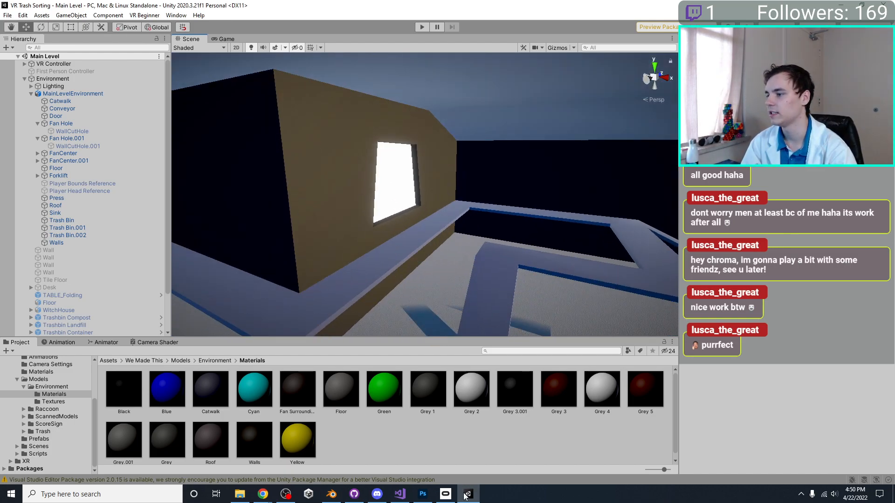
{"action": "mouse_move", "coordinate": [468, 494]}
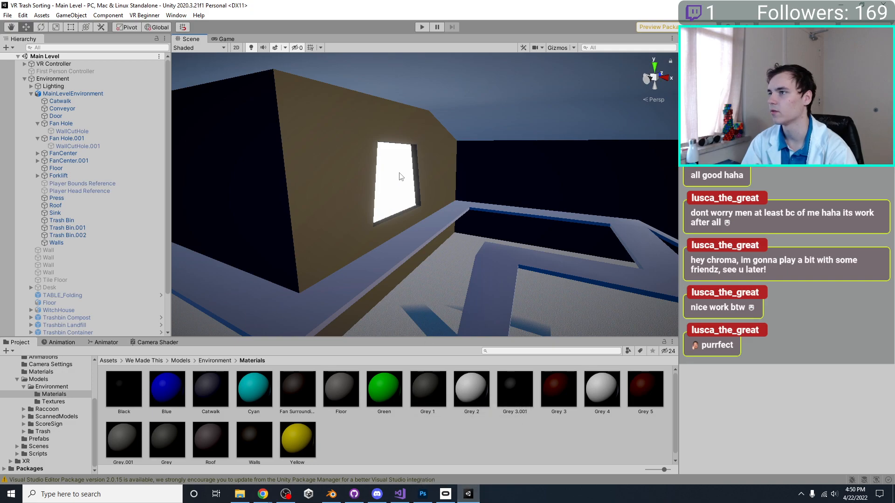
{"action": "key", "text": "alt+Tab"}
{"action": "key", "text": "alt+Tab"}
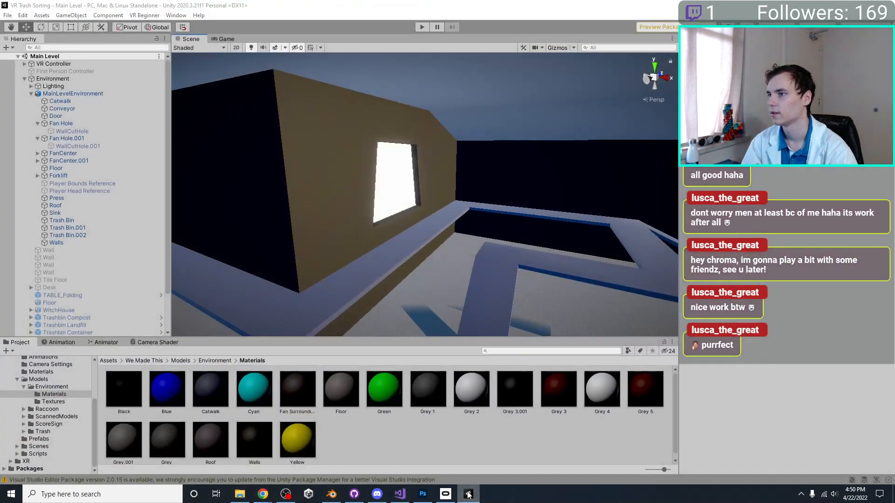
Back in Blender, move the window's far edge loop about 0.29 m along X to make the frame shallower, and save the file.
{"action": "key", "text": "alt+Tab"}
{"action": "key", "text": "Tab"}
{"action": "scroll", "coordinate": [384, 254], "scroll_direction": "up", "scroll_amount": 1}
{"action": "left_click", "coordinate": [342, 119], "text": "alt"}
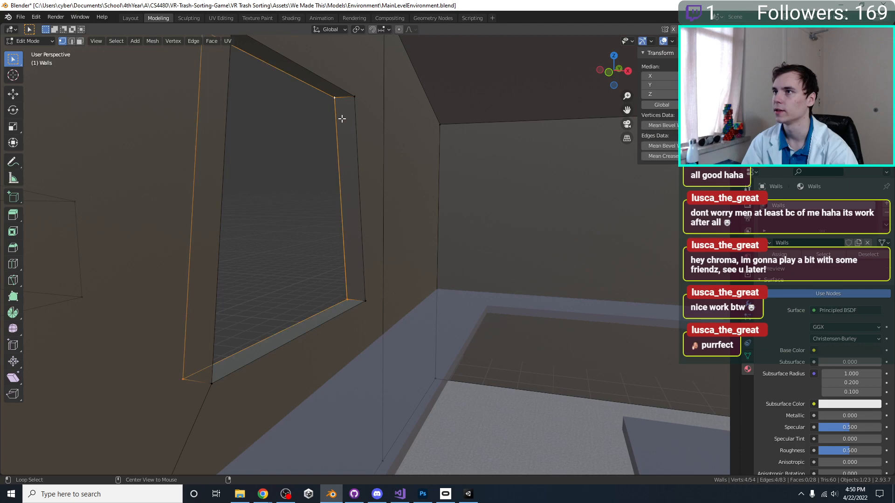
{"action": "key", "text": "g"}
{"action": "key", "text": "x"}
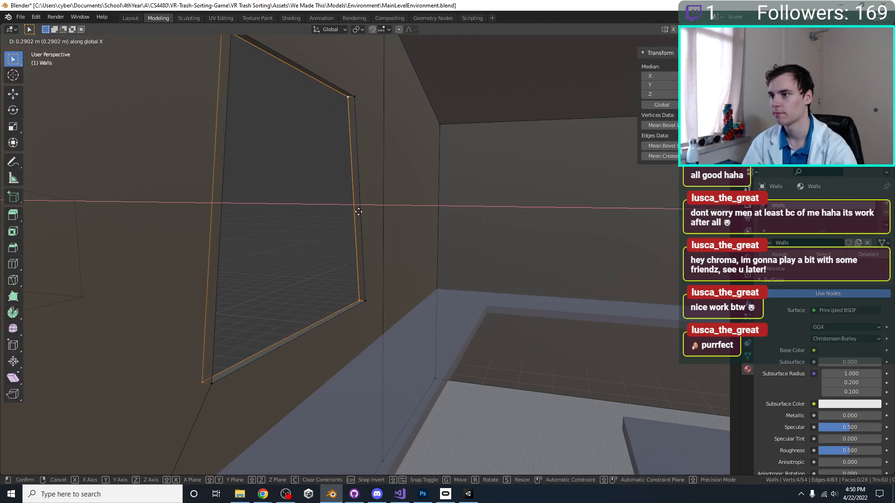
{"action": "left_click", "coordinate": [358, 212]}
{"action": "key", "text": "ctrl+s"}
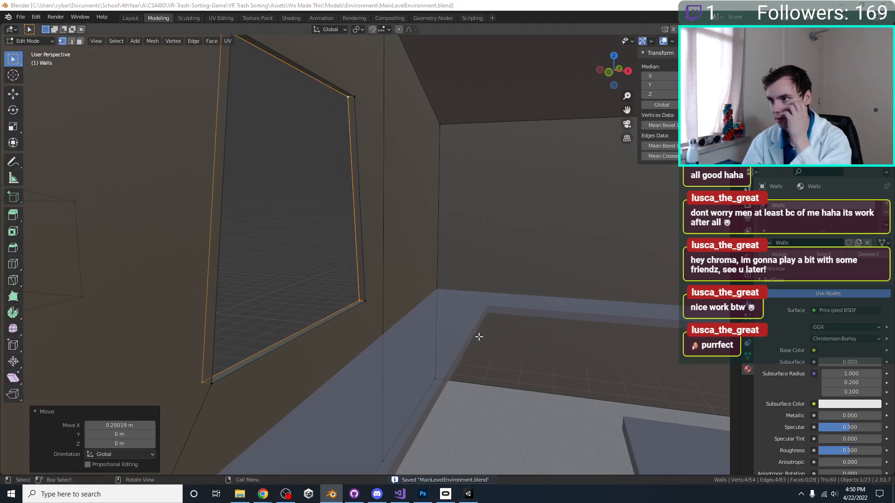
Switch to Unity, play-test the level, stop it and examine the window wall and catwalk area in the scene.
{"action": "left_click", "coordinate": [462, 493]}
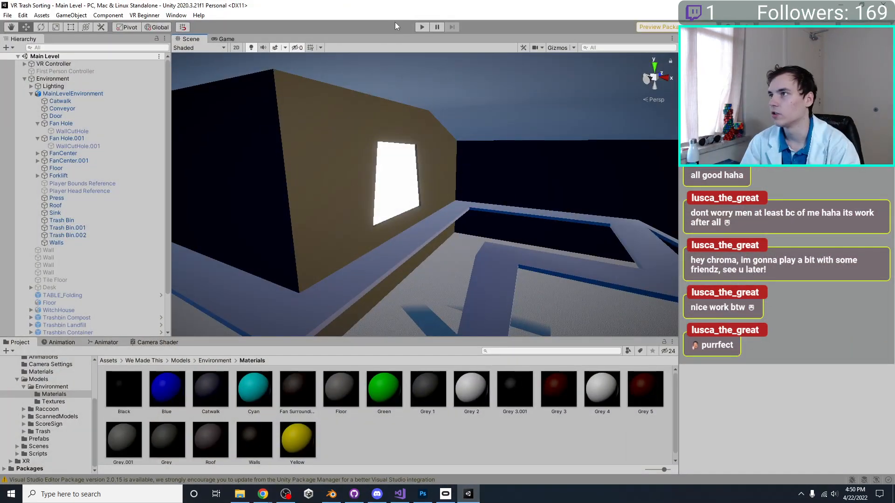
{"action": "left_click", "coordinate": [418, 26]}
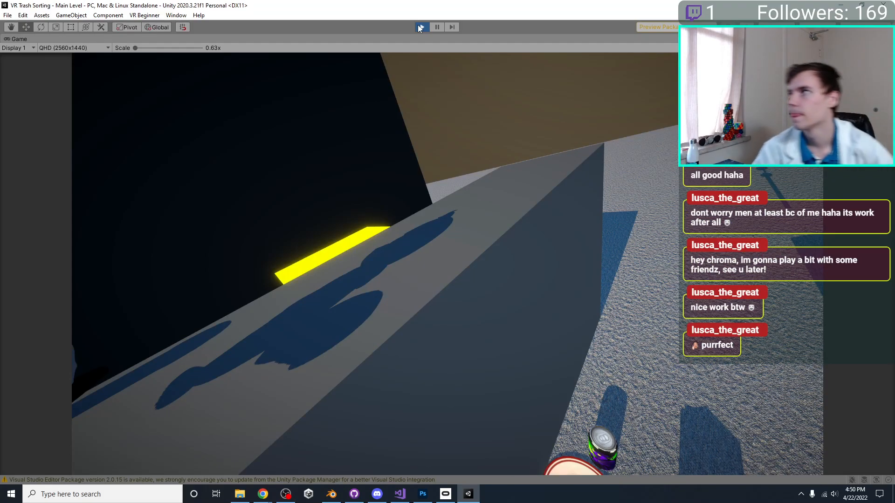
{"action": "left_click", "coordinate": [420, 27]}
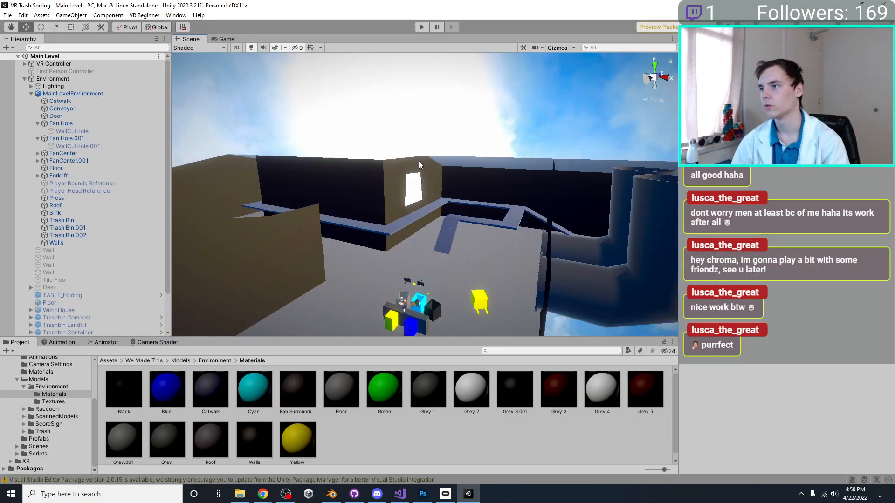
{"action": "scroll", "coordinate": [419, 161], "scroll_direction": "up", "scroll_amount": 3}
{"action": "middle_click_drag", "start_coordinate": [422, 270], "coordinate": [435, 201]}
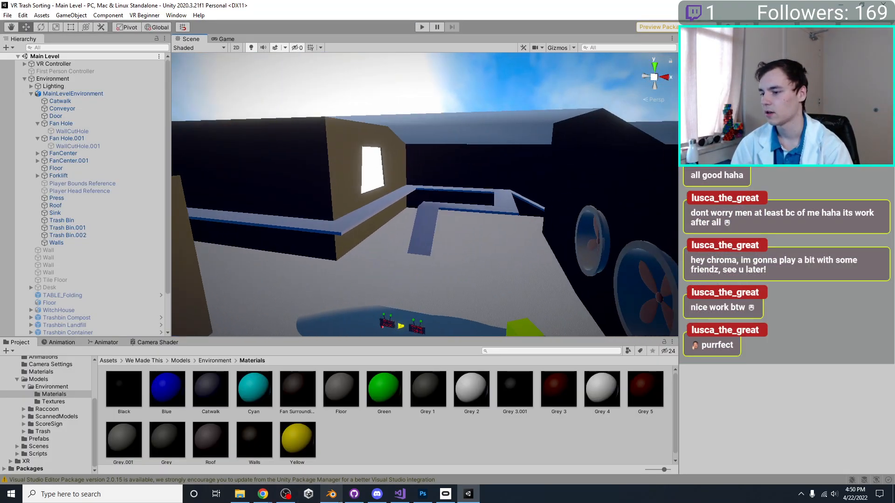
Return to Blender, leave Edit Mode on the walls, deselect everything and add a Path curve.
{"action": "left_click", "coordinate": [332, 494]}
{"action": "scroll", "coordinate": [321, 242], "scroll_direction": "down", "scroll_amount": 3}
{"action": "key", "text": "Tab"}
{"action": "scroll", "coordinate": [349, 247], "scroll_direction": "down", "scroll_amount": 5}
{"action": "middle_click_drag", "start_coordinate": [404, 254], "coordinate": [314, 239]}
{"action": "key", "text": "alt+a"}
{"action": "key", "text": "shift+a"}
{"action": "mouse_move", "coordinate": [293, 166]}
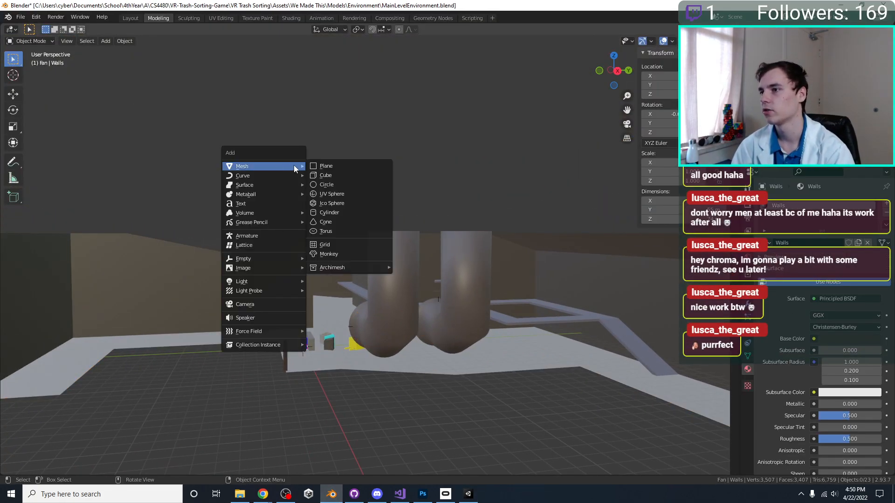
{"action": "key", "text": "shift+a"}
{"action": "mouse_move", "coordinate": [254, 132]}
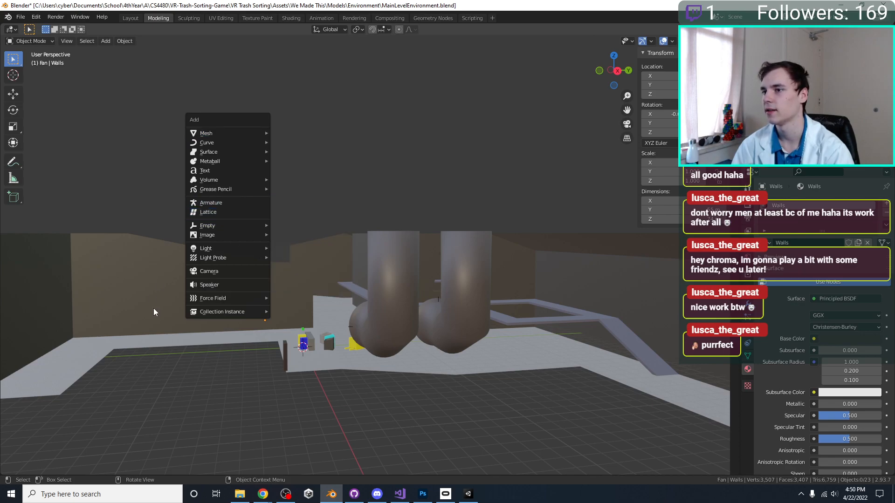
{"action": "mouse_move", "coordinate": [211, 131]}
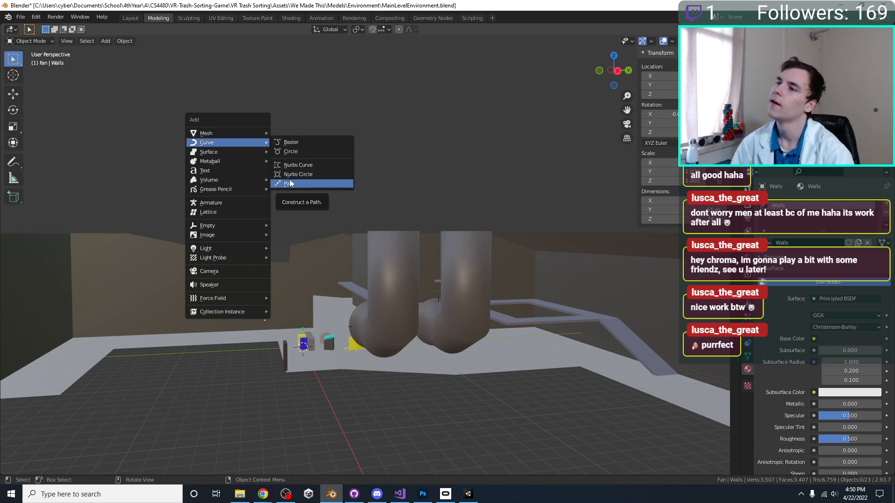
{"action": "left_click", "coordinate": [289, 184]}
Raise the new path about 6 m in Z and shift it about -1 m in X.
{"action": "scroll", "coordinate": [374, 284], "scroll_direction": "down", "scroll_amount": 8}
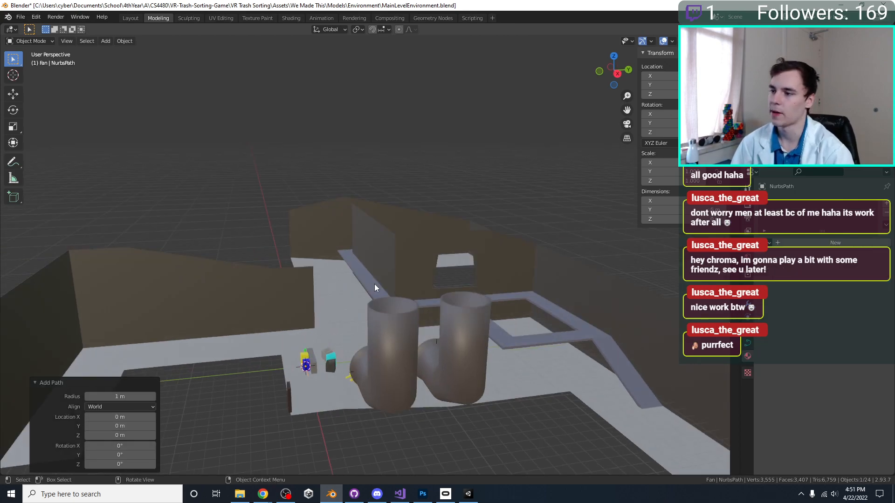
{"action": "scroll", "coordinate": [395, 311], "scroll_direction": "up", "scroll_amount": 2}
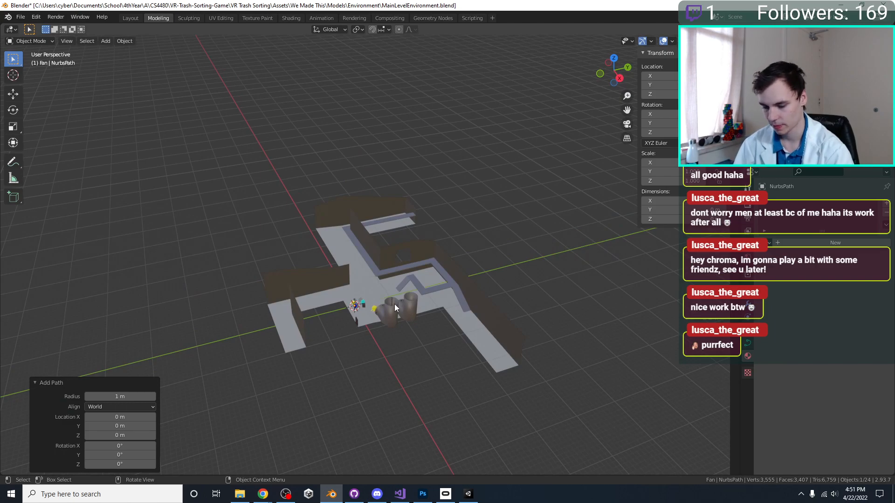
{"action": "middle_click_drag", "start_coordinate": [394, 309], "coordinate": [386, 285]}
{"action": "key", "text": "g"}
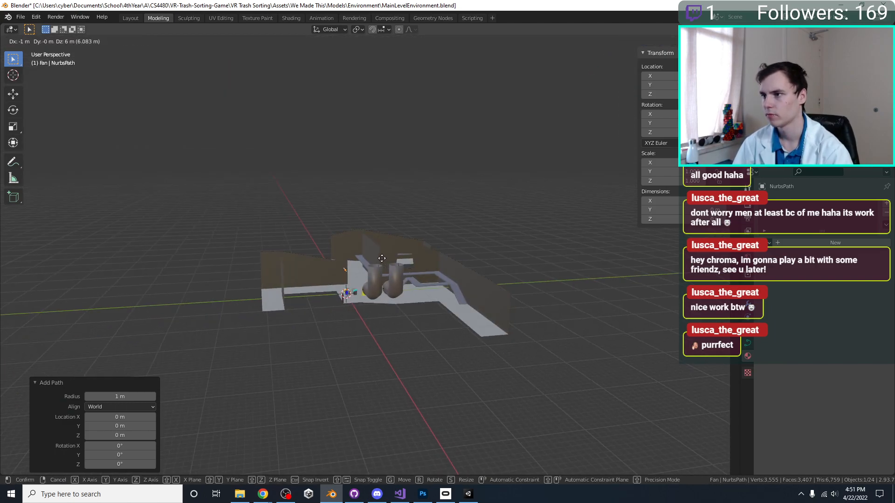
{"action": "left_click", "coordinate": [382, 258]}
In Edit Mode from the top view, rotate all the path's control points so the path runs along the Y axis.
{"action": "key", "text": "KP_7"}
{"action": "key", "text": "Tab"}
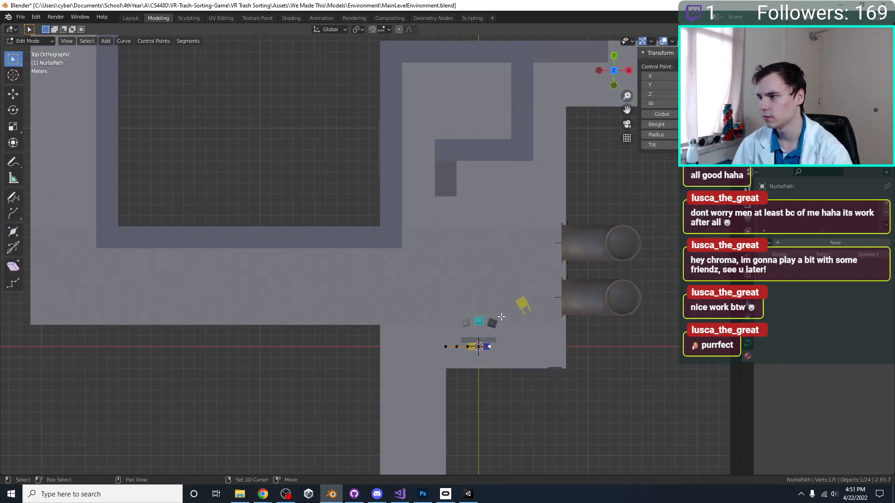
{"action": "key", "text": "a"}
{"action": "middle_click_drag", "start_coordinate": [489, 311], "coordinate": [444, 285], "text": "shift"}
{"action": "key", "text": "e"}
{"action": "right_click", "coordinate": [487, 226]}
{"action": "key", "text": "ctrl+z"}
{"action": "key", "text": "r"}
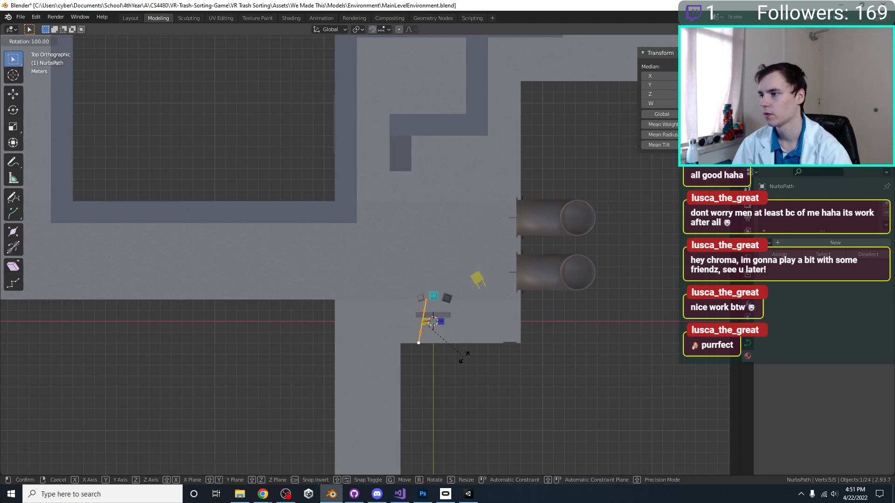
{"action": "left_click", "coordinate": [479, 349]}
{"action": "key", "text": "ctrl+z"}
Turn on proportional editing, stretch the path along Y by moving its +Y end control point with a reduced influence, and leave Edit Mode.
{"action": "left_click", "coordinate": [421, 299]}
{"action": "left_click", "coordinate": [397, 29]}
{"action": "scroll", "coordinate": [406, 202], "scroll_direction": "down", "scroll_amount": 2}
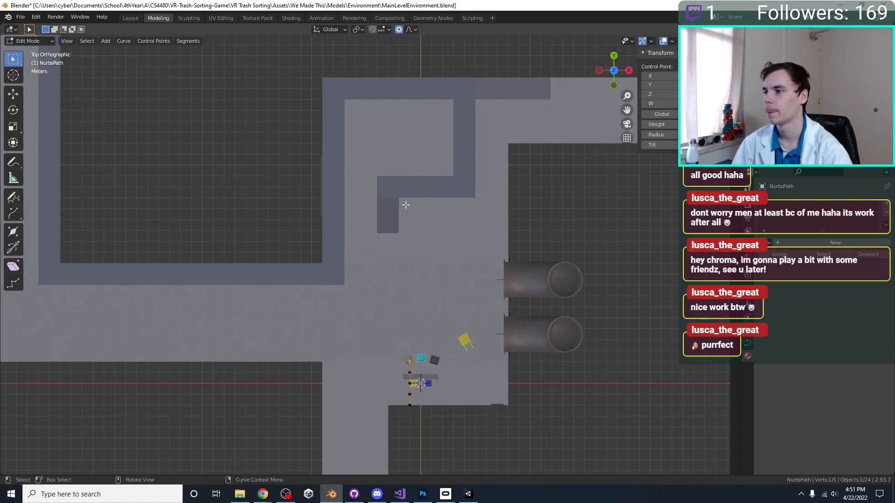
{"action": "key", "text": "g"}
{"action": "scroll", "coordinate": [390, 75], "scroll_direction": "down", "scroll_amount": 20}
{"action": "scroll", "coordinate": [388, 68], "scroll_direction": "up", "scroll_amount": 11}
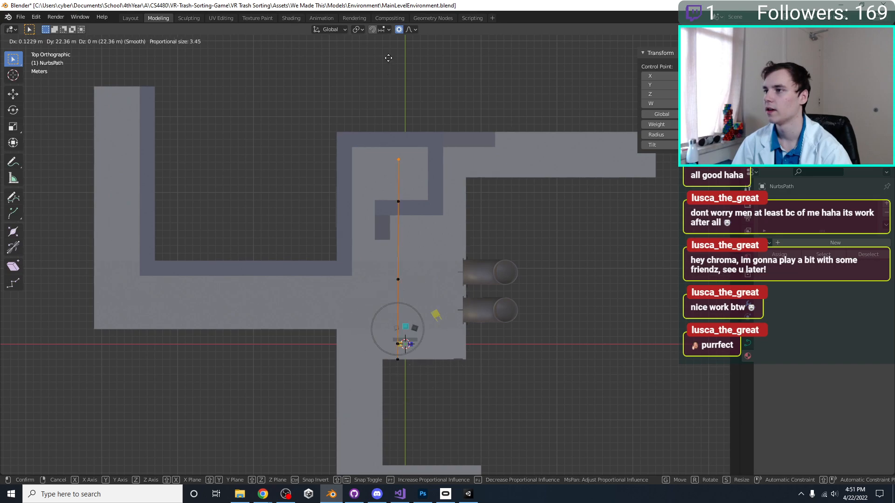
{"action": "left_click", "coordinate": [386, 474]}
{"action": "key", "text": "Tab"}
{"action": "middle_click_drag", "start_coordinate": [497, 248], "coordinate": [432, 170]}
{"action": "scroll", "coordinate": [433, 170], "scroll_direction": "up", "scroll_amount": 3}
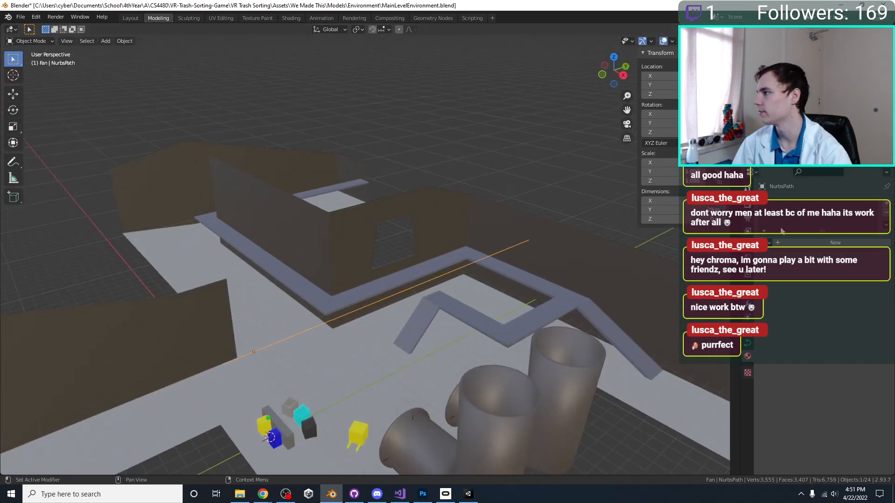
Give the path a round bevel with a depth of 0.5 m in its curve geometry settings.
{"action": "left_click", "coordinate": [748, 342]}
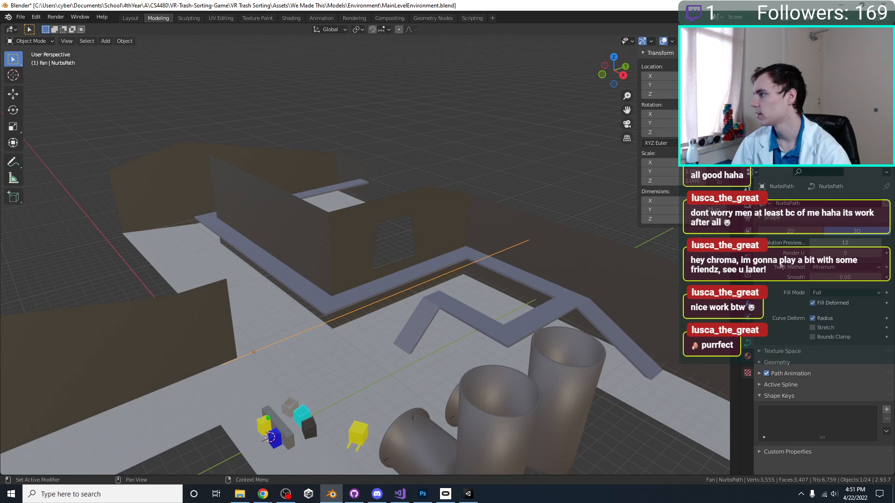
{"action": "left_click", "coordinate": [749, 309]}
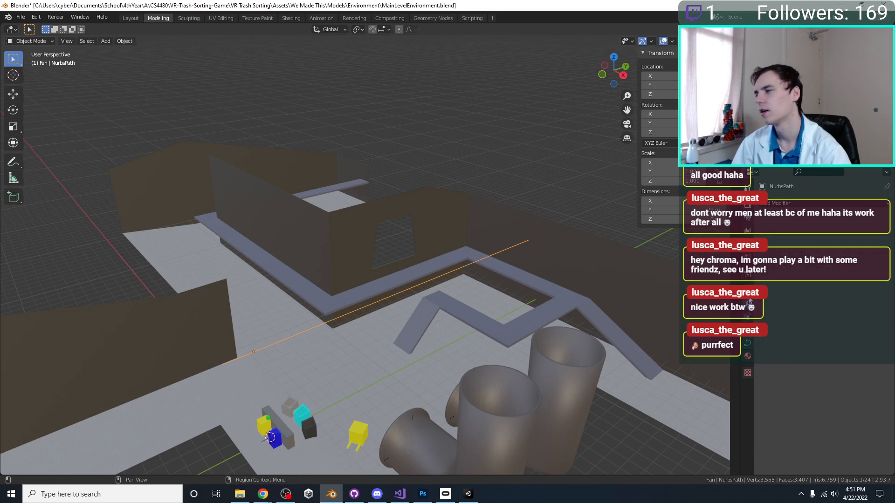
{"action": "left_click", "coordinate": [748, 343]}
{"action": "left_click", "coordinate": [797, 362]}
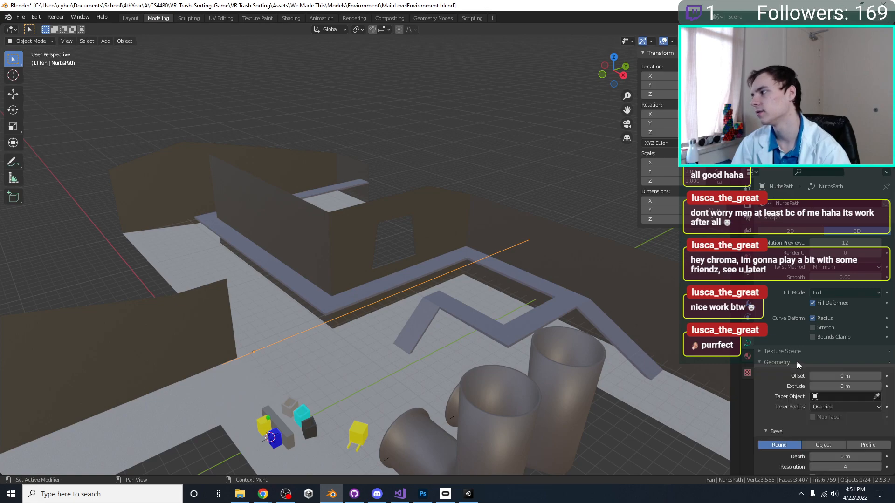
{"action": "scroll", "coordinate": [797, 367], "scroll_direction": "down", "scroll_amount": 3}
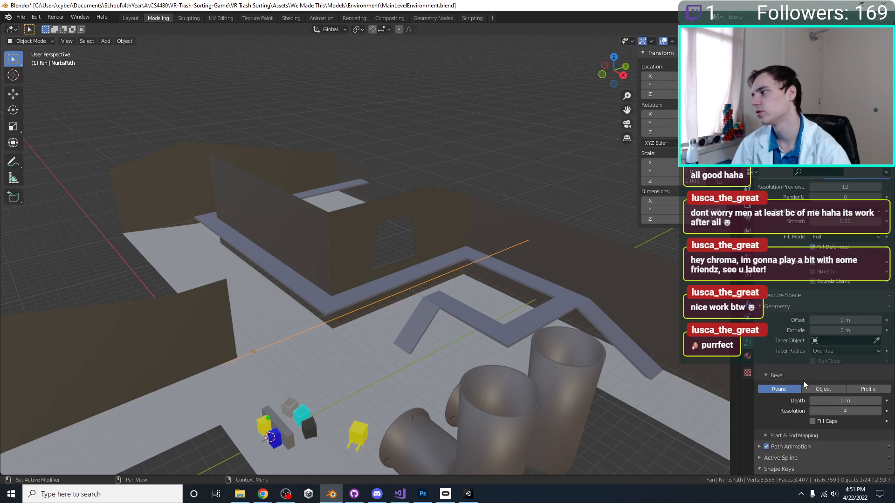
{"action": "left_click_drag", "start_coordinate": [842, 403], "coordinate": [862, 404]}
{"action": "left_click", "coordinate": [842, 401]}
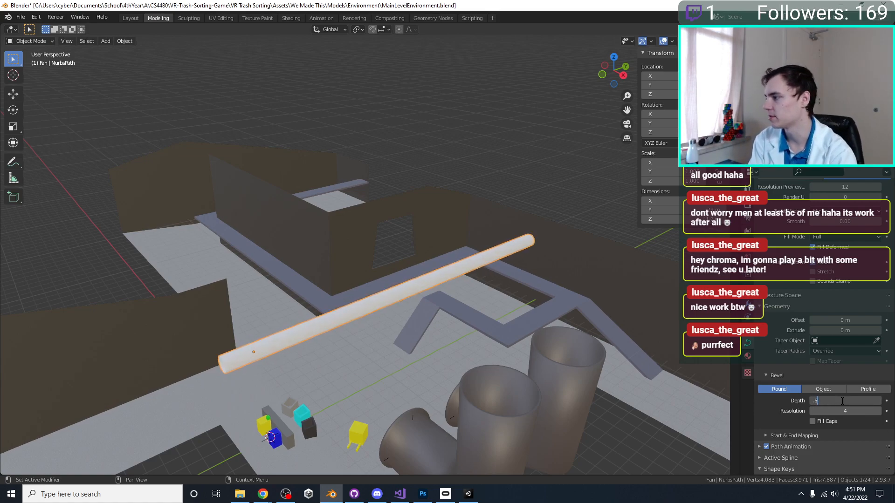
{"action": "key", "text": "Return"}
{"action": "key", "text": "Tab"}
{"action": "middle_click_drag", "start_coordinate": [474, 363], "coordinate": [580, 247]}
{"action": "middle_click_drag", "start_coordinate": [428, 165], "coordinate": [494, 144]}
{"action": "key", "text": "Tab"}
Name the path object Pipe and assign it a new material named Pipe.
{"action": "left_click", "coordinate": [748, 356]}
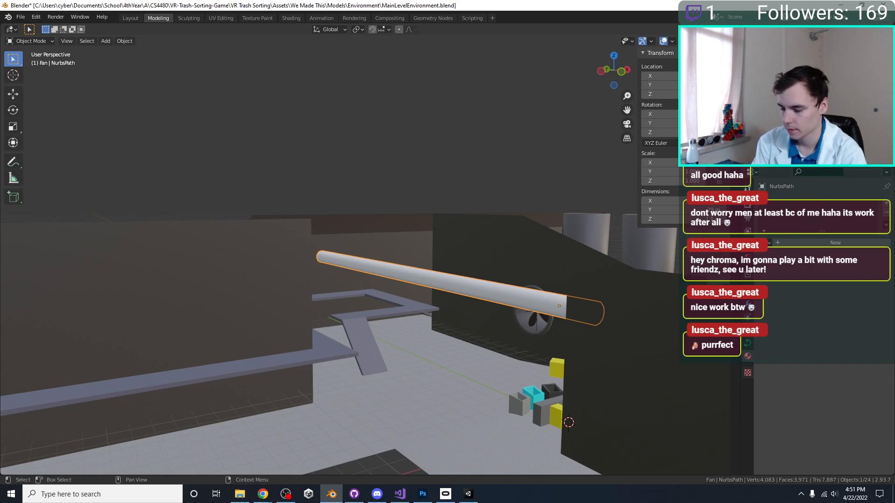
{"action": "left_click", "coordinate": [812, 242]}
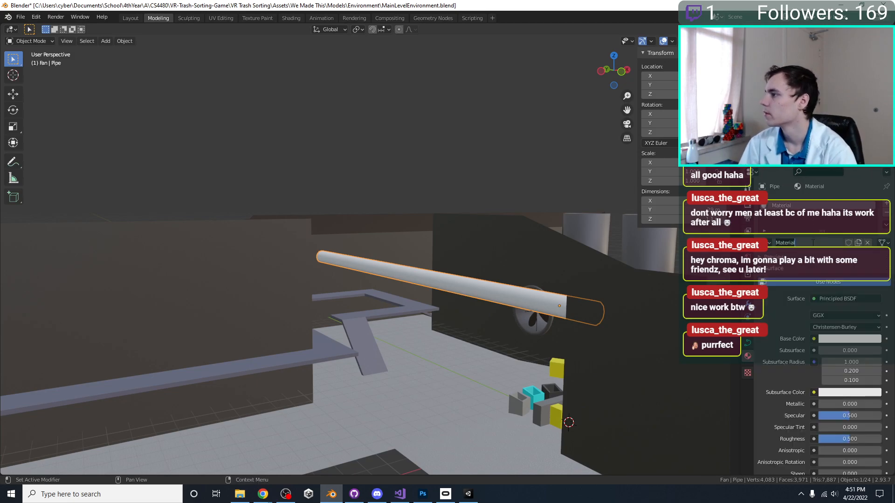
{"action": "left_click", "coordinate": [813, 243]}
{"action": "type", "text": "Pipe"}
{"action": "key", "text": "Return"}
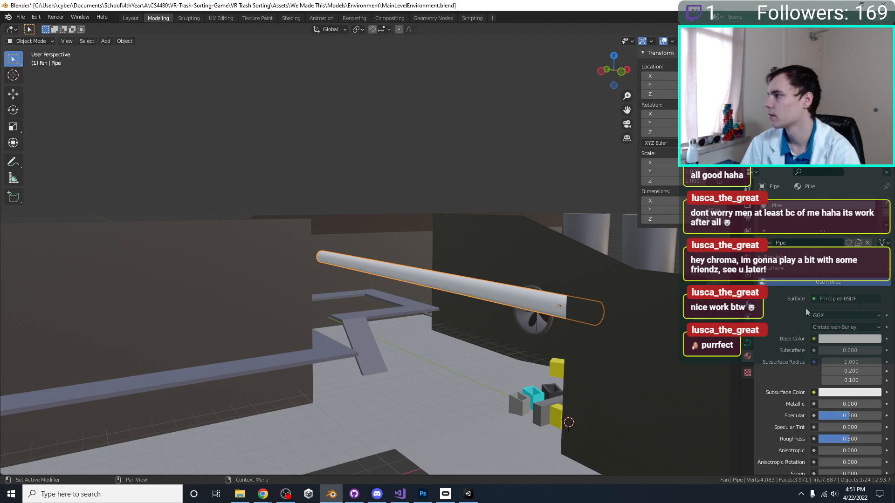
Change the Pipe material's base color to a darker grey and make Collection 3 active.
{"action": "left_click", "coordinate": [850, 345]}
{"action": "left_click", "coordinate": [872, 257]}
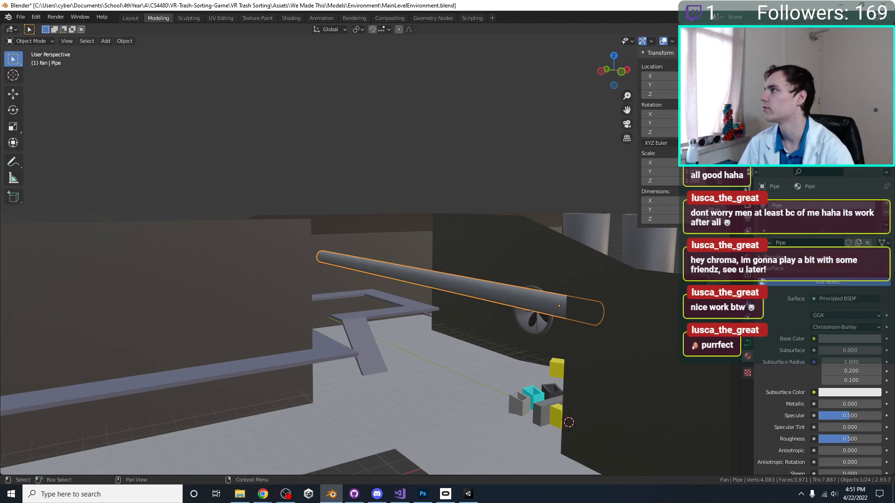
{"action": "left_click", "coordinate": [788, 107]}
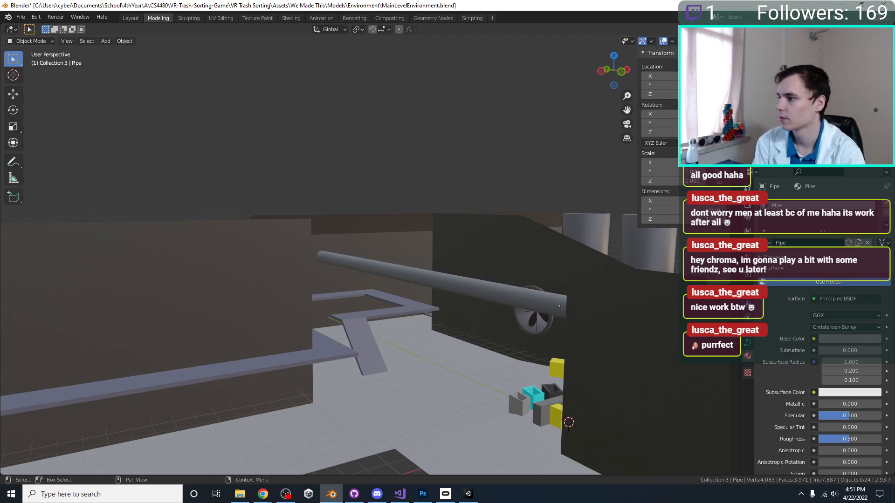
Select the Pipe curve, enter Edit Mode in top view, and save the file.
{"action": "left_click", "coordinate": [557, 368]}
{"action": "middle_click_drag", "start_coordinate": [557, 368], "coordinate": [291, 232]}
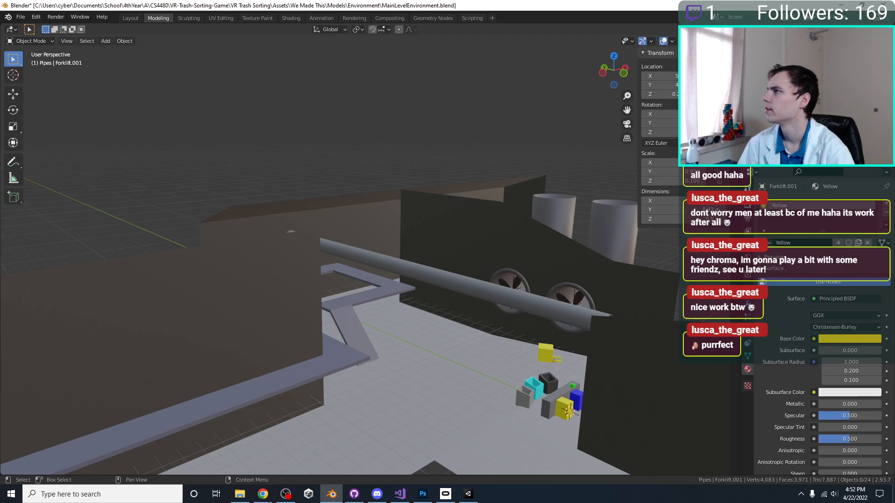
{"action": "left_click", "coordinate": [573, 308]}
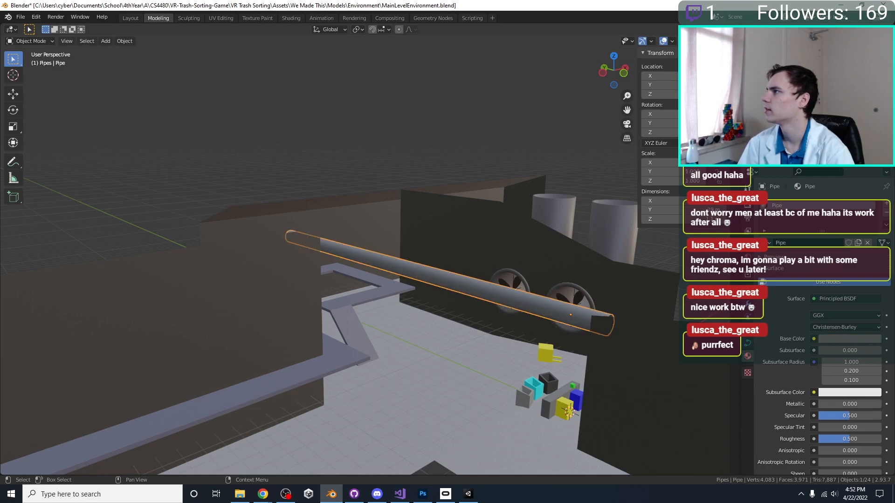
{"action": "scroll", "coordinate": [820, 373], "scroll_direction": "down", "scroll_amount": 5}
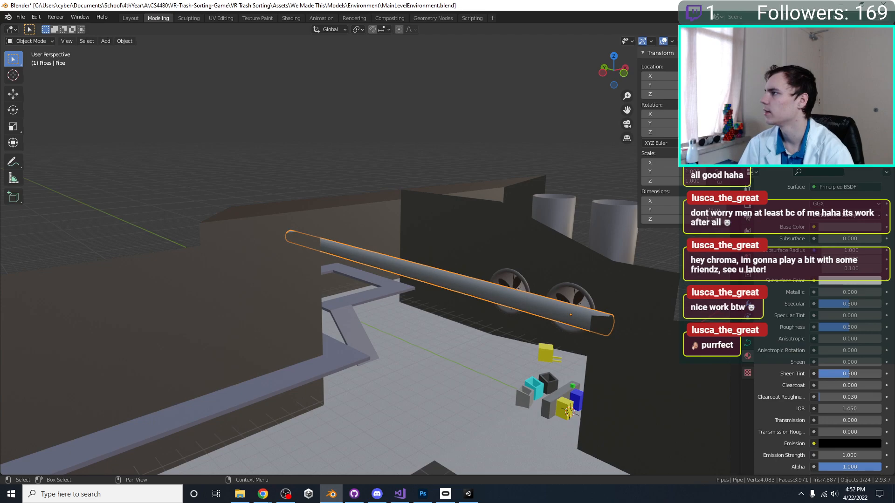
{"action": "middle_click_drag", "start_coordinate": [452, 251], "coordinate": [482, 232]}
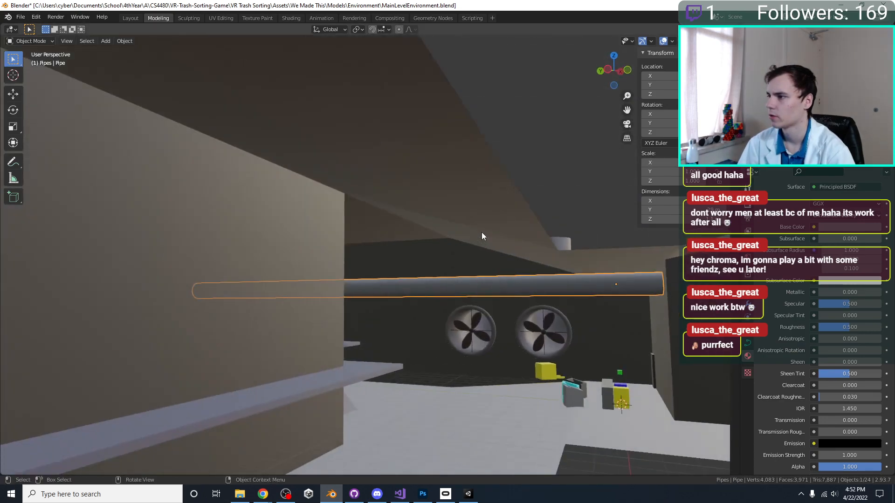
{"action": "key", "text": "Tab"}
{"action": "key", "text": "KP_7"}
{"action": "scroll", "coordinate": [476, 242], "scroll_direction": "down", "scroll_amount": 3}
{"action": "key", "text": "ctrl+s"}
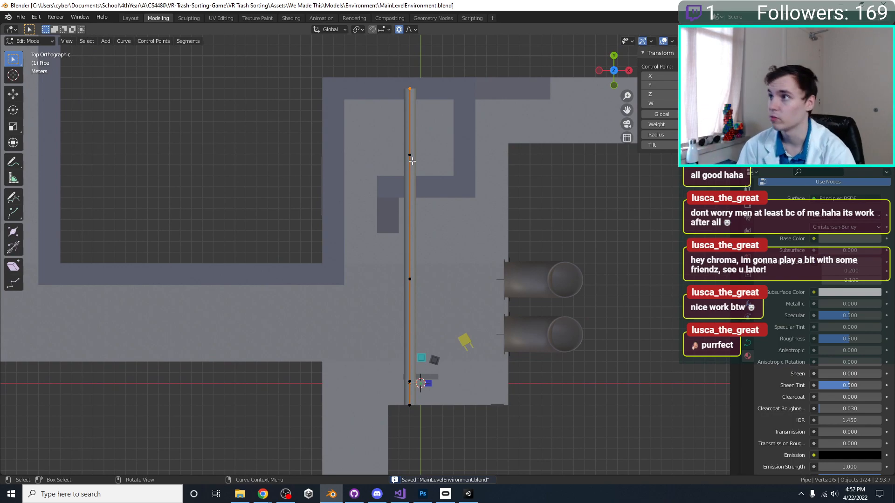
{"action": "scroll", "coordinate": [409, 104], "scroll_direction": "down", "scroll_amount": 2}
{"action": "key", "text": "g"}
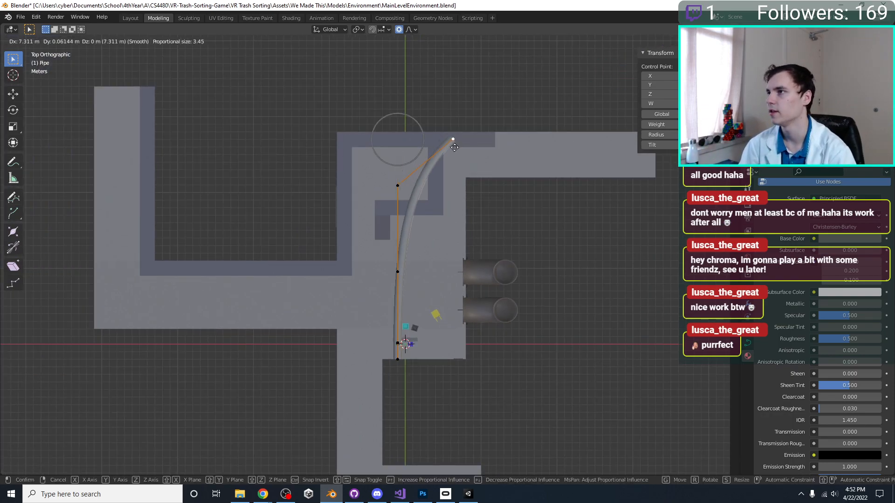
{"action": "scroll", "coordinate": [436, 327], "scroll_direction": "down", "scroll_amount": 17}
{"action": "right_click", "coordinate": [437, 326]}
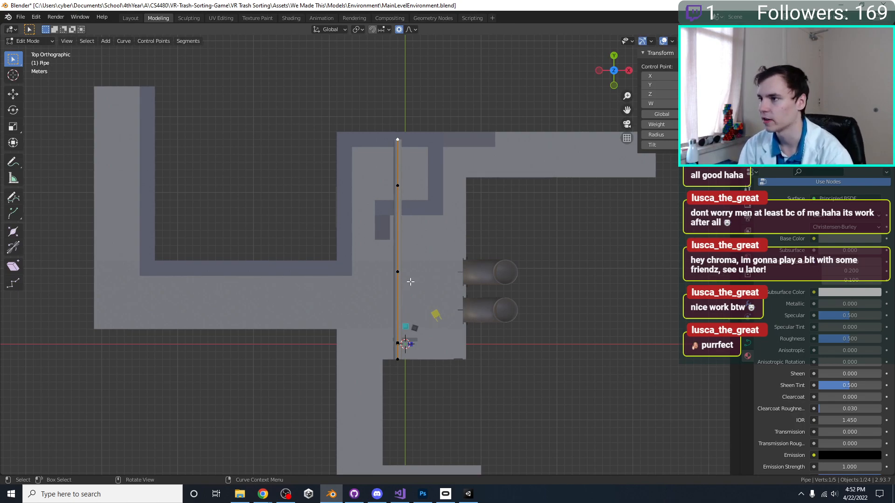
Move the pipe's middle control point out past the +X wall, close to the X axis, using proportional editing.
{"action": "scroll", "coordinate": [410, 282], "scroll_direction": "up", "scroll_amount": 2}
{"action": "key", "text": "g"}
{"action": "scroll", "coordinate": [485, 401], "scroll_direction": "up", "scroll_amount": 8}
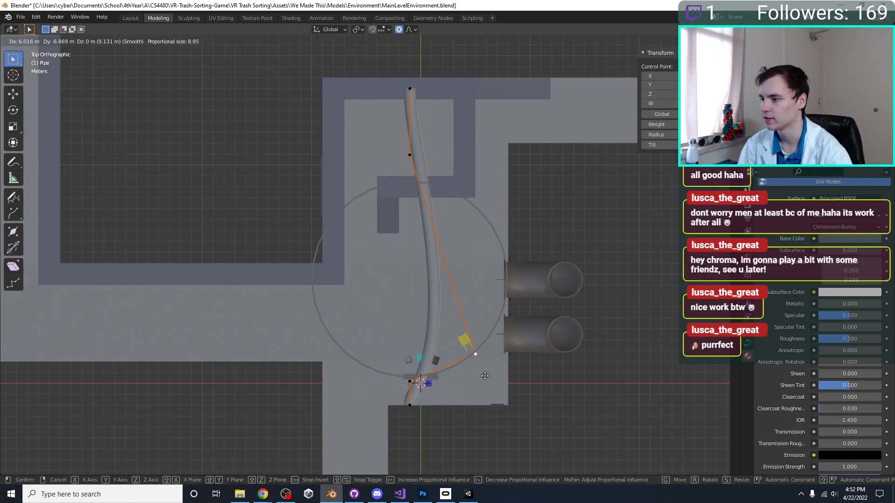
{"action": "left_click", "coordinate": [489, 408]}
{"action": "middle_click_drag", "start_coordinate": [441, 380], "coordinate": [390, 315], "text": "shift"}
{"action": "key", "text": "g"}
{"action": "scroll", "coordinate": [462, 326], "scroll_direction": "up", "scroll_amount": 5}
{"action": "left_click", "coordinate": [505, 312]}
Move the fourth control point beside the large tanks and the +Y end point by about -4.85 m in X and -15.79 m in Y.
{"action": "scroll", "coordinate": [372, 112], "scroll_direction": "down", "scroll_amount": 2}
{"action": "left_click", "coordinate": [366, 140]}
{"action": "key", "text": "g"}
{"action": "left_click", "coordinate": [424, 250]}
{"action": "left_click", "coordinate": [366, 97]}
{"action": "key", "text": "g"}
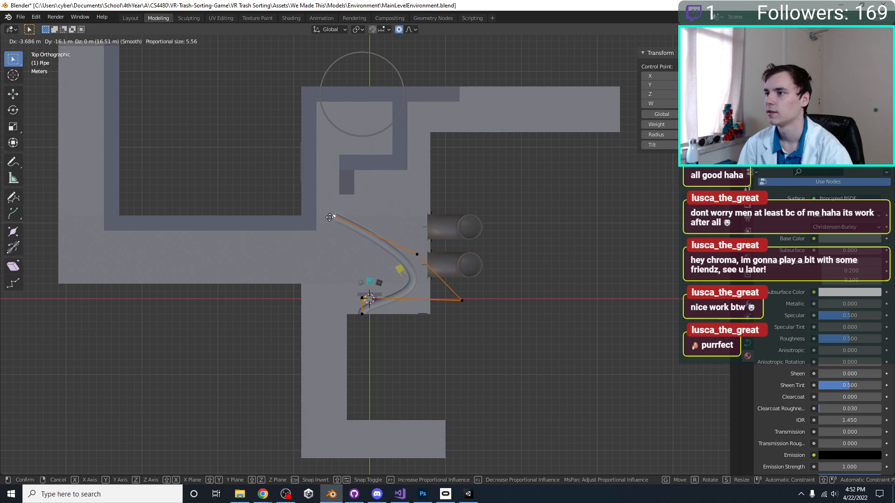
{"action": "left_click", "coordinate": [322, 216]}
Extrude the pipe's free end three times into a loop: toward +Y, about 13.3 m in X and 2.8 m in Y, and back toward the tanks.
{"action": "scroll", "coordinate": [331, 240], "scroll_direction": "up", "scroll_amount": 1}
{"action": "middle_click_drag", "start_coordinate": [339, 225], "coordinate": [355, 302], "text": "shift"}
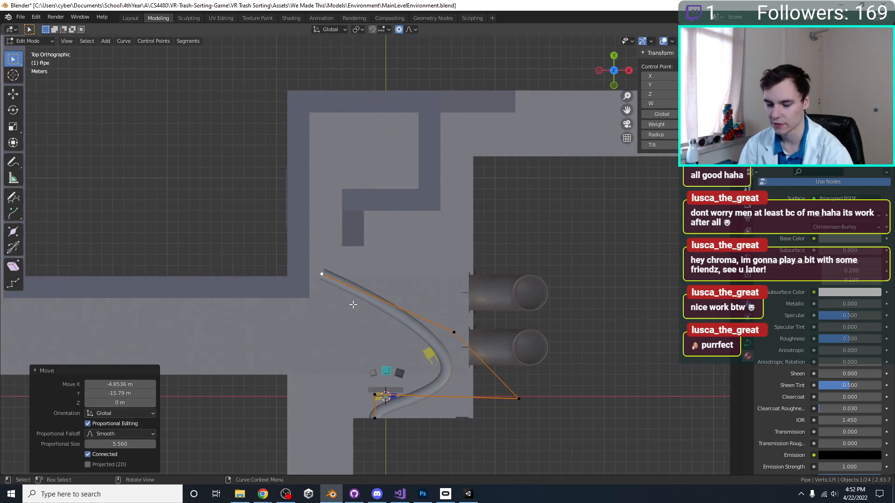
{"action": "key", "text": "e"}
{"action": "left_click", "coordinate": [347, 164]}
{"action": "key", "text": "e"}
{"action": "left_click", "coordinate": [490, 131]}
{"action": "key", "text": "e"}
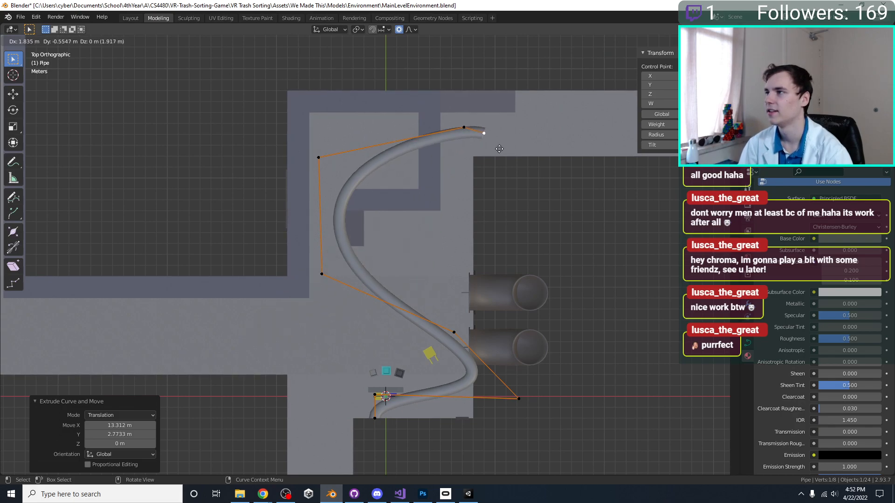
{"action": "left_click", "coordinate": [432, 308]}
Raise all control points of the pipe about 3.95 m along Z, and lower them again slightly to adjust the height.
{"action": "key", "text": "a"}
{"action": "middle_click_drag", "start_coordinate": [432, 307], "coordinate": [359, 280]}
{"action": "key", "text": "g"}
{"action": "key", "text": "z"}
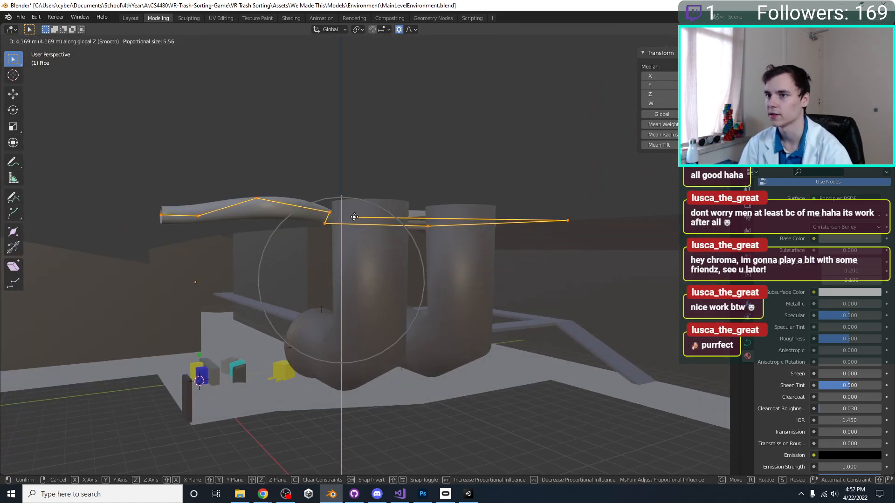
{"action": "left_click", "coordinate": [354, 216]}
{"action": "middle_click_drag", "start_coordinate": [354, 216], "coordinate": [346, 270]}
{"action": "key", "text": "g"}
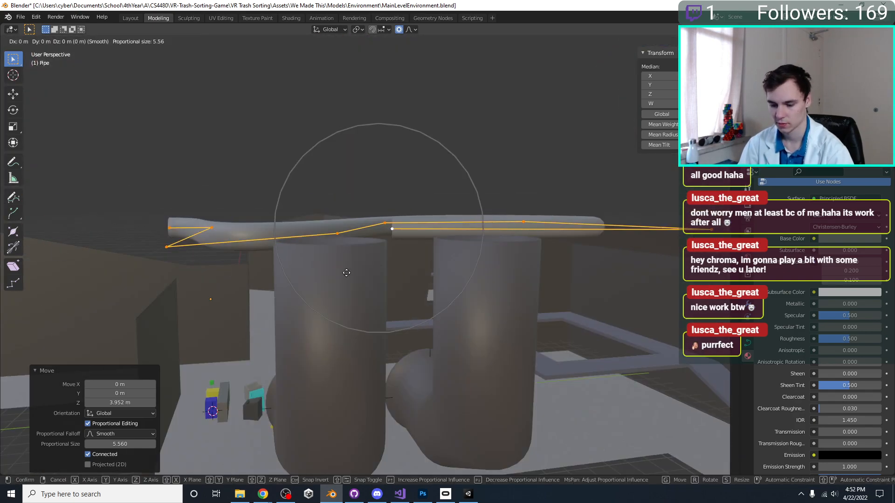
{"action": "key", "text": "z"}
{"action": "left_click", "coordinate": [338, 333]}
Raise the control point at the start of the loop's -X side about 5 m along Z.
{"action": "middle_click_drag", "start_coordinate": [338, 333], "coordinate": [378, 312]}
{"action": "left_click", "coordinate": [366, 379]}
{"action": "middle_click_drag", "start_coordinate": [388, 338], "coordinate": [413, 365]}
{"action": "left_click", "coordinate": [477, 300]}
{"action": "middle_click_drag", "start_coordinate": [475, 304], "coordinate": [448, 265]}
{"action": "scroll", "coordinate": [485, 293], "scroll_direction": "up", "scroll_amount": 3}
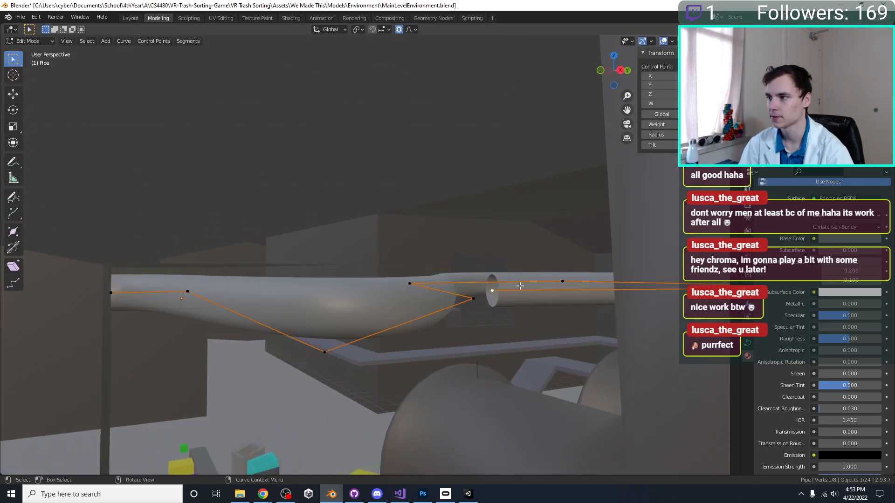
{"action": "middle_click_drag", "start_coordinate": [482, 304], "coordinate": [447, 301]}
{"action": "scroll", "coordinate": [454, 302], "scroll_direction": "up", "scroll_amount": 3}
{"action": "scroll", "coordinate": [453, 301], "scroll_direction": "down", "scroll_amount": 5}
{"action": "scroll", "coordinate": [450, 298], "scroll_direction": "up", "scroll_amount": 5}
{"action": "scroll", "coordinate": [447, 301], "scroll_direction": "down", "scroll_amount": 2}
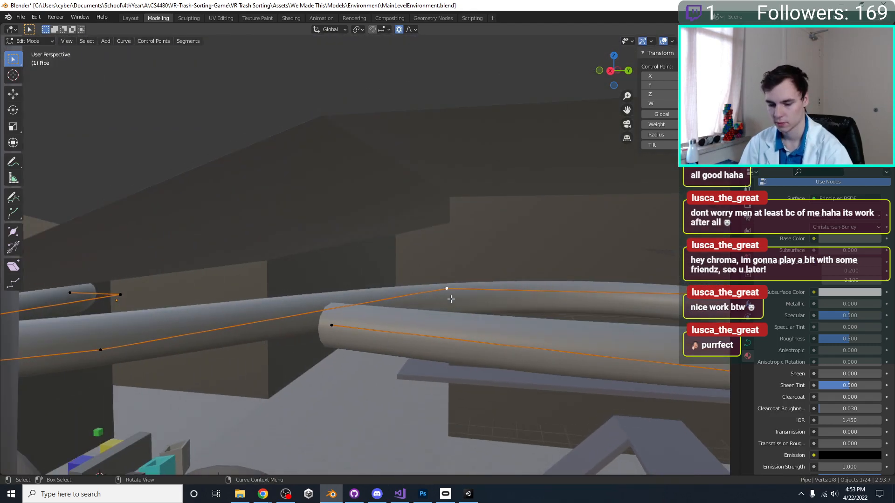
{"action": "key", "text": "g"}
{"action": "key", "text": "z"}
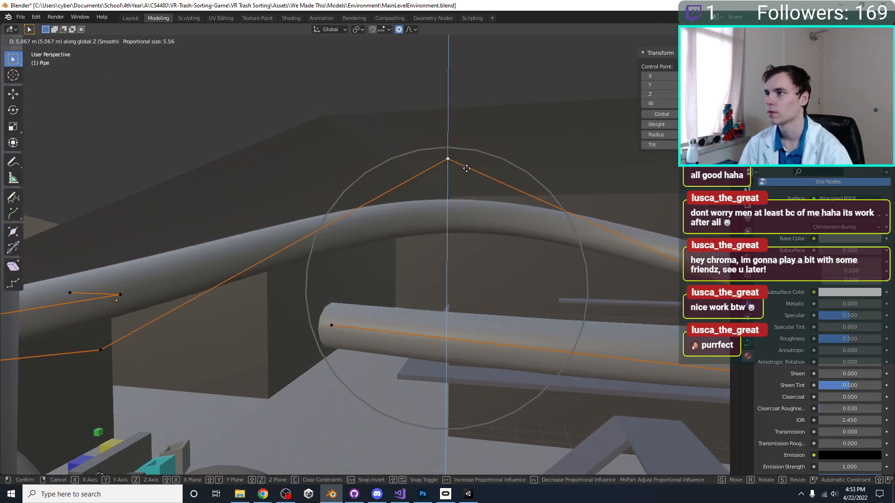
{"action": "left_click", "coordinate": [466, 174]}
Raise the control point at the loop's -X, +Y corner about 4 m along Z.
{"action": "middle_click_drag", "start_coordinate": [466, 175], "coordinate": [386, 252]}
{"action": "key", "text": "alt+a"}
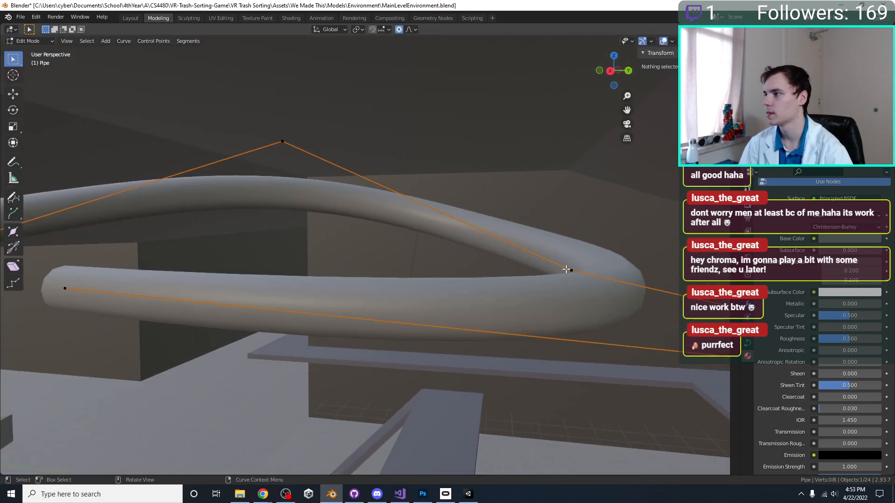
{"action": "middle_click_drag", "start_coordinate": [569, 273], "coordinate": [536, 290], "text": "shift"}
{"action": "key", "text": "g"}
{"action": "key", "text": "z"}
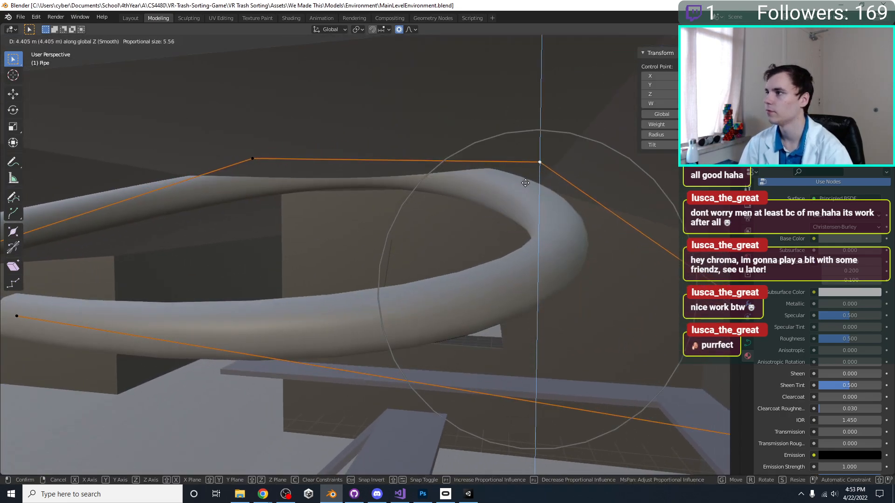
{"action": "left_click", "coordinate": [526, 192]}
Lower the loop's first -X side control point about 1.2 m along Z and slightly lower the neighbouring corner point.
{"action": "left_click", "coordinate": [263, 156]}
{"action": "key", "text": "g"}
{"action": "key", "text": "z"}
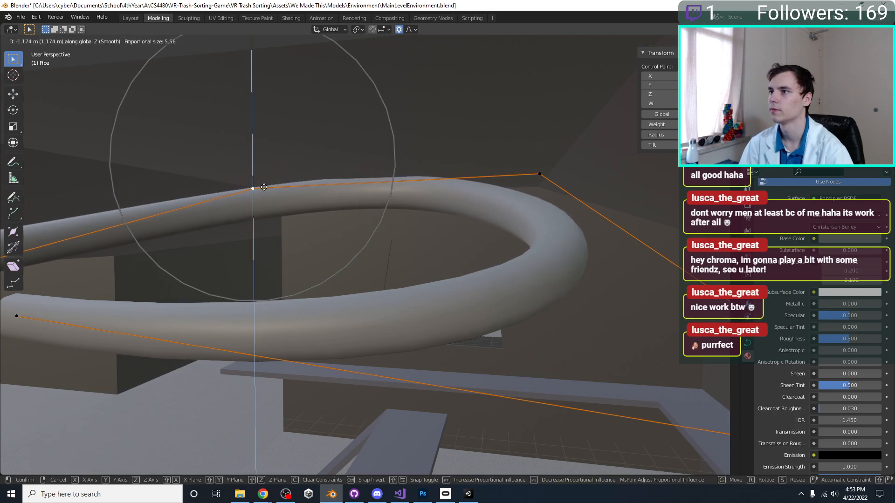
{"action": "left_click", "coordinate": [265, 189]}
{"action": "middle_click_drag", "start_coordinate": [265, 190], "coordinate": [268, 185]}
{"action": "left_click", "coordinate": [549, 184]}
{"action": "key", "text": "g"}
{"action": "key", "text": "z"}
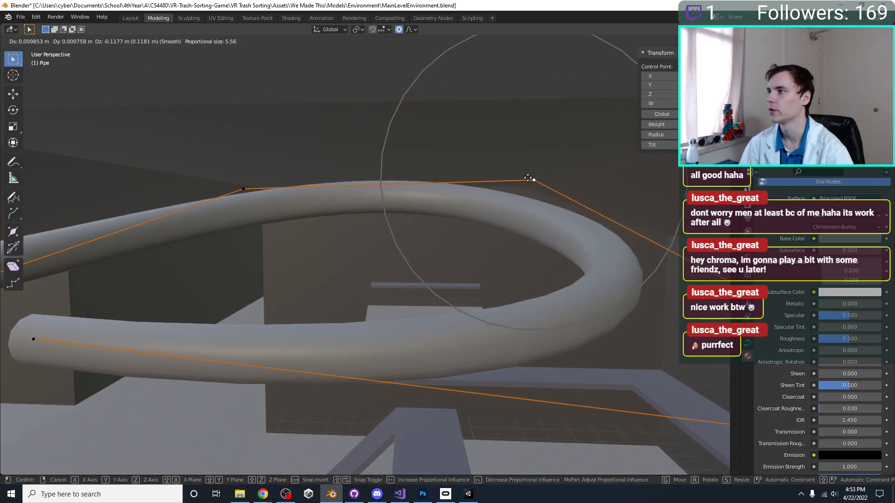
{"action": "left_click", "coordinate": [527, 191]}
Raise the control point at the loop's +X, +Y corner along Z.
{"action": "middle_click_drag", "start_coordinate": [527, 191], "coordinate": [504, 274]}
{"action": "scroll", "coordinate": [503, 273], "scroll_direction": "up", "scroll_amount": 5}
{"action": "key", "text": "g"}
{"action": "key", "text": "z"}
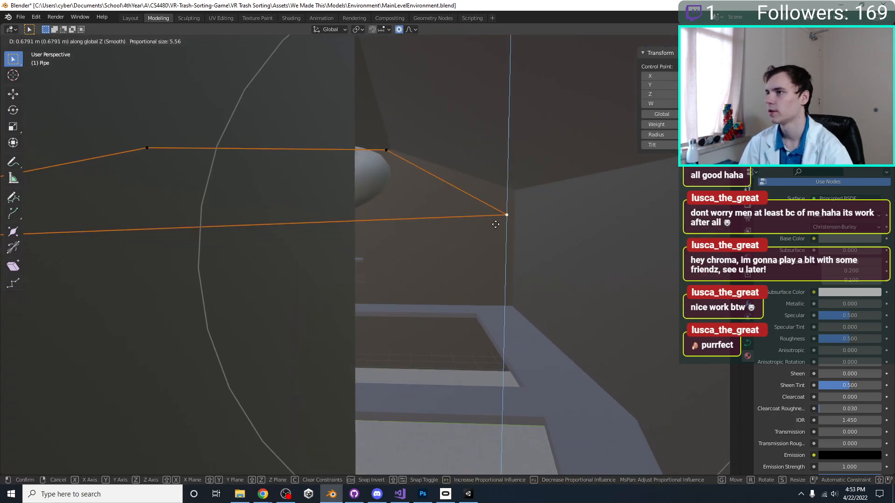
{"action": "left_click", "coordinate": [496, 149]}
{"action": "scroll", "coordinate": [475, 243], "scroll_direction": "down", "scroll_amount": 3}
{"action": "middle_click_drag", "start_coordinate": [476, 244], "coordinate": [627, 245]}
{"action": "middle_click_drag", "start_coordinate": [352, 254], "coordinate": [355, 254]}
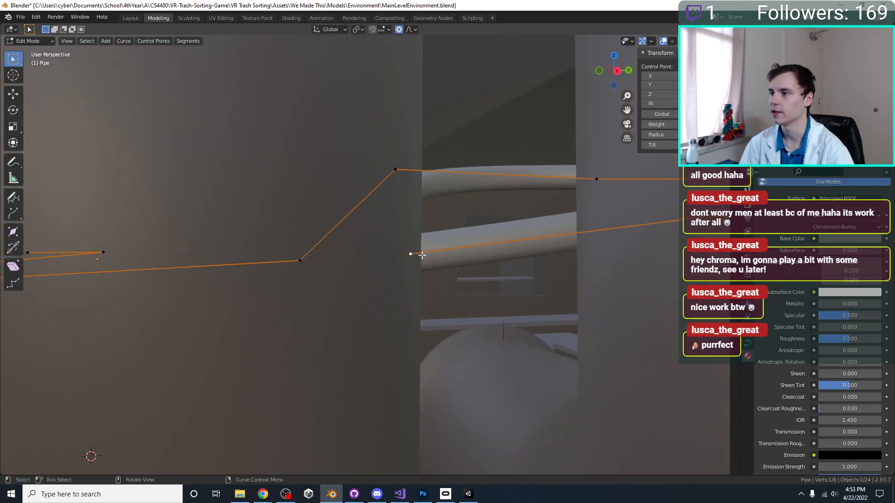
Adjust the height of the pipe's free end point, raising it along Z and lowering it by about 0.31 m.
{"action": "left_click", "coordinate": [413, 254]}
{"action": "key", "text": "g"}
{"action": "key", "text": "z"}
{"action": "left_click", "coordinate": [412, 233]}
{"action": "key", "text": "g"}
{"action": "key", "text": "z"}
{"action": "left_click", "coordinate": [406, 253]}
Extrude the pipe's free end in top view by about -11.4 m in X and -6.1 m in Y, crossing the first run.
{"action": "key", "text": "KP_7"}
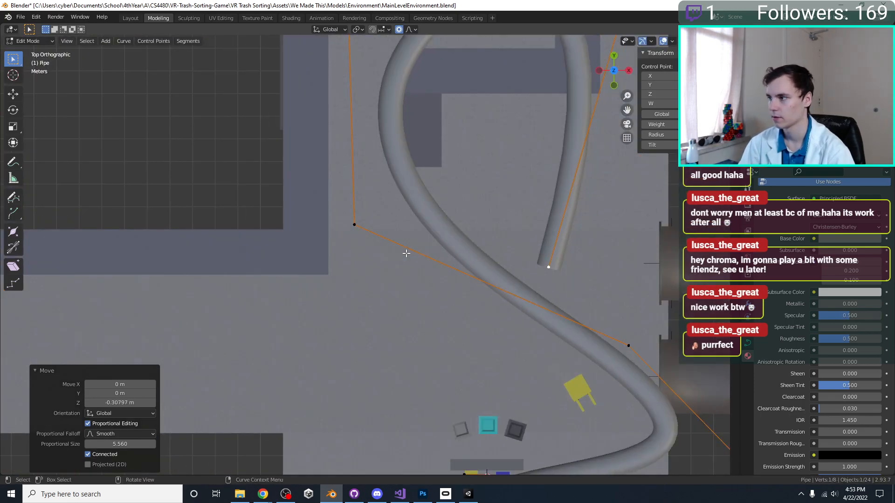
{"action": "scroll", "coordinate": [406, 253], "scroll_direction": "down", "scroll_amount": 1}
{"action": "key", "text": "r"}
{"action": "key", "text": "Escape"}
{"action": "scroll", "coordinate": [446, 275], "scroll_direction": "down", "scroll_amount": 2}
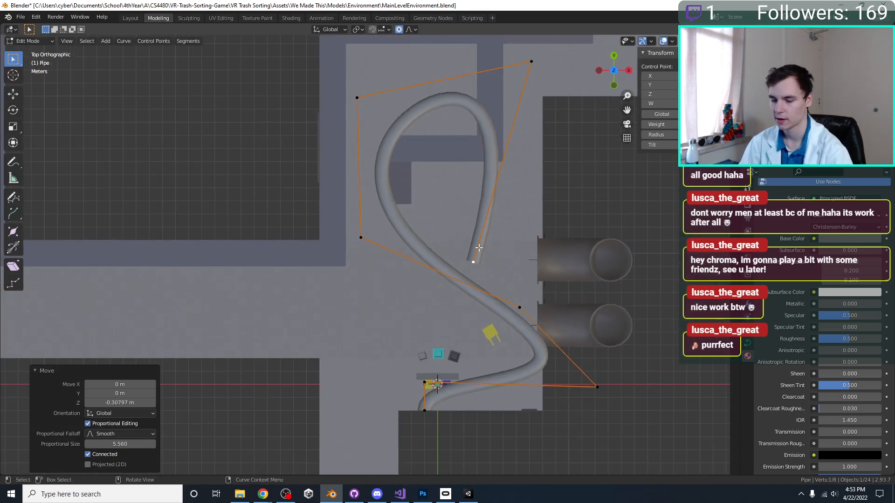
{"action": "key", "text": "g"}
{"action": "left_click", "coordinate": [330, 323]}
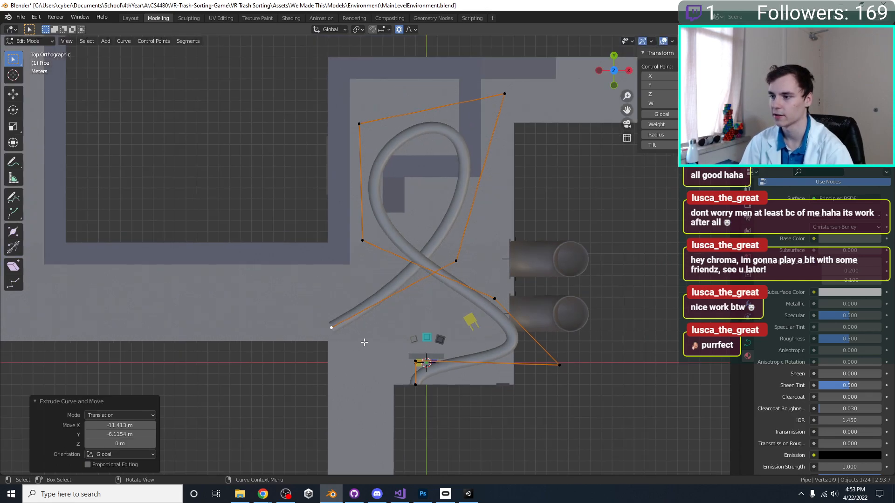
Move the pipe's starting control point near the origin by about -0.29 m along Y, into the wall.
{"action": "scroll", "coordinate": [368, 350], "scroll_direction": "up", "scroll_amount": 3}
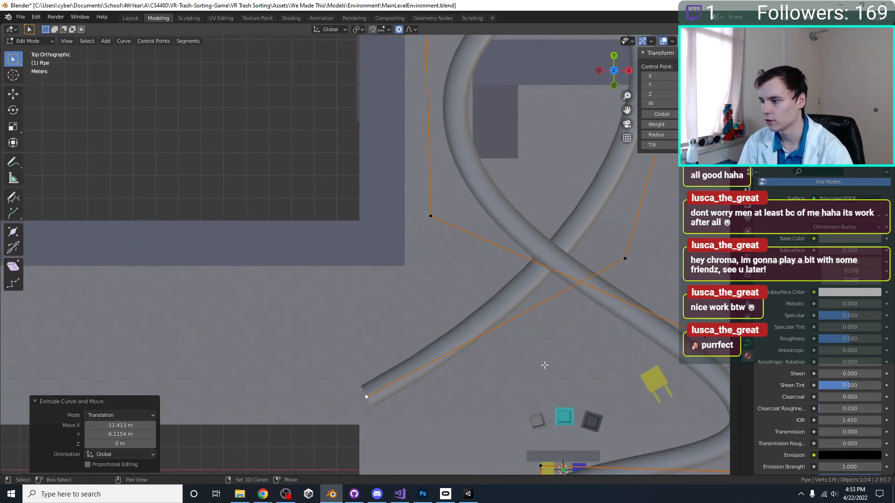
{"action": "middle_click_drag", "start_coordinate": [545, 366], "coordinate": [513, 227], "text": "shift"}
{"action": "left_click", "coordinate": [509, 371]}
{"action": "key", "text": "g"}
{"action": "key", "text": "z"}
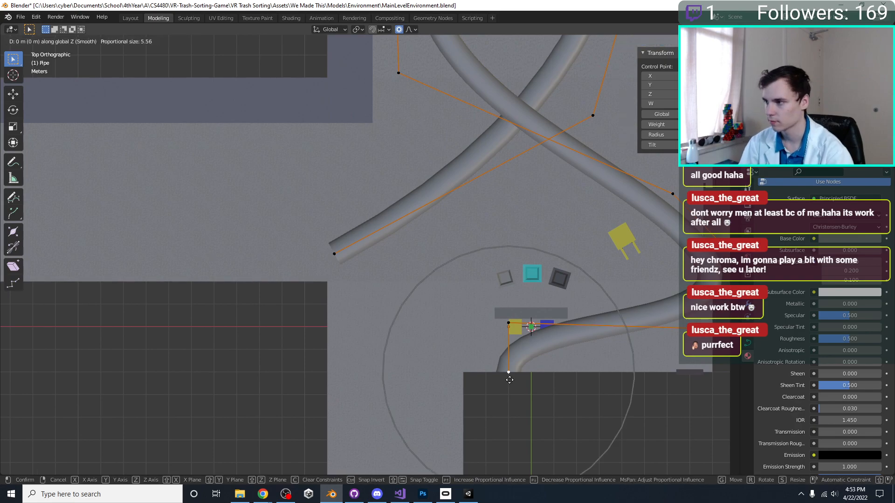
{"action": "key", "text": "Escape"}
{"action": "key", "text": "g"}
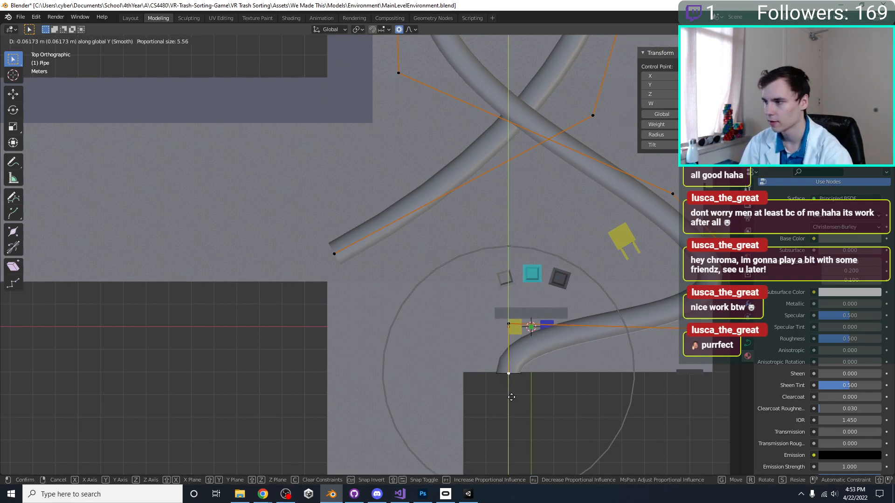
{"action": "key", "text": "y"}
{"action": "left_click", "coordinate": [512, 401]}
{"action": "scroll", "coordinate": [512, 401], "scroll_direction": "down", "scroll_amount": 4}
{"action": "scroll", "coordinate": [409, 295], "scroll_direction": "up", "scroll_amount": 1}
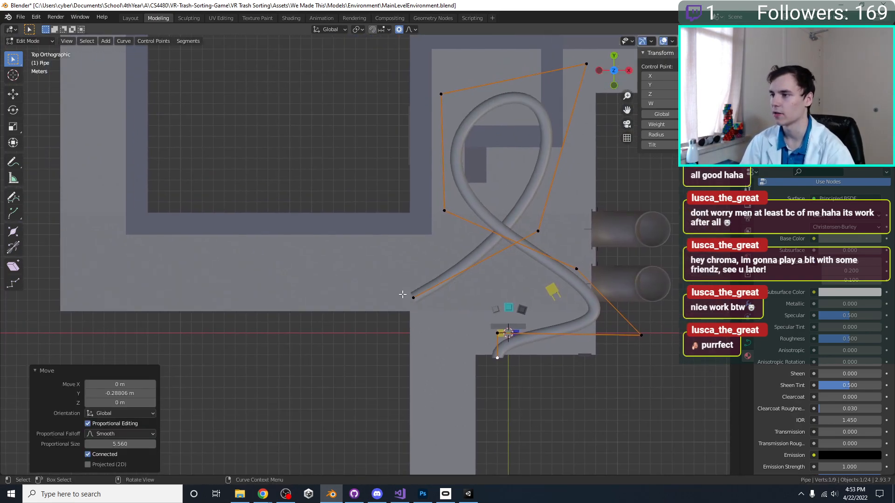
Move the pipe's free end in the corridor by about -1.96 m in X and 1.66 m in Y.
{"action": "left_click", "coordinate": [410, 295]}
{"action": "scroll", "coordinate": [419, 326], "scroll_direction": "down", "scroll_amount": 1}
{"action": "key", "text": "g"}
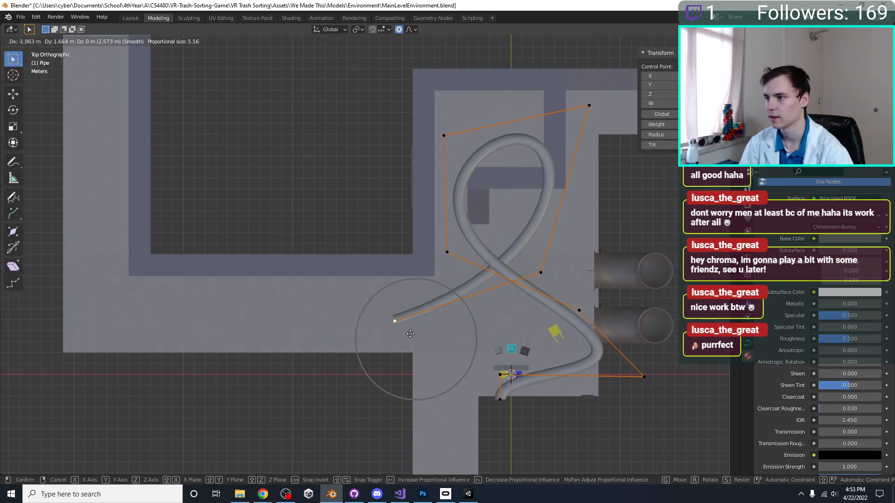
{"action": "left_click", "coordinate": [410, 334]}
Extrude the free end by about -6.36 m in X and 2.86 m in Y, and again about 3.2 m along +Y to the wall.
{"action": "key", "text": "e"}
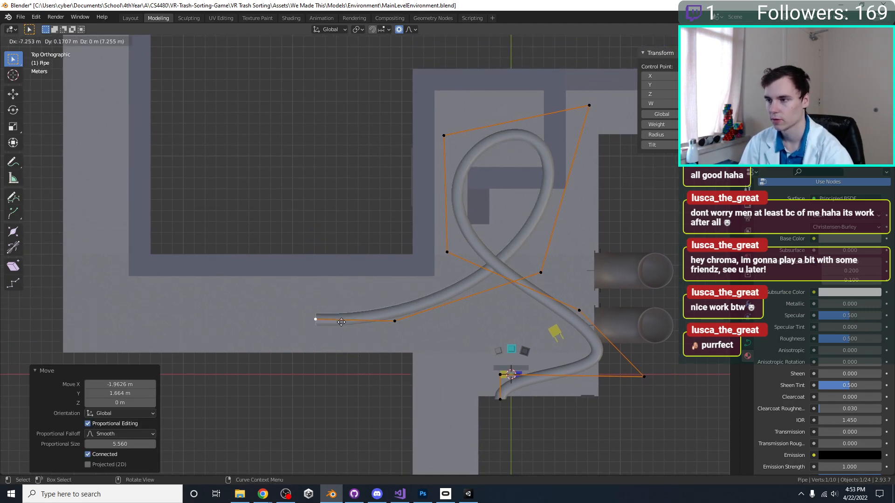
{"action": "left_click", "coordinate": [356, 297]}
{"action": "key", "text": "e"}
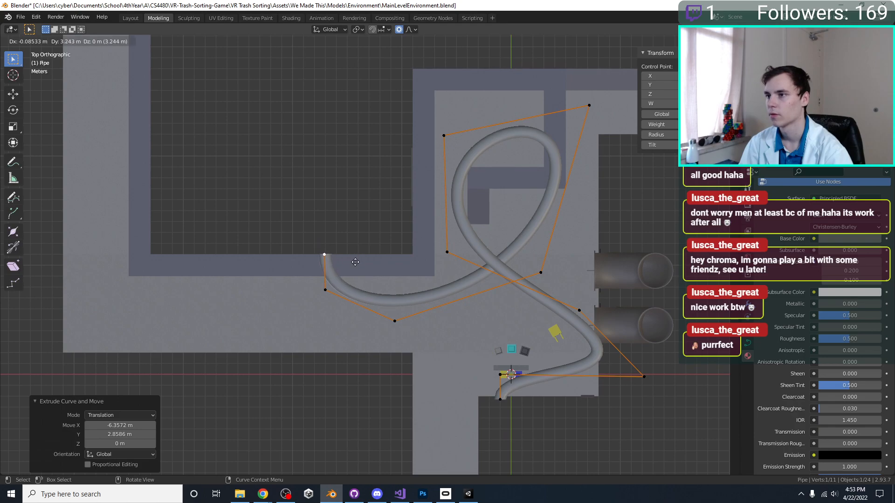
Leave Edit Mode, check the pipe's route from several angles, and save the file.
{"action": "middle_click_drag", "start_coordinate": [420, 312], "coordinate": [334, 313]}
{"action": "key", "text": "Tab"}
{"action": "key", "text": "Tab"}
{"action": "middle_click_drag", "start_coordinate": [338, 275], "coordinate": [341, 391]}
{"action": "key", "text": "Tab"}
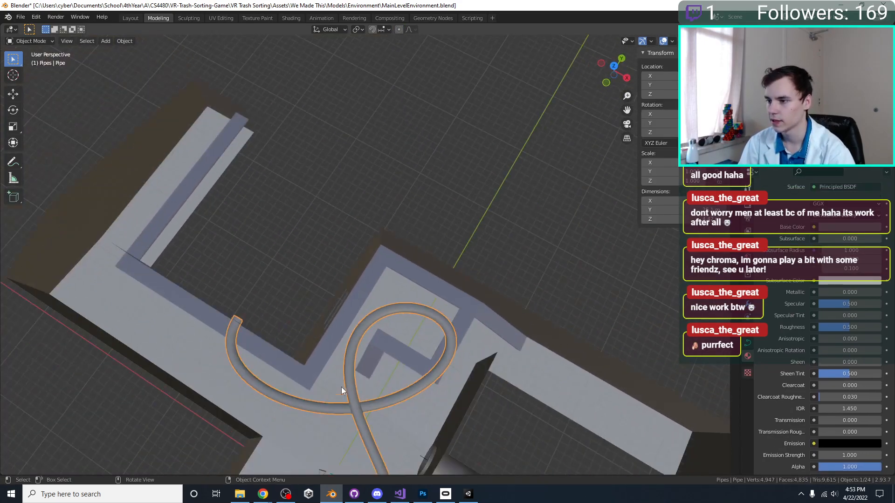
{"action": "middle_click_drag", "start_coordinate": [370, 332], "coordinate": [472, 258]}
{"action": "scroll", "coordinate": [418, 272], "scroll_direction": "up", "scroll_amount": 3}
{"action": "key", "text": "ctrl+s"}
Enter Edit Mode on the pipe, raise the loop's outer control point along Z, and lower its neighbour at the loop's other end.
{"action": "key", "text": "Tab"}
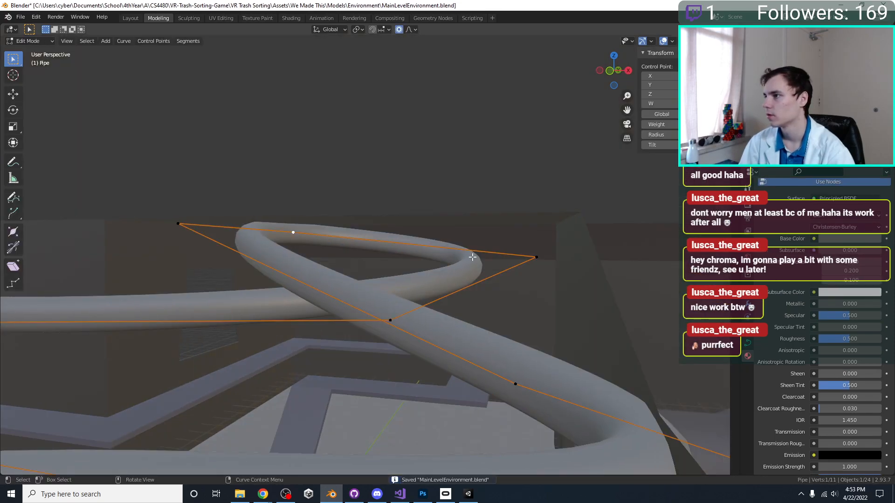
{"action": "key", "text": "g"}
{"action": "key", "text": "z"}
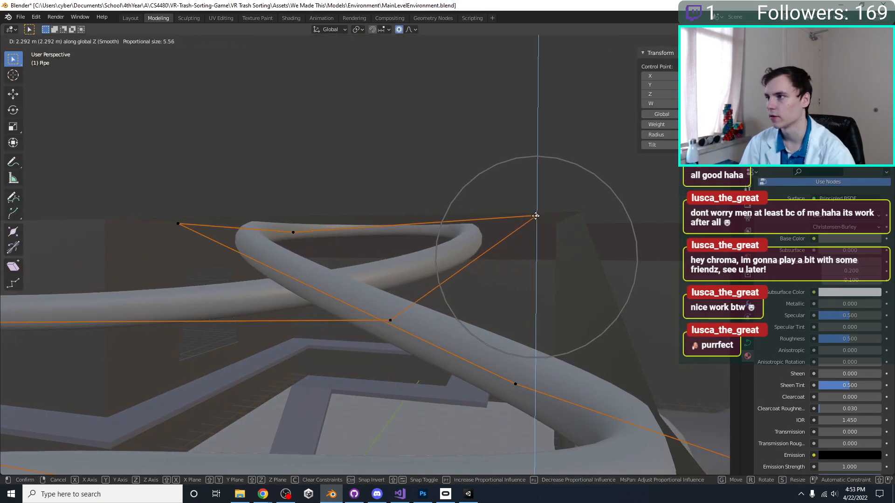
{"action": "left_click", "coordinate": [539, 237]}
{"action": "left_click", "coordinate": [293, 232]}
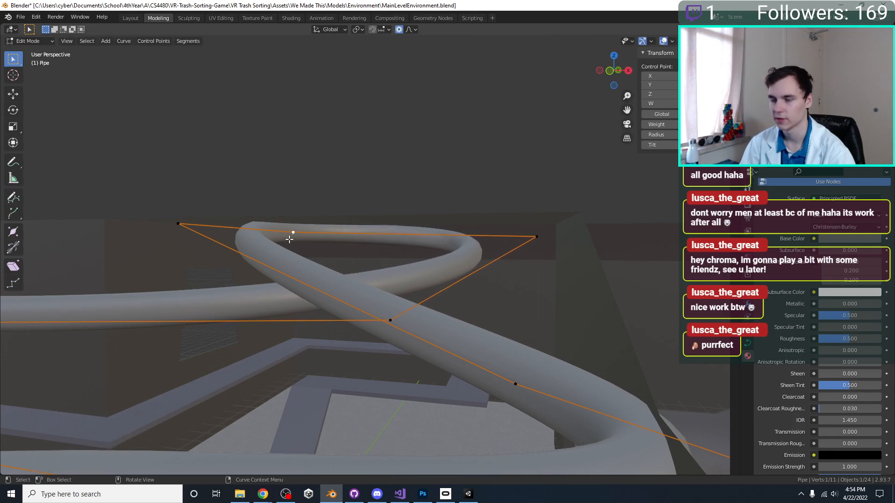
{"action": "key", "text": "g"}
{"action": "key", "text": "z"}
{"action": "left_click", "coordinate": [569, 246]}
{"action": "key", "text": "h"}
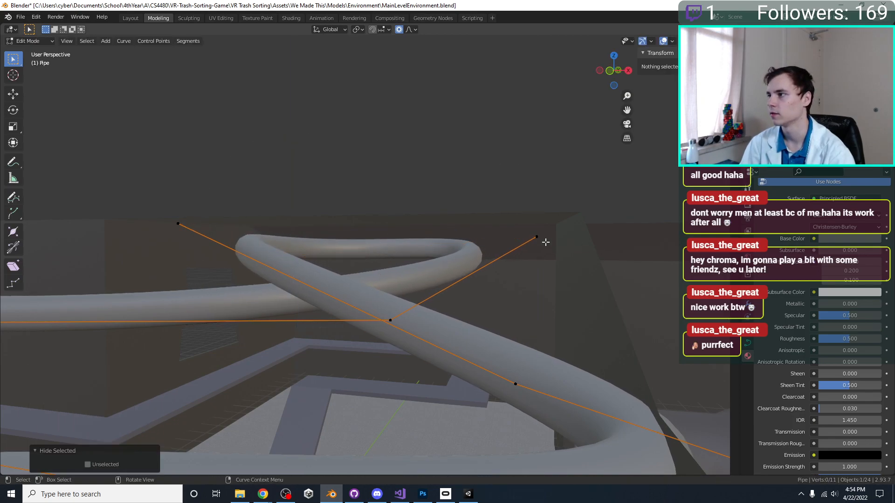
{"action": "left_click", "coordinate": [540, 236]}
{"action": "key", "text": "ctrl+z"}
{"action": "key", "text": "ctrl+z"}
Raise the loop's outer control point about 1.68 m along Z, and pull it back down slightly.
{"action": "left_click", "coordinate": [542, 239]}
{"action": "key", "text": "h"}
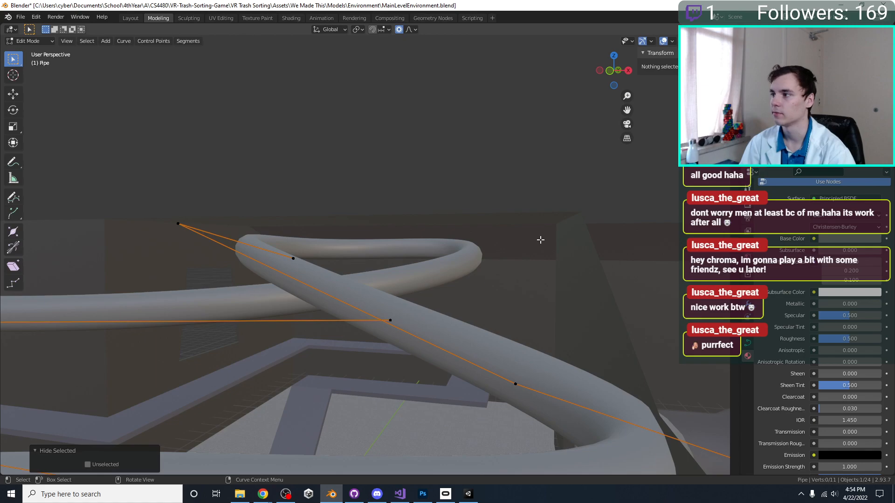
{"action": "key", "text": "ctrl+z"}
{"action": "key", "text": "g"}
{"action": "key", "text": "z"}
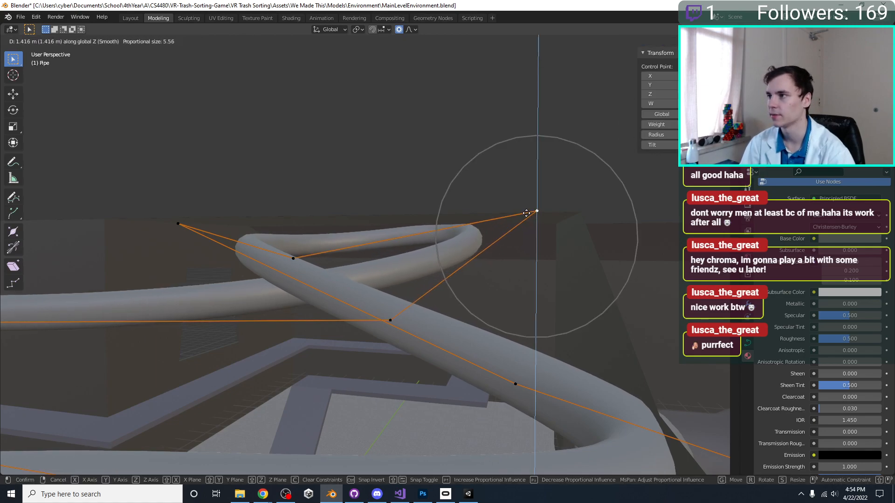
{"action": "left_click", "coordinate": [524, 209]}
{"action": "key", "text": "g"}
{"action": "key", "text": "z"}
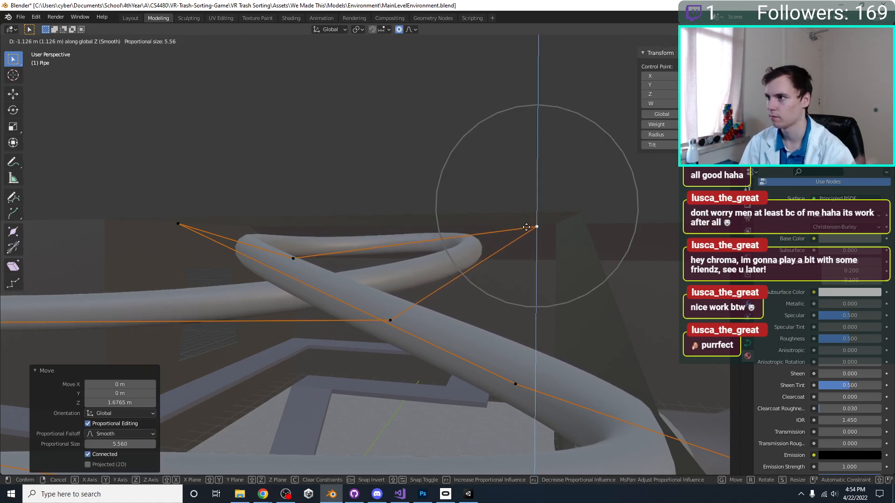
{"action": "left_click", "coordinate": [530, 216]}
Lower the loop's inner control point along Z and raise the adjacent corner point by about 1.38 m.
{"action": "left_click", "coordinate": [293, 259]}
{"action": "key", "text": "g"}
{"action": "key", "text": "z"}
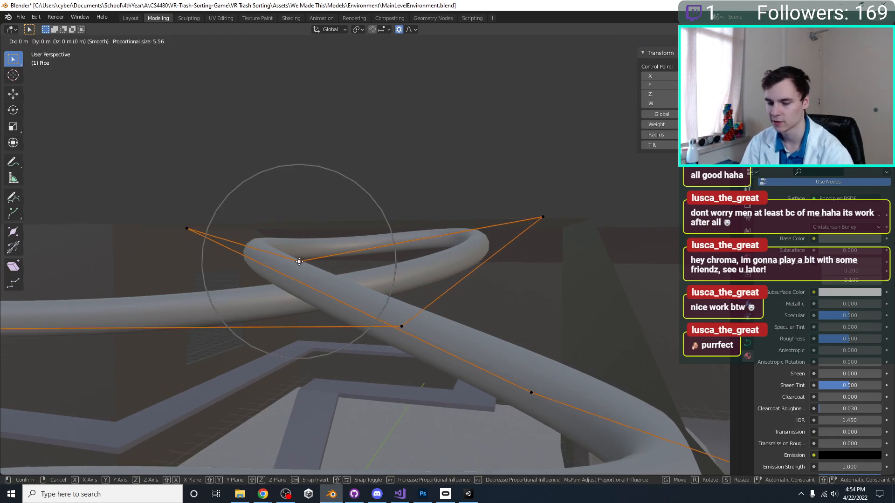
{"action": "left_click", "coordinate": [205, 226]}
{"action": "left_click", "coordinate": [186, 228]}
{"action": "key", "text": "g"}
{"action": "key", "text": "z"}
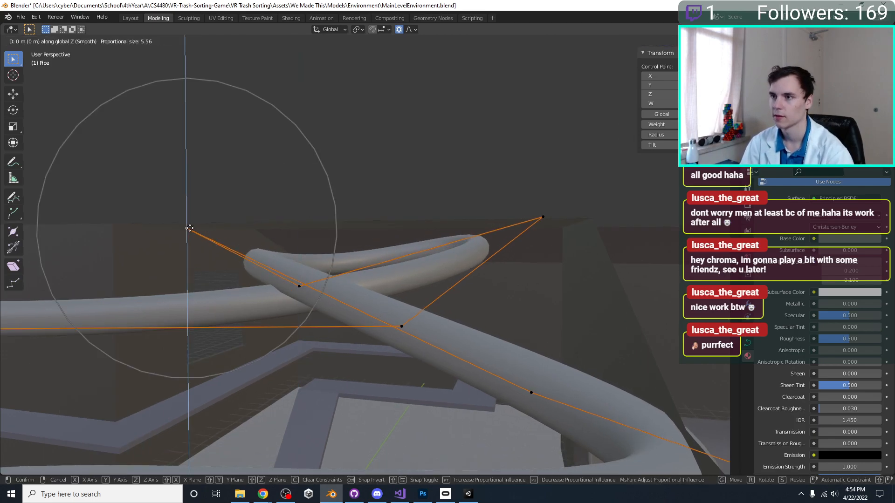
{"action": "left_click", "coordinate": [195, 193]}
Adjust the height along Z of the control point where the pipe leaves the loop toward the wall.
{"action": "middle_click_drag", "start_coordinate": [195, 192], "coordinate": [405, 302]}
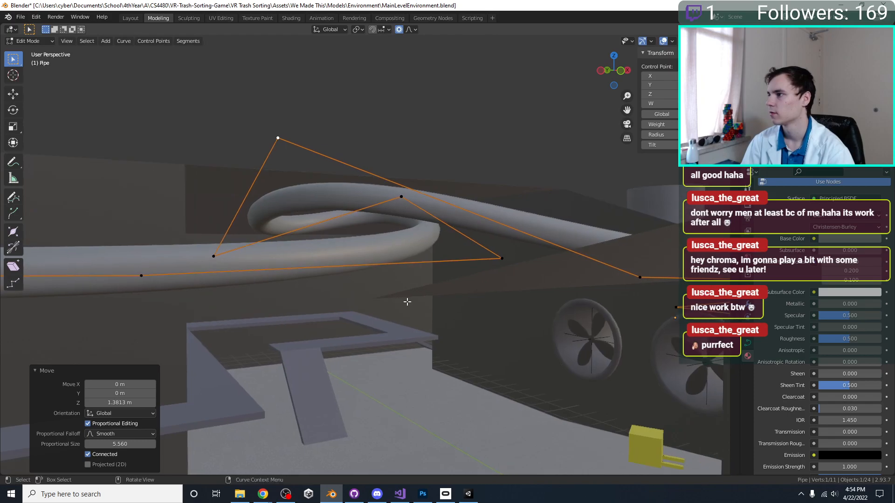
{"action": "left_click", "coordinate": [499, 259]}
{"action": "key", "text": "g"}
{"action": "key", "text": "z"}
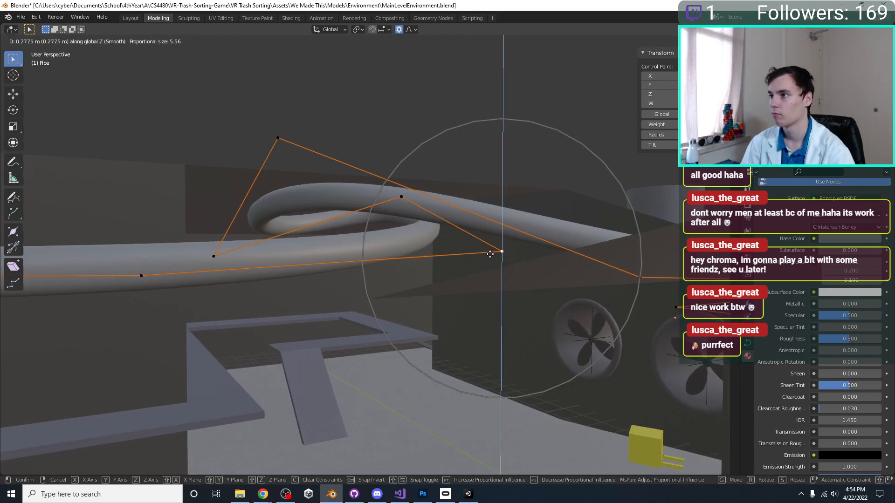
{"action": "left_click", "coordinate": [506, 270]}
{"action": "middle_click_drag", "start_coordinate": [506, 271], "coordinate": [453, 247]}
{"action": "key", "text": "g"}
{"action": "key", "text": "z"}
{"action": "left_click", "coordinate": [562, 228]}
Lower the control point on the straight run beside the fans by about 1.16 m along Z and save the file.
{"action": "left_click", "coordinate": [450, 250]}
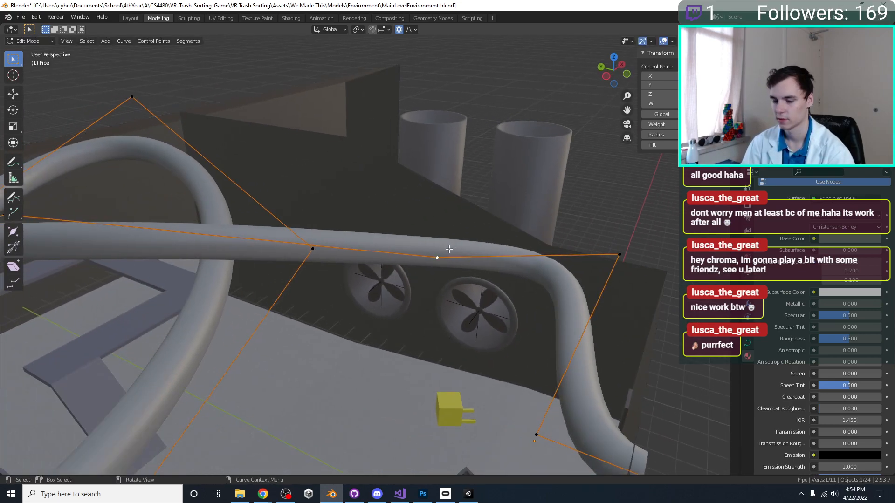
{"action": "key", "text": "g"}
{"action": "key", "text": "z"}
{"action": "left_click", "coordinate": [452, 276]}
{"action": "scroll", "coordinate": [335, 255], "scroll_direction": "down", "scroll_amount": 4}
{"action": "middle_click_drag", "start_coordinate": [282, 247], "coordinate": [306, 262], "text": "shift"}
{"action": "middle_click_drag", "start_coordinate": [271, 333], "coordinate": [425, 297], "text": "shift"}
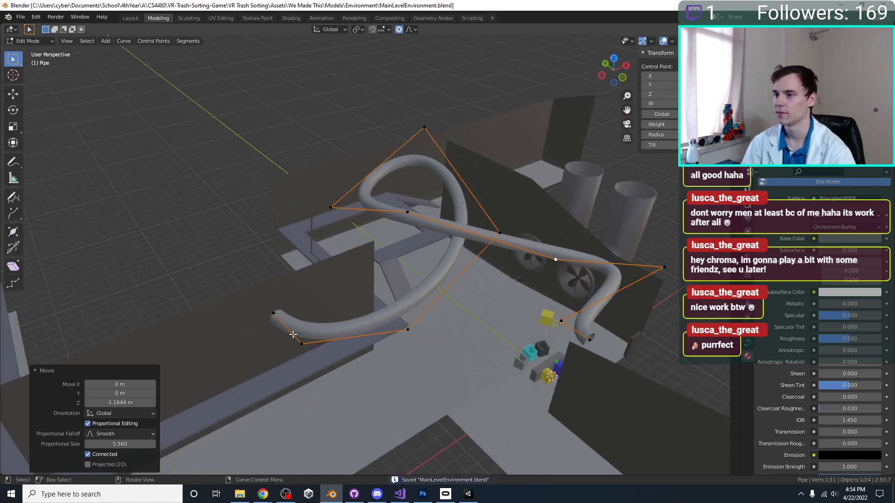
Raise the last two control points at the pipe's wall end by about 2.26 m along Z.
{"action": "middle_click_drag", "start_coordinate": [291, 358], "coordinate": [300, 320]}
{"action": "scroll", "coordinate": [308, 242], "scroll_direction": "up", "scroll_amount": 2}
{"action": "middle_click_drag", "start_coordinate": [316, 144], "coordinate": [306, 192], "text": "shift"}
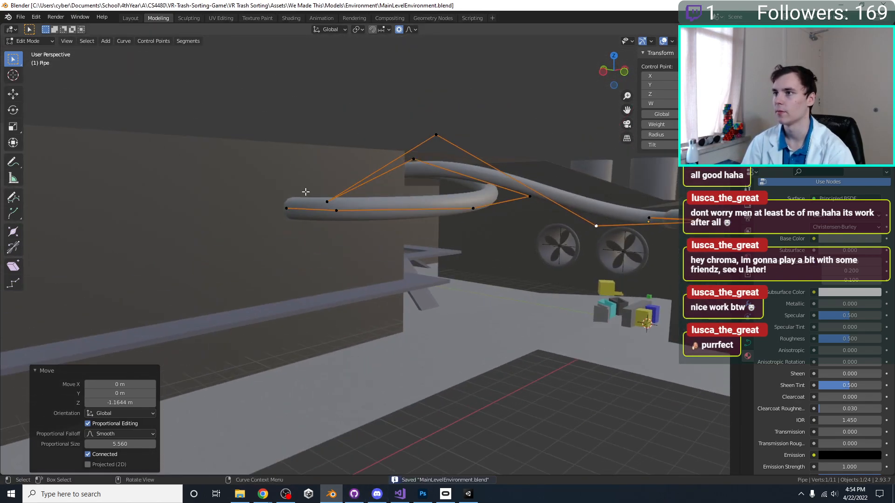
{"action": "left_click", "coordinate": [287, 208], "text": "shift"}
{"action": "key", "text": "g"}
{"action": "key", "text": "z"}
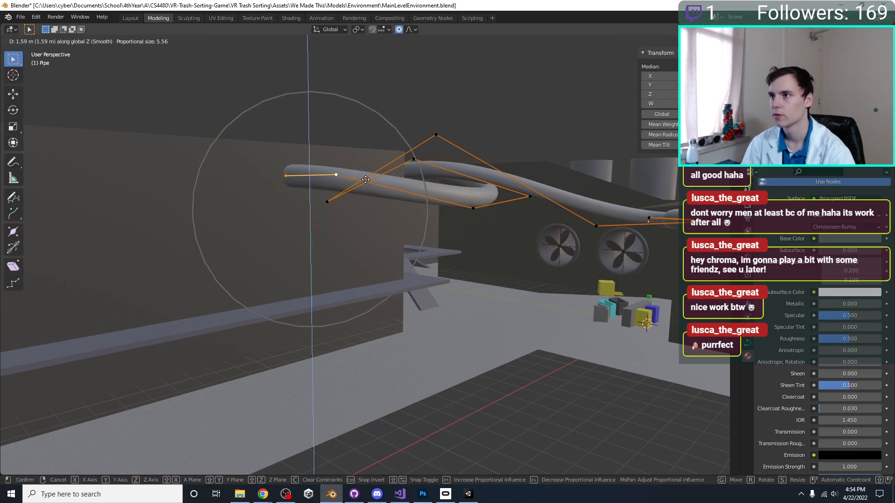
{"action": "left_click", "coordinate": [366, 169]}
Lower the control point between the raised wall end and the loop by about 0.79 m along Z, and save the file.
{"action": "middle_click_drag", "start_coordinate": [485, 193], "coordinate": [477, 194]}
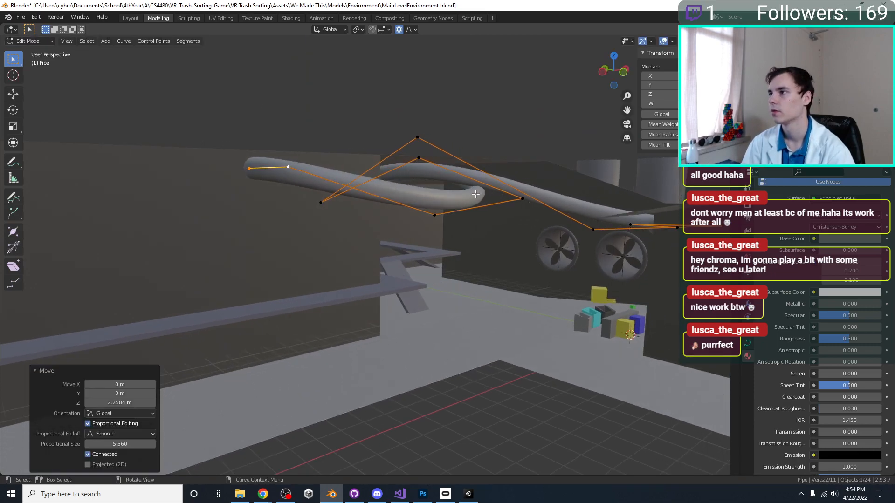
{"action": "left_click", "coordinate": [434, 216]}
{"action": "key", "text": "g"}
{"action": "key", "text": "z"}
{"action": "left_click", "coordinate": [434, 235]}
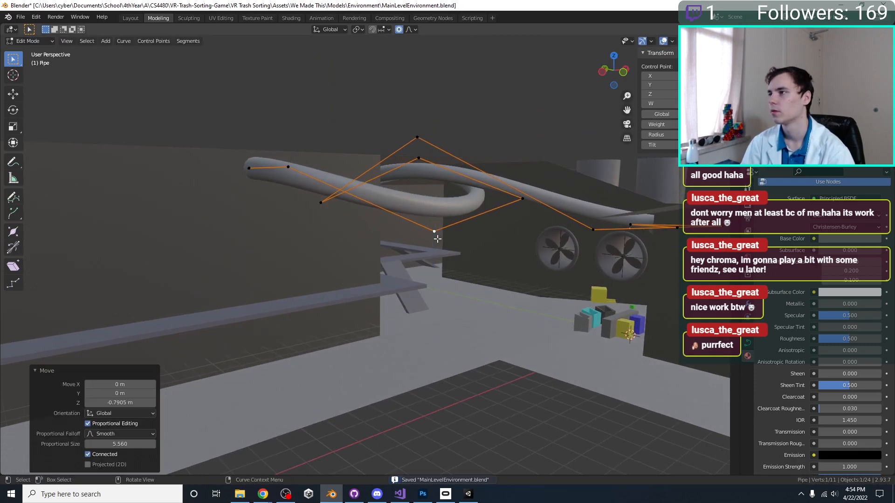
Switch to Unity and inspect the imported pipe in the Main Level scene from inside and above the room.
{"action": "left_click", "coordinate": [466, 493]}
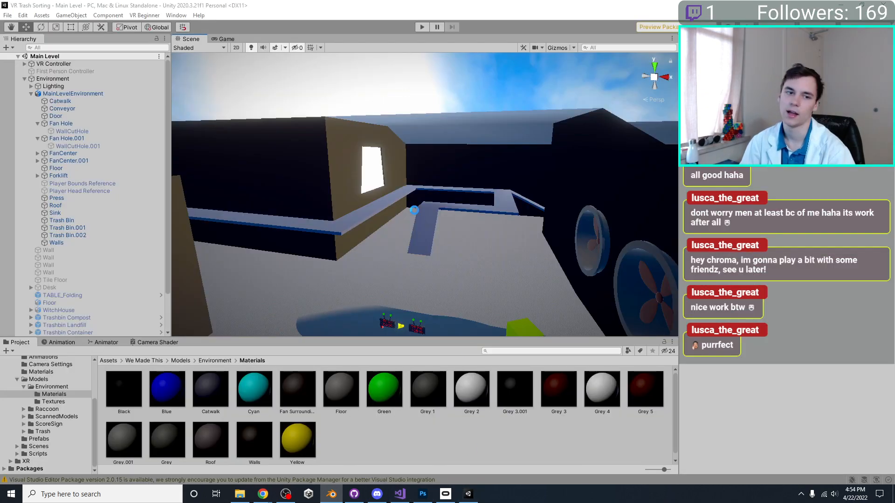
{"action": "right_click_drag", "start_coordinate": [426, 167], "coordinate": [457, 109]}
{"action": "middle_click_drag", "start_coordinate": [443, 252], "coordinate": [440, 176]}
{"action": "right_click_drag", "start_coordinate": [440, 175], "coordinate": [438, 244]}
{"action": "scroll", "coordinate": [491, 164], "scroll_direction": "up", "scroll_amount": 5}
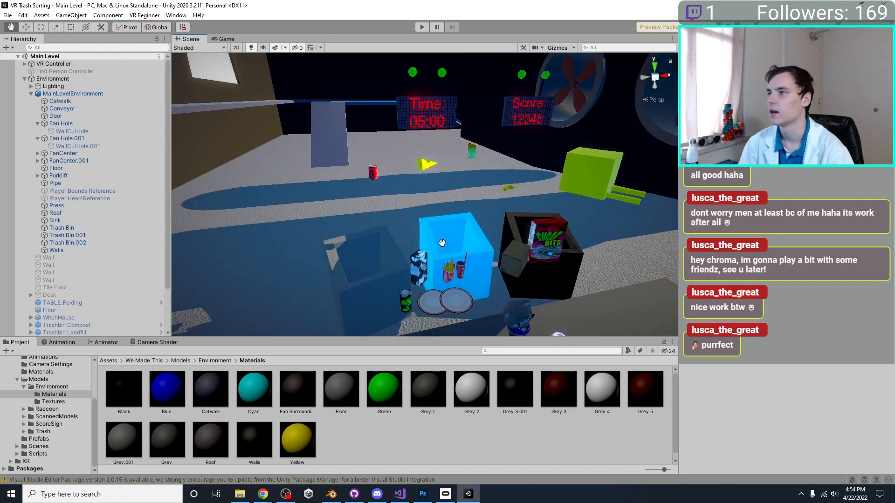
{"action": "middle_click_drag", "start_coordinate": [438, 244], "coordinate": [434, 255]}
{"action": "right_click_drag", "start_coordinate": [435, 254], "coordinate": [330, 241]}
{"action": "middle_click_drag", "start_coordinate": [329, 241], "coordinate": [364, 213]}
{"action": "scroll", "coordinate": [365, 213], "scroll_direction": "up", "scroll_amount": 5}
{"action": "right_click_drag", "start_coordinate": [365, 212], "coordinate": [427, 227]}
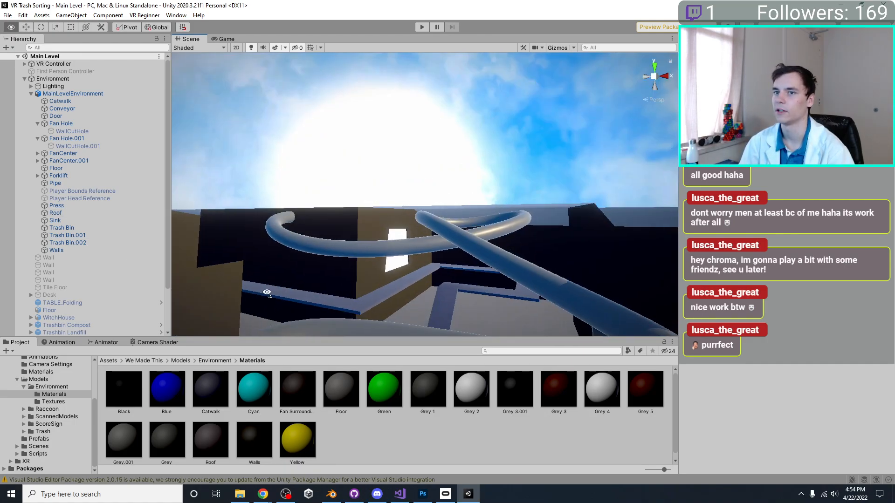
{"action": "right_click_drag", "start_coordinate": [266, 291], "coordinate": [268, 310]}
Collapse MainLevelEnvironment, expand the Lighting group, select its Directional Light, and show gizmos in the scene view.
{"action": "left_click", "coordinate": [27, 95]}
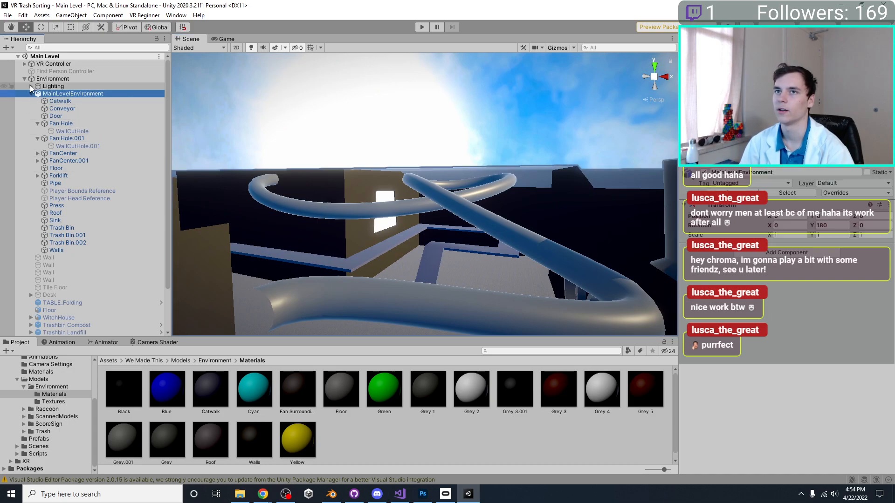
{"action": "left_click", "coordinate": [30, 94]}
{"action": "key", "text": "f"}
{"action": "left_click", "coordinate": [30, 86]}
{"action": "left_click", "coordinate": [71, 115]}
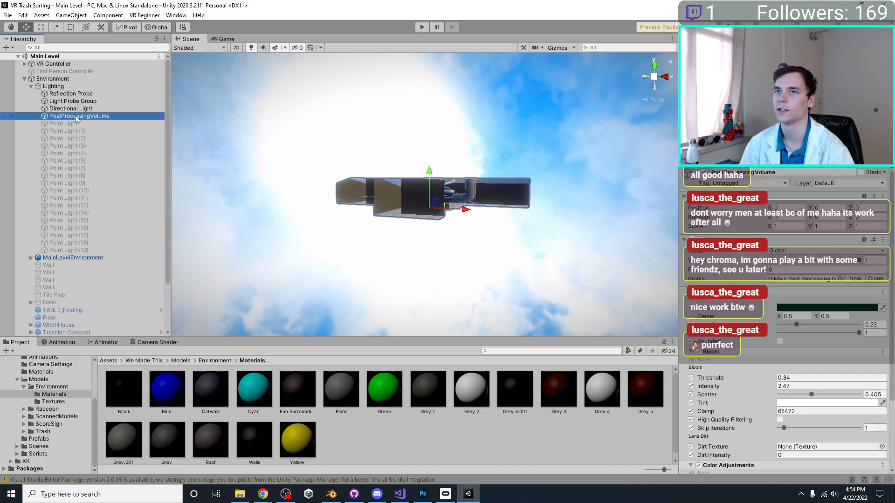
{"action": "left_click", "coordinate": [93, 108]}
{"action": "scroll", "coordinate": [401, 166], "scroll_direction": "up", "scroll_amount": 5}
{"action": "scroll", "coordinate": [428, 191], "scroll_direction": "up", "scroll_amount": 6}
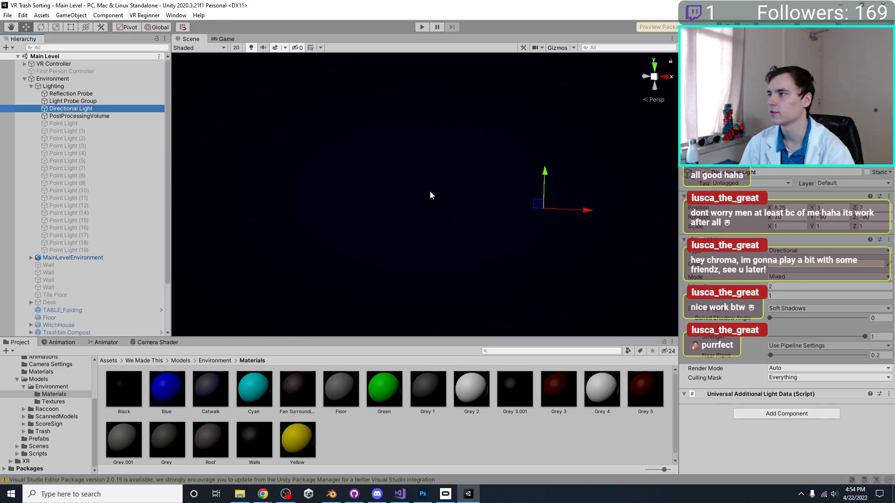
{"action": "right_click_drag", "start_coordinate": [520, 196], "coordinate": [545, 205]}
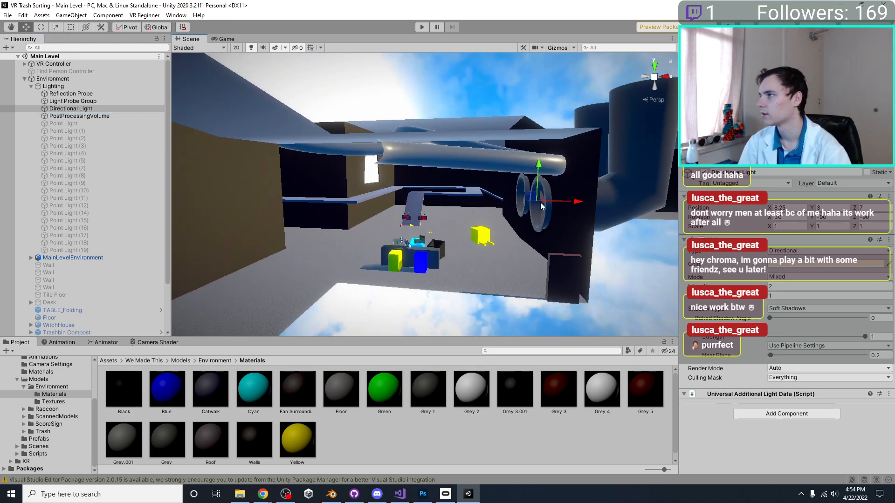
{"action": "left_click", "coordinate": [558, 48]}
{"action": "scroll", "coordinate": [514, 148], "scroll_direction": "up", "scroll_amount": 4}
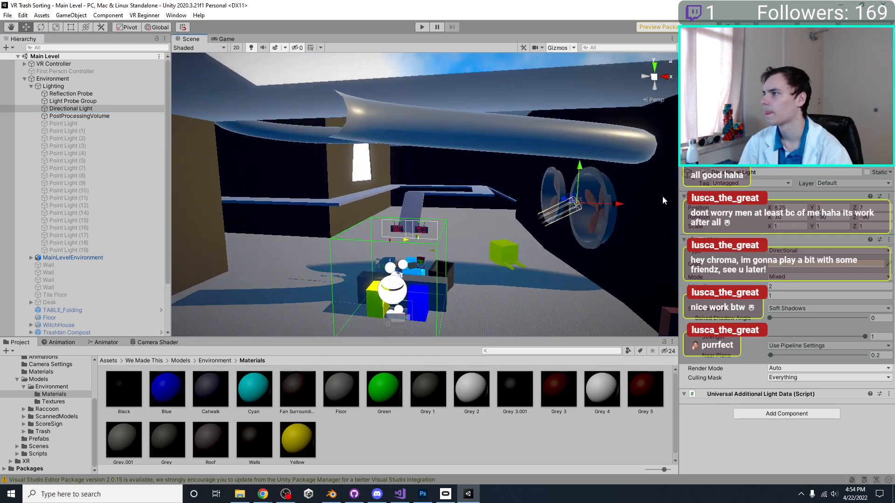
Rotate the Directional Light freehand, and set its rotation to X 90, Y 0, Z 0 to point straight down.
{"action": "left_click_drag", "start_coordinate": [545, 182], "coordinate": [482, 236]}
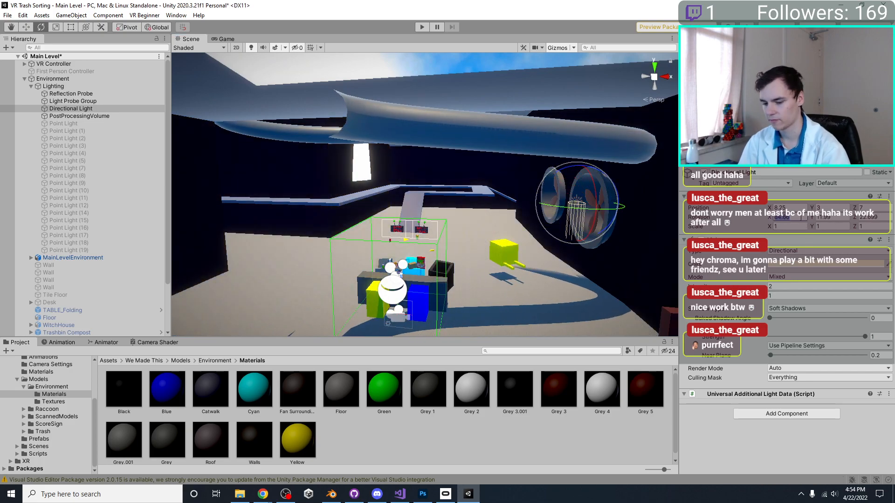
{"action": "type", "text": "0"}
{"action": "key", "text": "Tab"}
{"action": "type", "text": "0"}
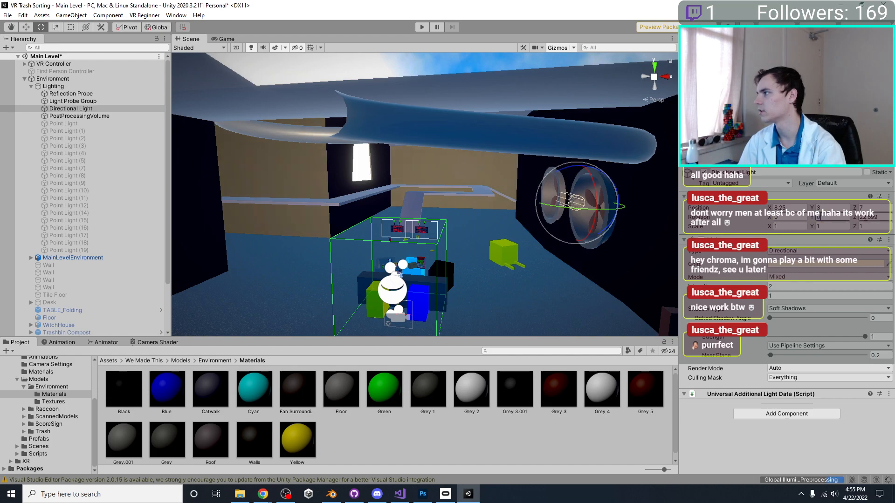
{"action": "type", "text": "90"}
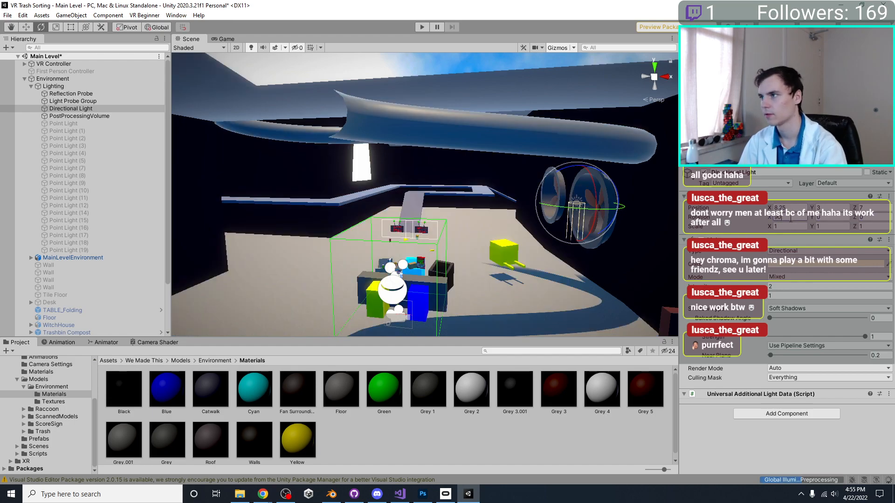
Tilt the Directional Light freehand away from vertical, save the scene, and check the lighting on the pipe.
{"action": "left_click_drag", "start_coordinate": [562, 174], "coordinate": [592, 217]}
{"action": "key", "text": "ctrl+s"}
{"action": "right_click_drag", "start_coordinate": [314, 155], "coordinate": [382, 161]}
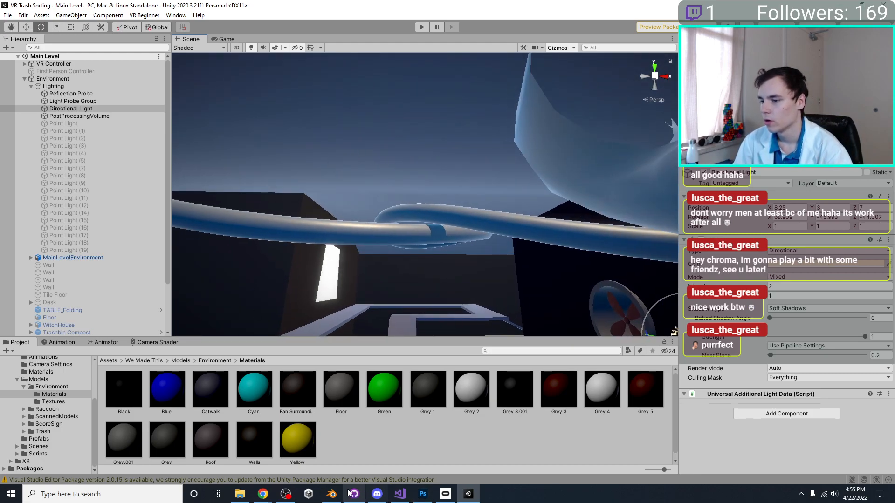
Switch back to Blender and save the environment file.
{"action": "left_click", "coordinate": [331, 495]}
{"action": "left_click", "coordinate": [407, 208]}
{"action": "key", "text": "ctrl+s"}
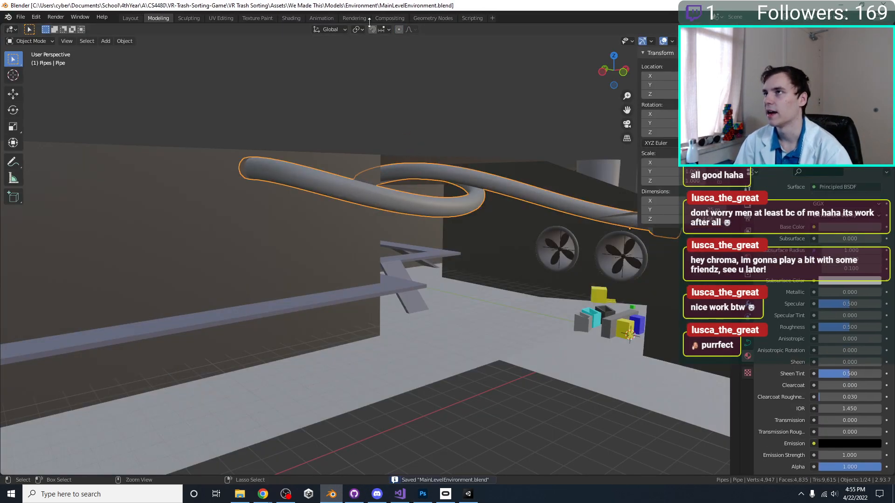
Examine the pipe's wall end and loop from close up and farther away, and open the pipe's modifier properties.
{"action": "right_click", "coordinate": [476, 180]}
{"action": "middle_click_drag", "start_coordinate": [505, 237], "coordinate": [436, 234]}
{"action": "scroll", "coordinate": [437, 234], "scroll_direction": "up", "scroll_amount": 5}
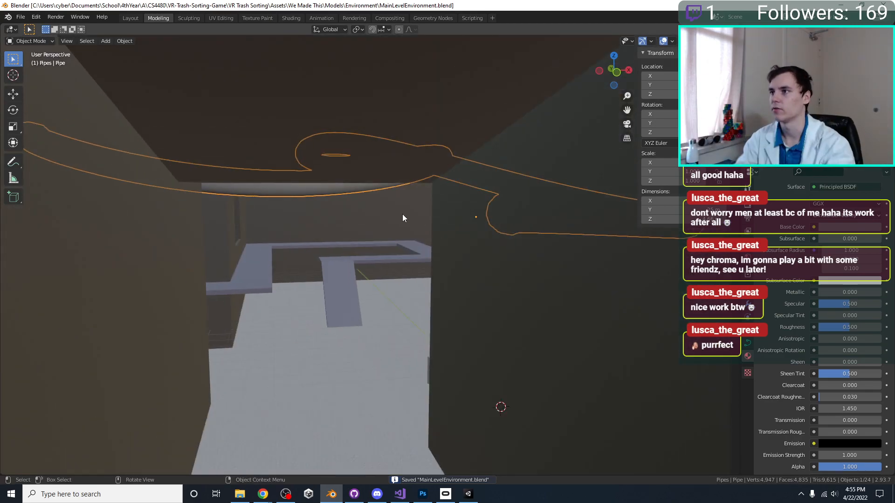
{"action": "scroll", "coordinate": [402, 214], "scroll_direction": "down", "scroll_amount": 6}
{"action": "middle_click_drag", "start_coordinate": [433, 118], "coordinate": [366, 201]}
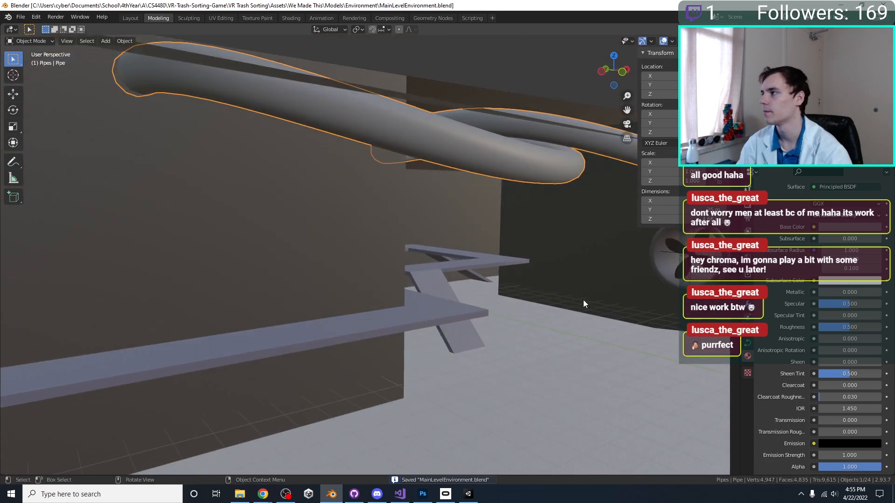
{"action": "scroll", "coordinate": [436, 256], "scroll_direction": "up", "scroll_amount": 4}
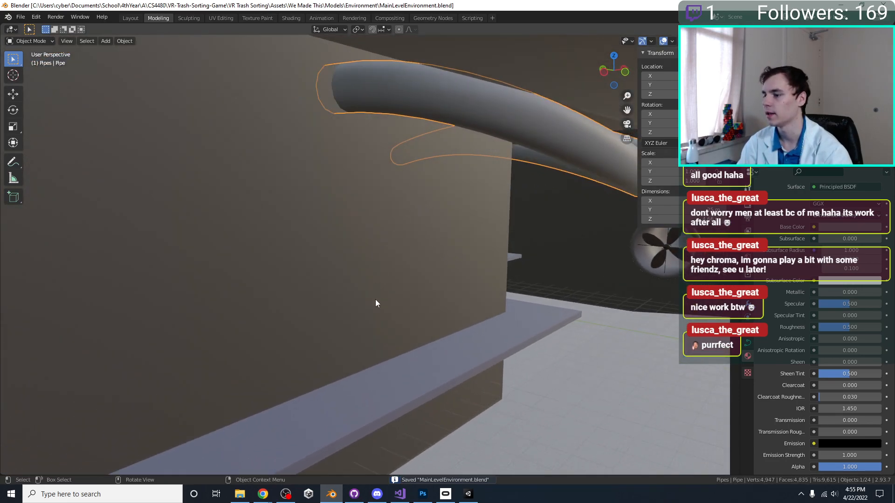
{"action": "scroll", "coordinate": [574, 313], "scroll_direction": "down", "scroll_amount": 3}
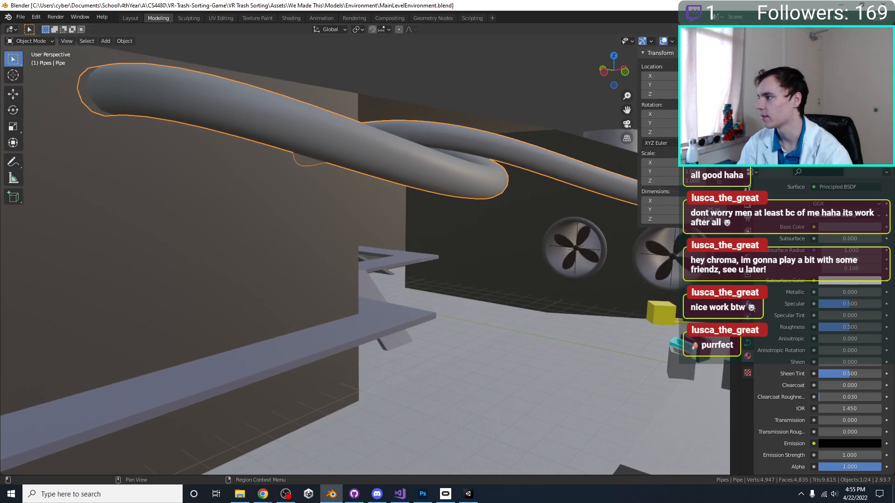
{"action": "left_click", "coordinate": [748, 297]}
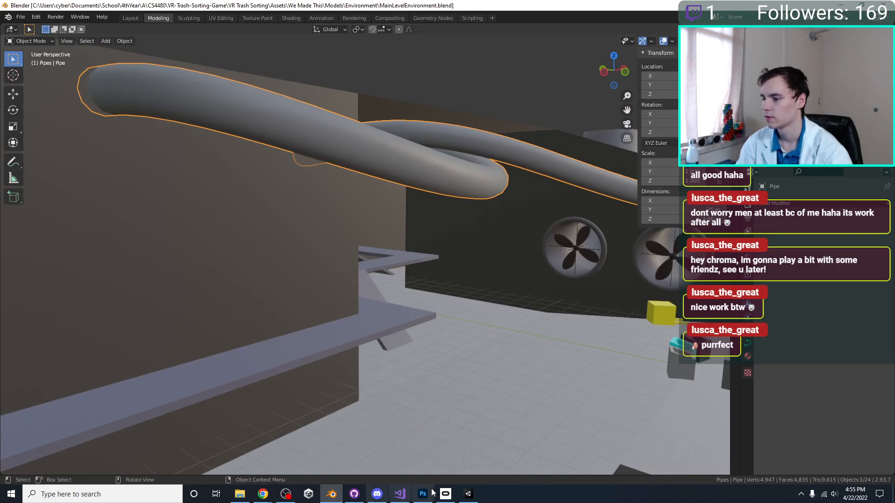
Switch to Unity to check the pipe from below, and return to Blender.
{"action": "left_click", "coordinate": [468, 495]}
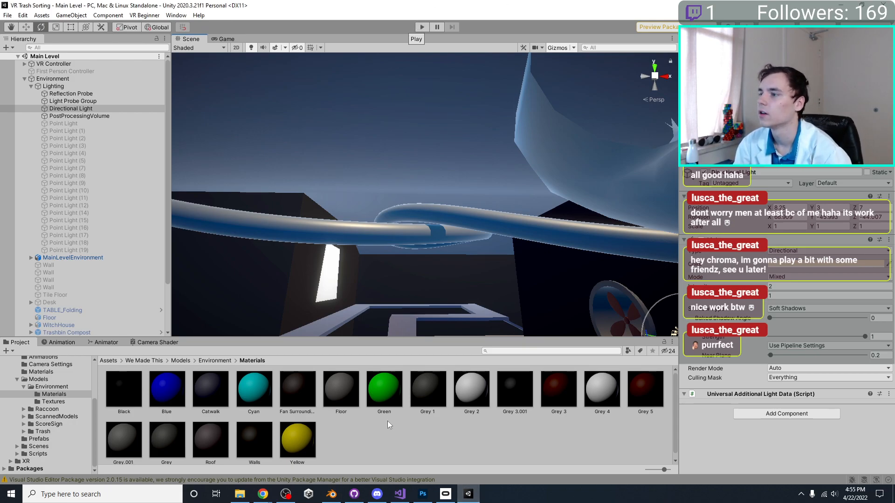
{"action": "left_click", "coordinate": [463, 487]}
{"action": "middle_click_drag", "start_coordinate": [456, 163], "coordinate": [381, 241]}
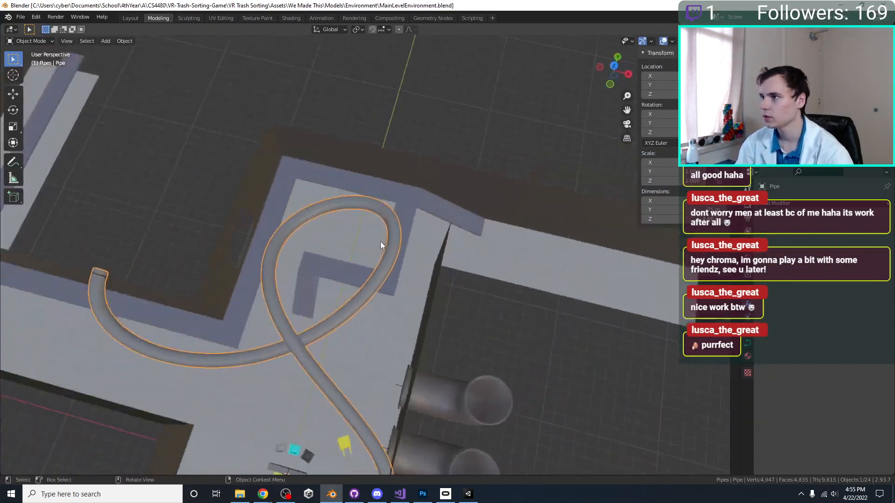
In top view, edit the pipe's curve and move the loop's far control point outward beyond the back wall.
{"action": "scroll", "coordinate": [380, 242], "scroll_direction": "up", "scroll_amount": 2}
{"action": "key", "text": "KP_7"}
{"action": "scroll", "coordinate": [320, 244], "scroll_direction": "down", "scroll_amount": 2}
{"action": "key", "text": "Tab"}
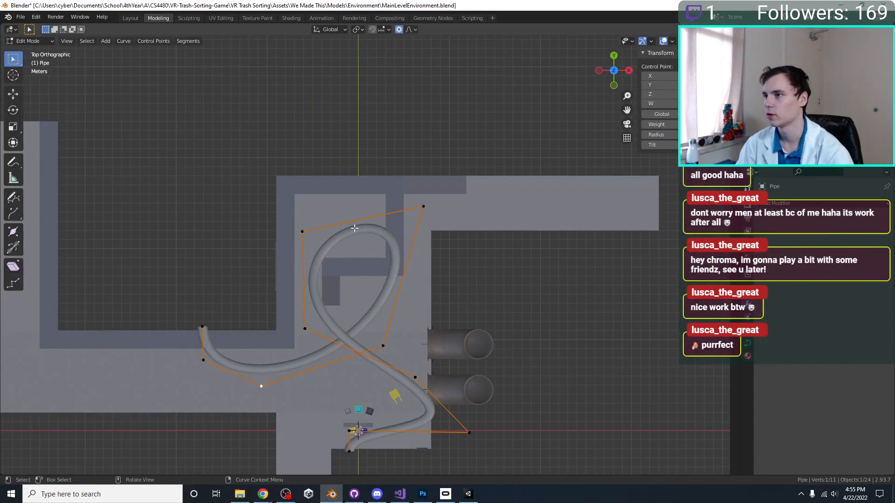
{"action": "left_click_drag", "start_coordinate": [473, 241], "coordinate": [473, 242]}
{"action": "middle_click_drag", "start_coordinate": [474, 241], "coordinate": [477, 282], "text": "shift"}
{"action": "key", "text": "g"}
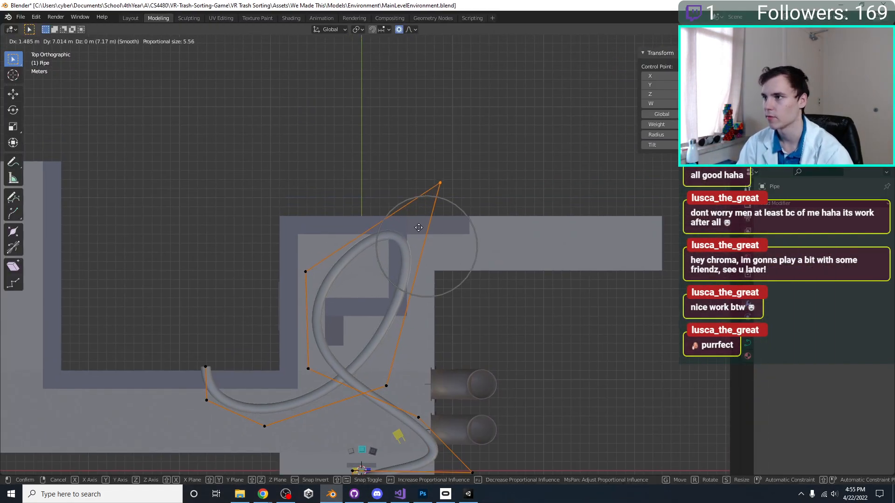
{"action": "left_click", "coordinate": [423, 219]}
Move the loop's other far control point toward the back wall, and pull the outermost one back about 0.77 m in X and 3.43 m in Y.
{"action": "left_click", "coordinate": [306, 271]}
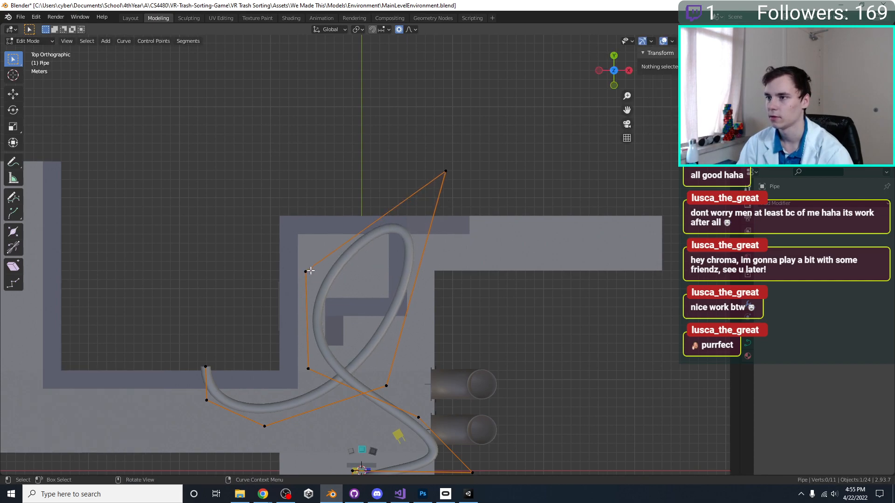
{"action": "key", "text": "g"}
{"action": "left_click", "coordinate": [311, 235]}
{"action": "left_click", "coordinate": [439, 153]}
{"action": "left_click", "coordinate": [436, 176]}
{"action": "key", "text": "g"}
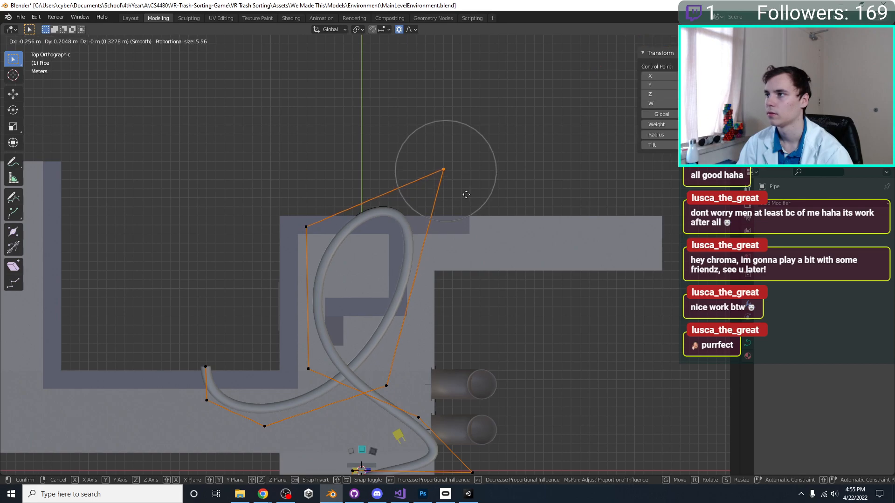
{"action": "left_click", "coordinate": [462, 228]}
{"action": "scroll", "coordinate": [426, 316], "scroll_direction": "down", "scroll_amount": 3}
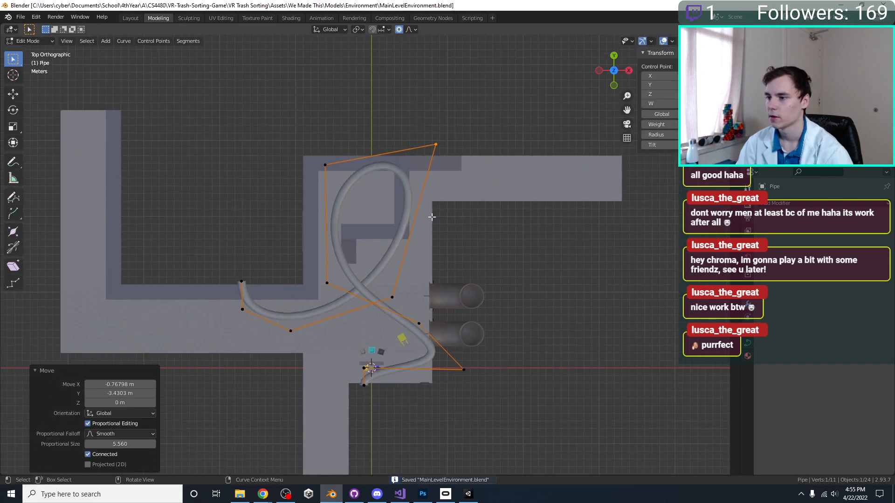
Duplicate the whole looping pipe and place the copy beside the original.
{"action": "key", "text": "Tab"}
{"action": "key", "text": "shift+d"}
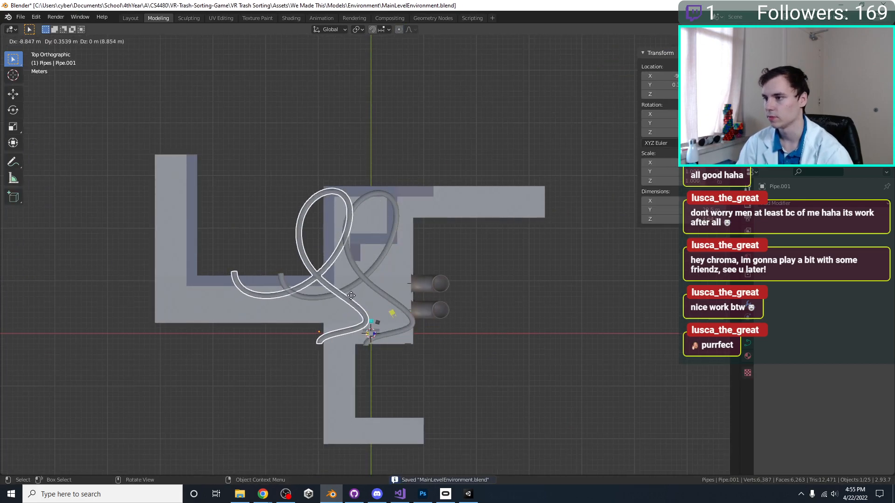
{"action": "left_click", "coordinate": [382, 290]}
Delete the copied pipe's control points except for the last two, leaving a short straight segment.
{"action": "key", "text": "Tab"}
{"action": "left_click_drag", "start_coordinate": [244, 206], "coordinate": [438, 300]}
{"action": "left_click", "coordinate": [402, 232]}
{"action": "left_click_drag", "start_coordinate": [288, 128], "coordinate": [442, 195]}
{"action": "key", "text": "x"}
{"action": "left_click", "coordinate": [442, 195]}
{"action": "left_click_drag", "start_coordinate": [424, 297], "coordinate": [438, 345]}
{"action": "key", "text": "x"}
{"action": "left_click", "coordinate": [438, 345]}
{"action": "scroll", "coordinate": [397, 337], "scroll_direction": "up", "scroll_amount": 2}
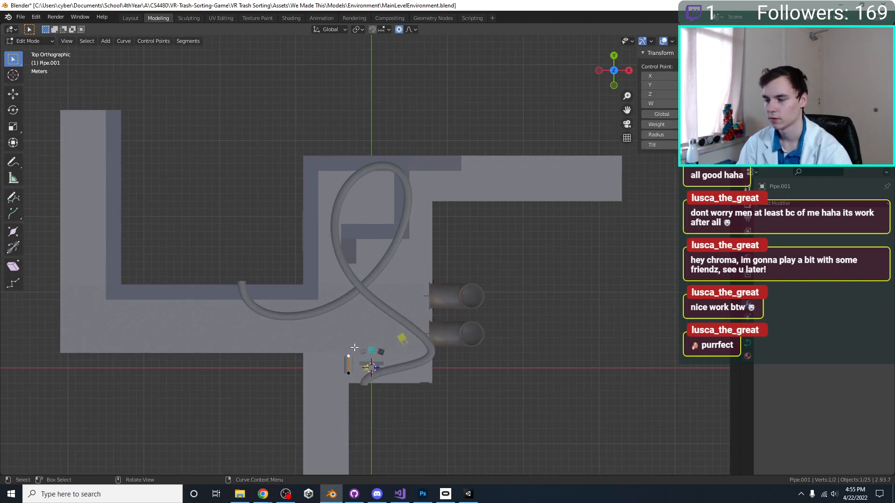
Rotate the short segment about 80.4° and move it inside the large pipe's loop.
{"action": "scroll", "coordinate": [354, 348], "scroll_direction": "down", "scroll_amount": 2}
{"action": "key", "text": "a"}
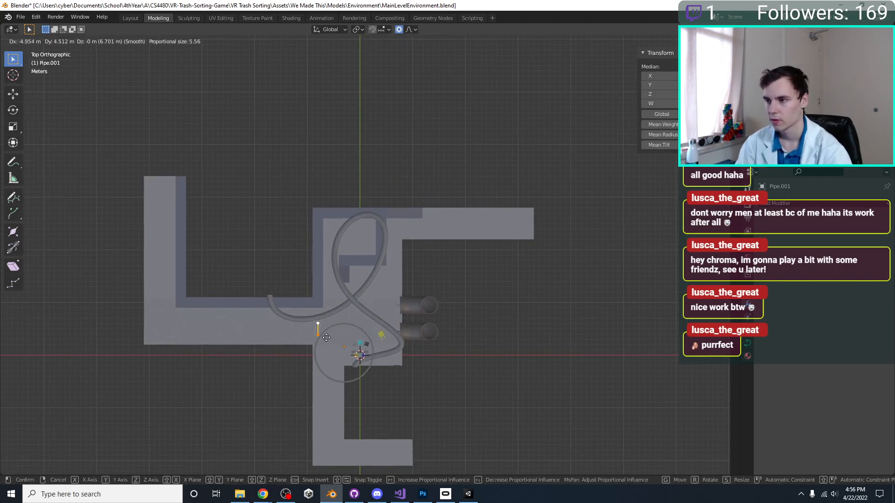
{"action": "left_click", "coordinate": [354, 344]}
{"action": "key", "text": "r"}
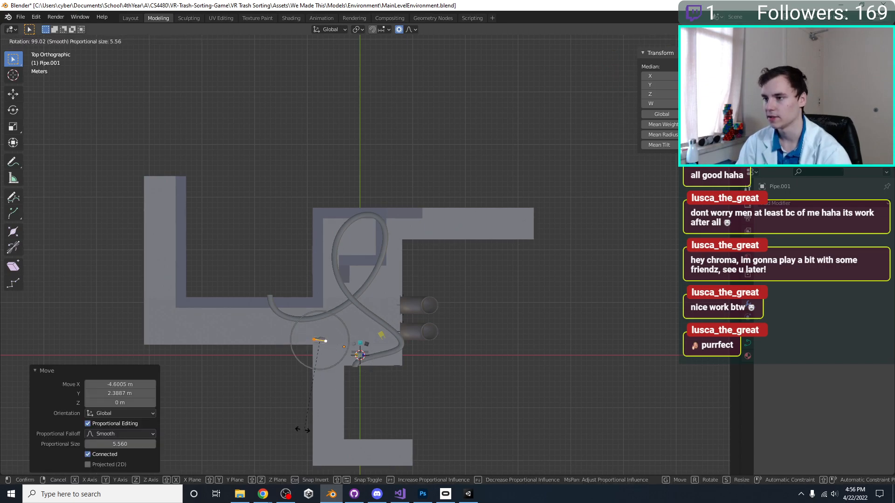
{"action": "left_click", "coordinate": [333, 425]}
{"action": "key", "text": "g"}
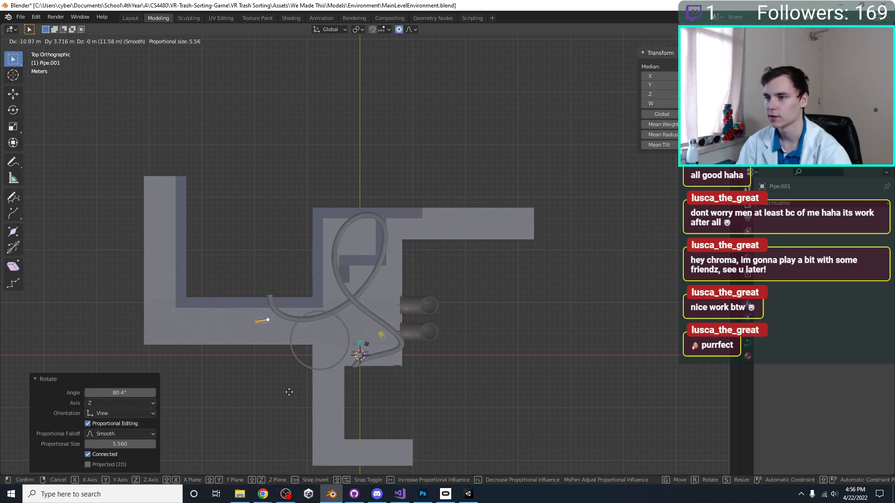
{"action": "left_click", "coordinate": [346, 346]}
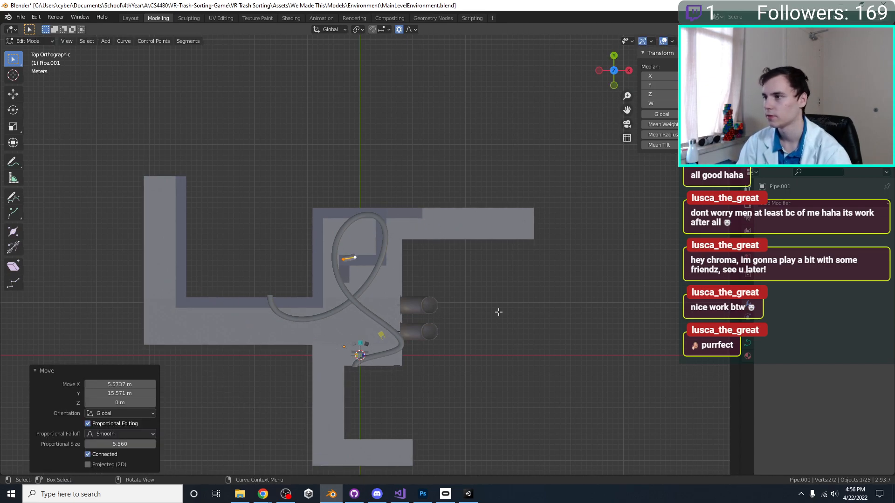
Set the short pipe's round bevel depth to 0.11 m.
{"action": "left_click", "coordinate": [747, 344]}
{"action": "scroll", "coordinate": [784, 328], "scroll_direction": "down", "scroll_amount": 2}
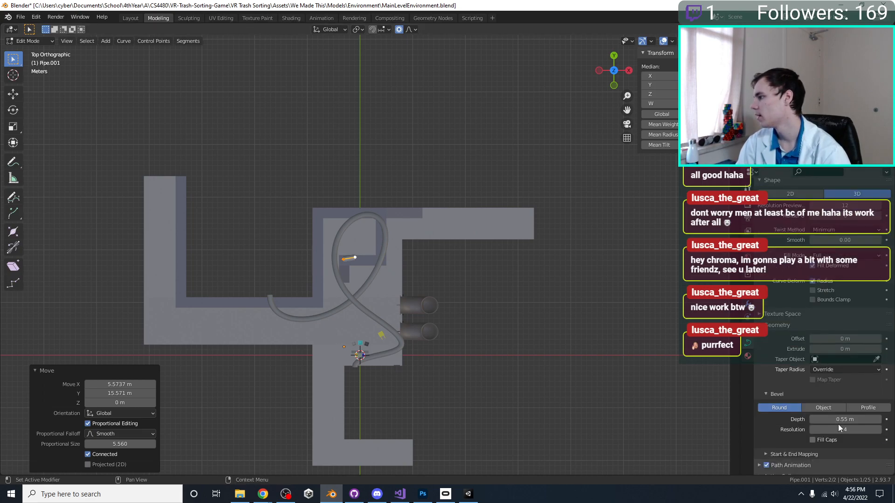
{"action": "middle_click_drag", "start_coordinate": [405, 224], "coordinate": [466, 345]}
Move the thin pipe object freehand from the loop's interior to just beyond its far end.
{"action": "key", "text": "Tab"}
{"action": "scroll", "coordinate": [473, 225], "scroll_direction": "down", "scroll_amount": 4}
{"action": "key", "text": "g"}
{"action": "left_click", "coordinate": [490, 258]}
Reposition the thin pipe's two control points freehand from several angles, placing the segment at the wall beside the loop near the large pipe's height.
{"action": "key", "text": "Tab"}
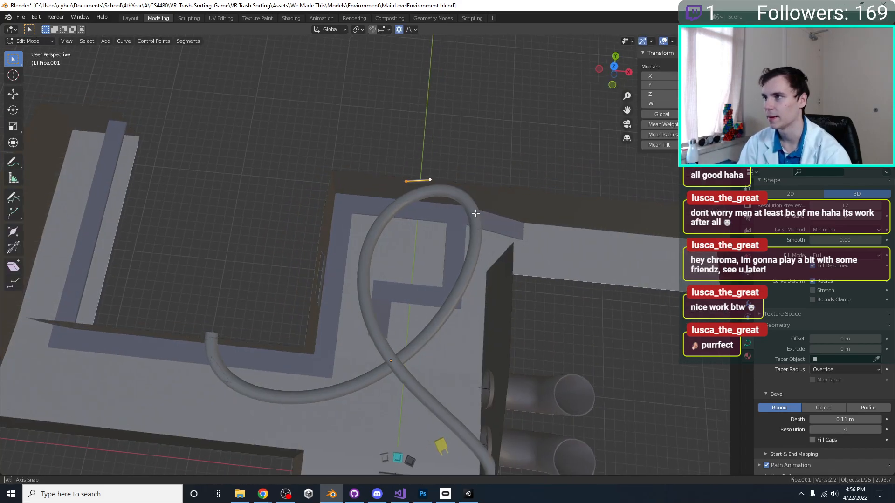
{"action": "middle_click_drag", "start_coordinate": [473, 214], "coordinate": [469, 154]}
{"action": "left_click_drag", "start_coordinate": [355, 233], "coordinate": [353, 234]}
{"action": "middle_click_drag", "start_coordinate": [442, 256], "coordinate": [361, 247]}
{"action": "key", "text": "g"}
{"action": "left_click", "coordinate": [220, 288]}
{"action": "middle_click_drag", "start_coordinate": [261, 303], "coordinate": [447, 281]}
{"action": "key", "text": "g"}
{"action": "left_click", "coordinate": [504, 223]}
{"action": "middle_click_drag", "start_coordinate": [494, 229], "coordinate": [333, 263]}
{"action": "key", "text": "g"}
{"action": "left_click", "coordinate": [378, 295]}
{"action": "middle_click_drag", "start_coordinate": [379, 295], "coordinate": [429, 329]}
{"action": "key", "text": "g"}
{"action": "left_click", "coordinate": [440, 268]}
{"action": "middle_click_drag", "start_coordinate": [439, 268], "coordinate": [429, 311]}
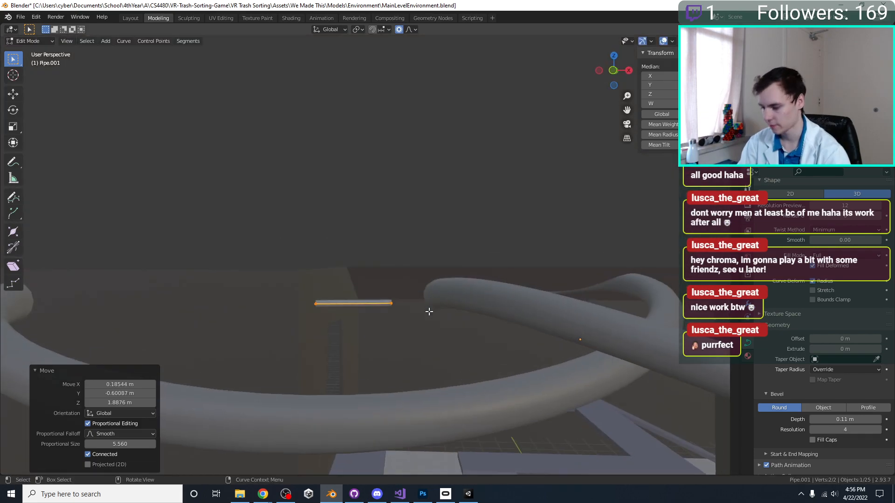
In top view, rotate the thin segment about 8.95° so it runs nearly straight out from the wall.
{"action": "key", "text": "KP_7"}
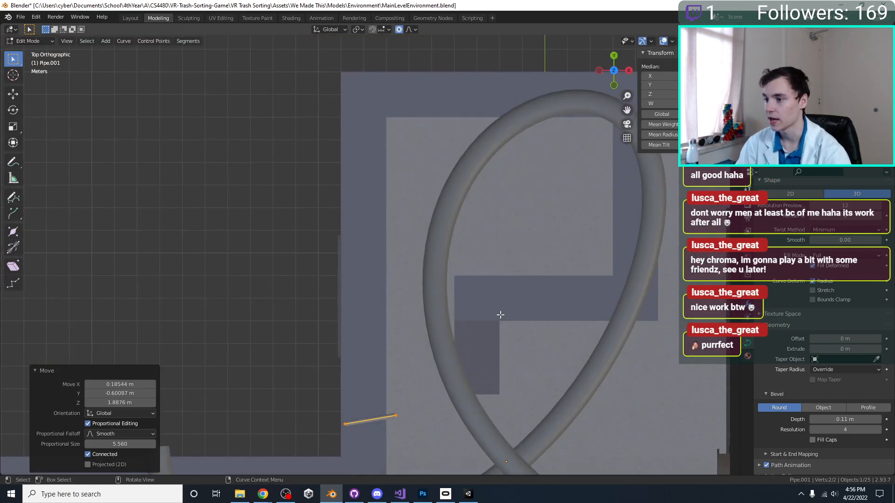
{"action": "scroll", "coordinate": [500, 316], "scroll_direction": "down", "scroll_amount": 2}
{"action": "key", "text": "r"}
{"action": "left_click", "coordinate": [480, 315]}
{"action": "key", "text": "g"}
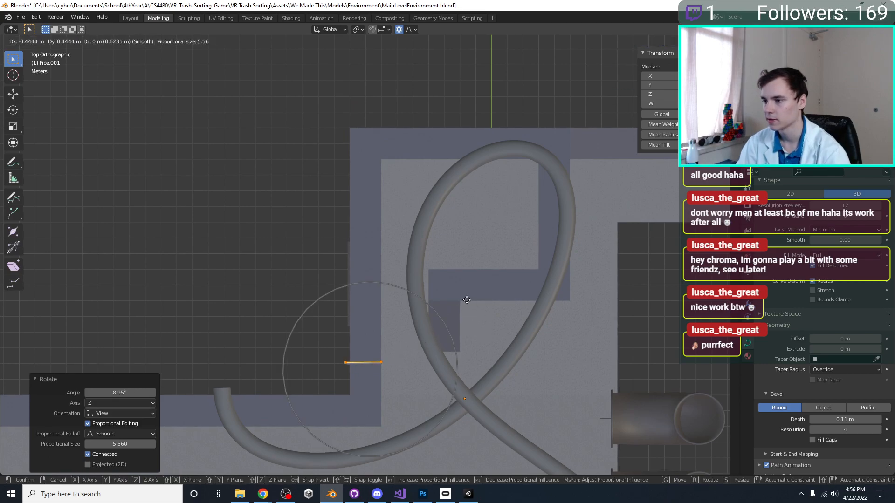
{"action": "right_click", "coordinate": [470, 298]}
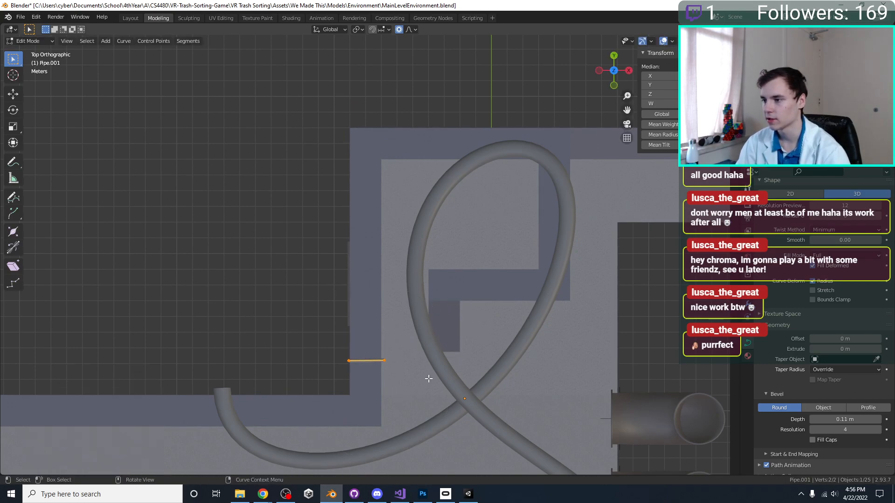
{"action": "scroll", "coordinate": [411, 387], "scroll_direction": "down", "scroll_amount": 2}
{"action": "key", "text": "g"}
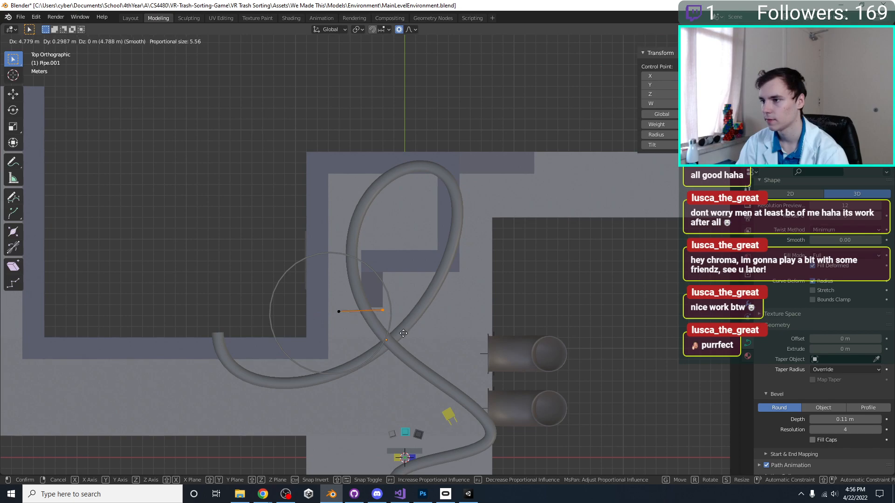
{"action": "right_click", "coordinate": [403, 333]}
Turn off proportional editing and move the thin segment's inner end out to the near side of the loop.
{"action": "scroll", "coordinate": [403, 333], "scroll_direction": "up", "scroll_amount": 6}
{"action": "scroll", "coordinate": [405, 331], "scroll_direction": "down", "scroll_amount": 4}
{"action": "left_click", "coordinate": [399, 29]}
{"action": "scroll", "coordinate": [371, 256], "scroll_direction": "down", "scroll_amount": 2}
{"action": "key", "text": "g"}
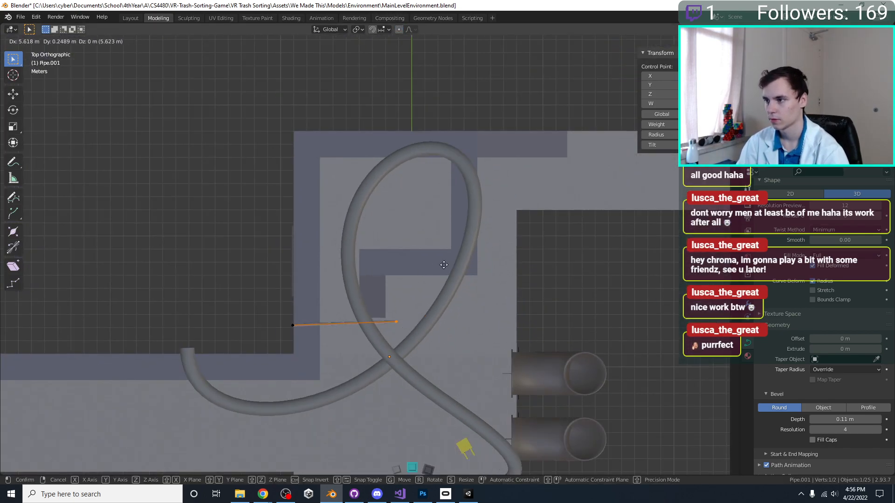
{"action": "left_click", "coordinate": [403, 257]}
Extrude the thin pipe's curve across the loop about 6.47 m in X and -1.14 m in Y, continue it to the opposite wall, and save.
{"action": "key", "text": "e"}
{"action": "left_click", "coordinate": [504, 272]}
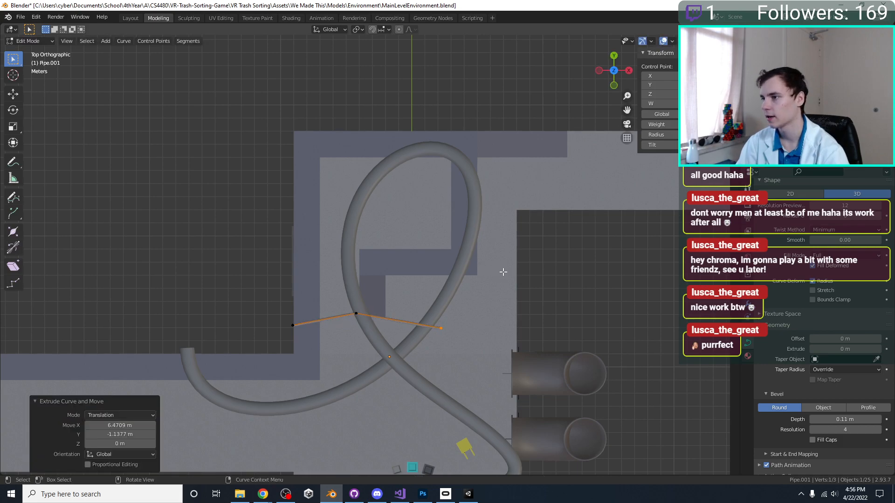
{"action": "key", "text": "Tab"}
{"action": "middle_click_drag", "start_coordinate": [481, 294], "coordinate": [442, 259]}
{"action": "key", "text": "ctrl+s"}
Lower the thin pipe along Z to cross the large pipe's loop.
{"action": "left_click", "coordinate": [442, 259]}
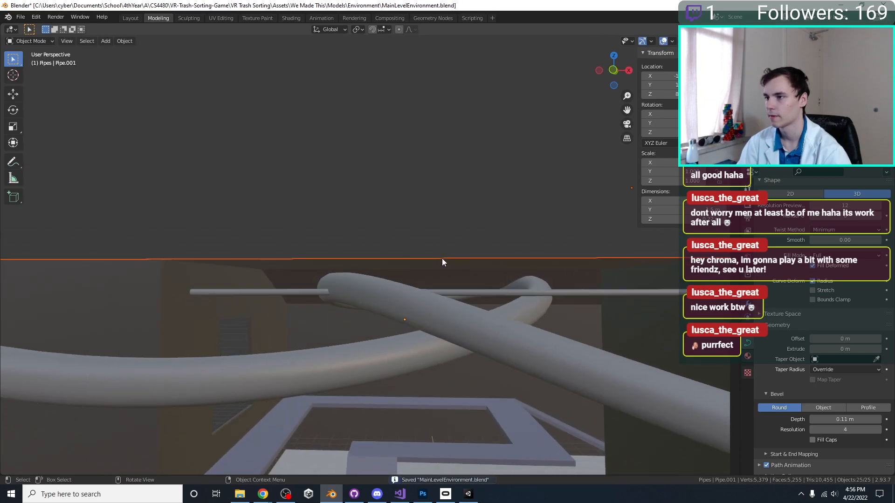
{"action": "left_click", "coordinate": [448, 292]}
{"action": "key", "text": "g"}
{"action": "key", "text": "z"}
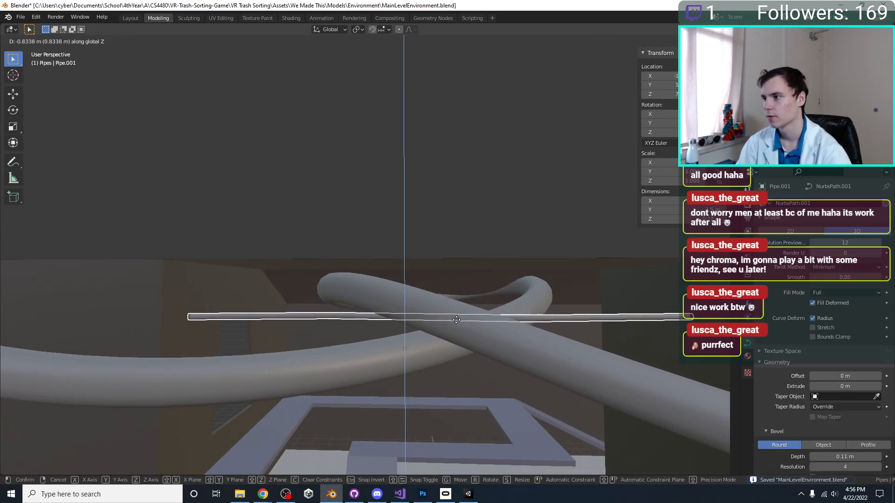
{"action": "left_click", "coordinate": [461, 342]}
{"action": "middle_click_drag", "start_coordinate": [461, 343], "coordinate": [517, 300]}
Lower the large pipe's outermost loop control point about 1.7 m along Z.
{"action": "left_click", "coordinate": [518, 301]}
{"action": "key", "text": "Tab"}
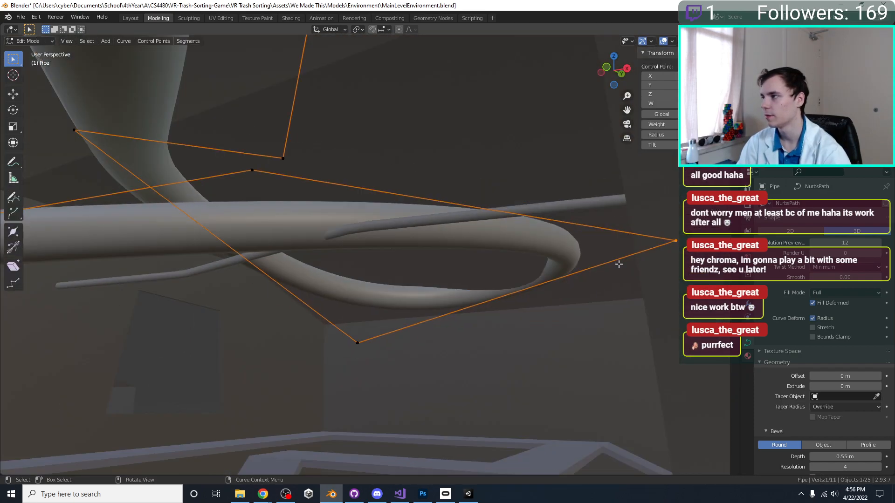
{"action": "key", "text": "g"}
{"action": "key", "text": "z"}
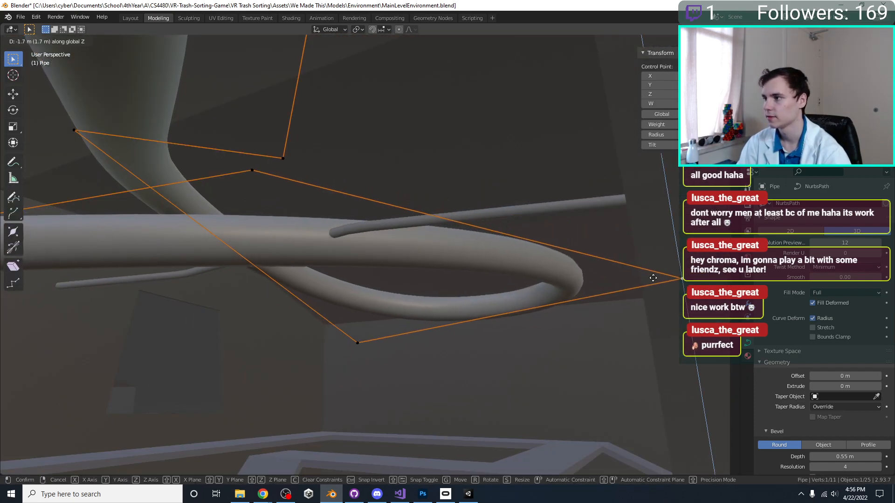
{"action": "left_click", "coordinate": [657, 277]}
{"action": "scroll", "coordinate": [416, 222], "scroll_direction": "down", "scroll_amount": 1}
{"action": "middle_click_drag", "start_coordinate": [416, 222], "coordinate": [471, 255], "text": "shift"}
{"action": "key", "text": "Tab"}
Raise all of the thin pipe's control points about 0.8 m along Z.
{"action": "left_click", "coordinate": [448, 289]}
{"action": "left_click", "coordinate": [443, 286]}
{"action": "key", "text": "Tab"}
{"action": "middle_click_drag", "start_coordinate": [440, 286], "coordinate": [364, 294]}
{"action": "key", "text": "a"}
{"action": "key", "text": "g"}
{"action": "key", "text": "z"}
{"action": "left_click", "coordinate": [387, 275]}
{"action": "key", "text": "Tab"}
Name the thin pipe's material Pipe2, give it a grey base color, and save the environment file.
{"action": "key", "text": "KP_7"}
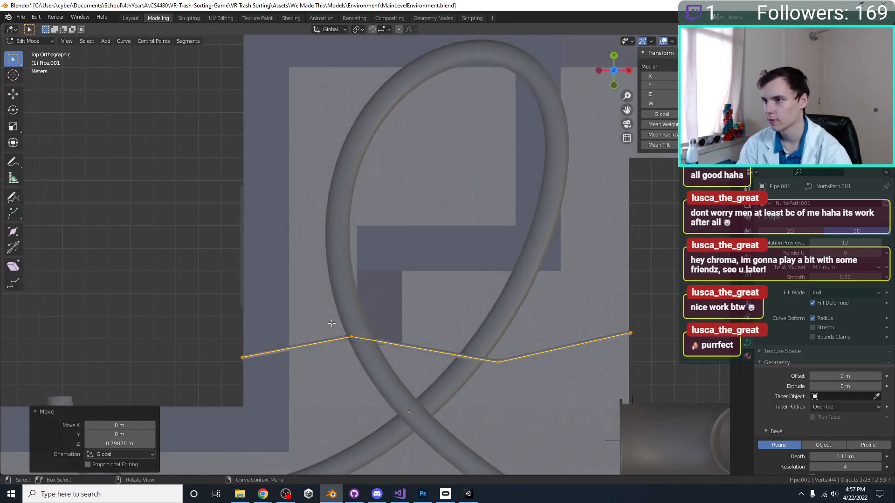
{"action": "left_click", "coordinate": [746, 303]}
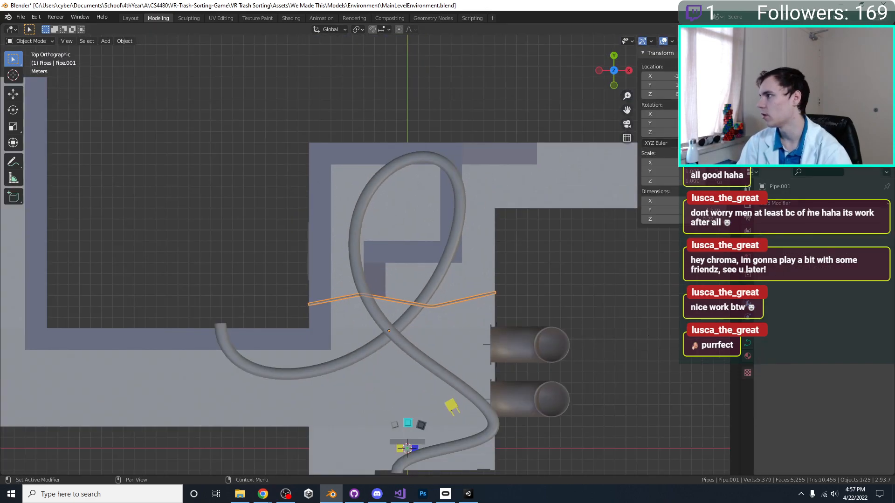
{"action": "left_click", "coordinate": [751, 356]}
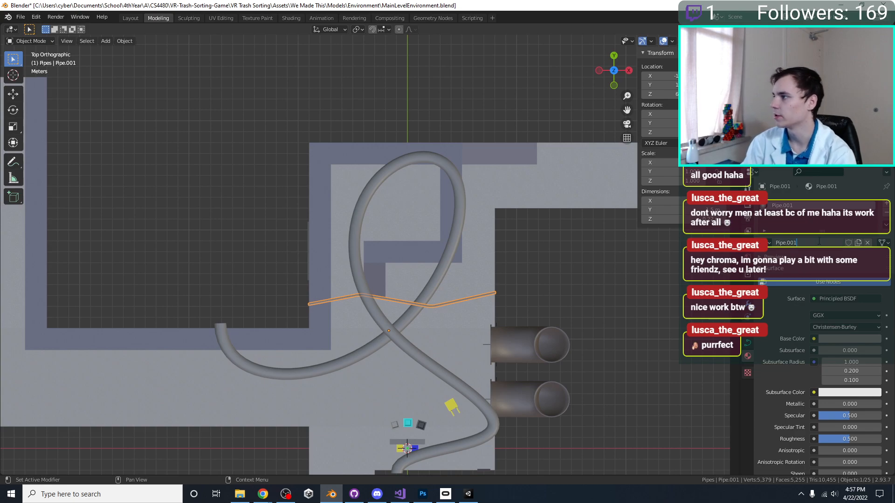
{"action": "left_click", "coordinate": [857, 340]}
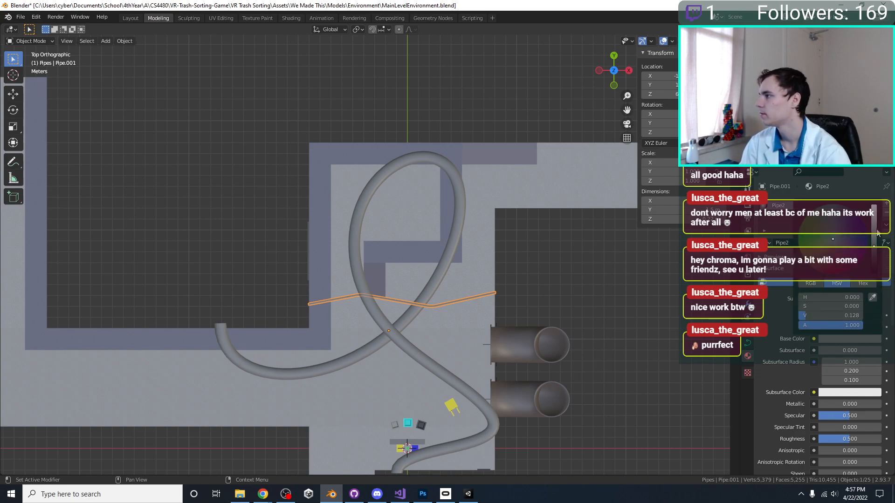
{"action": "key", "text": "ctrl+s"}
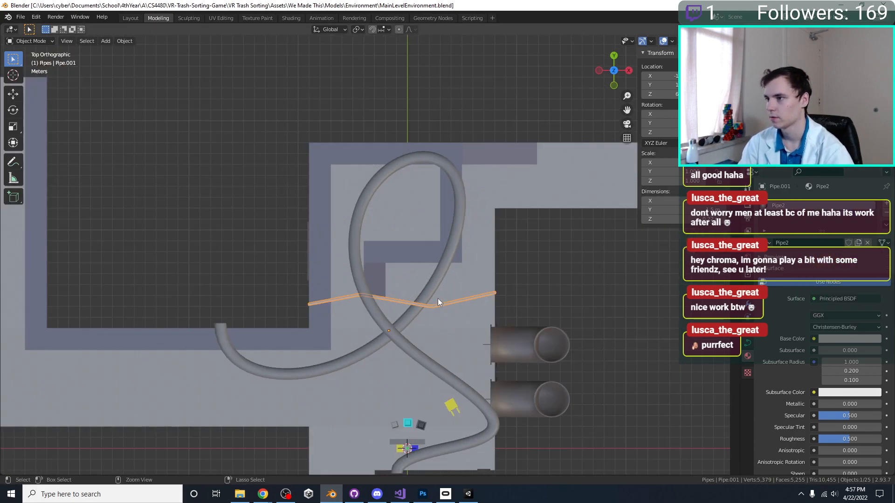
Duplicate the thin pipe and offset the copy about 1.78 m along Y.
{"action": "scroll", "coordinate": [438, 298], "scroll_direction": "up", "scroll_amount": 1}
{"action": "key", "text": "shift+d"}
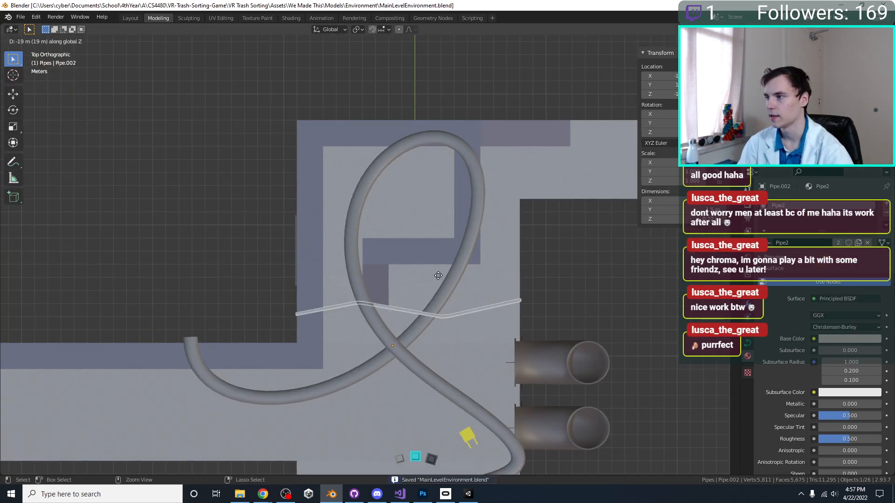
{"action": "right_click", "coordinate": [406, 257]}
{"action": "key", "text": "g"}
{"action": "key", "text": "z"}
{"action": "right_click", "coordinate": [398, 251]}
{"action": "key", "text": "g"}
{"action": "key", "text": "y"}
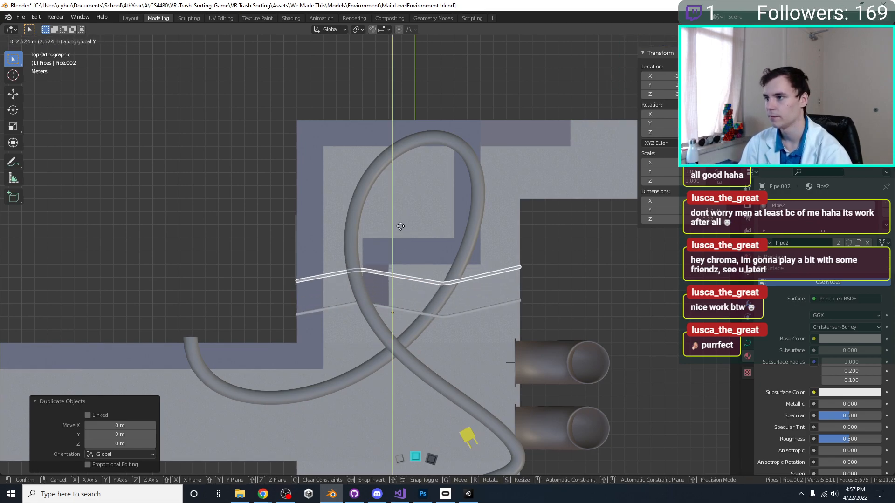
{"action": "left_click", "coordinate": [404, 231]}
Duplicate the thin pipe two more times, offsetting the copies about 2.20 m and 2.70 m along Y.
{"action": "key", "text": "shift+d"}
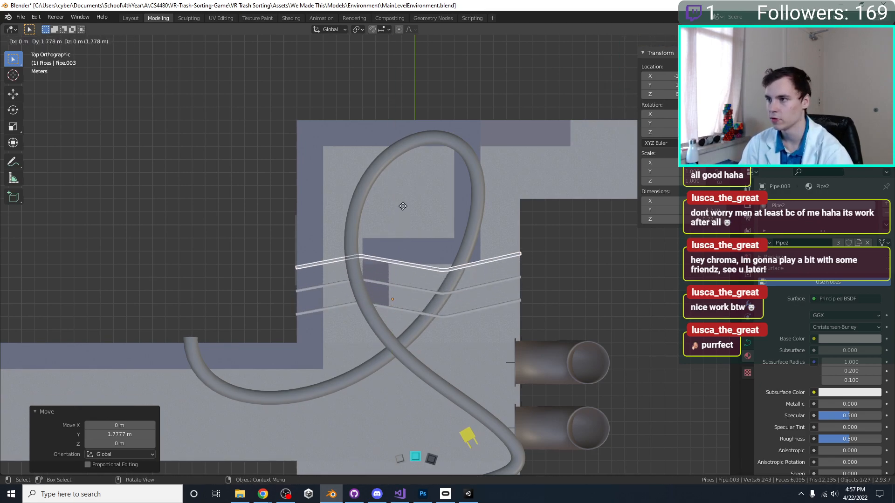
{"action": "left_click", "coordinate": [403, 201]}
{"action": "key", "text": "shift+d"}
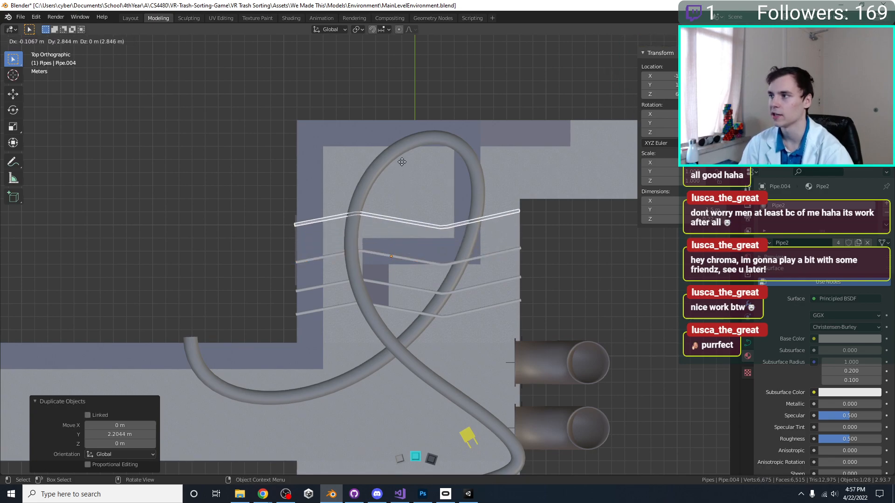
{"action": "left_click", "coordinate": [402, 164]}
{"action": "middle_click_drag", "start_coordinate": [402, 164], "coordinate": [384, 286], "text": "shift"}
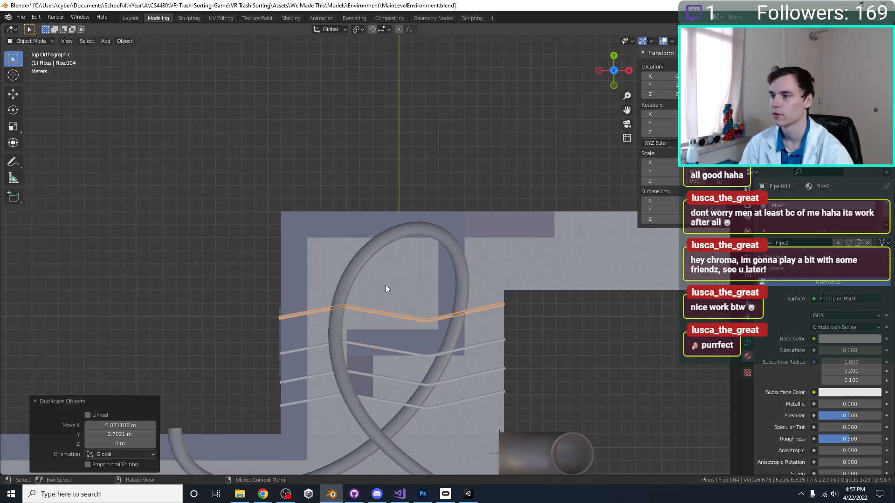
{"action": "key", "text": "shift+d"}
{"action": "right_click", "coordinate": [393, 255]}
{"action": "key", "text": "ctrl+z"}
Select all four thin pipes, open them together for control-point editing, and save the environment file.
{"action": "middle_click_drag", "start_coordinate": [415, 306], "coordinate": [298, 308]}
{"action": "left_click", "coordinate": [254, 335]}
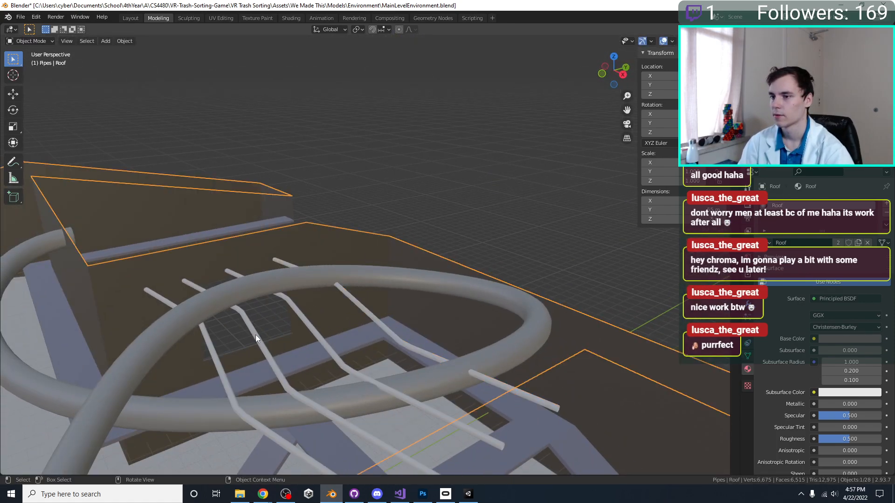
{"action": "left_click", "coordinate": [313, 322]}
{"action": "middle_click_drag", "start_coordinate": [418, 338], "coordinate": [448, 218]}
{"action": "left_click", "coordinate": [465, 279], "text": "shift"}
{"action": "left_click", "coordinate": [464, 275]}
{"action": "left_click", "coordinate": [429, 208], "text": "shift"}
{"action": "left_click", "coordinate": [323, 123], "text": "shift"}
{"action": "left_click", "coordinate": [198, 75], "text": "shift"}
{"action": "key", "text": "Tab"}
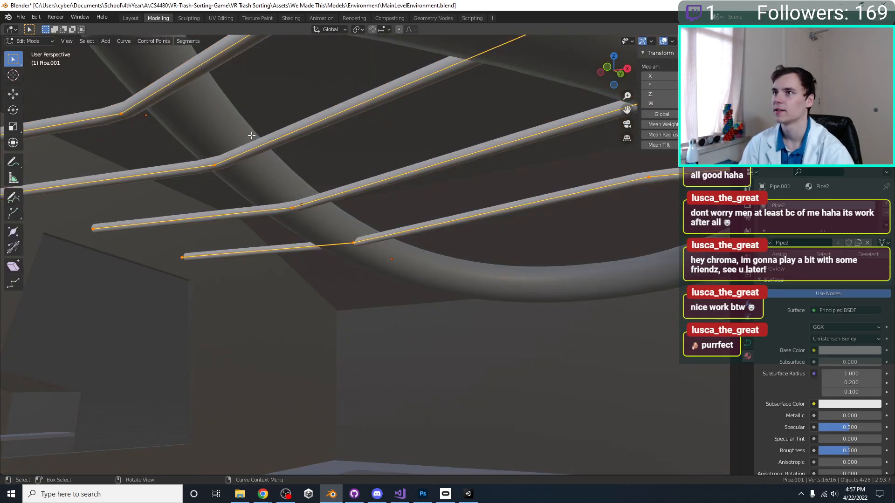
{"action": "key", "text": "KP_7"}
{"action": "scroll", "coordinate": [270, 171], "scroll_direction": "down", "scroll_amount": 3}
{"action": "key", "text": "ctrl+s"}
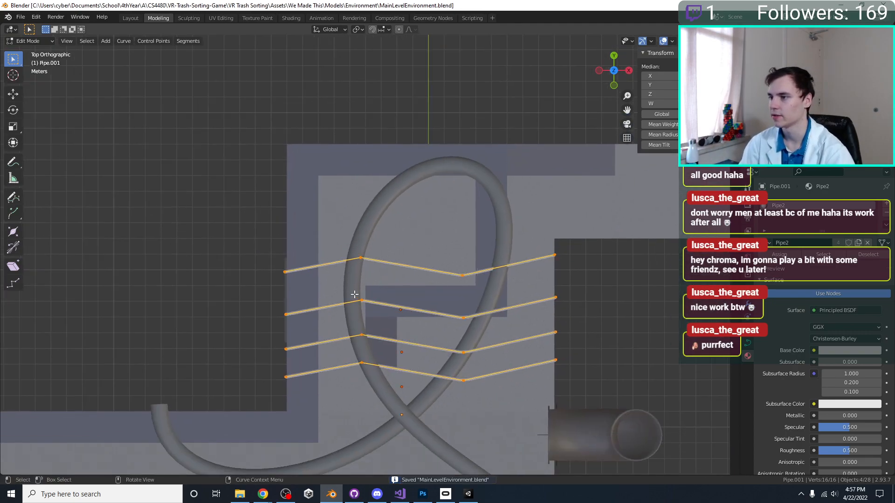
In top view, shift the second-farthest thin pipe's −X bend toward −Y and its +X bend toward +Y.
{"action": "left_click", "coordinate": [377, 312]}
{"action": "scroll", "coordinate": [377, 312], "scroll_direction": "down", "scroll_amount": 1}
{"action": "key", "text": "g"}
{"action": "left_click", "coordinate": [400, 326]}
{"action": "left_click", "coordinate": [462, 317]}
{"action": "key", "text": "g"}
{"action": "left_click", "coordinate": [468, 311]}
Reposition both bends of the third-farthest thin pipe and move the nearest pipe's −X bend about 0.21 m toward −Y.
{"action": "left_click", "coordinate": [468, 359]}
{"action": "key", "text": "g"}
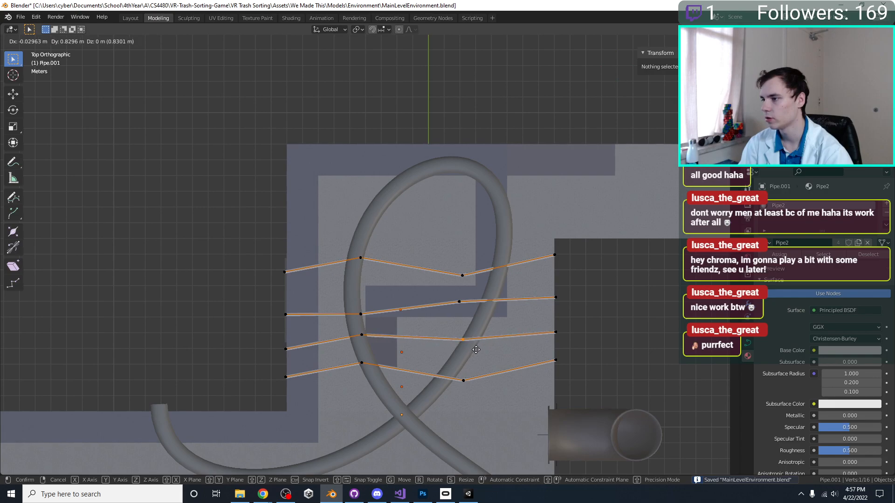
{"action": "left_click", "coordinate": [498, 343]}
{"action": "left_click", "coordinate": [359, 334]}
{"action": "key", "text": "g"}
{"action": "left_click", "coordinate": [403, 350]}
{"action": "left_click", "coordinate": [361, 359]}
{"action": "key", "text": "g"}
{"action": "left_click", "coordinate": [365, 368]}
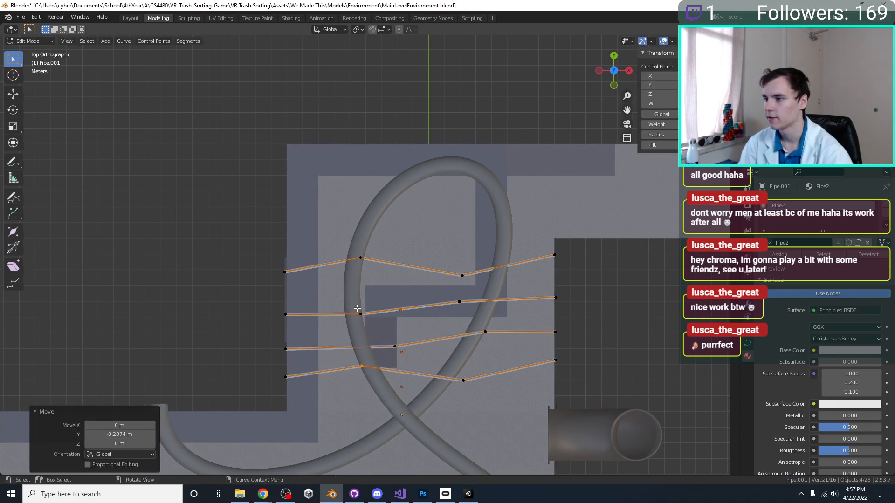
Extend the thin pipes' end points outward past both walls, moving the −X ends about −0.33 m in X and 0.30 m in Y.
{"action": "key", "text": "alt+a"}
{"action": "left_click_drag", "start_coordinate": [564, 261], "coordinate": [565, 261]}
{"action": "key", "text": "g"}
{"action": "left_click", "coordinate": [578, 251]}
{"action": "left_click_drag", "start_coordinate": [574, 374], "coordinate": [573, 375]}
{"action": "key", "text": "g"}
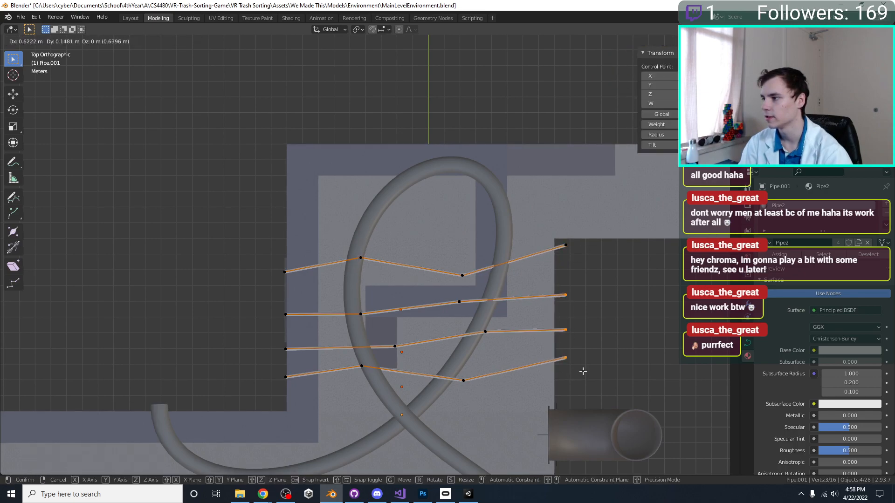
{"action": "left_click", "coordinate": [584, 372]}
{"action": "left_click_drag", "start_coordinate": [261, 238], "coordinate": [295, 399]}
{"action": "key", "text": "g"}
{"action": "left_click", "coordinate": [293, 392]}
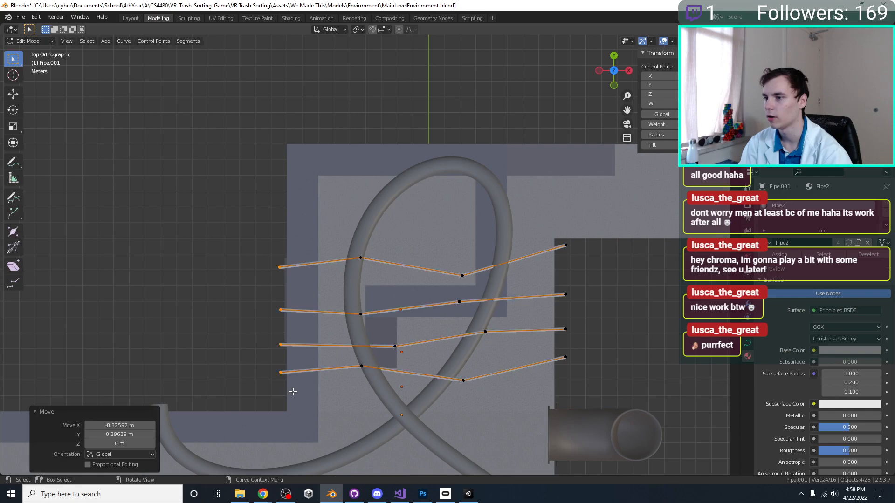
Raise the +X bend points of the two farthest thin pipes near the large pipe's loop.
{"action": "left_click_drag", "start_coordinate": [448, 274], "coordinate": [448, 274]}
{"action": "middle_click_drag", "start_coordinate": [480, 267], "coordinate": [434, 271]}
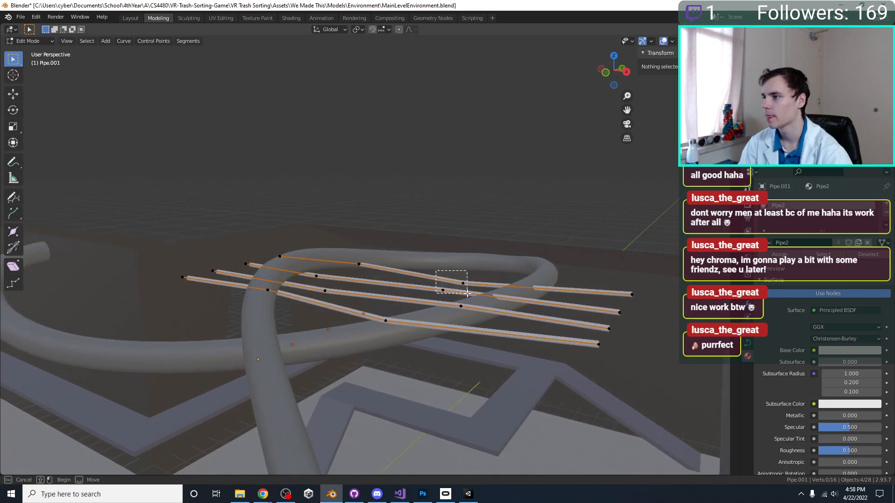
{"action": "left_click_drag", "start_coordinate": [466, 293], "coordinate": [467, 295]}
{"action": "key", "text": "g"}
{"action": "left_click", "coordinate": [462, 278]}
{"action": "middle_click_drag", "start_coordinate": [462, 277], "coordinate": [445, 273]}
Adjust the −X bend points of the thin pipes where they cross the large pipe.
{"action": "left_click_drag", "start_coordinate": [356, 243], "coordinate": [352, 258]}
{"action": "middle_click_drag", "start_coordinate": [353, 258], "coordinate": [327, 262]}
{"action": "key", "text": "g"}
{"action": "left_click", "coordinate": [313, 265]}
{"action": "key", "text": "g"}
{"action": "left_click", "coordinate": [326, 277]}
Lift the third-farthest thin pipe's −X bend point about 1.6 m in Z, over the top of the large pipe.
{"action": "left_click_drag", "start_coordinate": [343, 282], "coordinate": [343, 283]}
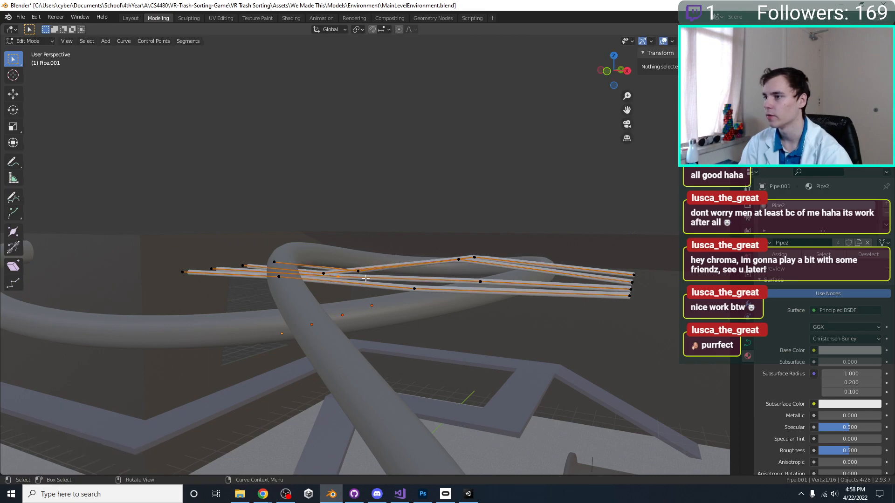
{"action": "key", "text": "g"}
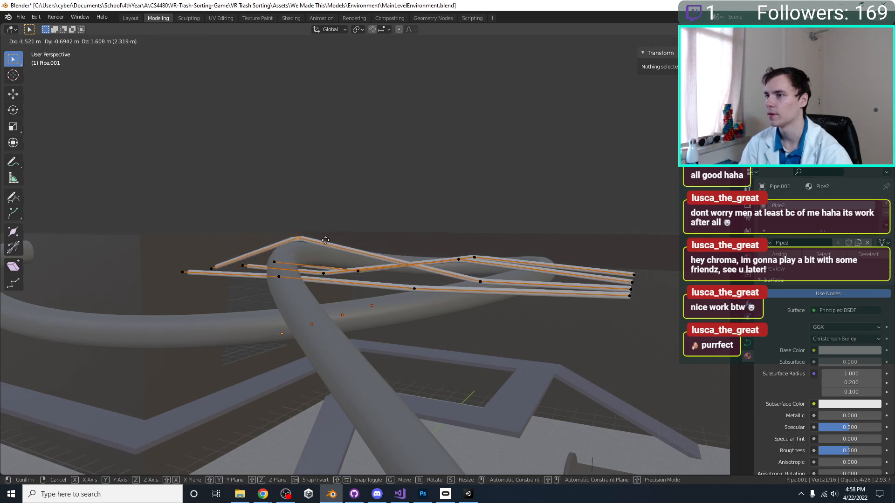
{"action": "left_click", "coordinate": [319, 238]}
{"action": "middle_click_drag", "start_coordinate": [319, 238], "coordinate": [343, 292]}
{"action": "key", "text": "g"}
{"action": "key", "text": "Escape"}
{"action": "key", "text": "Tab"}
{"action": "left_click", "coordinate": [345, 330]}
{"action": "left_click", "coordinate": [343, 297]}
{"action": "key", "text": "Tab"}
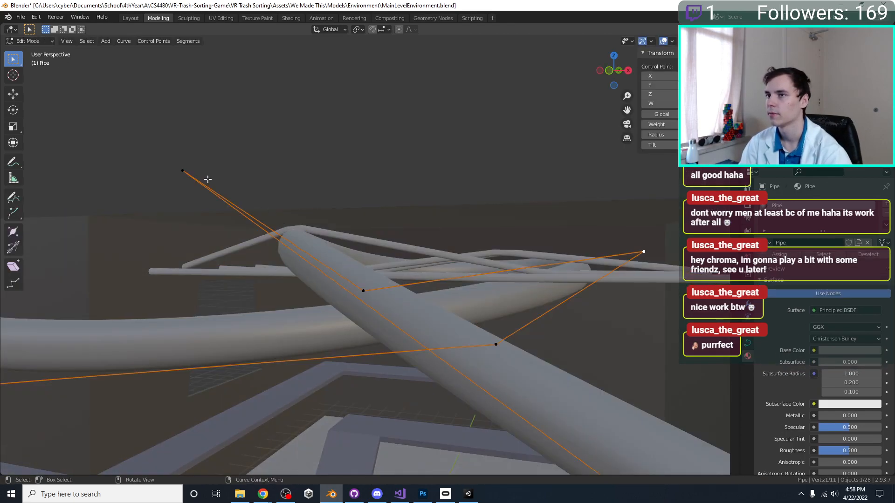
{"action": "key", "text": "Tab"}
{"action": "left_click", "coordinate": [409, 266]}
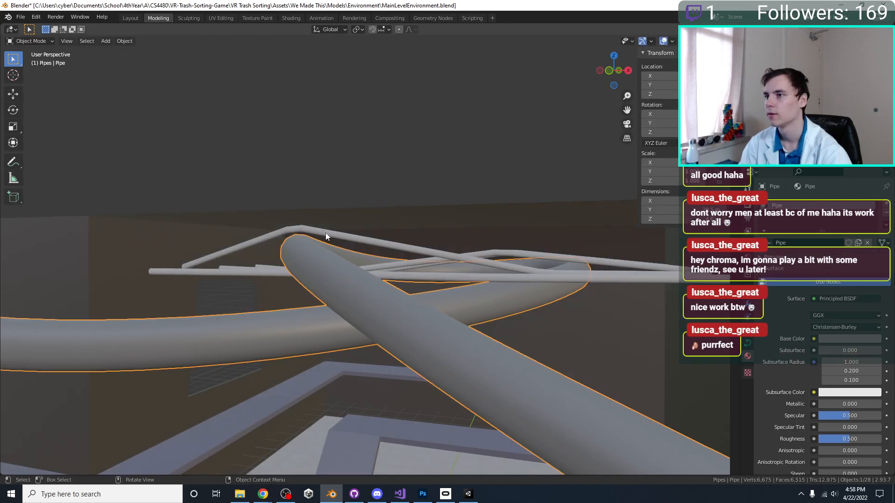
Reselect the four thin pipes, reopen their control points for editing, and save the file.
{"action": "middle_click_drag", "start_coordinate": [408, 263], "coordinate": [348, 239]}
{"action": "left_click", "coordinate": [356, 224]}
{"action": "left_click", "coordinate": [333, 254], "text": "shift"}
{"action": "left_click", "coordinate": [330, 270], "text": "shift"}
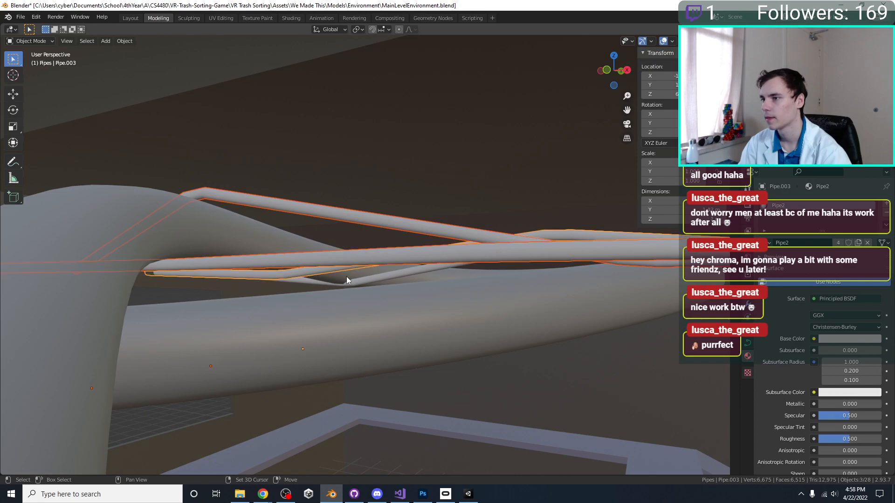
{"action": "left_click", "coordinate": [375, 277], "text": "shift"}
{"action": "key", "text": "Tab"}
{"action": "middle_click_drag", "start_coordinate": [375, 278], "coordinate": [335, 273]}
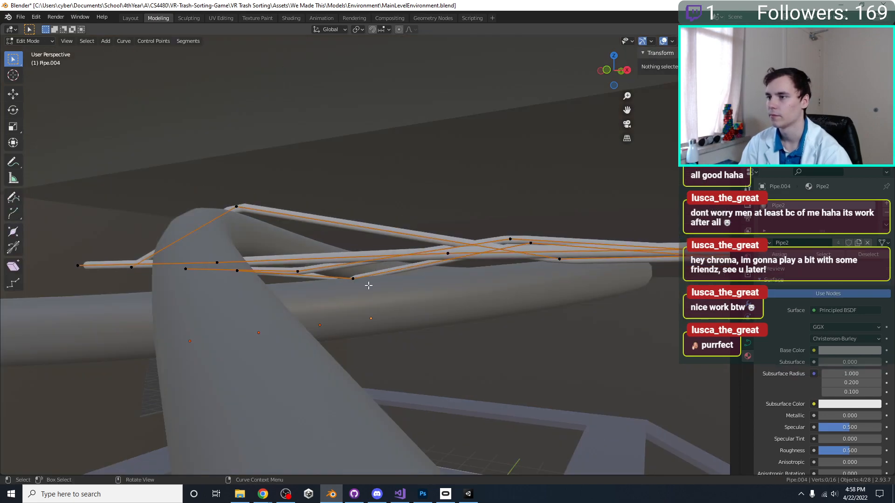
{"action": "left_click_drag", "start_coordinate": [344, 275], "coordinate": [368, 302]}
{"action": "mouse_move", "coordinate": [368, 301]}
{"action": "middle_mouse_down"}
{"action": "mouse_move", "coordinate": [393, 309]}
{"action": "mouse_move", "coordinate": [381, 296]}
{"action": "middle_mouse_up"}
{"action": "left_click_drag", "start_coordinate": [381, 296], "coordinate": [381, 296]}
{"action": "middle_click_drag", "start_coordinate": [381, 296], "coordinate": [418, 174]}
{"action": "key", "text": "ctrl+s"}
Move one thin pipe's bend point about 1.23 m along X and shift the farthest pipe's +X bend outward toward +Y.
{"action": "key", "text": "alt+a"}
{"action": "left_click", "coordinate": [371, 361]}
{"action": "key", "text": "g"}
{"action": "left_click", "coordinate": [426, 360]}
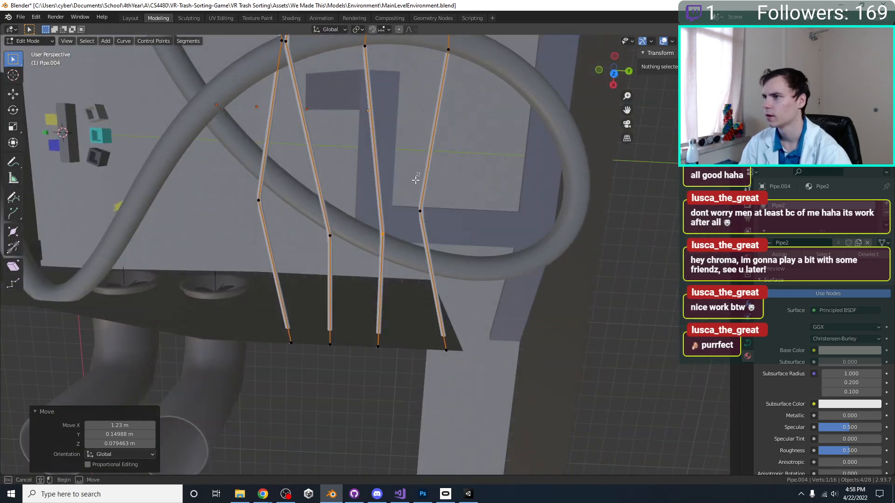
{"action": "left_click", "coordinate": [420, 211]}
{"action": "middle_click_drag", "start_coordinate": [420, 206], "coordinate": [321, 306], "text": "shift"}
{"action": "key", "text": "g"}
{"action": "left_click", "coordinate": [397, 308]}
Try repositioning both bend points of the second-farthest thin pipe inside the large loop, and undo the change.
{"action": "middle_click_drag", "start_coordinate": [397, 308], "coordinate": [354, 261]}
{"action": "left_click", "coordinate": [354, 261]}
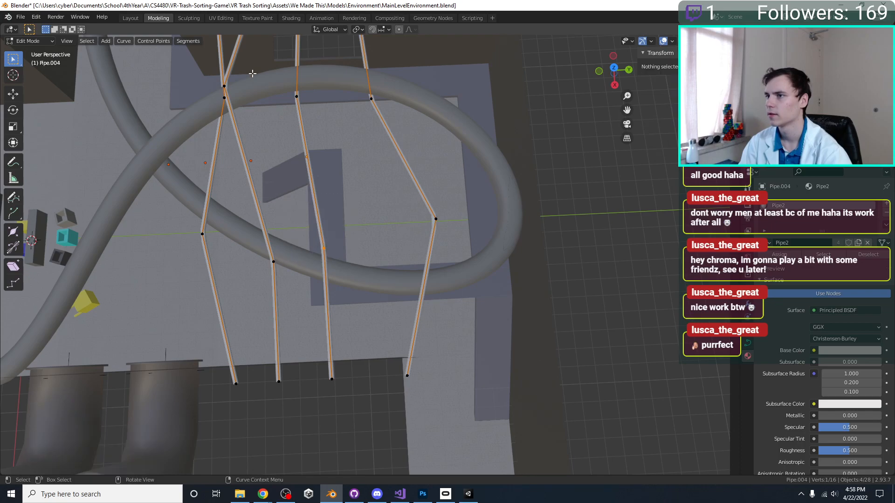
{"action": "key", "text": "g"}
{"action": "left_click", "coordinate": [359, 42]}
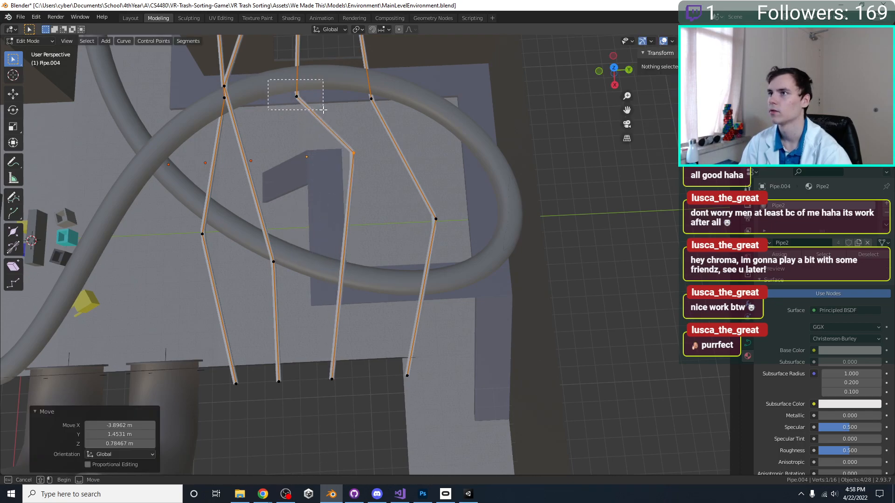
{"action": "left_click_drag", "start_coordinate": [323, 109], "coordinate": [323, 110]}
{"action": "key", "text": "g"}
{"action": "left_click", "coordinate": [322, 230]}
{"action": "middle_click_drag", "start_coordinate": [322, 231], "coordinate": [383, 230]}
{"action": "key", "text": "ctrl+z"}
Raise a thin pipe's bend point about 0.28 m along Z and leave control-point editing.
{"action": "key", "text": "g"}
{"action": "left_click", "coordinate": [431, 259]}
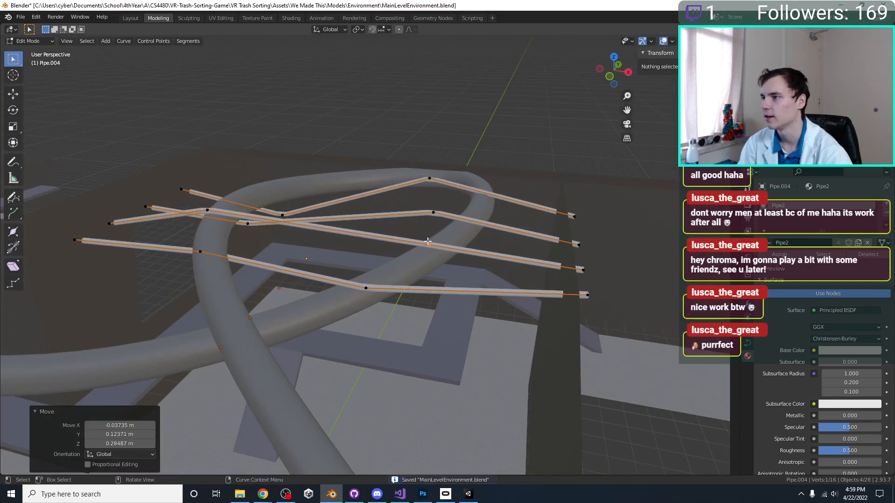
{"action": "middle_click_drag", "start_coordinate": [431, 258], "coordinate": [400, 215]}
{"action": "left_click_drag", "start_coordinate": [425, 236], "coordinate": [424, 230]}
{"action": "key", "text": "Tab"}
Move the third-farthest thin pipe's +X bend and end point together about 3.15 m along Y, crossing the neighbouring pipe.
{"action": "middle_click_drag", "start_coordinate": [422, 229], "coordinate": [322, 240]}
{"action": "scroll", "coordinate": [312, 246], "scroll_direction": "up", "scroll_amount": 3}
{"action": "key", "text": "Tab"}
{"action": "scroll", "coordinate": [311, 247], "scroll_direction": "down", "scroll_amount": 3}
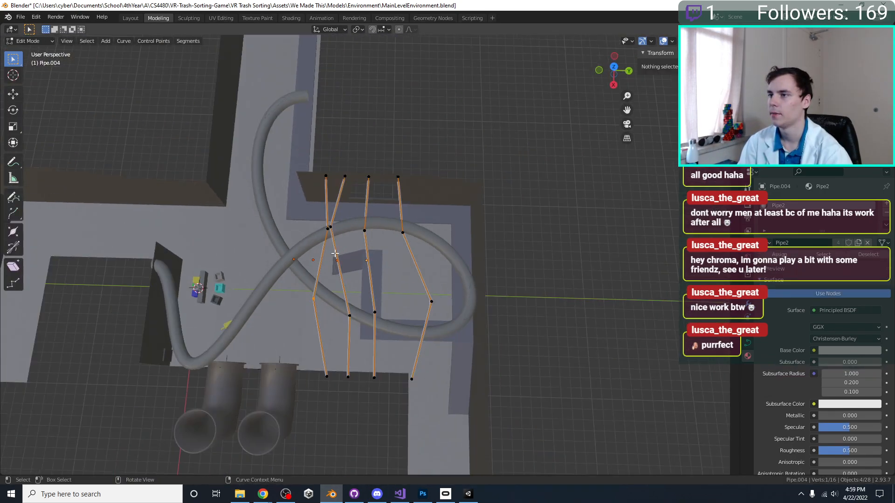
{"action": "scroll", "coordinate": [281, 272], "scroll_direction": "up", "scroll_amount": 2}
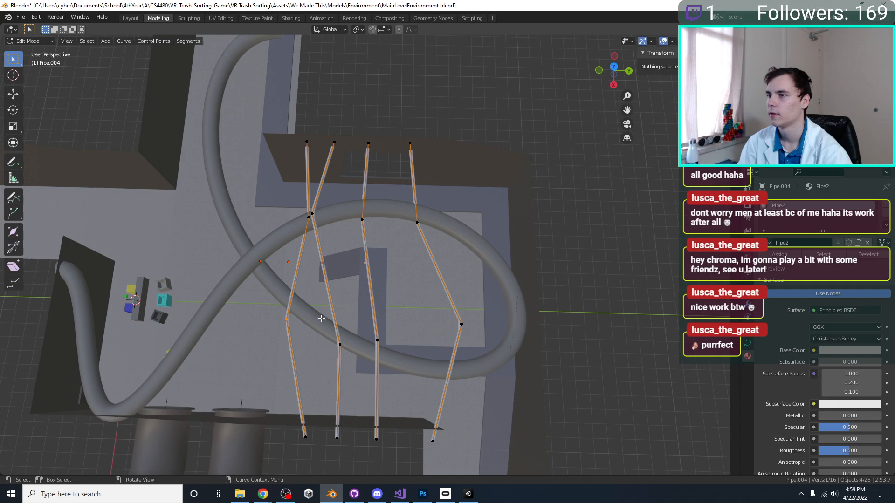
{"action": "key", "text": "g"}
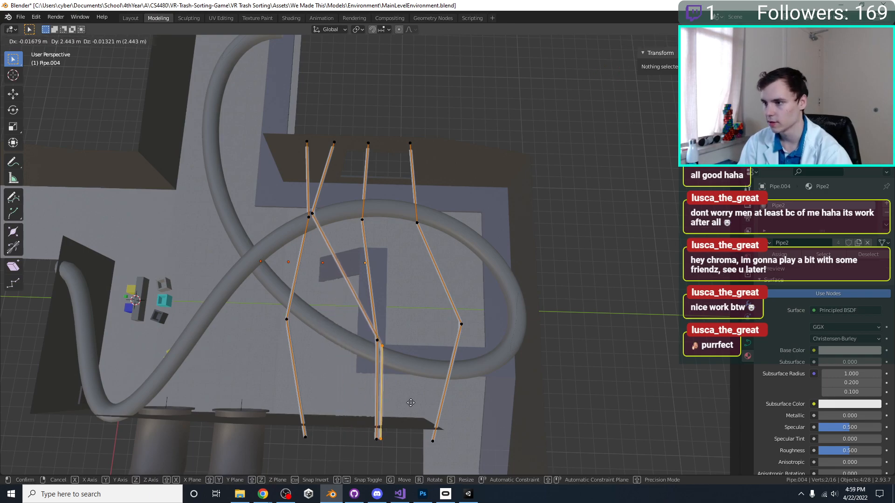
{"action": "left_click", "coordinate": [423, 399]}
Move the second-farthest thin pipe's +X bend and end point together toward −Y into the freed gap.
{"action": "left_click_drag", "start_coordinate": [358, 328], "coordinate": [375, 353]}
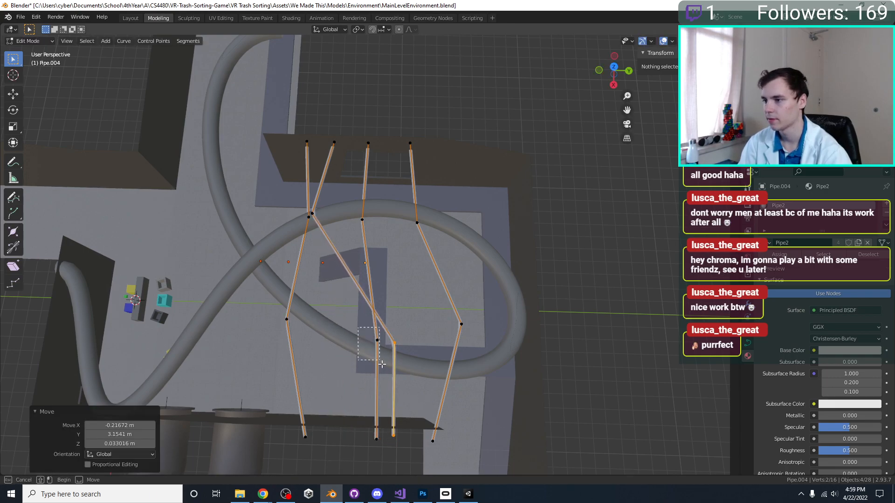
{"action": "left_click_drag", "start_coordinate": [378, 438], "coordinate": [377, 439]}
{"action": "key", "text": "g"}
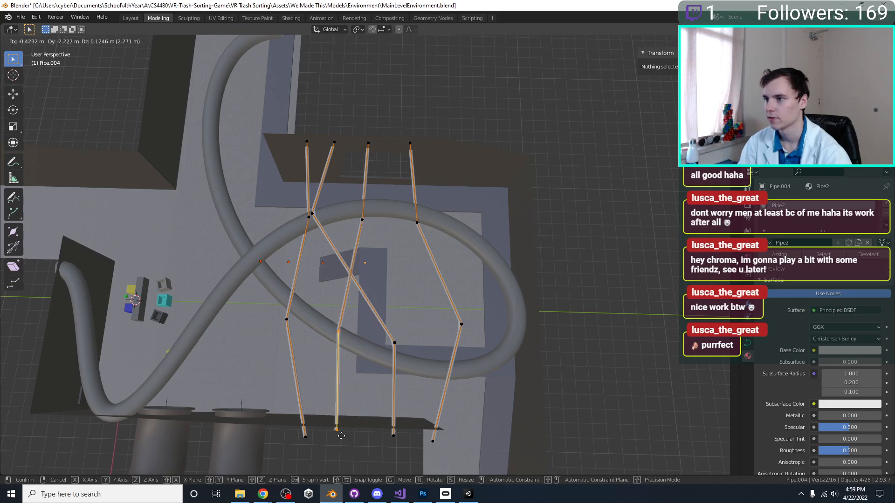
{"action": "left_click", "coordinate": [349, 437]}
Nudge the crossing thin pipe's raised bend point above the large pipe and leave control-point editing.
{"action": "middle_click_drag", "start_coordinate": [349, 438], "coordinate": [335, 163]}
{"action": "key", "text": "Tab"}
{"action": "key", "text": "Tab"}
{"action": "left_click", "coordinate": [311, 201]}
{"action": "key", "text": "g"}
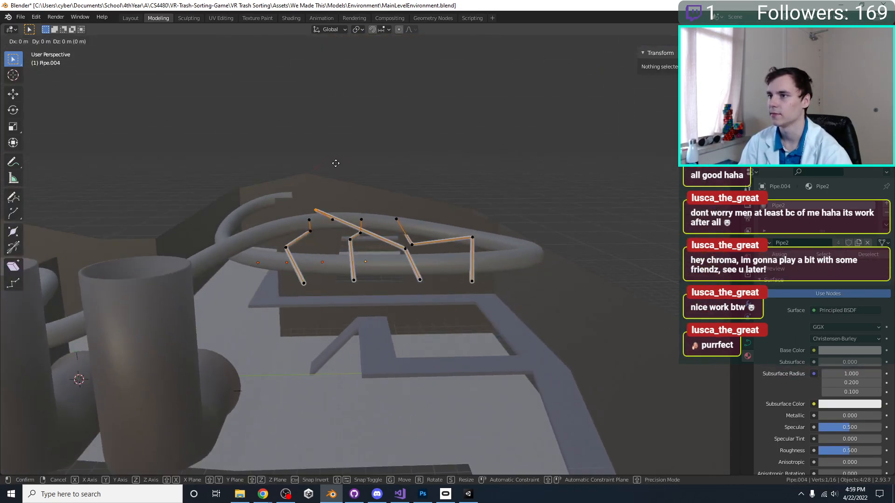
{"action": "left_click", "coordinate": [344, 158]}
{"action": "key", "text": "Tab"}
{"action": "middle_click_drag", "start_coordinate": [344, 194], "coordinate": [340, 180]}
{"action": "scroll", "coordinate": [343, 181], "scroll_direction": "up", "scroll_amount": 4}
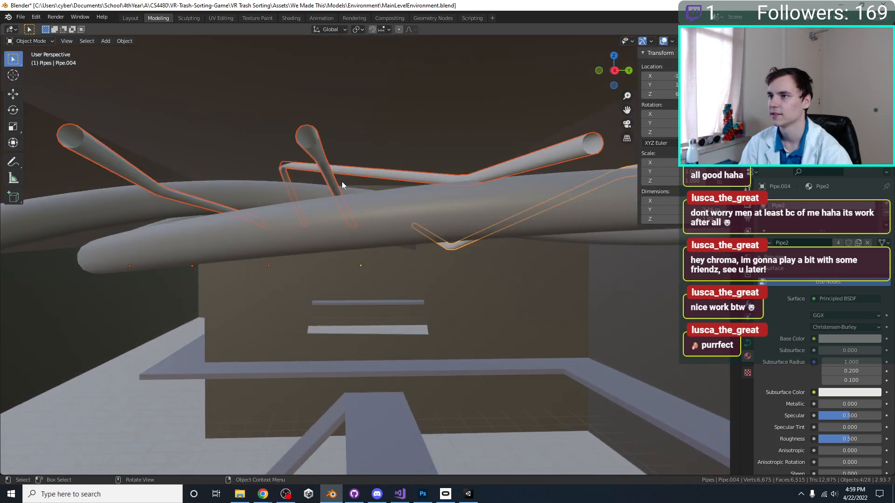
{"action": "key", "text": "g"}
{"action": "key", "text": "z"}
{"action": "left_click", "coordinate": [342, 170]}
Lower the crossing thin pipe's raised bend point about 0.4 m along Z and save the environment file.
{"action": "left_click", "coordinate": [295, 161]}
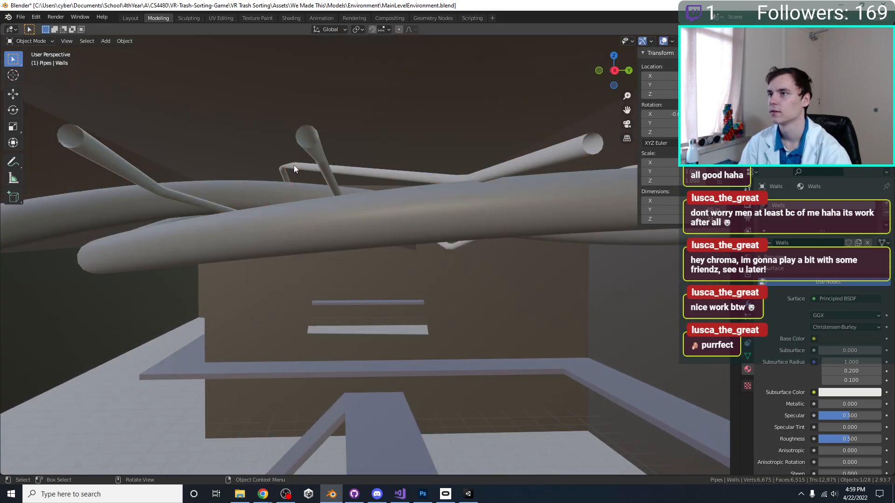
{"action": "left_click", "coordinate": [294, 165]}
{"action": "key", "text": "Tab"}
{"action": "left_click", "coordinate": [281, 165]}
{"action": "key", "text": "g"}
{"action": "key", "text": "z"}
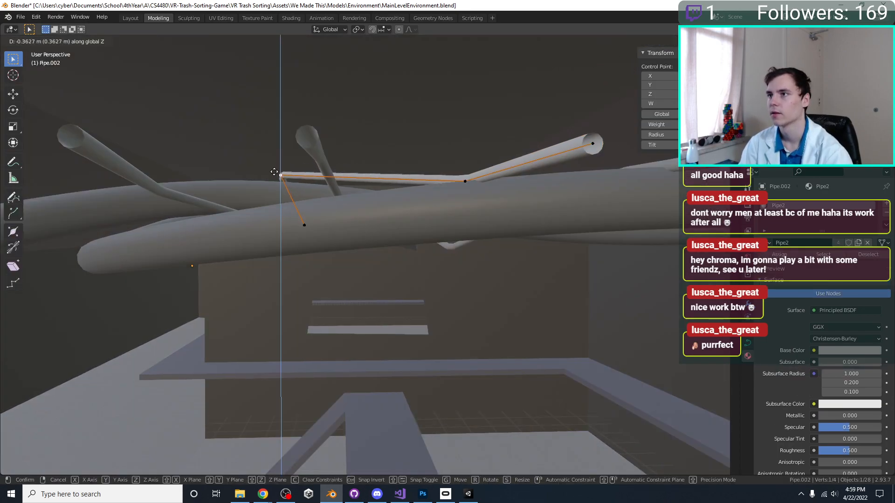
{"action": "left_click", "coordinate": [275, 175]}
{"action": "key", "text": "Tab"}
{"action": "scroll", "coordinate": [293, 191], "scroll_direction": "down", "scroll_amount": 3}
{"action": "key", "text": "ctrl+s"}
Switch to Unity to examine the updated pipes in the Main Level scene, and return to Blender.
{"action": "middle_click_drag", "start_coordinate": [292, 191], "coordinate": [540, 327]}
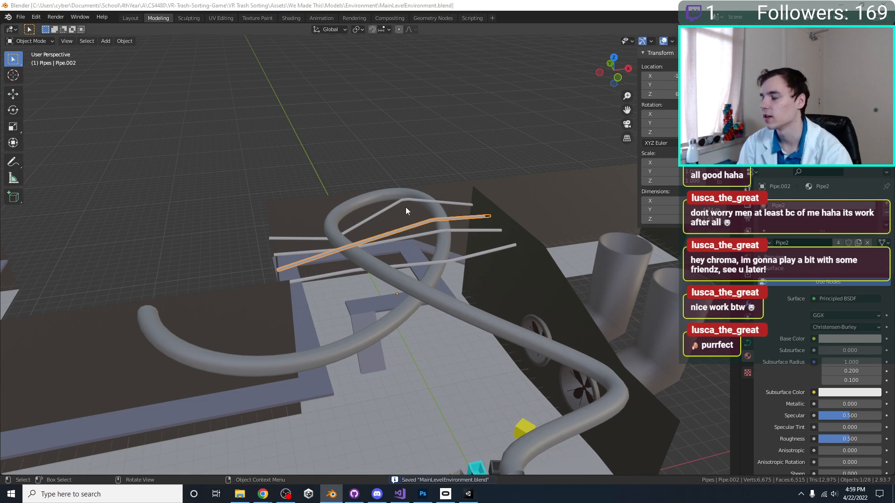
{"action": "key", "text": "alt+Tab"}
{"action": "middle_click_drag", "start_coordinate": [424, 280], "coordinate": [230, 350]}
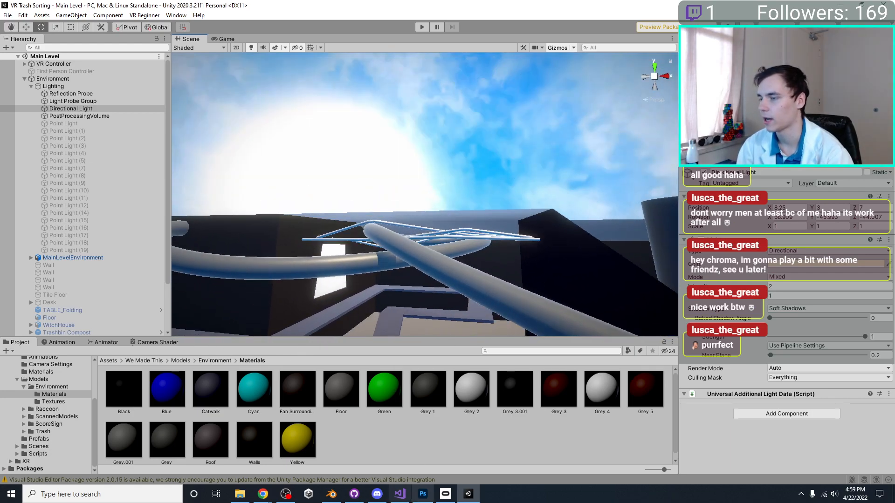
{"action": "left_click", "coordinate": [332, 494]}
{"action": "scroll", "coordinate": [389, 326], "scroll_direction": "up", "scroll_amount": 3}
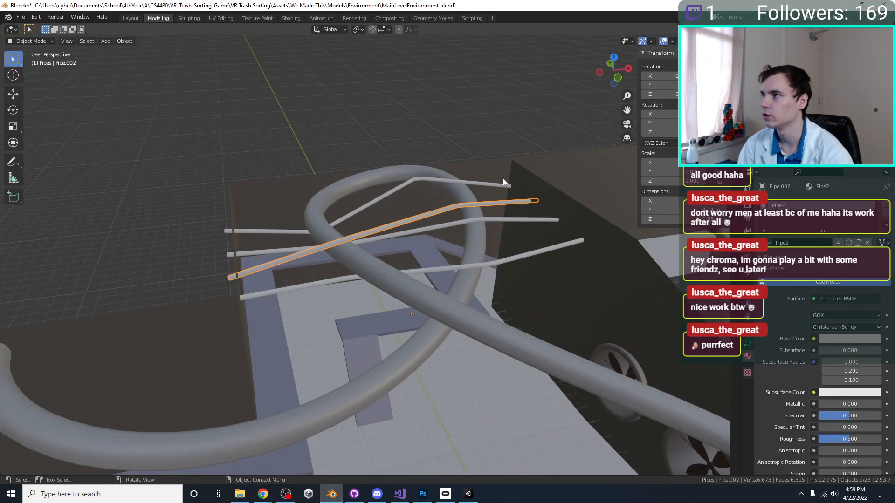
{"action": "left_click", "coordinate": [501, 181]}
{"action": "left_click", "coordinate": [500, 184]}
{"action": "left_click", "coordinate": [526, 214]}
{"action": "key", "text": "Tab"}
{"action": "middle_click_drag", "start_coordinate": [527, 214], "coordinate": [494, 207]}
{"action": "key", "text": "Tab"}
{"action": "left_click", "coordinate": [539, 201], "text": "shift"}
{"action": "left_click", "coordinate": [539, 201]}
{"action": "left_click", "coordinate": [535, 194], "text": "shift"}
{"action": "scroll", "coordinate": [526, 201], "scroll_direction": "up", "scroll_amount": 3}
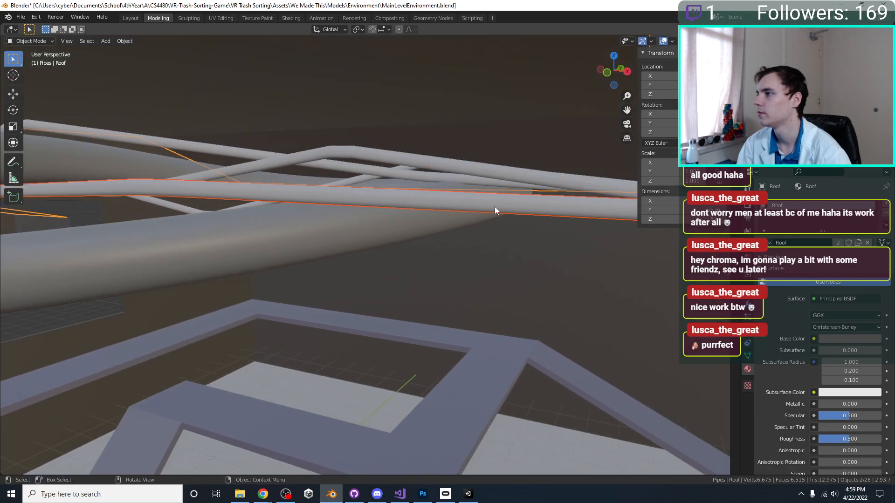
{"action": "left_click", "coordinate": [531, 175], "text": "shift"}
{"action": "middle_click_drag", "start_coordinate": [532, 183], "coordinate": [544, 160]}
{"action": "scroll", "coordinate": [544, 160], "scroll_direction": "down", "scroll_amount": 1}
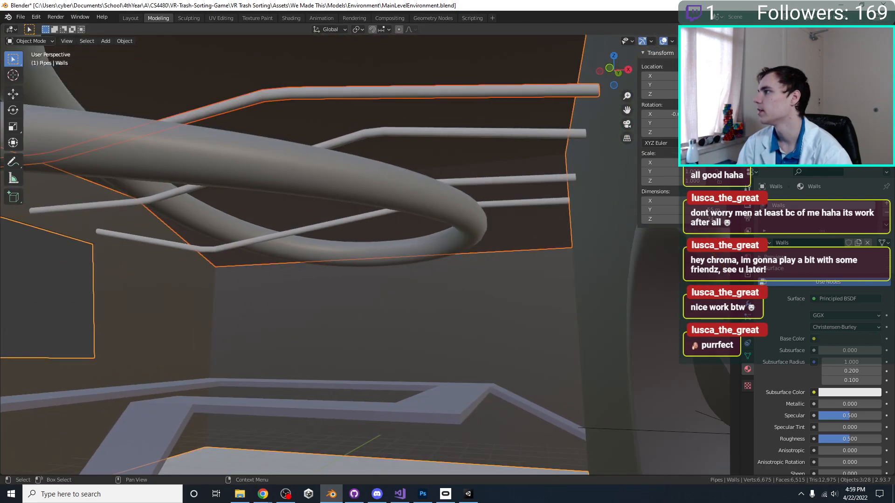
Edit the four thin pipes together and raise their +X end points about 1.5 m along Z.
{"action": "left_click", "coordinate": [541, 179]}
{"action": "left_click", "coordinate": [527, 203], "text": "shift"}
{"action": "left_click", "coordinate": [503, 133], "text": "shift"}
{"action": "left_click", "coordinate": [476, 92], "text": "shift"}
{"action": "key", "text": "Tab"}
{"action": "scroll", "coordinate": [513, 140], "scroll_direction": "down", "scroll_amount": 3}
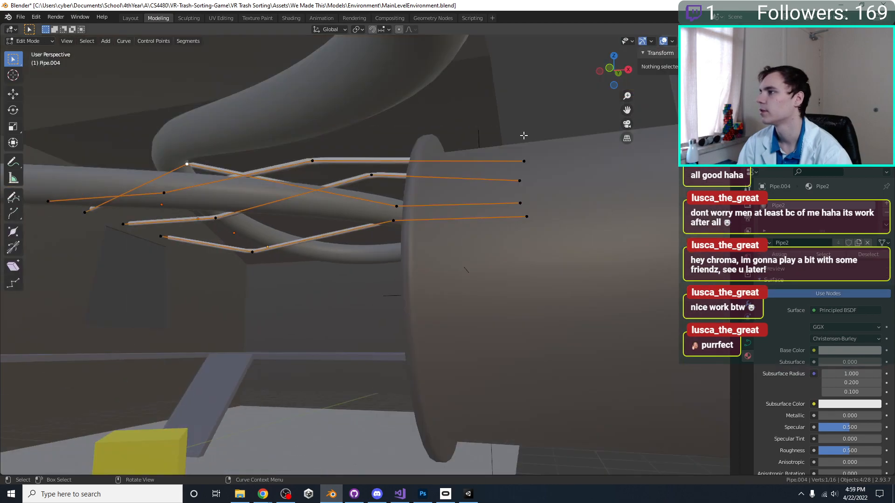
{"action": "left_click_drag", "start_coordinate": [474, 128], "coordinate": [555, 223]}
{"action": "middle_click_drag", "start_coordinate": [555, 219], "coordinate": [544, 186]}
{"action": "key", "text": "g"}
{"action": "key", "text": "z"}
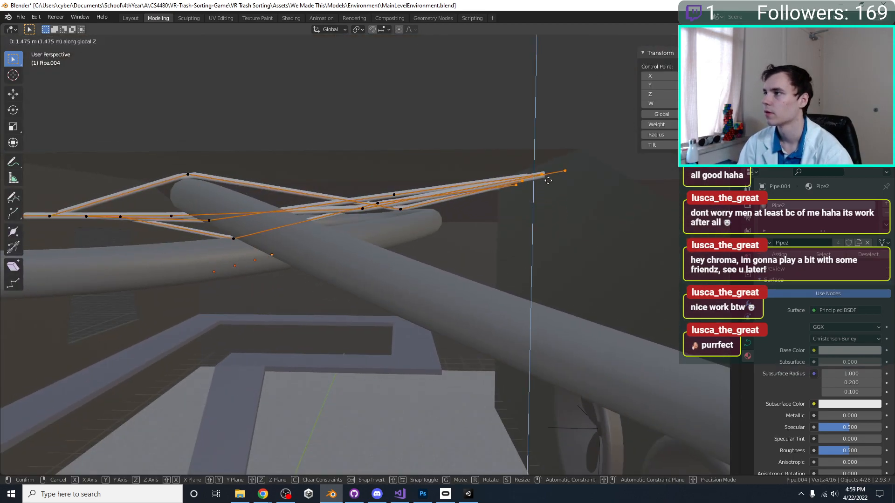
{"action": "left_click", "coordinate": [548, 184]}
Raise the four thin pipes' −X end points about 1 m along Z, leave control-point editing, and save the environment file.
{"action": "middle_click_drag", "start_coordinate": [275, 187], "coordinate": [325, 191]}
{"action": "left_click_drag", "start_coordinate": [191, 190], "coordinate": [267, 235]}
{"action": "key", "text": "g"}
{"action": "key", "text": "z"}
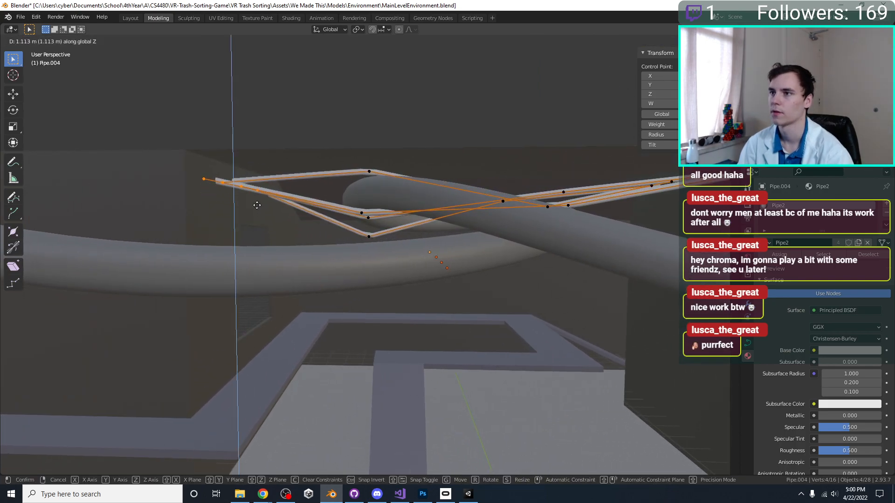
{"action": "left_click", "coordinate": [320, 213]}
{"action": "key", "text": "Tab"}
{"action": "middle_click_drag", "start_coordinate": [320, 209], "coordinate": [361, 256]}
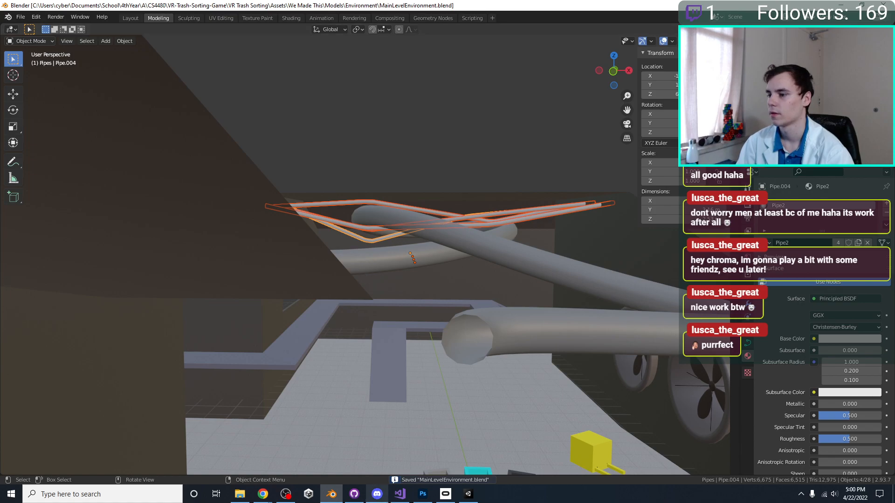
Switch to Unity to examine the raised pipe ends in the Main Level scene, and return to Blender to inspect the pipe layout.
{"action": "left_click", "coordinate": [468, 494]}
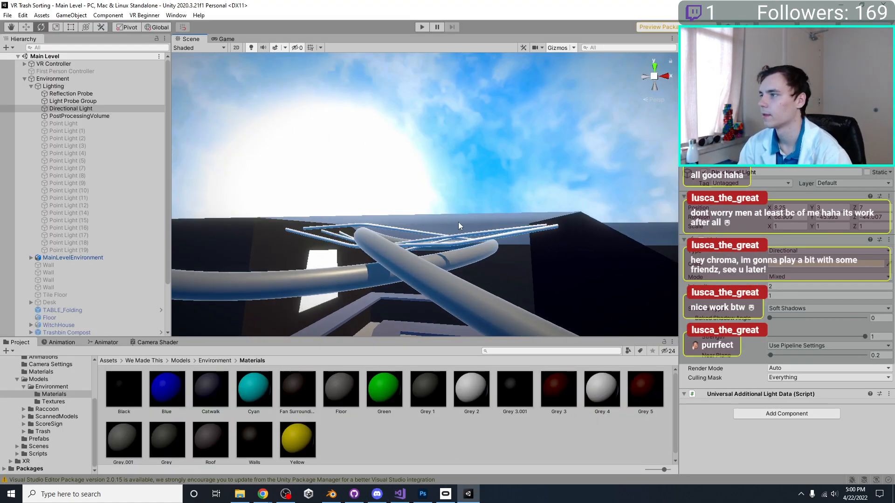
{"action": "left_click", "coordinate": [472, 494]}
{"action": "middle_click_drag", "start_coordinate": [514, 141], "coordinate": [535, 252]}
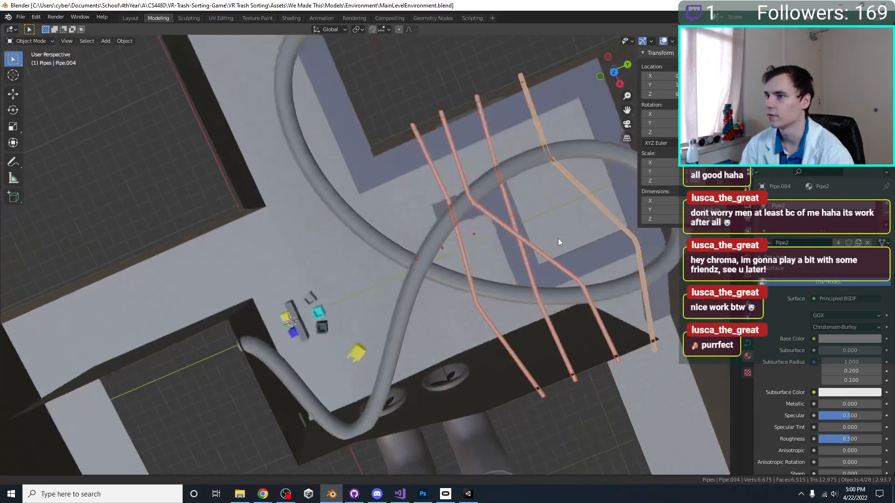
{"action": "left_click", "coordinate": [430, 292]}
{"action": "middle_click_drag", "start_coordinate": [430, 291], "coordinate": [392, 287]}
{"action": "scroll", "coordinate": [395, 251], "scroll_direction": "up", "scroll_amount": 5}
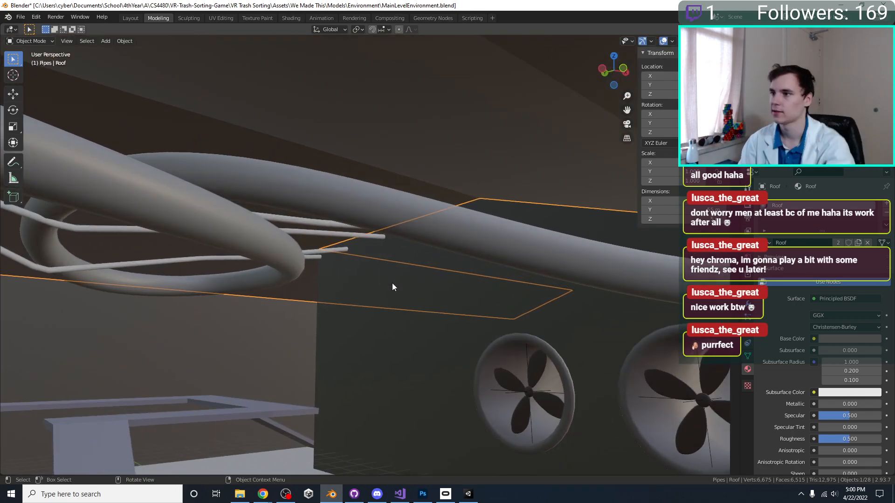
{"action": "middle_click_drag", "start_coordinate": [306, 300], "coordinate": [434, 164]}
{"action": "left_click", "coordinate": [413, 218]}
{"action": "middle_click_drag", "start_coordinate": [412, 217], "coordinate": [357, 230]}
{"action": "left_click", "coordinate": [283, 151]}
{"action": "key", "text": "shift+a"}
{"action": "mouse_move", "coordinate": [358, 230]}
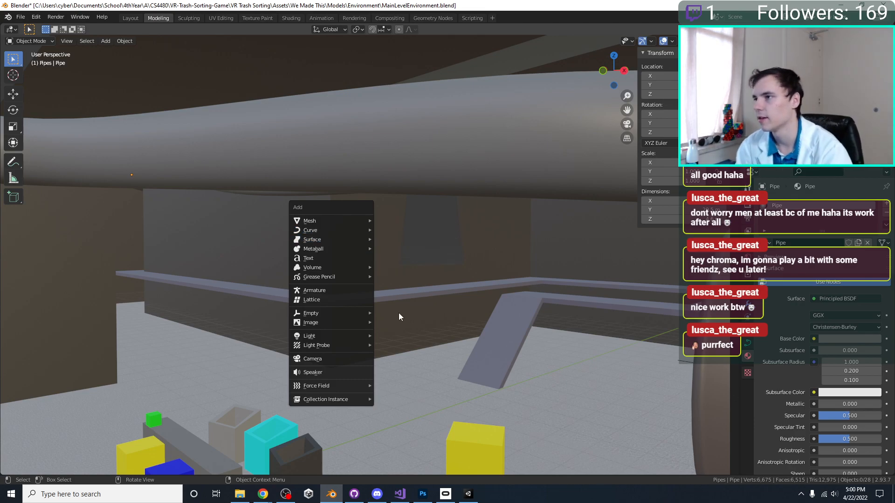
{"action": "key", "text": "Escape"}
{"action": "key", "text": "ctrl+a"}
{"action": "left_click", "coordinate": [323, 221]}
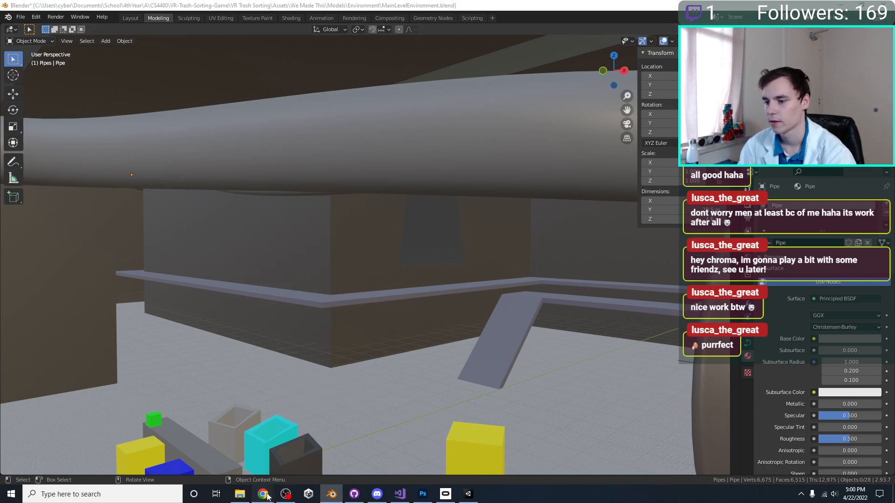
Switch to Chrome and search Google Images for "warehouse lights".
{"action": "mouse_move", "coordinate": [263, 494]}
{"action": "left_click", "coordinate": [289, 466]}
{"action": "left_click", "coordinate": [161, 28]}
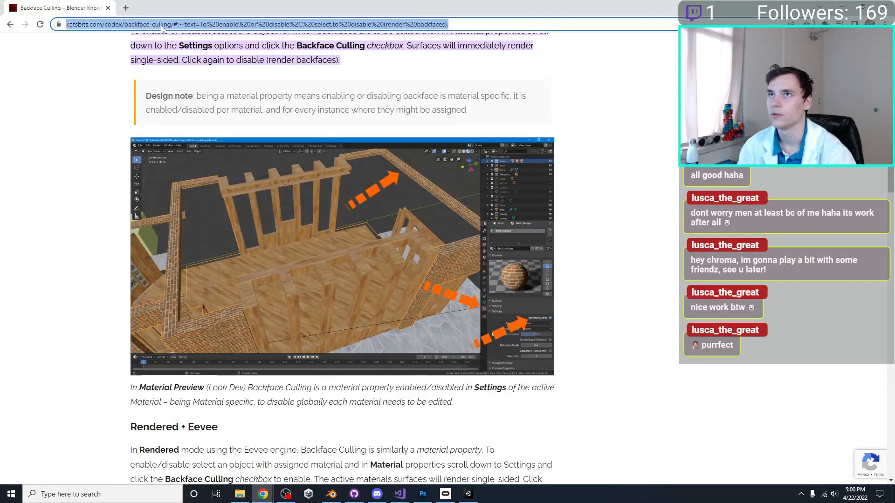
{"action": "type", "text": "warehouse lights"}
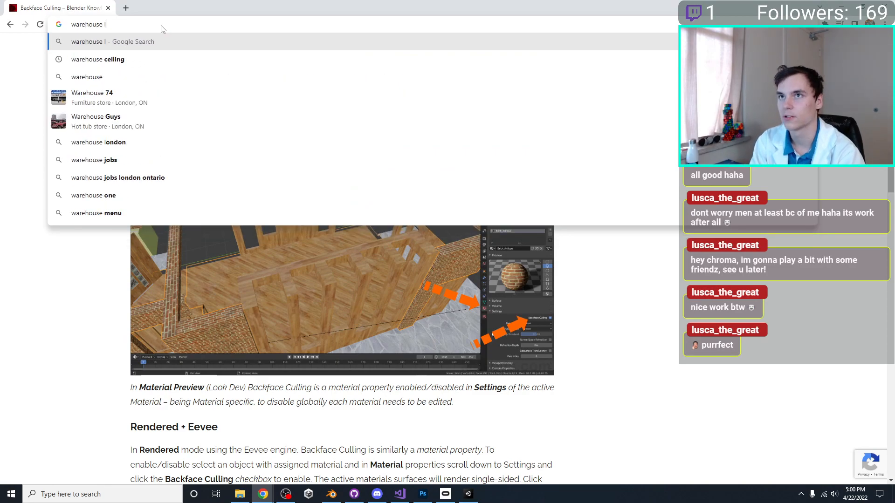
{"action": "key", "text": "Return"}
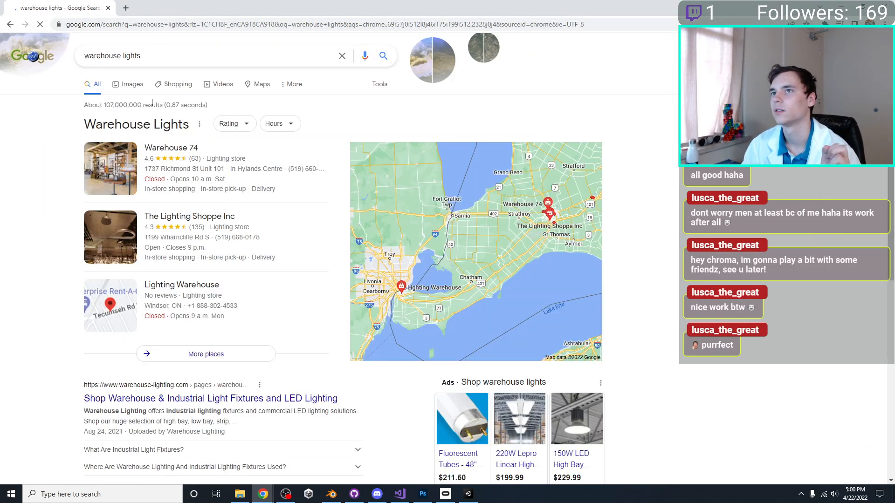
{"action": "left_click", "coordinate": [140, 89]}
Examine the warehouse light images for fixture shapes and ceiling layouts, and return to Blender.
{"action": "scroll", "coordinate": [123, 214], "scroll_direction": "down", "scroll_amount": 5}
{"action": "scroll", "coordinate": [112, 206], "scroll_direction": "up", "scroll_amount": 5}
{"action": "scroll", "coordinate": [373, 210], "scroll_direction": "down", "scroll_amount": 3}
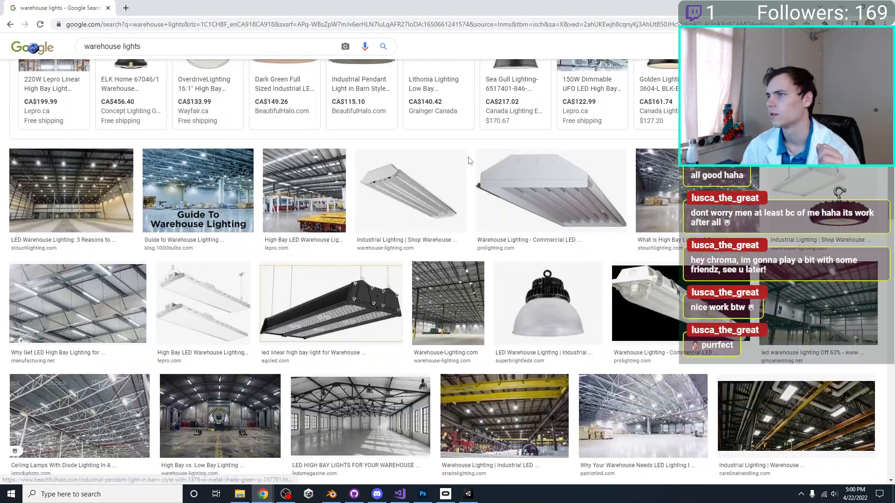
{"action": "left_click", "coordinate": [451, 177]}
{"action": "left_click", "coordinate": [199, 191]}
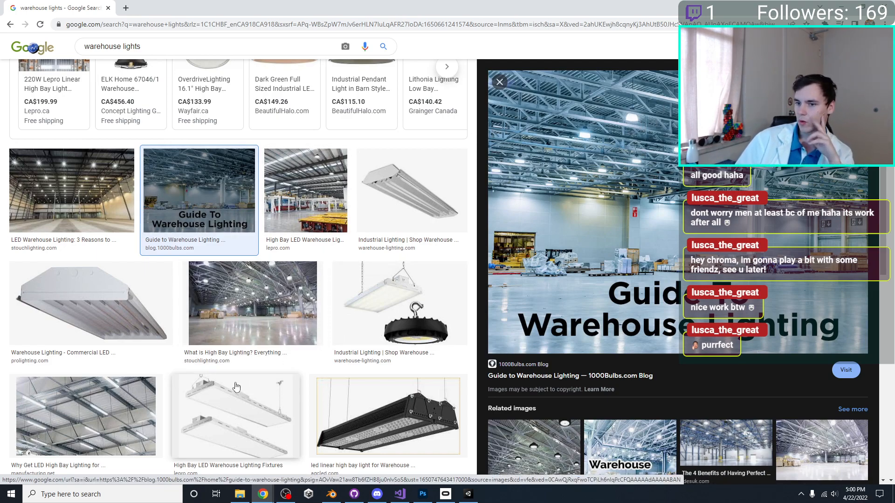
{"action": "left_click", "coordinate": [236, 415]}
{"action": "left_click", "coordinate": [86, 331]}
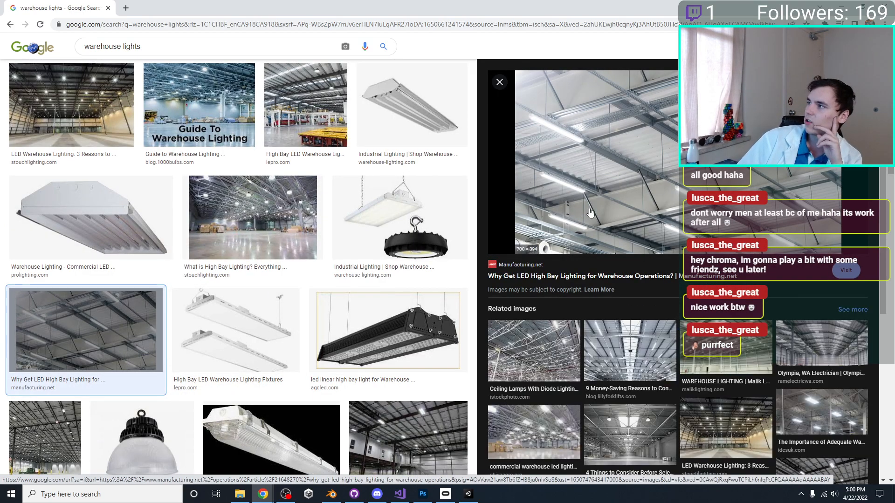
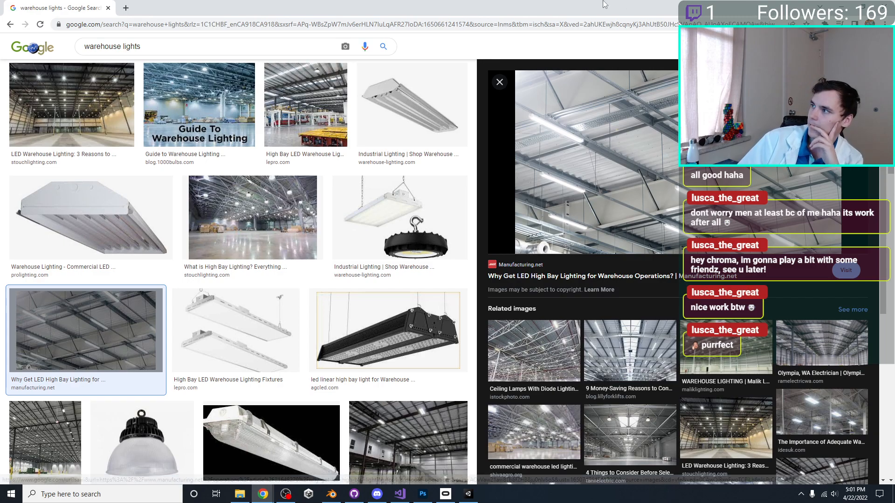
{"action": "left_click", "coordinate": [842, 3]}
Create a new collection named Lighting and save the environment file.
{"action": "middle_click_drag", "start_coordinate": [434, 192], "coordinate": [492, 245]}
{"action": "scroll", "coordinate": [279, 219], "scroll_direction": "down", "scroll_amount": 3}
{"action": "key", "text": "ctrl+s"}
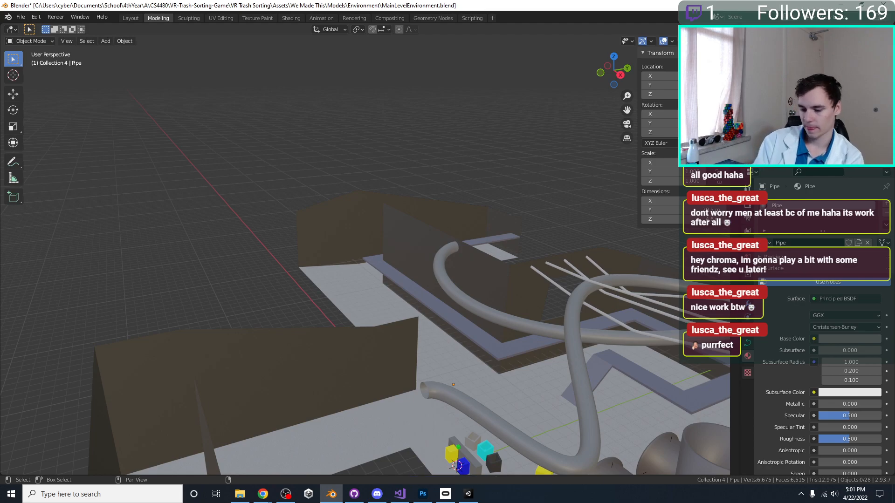
{"action": "key", "text": "ctrl+s"}
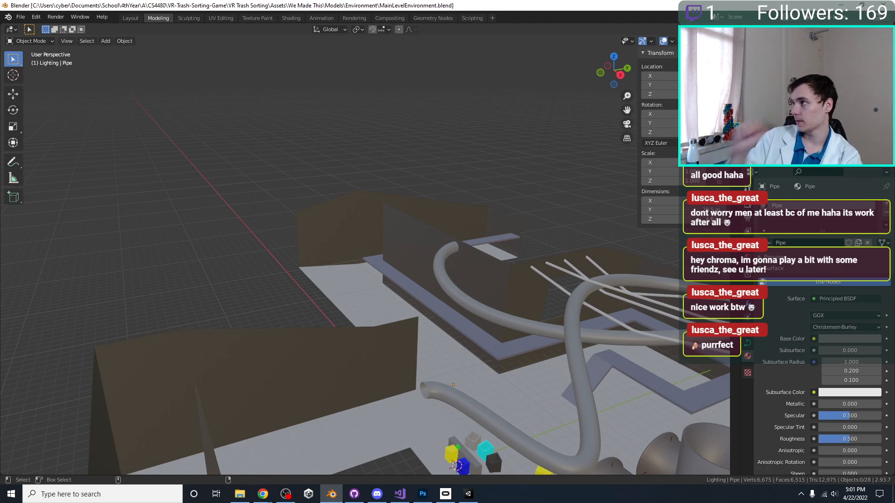
Add a 2 m mesh cube at the world origin in the Lighting collection.
{"action": "key", "text": "shift+a"}
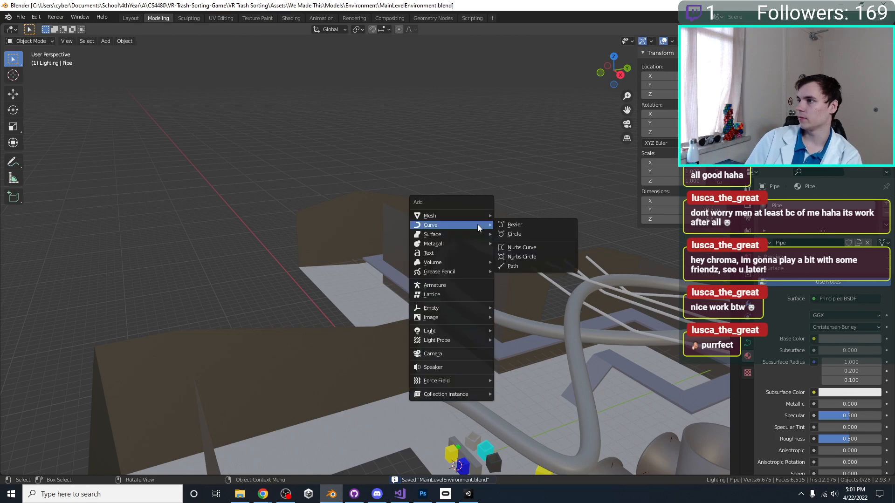
{"action": "mouse_move", "coordinate": [474, 217]}
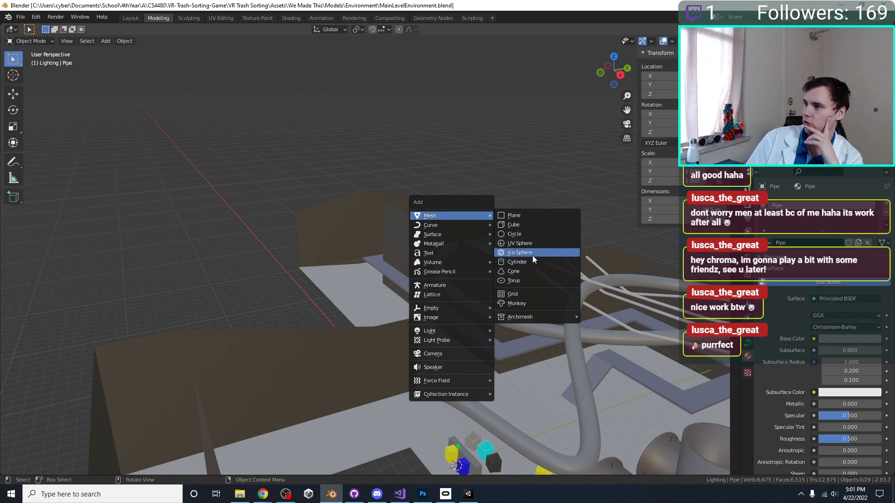
{"action": "left_click", "coordinate": [513, 223]}
{"action": "scroll", "coordinate": [513, 222], "scroll_direction": "down", "scroll_amount": 4}
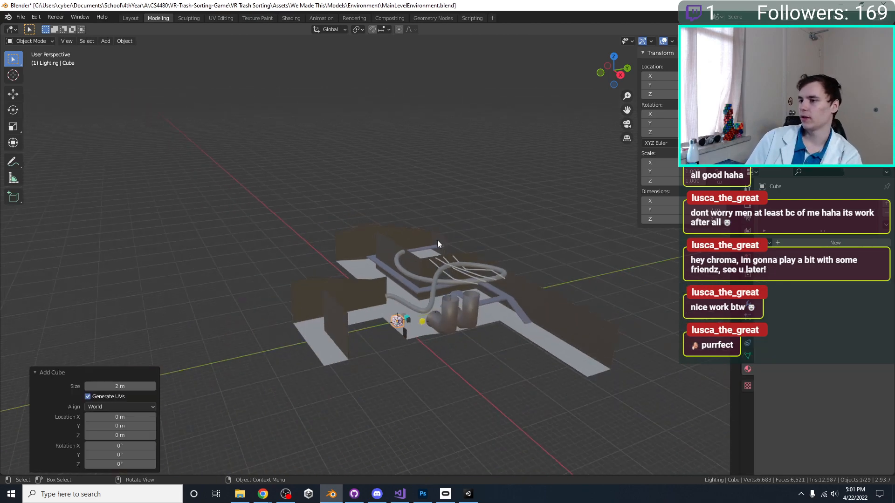
{"action": "key", "text": "x"}
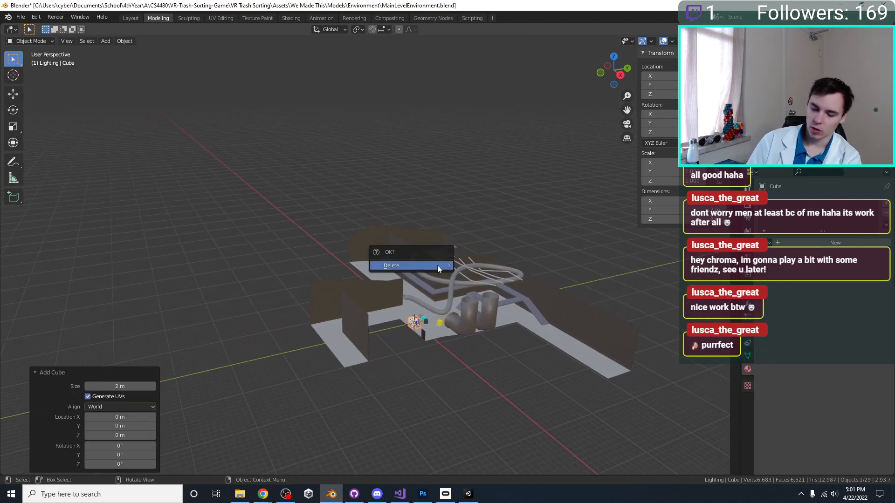
{"action": "key", "text": "shift+a"}
{"action": "key", "text": "Escape"}
{"action": "key", "text": "Delete"}
{"action": "key", "text": "ctrl+z"}
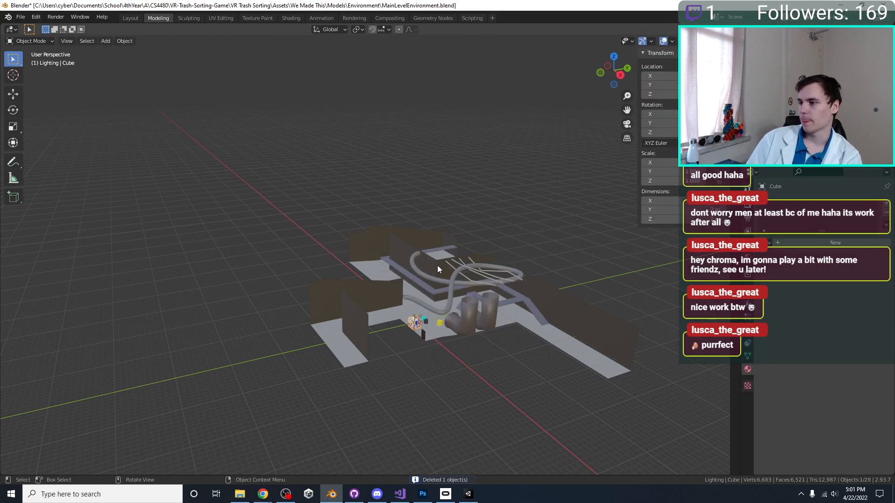
In top view, move the cube 40 m toward −X and about 40 m toward −Y, clear of the level.
{"action": "key", "text": "KP_7"}
{"action": "key", "text": "g"}
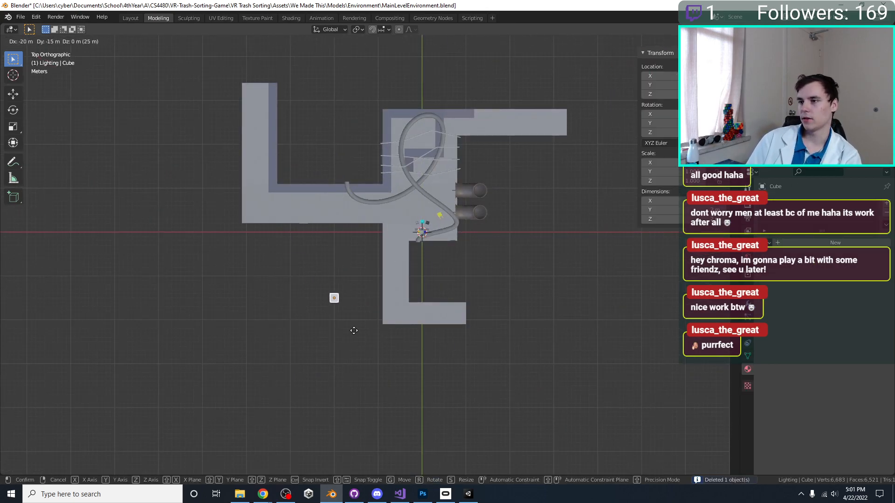
{"action": "left_click", "coordinate": [263, 356]}
{"action": "middle_click_drag", "start_coordinate": [263, 357], "coordinate": [318, 215], "text": "shift"}
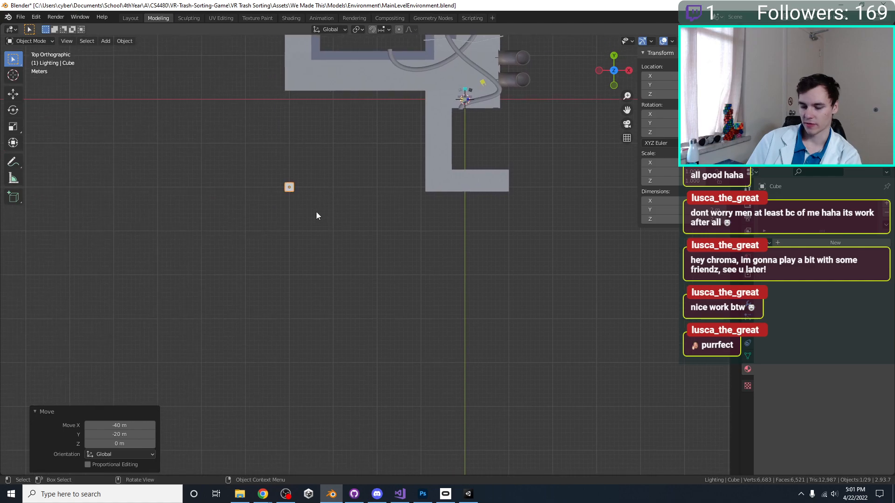
{"action": "key", "text": "g"}
{"action": "left_click", "coordinate": [317, 300]}
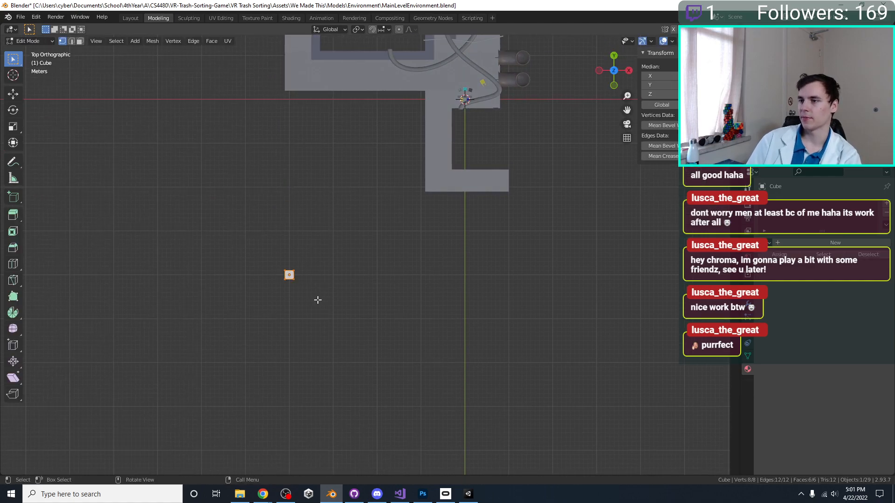
Frame the cube in right view and flatten it by scaling along Z by 0.4 and again by about 0.7.
{"action": "key", "text": "KP_Decimal"}
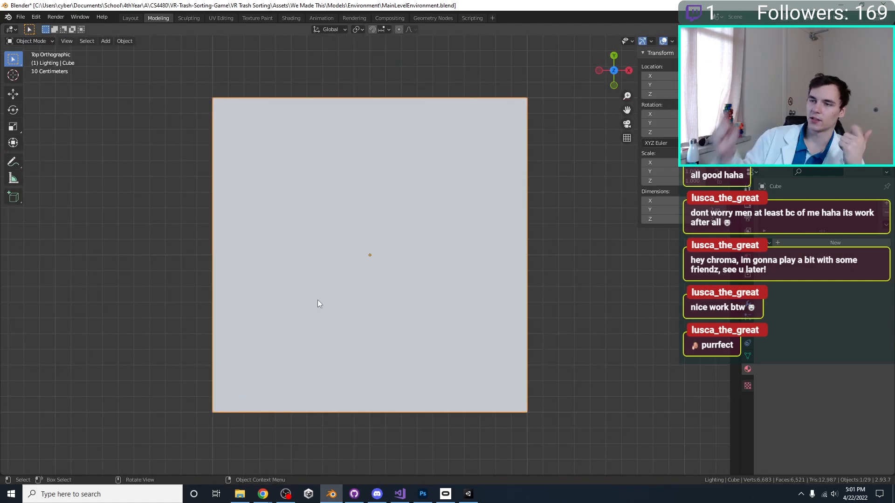
{"action": "key", "text": "KP_3"}
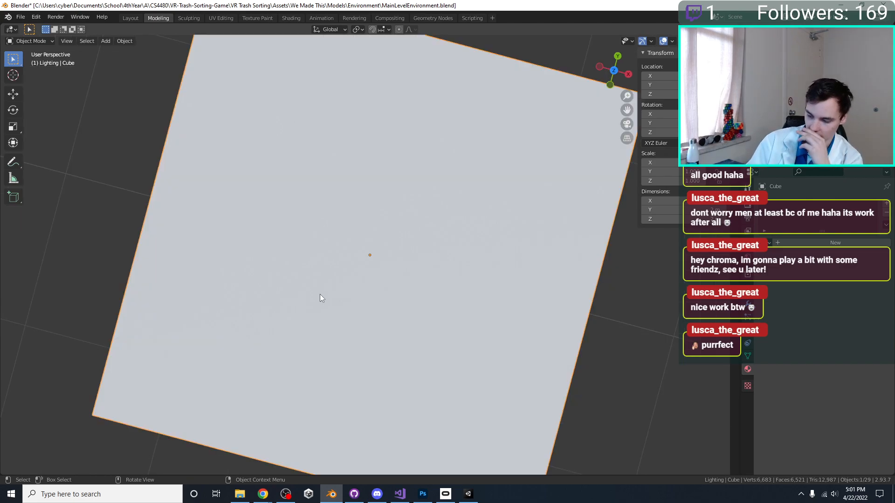
{"action": "scroll", "coordinate": [299, 284], "scroll_direction": "down", "scroll_amount": 6}
{"action": "scroll", "coordinate": [300, 285], "scroll_direction": "up", "scroll_amount": 4}
{"action": "middle_click_drag", "start_coordinate": [389, 275], "coordinate": [397, 368], "text": "shift"}
{"action": "scroll", "coordinate": [430, 312], "scroll_direction": "down", "scroll_amount": 3}
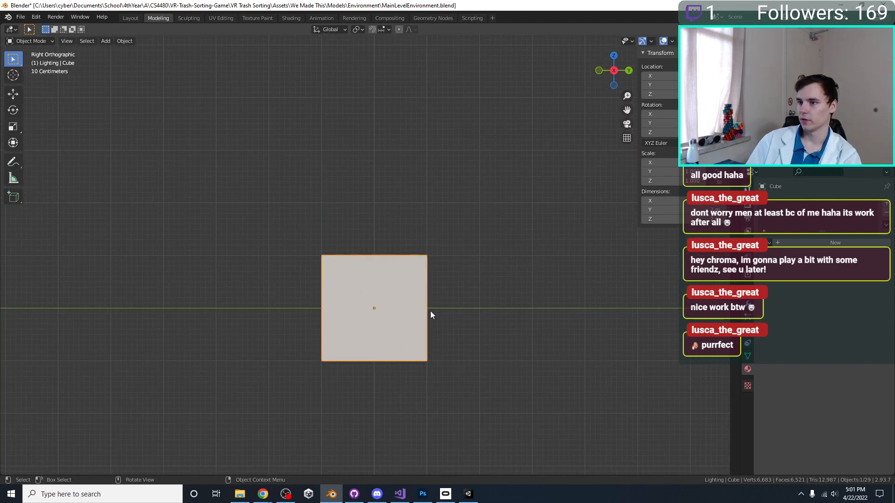
{"action": "key", "text": "s"}
{"action": "key", "text": "z"}
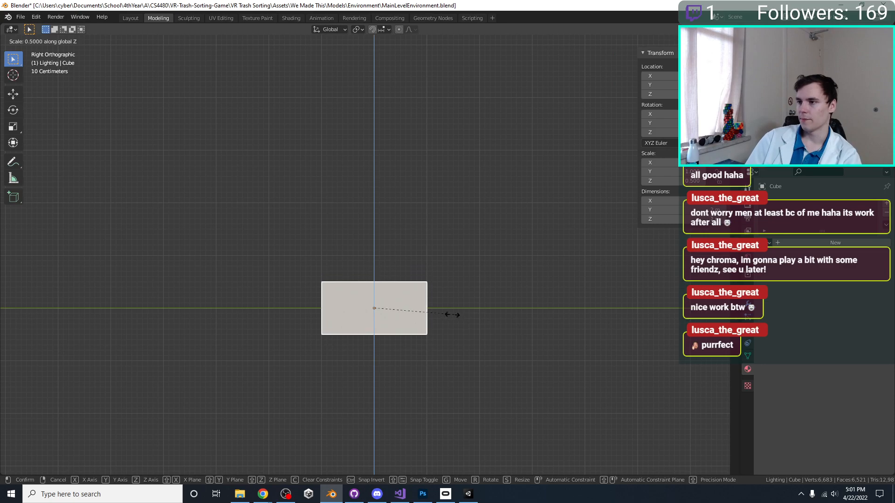
{"action": "left_click", "coordinate": [439, 315]}
{"action": "key", "text": "s"}
{"action": "key", "text": "z"}
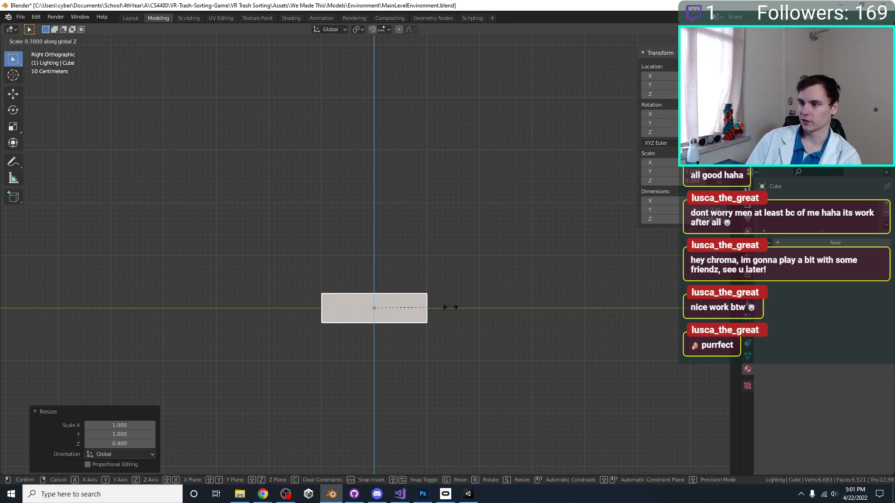
{"action": "left_click", "coordinate": [451, 312]}
Rename the flattened cube object to Ceiling Light.
{"action": "key", "text": "Tab"}
{"action": "scroll", "coordinate": [460, 245], "scroll_direction": "up", "scroll_amount": 3}
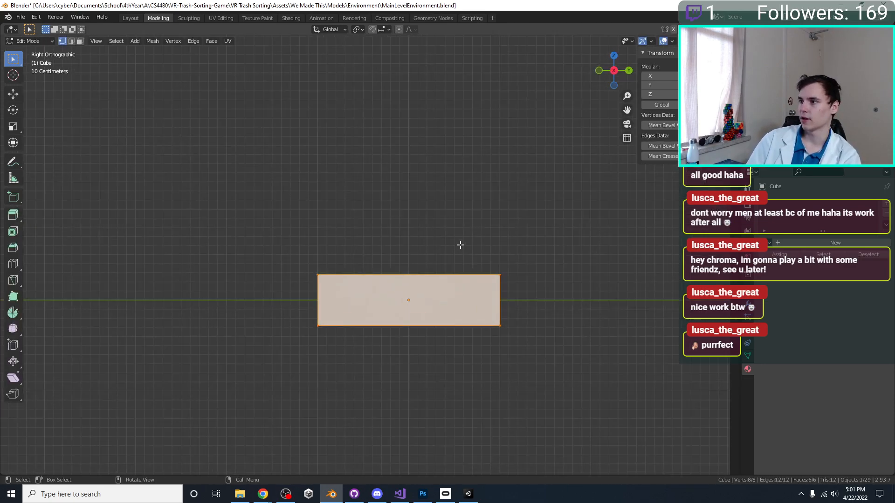
{"action": "left_click", "coordinate": [572, 241]}
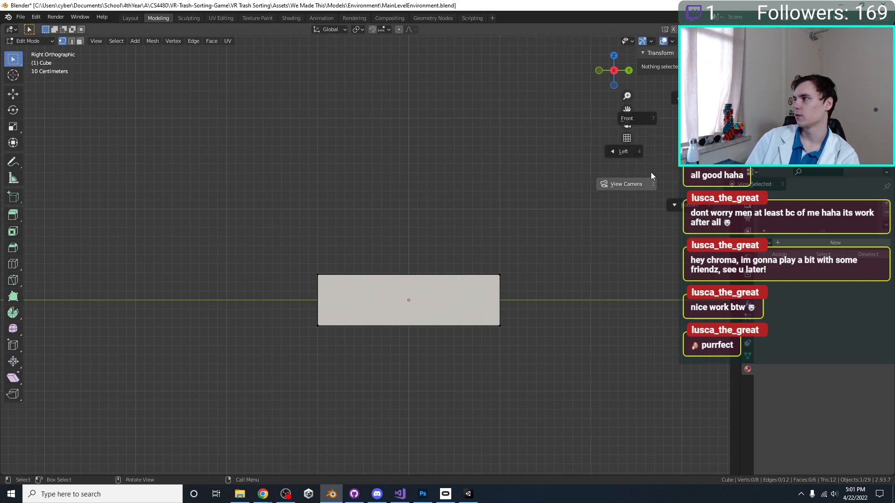
{"action": "key", "text": "Tab"}
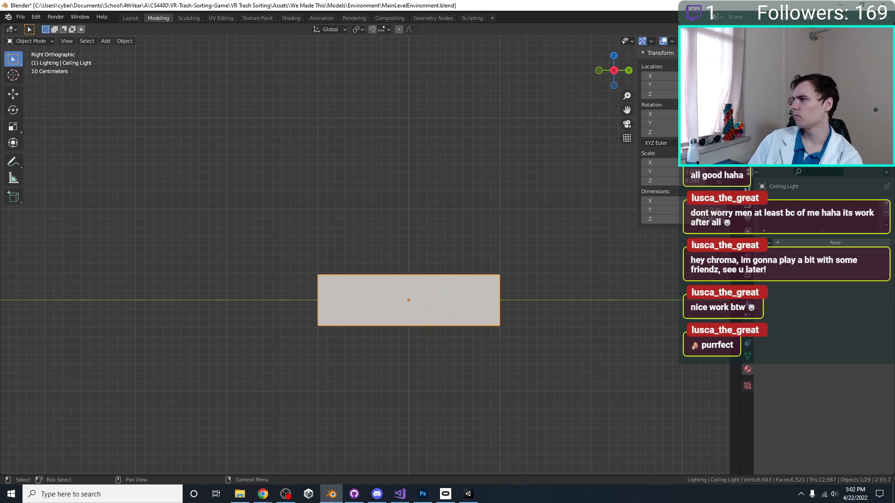
Taper the light's profile into a trapezoid by moving its upper corner vertices about 0.3 m inward along Y on each side.
{"action": "key", "text": "Tab"}
{"action": "scroll", "coordinate": [480, 248], "scroll_direction": "down", "scroll_amount": 1}
{"action": "left_click_drag", "start_coordinate": [519, 247], "coordinate": [474, 282]}
{"action": "scroll", "coordinate": [473, 282], "scroll_direction": "up", "scroll_amount": 2}
{"action": "key", "text": "g"}
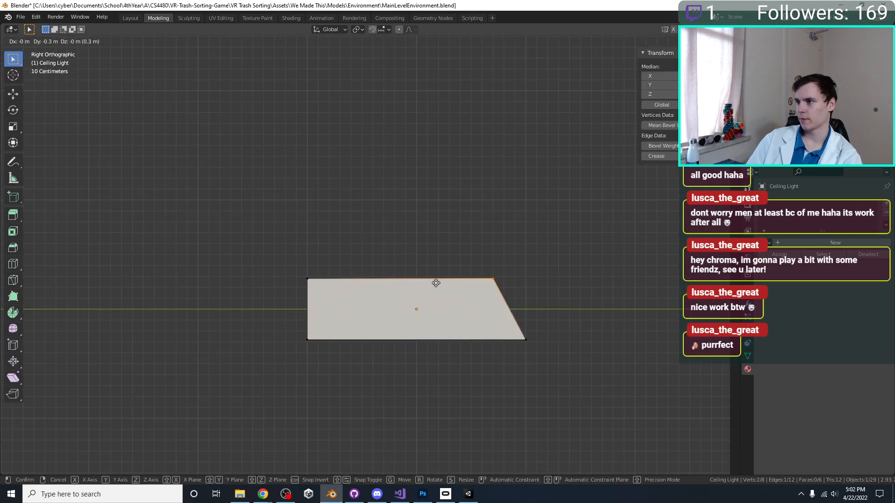
{"action": "left_click", "coordinate": [438, 282]}
{"action": "left_click_drag", "start_coordinate": [299, 252], "coordinate": [337, 292]}
{"action": "key", "text": "g"}
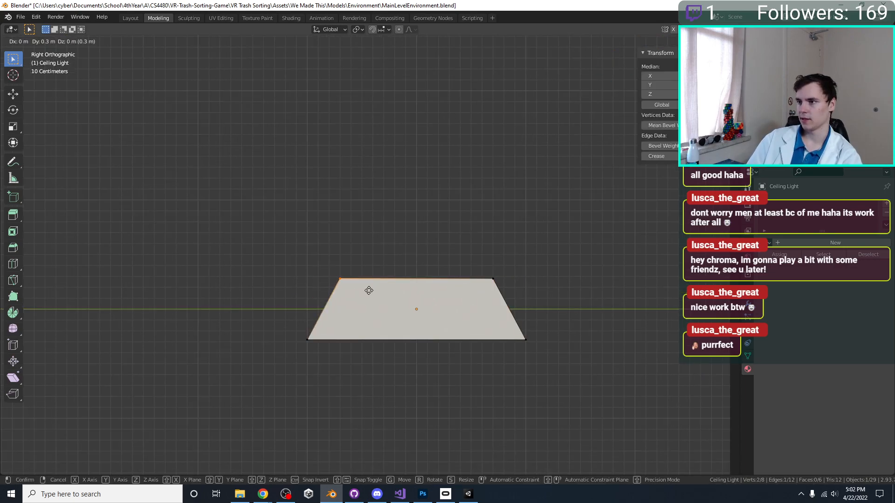
{"action": "left_click", "coordinate": [368, 292]}
In front view, narrow the whole light mesh by scaling it along X.
{"action": "key", "text": "KP_1"}
{"action": "scroll", "coordinate": [349, 277], "scroll_direction": "down", "scroll_amount": 1}
{"action": "left_click_drag", "start_coordinate": [474, 215], "coordinate": [476, 297]}
{"action": "left_click_drag", "start_coordinate": [211, 238], "coordinate": [573, 446]}
{"action": "key", "text": "s"}
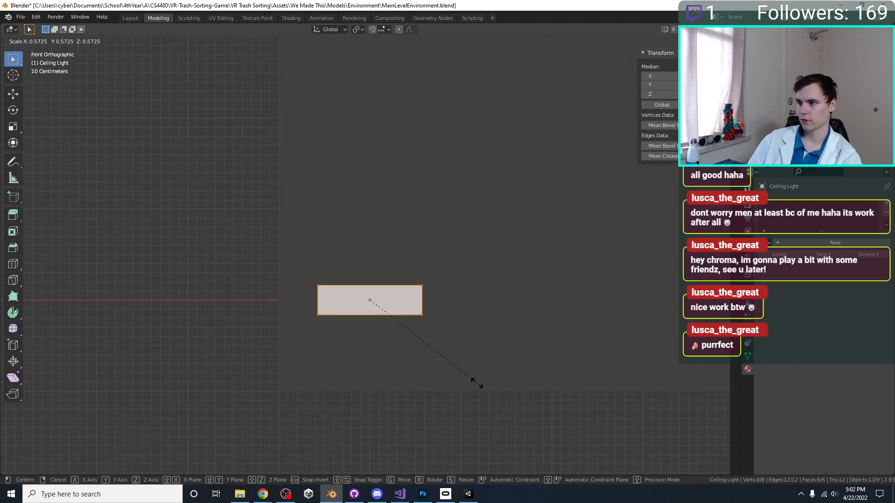
{"action": "key", "text": "x"}
{"action": "left_click", "coordinate": [374, 337]}
Switch to face selection and flatten the whole light mesh by scaling it along Z by about 0.555 in right view.
{"action": "middle_click_drag", "start_coordinate": [375, 337], "coordinate": [383, 322]}
{"action": "key", "text": "Tab"}
{"action": "scroll", "coordinate": [383, 322], "scroll_direction": "up", "scroll_amount": 3}
{"action": "key", "text": "Tab"}
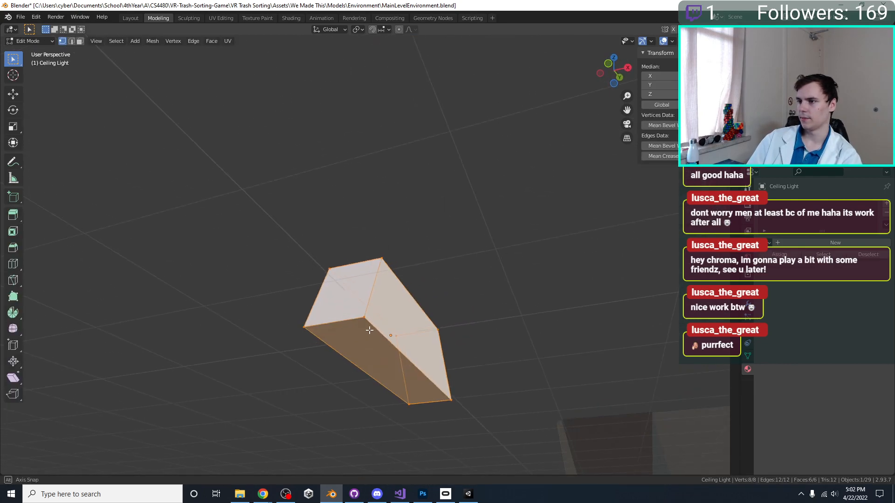
{"action": "left_click", "coordinate": [80, 41]}
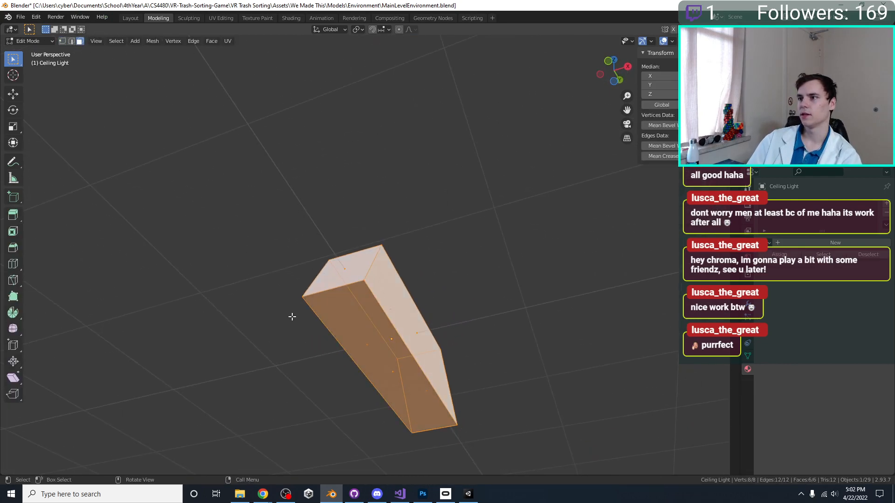
{"action": "key", "text": "alt+a"}
{"action": "key", "text": "KP_3"}
{"action": "scroll", "coordinate": [411, 276], "scroll_direction": "up", "scroll_amount": 6}
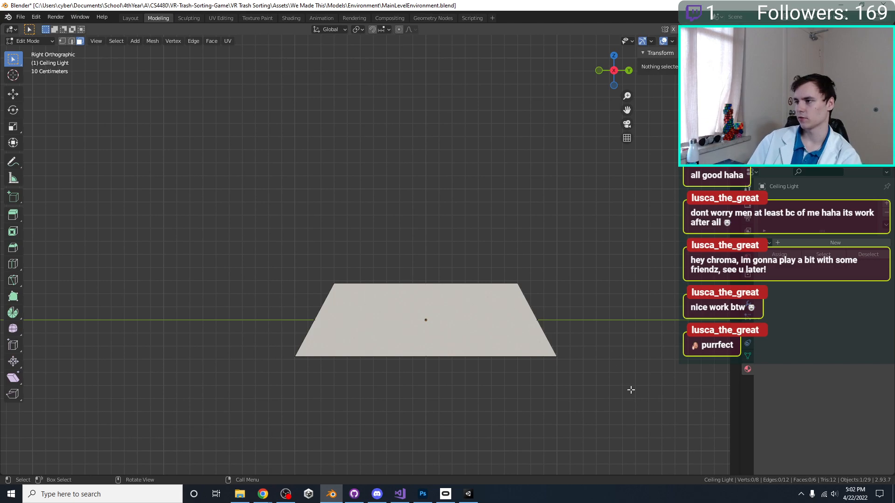
{"action": "key", "text": "a"}
{"action": "key", "text": "s"}
{"action": "key", "text": "z"}
{"action": "left_click", "coordinate": [487, 313]}
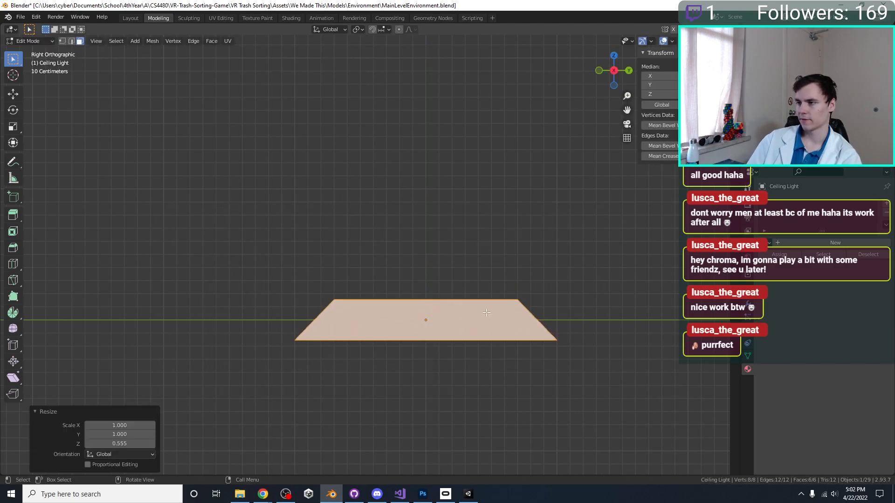
Inset the light's underside face by about 0.06 m and extrude it about 0.15 m into the housing.
{"action": "middle_click_drag", "start_coordinate": [486, 313], "coordinate": [518, 322]}
{"action": "left_click", "coordinate": [546, 326]}
{"action": "key", "text": "i"}
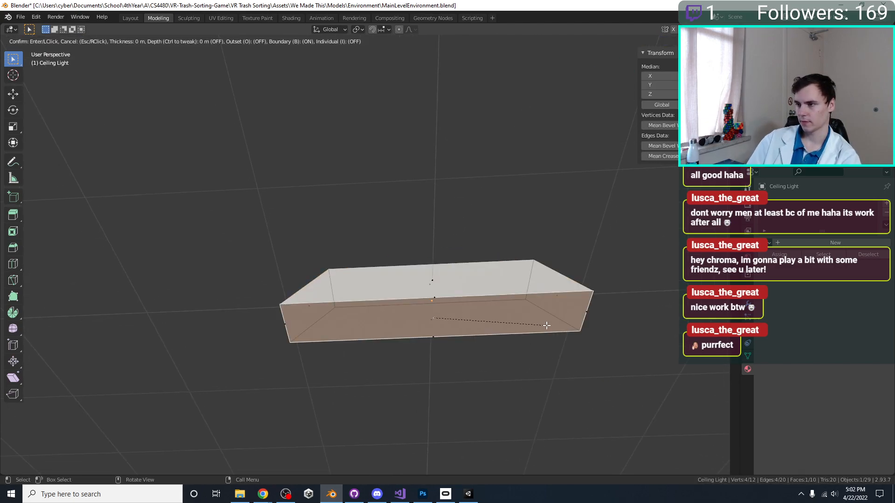
{"action": "left_click", "coordinate": [535, 326]}
{"action": "key", "text": "e"}
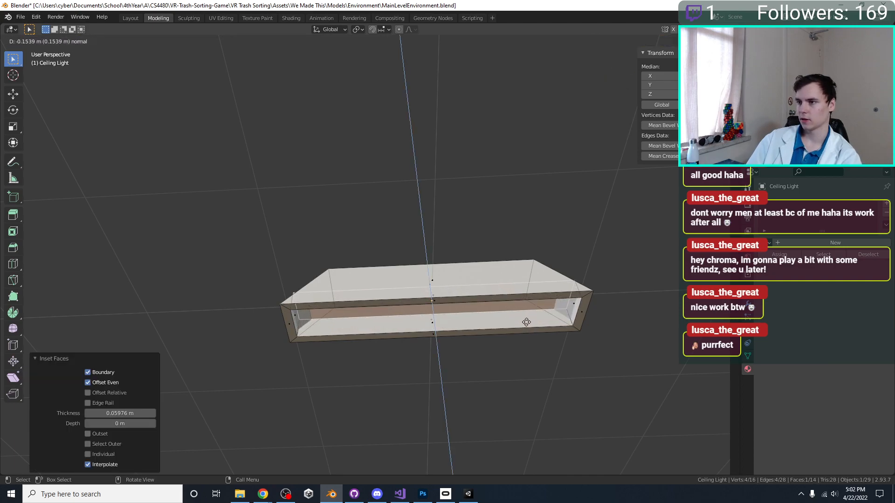
{"action": "left_click", "coordinate": [526, 322]}
Scale the recessed underside face by about 0.952, move it down along Z, and scale it up by about 1.025.
{"action": "key", "text": "s"}
{"action": "left_click", "coordinate": [522, 322]}
{"action": "key", "text": "g"}
{"action": "key", "text": "z"}
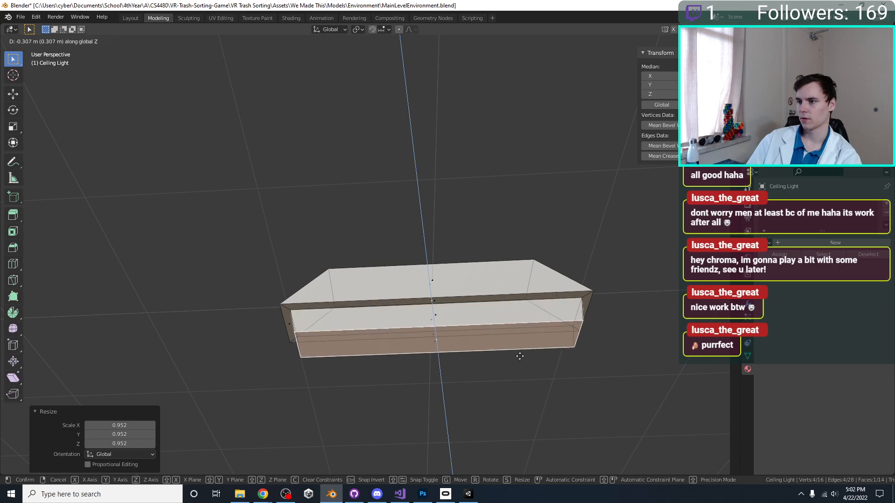
{"action": "left_click", "coordinate": [519, 333]}
{"action": "key", "text": "s"}
{"action": "left_click", "coordinate": [516, 354]}
Return to Object Mode and apply the ceiling light's scale.
{"action": "key", "text": "KP_3"}
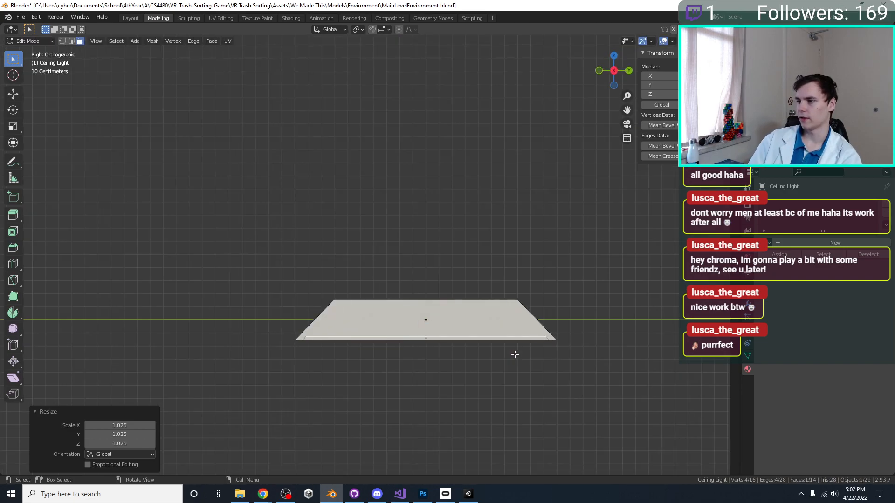
{"action": "key", "text": "Tab"}
{"action": "key", "text": "ctrl+a"}
{"action": "left_click", "coordinate": [522, 332]}
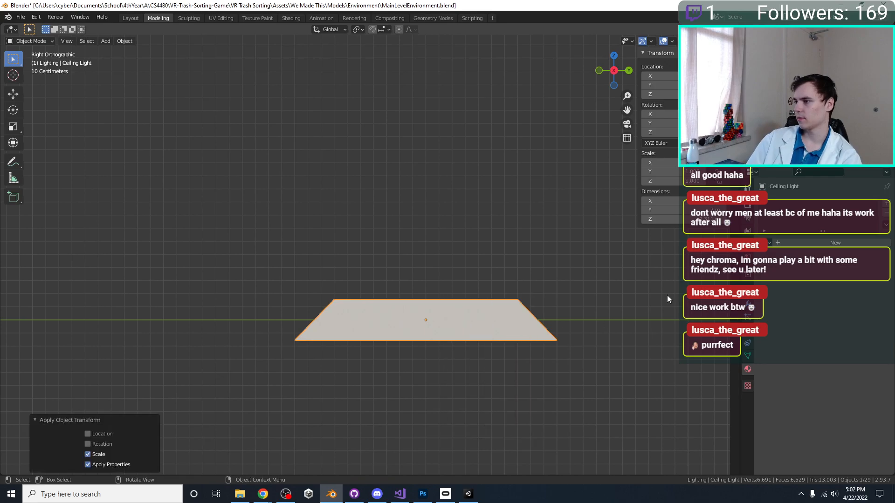
Create a new material on the ceiling light and name it MetalLight.
{"action": "left_click", "coordinate": [784, 242]}
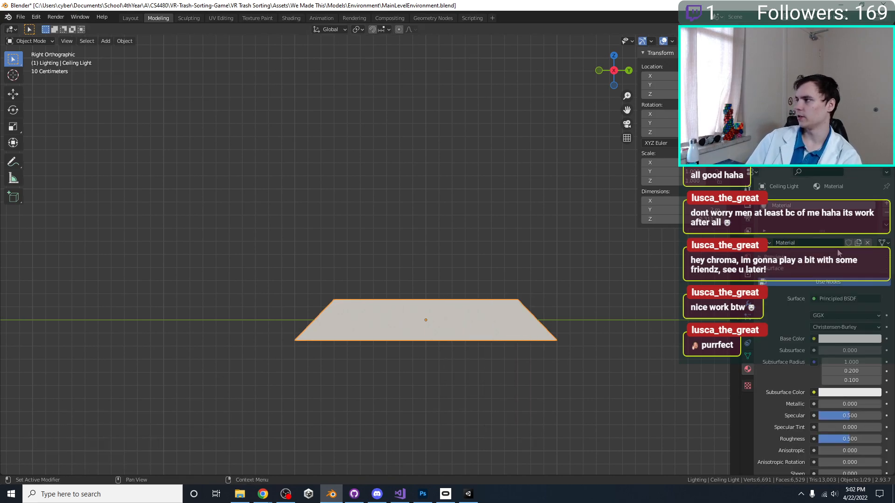
{"action": "double_click", "coordinate": [822, 241]}
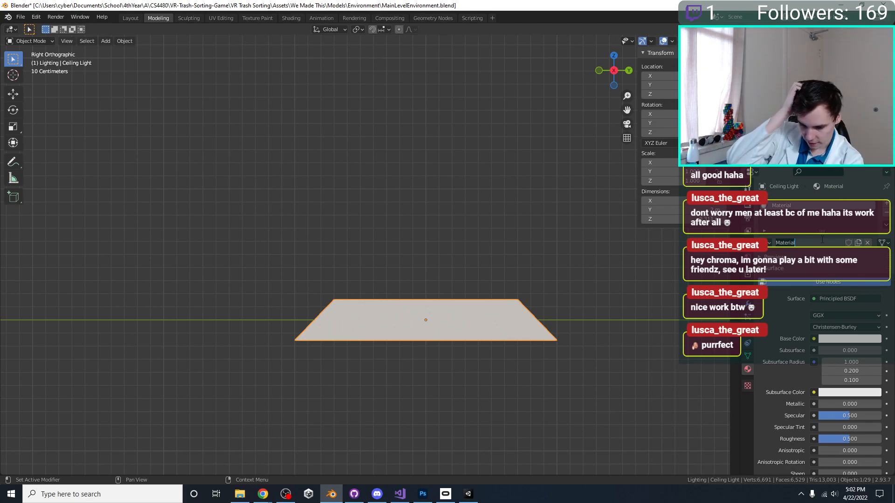
{"action": "type", "text": "Metal"}
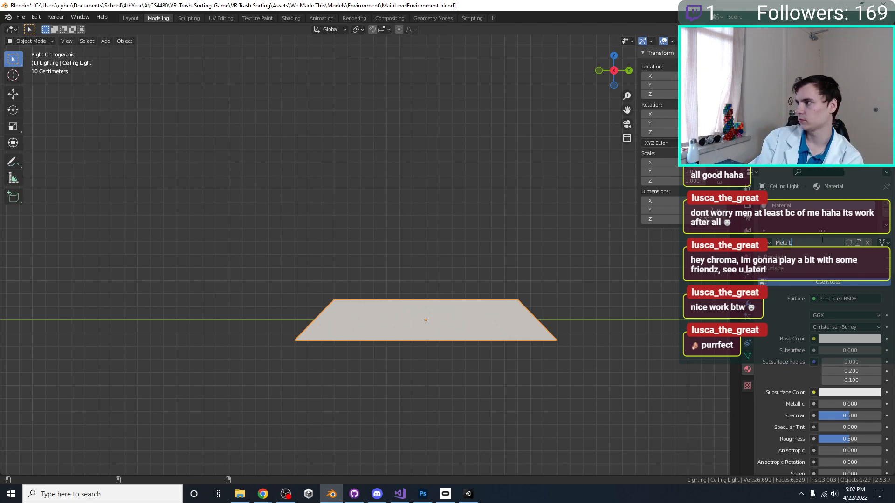
{"action": "type", "text": "Light"}
{"action": "key", "text": "Return"}
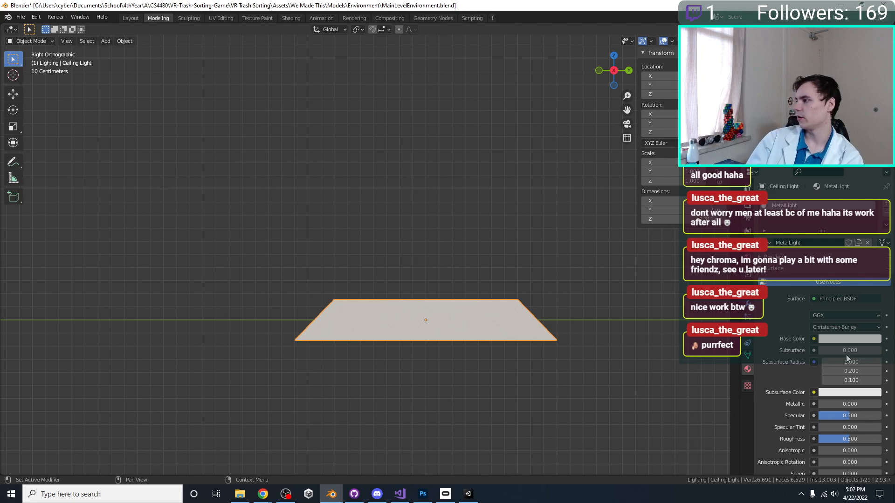
Set the MetalLight base color to a medium grey and save the environment file.
{"action": "left_click", "coordinate": [849, 339]}
{"action": "left_click_drag", "start_coordinate": [876, 241], "coordinate": [875, 252]}
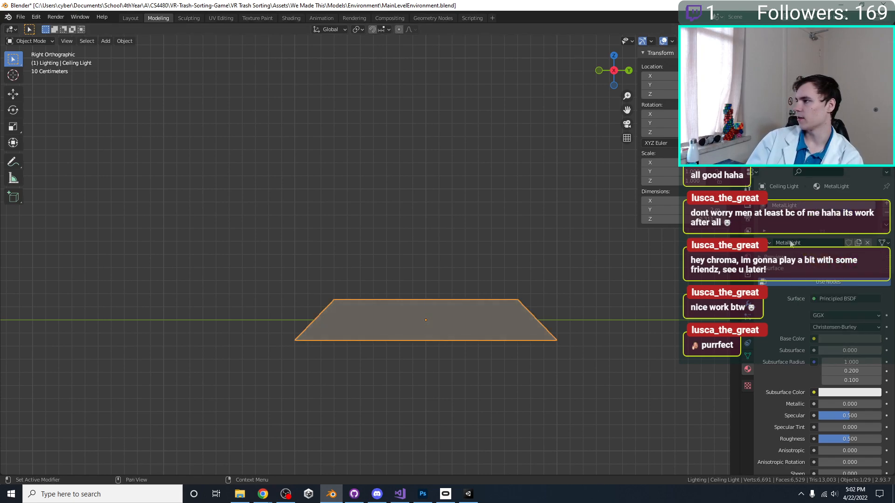
{"action": "left_click", "coordinate": [848, 342]}
{"action": "left_click_drag", "start_coordinate": [879, 255], "coordinate": [879, 225]}
{"action": "key", "text": "ctrl+s"}
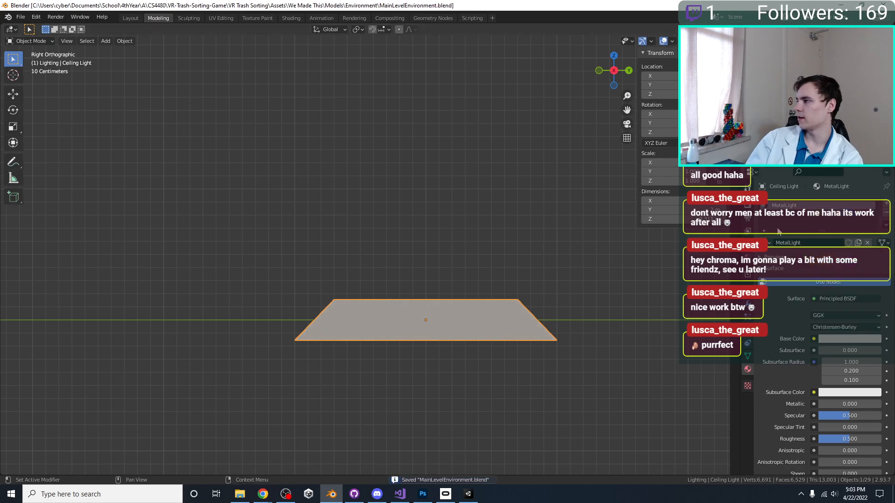
Add a second material slot to the ceiling light with a new material named EmissiveLight.
{"action": "left_click", "coordinate": [859, 243]}
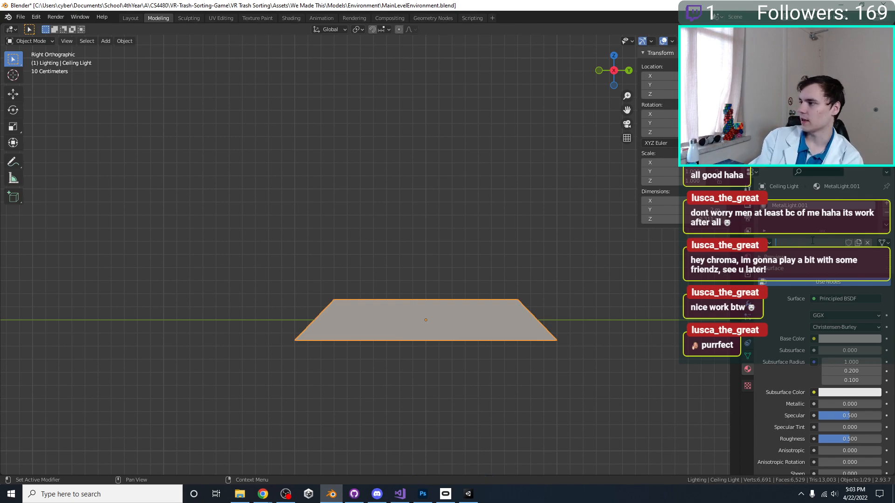
{"action": "key", "text": "Escape"}
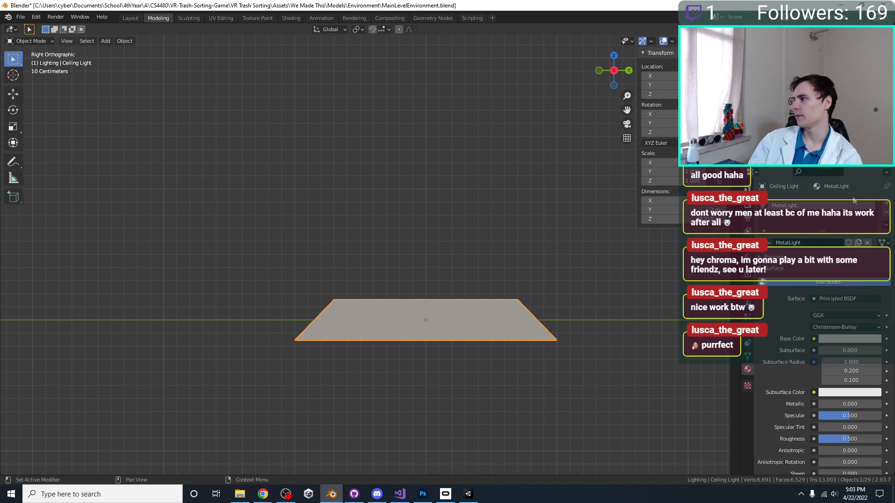
{"action": "left_click", "coordinate": [886, 204]}
{"action": "left_click", "coordinate": [796, 262]}
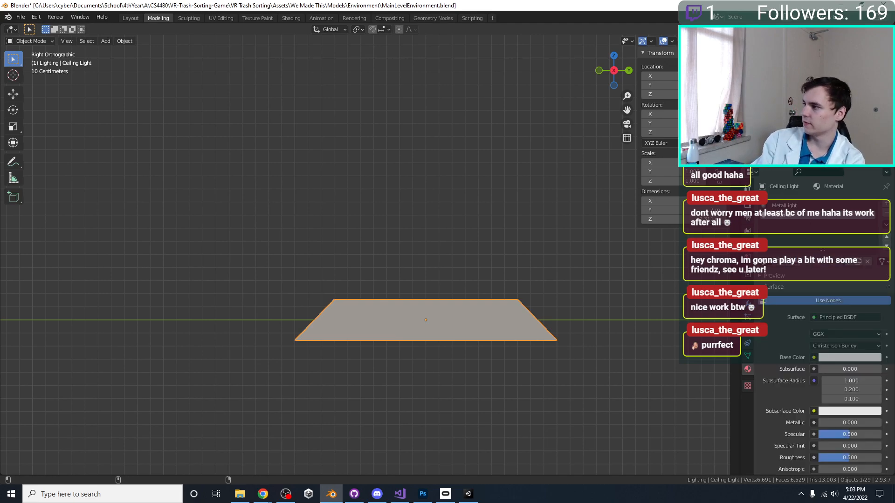
Set the EmissiveLight emission color to white and brighten its base color to near white.
{"action": "scroll", "coordinate": [796, 265], "scroll_direction": "down", "scroll_amount": 7}
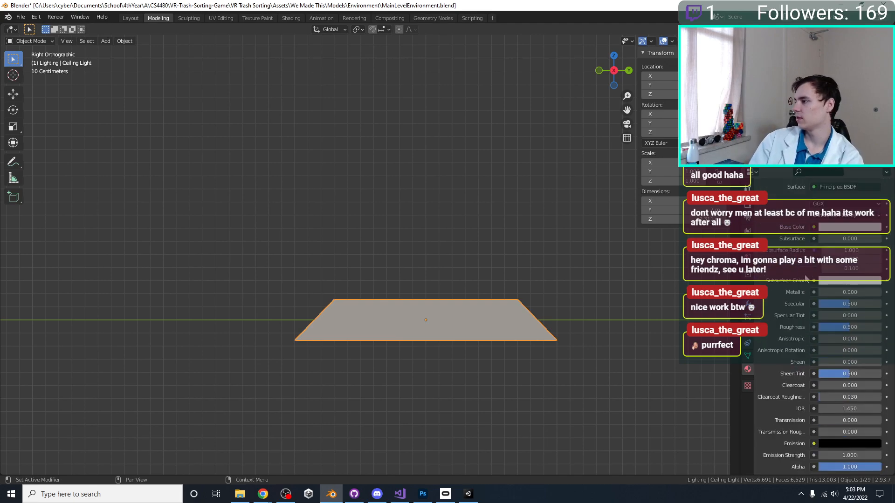
{"action": "left_click", "coordinate": [847, 444]}
{"action": "left_click_drag", "start_coordinate": [874, 354], "coordinate": [875, 311]}
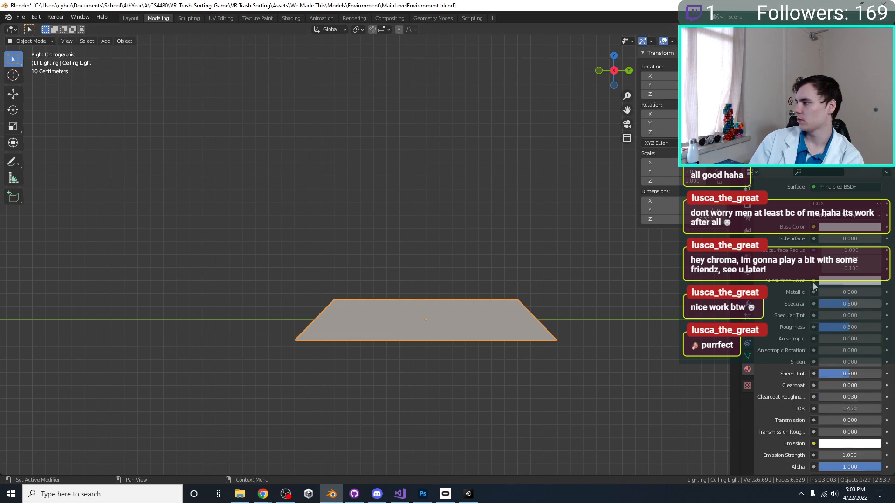
{"action": "scroll", "coordinate": [826, 256], "scroll_direction": "up", "scroll_amount": 5}
{"action": "left_click", "coordinate": [849, 320]}
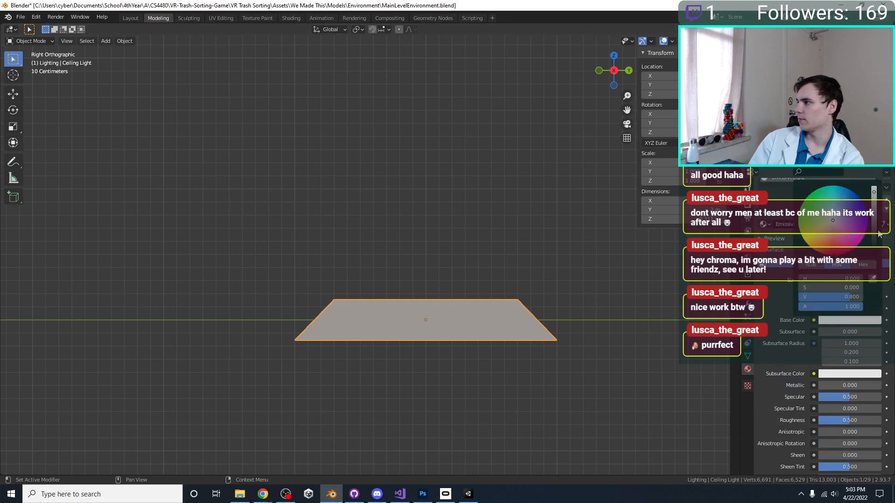
Assign the EmissiveLight material to the recessed face on the underside of the ceiling light.
{"action": "mouse_move", "coordinate": [373, 284]}
{"action": "middle_mouse_down"}
{"action": "mouse_move", "coordinate": [447, 180]}
{"action": "mouse_move", "coordinate": [496, 219]}
{"action": "middle_mouse_up"}
{"action": "key", "text": "z"}
{"action": "key", "text": "Tab"}
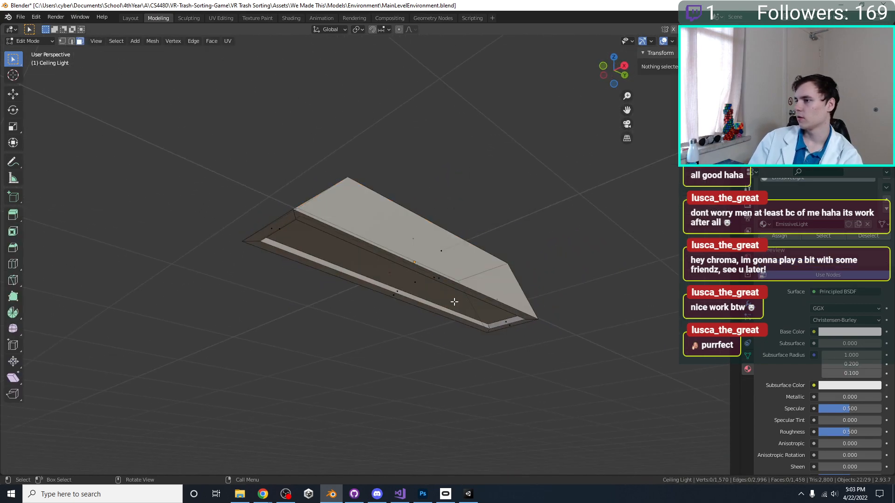
{"action": "left_click", "coordinate": [393, 280]}
{"action": "key", "text": "KP_Decimal"}
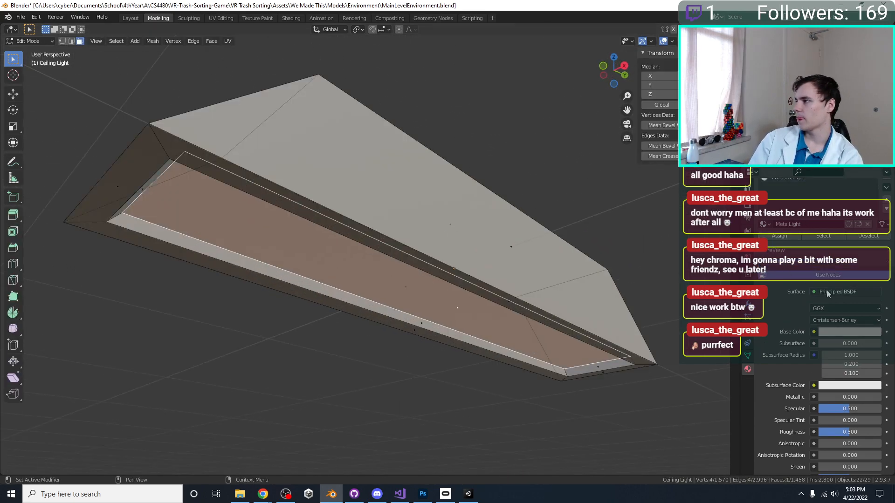
{"action": "left_click", "coordinate": [795, 215]}
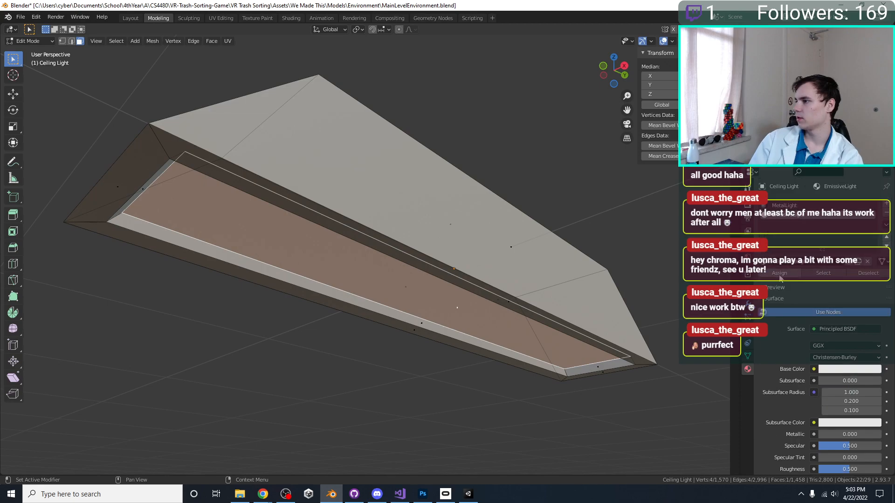
{"action": "left_click", "coordinate": [780, 275]}
{"action": "key", "text": "Tab"}
Lower the emissive underside panel about 0.015 m along Z, closer to the housing's rim.
{"action": "middle_click_drag", "start_coordinate": [485, 298], "coordinate": [423, 244]}
{"action": "scroll", "coordinate": [507, 313], "scroll_direction": "down", "scroll_amount": 2}
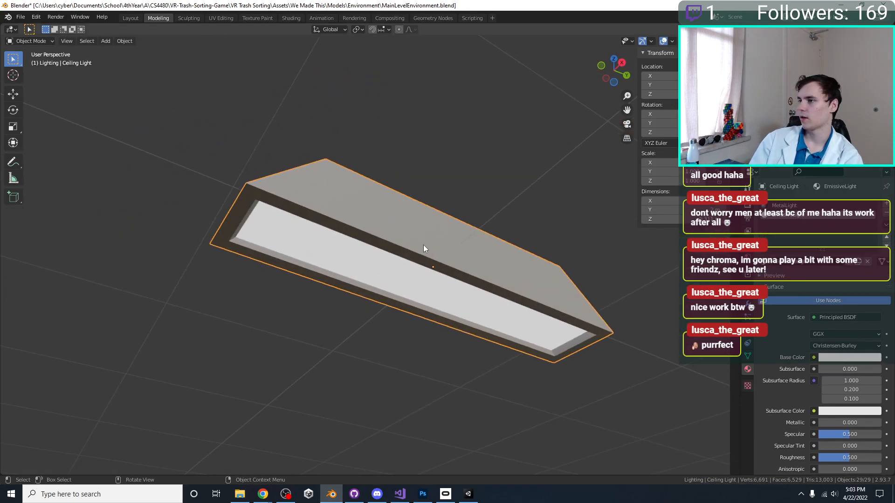
{"action": "key", "text": "Tab"}
{"action": "scroll", "coordinate": [235, 240], "scroll_direction": "up", "scroll_amount": 2}
{"action": "left_click", "coordinate": [166, 231], "text": "alt"}
{"action": "middle_click_drag", "start_coordinate": [330, 274], "coordinate": [468, 285]}
{"action": "left_click", "coordinate": [468, 285]}
{"action": "key", "text": "g"}
{"action": "key", "text": "z"}
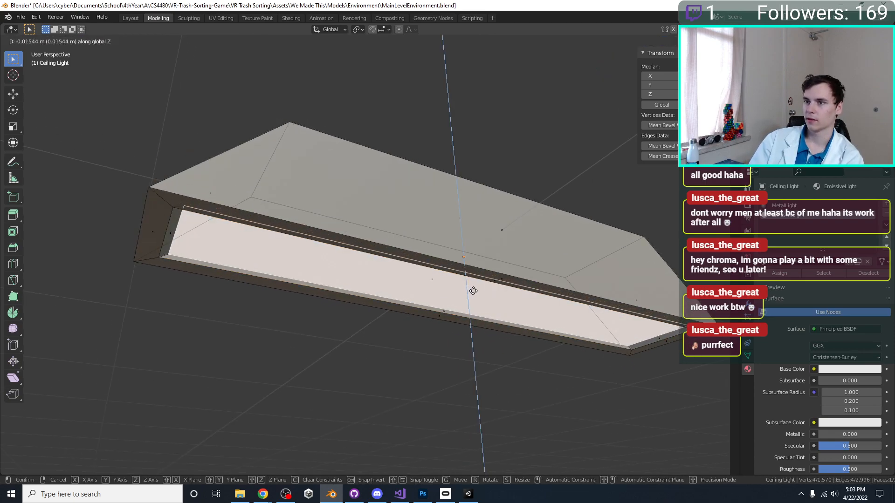
{"action": "left_click", "coordinate": [473, 291]}
Leave mesh editing of the ceiling light and save the environment file.
{"action": "left_click", "coordinate": [168, 256], "text": "alt"}
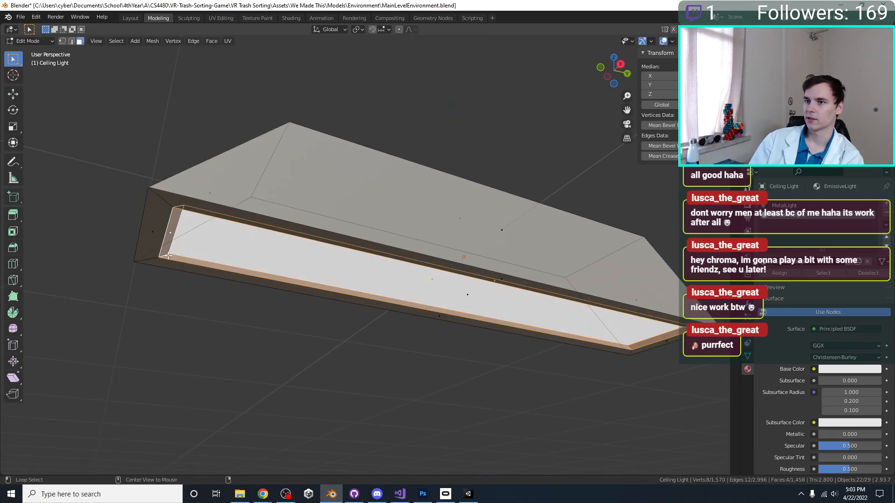
{"action": "key", "text": "Tab"}
{"action": "middle_click_drag", "start_coordinate": [630, 298], "coordinate": [588, 339]}
{"action": "scroll", "coordinate": [536, 278], "scroll_direction": "down", "scroll_amount": 8}
{"action": "key", "text": "ctrl+s"}
{"action": "scroll", "coordinate": [327, 298], "scroll_direction": "up", "scroll_amount": 8}
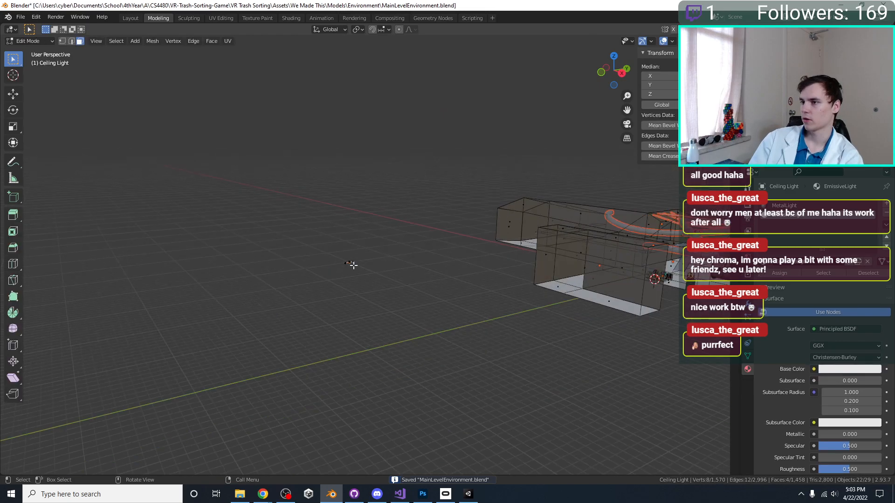
{"action": "scroll", "coordinate": [391, 280], "scroll_direction": "up", "scroll_amount": 2}
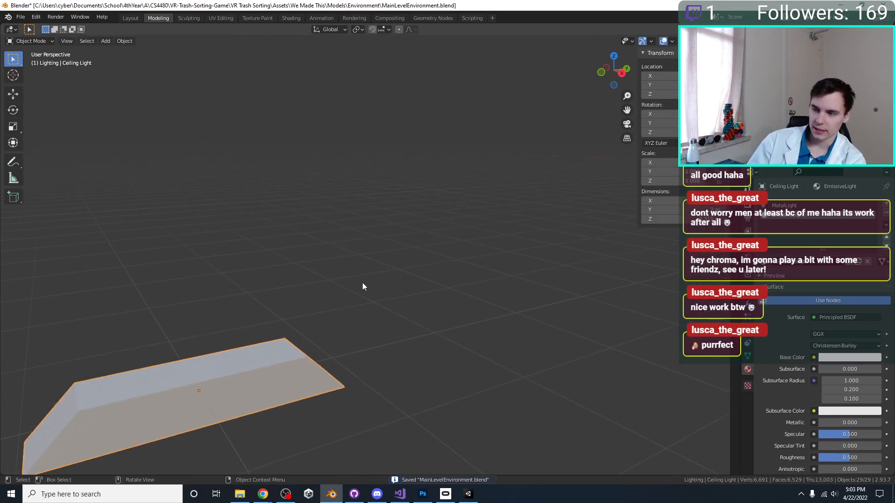
Move the ceiling light about 38 m along X, 32 m along Y and 7 m up into the level.
{"action": "scroll", "coordinate": [289, 321], "scroll_direction": "down", "scroll_amount": 10}
{"action": "middle_click_drag", "start_coordinate": [224, 320], "coordinate": [382, 317]}
{"action": "left_click", "coordinate": [289, 316]}
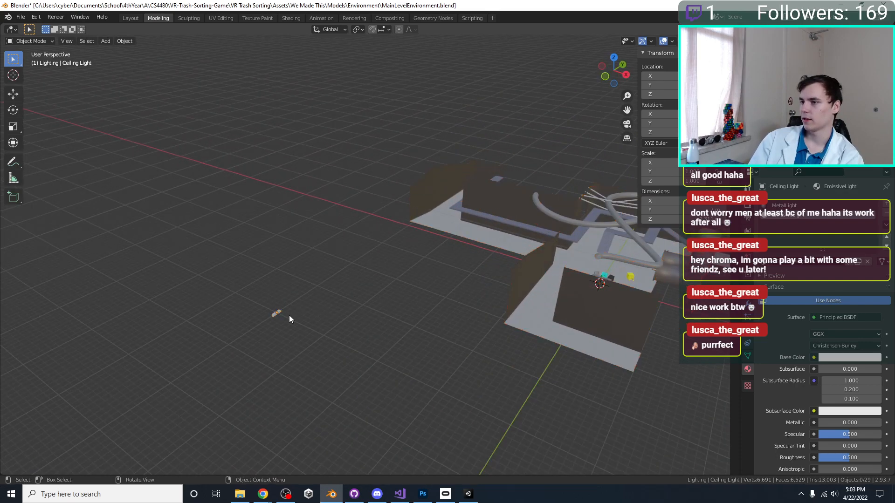
{"action": "key", "text": "g"}
{"action": "left_click", "coordinate": [586, 261]}
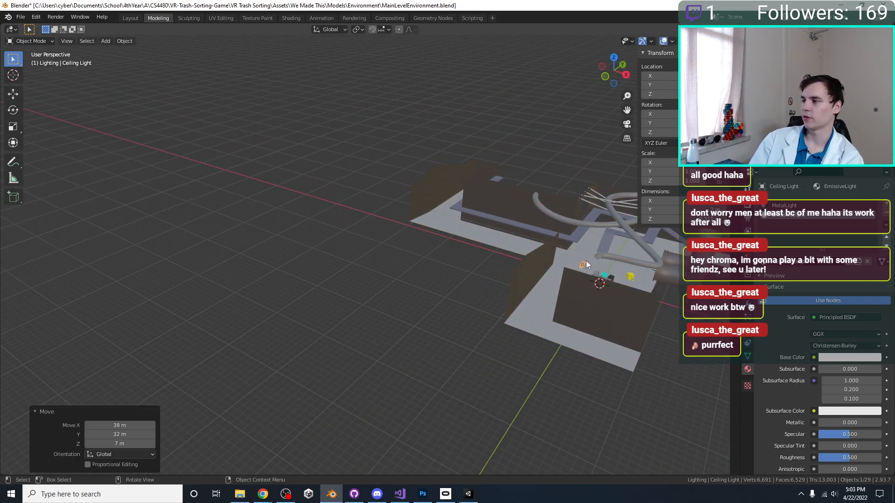
Shift the ceiling light about -2 m along X, 14 m along Y and -1 m along Z towards the overhead pipes.
{"action": "key", "text": "KP_Decimal"}
{"action": "scroll", "coordinate": [454, 256], "scroll_direction": "up", "scroll_amount": 3}
{"action": "scroll", "coordinate": [454, 256], "scroll_direction": "down", "scroll_amount": 8}
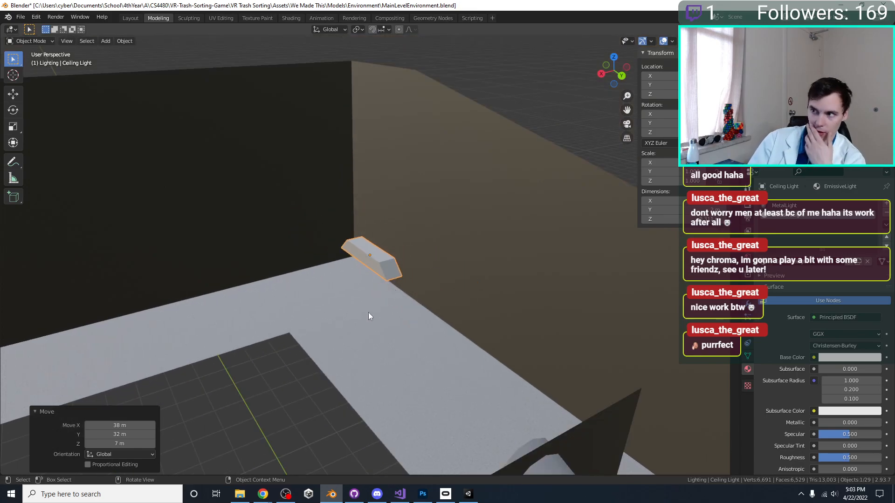
{"action": "middle_click_drag", "start_coordinate": [435, 325], "coordinate": [334, 278]}
{"action": "key", "text": "g"}
{"action": "left_click", "coordinate": [558, 301]}
{"action": "scroll", "coordinate": [532, 267], "scroll_direction": "up", "scroll_amount": 5}
{"action": "middle_click_drag", "start_coordinate": [532, 267], "coordinate": [255, 286]}
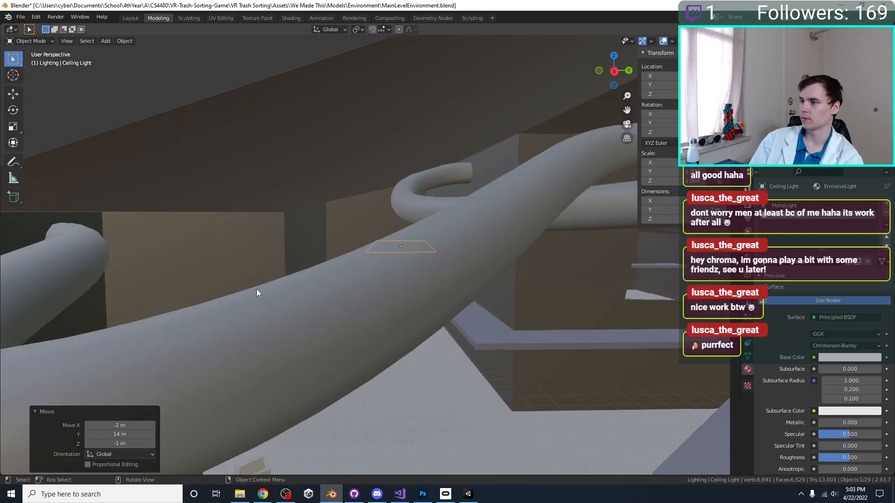
Move the ceiling light about -5 m along Y and 1 m up so it meets the ceiling.
{"action": "scroll", "coordinate": [319, 246], "scroll_direction": "up", "scroll_amount": 5}
{"action": "key", "text": "Caps_Lock"}
{"action": "scroll", "coordinate": [304, 271], "scroll_direction": "down", "scroll_amount": 5}
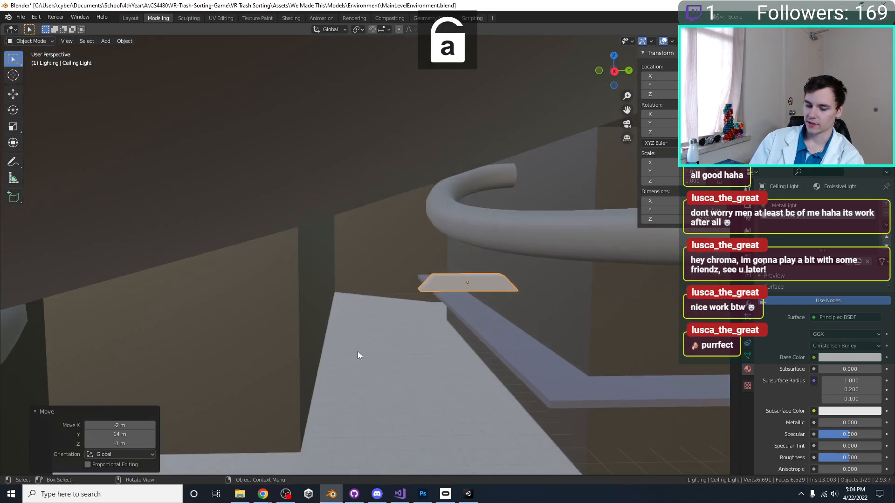
{"action": "key", "text": "g"}
{"action": "left_click", "coordinate": [144, 321]}
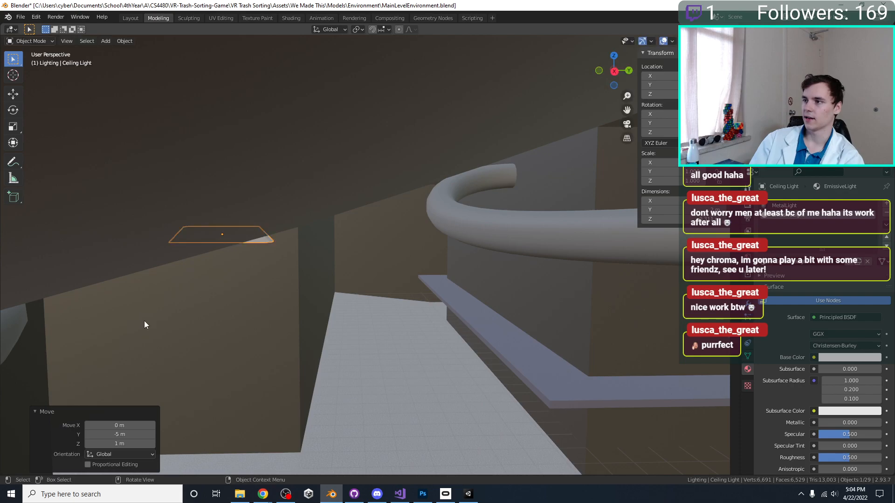
Lower the ceiling light about 0.3 m along Z so it hangs just beneath the ceiling.
{"action": "key", "text": "KP_1"}
{"action": "key", "text": "KP_3"}
{"action": "scroll", "coordinate": [248, 264], "scroll_direction": "up", "scroll_amount": 4}
{"action": "scroll", "coordinate": [248, 268], "scroll_direction": "down", "scroll_amount": 3}
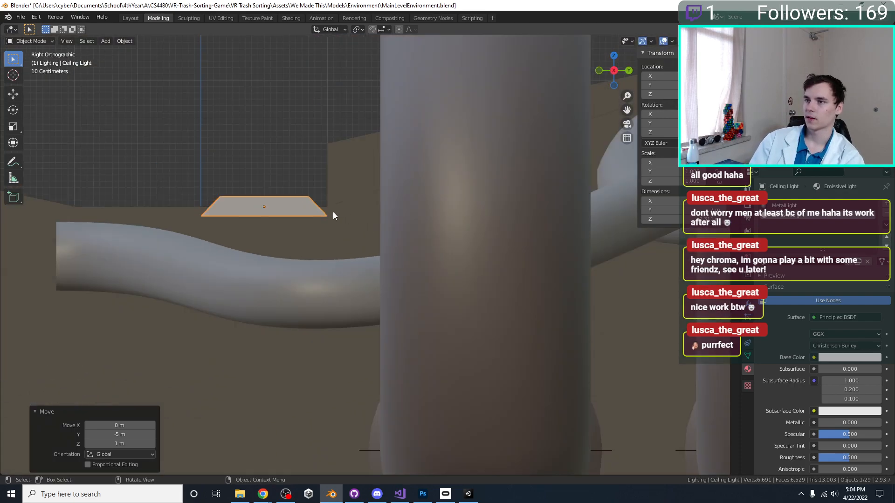
{"action": "key", "text": "g"}
{"action": "key", "text": "z"}
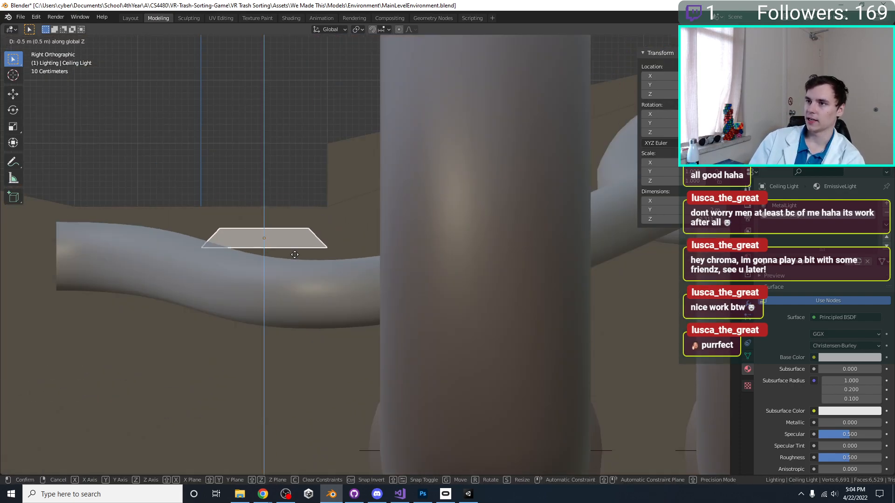
{"action": "left_click", "coordinate": [230, 245]}
{"action": "middle_click_drag", "start_coordinate": [230, 245], "coordinate": [355, 196]}
Add a Bevel modifier to the newly positioned ceiling light above the walkways.
{"action": "left_click", "coordinate": [747, 304]}
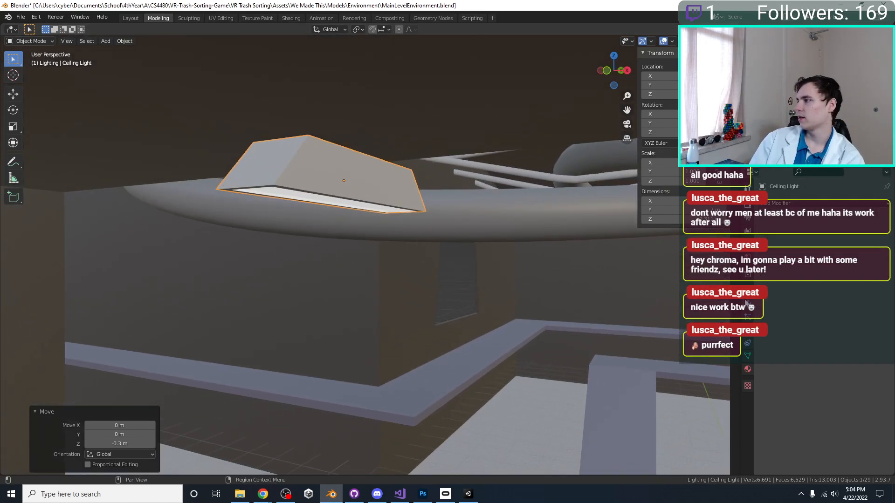
{"action": "left_click", "coordinate": [795, 204]}
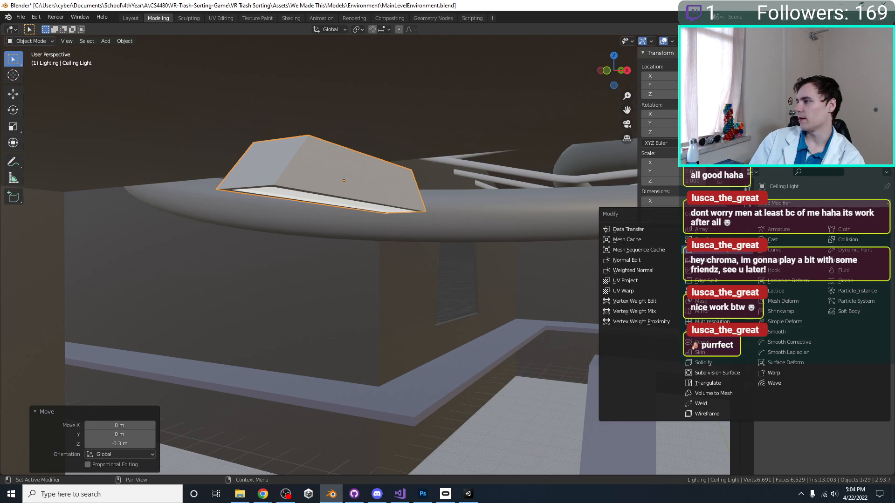
{"action": "left_click", "coordinate": [704, 239]}
{"action": "middle_click_drag", "start_coordinate": [589, 264], "coordinate": [560, 280]}
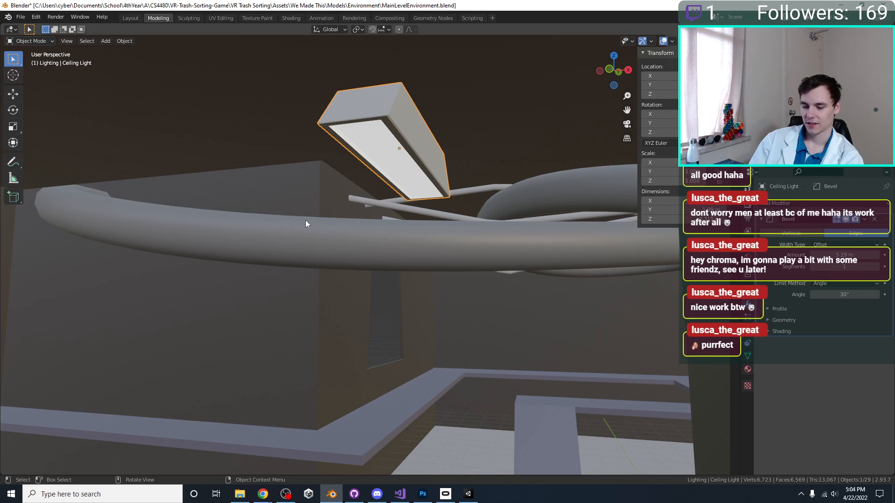
Apply smooth shading to the ceiling light and save the environment file.
{"action": "key", "text": "F3"}
{"action": "type", "text": "shade sm"}
{"action": "key", "text": "Return"}
{"action": "middle_click_drag", "start_coordinate": [305, 220], "coordinate": [407, 226]}
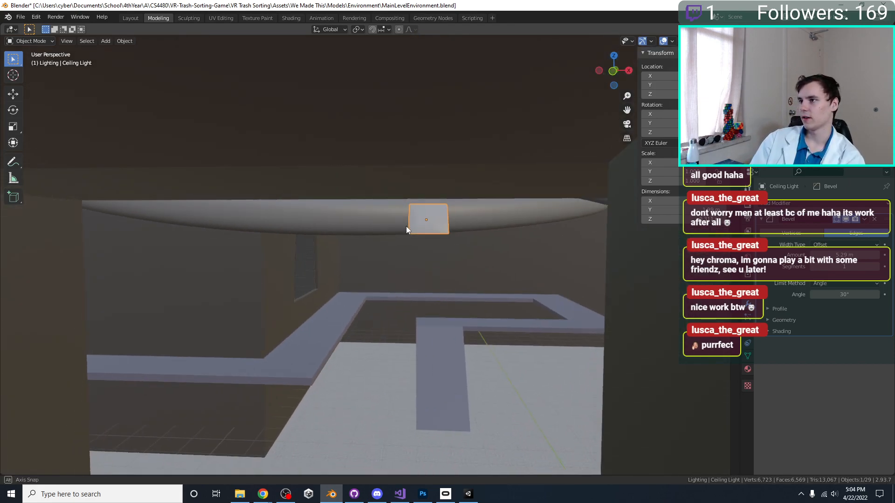
{"action": "key", "text": "ctrl+s"}
Isolate the ceiling light in a top view and undo the last change made to it.
{"action": "middle_click_drag", "start_coordinate": [507, 239], "coordinate": [284, 276]}
{"action": "key", "text": "KP_7"}
{"action": "key", "text": "KP_Divide"}
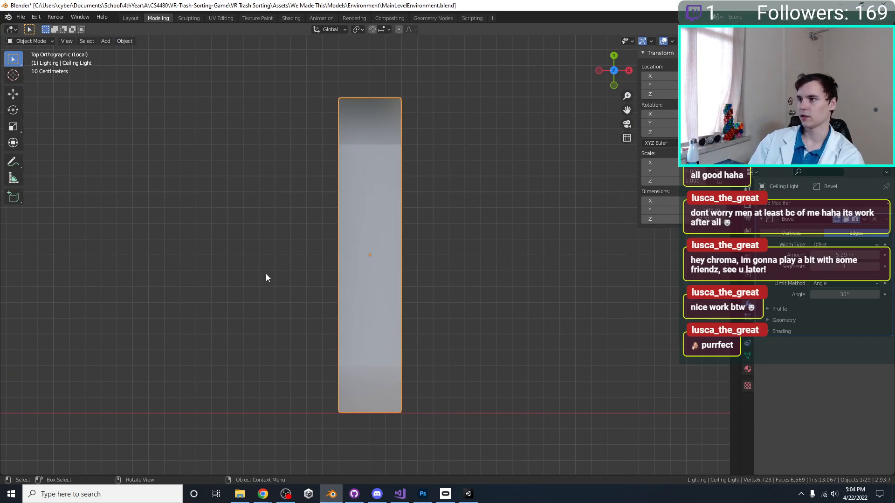
{"action": "scroll", "coordinate": [263, 273], "scroll_direction": "down", "scroll_amount": 18}
{"action": "key", "text": "ctrl+z"}
{"action": "scroll", "coordinate": [363, 254], "scroll_direction": "up", "scroll_amount": 6}
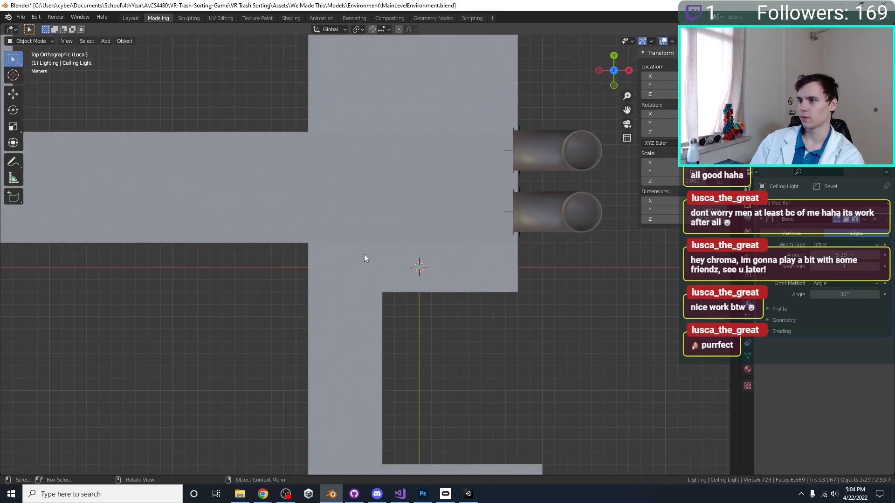
{"action": "middle_click_drag", "start_coordinate": [365, 256], "coordinate": [382, 314]}
Undo the recent edits to the ceiling light back to before its Bevel modifier.
{"action": "key", "text": "Num_Lock"}
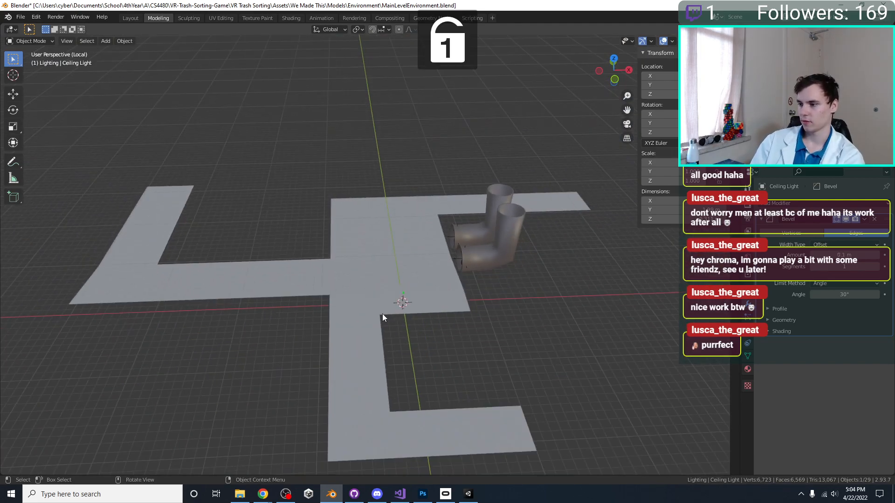
{"action": "left_click", "coordinate": [382, 315]}
{"action": "middle_click_drag", "start_coordinate": [434, 348], "coordinate": [396, 251]}
{"action": "scroll", "coordinate": [415, 262], "scroll_direction": "up", "scroll_amount": 5}
{"action": "scroll", "coordinate": [415, 315], "scroll_direction": "up", "scroll_amount": 2}
{"action": "scroll", "coordinate": [404, 341], "scroll_direction": "down", "scroll_amount": 3}
{"action": "key", "text": "ctrl+z"}
{"action": "key", "text": "ctrl+z"}
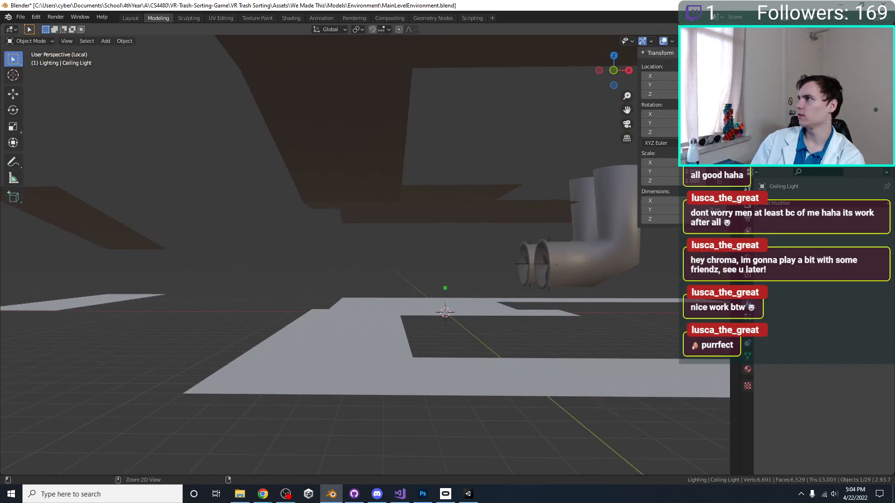
Examine the level in local view from several angles, checking the floor, fan pipes and walls.
{"action": "scroll", "coordinate": [366, 214], "scroll_direction": "down", "scroll_amount": 8}
{"action": "middle_click_drag", "start_coordinate": [350, 244], "coordinate": [353, 324]}
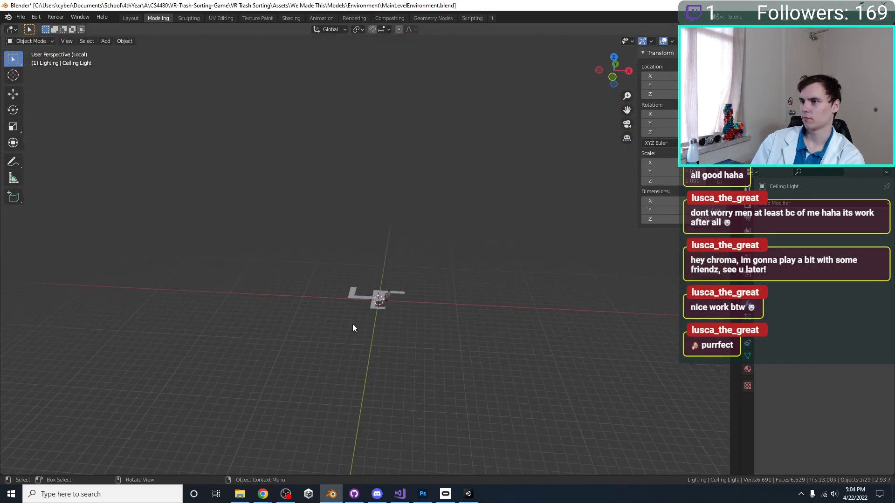
{"action": "scroll", "coordinate": [498, 342], "scroll_direction": "up", "scroll_amount": 5}
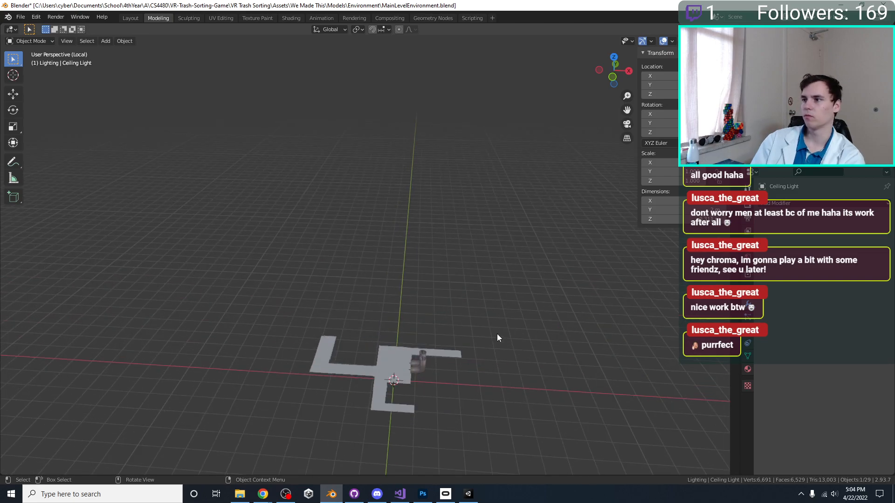
{"action": "middle_click_drag", "start_coordinate": [497, 335], "coordinate": [440, 214]}
{"action": "scroll", "coordinate": [452, 301], "scroll_direction": "up", "scroll_amount": 4}
{"action": "middle_click_drag", "start_coordinate": [452, 300], "coordinate": [435, 201]}
{"action": "scroll", "coordinate": [434, 199], "scroll_direction": "up", "scroll_amount": 3}
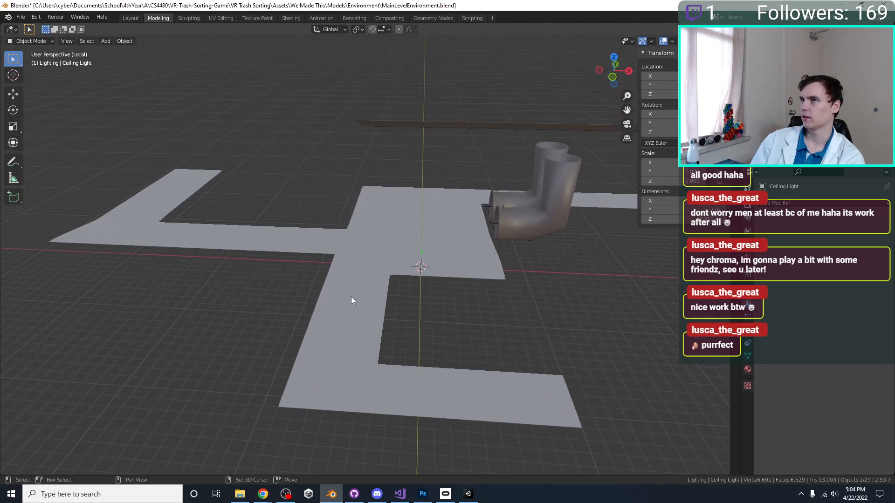
{"action": "middle_click_drag", "start_coordinate": [180, 186], "coordinate": [249, 148]}
{"action": "left_click", "coordinate": [191, 365]}
{"action": "left_click", "coordinate": [301, 404]}
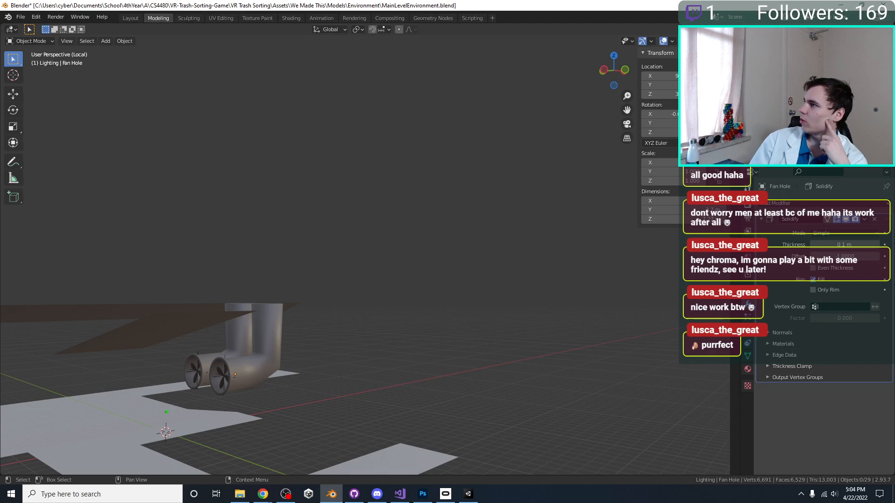
{"action": "left_click", "coordinate": [536, 160]}
{"action": "middle_click_drag", "start_coordinate": [536, 160], "coordinate": [407, 270]}
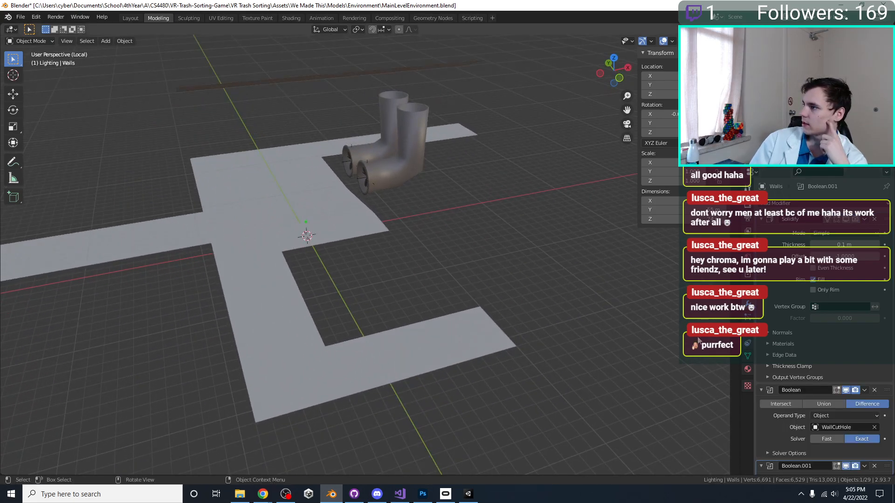
Try to move the Walls object to another collection, and step back through the recent selection changes.
{"action": "middle_click_drag", "start_coordinate": [466, 261], "coordinate": [502, 321]}
{"action": "key", "text": "m"}
{"action": "key", "text": "Escape"}
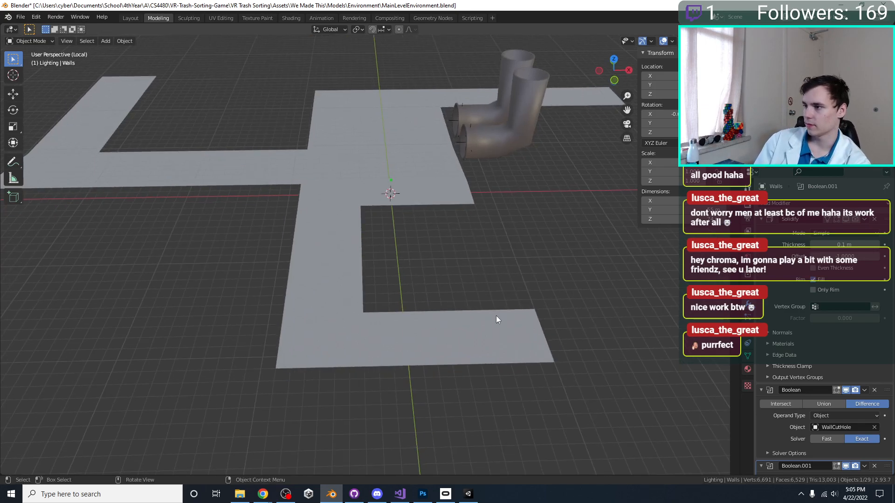
{"action": "key", "text": "m"}
{"action": "left_click", "coordinate": [496, 319]}
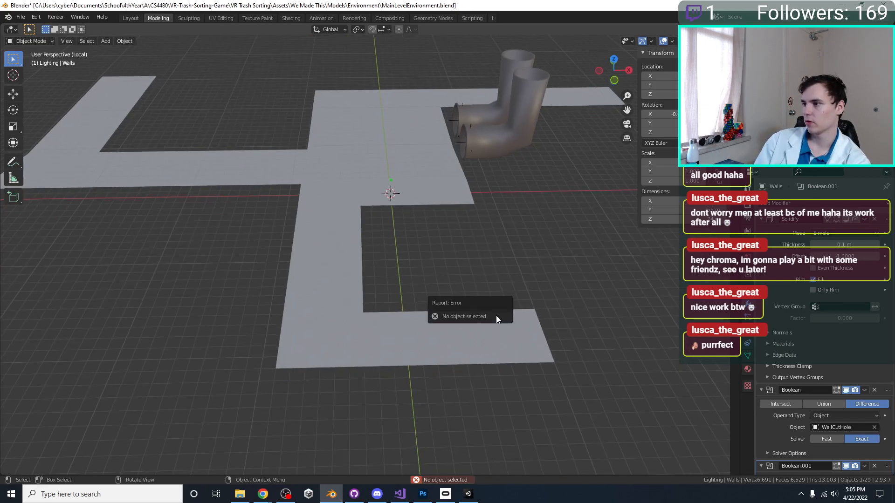
{"action": "key", "text": "ctrl+z"}
{"action": "key", "text": "ctrl+shift+z"}
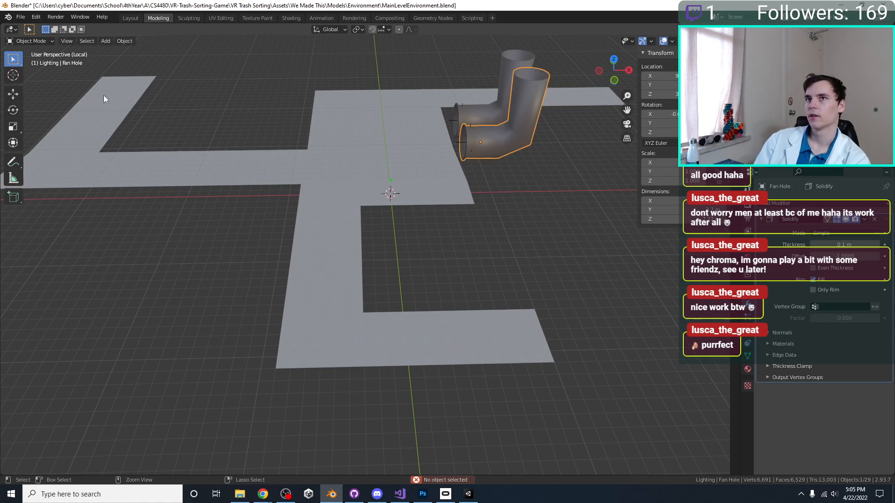
Switch to the Layout workspace, select the ceiling light and show its modifier settings.
{"action": "left_click", "coordinate": [200, 19]}
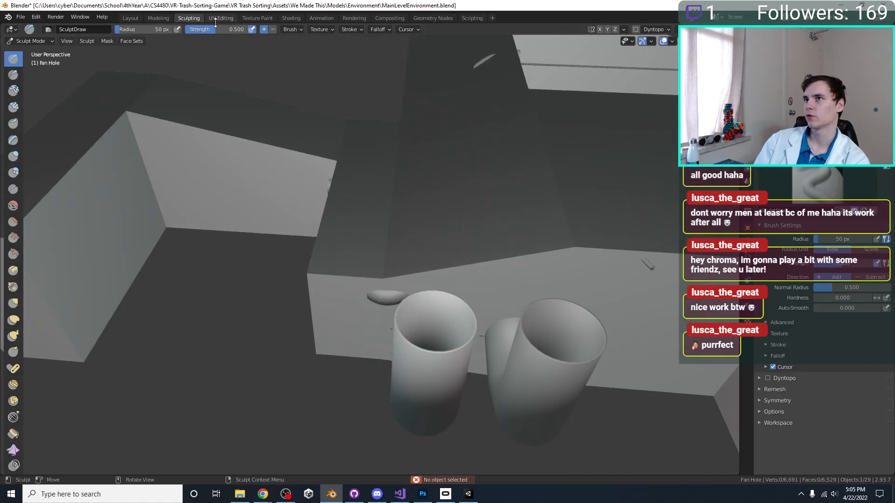
{"action": "left_click", "coordinate": [130, 18]}
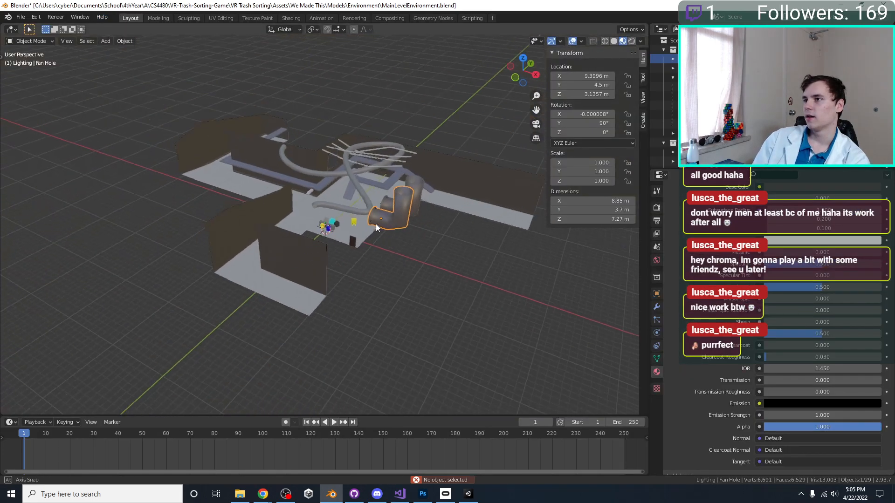
{"action": "middle_click_drag", "start_coordinate": [408, 209], "coordinate": [509, 206]}
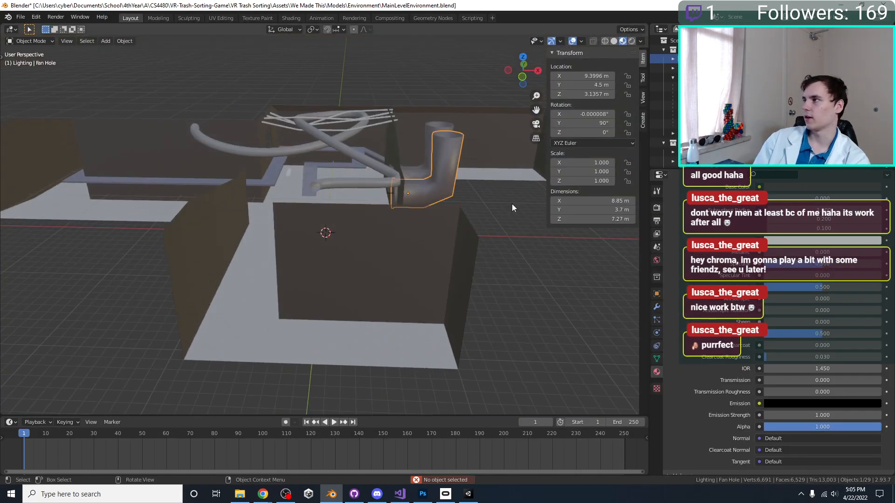
{"action": "left_click", "coordinate": [717, 161]}
{"action": "scroll", "coordinate": [353, 186], "scroll_direction": "down", "scroll_amount": 8}
{"action": "scroll", "coordinate": [343, 181], "scroll_direction": "up", "scroll_amount": 12}
{"action": "middle_click_drag", "start_coordinate": [275, 188], "coordinate": [372, 256], "text": "shift"}
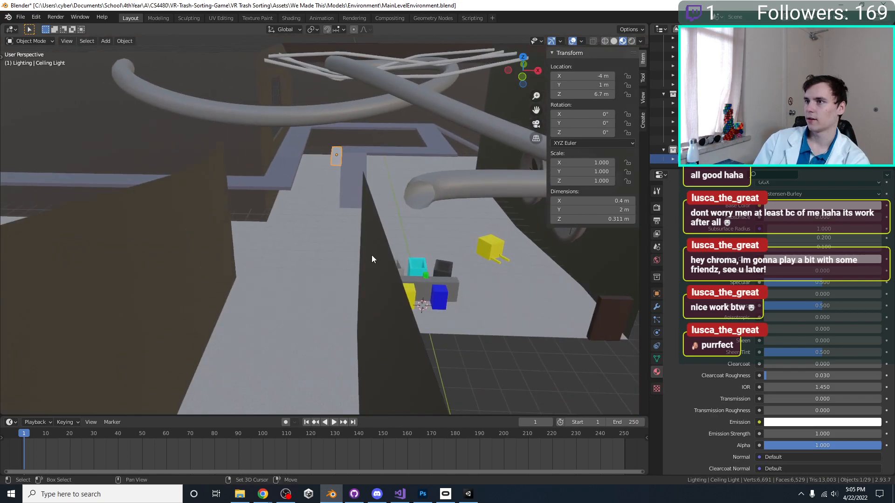
{"action": "key", "text": "KP_7"}
{"action": "scroll", "coordinate": [325, 202], "scroll_direction": "up", "scroll_amount": 8}
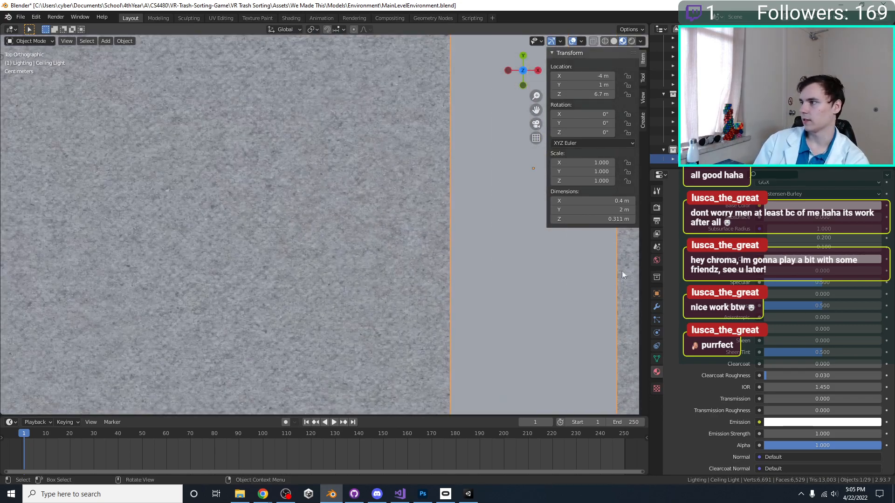
{"action": "left_click", "coordinate": [657, 307]}
{"action": "left_click", "coordinate": [725, 207]}
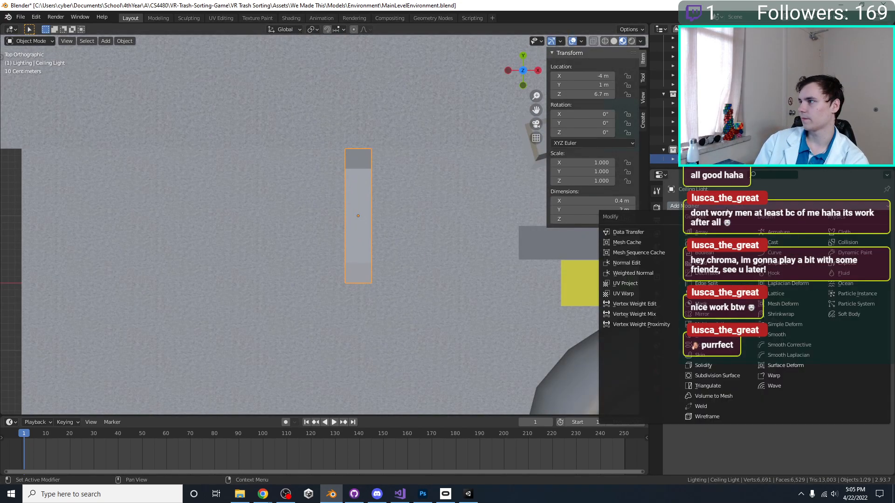
{"action": "left_click", "coordinate": [714, 253]}
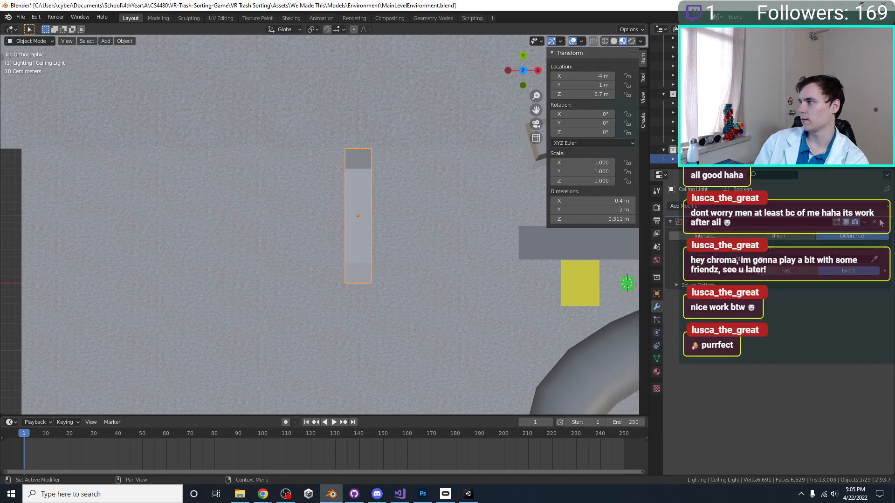
{"action": "left_click", "coordinate": [875, 222]}
Add a Bevel modifier to the ceiling light.
{"action": "left_click", "coordinate": [685, 206]}
{"action": "left_click", "coordinate": [702, 243]}
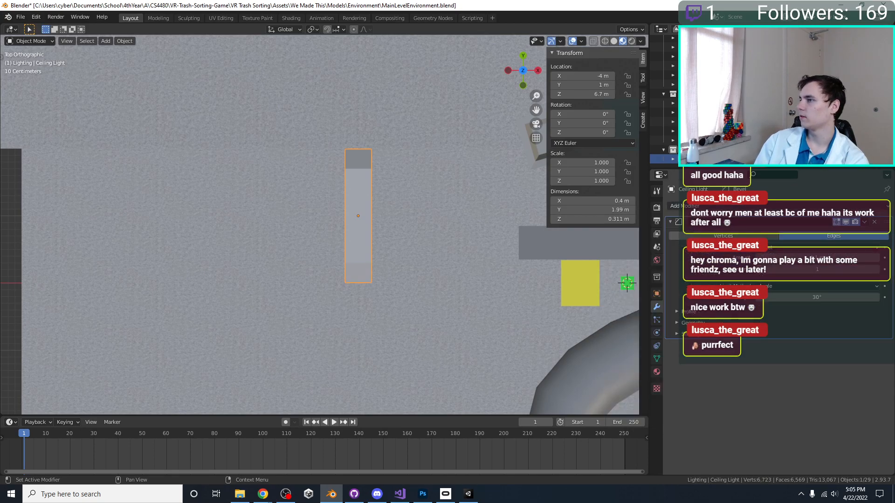
{"action": "middle_click_drag", "start_coordinate": [345, 280], "coordinate": [366, 289]}
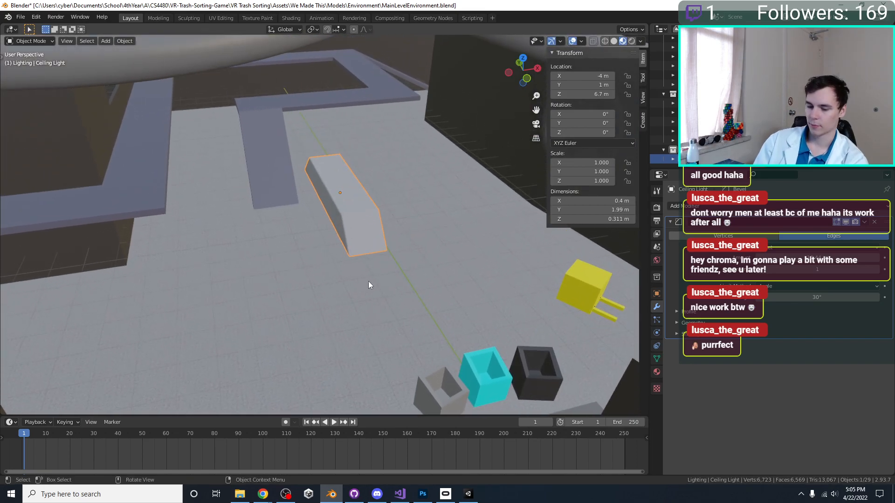
Isolate the scene collections one after another to check which objects each one contains, including Environment and the fan pipes.
{"action": "key", "text": "2"}
{"action": "key", "text": "1"}
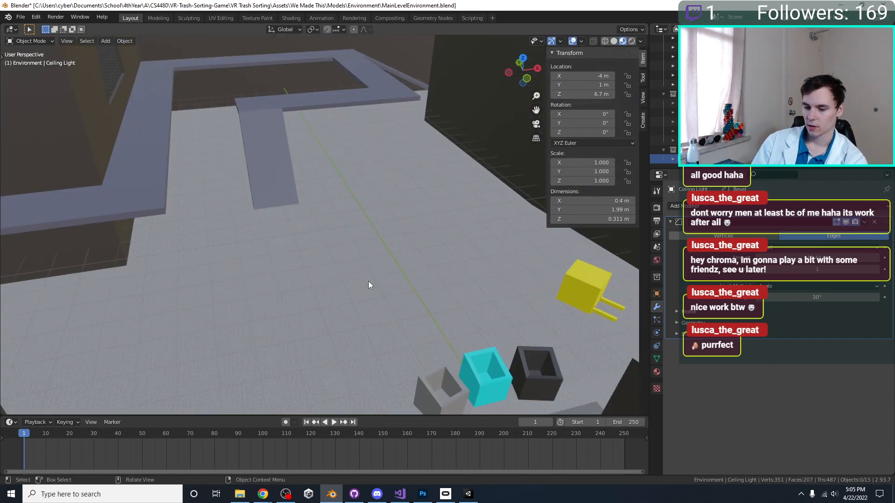
{"action": "key", "text": "2"}
{"action": "key", "text": "1"}
{"action": "key", "text": "3"}
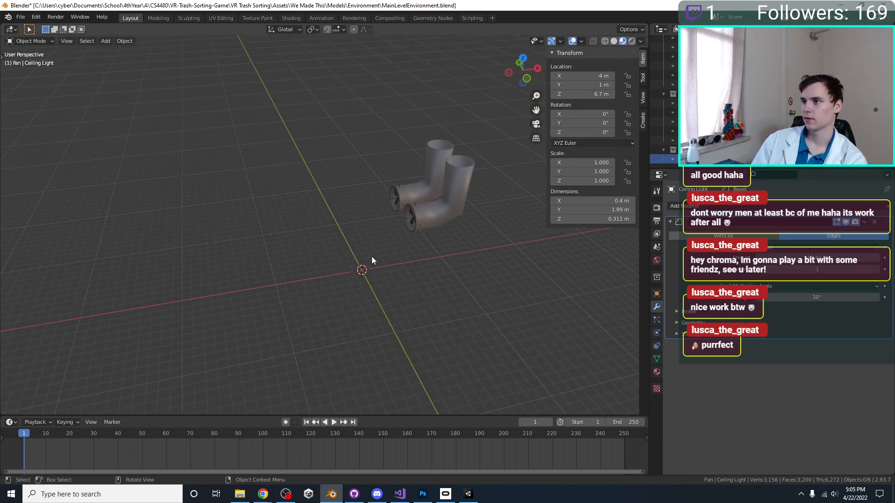
{"action": "key", "text": "4"}
{"action": "key", "text": "2"}
{"action": "key", "text": "4"}
{"action": "key", "text": "1"}
{"action": "key", "text": "3"}
{"action": "key", "text": "1"}
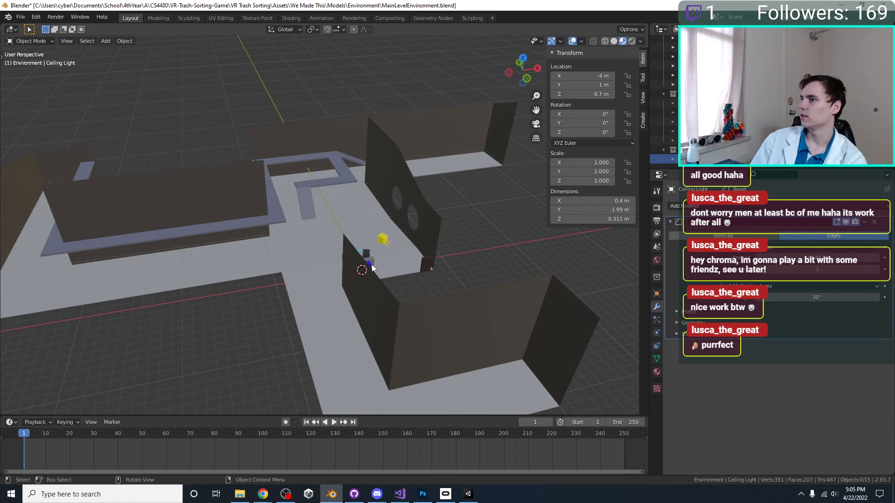
{"action": "key", "text": "4"}
{"action": "key", "text": "2"}
{"action": "key", "text": "3"}
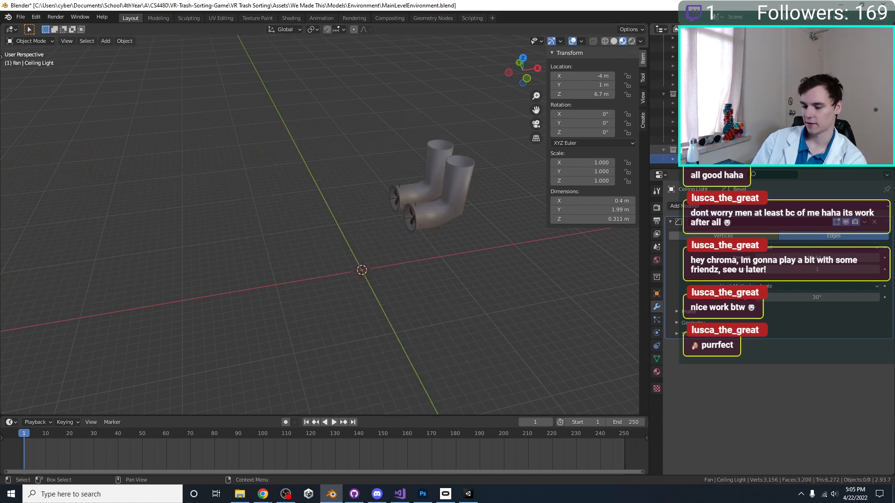
Show the pipes and ceiling light together with the fans and the Environment collection, and save the file.
{"action": "key", "text": "shift+4"}
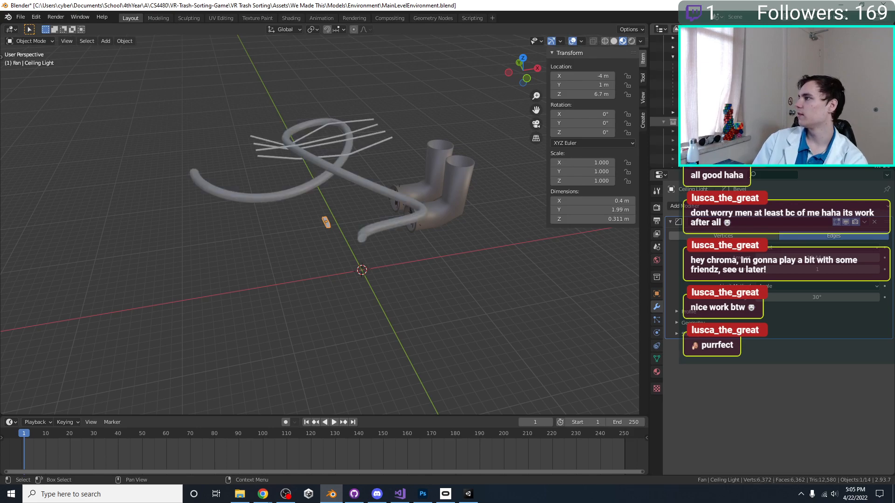
{"action": "key", "text": "shift+1"}
{"action": "scroll", "coordinate": [332, 226], "scroll_direction": "up", "scroll_amount": 5}
{"action": "key", "text": "ctrl+s"}
{"action": "middle_click_drag", "start_coordinate": [342, 260], "coordinate": [358, 220]}
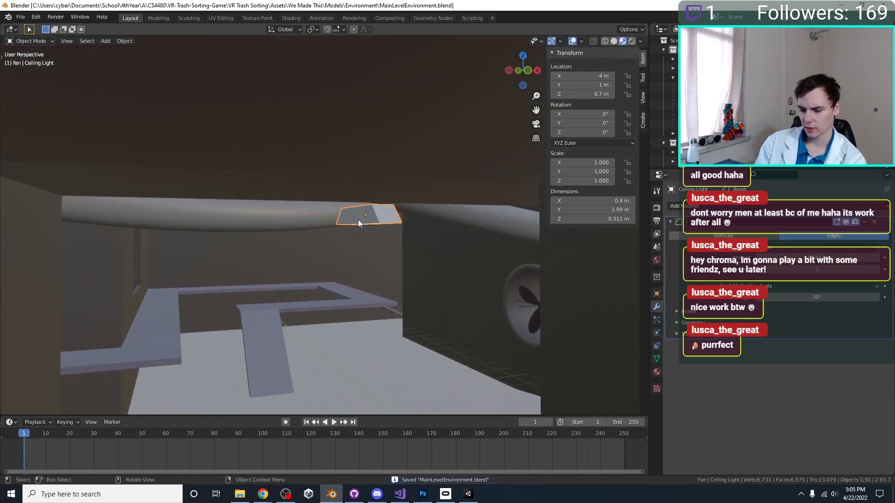
Apply smooth shading to the ceiling light.
{"action": "key", "text": "F3"}
{"action": "type", "text": "shade s"}
{"action": "key", "text": "Return"}
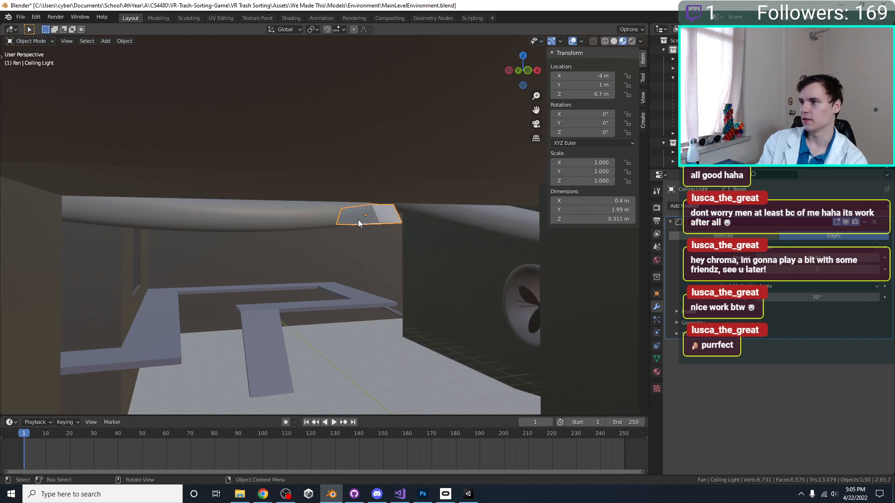
Move the ceiling light 4 m along X in top view so it sits at X 0 m, and save the file.
{"action": "key", "text": "KP_7"}
{"action": "scroll", "coordinate": [345, 224], "scroll_direction": "down", "scroll_amount": 3}
{"action": "scroll", "coordinate": [323, 250], "scroll_direction": "down", "scroll_amount": 3}
{"action": "key", "text": "ctrl+s"}
{"action": "scroll", "coordinate": [356, 262], "scroll_direction": "down", "scroll_amount": 1}
{"action": "key", "text": "g"}
{"action": "key", "text": "ctrl"}
{"action": "left_click", "coordinate": [367, 326]}
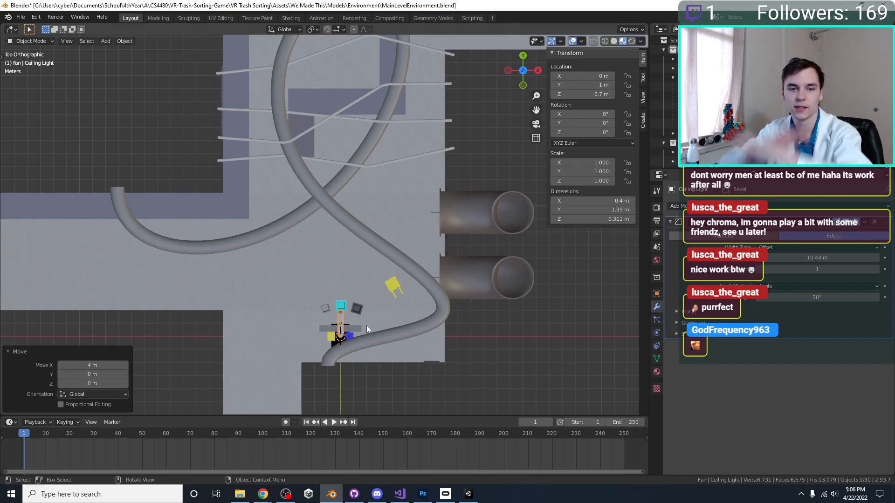
{"action": "middle_click_drag", "start_coordinate": [359, 286], "coordinate": [423, 257], "text": "shift"}
{"action": "key", "text": "ctrl+s"}
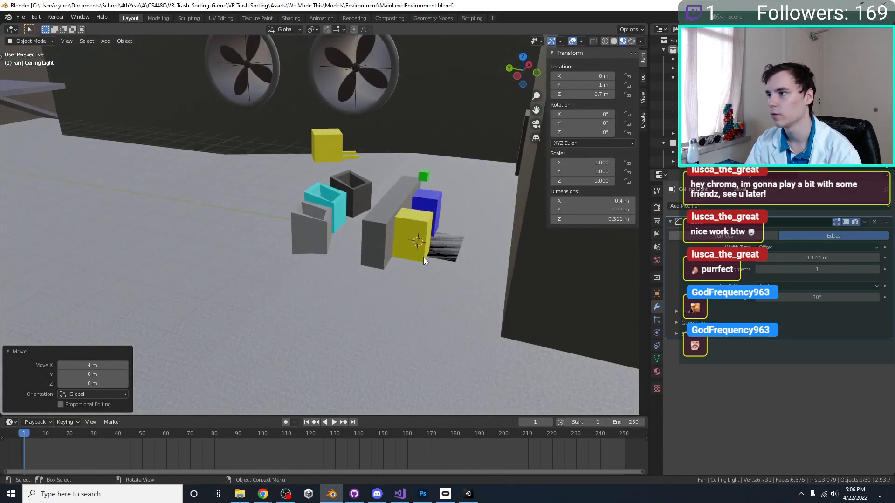
Delete the Player Bounds Reference box around the sorting station.
{"action": "left_click", "coordinate": [435, 255]}
{"action": "scroll", "coordinate": [662, 103], "scroll_direction": "down", "scroll_amount": 3}
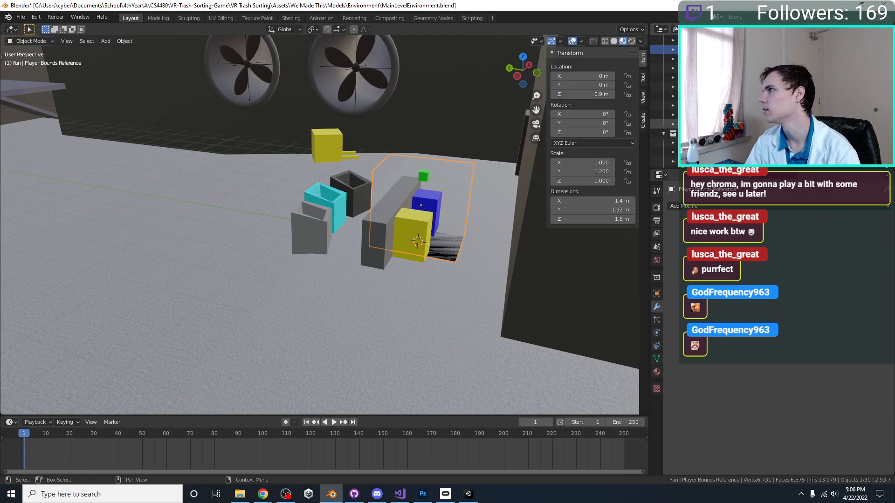
{"action": "key", "text": "Delete"}
{"action": "scroll", "coordinate": [430, 112], "scroll_direction": "down", "scroll_amount": 8}
{"action": "middle_click_drag", "start_coordinate": [430, 113], "coordinate": [325, 209]}
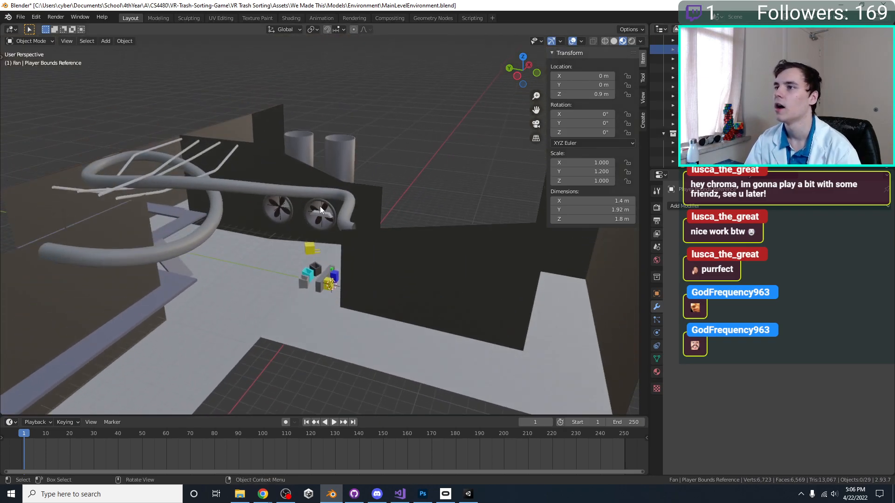
Select the ceiling light and move it about 1 m in negative Y in top view.
{"action": "left_click", "coordinate": [320, 216]}
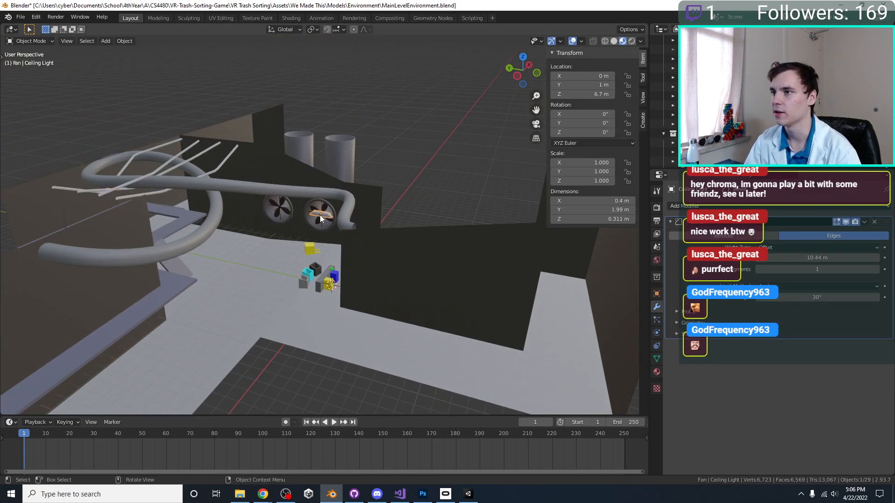
{"action": "key", "text": "KP_5"}
{"action": "key", "text": "KP_7"}
{"action": "key", "text": "ctrl+s"}
{"action": "scroll", "coordinate": [342, 319], "scroll_direction": "up", "scroll_amount": 2}
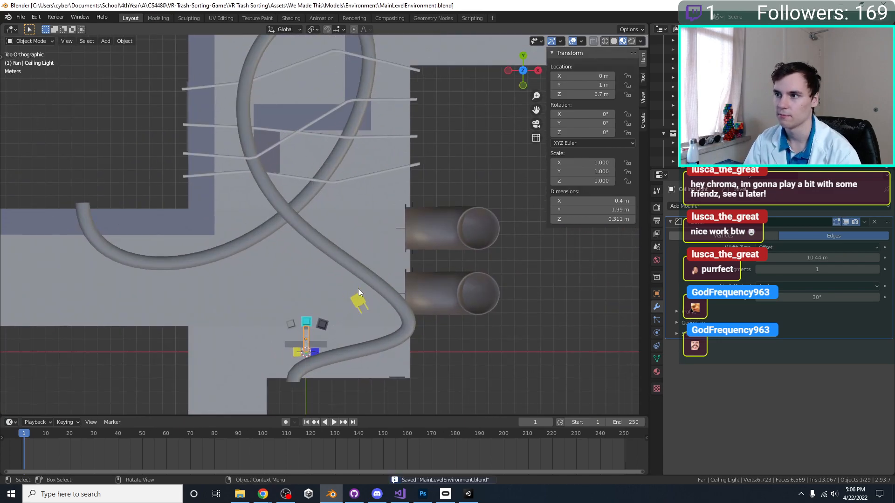
{"action": "key", "text": "g"}
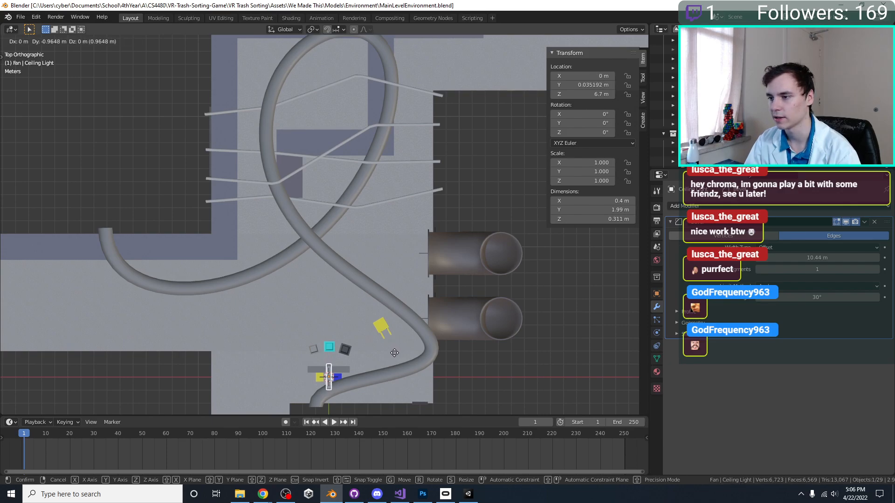
{"action": "left_click", "coordinate": [395, 354]}
{"action": "middle_click_drag", "start_coordinate": [396, 332], "coordinate": [397, 306], "text": "shift"}
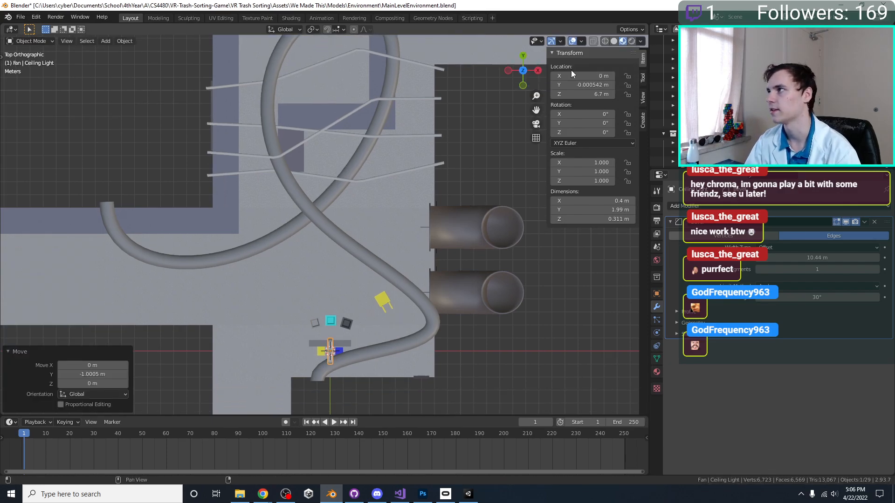
Set the ceiling light's Y location to exactly 0 m and save the file.
{"action": "type", "text": "0"}
{"action": "key", "text": "Return"}
{"action": "middle_click_drag", "start_coordinate": [326, 235], "coordinate": [323, 281]}
{"action": "key", "text": "KP_7"}
{"action": "key", "text": "ctrl+s"}
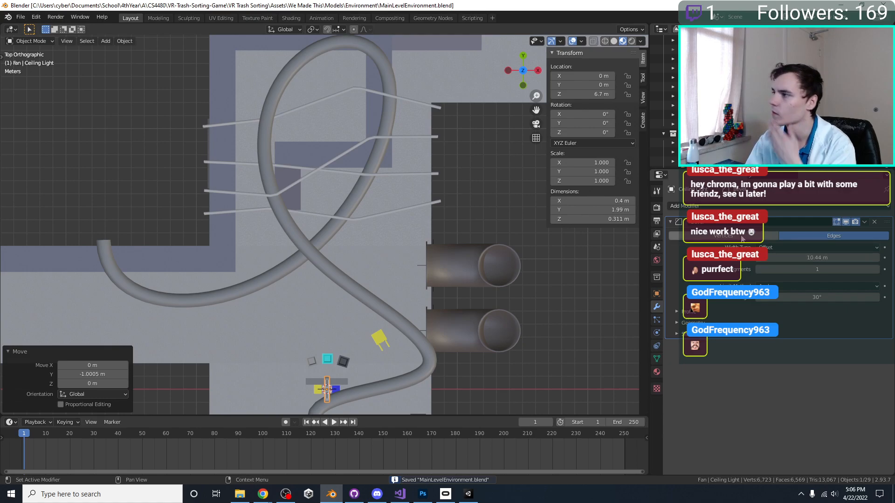
Add an Array modifier to the ceiling light with a count of 62 and an X offset factor of 6.8.
{"action": "middle_click_drag", "start_coordinate": [384, 200], "coordinate": [348, 153]}
{"action": "key", "text": "KP_7"}
{"action": "scroll", "coordinate": [207, 139], "scroll_direction": "up", "scroll_amount": 2}
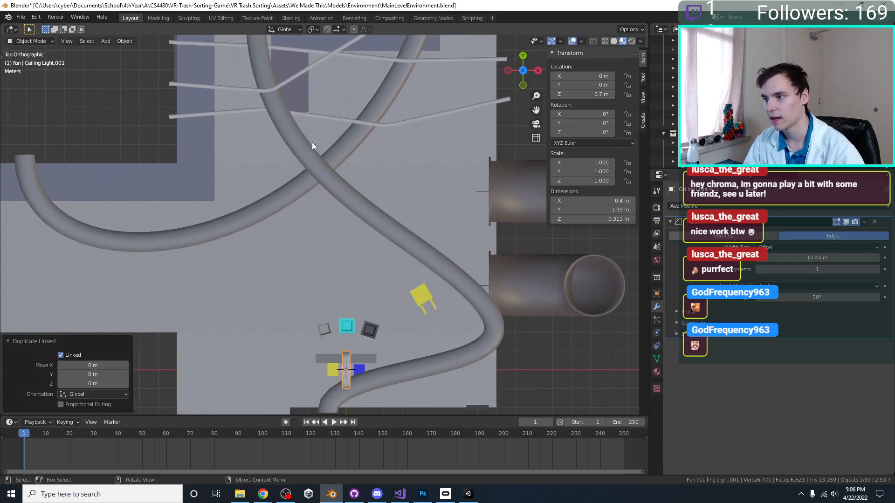
{"action": "left_click", "coordinate": [773, 206]}
{"action": "left_click", "coordinate": [773, 206]}
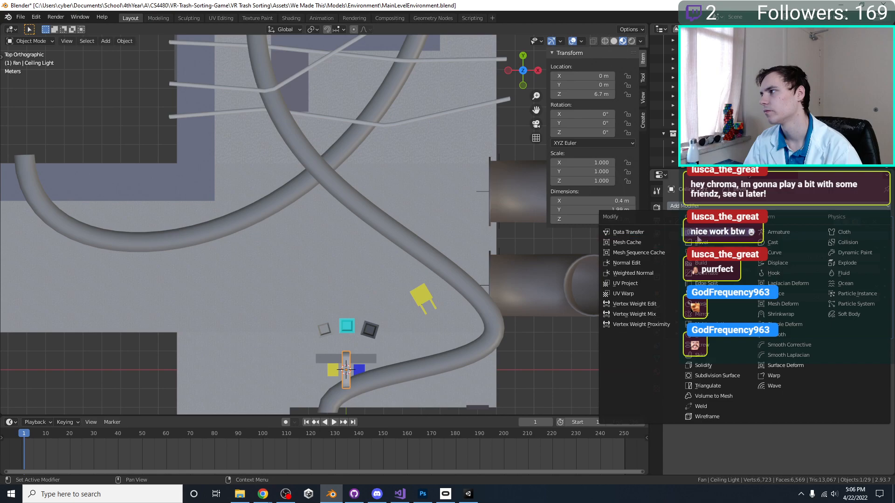
{"action": "left_click", "coordinate": [714, 242]}
{"action": "scroll", "coordinate": [416, 243], "scroll_direction": "down", "scroll_amount": 3}
{"action": "left_click_drag", "start_coordinate": [757, 373], "coordinate": [834, 401]}
{"action": "key", "text": "Return"}
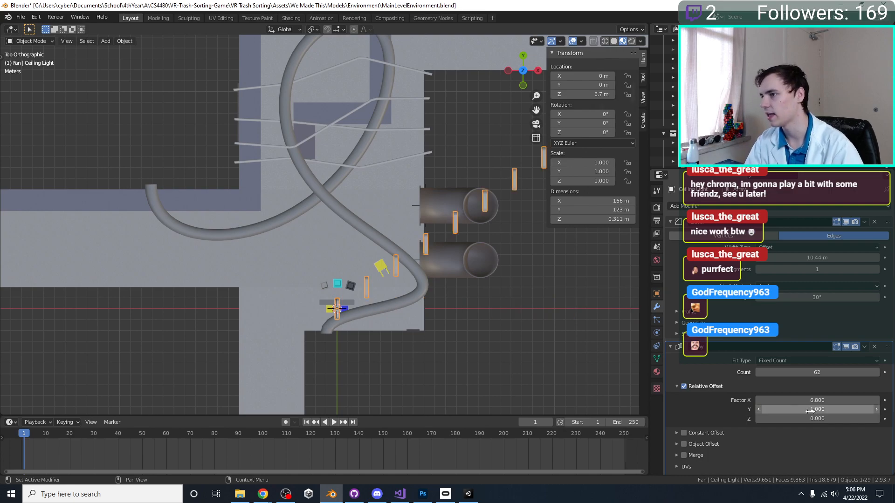
Set the array's relative offset to X factor 0 and Y factor 2.1 so the lights run along Y.
{"action": "left_click", "coordinate": [811, 401]}
{"action": "type", "text": "0"}
{"action": "key", "text": "Return"}
{"action": "left_click_drag", "start_coordinate": [810, 409], "coordinate": [815, 410]}
{"action": "scroll", "coordinate": [421, 235], "scroll_direction": "down", "scroll_amount": 4}
{"action": "middle_click_drag", "start_coordinate": [422, 235], "coordinate": [422, 282], "text": "shift"}
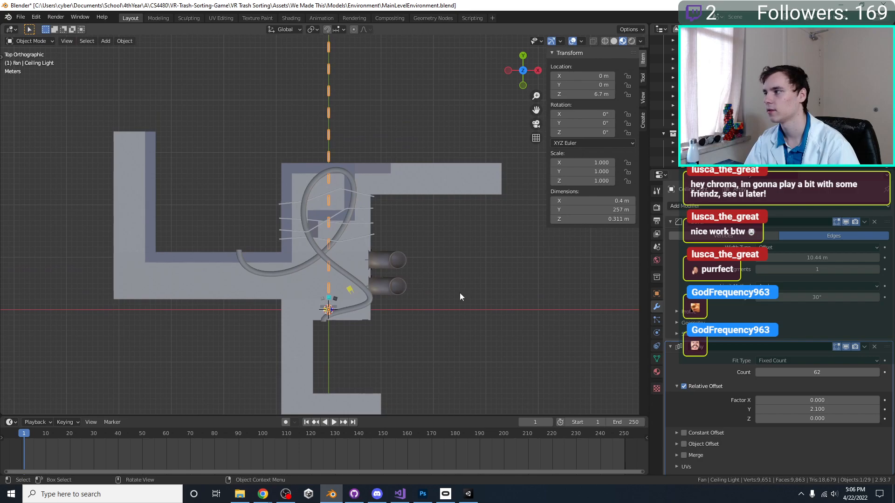
Reduce the array count to 6 lights and increase the Y offset factor to 2.5.
{"action": "mouse_move", "coordinate": [820, 373]}
{"action": "left_mouse_down"}
{"action": "mouse_move", "coordinate": [788, 372]}
{"action": "mouse_move", "coordinate": [823, 371]}
{"action": "left_mouse_up"}
{"action": "scroll", "coordinate": [404, 242], "scroll_direction": "up", "scroll_amount": 3}
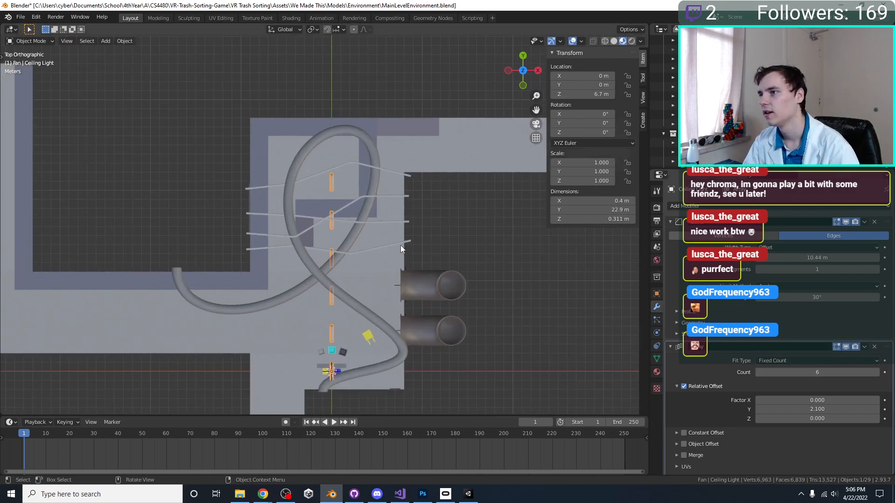
{"action": "left_click", "coordinate": [877, 410]}
{"action": "left_click", "coordinate": [876, 409]}
{"action": "left_click", "coordinate": [877, 409]}
{"action": "left_click", "coordinate": [877, 410]}
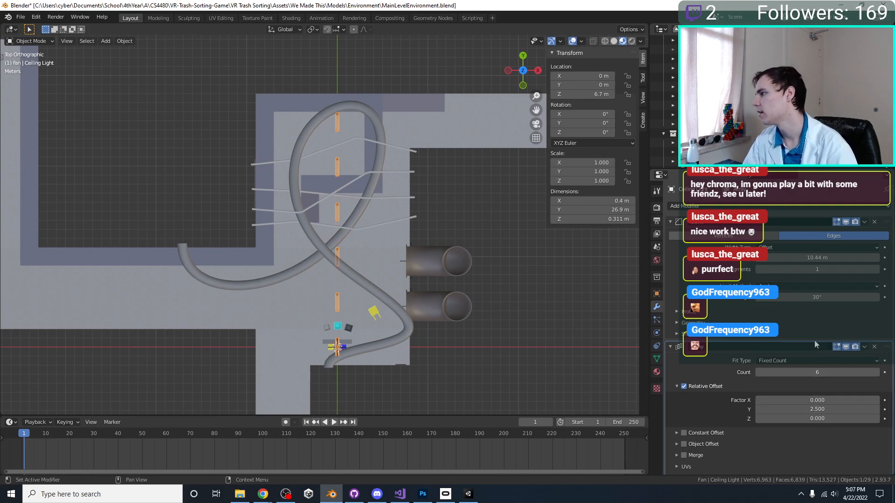
Duplicate the Array modifier and set the copy's count to 3.
{"action": "left_click", "coordinate": [864, 347]}
{"action": "left_click", "coordinate": [828, 367]}
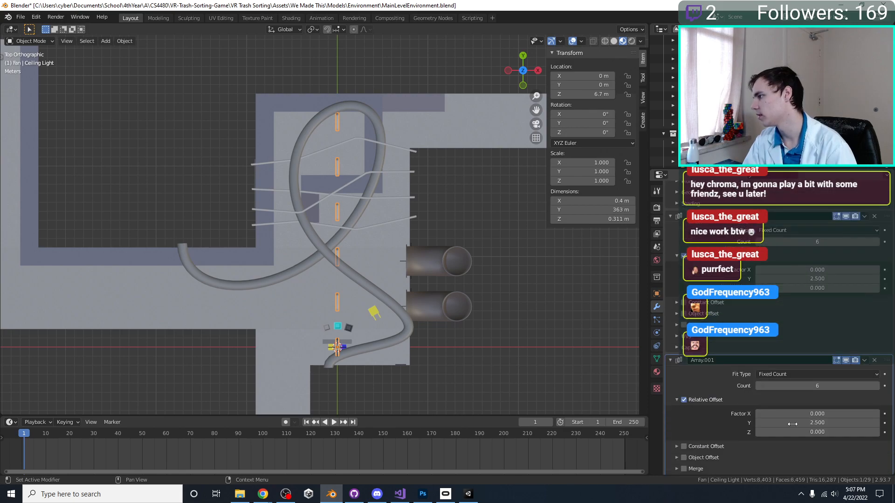
{"action": "left_click", "coordinate": [826, 387]}
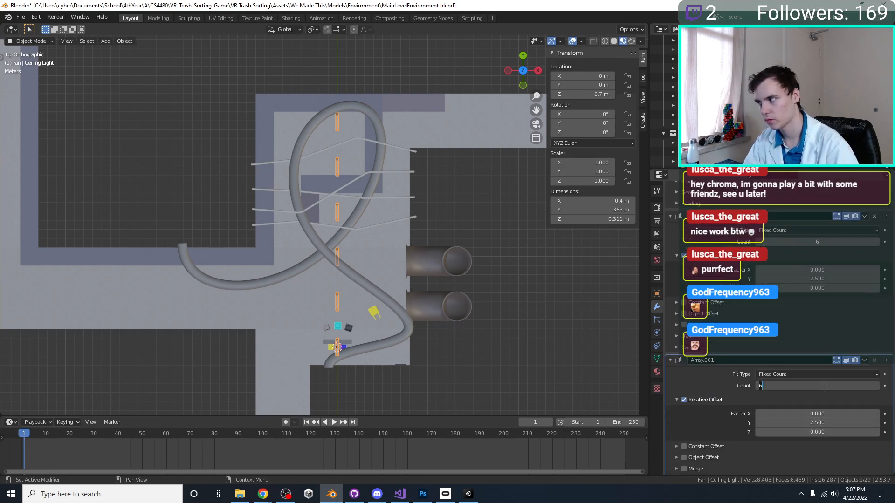
{"action": "type", "text": "1"}
{"action": "key", "text": "Return"}
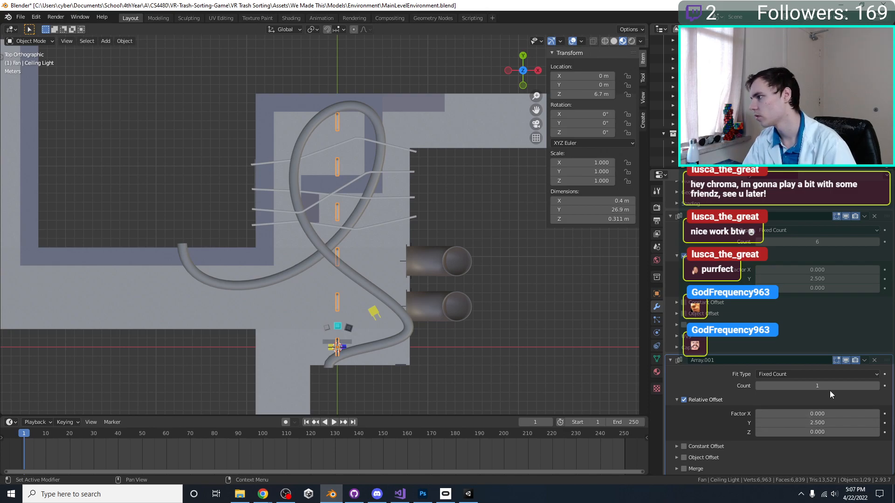
{"action": "left_click", "coordinate": [831, 390]}
{"action": "type", "text": "3"}
{"action": "key", "text": "Return"}
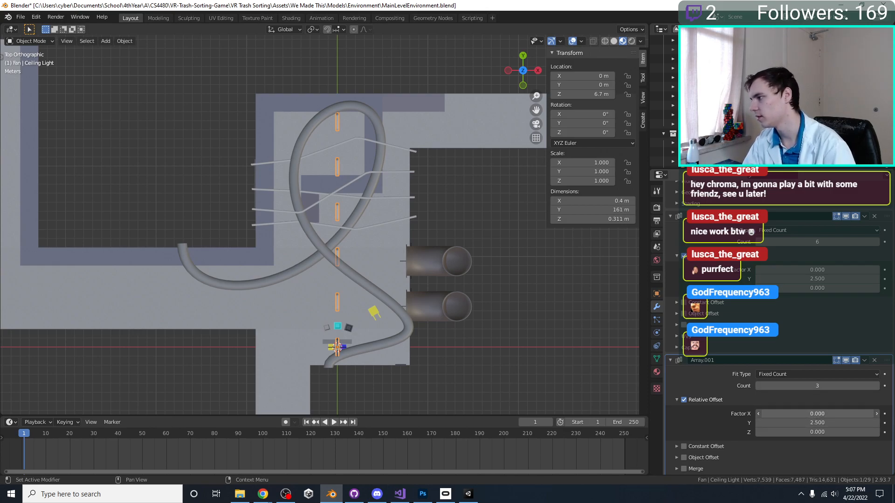
Set the second array's relative offset to Y factor 0 and X factor 16 to form parallel rows of lights.
{"action": "type", "text": "0"}
{"action": "key", "text": "Return"}
{"action": "left_click", "coordinate": [818, 414]}
{"action": "type", "text": "15.2"}
{"action": "key", "text": "Return"}
{"action": "left_click_drag", "start_coordinate": [818, 414], "coordinate": [834, 414]}
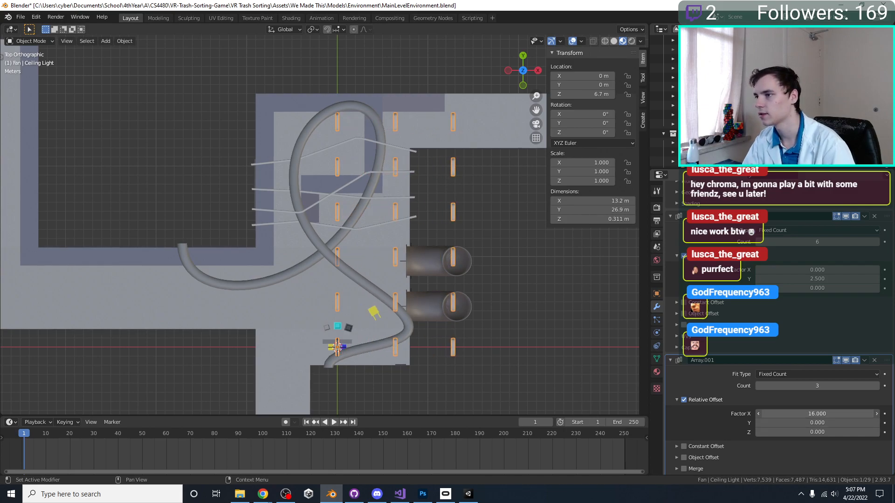
Move the light grid about 6.4 m in negative X to centre it over the room, and try an X offset factor of 16.2.
{"action": "key", "text": "g"}
{"action": "key", "text": "x"}
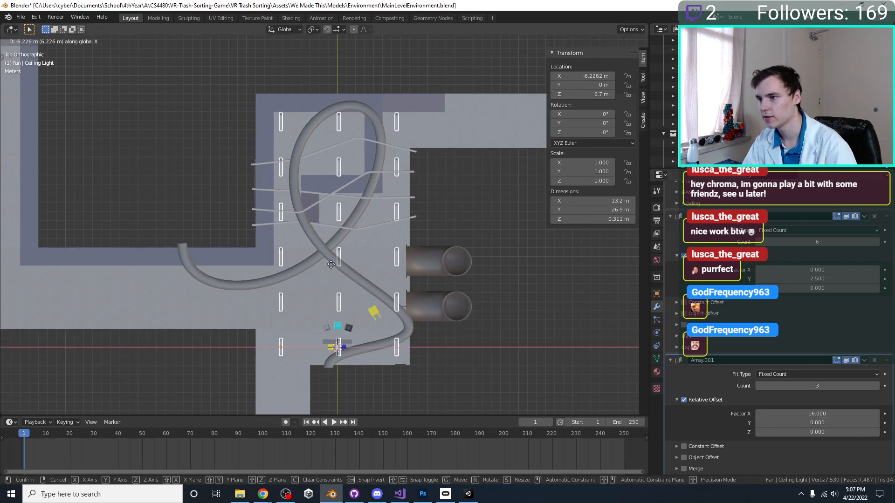
{"action": "left_click", "coordinate": [329, 266]}
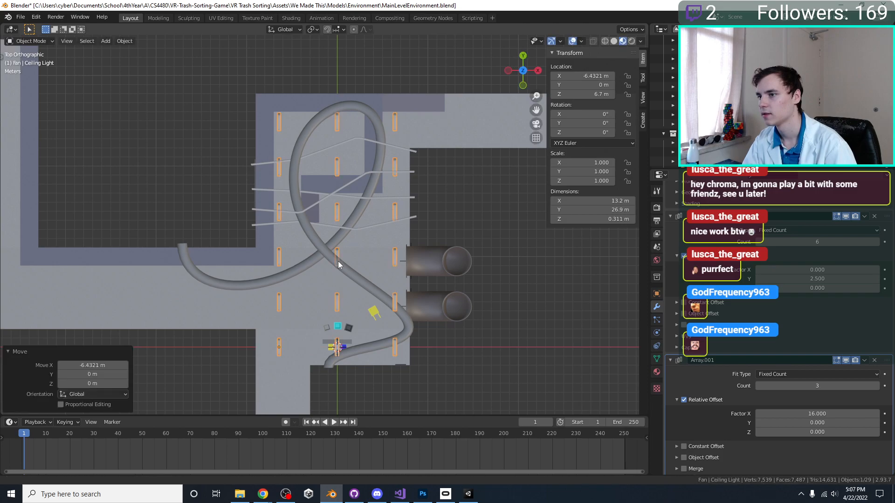
{"action": "middle_click_drag", "start_coordinate": [329, 266], "coordinate": [330, 236], "text": "shift"}
{"action": "scroll", "coordinate": [360, 305], "scroll_direction": "down", "scroll_amount": 3}
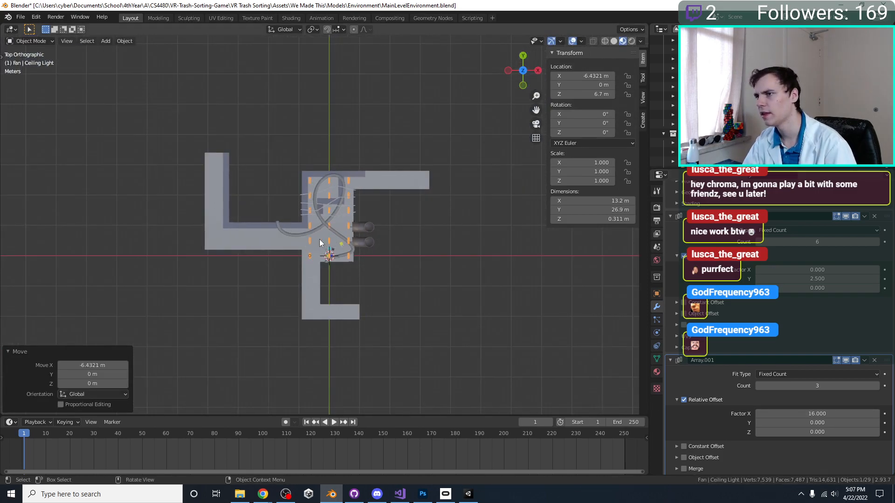
{"action": "scroll", "coordinate": [175, 247], "scroll_direction": "up", "scroll_amount": 2}
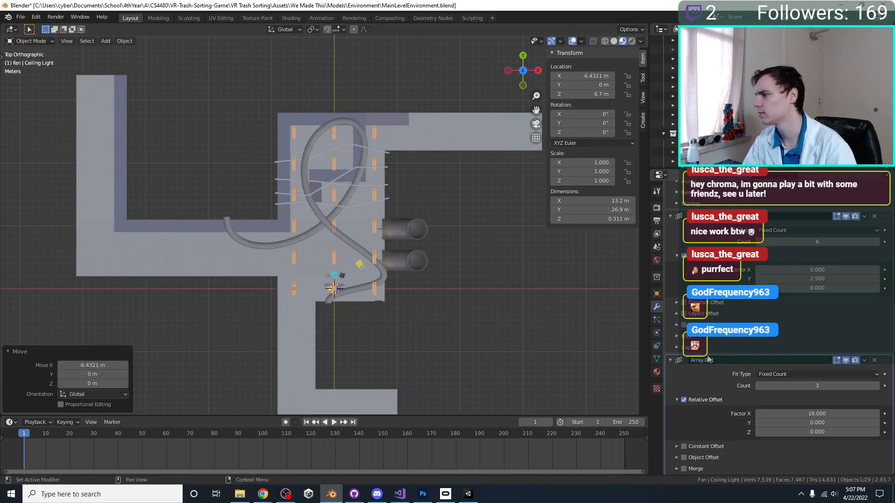
{"action": "left_click_drag", "start_coordinate": [817, 414], "coordinate": [829, 414]}
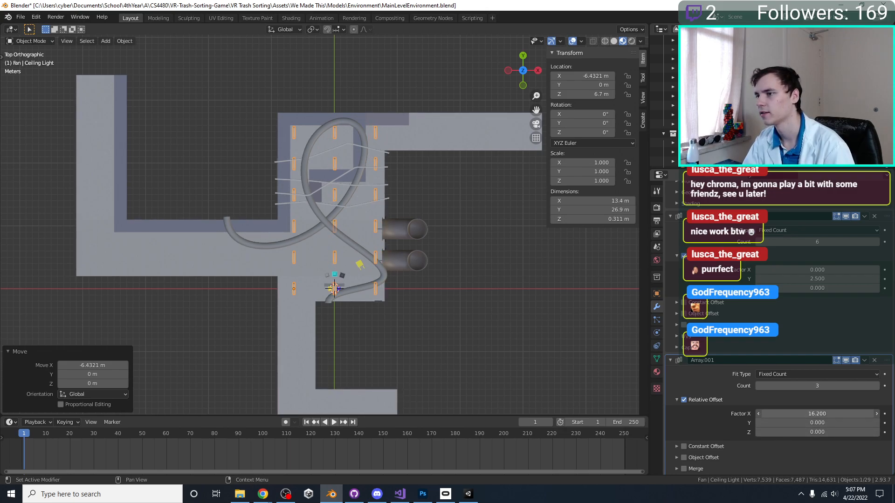
Add two evenly spaced loop cuts across the length of the ceiling light mesh.
{"action": "middle_click_drag", "start_coordinate": [591, 348], "coordinate": [195, 250]}
{"action": "key", "text": "Tab"}
{"action": "key", "text": "alt+a"}
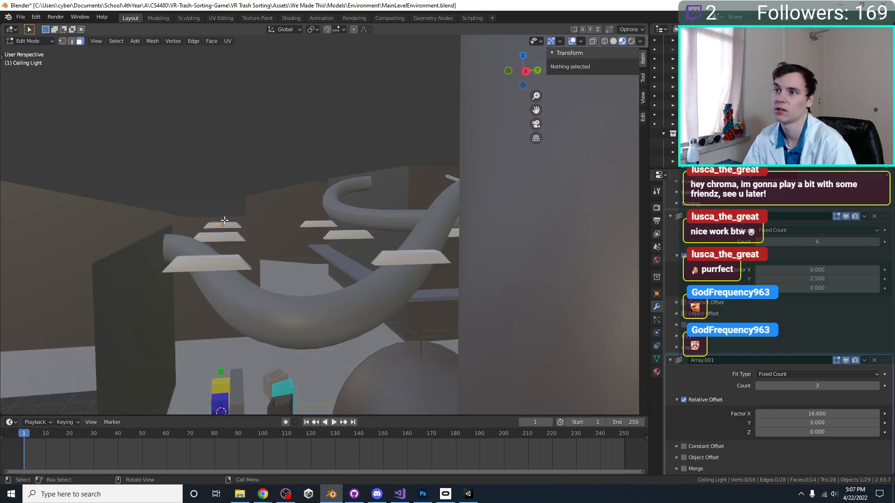
{"action": "left_click", "coordinate": [242, 228]}
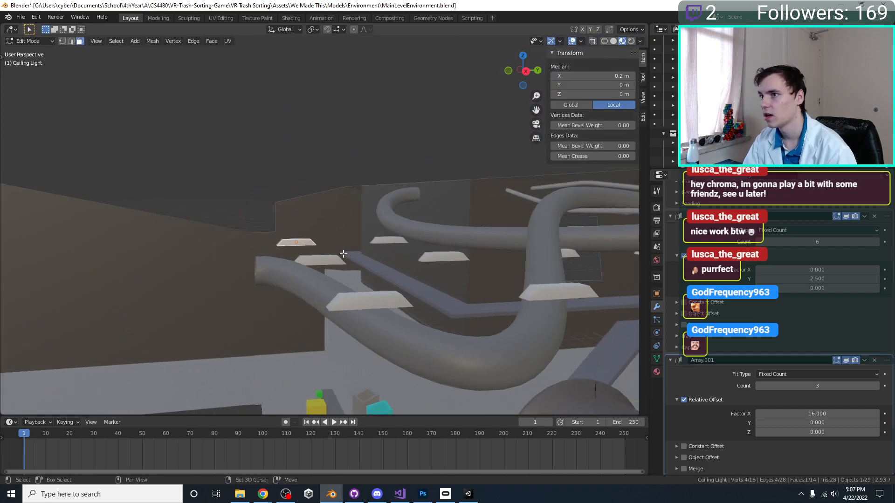
{"action": "key", "text": "KP_Decimal"}
{"action": "middle_click_drag", "start_coordinate": [304, 160], "coordinate": [303, 306]}
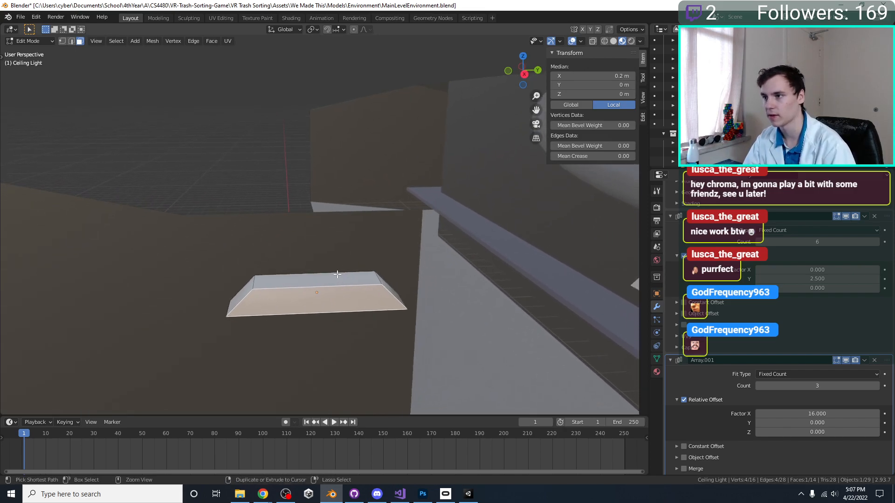
{"action": "scroll", "coordinate": [336, 276], "scroll_direction": "up", "scroll_amount": 3}
{"action": "key", "text": "ctrl+r"}
{"action": "scroll", "coordinate": [324, 289], "scroll_direction": "up", "scroll_amount": 1}
{"action": "left_click", "coordinate": [324, 288]}
{"action": "right_click", "coordinate": [324, 288]}
{"action": "middle_click_drag", "start_coordinate": [323, 288], "coordinate": [305, 301]}
Inset the two outer top faces of the ceiling light by about 0.125 m.
{"action": "left_click", "coordinate": [80, 42]}
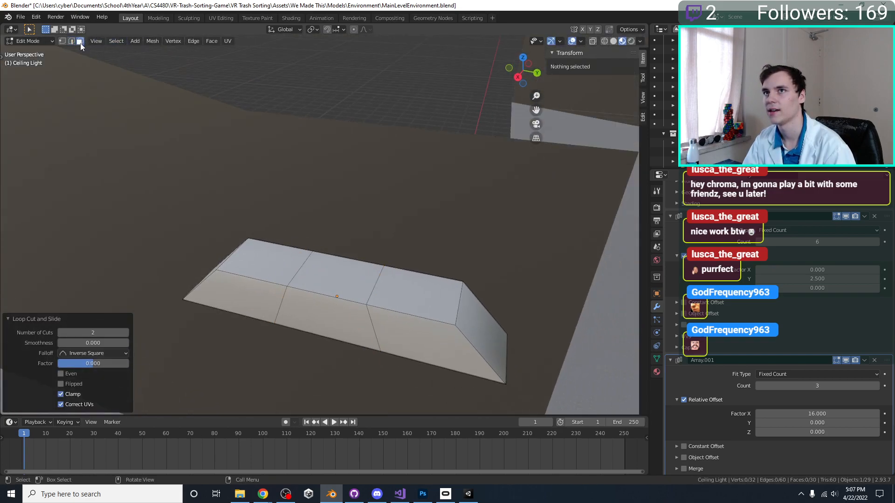
{"action": "left_click", "coordinate": [339, 272]}
{"action": "left_click", "coordinate": [415, 289]}
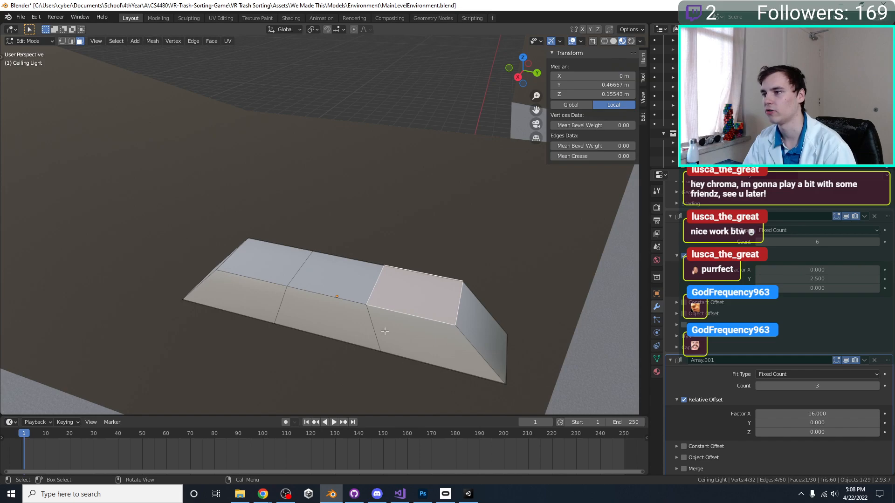
{"action": "left_click", "coordinate": [256, 264], "text": "shift"}
{"action": "key", "text": "i"}
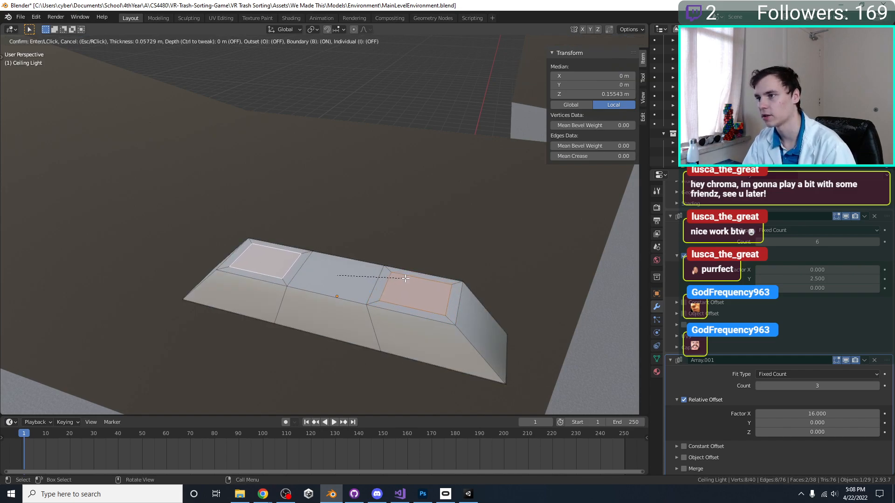
{"action": "left_click", "coordinate": [411, 277]}
Extrude both inset faces upward about 4.9 m to form hanging supports for the ceiling lights.
{"action": "middle_click_drag", "start_coordinate": [410, 278], "coordinate": [408, 260]}
{"action": "key", "text": "e"}
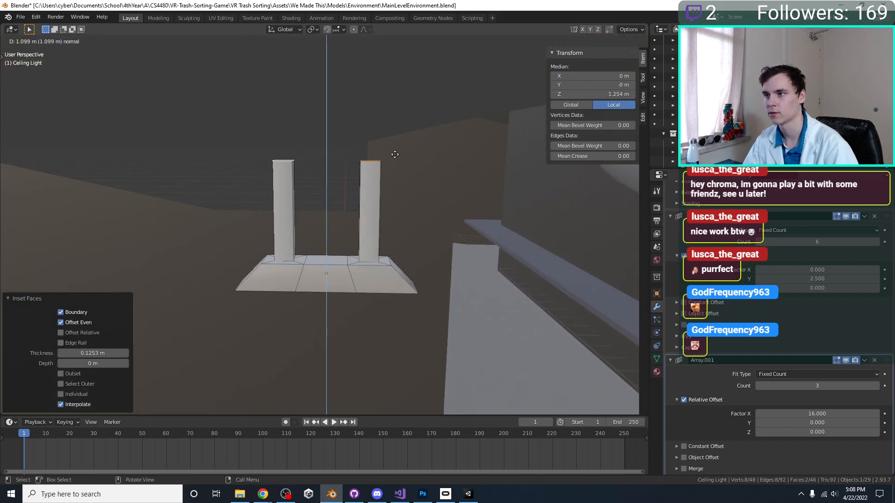
{"action": "left_click", "coordinate": [490, 129]}
{"action": "scroll", "coordinate": [468, 133], "scroll_direction": "down", "scroll_amount": 9}
{"action": "key", "text": "Tab"}
{"action": "middle_click_drag", "start_coordinate": [408, 219], "coordinate": [354, 242]}
{"action": "scroll", "coordinate": [355, 239], "scroll_direction": "up", "scroll_amount": 5}
{"action": "key", "text": "Tab"}
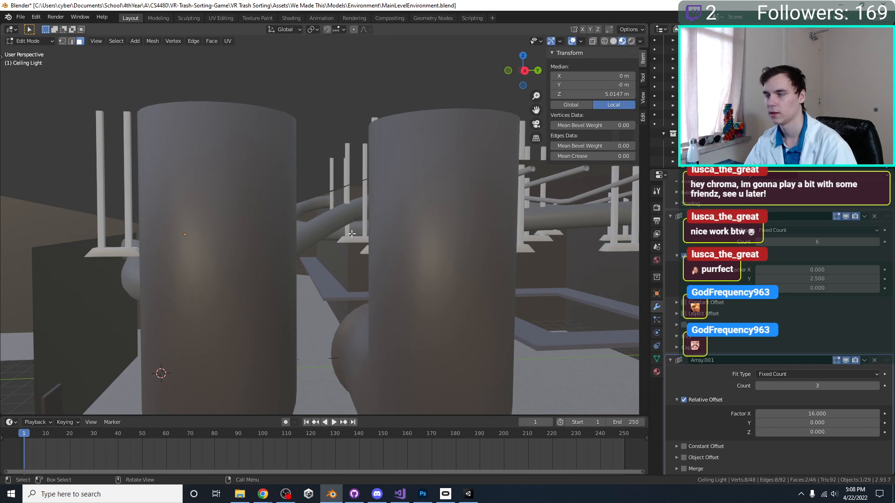
{"action": "key", "text": "Tab"}
Lower the support tops along Z to make each light about 3.94 m tall, and save the Blender file.
{"action": "middle_click_drag", "start_coordinate": [351, 233], "coordinate": [329, 260]}
{"action": "key", "text": "Tab"}
{"action": "key", "text": "g"}
{"action": "key", "text": "z"}
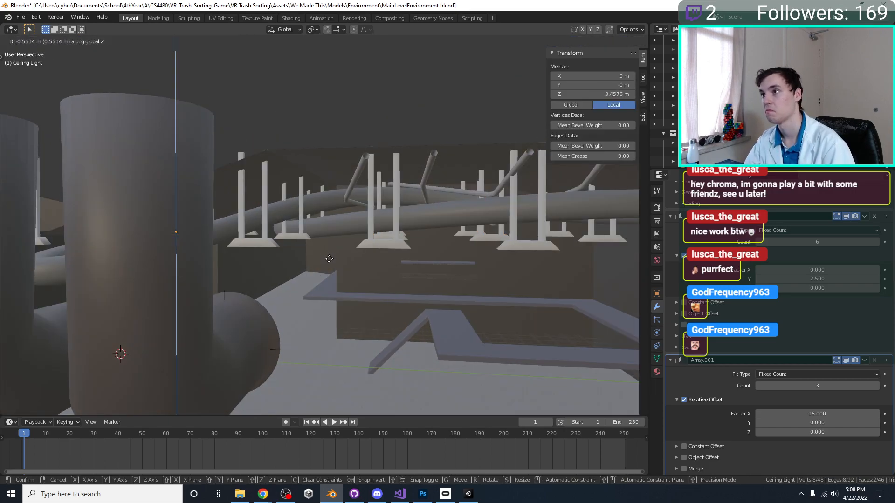
{"action": "left_click", "coordinate": [331, 254]}
{"action": "key", "text": "Tab"}
{"action": "middle_click_drag", "start_coordinate": [326, 263], "coordinate": [324, 360]}
{"action": "key", "text": "ctrl+s"}
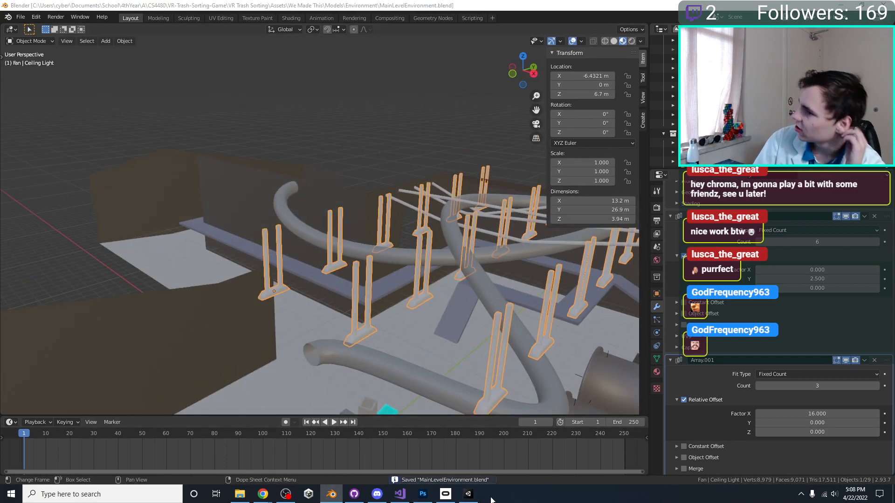
Switch to Unity and inspect the hanging ceiling lights in the scene.
{"action": "key", "text": "alt+Tab"}
{"action": "right_click_drag", "start_coordinate": [442, 187], "coordinate": [502, 312]}
{"action": "middle_click_drag", "start_coordinate": [502, 313], "coordinate": [358, 239]}
{"action": "right_click_drag", "start_coordinate": [358, 239], "coordinate": [471, 114]}
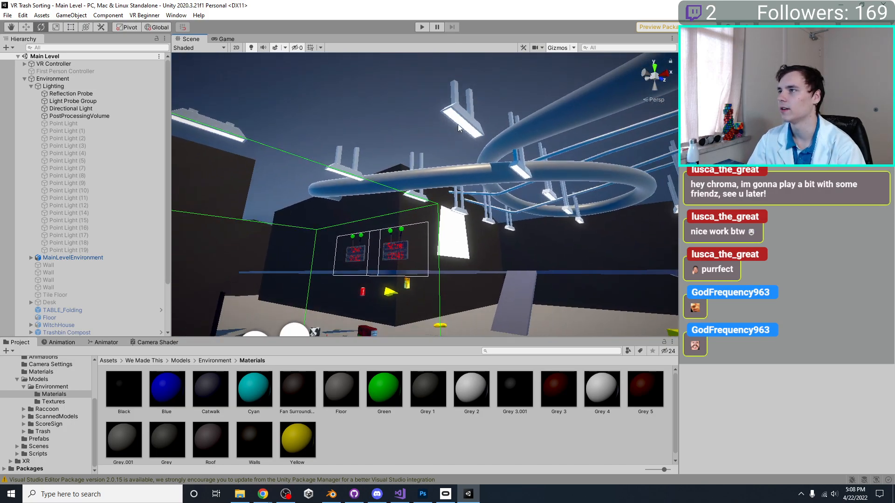
Extract the MainLevelEnvironment model's materials into the Environment/Materials folder.
{"action": "left_click", "coordinate": [461, 128]}
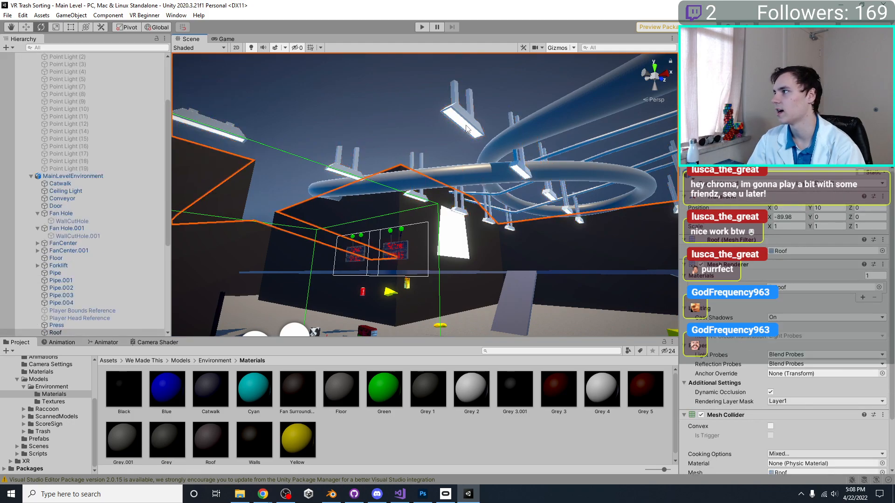
{"action": "left_click", "coordinate": [467, 128]}
{"action": "left_click", "coordinate": [49, 387]}
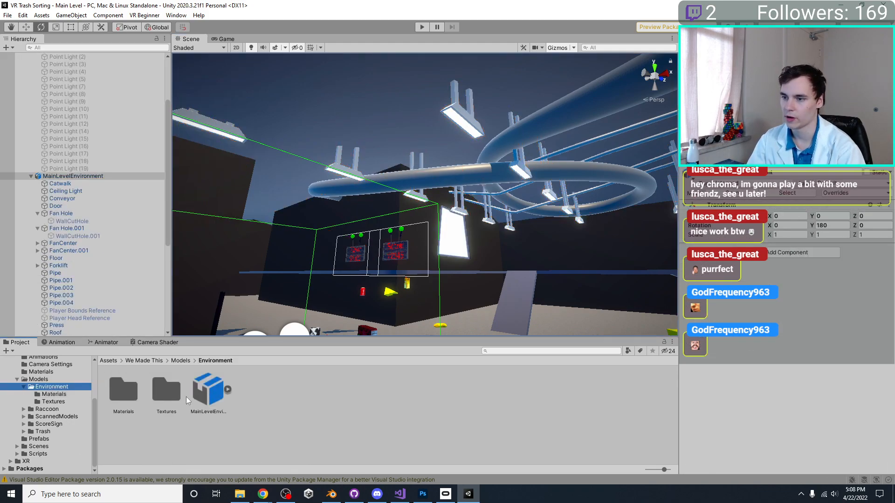
{"action": "left_click", "coordinate": [203, 400]}
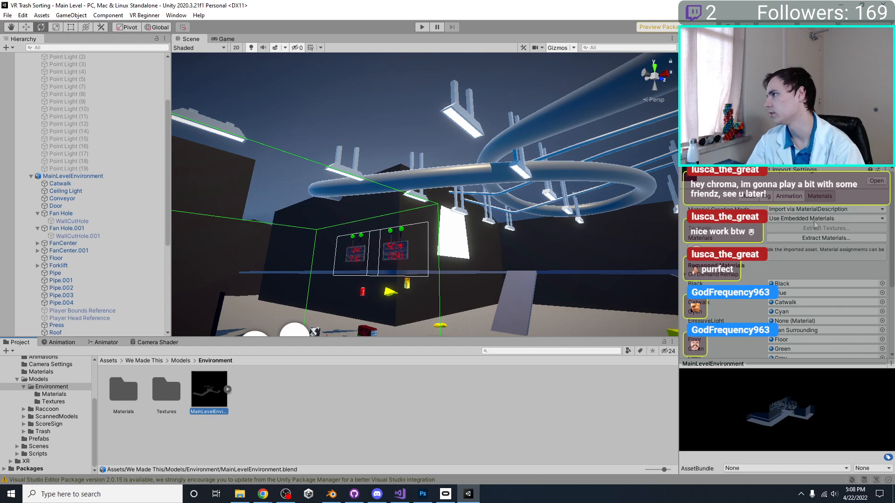
{"action": "left_click", "coordinate": [823, 239]}
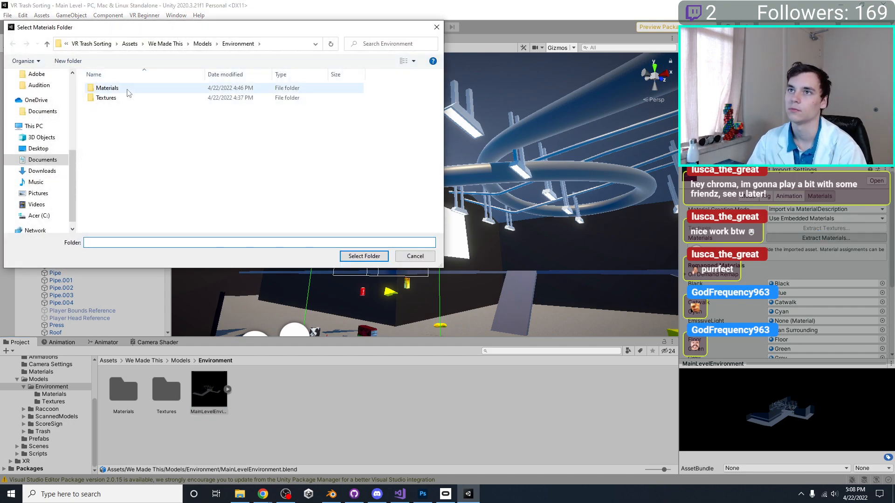
{"action": "double_click", "coordinate": [108, 87]}
{"action": "left_click", "coordinate": [364, 256]}
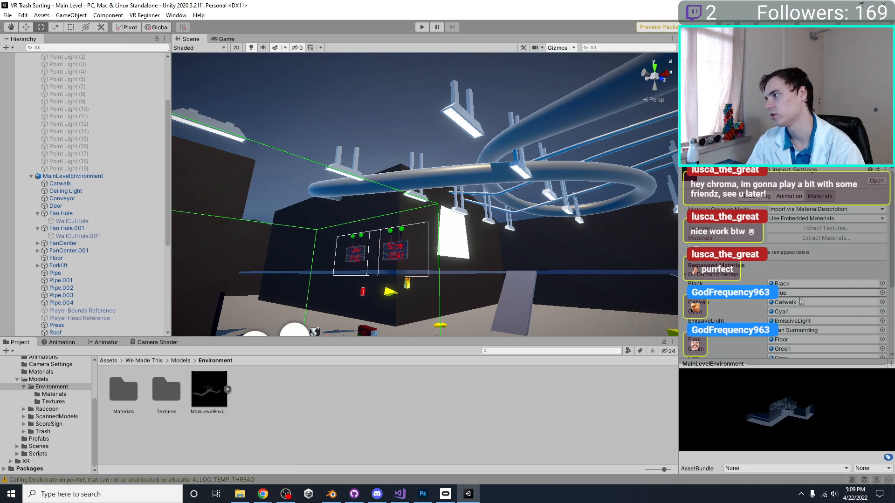
Open the extracted EmissiveLight material and check its emission colour settings.
{"action": "left_click", "coordinate": [812, 323]}
{"action": "left_click", "coordinate": [305, 401]}
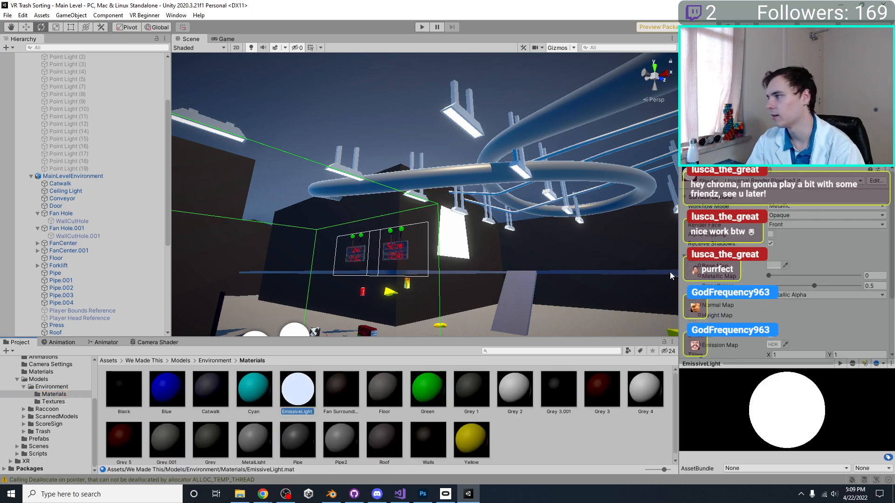
{"action": "scroll", "coordinate": [811, 308], "scroll_direction": "down", "scroll_amount": 4}
{"action": "left_click", "coordinate": [773, 267]}
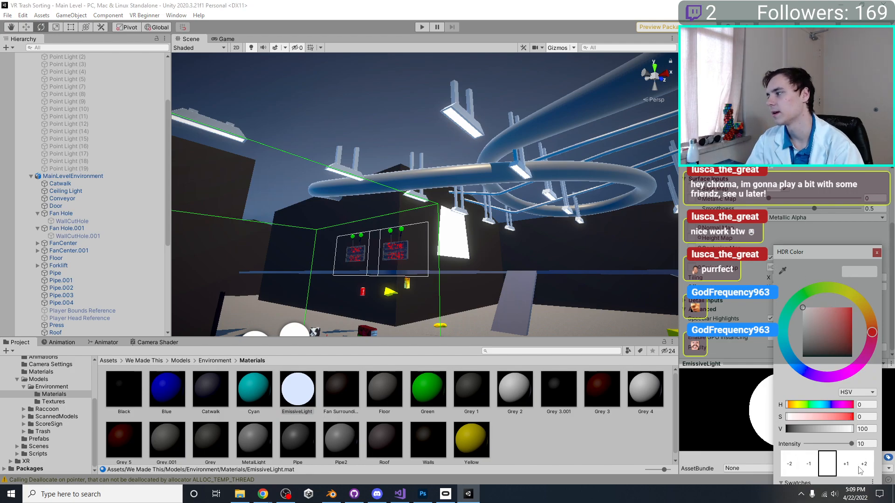
{"action": "key", "text": "Escape"}
{"action": "scroll", "coordinate": [751, 227], "scroll_direction": "up", "scroll_amount": 4}
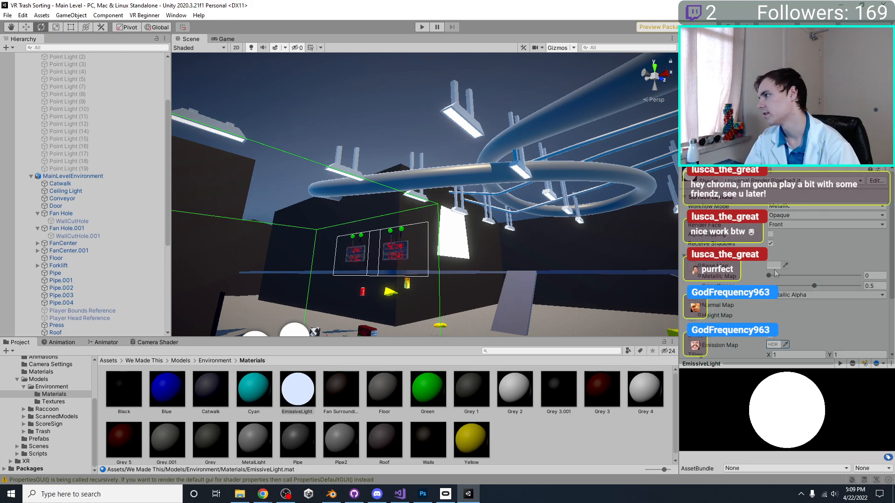
Set the EmissiveLight material's emission intensity to 1.
{"action": "left_click", "coordinate": [773, 266]}
{"action": "right_click_drag", "start_coordinate": [471, 173], "coordinate": [438, 224]}
{"action": "left_click", "coordinate": [772, 345]}
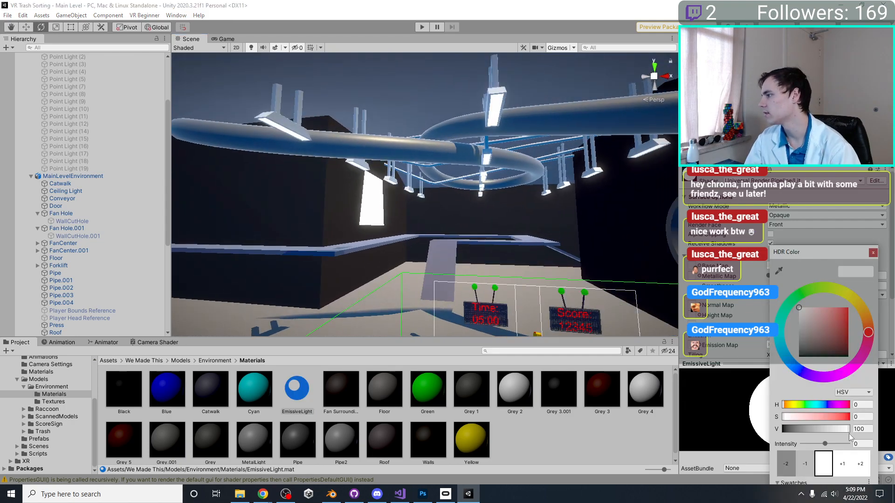
{"action": "left_click", "coordinate": [842, 465]}
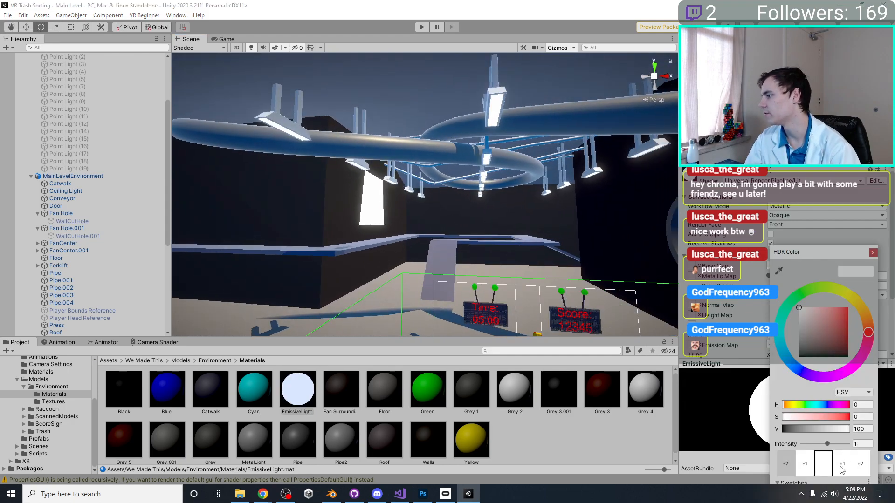
{"action": "left_click", "coordinate": [729, 224]}
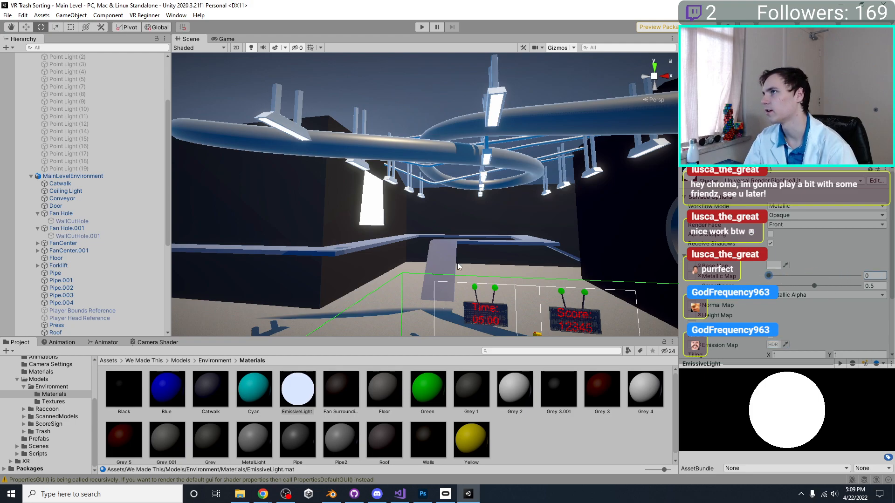
Try a fully saturated red emission colour on EmissiveLight and look at the ceiling lights from below.
{"action": "left_click", "coordinate": [774, 345]}
{"action": "left_click_drag", "start_coordinate": [834, 304], "coordinate": [894, 245]}
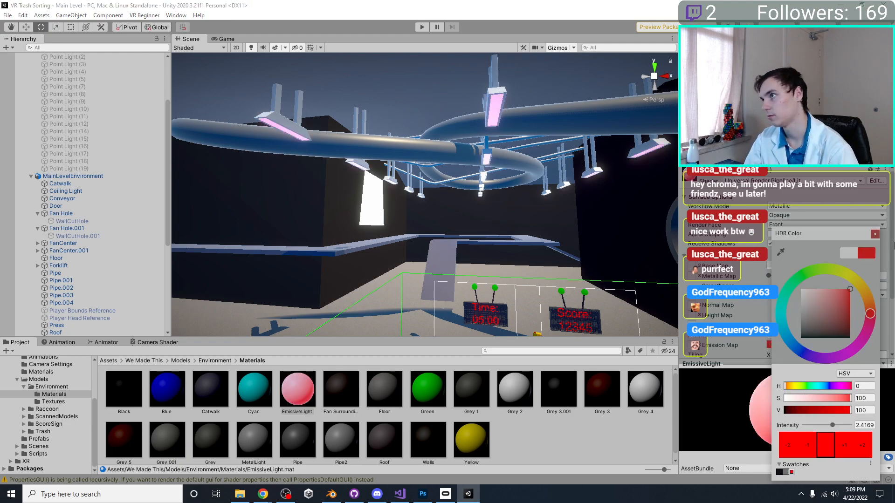
{"action": "right_click_drag", "start_coordinate": [431, 187], "coordinate": [386, 122]}
{"action": "middle_click_drag", "start_coordinate": [386, 122], "coordinate": [333, 151]}
{"action": "right_click_drag", "start_coordinate": [333, 150], "coordinate": [371, 165]}
Change EmissiveLight's emission colour to a saturated green with hue 122 and saturation 100.
{"action": "left_click", "coordinate": [774, 344]}
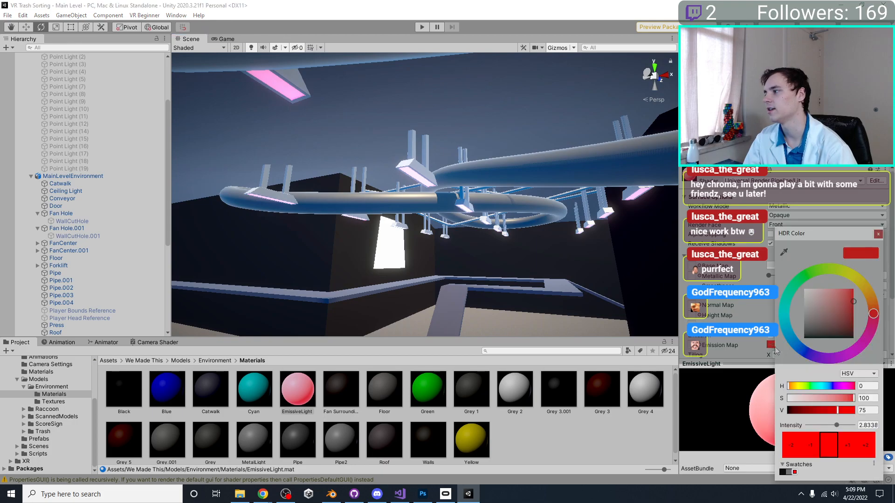
{"action": "left_click_drag", "start_coordinate": [831, 315], "coordinate": [803, 287]}
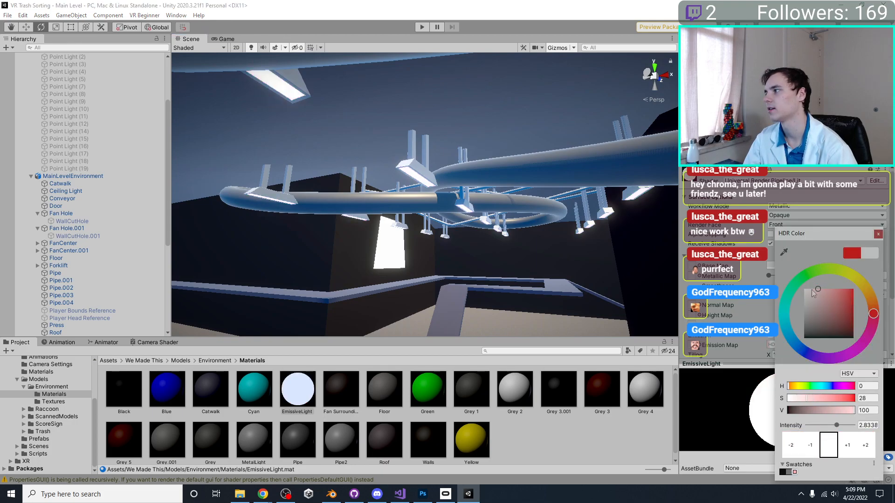
{"action": "left_click", "coordinate": [786, 326]}
{"action": "mouse_move", "coordinate": [818, 290]}
{"action": "left_mouse_down"}
{"action": "mouse_move", "coordinate": [816, 272]}
{"action": "mouse_move", "coordinate": [864, 268]}
{"action": "mouse_move", "coordinate": [816, 266]}
{"action": "left_mouse_up"}
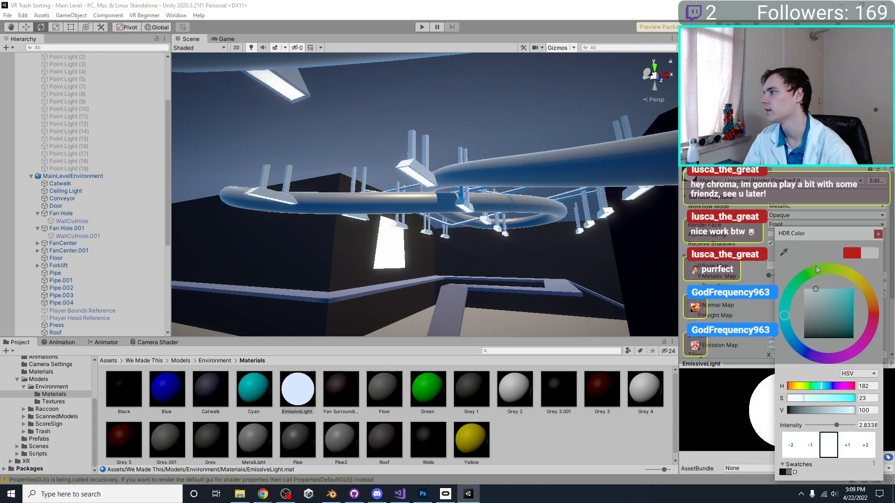
{"action": "left_click_drag", "start_coordinate": [848, 285], "coordinate": [861, 288]}
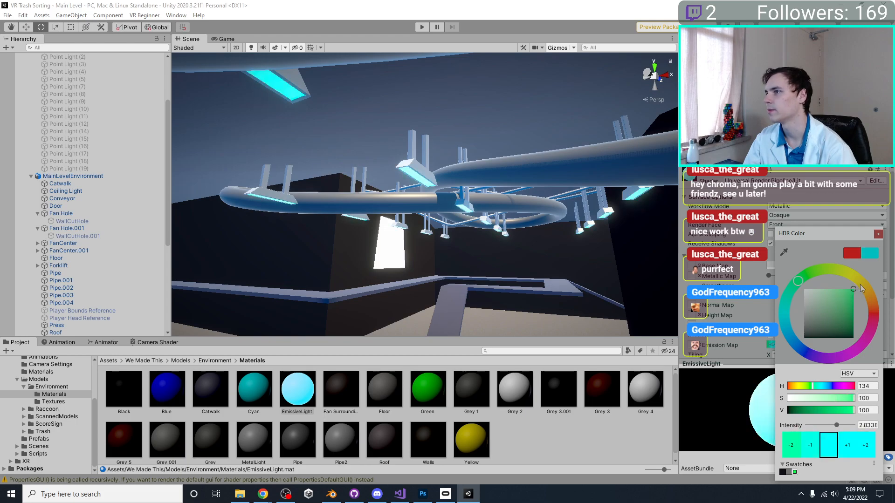
{"action": "mouse_move", "coordinate": [798, 285]}
{"action": "left_mouse_down"}
{"action": "mouse_move", "coordinate": [832, 267]}
{"action": "mouse_move", "coordinate": [807, 276]}
{"action": "left_mouse_up"}
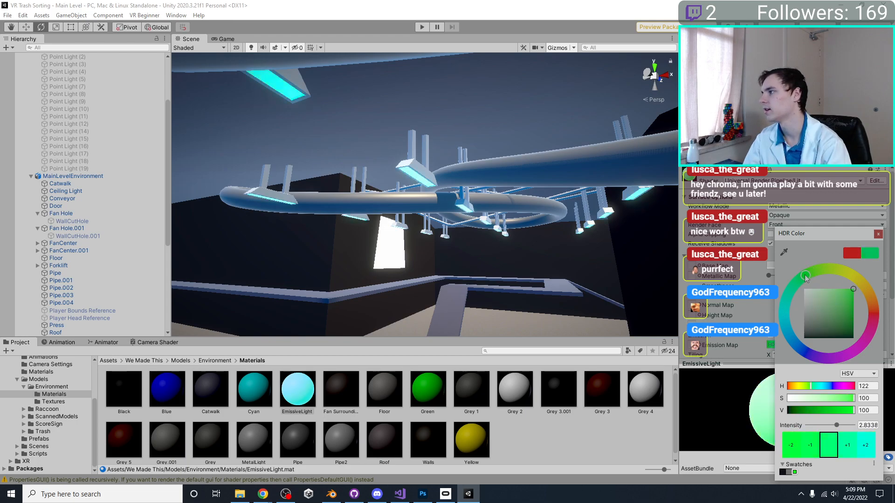
{"action": "right_click_drag", "start_coordinate": [540, 228], "coordinate": [665, 249]}
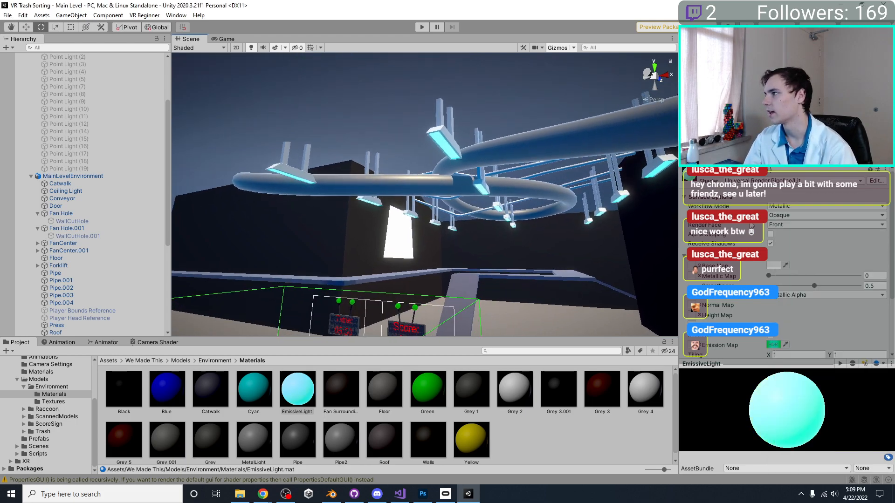
Reduce the emission intensity of the green EmissiveLight colour by several exposure stops.
{"action": "left_click", "coordinate": [771, 345]}
{"action": "left_click", "coordinate": [799, 445]}
{"action": "left_click", "coordinate": [799, 445]}
{"action": "left_click", "coordinate": [799, 446]}
{"action": "left_click", "coordinate": [799, 445]}
{"action": "left_click", "coordinate": [854, 447]}
{"action": "key", "text": "Return"}
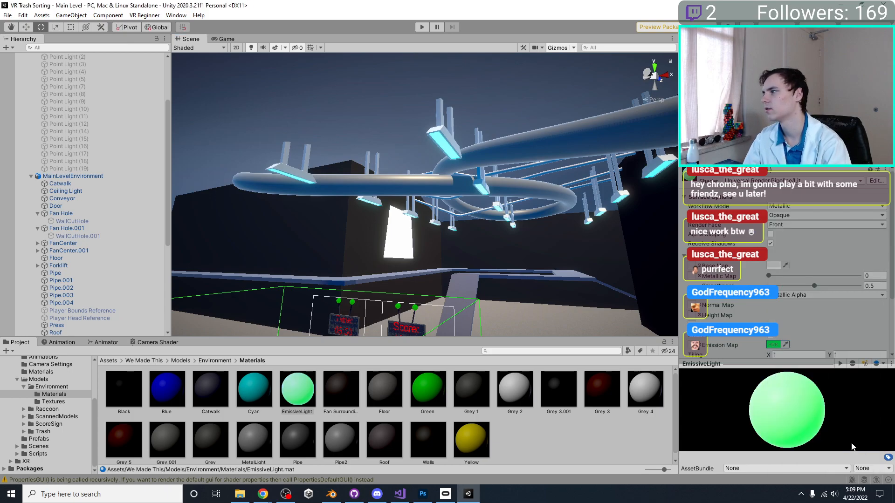
Change EmissiveLight's base colour to green and soften its emission to a paler green, hue 125 and saturation 73.
{"action": "left_click", "coordinate": [775, 266]}
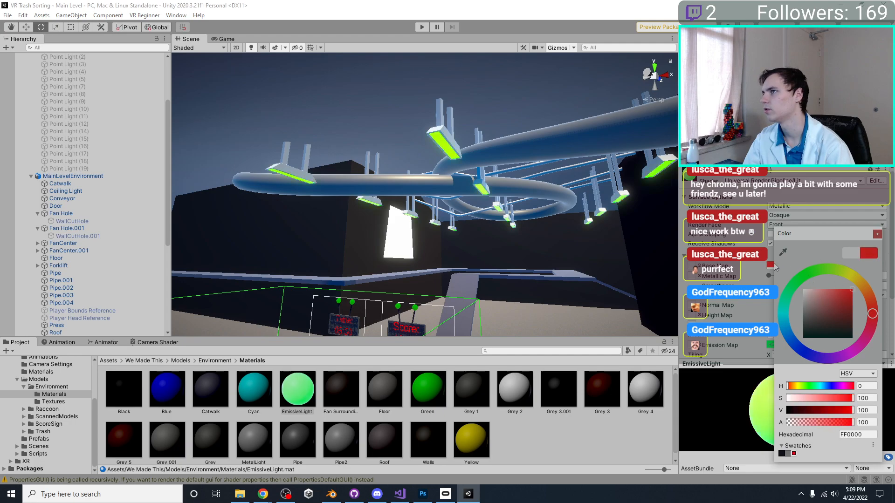
{"action": "left_click_drag", "start_coordinate": [803, 271], "coordinate": [814, 278]}
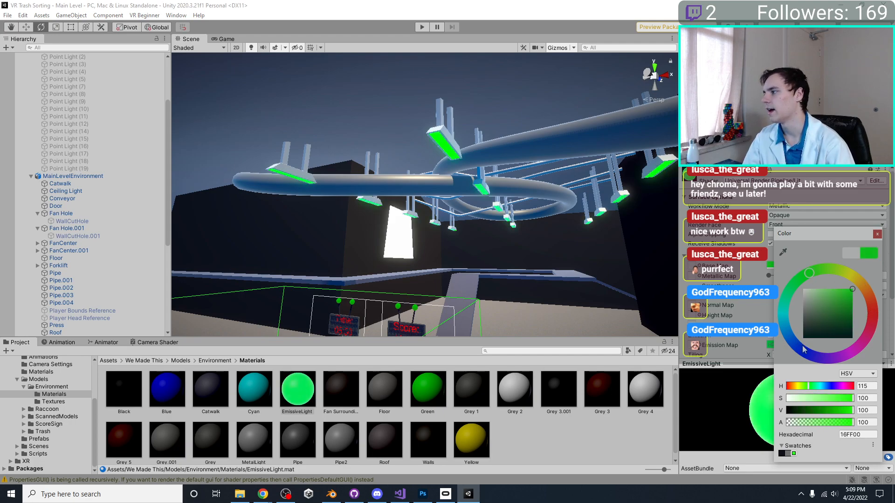
{"action": "left_click", "coordinate": [810, 275]}
{"action": "left_click_drag", "start_coordinate": [807, 275], "coordinate": [836, 296]}
{"action": "left_click", "coordinate": [761, 306]}
{"action": "left_click", "coordinate": [770, 345]}
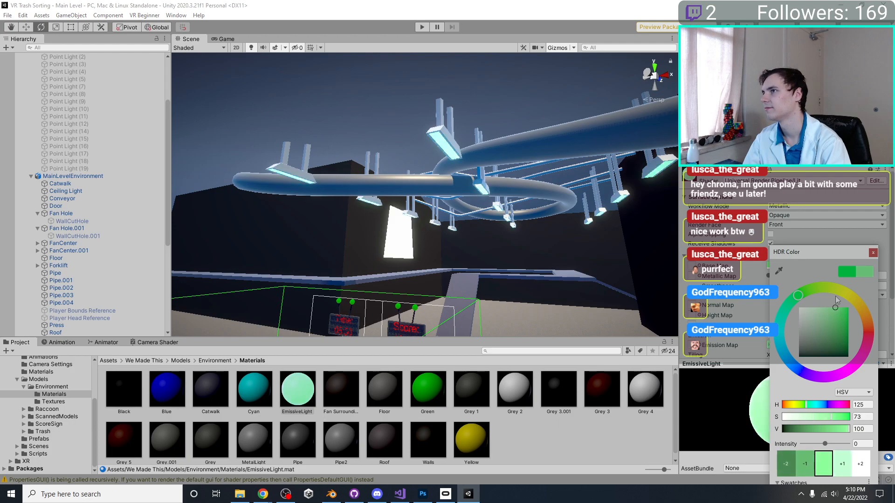
Run the level in play mode to check the green ceiling lights, stop it, and switch back to Blender.
{"action": "left_click_drag", "start_coordinate": [462, 198], "coordinate": [462, 95], "text": "alt"}
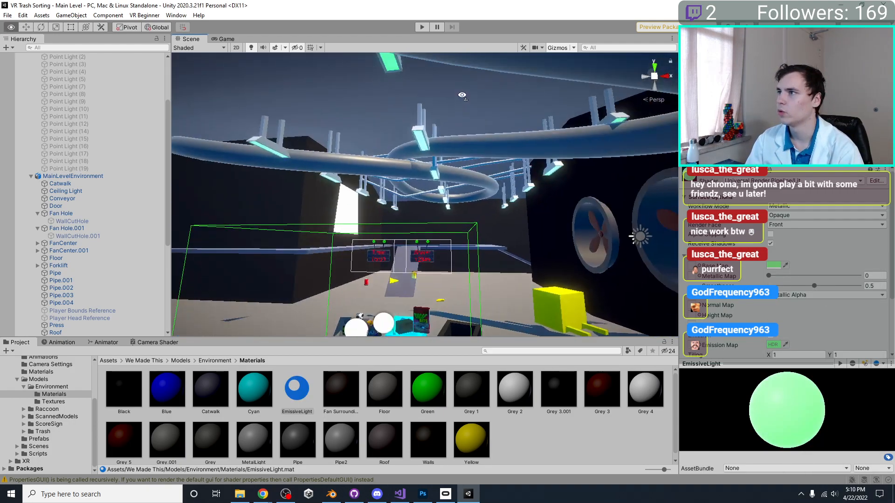
{"action": "left_click", "coordinate": [423, 27]}
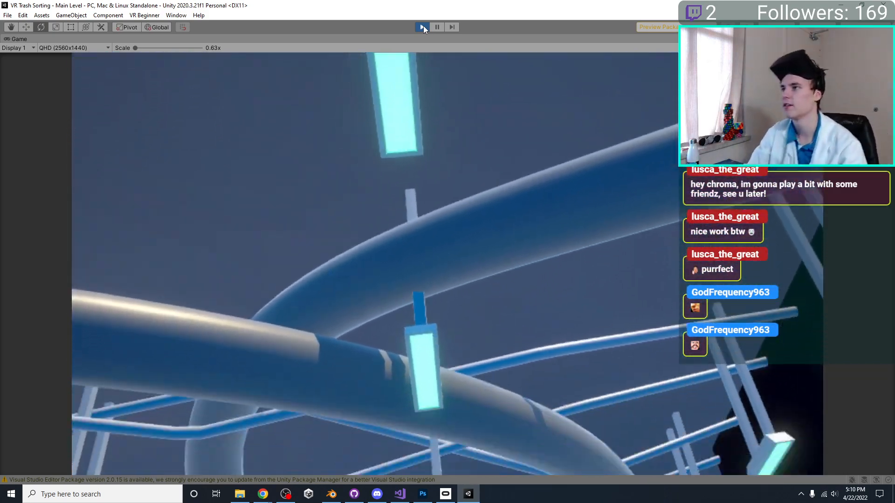
{"action": "left_click", "coordinate": [422, 27]}
{"action": "left_click", "coordinate": [332, 494]}
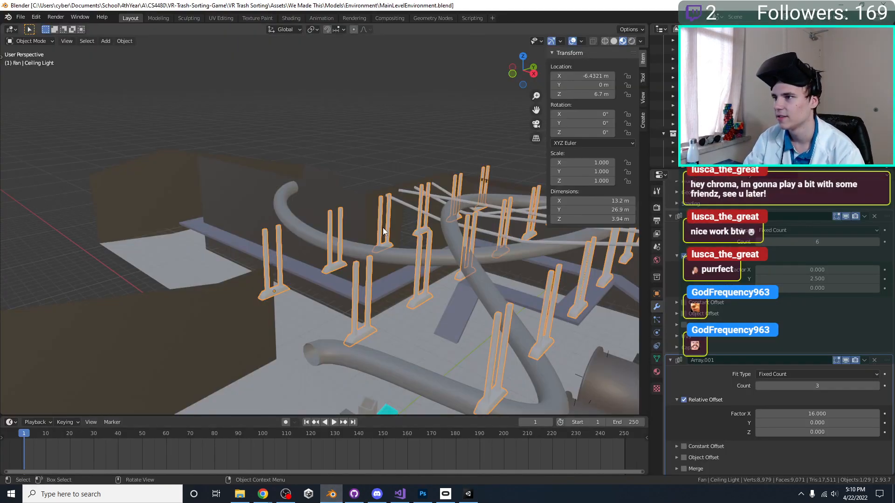
Lower the ceiling light array about 0.78 m along the Z axis.
{"action": "middle_click_drag", "start_coordinate": [370, 260], "coordinate": [356, 248]}
{"action": "left_click", "coordinate": [219, 281]}
{"action": "scroll", "coordinate": [220, 281], "scroll_direction": "up", "scroll_amount": 2}
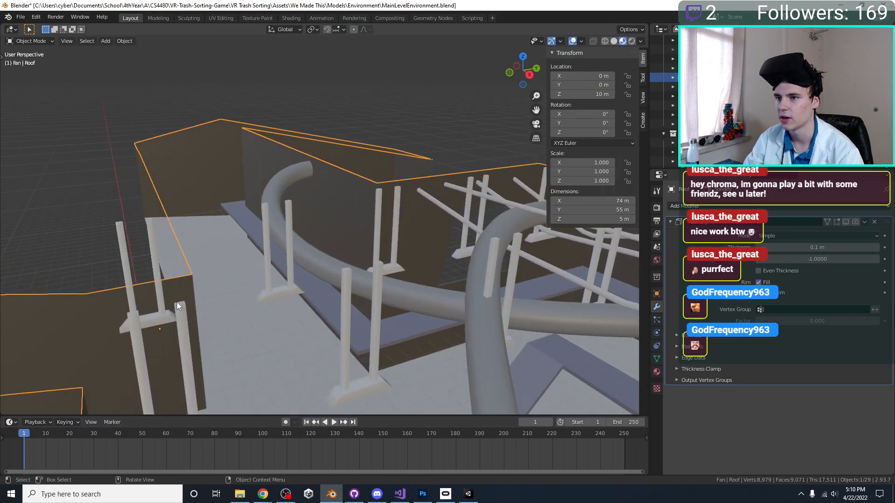
{"action": "left_click", "coordinate": [168, 315]}
{"action": "middle_click_drag", "start_coordinate": [168, 315], "coordinate": [384, 255], "text": "shift"}
{"action": "key", "text": "g"}
{"action": "key", "text": "z"}
{"action": "left_click", "coordinate": [386, 284]}
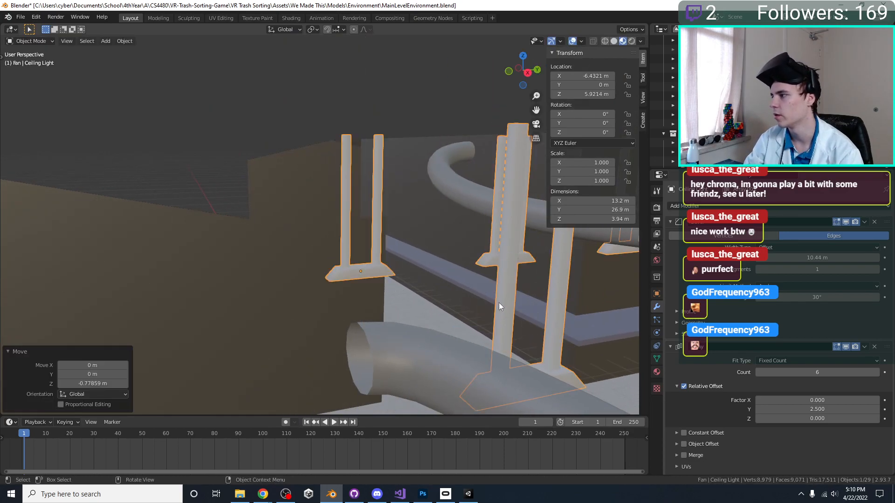
Set the Z factor of the ceiling light's first Array relative offset to 0.1 and save the file.
{"action": "key", "text": "BackSpace"}
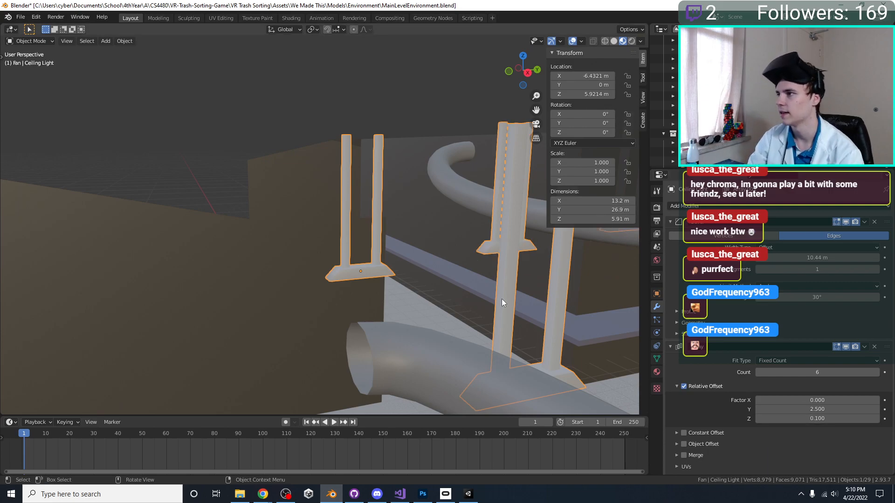
{"action": "scroll", "coordinate": [494, 301], "scroll_direction": "down", "scroll_amount": 6}
{"action": "middle_click_drag", "start_coordinate": [466, 302], "coordinate": [341, 211]}
{"action": "scroll", "coordinate": [341, 207], "scroll_direction": "up", "scroll_amount": 5}
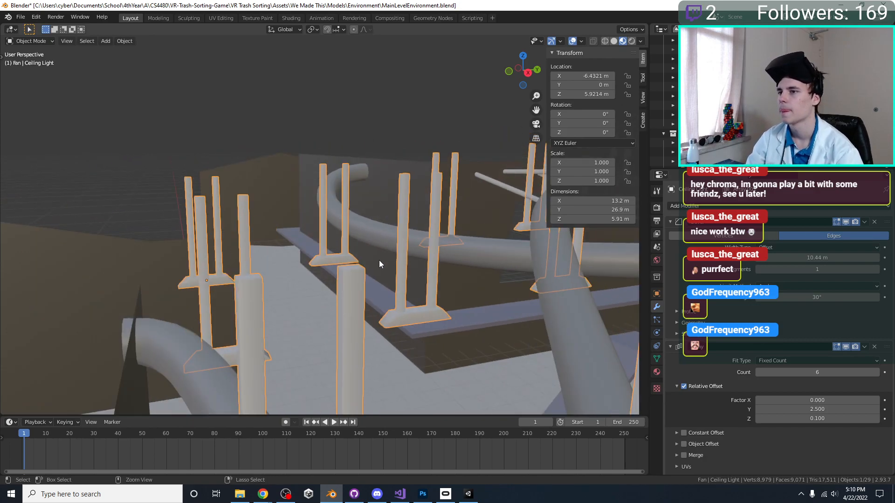
{"action": "key", "text": "ctrl+s"}
Scale the ceiling light's mesh uniformly in Edit Mode to about 0.69.
{"action": "key", "text": "Tab"}
{"action": "key", "text": "s"}
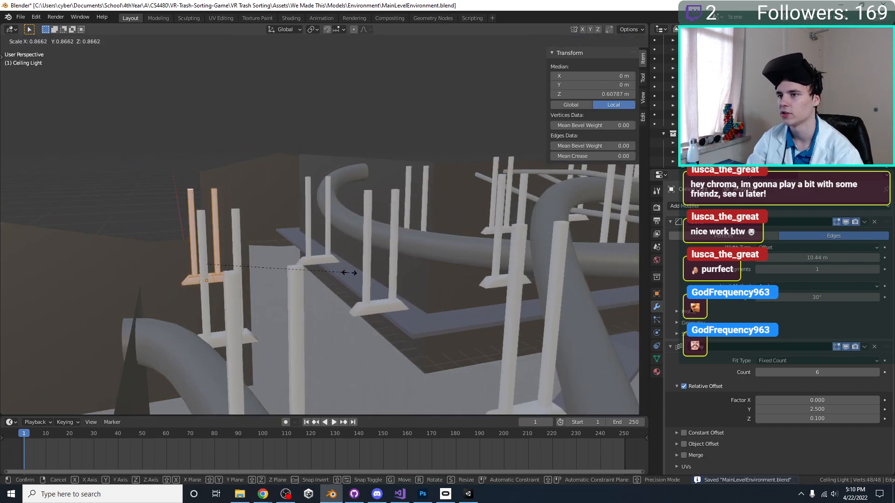
{"action": "left_click", "coordinate": [320, 277]}
{"action": "middle_click_drag", "start_coordinate": [321, 277], "coordinate": [345, 315]}
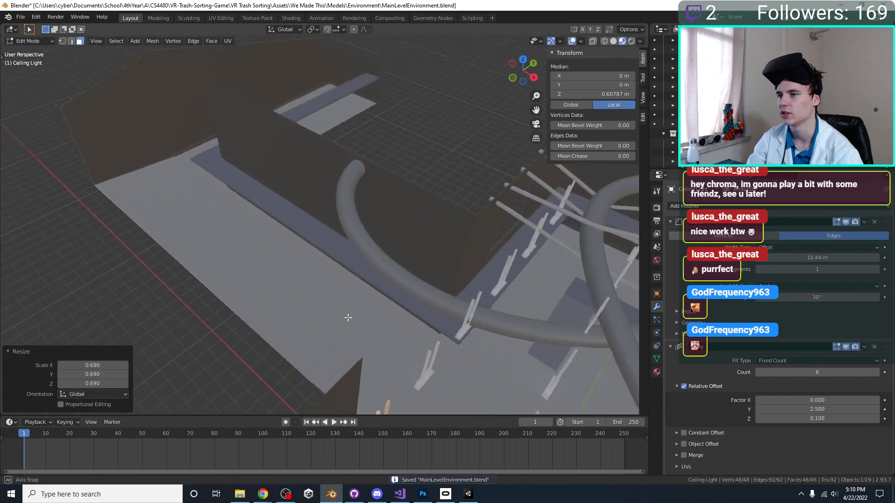
{"action": "scroll", "coordinate": [345, 316], "scroll_direction": "down", "scroll_amount": 4}
{"action": "middle_click_drag", "start_coordinate": [434, 307], "coordinate": [372, 282], "text": "shift"}
{"action": "key", "text": "Tab"}
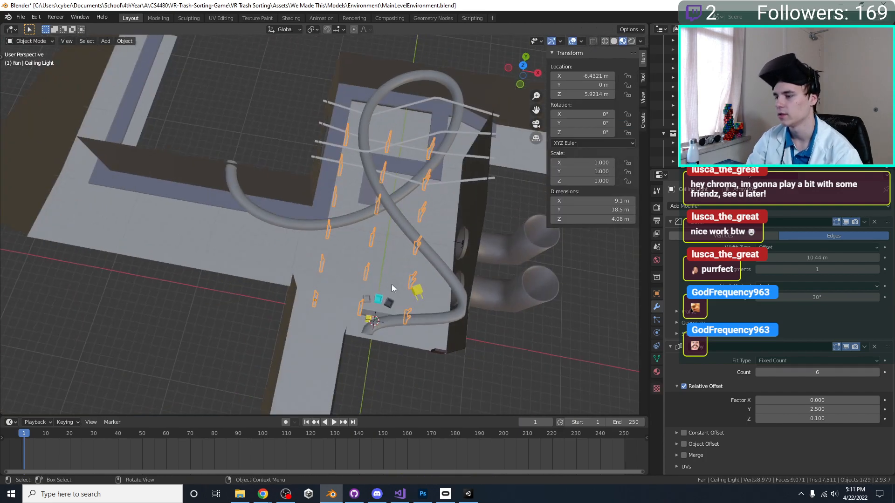
Switch both Array modifiers of the ceiling light from relative offset to constant offset while viewing from above.
{"action": "key", "text": "KP_7"}
{"action": "scroll", "coordinate": [394, 289], "scroll_direction": "up", "scroll_amount": 2}
{"action": "scroll", "coordinate": [737, 264], "scroll_direction": "down", "scroll_amount": 1}
{"action": "scroll", "coordinate": [786, 277], "scroll_direction": "down", "scroll_amount": 6}
{"action": "left_click", "coordinate": [699, 262]}
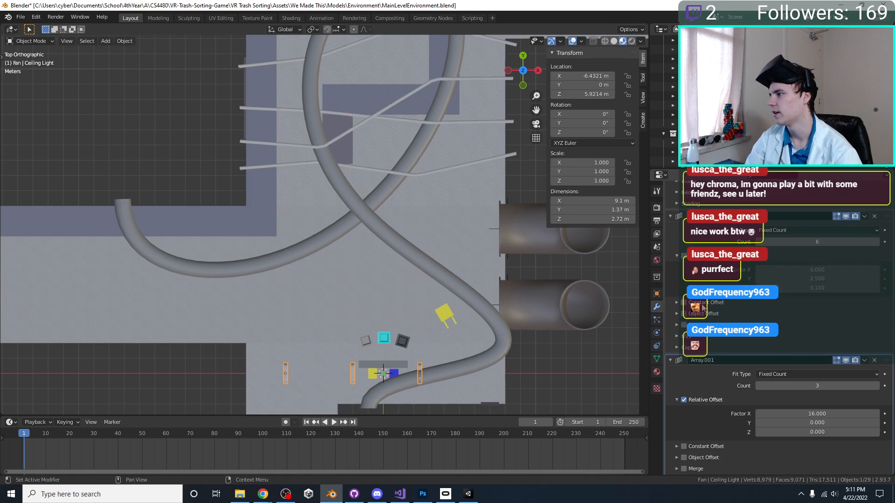
{"action": "scroll", "coordinate": [700, 354], "scroll_direction": "down", "scroll_amount": 1}
{"action": "left_click", "coordinate": [684, 426]}
{"action": "left_click", "coordinate": [684, 378]}
{"action": "left_click", "coordinate": [680, 378]}
{"action": "left_click", "coordinate": [676, 281]}
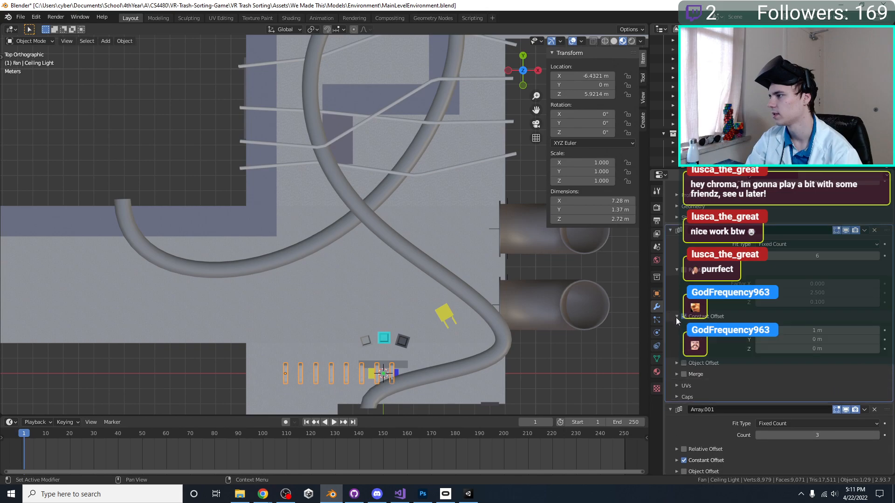
Set the first Array's constant offset to 0 m in X and about 5.09 m in Y.
{"action": "left_click_drag", "start_coordinate": [818, 304], "coordinate": [834, 304]}
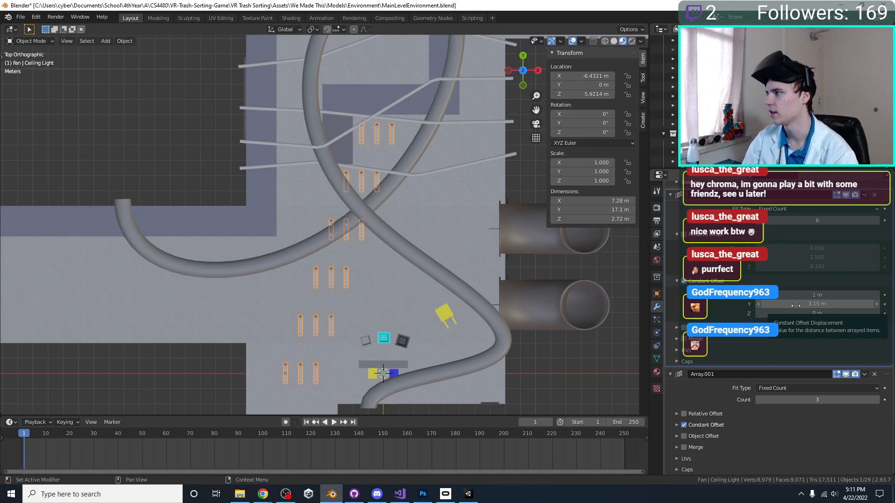
{"action": "left_click", "coordinate": [719, 238]}
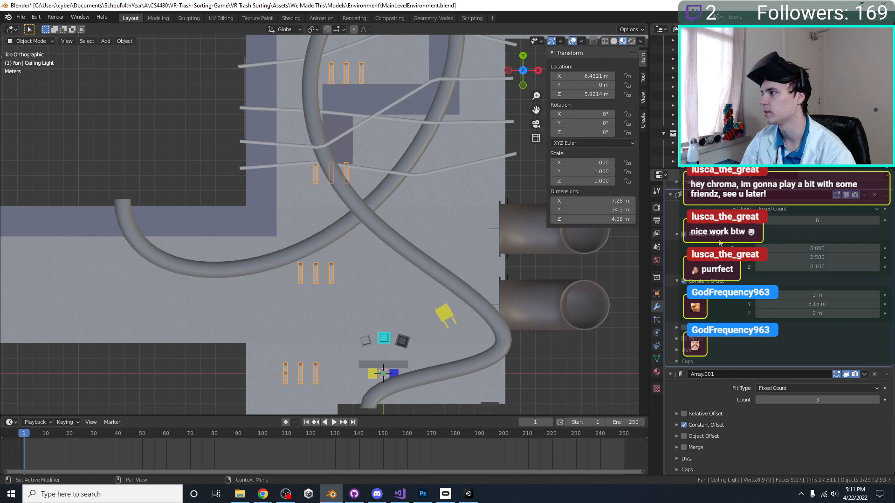
{"action": "left_click", "coordinate": [716, 239]}
{"action": "left_click", "coordinate": [675, 233]}
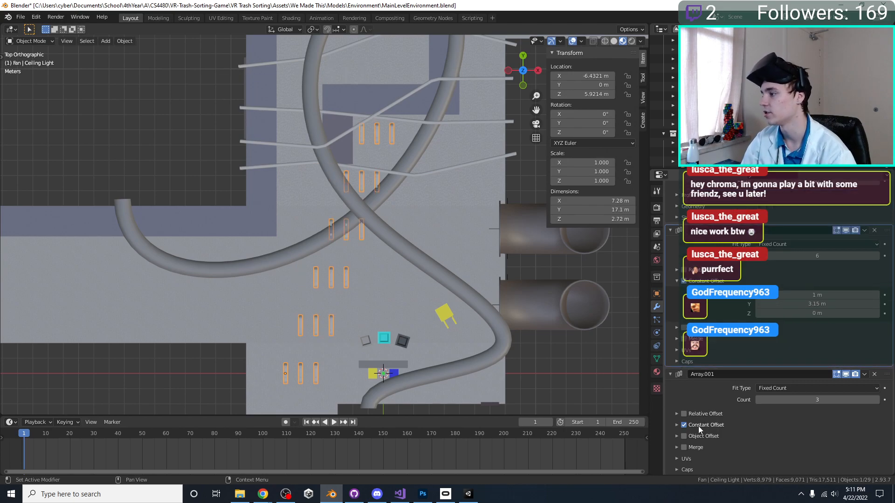
{"action": "left_click_drag", "start_coordinate": [797, 301], "coordinate": [853, 304]}
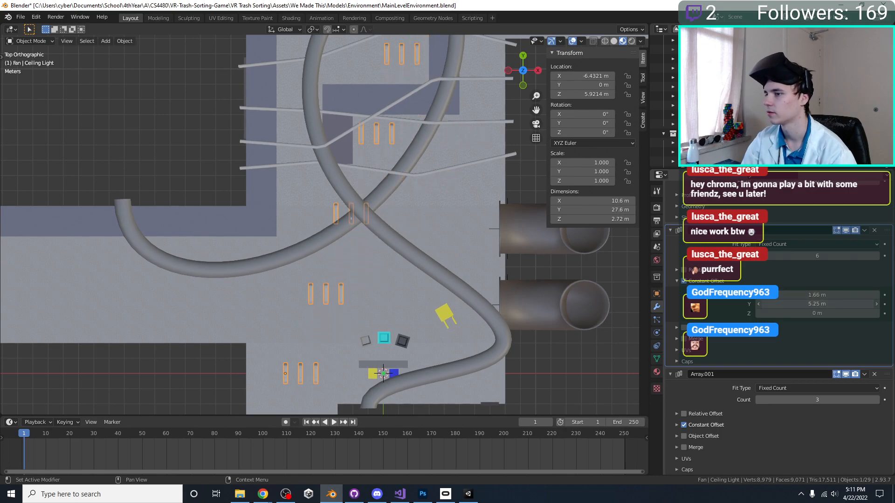
{"action": "double_click", "coordinate": [816, 295]}
{"action": "type", "text": "0"}
{"action": "key", "text": "Return"}
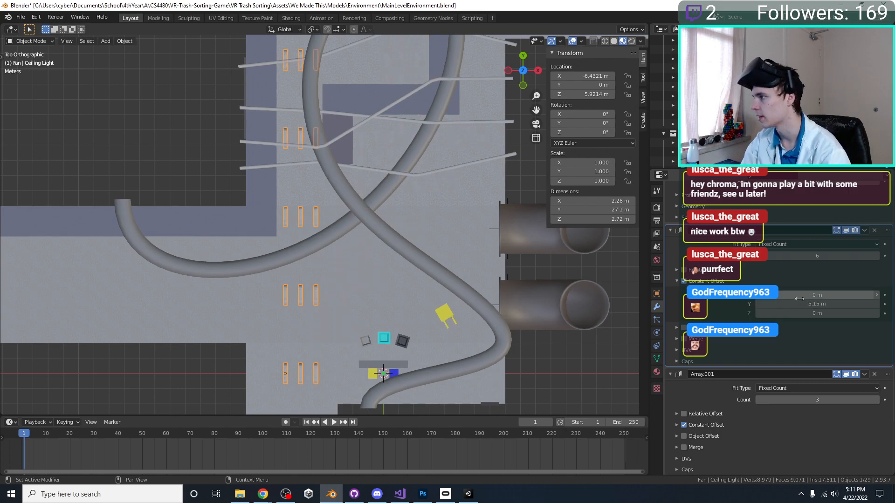
{"action": "scroll", "coordinate": [522, 253], "scroll_direction": "down", "scroll_amount": 5}
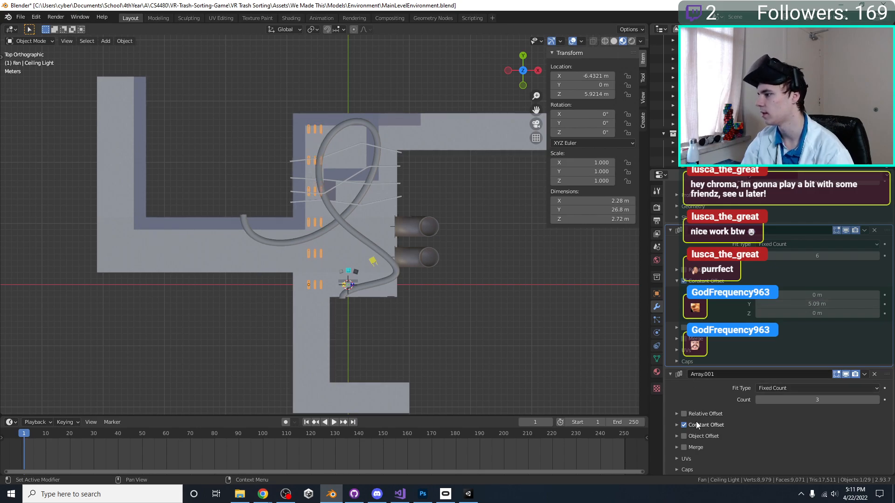
Set the second Array's constant offset distance in X to about 6.39 m and save the file.
{"action": "left_click", "coordinate": [678, 426]}
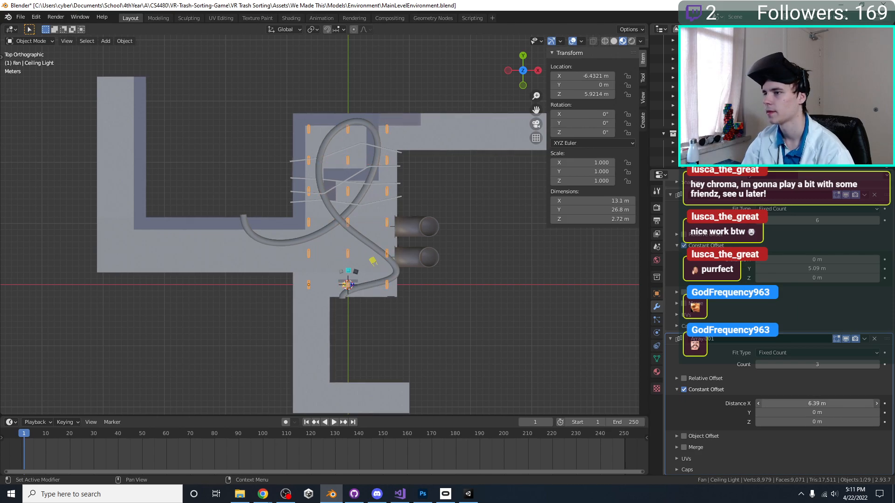
{"action": "scroll", "coordinate": [416, 264], "scroll_direction": "up", "scroll_amount": 6}
{"action": "middle_click_drag", "start_coordinate": [351, 309], "coordinate": [354, 242]}
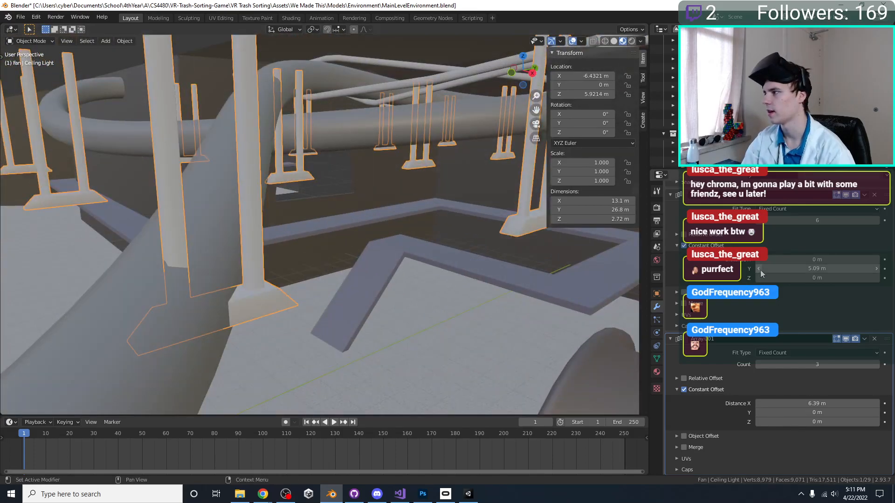
{"action": "middle_click_drag", "start_coordinate": [284, 219], "coordinate": [308, 231]}
{"action": "key", "text": "ctrl+s"}
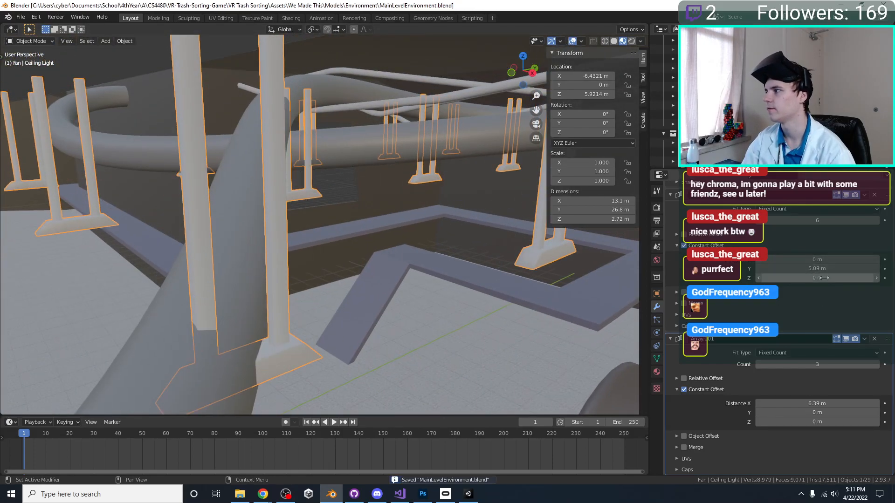
Try Z distances of 0.1 m and 0.2 m for the first Array's constant offset.
{"action": "type", "text": "0.1"}
{"action": "key", "text": "Return"}
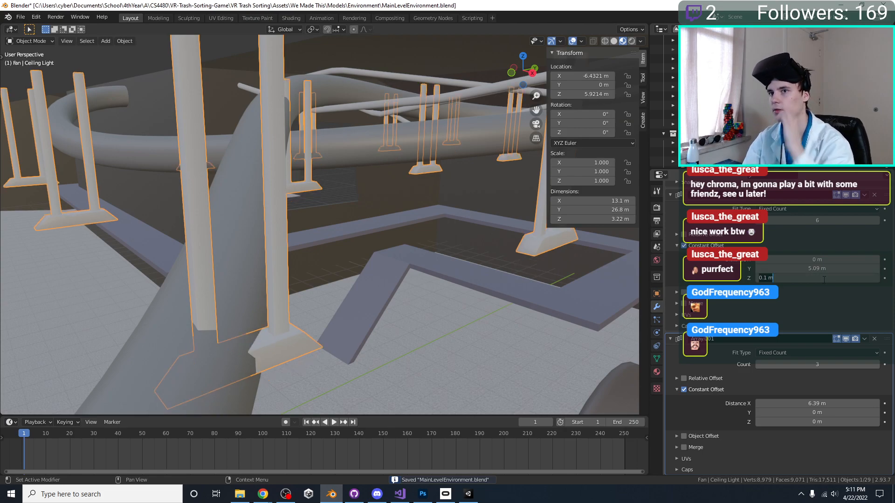
{"action": "type", "text": "0.2"}
{"action": "key", "text": "Return"}
{"action": "middle_click_drag", "start_coordinate": [443, 289], "coordinate": [259, 270]}
Raise the top faces of the ceiling light's two support rods 2 m along Z and save the file.
{"action": "key", "text": "Tab"}
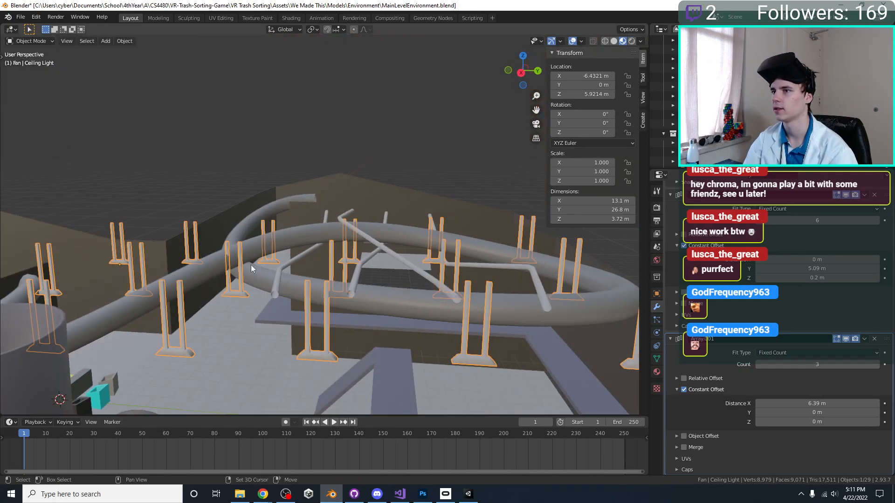
{"action": "key", "text": "KP_Decimal"}
{"action": "middle_click_drag", "start_coordinate": [366, 211], "coordinate": [379, 142]}
{"action": "key", "text": "alt+a"}
{"action": "left_click_drag", "start_coordinate": [368, 111], "coordinate": [293, 141]}
{"action": "middle_click_drag", "start_coordinate": [344, 157], "coordinate": [327, 171], "text": "shift"}
{"action": "key", "text": "alt+a"}
{"action": "left_click_drag", "start_coordinate": [355, 169], "coordinate": [282, 196]}
{"action": "middle_click_drag", "start_coordinate": [281, 195], "coordinate": [336, 256]}
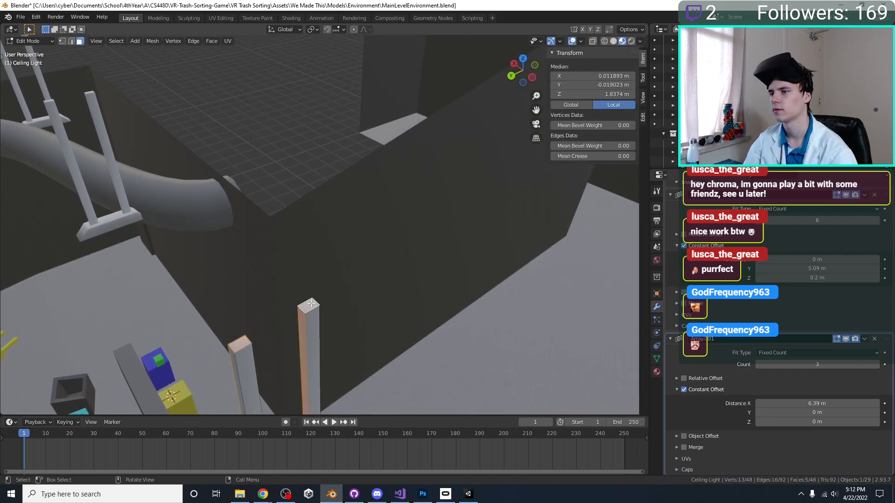
{"action": "middle_click_drag", "start_coordinate": [239, 346], "coordinate": [419, 252]}
{"action": "key", "text": "g"}
{"action": "key", "text": "z"}
{"action": "key", "text": "2"}
{"action": "key", "text": "Return"}
{"action": "key", "text": "Tab"}
{"action": "key", "text": "ctrl+s"}
Switch to Unity and play-test the Main Level scene with the updated lights, ending play mode when done.
{"action": "left_click", "coordinate": [468, 494]}
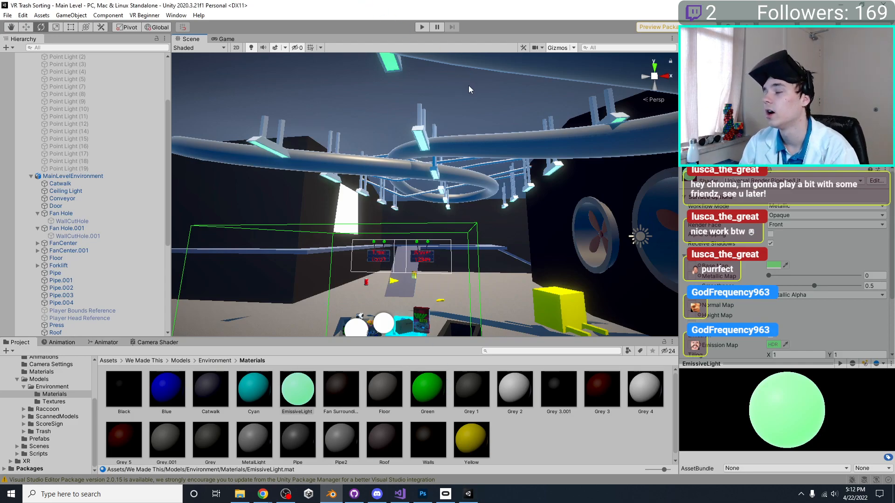
{"action": "left_click", "coordinate": [423, 28]}
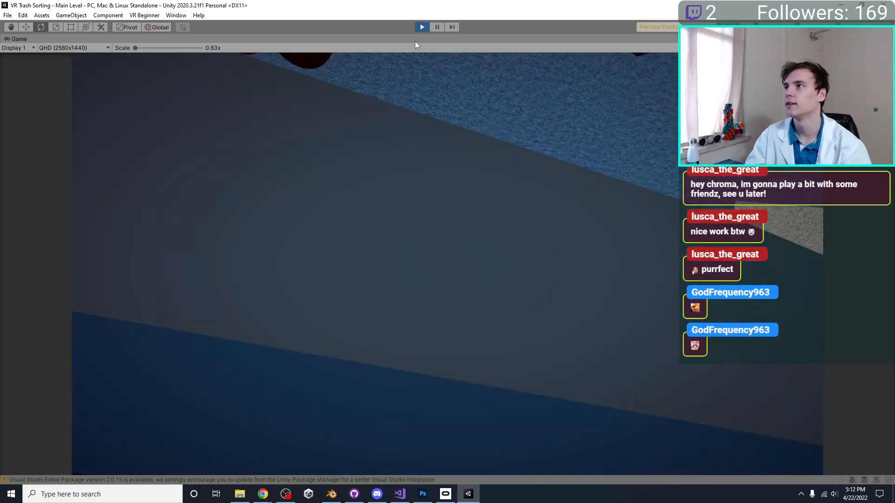
{"action": "left_click", "coordinate": [419, 28]}
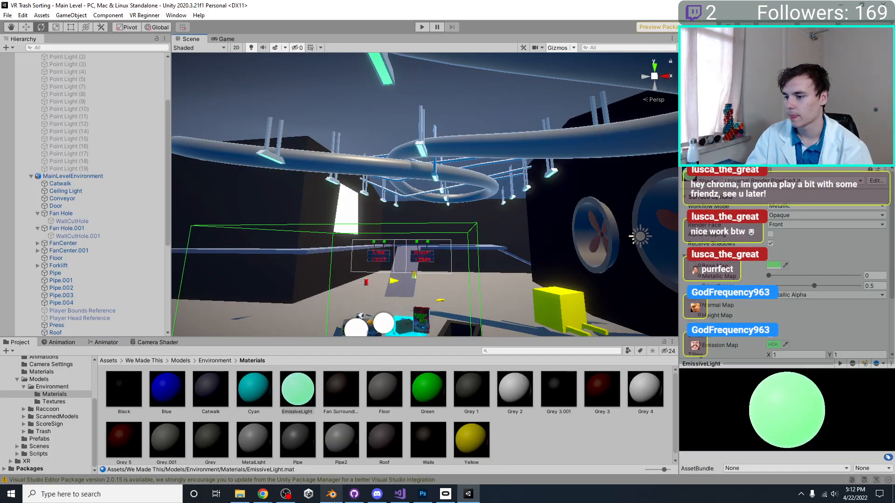
Switch back to Blender and set the first Array's constant offset distance in Z to 0.5 m.
{"action": "left_click", "coordinate": [330, 499]}
{"action": "middle_click_drag", "start_coordinate": [267, 211], "coordinate": [298, 219]}
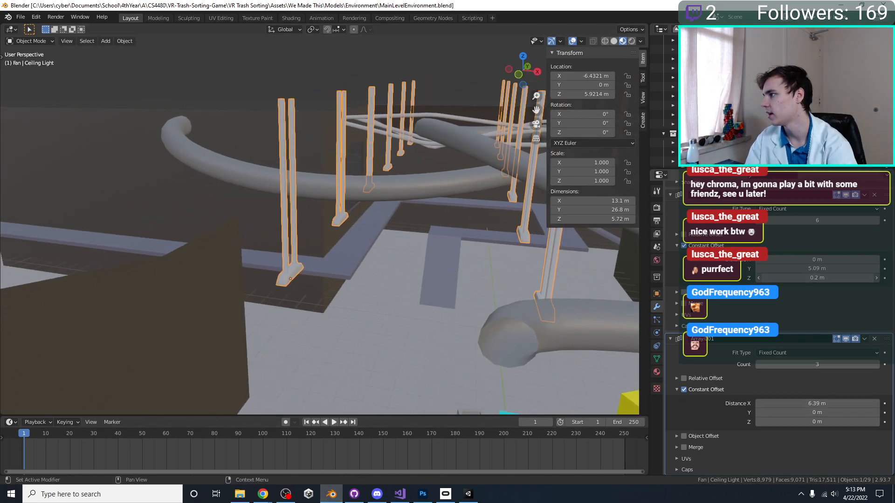
{"action": "key", "text": "Return"}
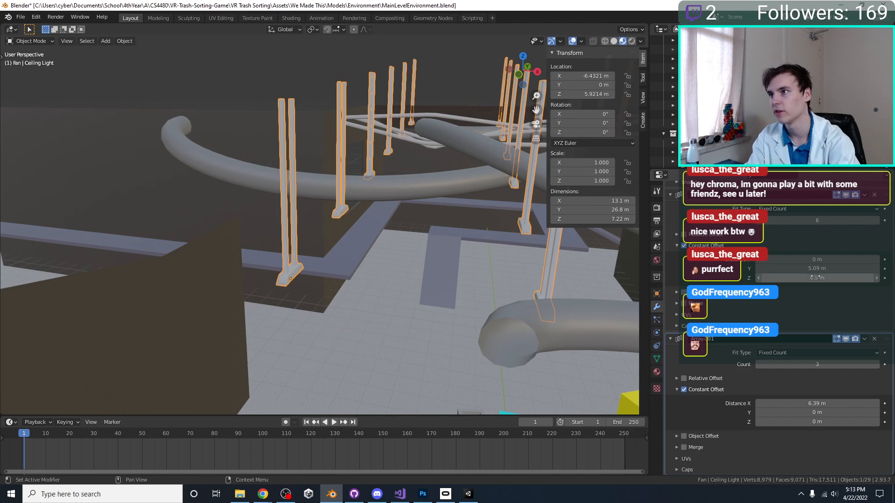
{"action": "middle_click_drag", "start_coordinate": [354, 205], "coordinate": [281, 212]}
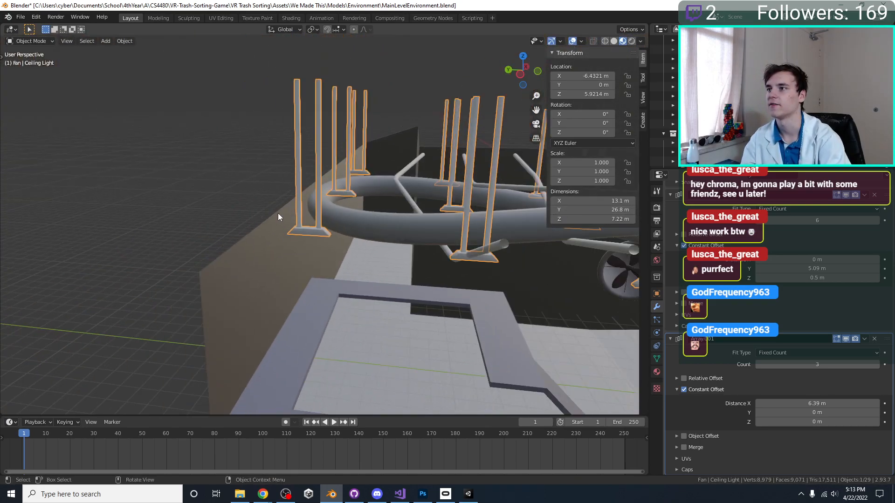
Open the roof and walls together for vertex editing and try to select the upper corner vertices at the room's far end.
{"action": "left_click", "coordinate": [277, 240]}
{"action": "middle_click_drag", "start_coordinate": [276, 243], "coordinate": [333, 190]}
{"action": "left_click", "coordinate": [335, 265]}
{"action": "key", "text": "Tab"}
{"action": "left_click_drag", "start_coordinate": [298, 152], "coordinate": [355, 219]}
{"action": "left_click", "coordinate": [286, 165]}
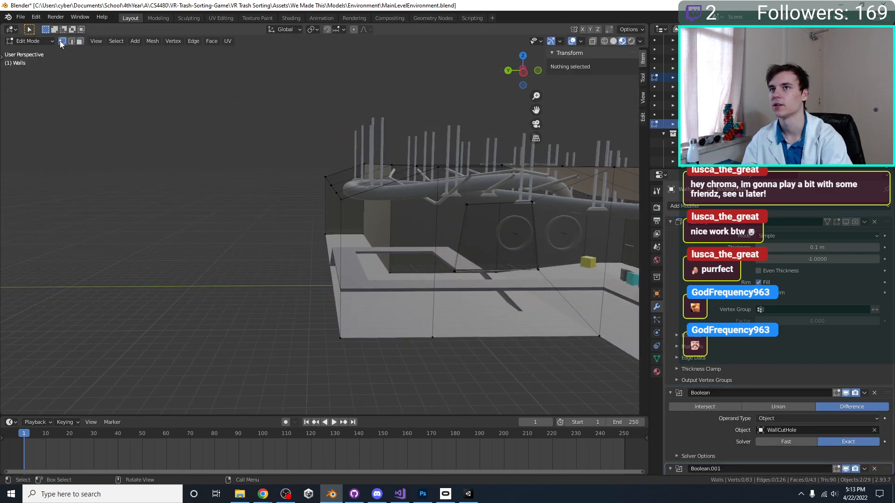
{"action": "left_click_drag", "start_coordinate": [289, 149], "coordinate": [352, 221]}
{"action": "left_click_drag", "start_coordinate": [306, 171], "coordinate": [349, 182]}
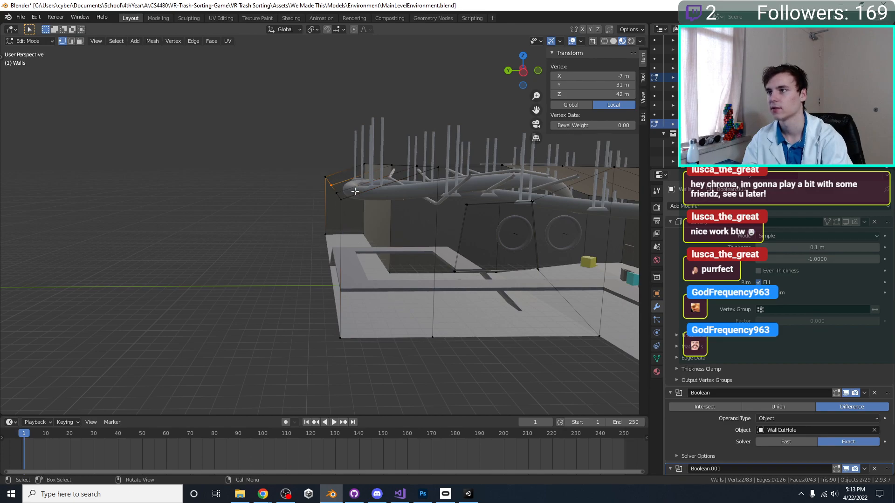
{"action": "scroll", "coordinate": [296, 150], "scroll_direction": "up", "scroll_amount": 2}
{"action": "middle_click_drag", "start_coordinate": [296, 150], "coordinate": [286, 154]}
{"action": "key", "text": "KP_1"}
{"action": "key", "text": "KP_3"}
{"action": "key", "text": "a"}
{"action": "key", "text": "a"}
{"action": "left_click_drag", "start_coordinate": [286, 155], "coordinate": [315, 182]}
{"action": "middle_click_drag", "start_coordinate": [291, 220], "coordinate": [303, 280]}
{"action": "key", "text": "Tab"}
{"action": "scroll", "coordinate": [287, 225], "scroll_direction": "down", "scroll_amount": 2}
{"action": "key", "text": "Tab"}
{"action": "key", "text": "KP_3"}
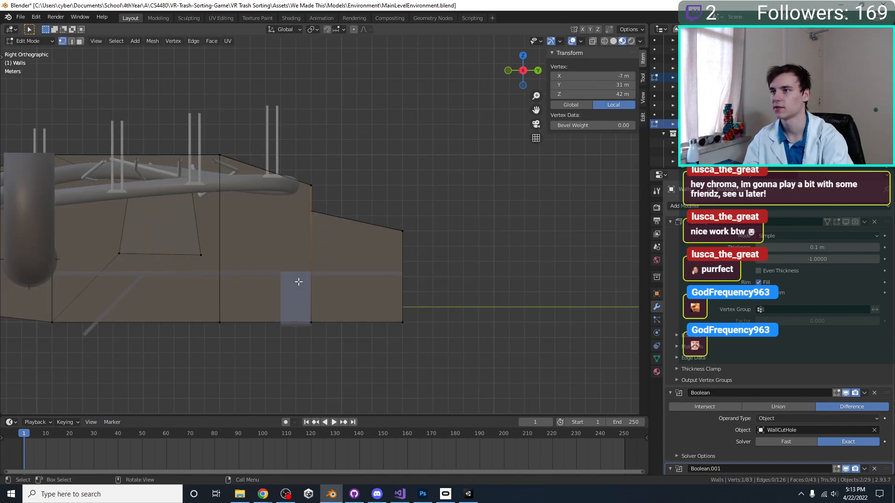
Turn on X-ray, move the upper corner vertices of the roof and walls at the room's far end upward, and save the file.
{"action": "left_click", "coordinate": [365, 187]}
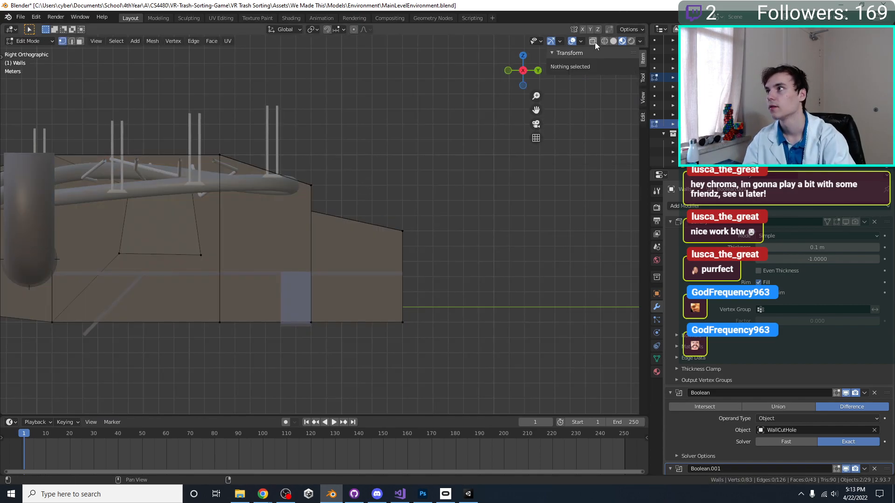
{"action": "left_click_drag", "start_coordinate": [313, 192], "coordinate": [312, 192]}
{"action": "scroll", "coordinate": [311, 192], "scroll_direction": "up", "scroll_amount": 2}
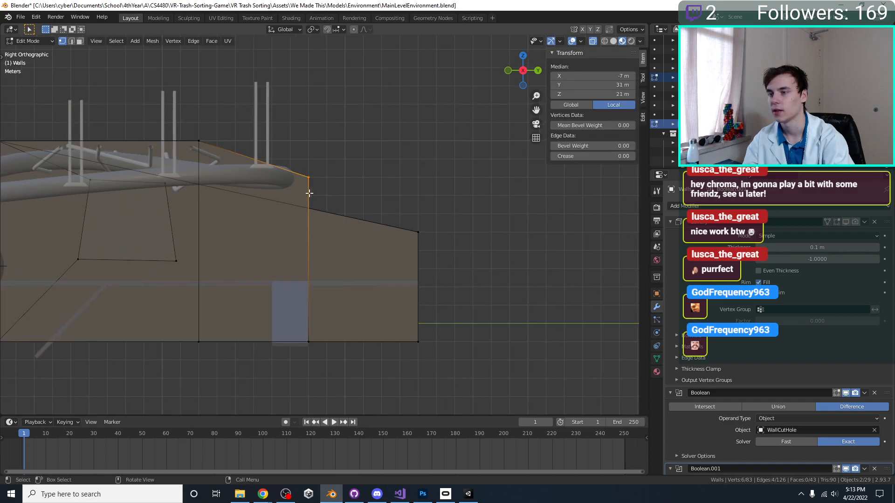
{"action": "key", "text": "g"}
{"action": "left_click", "coordinate": [306, 176]}
{"action": "key", "text": "Tab"}
{"action": "scroll", "coordinate": [306, 188], "scroll_direction": "down", "scroll_amount": 4}
{"action": "middle_click_drag", "start_coordinate": [306, 189], "coordinate": [364, 187]}
{"action": "left_click", "coordinate": [365, 187]}
{"action": "middle_click_drag", "start_coordinate": [326, 262], "coordinate": [173, 170]}
{"action": "key", "text": "ctrl+s"}
Select the arrayed ceiling light object and open its mesh for editing.
{"action": "left_click", "coordinate": [273, 225]}
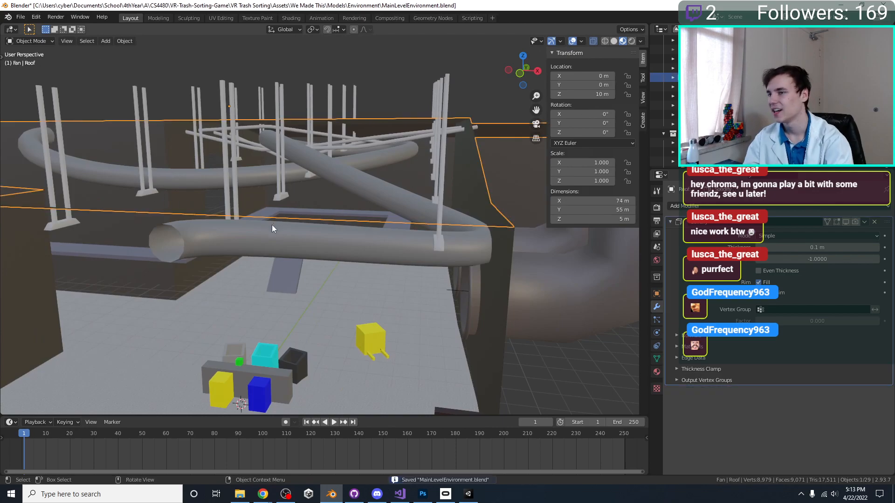
{"action": "left_click", "coordinate": [144, 200]}
{"action": "middle_click_drag", "start_coordinate": [144, 200], "coordinate": [174, 236]}
{"action": "key", "text": "KP_7"}
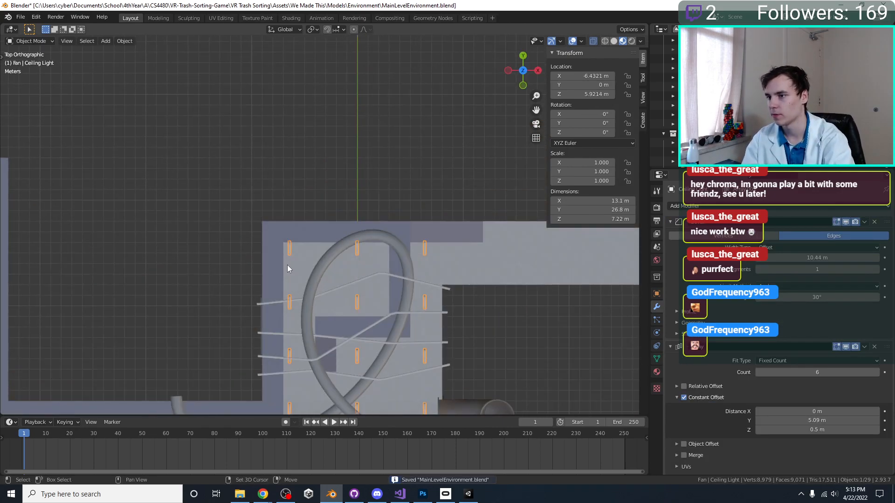
{"action": "middle_click_drag", "start_coordinate": [284, 264], "coordinate": [358, 95], "text": "shift"}
{"action": "key", "text": "Tab"}
Select all vertices of the ceiling light's two hanging rods, including their lower ends at the housing.
{"action": "middle_click_drag", "start_coordinate": [369, 224], "coordinate": [393, 181]}
{"action": "scroll", "coordinate": [403, 187], "scroll_direction": "up", "scroll_amount": 3}
{"action": "scroll", "coordinate": [430, 261], "scroll_direction": "up", "scroll_amount": 2}
{"action": "scroll", "coordinate": [347, 291], "scroll_direction": "up", "scroll_amount": 2}
{"action": "middle_click_drag", "start_coordinate": [354, 111], "coordinate": [340, 88]}
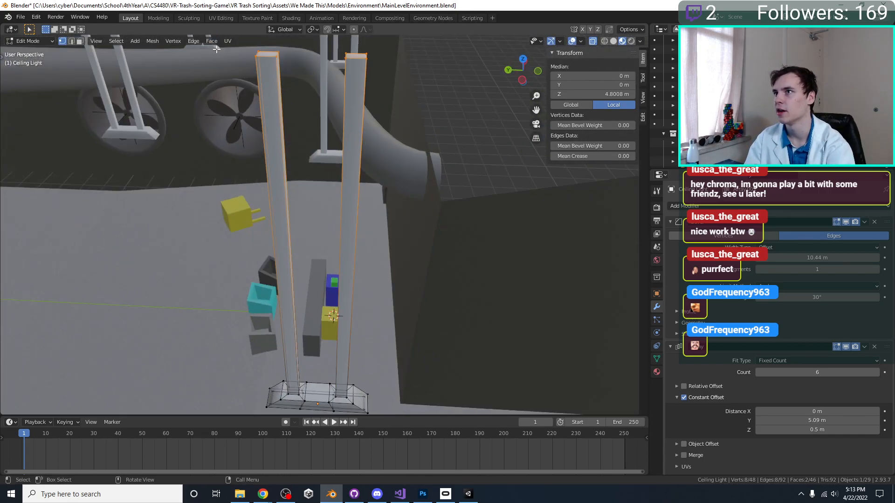
{"action": "middle_click_drag", "start_coordinate": [333, 181], "coordinate": [340, 114], "text": "shift"}
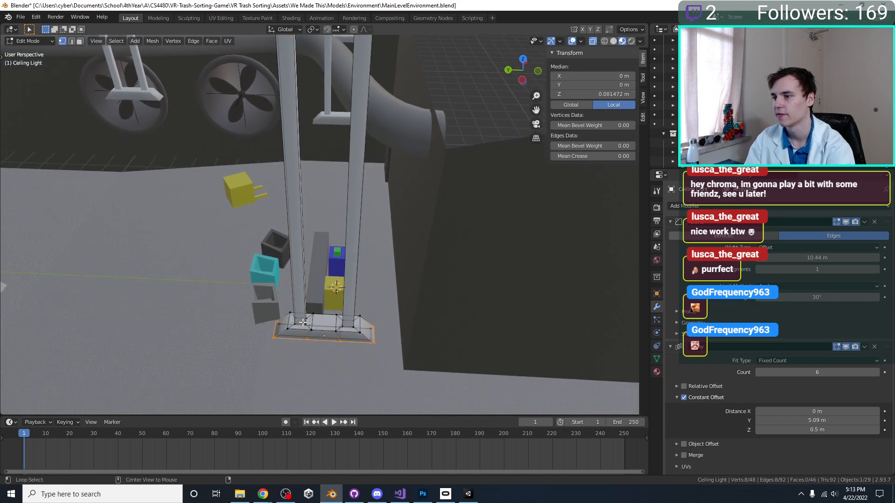
{"action": "scroll", "coordinate": [303, 322], "scroll_direction": "up", "scroll_amount": 3}
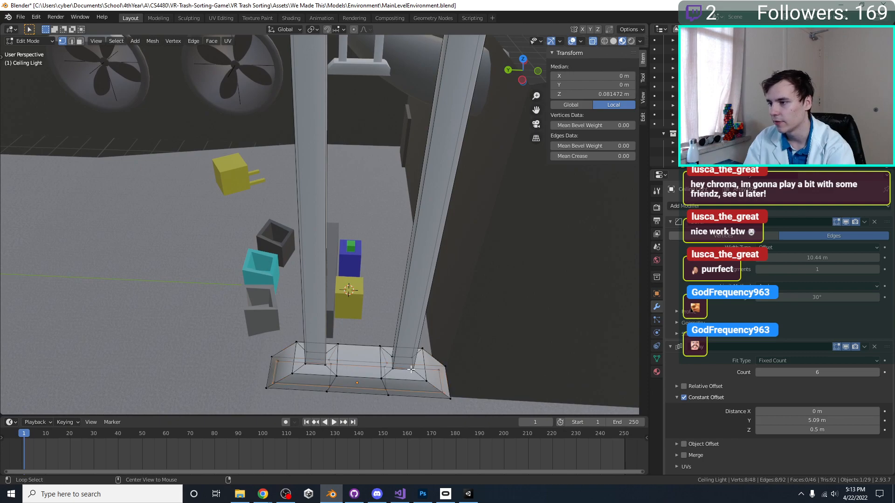
{"action": "scroll", "coordinate": [376, 294], "scroll_direction": "down", "scroll_amount": 5}
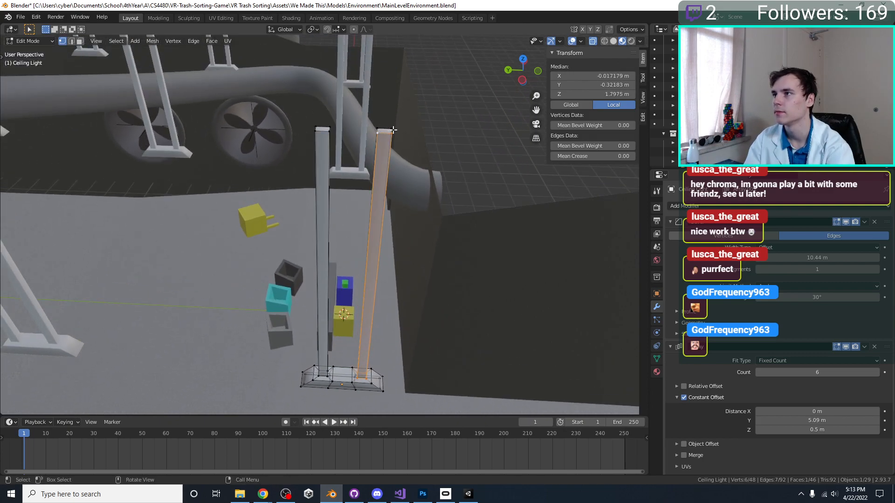
{"action": "key", "text": "KP_3"}
{"action": "scroll", "coordinate": [366, 164], "scroll_direction": "down", "scroll_amount": 4}
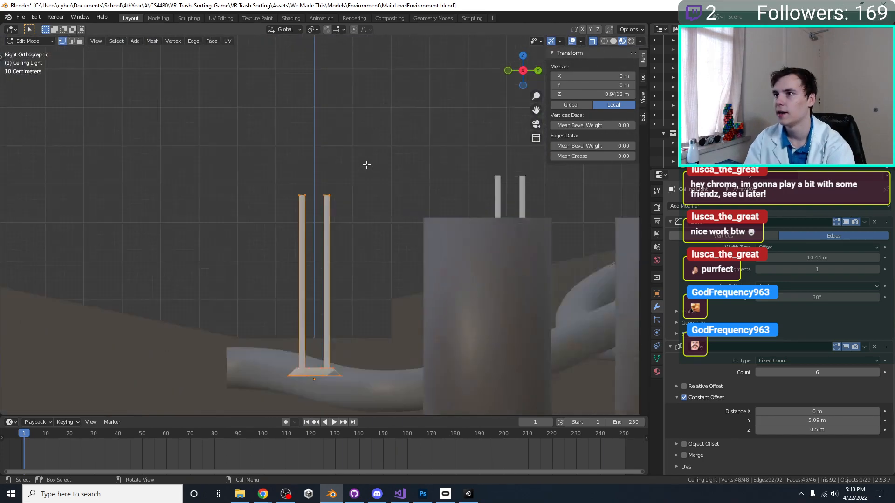
{"action": "left_click", "coordinate": [365, 137]}
{"action": "key", "text": "ctrl+z"}
{"action": "key", "text": "KP_Decimal"}
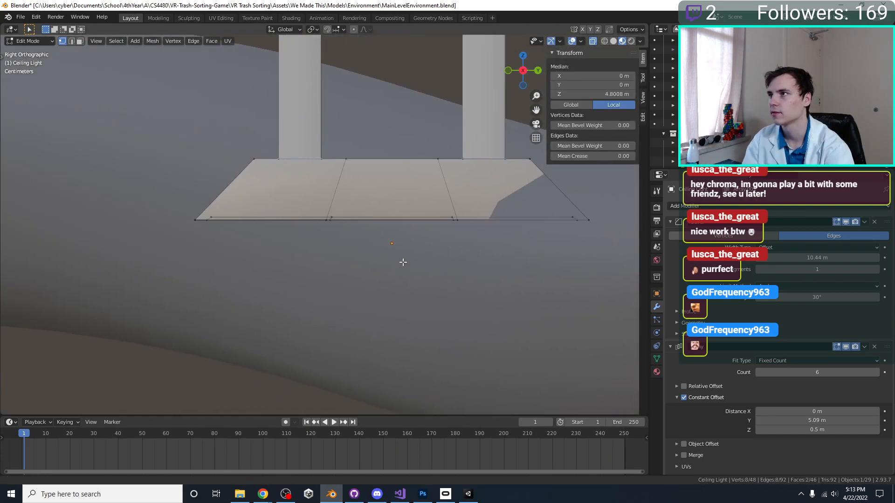
{"action": "middle_click_drag", "start_coordinate": [403, 263], "coordinate": [393, 286], "text": "shift"}
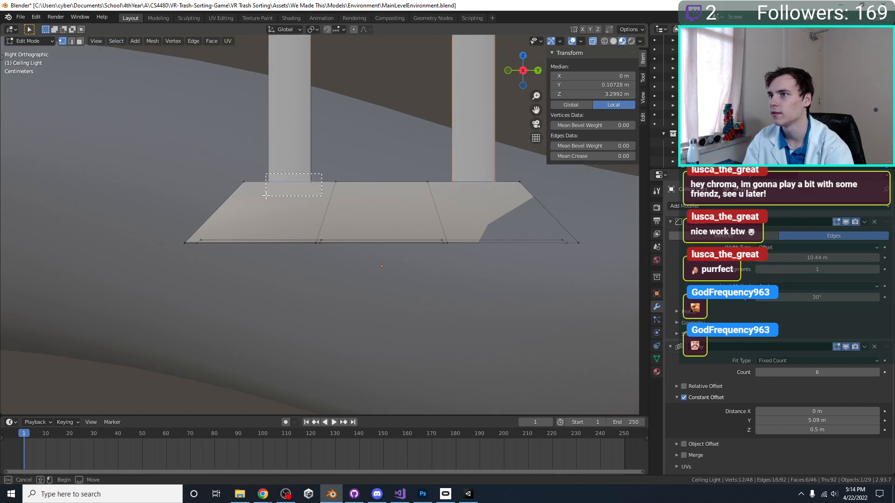
Set the pivot point to Individual Origins and scale both hanging rods thinner in X and Y, keeping their length.
{"action": "left_click", "coordinate": [313, 29]}
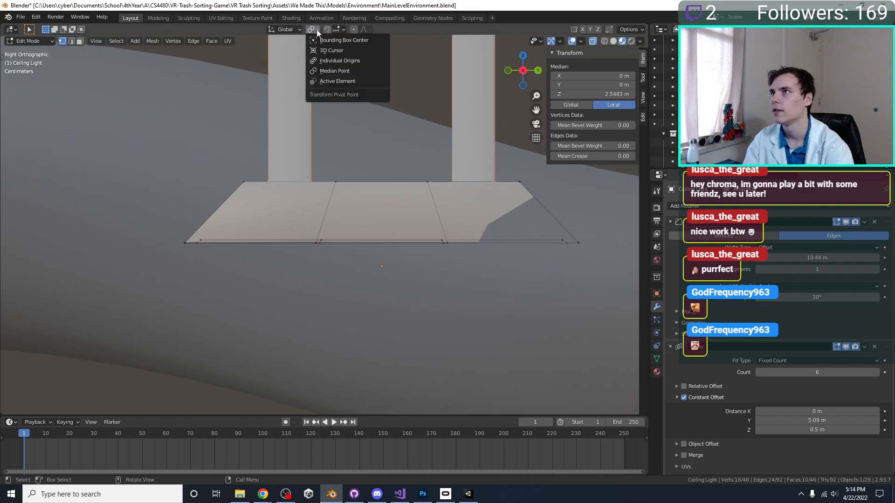
{"action": "left_click", "coordinate": [323, 61]}
{"action": "middle_click_drag", "start_coordinate": [355, 196], "coordinate": [507, 233]}
{"action": "key", "text": "s"}
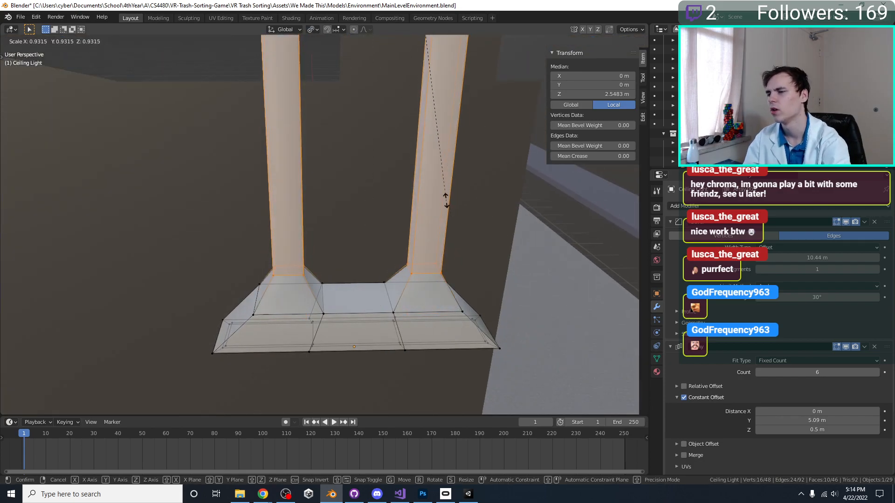
{"action": "left_click", "coordinate": [476, 227]}
{"action": "key", "text": "s"}
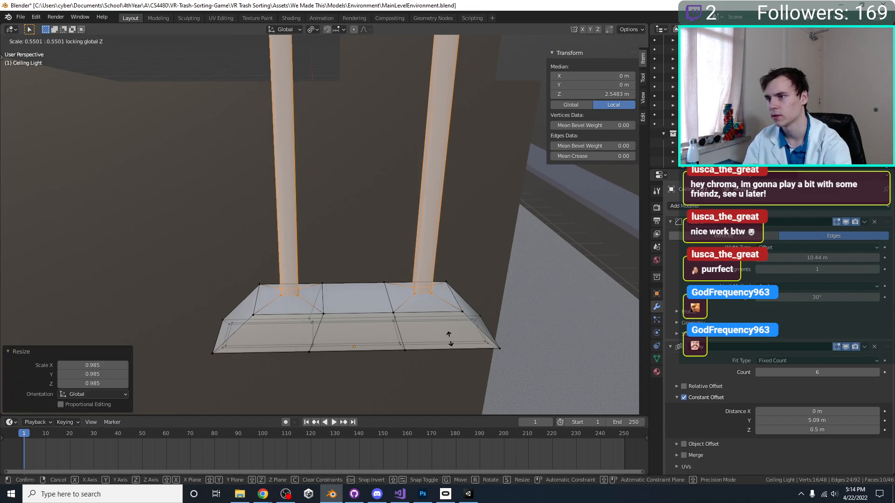
{"action": "left_click", "coordinate": [449, 279]}
{"action": "key", "text": "Tab"}
Select the centre face of the light's glowing underside panel and move it downward along Z.
{"action": "middle_click_drag", "start_coordinate": [432, 287], "coordinate": [310, 135]}
{"action": "key", "text": "Tab"}
{"action": "key", "text": "3"}
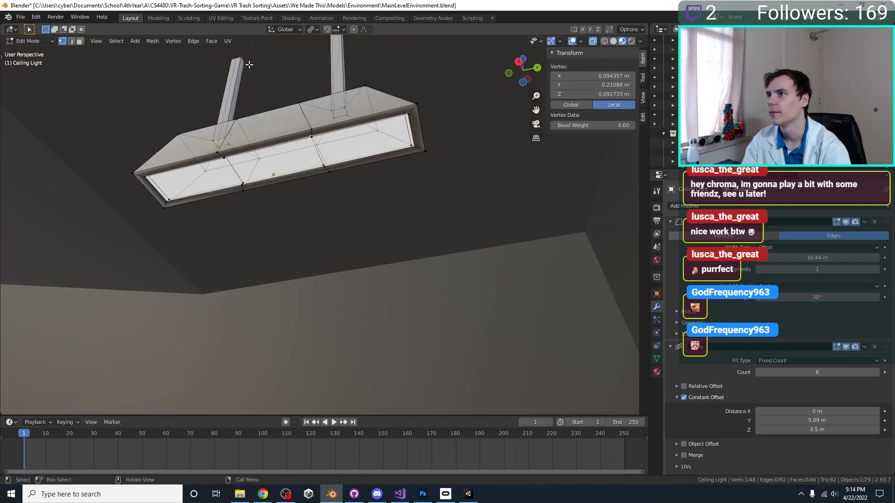
{"action": "key", "text": "alt+a"}
{"action": "left_click", "coordinate": [275, 156]}
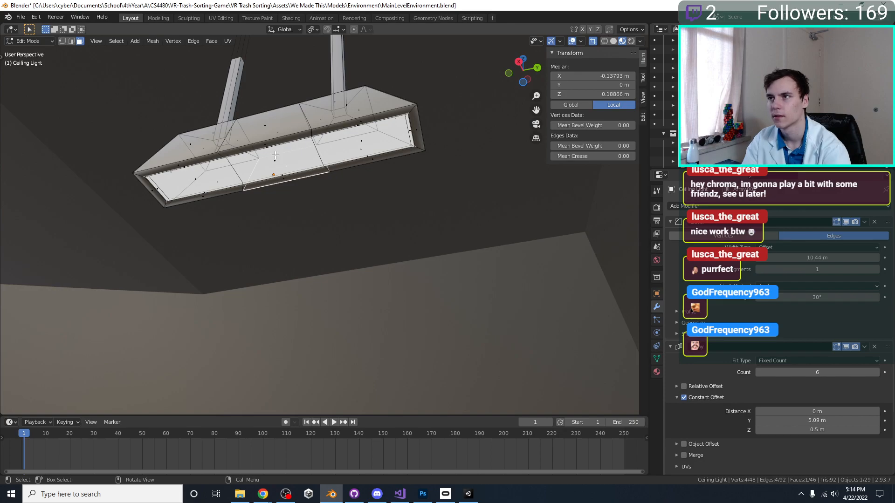
{"action": "middle_click_drag", "start_coordinate": [287, 181], "coordinate": [404, 228]}
{"action": "key", "text": "g"}
{"action": "key", "text": "z"}
{"action": "left_click", "coordinate": [304, 236]}
{"action": "key", "text": "Tab"}
{"action": "middle_click_drag", "start_coordinate": [261, 140], "coordinate": [309, 115]}
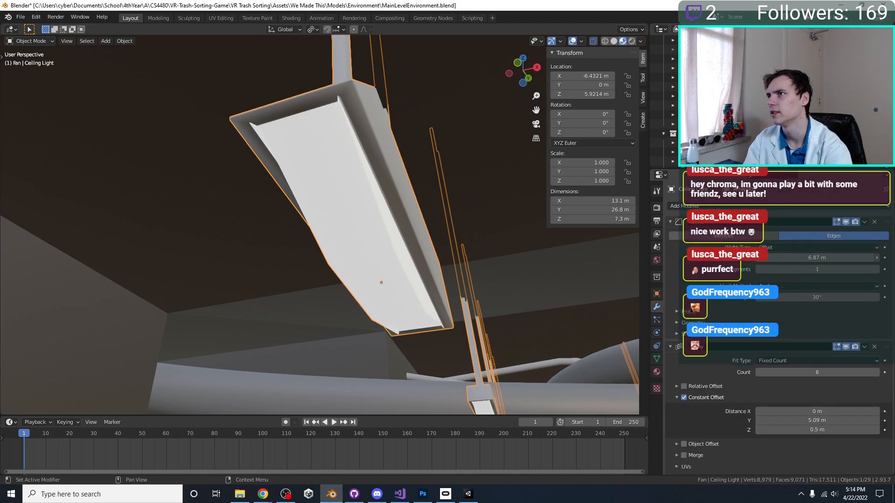
Undo the last Bevel change and replace the ceiling light's Bevel modifier with a Subdivision Surface modifier.
{"action": "key", "text": "ctrl+z"}
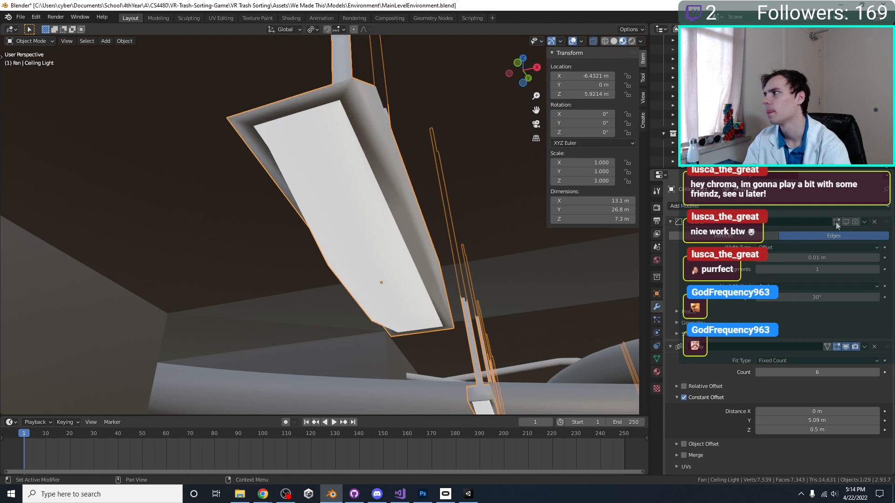
{"action": "left_click", "coordinate": [874, 222]}
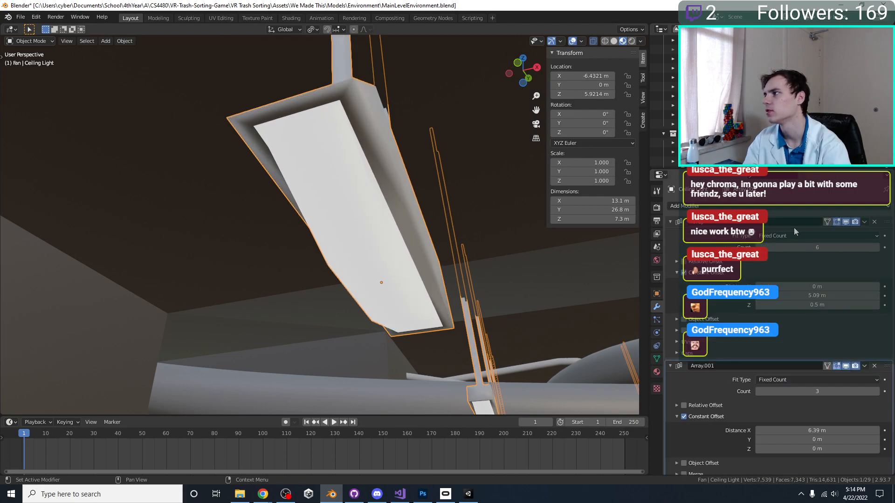
{"action": "left_click", "coordinate": [778, 208]}
{"action": "left_click", "coordinate": [728, 378]}
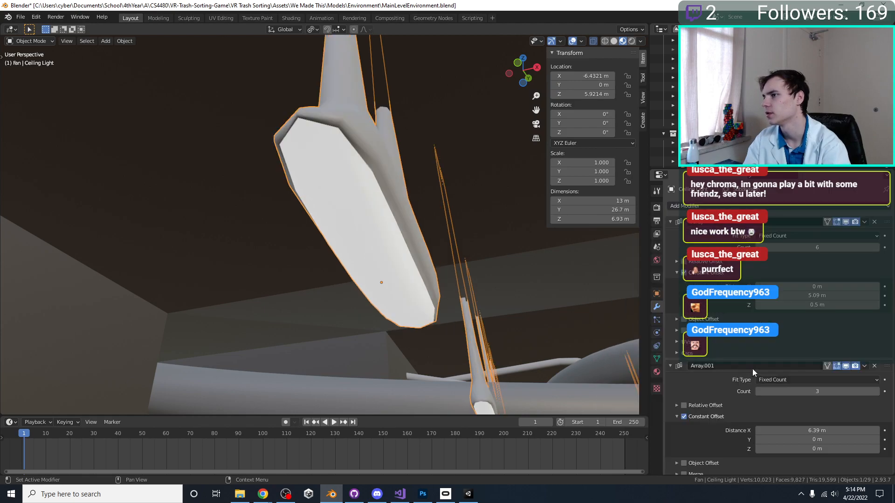
Place the Subdivision Surface modifier above both Array modifiers and set its viewport level to 2.
{"action": "middle_click_drag", "start_coordinate": [443, 276], "coordinate": [344, 308]}
{"action": "scroll", "coordinate": [736, 352], "scroll_direction": "down", "scroll_amount": 5}
{"action": "left_click_drag", "start_coordinate": [885, 410], "coordinate": [865, 245]}
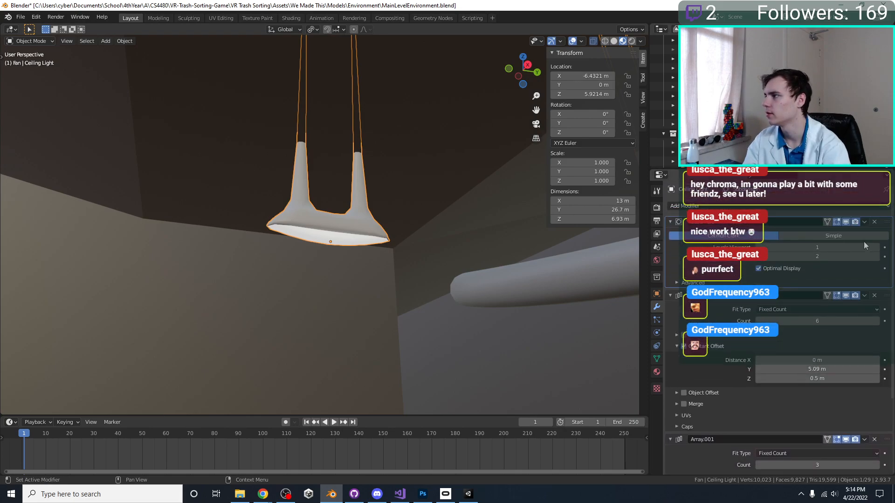
{"action": "left_click", "coordinate": [877, 247]}
Try adding loop cuts across the light housing to control the subdivided shape, then undo the last one.
{"action": "middle_click_drag", "start_coordinate": [452, 216], "coordinate": [329, 282]}
{"action": "scroll", "coordinate": [413, 249], "scroll_direction": "up", "scroll_amount": 3}
{"action": "key", "text": "Tab"}
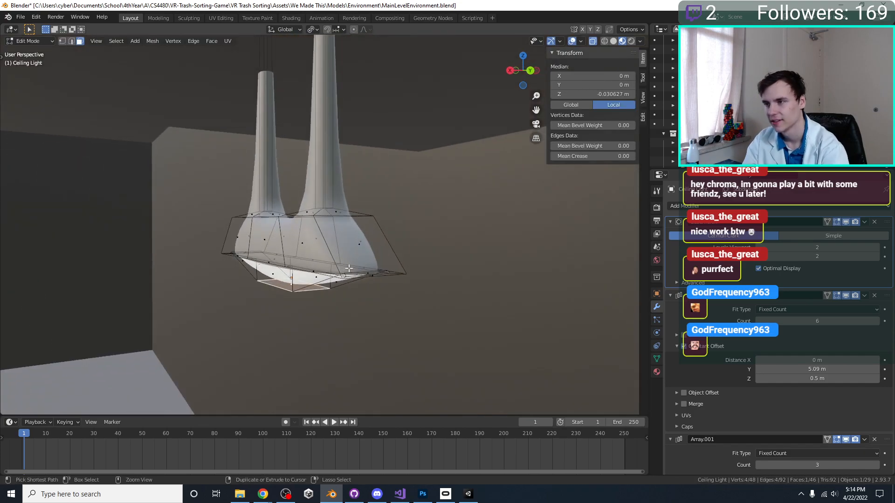
{"action": "left_click", "coordinate": [377, 265]}
{"action": "right_click", "coordinate": [376, 264]}
{"action": "mouse_move", "coordinate": [376, 264]}
{"action": "middle_mouse_down"}
{"action": "mouse_move", "coordinate": [359, 261]}
{"action": "mouse_move", "coordinate": [367, 257]}
{"action": "mouse_move", "coordinate": [365, 269]}
{"action": "middle_mouse_up"}
{"action": "key", "text": "g"}
{"action": "key", "text": "g"}
{"action": "right_click", "coordinate": [367, 256]}
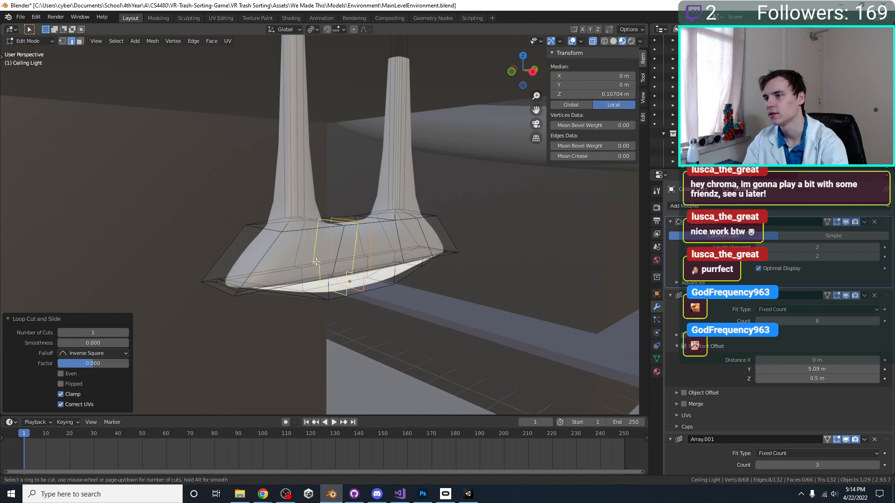
{"action": "left_click", "coordinate": [334, 294]}
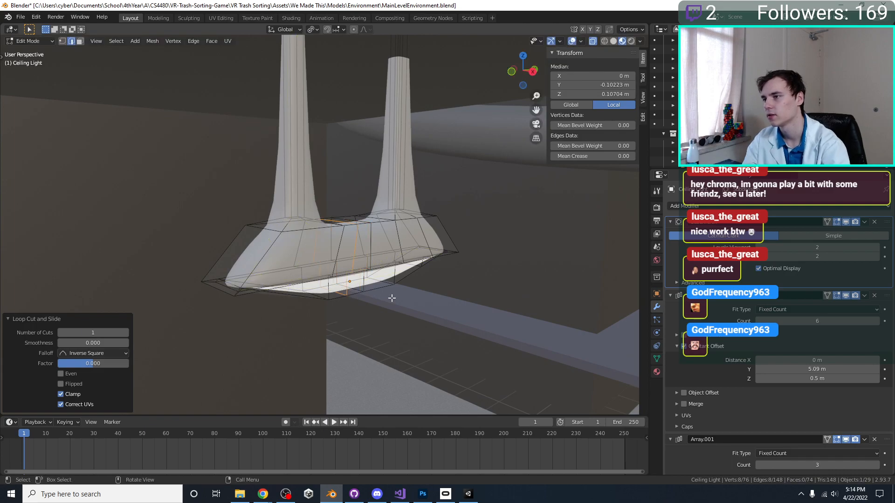
{"action": "key", "text": "ctrl+z"}
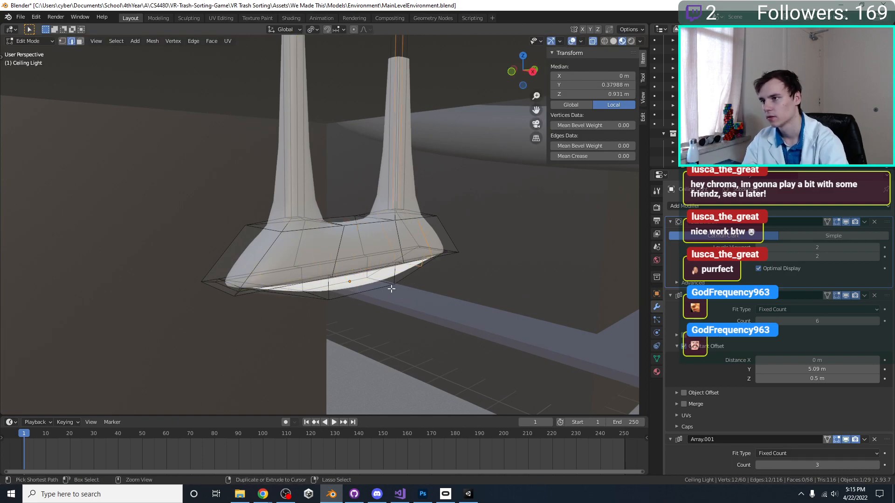
Add a loop cut near the end of the housing, and view the smoothed light in Object Mode.
{"action": "middle_click_drag", "start_coordinate": [391, 289], "coordinate": [388, 281]}
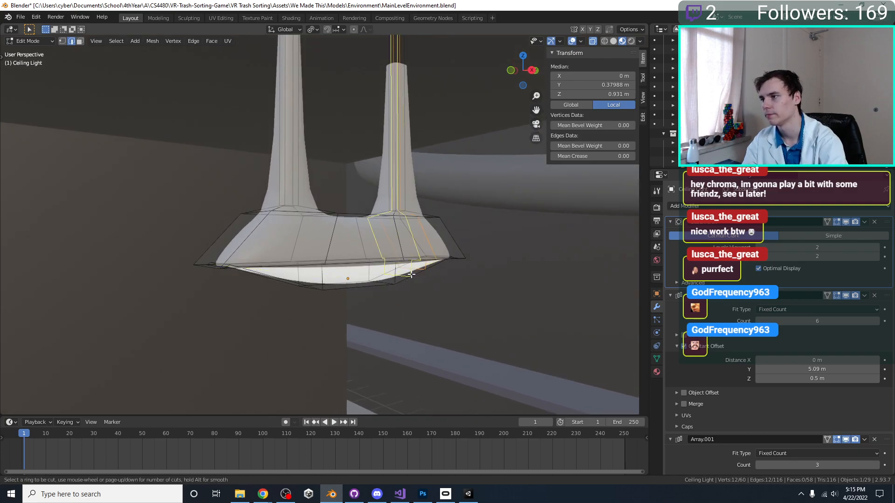
{"action": "left_click", "coordinate": [403, 269]}
{"action": "key", "text": "Tab"}
{"action": "middle_click_drag", "start_coordinate": [449, 252], "coordinate": [385, 287]}
Undo the loop cuts and the Subdivision Surface changes, back to the light with its Bevel modifier.
{"action": "key", "text": "ctrl+z"}
{"action": "key", "text": "ctrl+z"}
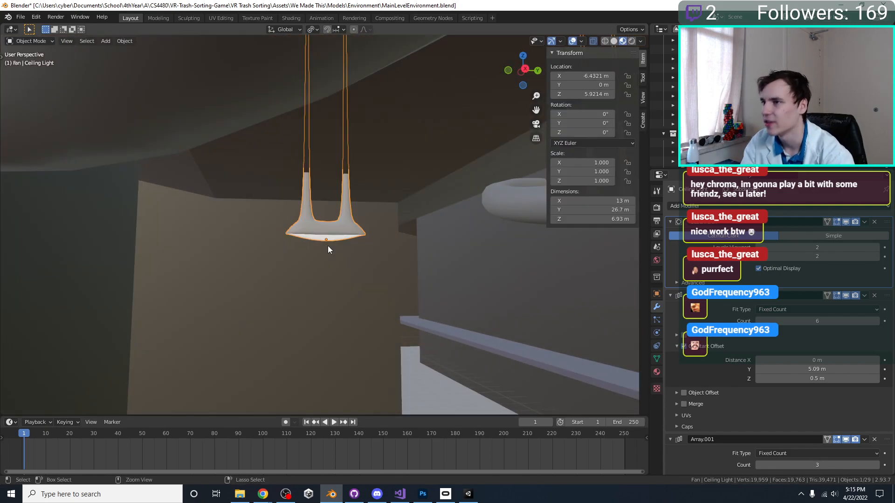
{"action": "key", "text": "ctrl+z"}
Save the Blender file and switch to Unity to inspect the reshaped ceiling lights in the scene.
{"action": "middle_click_drag", "start_coordinate": [327, 245], "coordinate": [387, 325]}
{"action": "key", "text": "ctrl+s"}
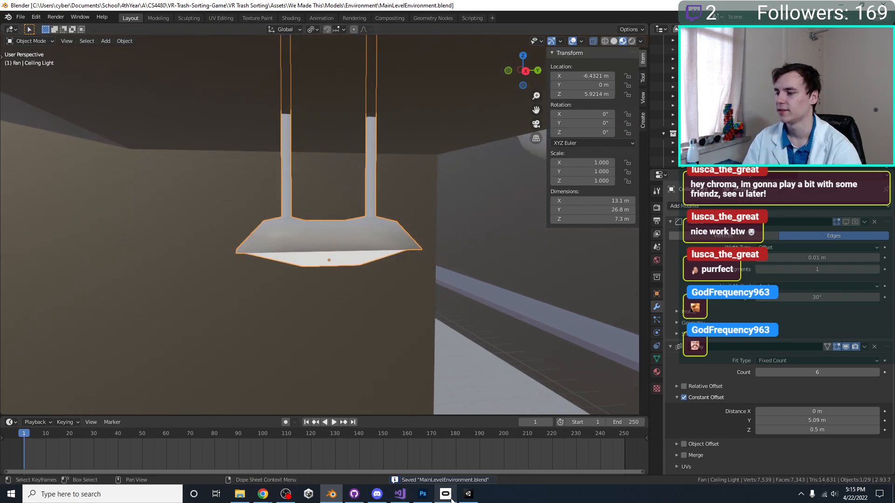
{"action": "left_click", "coordinate": [473, 499]}
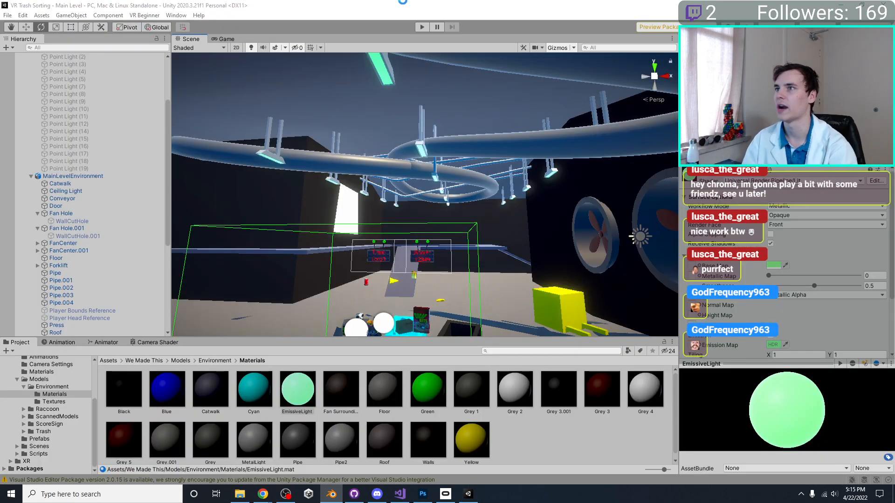
{"action": "right_click_drag", "start_coordinate": [450, 149], "coordinate": [303, 170]}
Switch back to Blender, move the underside panel's centre face up along Z to remove the bulge, and save.
{"action": "left_click", "coordinate": [332, 494]}
{"action": "middle_click_drag", "start_coordinate": [354, 238], "coordinate": [402, 314]}
{"action": "key", "text": "g"}
{"action": "key", "text": "z"}
{"action": "left_click", "coordinate": [342, 239]}
{"action": "key", "text": "Tab"}
{"action": "key", "text": "ctrl+s"}
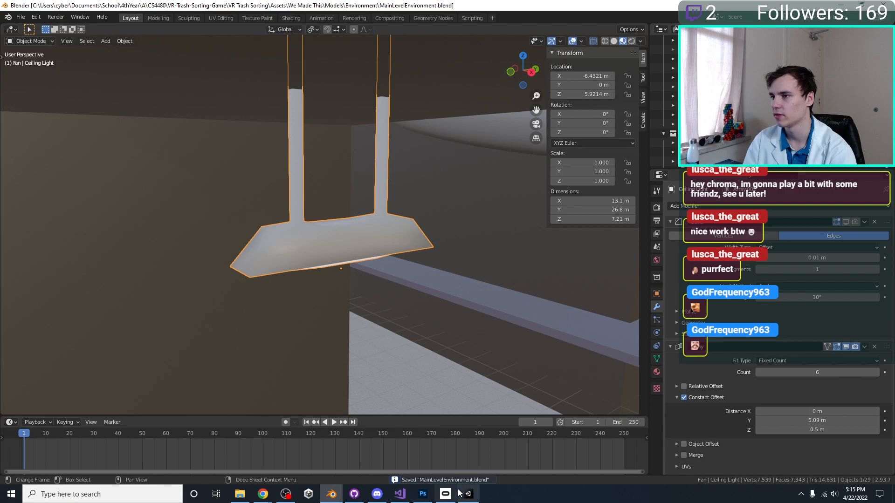
Switch to Unity and examine the ceiling lights in the scene from several angles.
{"action": "left_click", "coordinate": [465, 493]}
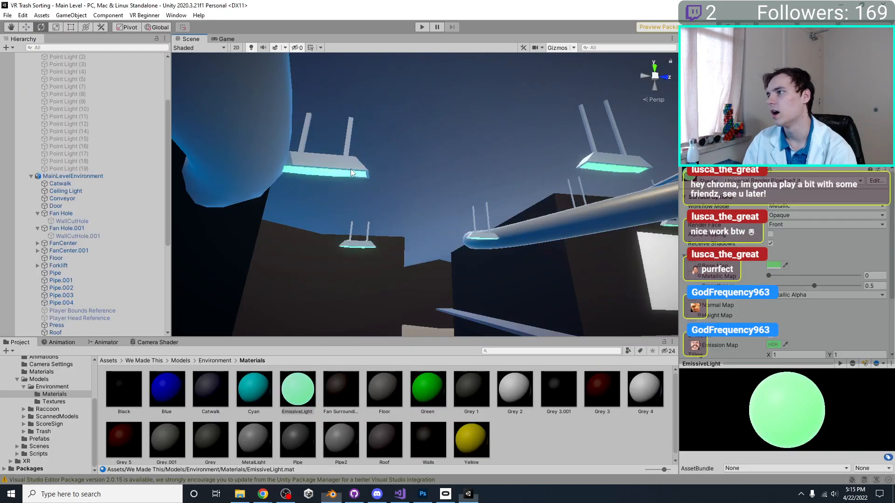
{"action": "right_click_drag", "start_coordinate": [429, 157], "coordinate": [453, 230]}
{"action": "mouse_move", "coordinate": [454, 230]}
{"action": "middle_mouse_down"}
{"action": "mouse_move", "coordinate": [463, 169]}
{"action": "mouse_move", "coordinate": [450, 233]}
{"action": "middle_mouse_up"}
{"action": "right_click_drag", "start_coordinate": [449, 234], "coordinate": [457, 252]}
{"action": "middle_click_drag", "start_coordinate": [456, 251], "coordinate": [443, 278]}
{"action": "right_click_drag", "start_coordinate": [443, 278], "coordinate": [469, 122]}
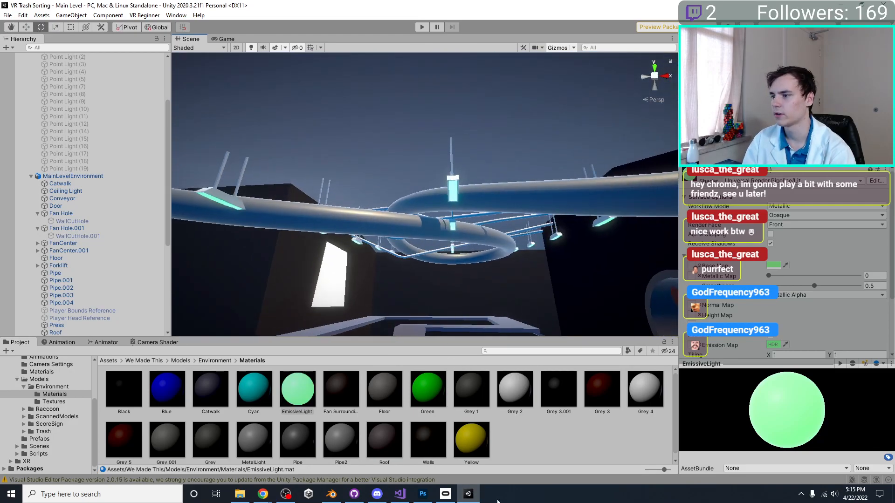
Switch back to Blender, scale the whole ceiling light mesh wider along X, and save the file.
{"action": "left_click", "coordinate": [331, 494]}
{"action": "middle_click_drag", "start_coordinate": [396, 261], "coordinate": [436, 224]}
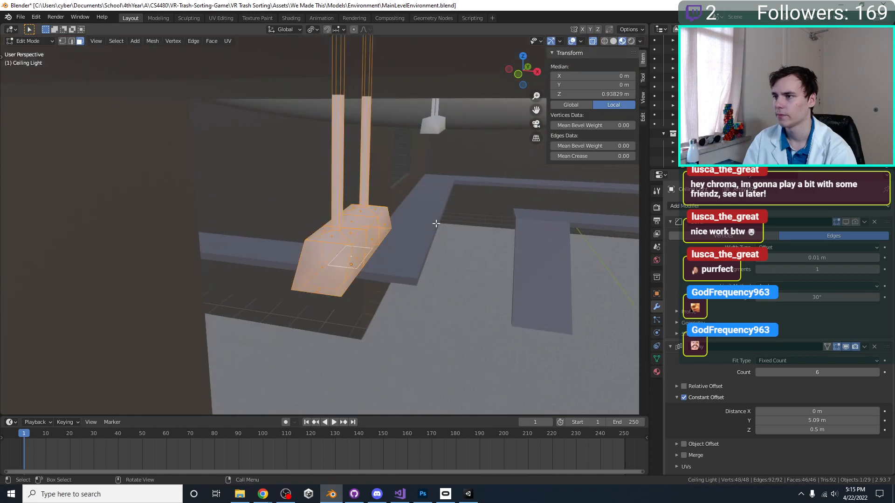
{"action": "key", "text": "s"}
{"action": "key", "text": "x"}
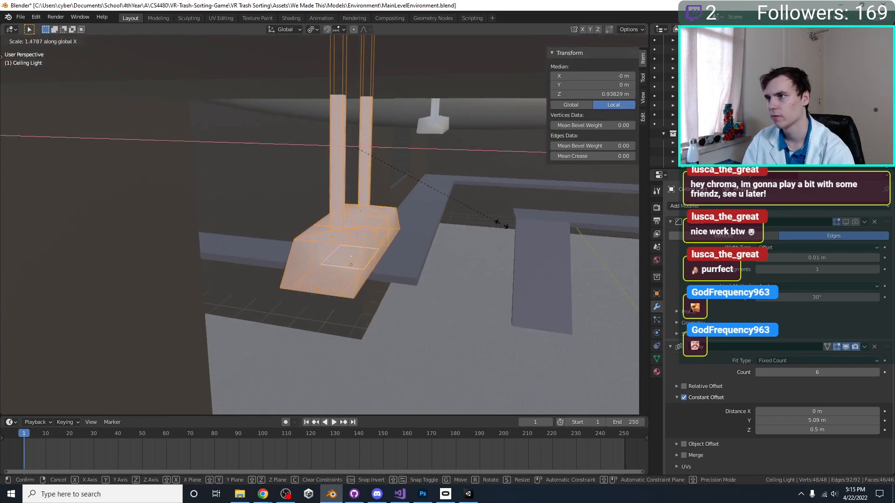
{"action": "left_click", "coordinate": [518, 226]}
{"action": "key", "text": "Tab"}
{"action": "mouse_move", "coordinate": [518, 225]}
{"action": "middle_mouse_down"}
{"action": "mouse_move", "coordinate": [458, 181]}
{"action": "mouse_move", "coordinate": [513, 217]}
{"action": "mouse_move", "coordinate": [534, 219]}
{"action": "middle_mouse_up"}
{"action": "key", "text": "ctrl+s"}
Look over the light array's layout from above and switch to Unity.
{"action": "middle_click_drag", "start_coordinate": [466, 368], "coordinate": [298, 298]}
{"action": "scroll", "coordinate": [438, 253], "scroll_direction": "down", "scroll_amount": 6}
{"action": "middle_click_drag", "start_coordinate": [335, 205], "coordinate": [376, 164], "text": "shift"}
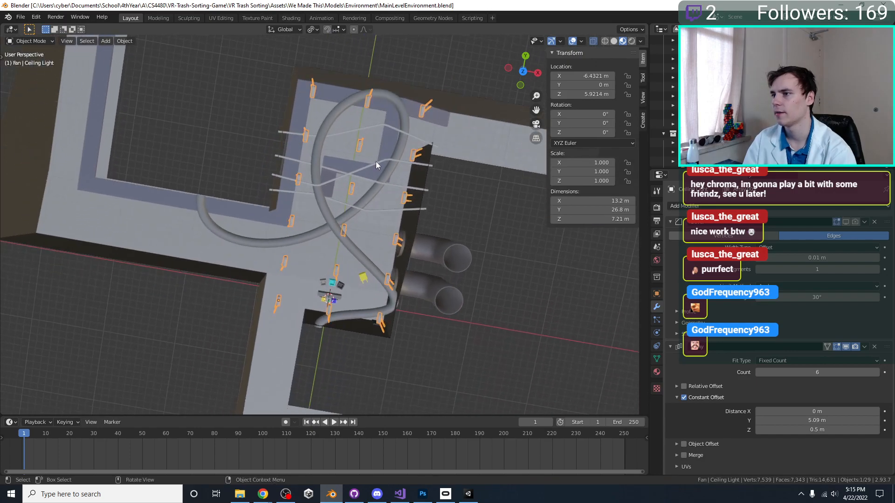
{"action": "left_click", "coordinate": [425, 495]}
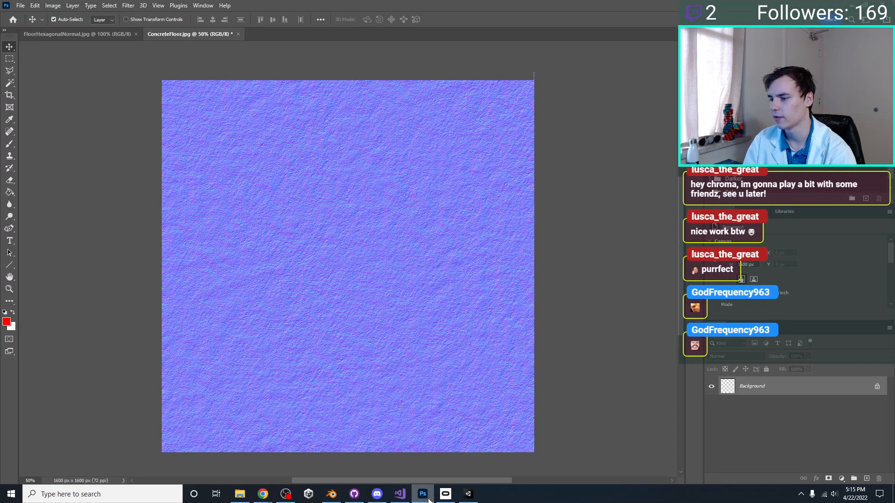
{"action": "left_click", "coordinate": [468, 497]}
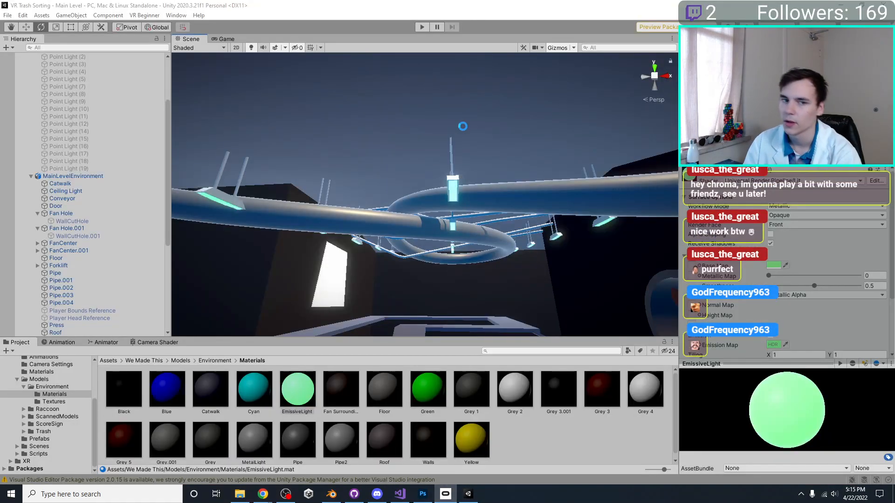
Run the game in play mode to check the ceiling lights in VR, and stop it.
{"action": "right_click_drag", "start_coordinate": [425, 167], "coordinate": [455, 39]}
{"action": "left_click", "coordinate": [422, 27]}
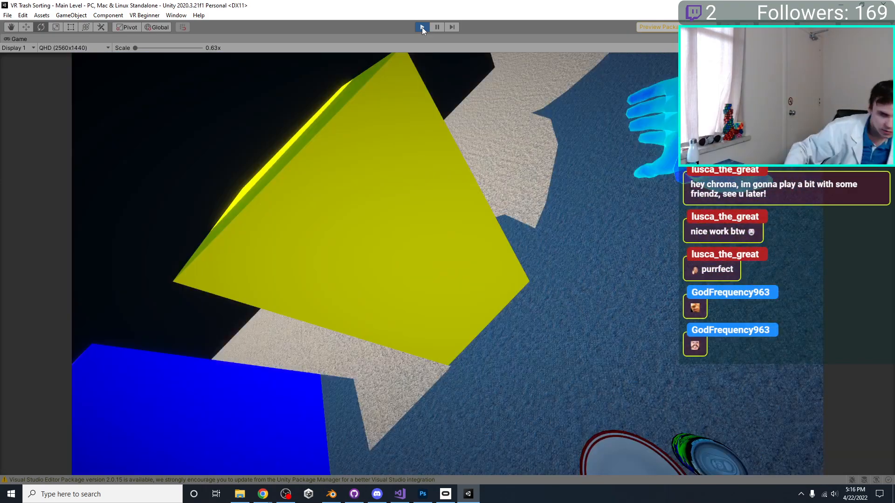
{"action": "left_click", "coordinate": [422, 27]}
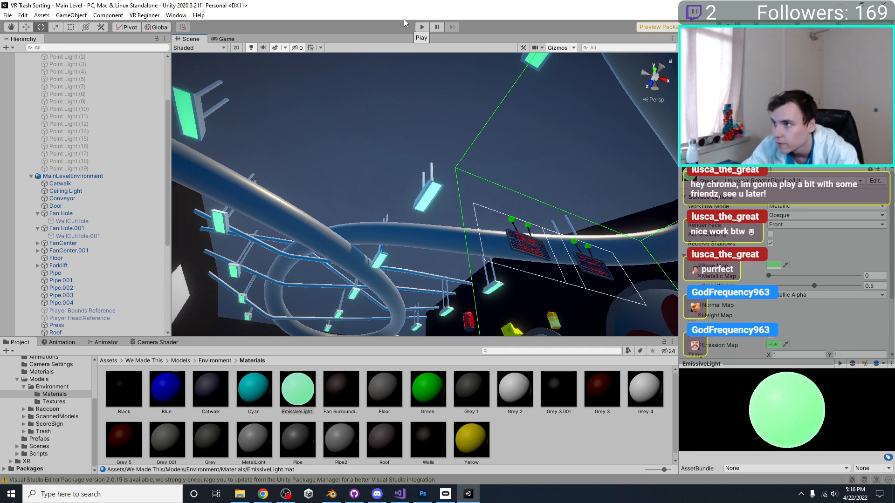
Select the score and timer signs together and lower them both to Y 2.
{"action": "middle_click_drag", "start_coordinate": [361, 279], "coordinate": [350, 278]}
{"action": "scroll", "coordinate": [489, 242], "scroll_direction": "up", "scroll_amount": 2}
{"action": "right_click_drag", "start_coordinate": [496, 238], "coordinate": [516, 286]}
{"action": "scroll", "coordinate": [515, 288], "scroll_direction": "up", "scroll_amount": 3}
{"action": "middle_click_drag", "start_coordinate": [516, 290], "coordinate": [517, 269]}
{"action": "left_click", "coordinate": [555, 90]}
{"action": "middle_click_drag", "start_coordinate": [554, 91], "coordinate": [538, 139]}
{"action": "middle_click_drag", "start_coordinate": [309, 254], "coordinate": [357, 251]}
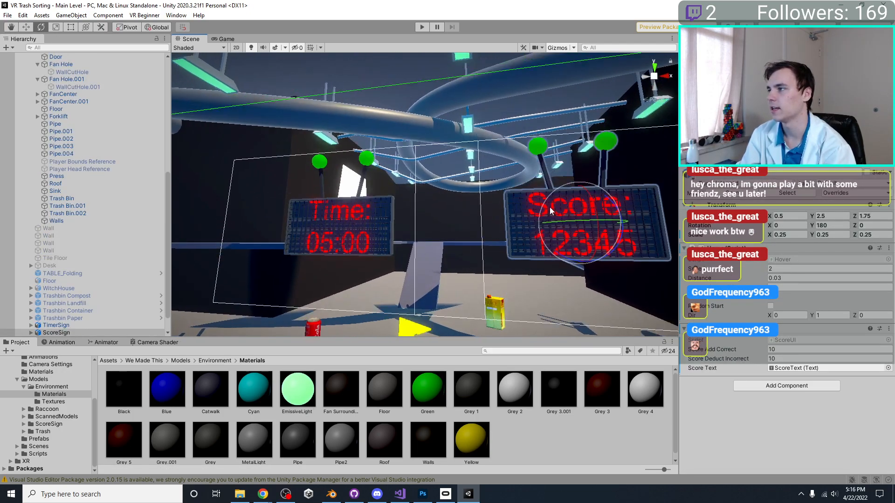
{"action": "left_click", "coordinate": [343, 219], "text": "ctrl"}
{"action": "key", "text": "w"}
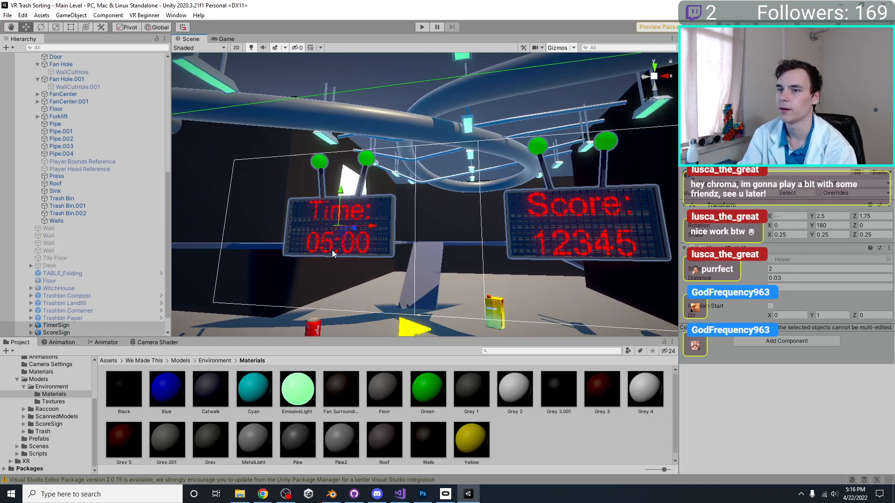
{"action": "key", "text": "f"}
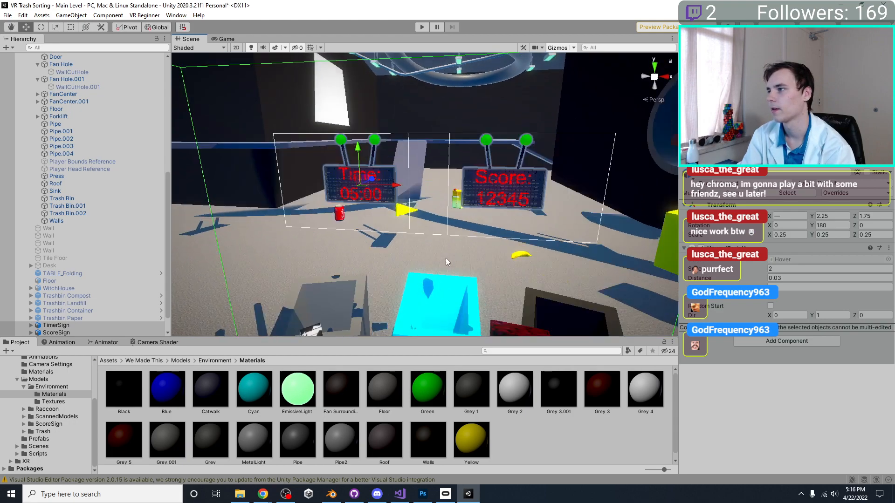
{"action": "left_click_drag", "start_coordinate": [379, 157], "coordinate": [381, 182]}
Reposition both signs to Y 2.25 and Z 2, and save the scene.
{"action": "right_click_drag", "start_coordinate": [426, 224], "coordinate": [446, 204]}
{"action": "right_click_drag", "start_coordinate": [352, 103], "coordinate": [357, 232]}
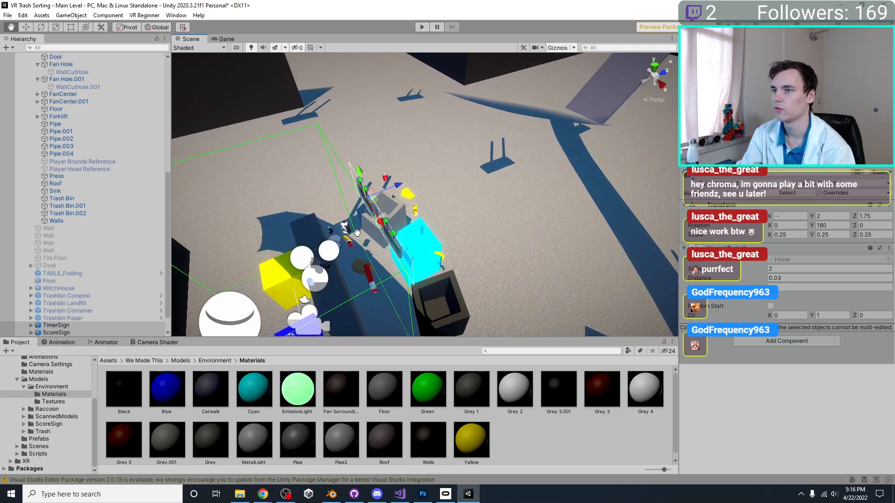
{"action": "middle_click_drag", "start_coordinate": [357, 232], "coordinate": [359, 245]}
{"action": "left_click_drag", "start_coordinate": [405, 209], "coordinate": [379, 181]}
{"action": "middle_click_drag", "start_coordinate": [379, 181], "coordinate": [470, 159]}
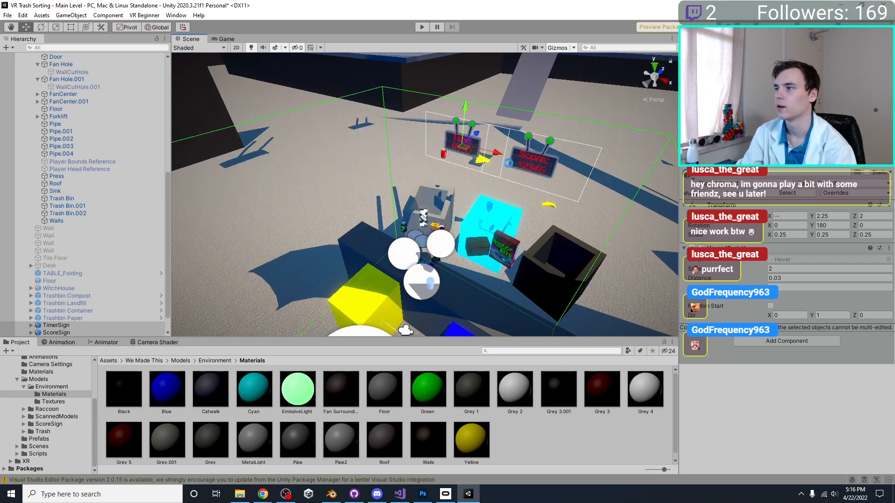
{"action": "key", "text": "ctrl+s"}
Examine the ceiling lights, pipes, catwalk and fan wall from inside the level.
{"action": "right_click_drag", "start_coordinate": [483, 171], "coordinate": [487, 136]}
{"action": "middle_click_drag", "start_coordinate": [487, 135], "coordinate": [491, 121]}
{"action": "right_click_drag", "start_coordinate": [492, 122], "coordinate": [396, 192]}
{"action": "scroll", "coordinate": [378, 182], "scroll_direction": "down", "scroll_amount": 5}
{"action": "scroll", "coordinate": [396, 193], "scroll_direction": "up", "scroll_amount": 5}
{"action": "middle_click_drag", "start_coordinate": [396, 193], "coordinate": [410, 82]}
{"action": "right_click_drag", "start_coordinate": [418, 182], "coordinate": [392, 110]}
{"action": "right_click_drag", "start_coordinate": [366, 179], "coordinate": [435, 230]}
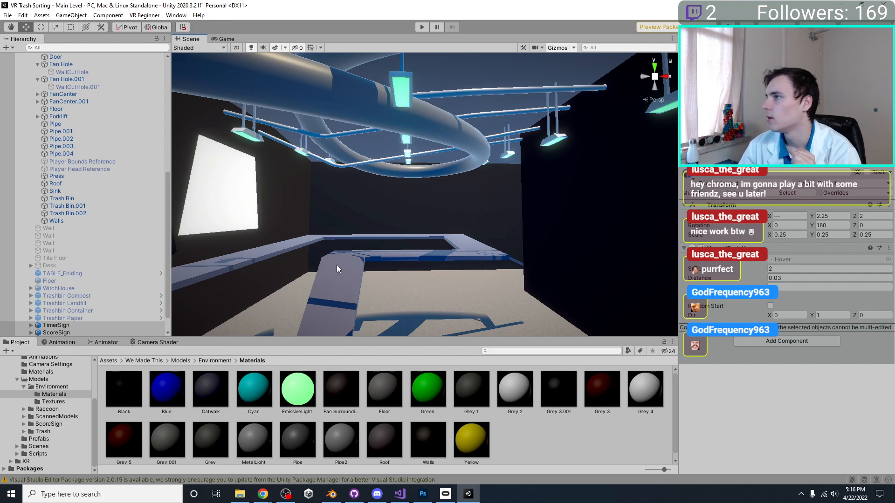
{"action": "right_click_drag", "start_coordinate": [334, 265], "coordinate": [381, 298]}
{"action": "scroll", "coordinate": [346, 241], "scroll_direction": "down", "scroll_amount": 4}
{"action": "scroll", "coordinate": [309, 256], "scroll_direction": "down", "scroll_amount": 4}
{"action": "right_click_drag", "start_coordinate": [346, 241], "coordinate": [422, 259]}
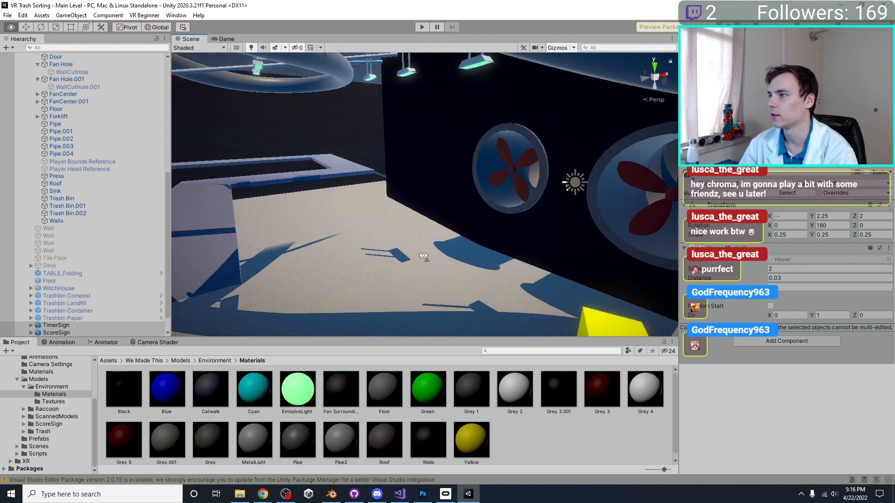
{"action": "scroll", "coordinate": [422, 259], "scroll_direction": "down", "scroll_amount": 4}
Examine the repositioned signs, the wall fans and the shadows cast on the floor from several angles.
{"action": "middle_click_drag", "start_coordinate": [422, 259], "coordinate": [454, 216]}
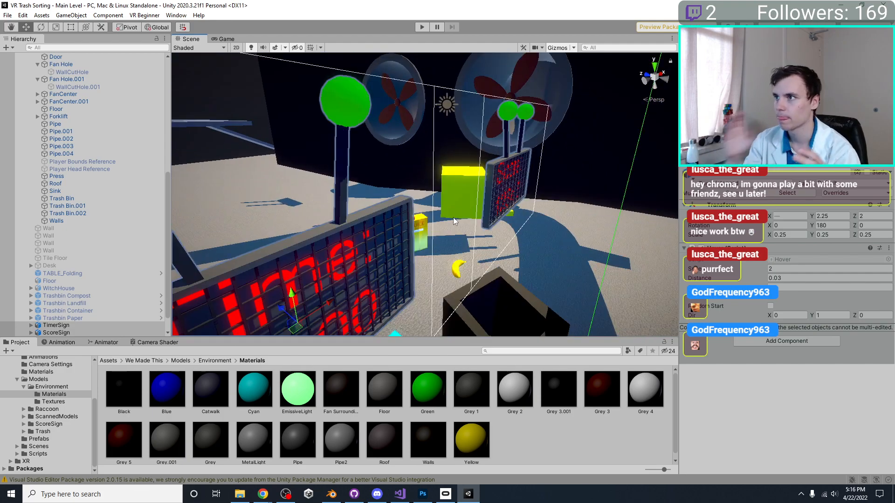
{"action": "right_click_drag", "start_coordinate": [453, 218], "coordinate": [497, 184]}
{"action": "middle_click_drag", "start_coordinate": [497, 184], "coordinate": [569, 207]}
{"action": "scroll", "coordinate": [569, 208], "scroll_direction": "down", "scroll_amount": 4}
{"action": "right_click_drag", "start_coordinate": [570, 208], "coordinate": [373, 100]}
{"action": "scroll", "coordinate": [427, 227], "scroll_direction": "down", "scroll_amount": 5}
{"action": "scroll", "coordinate": [427, 227], "scroll_direction": "down", "scroll_amount": 5}
{"action": "scroll", "coordinate": [427, 237], "scroll_direction": "up", "scroll_amount": 10}
{"action": "middle_click_drag", "start_coordinate": [374, 100], "coordinate": [468, 153]}
{"action": "right_click_drag", "start_coordinate": [468, 153], "coordinate": [581, 220]}
{"action": "scroll", "coordinate": [581, 219], "scroll_direction": "down", "scroll_amount": 4}
{"action": "middle_click_drag", "start_coordinate": [582, 219], "coordinate": [542, 105]}
{"action": "scroll", "coordinate": [542, 105], "scroll_direction": "up", "scroll_amount": 4}
{"action": "right_click_drag", "start_coordinate": [542, 105], "coordinate": [576, 88]}
{"action": "middle_click_drag", "start_coordinate": [576, 89], "coordinate": [600, 193]}
{"action": "right_click_drag", "start_coordinate": [600, 193], "coordinate": [539, 116]}
{"action": "scroll", "coordinate": [539, 116], "scroll_direction": "down", "scroll_amount": 3}
{"action": "right_click_drag", "start_coordinate": [468, 168], "coordinate": [404, 193]}
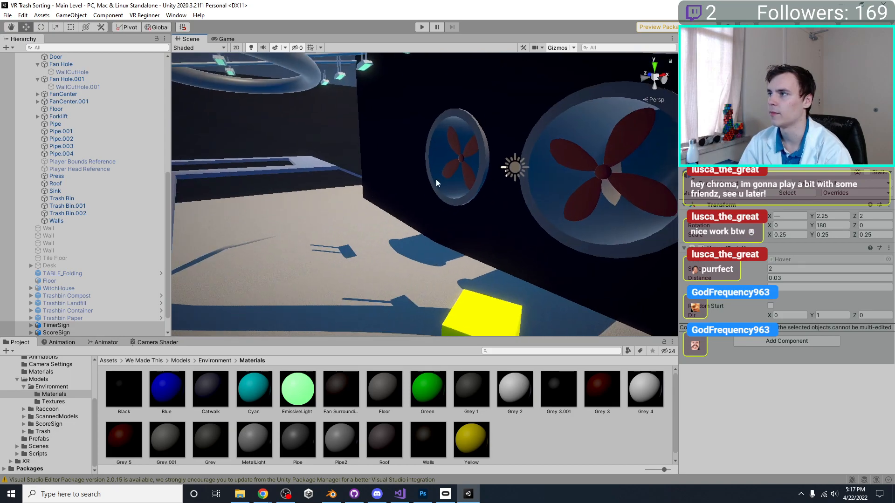
{"action": "right_click_drag", "start_coordinate": [602, 140], "coordinate": [462, 223]}
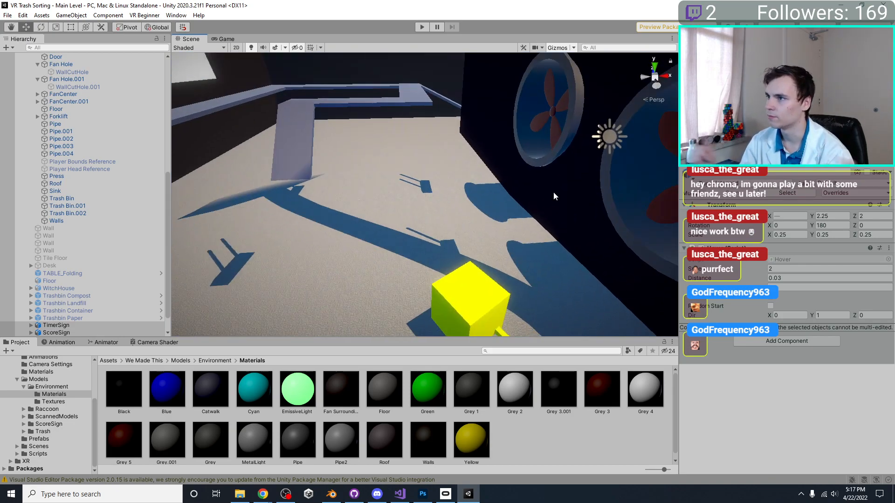
{"action": "right_click_drag", "start_coordinate": [468, 155], "coordinate": [477, 180]}
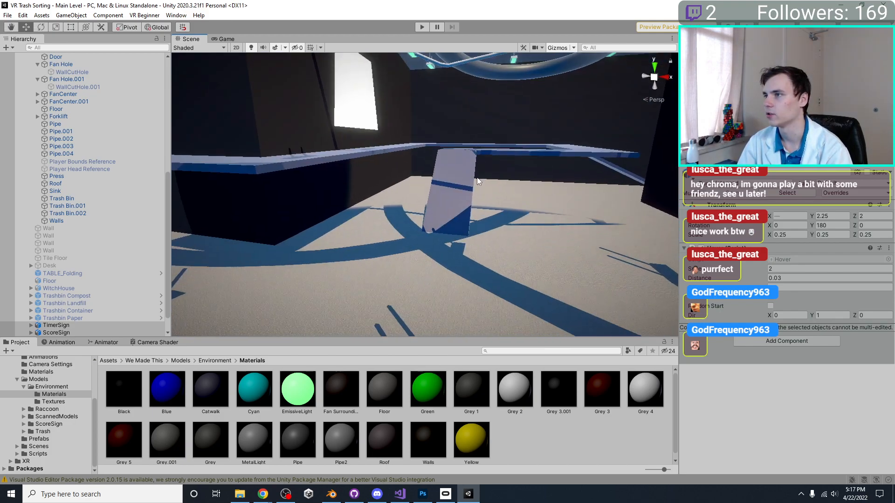
Open the scene's environment lighting settings and lower the skybox lighting intensity multiplier to 0.
{"action": "key", "text": "f"}
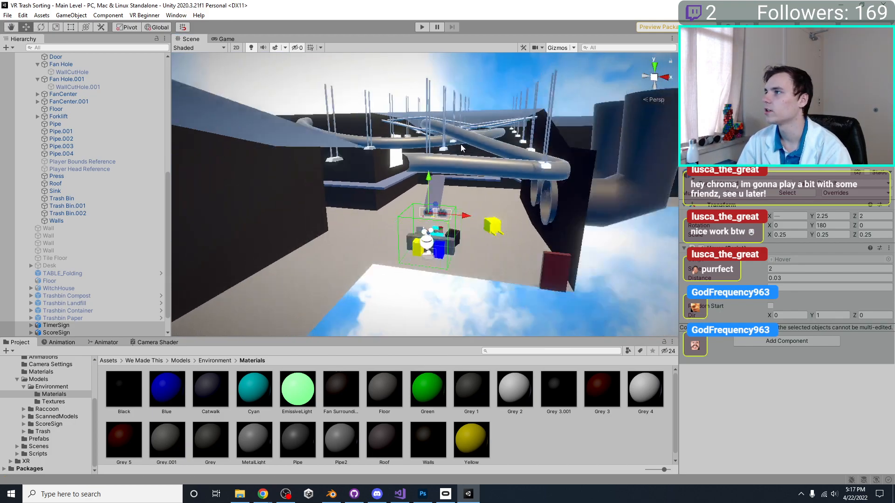
{"action": "left_click", "coordinate": [522, 213]}
{"action": "scroll", "coordinate": [539, 197], "scroll_direction": "up", "scroll_amount": 10}
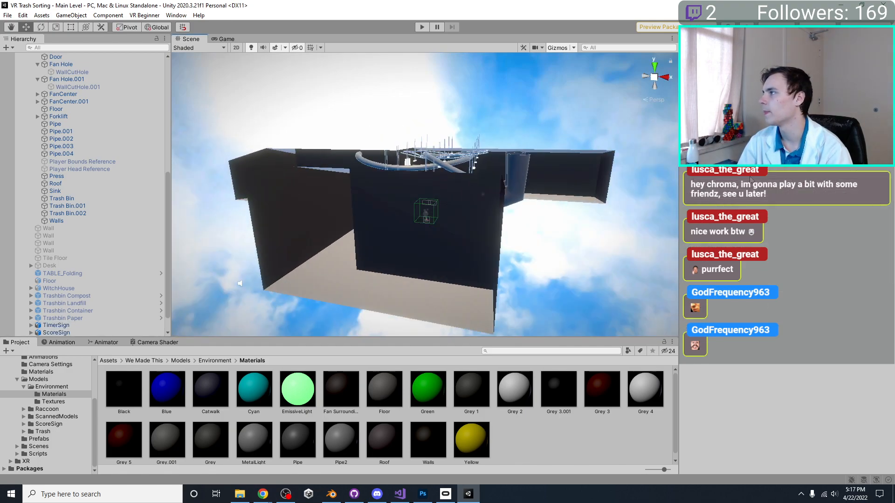
{"action": "left_click", "coordinate": [730, 39]}
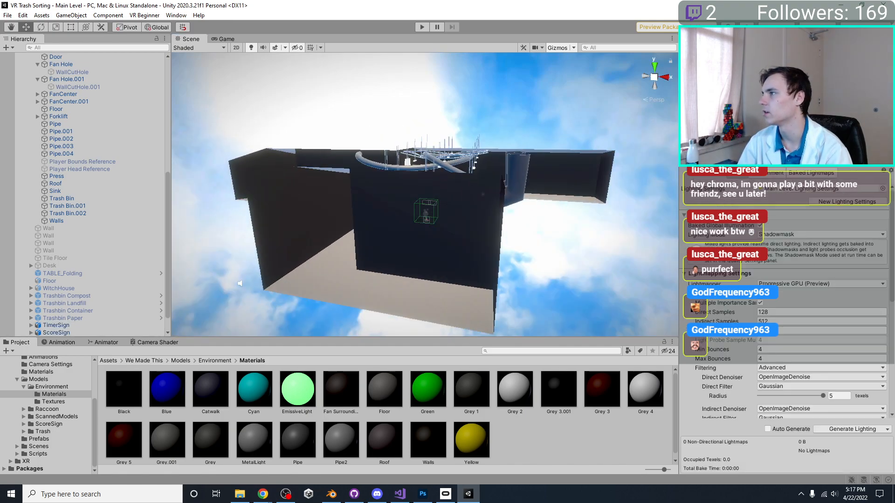
{"action": "left_click", "coordinate": [771, 173]}
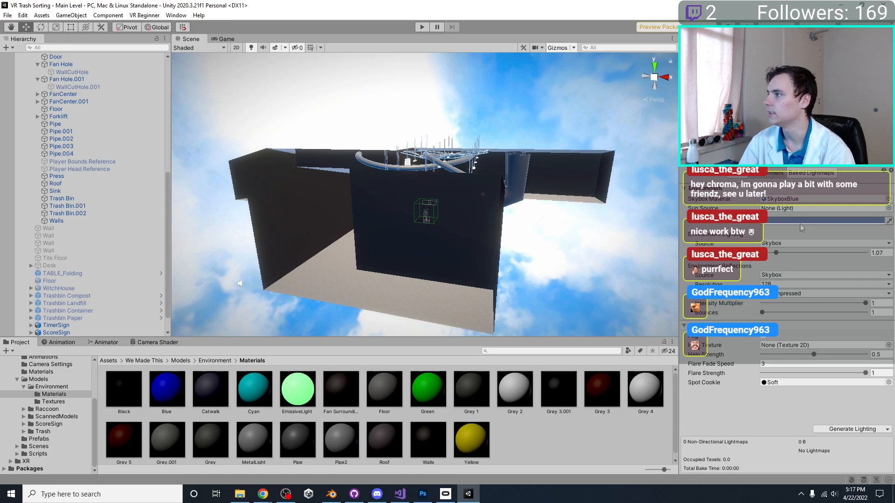
{"action": "left_click_drag", "start_coordinate": [772, 254], "coordinate": [757, 254]}
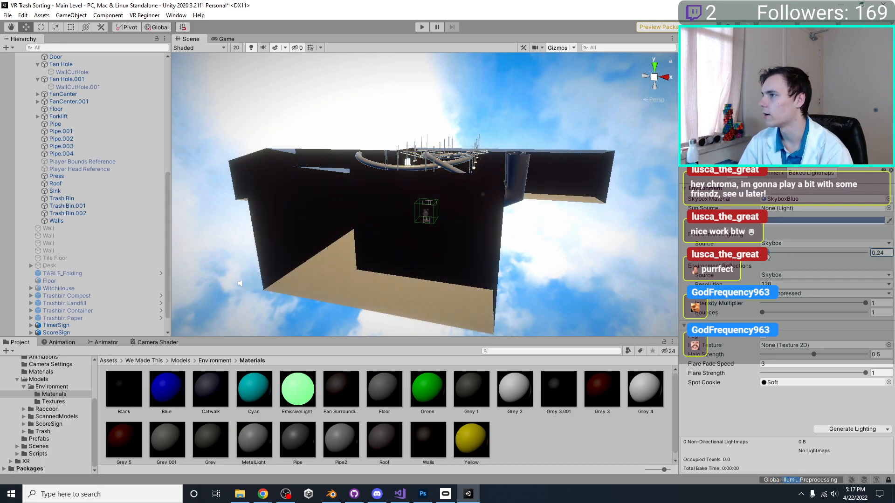
{"action": "key", "text": "f"}
{"action": "scroll", "coordinate": [442, 231], "scroll_direction": "up", "scroll_amount": 3}
{"action": "middle_click_drag", "start_coordinate": [441, 230], "coordinate": [521, 216]}
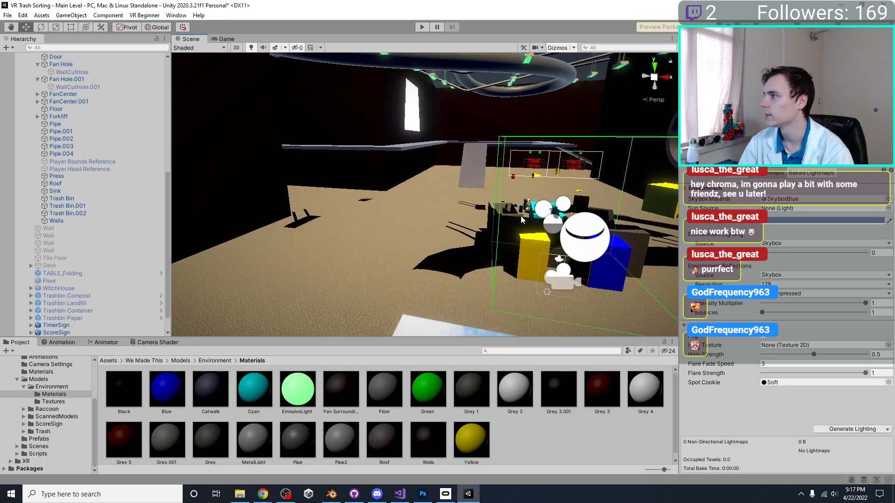
{"action": "scroll", "coordinate": [521, 216], "scroll_direction": "up", "scroll_amount": 4}
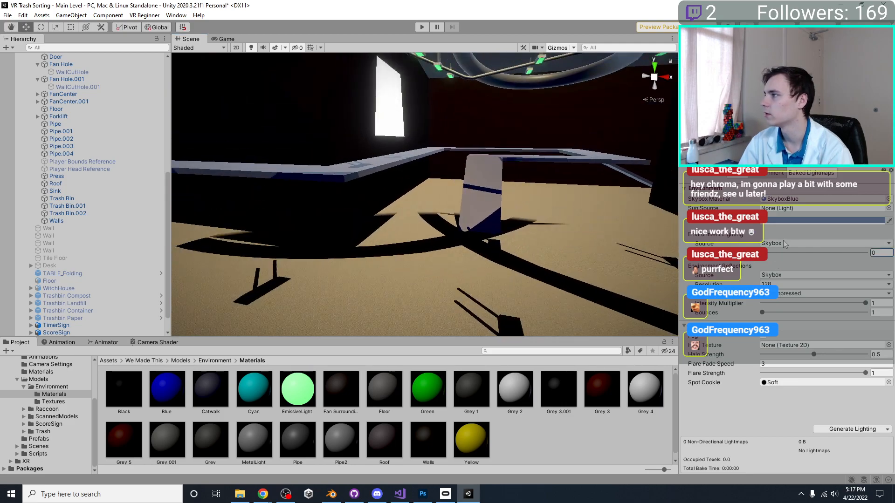
Try an environment lighting intensity multiplier of 3.02 and return it to 0.
{"action": "left_click_drag", "start_coordinate": [764, 254], "coordinate": [801, 254]}
{"action": "right_click_drag", "start_coordinate": [428, 188], "coordinate": [469, 178]}
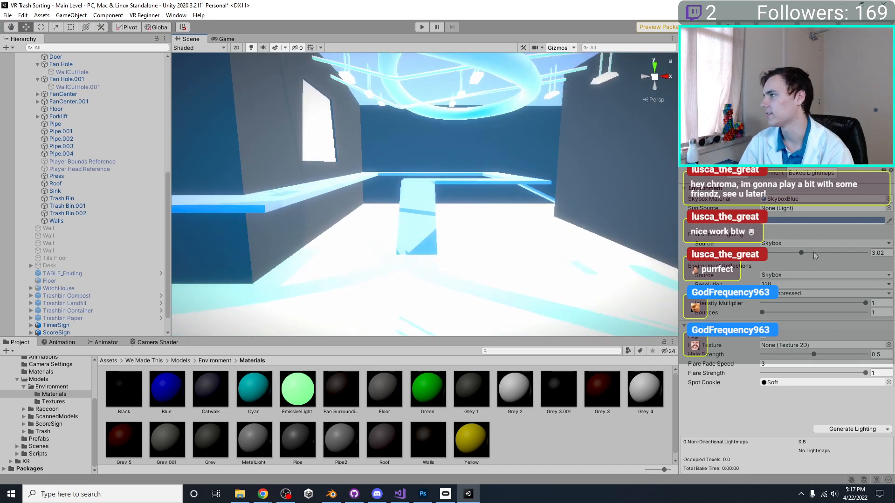
{"action": "left_click_drag", "start_coordinate": [803, 254], "coordinate": [713, 244]}
Set the realtime shadow color to black (000000).
{"action": "left_click", "coordinate": [787, 220]}
{"action": "left_click_drag", "start_coordinate": [824, 286], "coordinate": [775, 344]}
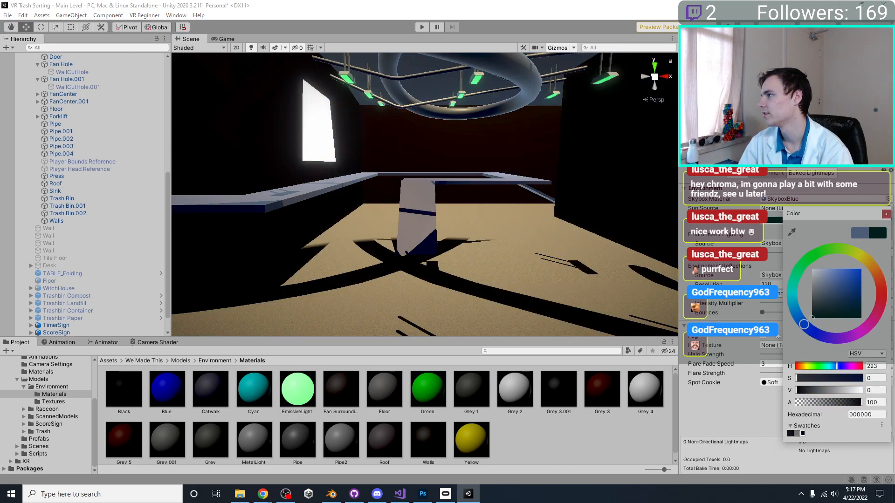
{"action": "left_click", "coordinate": [769, 254]}
{"action": "middle_click_drag", "start_coordinate": [523, 216], "coordinate": [478, 203]}
Change the environment lighting source to Color and set the ambient color to green with H 113, S 100, V 68.
{"action": "left_click", "coordinate": [784, 244]}
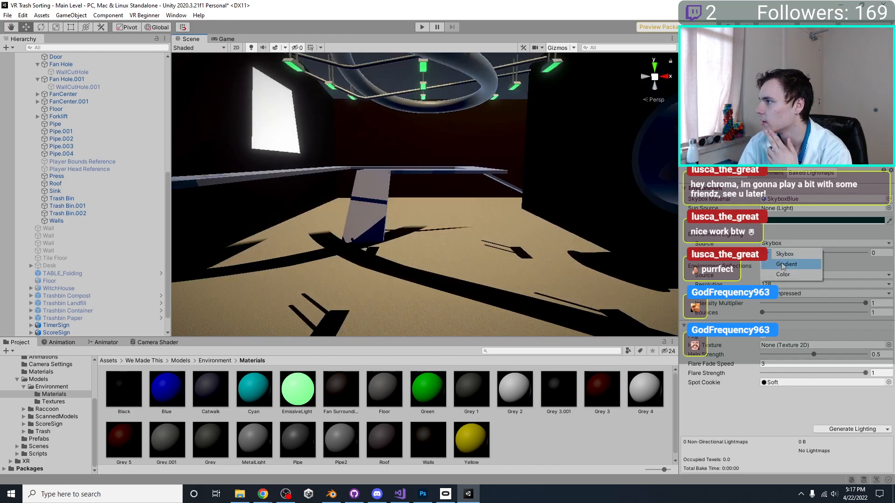
{"action": "left_click", "coordinate": [783, 270]}
{"action": "left_click", "coordinate": [812, 254]}
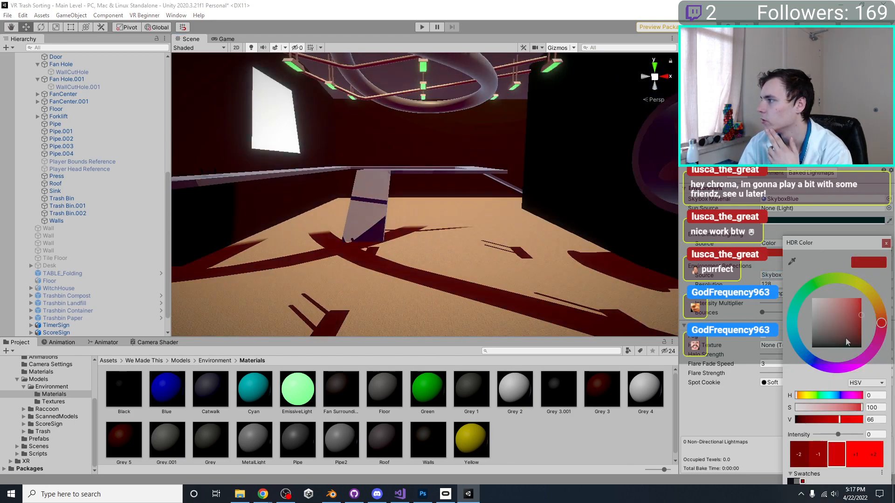
{"action": "left_click_drag", "start_coordinate": [845, 342], "coordinate": [857, 274]}
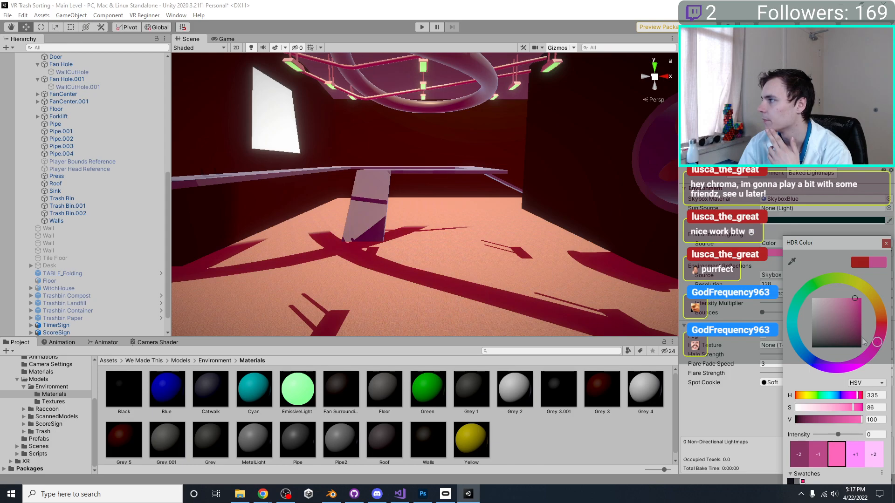
{"action": "mouse_move", "coordinate": [864, 335]}
{"action": "left_mouse_down"}
{"action": "mouse_move", "coordinate": [875, 323]}
{"action": "mouse_move", "coordinate": [836, 375]}
{"action": "left_mouse_up"}
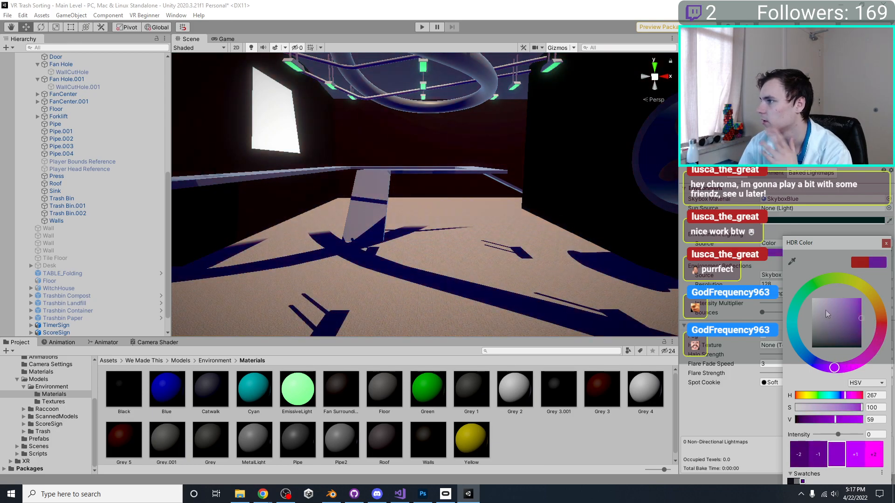
{"action": "left_click_drag", "start_coordinate": [811, 281], "coordinate": [821, 286]}
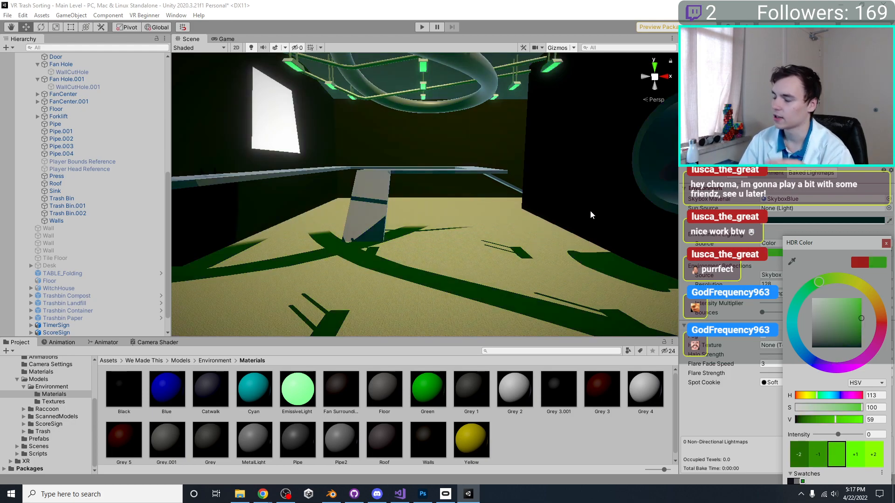
{"action": "mouse_move", "coordinate": [861, 346]}
{"action": "left_mouse_down"}
{"action": "mouse_move", "coordinate": [865, 352]}
{"action": "mouse_move", "coordinate": [871, 275]}
{"action": "mouse_move", "coordinate": [871, 321]}
{"action": "left_mouse_up"}
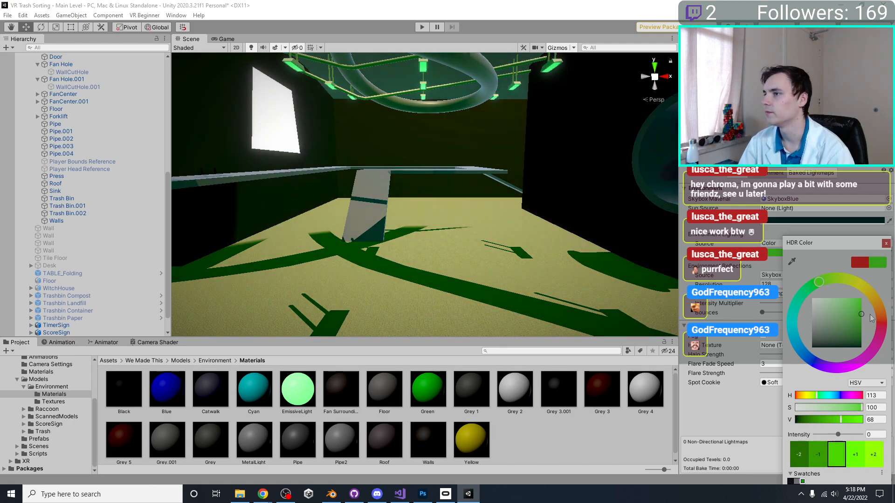
Examine the room, signs and floor shadows under the green ambient light from several distances and angles.
{"action": "scroll", "coordinate": [462, 210], "scroll_direction": "down", "scroll_amount": 5}
{"action": "right_click_drag", "start_coordinate": [462, 210], "coordinate": [423, 222]}
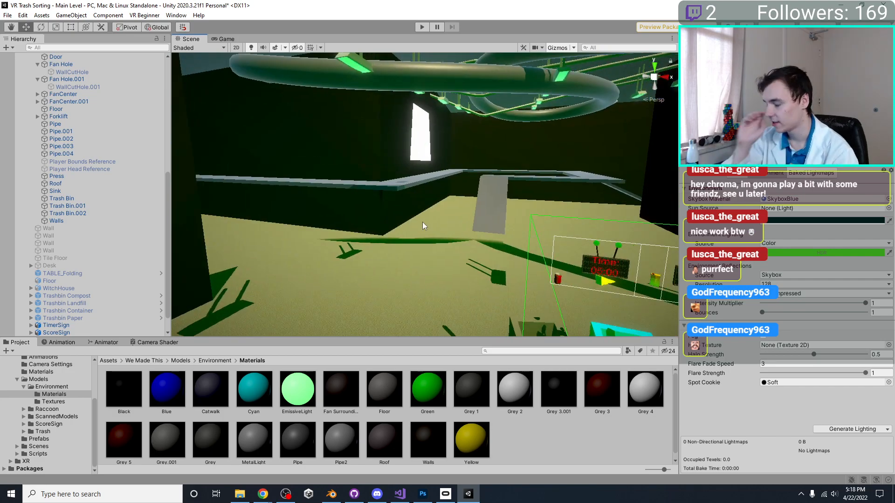
{"action": "scroll", "coordinate": [422, 222], "scroll_direction": "up", "scroll_amount": 3}
{"action": "mouse_move", "coordinate": [423, 222]}
{"action": "middle_mouse_down"}
{"action": "mouse_move", "coordinate": [387, 186]}
{"action": "mouse_move", "coordinate": [413, 224]}
{"action": "middle_mouse_up"}
{"action": "scroll", "coordinate": [413, 225], "scroll_direction": "down", "scroll_amount": 2}
{"action": "right_click_drag", "start_coordinate": [413, 225], "coordinate": [439, 222]}
{"action": "scroll", "coordinate": [493, 272], "scroll_direction": "down", "scroll_amount": 5}
{"action": "scroll", "coordinate": [475, 254], "scroll_direction": "up", "scroll_amount": 3}
{"action": "scroll", "coordinate": [479, 245], "scroll_direction": "up", "scroll_amount": 3}
{"action": "scroll", "coordinate": [480, 244], "scroll_direction": "down", "scroll_amount": 2}
{"action": "middle_click_drag", "start_coordinate": [439, 222], "coordinate": [444, 195]}
{"action": "scroll", "coordinate": [428, 211], "scroll_direction": "up", "scroll_amount": 3}
{"action": "scroll", "coordinate": [443, 195], "scroll_direction": "down", "scroll_amount": 5}
{"action": "right_click_drag", "start_coordinate": [444, 195], "coordinate": [471, 219]}
{"action": "scroll", "coordinate": [471, 220], "scroll_direction": "up", "scroll_amount": 4}
Try a darker green and a purple ambient color on the level.
{"action": "left_click", "coordinate": [799, 253]}
{"action": "mouse_move", "coordinate": [862, 311]}
{"action": "left_mouse_down"}
{"action": "mouse_move", "coordinate": [863, 322]}
{"action": "mouse_move", "coordinate": [870, 314]}
{"action": "left_mouse_up"}
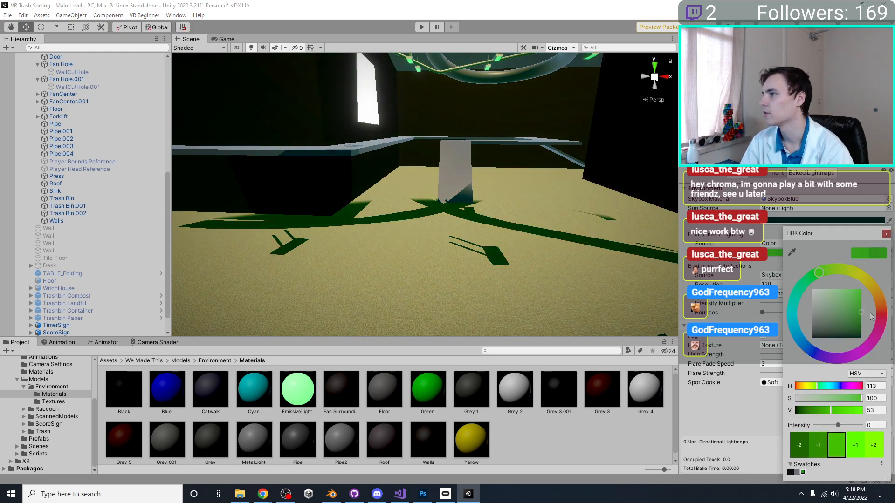
{"action": "left_click", "coordinate": [836, 359]}
{"action": "right_click_drag", "start_coordinate": [650, 267], "coordinate": [535, 247]}
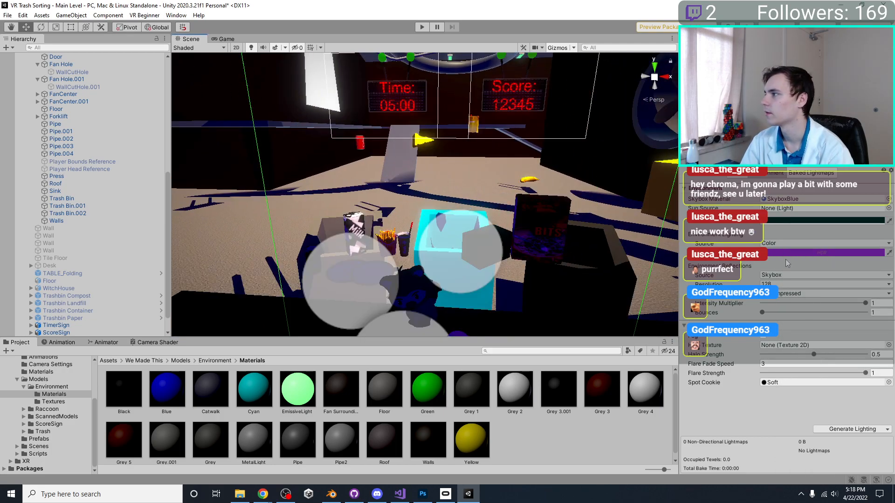
Set the ambient color to a dark green with H 127, S 100, V 39, and save the scene.
{"action": "left_click", "coordinate": [848, 254]}
{"action": "left_click_drag", "start_coordinate": [812, 350], "coordinate": [809, 278]}
{"action": "left_click_drag", "start_coordinate": [856, 321], "coordinate": [873, 323]}
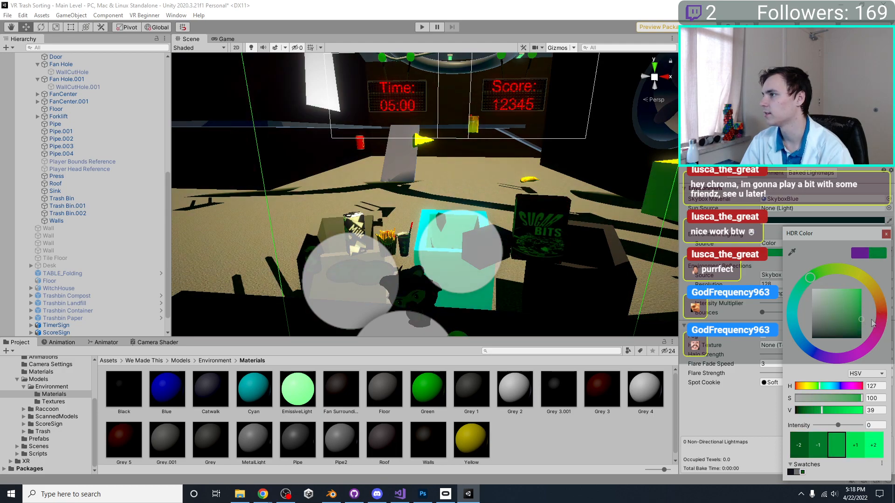
{"action": "left_click", "coordinate": [822, 327]}
{"action": "key", "text": "w"}
{"action": "right_click_drag", "start_coordinate": [420, 152], "coordinate": [503, 233]}
{"action": "key", "text": "ctrl+s"}
Look through the lights available for the sun source and leave it unassigned.
{"action": "scroll", "coordinate": [70, 103], "scroll_direction": "up", "scroll_amount": 10}
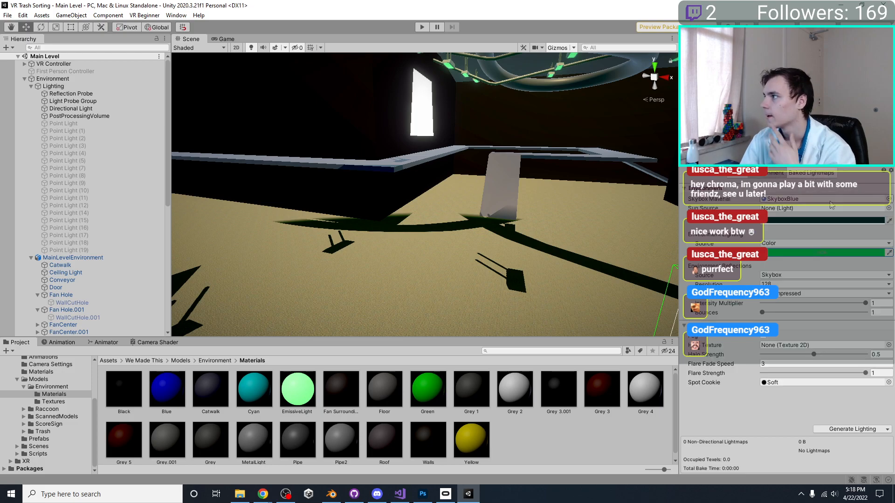
{"action": "left_click", "coordinate": [889, 209]}
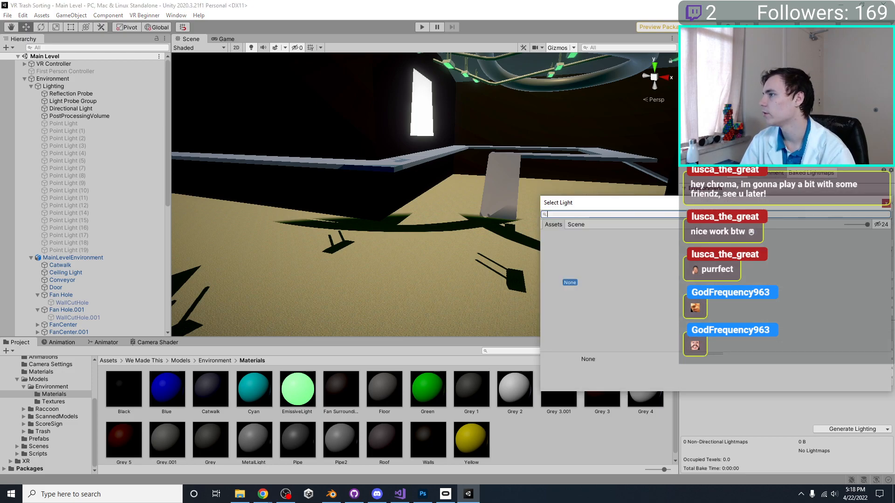
{"action": "left_click", "coordinate": [885, 204]}
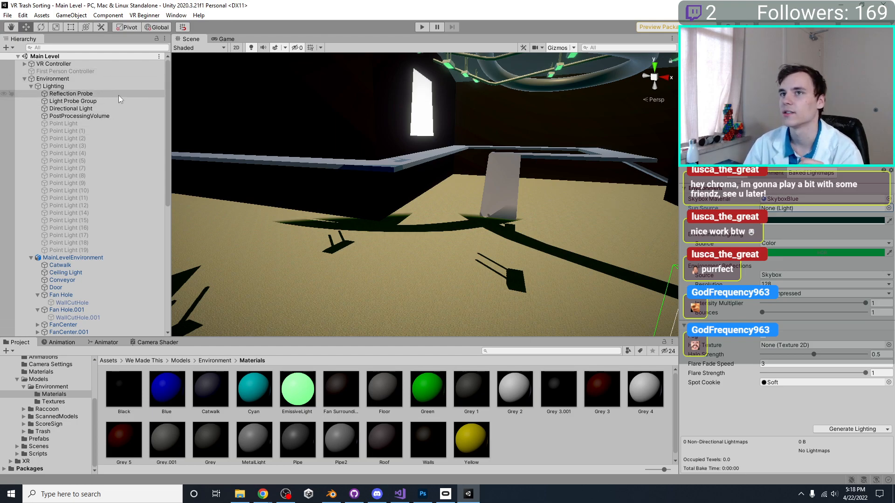
Try the Point type on the Directional Light beside the wall fans.
{"action": "left_click", "coordinate": [101, 109]}
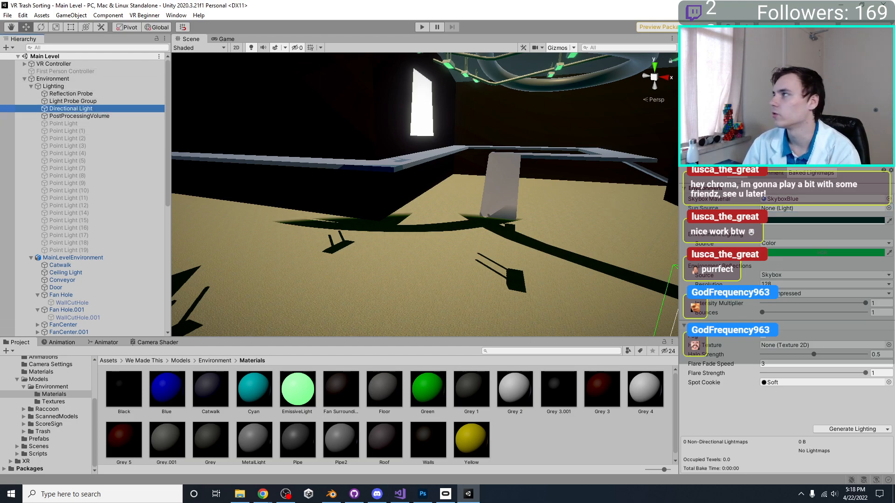
{"action": "left_click", "coordinate": [698, 164]}
{"action": "right_click_drag", "start_coordinate": [419, 156], "coordinate": [295, 144]}
{"action": "middle_click_drag", "start_coordinate": [391, 217], "coordinate": [407, 187]}
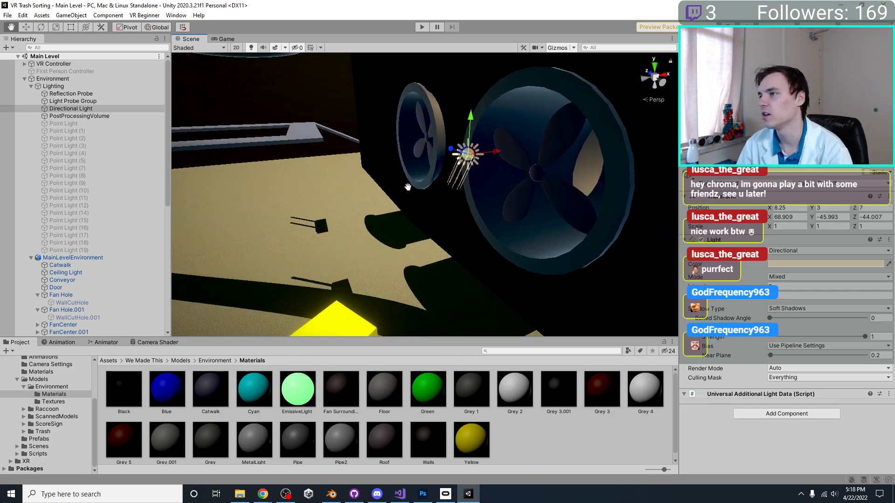
{"action": "right_click_drag", "start_coordinate": [485, 185], "coordinate": [678, 217]}
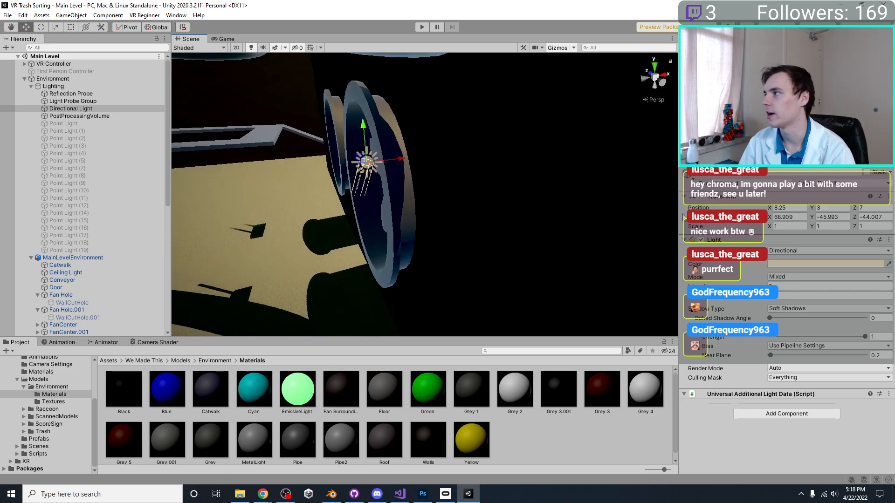
{"action": "left_click", "coordinate": [825, 252]}
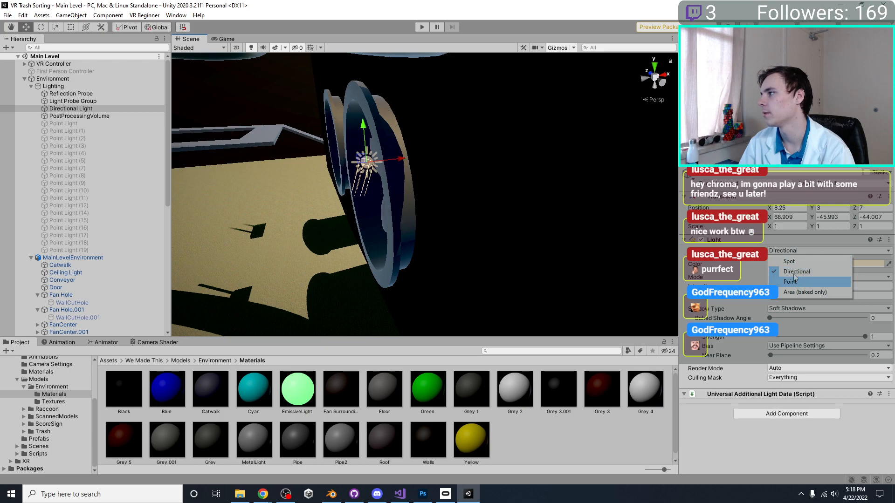
{"action": "left_click", "coordinate": [794, 282]}
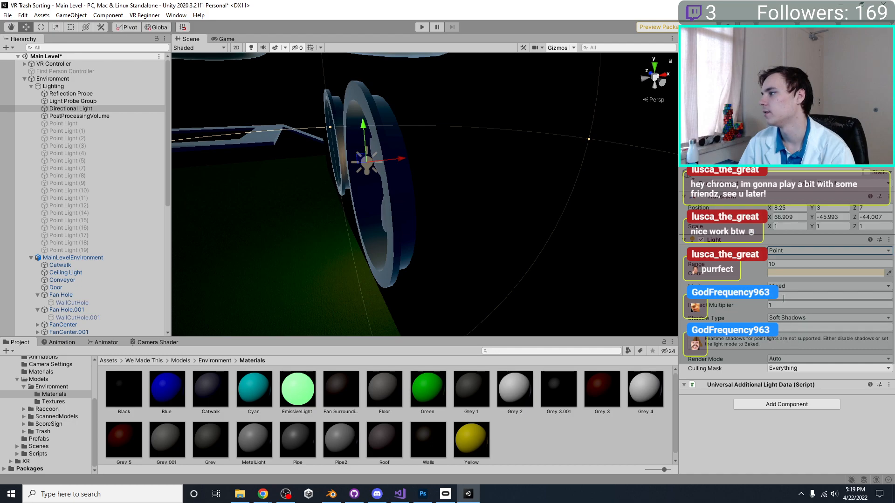
Check the light's shadow options, keep Soft Shadows, and change the light type to Spot.
{"action": "left_click", "coordinate": [779, 317]}
{"action": "left_click", "coordinate": [792, 326]}
{"action": "left_click", "coordinate": [792, 318]}
{"action": "left_click", "coordinate": [801, 322]}
{"action": "left_click", "coordinate": [801, 319]}
{"action": "left_click", "coordinate": [798, 350]}
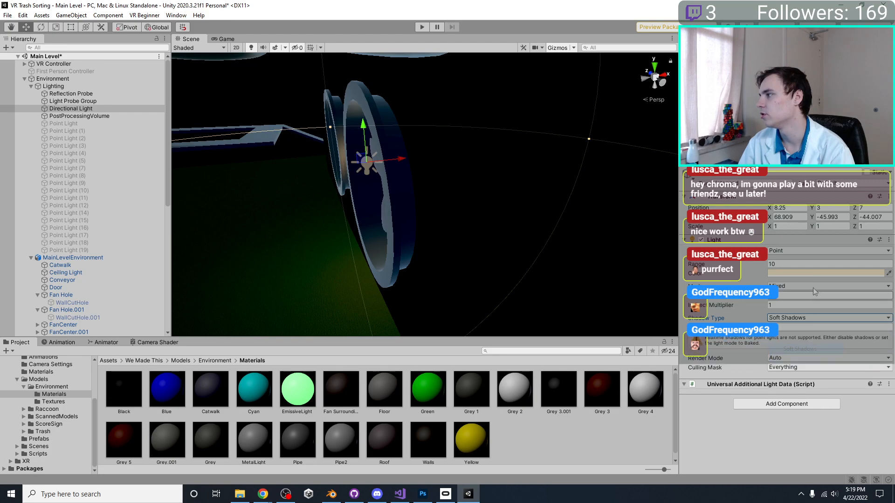
{"action": "left_click", "coordinate": [788, 250]}
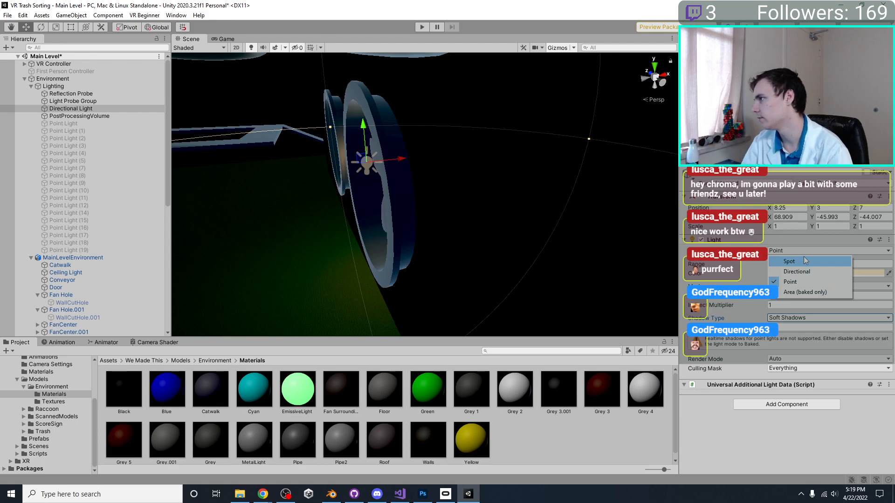
{"action": "left_click", "coordinate": [804, 258]}
Move the spot light to X 11.82, Y 3, Z 4.74 and rotate it to about 4.53, -90.63, -83.66, aiming through the fans.
{"action": "middle_click_drag", "start_coordinate": [419, 180], "coordinate": [447, 191]}
{"action": "scroll", "coordinate": [404, 216], "scroll_direction": "down", "scroll_amount": 5}
{"action": "scroll", "coordinate": [403, 216], "scroll_direction": "up", "scroll_amount": 3}
{"action": "scroll", "coordinate": [404, 216], "scroll_direction": "up", "scroll_amount": 4}
{"action": "key", "text": "e"}
{"action": "key", "text": "r"}
{"action": "key", "text": "e"}
{"action": "scroll", "coordinate": [486, 214], "scroll_direction": "down", "scroll_amount": 4}
{"action": "middle_click_drag", "start_coordinate": [485, 215], "coordinate": [421, 205]}
{"action": "left_click_drag", "start_coordinate": [421, 206], "coordinate": [437, 162]}
{"action": "key", "text": "w"}
{"action": "left_click_drag", "start_coordinate": [435, 233], "coordinate": [629, 254]}
{"action": "key", "text": "e"}
{"action": "middle_click_drag", "start_coordinate": [629, 254], "coordinate": [552, 259]}
{"action": "left_click_drag", "start_coordinate": [552, 260], "coordinate": [453, 264], "text": "alt"}
{"action": "left_click_drag", "start_coordinate": [534, 233], "coordinate": [570, 236]}
Set the spot light's range to 9.83 and widen its outer spot angle to 83.179.
{"action": "left_click", "coordinate": [803, 264]}
{"action": "type", "text": "9.83"}
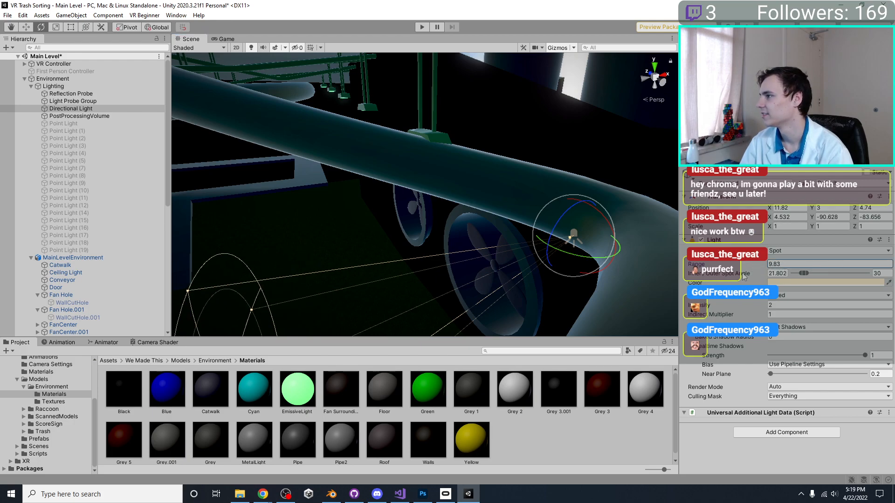
{"action": "left_click_drag", "start_coordinate": [812, 279], "coordinate": [830, 279]}
{"action": "middle_click_drag", "start_coordinate": [559, 210], "coordinate": [578, 211]}
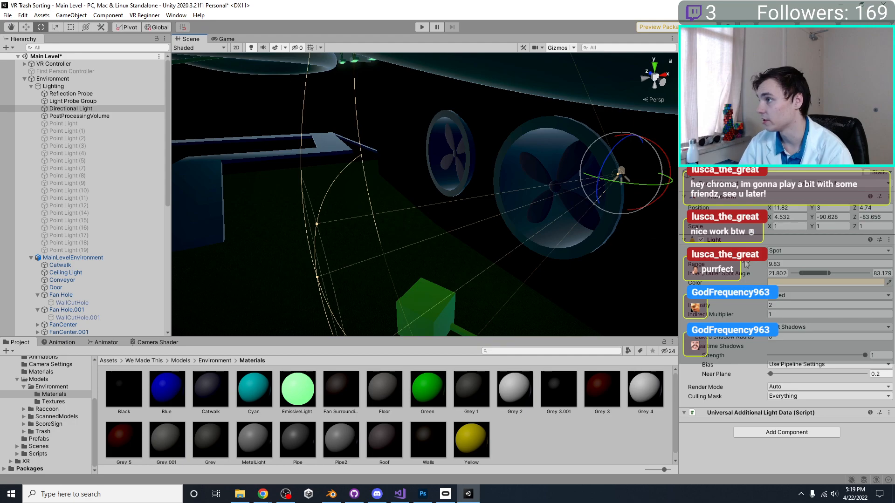
Set the spot light's color to white and its intensity to 10.
{"action": "left_click", "coordinate": [799, 282]}
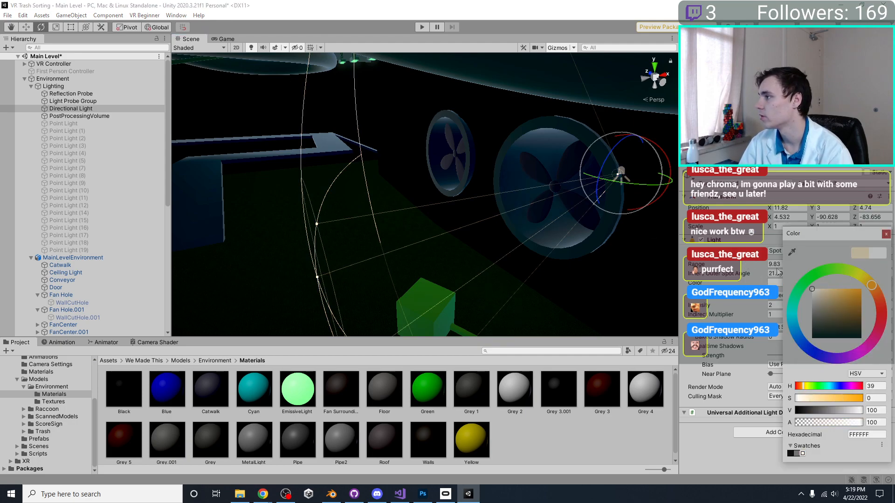
{"action": "left_click", "coordinate": [777, 305]}
{"action": "type", "text": "10"}
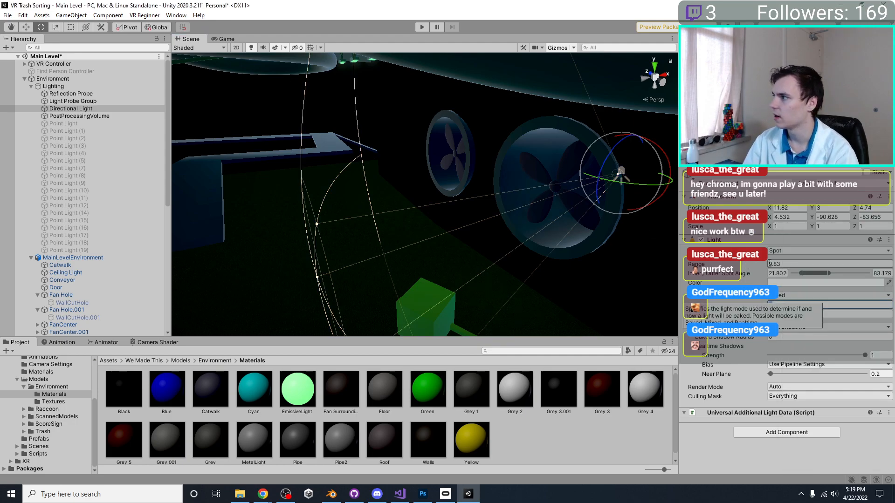
Move the spot light along X to 9.32, next to the large wall fan.
{"action": "scroll", "coordinate": [471, 189], "scroll_direction": "down", "scroll_amount": 3}
{"action": "mouse_move", "coordinate": [471, 190]}
{"action": "middle_mouse_down"}
{"action": "mouse_move", "coordinate": [466, 175]}
{"action": "mouse_move", "coordinate": [483, 193]}
{"action": "middle_mouse_up"}
{"action": "scroll", "coordinate": [556, 202], "scroll_direction": "up", "scroll_amount": 3}
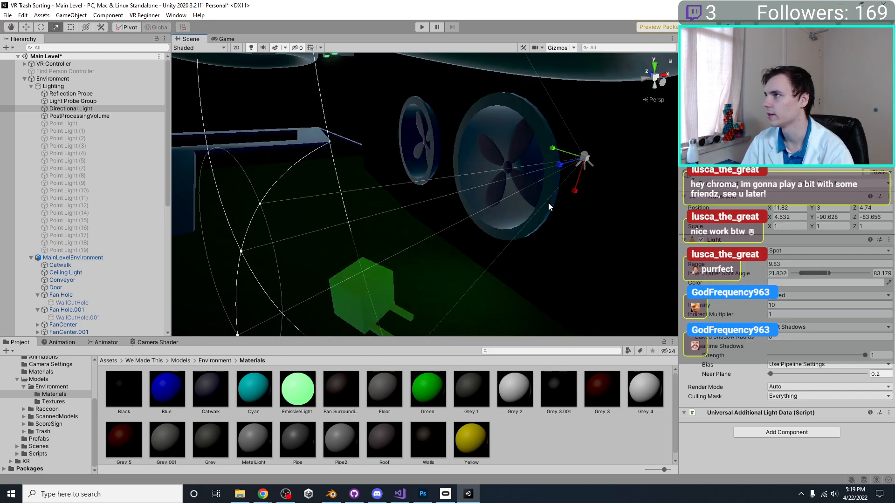
{"action": "scroll", "coordinate": [550, 202], "scroll_direction": "up", "scroll_amount": 3}
{"action": "middle_click_drag", "start_coordinate": [550, 203], "coordinate": [510, 219]}
{"action": "left_click_drag", "start_coordinate": [505, 189], "coordinate": [444, 217]}
{"action": "middle_click_drag", "start_coordinate": [363, 252], "coordinate": [459, 156]}
{"action": "middle_click_drag", "start_coordinate": [500, 119], "coordinate": [471, 179]}
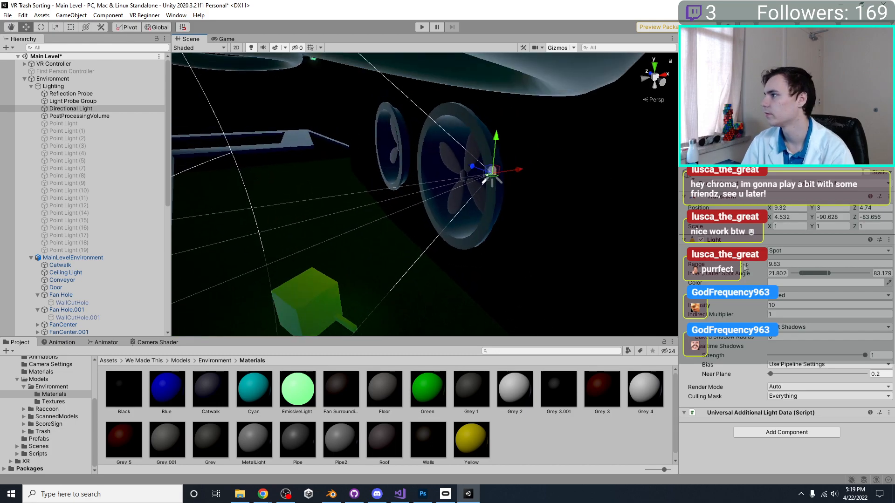
Narrow the outer spot angle to 21.802 and make the light Realtime with an indirect multiplier of 0.
{"action": "left_click_drag", "start_coordinate": [827, 278], "coordinate": [802, 279]}
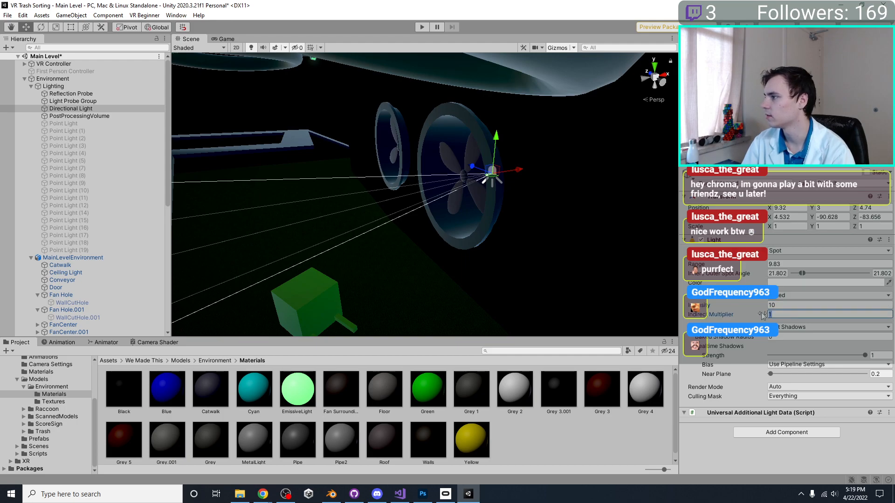
{"action": "left_click", "coordinate": [788, 306]}
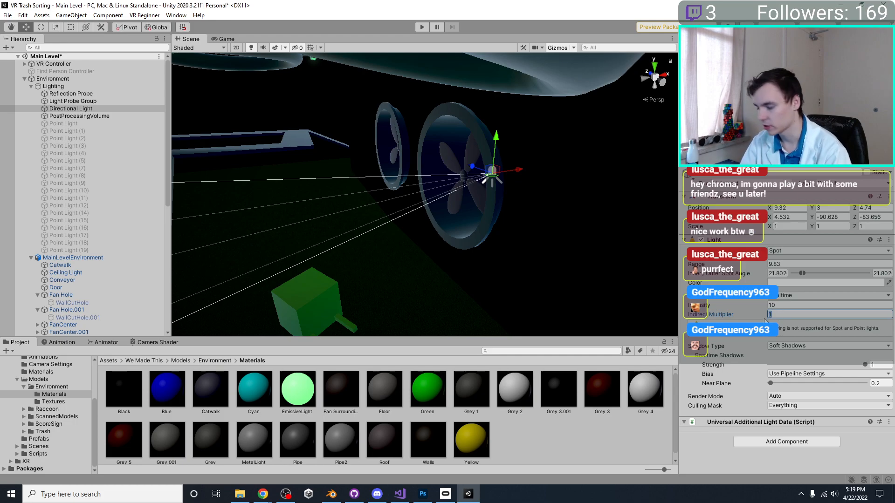
{"action": "key", "text": "BackSpace"}
Try another shadow type on the spot light and return to Soft Shadows.
{"action": "left_click", "coordinate": [797, 328]}
{"action": "left_click", "coordinate": [797, 349]}
{"action": "left_click", "coordinate": [798, 329]}
{"action": "left_click", "coordinate": [796, 361]}
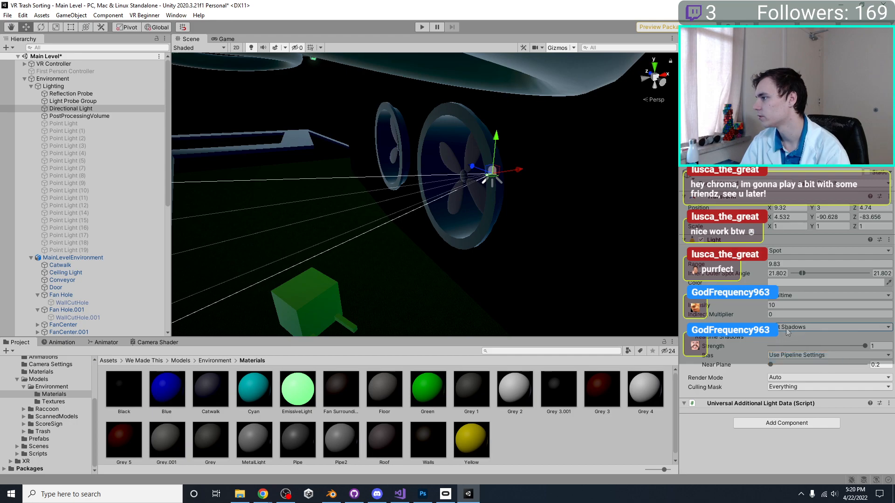
Increase the light's range to 19.77 and reposition it at Y 3.52 with an X rotation of 30.533.
{"action": "left_click_drag", "start_coordinate": [777, 269], "coordinate": [796, 269]}
{"action": "mouse_move", "coordinate": [489, 210]}
{"action": "right_mouse_down"}
{"action": "mouse_move", "coordinate": [457, 214]}
{"action": "mouse_move", "coordinate": [491, 211]}
{"action": "right_mouse_up"}
{"action": "key", "text": "s"}
{"action": "key", "text": "e"}
{"action": "left_click_drag", "start_coordinate": [532, 181], "coordinate": [544, 151]}
{"action": "key", "text": "r"}
{"action": "key", "text": "w"}
{"action": "right_click_drag", "start_coordinate": [401, 226], "coordinate": [502, 242]}
{"action": "key", "text": "a"}
{"action": "key", "text": "w"}
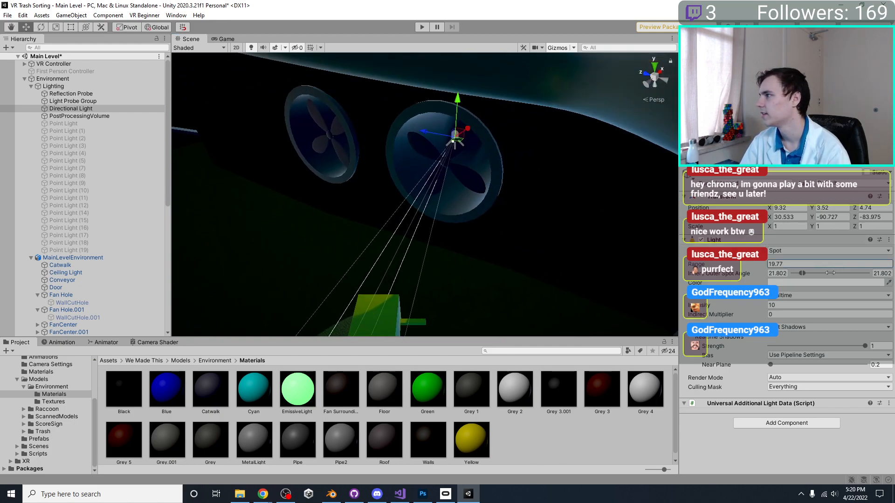
Set the light's inner spot angle to 0 and its outer spot angle to 179.
{"action": "left_click_drag", "start_coordinate": [800, 276], "coordinate": [875, 275]}
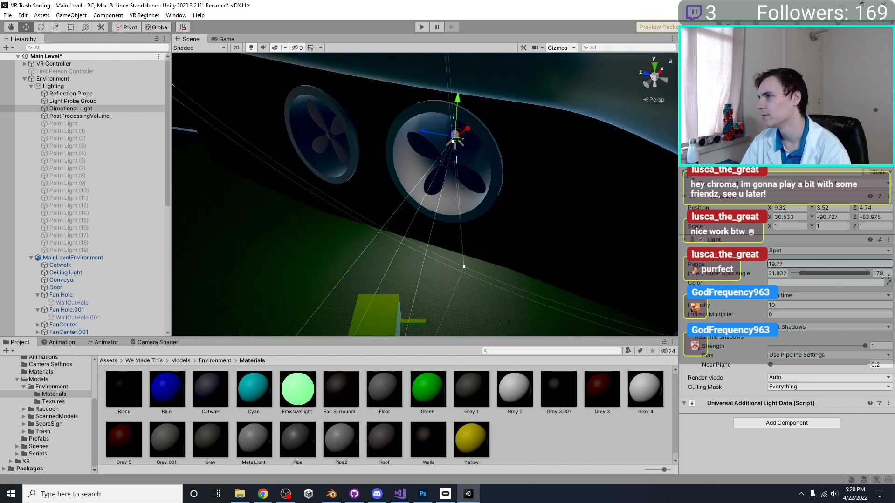
{"action": "left_click_drag", "start_coordinate": [804, 274], "coordinate": [777, 275]}
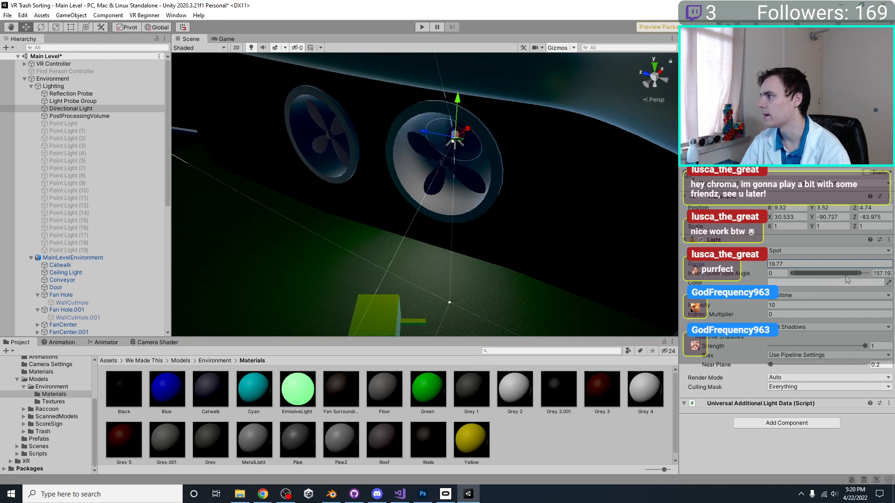
{"action": "left_click_drag", "start_coordinate": [860, 275], "coordinate": [876, 274]}
Move the spot light behind the fan to X 11.33, Y 4.5, and save the scene.
{"action": "scroll", "coordinate": [464, 252], "scroll_direction": "down", "scroll_amount": 5}
{"action": "right_click_drag", "start_coordinate": [465, 247], "coordinate": [470, 221]}
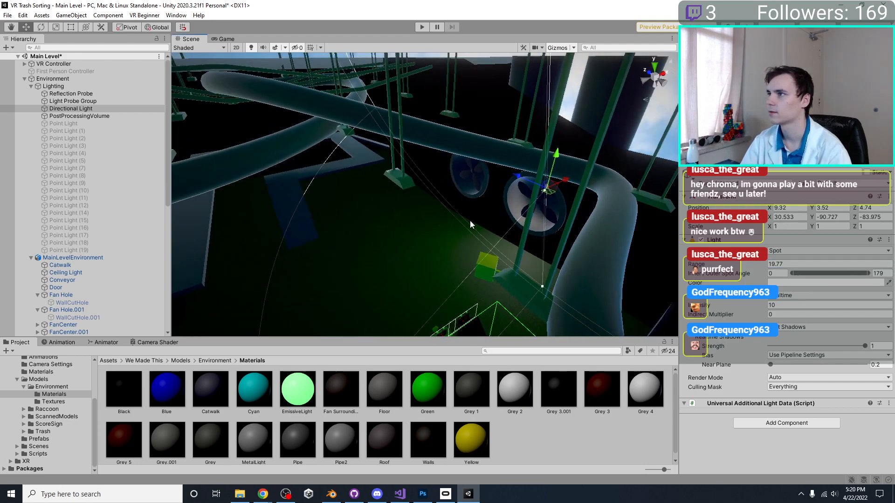
{"action": "middle_click_drag", "start_coordinate": [470, 221], "coordinate": [421, 245]}
{"action": "right_click_drag", "start_coordinate": [425, 241], "coordinate": [446, 245]}
{"action": "left_click_drag", "start_coordinate": [455, 225], "coordinate": [501, 217]}
{"action": "right_click_drag", "start_coordinate": [501, 216], "coordinate": [571, 158]}
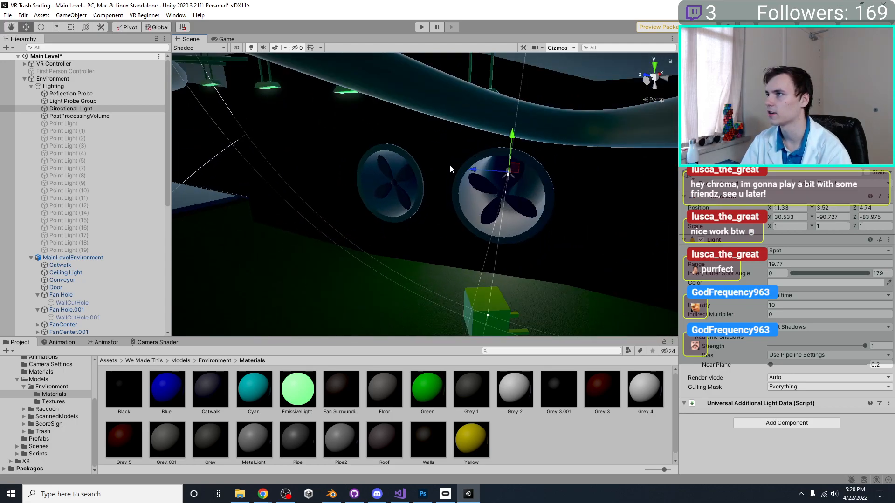
{"action": "right_click_drag", "start_coordinate": [502, 241], "coordinate": [572, 150]}
{"action": "key", "text": "ctrl+z"}
{"action": "left_click_drag", "start_coordinate": [567, 134], "coordinate": [574, 106]}
{"action": "right_click_drag", "start_coordinate": [536, 187], "coordinate": [471, 224]}
{"action": "middle_click_drag", "start_coordinate": [471, 224], "coordinate": [524, 160]}
{"action": "key", "text": "ctrl+s"}
Lower the spot light behind the fan duct to Y 4.129.
{"action": "scroll", "coordinate": [580, 157], "scroll_direction": "down", "scroll_amount": 3}
{"action": "right_click_drag", "start_coordinate": [581, 156], "coordinate": [484, 243]}
{"action": "middle_click_drag", "start_coordinate": [485, 242], "coordinate": [359, 255]}
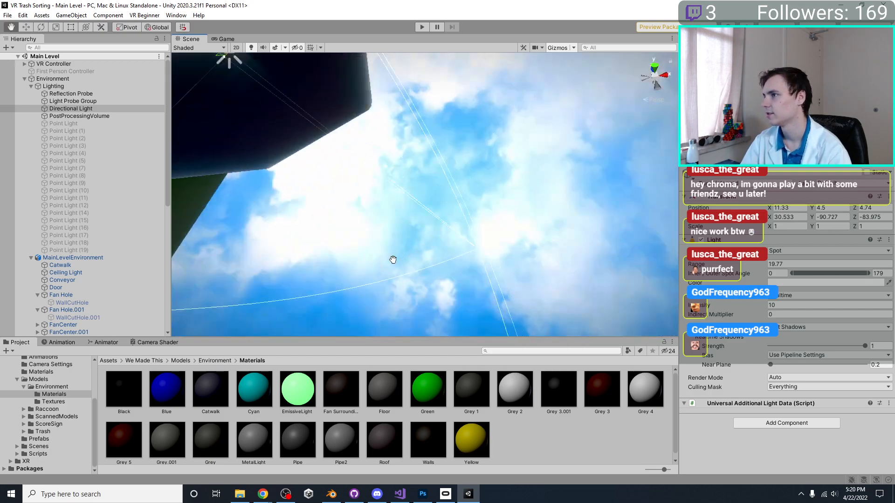
{"action": "right_click_drag", "start_coordinate": [359, 255], "coordinate": [253, 241]}
{"action": "middle_click_drag", "start_coordinate": [311, 215], "coordinate": [462, 225]}
{"action": "right_click_drag", "start_coordinate": [462, 226], "coordinate": [541, 197]}
{"action": "middle_click_drag", "start_coordinate": [542, 197], "coordinate": [540, 176]}
{"action": "right_click_drag", "start_coordinate": [539, 175], "coordinate": [532, 144]}
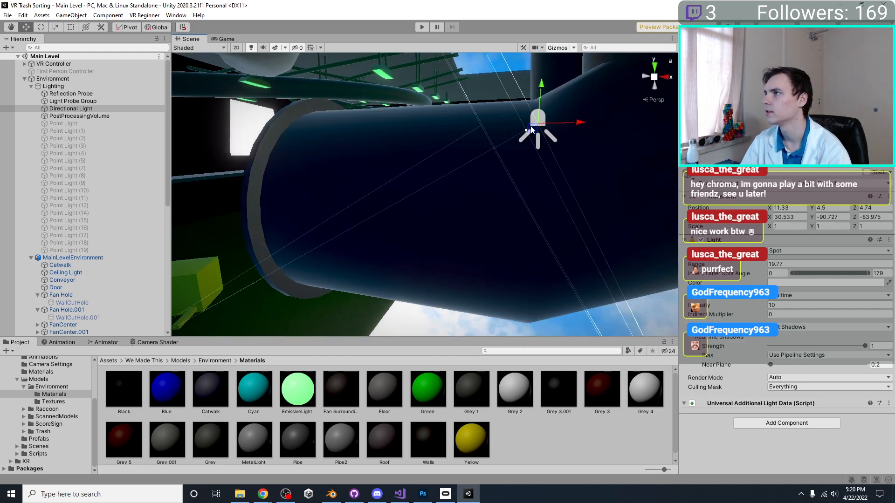
{"action": "left_click_drag", "start_coordinate": [540, 89], "coordinate": [540, 116]}
Reduce the spot light's range to 15.01 and its outer spot angle to 74.903.
{"action": "right_click_drag", "start_coordinate": [558, 158], "coordinate": [324, 191]}
{"action": "middle_click_drag", "start_coordinate": [323, 192], "coordinate": [353, 198]}
{"action": "scroll", "coordinate": [368, 190], "scroll_direction": "down", "scroll_amount": 3}
{"action": "scroll", "coordinate": [368, 188], "scroll_direction": "down", "scroll_amount": 2}
{"action": "scroll", "coordinate": [353, 199], "scroll_direction": "up", "scroll_amount": 5}
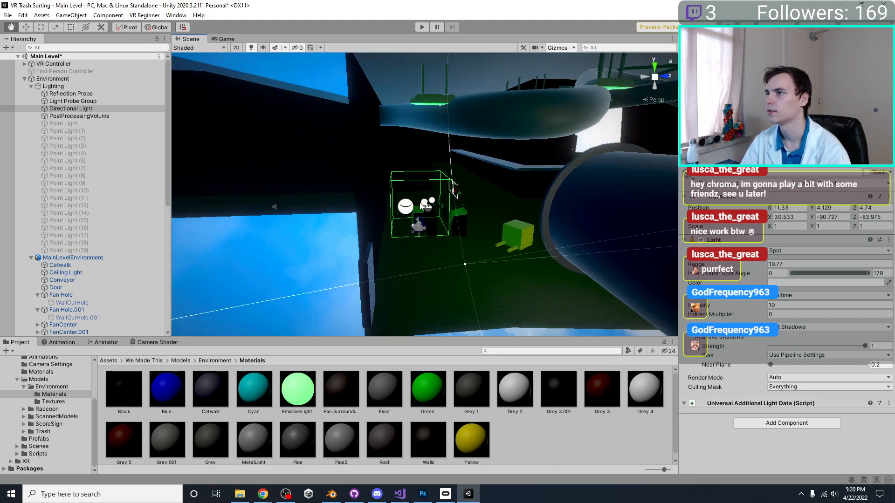
{"action": "right_click_drag", "start_coordinate": [242, 205], "coordinate": [320, 214]}
{"action": "middle_click_drag", "start_coordinate": [320, 215], "coordinate": [400, 226]}
{"action": "right_click_drag", "start_coordinate": [399, 226], "coordinate": [472, 246]}
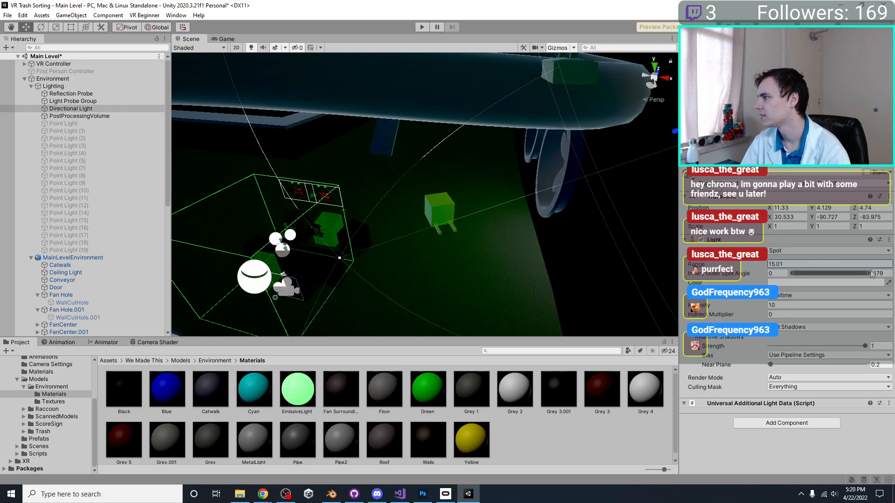
{"action": "left_click_drag", "start_coordinate": [867, 273], "coordinate": [826, 273]}
{"action": "right_click_drag", "start_coordinate": [368, 210], "coordinate": [396, 220]}
{"action": "scroll", "coordinate": [396, 220], "scroll_direction": "up", "scroll_amount": 4}
{"action": "middle_click_drag", "start_coordinate": [396, 219], "coordinate": [428, 258]}
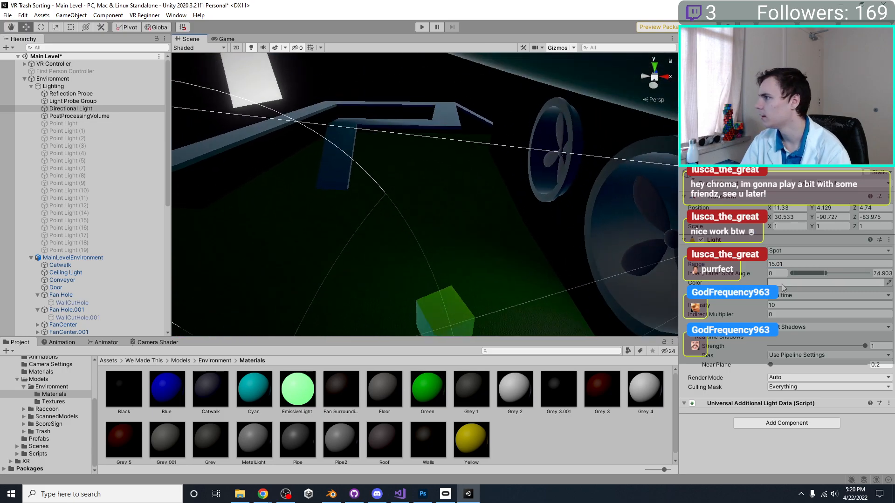
Try an intensity of 1000 on the spot light and view its effect on the floor.
{"action": "type", "text": "1000"}
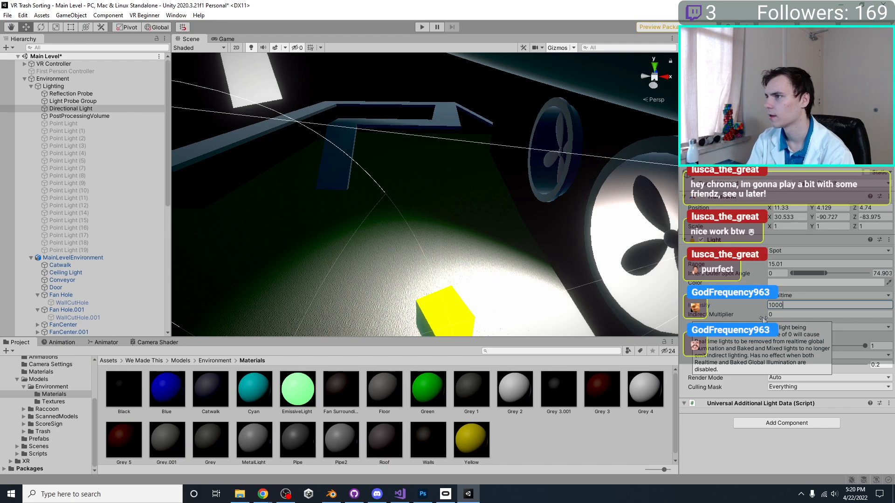
{"action": "middle_click_drag", "start_coordinate": [353, 228], "coordinate": [310, 203]}
{"action": "scroll", "coordinate": [434, 218], "scroll_direction": "down", "scroll_amount": 3}
{"action": "middle_click_drag", "start_coordinate": [433, 218], "coordinate": [458, 239]}
{"action": "scroll", "coordinate": [459, 239], "scroll_direction": "down", "scroll_amount": 3}
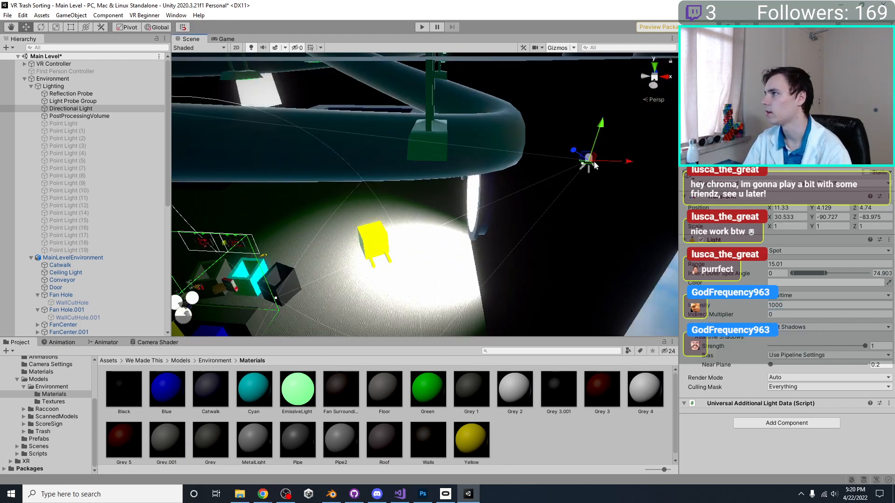
Move the spot light along X to 10.74, closer to the fan.
{"action": "left_click_drag", "start_coordinate": [625, 163], "coordinate": [609, 182]}
{"action": "scroll", "coordinate": [442, 229], "scroll_direction": "up", "scroll_amount": 5}
{"action": "middle_click_drag", "start_coordinate": [441, 229], "coordinate": [438, 243]}
{"action": "right_click_drag", "start_coordinate": [434, 216], "coordinate": [545, 244]}
{"action": "scroll", "coordinate": [422, 262], "scroll_direction": "down", "scroll_amount": 5}
{"action": "scroll", "coordinate": [421, 262], "scroll_direction": "up", "scroll_amount": 4}
{"action": "middle_click_drag", "start_coordinate": [423, 263], "coordinate": [438, 228]}
Try moving the yellow forklift toward the fan and undo the move.
{"action": "left_click", "coordinate": [369, 207]}
{"action": "left_click", "coordinate": [376, 205]}
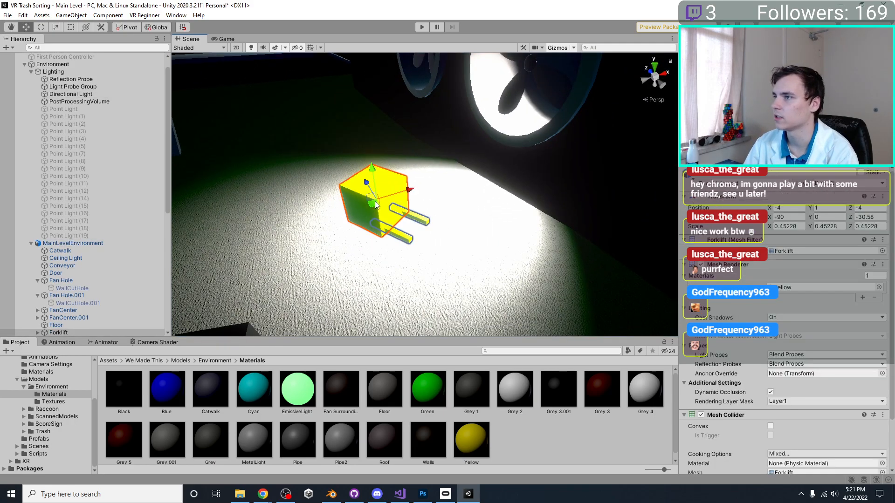
{"action": "left_click_drag", "start_coordinate": [381, 201], "coordinate": [468, 102]}
{"action": "key", "text": "ctrl+z"}
{"action": "key", "text": "ctrl+z"}
{"action": "key", "text": "ctrl+z"}
{"action": "key", "text": "ctrl+z"}
Try the Point type on the light and set it back to Directional.
{"action": "middle_click_drag", "start_coordinate": [518, 138], "coordinate": [659, 232]}
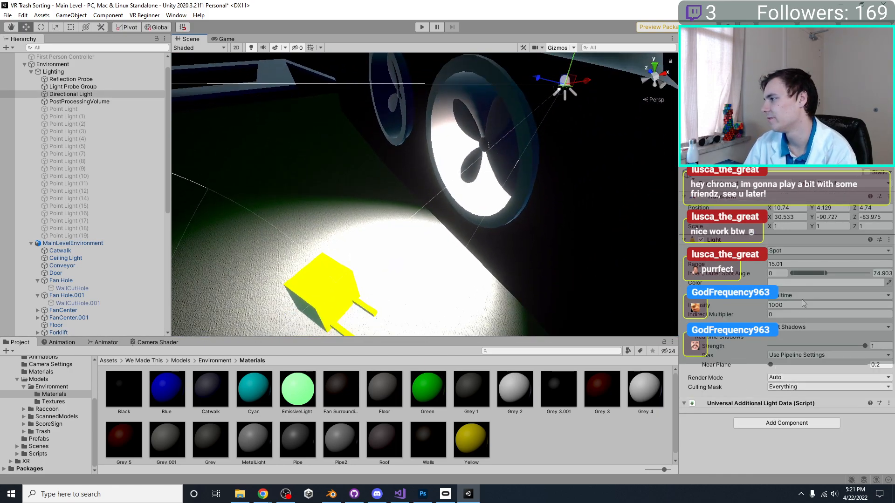
{"action": "left_click", "coordinate": [801, 251]}
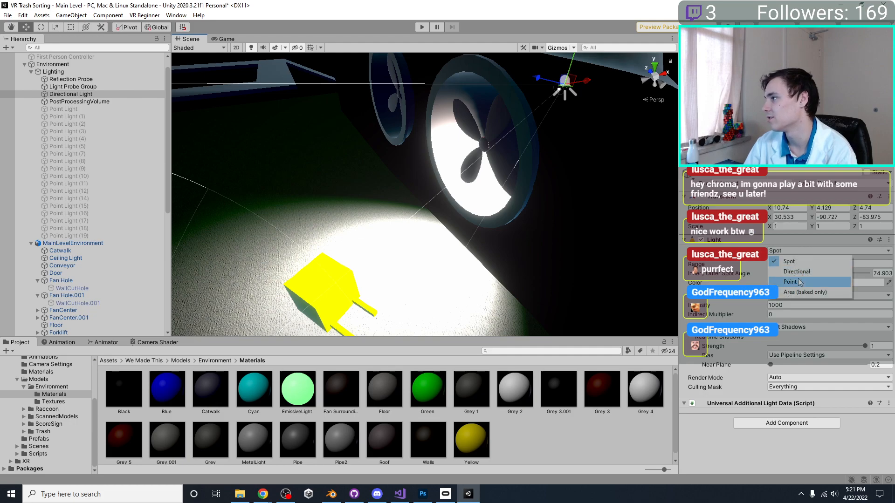
{"action": "left_click", "coordinate": [799, 282]}
{"action": "left_click", "coordinate": [801, 250]}
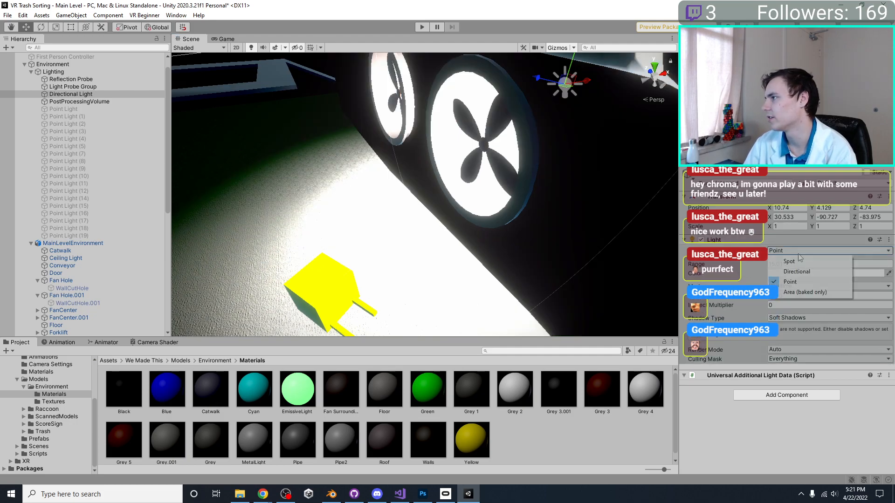
{"action": "left_click", "coordinate": [797, 272]}
Reduce the directional light's intensity to 1 and check the light falling on the floor beside the fans.
{"action": "key", "text": "f"}
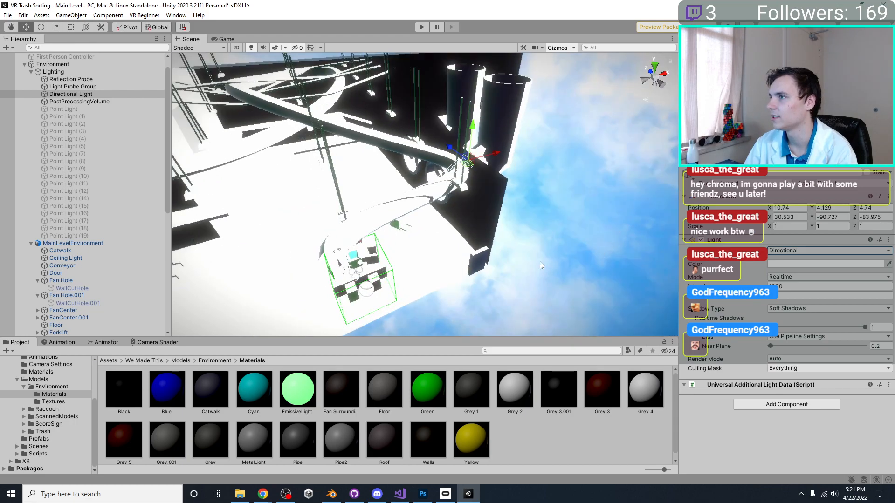
{"action": "scroll", "coordinate": [436, 199], "scroll_direction": "up", "scroll_amount": 10}
{"action": "middle_click_drag", "start_coordinate": [383, 194], "coordinate": [494, 188]}
{"action": "right_click_drag", "start_coordinate": [494, 188], "coordinate": [611, 172]}
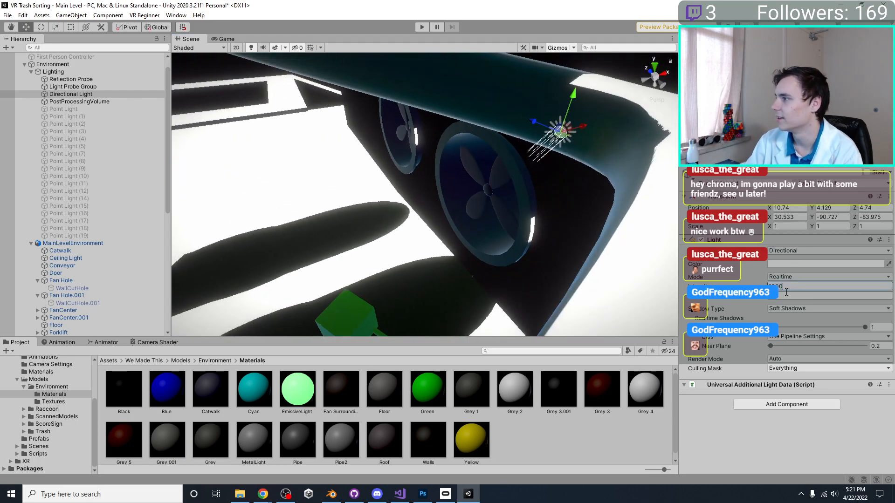
{"action": "key", "text": "BackSpace"}
{"action": "key", "text": "BackSpace"}
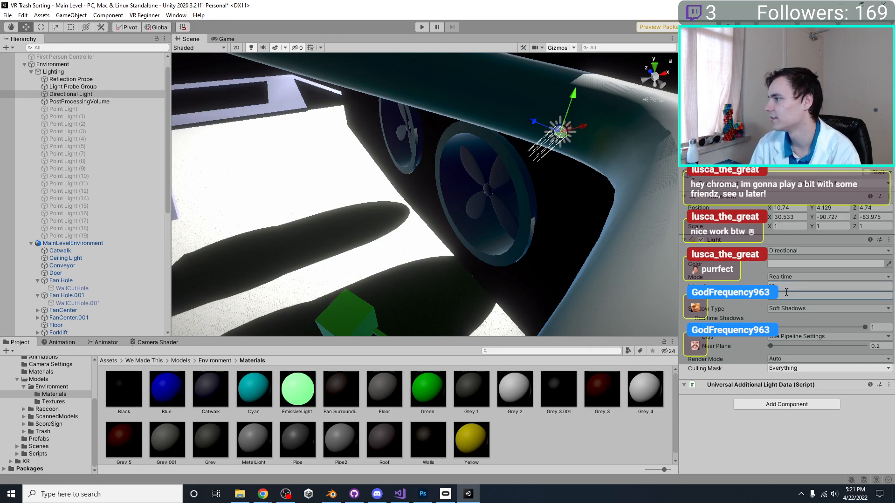
{"action": "key", "text": "BackSpace"}
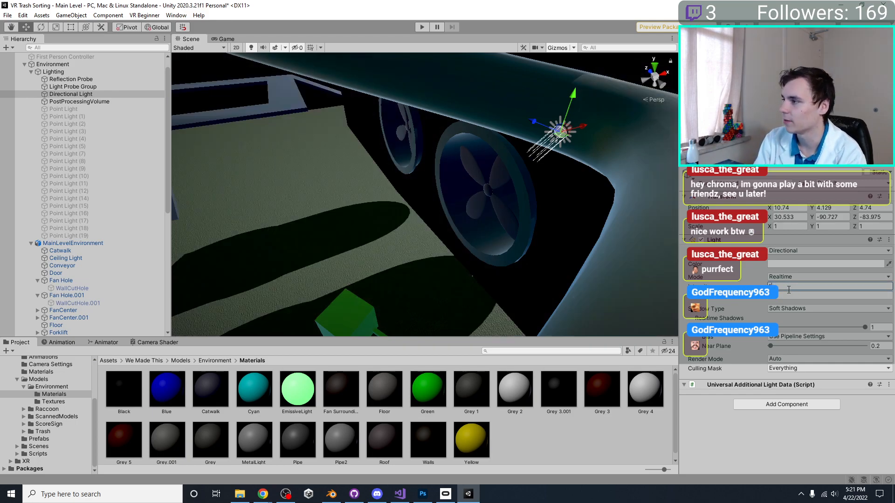
{"action": "right_click_drag", "start_coordinate": [473, 251], "coordinate": [362, 262]}
{"action": "right_click_drag", "start_coordinate": [477, 180], "coordinate": [507, 213]}
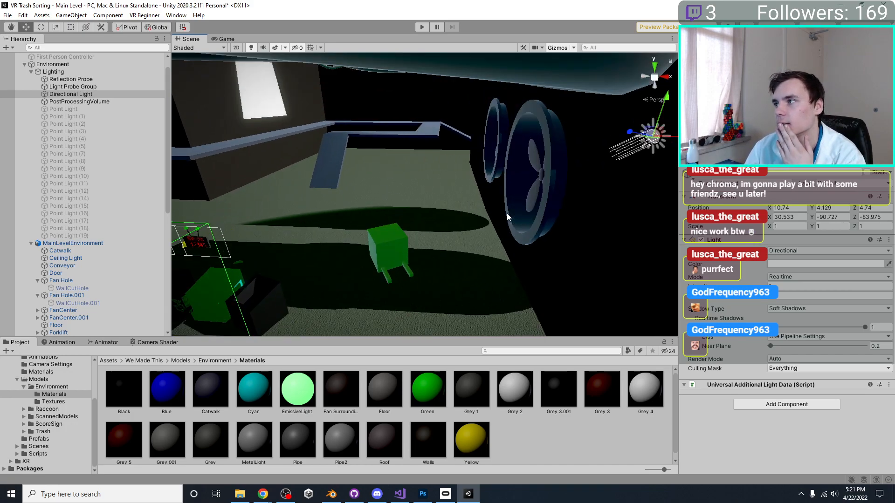
Switch to Blender and turn off the Solidify modifier's viewport display on both fan pipes, Fan Hole and Fan Hole.001.
{"action": "left_click", "coordinate": [332, 492]}
{"action": "middle_click_drag", "start_coordinate": [354, 298], "coordinate": [374, 275]}
{"action": "left_click", "coordinate": [375, 275]}
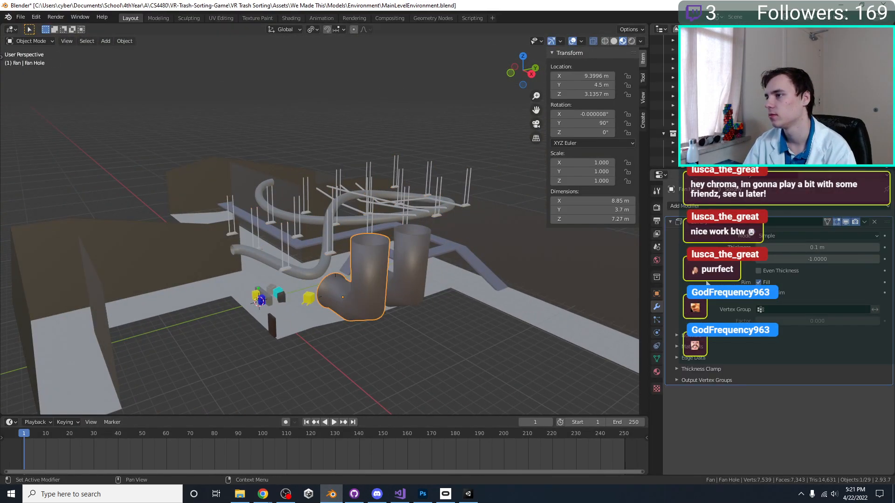
{"action": "left_click", "coordinate": [855, 222]}
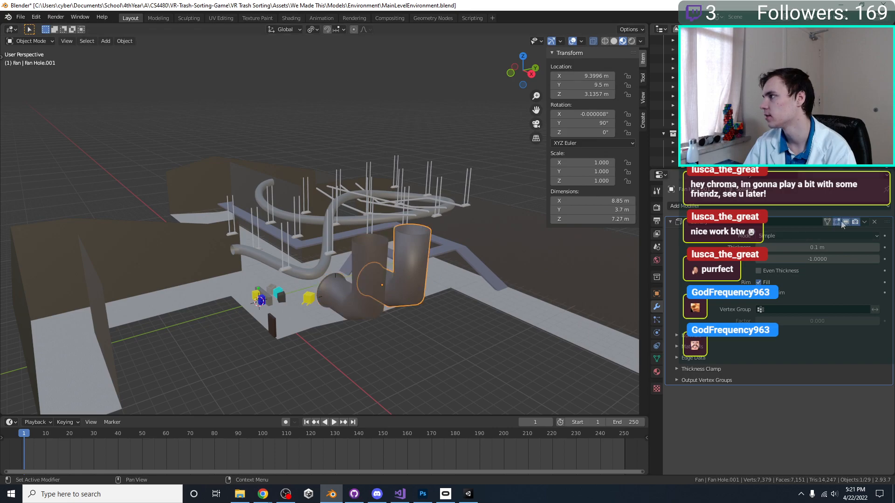
{"action": "left_click", "coordinate": [846, 222]}
Try enabling the Solidify modifier's viewport display on the walls and inspect the roof and walls from inside.
{"action": "left_click", "coordinate": [316, 303]}
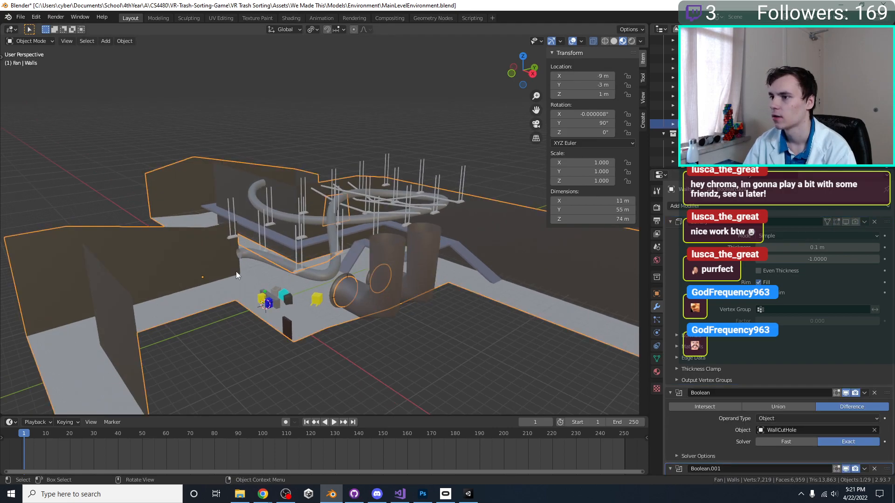
{"action": "left_click", "coordinate": [846, 222]}
{"action": "scroll", "coordinate": [256, 239], "scroll_direction": "up", "scroll_amount": 10}
{"action": "middle_click_drag", "start_coordinate": [256, 240], "coordinate": [274, 225]}
{"action": "left_click", "coordinate": [314, 159]}
{"action": "middle_click_drag", "start_coordinate": [314, 159], "coordinate": [434, 176]}
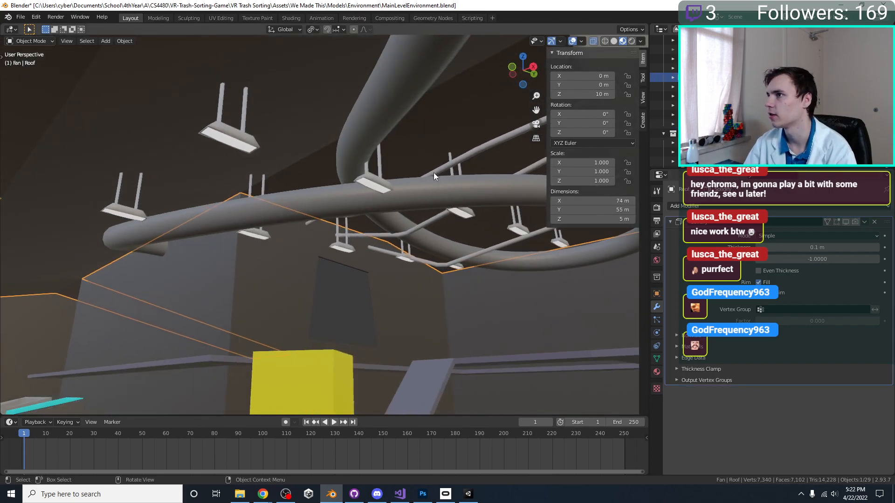
{"action": "left_click", "coordinate": [294, 99]}
{"action": "middle_click_drag", "start_coordinate": [294, 99], "coordinate": [315, 207]}
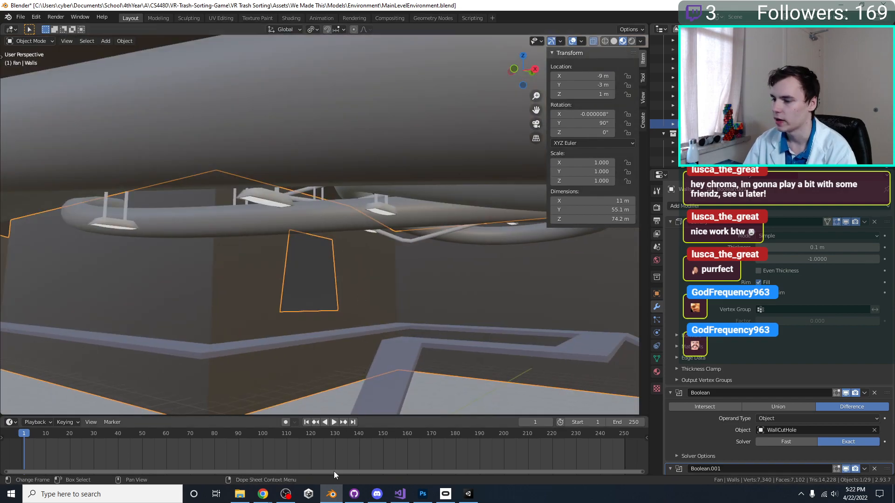
Switch to Unity, select the Walls object and view the wall around the fans.
{"action": "left_click", "coordinate": [468, 494]}
{"action": "left_click", "coordinate": [549, 276]}
{"action": "left_click", "coordinate": [549, 276]}
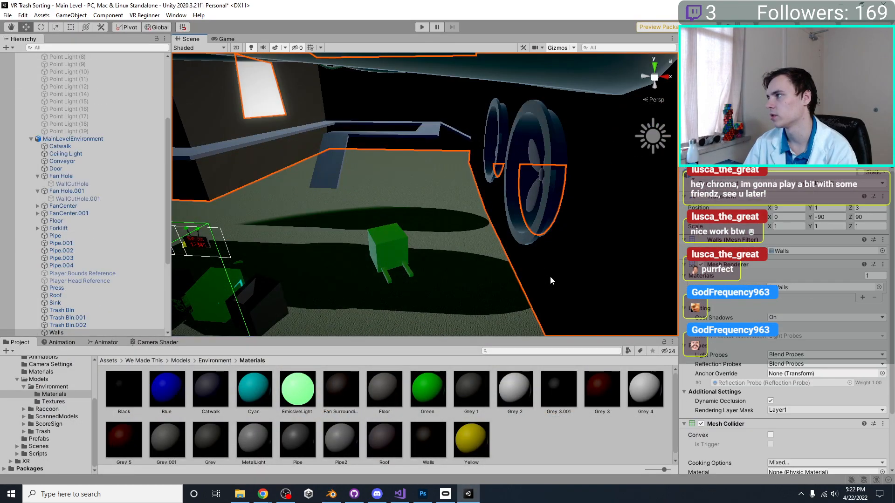
{"action": "scroll", "coordinate": [566, 271], "scroll_direction": "down", "scroll_amount": 3}
{"action": "middle_click_drag", "start_coordinate": [566, 274], "coordinate": [428, 240]}
{"action": "right_click_drag", "start_coordinate": [427, 240], "coordinate": [463, 136]}
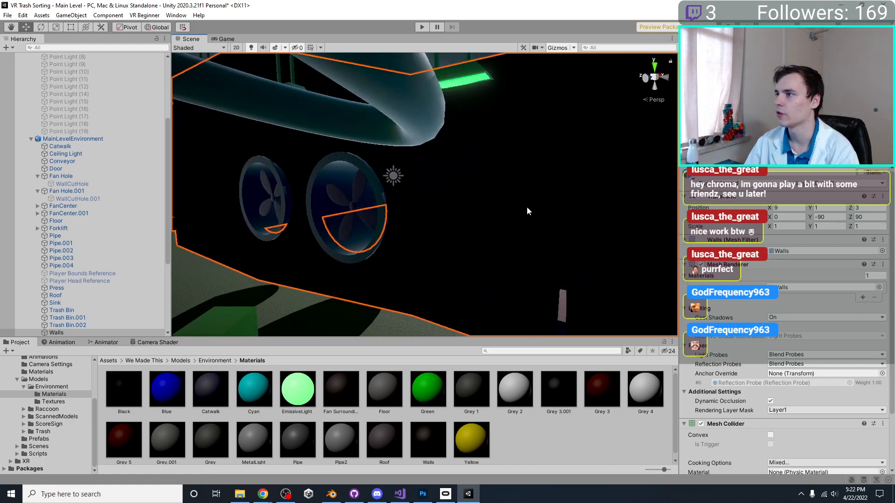
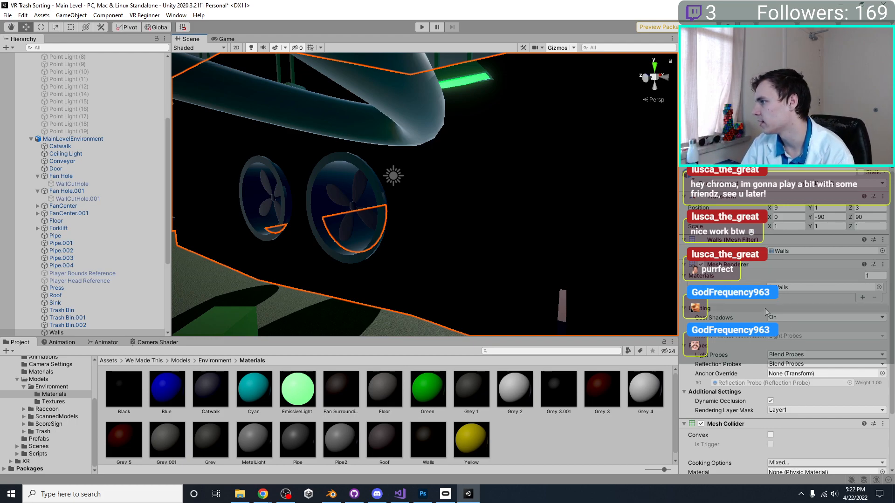
Set Cast Shadows on the Walls mesh renderer to Two Sided and check the shadows around the level.
{"action": "scroll", "coordinate": [769, 310], "scroll_direction": "down", "scroll_amount": 3}
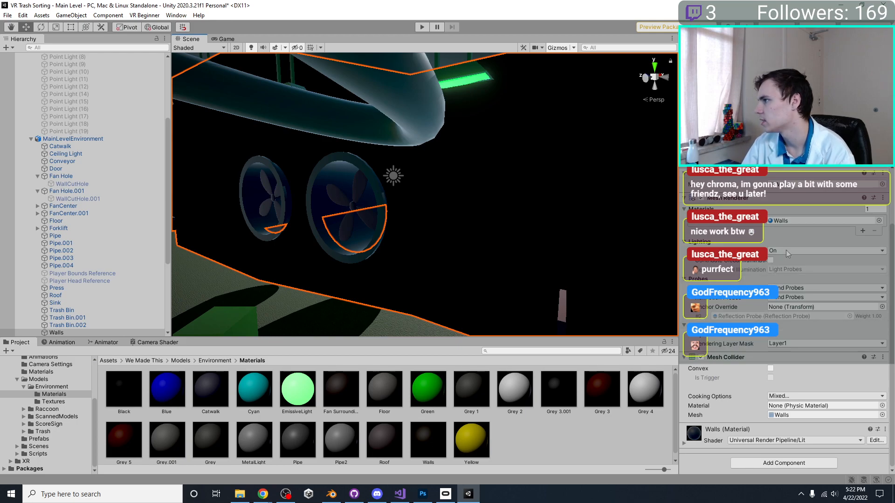
{"action": "left_click", "coordinate": [787, 253]}
{"action": "left_click", "coordinate": [777, 260]}
{"action": "left_click_drag", "start_coordinate": [488, 242], "coordinate": [648, 262], "text": "alt"}
{"action": "left_click", "coordinate": [783, 253]}
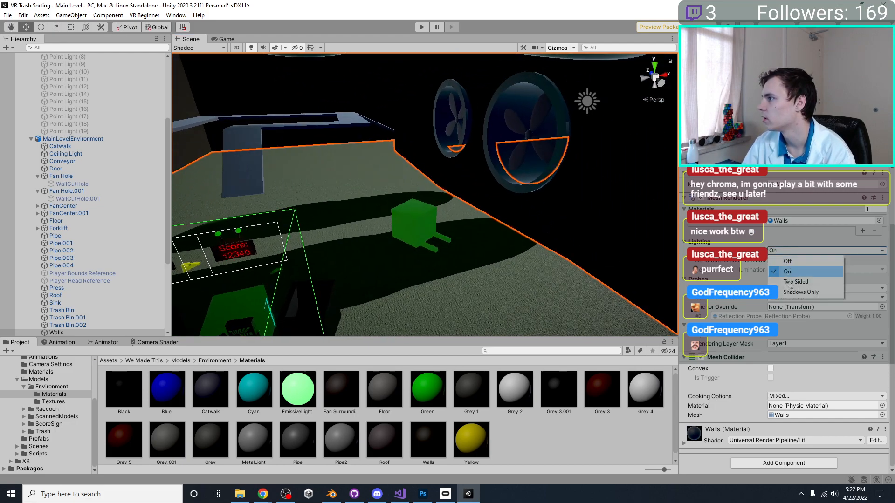
{"action": "left_click", "coordinate": [793, 282]}
{"action": "left_click_drag", "start_coordinate": [583, 237], "coordinate": [570, 236], "text": "alt"}
{"action": "middle_click_drag", "start_coordinate": [570, 236], "coordinate": [357, 240]}
{"action": "scroll", "coordinate": [357, 239], "scroll_direction": "down", "scroll_amount": 3}
{"action": "left_click_drag", "start_coordinate": [357, 240], "coordinate": [536, 206], "text": "alt"}
{"action": "scroll", "coordinate": [503, 236], "scroll_direction": "up", "scroll_amount": 3}
{"action": "scroll", "coordinate": [536, 206], "scroll_direction": "up", "scroll_amount": 3}
In Blender, turn off the walls' Solidify viewport display and save the file, then check the updated fan holes in Unity.
{"action": "left_click", "coordinate": [332, 495]}
{"action": "scroll", "coordinate": [471, 301], "scroll_direction": "down", "scroll_amount": 4}
{"action": "middle_click_drag", "start_coordinate": [432, 253], "coordinate": [494, 294]}
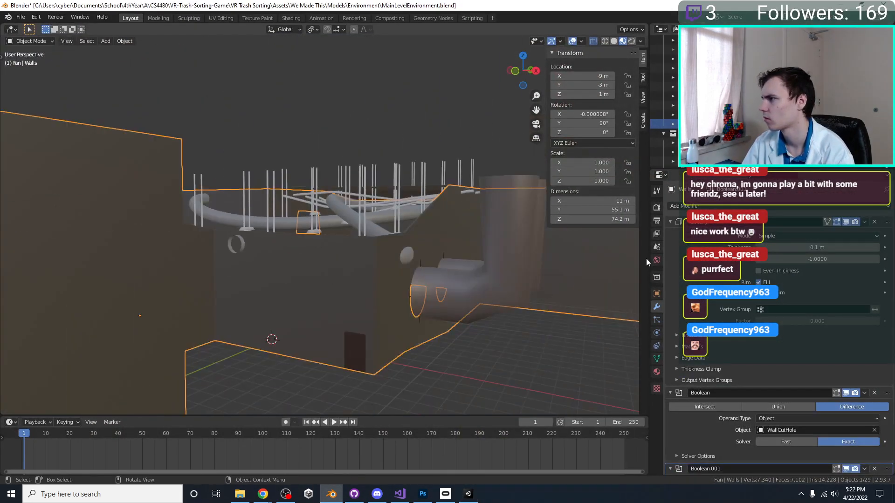
{"action": "left_click", "coordinate": [846, 222]}
{"action": "key", "text": "ctrl+s"}
{"action": "left_click", "coordinate": [471, 497]}
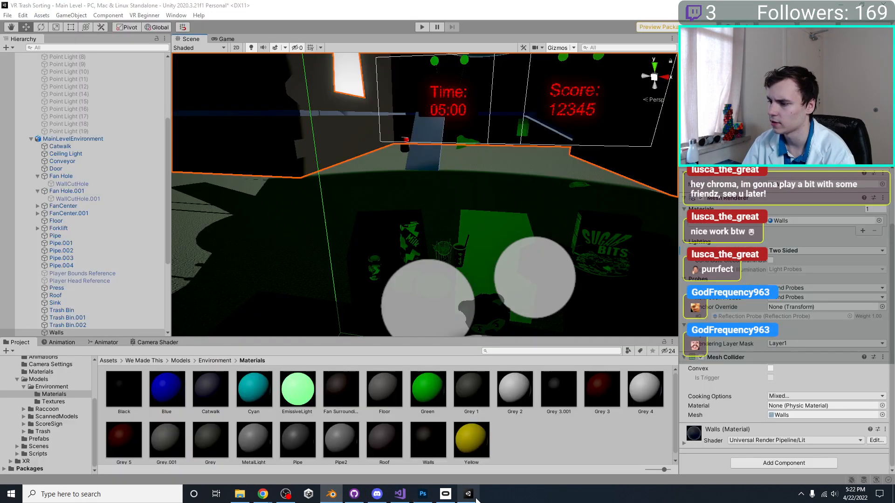
{"action": "right_click_drag", "start_coordinate": [504, 205], "coordinate": [407, 287]}
{"action": "right_click_drag", "start_coordinate": [426, 214], "coordinate": [391, 266]}
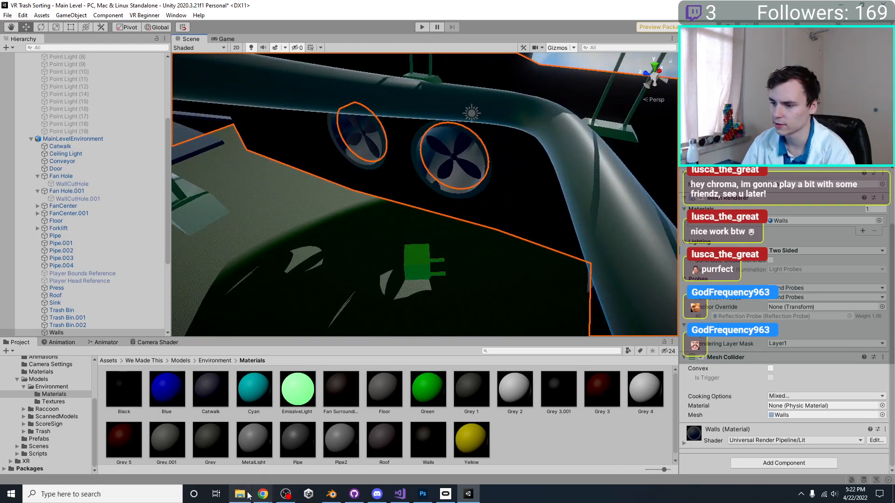
Open the Quality page of the Project Settings and look through the rendering and shadow options.
{"action": "mouse_move", "coordinate": [263, 494]}
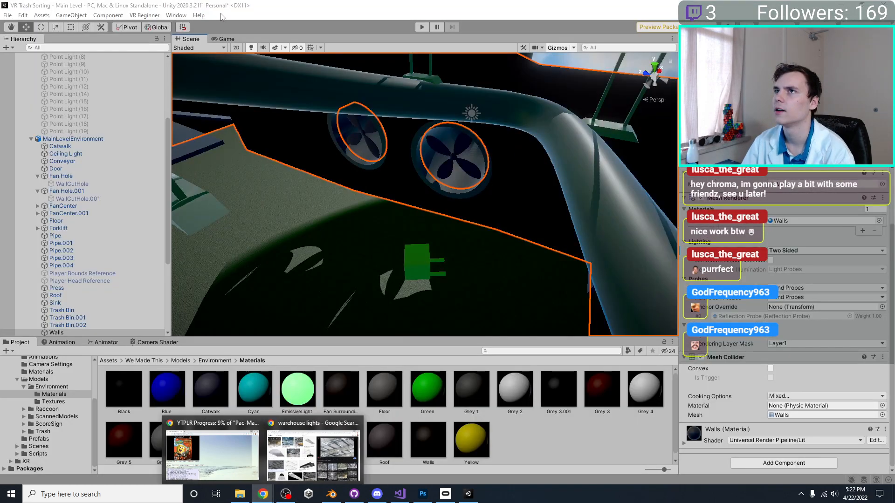
{"action": "left_click", "coordinate": [68, 14]}
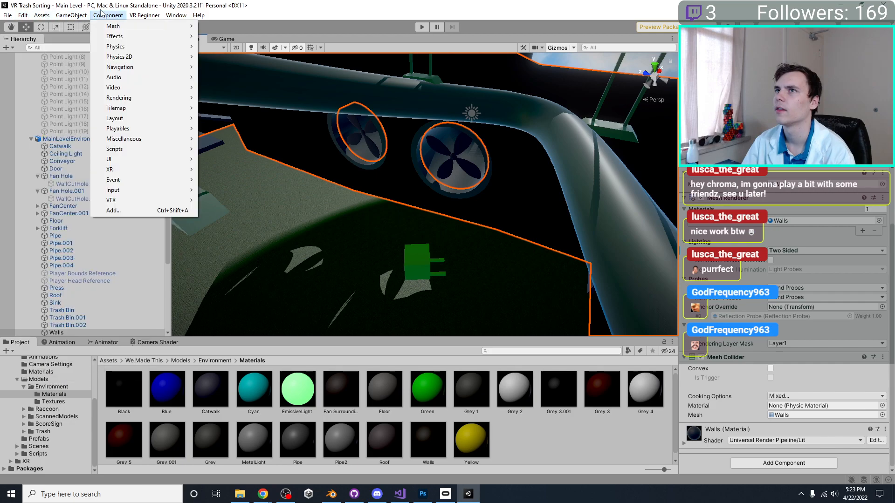
{"action": "mouse_move", "coordinate": [8, 15]}
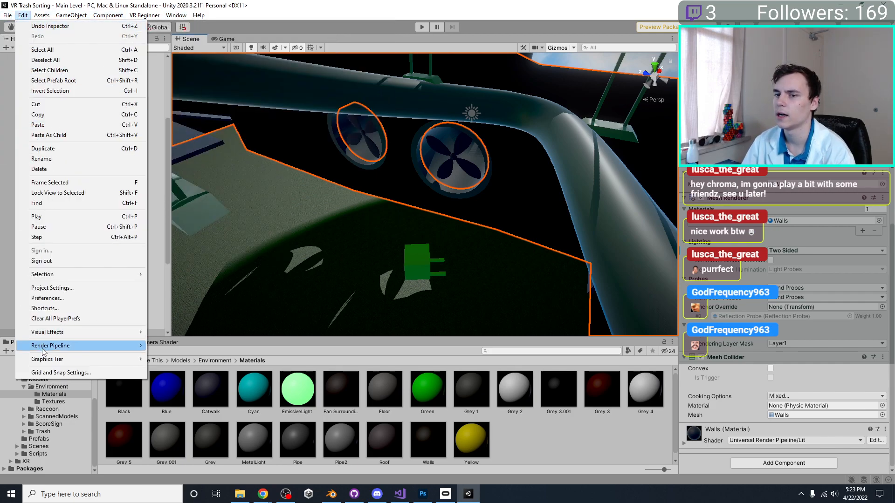
{"action": "left_click", "coordinate": [54, 287]}
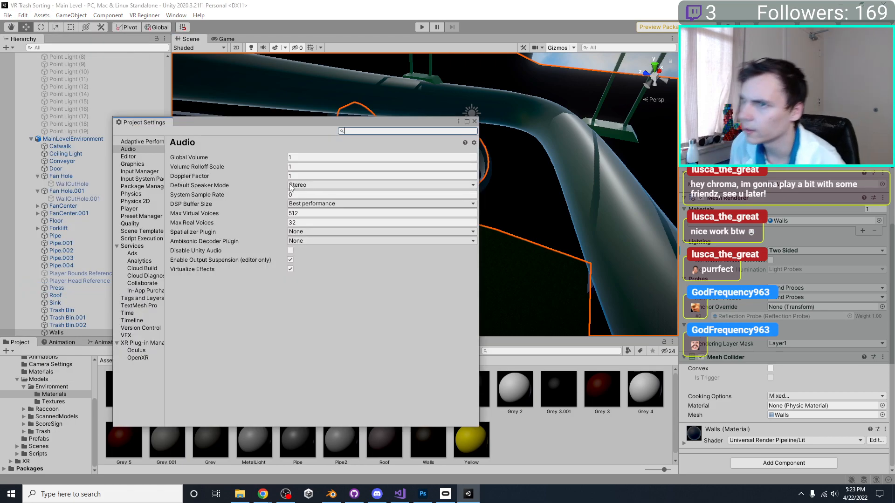
{"action": "left_click", "coordinate": [131, 224]}
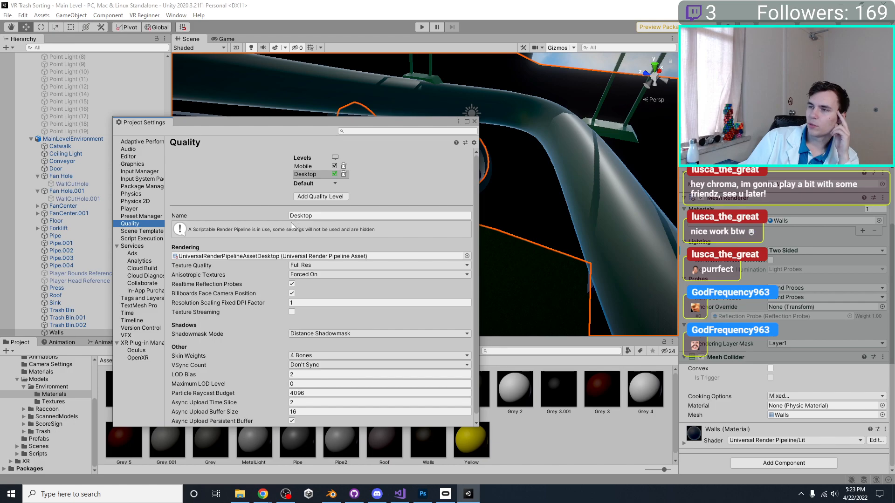
{"action": "scroll", "coordinate": [294, 225], "scroll_direction": "down", "scroll_amount": 1}
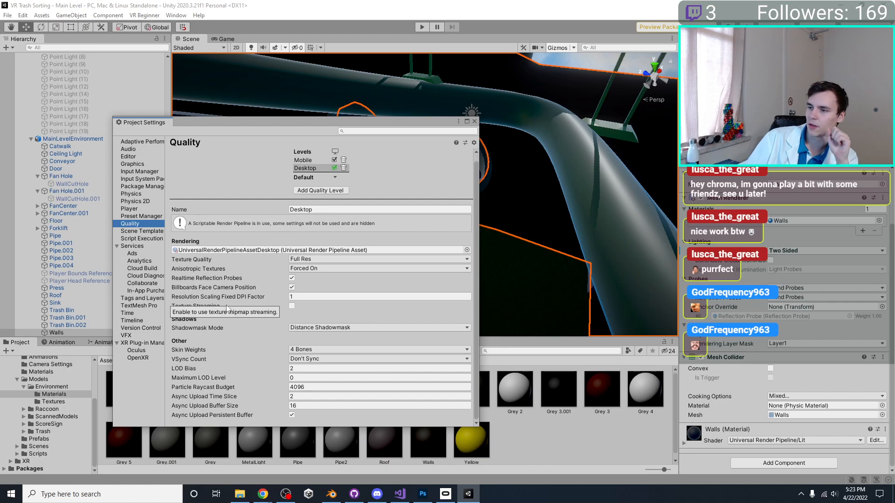
Try the Shadowmask option for Shadowmask Mode and set it back to Distance Shadowmask, comparing the scene's shadows.
{"action": "left_click", "coordinate": [297, 329]}
{"action": "left_click", "coordinate": [302, 338]}
{"action": "left_click", "coordinate": [315, 329]}
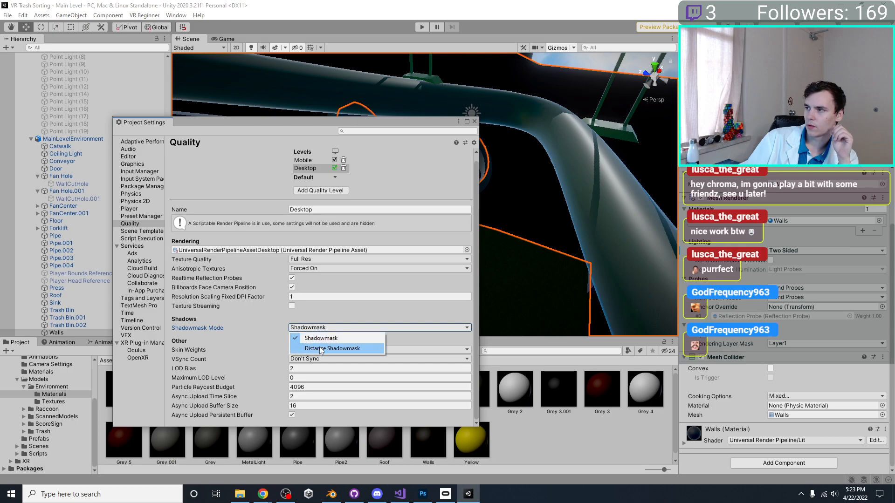
{"action": "left_click", "coordinate": [321, 349]}
{"action": "left_click_drag", "start_coordinate": [359, 122], "coordinate": [804, 103]}
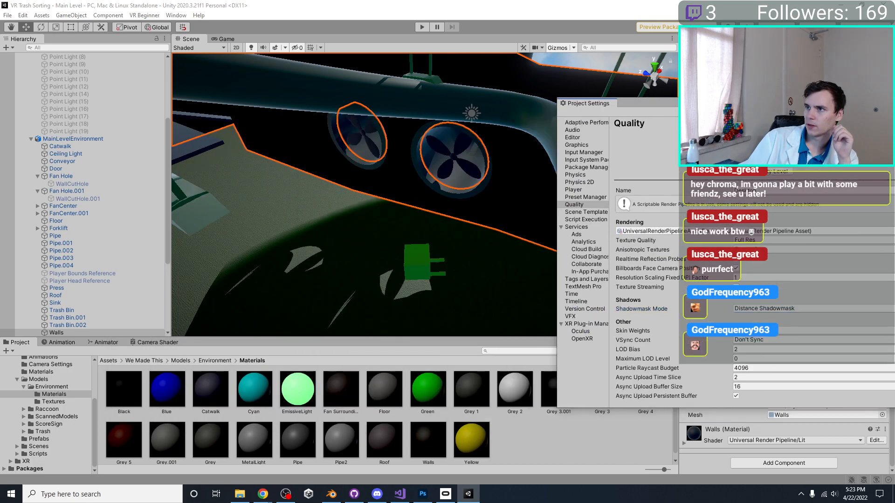
{"action": "left_click", "coordinate": [750, 310]}
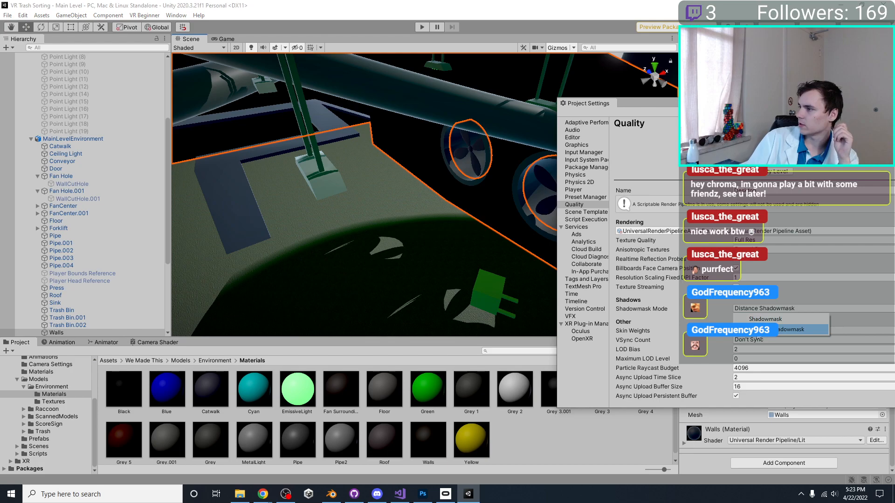
{"action": "left_click", "coordinate": [765, 319]}
{"action": "left_click", "coordinate": [763, 309]}
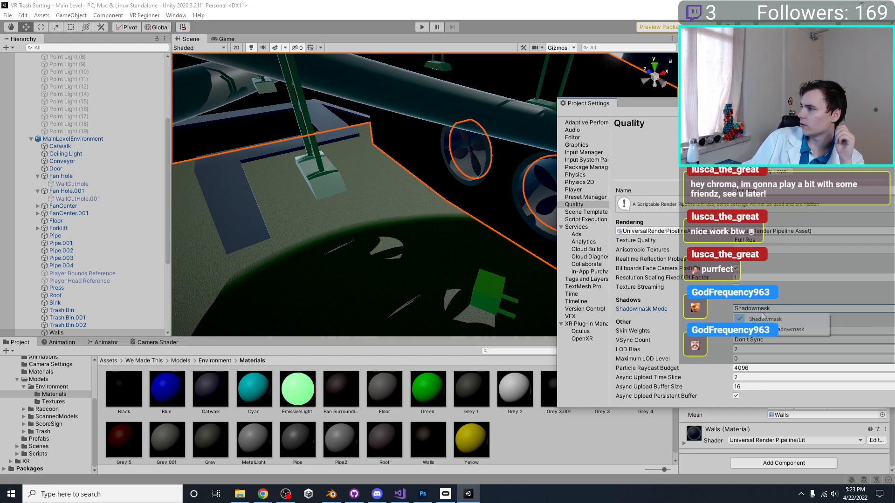
{"action": "left_click", "coordinate": [765, 327]}
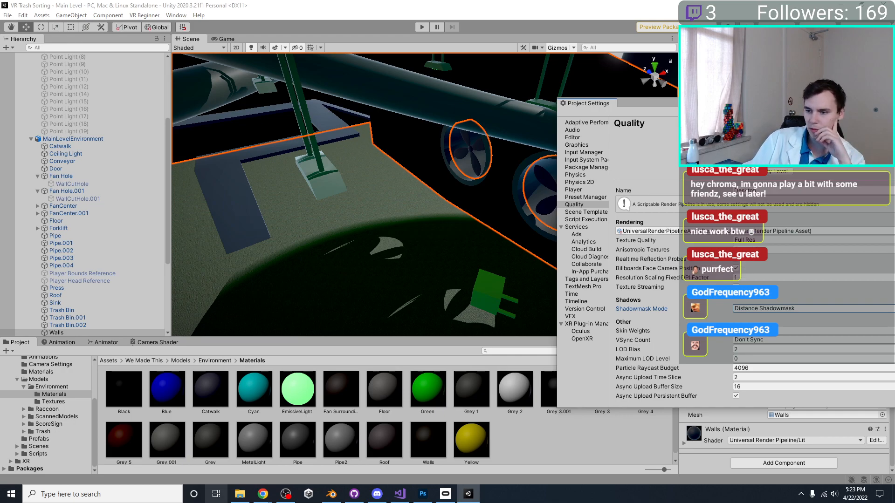
Switch to Chrome and search Google for "unity urp shadow distance".
{"action": "left_click", "coordinate": [263, 494]}
{"action": "left_click", "coordinate": [292, 455]}
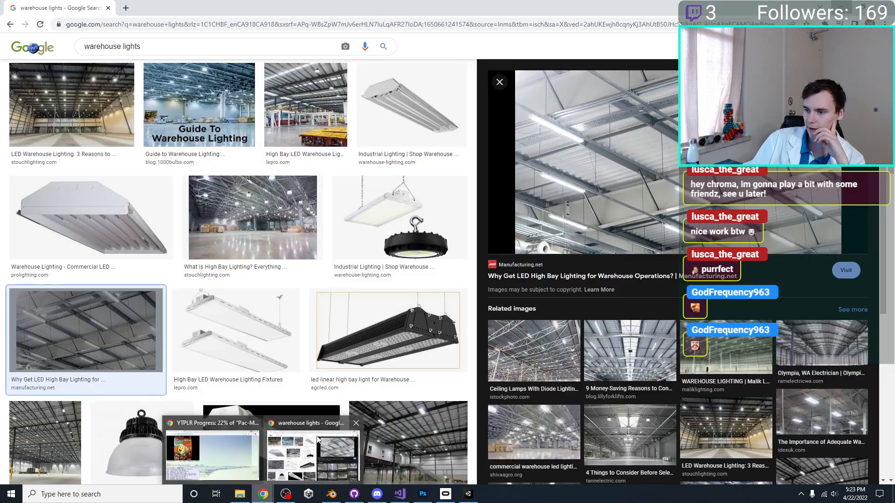
{"action": "left_click", "coordinate": [197, 22]}
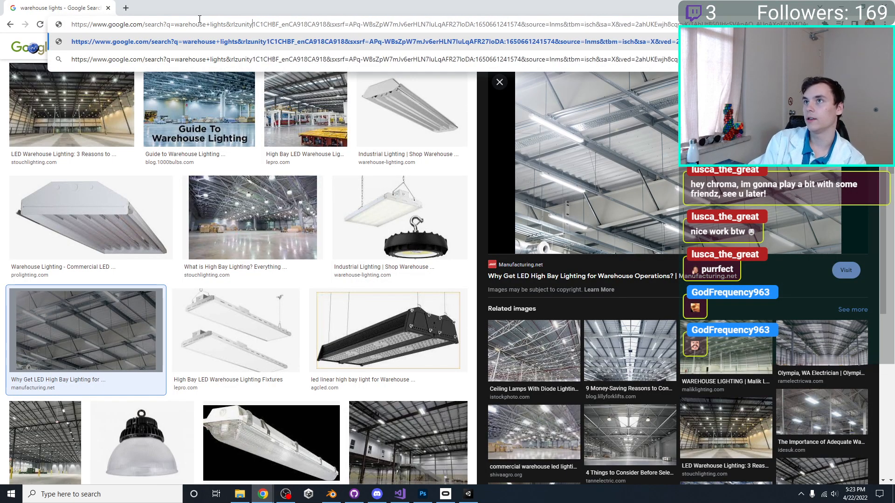
{"action": "type", "text": "unity urp "}
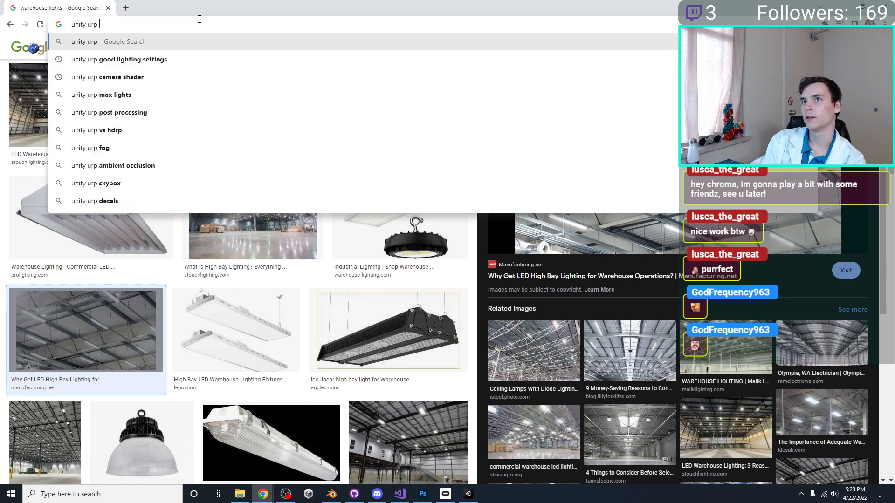
{"action": "type", "text": "shadow"}
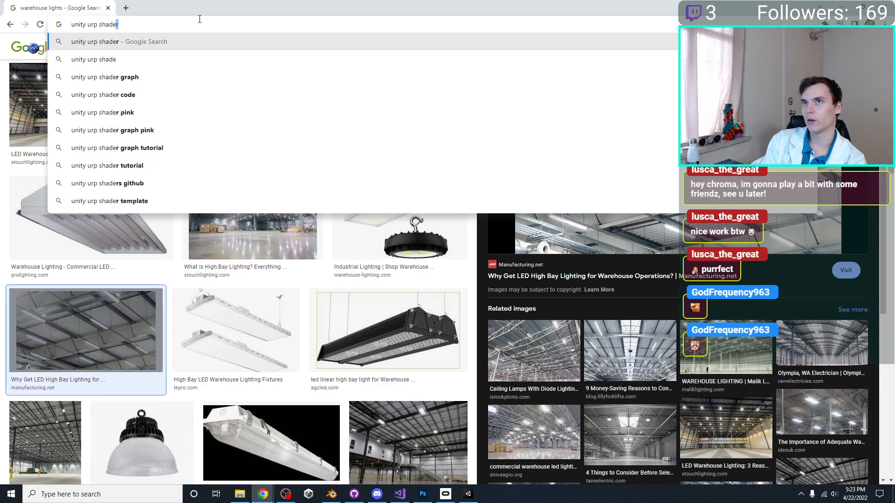
{"action": "type", "text": " distance"}
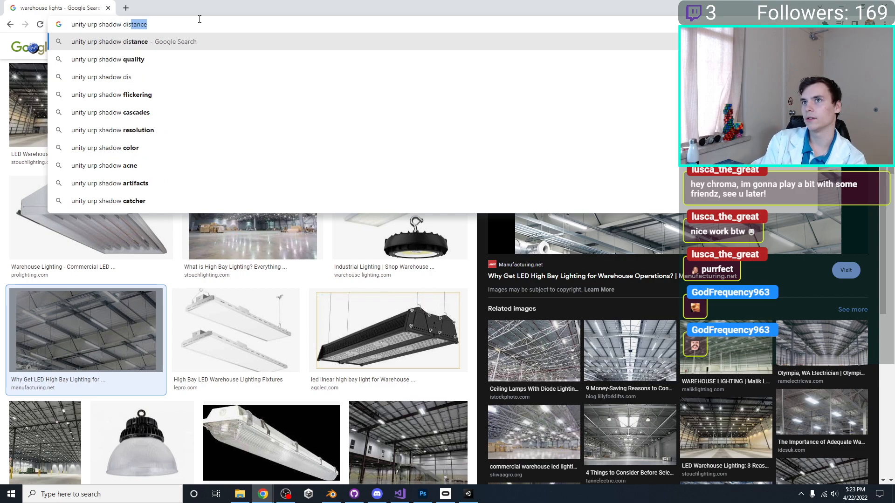
{"action": "key", "text": "Return"}
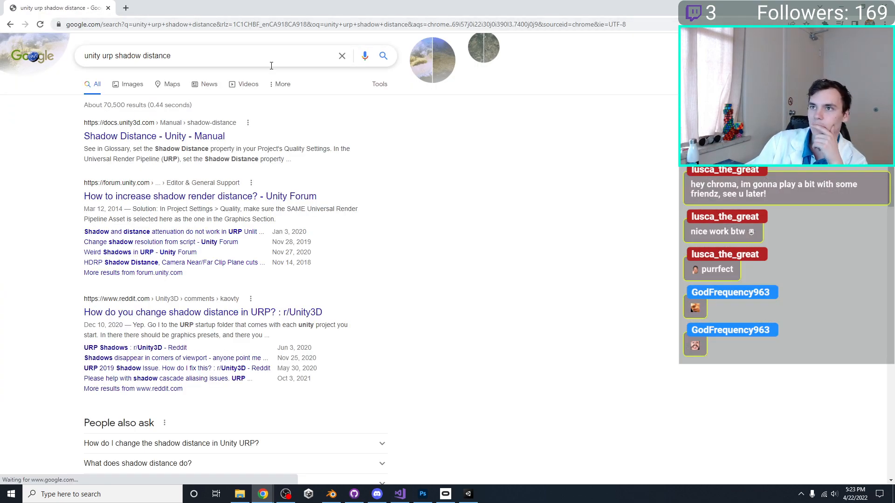
Read the Unity manual's Shadow Distance page to find where URP sets the property, and return to Unity.
{"action": "left_click", "coordinate": [119, 140]}
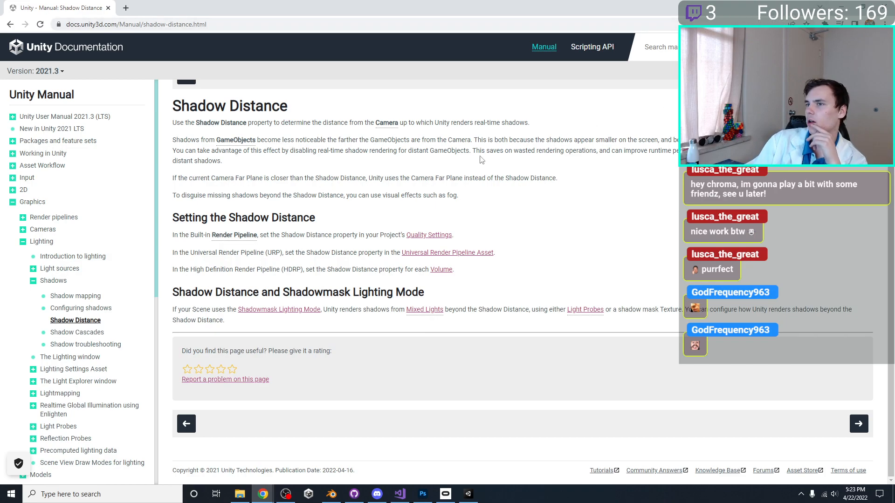
{"action": "left_click_drag", "start_coordinate": [212, 252], "coordinate": [382, 252]}
{"action": "left_click", "coordinate": [383, 252]}
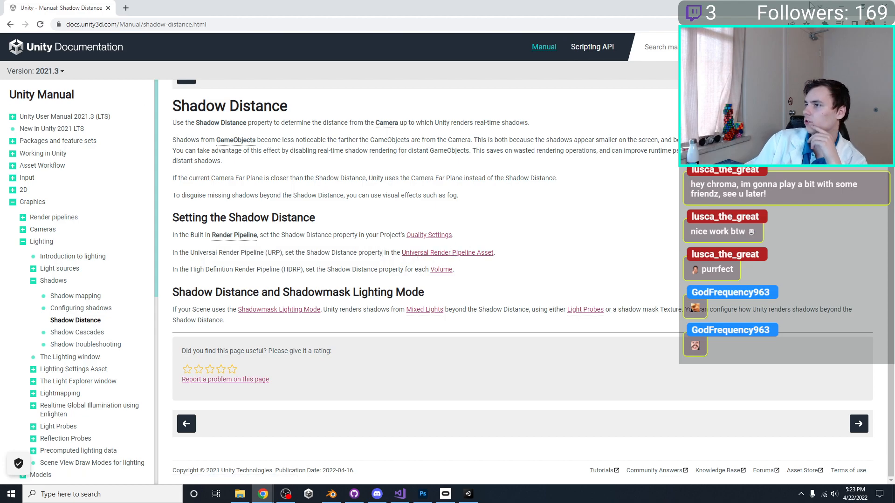
{"action": "left_click", "coordinate": [843, 7]}
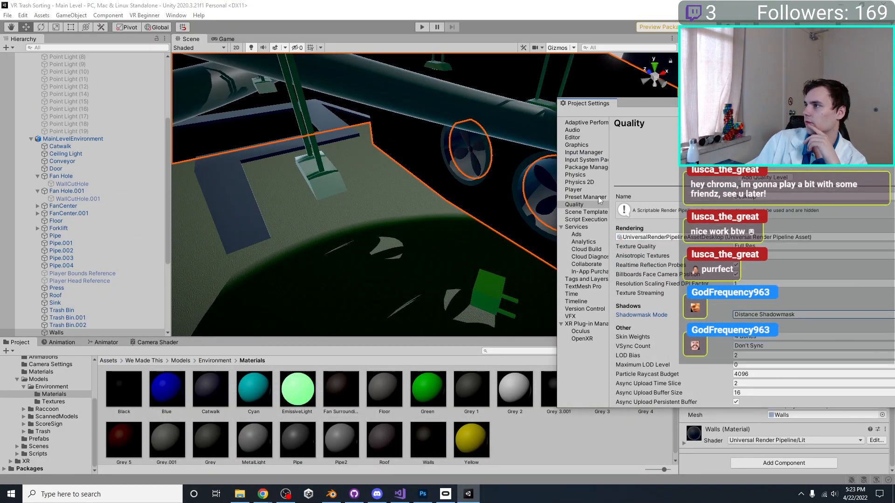
Open the UniversalRenderPipelineAssetDesktop asset from the Quality settings and set its shadow Max Distance to 100.
{"action": "double_click", "coordinate": [676, 236]}
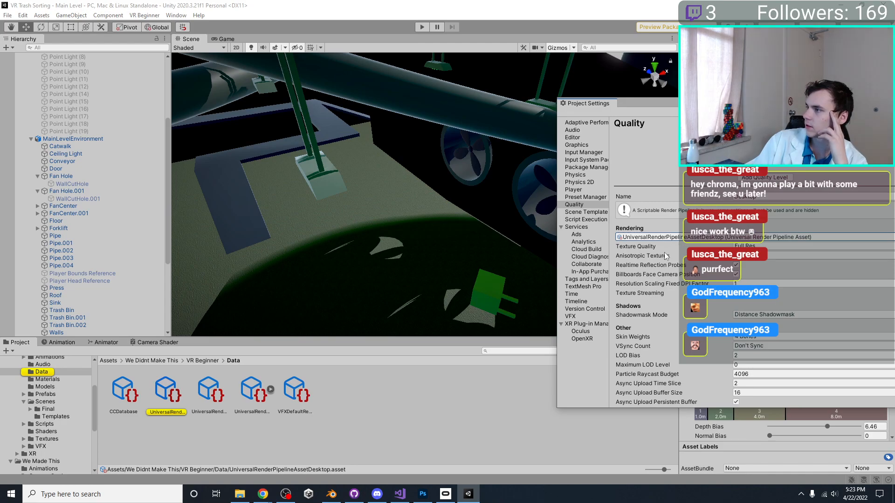
{"action": "left_click_drag", "start_coordinate": [729, 104], "coordinate": [367, 90]}
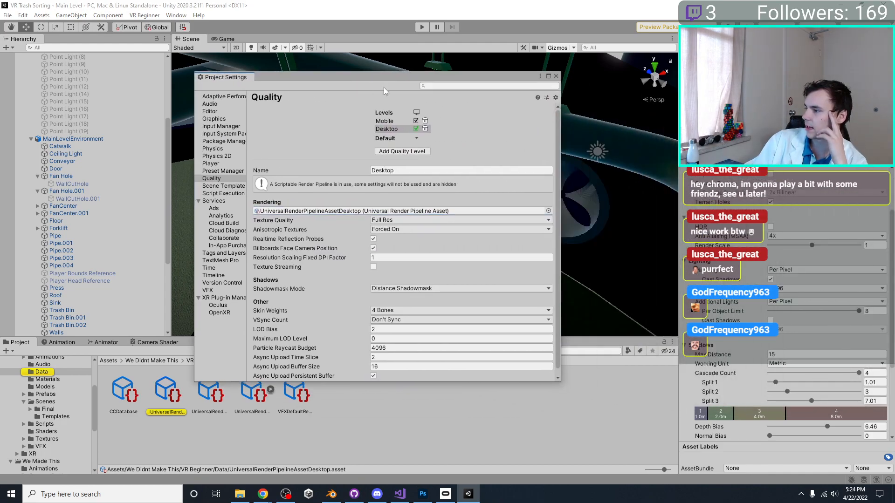
{"action": "left_click", "coordinate": [555, 75]}
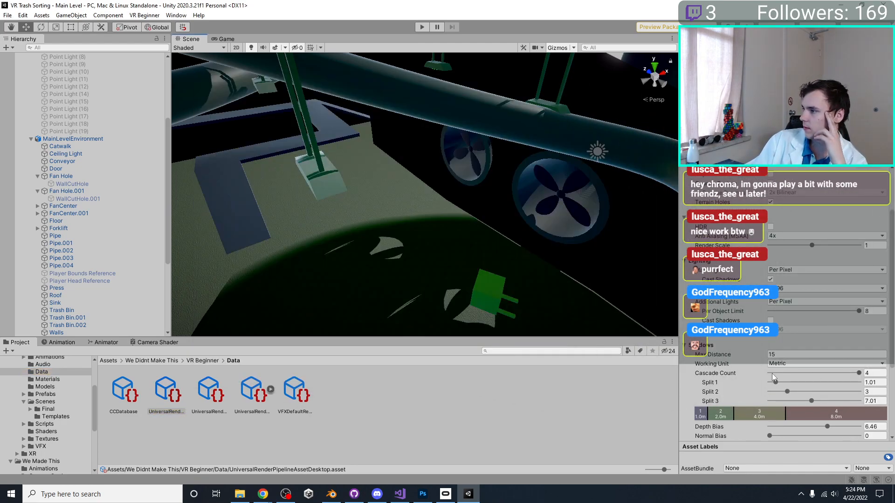
{"action": "left_click_drag", "start_coordinate": [737, 354], "coordinate": [827, 354]}
{"action": "type", "text": "100"}
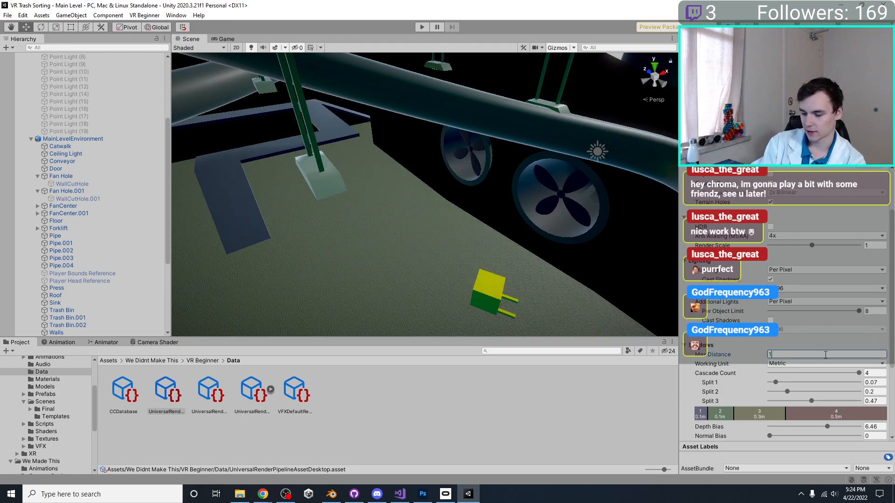
Examine the level's shadows from inside and outside the building, around the fans, pipes and walls.
{"action": "scroll", "coordinate": [490, 300], "scroll_direction": "down", "scroll_amount": 3}
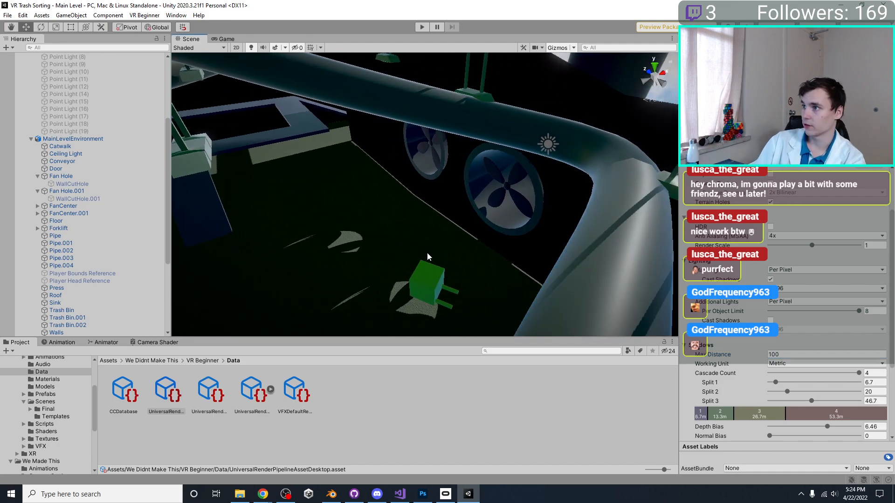
{"action": "right_click_drag", "start_coordinate": [425, 256], "coordinate": [175, 200]}
{"action": "scroll", "coordinate": [461, 226], "scroll_direction": "down", "scroll_amount": 5}
{"action": "middle_click_drag", "start_coordinate": [369, 226], "coordinate": [334, 191]}
{"action": "right_click_drag", "start_coordinate": [334, 192], "coordinate": [399, 180]}
{"action": "scroll", "coordinate": [409, 199], "scroll_direction": "up", "scroll_amount": 4}
{"action": "middle_click_drag", "start_coordinate": [410, 200], "coordinate": [471, 183]}
{"action": "scroll", "coordinate": [393, 194], "scroll_direction": "down", "scroll_amount": 5}
{"action": "right_click_drag", "start_coordinate": [393, 194], "coordinate": [292, 231]}
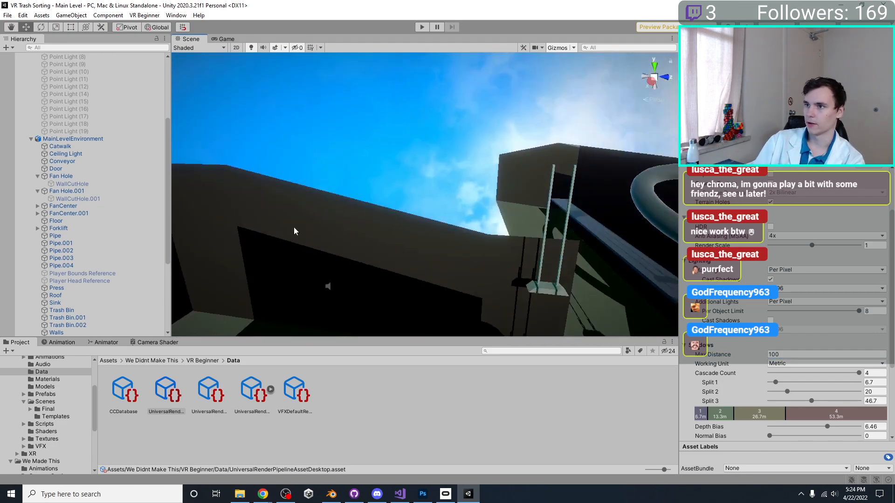
{"action": "scroll", "coordinate": [326, 225], "scroll_direction": "down", "scroll_amount": 4}
{"action": "middle_click_drag", "start_coordinate": [342, 222], "coordinate": [396, 238]}
{"action": "scroll", "coordinate": [368, 186], "scroll_direction": "down", "scroll_amount": 3}
{"action": "scroll", "coordinate": [396, 238], "scroll_direction": "down", "scroll_amount": 4}
{"action": "right_click_drag", "start_coordinate": [396, 238], "coordinate": [561, 239]}
{"action": "scroll", "coordinate": [416, 261], "scroll_direction": "down", "scroll_amount": 6}
{"action": "scroll", "coordinate": [417, 261], "scroll_direction": "up", "scroll_amount": 2}
{"action": "scroll", "coordinate": [416, 261], "scroll_direction": "down", "scroll_amount": 2}
{"action": "scroll", "coordinate": [417, 261], "scroll_direction": "up", "scroll_amount": 8}
{"action": "middle_click_drag", "start_coordinate": [561, 239], "coordinate": [492, 246]}
{"action": "right_click_drag", "start_coordinate": [492, 246], "coordinate": [512, 231]}
Select the directional light and examine its direction relative to the fans and their outer pipes.
{"action": "left_click", "coordinate": [447, 160]}
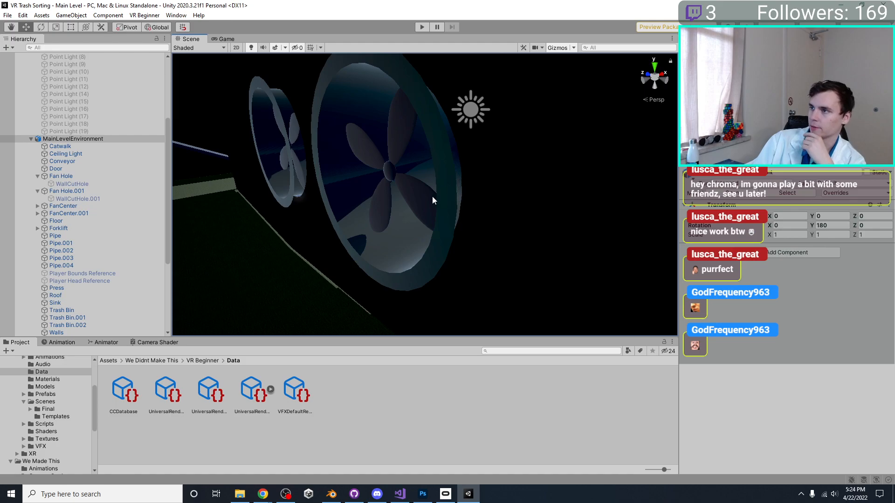
{"action": "scroll", "coordinate": [438, 197], "scroll_direction": "down", "scroll_amount": 5}
{"action": "scroll", "coordinate": [420, 194], "scroll_direction": "up", "scroll_amount": 2}
{"action": "left_click", "coordinate": [452, 136]}
{"action": "mouse_move", "coordinate": [479, 164]}
{"action": "right_mouse_down"}
{"action": "mouse_move", "coordinate": [453, 197]}
{"action": "mouse_move", "coordinate": [463, 158]}
{"action": "mouse_move", "coordinate": [457, 170]}
{"action": "mouse_move", "coordinate": [509, 170]}
{"action": "mouse_move", "coordinate": [439, 148]}
{"action": "mouse_move", "coordinate": [547, 161]}
{"action": "mouse_move", "coordinate": [428, 117]}
{"action": "mouse_move", "coordinate": [376, 177]}
{"action": "mouse_move", "coordinate": [442, 199]}
{"action": "mouse_move", "coordinate": [493, 166]}
{"action": "right_mouse_up"}
{"action": "key", "text": "e"}
{"action": "key", "text": "w"}
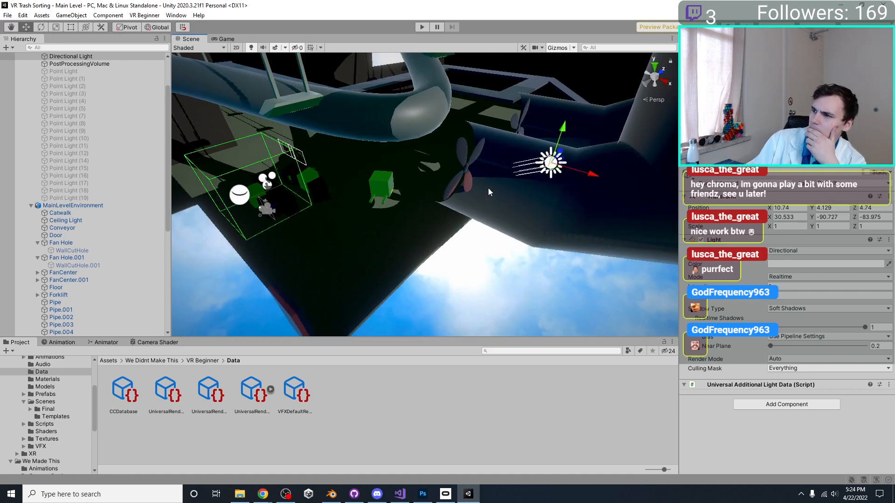
{"action": "right_click_drag", "start_coordinate": [488, 189], "coordinate": [513, 174]}
{"action": "right_click_drag", "start_coordinate": [584, 159], "coordinate": [505, 243]}
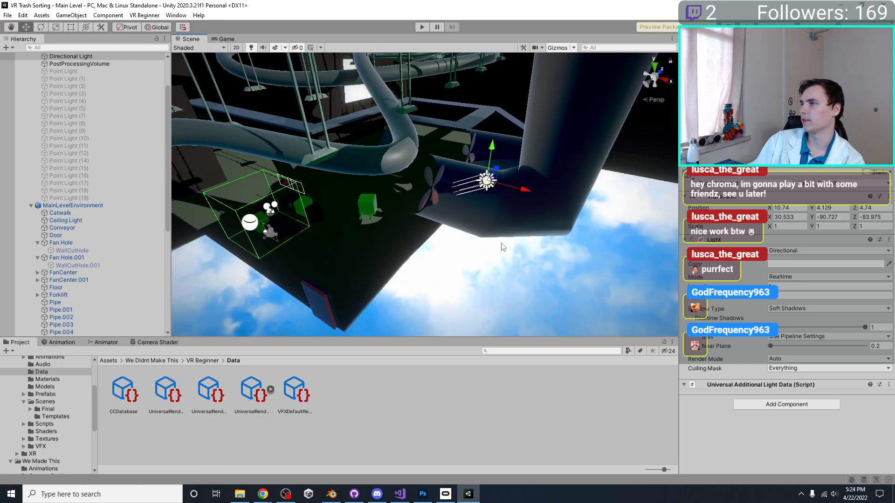
Deactivate the Fan Hole object and check the light coming through its fan onto the floor.
{"action": "left_click", "coordinate": [504, 236]}
{"action": "left_click", "coordinate": [505, 234]}
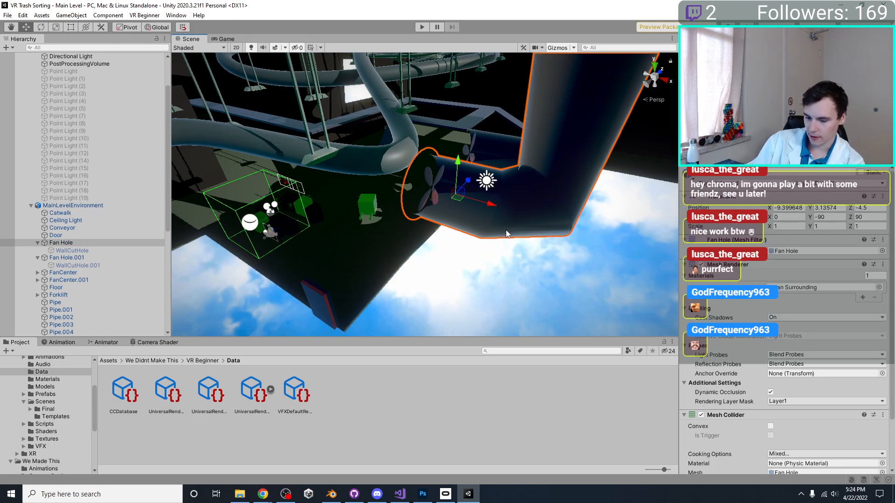
{"action": "right_click_drag", "start_coordinate": [513, 175], "coordinate": [465, 217]}
{"action": "left_click", "coordinate": [486, 278]}
{"action": "scroll", "coordinate": [465, 217], "scroll_direction": "down", "scroll_amount": 3}
Move the forklift away from the fan's light patch, to about X -5.5, Z -0.25.
{"action": "left_click", "coordinate": [451, 213]}
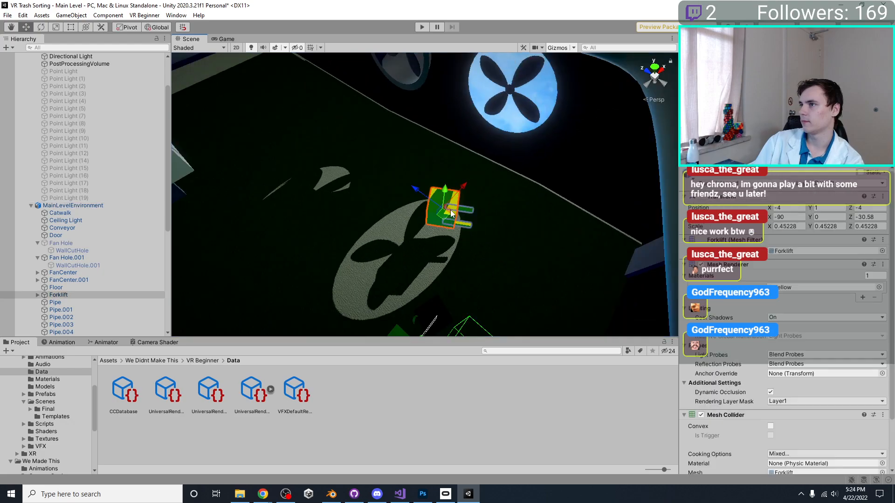
{"action": "left_click_drag", "start_coordinate": [446, 214], "coordinate": [581, 245]}
{"action": "right_click_drag", "start_coordinate": [580, 245], "coordinate": [454, 198]}
Try rotating the directional light to a different angle, and undo the rotation.
{"action": "left_click", "coordinate": [301, 161]}
{"action": "right_click_drag", "start_coordinate": [301, 160], "coordinate": [514, 158]}
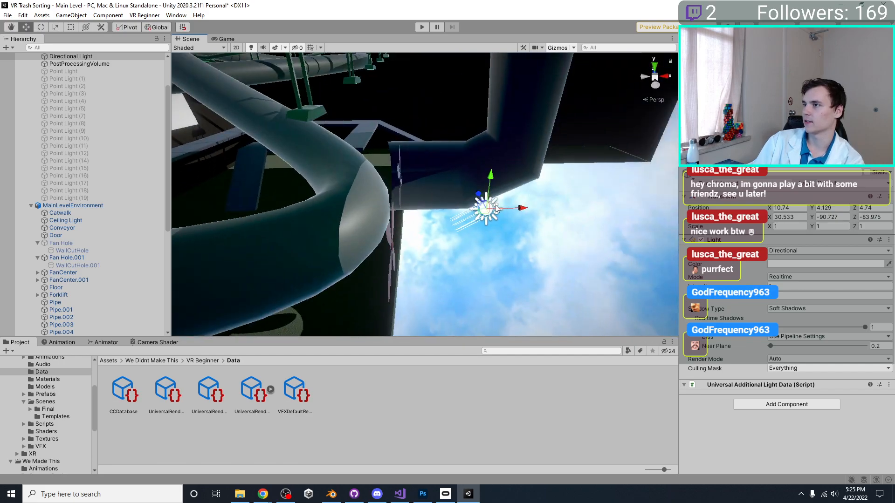
{"action": "key", "text": "e"}
{"action": "left_click_drag", "start_coordinate": [459, 201], "coordinate": [433, 211]}
{"action": "right_click_drag", "start_coordinate": [434, 211], "coordinate": [505, 197]}
{"action": "key", "text": "ctrl+z"}
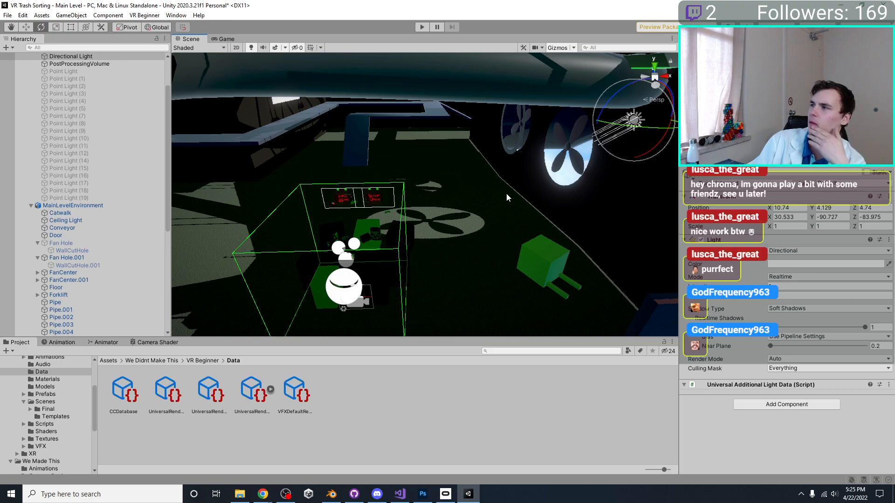
Examine the lit fan opening and the shadow it casts on the floor around the player area.
{"action": "right_click_drag", "start_coordinate": [506, 193], "coordinate": [551, 205]}
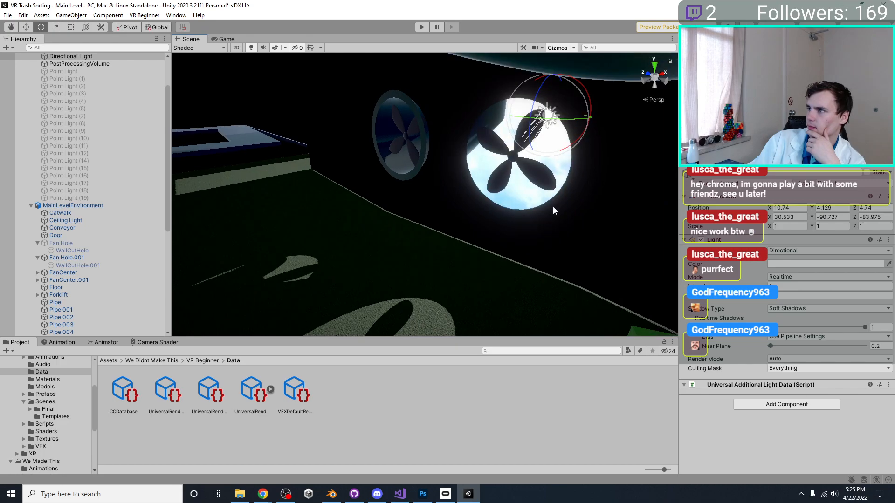
{"action": "middle_click_drag", "start_coordinate": [552, 204], "coordinate": [579, 232]}
{"action": "right_click_drag", "start_coordinate": [517, 233], "coordinate": [417, 141]}
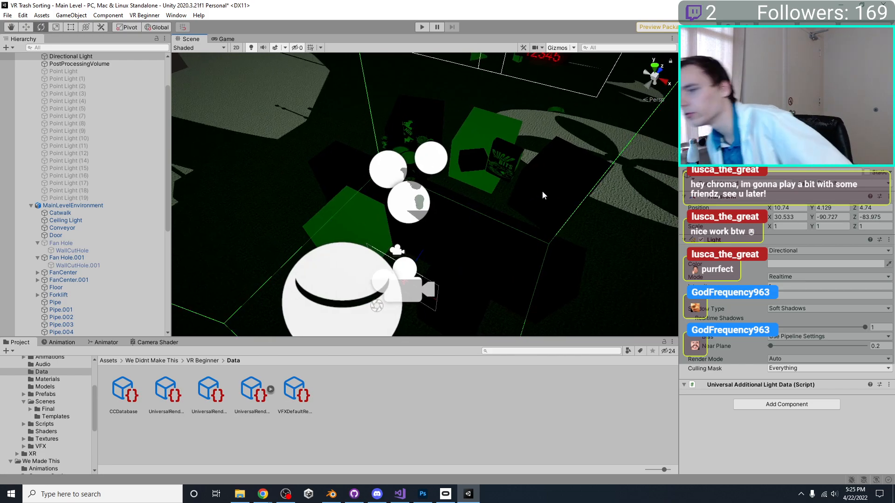
{"action": "key", "text": "f"}
{"action": "right_click_drag", "start_coordinate": [536, 191], "coordinate": [533, 166]}
Undo the forklift's move.
{"action": "left_click", "coordinate": [444, 311]}
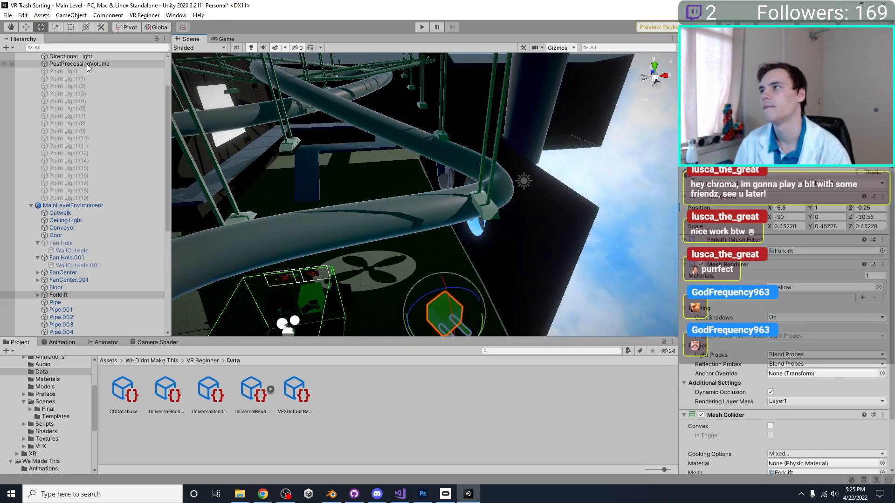
{"action": "key", "text": "ctrl+z"}
{"action": "key", "text": "ctrl+z"}
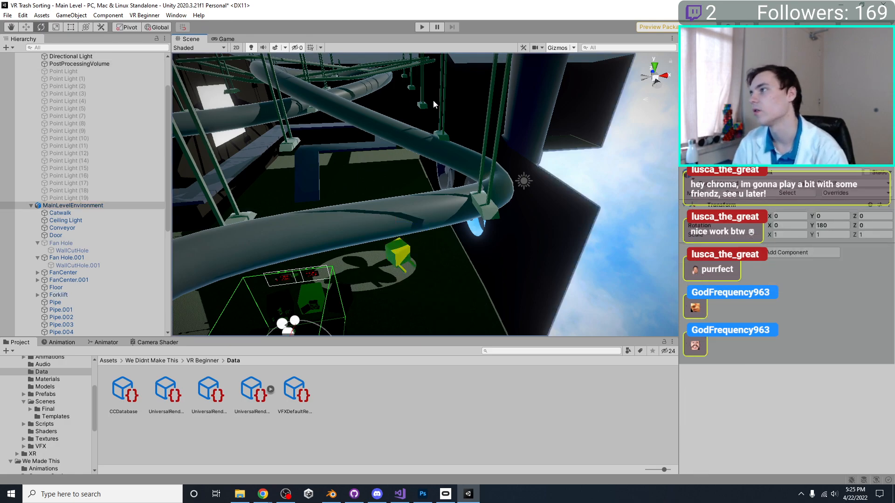
{"action": "key", "text": "ctrl+z"}
Try the Point and Spot types for the directional light, checking the fan's shadow.
{"action": "middle_click_drag", "start_coordinate": [635, 177], "coordinate": [461, 178]}
{"action": "left_click", "coordinate": [322, 197]}
{"action": "key", "text": "f"}
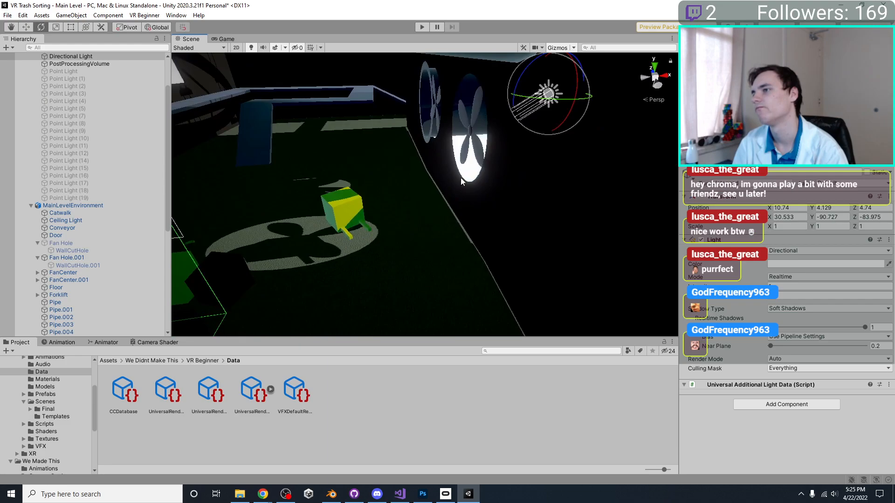
{"action": "left_click", "coordinate": [775, 250]}
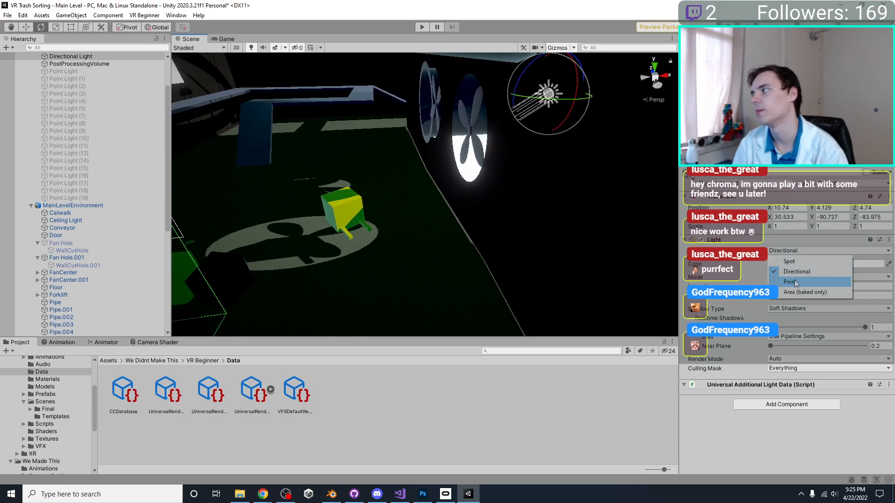
{"action": "left_click", "coordinate": [796, 283]}
{"action": "middle_click_drag", "start_coordinate": [512, 163], "coordinate": [504, 174]}
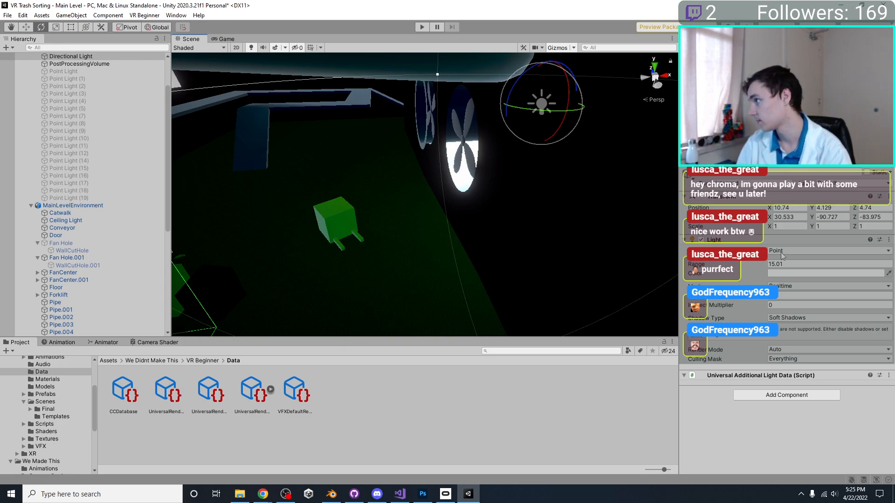
{"action": "left_click", "coordinate": [793, 251]}
{"action": "left_click", "coordinate": [797, 266]}
{"action": "key", "text": "w"}
{"action": "key", "text": "f"}
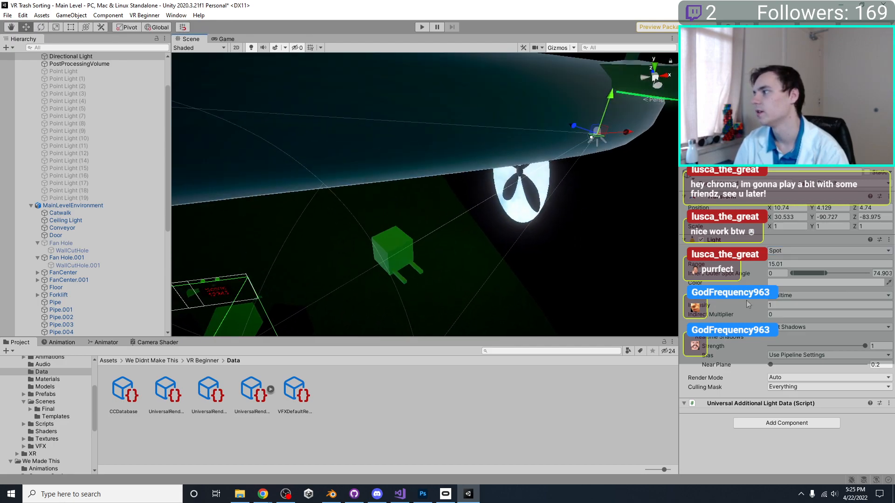
Set the light's shadow type to Hard Shadows and restore its light type to Directional.
{"action": "left_click", "coordinate": [830, 327]}
{"action": "left_click", "coordinate": [802, 349]}
{"action": "middle_click_drag", "start_coordinate": [480, 261], "coordinate": [516, 227]}
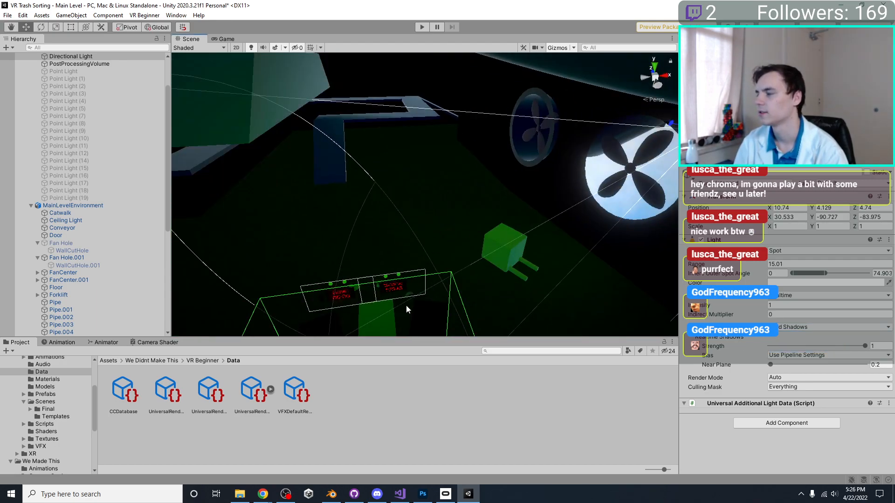
{"action": "left_click", "coordinate": [792, 251]}
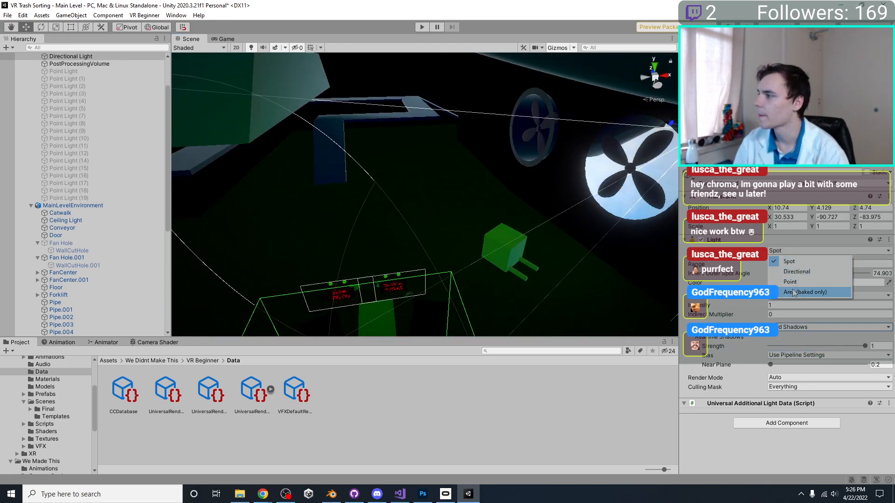
{"action": "left_click", "coordinate": [798, 272]}
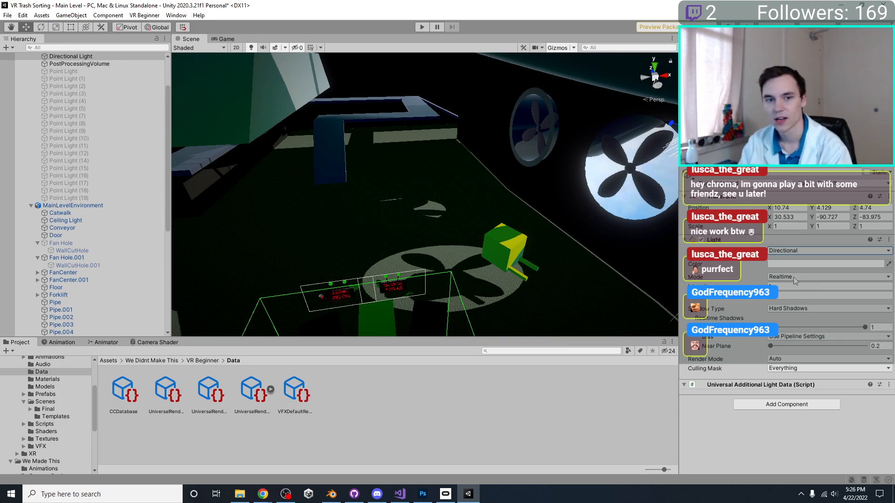
Reactivate the Fan Hole object and save the scene.
{"action": "right_click_drag", "start_coordinate": [563, 257], "coordinate": [402, 248]}
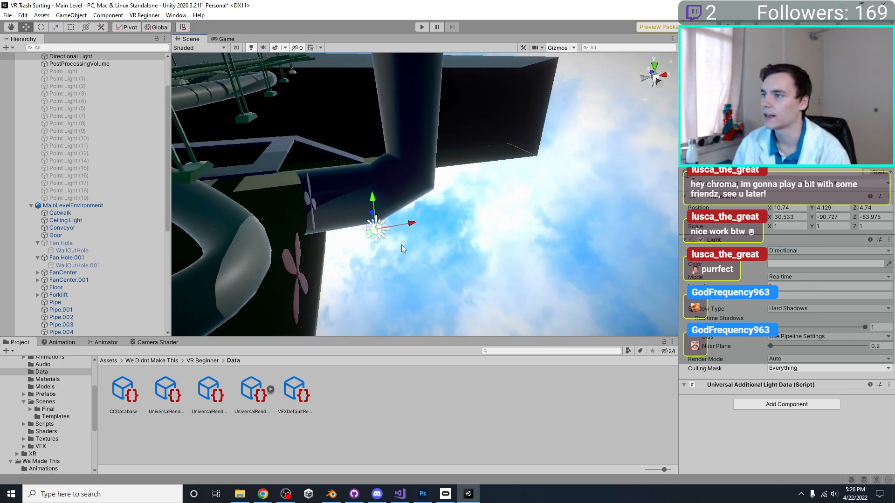
{"action": "left_click", "coordinate": [381, 192]}
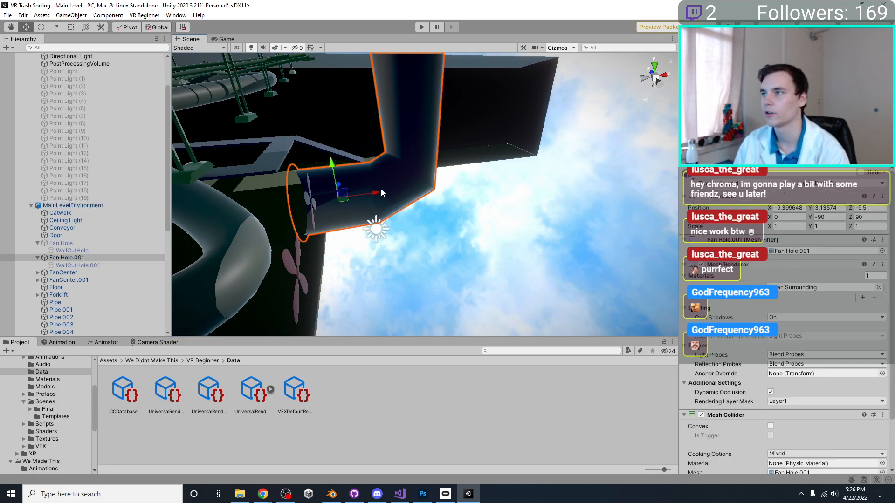
{"action": "left_click", "coordinate": [79, 243]}
{"action": "left_click", "coordinate": [703, 174]}
{"action": "middle_click_drag", "start_coordinate": [322, 235], "coordinate": [450, 209]}
{"action": "key", "text": "ctrl+s"}
Open the project's layer settings from the Fan Hole object and view the free user layers.
{"action": "left_click", "coordinate": [828, 188]}
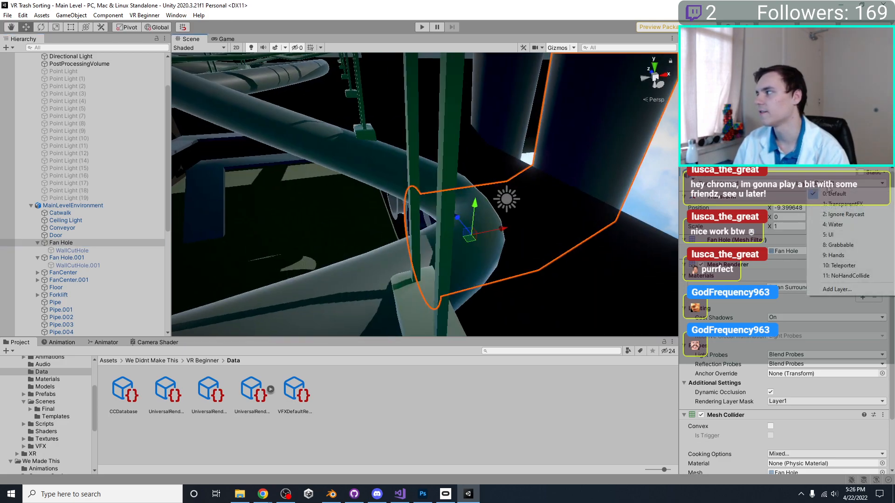
{"action": "left_click", "coordinate": [830, 290]}
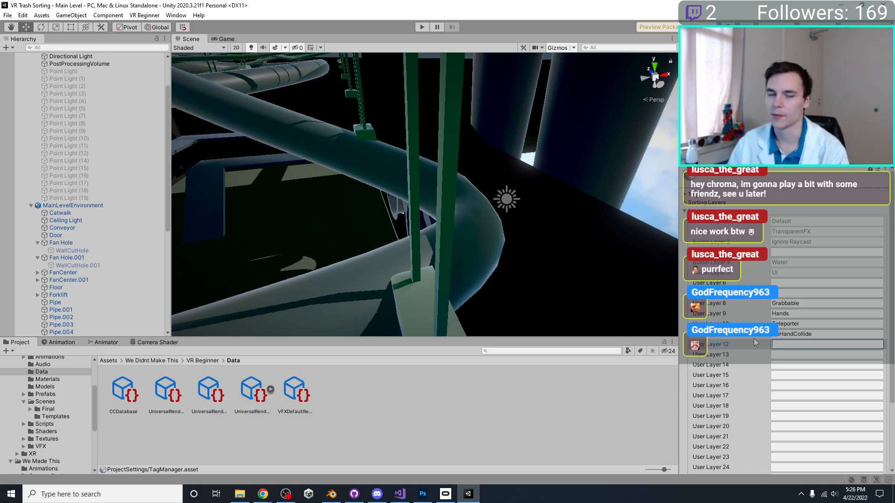
{"action": "right_click_drag", "start_coordinate": [378, 221], "coordinate": [446, 217]}
Move the directional light to Z 6.99, check the fan shadows, and save the scene.
{"action": "left_click", "coordinate": [476, 227]}
{"action": "left_click_drag", "start_coordinate": [446, 217], "coordinate": [396, 211]}
{"action": "right_click_drag", "start_coordinate": [396, 210], "coordinate": [380, 158]}
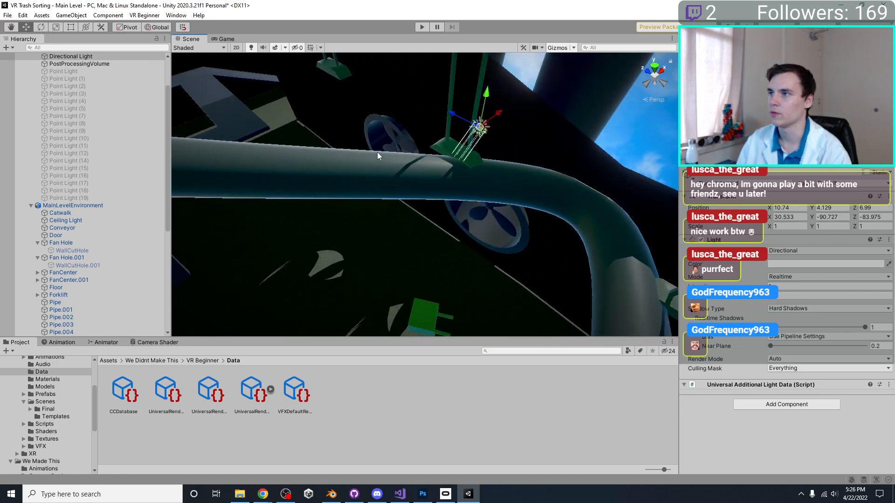
{"action": "right_click_drag", "start_coordinate": [428, 190], "coordinate": [526, 225]}
{"action": "key", "text": "ctrl+s"}
Duplicate the directional light and move the copy to about X 0, inside the building.
{"action": "middle_click_drag", "start_coordinate": [526, 226], "coordinate": [526, 225]}
{"action": "key", "text": "ctrl+d"}
{"action": "left_click_drag", "start_coordinate": [559, 223], "coordinate": [539, 223]}
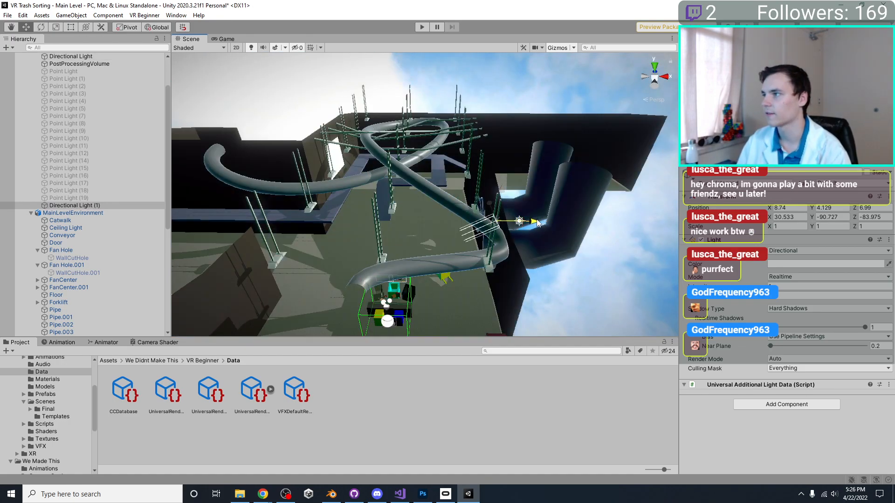
{"action": "left_click_drag", "start_coordinate": [442, 220], "coordinate": [440, 219]}
Set the duplicated directional light's rotation to 0 on X, Y and Z.
{"action": "type", "text": "f"}
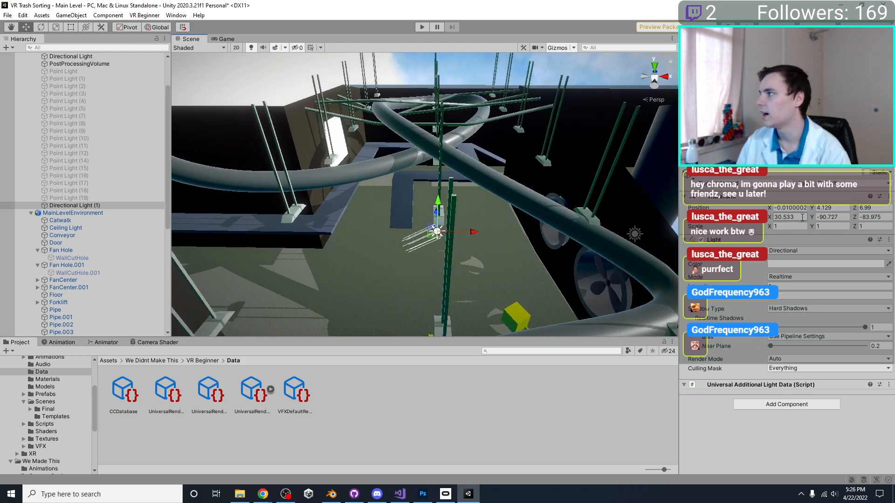
{"action": "type", "text": "00"}
{"action": "left_click", "coordinate": [868, 214]}
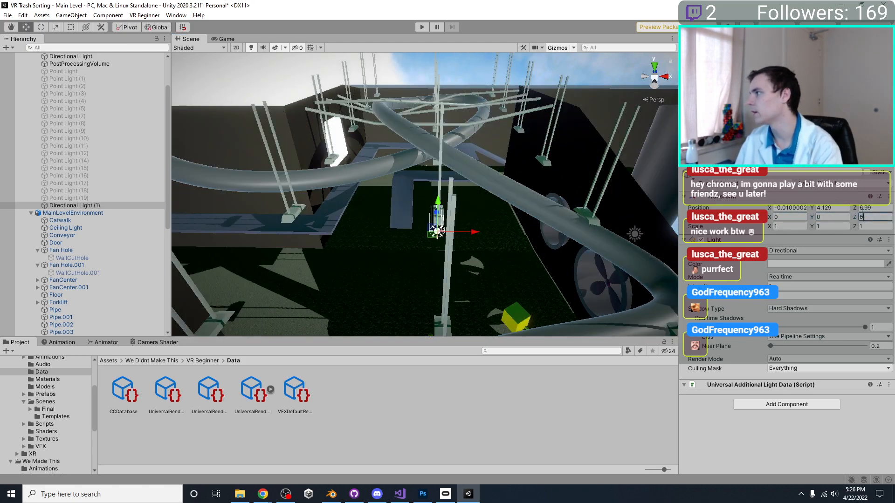
Set the duplicated directional light's X rotation to 90 and check the lighting on the floor.
{"action": "type", "text": "90"}
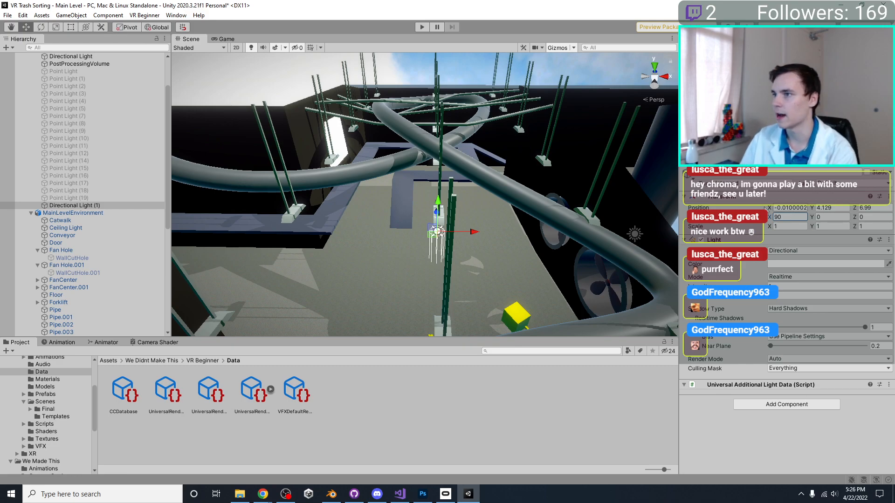
{"action": "left_click_drag", "start_coordinate": [503, 263], "coordinate": [484, 146], "text": "alt"}
{"action": "scroll", "coordinate": [483, 145], "scroll_direction": "up", "scroll_amount": 4}
{"action": "middle_click_drag", "start_coordinate": [483, 145], "coordinate": [490, 177]}
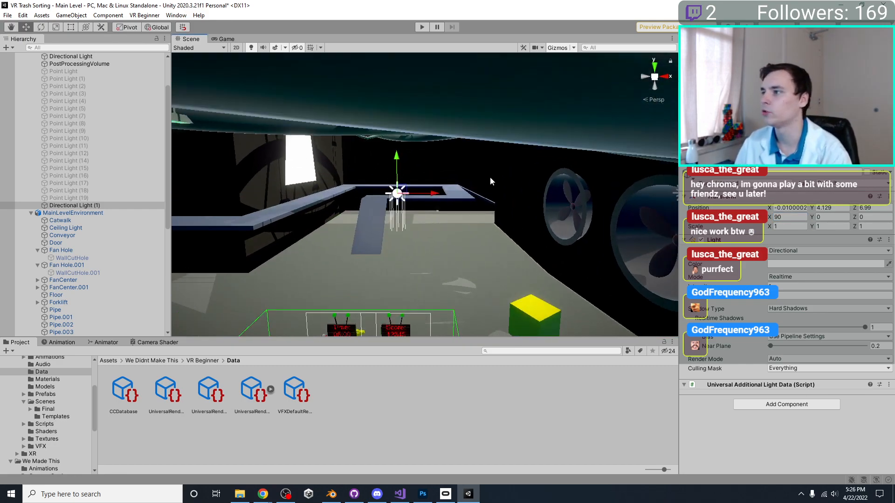
{"action": "scroll", "coordinate": [491, 177], "scroll_direction": "up", "scroll_amount": 3}
{"action": "key", "text": "s"}
{"action": "right_click_drag", "start_coordinate": [491, 178], "coordinate": [508, 186]}
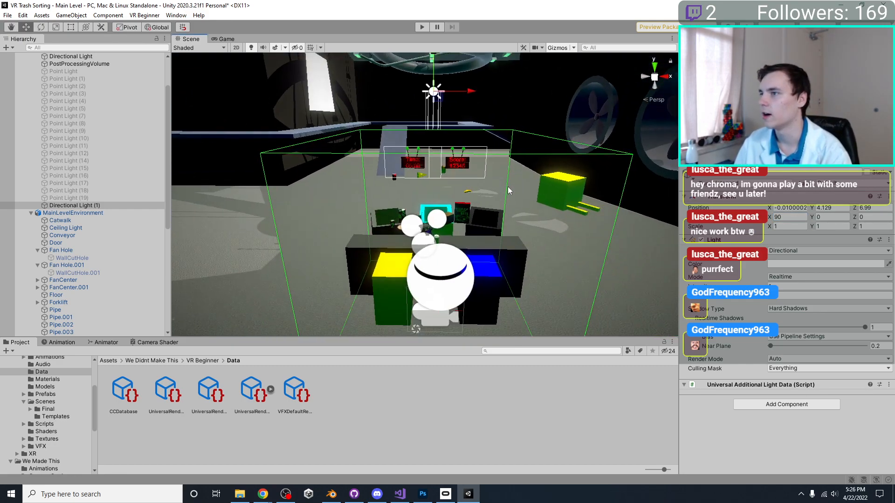
Move the duplicated directional light above the sorting station, to about X -0.26, Y 3.88, Z 0.24.
{"action": "middle_click_drag", "start_coordinate": [439, 110], "coordinate": [431, 212]}
{"action": "scroll", "coordinate": [451, 147], "scroll_direction": "up", "scroll_amount": 1}
{"action": "scroll", "coordinate": [451, 148], "scroll_direction": "up", "scroll_amount": 3}
{"action": "left_click_drag", "start_coordinate": [494, 229], "coordinate": [371, 314], "text": "alt"}
{"action": "scroll", "coordinate": [483, 212], "scroll_direction": "up", "scroll_amount": 4}
{"action": "middle_click_drag", "start_coordinate": [518, 218], "coordinate": [451, 238]}
{"action": "left_click_drag", "start_coordinate": [533, 221], "coordinate": [434, 322]}
{"action": "middle_click_drag", "start_coordinate": [479, 170], "coordinate": [471, 202]}
{"action": "scroll", "coordinate": [465, 221], "scroll_direction": "down", "scroll_amount": 3}
{"action": "left_click_drag", "start_coordinate": [454, 282], "coordinate": [367, 274]}
{"action": "left_click_drag", "start_coordinate": [367, 274], "coordinate": [602, 112], "text": "alt"}
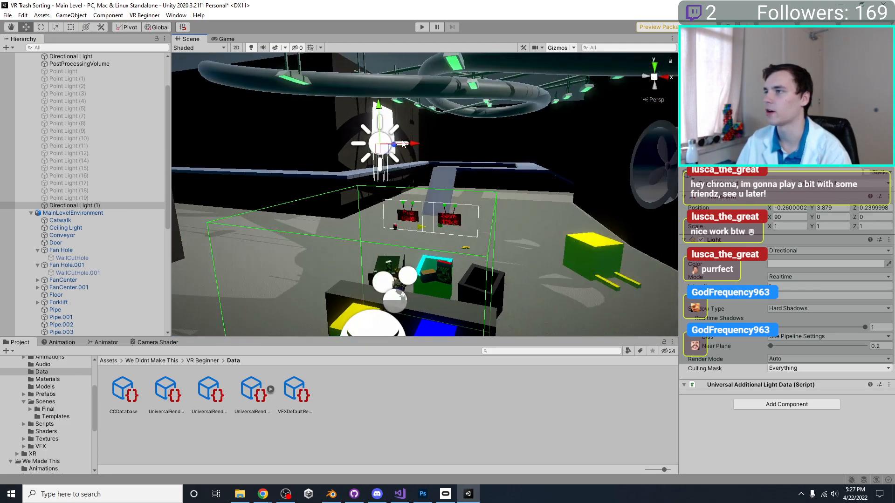
Shift the duplicated directional light to about Z 0.74 and check the floor shadows around the sorting station.
{"action": "middle_click_drag", "start_coordinate": [403, 144], "coordinate": [466, 86]}
{"action": "scroll", "coordinate": [466, 89], "scroll_direction": "down", "scroll_amount": 3}
{"action": "left_click_drag", "start_coordinate": [517, 175], "coordinate": [355, 184], "text": "alt"}
{"action": "mouse_move", "coordinate": [520, 204]}
{"action": "left_mouse_down"}
{"action": "mouse_move", "coordinate": [551, 202]}
{"action": "mouse_move", "coordinate": [536, 204]}
{"action": "left_mouse_up"}
{"action": "left_click_drag", "start_coordinate": [317, 224], "coordinate": [451, 248], "text": "alt"}
{"action": "middle_click_drag", "start_coordinate": [382, 286], "coordinate": [482, 233]}
{"action": "scroll", "coordinate": [481, 233], "scroll_direction": "up", "scroll_amount": 2}
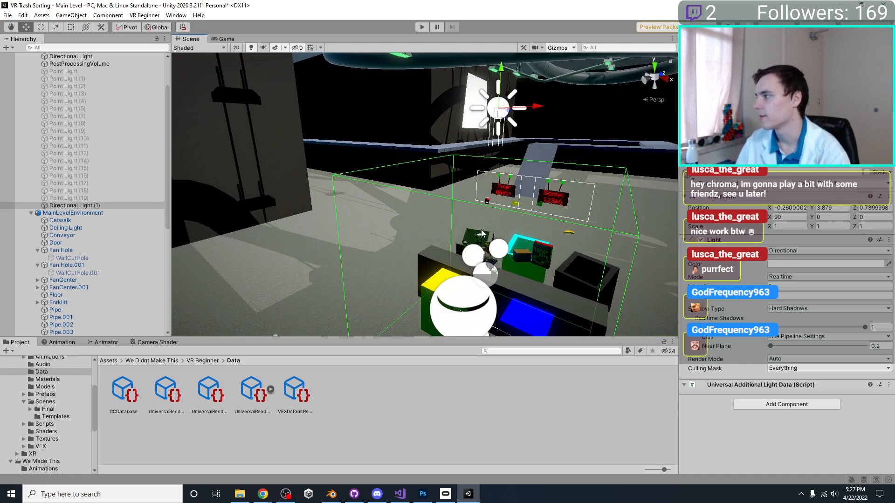
Try intensities of 100 and 10 on the duplicated directional light, ending with an intensity of 1.
{"action": "middle_click_drag", "start_coordinate": [741, 277], "coordinate": [717, 272]}
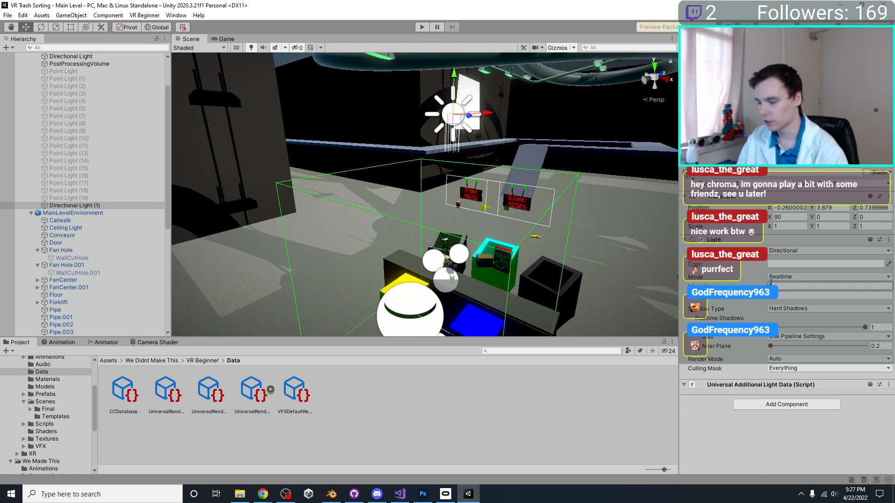
{"action": "key", "text": "BackSpace"}
{"action": "type", "text": "100"}
{"action": "key", "text": "BackSpace"}
{"action": "key", "text": "BackSpace"}
{"action": "key", "text": "BackSpace"}
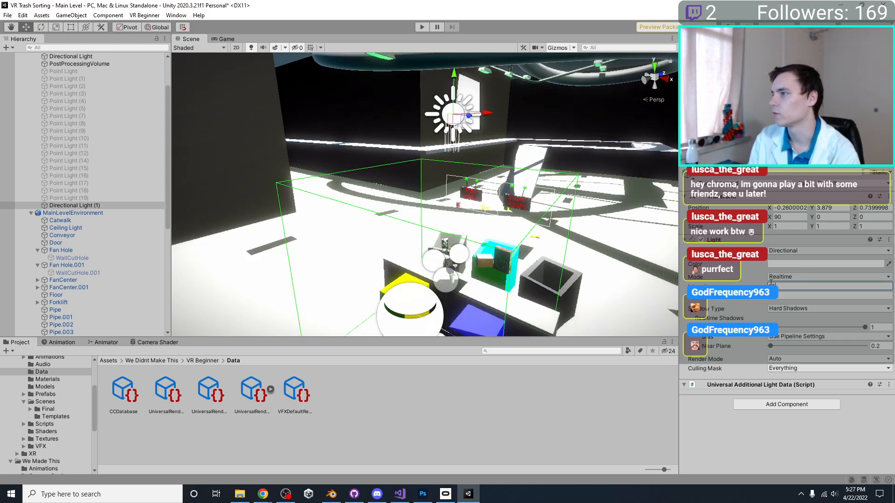
{"action": "type", "text": "1"}
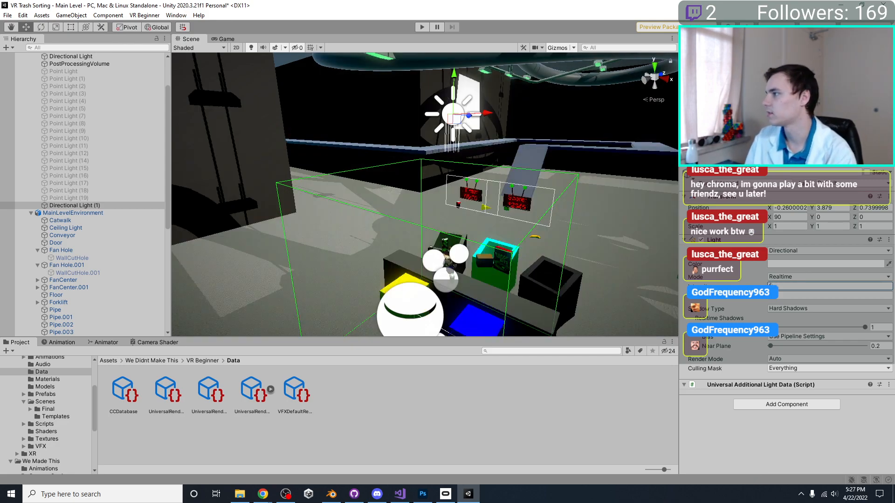
{"action": "type", "text": "0"}
{"action": "key", "text": "BackSpace"}
{"action": "key", "text": "BackSpace"}
{"action": "type", "text": "1"}
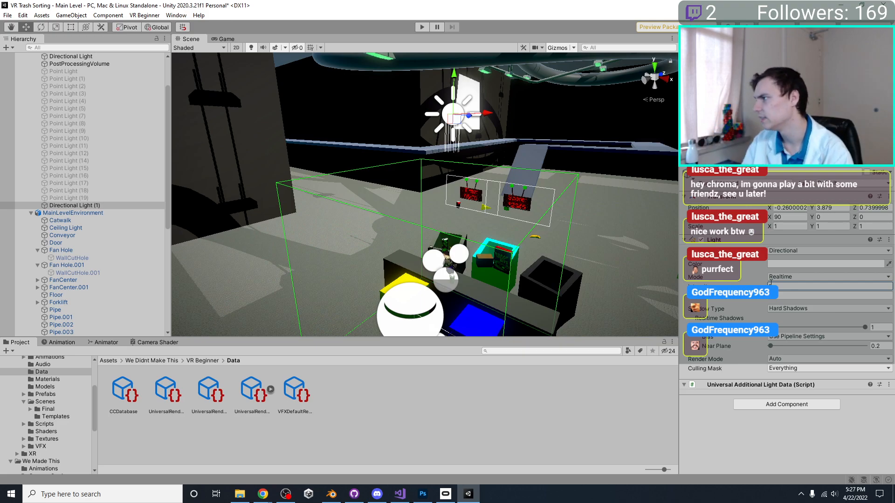
Set the duplicated directional light's shadow type to Soft Shadows and look over the level.
{"action": "left_click", "coordinate": [796, 308]}
{"action": "left_click", "coordinate": [793, 326]}
{"action": "middle_click_drag", "start_coordinate": [500, 256], "coordinate": [459, 242]}
{"action": "scroll", "coordinate": [419, 224], "scroll_direction": "up", "scroll_amount": 1}
{"action": "right_click_drag", "start_coordinate": [411, 228], "coordinate": [359, 210]}
Select the original directional light by the fans and examine its settings and its effect on the room.
{"action": "left_click", "coordinate": [386, 192]}
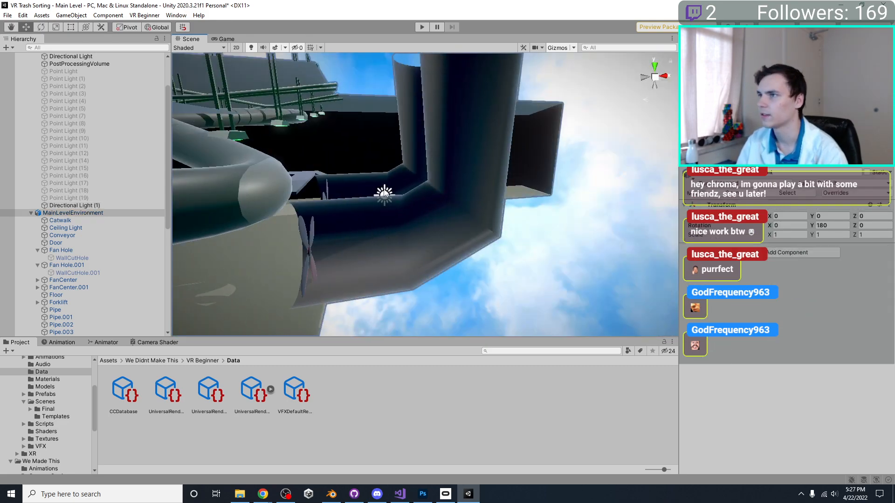
{"action": "left_click", "coordinate": [385, 192]}
{"action": "middle_click_drag", "start_coordinate": [435, 215], "coordinate": [527, 232]}
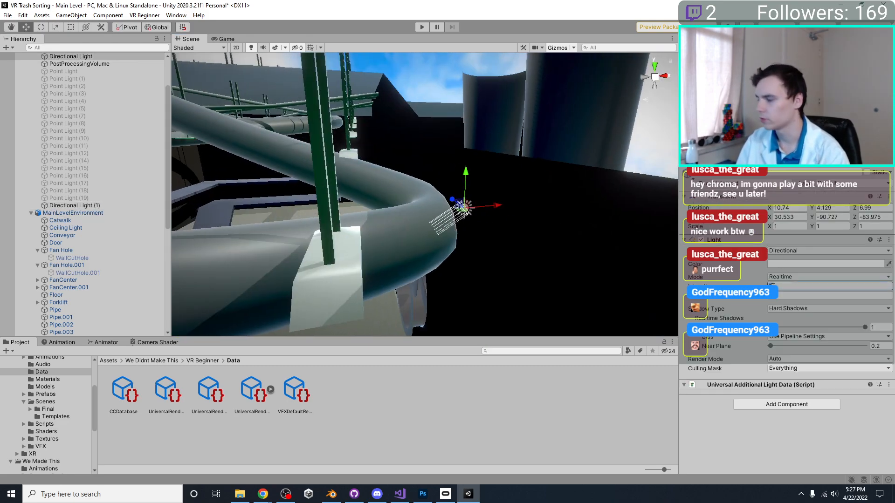
{"action": "right_click_drag", "start_coordinate": [466, 216], "coordinate": [440, 171]}
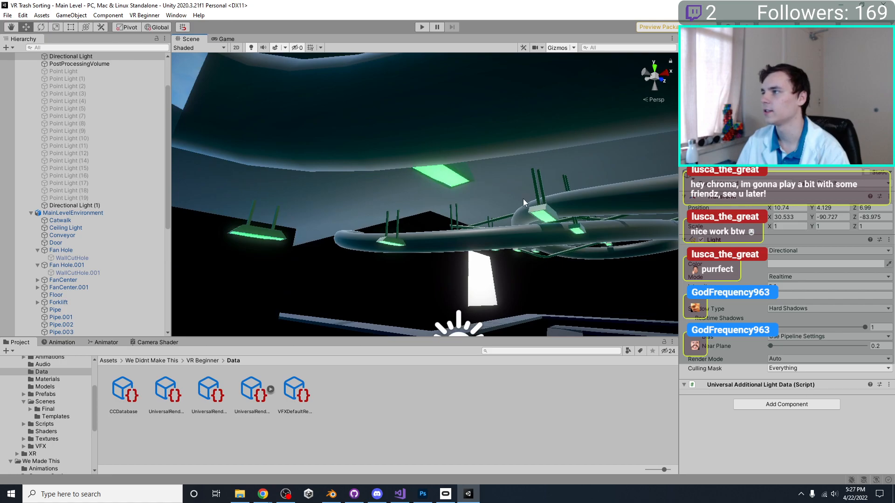
{"action": "right_click_drag", "start_coordinate": [555, 222], "coordinate": [405, 230]}
{"action": "scroll", "coordinate": [405, 231], "scroll_direction": "down", "scroll_amount": 3}
Duplicate the overhead directional light and move the copy beside the bright window, to about X -9.01, Z 18.99.
{"action": "left_click", "coordinate": [313, 171]}
{"action": "scroll", "coordinate": [369, 236], "scroll_direction": "down", "scroll_amount": 5}
{"action": "right_click_drag", "start_coordinate": [322, 182], "coordinate": [473, 279]}
{"action": "key", "text": "ctrl+d"}
{"action": "left_click_drag", "start_coordinate": [474, 280], "coordinate": [411, 113]}
{"action": "right_click_drag", "start_coordinate": [415, 136], "coordinate": [451, 228]}
{"action": "right_click_drag", "start_coordinate": [514, 268], "coordinate": [535, 232]}
Rotate the new window light to X 45, Y 90, Z 90 so that it shines down into the room.
{"action": "key", "text": "f"}
{"action": "scroll", "coordinate": [490, 219], "scroll_direction": "down", "scroll_amount": 7}
{"action": "key", "text": "e"}
{"action": "left_click_drag", "start_coordinate": [455, 178], "coordinate": [428, 121]}
{"action": "right_click_drag", "start_coordinate": [536, 229], "coordinate": [475, 219]}
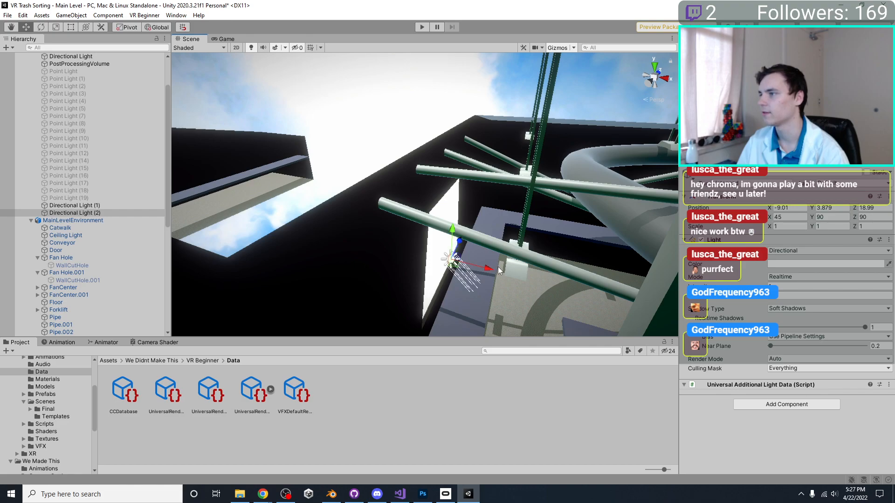
Move the window light outside the bright window, to about X -11.51 and Y 5.63.
{"action": "left_click_drag", "start_coordinate": [498, 269], "coordinate": [399, 253]}
{"action": "left_click_drag", "start_coordinate": [378, 212], "coordinate": [375, 157], "text": "ctrl"}
{"action": "right_click_drag", "start_coordinate": [420, 201], "coordinate": [347, 178]}
{"action": "left_click", "coordinate": [650, 82]}
{"action": "left_click_drag", "start_coordinate": [334, 140], "coordinate": [396, 140]}
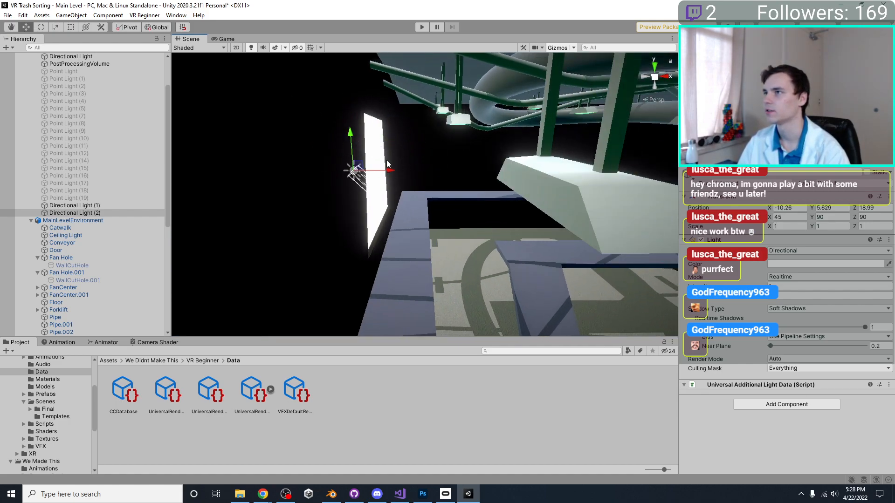
{"action": "left_click_drag", "start_coordinate": [382, 175], "coordinate": [363, 176]}
Try rotating the window light and check the shadows it casts across the floor.
{"action": "scroll", "coordinate": [366, 178], "scroll_direction": "down", "scroll_amount": 4}
{"action": "middle_click_drag", "start_coordinate": [419, 226], "coordinate": [379, 182]}
{"action": "right_click_drag", "start_coordinate": [380, 182], "coordinate": [373, 137]}
{"action": "key", "text": "e"}
{"action": "left_click_drag", "start_coordinate": [335, 131], "coordinate": [822, 259]}
{"action": "right_click_drag", "start_coordinate": [354, 242], "coordinate": [217, 184]}
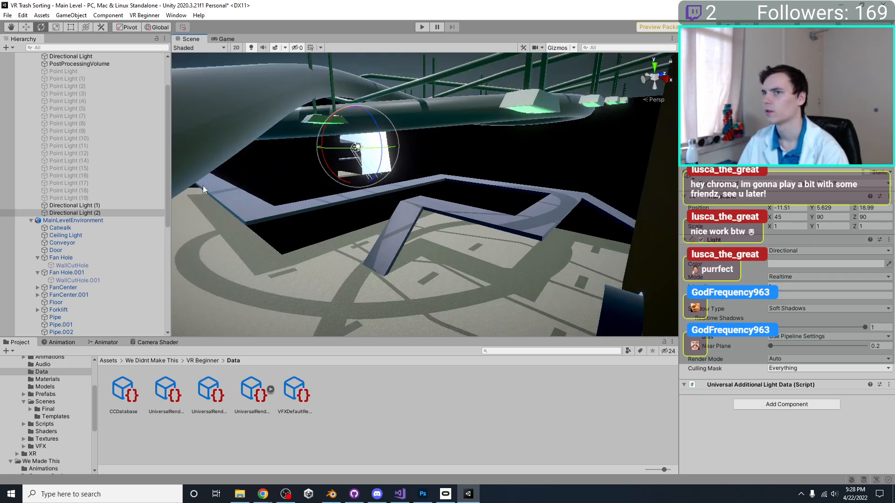
Set the shadow type of Directional Light (1) to No Shadows.
{"action": "left_click", "coordinate": [74, 205]}
{"action": "left_click", "coordinate": [826, 308]}
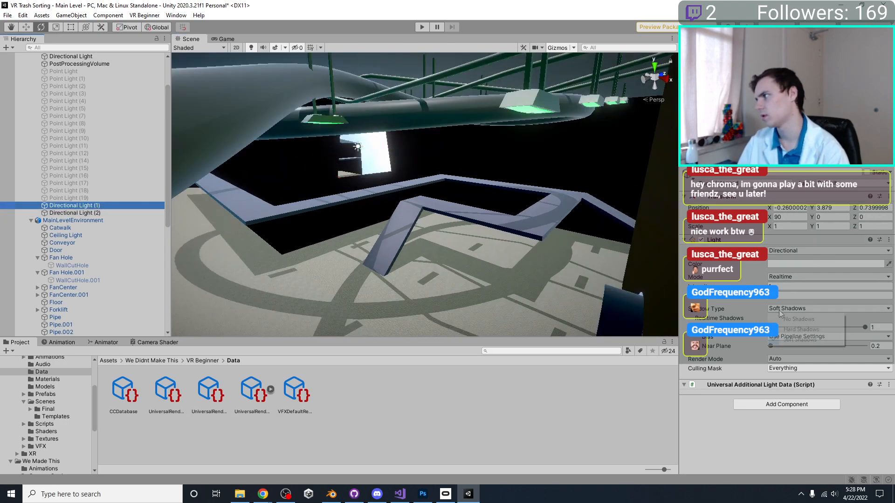
{"action": "left_click", "coordinate": [792, 316]}
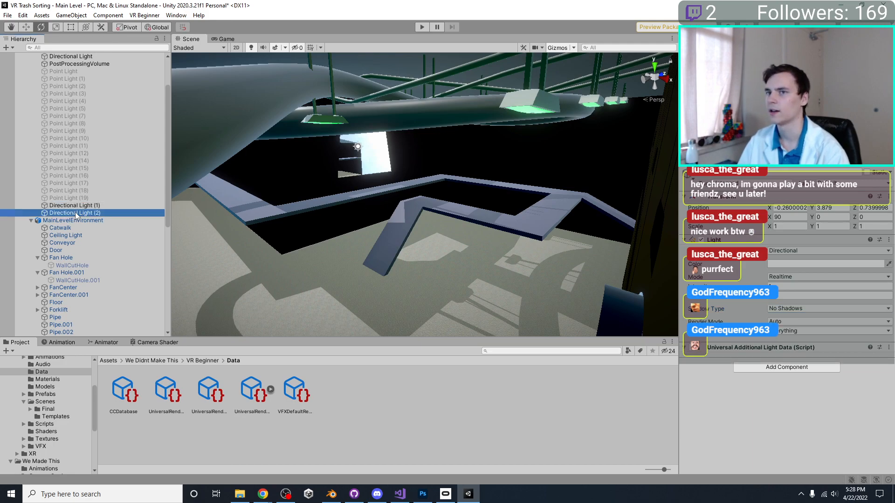
Try No Shadows on Directional Light (2), undo the change, and focus the view on that light.
{"action": "left_click", "coordinate": [75, 213]}
{"action": "left_click", "coordinate": [825, 309]}
{"action": "left_click", "coordinate": [792, 316]}
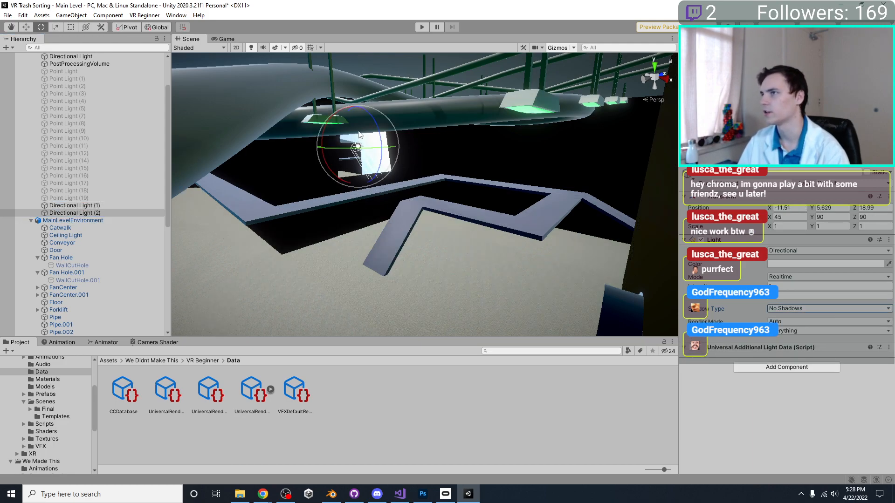
{"action": "key", "text": "ctrl+z"}
{"action": "key", "text": "f"}
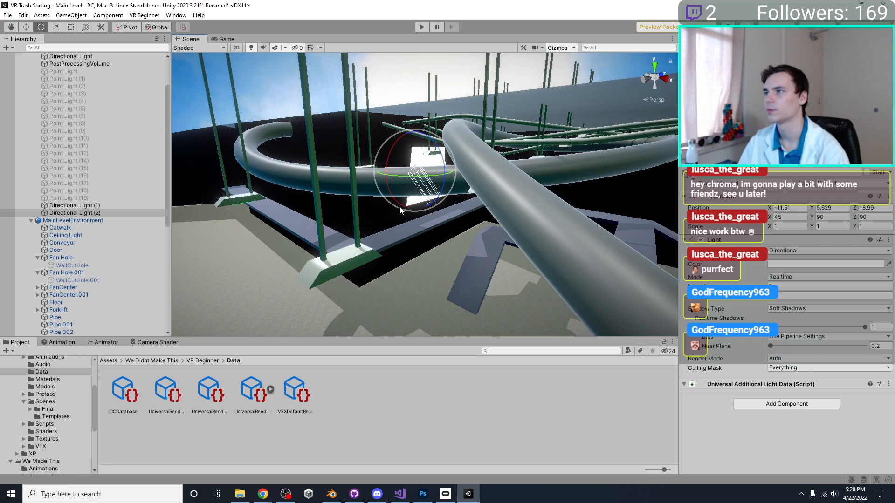
Reorder both duplicated lights directly below the original Directional Light in the Lighting group and save the scene.
{"action": "left_click", "coordinate": [84, 207], "text": "ctrl"}
{"action": "left_click_drag", "start_coordinate": [84, 206], "coordinate": [80, 66]}
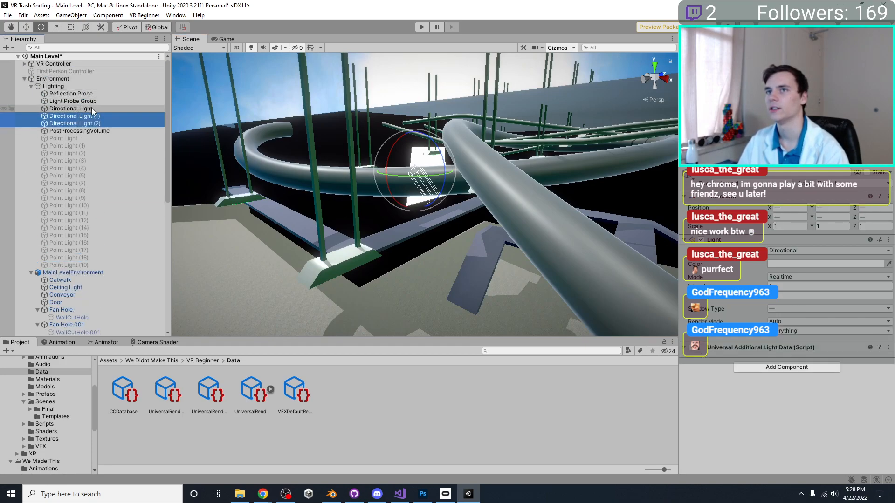
{"action": "left_click", "coordinate": [93, 124]}
{"action": "left_click", "coordinate": [93, 116], "text": "ctrl"}
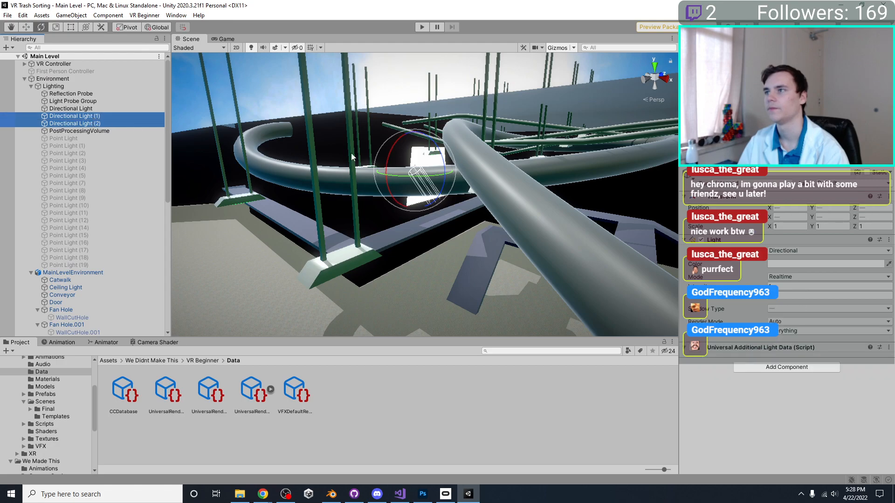
Set the original directional light and its first copy to Realtime mode with No Shadows.
{"action": "left_click", "coordinate": [83, 117]}
{"action": "left_click", "coordinate": [81, 109], "text": "ctrl"}
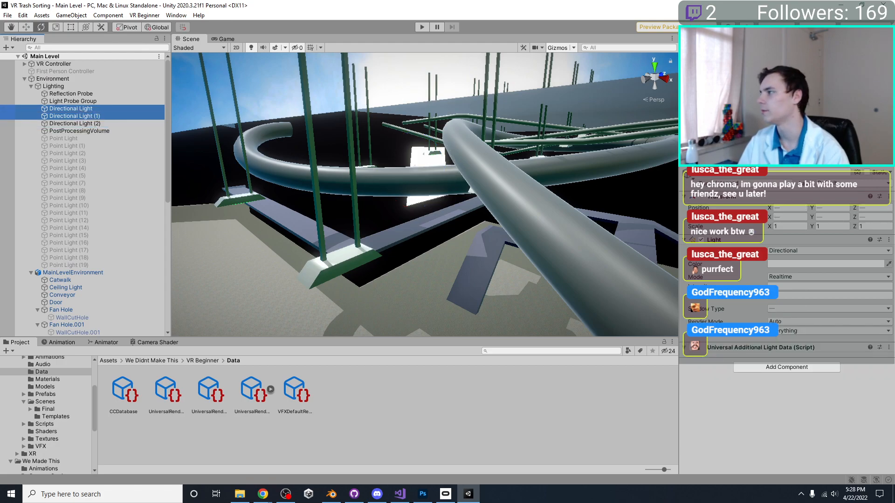
{"action": "left_click", "coordinate": [801, 251]}
{"action": "left_click", "coordinate": [797, 265]}
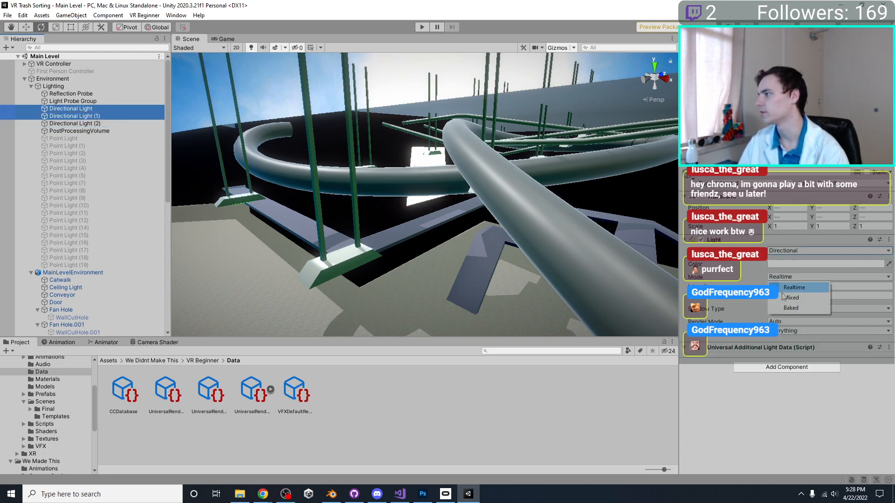
{"action": "left_click", "coordinate": [788, 297]}
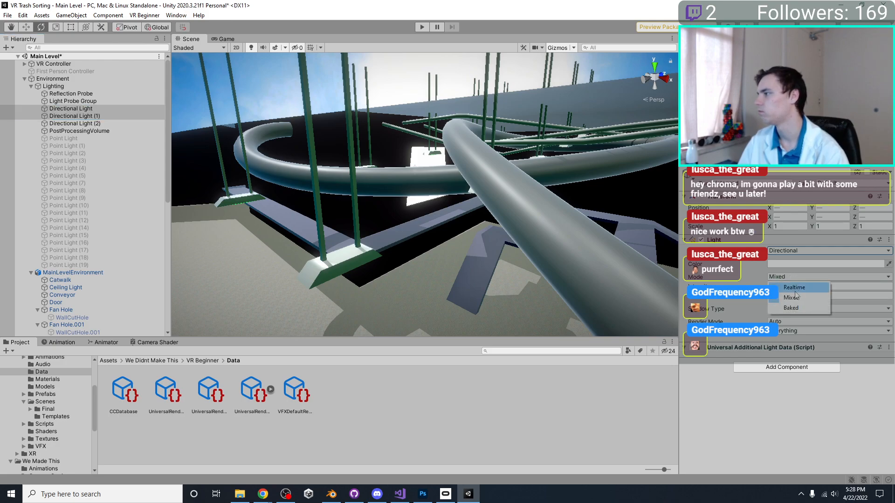
{"action": "left_click", "coordinate": [779, 307]}
{"action": "left_click", "coordinate": [792, 317]}
{"action": "scroll", "coordinate": [457, 218], "scroll_direction": "up", "scroll_amount": 10}
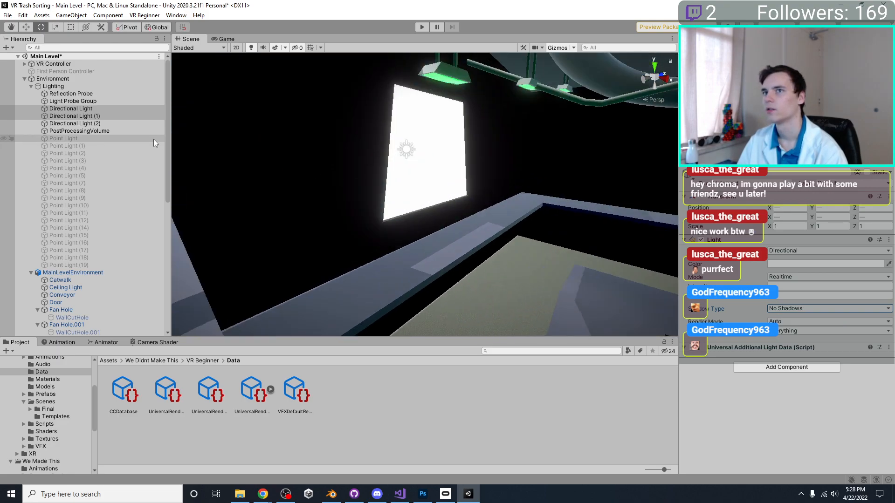
Rotate Directional Light (2) to X 75, Y -90, Z -90 and check its floor shadows.
{"action": "left_click", "coordinate": [122, 123]}
{"action": "right_click_drag", "start_coordinate": [335, 177], "coordinate": [334, 142]}
{"action": "key", "text": "w"}
{"action": "scroll", "coordinate": [420, 177], "scroll_direction": "down", "scroll_amount": 5}
{"action": "key", "text": "e"}
{"action": "left_click_drag", "start_coordinate": [352, 121], "coordinate": [465, 179]}
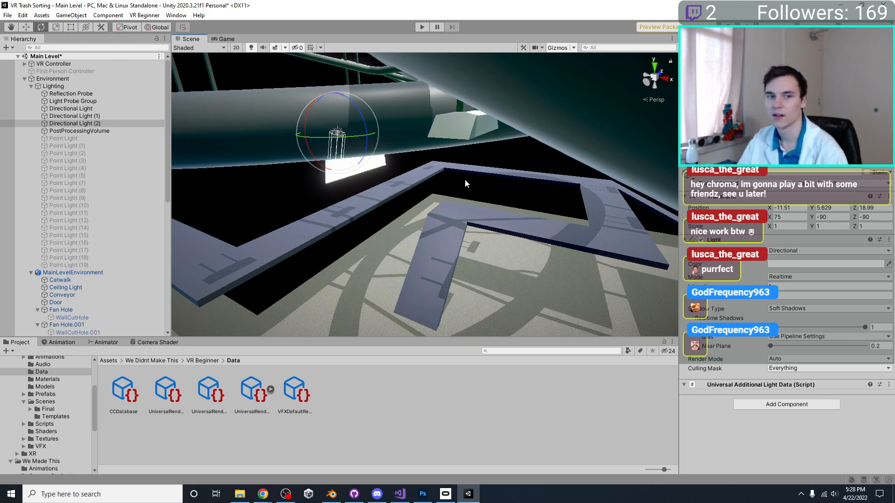
{"action": "right_click_drag", "start_coordinate": [426, 233], "coordinate": [394, 200]}
Rotate the window light to X 30, Y 90, Z 90 so that it shines through the window.
{"action": "left_click_drag", "start_coordinate": [416, 156], "coordinate": [407, 171]}
{"action": "right_click_drag", "start_coordinate": [407, 172], "coordinate": [387, 193]}
{"action": "middle_click_drag", "start_coordinate": [387, 193], "coordinate": [551, 163]}
{"action": "right_click_drag", "start_coordinate": [552, 163], "coordinate": [334, 211]}
{"action": "left_click_drag", "start_coordinate": [333, 195], "coordinate": [417, 217]}
{"action": "middle_click_drag", "start_coordinate": [418, 217], "coordinate": [459, 149]}
{"action": "right_click_drag", "start_coordinate": [460, 150], "coordinate": [396, 171]}
Turn the window light to about X 29.7, Y 107.2, Z 90 and inspect the light patches on the floor.
{"action": "key", "text": "e"}
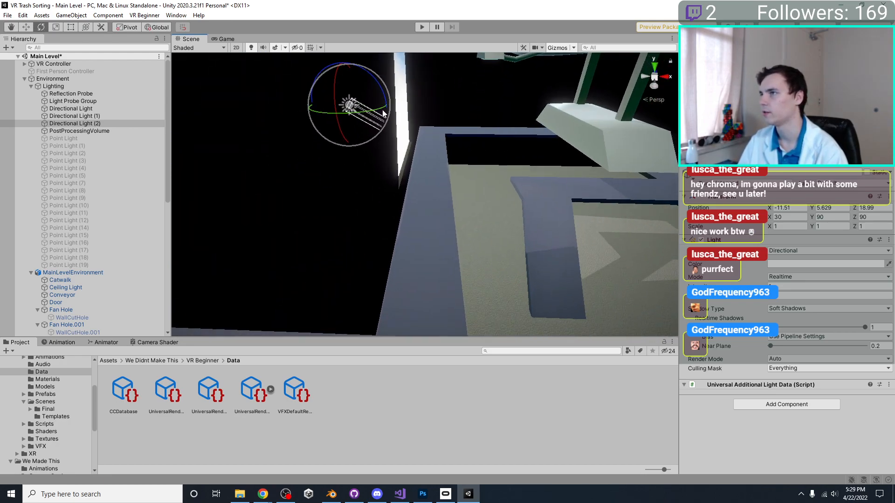
{"action": "left_click_drag", "start_coordinate": [384, 92], "coordinate": [446, 67]}
{"action": "scroll", "coordinate": [446, 70], "scroll_direction": "down", "scroll_amount": 3}
{"action": "middle_click_drag", "start_coordinate": [448, 93], "coordinate": [448, 150]}
{"action": "right_click_drag", "start_coordinate": [447, 150], "coordinate": [419, 158]}
{"action": "middle_click_drag", "start_coordinate": [438, 158], "coordinate": [421, 142]}
{"action": "left_click_drag", "start_coordinate": [396, 145], "coordinate": [375, 165]}
{"action": "middle_click_drag", "start_coordinate": [375, 166], "coordinate": [420, 118]}
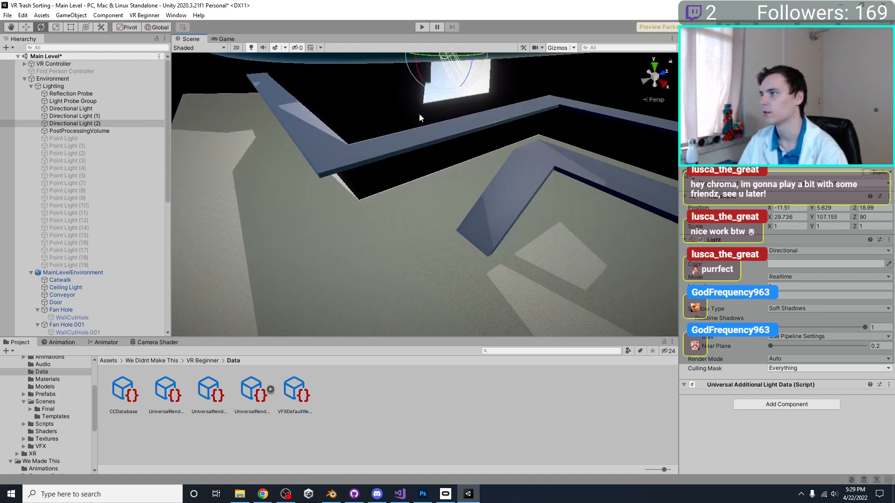
{"action": "right_click_drag", "start_coordinate": [420, 119], "coordinate": [483, 154]}
{"action": "right_click_drag", "start_coordinate": [536, 230], "coordinate": [391, 159]}
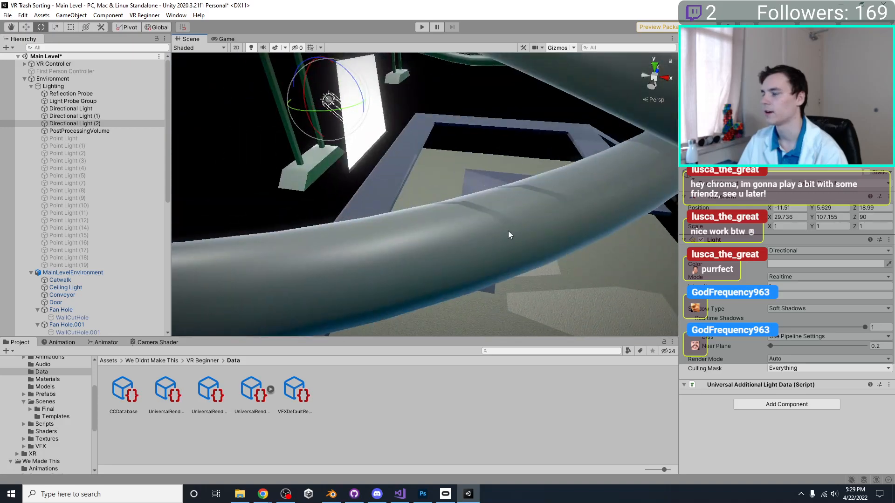
Try a steeper window light angle of about X 59, Y 119.8, Z 107.4.
{"action": "left_click_drag", "start_coordinate": [339, 86], "coordinate": [428, 163]}
{"action": "scroll", "coordinate": [423, 177], "scroll_direction": "up", "scroll_amount": 3}
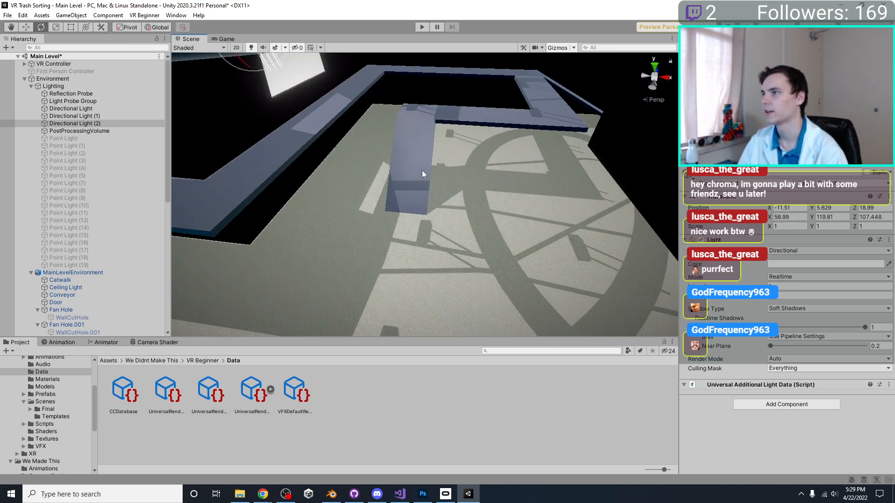
{"action": "scroll", "coordinate": [317, 150], "scroll_direction": "down", "scroll_amount": 5}
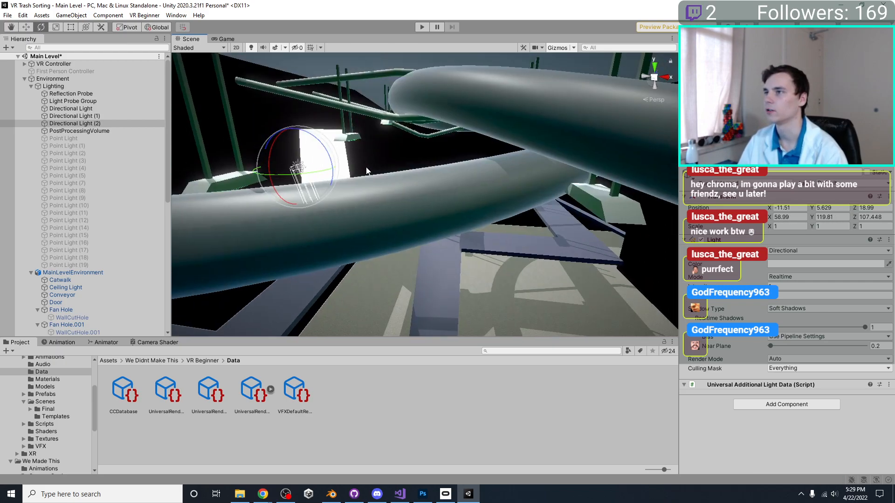
Rotate the window light to about X 30.8, Y 107.3, Z 90.4 so that its light falls through the window.
{"action": "left_click_drag", "start_coordinate": [362, 119], "coordinate": [399, 143]}
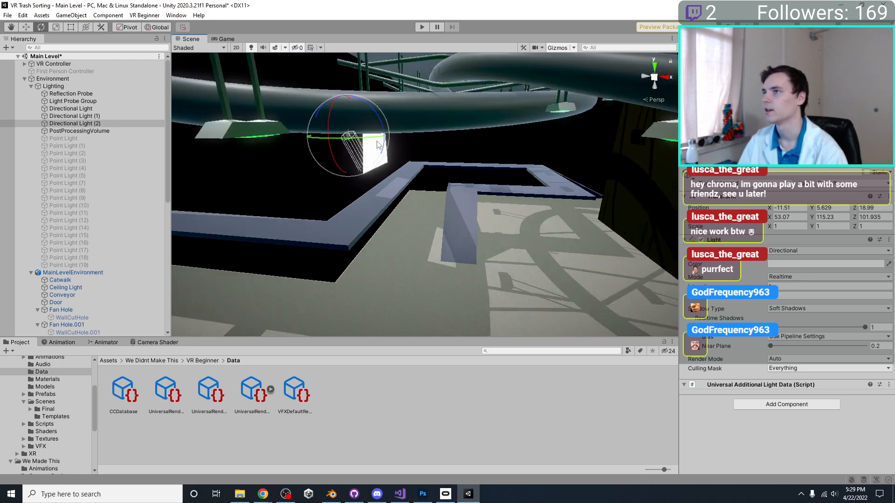
{"action": "scroll", "coordinate": [400, 155], "scroll_direction": "up", "scroll_amount": 1}
{"action": "scroll", "coordinate": [548, 211], "scroll_direction": "down", "scroll_amount": 3}
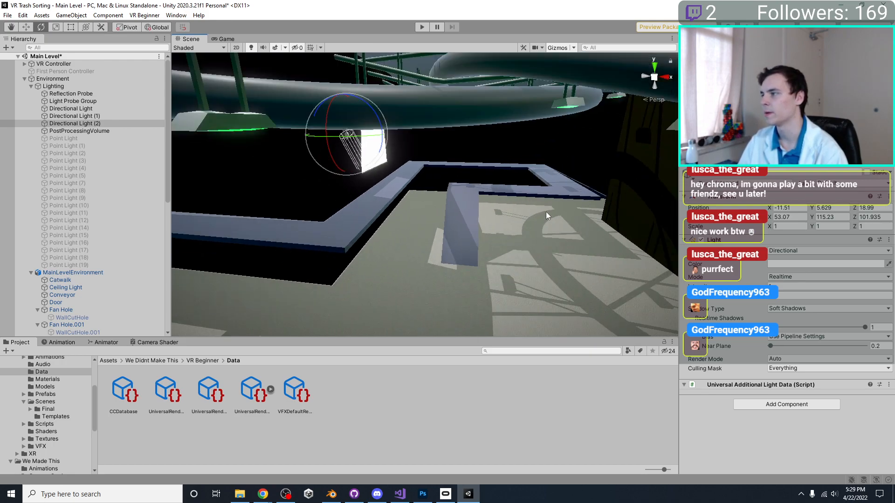
{"action": "scroll", "coordinate": [372, 88], "scroll_direction": "up", "scroll_amount": 4}
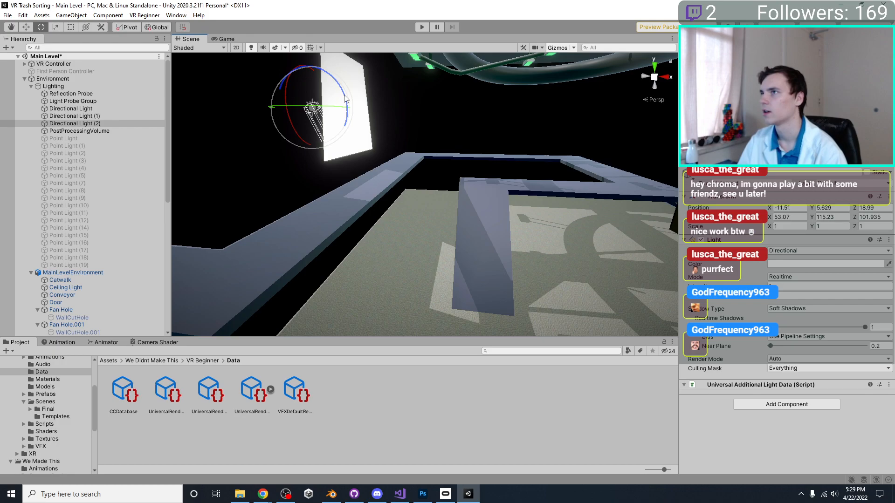
{"action": "left_click_drag", "start_coordinate": [345, 99], "coordinate": [499, 251]}
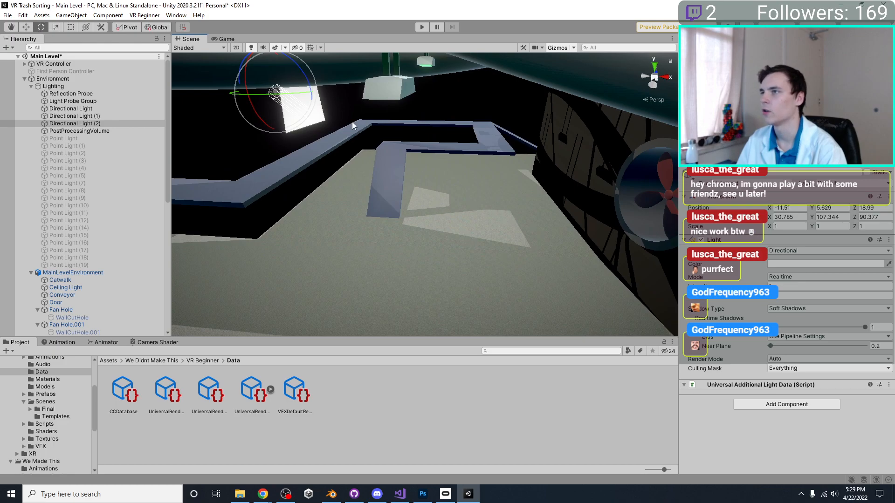
Rotate the window light to about X 28.4, Y 106.9, Z 89.5 and set it to Baked mode with hard shadows.
{"action": "left_click_drag", "start_coordinate": [313, 91], "coordinate": [310, 85]}
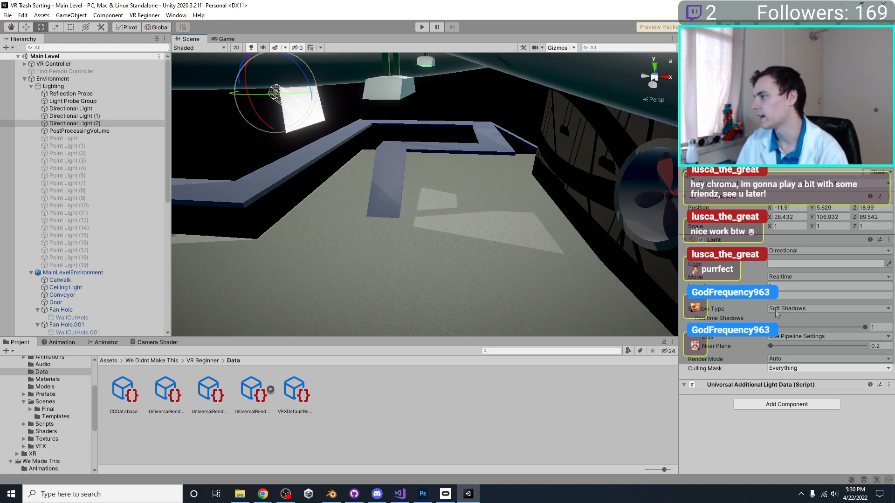
{"action": "left_click", "coordinate": [789, 278]}
{"action": "left_click", "coordinate": [793, 309]}
{"action": "left_click", "coordinate": [792, 309]}
{"action": "left_click", "coordinate": [792, 332]}
{"action": "scroll", "coordinate": [431, 245], "scroll_direction": "up", "scroll_amount": 5}
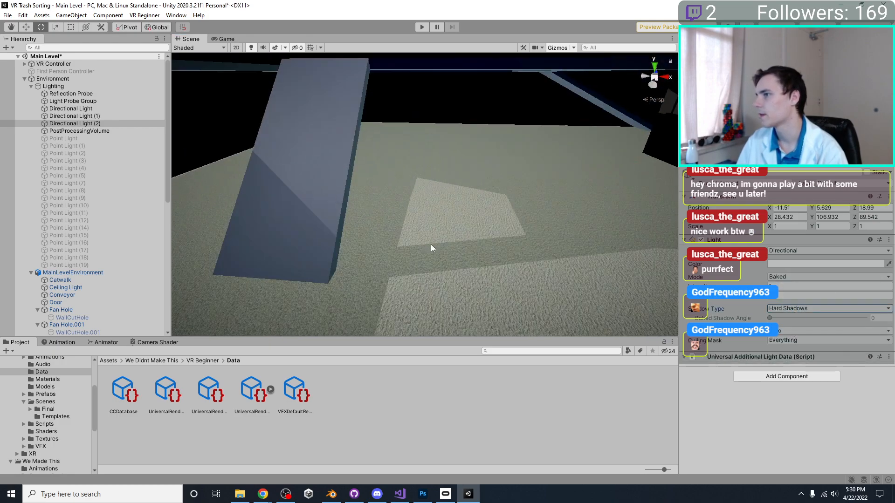
{"action": "scroll", "coordinate": [431, 244], "scroll_direction": "up", "scroll_amount": 3}
{"action": "scroll", "coordinate": [440, 249], "scroll_direction": "down", "scroll_amount": 2}
Try soft shadows with a baked shadow angle of about 83.8 on the window light, then return it to hard shadows.
{"action": "left_click", "coordinate": [793, 309]}
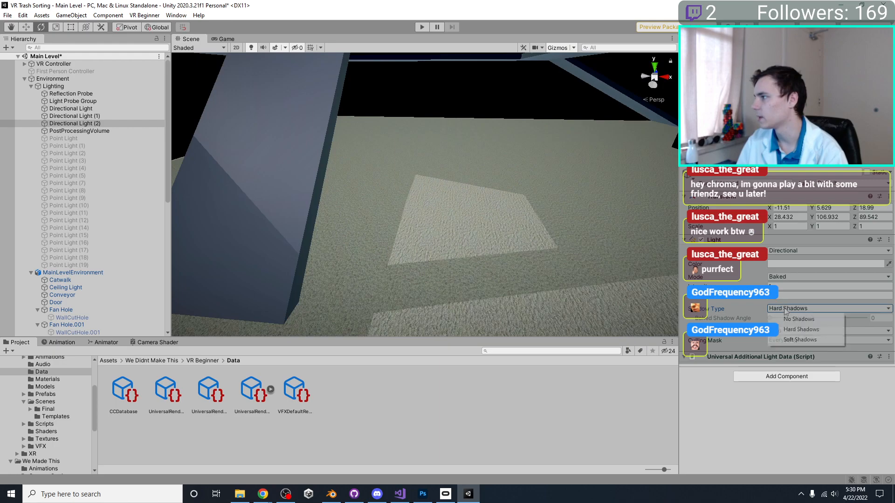
{"action": "left_click", "coordinate": [791, 340]}
{"action": "left_click_drag", "start_coordinate": [770, 318], "coordinate": [864, 321]}
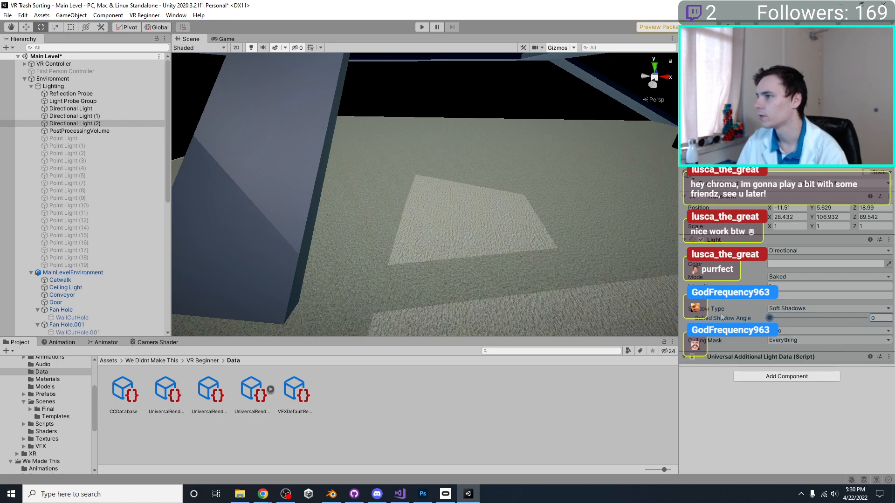
{"action": "left_click", "coordinate": [776, 309]}
{"action": "left_click", "coordinate": [788, 328]}
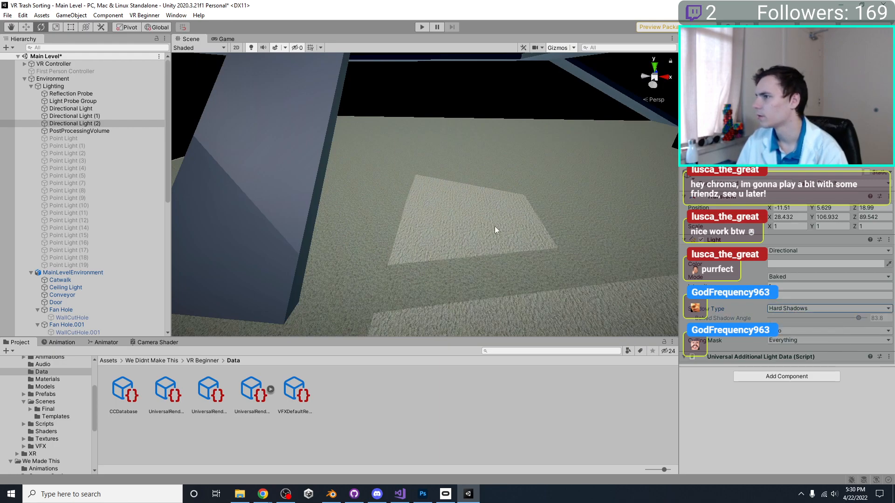
{"action": "scroll", "coordinate": [512, 236], "scroll_direction": "down", "scroll_amount": 2}
Make Directional Light (1) cast hard shadows and frame it in the scene.
{"action": "left_click", "coordinate": [93, 117]}
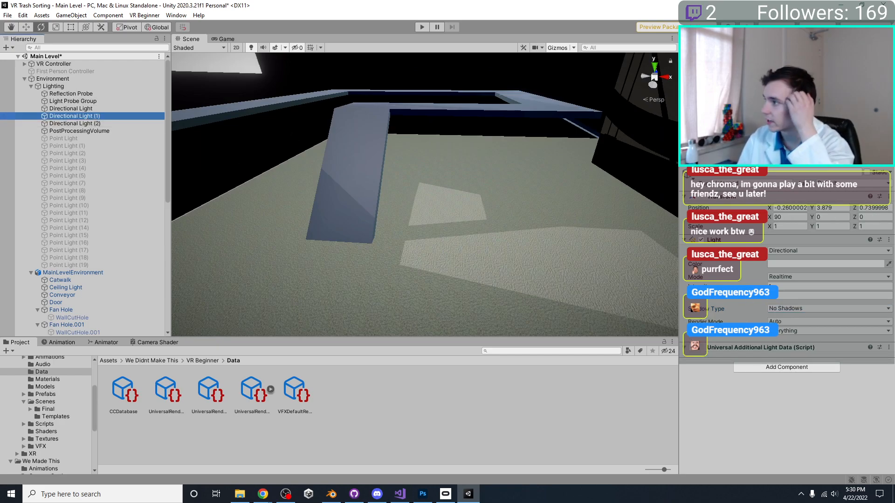
{"action": "left_click", "coordinate": [801, 308]}
{"action": "left_click", "coordinate": [801, 328]}
{"action": "scroll", "coordinate": [496, 213], "scroll_direction": "down", "scroll_amount": 2}
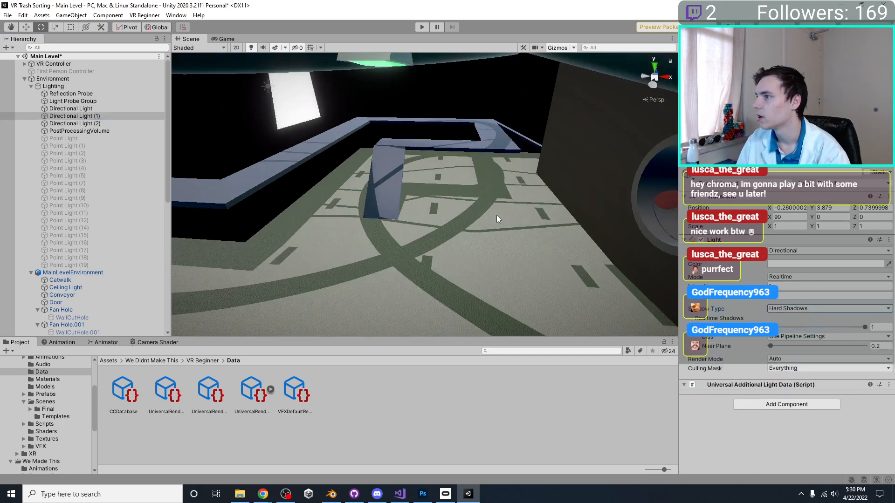
{"action": "double_click", "coordinate": [98, 116]}
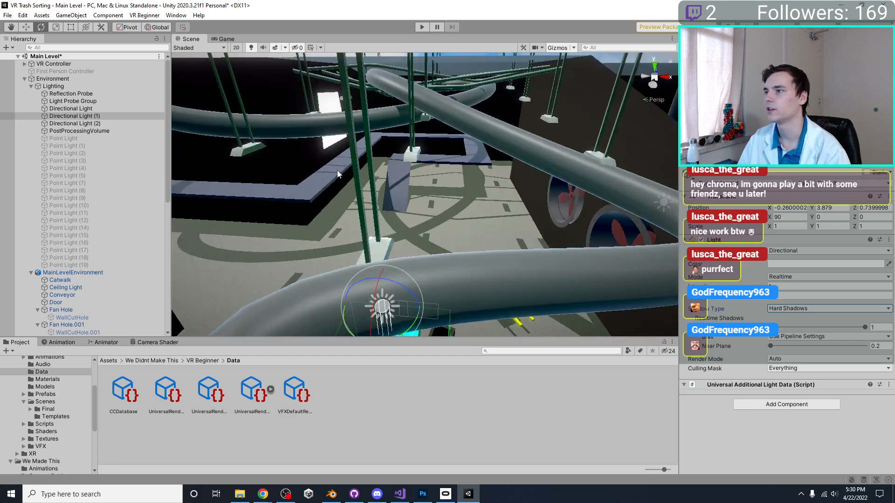
Rename the first directional light, which shines through the fans, as Fan Directional Light.
{"action": "left_click", "coordinate": [88, 109]}
{"action": "left_click", "coordinate": [86, 110]}
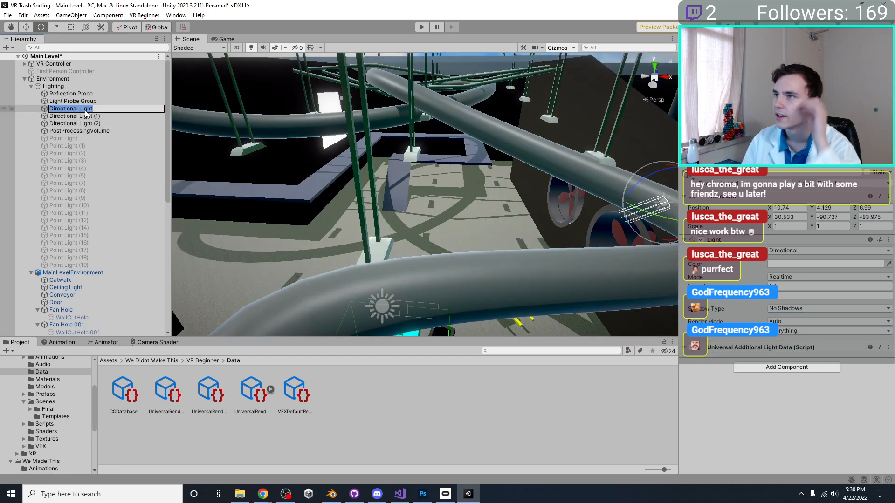
{"action": "left_click", "coordinate": [86, 110]}
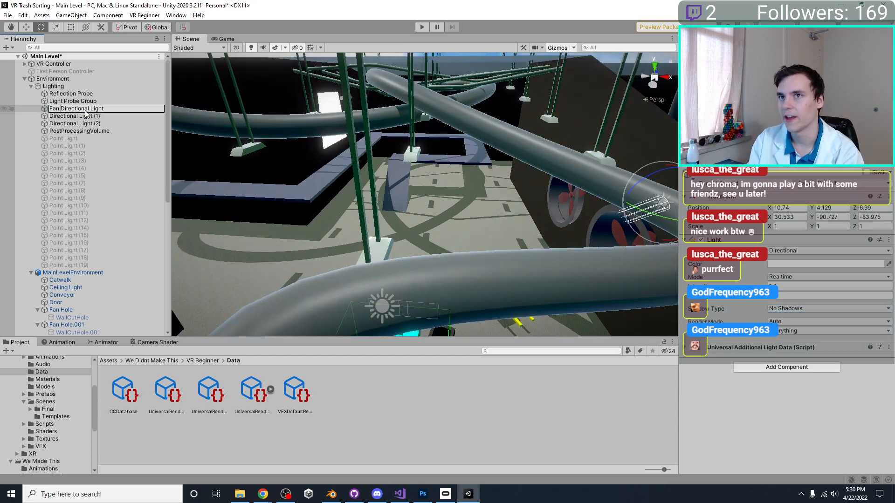
Rename Directional Light (1) as Main Directional Light.
{"action": "left_click", "coordinate": [82, 116]}
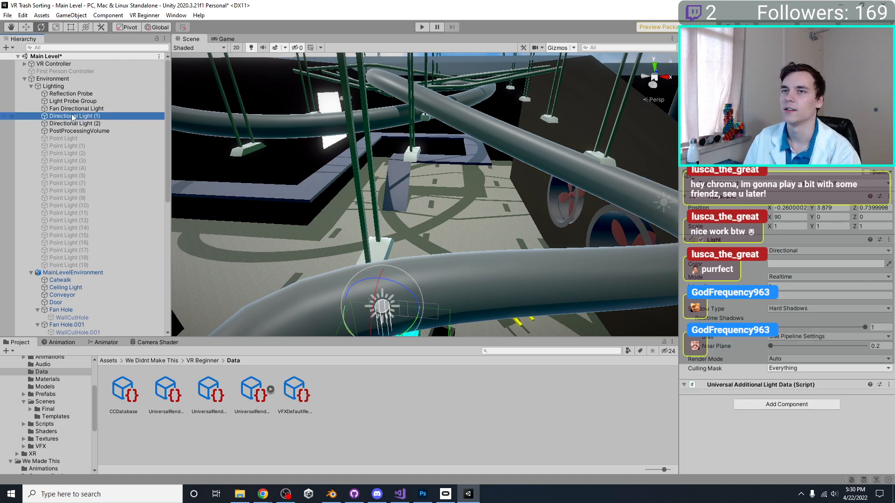
{"action": "left_click", "coordinate": [72, 116]}
{"action": "key", "text": "End"}
{"action": "key", "text": "BackSpace"}
{"action": "key", "text": "BackSpace"}
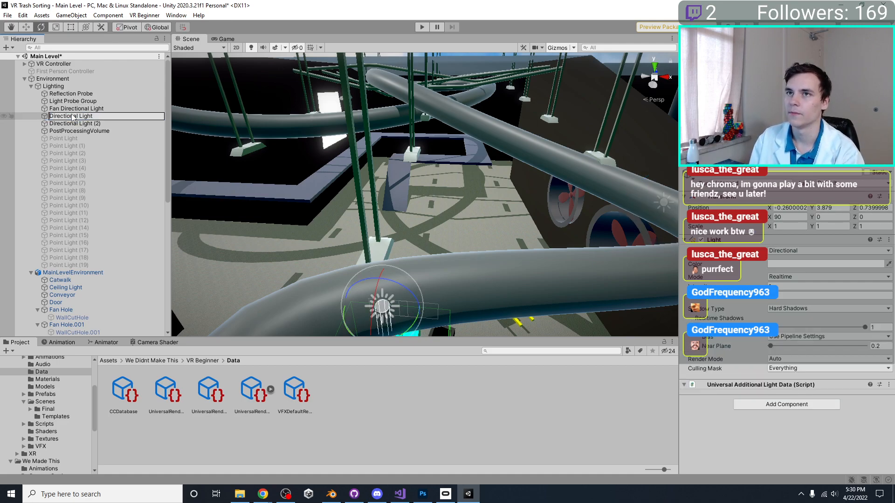
{"action": "type", "text": "Main"}
{"action": "key", "text": "Return"}
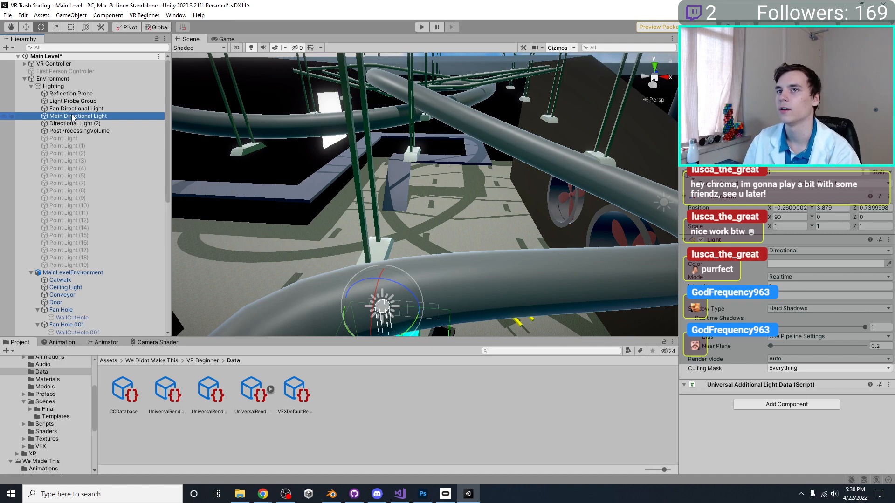
{"action": "left_click", "coordinate": [72, 118]}
{"action": "left_click_drag", "start_coordinate": [62, 116], "coordinate": [46, 121]}
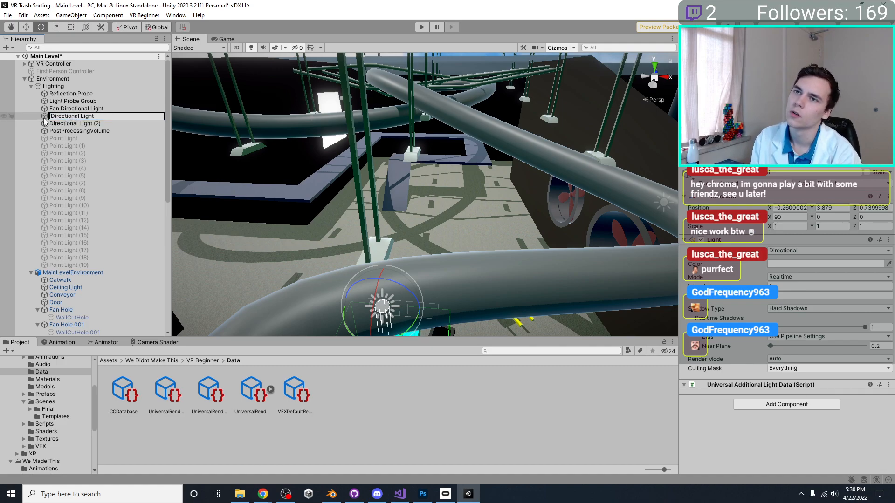
{"action": "key", "text": "Escape"}
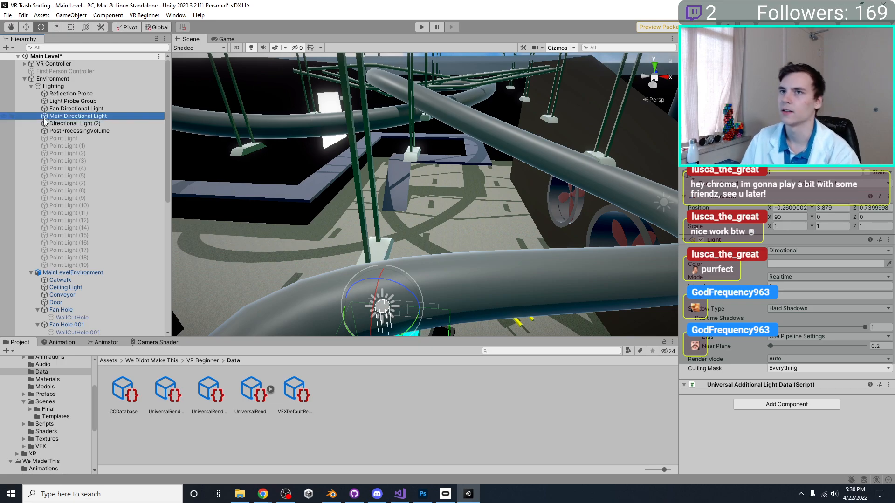
Rename Directional Light (2) as Window Directional Light and save the scene.
{"action": "left_click", "coordinate": [57, 124]}
{"action": "key", "text": "F2"}
{"action": "key", "text": "Right"}
{"action": "key", "text": "BackSpace"}
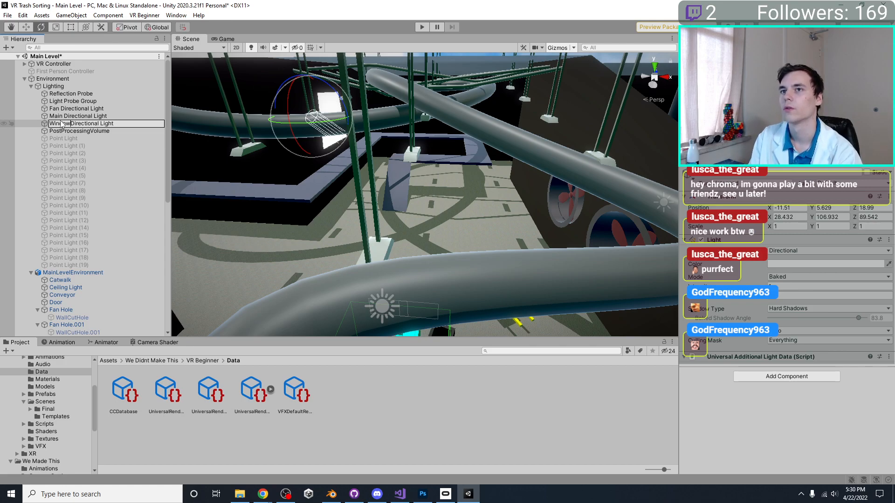
{"action": "key", "text": "Return"}
{"action": "middle_click_drag", "start_coordinate": [345, 212], "coordinate": [377, 145]}
{"action": "key", "text": "ctrl+s"}
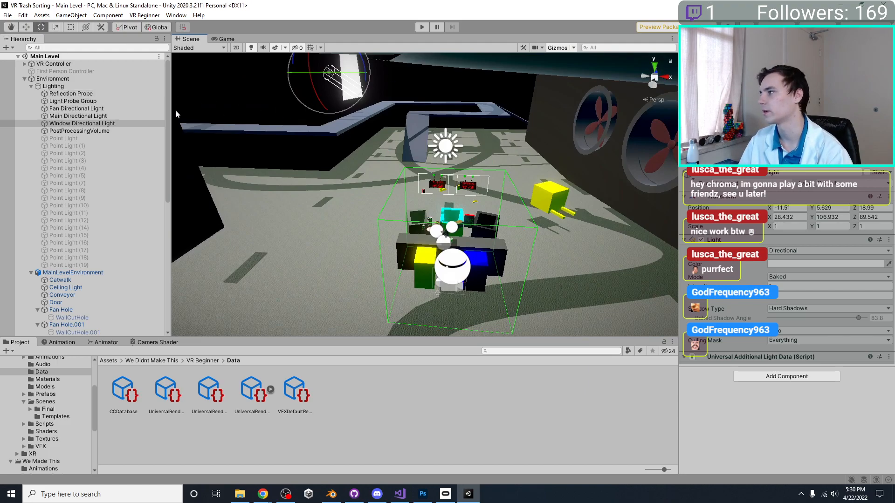
Set the Window Directional Light's mode to Mixed and inspect the floor lighting from above.
{"action": "left_click", "coordinate": [792, 277]}
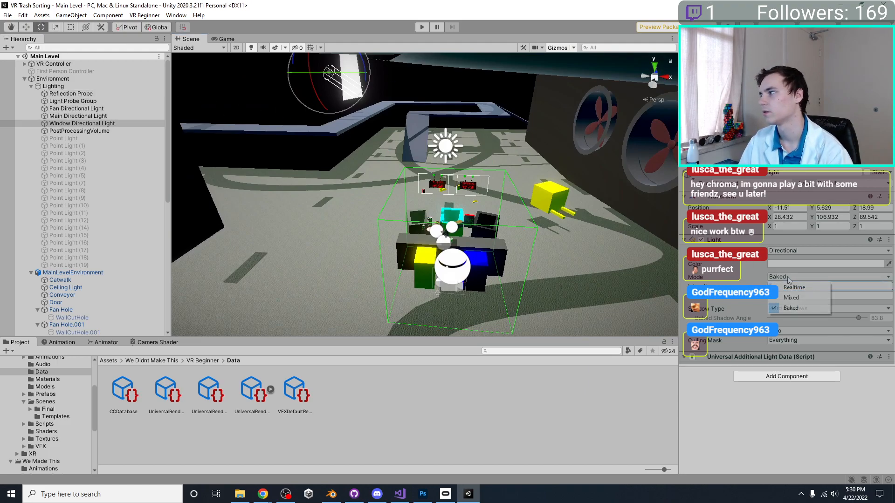
{"action": "left_click", "coordinate": [795, 297]}
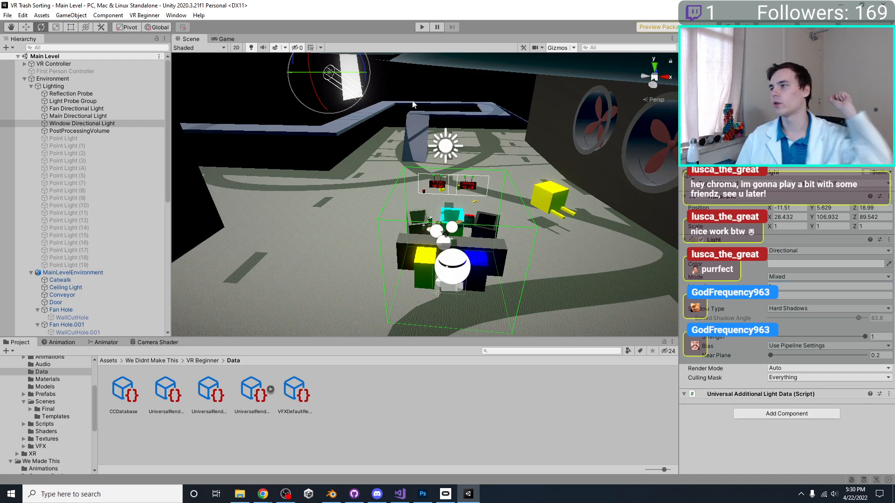
{"action": "middle_click_drag", "start_coordinate": [311, 147], "coordinate": [347, 224]}
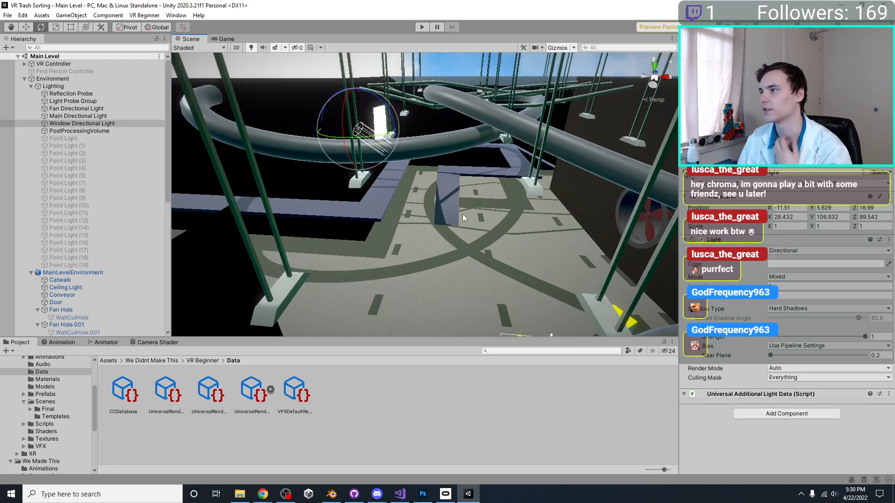
{"action": "middle_click_drag", "start_coordinate": [327, 271], "coordinate": [315, 243]}
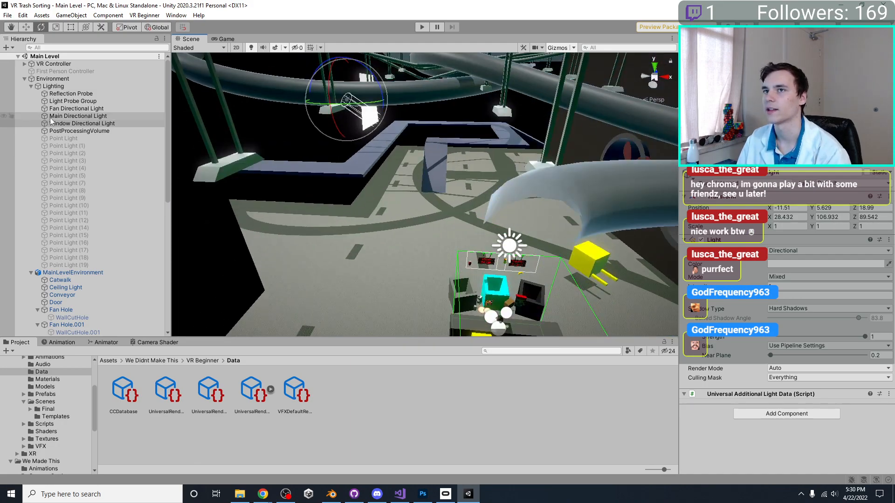
Set the fan, main and window directional lights together to Mixed mode and save the scene.
{"action": "left_click", "coordinate": [66, 117]}
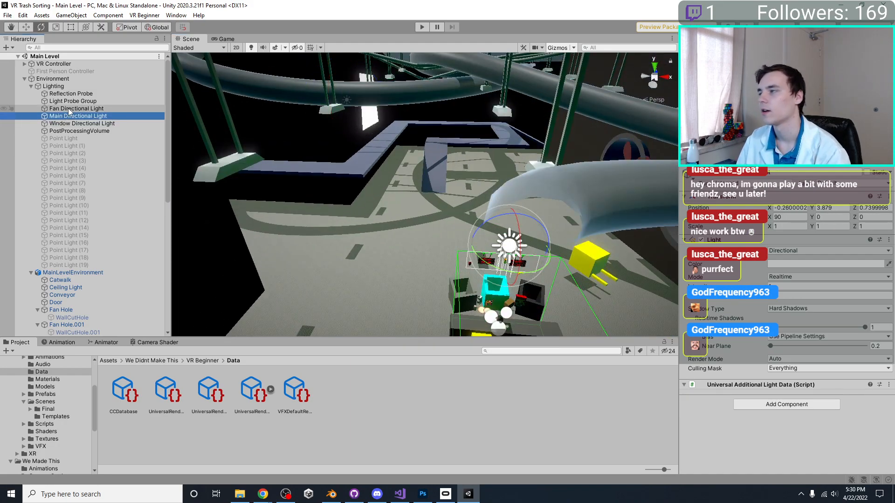
{"action": "double_click", "coordinate": [69, 108]}
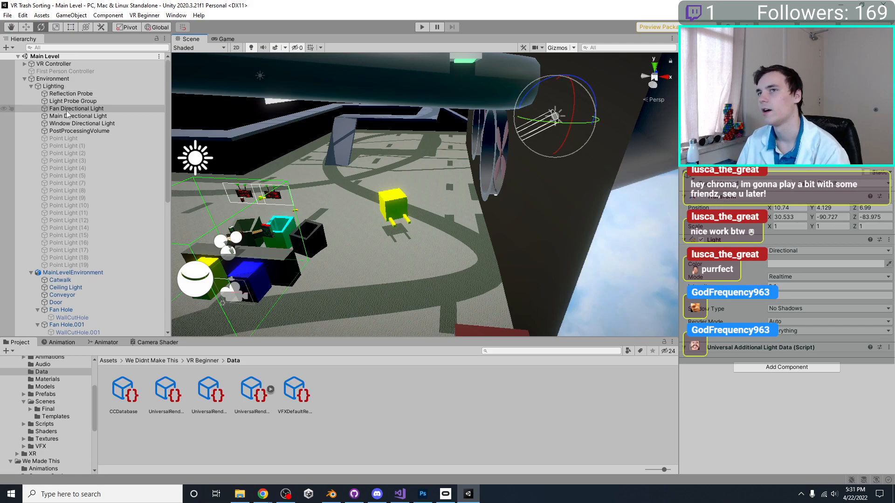
{"action": "left_click", "coordinate": [68, 116]}
{"action": "left_click", "coordinate": [77, 123]}
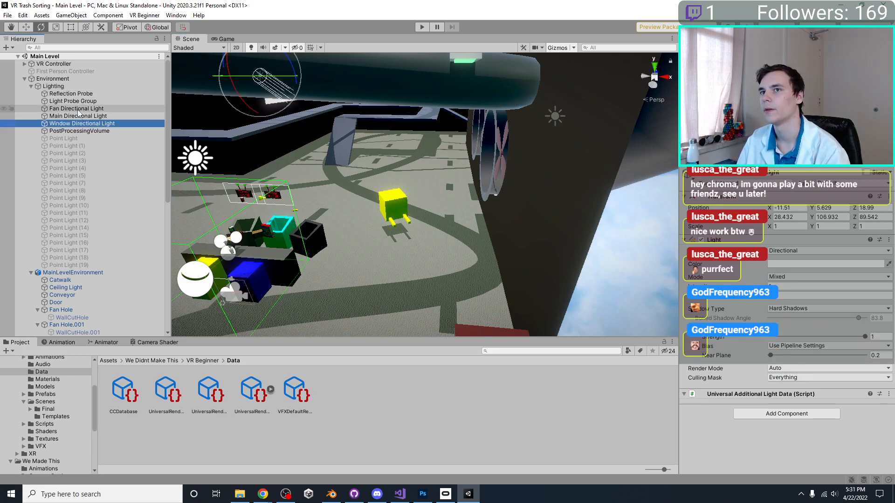
{"action": "left_click", "coordinate": [78, 110], "text": "shift"}
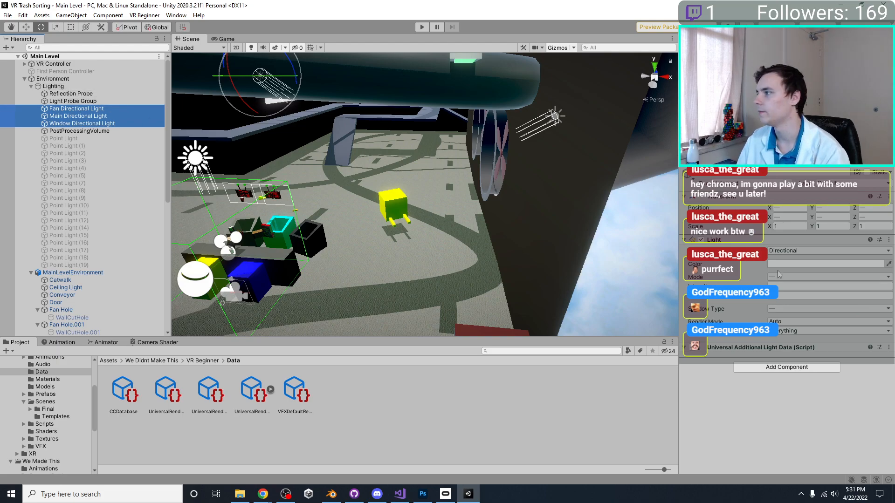
{"action": "left_click", "coordinate": [774, 276]}
{"action": "left_click", "coordinate": [795, 296]}
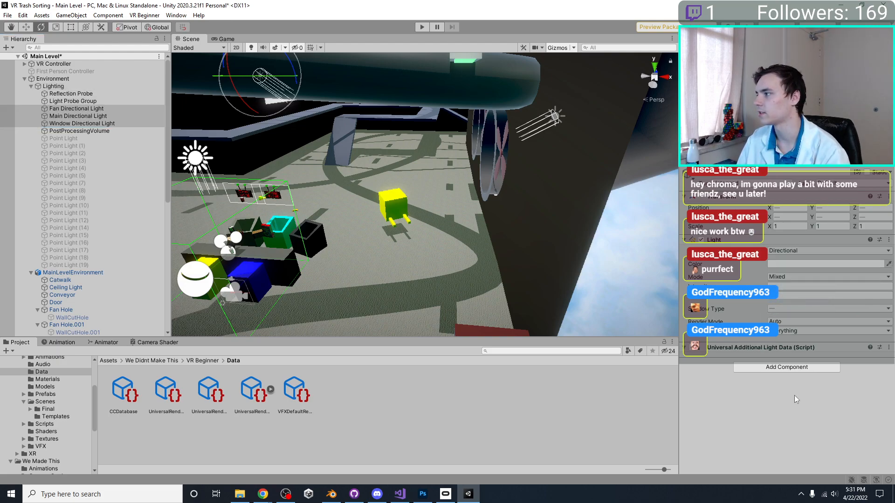
{"action": "key", "text": "ctrl+s"}
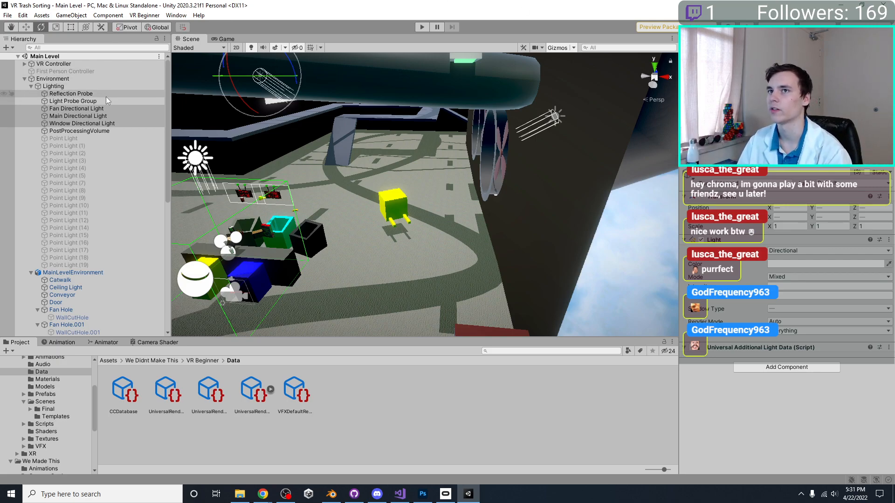
Review the settings of the fan, main and window directional lights and save the scene.
{"action": "left_click", "coordinate": [98, 109]}
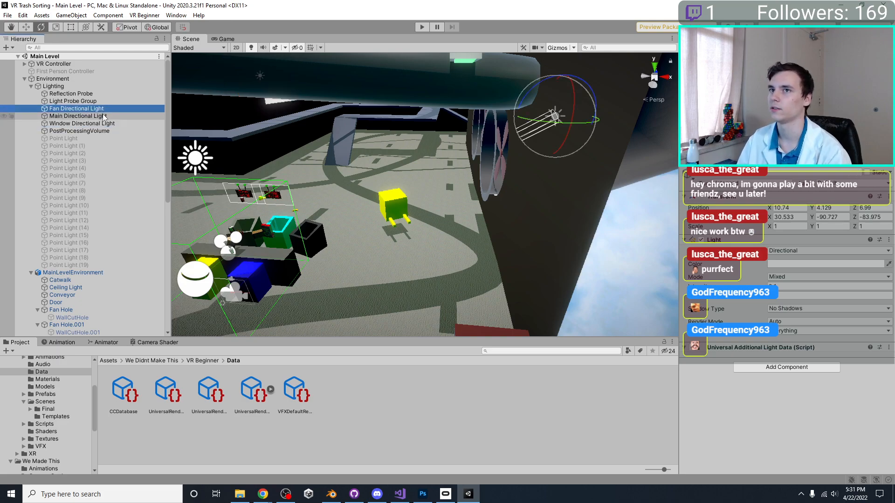
{"action": "left_click", "coordinate": [100, 117]}
{"action": "middle_click_drag", "start_coordinate": [203, 147], "coordinate": [320, 132]}
{"action": "left_click", "coordinate": [88, 124]}
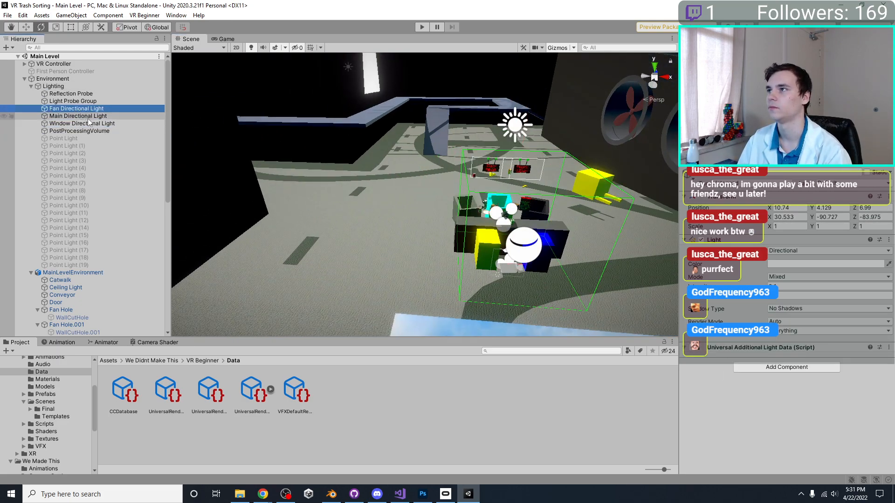
{"action": "left_click", "coordinate": [797, 293]}
{"action": "key", "text": "ctrl+s"}
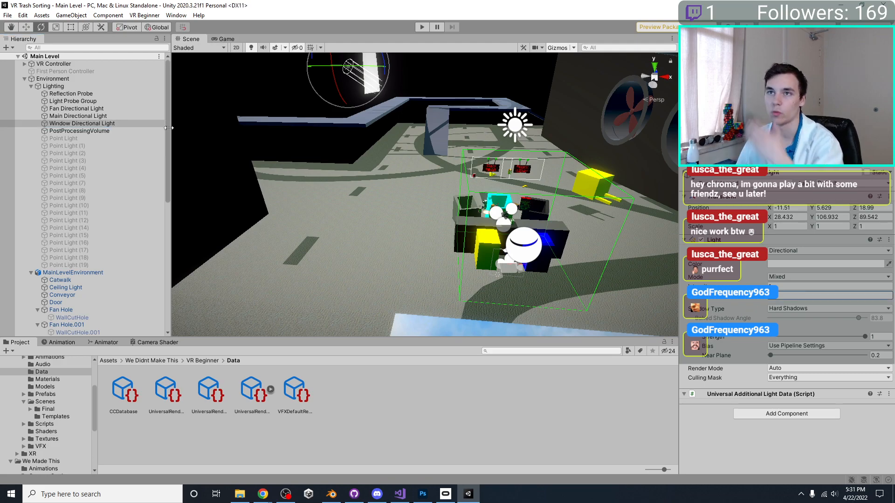
Examine the Fan Directional Light's indirect multiplier description, its surroundings in the level and its culling mask layer options.
{"action": "left_click", "coordinate": [80, 109]}
{"action": "left_click", "coordinate": [798, 295]}
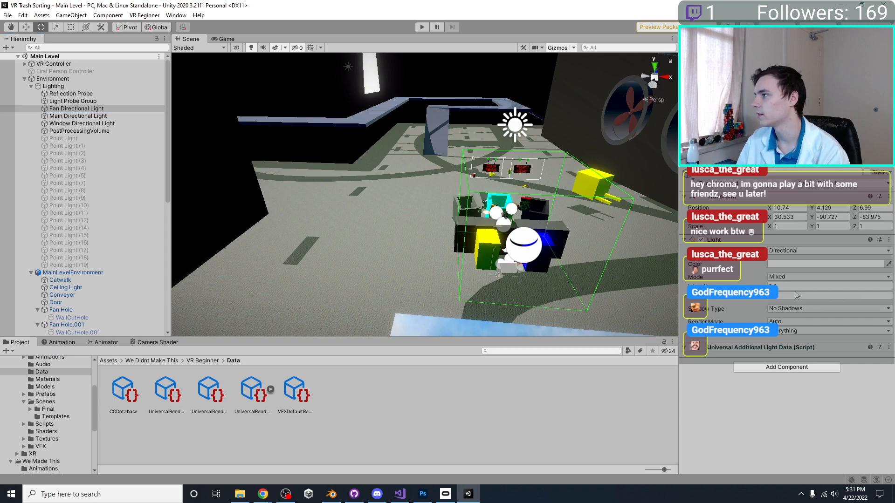
{"action": "right_click_drag", "start_coordinate": [485, 165], "coordinate": [506, 201]}
{"action": "scroll", "coordinate": [508, 169], "scroll_direction": "up", "scroll_amount": 5}
{"action": "middle_click_drag", "start_coordinate": [506, 201], "coordinate": [499, 216]}
{"action": "scroll", "coordinate": [500, 218], "scroll_direction": "down", "scroll_amount": 2}
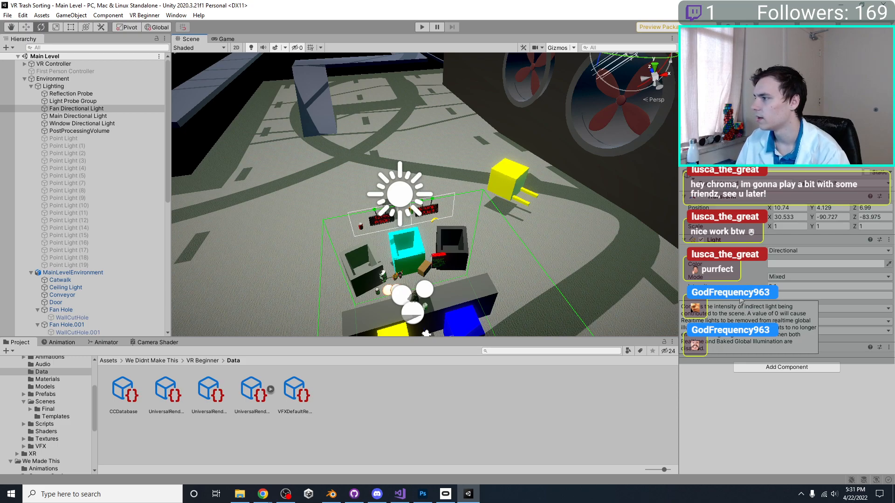
{"action": "right_click_drag", "start_coordinate": [490, 196], "coordinate": [438, 234]}
{"action": "scroll", "coordinate": [564, 197], "scroll_direction": "down", "scroll_amount": 3}
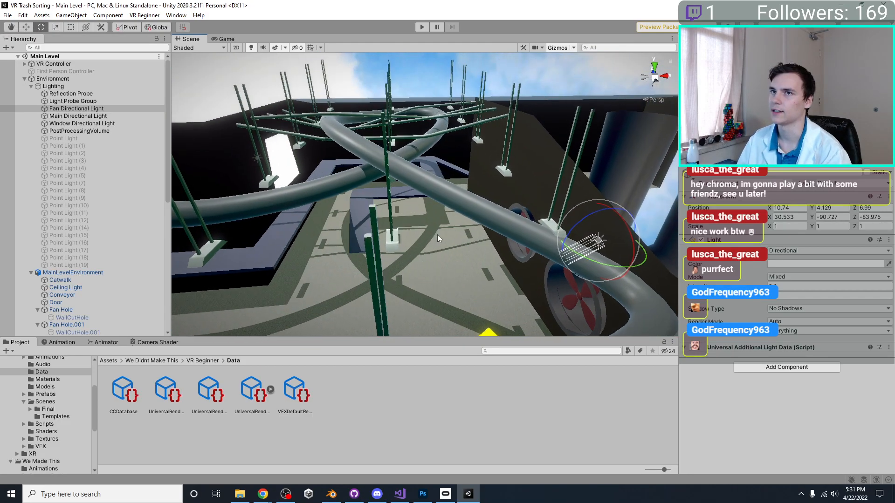
{"action": "left_click", "coordinate": [780, 332]}
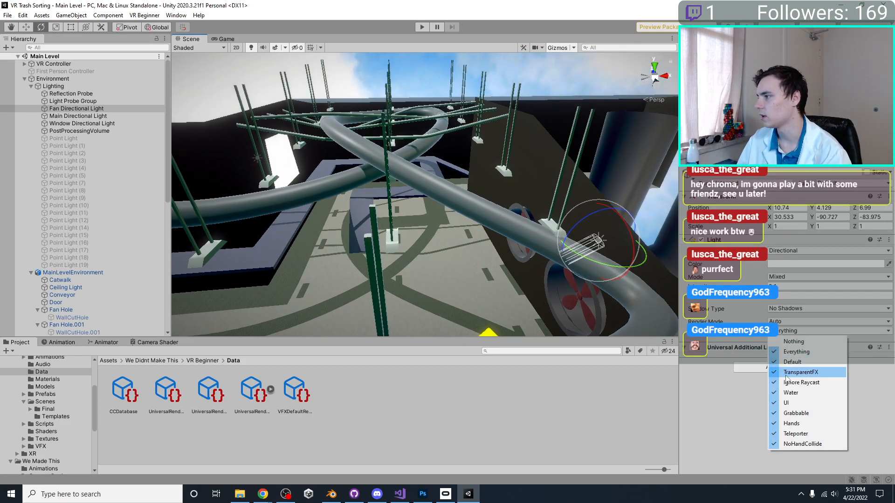
{"action": "left_click", "coordinate": [749, 409]}
Select the Window Directional Light and examine its surroundings and the shadows across the level floor from above.
{"action": "right_click_drag", "start_coordinate": [466, 189], "coordinate": [403, 124]}
{"action": "right_click_drag", "start_coordinate": [456, 155], "coordinate": [479, 252]}
{"action": "right_click_drag", "start_coordinate": [285, 134], "coordinate": [419, 191]}
{"action": "left_click", "coordinate": [384, 219]}
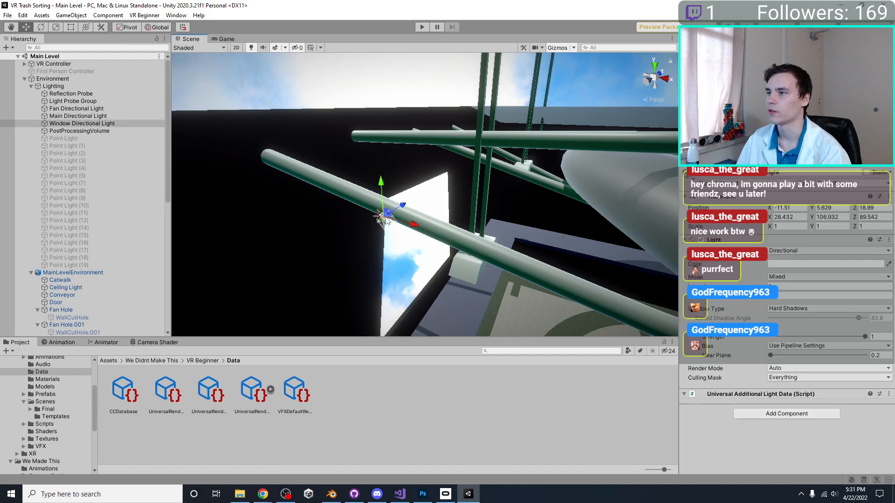
{"action": "key", "text": "f"}
{"action": "right_click_drag", "start_coordinate": [305, 153], "coordinate": [343, 161]}
{"action": "right_click_drag", "start_coordinate": [365, 108], "coordinate": [482, 213]}
{"action": "right_click_drag", "start_coordinate": [353, 172], "coordinate": [427, 236]}
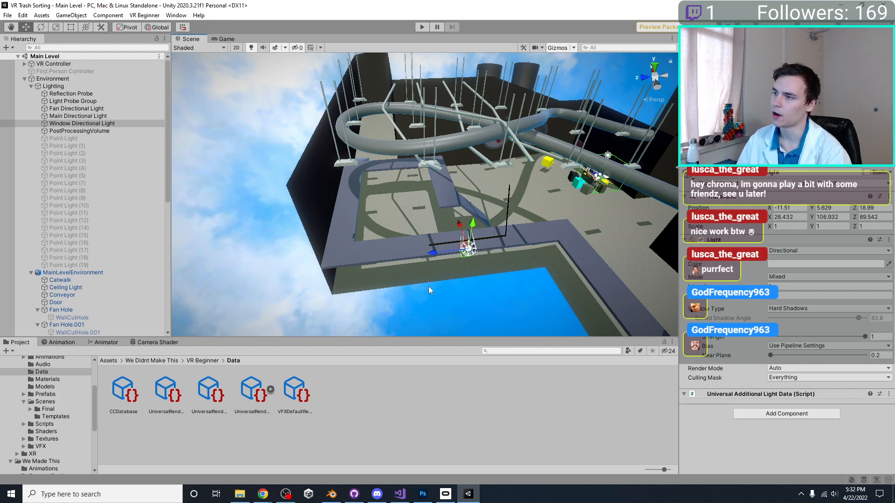
{"action": "scroll", "coordinate": [424, 200], "scroll_direction": "up", "scroll_amount": 3}
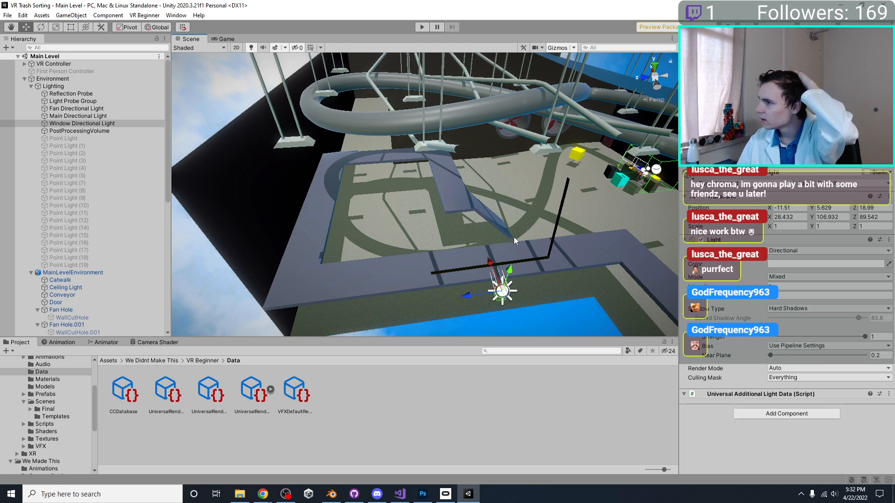
Try the On option for Cast Shadows on the Walls mesh, settling on Off.
{"action": "left_click", "coordinate": [425, 298]}
{"action": "left_click", "coordinate": [268, 247]}
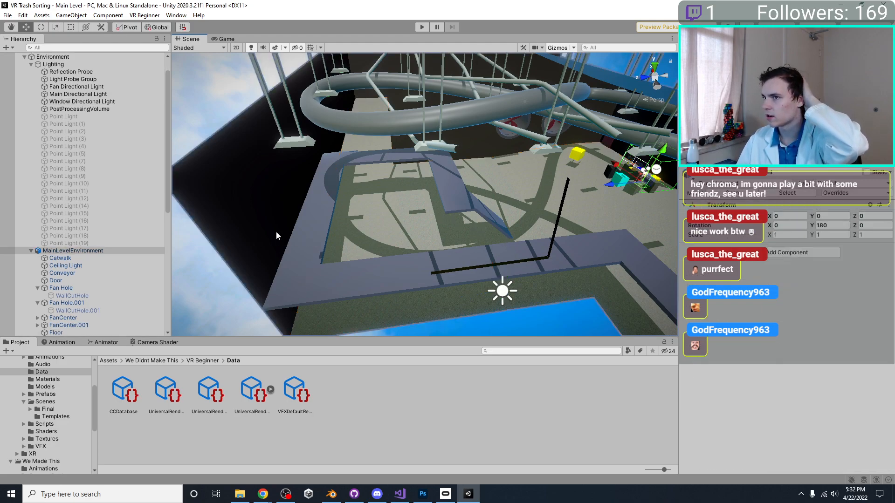
{"action": "right_click_drag", "start_coordinate": [293, 234], "coordinate": [267, 256]}
{"action": "left_click", "coordinate": [329, 192]}
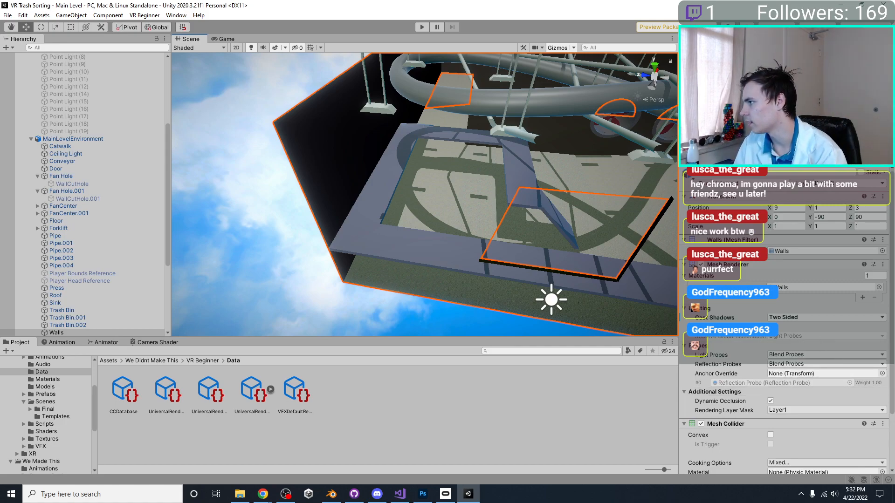
{"action": "left_click", "coordinate": [784, 318]}
{"action": "left_click", "coordinate": [798, 336]}
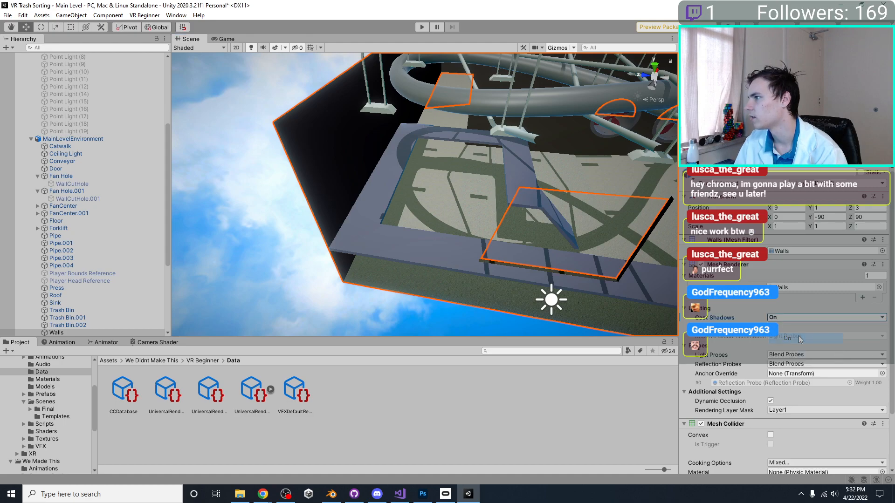
{"action": "left_click", "coordinate": [796, 319]}
{"action": "left_click", "coordinate": [795, 346]}
{"action": "scroll", "coordinate": [505, 244], "scroll_direction": "up", "scroll_amount": 5}
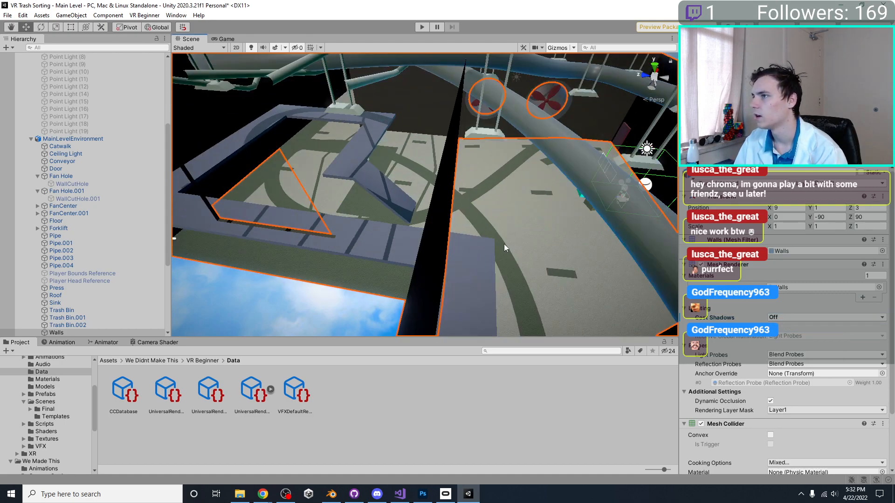
Deactivate the Fan Directional Light and Main Directional Light together.
{"action": "left_click", "coordinate": [562, 252]}
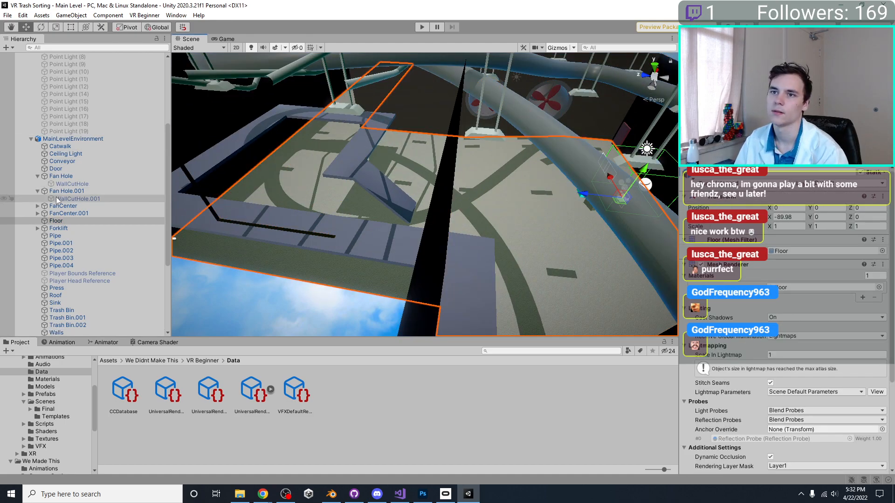
{"action": "scroll", "coordinate": [56, 197], "scroll_direction": "up", "scroll_amount": 6}
{"action": "left_click", "coordinate": [77, 116]}
{"action": "left_click", "coordinate": [79, 124], "text": "shift"}
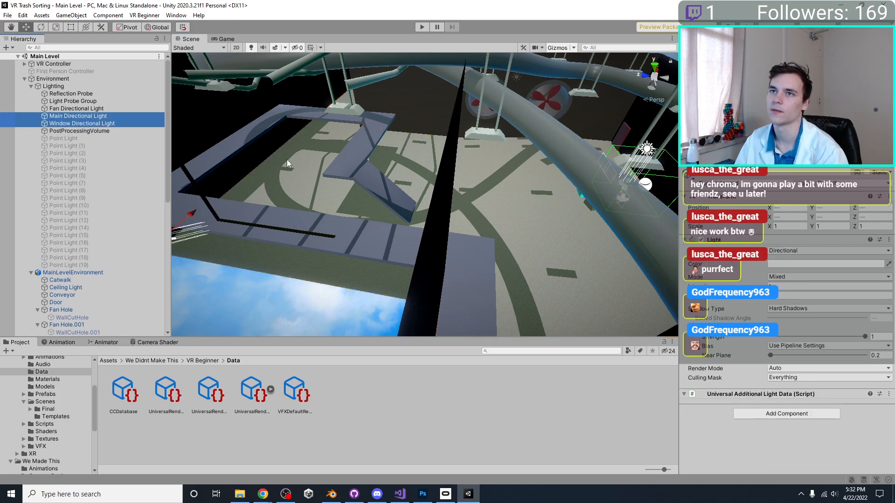
{"action": "double_click", "coordinate": [74, 109]}
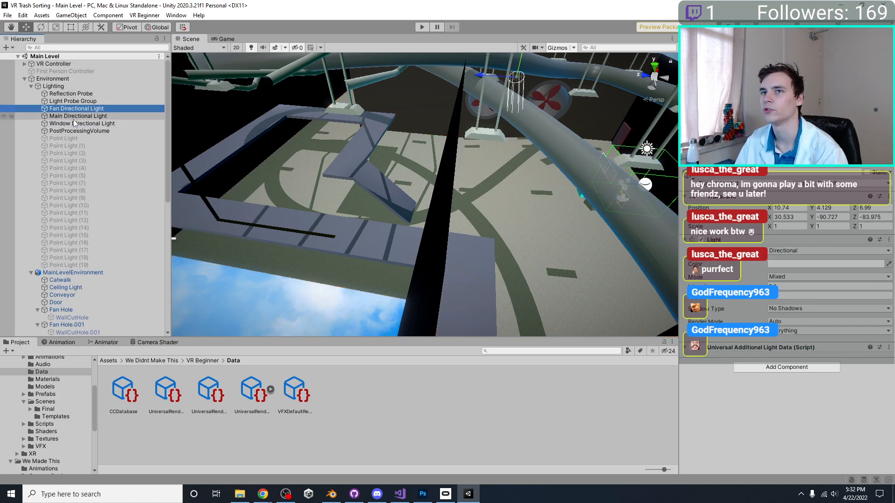
{"action": "left_click", "coordinate": [51, 116], "text": "shift"}
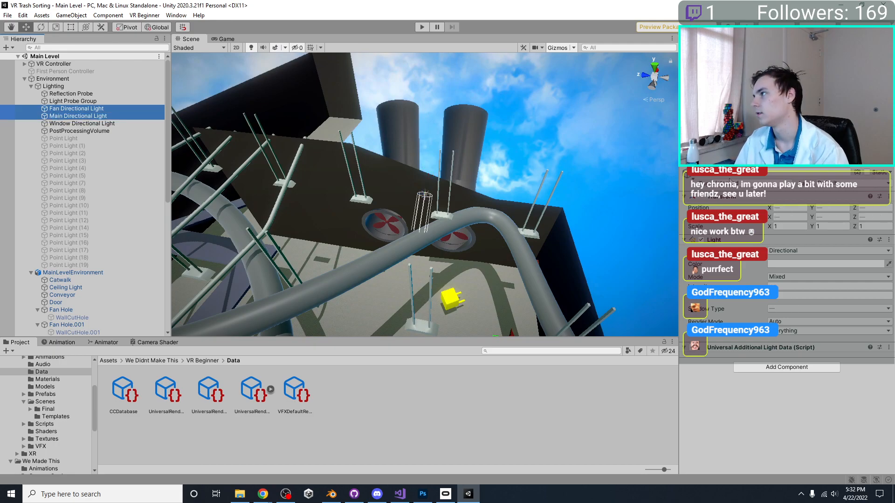
{"action": "left_click", "coordinate": [706, 174]}
{"action": "right_click_drag", "start_coordinate": [364, 168], "coordinate": [289, 140]}
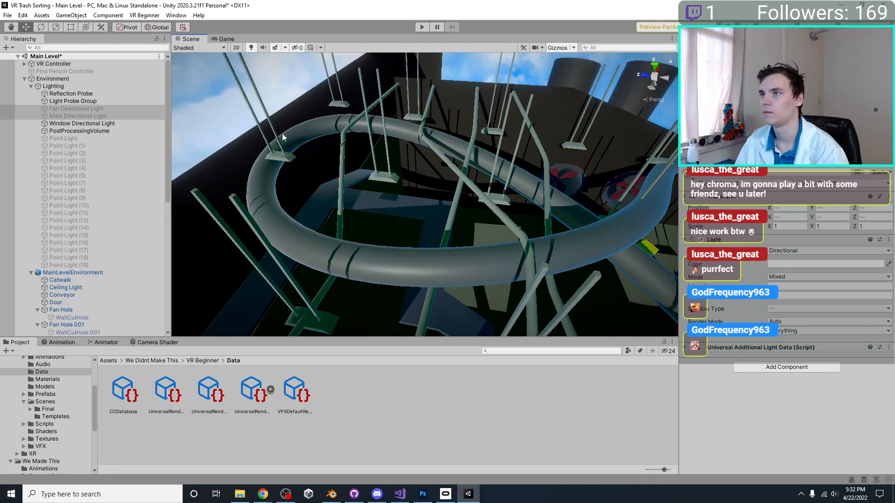
Save the scene and examine the level lit only by the Window Directional Light.
{"action": "left_click", "coordinate": [64, 119]}
{"action": "double_click", "coordinate": [64, 118]}
{"action": "double_click", "coordinate": [65, 117]}
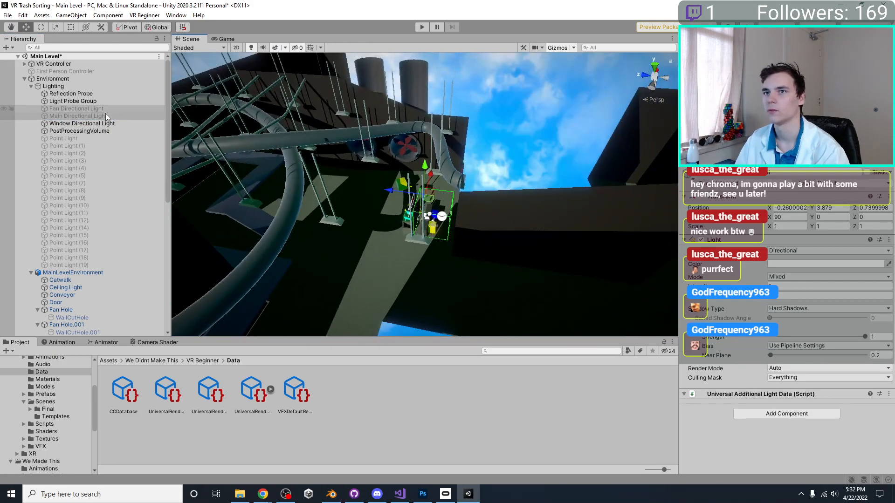
{"action": "double_click", "coordinate": [99, 121]}
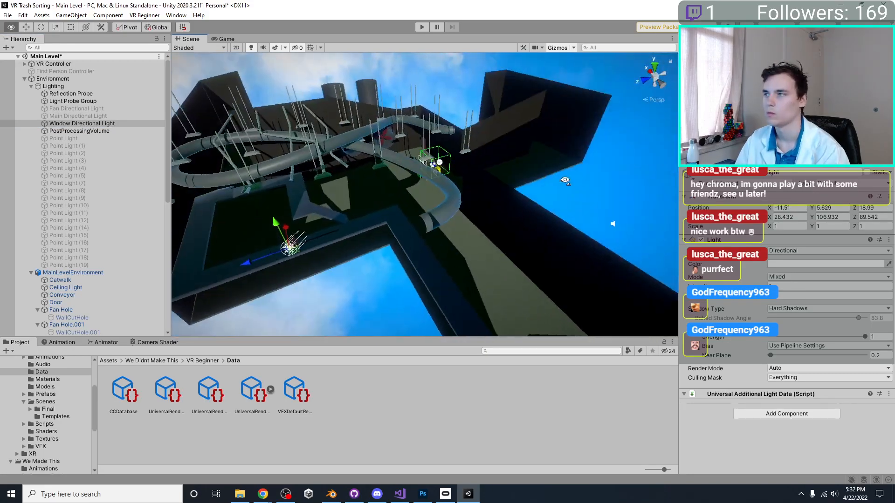
{"action": "scroll", "coordinate": [373, 175], "scroll_direction": "down", "scroll_amount": 5}
{"action": "key", "text": "ctrl+s"}
{"action": "scroll", "coordinate": [397, 168], "scroll_direction": "down", "scroll_amount": 5}
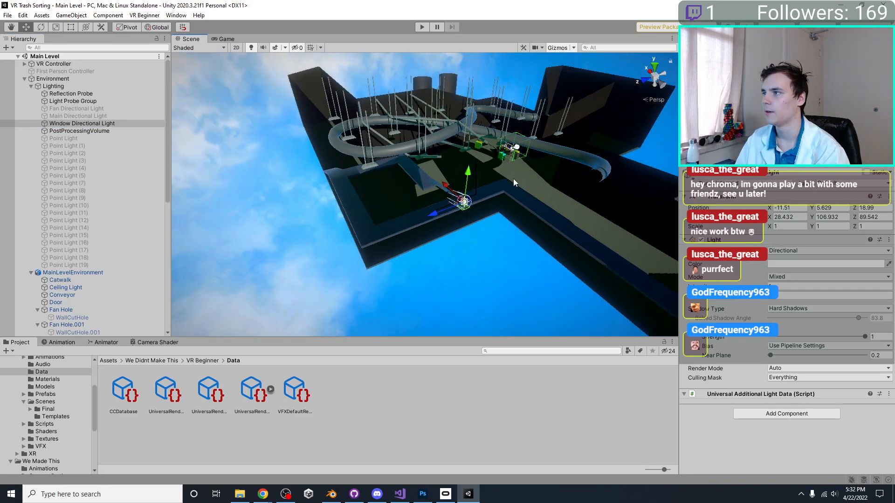
{"action": "right_click_drag", "start_coordinate": [398, 167], "coordinate": [479, 135]}
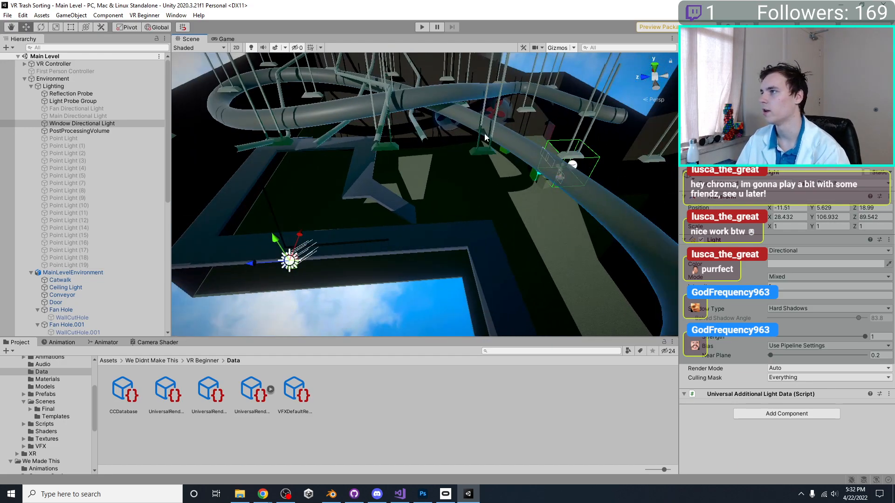
{"action": "right_click_drag", "start_coordinate": [380, 143], "coordinate": [526, 296]}
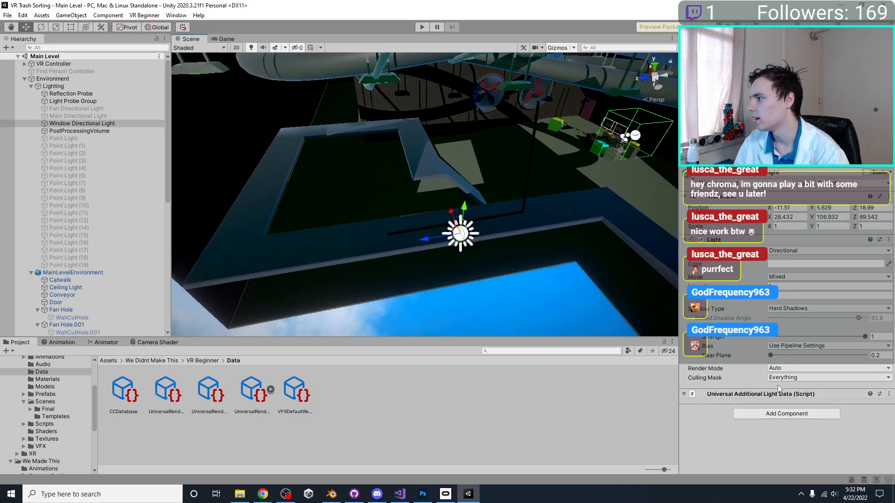
{"action": "scroll", "coordinate": [450, 284], "scroll_direction": "down", "scroll_amount": 3}
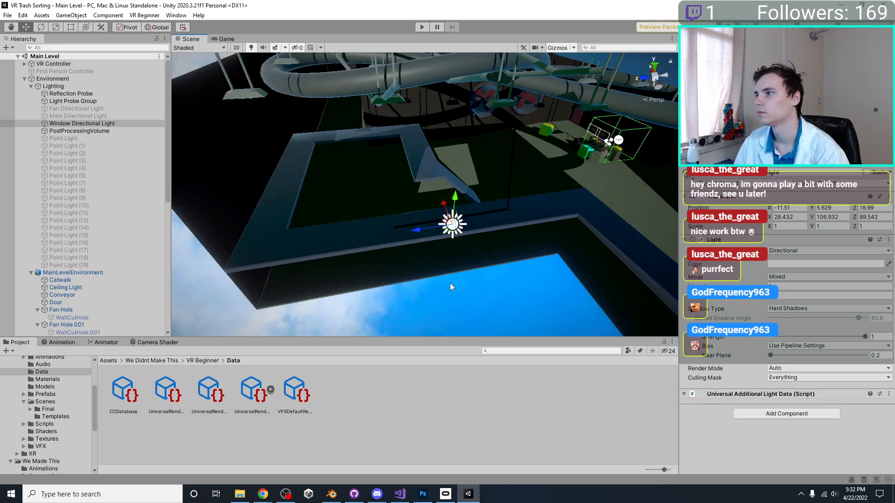
Set the Roof mesh's Cast Shadows to Two Sided and inspect the light along the walls and catwalk.
{"action": "left_click", "coordinate": [415, 260]}
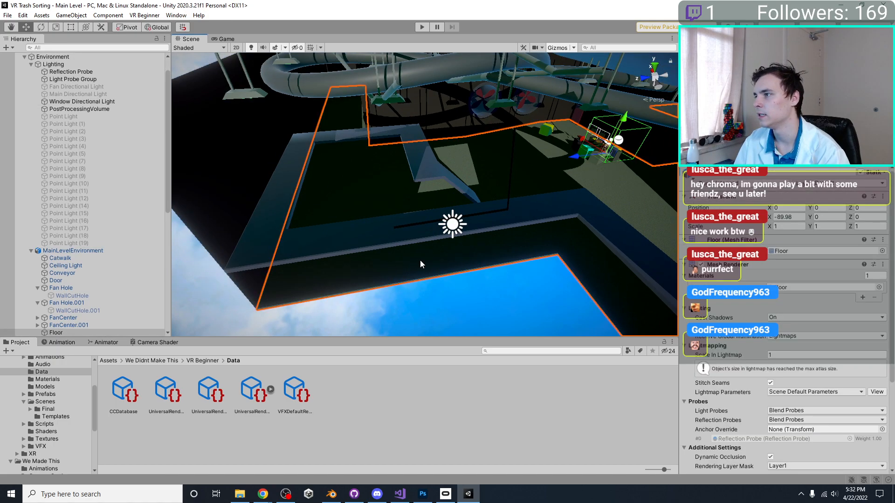
{"action": "right_click_drag", "start_coordinate": [339, 276], "coordinate": [411, 193]}
{"action": "left_click", "coordinate": [369, 237]}
{"action": "right_click_drag", "start_coordinate": [369, 236], "coordinate": [492, 266]}
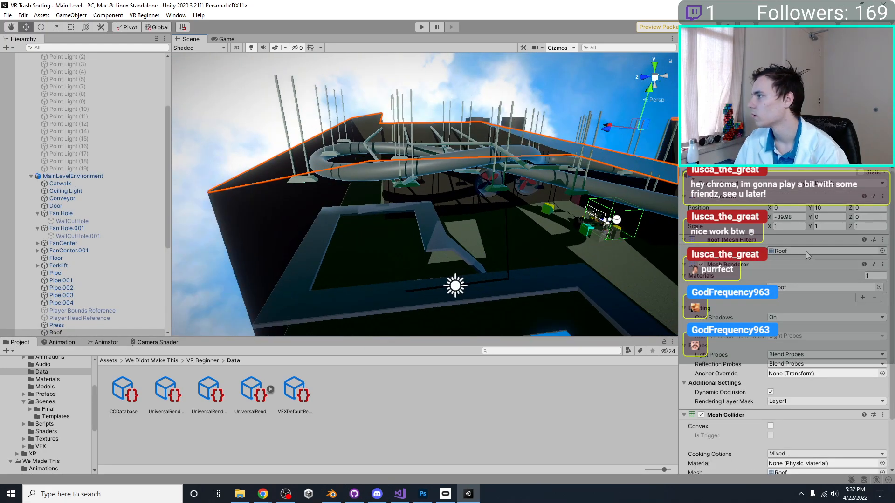
{"action": "left_click", "coordinate": [795, 322]}
{"action": "left_click", "coordinate": [792, 355]}
{"action": "middle_click_drag", "start_coordinate": [601, 280], "coordinate": [546, 252]}
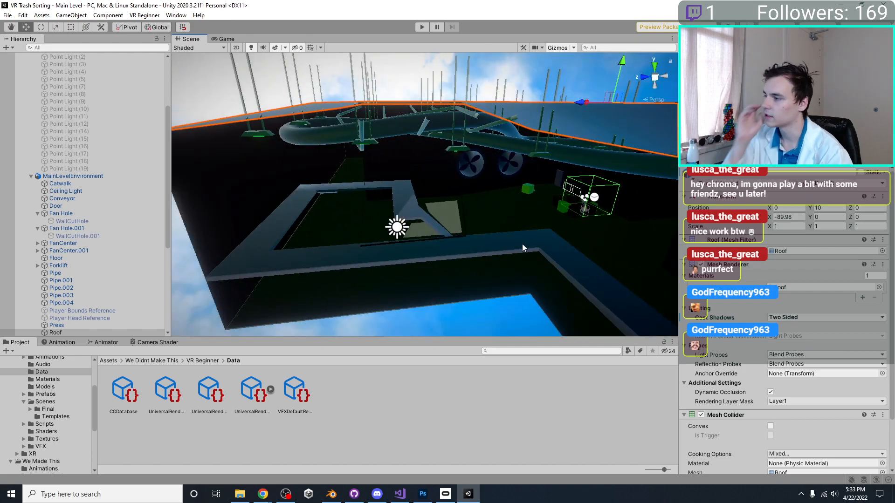
{"action": "scroll", "coordinate": [522, 245], "scroll_direction": "up", "scroll_amount": 3}
{"action": "middle_click_drag", "start_coordinate": [507, 252], "coordinate": [569, 203]}
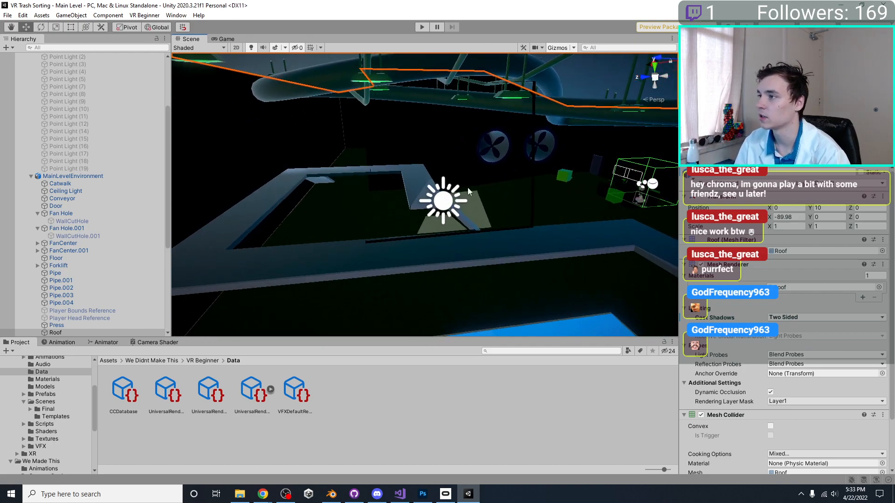
{"action": "scroll", "coordinate": [485, 199], "scroll_direction": "up", "scroll_amount": 3}
{"action": "left_click_drag", "start_coordinate": [466, 220], "coordinate": [490, 249], "text": "alt"}
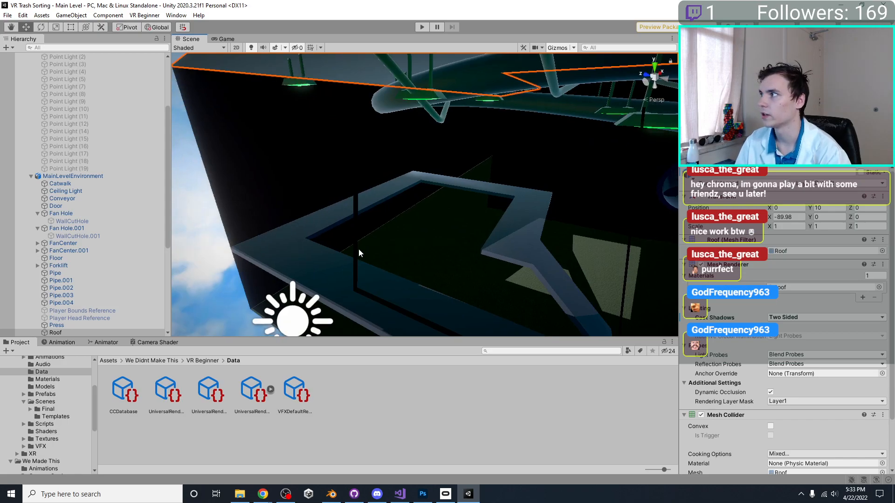
{"action": "left_click_drag", "start_coordinate": [359, 249], "coordinate": [490, 132], "text": "alt"}
Switch to Blender and prepare the Walls mesh in Edit Mode with X-ray, front view and nothing selected.
{"action": "left_click", "coordinate": [331, 494]}
{"action": "scroll", "coordinate": [373, 243], "scroll_direction": "down", "scroll_amount": 3}
{"action": "scroll", "coordinate": [280, 268], "scroll_direction": "up", "scroll_amount": 2}
{"action": "key", "text": "Tab"}
{"action": "key", "text": "alt+z"}
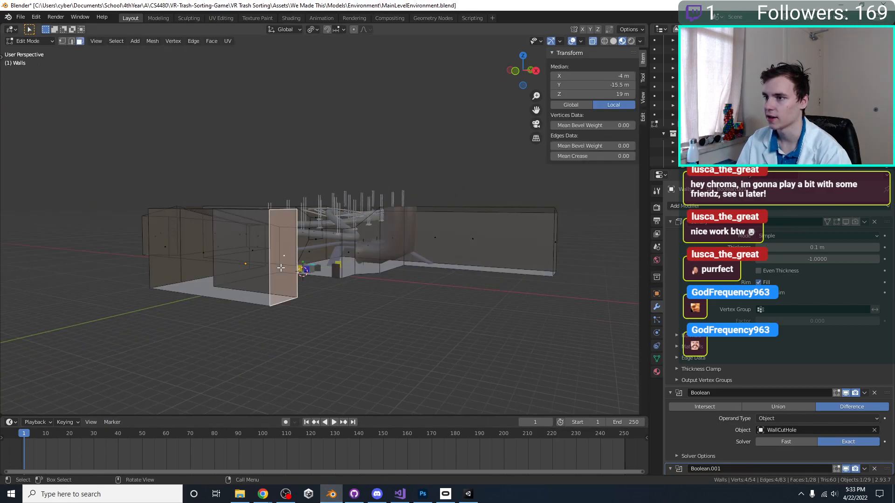
{"action": "key", "text": "a"}
{"action": "key", "text": "KP_1"}
{"action": "scroll", "coordinate": [371, 309], "scroll_direction": "up", "scroll_amount": 1}
{"action": "key", "text": "alt+a"}
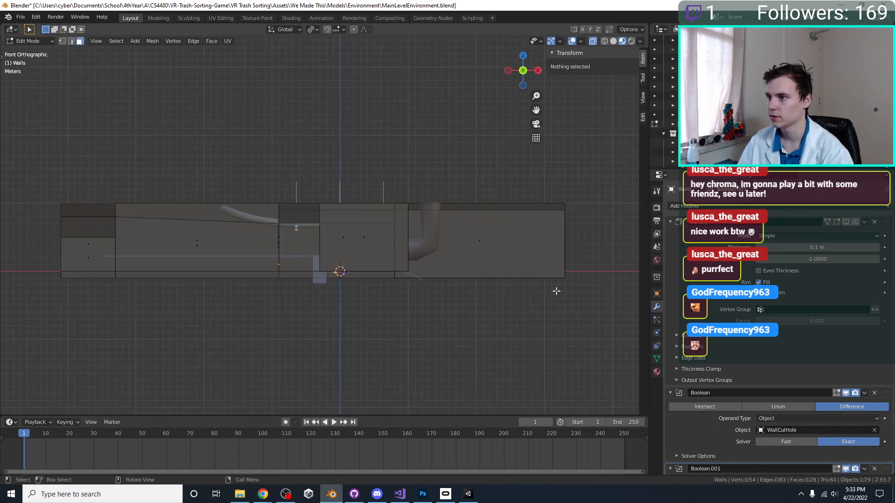
Select the vertices along the bottom of the walls and move them -1 m along Z.
{"action": "left_click_drag", "start_coordinate": [592, 304], "coordinate": [127, 273]}
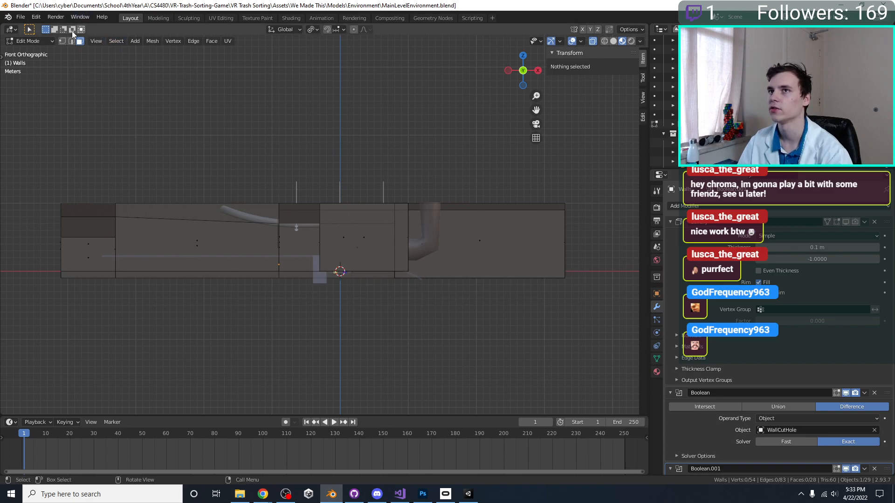
{"action": "left_click_drag", "start_coordinate": [591, 320], "coordinate": [47, 266]}
{"action": "scroll", "coordinate": [271, 270], "scroll_direction": "up", "scroll_amount": 4}
{"action": "type", "text": "gz"}
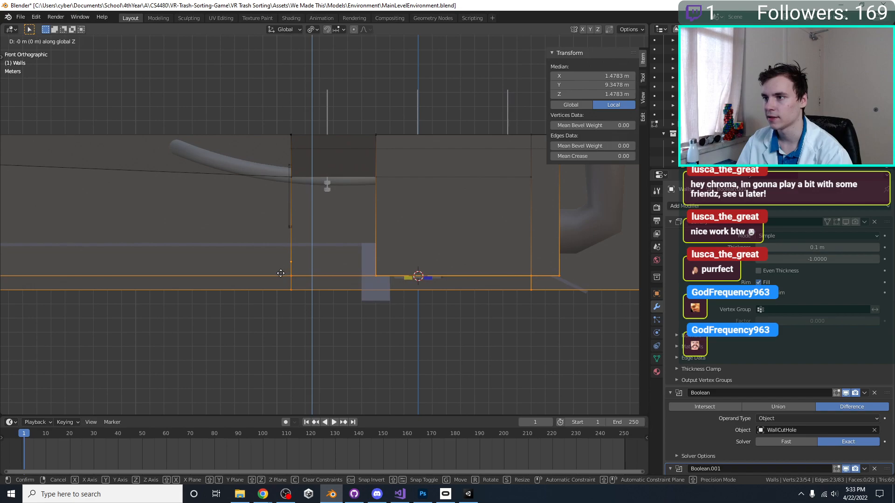
{"action": "type", "text": "-1"}
{"action": "key", "text": "Return"}
Select the vertices along the top of the walls in vertex mode from the front view.
{"action": "scroll", "coordinate": [286, 278], "scroll_direction": "down", "scroll_amount": 5}
{"action": "left_click_drag", "start_coordinate": [554, 219], "coordinate": [148, 242]}
{"action": "left_click", "coordinate": [226, 203]}
{"action": "middle_click_drag", "start_coordinate": [226, 203], "coordinate": [316, 261]}
{"action": "key", "text": "KP_1"}
{"action": "middle_click_drag", "start_coordinate": [575, 198], "coordinate": [477, 231]}
{"action": "key", "text": "KP_1"}
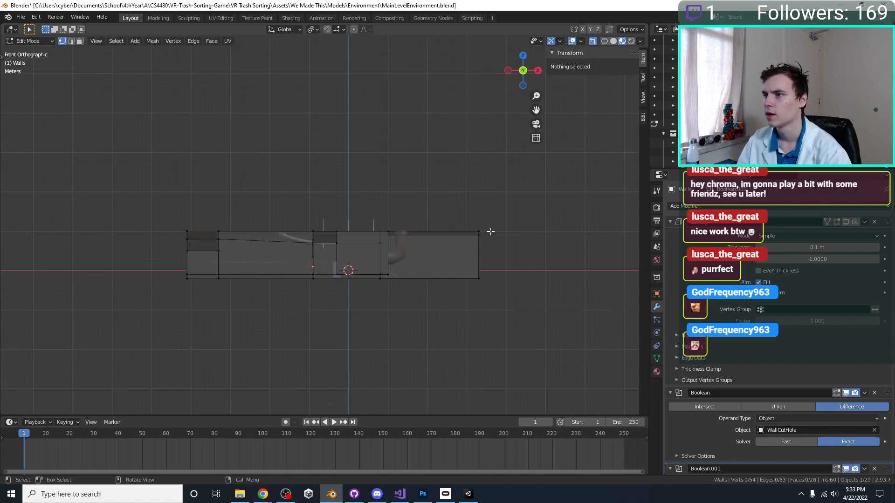
{"action": "left_click_drag", "start_coordinate": [538, 211], "coordinate": [57, 251]}
{"action": "scroll", "coordinate": [209, 257], "scroll_direction": "up", "scroll_amount": 8}
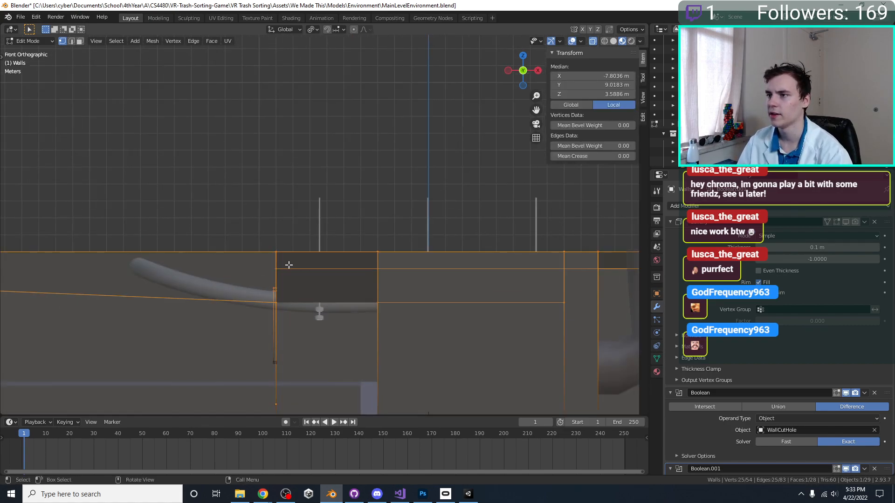
Remove the upper vertices of the wall opening from the selected top wall vertices.
{"action": "middle_click_drag", "start_coordinate": [290, 265], "coordinate": [178, 285]}
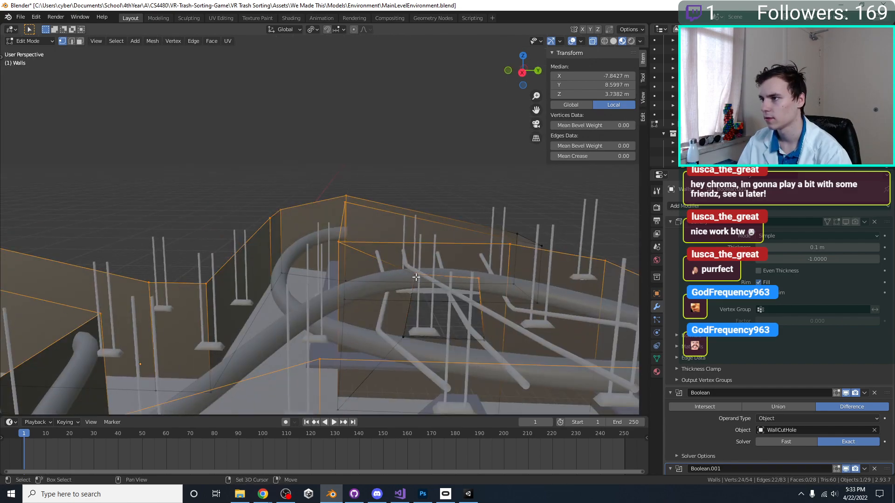
{"action": "scroll", "coordinate": [416, 272], "scroll_direction": "down", "scroll_amount": 8}
{"action": "scroll", "coordinate": [427, 254], "scroll_direction": "up", "scroll_amount": 9}
{"action": "middle_click_drag", "start_coordinate": [429, 247], "coordinate": [346, 238], "text": "shift"}
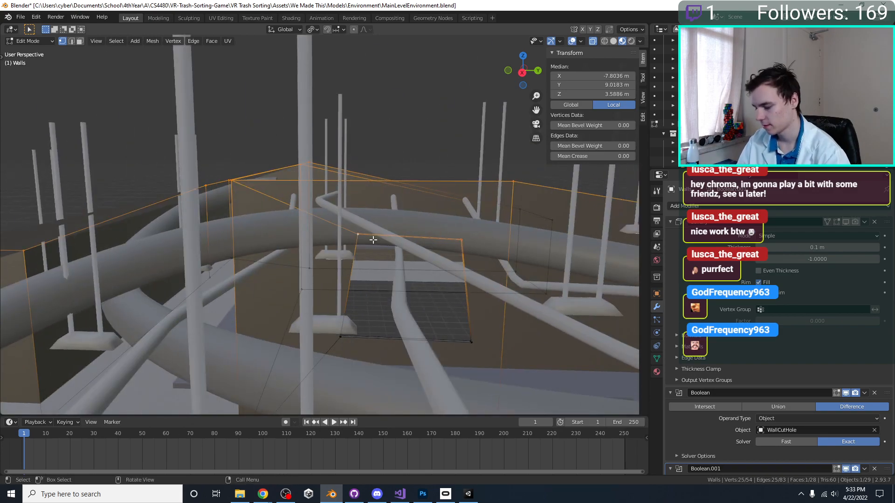
{"action": "scroll", "coordinate": [374, 240], "scroll_direction": "down", "scroll_amount": 8}
{"action": "scroll", "coordinate": [373, 240], "scroll_direction": "up", "scroll_amount": 10}
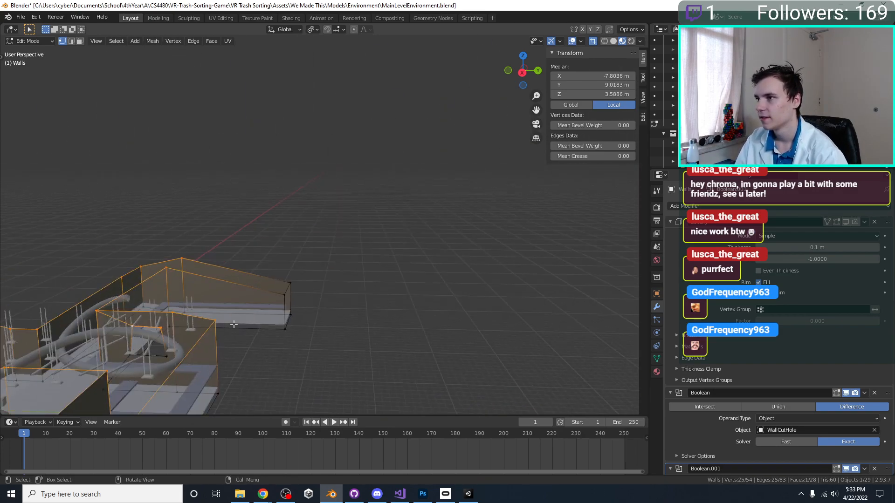
{"action": "middle_click_drag", "start_coordinate": [369, 295], "coordinate": [312, 238], "text": "shift"}
{"action": "left_click_drag", "start_coordinate": [399, 286], "coordinate": [309, 351]}
{"action": "left_click_drag", "start_coordinate": [306, 281], "coordinate": [246, 335], "text": "ctrl"}
Raise the selected top wall vertices along Z, return to Object Mode and save the Blender file.
{"action": "scroll", "coordinate": [268, 313], "scroll_direction": "down", "scroll_amount": 7}
{"action": "middle_click_drag", "start_coordinate": [280, 296], "coordinate": [326, 315]}
{"action": "scroll", "coordinate": [319, 307], "scroll_direction": "down", "scroll_amount": 5}
{"action": "key", "text": "g"}
{"action": "key", "text": "z"}
{"action": "left_click", "coordinate": [540, 268], "text": "ctrl"}
{"action": "key", "text": "Tab"}
{"action": "key", "text": "ctrl+s"}
Switch to Unity to inspect the reimported walls around the roof and floor edges, then return to Blender.
{"action": "left_click", "coordinate": [468, 499]}
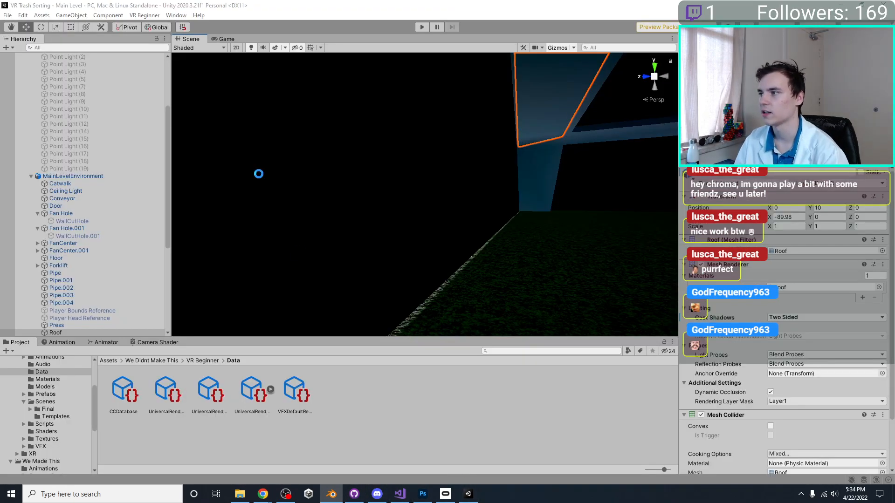
{"action": "right_click_drag", "start_coordinate": [399, 203], "coordinate": [448, 228]}
{"action": "middle_click_drag", "start_coordinate": [448, 227], "coordinate": [384, 202]}
{"action": "right_click_drag", "start_coordinate": [384, 202], "coordinate": [242, 187]}
{"action": "middle_click_drag", "start_coordinate": [466, 121], "coordinate": [279, 266]}
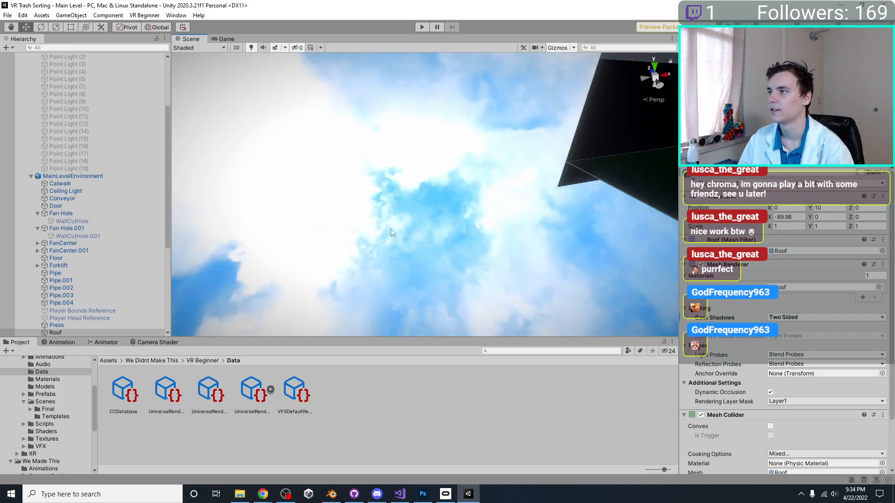
{"action": "right_click_drag", "start_coordinate": [320, 250], "coordinate": [439, 247]}
{"action": "middle_click_drag", "start_coordinate": [342, 232], "coordinate": [428, 182]}
{"action": "right_click_drag", "start_coordinate": [428, 182], "coordinate": [510, 99]}
{"action": "mouse_move", "coordinate": [510, 99]}
{"action": "middle_mouse_down"}
{"action": "mouse_move", "coordinate": [506, 87]}
{"action": "mouse_move", "coordinate": [509, 114]}
{"action": "middle_mouse_up"}
{"action": "right_click_drag", "start_coordinate": [509, 114], "coordinate": [337, 211]}
{"action": "middle_click_drag", "start_coordinate": [338, 212], "coordinate": [405, 217]}
{"action": "left_click", "coordinate": [339, 498]}
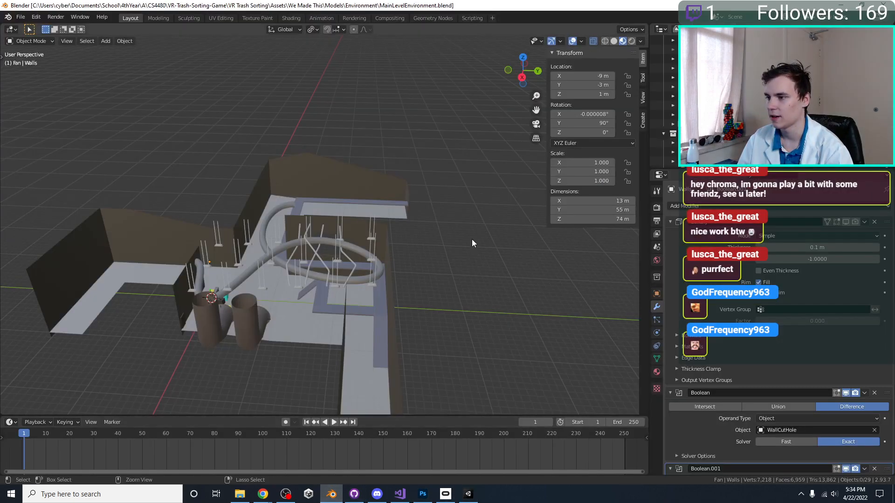
{"action": "key", "text": "Tab"}
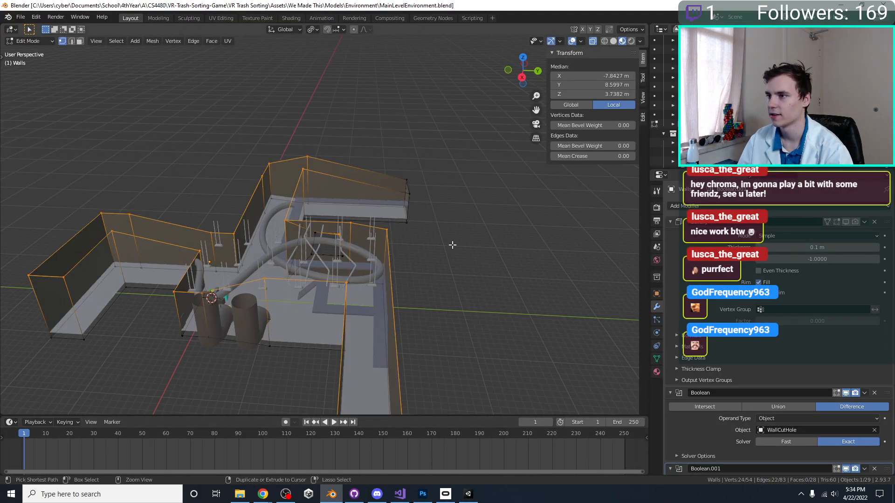
{"action": "key", "text": "Tab"}
{"action": "left_click", "coordinate": [453, 247]}
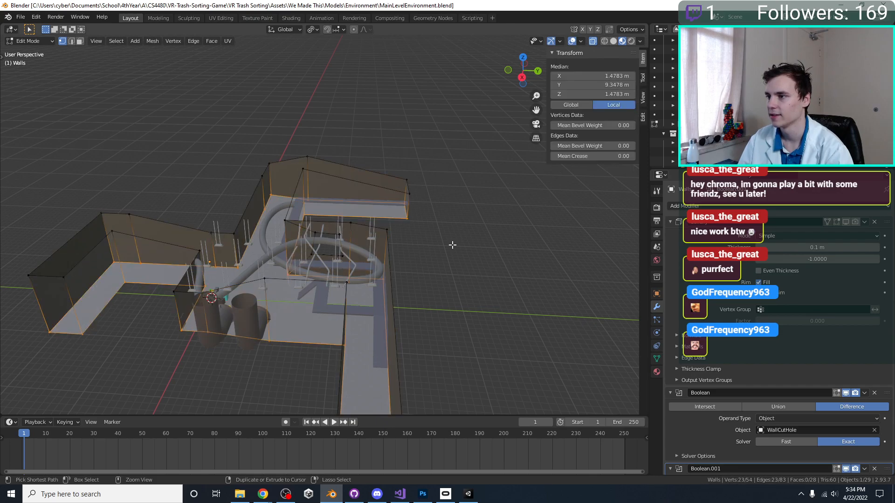
Switch to Unity and inspect the roof, walls and floor edges around the fans and catwalk for light leaks.
{"action": "left_click", "coordinate": [468, 494]}
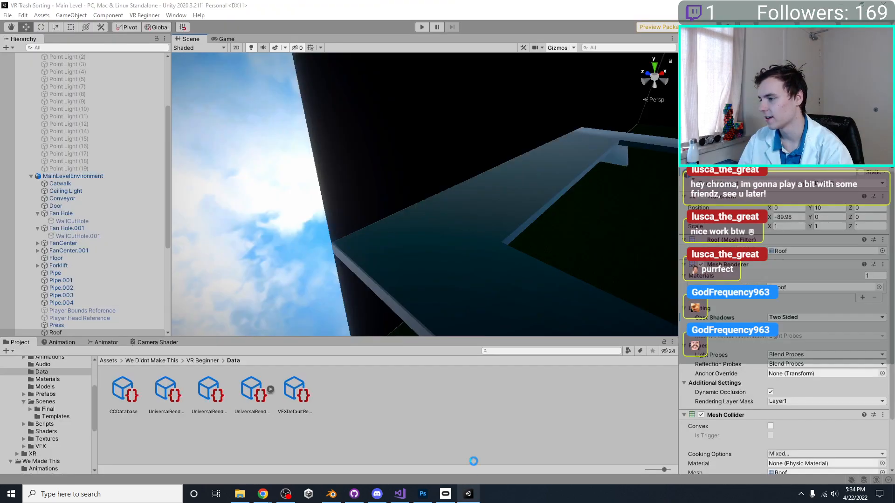
{"action": "right_click_drag", "start_coordinate": [475, 219], "coordinate": [327, 148]}
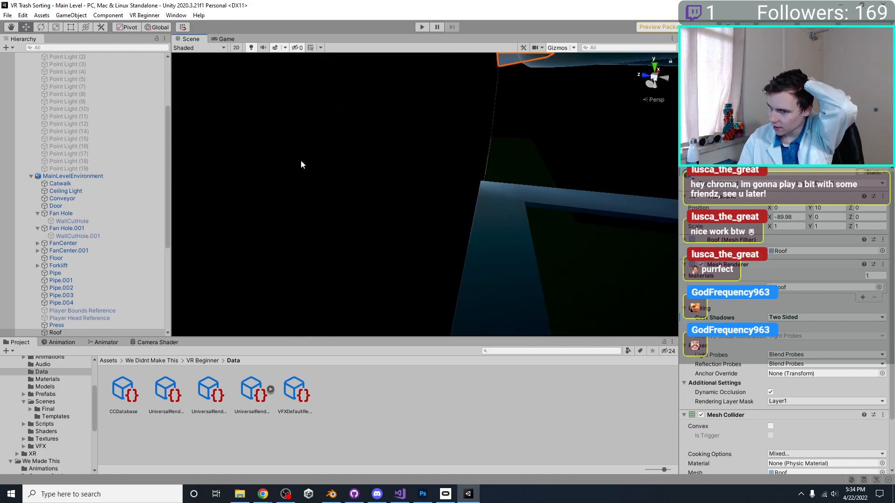
{"action": "right_click_drag", "start_coordinate": [364, 202], "coordinate": [491, 219]}
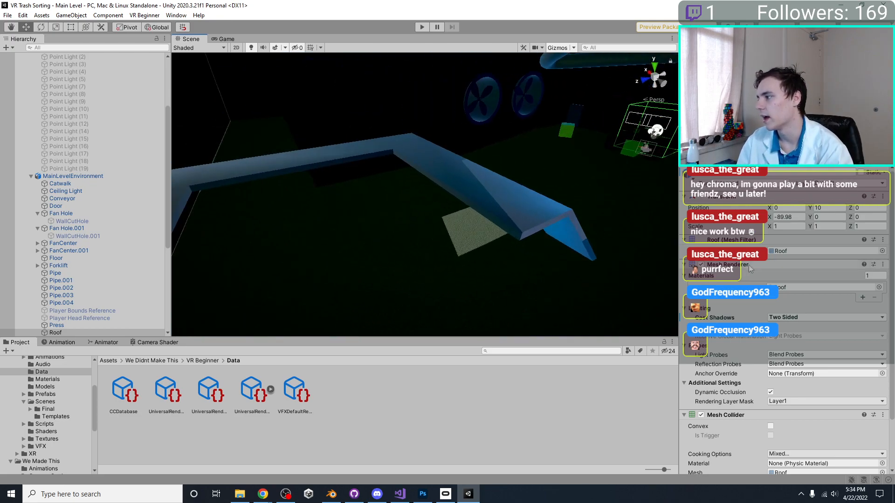
{"action": "scroll", "coordinate": [785, 310], "scroll_direction": "down", "scroll_amount": 3}
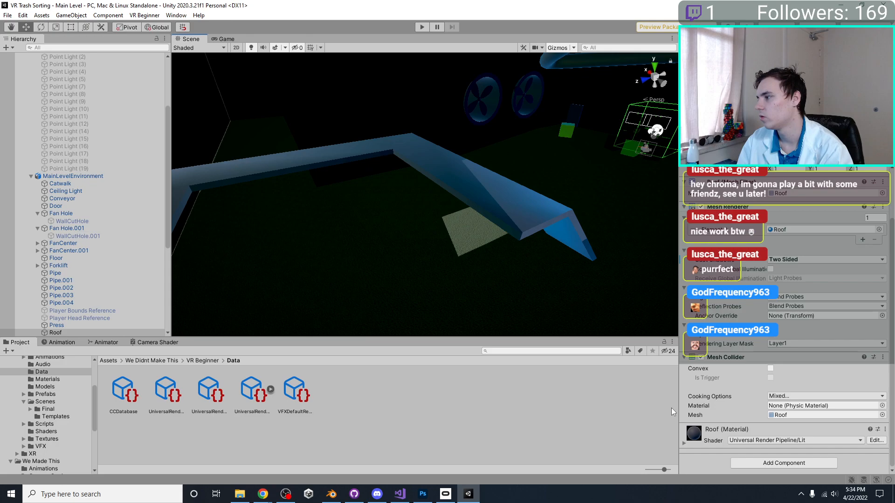
{"action": "key", "text": "f"}
{"action": "right_click_drag", "start_coordinate": [374, 231], "coordinate": [354, 248]}
Try a shadow strength of 0 on the Window Directional Light, then undo the change.
{"action": "left_click", "coordinate": [485, 265]}
{"action": "right_click_drag", "start_coordinate": [409, 246], "coordinate": [428, 205]}
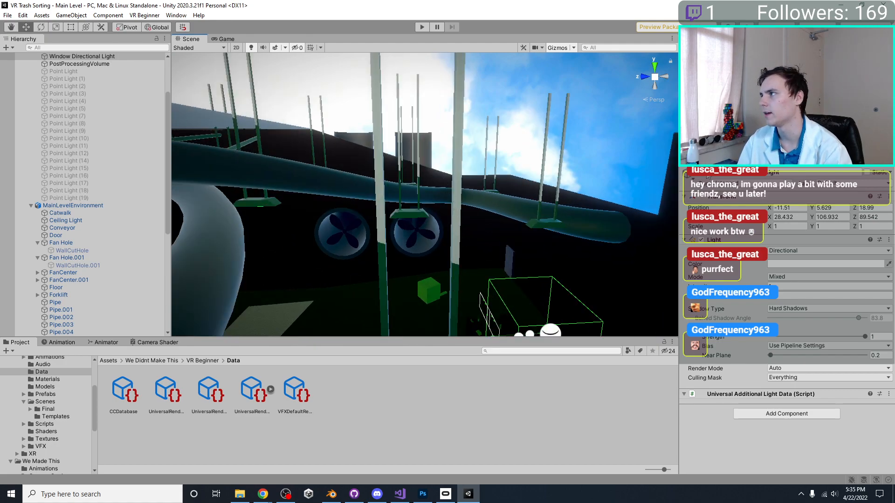
{"action": "right_click_drag", "start_coordinate": [493, 254], "coordinate": [494, 245]}
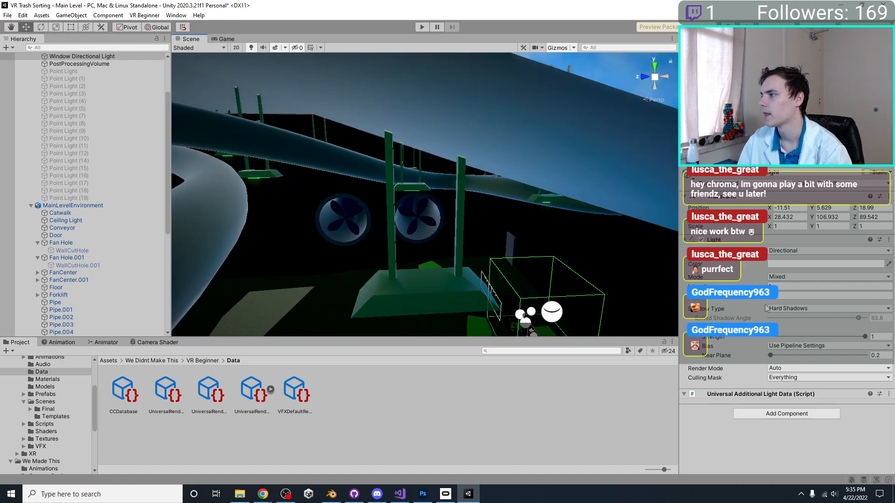
{"action": "left_click_drag", "start_coordinate": [806, 336], "coordinate": [512, 335]}
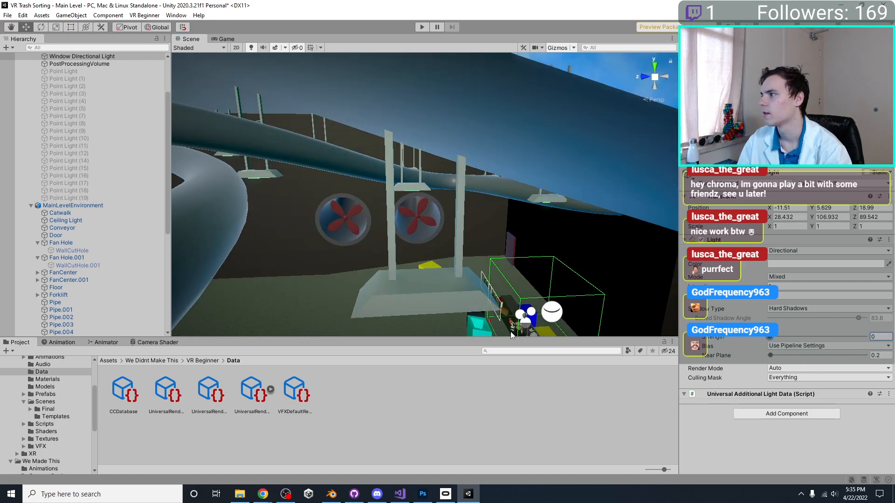
{"action": "scroll", "coordinate": [321, 254], "scroll_direction": "down", "scroll_amount": 5}
{"action": "middle_click_drag", "start_coordinate": [309, 250], "coordinate": [431, 242]}
{"action": "key", "text": "ctrl+z"}
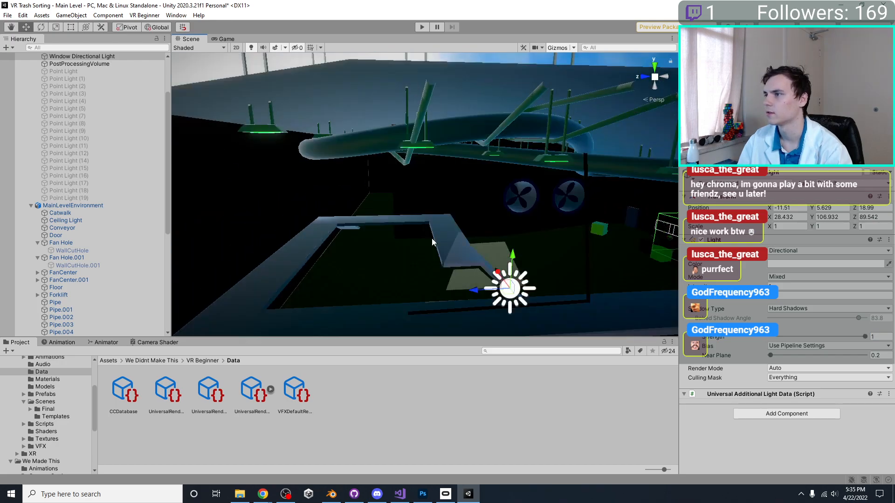
Try a Custom shadow bias on the Window Directional Light, then undo it to return to the pipeline settings.
{"action": "right_click_drag", "start_coordinate": [568, 275], "coordinate": [568, 275]}
{"action": "key", "text": "d"}
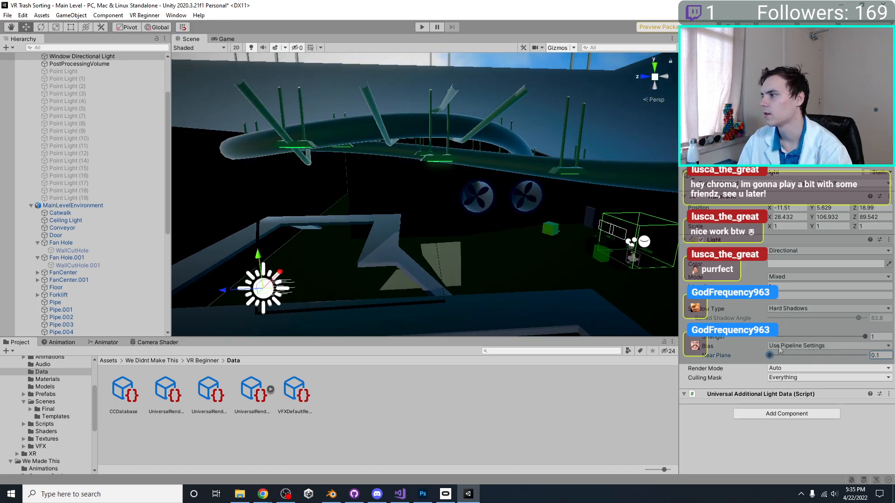
{"action": "left_click", "coordinate": [796, 348]}
{"action": "left_click", "coordinate": [797, 357]}
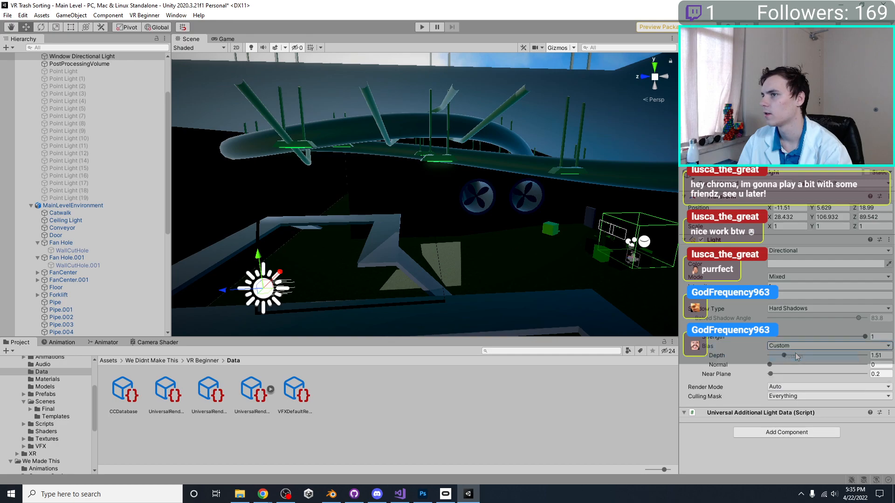
{"action": "right_click_drag", "start_coordinate": [318, 221], "coordinate": [427, 209]}
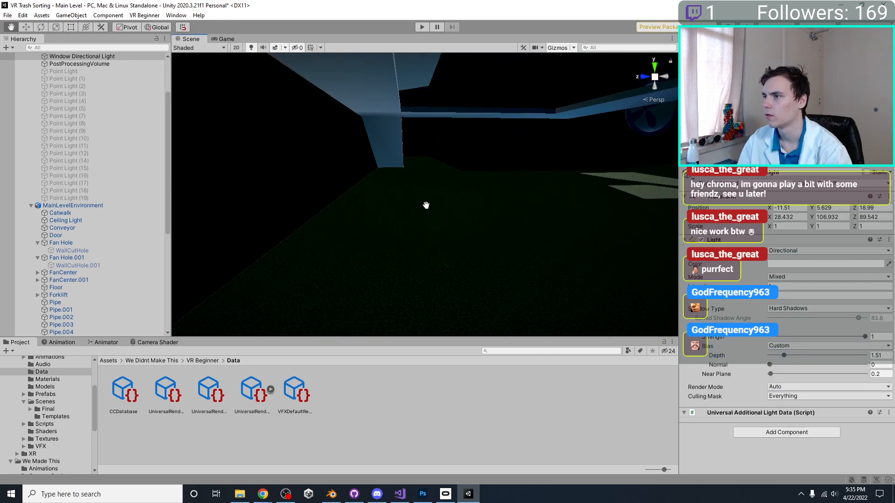
{"action": "key", "text": "ctrl+z"}
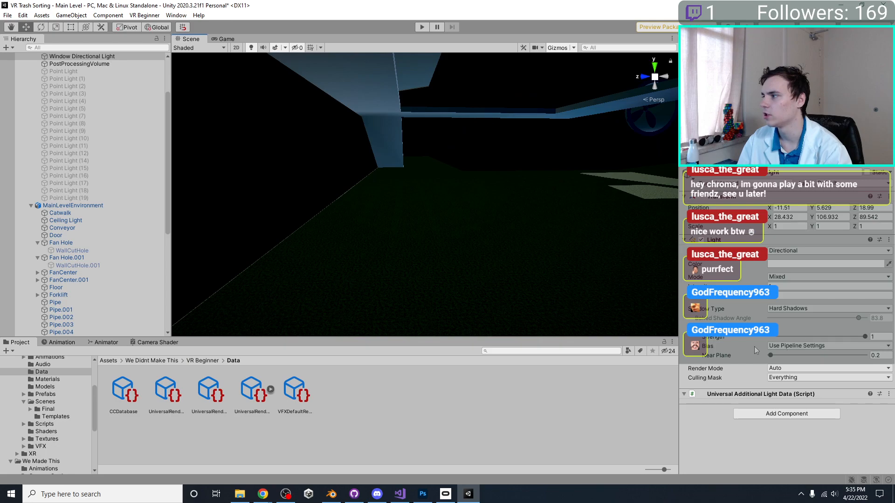
{"action": "left_click", "coordinate": [775, 356]}
Disable the Window Directional Light, enable the Main Directional Light and save the scene.
{"action": "right_click_drag", "start_coordinate": [644, 305], "coordinate": [539, 183]}
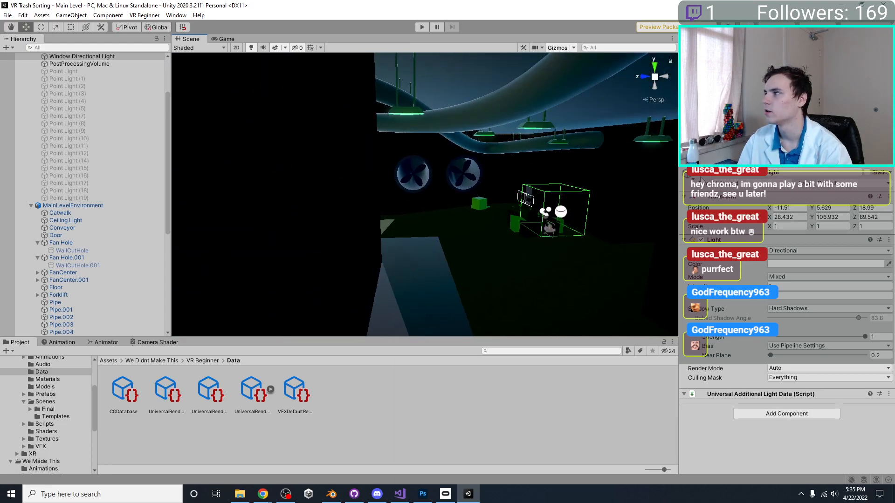
{"action": "scroll", "coordinate": [107, 175], "scroll_direction": "up", "scroll_amount": 3}
{"action": "left_click", "coordinate": [77, 116]}
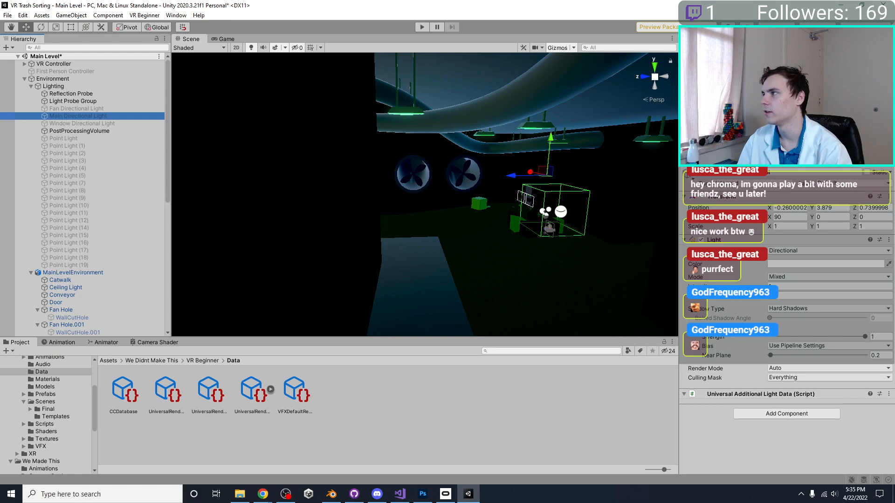
{"action": "left_click", "coordinate": [702, 172]}
{"action": "right_click_drag", "start_coordinate": [541, 198], "coordinate": [417, 203]}
{"action": "middle_click_drag", "start_coordinate": [417, 204], "coordinate": [416, 220]}
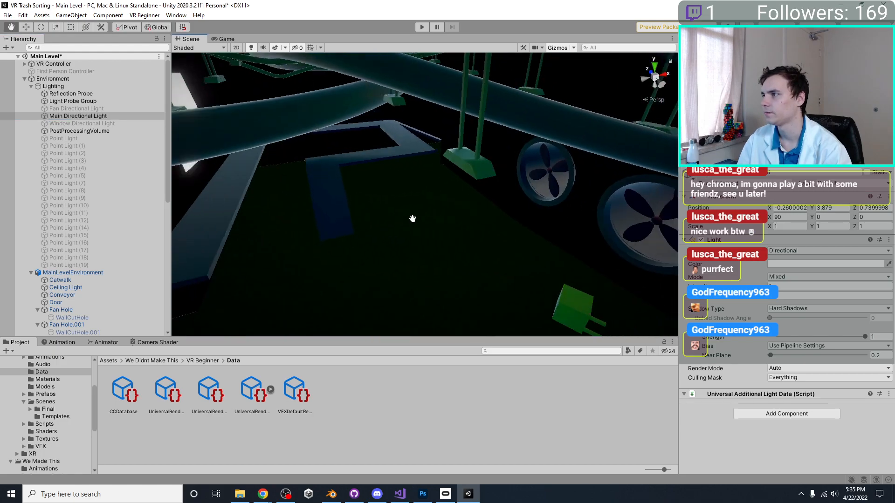
{"action": "key", "text": "f"}
{"action": "key", "text": "ctrl+s"}
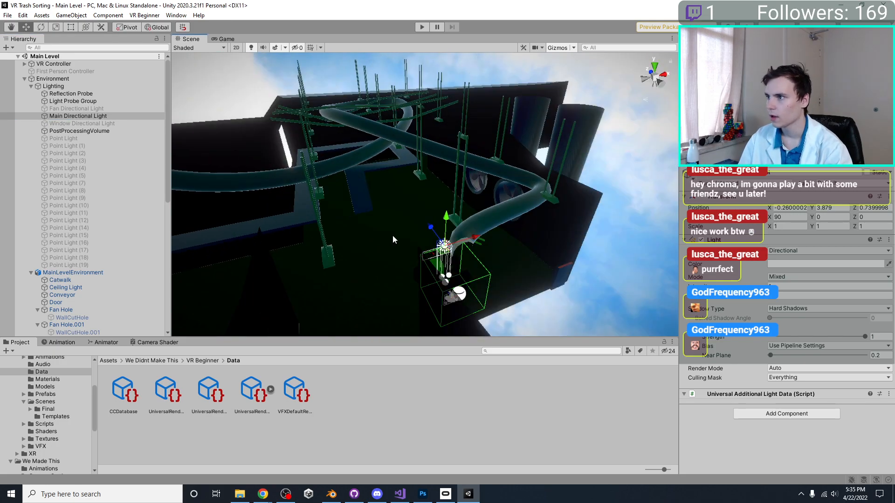
Add a new layer named Environment-Roof as User Layer 12.
{"action": "left_click", "coordinate": [777, 379]}
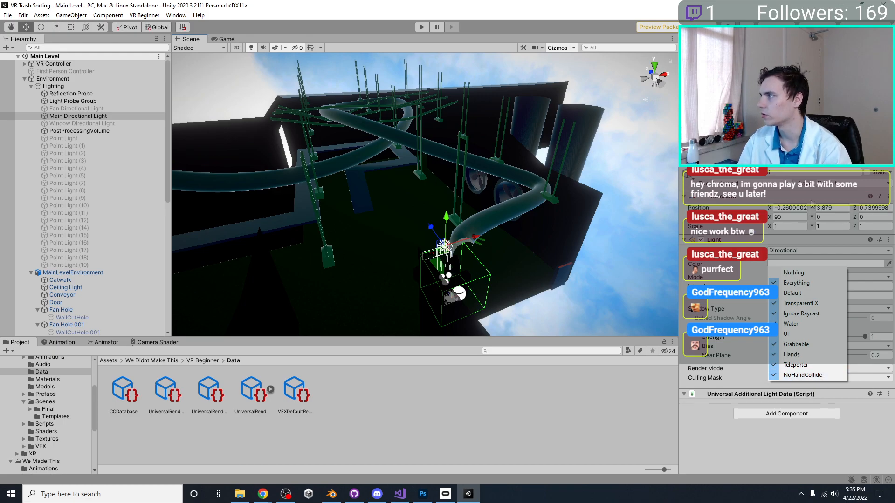
{"action": "left_click", "coordinate": [834, 183]}
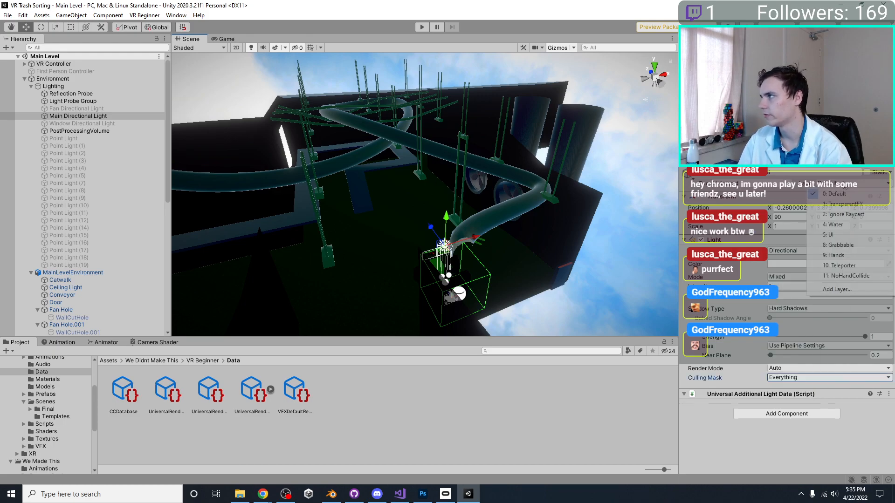
{"action": "left_click", "coordinate": [846, 290]}
{"action": "left_click", "coordinate": [816, 344]}
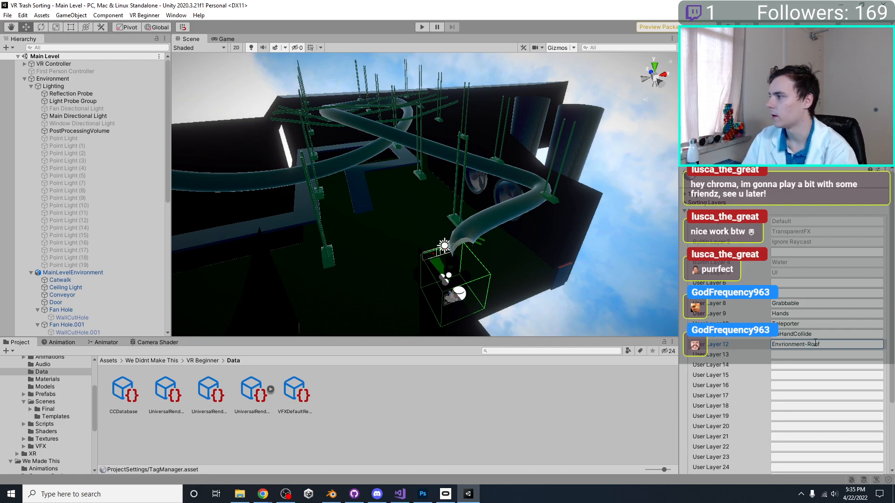
{"action": "right_click_drag", "start_coordinate": [381, 206], "coordinate": [601, 300]}
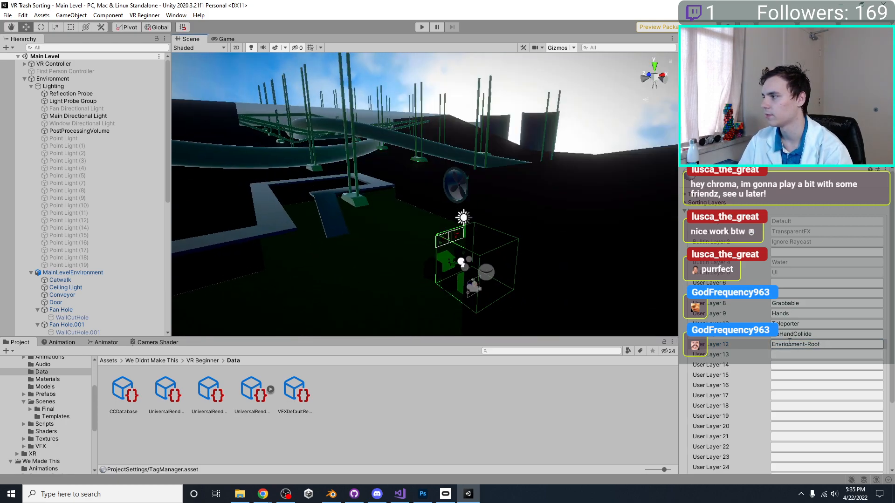
{"action": "left_click", "coordinate": [784, 345]}
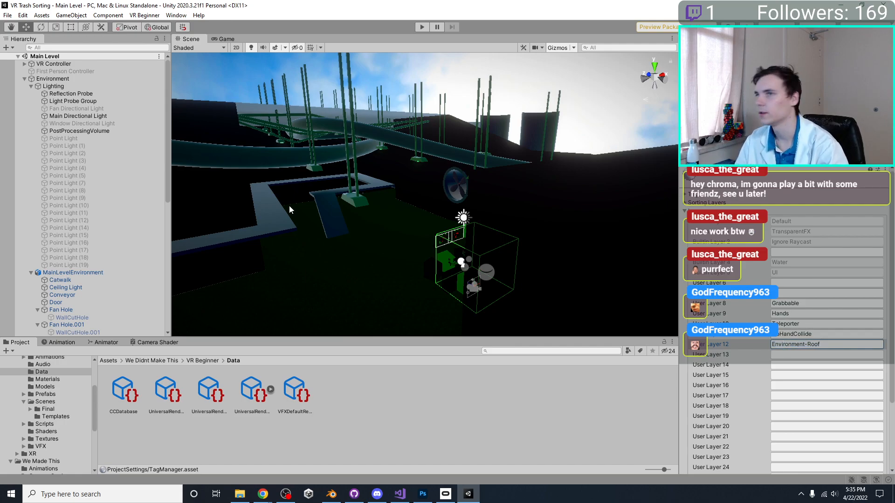
Exclude the Environment-Roof layer from the Main Directional Light's culling mask.
{"action": "left_click", "coordinate": [89, 117]}
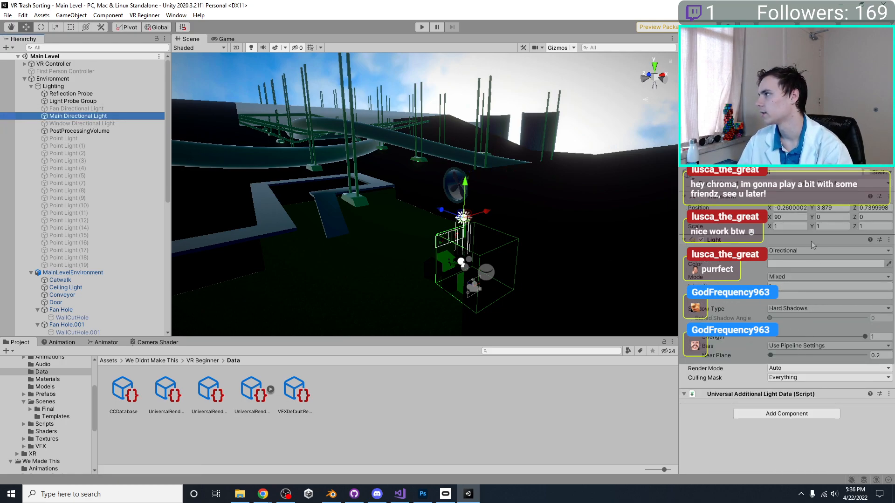
{"action": "left_click", "coordinate": [802, 378]}
{"action": "left_click", "coordinate": [811, 373]}
Assign the Roof object to the Environment-Roof layer and check how the light reaches the floor.
{"action": "right_click_drag", "start_coordinate": [467, 234], "coordinate": [430, 170]}
{"action": "left_click", "coordinate": [462, 164]}
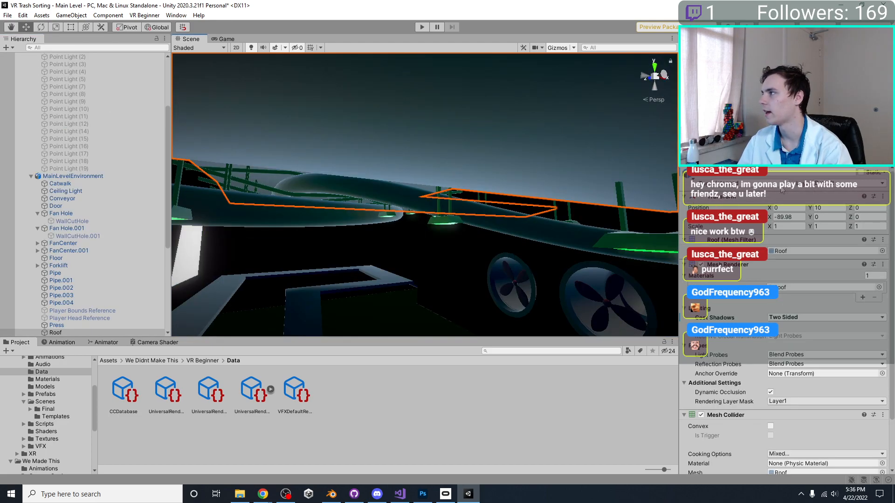
{"action": "key", "text": "f"}
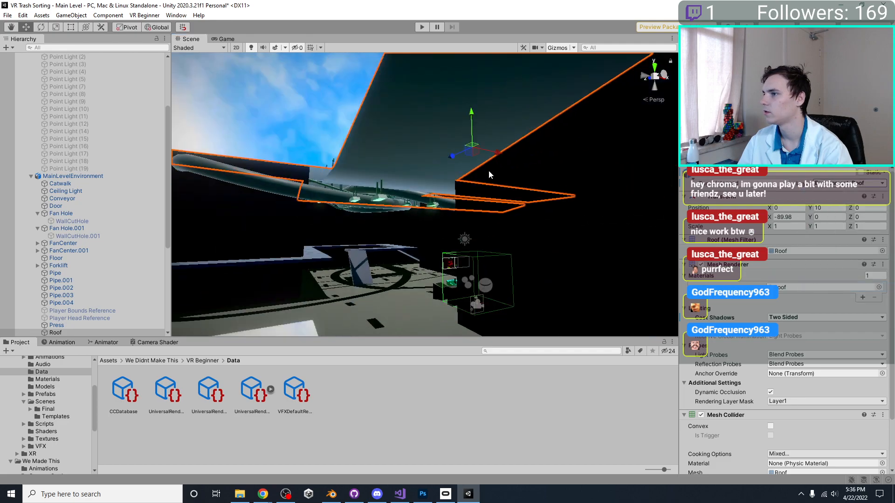
{"action": "left_click", "coordinate": [283, 95]}
{"action": "right_click_drag", "start_coordinate": [283, 96], "coordinate": [401, 155]}
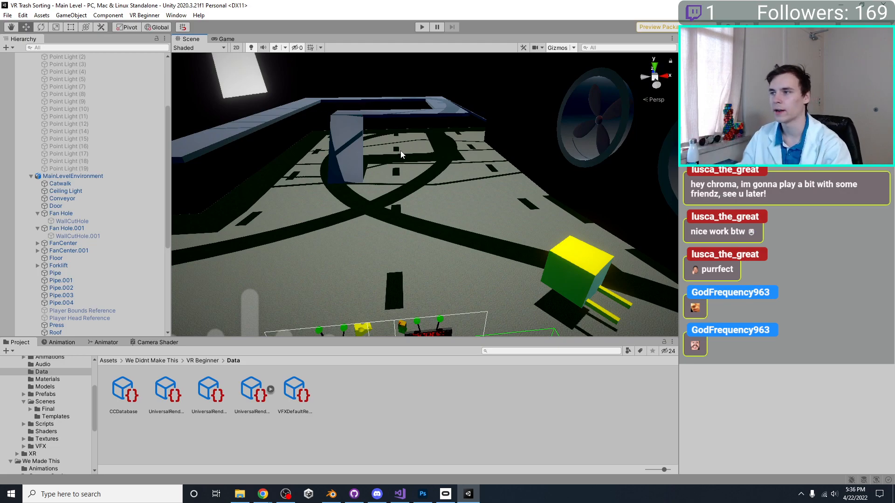
Select the Main Directional Light and try rotating it slightly, then undo the rotation.
{"action": "right_click_drag", "start_coordinate": [422, 160], "coordinate": [467, 230]}
{"action": "right_click_drag", "start_coordinate": [518, 194], "coordinate": [488, 192]}
{"action": "left_click", "coordinate": [442, 135]}
{"action": "key", "text": "e"}
{"action": "scroll", "coordinate": [513, 135], "scroll_direction": "up", "scroll_amount": 2}
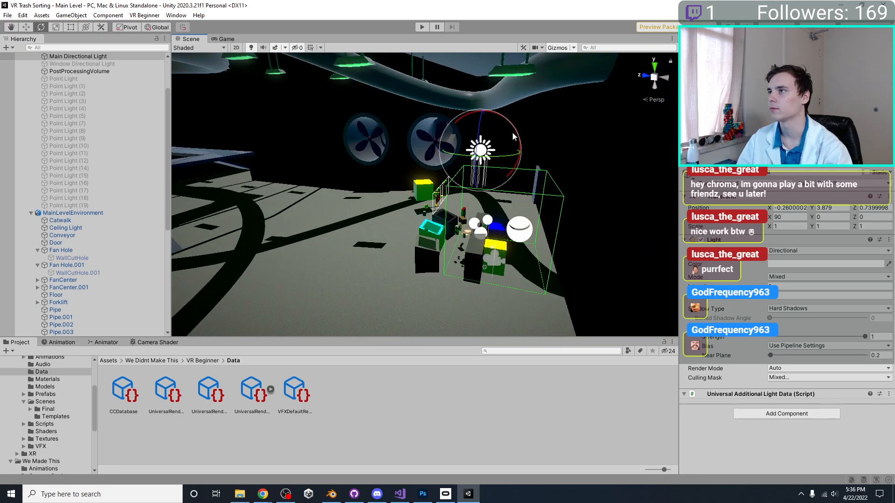
{"action": "left_click_drag", "start_coordinate": [513, 126], "coordinate": [515, 130]}
{"action": "scroll", "coordinate": [533, 189], "scroll_direction": "up", "scroll_amount": 4}
{"action": "scroll", "coordinate": [567, 191], "scroll_direction": "down", "scroll_amount": 3}
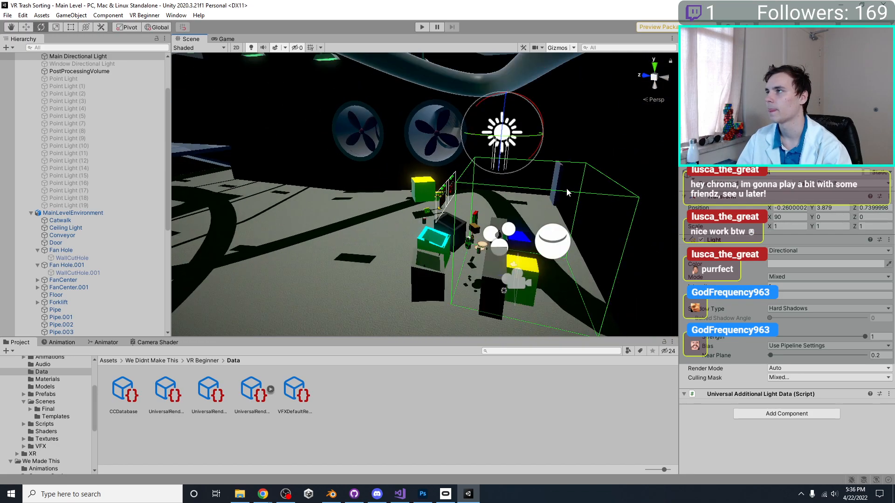
{"action": "key", "text": "ctrl+z"}
Try tilting the Main Directional Light to an X rotation of 105 degrees.
{"action": "middle_click_drag", "start_coordinate": [578, 110], "coordinate": [509, 169]}
{"action": "scroll", "coordinate": [494, 169], "scroll_direction": "up", "scroll_amount": 2}
{"action": "left_click_drag", "start_coordinate": [460, 185], "coordinate": [247, 214]}
{"action": "right_click_drag", "start_coordinate": [247, 214], "coordinate": [434, 182]}
{"action": "mouse_move", "coordinate": [435, 177]}
{"action": "middle_mouse_down"}
{"action": "mouse_move", "coordinate": [471, 172]}
{"action": "mouse_move", "coordinate": [447, 164]}
{"action": "middle_mouse_up"}
{"action": "key", "text": "ctrl+z"}
{"action": "scroll", "coordinate": [415, 217], "scroll_direction": "down", "scroll_amount": 4}
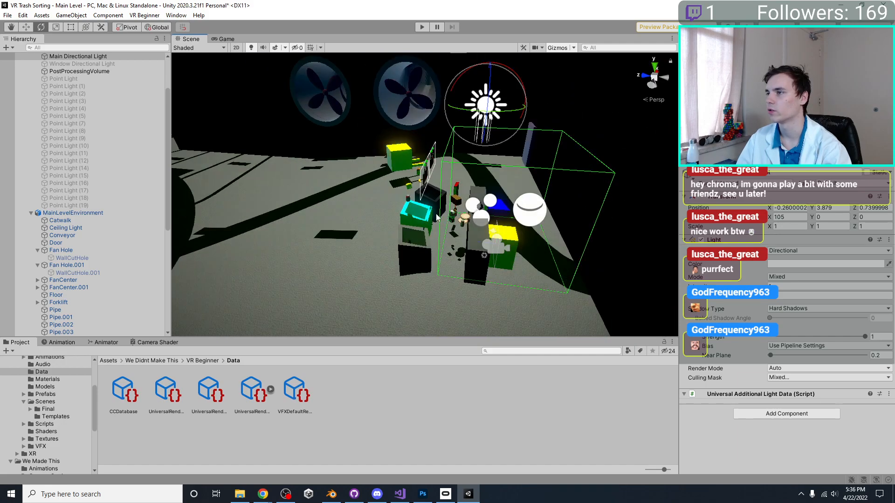
Try an X rotation of 75 degrees on the Main Directional Light, then restore it to 90 degrees.
{"action": "left_click_drag", "start_coordinate": [521, 79], "coordinate": [504, 186]}
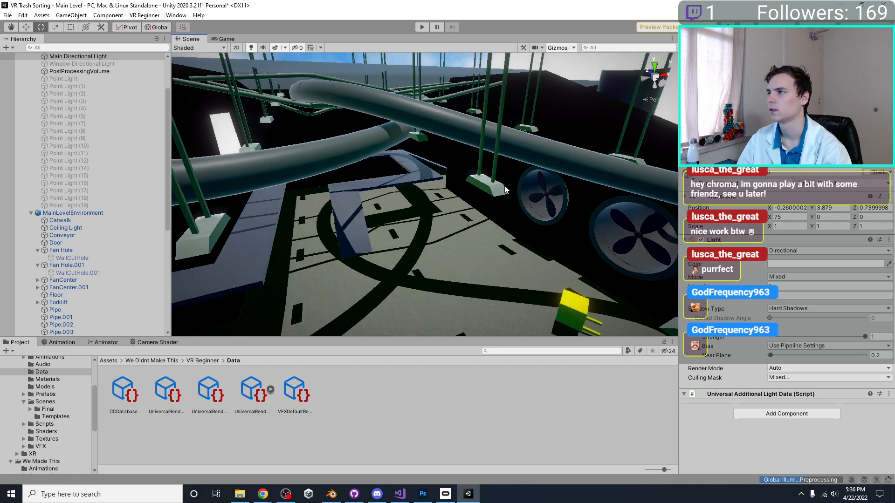
{"action": "scroll", "coordinate": [499, 216], "scroll_direction": "up", "scroll_amount": 3}
{"action": "left_click_drag", "start_coordinate": [499, 216], "coordinate": [501, 268], "text": "alt"}
{"action": "scroll", "coordinate": [501, 269], "scroll_direction": "down", "scroll_amount": 10}
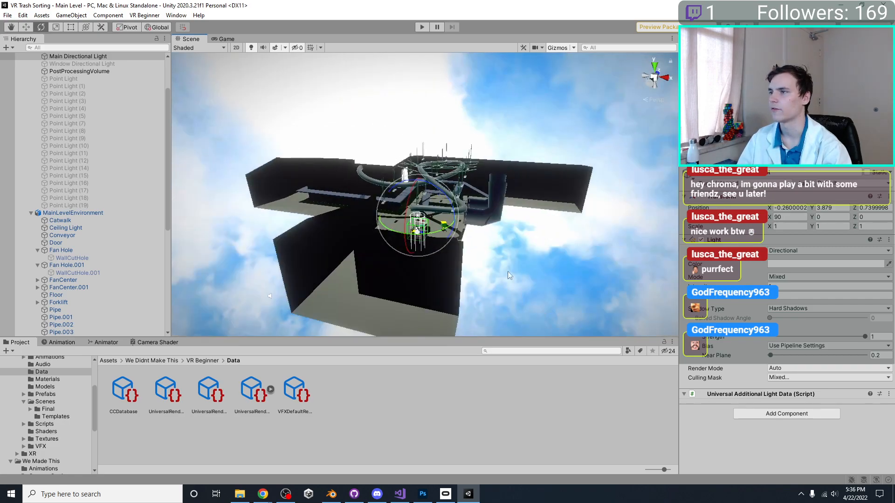
Deselect the light, save the scene and inspect the shadows on the floor around the player's sorting station.
{"action": "left_click", "coordinate": [558, 259]}
{"action": "key", "text": "ctrl+s"}
{"action": "scroll", "coordinate": [557, 259], "scroll_direction": "up", "scroll_amount": 8}
{"action": "middle_click_drag", "start_coordinate": [519, 251], "coordinate": [485, 205]}
{"action": "left_click_drag", "start_coordinate": [485, 205], "coordinate": [445, 215], "text": "alt"}
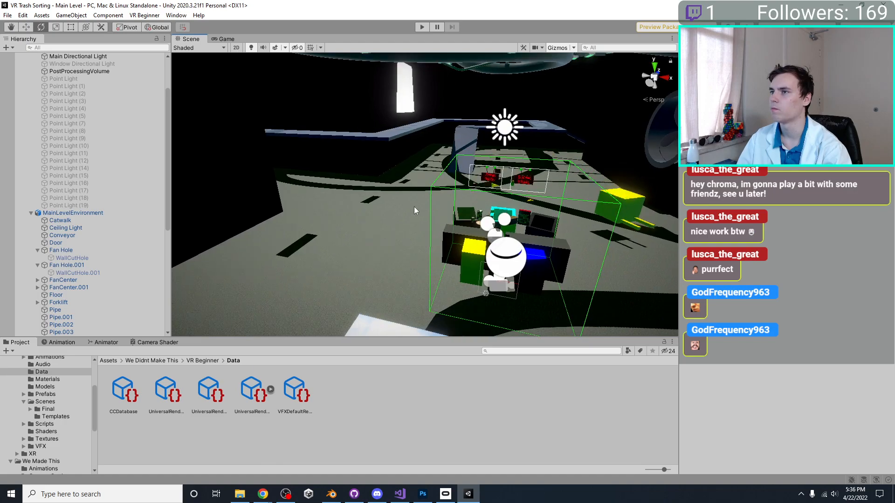
{"action": "right_click_drag", "start_coordinate": [394, 170], "coordinate": [416, 139]}
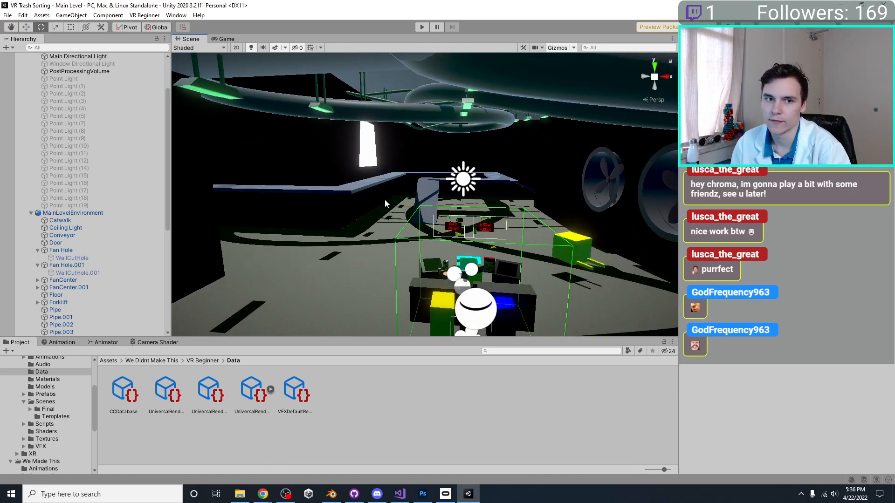
{"action": "mouse_move", "coordinate": [384, 196]}
{"action": "right_mouse_down"}
{"action": "mouse_move", "coordinate": [386, 185]}
{"action": "mouse_move", "coordinate": [361, 182]}
{"action": "mouse_move", "coordinate": [374, 187]}
{"action": "right_mouse_up"}
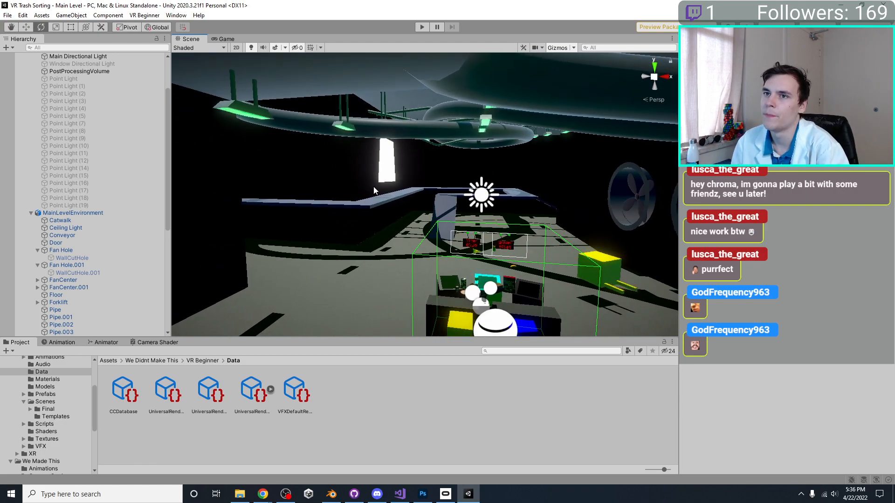
Disable the Main Directional Light, enable the Fan Directional Light and save the scene.
{"action": "scroll", "coordinate": [374, 187], "scroll_direction": "up", "scroll_amount": 4}
{"action": "scroll", "coordinate": [386, 198], "scroll_direction": "down", "scroll_amount": 6}
{"action": "right_click_drag", "start_coordinate": [429, 225], "coordinate": [354, 256]}
{"action": "scroll", "coordinate": [84, 86], "scroll_direction": "up", "scroll_amount": 3}
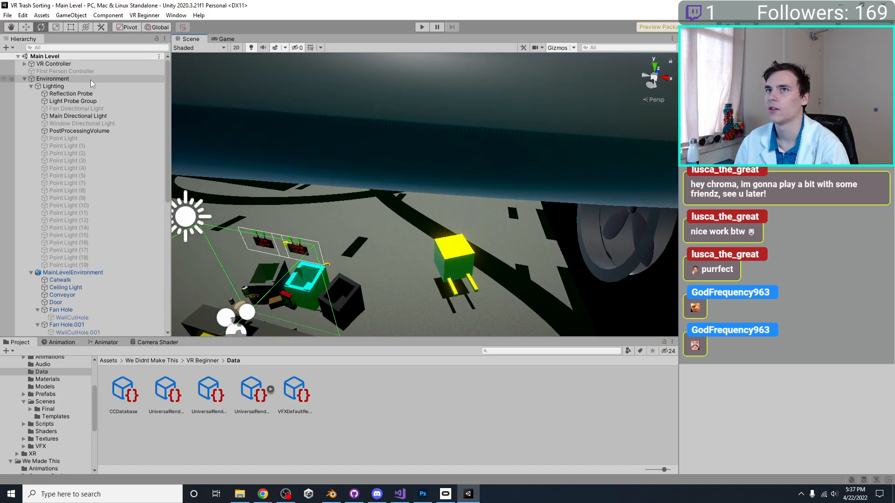
{"action": "left_click", "coordinate": [88, 117]}
{"action": "left_click", "coordinate": [701, 173]}
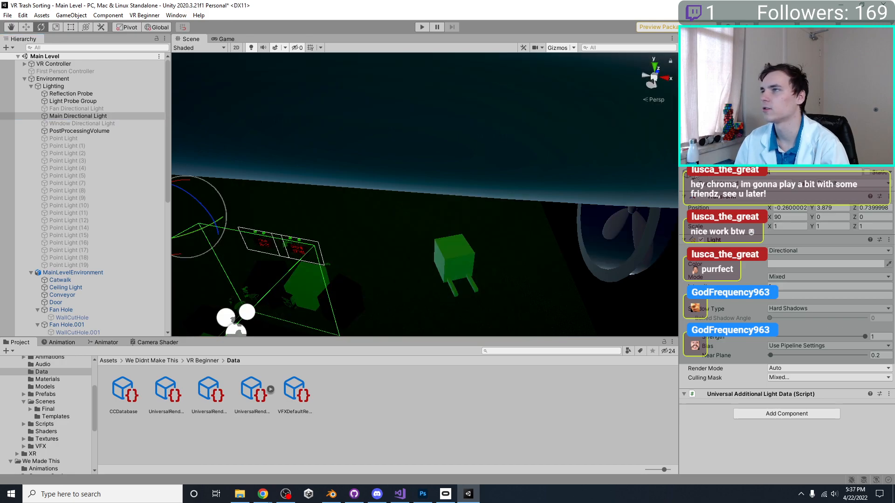
{"action": "left_click", "coordinate": [81, 111]}
{"action": "left_click", "coordinate": [701, 173]}
{"action": "right_click_drag", "start_coordinate": [460, 144], "coordinate": [401, 135]}
{"action": "key", "text": "ctrl+s"}
Set the Fan Directional Light's intensity to 1 and save the scene.
{"action": "middle_click_drag", "start_coordinate": [262, 161], "coordinate": [386, 167]}
{"action": "scroll", "coordinate": [386, 167], "scroll_direction": "up", "scroll_amount": 3}
{"action": "right_click_drag", "start_coordinate": [386, 167], "coordinate": [401, 200]}
{"action": "scroll", "coordinate": [402, 201], "scroll_direction": "up", "scroll_amount": 3}
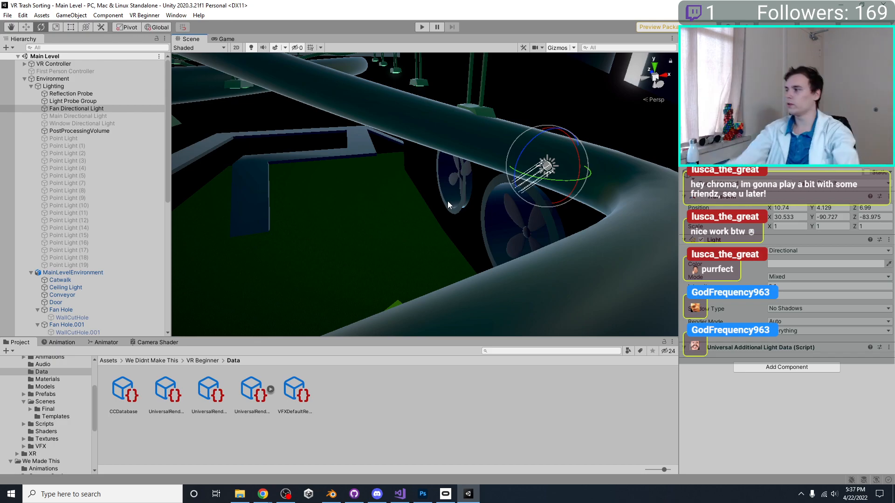
{"action": "left_click", "coordinate": [807, 285]}
{"action": "type", "text": "1"}
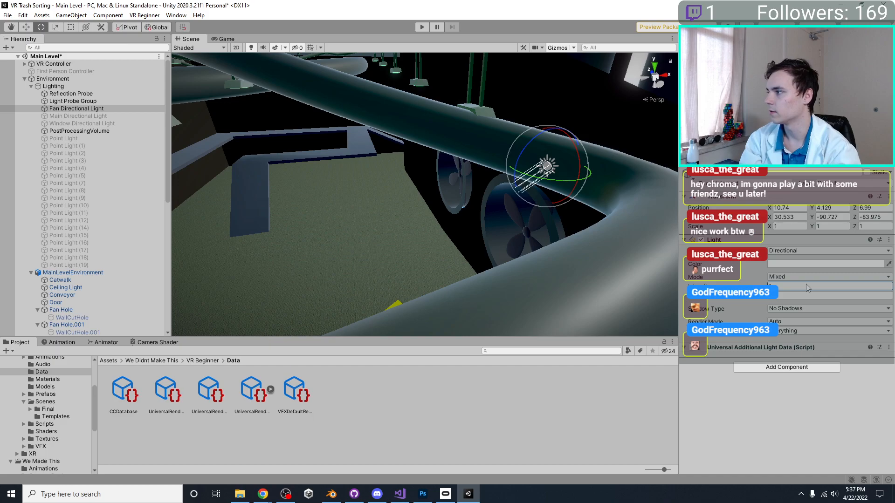
{"action": "right_click_drag", "start_coordinate": [541, 265], "coordinate": [447, 132]}
{"action": "key", "text": "ctrl+s"}
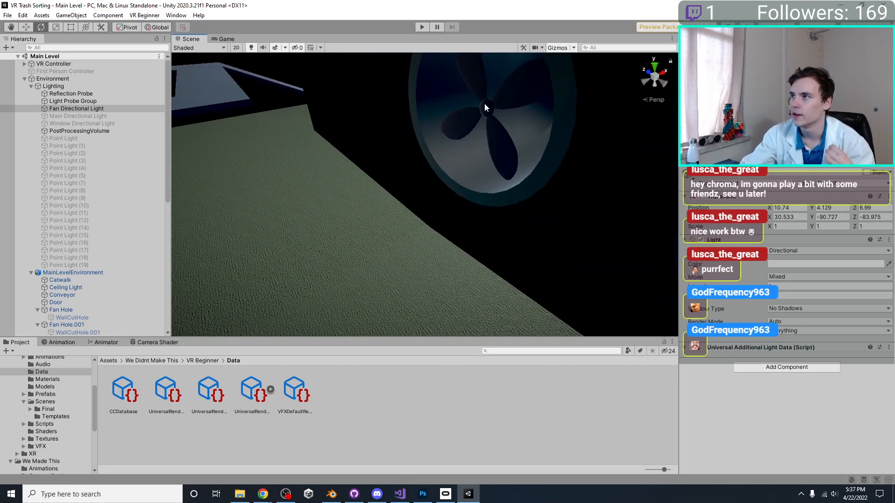
Switch to Blender and select the yellow forklift on the floor of the MainLevelEnvironment model.
{"action": "right_click_drag", "start_coordinate": [485, 108], "coordinate": [439, 125]}
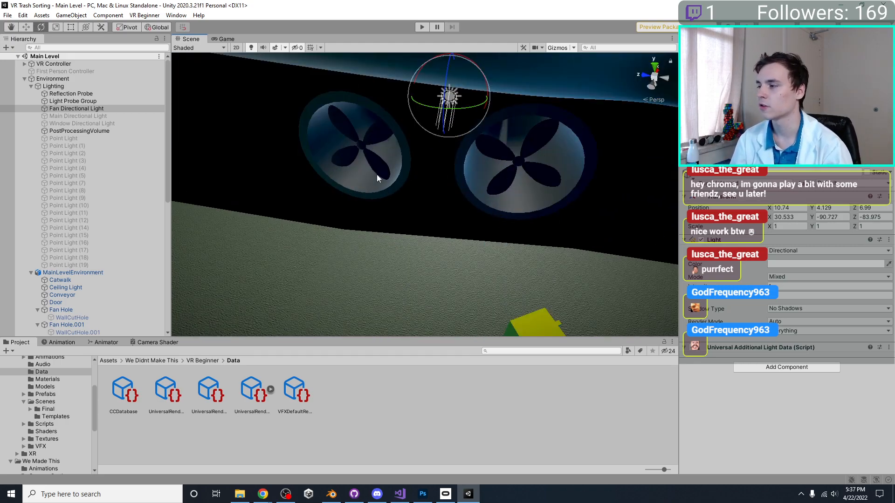
{"action": "right_click_drag", "start_coordinate": [369, 172], "coordinate": [442, 222]}
{"action": "right_click_drag", "start_coordinate": [491, 240], "coordinate": [460, 343]}
{"action": "left_click", "coordinate": [332, 494]}
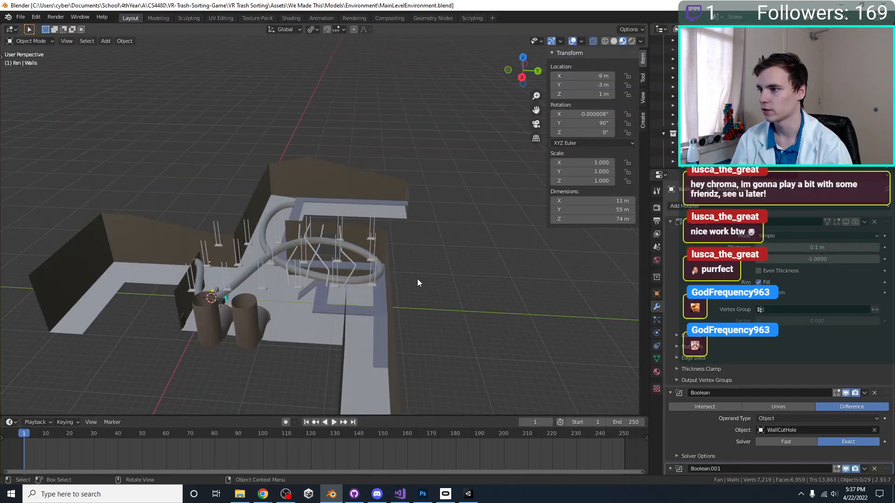
{"action": "scroll", "coordinate": [414, 276], "scroll_direction": "up", "scroll_amount": 5}
{"action": "scroll", "coordinate": [397, 236], "scroll_direction": "up", "scroll_amount": 3}
{"action": "left_click", "coordinate": [360, 311]}
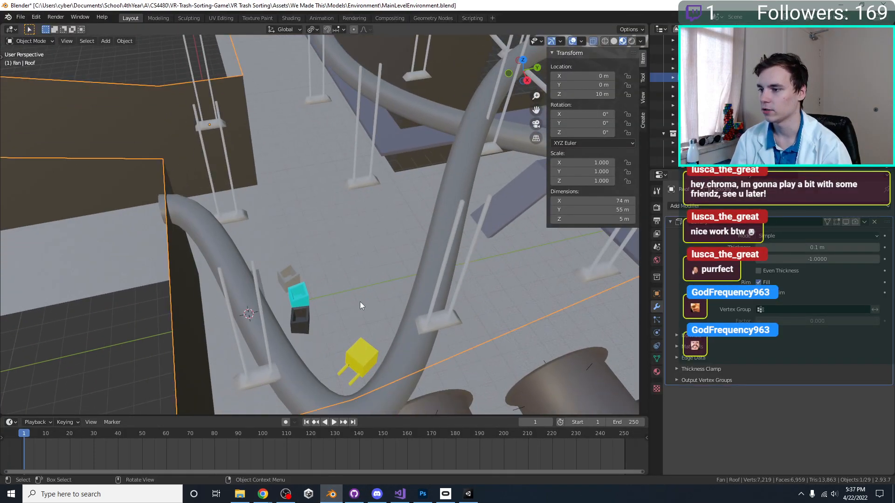
{"action": "left_click", "coordinate": [371, 352]}
{"action": "middle_click_drag", "start_coordinate": [374, 287], "coordinate": [384, 313]}
{"action": "right_click", "coordinate": [391, 306]}
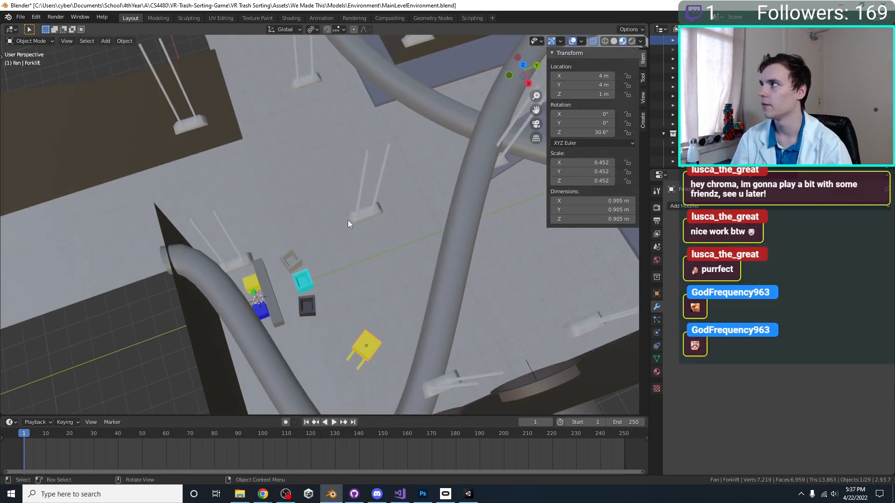
Show the viewport's tool shelf and change the selection tool from Circle Select back to box selection.
{"action": "scroll", "coordinate": [347, 228], "scroll_direction": "down", "scroll_amount": 2}
{"action": "key", "text": "w"}
{"action": "left_click", "coordinate": [425, 293]}
{"action": "key", "text": "z"}
{"action": "key", "text": "z"}
{"action": "left_click", "coordinate": [361, 270]}
{"action": "key", "text": "t"}
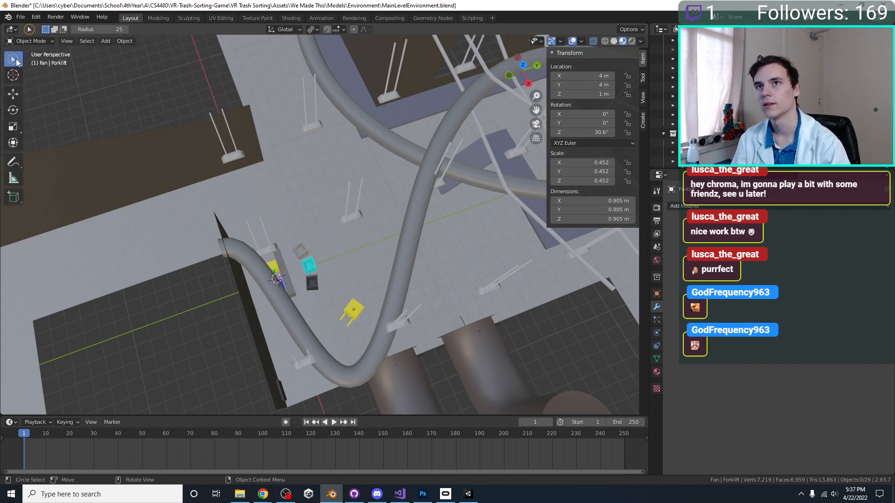
{"action": "left_click", "coordinate": [14, 60]}
{"action": "left_click", "coordinate": [52, 82]}
Move the forklift across the floor by about -13.3 m in X and 1.6 m in Y, and save the file.
{"action": "middle_click_drag", "start_coordinate": [349, 261], "coordinate": [382, 330]}
{"action": "left_click", "coordinate": [369, 323]}
{"action": "key", "text": "g"}
{"action": "key", "text": "z"}
{"action": "right_click", "coordinate": [362, 258]}
{"action": "key", "text": "g"}
{"action": "key", "text": "shift+z"}
{"action": "left_click", "coordinate": [361, 375]}
{"action": "middle_click_drag", "start_coordinate": [361, 375], "coordinate": [334, 277]}
{"action": "key", "text": "ctrl+s"}
{"action": "middle_click_drag", "start_coordinate": [322, 225], "coordinate": [276, 178]}
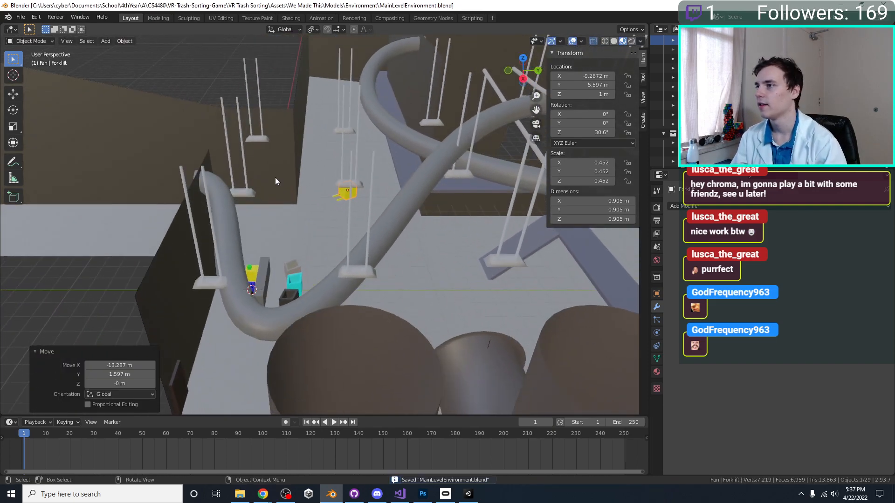
{"action": "middle_click_drag", "start_coordinate": [309, 229], "coordinate": [355, 224]}
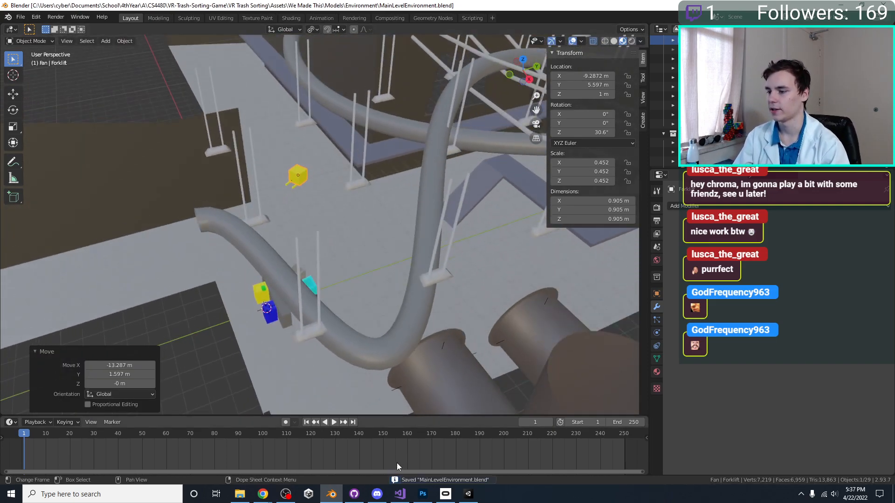
Switch to Unity and examine the lighting on the two wall fans and their ducts from inside and outside the room.
{"action": "left_click", "coordinate": [468, 495]}
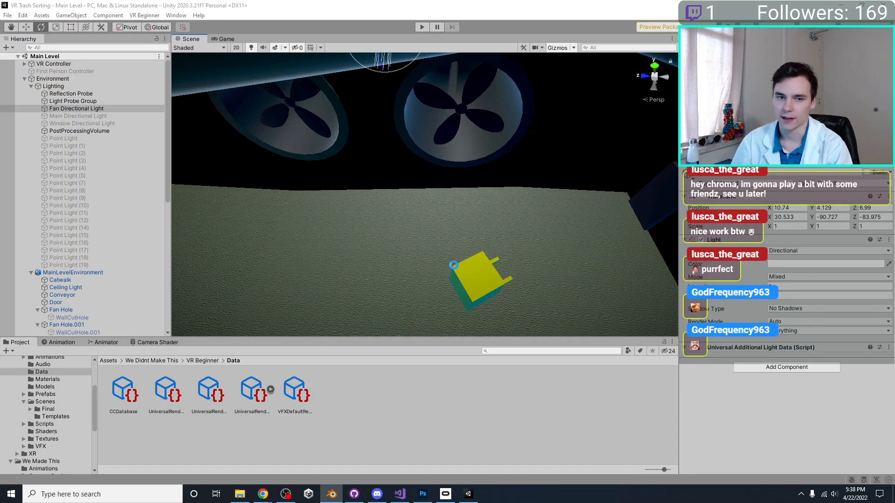
{"action": "scroll", "coordinate": [438, 230], "scroll_direction": "down", "scroll_amount": 5}
{"action": "scroll", "coordinate": [438, 242], "scroll_direction": "up", "scroll_amount": 5}
{"action": "right_click_drag", "start_coordinate": [438, 242], "coordinate": [450, 211]}
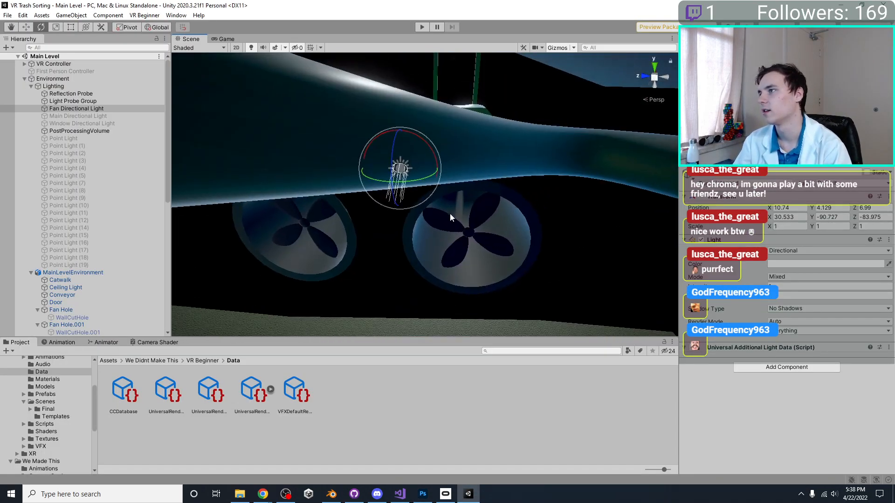
{"action": "middle_click_drag", "start_coordinate": [449, 212], "coordinate": [443, 201]}
{"action": "right_click_drag", "start_coordinate": [608, 231], "coordinate": [399, 209]}
{"action": "right_click_drag", "start_coordinate": [260, 251], "coordinate": [295, 169]}
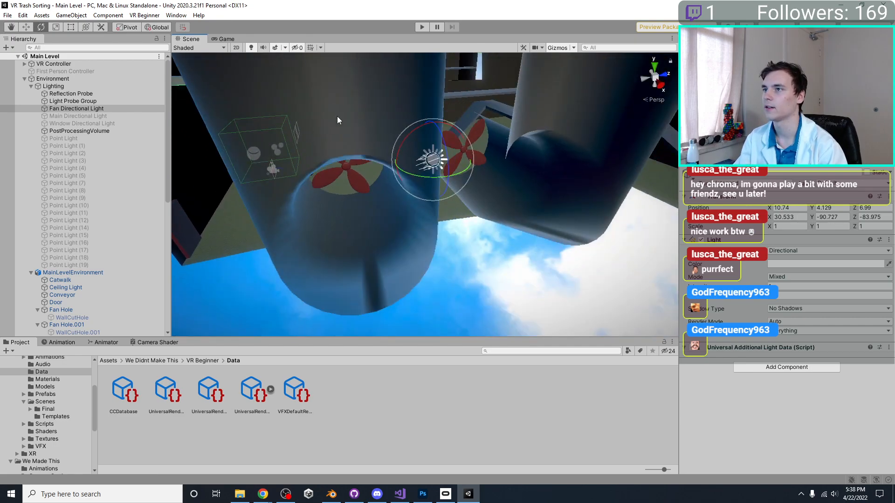
{"action": "right_click_drag", "start_coordinate": [360, 139], "coordinate": [493, 183]}
Switch to Blender and open the Fan Hole duct's mesh for editing.
{"action": "left_click", "coordinate": [332, 494]}
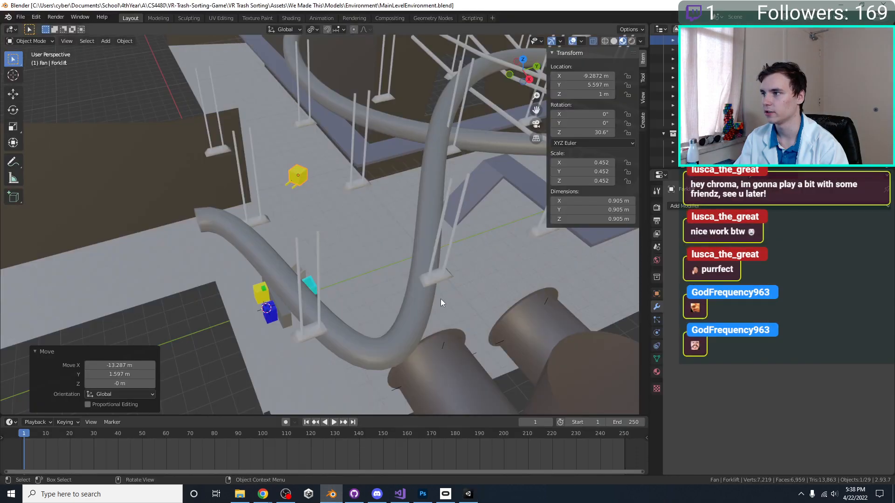
{"action": "scroll", "coordinate": [475, 268], "scroll_direction": "down", "scroll_amount": 3}
{"action": "left_click", "coordinate": [453, 281]}
{"action": "key", "text": "Tab"}
{"action": "middle_click_drag", "start_coordinate": [453, 280], "coordinate": [410, 272]}
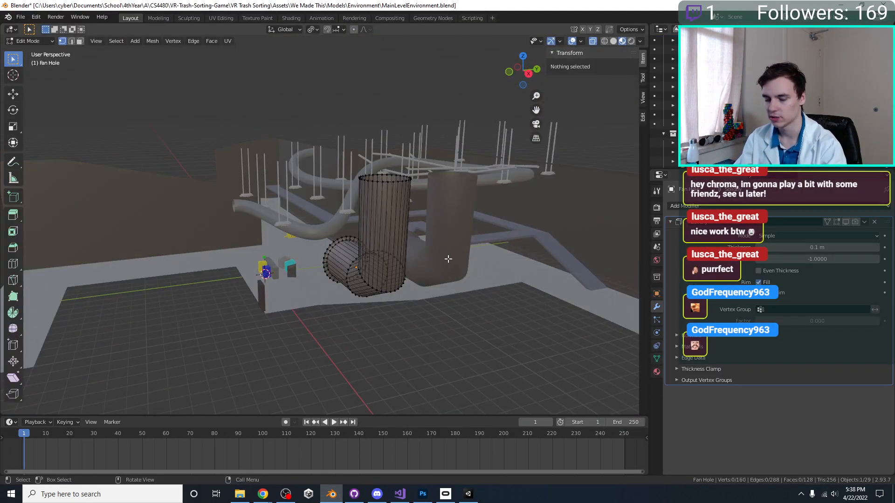
{"action": "key", "text": "a"}
{"action": "key", "text": "r"}
{"action": "key", "text": "x"}
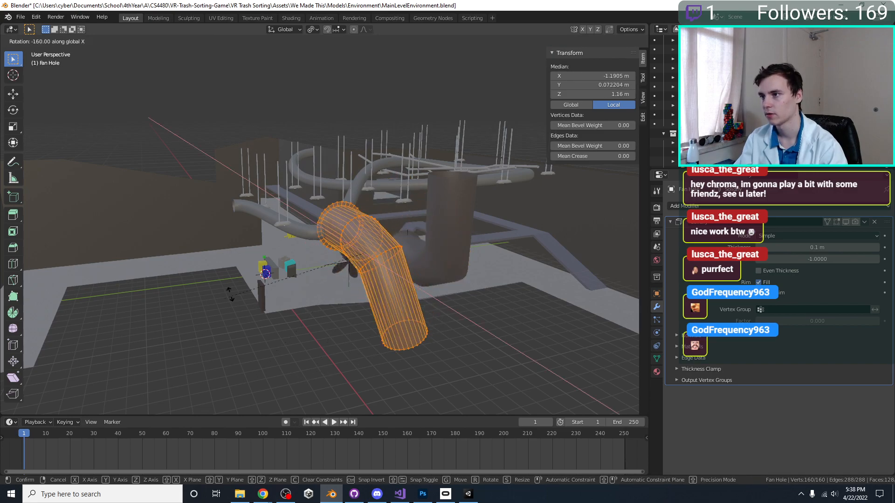
{"action": "key", "text": "Escape"}
Frame the Fan Hole duct in the right orthographic view and set the transform pivot point to Median Point.
{"action": "key", "text": "KP_Decimal"}
{"action": "key", "text": "KP_3"}
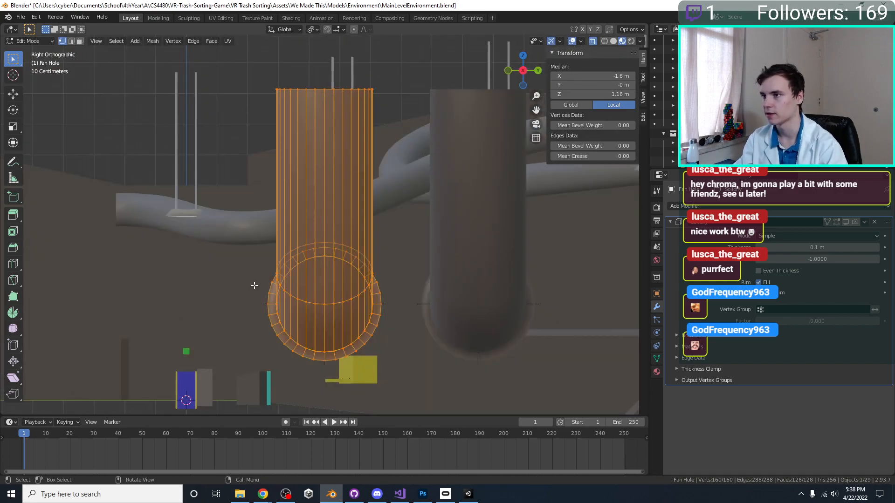
{"action": "left_click", "coordinate": [318, 32]}
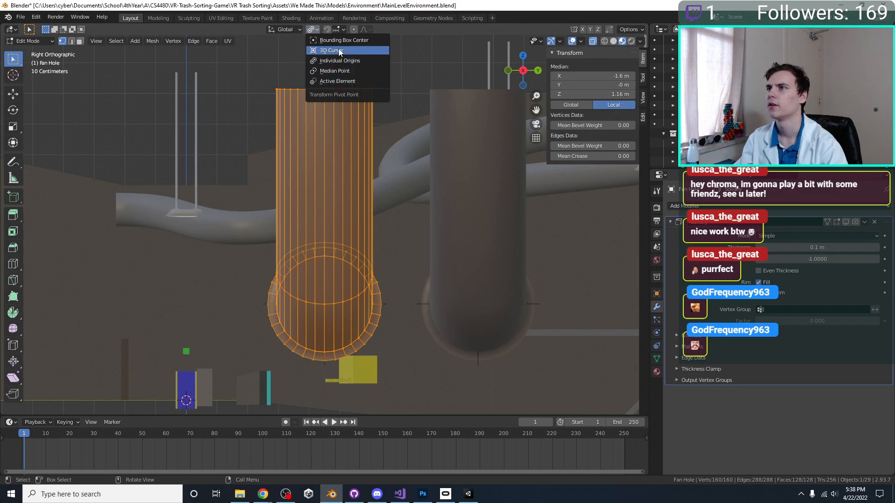
{"action": "left_click", "coordinate": [326, 74]}
Select the inner edge loop around the open, flanged end of the Fan Hole duct.
{"action": "scroll", "coordinate": [308, 262], "scroll_direction": "down", "scroll_amount": 4}
{"action": "middle_click_drag", "start_coordinate": [318, 241], "coordinate": [231, 192]}
{"action": "left_click", "coordinate": [208, 190], "text": "alt"}
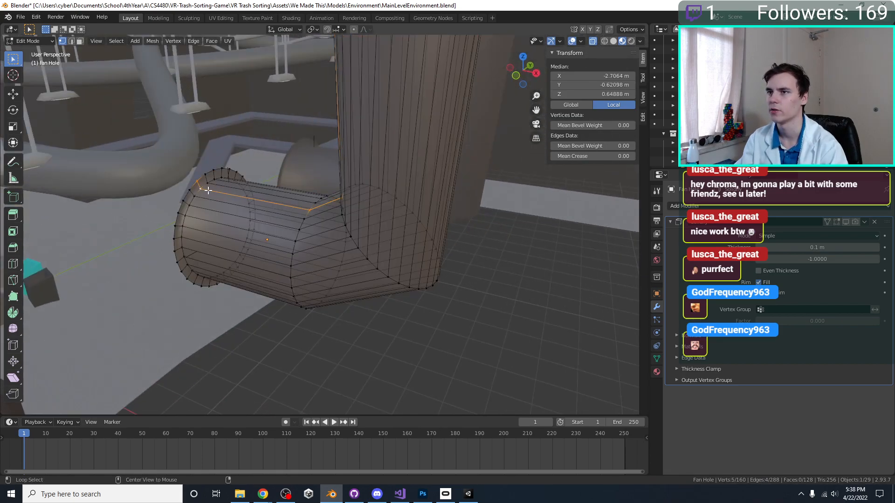
{"action": "left_click", "coordinate": [201, 194], "text": "alt"}
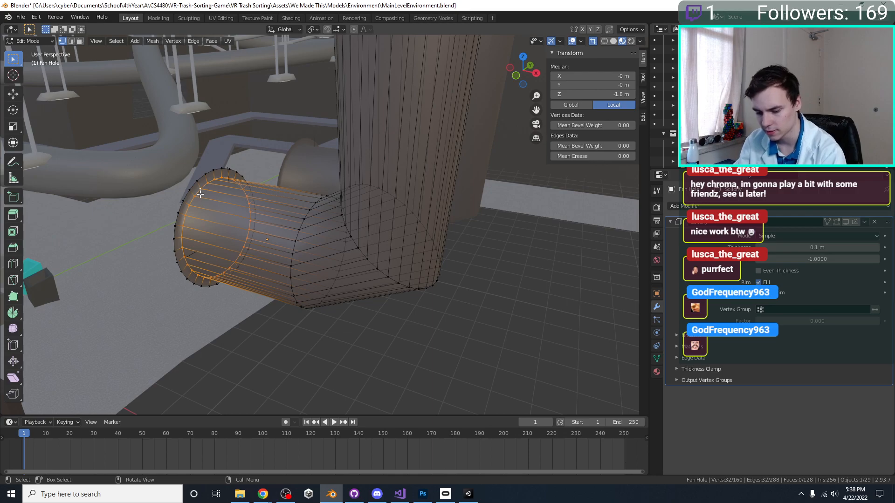
Search the available commands for "cursor to" to snap the 3D cursor to the selected edge loop.
{"action": "key", "text": "F3"}
{"action": "type", "text": "3d cus"}
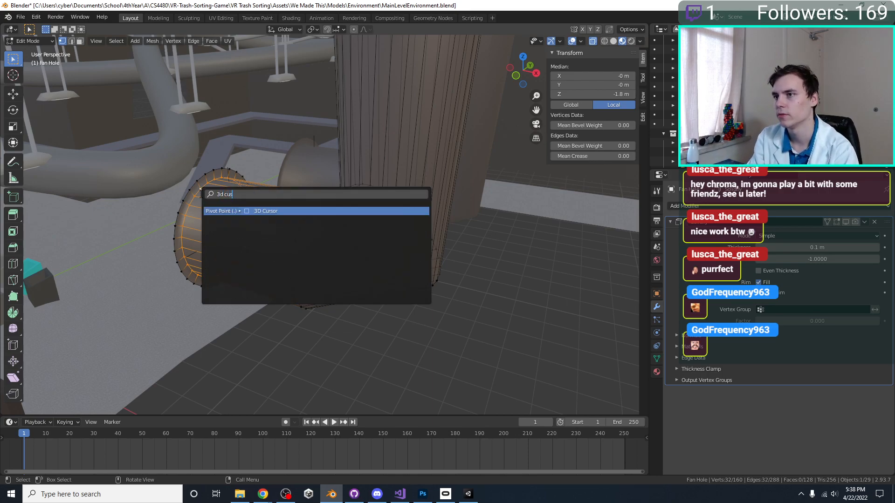
{"action": "key", "text": "BackSpace"}
{"action": "key", "text": "BackSpace"}
{"action": "key", "text": "BackSpace"}
{"action": "key", "text": "BackSpace"}
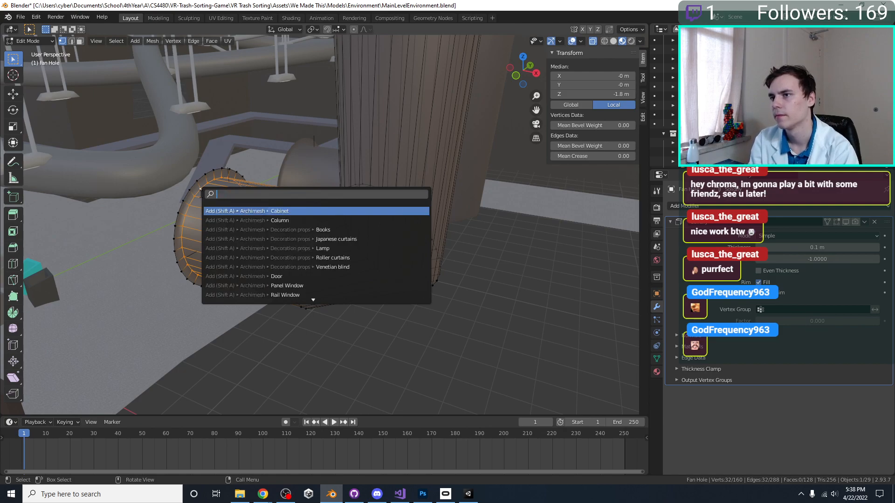
{"action": "type", "text": "cur"}
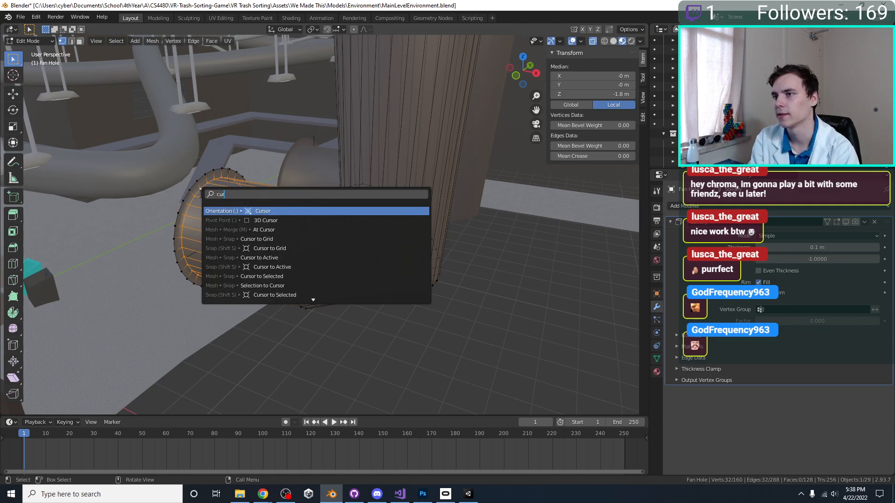
{"action": "type", "text": "sor to"}
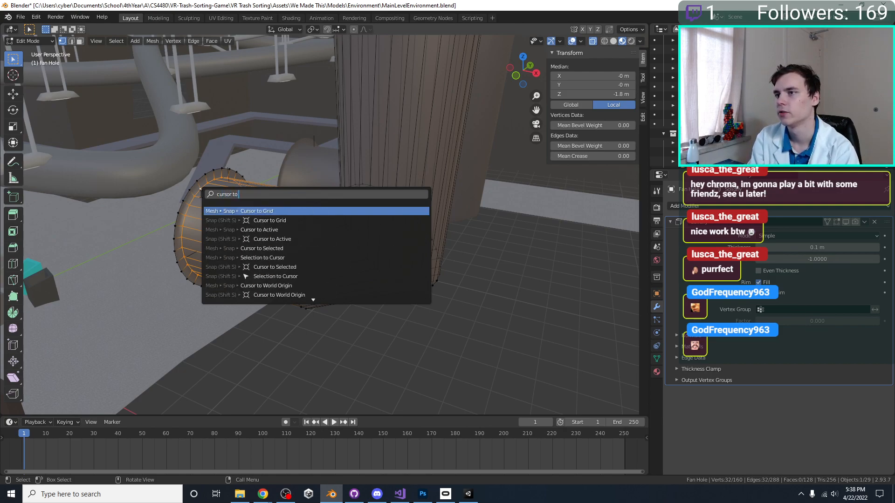
{"action": "key", "text": "Down"}
{"action": "key", "text": "Down"}
{"action": "key", "text": "Down"}
{"action": "key", "text": "Down"}
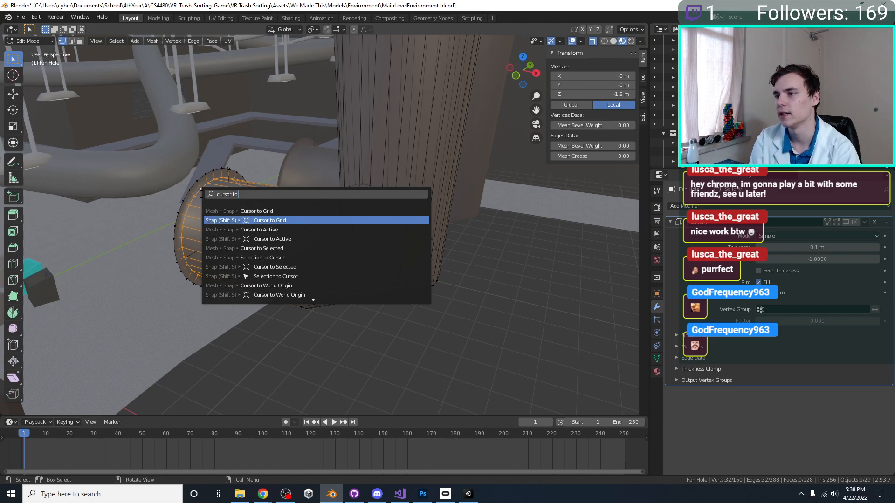
Snap the 3D cursor to the selected ring at the duct opening and set the transform pivot point to 3D Cursor.
{"action": "key", "text": "Return"}
{"action": "middle_click_drag", "start_coordinate": [172, 219], "coordinate": [154, 217]}
{"action": "key", "text": "Tab"}
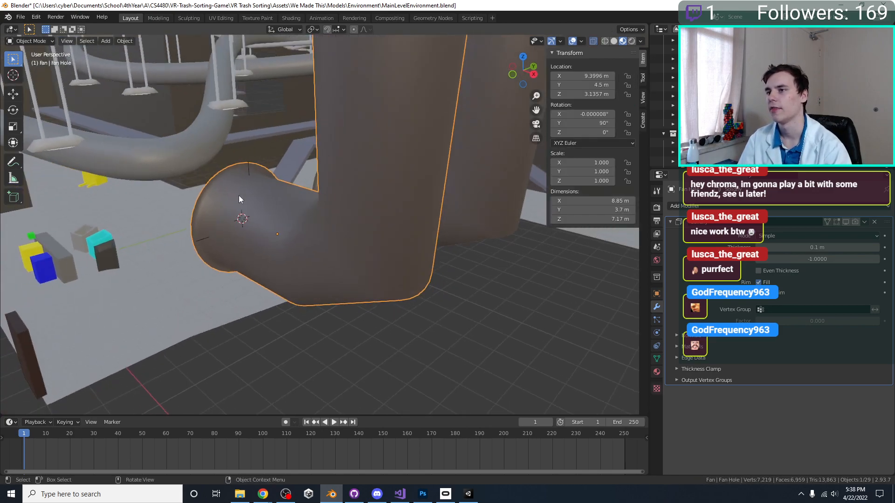
{"action": "scroll", "coordinate": [233, 207], "scroll_direction": "up", "scroll_amount": 1}
{"action": "left_click", "coordinate": [317, 30]}
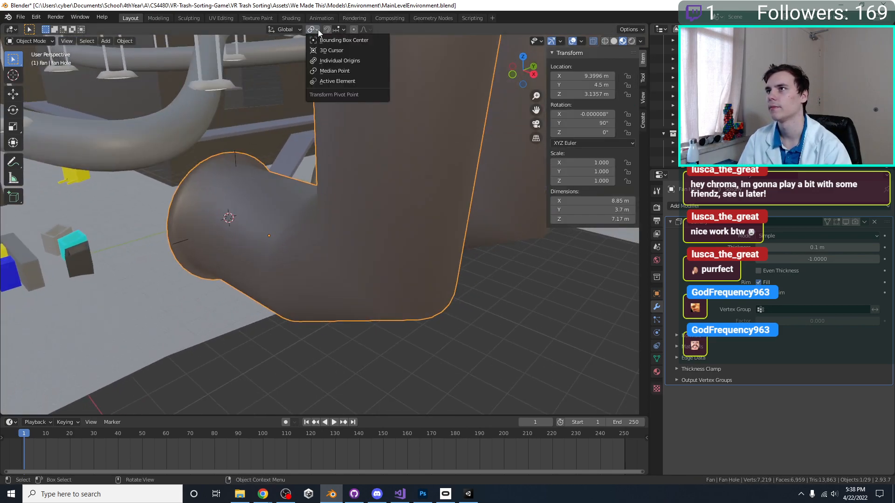
{"action": "left_click", "coordinate": [331, 50]}
Rotate the whole fan duct mesh 180° about the global X axis around the 3D cursor and save the file.
{"action": "key", "text": "Tab"}
{"action": "scroll", "coordinate": [344, 214], "scroll_direction": "down", "scroll_amount": 4}
{"action": "key", "text": "r"}
{"action": "key", "text": "x"}
{"action": "key", "text": "9"}
{"action": "key", "text": "0"}
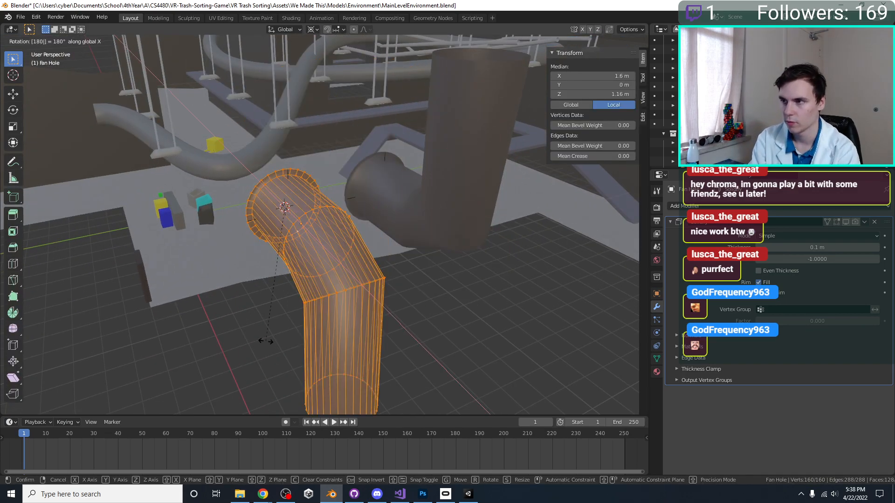
{"action": "key", "text": "minus"}
{"action": "key", "text": "Return"}
{"action": "key", "text": "Tab"}
{"action": "middle_click_drag", "start_coordinate": [266, 341], "coordinate": [325, 395]}
{"action": "key", "text": "ctrl+s"}
Delete the old upward-pointing duct copy at the second fan.
{"action": "key", "text": "shift+d"}
{"action": "key", "text": "y"}
{"action": "key", "text": "5"}
{"action": "key", "text": "Return"}
{"action": "middle_click_drag", "start_coordinate": [440, 258], "coordinate": [350, 297]}
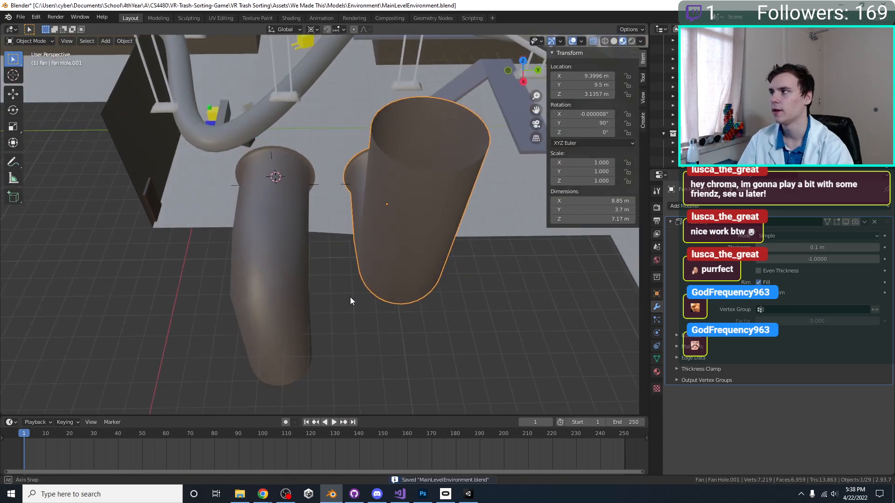
{"action": "key", "text": "x"}
{"action": "left_click", "coordinate": [348, 259]}
Create a linked duplicate of the rotated fan duct 5 m along the Y axis and save the file.
{"action": "left_click", "coordinate": [273, 238]}
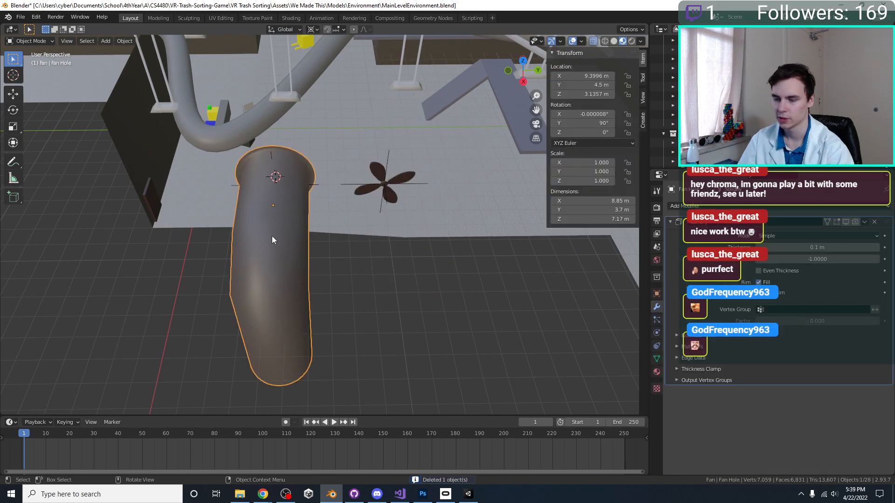
{"action": "key", "text": "shift+d"}
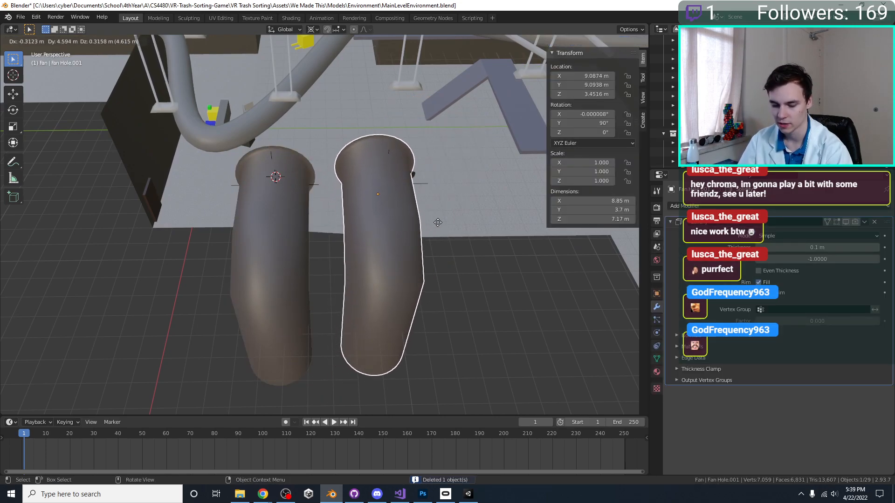
{"action": "key", "text": "y"}
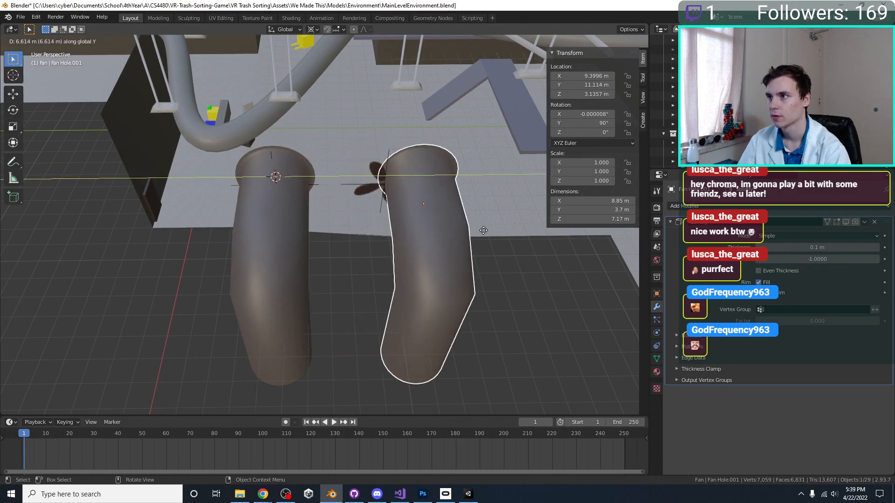
{"action": "key", "text": "super"}
{"action": "key", "text": "super"}
{"action": "key", "text": "ctrl"}
{"action": "left_click", "coordinate": [448, 219]}
{"action": "key", "text": "KP_7"}
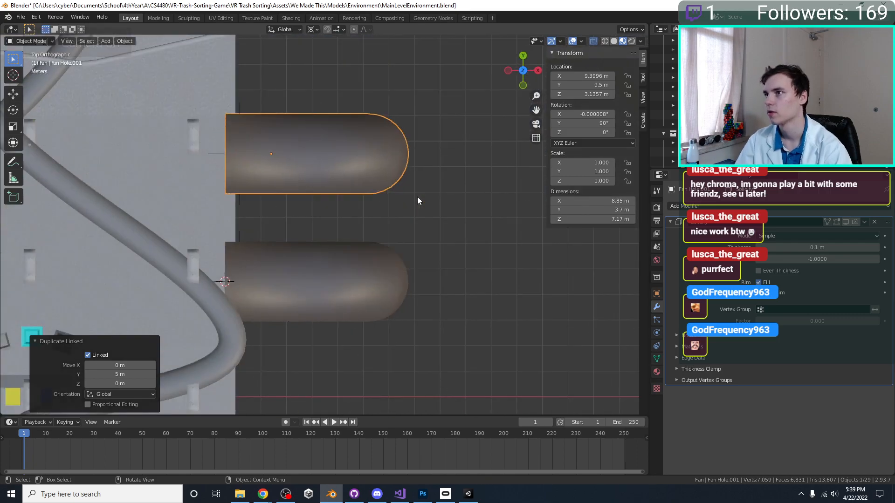
{"action": "middle_click_drag", "start_coordinate": [330, 192], "coordinate": [433, 227]}
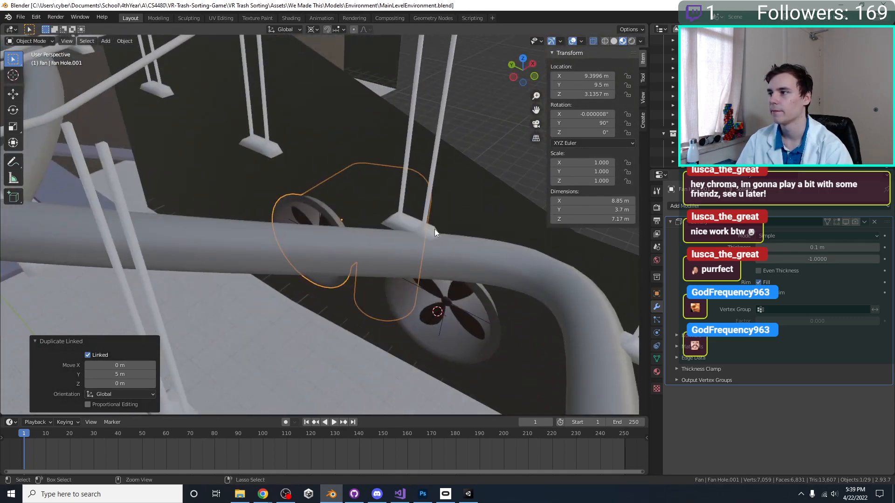
{"action": "key", "text": "Tab"}
{"action": "key", "text": "ctrl+s"}
Extrude the outer edge loop of the second duct's opening rim about 0.21 m along the local Z axis.
{"action": "middle_click_drag", "start_coordinate": [362, 235], "coordinate": [343, 206]}
{"action": "scroll", "coordinate": [328, 196], "scroll_direction": "up", "scroll_amount": 2}
{"action": "left_click", "coordinate": [326, 192], "text": "alt"}
{"action": "key", "text": "e"}
{"action": "key", "text": "x"}
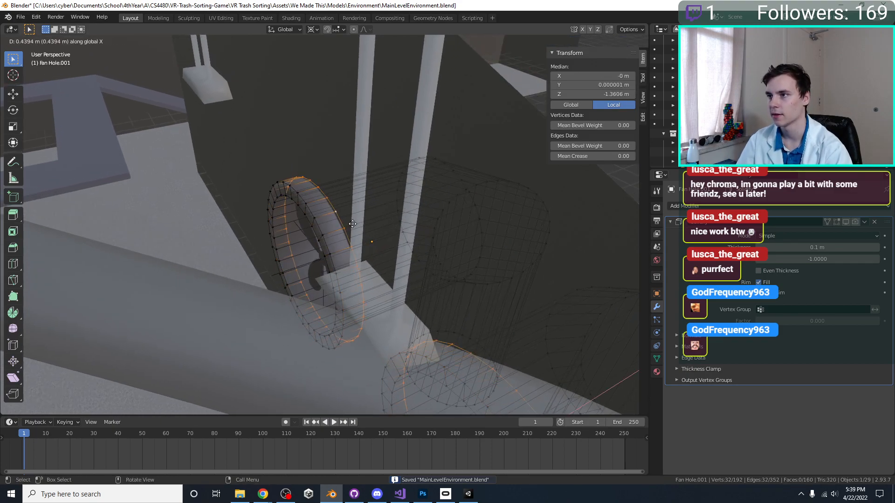
{"action": "key", "text": "z"}
{"action": "key", "text": "z"}
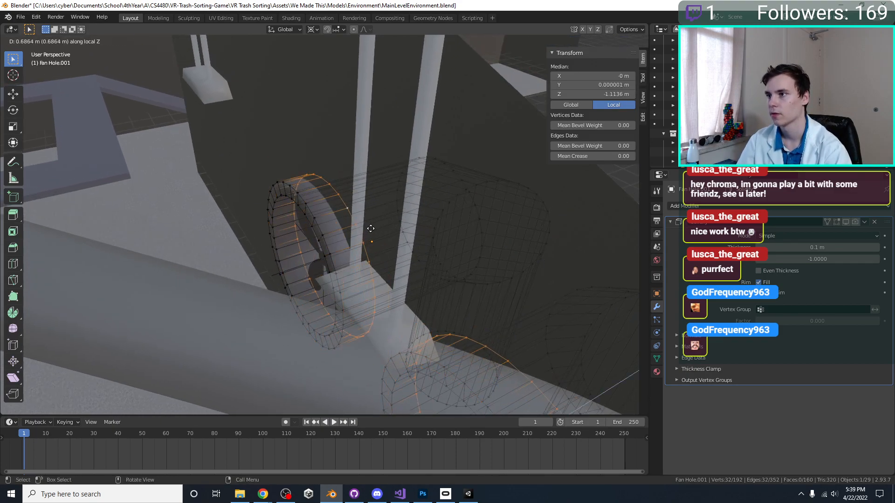
{"action": "left_click", "coordinate": [339, 243]}
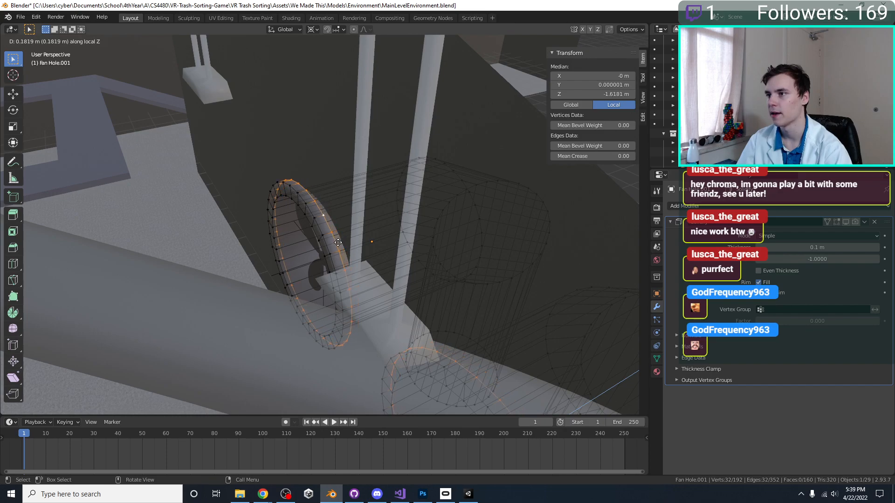
{"action": "left_click", "coordinate": [341, 241]}
Try to extrude the new rim loop inward at a scale of 0.864 around the 3D cursor and realign it.
{"action": "middle_click_drag", "start_coordinate": [340, 241], "coordinate": [390, 246]}
{"action": "key", "text": "s"}
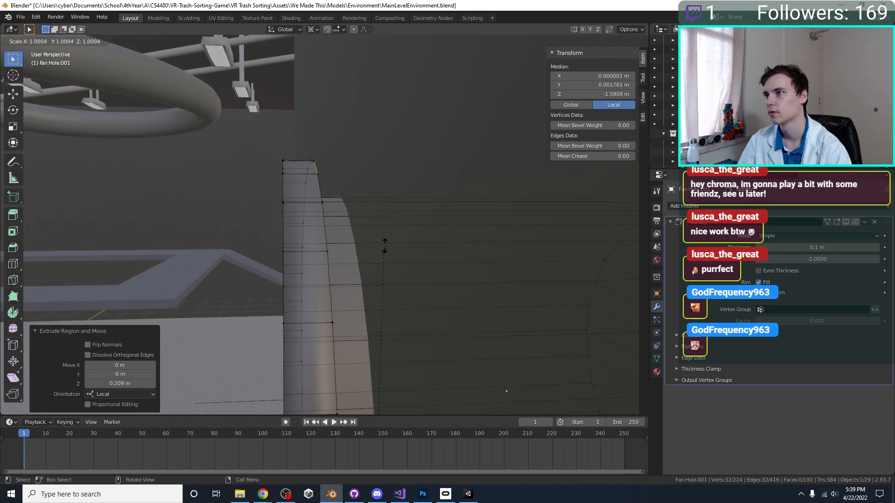
{"action": "left_click", "coordinate": [357, 312]}
{"action": "key", "text": "e"}
{"action": "key", "text": "s"}
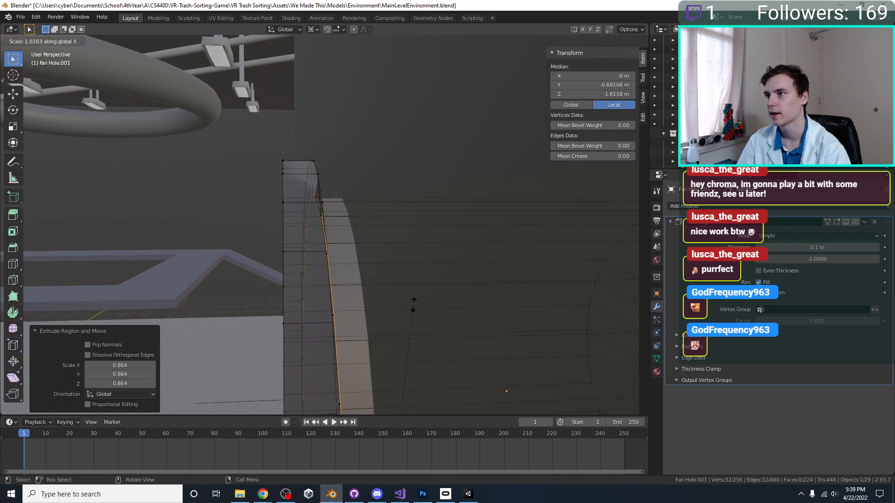
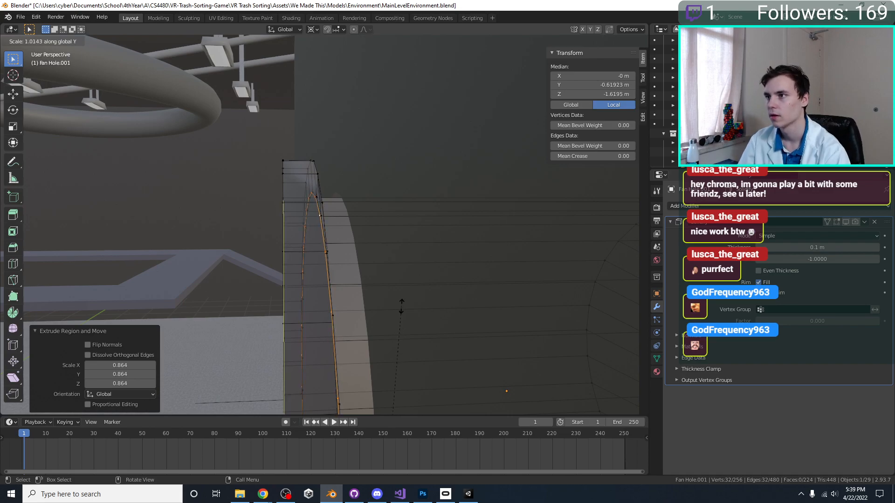
{"action": "key", "text": "Escape"}
{"action": "key", "text": "g"}
{"action": "key", "text": "y"}
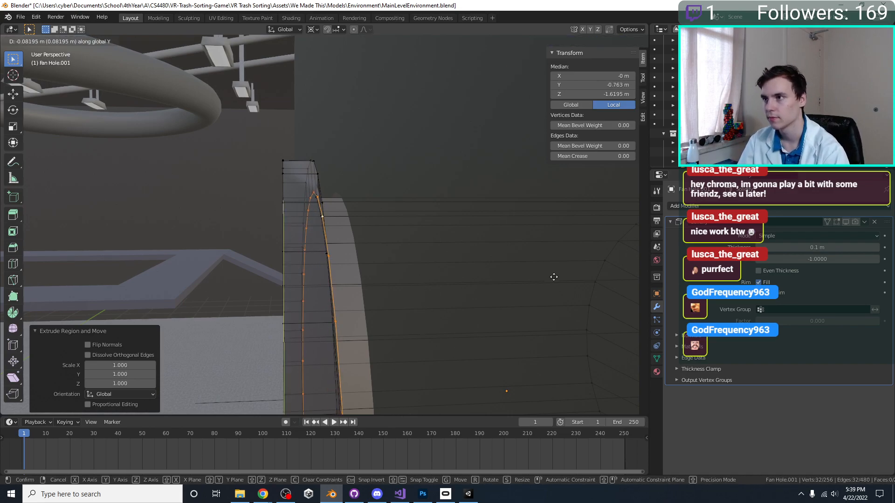
{"action": "key", "text": "Escape"}
{"action": "middle_click_drag", "start_coordinate": [459, 290], "coordinate": [374, 285]}
{"action": "middle_click_drag", "start_coordinate": [409, 323], "coordinate": [421, 244]}
{"action": "key", "text": "ctrl+z"}
{"action": "key", "text": "ctrl+z"}
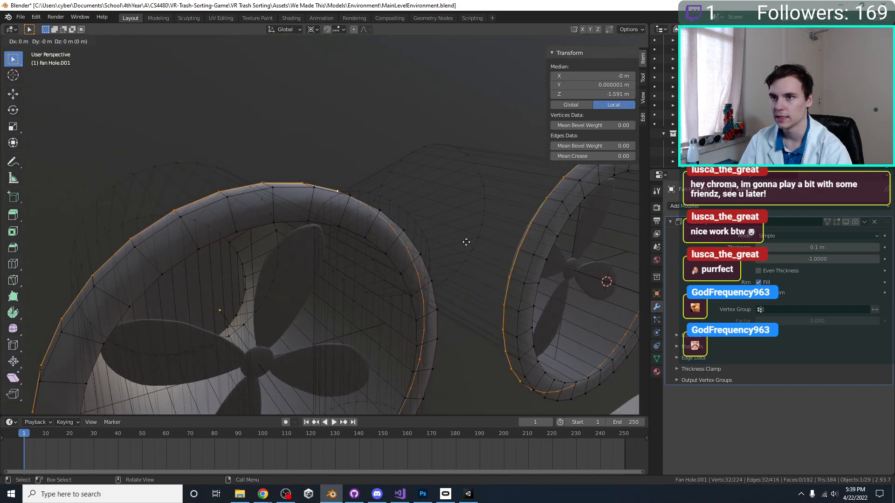
Extrude the outer rim loop inward at a scale of 0.869 with the pivot point set to Median Point.
{"action": "right_click", "coordinate": [489, 247]}
{"action": "key", "text": "s"}
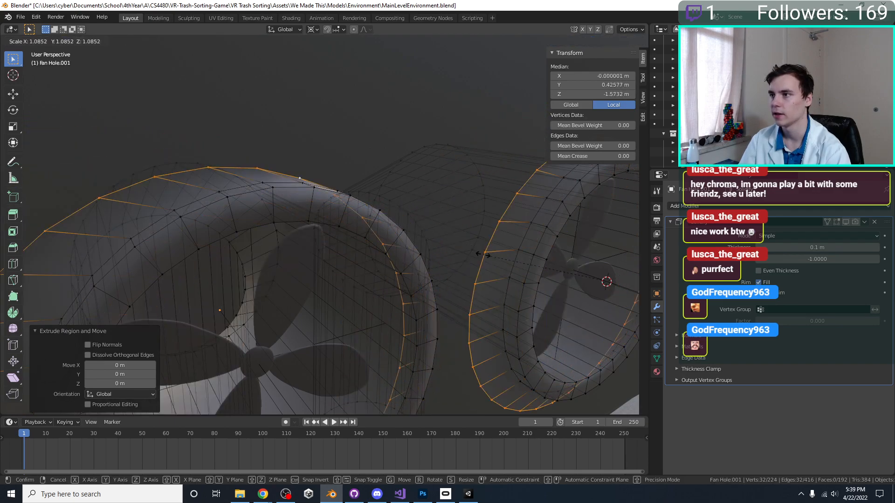
{"action": "right_click", "coordinate": [484, 254]}
{"action": "left_click", "coordinate": [312, 29]}
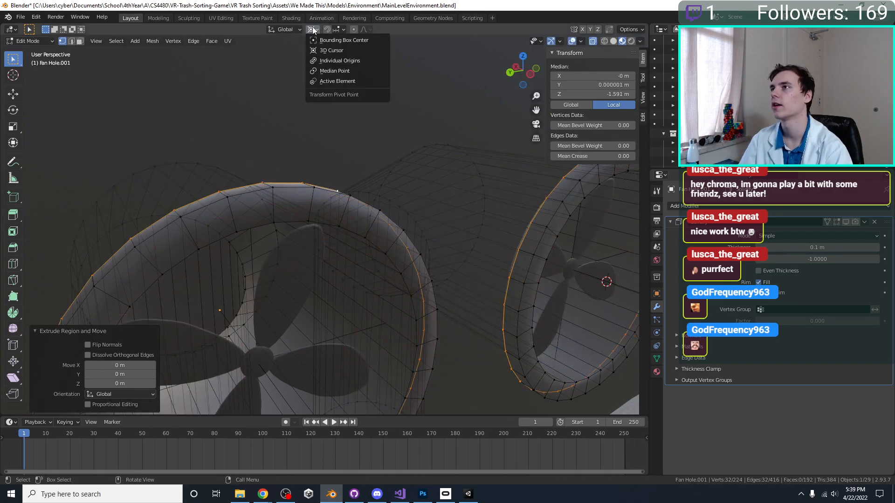
{"action": "left_click", "coordinate": [332, 70]}
{"action": "middle_click_drag", "start_coordinate": [373, 196], "coordinate": [420, 233]}
{"action": "key", "text": "s"}
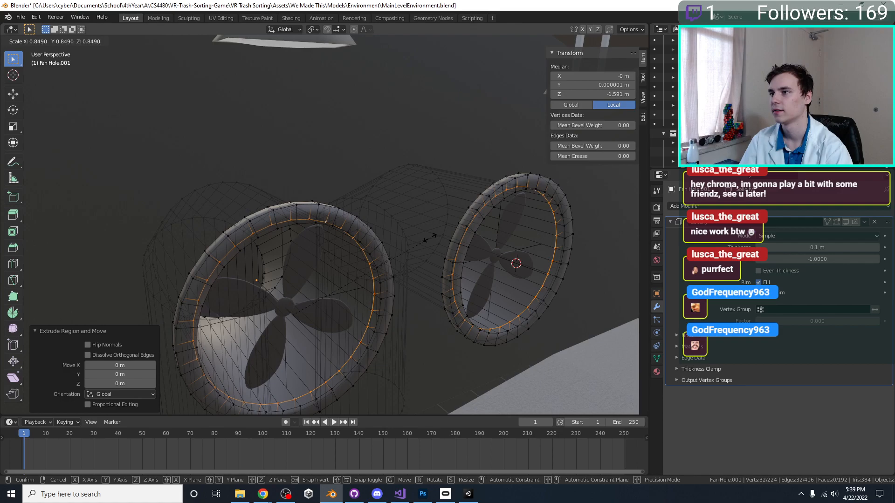
{"action": "left_click", "coordinate": [428, 239]}
Extrude the inner rim loop about 0.2 m along the global X axis, leave mesh editing and save the file.
{"action": "middle_click_drag", "start_coordinate": [428, 239], "coordinate": [443, 247]}
{"action": "key", "text": "e"}
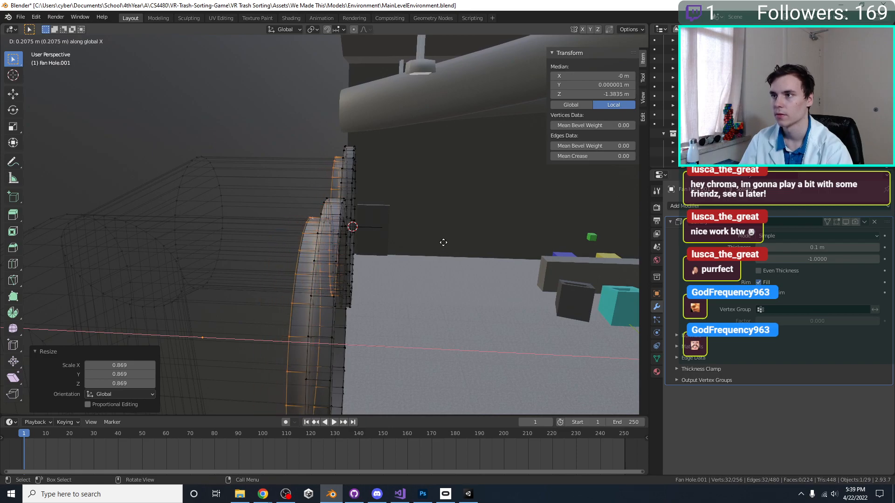
{"action": "left_click", "coordinate": [439, 243]}
{"action": "middle_click_drag", "start_coordinate": [439, 243], "coordinate": [286, 252]}
{"action": "key", "text": "Tab"}
{"action": "scroll", "coordinate": [363, 261], "scroll_direction": "down", "scroll_amount": 5}
{"action": "key", "text": "ctrl+s"}
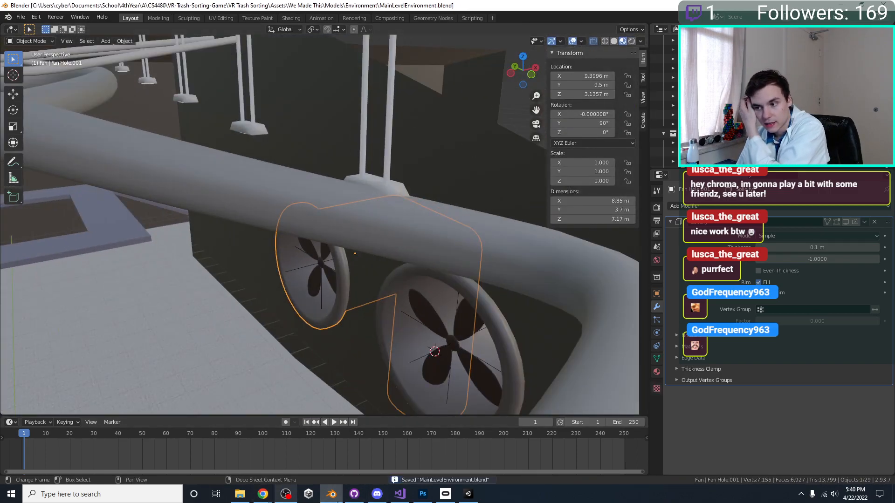
Switch to Unity and examine the updated fan duct openings in the Main Level scene.
{"action": "left_click", "coordinate": [480, 498]}
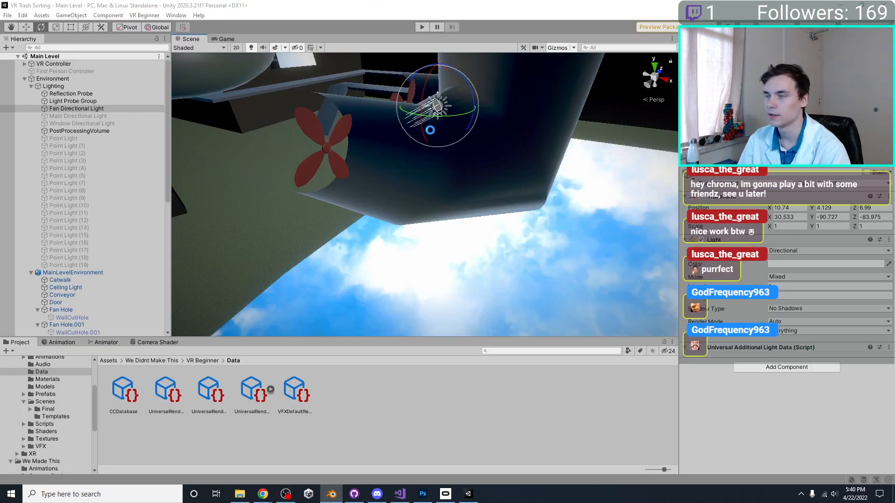
{"action": "middle_click_drag", "start_coordinate": [434, 124], "coordinate": [369, 215]}
{"action": "right_click_drag", "start_coordinate": [370, 215], "coordinate": [533, 174]}
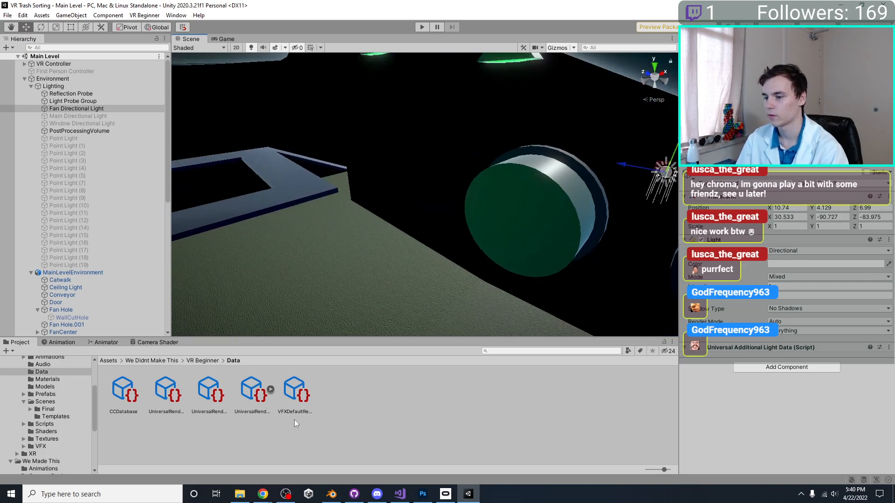
{"action": "left_click", "coordinate": [488, 224]}
Switch to Blender, parent WallCutHole.001 to Fan Hole.001 and save the file.
{"action": "left_click", "coordinate": [330, 495]}
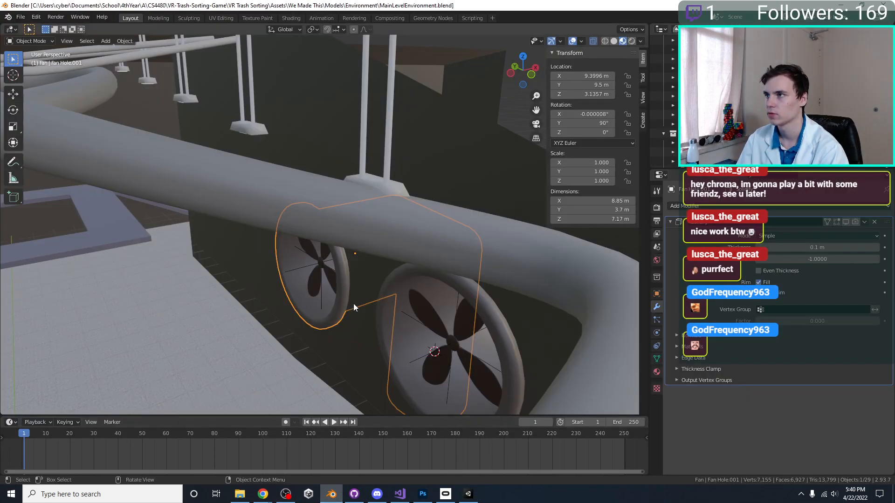
{"action": "scroll", "coordinate": [413, 259], "scroll_direction": "up", "scroll_amount": 3}
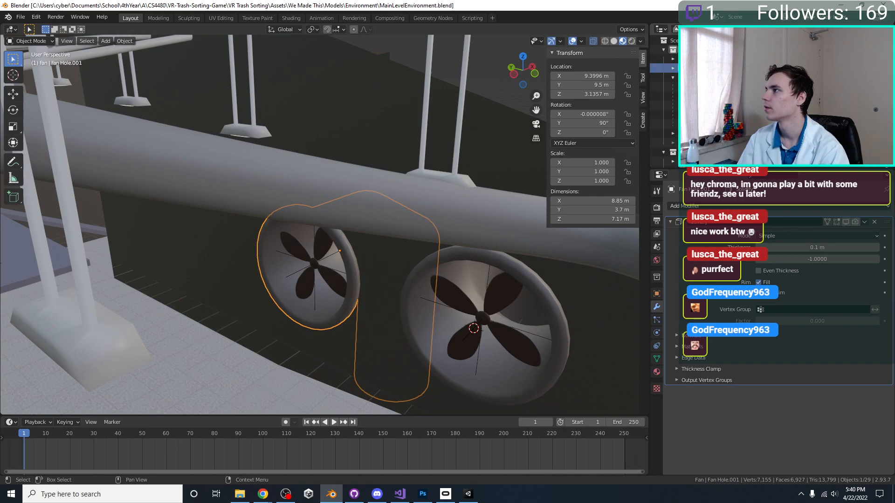
{"action": "left_click", "coordinate": [672, 78]}
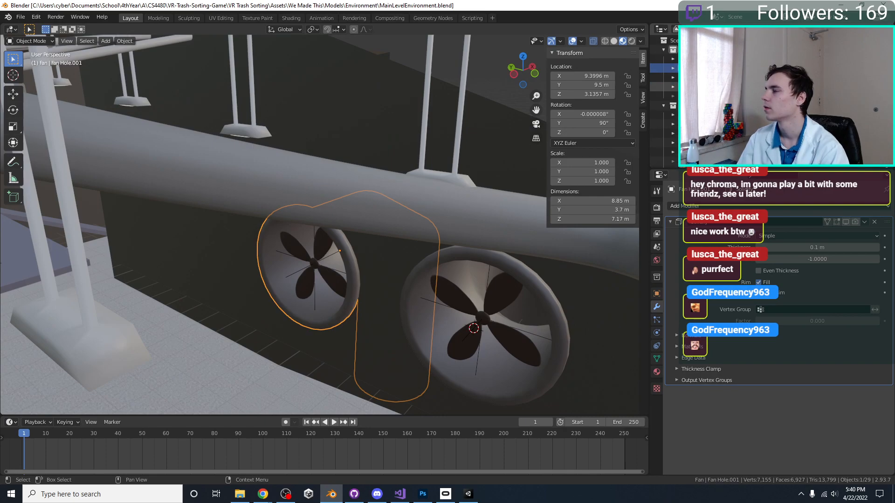
{"action": "left_click", "coordinate": [669, 59]}
{"action": "left_click", "coordinate": [672, 59]}
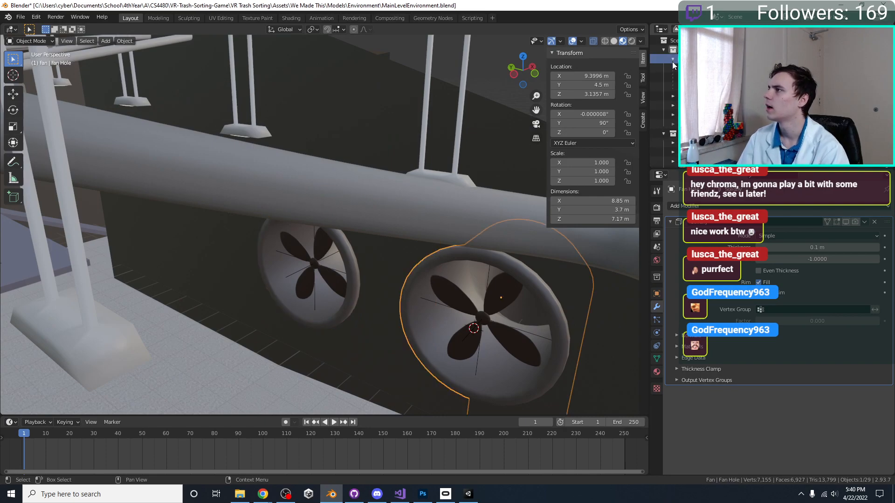
{"action": "left_click", "coordinate": [673, 96]}
{"action": "middle_click_drag", "start_coordinate": [535, 177], "coordinate": [549, 162]}
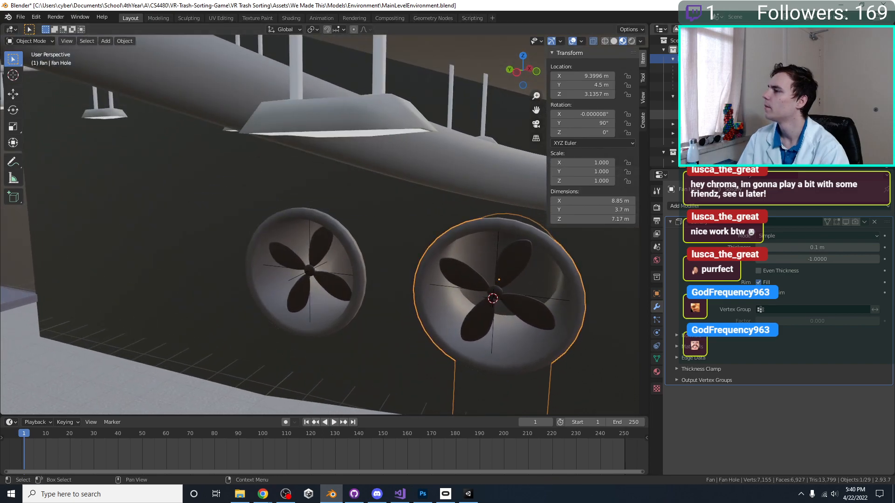
{"action": "left_click", "coordinate": [700, 143]}
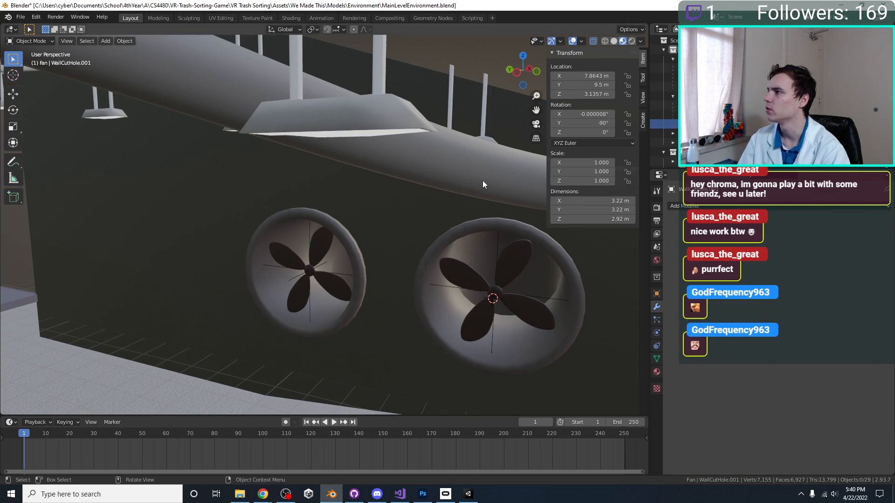
{"action": "middle_click_drag", "start_coordinate": [502, 174], "coordinate": [455, 200]}
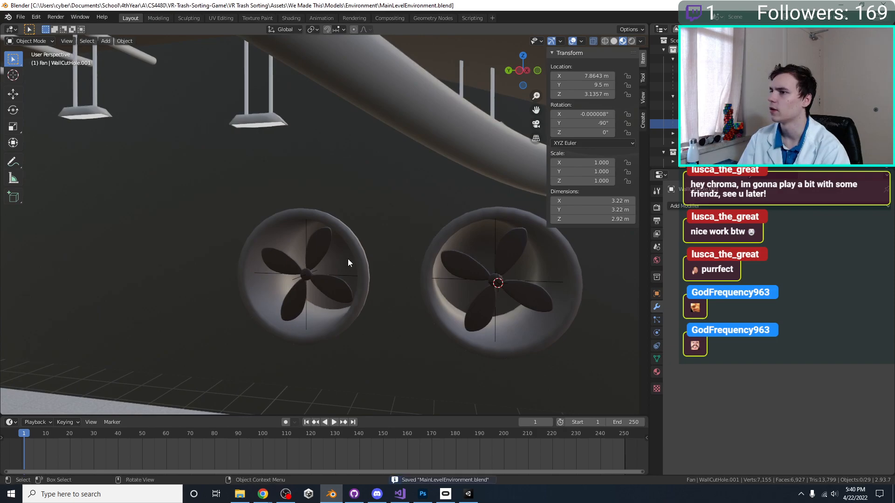
Switch to Unity and set the Fan Directional Light's shadow type to Hard Shadows.
{"action": "left_click", "coordinate": [469, 495]}
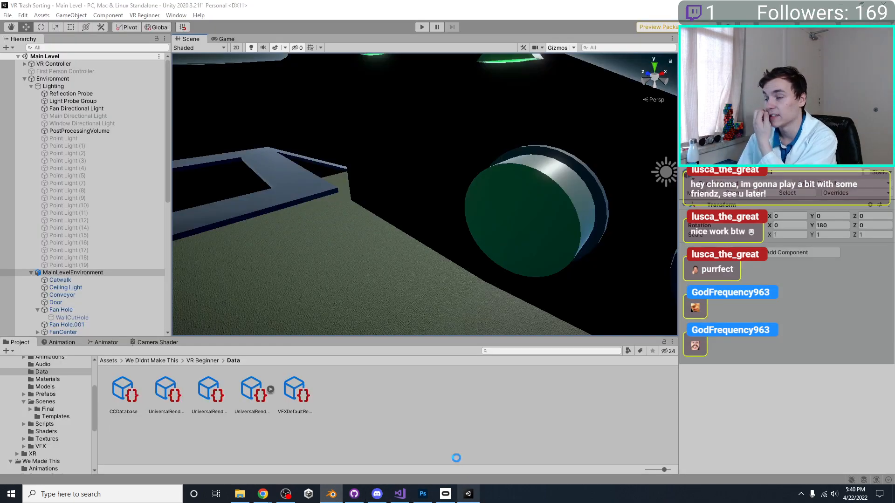
{"action": "middle_click_drag", "start_coordinate": [543, 204], "coordinate": [482, 186]}
{"action": "right_click_drag", "start_coordinate": [481, 186], "coordinate": [516, 189]}
{"action": "middle_click_drag", "start_coordinate": [516, 190], "coordinate": [499, 211]}
{"action": "right_click_drag", "start_coordinate": [499, 211], "coordinate": [521, 255]}
{"action": "left_click", "coordinate": [434, 267]}
{"action": "right_click_drag", "start_coordinate": [438, 270], "coordinate": [452, 225]}
{"action": "middle_click_drag", "start_coordinate": [280, 200], "coordinate": [342, 194]}
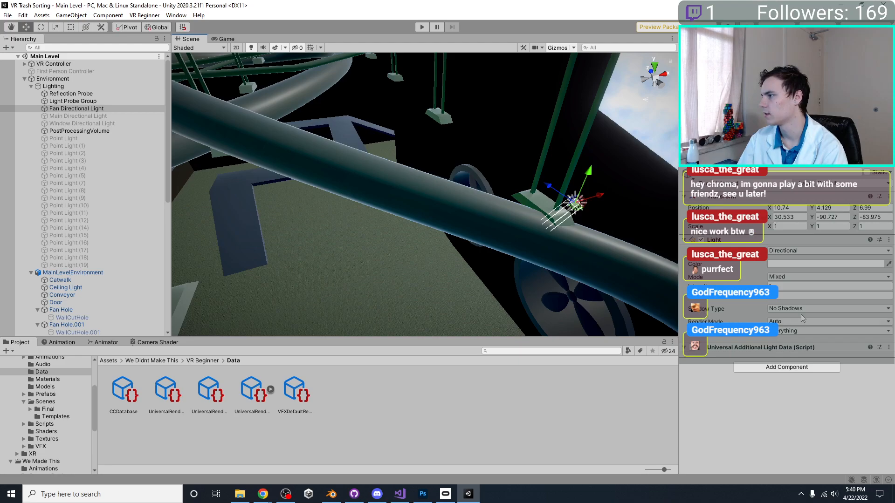
{"action": "left_click", "coordinate": [803, 330]}
Examine the shadows and light patches that the fans cast across the room from several viewpoints.
{"action": "middle_click_drag", "start_coordinate": [486, 236], "coordinate": [527, 181]}
{"action": "right_click_drag", "start_coordinate": [526, 182], "coordinate": [438, 253]}
{"action": "scroll", "coordinate": [439, 252], "scroll_direction": "down", "scroll_amount": 8}
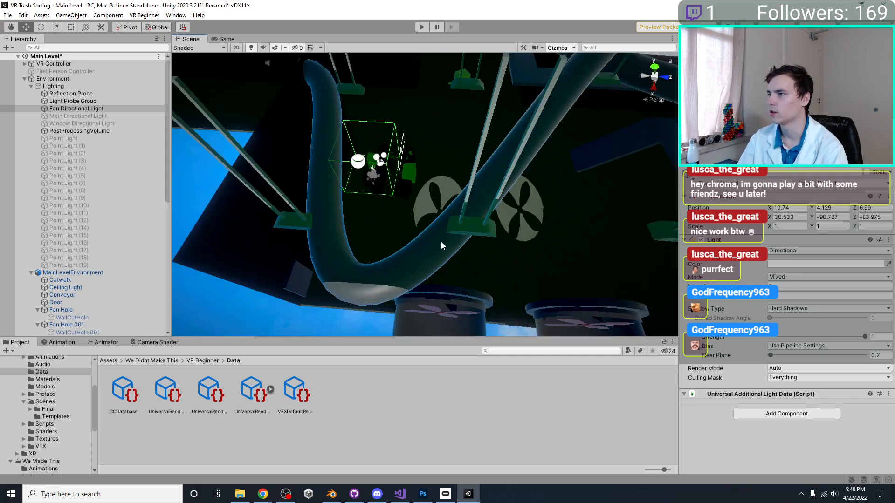
{"action": "middle_click_drag", "start_coordinate": [404, 223], "coordinate": [465, 201]}
{"action": "right_click_drag", "start_coordinate": [466, 202], "coordinate": [558, 253]}
{"action": "scroll", "coordinate": [501, 227], "scroll_direction": "up", "scroll_amount": 4}
{"action": "right_click_drag", "start_coordinate": [538, 123], "coordinate": [561, 260]}
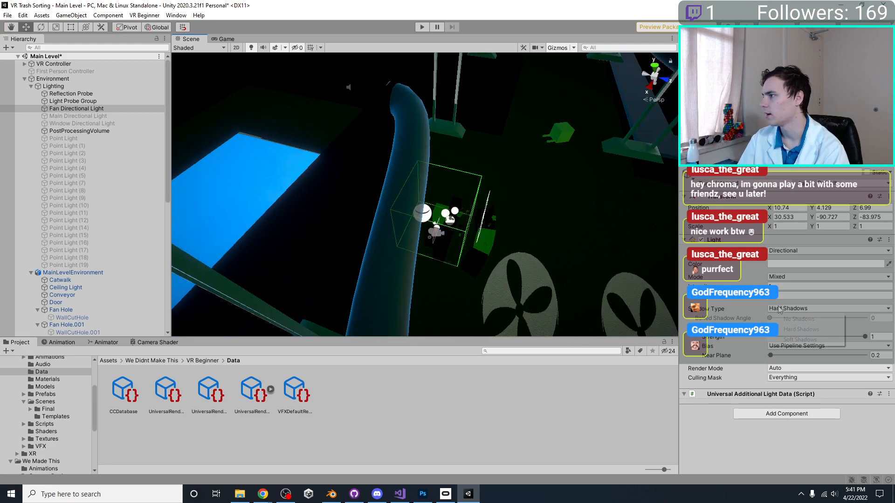
Try Soft Shadows with a baked shadow angle of about 25.1 on the Fan Directional Light and return to Hard Shadows.
{"action": "left_click", "coordinate": [794, 339]}
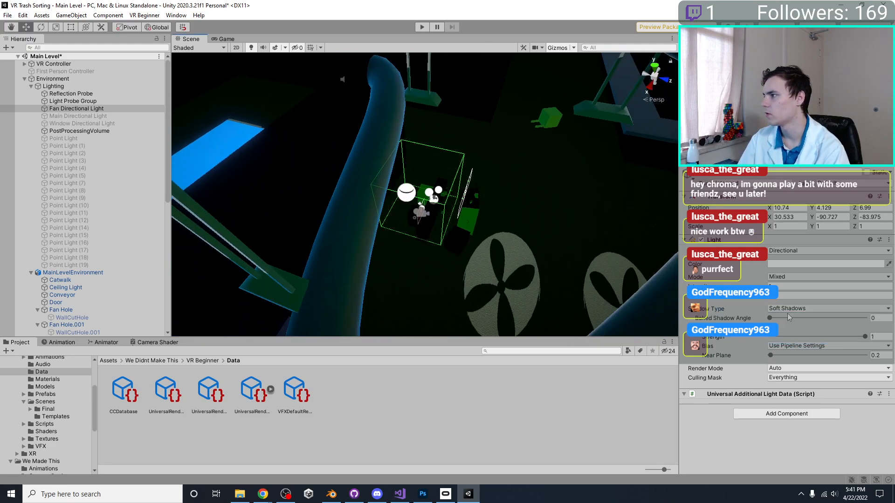
{"action": "left_click_drag", "start_coordinate": [827, 335], "coordinate": [886, 332]}
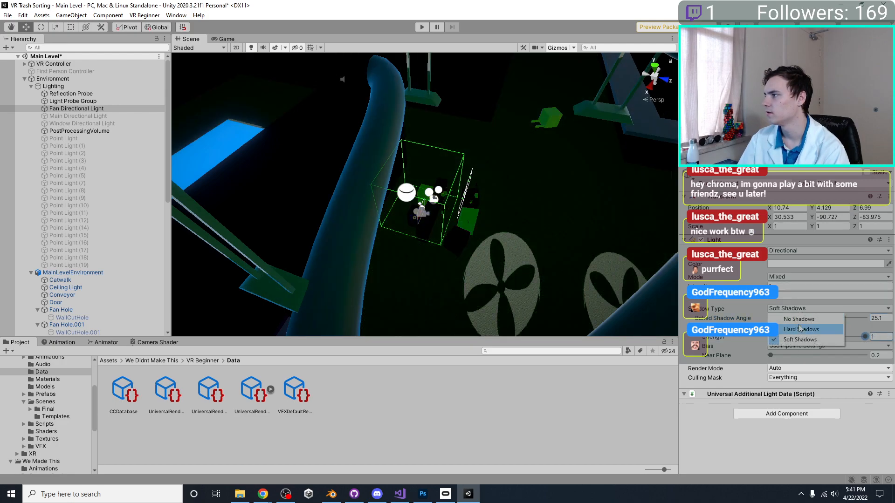
Examine the fan duct rims, the fan blades and the light patches up close from behind the fans.
{"action": "right_click_drag", "start_coordinate": [555, 229], "coordinate": [530, 192]}
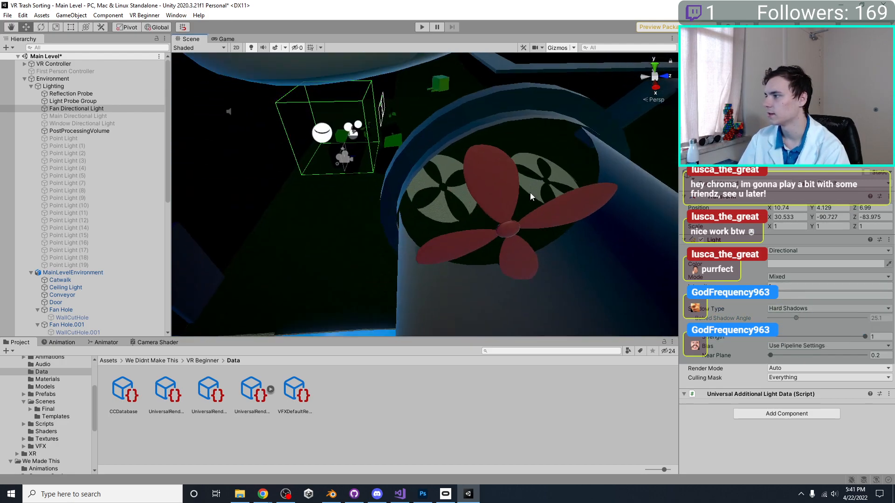
{"action": "scroll", "coordinate": [591, 213], "scroll_direction": "up", "scroll_amount": 5}
{"action": "right_click_drag", "start_coordinate": [575, 213], "coordinate": [495, 228]}
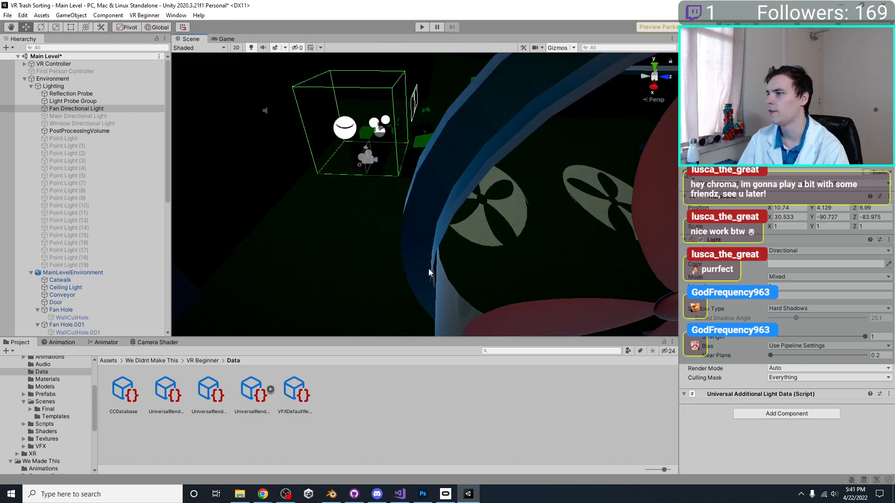
{"action": "right_click_drag", "start_coordinate": [443, 246], "coordinate": [490, 254]}
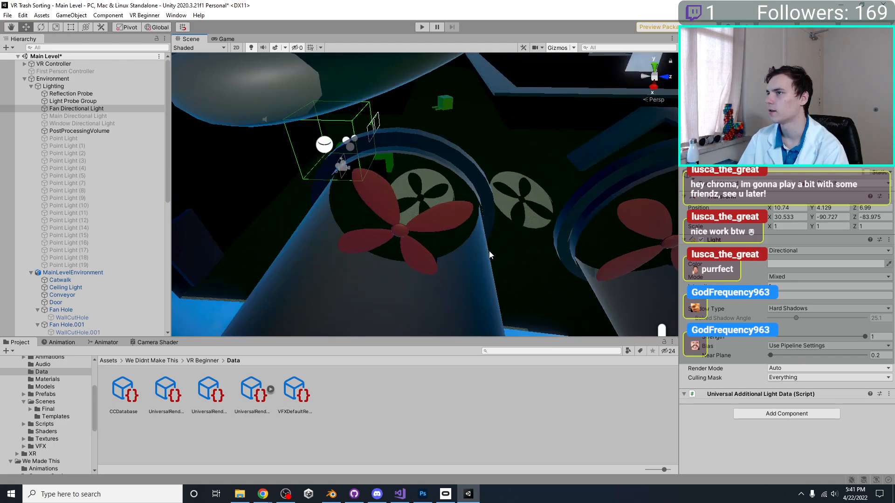
{"action": "scroll", "coordinate": [489, 250], "scroll_direction": "up", "scroll_amount": 2}
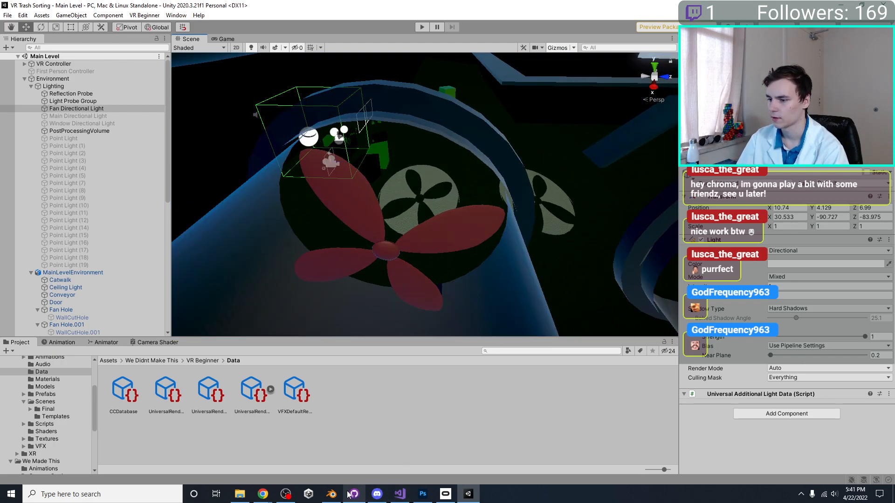
Switch to Blender, move Fan Hole's inner edge loop about 4 m along global X into the duct and save the file.
{"action": "left_click", "coordinate": [335, 495]}
{"action": "middle_click_drag", "start_coordinate": [445, 268], "coordinate": [376, 267]}
{"action": "scroll", "coordinate": [337, 209], "scroll_direction": "up", "scroll_amount": 3}
{"action": "left_click", "coordinate": [322, 227]}
{"action": "key", "text": "Tab"}
{"action": "key", "text": "Tab"}
{"action": "left_click", "coordinate": [320, 161]}
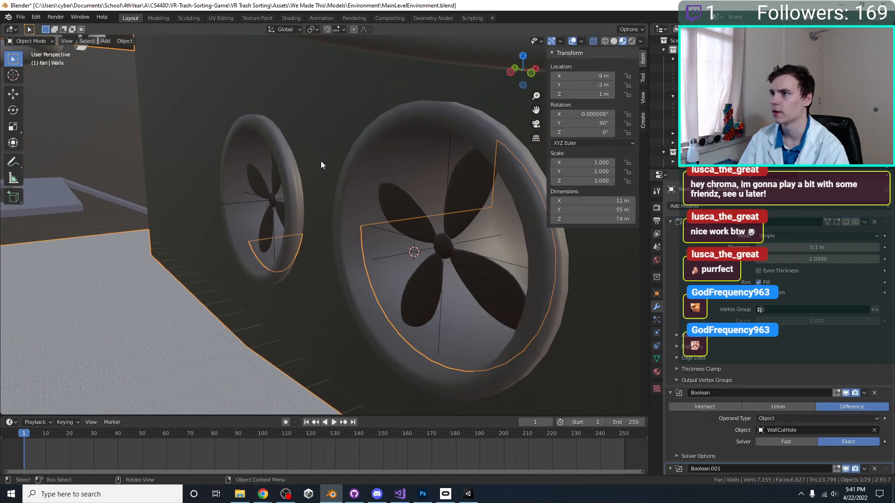
{"action": "left_click", "coordinate": [359, 159]}
{"action": "key", "text": "Tab"}
{"action": "middle_click_drag", "start_coordinate": [359, 159], "coordinate": [351, 177]}
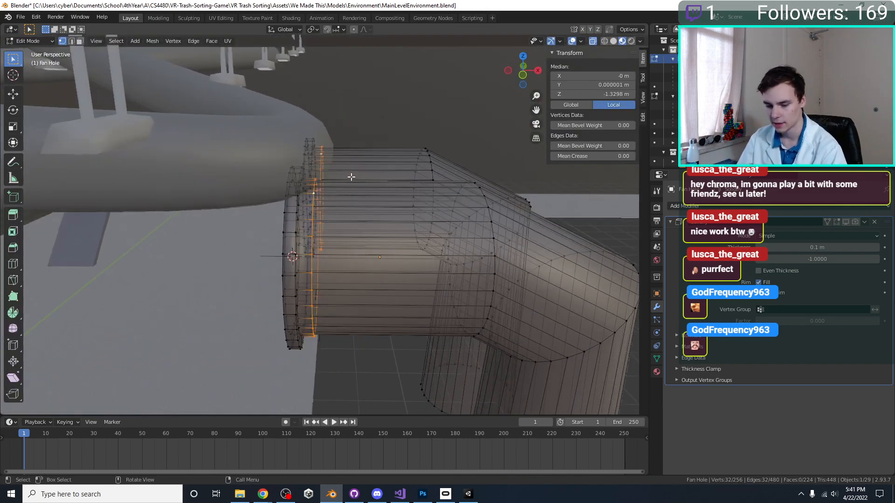
{"action": "scroll", "coordinate": [351, 177], "scroll_direction": "up", "scroll_amount": 2}
{"action": "scroll", "coordinate": [351, 177], "scroll_direction": "down", "scroll_amount": 1}
{"action": "key", "text": "e"}
{"action": "key", "text": "x"}
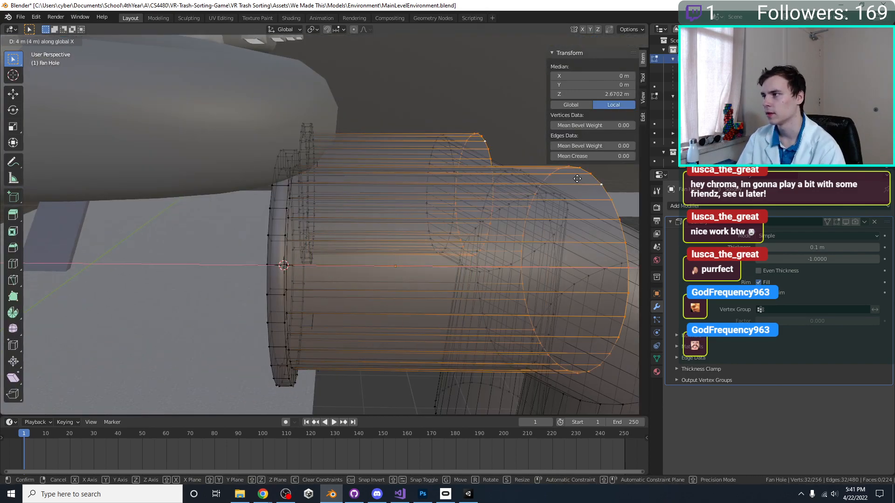
{"action": "left_click", "coordinate": [565, 210]}
{"action": "key", "text": "ctrl+s"}
{"action": "key", "text": "Tab"}
Switch to Unity and examine the lengthened duct lining around the fan and its effect on the shading.
{"action": "left_click", "coordinate": [468, 494]}
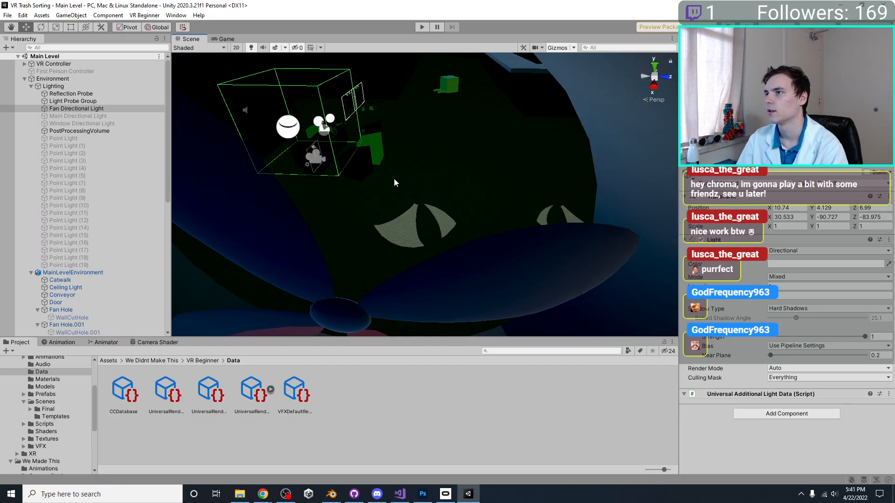
{"action": "scroll", "coordinate": [435, 200], "scroll_direction": "up", "scroll_amount": 3}
{"action": "middle_click_drag", "start_coordinate": [425, 197], "coordinate": [424, 202]}
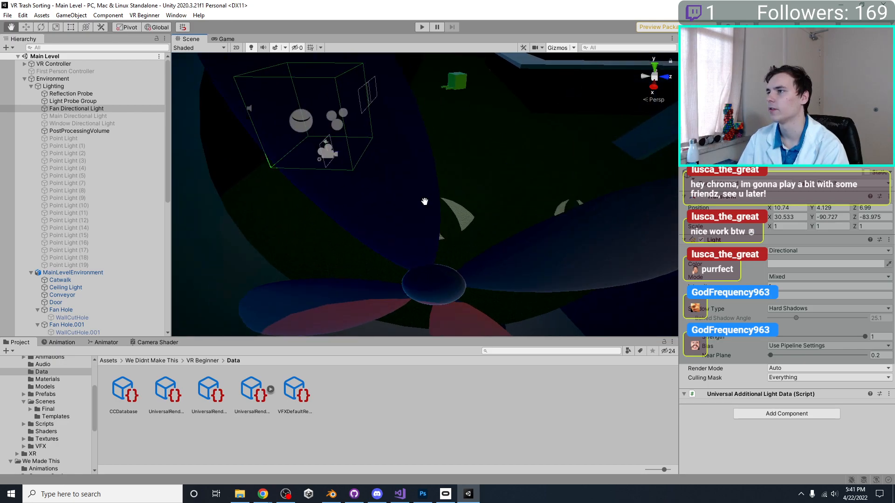
Switch to Blender, remove the moved inner edge loop from Fan Hole and save the file.
{"action": "left_click", "coordinate": [332, 494]}
{"action": "middle_click_drag", "start_coordinate": [401, 266], "coordinate": [452, 275]}
{"action": "key", "text": "Tab"}
{"action": "key", "text": "alt+z"}
{"action": "right_click", "coordinate": [452, 274]}
{"action": "key", "text": "Tab"}
{"action": "key", "text": "alt+z"}
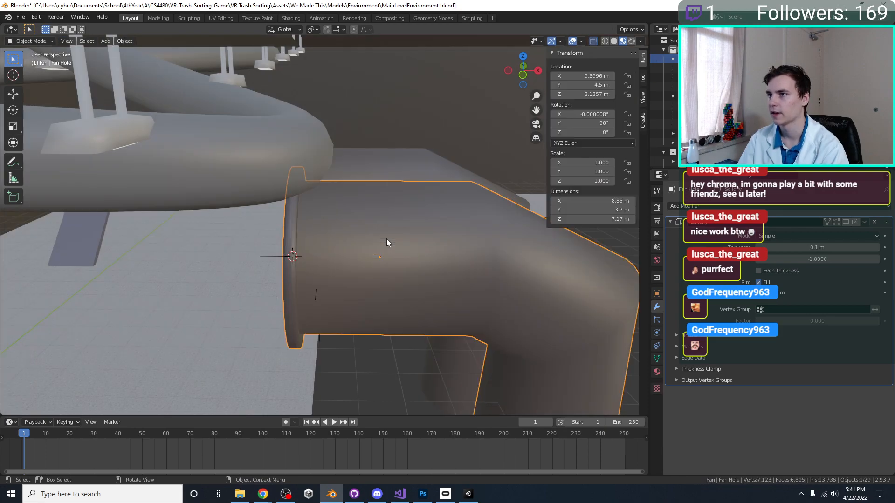
{"action": "middle_click_drag", "start_coordinate": [387, 238], "coordinate": [359, 258]}
{"action": "key", "text": "ctrl+s"}
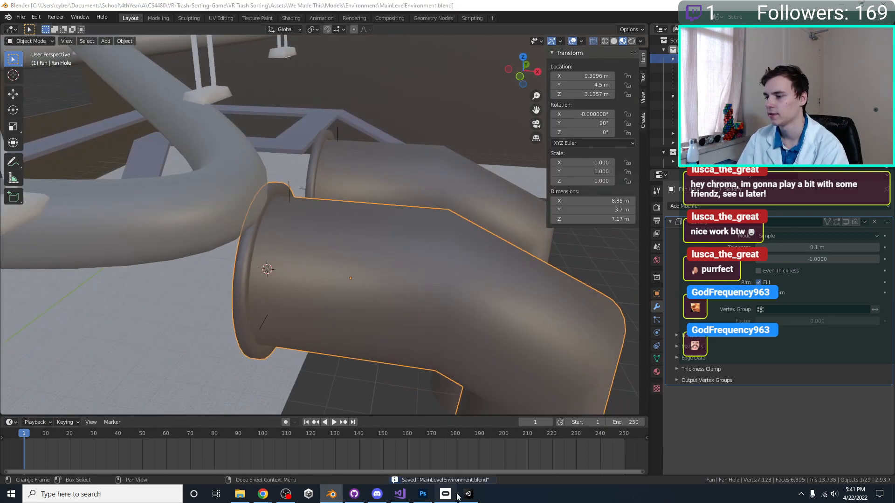
Switch to Unity and examine the reimported fan duct openings and the light patches beyond the blades.
{"action": "left_click", "coordinate": [467, 495]}
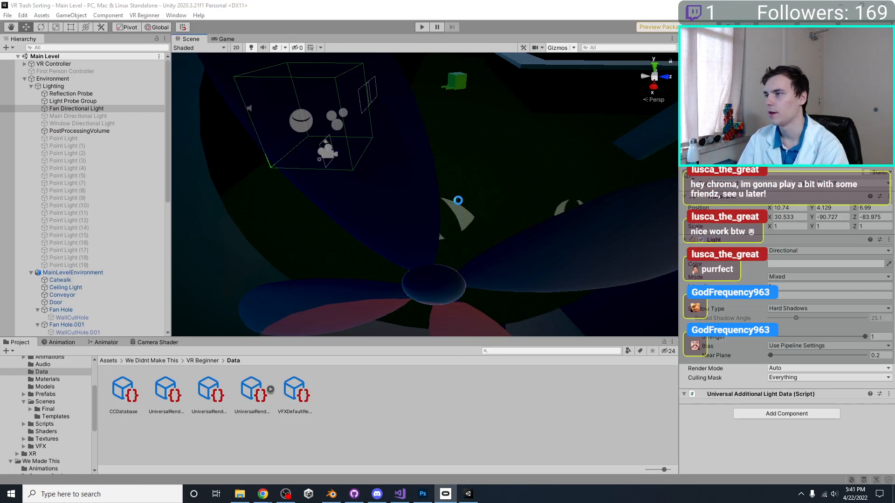
{"action": "scroll", "coordinate": [458, 200], "scroll_direction": "down", "scroll_amount": 5}
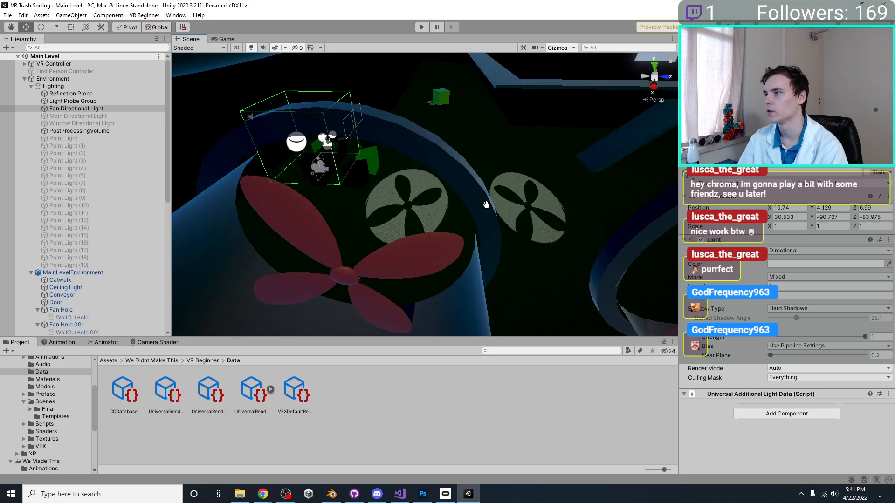
{"action": "scroll", "coordinate": [484, 203], "scroll_direction": "up", "scroll_amount": 4}
{"action": "scroll", "coordinate": [468, 199], "scroll_direction": "down", "scroll_amount": 3}
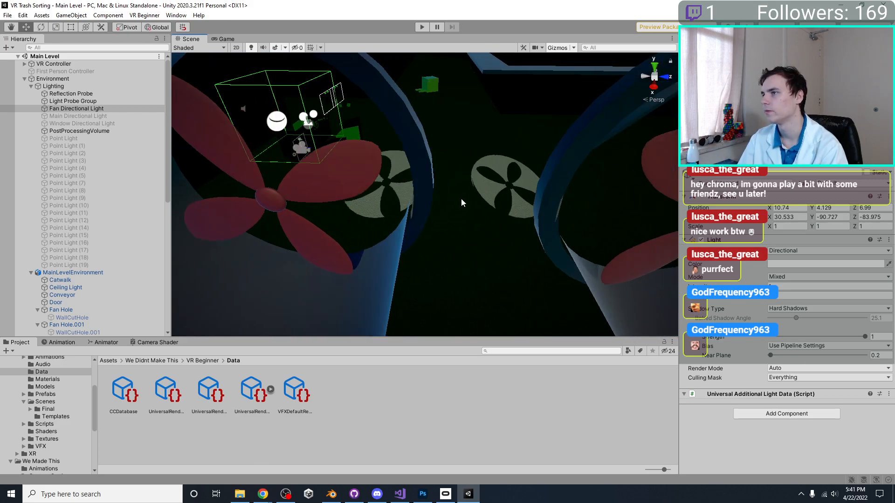
{"action": "middle_click_drag", "start_coordinate": [462, 201], "coordinate": [423, 180]}
{"action": "middle_click_drag", "start_coordinate": [577, 149], "coordinate": [574, 180]}
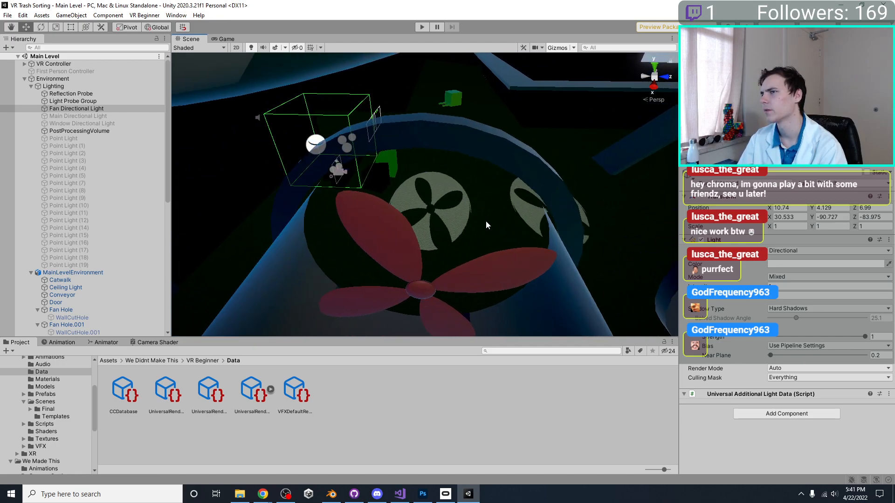
Try setting Fan Hole's Cast Shadows option to Two Sided, check the light patches and undo the change.
{"action": "left_click", "coordinate": [505, 160]}
{"action": "scroll", "coordinate": [778, 385], "scroll_direction": "down", "scroll_amount": 3}
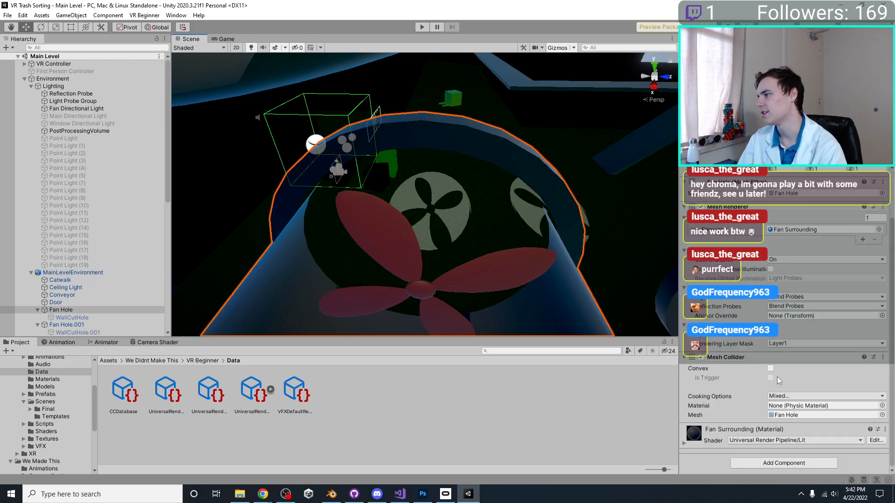
{"action": "left_click", "coordinate": [792, 264]}
{"action": "left_click", "coordinate": [790, 293]}
{"action": "right_click_drag", "start_coordinate": [516, 248], "coordinate": [516, 245]}
{"action": "scroll", "coordinate": [480, 247], "scroll_direction": "up", "scroll_amount": 3}
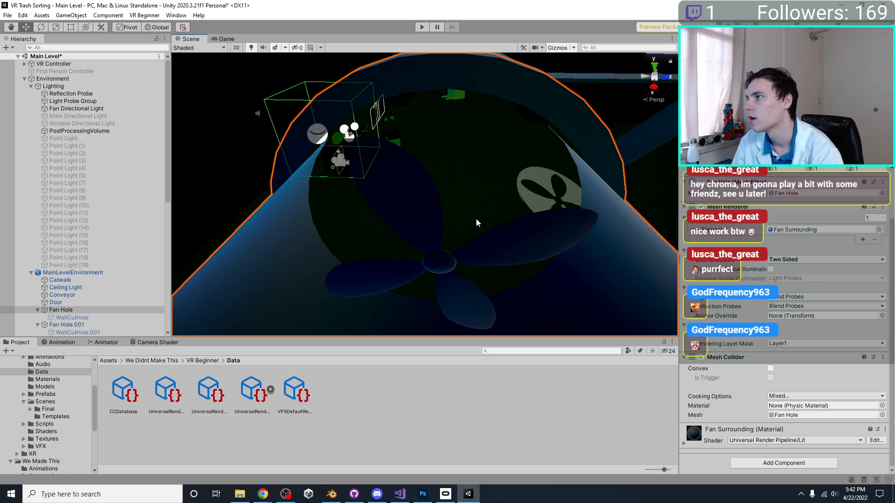
{"action": "key", "text": "ctrl+z"}
Examine both fan ducts and their rims from outside the room to find where the geometry affects the light.
{"action": "scroll", "coordinate": [477, 218], "scroll_direction": "down", "scroll_amount": 5}
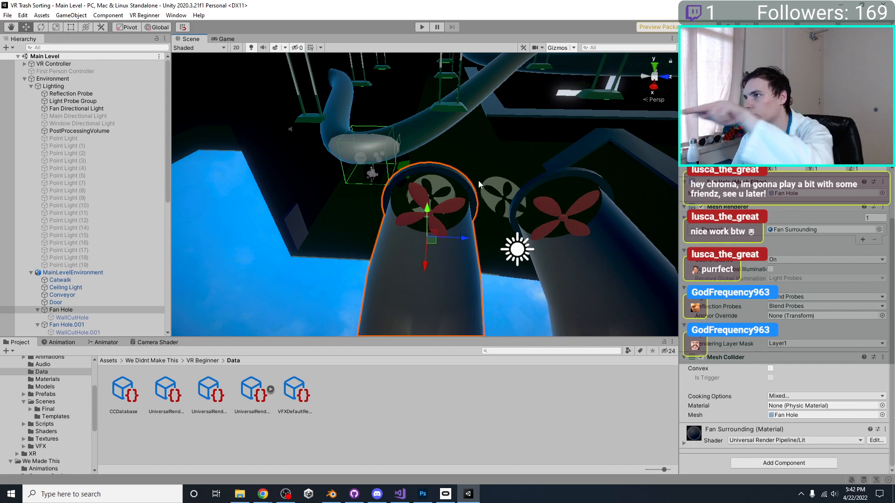
{"action": "scroll", "coordinate": [478, 180], "scroll_direction": "up", "scroll_amount": 3}
{"action": "middle_click_drag", "start_coordinate": [444, 153], "coordinate": [424, 180]}
{"action": "left_click_drag", "start_coordinate": [410, 190], "coordinate": [464, 170], "text": "alt"}
{"action": "right_click_drag", "start_coordinate": [464, 170], "coordinate": [469, 152]}
{"action": "mouse_move", "coordinate": [469, 152]}
{"action": "middle_mouse_down"}
{"action": "mouse_move", "coordinate": [476, 98]}
{"action": "mouse_move", "coordinate": [464, 135]}
{"action": "middle_mouse_up"}
{"action": "scroll", "coordinate": [466, 117], "scroll_direction": "up", "scroll_amount": 3}
{"action": "left_click_drag", "start_coordinate": [465, 135], "coordinate": [335, 234], "text": "alt"}
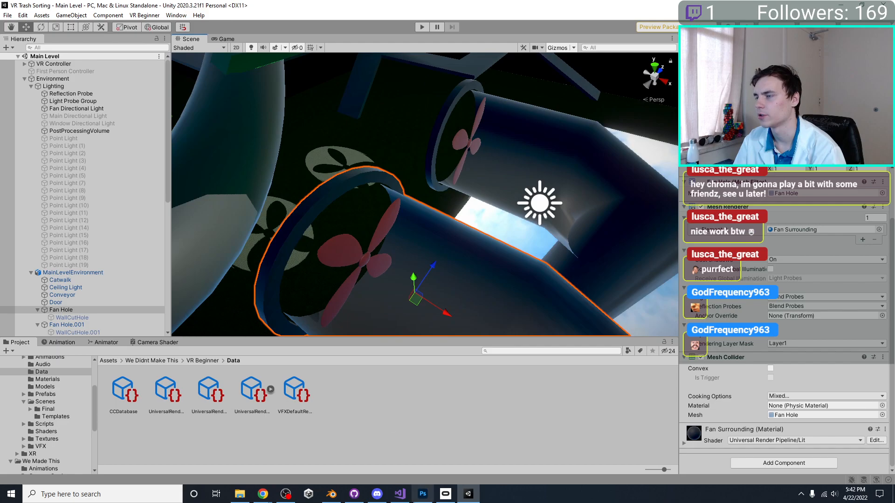
Switch to Blender, delete an edge loop from the rim of Fan Hole and save the file.
{"action": "left_click", "coordinate": [338, 494]}
{"action": "key", "text": "Tab"}
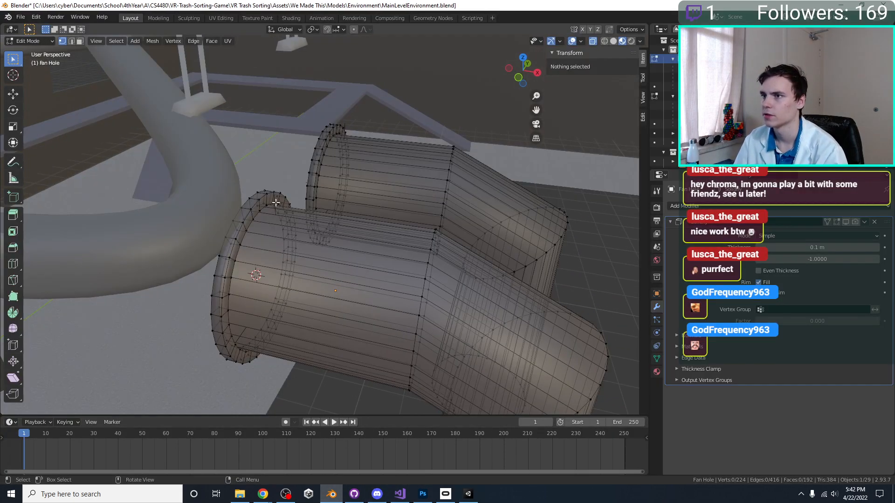
{"action": "left_click", "coordinate": [261, 206], "text": "alt"}
{"action": "left_click", "coordinate": [260, 209], "text": "alt+shift"}
{"action": "key", "text": "x"}
{"action": "left_click", "coordinate": [258, 212]}
{"action": "middle_click_drag", "start_coordinate": [259, 211], "coordinate": [419, 184]}
{"action": "key", "text": "ctrl+s"}
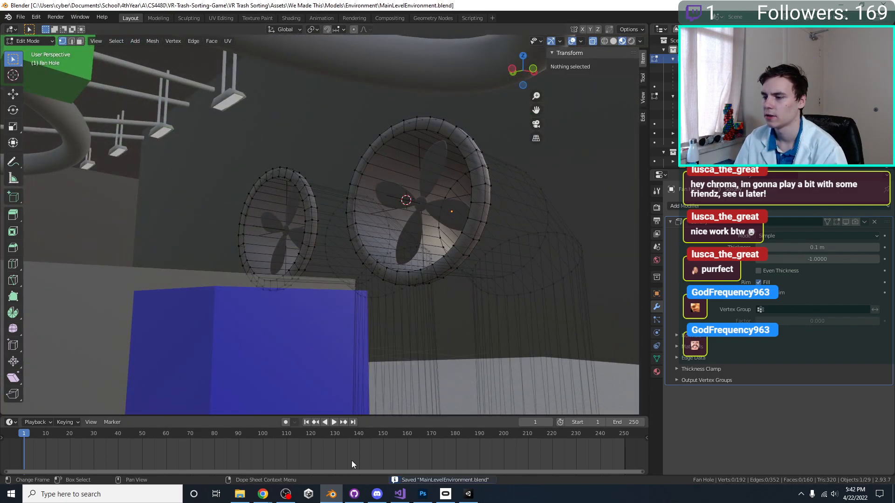
Switch to Unity and examine the modified rim and the fan's light patches from behind and beside the duct.
{"action": "left_click", "coordinate": [337, 490]}
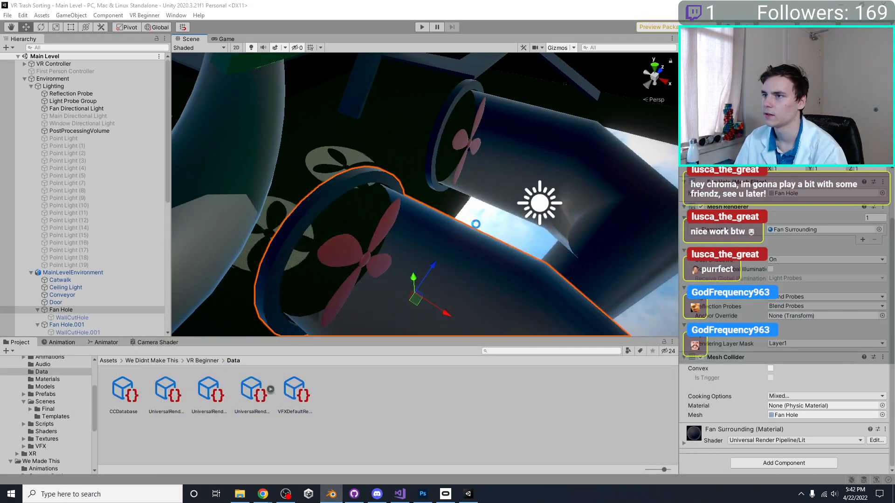
{"action": "left_click_drag", "start_coordinate": [475, 224], "coordinate": [418, 222], "text": "alt"}
{"action": "scroll", "coordinate": [418, 222], "scroll_direction": "up", "scroll_amount": 4}
{"action": "mouse_move", "coordinate": [418, 222]}
{"action": "middle_mouse_down"}
{"action": "mouse_move", "coordinate": [416, 200]}
{"action": "mouse_move", "coordinate": [413, 223]}
{"action": "middle_mouse_up"}
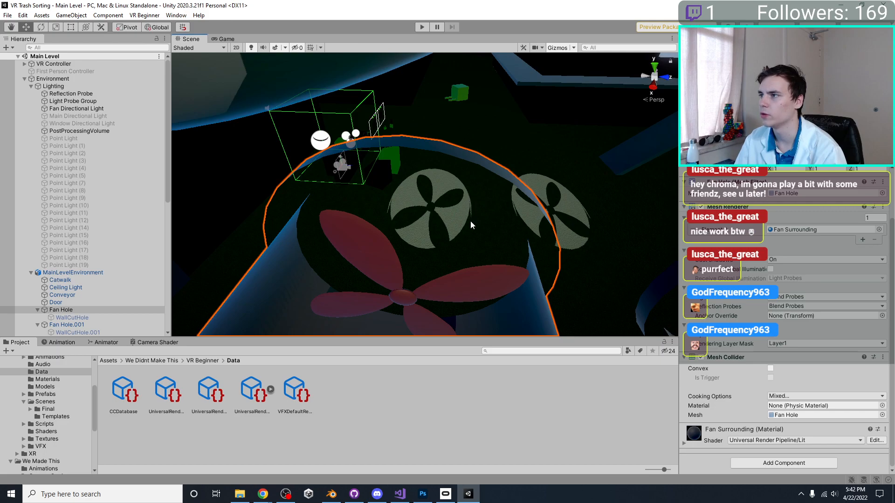
{"action": "left_click_drag", "start_coordinate": [422, 214], "coordinate": [456, 211], "text": "alt"}
{"action": "middle_click_drag", "start_coordinate": [456, 212], "coordinate": [417, 226]}
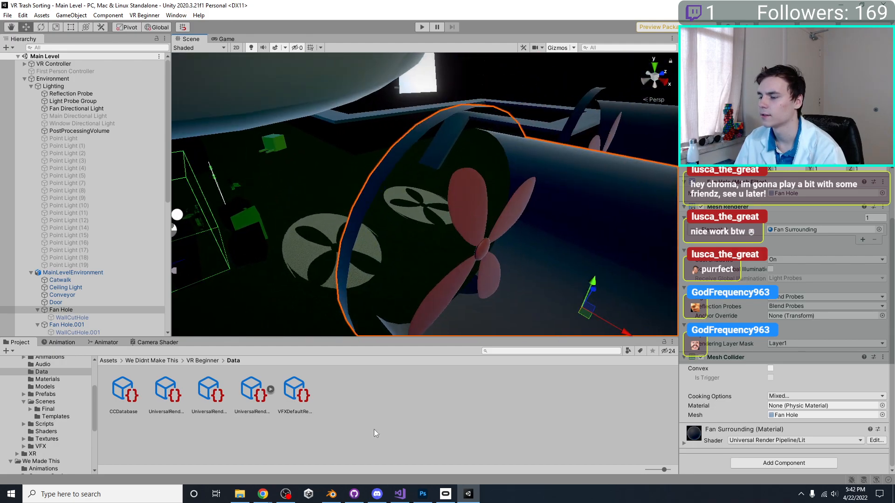
Switch to Blender, try deleting the Fan Hole object and undo the deletion.
{"action": "left_click", "coordinate": [330, 493]}
{"action": "mouse_move", "coordinate": [398, 281]}
{"action": "middle_mouse_down"}
{"action": "mouse_move", "coordinate": [422, 248]}
{"action": "mouse_move", "coordinate": [449, 275]}
{"action": "mouse_move", "coordinate": [403, 269]}
{"action": "middle_mouse_up"}
{"action": "key", "text": "Tab"}
{"action": "key", "text": "Delete"}
{"action": "key", "text": "ctrl+z"}
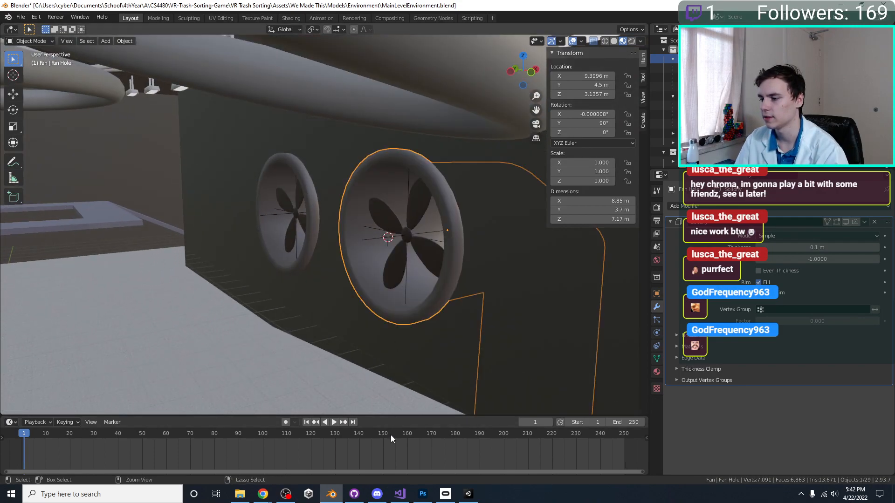
Switch to Unity, deactivate Fan Hole to compare the fan's light patches, and reactivate it.
{"action": "left_click", "coordinate": [468, 493]}
{"action": "left_click", "coordinate": [377, 189]}
{"action": "key", "text": "alt+shift+a"}
{"action": "right_click_drag", "start_coordinate": [377, 190], "coordinate": [414, 200]}
{"action": "key", "text": "alt+shift+a"}
Switch to Blender, move Fan Hole about 0.34 m along global X and save the file.
{"action": "mouse_move", "coordinate": [343, 497]}
{"action": "right_mouse_down"}
{"action": "mouse_move", "coordinate": [348, 244]}
{"action": "mouse_move", "coordinate": [354, 496]}
{"action": "right_mouse_up"}
{"action": "left_click", "coordinate": [334, 497]}
{"action": "middle_click_drag", "start_coordinate": [413, 235], "coordinate": [356, 228]}
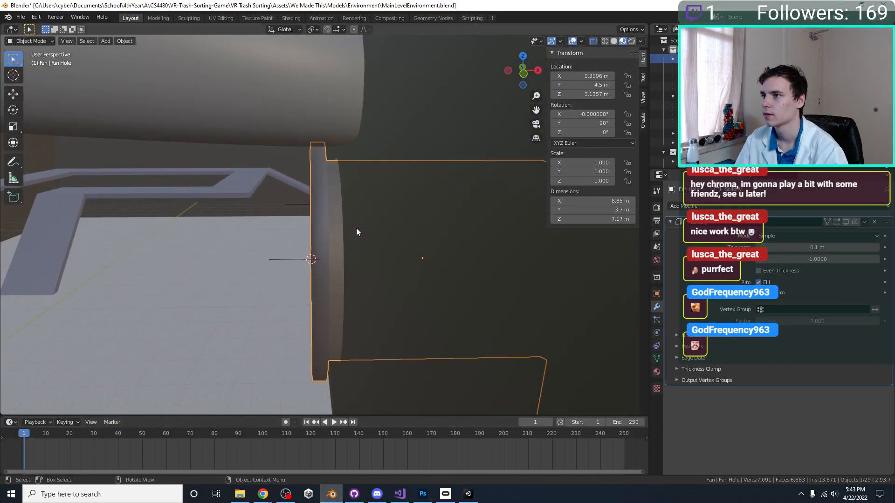
{"action": "key", "text": "g"}
{"action": "key", "text": "z"}
{"action": "key", "text": "x"}
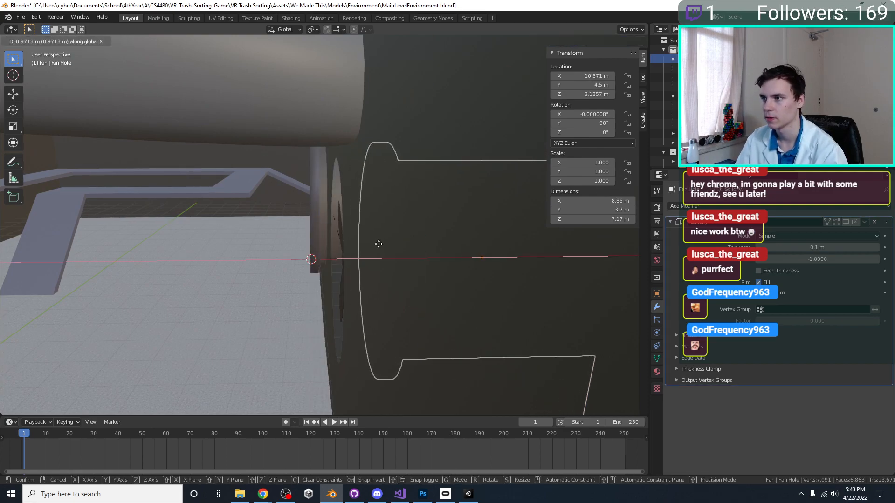
{"action": "left_click", "coordinate": [348, 252]}
{"action": "middle_click_drag", "start_coordinate": [348, 252], "coordinate": [406, 286]}
{"action": "key", "text": "ctrl+s"}
Switch to Unity and examine the light patches on the floor with the duct in its shifted position.
{"action": "left_click", "coordinate": [469, 495]}
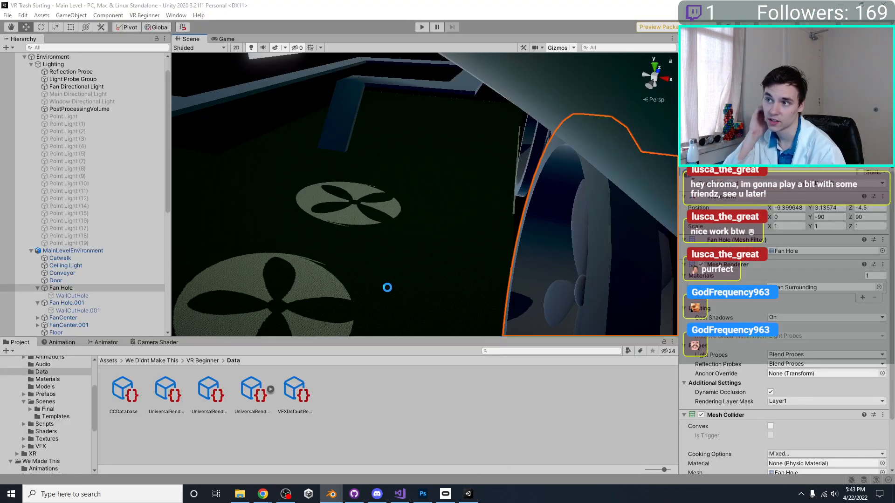
{"action": "middle_click_drag", "start_coordinate": [381, 261], "coordinate": [400, 210]}
{"action": "scroll", "coordinate": [400, 209], "scroll_direction": "down", "scroll_amount": 5}
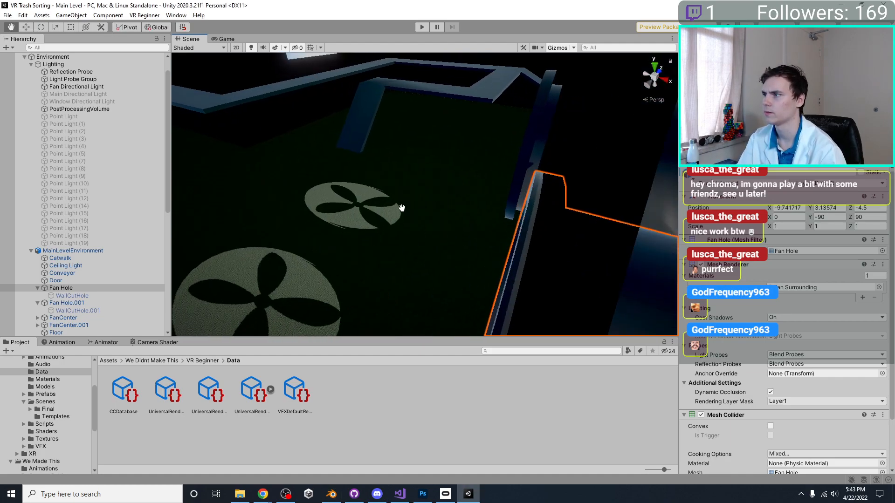
{"action": "left_click_drag", "start_coordinate": [399, 208], "coordinate": [279, 273], "text": "alt"}
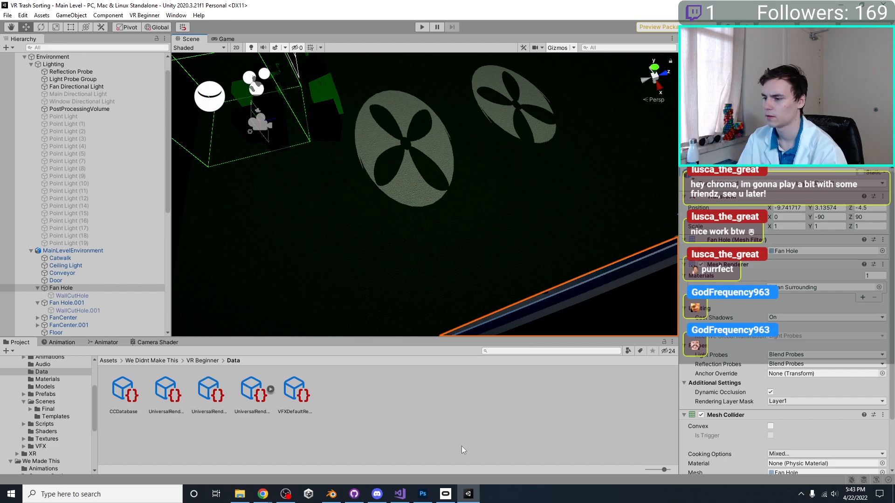
Switch to Blender, move Fan Hole further along global X to about 9.911 m and save the file.
{"action": "left_click", "coordinate": [330, 495]}
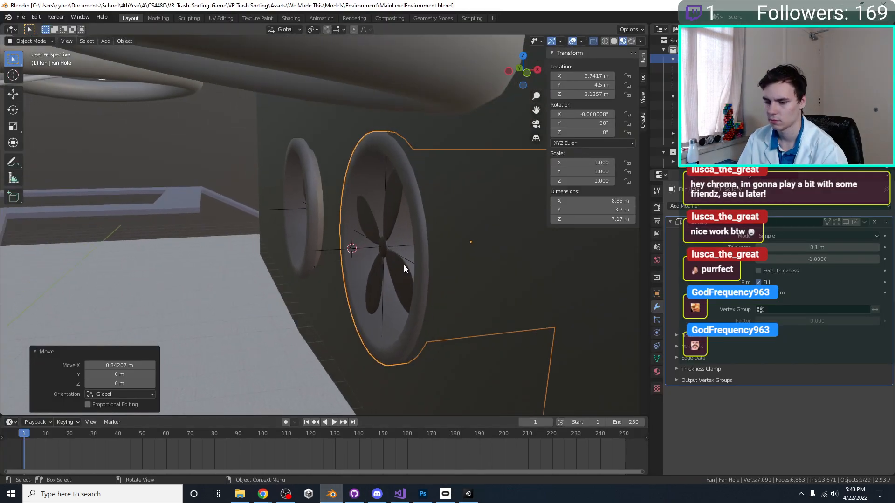
{"action": "key", "text": "g"}
{"action": "key", "text": "x"}
{"action": "left_click", "coordinate": [413, 260]}
{"action": "middle_click_drag", "start_coordinate": [412, 260], "coordinate": [452, 294]}
{"action": "key", "text": "ctrl+s"}
Switch to Unity and examine the floor light patches and the opening of the further shifted Fan Hole duct.
{"action": "left_click", "coordinate": [476, 496]}
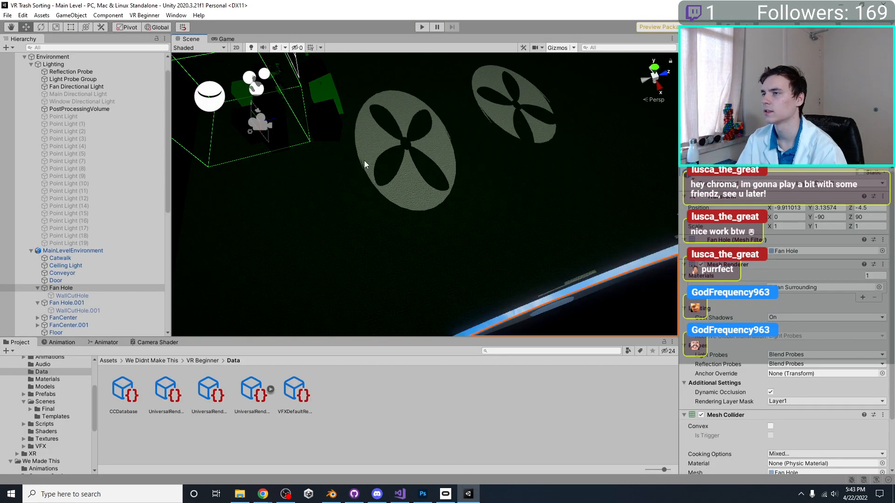
{"action": "scroll", "coordinate": [415, 203], "scroll_direction": "down", "scroll_amount": 3}
{"action": "mouse_move", "coordinate": [416, 203]}
{"action": "middle_mouse_down"}
{"action": "mouse_move", "coordinate": [398, 180]}
{"action": "mouse_move", "coordinate": [402, 194]}
{"action": "middle_mouse_up"}
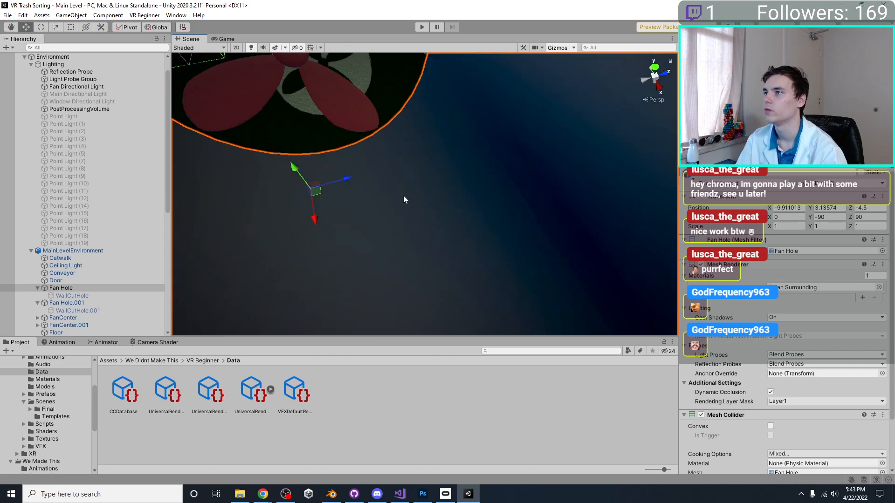
Switch to Blender, save the environment file and open the Fan Hole mesh for editing.
{"action": "right_click_drag", "start_coordinate": [401, 194], "coordinate": [345, 138]}
{"action": "middle_click_drag", "start_coordinate": [345, 138], "coordinate": [378, 198]}
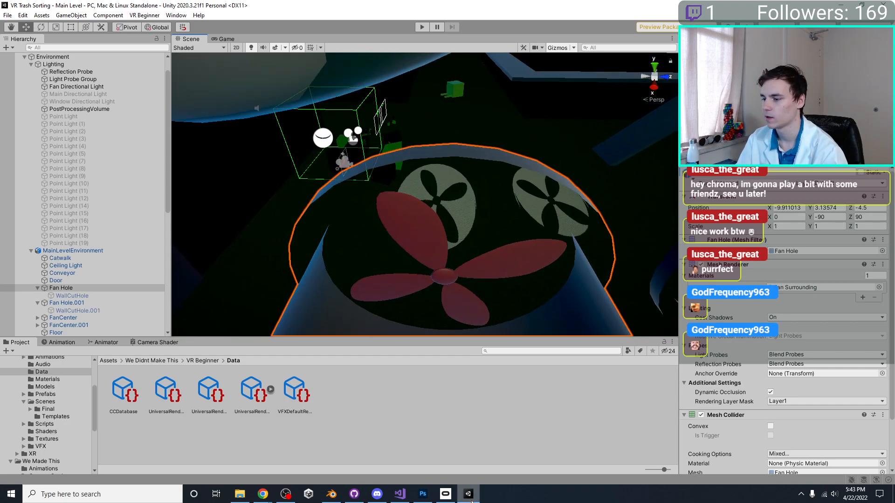
{"action": "left_click", "coordinate": [470, 500]}
{"action": "middle_click_drag", "start_coordinate": [483, 284], "coordinate": [446, 242]}
{"action": "left_click", "coordinate": [457, 269]}
{"action": "left_click", "coordinate": [457, 269]}
{"action": "key", "text": "ctrl+s"}
{"action": "left_click", "coordinate": [452, 287]}
{"action": "middle_click_drag", "start_coordinate": [452, 287], "coordinate": [413, 299]}
{"action": "key", "text": "Tab"}
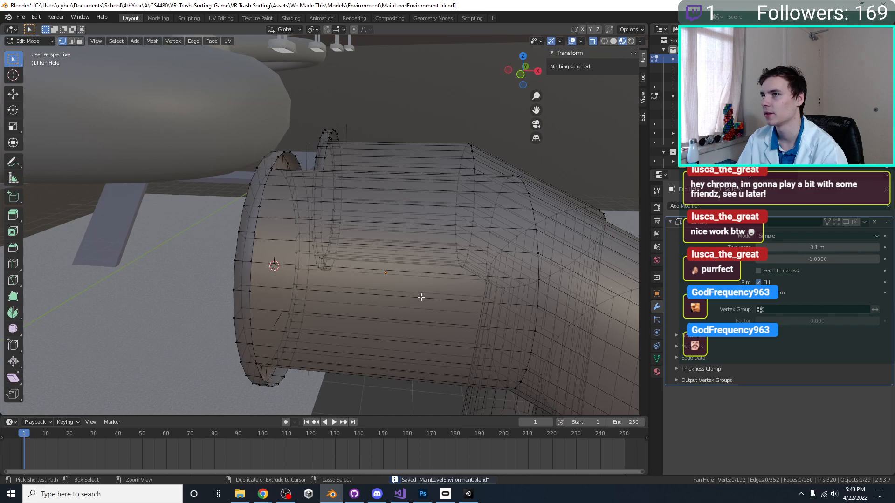
Undo the recent Fan Hole edits until its removed rim edge loops are restored, and save the file.
{"action": "key", "text": "ctrl+z"}
{"action": "key", "text": "ctrl+z"}
{"action": "key", "text": "ctrl+z"}
{"action": "key", "text": "ctrl+z"}
{"action": "key", "text": "ctrl+z"}
{"action": "key", "text": "ctrl+z"}
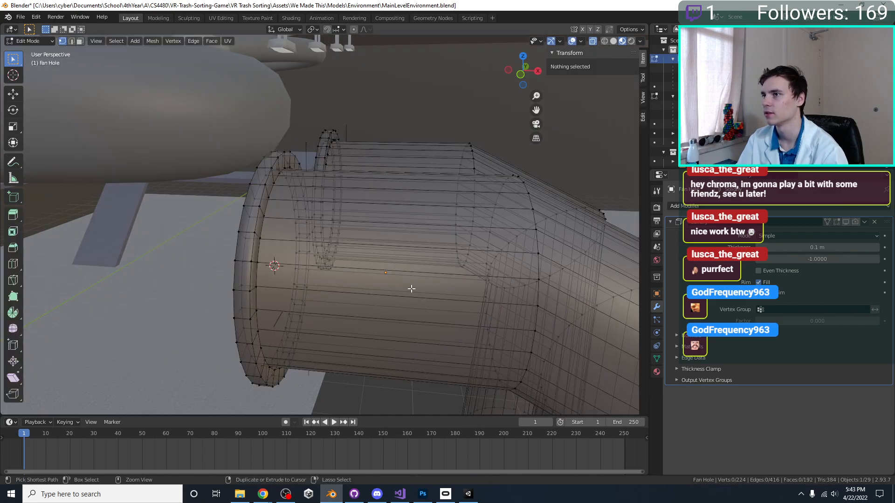
{"action": "key", "text": "Tab"}
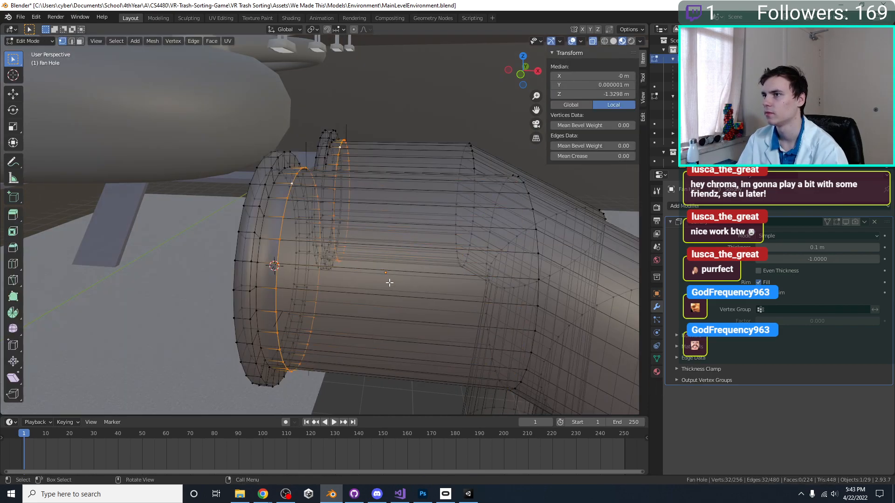
{"action": "key", "text": "Tab"}
{"action": "middle_click_drag", "start_coordinate": [375, 283], "coordinate": [392, 278]}
{"action": "key", "text": "ctrl+s"}
Move the selected rim edge loops of Fan Hole about -0.052 m along global X and save the file.
{"action": "middle_click_drag", "start_coordinate": [404, 333], "coordinate": [369, 309]}
{"action": "key", "text": "Tab"}
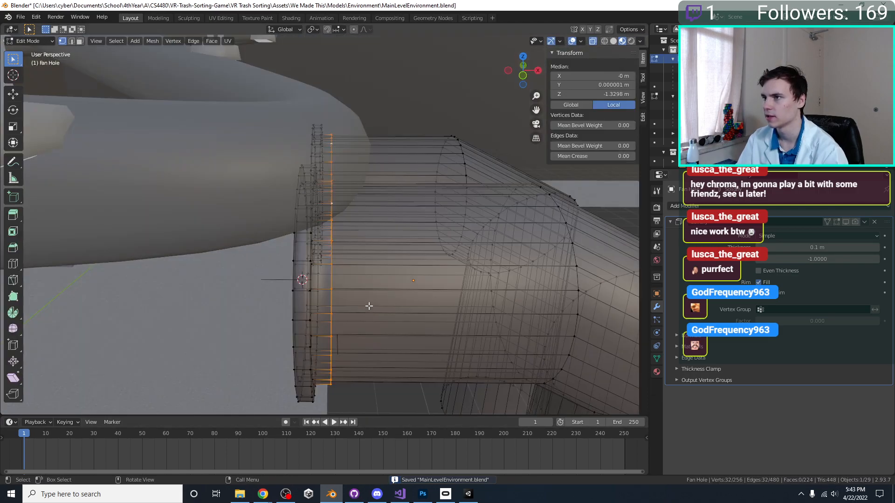
{"action": "middle_click_drag", "start_coordinate": [381, 274], "coordinate": [401, 298]}
{"action": "key", "text": "g"}
{"action": "key", "text": "x"}
{"action": "left_click", "coordinate": [388, 257]}
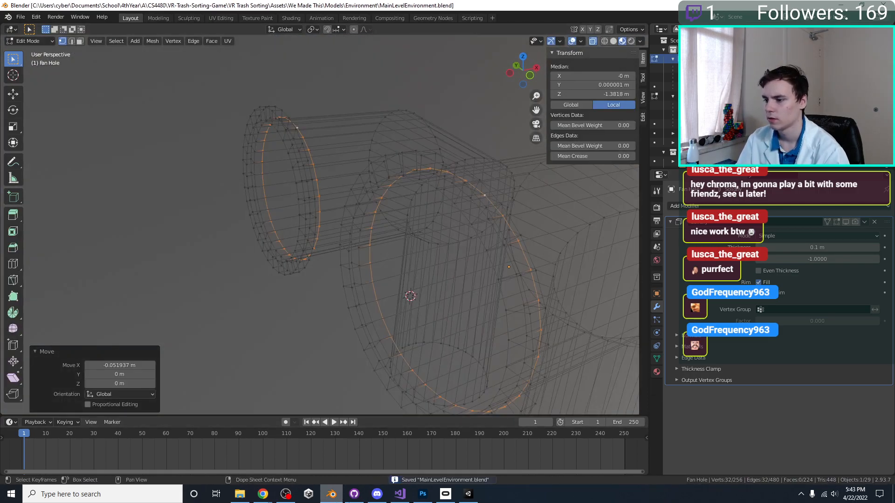
Switch to Unity, maximize its window and resize the Project area below the scene view.
{"action": "left_click", "coordinate": [468, 498]}
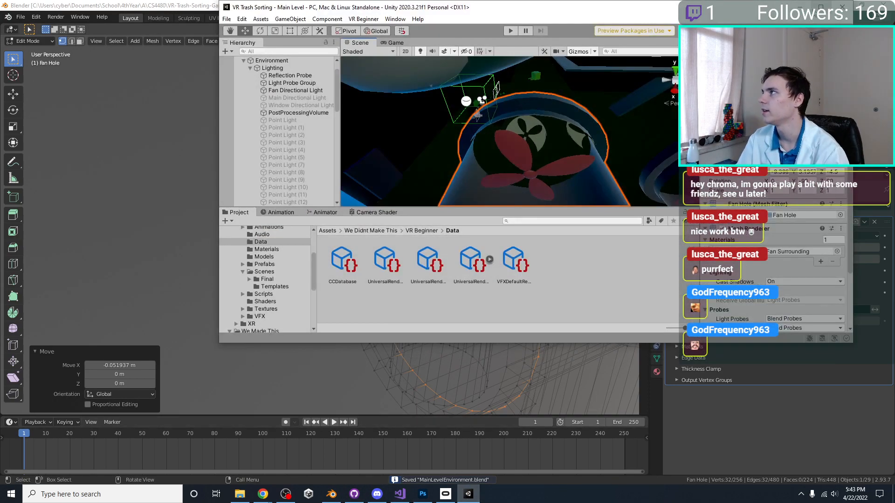
{"action": "left_click", "coordinate": [821, 7]}
{"action": "left_click_drag", "start_coordinate": [494, 285], "coordinate": [493, 345]}
{"action": "mouse_move", "coordinate": [678, 278]}
{"action": "left_mouse_down"}
{"action": "mouse_move", "coordinate": [666, 276]}
{"action": "mouse_move", "coordinate": [677, 275]}
{"action": "left_mouse_up"}
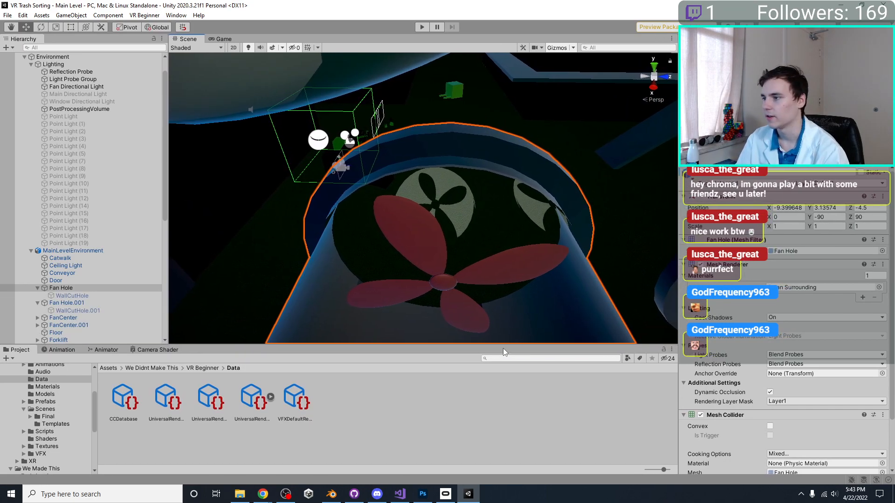
{"action": "left_click_drag", "start_coordinate": [501, 346], "coordinate": [502, 319]}
Check the floor patches, then select the Fan Directional Light and tilt it to an X rotation of about 15.5 degrees.
{"action": "left_click_drag", "start_coordinate": [533, 164], "coordinate": [497, 208], "text": "alt"}
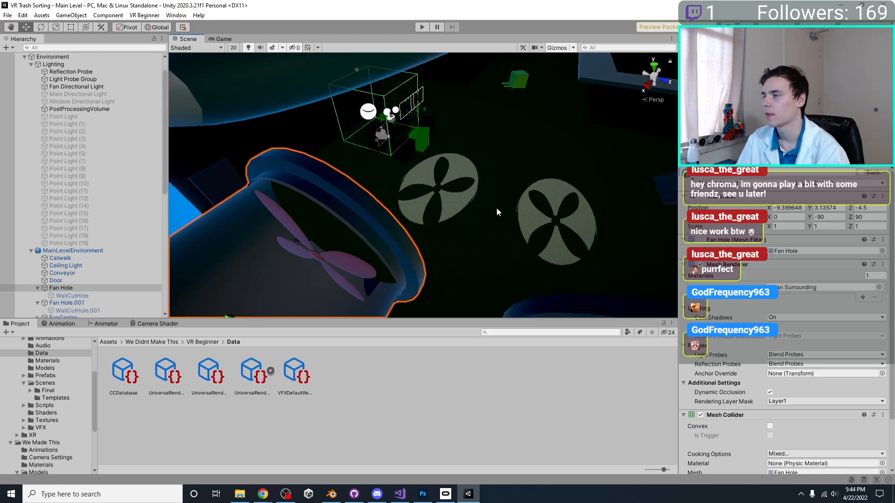
{"action": "left_click_drag", "start_coordinate": [452, 344], "coordinate": [446, 240], "text": "alt"}
{"action": "left_click_drag", "start_coordinate": [188, 73], "coordinate": [473, 214], "text": "alt"}
{"action": "right_click_drag", "start_coordinate": [262, 247], "coordinate": [488, 220]}
{"action": "key", "text": "e"}
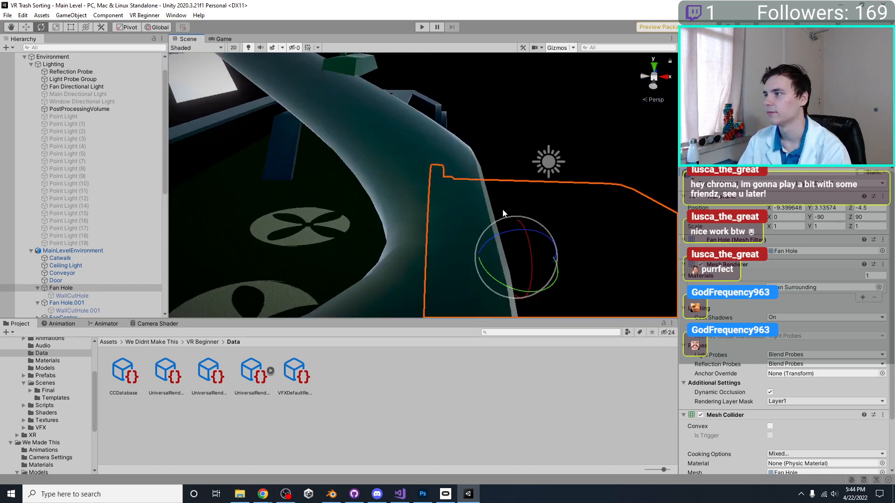
{"action": "left_click", "coordinate": [539, 163]}
{"action": "middle_click_drag", "start_coordinate": [466, 152], "coordinate": [533, 139]}
{"action": "left_click_drag", "start_coordinate": [617, 138], "coordinate": [652, 155]}
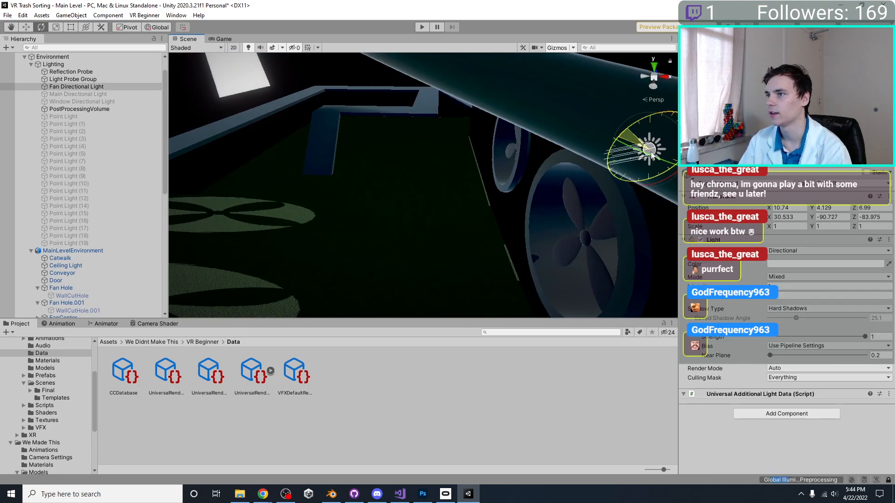
{"action": "right_click_drag", "start_coordinate": [409, 203], "coordinate": [427, 230]}
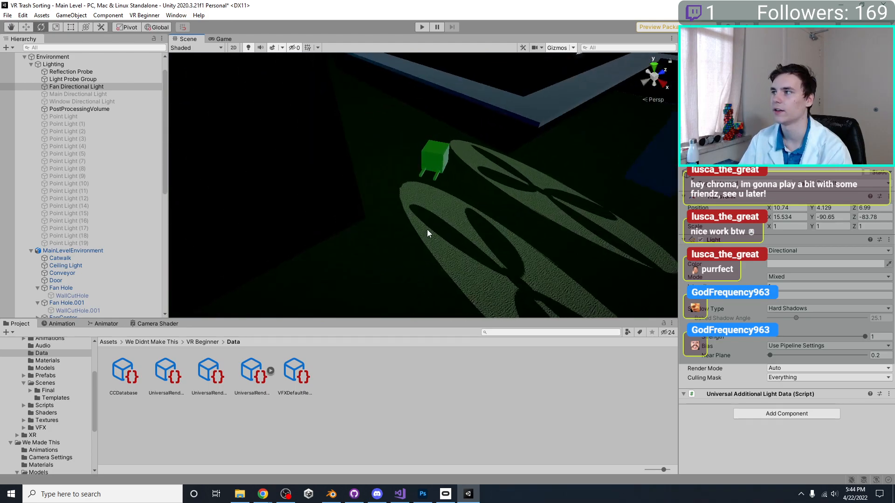
{"action": "middle_click_drag", "start_coordinate": [427, 230], "coordinate": [374, 220]}
{"action": "right_click_drag", "start_coordinate": [374, 220], "coordinate": [551, 186]}
Tilt the Fan Directional Light to an X rotation of about 21.3 degrees and check its fan shadows on the floor.
{"action": "left_click_drag", "start_coordinate": [595, 162], "coordinate": [567, 175]}
{"action": "middle_click_drag", "start_coordinate": [567, 176], "coordinate": [449, 220]}
{"action": "right_click_drag", "start_coordinate": [449, 220], "coordinate": [404, 231]}
{"action": "middle_click_drag", "start_coordinate": [404, 231], "coordinate": [463, 209]}
{"action": "scroll", "coordinate": [443, 225], "scroll_direction": "up", "scroll_amount": 3}
{"action": "right_click_drag", "start_coordinate": [463, 208], "coordinate": [479, 202]}
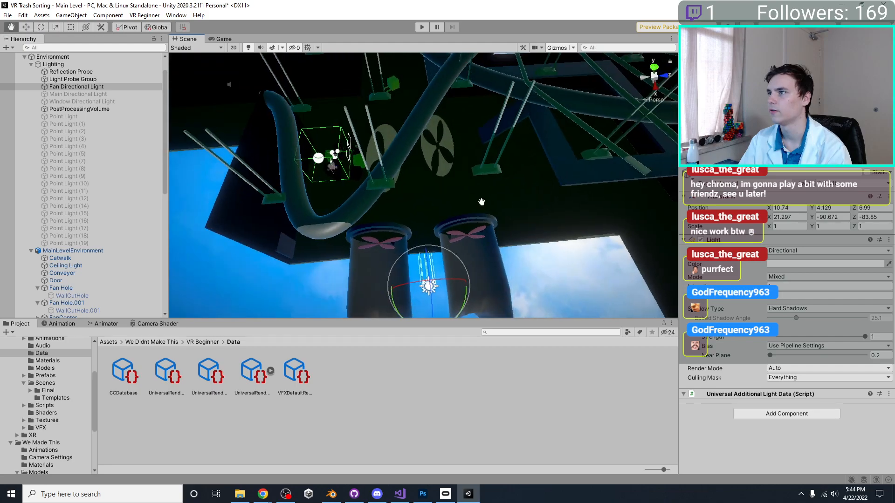
View the level straight from above and focus on the Fan Directional Light between the two ducts.
{"action": "middle_click_drag", "start_coordinate": [479, 202], "coordinate": [450, 161]}
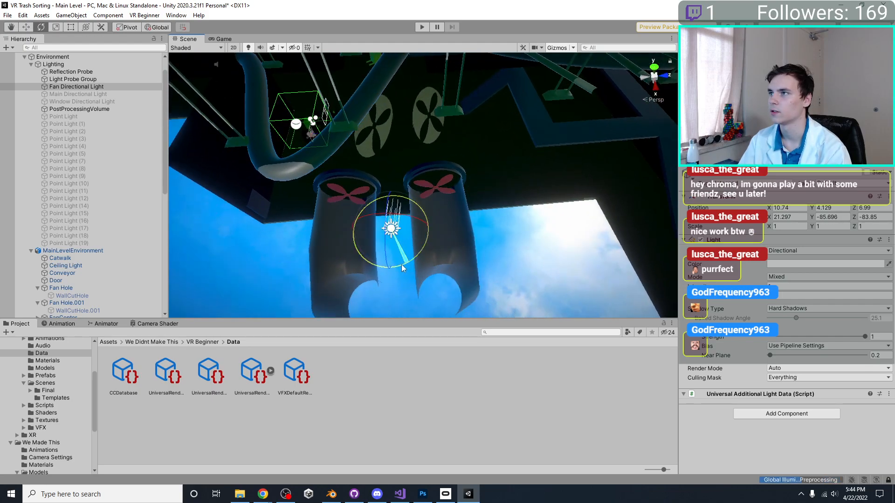
{"action": "right_click_drag", "start_coordinate": [410, 264], "coordinate": [512, 136]}
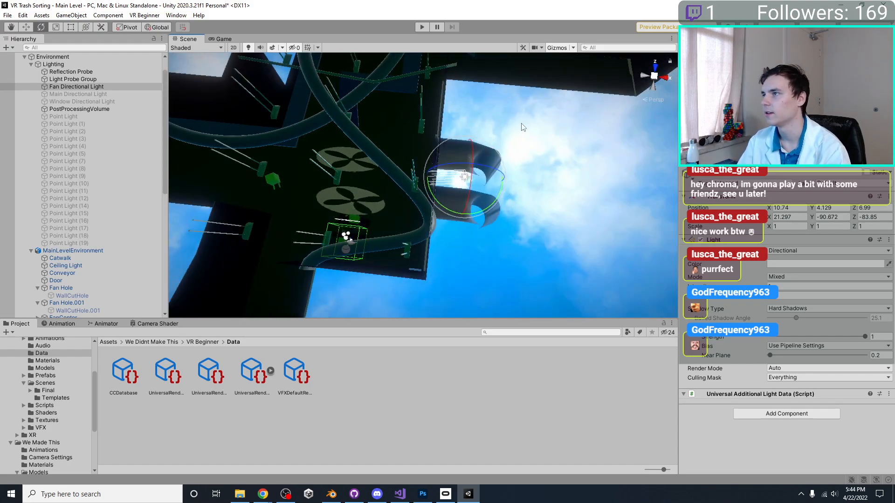
{"action": "left_click", "coordinate": [652, 71]}
{"action": "left_click", "coordinate": [659, 65]}
{"action": "left_click", "coordinate": [655, 72]}
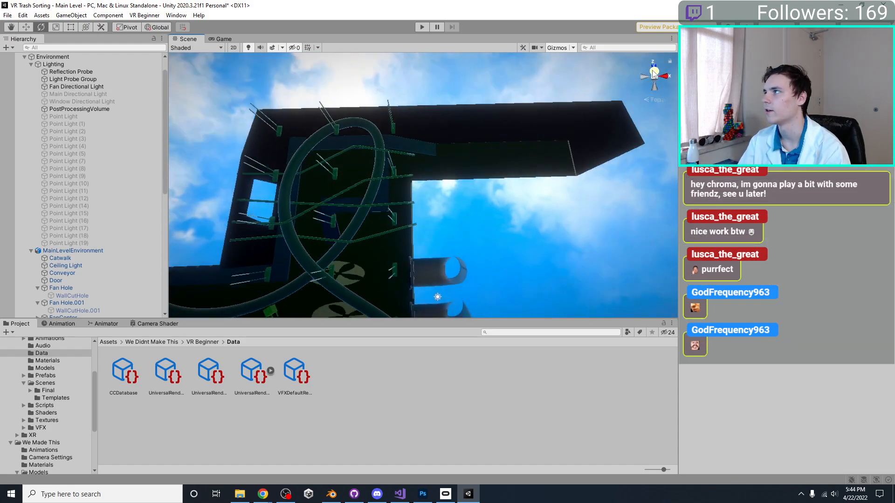
{"action": "scroll", "coordinate": [492, 116], "scroll_direction": "up", "scroll_amount": 10}
{"action": "middle_click_drag", "start_coordinate": [437, 241], "coordinate": [451, 192]}
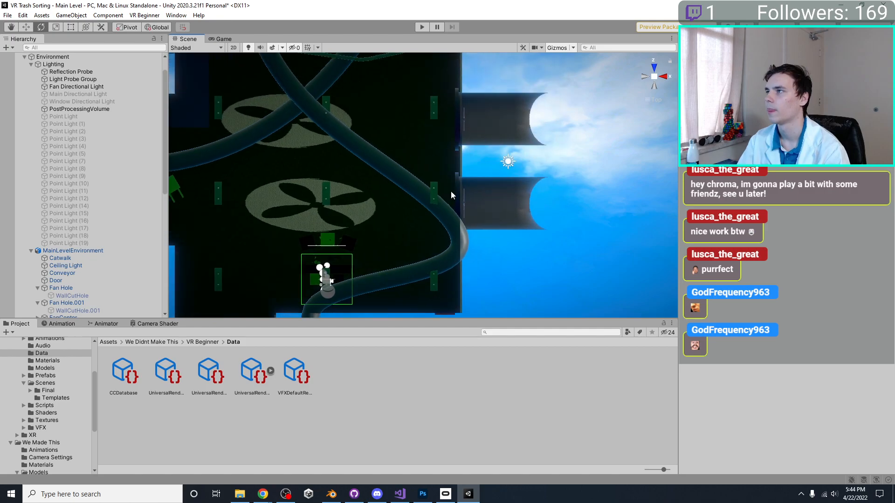
{"action": "left_click", "coordinate": [507, 164]}
{"action": "key", "text": "f"}
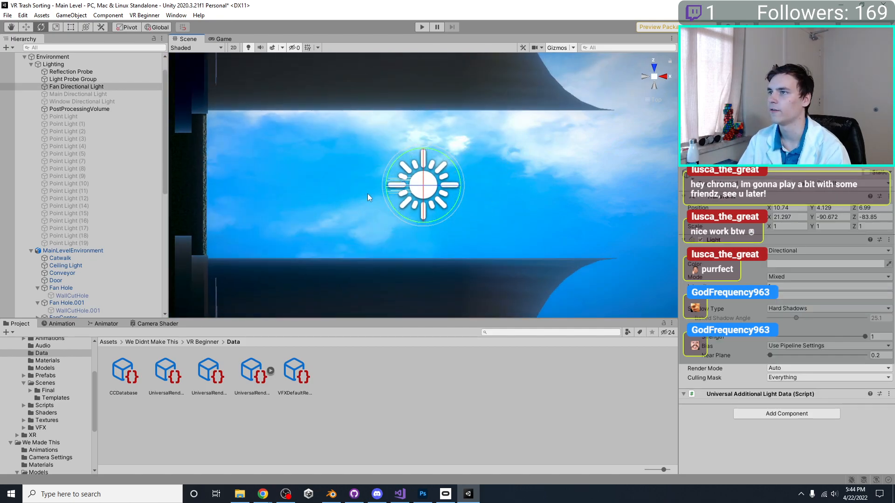
Examine the duct openings against the wall and the fan light's direction from above and from outside the building.
{"action": "middle_click_drag", "start_coordinate": [346, 188], "coordinate": [409, 211]}
{"action": "scroll", "coordinate": [433, 195], "scroll_direction": "up", "scroll_amount": 4}
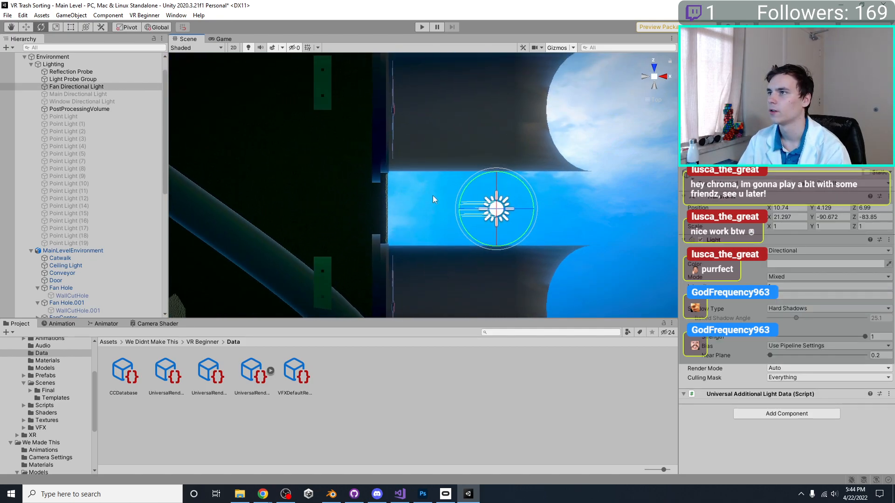
{"action": "scroll", "coordinate": [421, 196], "scroll_direction": "up", "scroll_amount": 2}
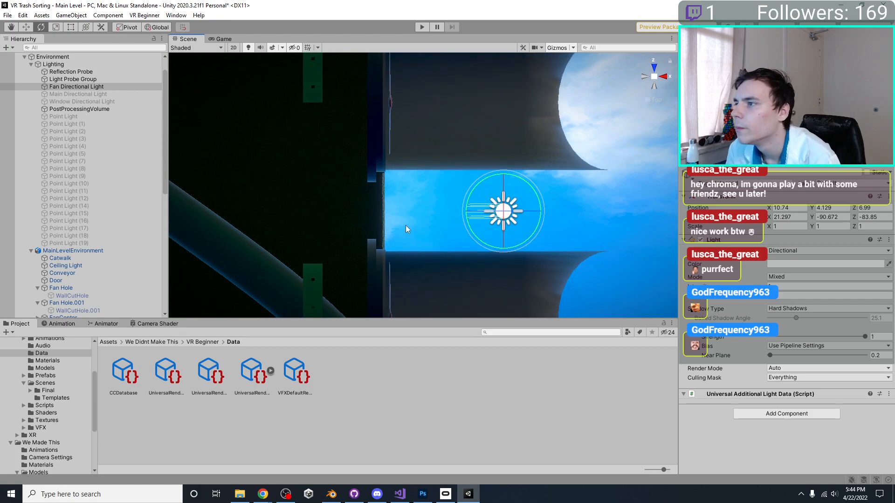
{"action": "scroll", "coordinate": [407, 225], "scroll_direction": "down", "scroll_amount": 5}
{"action": "middle_click_drag", "start_coordinate": [415, 208], "coordinate": [521, 181]}
{"action": "scroll", "coordinate": [466, 201], "scroll_direction": "down", "scroll_amount": 5}
{"action": "right_click_drag", "start_coordinate": [440, 262], "coordinate": [667, 34]}
{"action": "right_click_drag", "start_coordinate": [515, 149], "coordinate": [280, 161]}
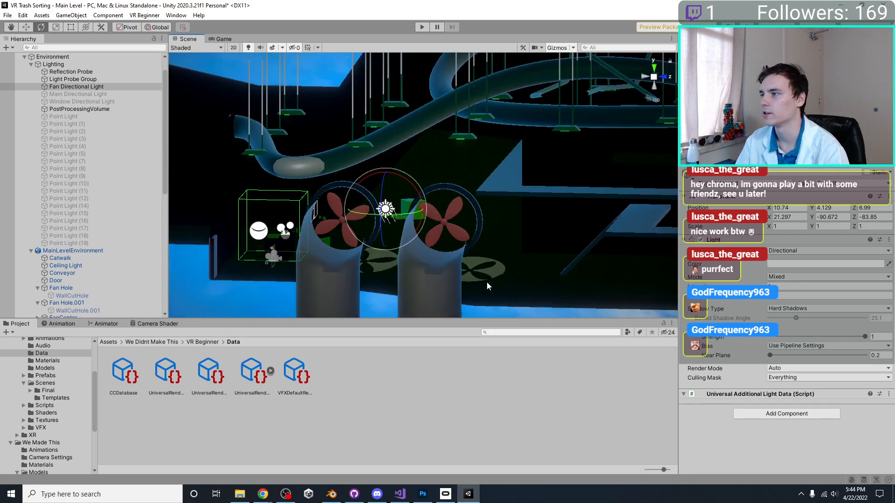
Try rotating the Fan Directional Light to about X 19.051, Y -80.274, Z -54.296.
{"action": "right_click_drag", "start_coordinate": [428, 178], "coordinate": [394, 231]}
{"action": "left_click_drag", "start_coordinate": [410, 232], "coordinate": [387, 205]}
{"action": "right_click_drag", "start_coordinate": [387, 205], "coordinate": [514, 227]}
From the top view, angle the Fan Directional Light to a rotation of about X 30.727, Y -74.397, Z -49.941.
{"action": "left_click", "coordinate": [643, 78]}
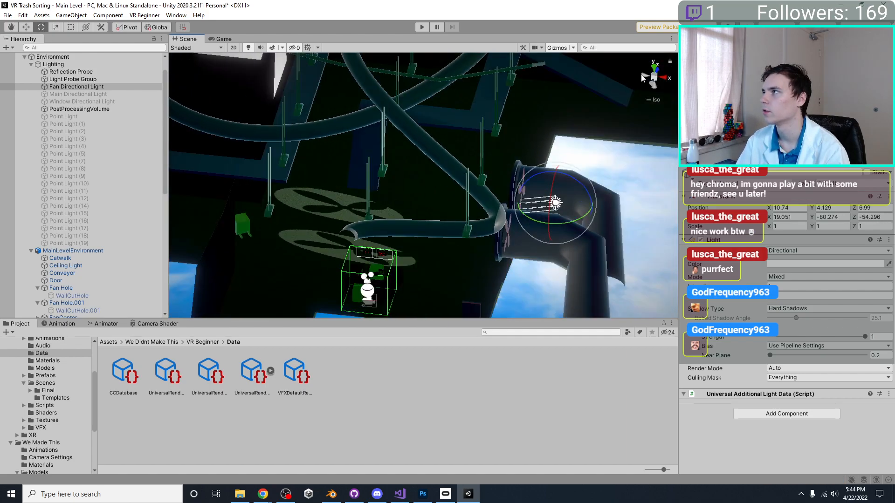
{"action": "left_click", "coordinate": [655, 67]}
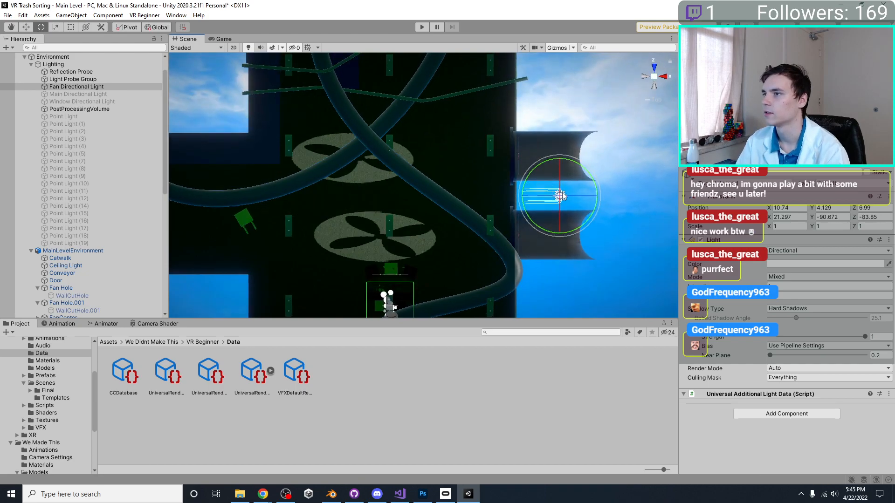
{"action": "left_click_drag", "start_coordinate": [567, 211], "coordinate": [569, 229]}
{"action": "middle_click_drag", "start_coordinate": [392, 174], "coordinate": [407, 240]}
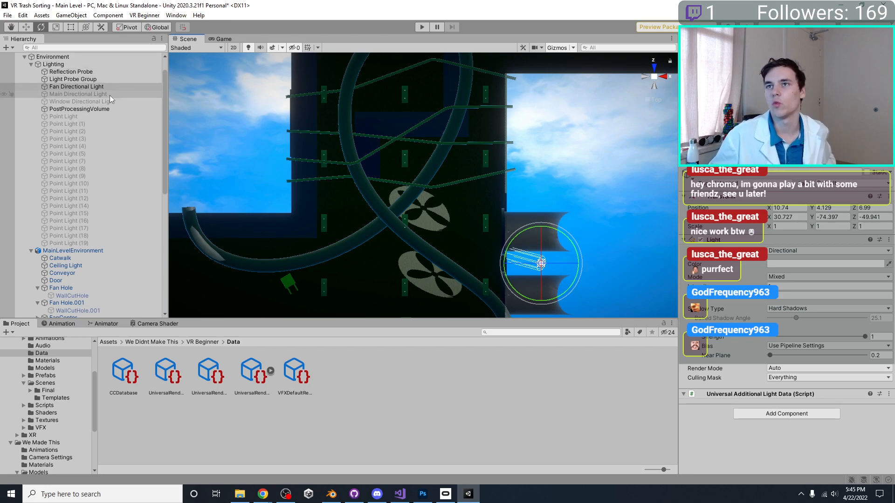
Briefly activate the Window Directional Light to compare its direction, deactivate it and reselect the Fan Directional Light.
{"action": "left_click", "coordinate": [93, 102]}
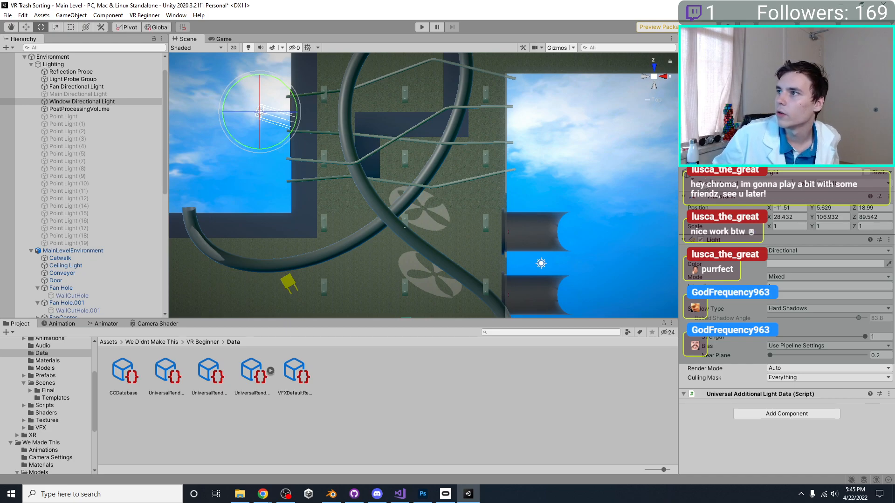
{"action": "key", "text": "alt+shift+a"}
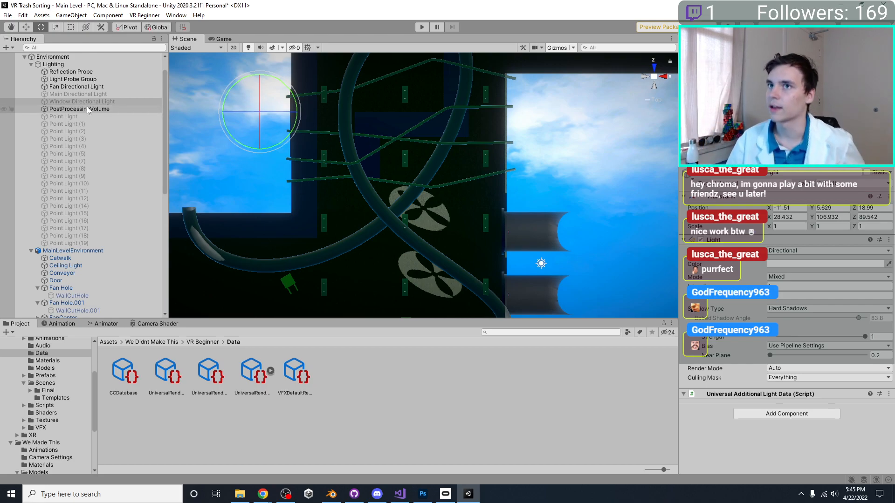
{"action": "right_click_drag", "start_coordinate": [306, 142], "coordinate": [376, 141]}
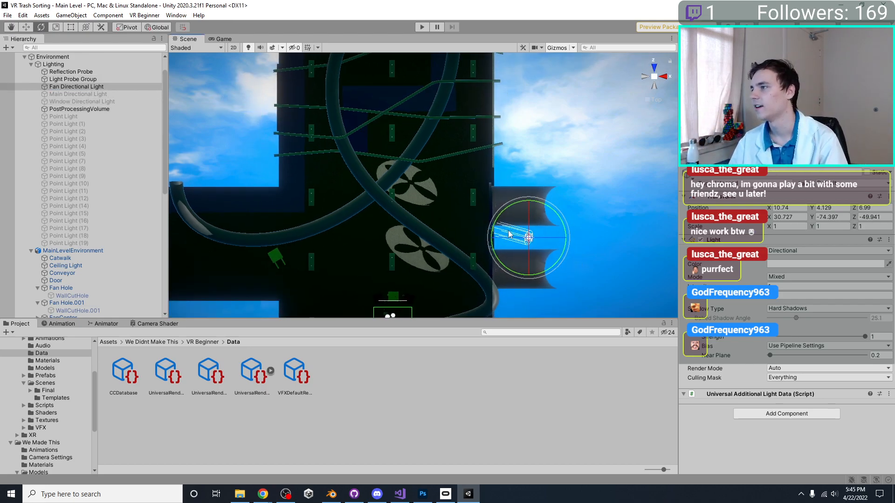
{"action": "scroll", "coordinate": [401, 134], "scroll_direction": "up", "scroll_amount": 1}
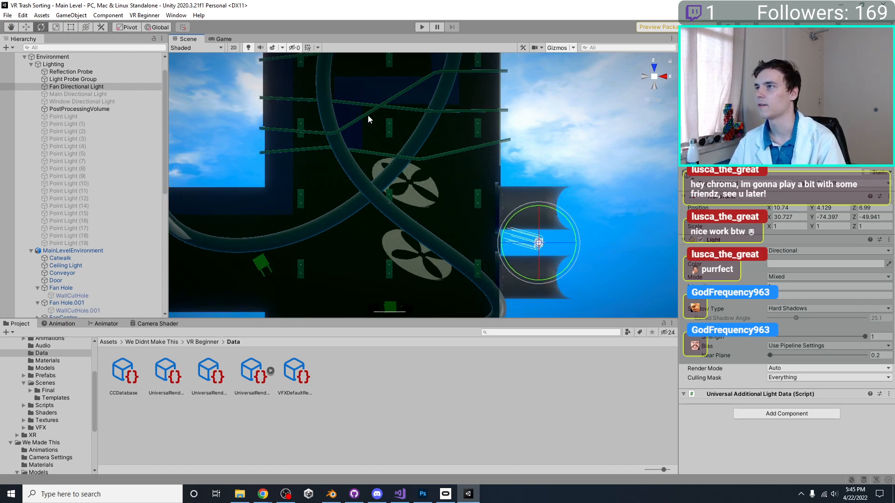
Turn the Fan Directional Light about the vertical axis to a Y rotation of about -112.402 degrees.
{"action": "left_click_drag", "start_coordinate": [505, 227], "coordinate": [482, 255]}
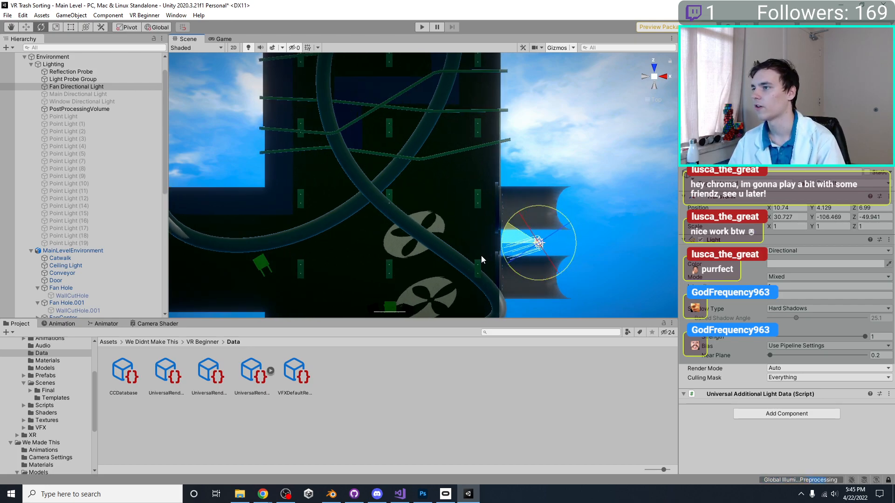
{"action": "middle_click_drag", "start_coordinate": [434, 216], "coordinate": [430, 141]}
{"action": "scroll", "coordinate": [421, 231], "scroll_direction": "up", "scroll_amount": 3}
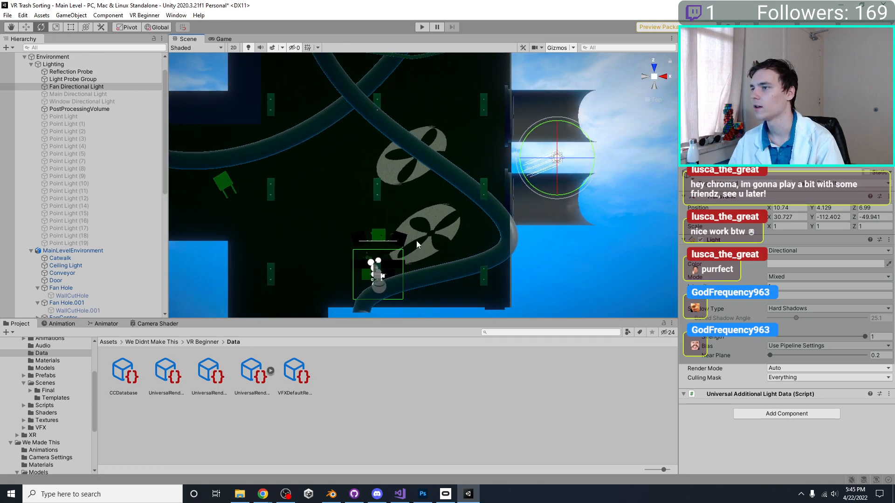
{"action": "middle_click_drag", "start_coordinate": [384, 269], "coordinate": [385, 195]}
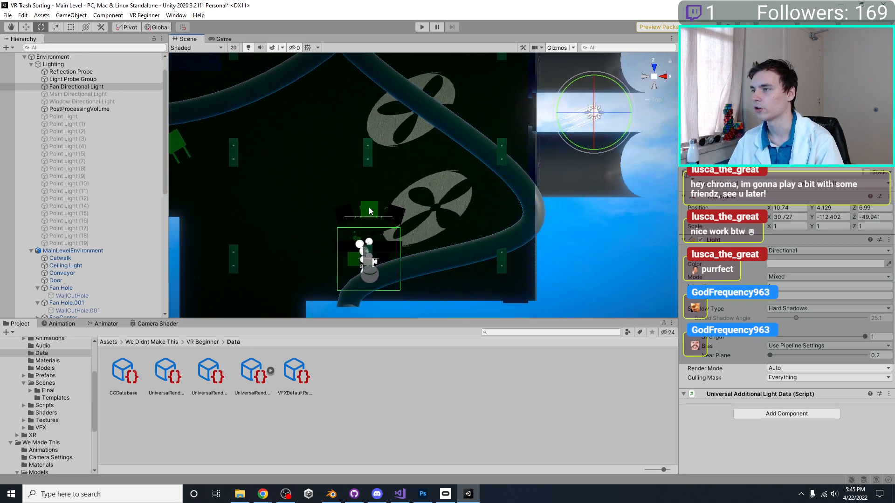
Tilt the Fan Directional Light to a rotation of about X 19.71, Y -112.935, Z -32.609.
{"action": "left_click_drag", "start_coordinate": [573, 128], "coordinate": [601, 100]}
{"action": "mouse_move", "coordinate": [471, 182]}
{"action": "left_mouse_down", "text": "alt"}
{"action": "mouse_move", "coordinate": [446, 189]}
{"action": "mouse_move", "coordinate": [454, 206]}
{"action": "mouse_move", "coordinate": [548, 136]}
{"action": "mouse_move", "coordinate": [483, 197]}
{"action": "mouse_move", "coordinate": [378, 150]}
{"action": "mouse_move", "coordinate": [319, 180]}
{"action": "mouse_move", "coordinate": [299, 166]}
{"action": "mouse_move", "coordinate": [196, 154]}
{"action": "mouse_move", "coordinate": [308, 156]}
{"action": "mouse_move", "coordinate": [355, 192]}
{"action": "mouse_move", "coordinate": [474, 179]}
{"action": "mouse_move", "coordinate": [513, 196]}
{"action": "mouse_move", "coordinate": [466, 186]}
{"action": "left_mouse_up", "text": "alt"}
Play the level to check the fan shadows in the game, stop it and return to the scene view.
{"action": "left_click", "coordinate": [233, 38]}
{"action": "left_click", "coordinate": [423, 28]}
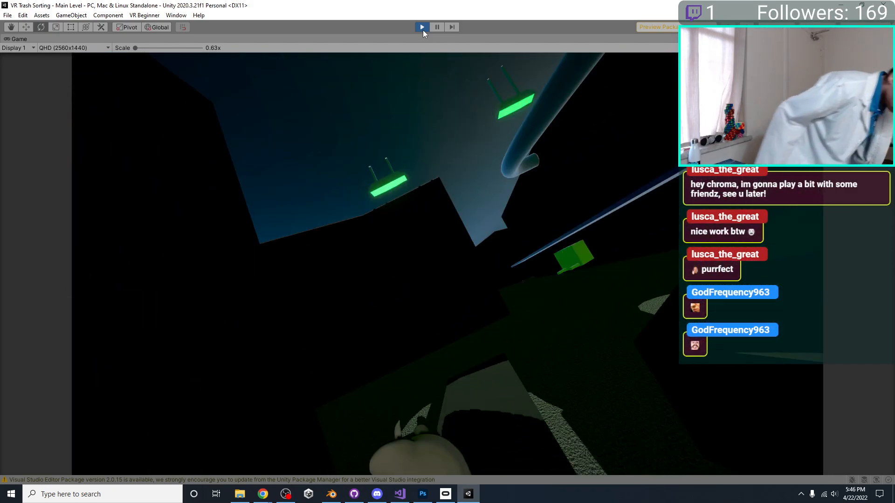
{"action": "left_click", "coordinate": [422, 27]}
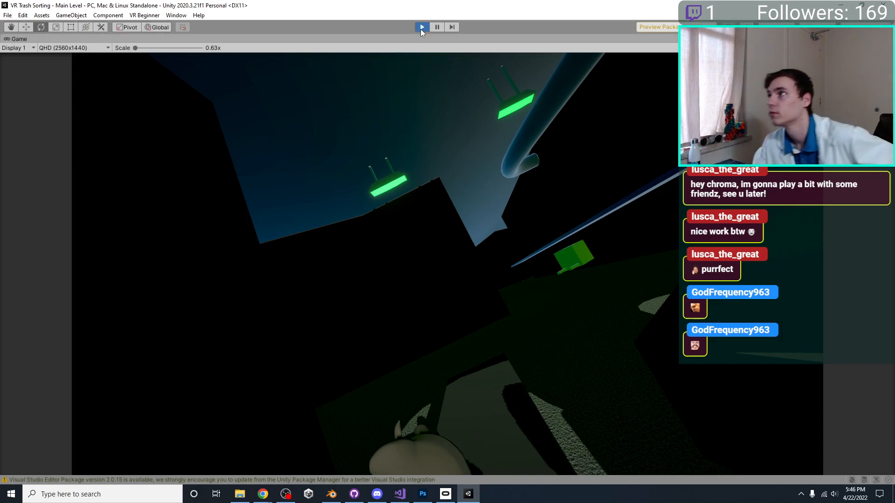
{"action": "left_click", "coordinate": [192, 39]}
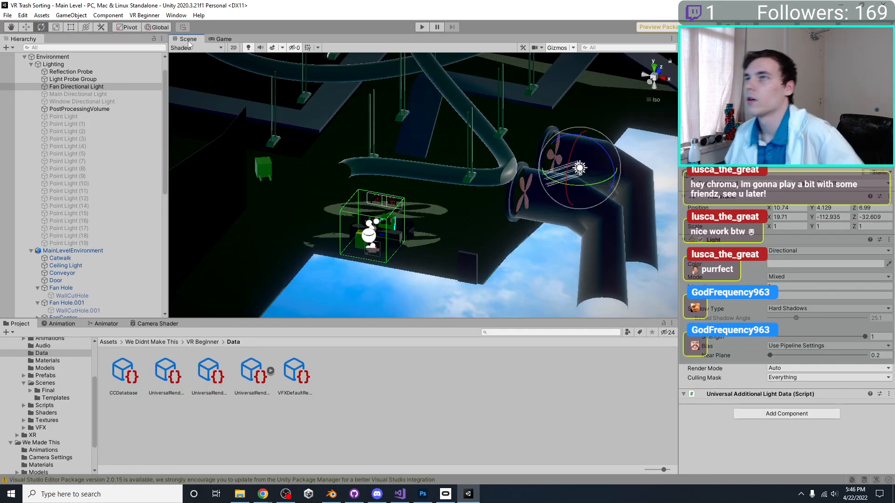
Undo the last tilt of the Fan Directional Light.
{"action": "right_click_drag", "start_coordinate": [395, 146], "coordinate": [481, 219]}
{"action": "left_click_drag", "start_coordinate": [580, 119], "coordinate": [560, 118]}
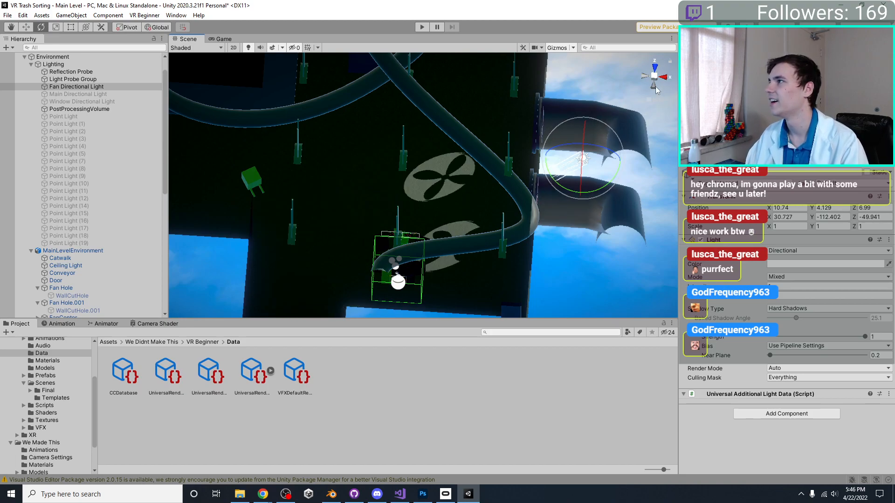
Rotate the Fan Directional Light to about X 38.222, Y -86.375, Z -48.764, shifting the fan shadows across the floor.
{"action": "left_click_drag", "start_coordinate": [615, 148], "coordinate": [561, 138]}
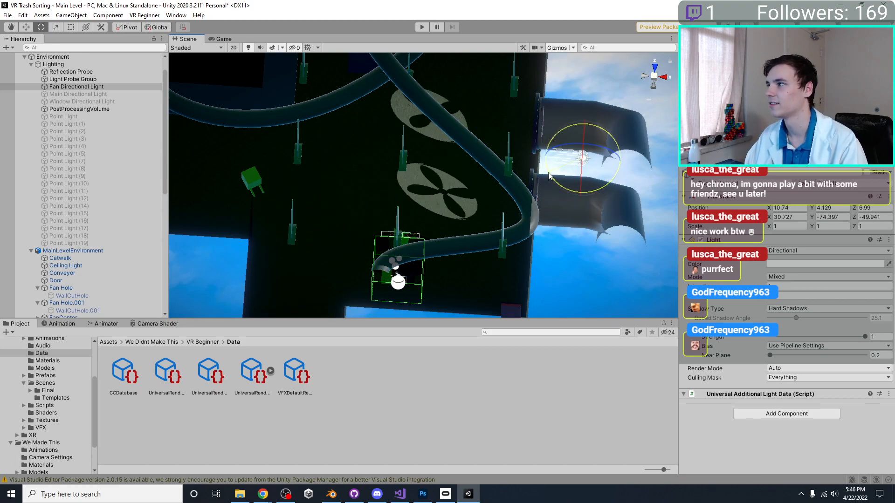
{"action": "right_click_drag", "start_coordinate": [526, 188], "coordinate": [509, 71]}
{"action": "left_click_drag", "start_coordinate": [509, 72], "coordinate": [513, 80]}
{"action": "right_click_drag", "start_coordinate": [430, 138], "coordinate": [597, 141]}
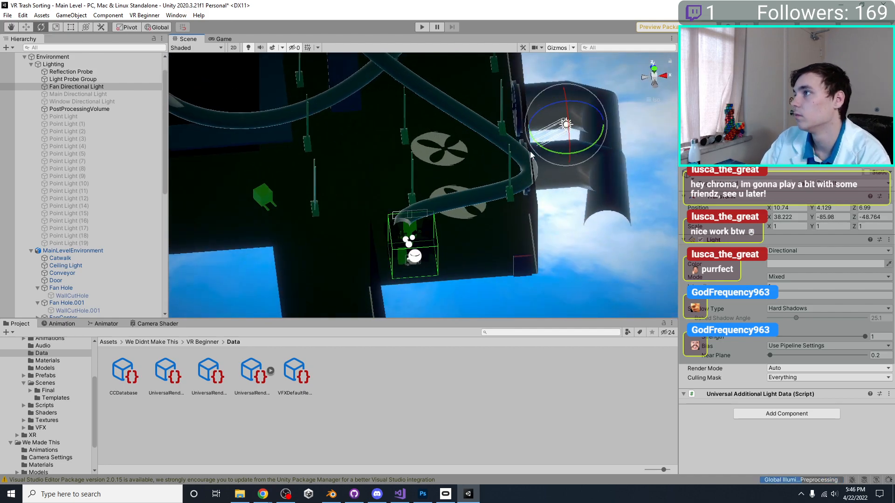
{"action": "right_click_drag", "start_coordinate": [547, 155], "coordinate": [507, 247]}
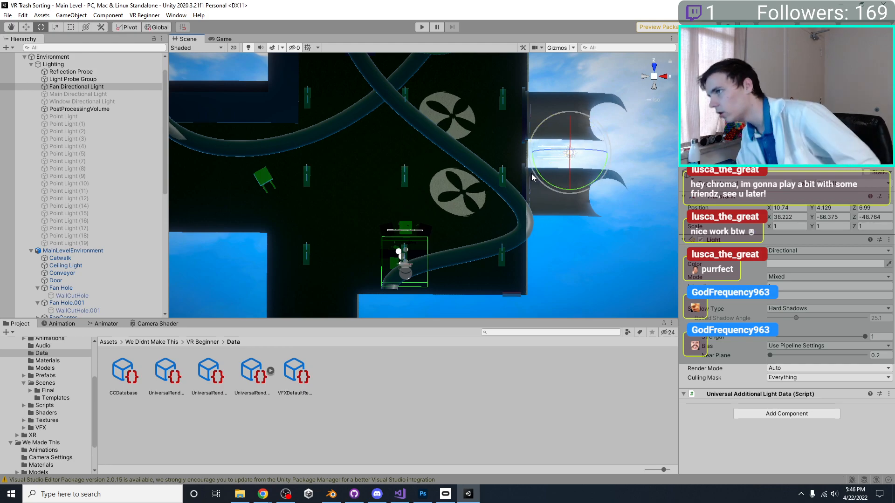
Examine the fan shadows on the floor up close and from outside behind the ducts.
{"action": "scroll", "coordinate": [360, 198], "scroll_direction": "up", "scroll_amount": 10}
{"action": "middle_click_drag", "start_coordinate": [509, 233], "coordinate": [365, 188]}
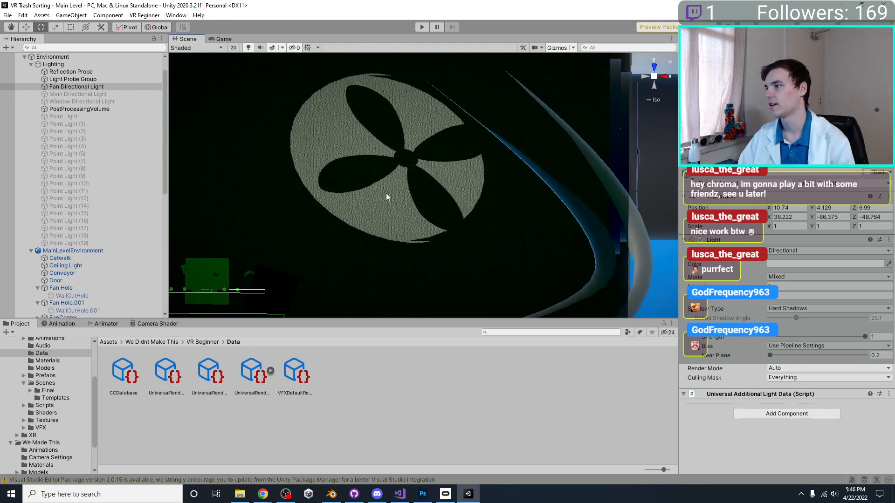
{"action": "scroll", "coordinate": [412, 245], "scroll_direction": "up", "scroll_amount": 6}
{"action": "scroll", "coordinate": [435, 205], "scroll_direction": "down", "scroll_amount": 5}
{"action": "middle_click_drag", "start_coordinate": [441, 227], "coordinate": [253, 216]}
{"action": "scroll", "coordinate": [469, 230], "scroll_direction": "down", "scroll_amount": 10}
{"action": "mouse_move", "coordinate": [469, 230]}
{"action": "right_mouse_down"}
{"action": "mouse_move", "coordinate": [355, 231]}
{"action": "mouse_move", "coordinate": [379, 254]}
{"action": "mouse_move", "coordinate": [367, 203]}
{"action": "mouse_move", "coordinate": [500, 181]}
{"action": "mouse_move", "coordinate": [463, 274]}
{"action": "mouse_move", "coordinate": [491, 217]}
{"action": "mouse_move", "coordinate": [400, 228]}
{"action": "mouse_move", "coordinate": [480, 215]}
{"action": "mouse_move", "coordinate": [488, 221]}
{"action": "mouse_move", "coordinate": [601, 182]}
{"action": "mouse_move", "coordinate": [661, 190]}
{"action": "mouse_move", "coordinate": [559, 230]}
{"action": "mouse_move", "coordinate": [462, 233]}
{"action": "right_mouse_up"}
{"action": "scroll", "coordinate": [491, 217], "scroll_direction": "up", "scroll_amount": 3}
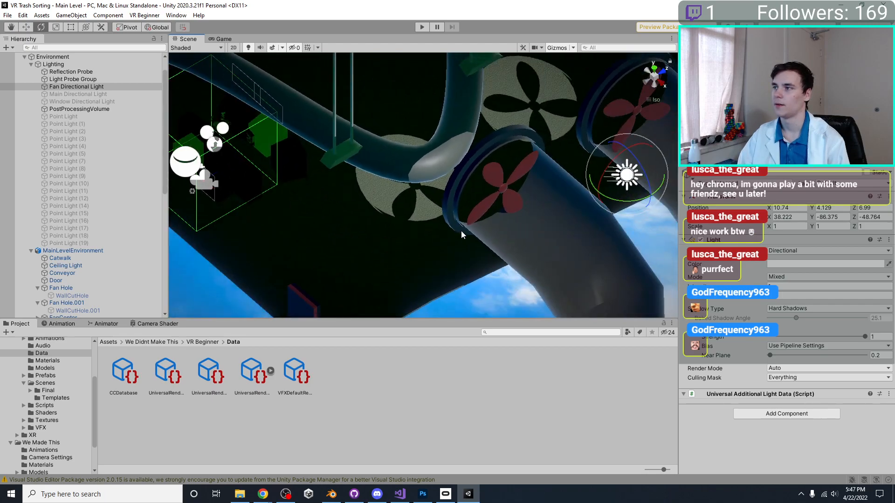
Inspect the Fan Hole and Fan Hole.001 ducts and how they line up with their shadows from outside and inside the level.
{"action": "left_click", "coordinate": [513, 235]}
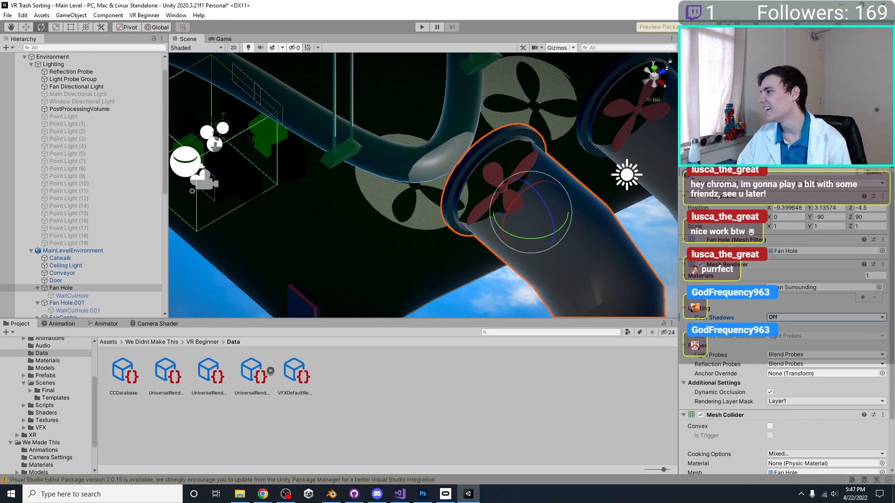
{"action": "right_click_drag", "start_coordinate": [527, 266], "coordinate": [475, 275]}
{"action": "left_click", "coordinate": [468, 312]}
{"action": "middle_click_drag", "start_coordinate": [473, 246], "coordinate": [445, 261]}
{"action": "left_click", "coordinate": [456, 265]}
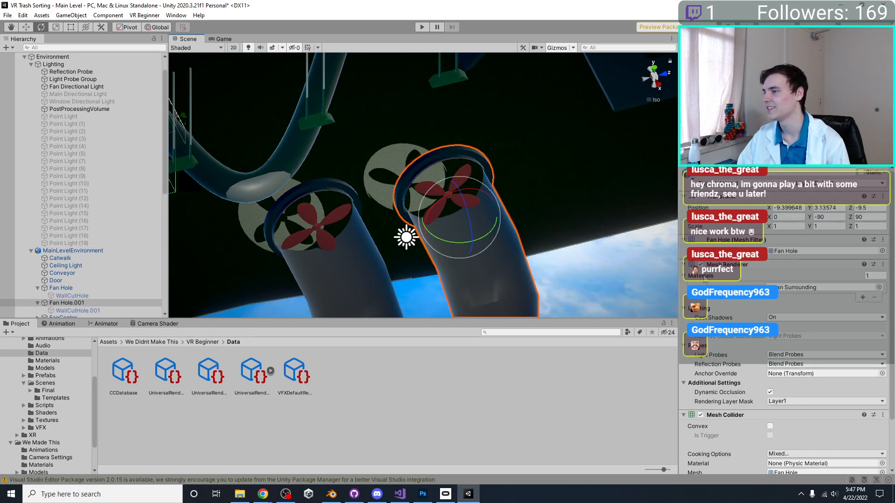
{"action": "right_click_drag", "start_coordinate": [303, 255], "coordinate": [463, 244]}
{"action": "scroll", "coordinate": [463, 244], "scroll_direction": "down", "scroll_amount": 5}
{"action": "middle_click_drag", "start_coordinate": [448, 252], "coordinate": [454, 222]}
{"action": "left_click", "coordinate": [434, 186]}
{"action": "right_click_drag", "start_coordinate": [455, 221], "coordinate": [348, 213]}
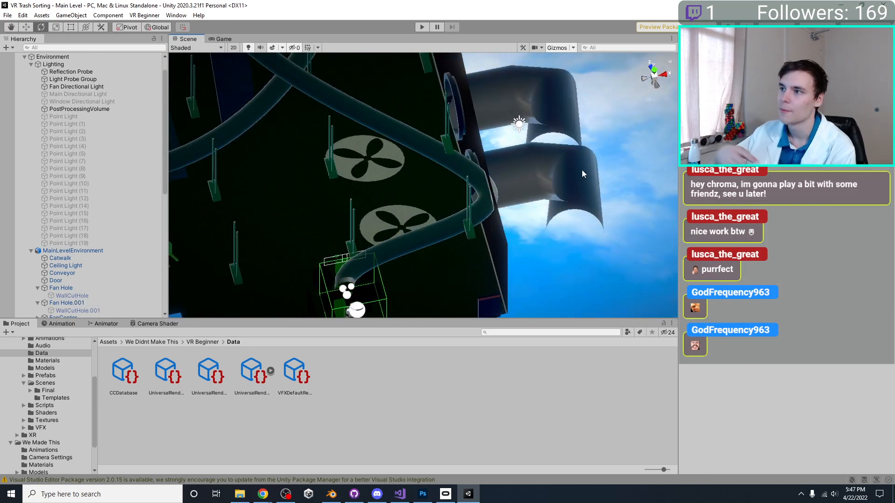
{"action": "right_click_drag", "start_coordinate": [369, 101], "coordinate": [411, 44]}
{"action": "scroll", "coordinate": [558, 178], "scroll_direction": "down", "scroll_amount": 5}
{"action": "scroll", "coordinate": [490, 203], "scroll_direction": "up", "scroll_amount": 5}
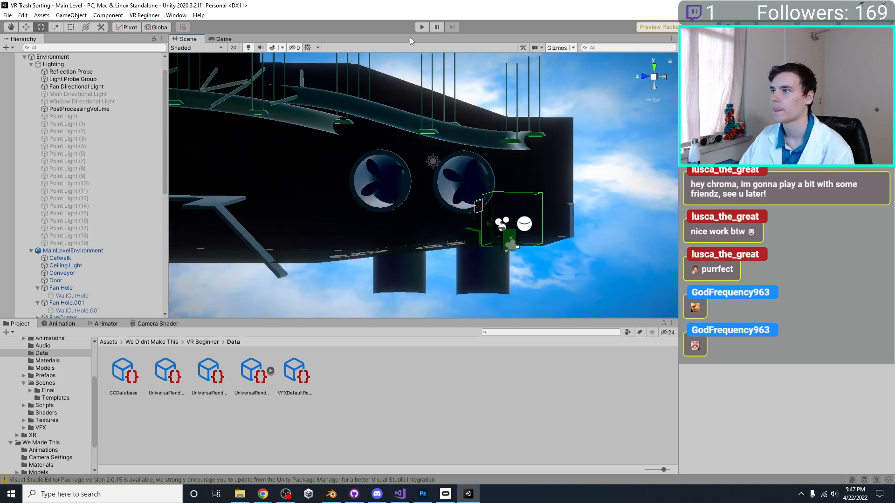
Switch to Blender, turn off the see-through wireframe display and return the fan duct to Object Mode.
{"action": "left_click", "coordinate": [332, 495]}
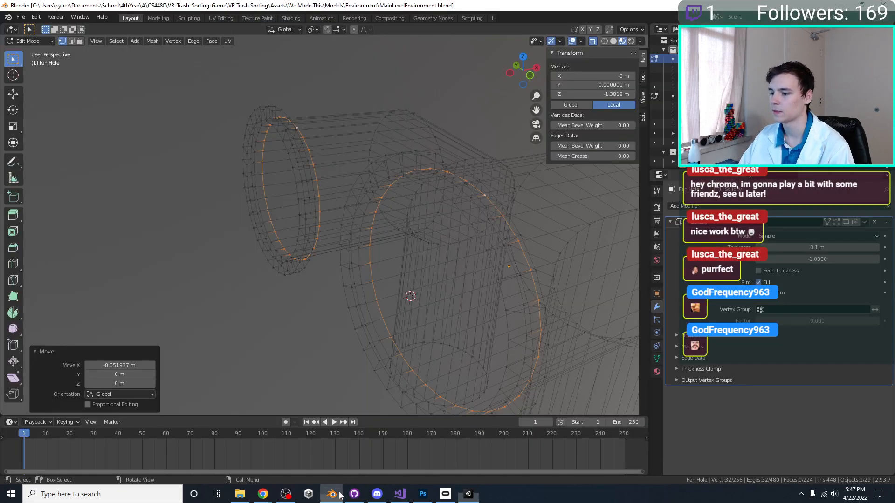
{"action": "key", "text": "shift+z"}
{"action": "key", "text": "Tab"}
{"action": "scroll", "coordinate": [428, 278], "scroll_direction": "down", "scroll_amount": 7}
{"action": "mouse_move", "coordinate": [428, 278]}
{"action": "middle_mouse_down"}
{"action": "mouse_move", "coordinate": [227, 263]}
{"action": "mouse_move", "coordinate": [303, 228]}
{"action": "middle_mouse_up"}
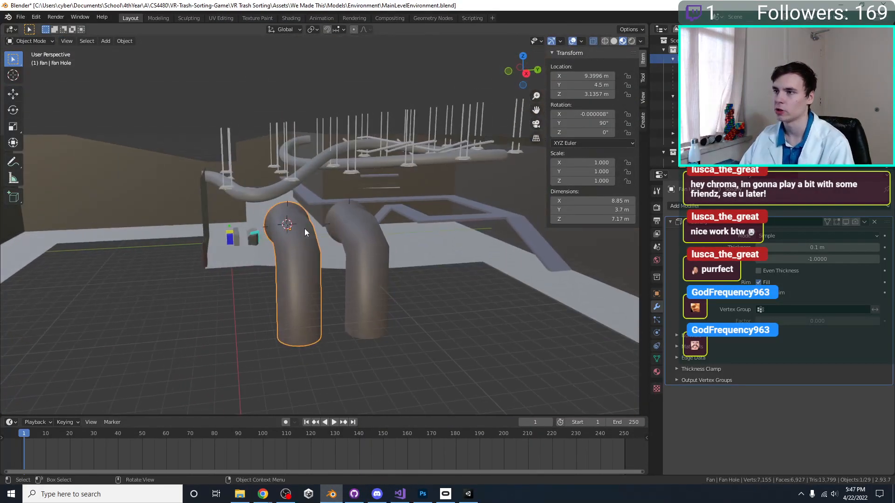
{"action": "key", "text": "Tab"}
{"action": "middle_click_drag", "start_coordinate": [421, 278], "coordinate": [388, 290]}
{"action": "key", "text": "a"}
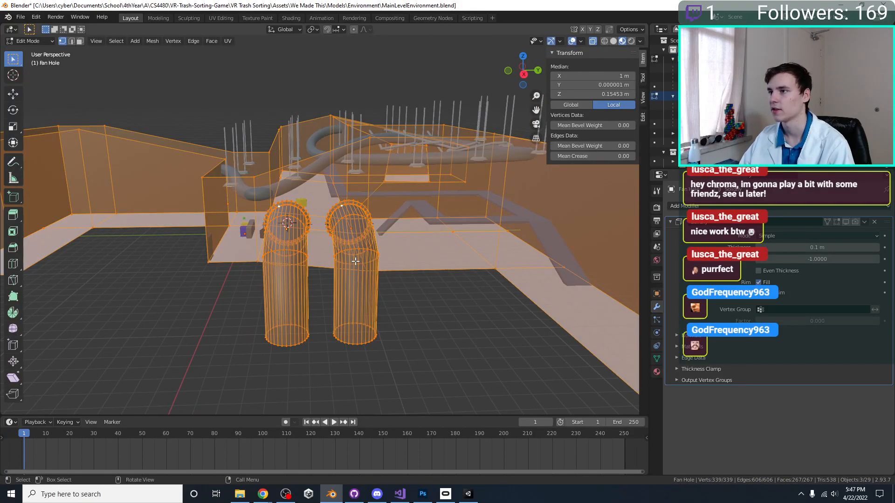
{"action": "key", "text": "Tab"}
{"action": "key", "text": "r"}
{"action": "key", "text": "z"}
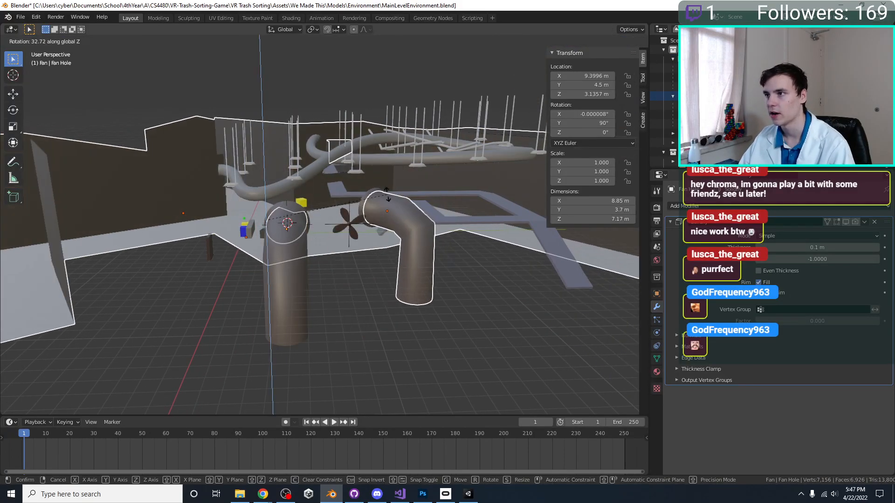
{"action": "right_click", "coordinate": [360, 374]}
Rotate the Fan Hole.001 duct 180 degrees about the global X axis.
{"action": "left_click_drag", "start_coordinate": [360, 374], "coordinate": [362, 376]}
{"action": "key", "text": "r"}
{"action": "key", "text": "z"}
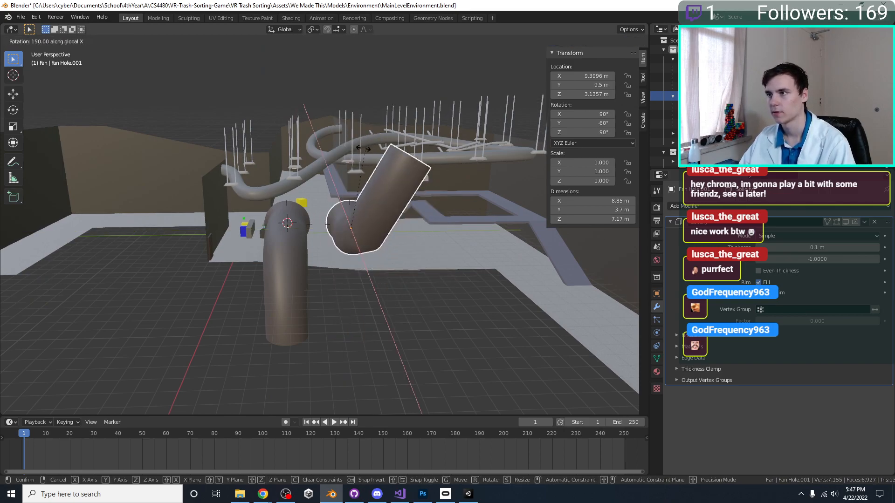
{"action": "key", "text": "Return"}
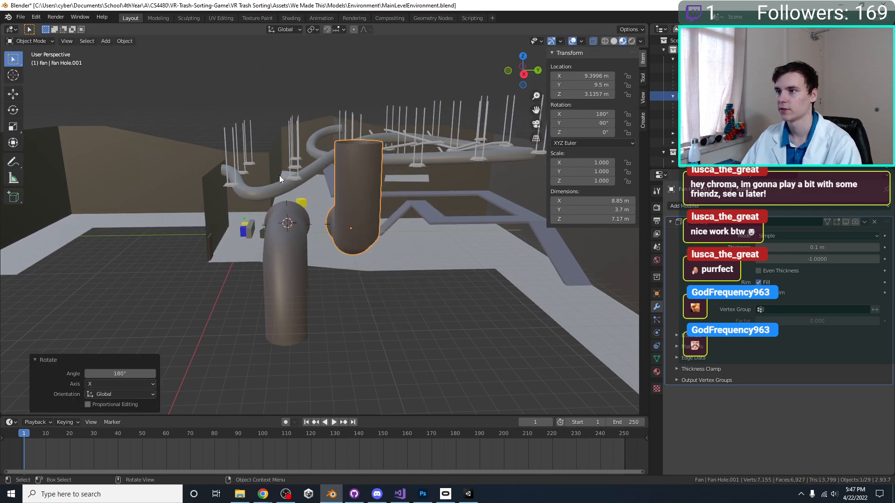
Tilt the Fan Hole duct freely by about -10 degrees.
{"action": "left_click", "coordinate": [301, 276]}
{"action": "scroll", "coordinate": [344, 292], "scroll_direction": "up", "scroll_amount": 1}
{"action": "key", "text": "r"}
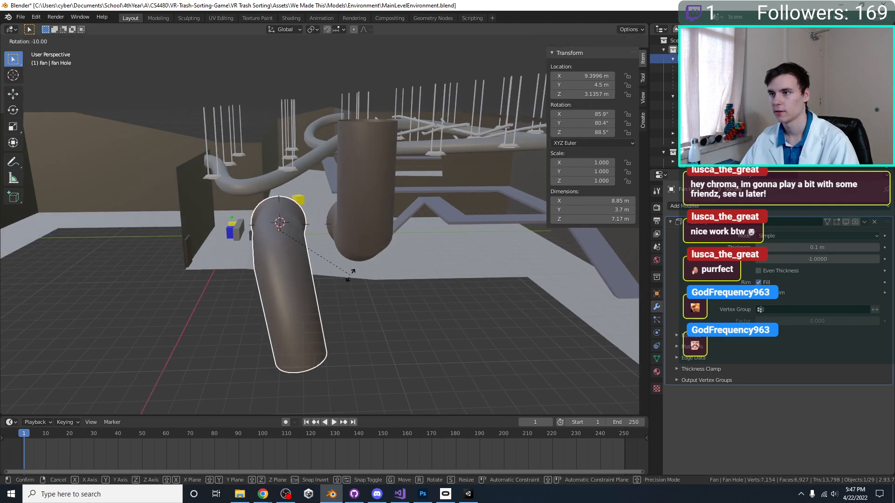
{"action": "left_click", "coordinate": [354, 272]}
Rotate the upward-pointing Fan Hole.001 duct 20 degrees about the global X axis.
{"action": "left_click", "coordinate": [365, 223]}
{"action": "key", "text": "z"}
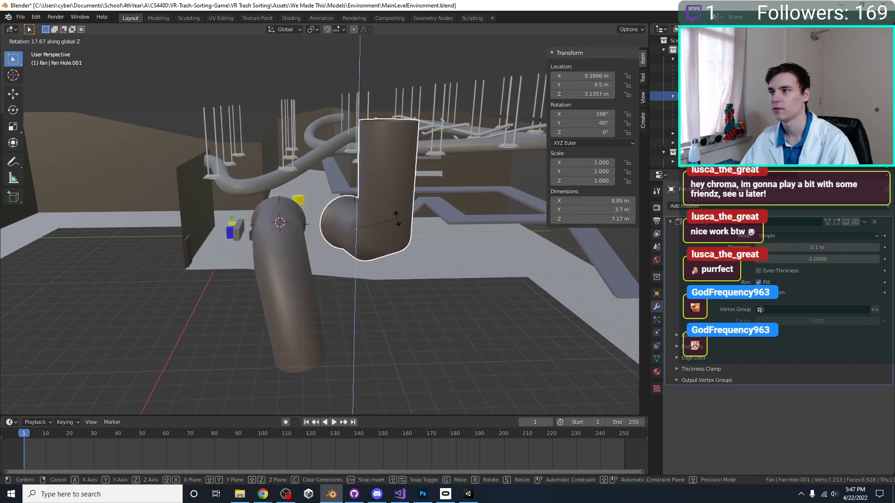
{"action": "key", "text": "x"}
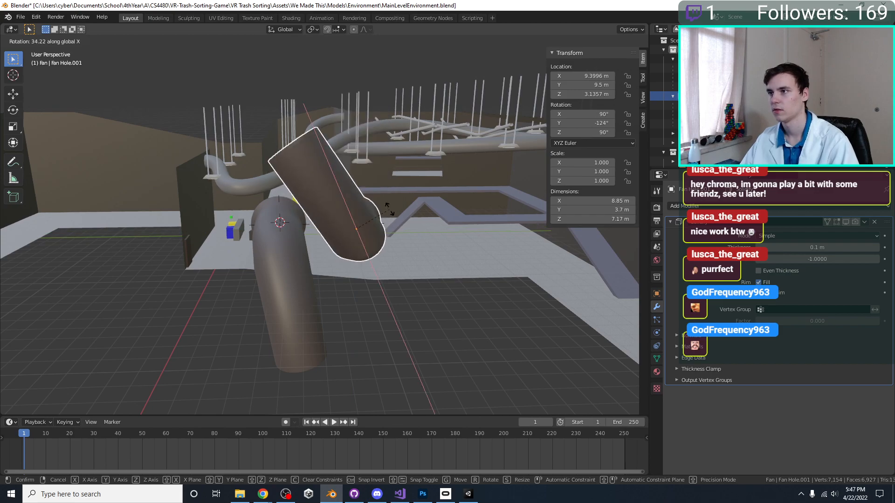
{"action": "left_click", "coordinate": [404, 209]}
Readjust the Fan Hole.001 duct's tilt about the global X axis and rotate the Fan Hole duct about 5 degrees about it.
{"action": "middle_click_drag", "start_coordinate": [383, 242], "coordinate": [572, 230]}
{"action": "middle_click_drag", "start_coordinate": [379, 213], "coordinate": [363, 263]}
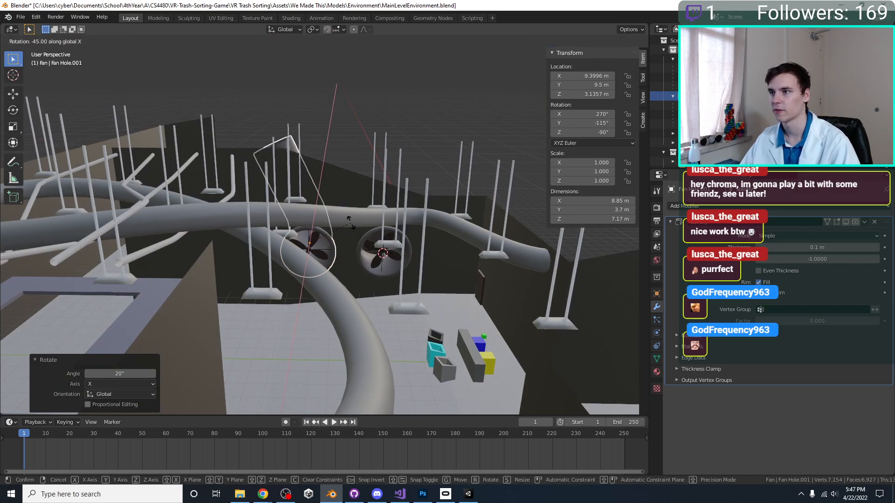
{"action": "middle_click_drag", "start_coordinate": [349, 216], "coordinate": [478, 245]}
{"action": "left_click", "coordinate": [429, 272]}
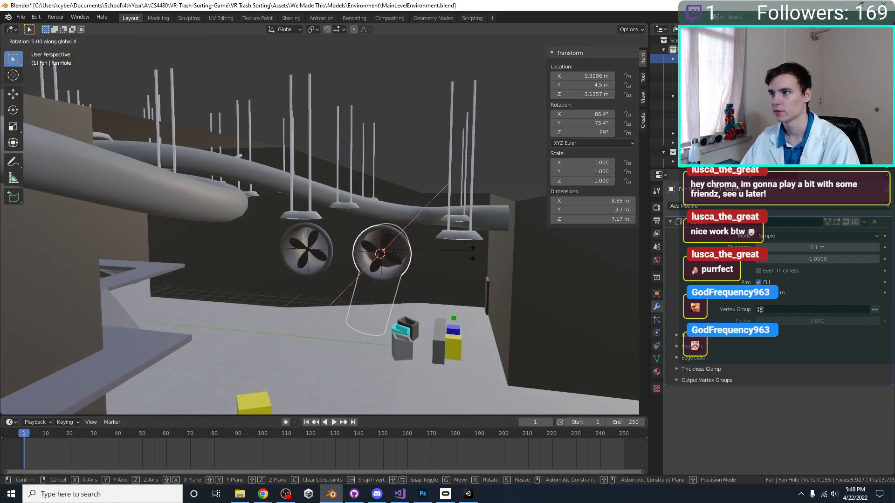
{"action": "left_click", "coordinate": [470, 259]}
Clear the selection and save the MainLevelEnvironment Blender file.
{"action": "middle_click_drag", "start_coordinate": [443, 289], "coordinate": [424, 209]}
{"action": "left_click", "coordinate": [423, 207]}
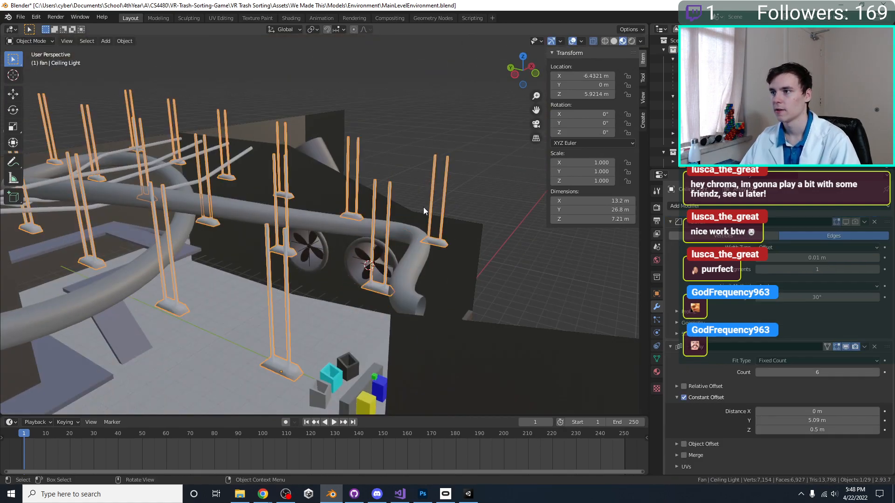
{"action": "left_click", "coordinate": [485, 169]}
{"action": "key", "text": "ctrl+s"}
Switch to Unity, play the level to check the fan ducts and shadows in the headset, and stop it.
{"action": "left_click", "coordinate": [469, 495]}
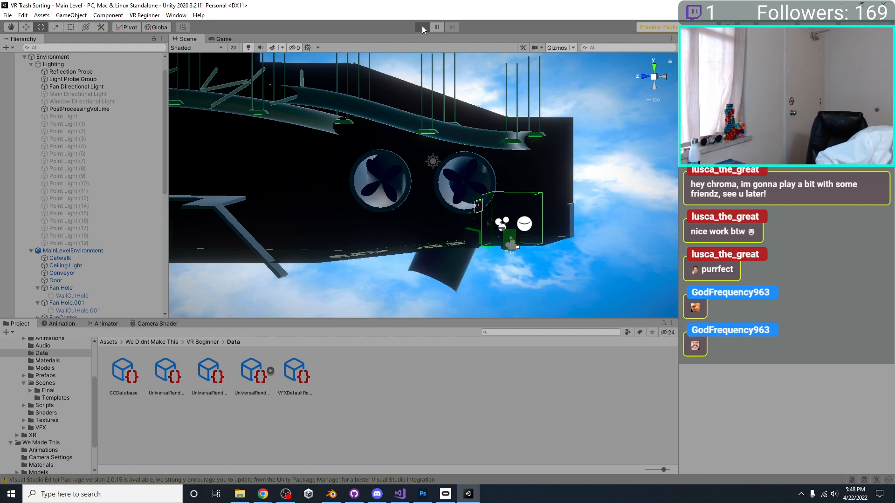
{"action": "left_click", "coordinate": [422, 27]}
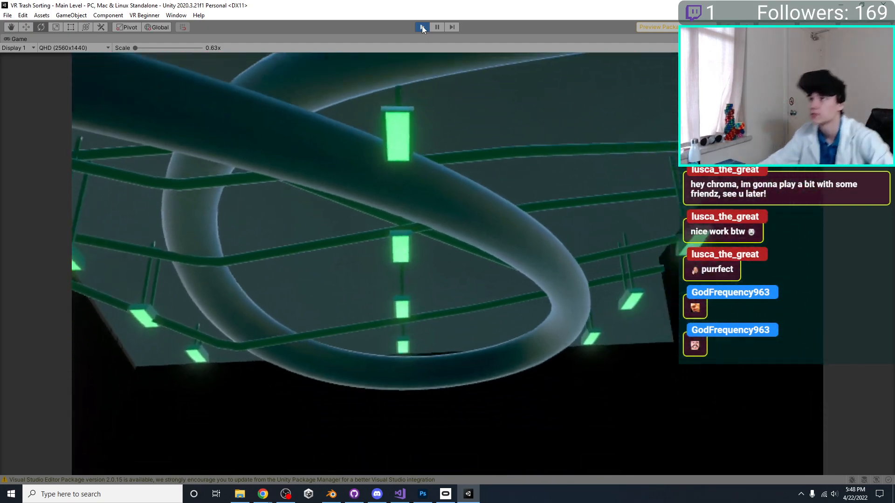
{"action": "left_click", "coordinate": [422, 27]}
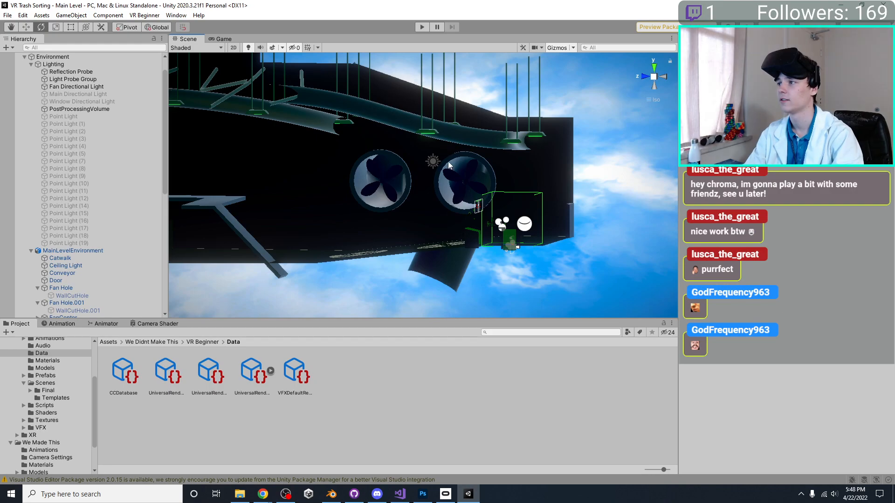
Set the emission intensity of the Metal 3 material on the score sign's green balls to 2.
{"action": "right_click_drag", "start_coordinate": [448, 162], "coordinate": [393, 187]}
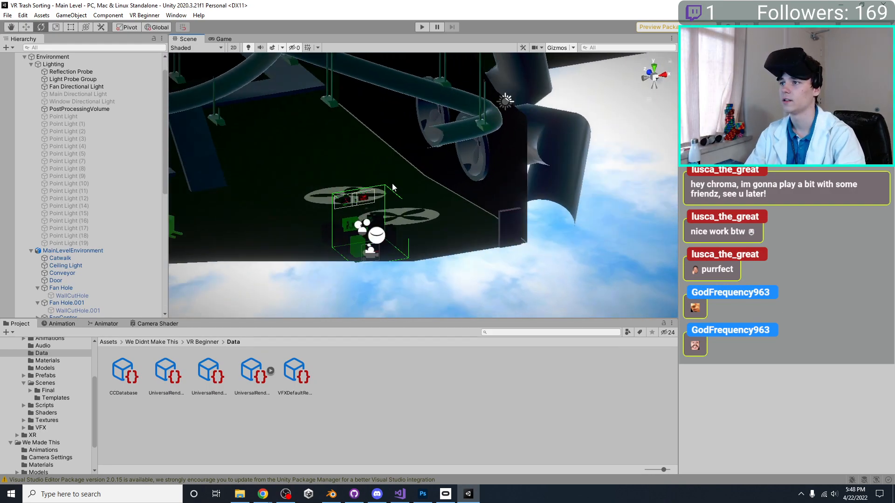
{"action": "left_click", "coordinate": [367, 196]}
{"action": "key", "text": "f"}
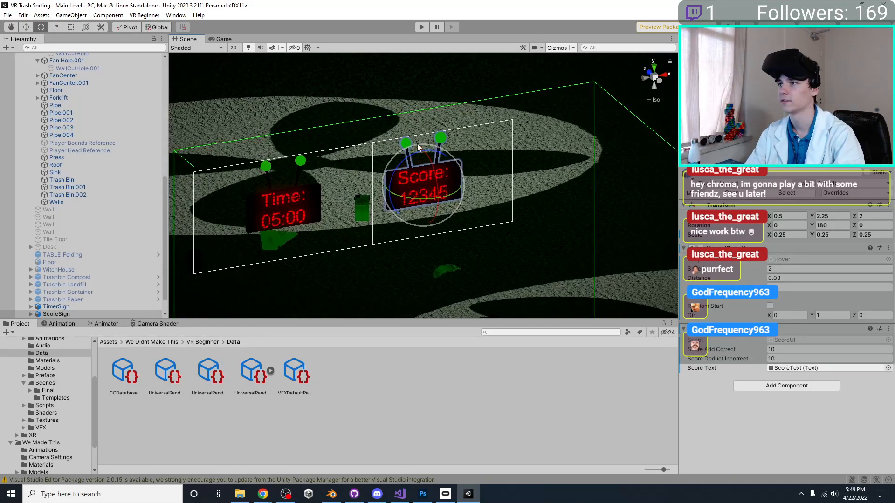
{"action": "left_click_drag", "start_coordinate": [406, 145], "coordinate": [401, 132], "text": "alt"}
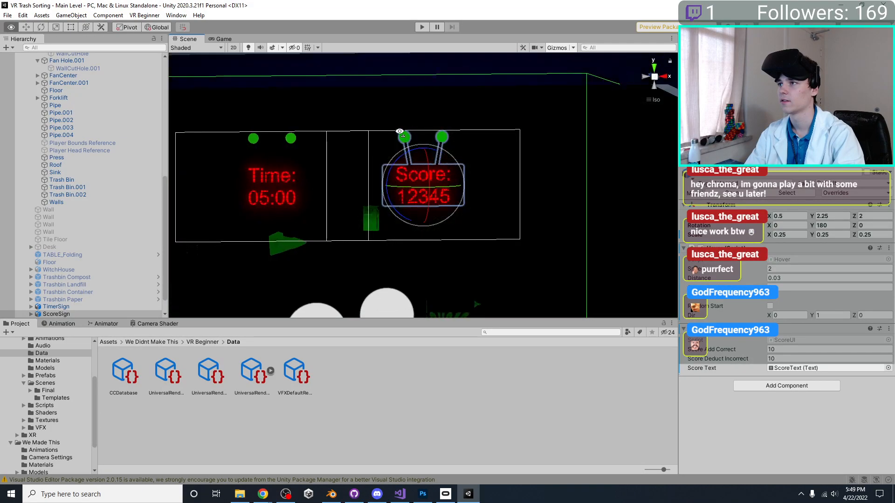
{"action": "left_click", "coordinate": [403, 140]}
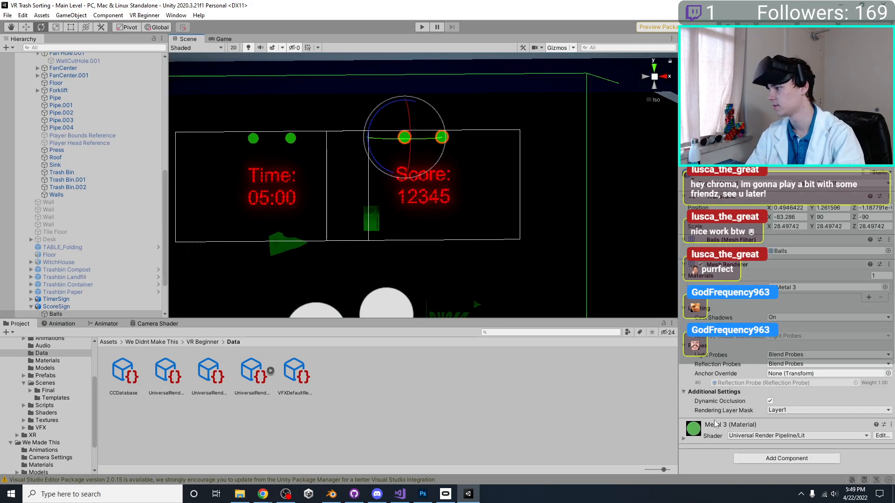
{"action": "scroll", "coordinate": [696, 439], "scroll_direction": "down", "scroll_amount": 5}
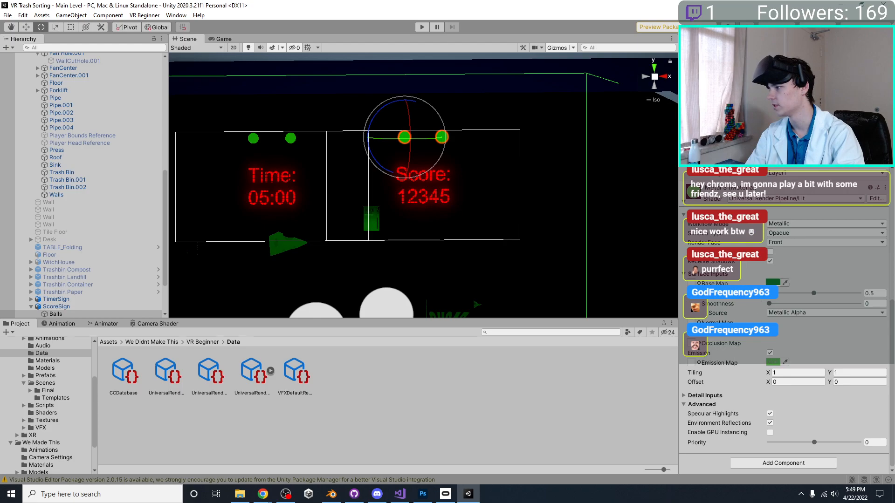
{"action": "left_click", "coordinate": [772, 363]}
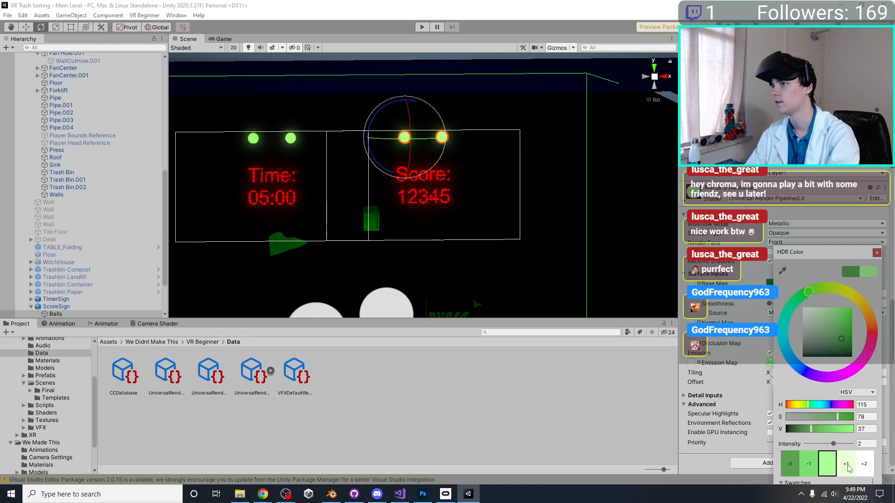
Examine the brighter sign balls and the fan shadows from farther out and above the level.
{"action": "right_click_drag", "start_coordinate": [267, 118], "coordinate": [326, 180]}
{"action": "scroll", "coordinate": [434, 201], "scroll_direction": "down", "scroll_amount": 8}
{"action": "scroll", "coordinate": [433, 196], "scroll_direction": "up", "scroll_amount": 5}
{"action": "scroll", "coordinate": [465, 194], "scroll_direction": "down", "scroll_amount": 8}
{"action": "right_click_drag", "start_coordinate": [466, 194], "coordinate": [491, 198]}
{"action": "scroll", "coordinate": [445, 184], "scroll_direction": "down", "scroll_amount": 6}
{"action": "left_click_drag", "start_coordinate": [492, 198], "coordinate": [537, 256], "text": "alt"}
{"action": "scroll", "coordinate": [513, 254], "scroll_direction": "up", "scroll_amount": 6}
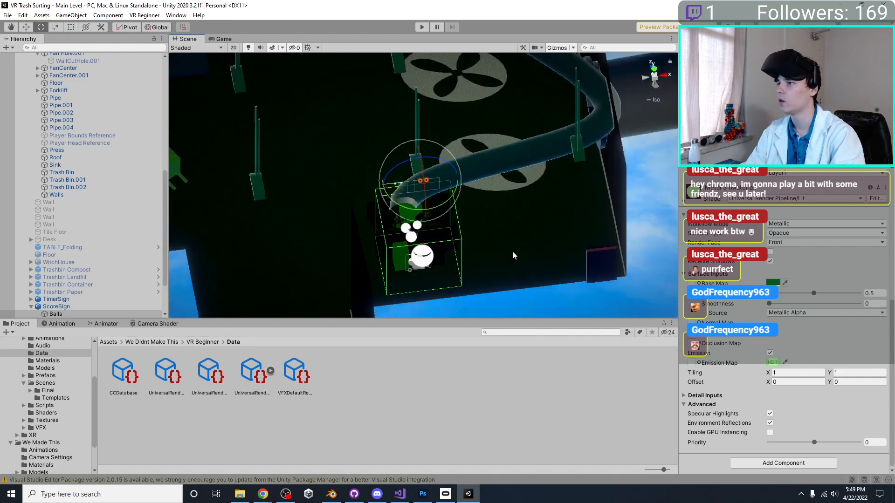
{"action": "scroll", "coordinate": [508, 236], "scroll_direction": "down", "scroll_amount": 8}
Deactivate the Fan Directional Light, activate the Window Directional Light and view its light patches on the floor.
{"action": "scroll", "coordinate": [91, 119], "scroll_direction": "up", "scroll_amount": 10}
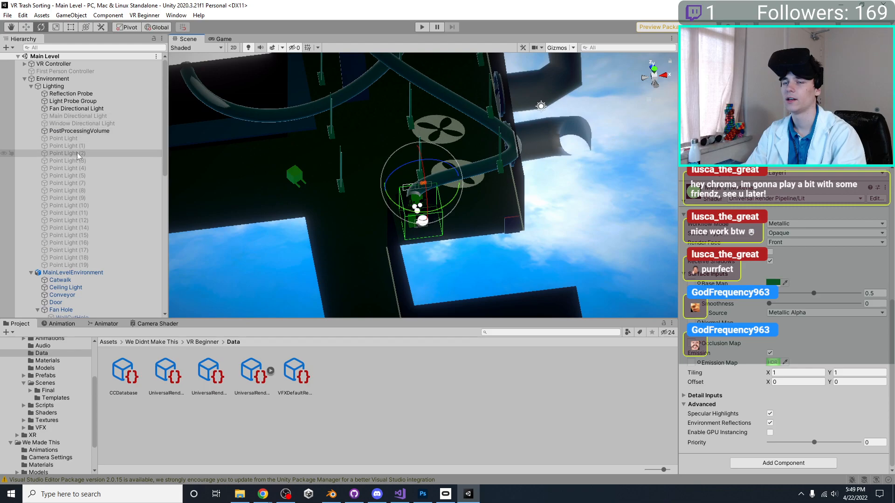
{"action": "left_click", "coordinate": [82, 109]}
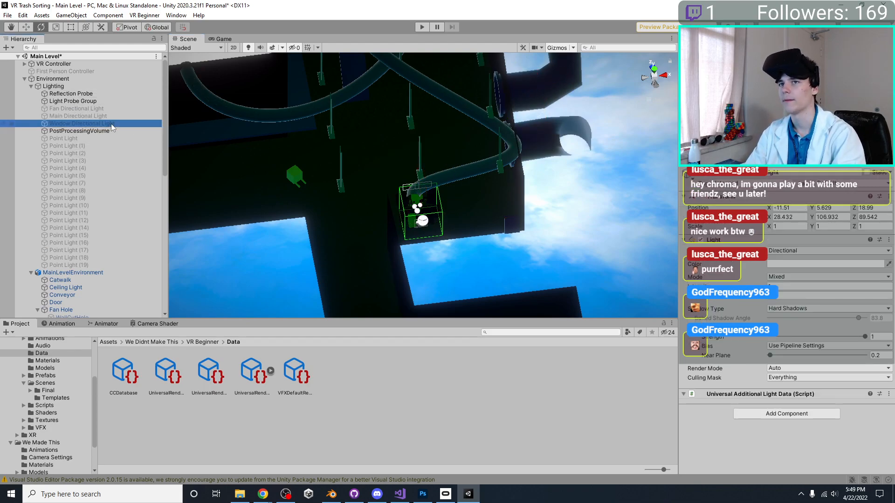
{"action": "mouse_move", "coordinate": [443, 179]}
{"action": "left_mouse_down", "text": "alt"}
{"action": "mouse_move", "coordinate": [412, 171]}
{"action": "mouse_move", "coordinate": [450, 169]}
{"action": "mouse_move", "coordinate": [540, 289]}
{"action": "mouse_move", "coordinate": [508, 253]}
{"action": "mouse_move", "coordinate": [540, 166]}
{"action": "mouse_move", "coordinate": [412, 229]}
{"action": "mouse_move", "coordinate": [480, 154]}
{"action": "mouse_move", "coordinate": [466, 149]}
{"action": "mouse_move", "coordinate": [506, 200]}
{"action": "mouse_move", "coordinate": [478, 254]}
{"action": "mouse_move", "coordinate": [390, 156]}
{"action": "mouse_move", "coordinate": [438, 223]}
{"action": "mouse_move", "coordinate": [312, 169]}
{"action": "mouse_move", "coordinate": [533, 216]}
{"action": "mouse_move", "coordinate": [429, 234]}
{"action": "mouse_move", "coordinate": [352, 217]}
{"action": "mouse_move", "coordinate": [455, 181]}
{"action": "left_mouse_up", "text": "alt"}
{"action": "scroll", "coordinate": [389, 177], "scroll_direction": "up", "scroll_amount": 10}
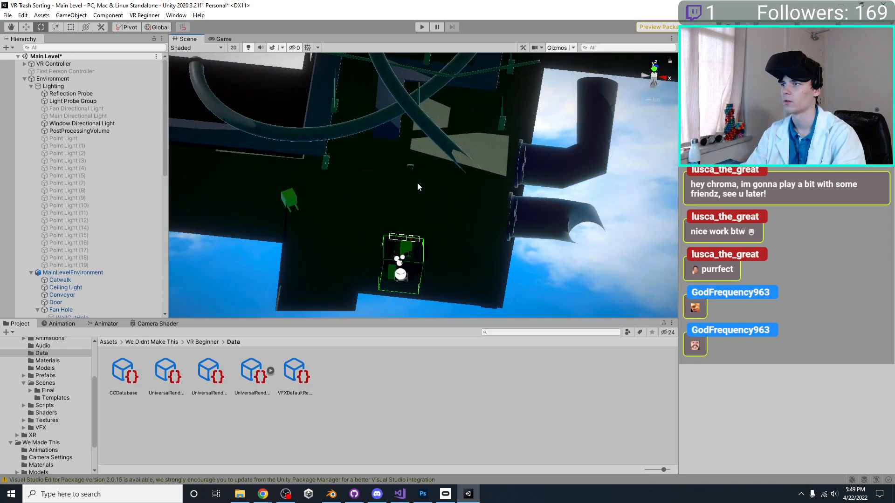
{"action": "middle_click_drag", "start_coordinate": [432, 147], "coordinate": [448, 295]}
{"action": "scroll", "coordinate": [441, 236], "scroll_direction": "down", "scroll_amount": 4}
{"action": "scroll", "coordinate": [440, 234], "scroll_direction": "down", "scroll_amount": 5}
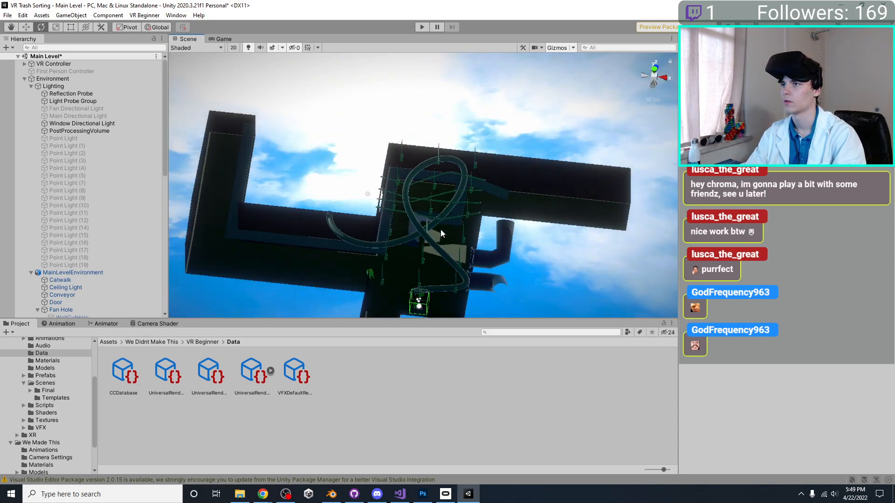
Frame the Window Directional Light and examine its light patches on the floor from several angles.
{"action": "scroll", "coordinate": [419, 246], "scroll_direction": "down", "scroll_amount": 3}
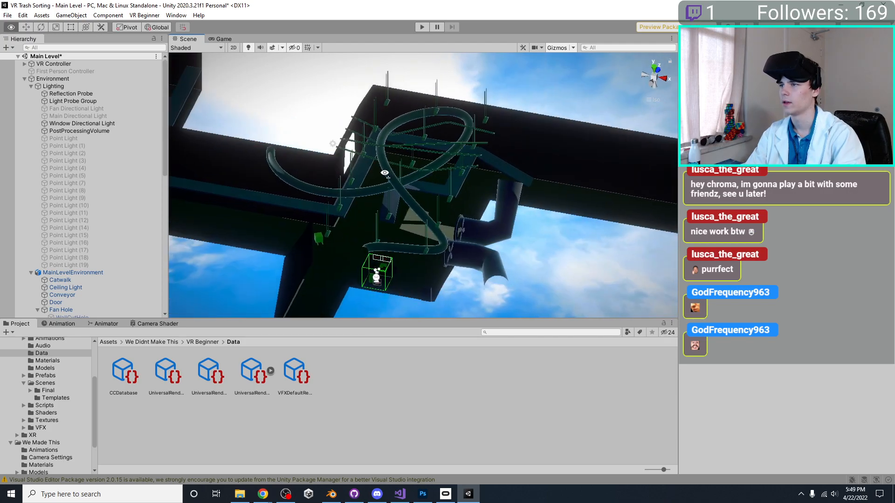
{"action": "left_click", "coordinate": [334, 145]}
{"action": "key", "text": "f"}
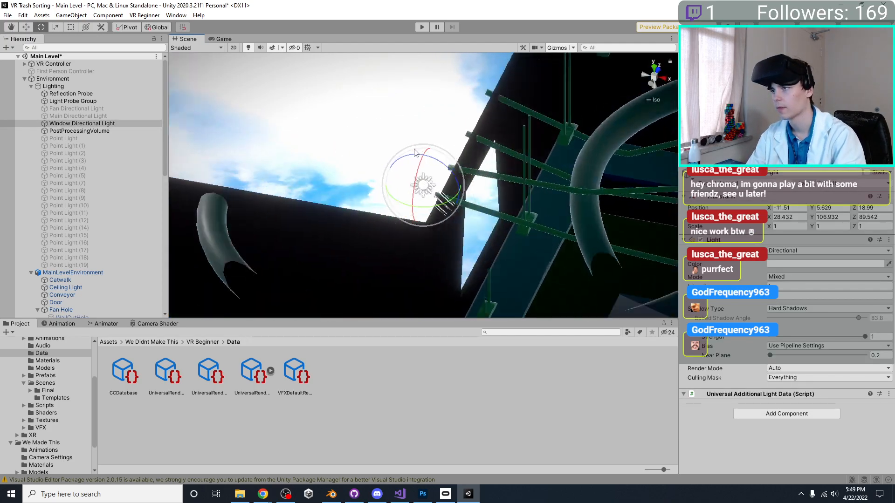
{"action": "left_click", "coordinate": [655, 77]}
{"action": "middle_click_drag", "start_coordinate": [544, 172], "coordinate": [380, 148]}
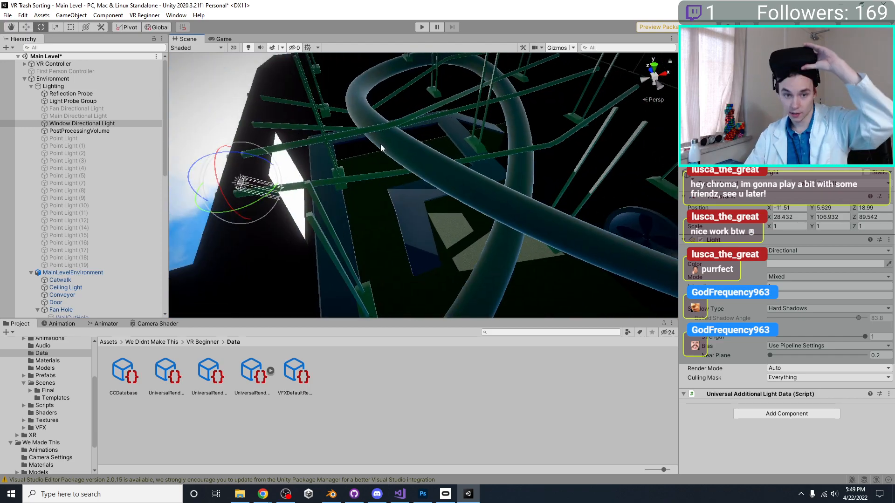
{"action": "middle_click_drag", "start_coordinate": [408, 188], "coordinate": [302, 169]}
{"action": "right_click_drag", "start_coordinate": [301, 169], "coordinate": [356, 187]}
{"action": "middle_click_drag", "start_coordinate": [355, 186], "coordinate": [529, 181]}
{"action": "right_click_drag", "start_coordinate": [530, 181], "coordinate": [544, 146]}
{"action": "middle_click_drag", "start_coordinate": [543, 146], "coordinate": [571, 116]}
{"action": "middle_click_drag", "start_coordinate": [434, 194], "coordinate": [441, 173]}
{"action": "scroll", "coordinate": [442, 174], "scroll_direction": "down", "scroll_amount": 6}
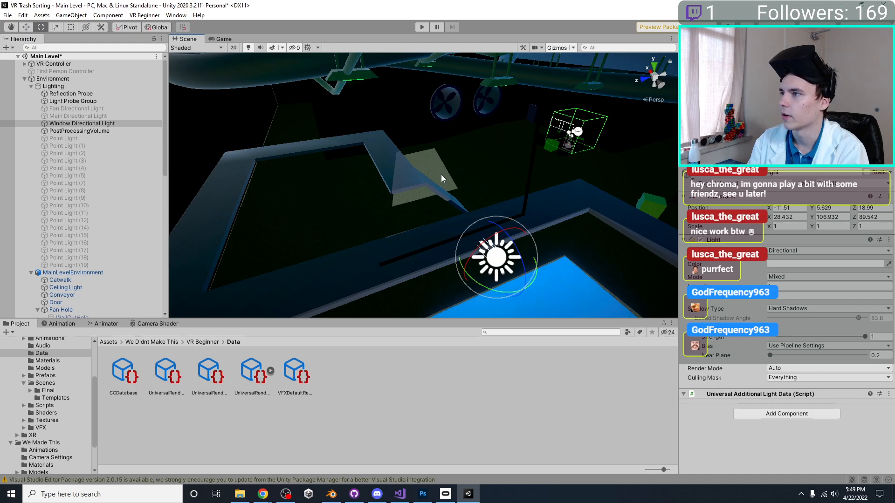
{"action": "scroll", "coordinate": [477, 193], "scroll_direction": "up", "scroll_amount": 6}
{"action": "mouse_move", "coordinate": [477, 191]}
{"action": "right_mouse_down"}
{"action": "mouse_move", "coordinate": [454, 211]}
{"action": "mouse_move", "coordinate": [300, 238]}
{"action": "mouse_move", "coordinate": [505, 194]}
{"action": "mouse_move", "coordinate": [342, 208]}
{"action": "mouse_move", "coordinate": [365, 176]}
{"action": "mouse_move", "coordinate": [431, 233]}
{"action": "mouse_move", "coordinate": [491, 146]}
{"action": "mouse_move", "coordinate": [569, 184]}
{"action": "mouse_move", "coordinate": [480, 194]}
{"action": "right_mouse_up"}
{"action": "middle_click_drag", "start_coordinate": [479, 194], "coordinate": [478, 220]}
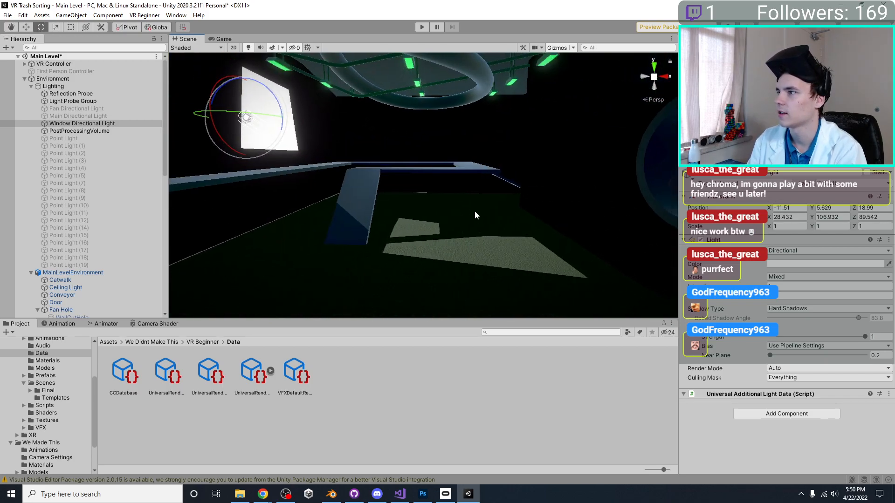
Try rotating the Window Directional Light, check the floor patches, and undo the rotation.
{"action": "right_click_drag", "start_coordinate": [476, 211], "coordinate": [440, 201]}
{"action": "middle_click_drag", "start_coordinate": [440, 202], "coordinate": [483, 241]}
{"action": "middle_click_drag", "start_coordinate": [404, 160], "coordinate": [391, 201]}
{"action": "left_click_drag", "start_coordinate": [317, 129], "coordinate": [304, 137], "text": "ctrl"}
{"action": "middle_click_drag", "start_coordinate": [328, 143], "coordinate": [257, 99]}
{"action": "key", "text": "ctrl+z"}
Rotate the Window Directional Light to a Y rotation of 116.093, check the floor patches, and save the scene.
{"action": "right_click_drag", "start_coordinate": [369, 139], "coordinate": [311, 122]}
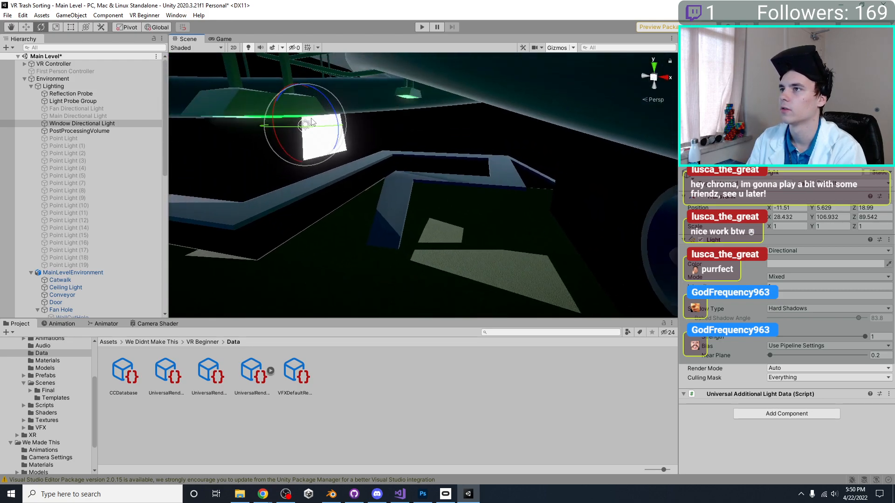
{"action": "left_click_drag", "start_coordinate": [321, 130], "coordinate": [308, 135]}
{"action": "middle_click_drag", "start_coordinate": [479, 248], "coordinate": [479, 209]}
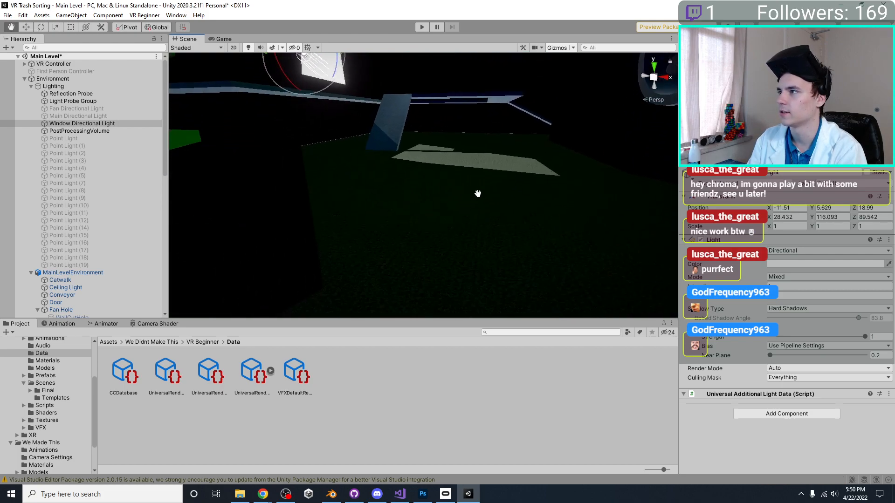
{"action": "middle_click_drag", "start_coordinate": [412, 166], "coordinate": [504, 246]}
{"action": "key", "text": "ctrl+s"}
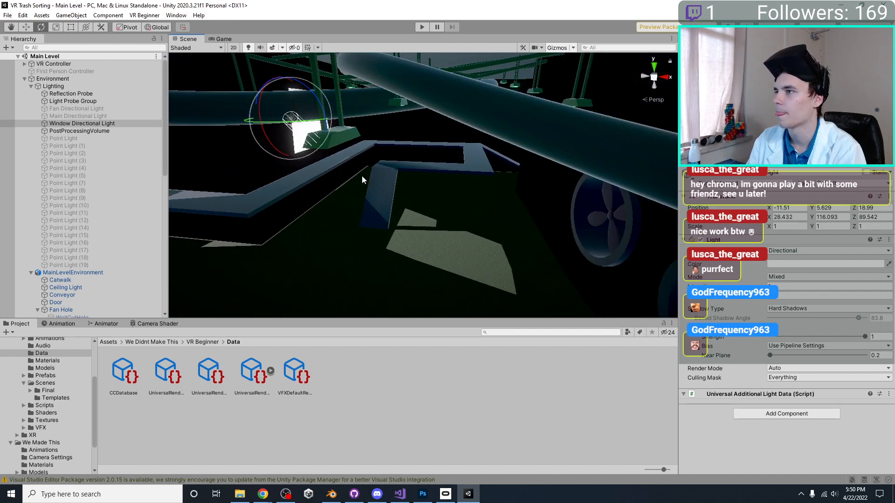
Undo the Window Directional Light's last rotation and save the scene.
{"action": "scroll", "coordinate": [361, 176], "scroll_direction": "up", "scroll_amount": 10}
{"action": "scroll", "coordinate": [444, 190], "scroll_direction": "down", "scroll_amount": 10}
{"action": "middle_click_drag", "start_coordinate": [480, 190], "coordinate": [472, 252]}
{"action": "scroll", "coordinate": [473, 252], "scroll_direction": "down", "scroll_amount": 4}
{"action": "key", "text": "ctrl+s"}
{"action": "scroll", "coordinate": [396, 160], "scroll_direction": "down", "scroll_amount": 8}
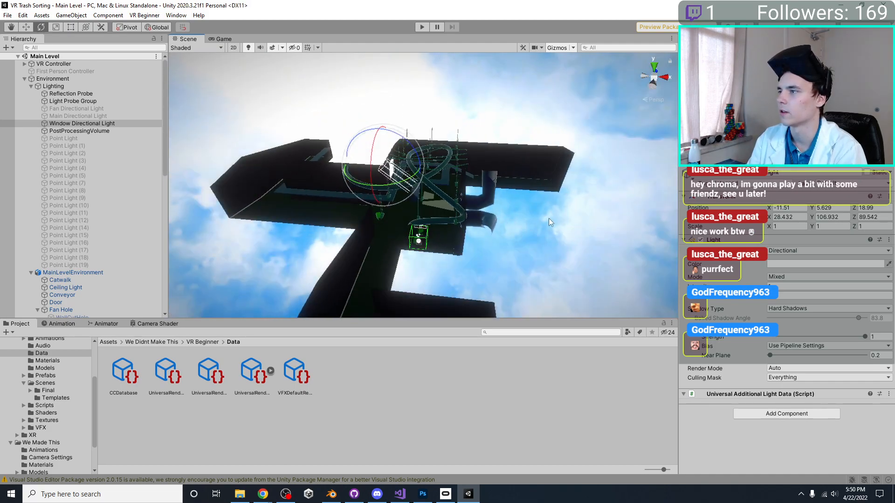
Activate both the Fan Directional Light and the Main Directional Light.
{"action": "left_click", "coordinate": [545, 215]}
{"action": "scroll", "coordinate": [546, 214], "scroll_direction": "up", "scroll_amount": 2}
{"action": "left_click", "coordinate": [113, 108]}
{"action": "left_click", "coordinate": [110, 115], "text": "shift"}
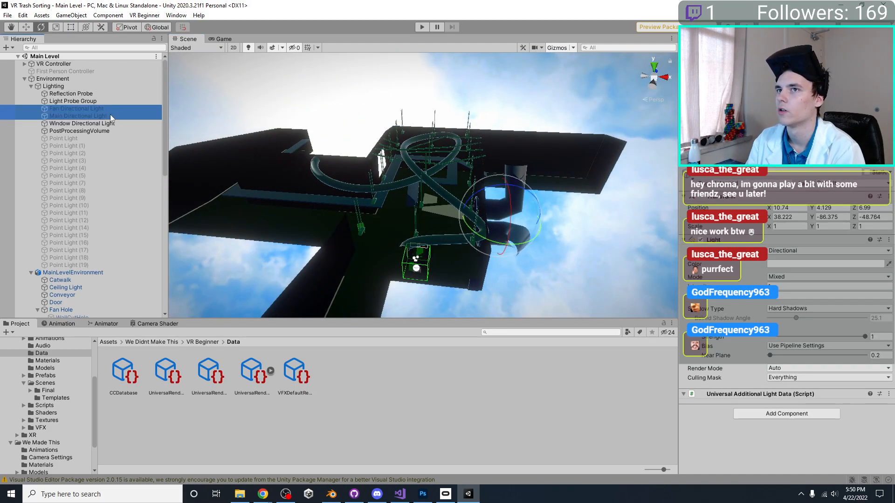
{"action": "left_click", "coordinate": [700, 172]}
{"action": "left_click", "coordinate": [563, 248]}
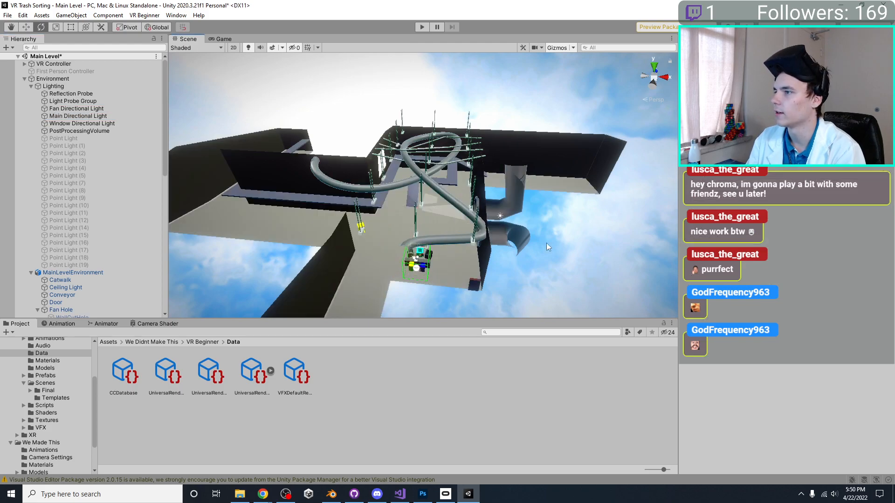
Set the Main Directional Light's intensity to 0.8 and view the result inside the level.
{"action": "scroll", "coordinate": [563, 248], "scroll_direction": "up", "scroll_amount": 3}
{"action": "left_click", "coordinate": [105, 109]}
{"action": "left_click", "coordinate": [96, 116]}
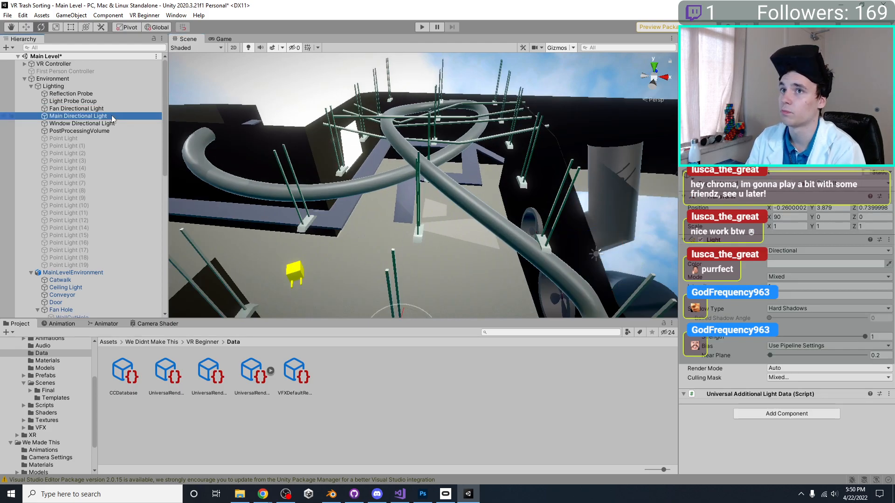
{"action": "left_click", "coordinate": [91, 124]}
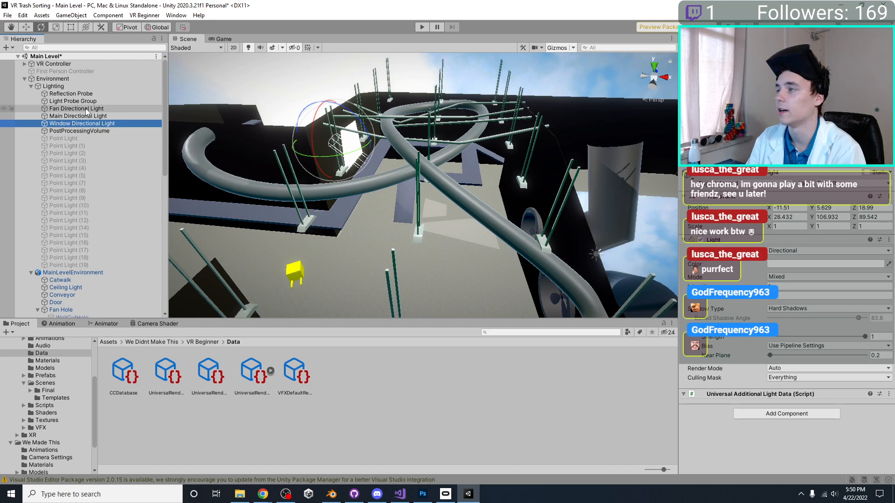
{"action": "left_click", "coordinate": [91, 112]}
{"action": "left_click", "coordinate": [86, 117]}
{"action": "left_click", "coordinate": [770, 284]}
{"action": "type", "text": "0.8"}
{"action": "mouse_move", "coordinate": [370, 170]}
{"action": "right_mouse_down"}
{"action": "mouse_move", "coordinate": [363, 189]}
{"action": "mouse_move", "coordinate": [363, 173]}
{"action": "right_mouse_up"}
{"action": "key", "text": "w"}
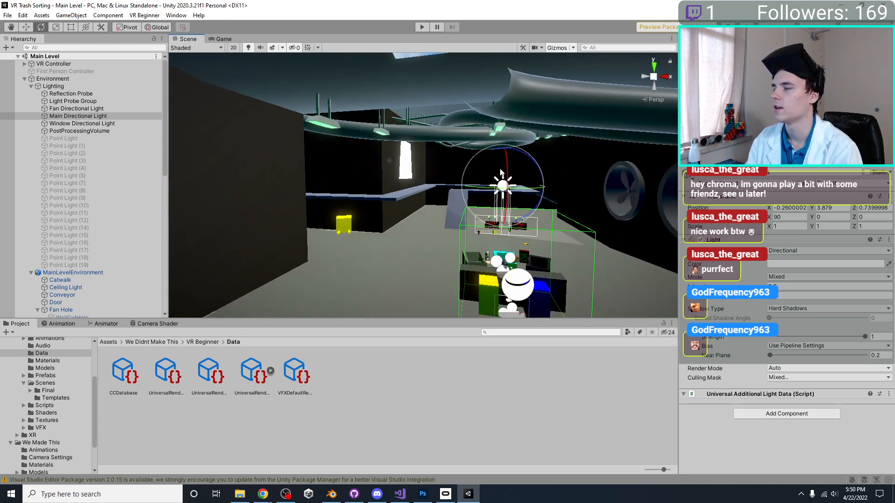
Set the Window Directional Light's intensity to 0.5, then try another intensity and undo that change.
{"action": "left_click", "coordinate": [82, 123]}
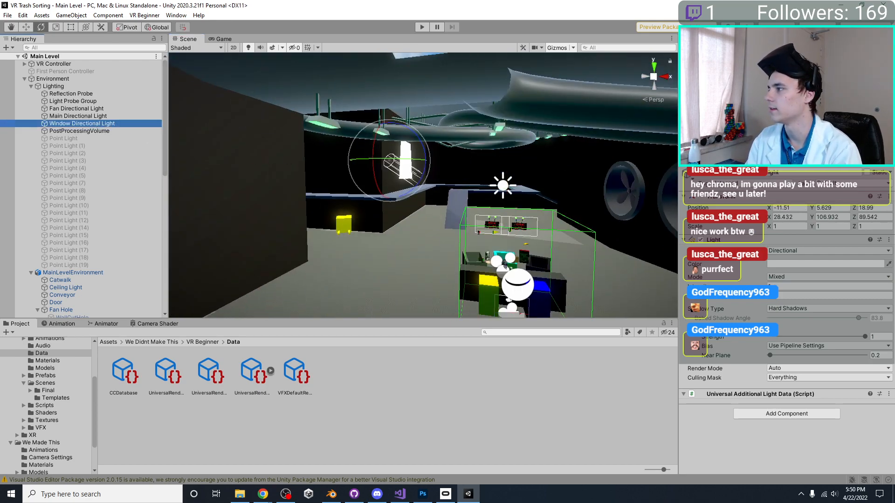
{"action": "left_click", "coordinate": [792, 286]}
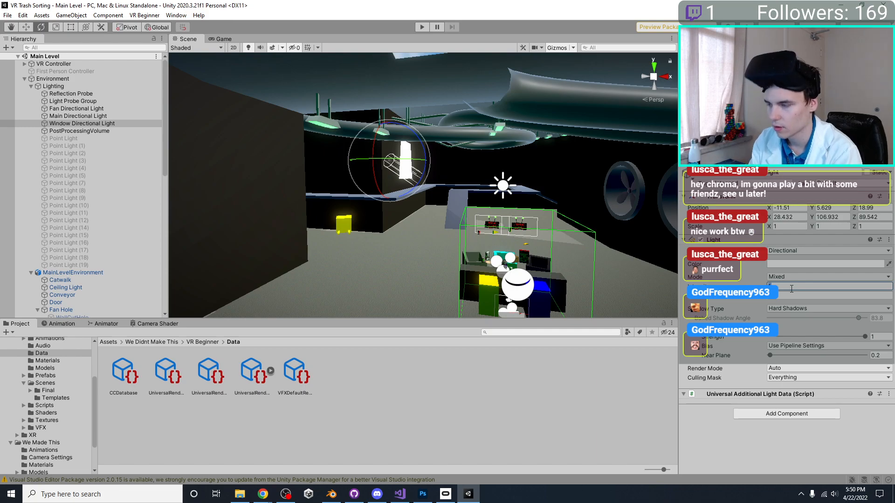
{"action": "type", "text": "0.5"}
{"action": "right_click_drag", "start_coordinate": [351, 71], "coordinate": [376, 96]}
{"action": "key", "text": "e"}
{"action": "left_click_drag", "start_coordinate": [741, 284], "coordinate": [792, 285]}
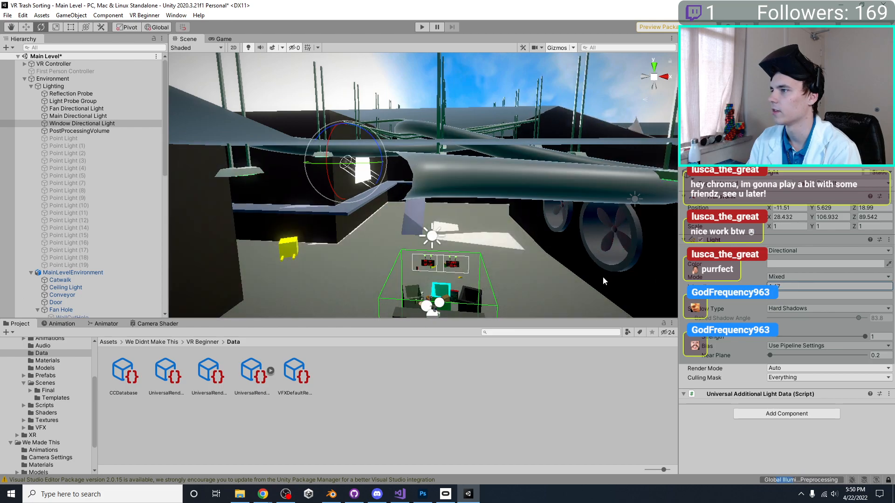
{"action": "key", "text": "ctrl+z"}
Frame the Fan Directional Light, try rotating it, and undo the rotation.
{"action": "right_click_drag", "start_coordinate": [376, 268], "coordinate": [518, 234]}
{"action": "double_click", "coordinate": [96, 108]}
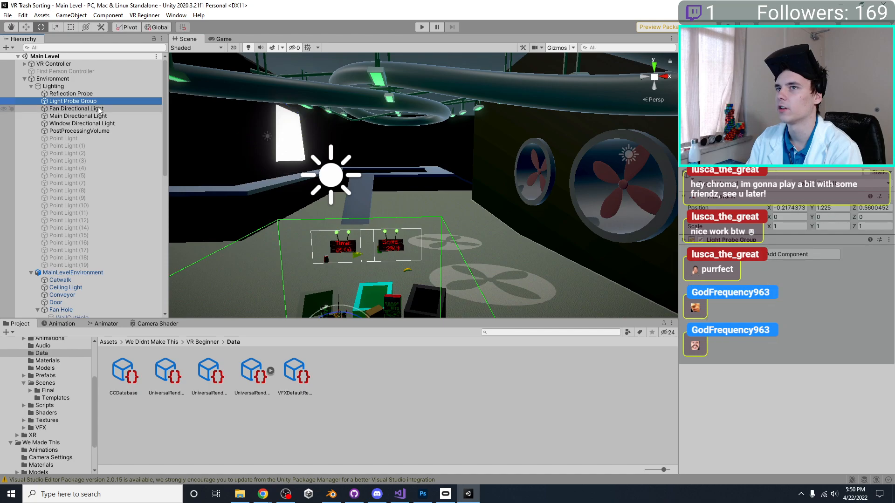
{"action": "scroll", "coordinate": [379, 149], "scroll_direction": "up", "scroll_amount": 3}
{"action": "right_click_drag", "start_coordinate": [379, 149], "coordinate": [414, 92]}
{"action": "left_click_drag", "start_coordinate": [393, 76], "coordinate": [468, 177]}
{"action": "right_click_drag", "start_coordinate": [428, 209], "coordinate": [442, 128]}
{"action": "key", "text": "ctrl+z"}
Rotate the Fan Directional Light to about X 30.28, Y -86.70, Z -49.35 and view the fan shadows.
{"action": "left_click_drag", "start_coordinate": [460, 125], "coordinate": [468, 118]}
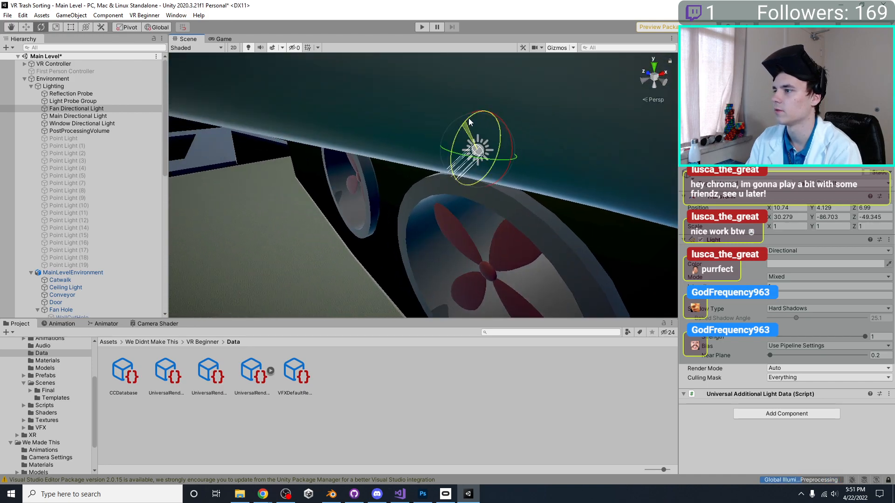
{"action": "right_click_drag", "start_coordinate": [417, 195], "coordinate": [344, 216]}
{"action": "scroll", "coordinate": [343, 217], "scroll_direction": "down", "scroll_amount": 4}
{"action": "middle_click_drag", "start_coordinate": [342, 218], "coordinate": [380, 200]}
{"action": "scroll", "coordinate": [380, 200], "scroll_direction": "down", "scroll_amount": 5}
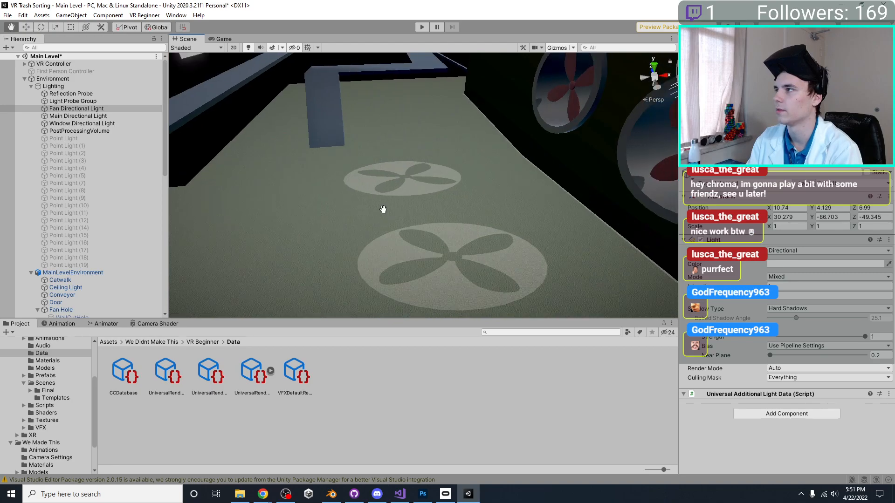
Undo and redo the Fan Directional Light's rotation to compare the fan shadows on the floor.
{"action": "key", "text": "ctrl+z"}
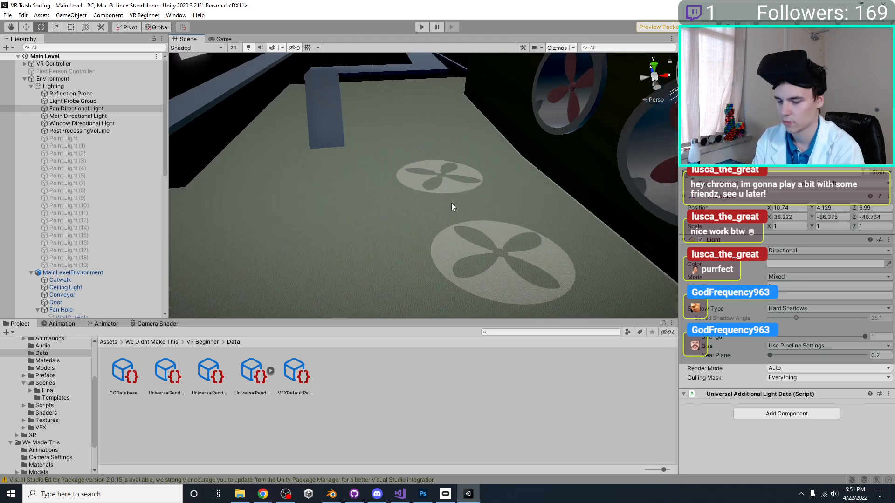
{"action": "key", "text": "ctrl+y"}
{"action": "scroll", "coordinate": [451, 203], "scroll_direction": "down", "scroll_amount": 5}
{"action": "scroll", "coordinate": [344, 185], "scroll_direction": "up", "scroll_amount": 4}
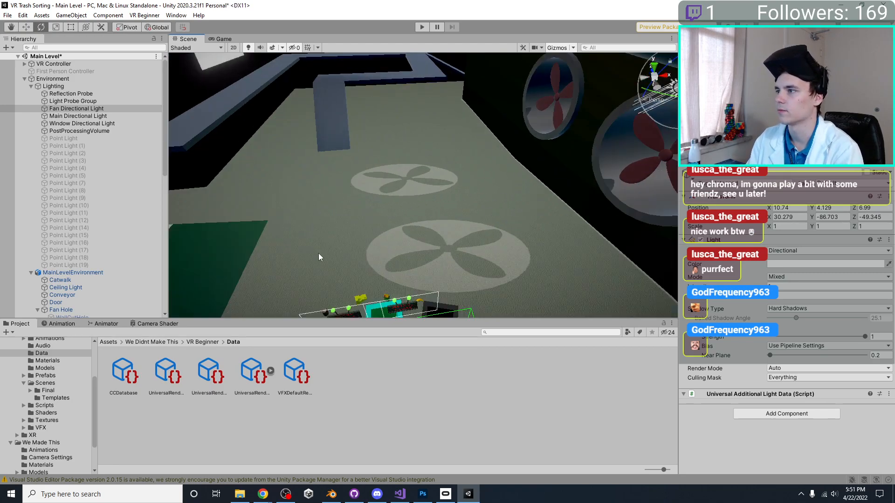
{"action": "right_click_drag", "start_coordinate": [429, 203], "coordinate": [368, 205]}
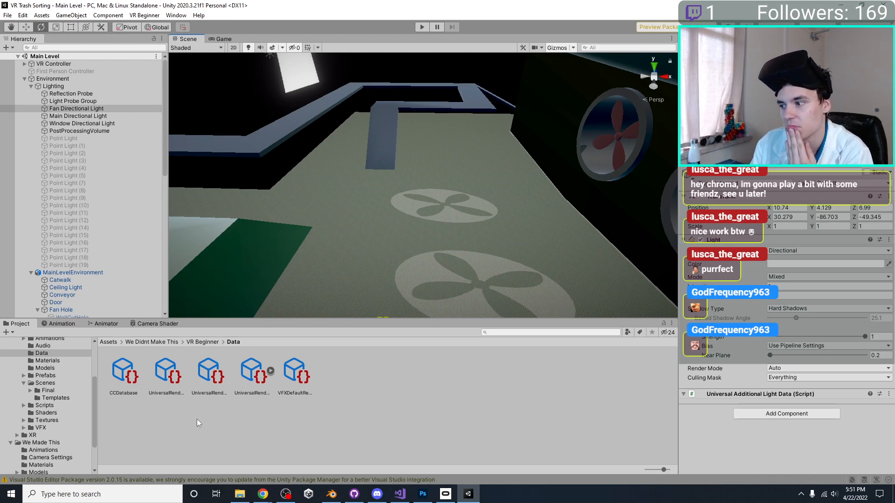
{"action": "scroll", "coordinate": [310, 191], "scroll_direction": "down", "scroll_amount": 5}
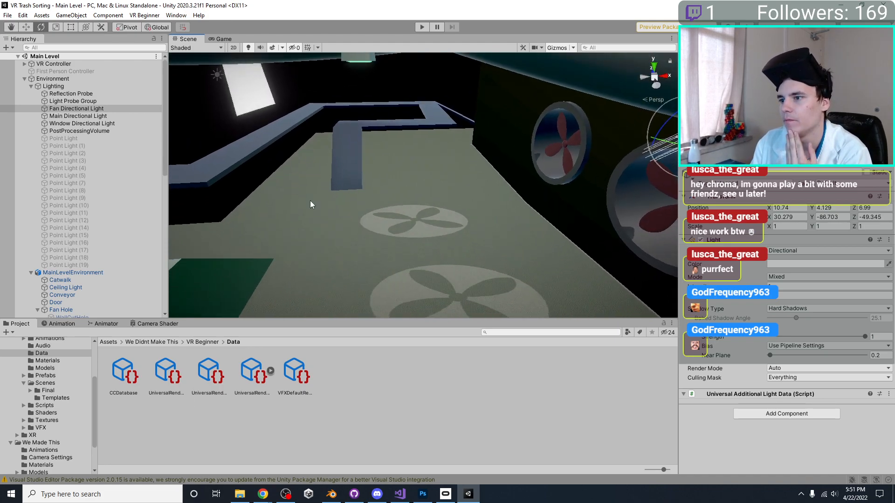
Check the Floor object's settings and mark the Catwalk as static.
{"action": "left_click", "coordinate": [368, 227]}
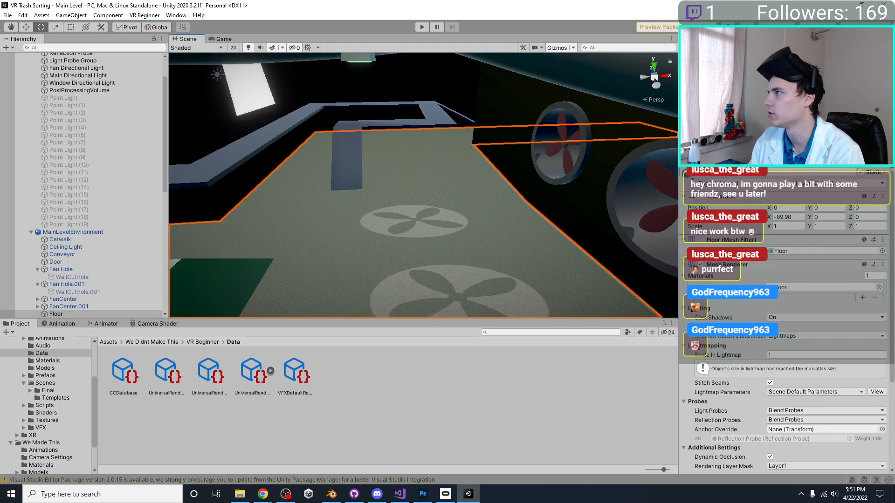
{"action": "left_click", "coordinate": [365, 127]}
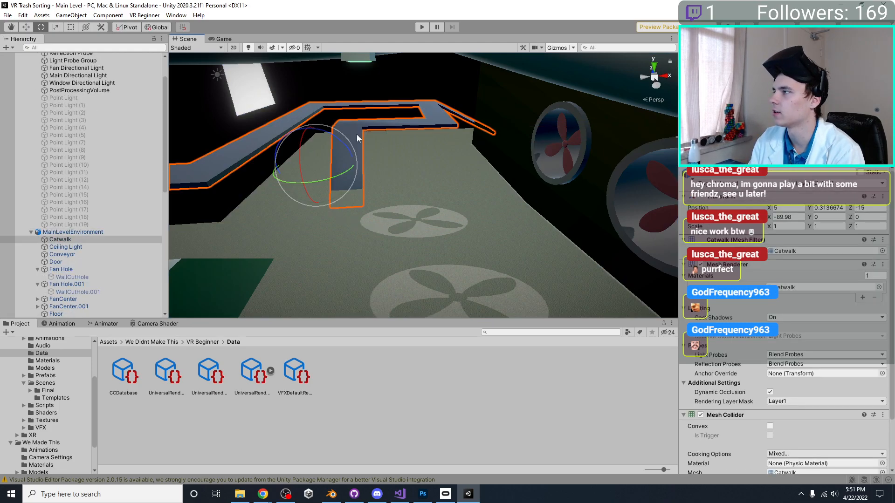
{"action": "left_click", "coordinate": [861, 174]}
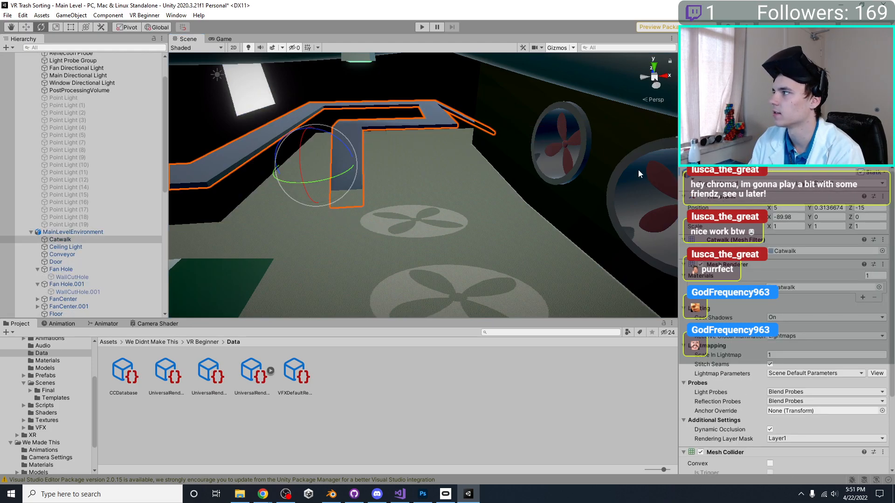
Mark Fan Hole and Fan Hole.001 as static, including their child objects.
{"action": "left_click", "coordinate": [497, 132]}
{"action": "left_click", "coordinate": [500, 132]}
{"action": "left_click", "coordinate": [501, 133]}
{"action": "right_click_drag", "start_coordinate": [513, 154], "coordinate": [485, 233]}
{"action": "left_click", "coordinate": [481, 226]}
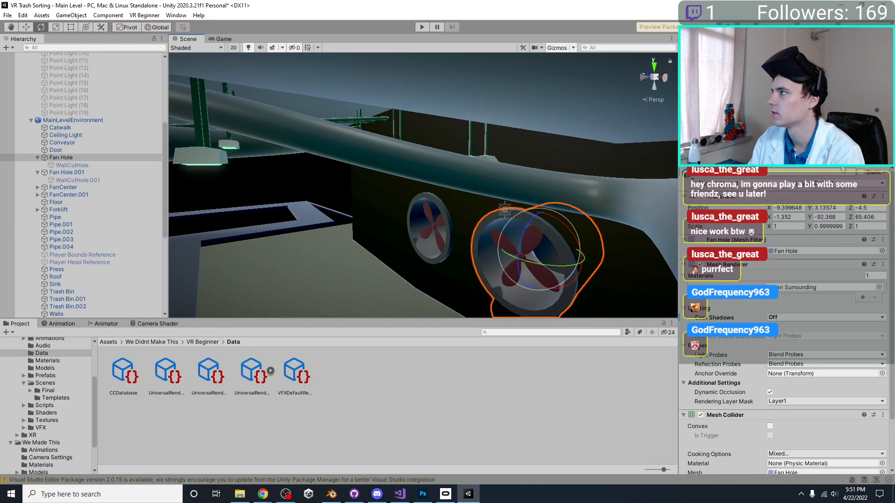
{"action": "left_click", "coordinate": [862, 173]}
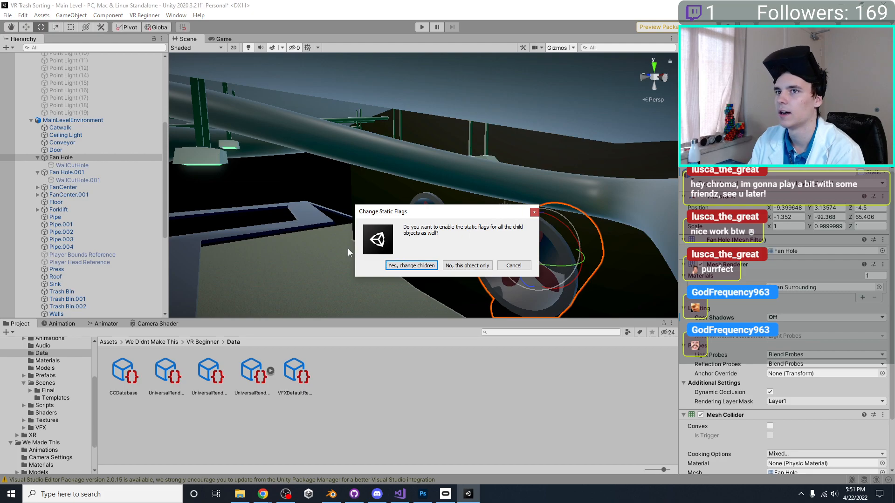
{"action": "left_click", "coordinate": [411, 265]}
{"action": "left_click", "coordinate": [447, 222]}
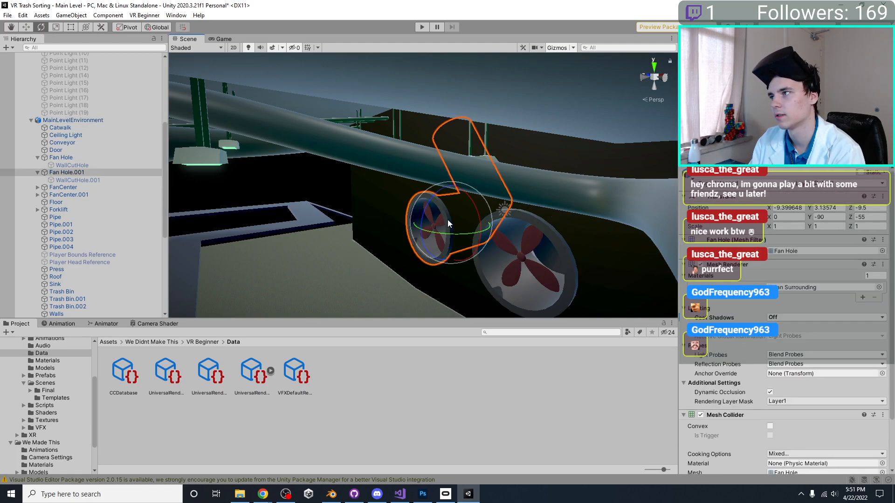
{"action": "left_click", "coordinate": [861, 174]}
{"action": "left_click", "coordinate": [411, 265]}
Mark the Walls object as static.
{"action": "right_click_drag", "start_coordinate": [312, 179], "coordinate": [431, 175]}
{"action": "left_click", "coordinate": [483, 223]}
{"action": "left_click", "coordinate": [431, 175]}
{"action": "middle_click_drag", "start_coordinate": [431, 175], "coordinate": [494, 250]}
{"action": "left_click", "coordinate": [494, 250]}
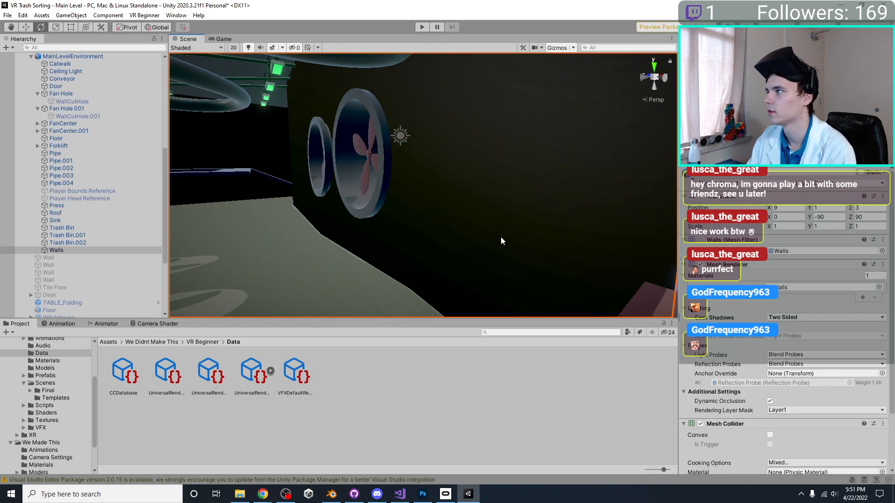
{"action": "right_click_drag", "start_coordinate": [494, 250], "coordinate": [433, 113]}
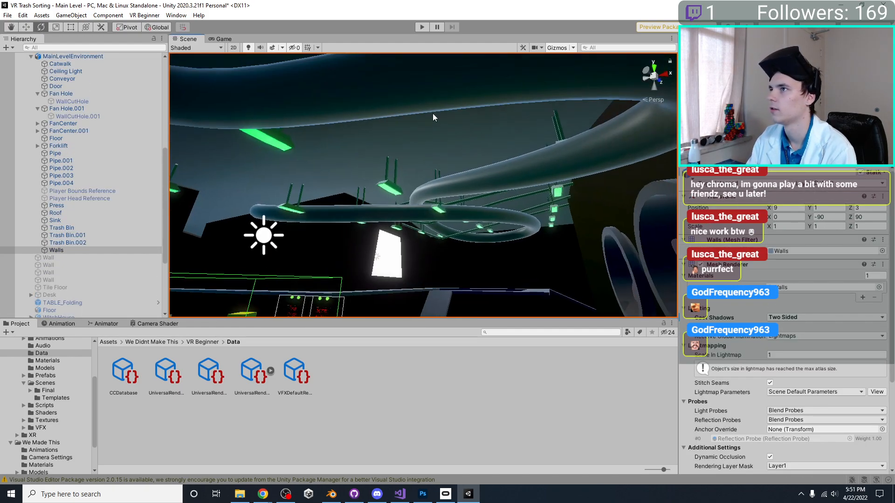
Mark the Roof object as static.
{"action": "left_click", "coordinate": [367, 148]}
{"action": "left_click", "coordinate": [368, 147]}
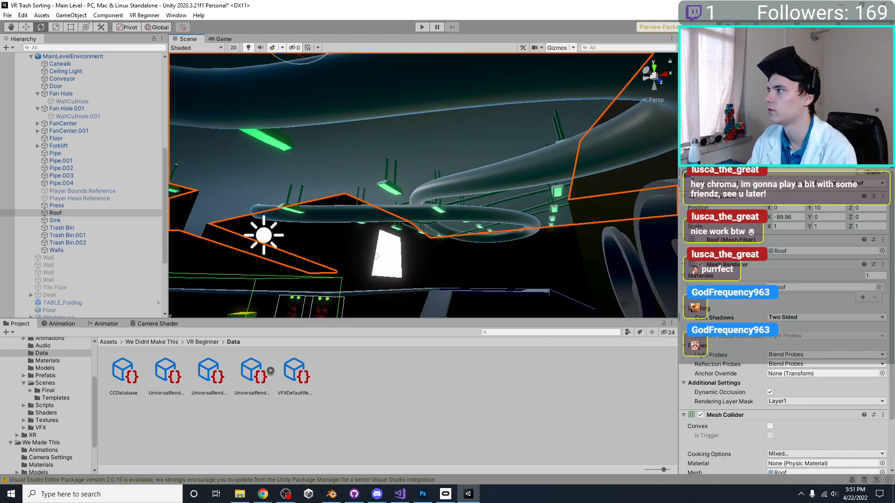
{"action": "left_click", "coordinate": [862, 173]}
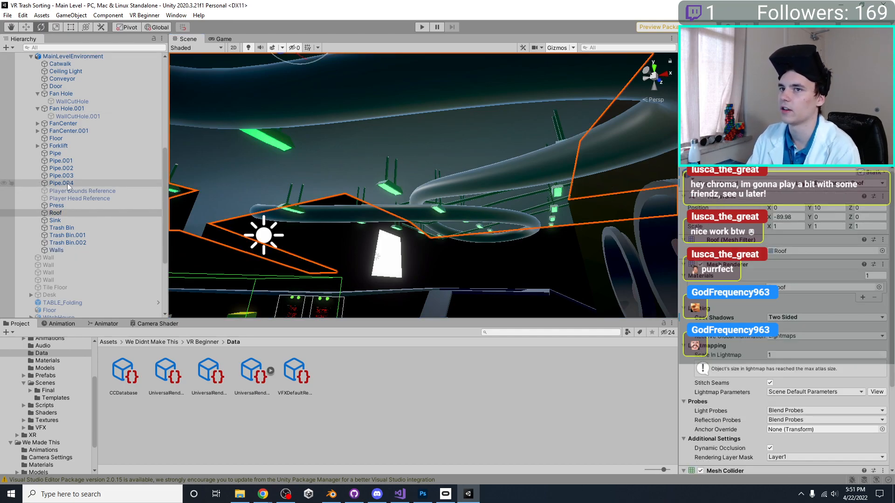
Mark MainLevelEnvironment as static together with all of its child objects.
{"action": "scroll", "coordinate": [67, 184], "scroll_direction": "up", "scroll_amount": 3}
{"action": "double_click", "coordinate": [79, 142]}
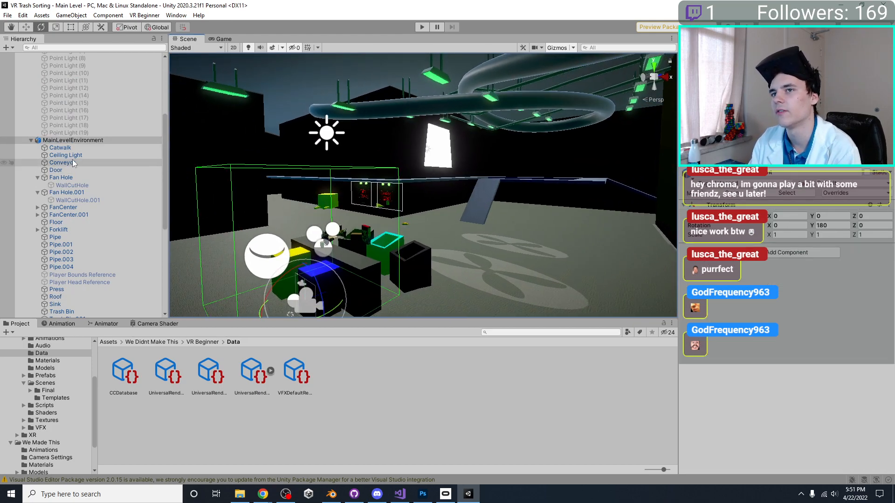
{"action": "scroll", "coordinate": [73, 162], "scroll_direction": "down", "scroll_amount": 5}
{"action": "double_click", "coordinate": [72, 162]}
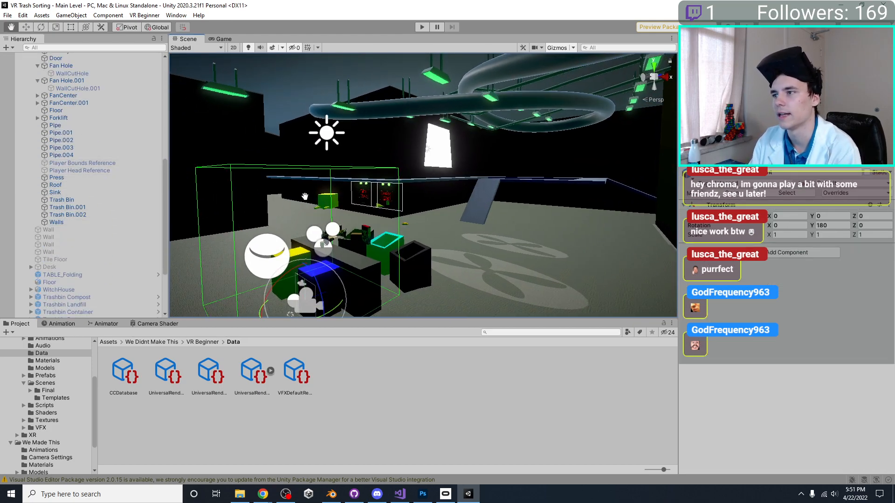
{"action": "right_click_drag", "start_coordinate": [466, 293], "coordinate": [438, 253]}
{"action": "middle_click_drag", "start_coordinate": [544, 198], "coordinate": [403, 175]}
{"action": "scroll", "coordinate": [403, 175], "scroll_direction": "down", "scroll_amount": 3}
{"action": "scroll", "coordinate": [9, 155], "scroll_direction": "up", "scroll_amount": 6}
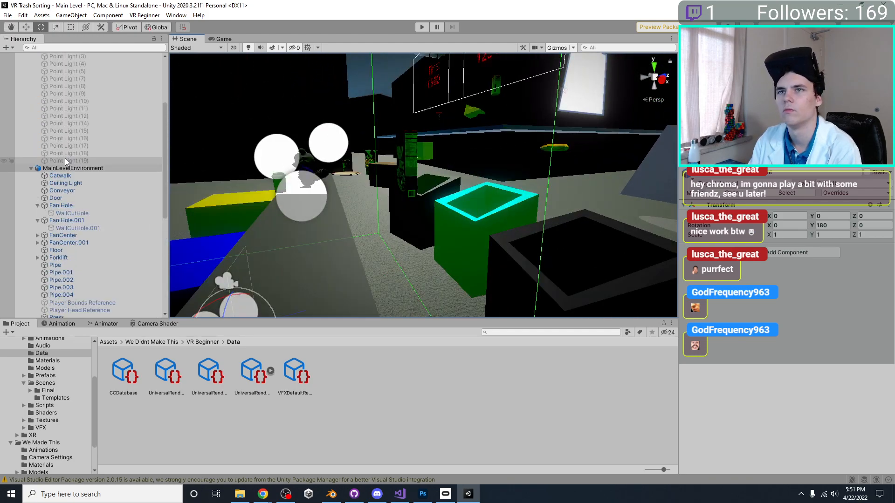
{"action": "scroll", "coordinate": [52, 176], "scroll_direction": "down", "scroll_amount": 3}
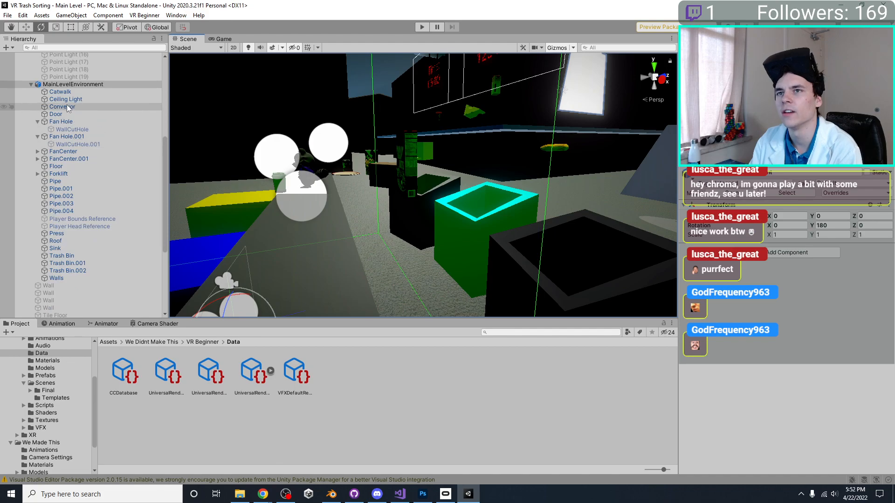
{"action": "scroll", "coordinate": [65, 107], "scroll_direction": "down", "scroll_amount": 3}
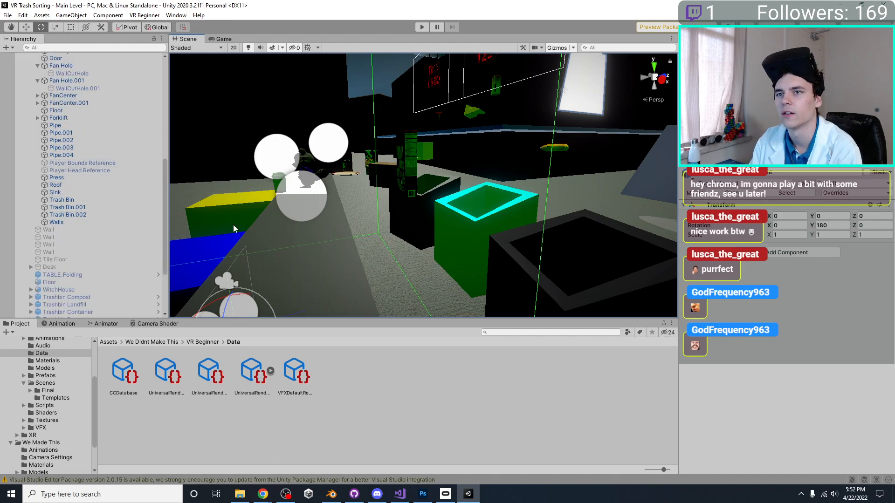
{"action": "left_click", "coordinate": [866, 173]}
{"action": "left_click", "coordinate": [411, 265]}
Remove the static flag from the Blades.001 fan blades.
{"action": "right_click_drag", "start_coordinate": [394, 164], "coordinate": [486, 184]}
{"action": "left_click", "coordinate": [485, 185]}
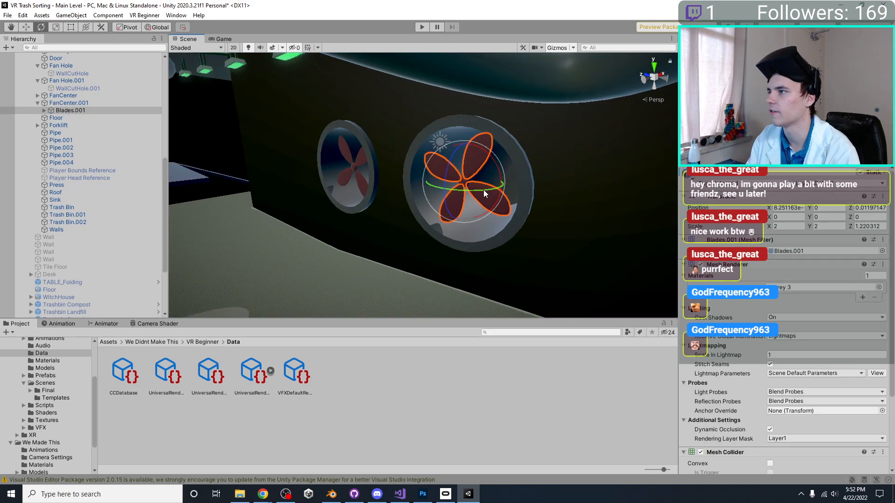
{"action": "scroll", "coordinate": [494, 181], "scroll_direction": "up", "scroll_amount": 3}
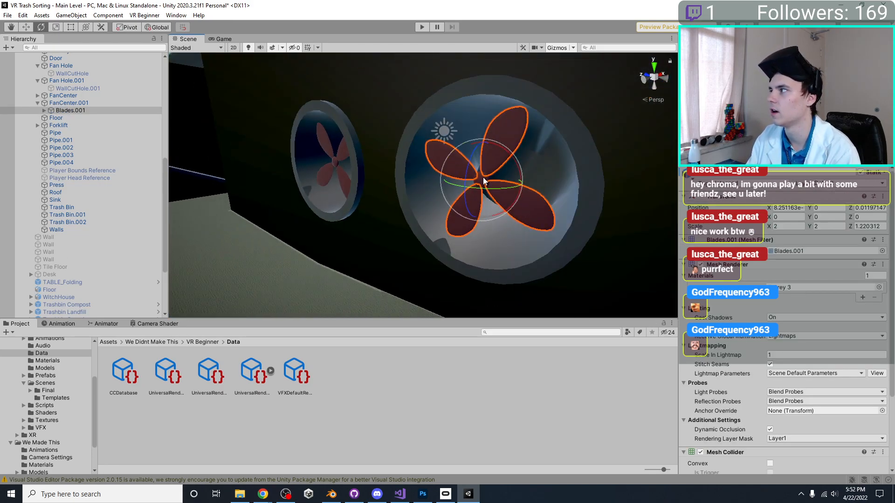
{"action": "scroll", "coordinate": [483, 177], "scroll_direction": "up", "scroll_amount": 5}
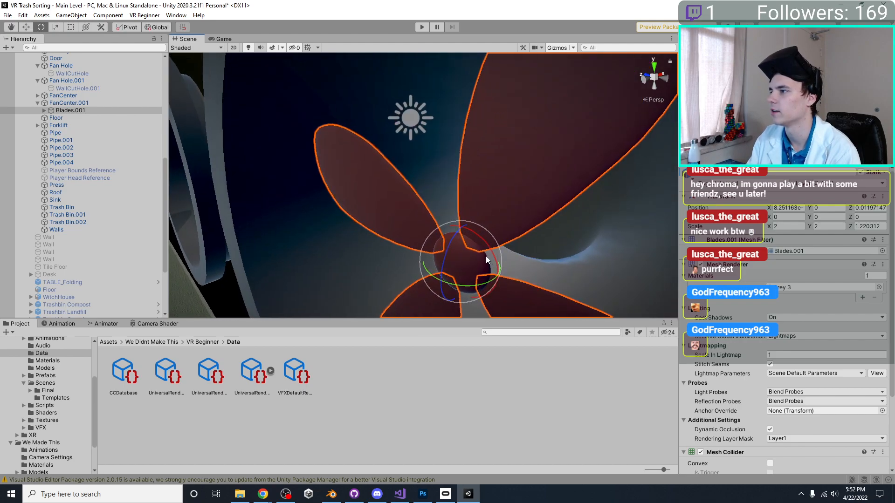
{"action": "left_click", "coordinate": [861, 173]}
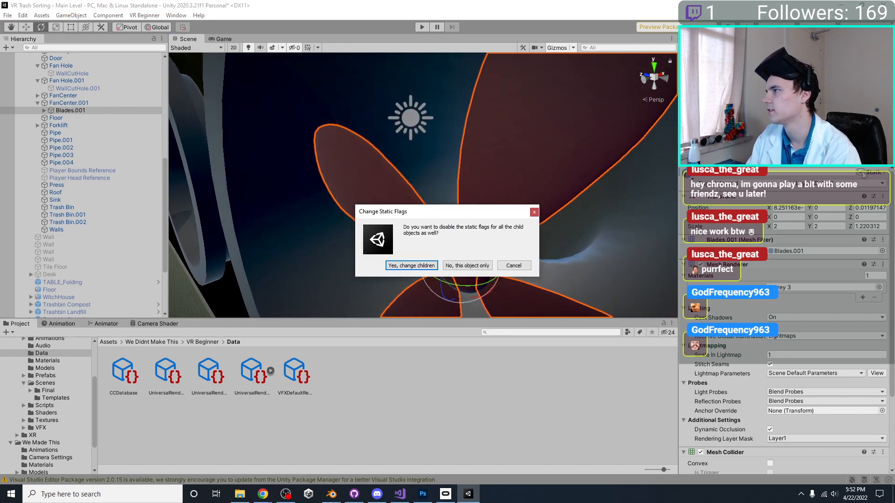
{"action": "left_click", "coordinate": [445, 260]}
Remove the static flag from the FanCenter.001 hub.
{"action": "middle_click_drag", "start_coordinate": [285, 224], "coordinate": [357, 187]}
{"action": "left_click", "coordinate": [570, 240]}
{"action": "left_click", "coordinate": [573, 228]}
{"action": "left_click", "coordinate": [572, 230]}
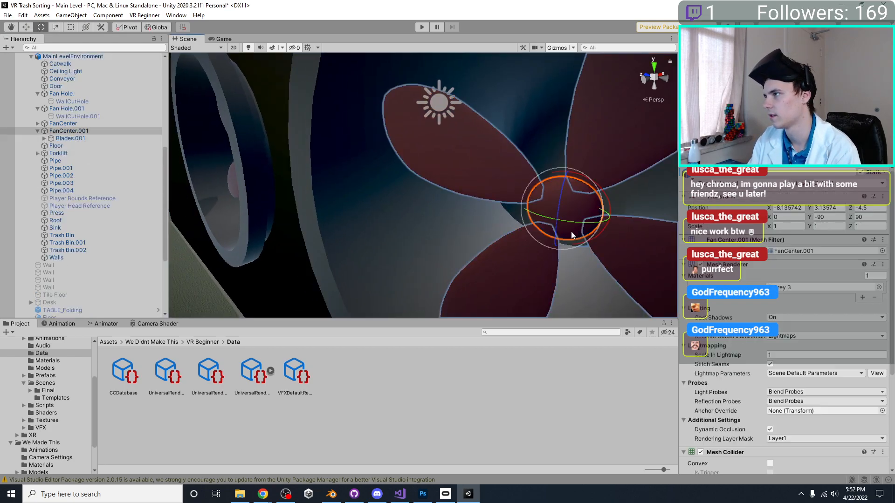
{"action": "left_click", "coordinate": [861, 172]}
{"action": "left_click", "coordinate": [445, 260]}
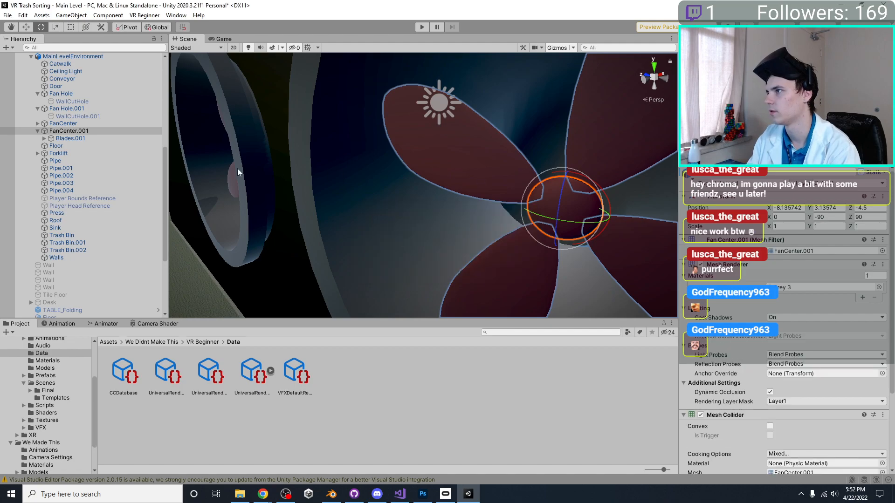
Remove the static flag from FanCenter and its Blades, and save the scene.
{"action": "scroll", "coordinate": [280, 170], "scroll_direction": "down", "scroll_amount": 5}
{"action": "left_click", "coordinate": [538, 167]}
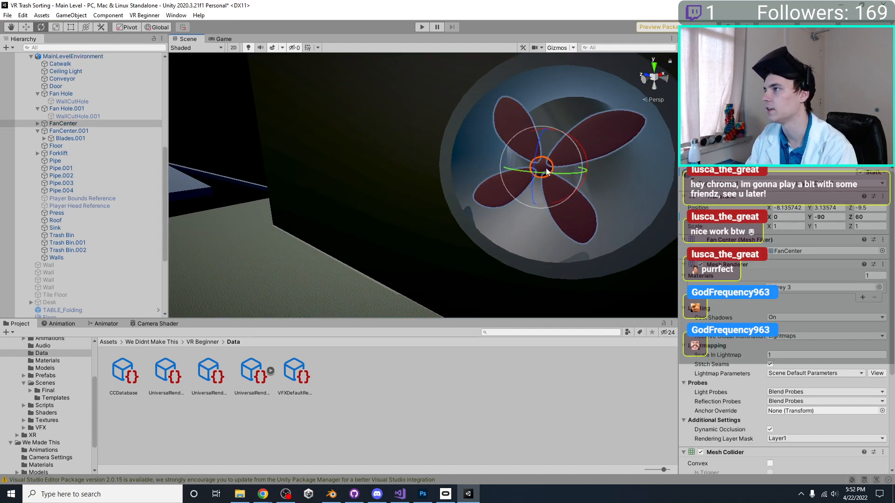
{"action": "left_click", "coordinate": [861, 172]}
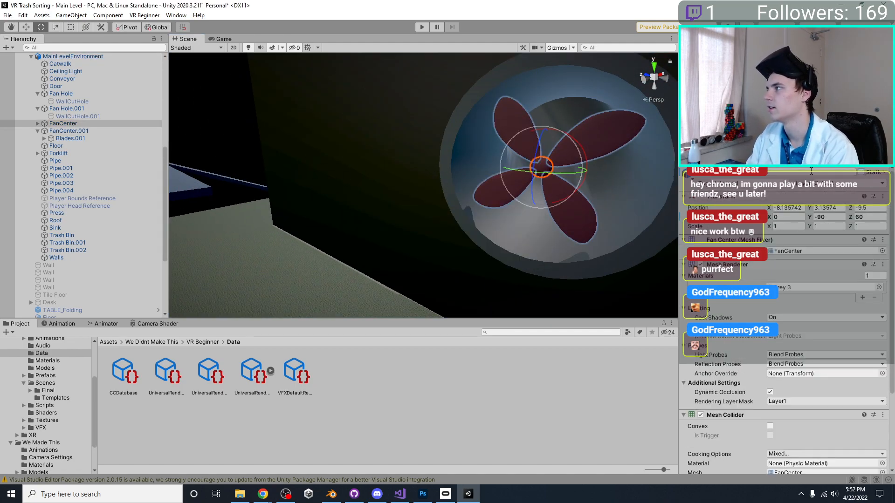
{"action": "left_click", "coordinate": [603, 121]}
{"action": "scroll", "coordinate": [538, 149], "scroll_direction": "down", "scroll_amount": 5}
{"action": "right_click_drag", "start_coordinate": [478, 167], "coordinate": [368, 226]}
{"action": "key", "text": "ctrl+s"}
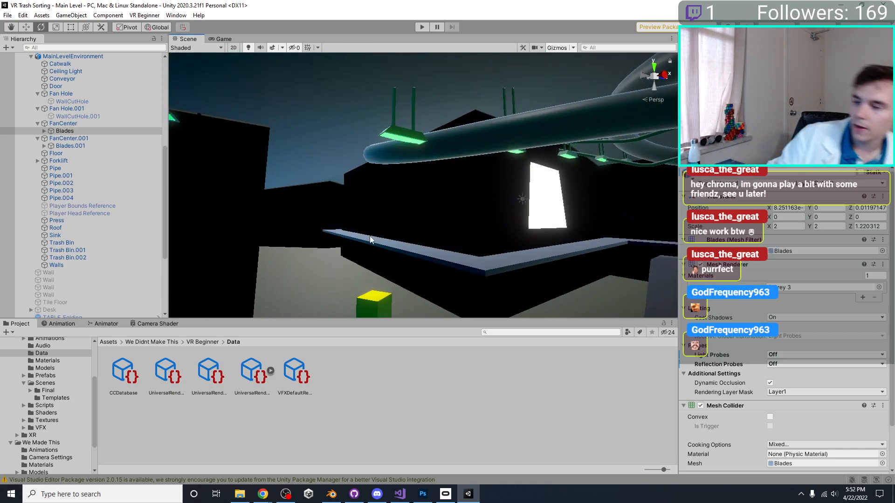
Identify the Forklift in the Unity scene, switch to MainLevelEnvironment.blend in Blender and select the same Forklift there.
{"action": "right_click_drag", "start_coordinate": [371, 236], "coordinate": [376, 209]}
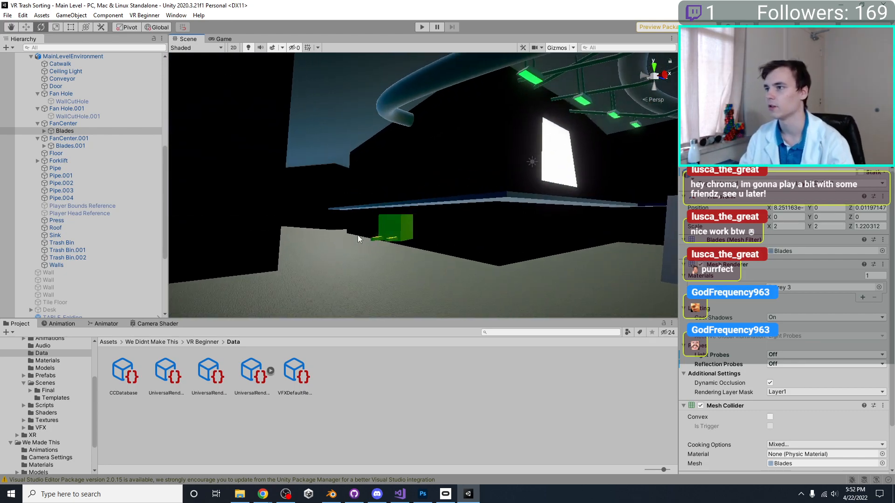
{"action": "left_click", "coordinate": [399, 225]}
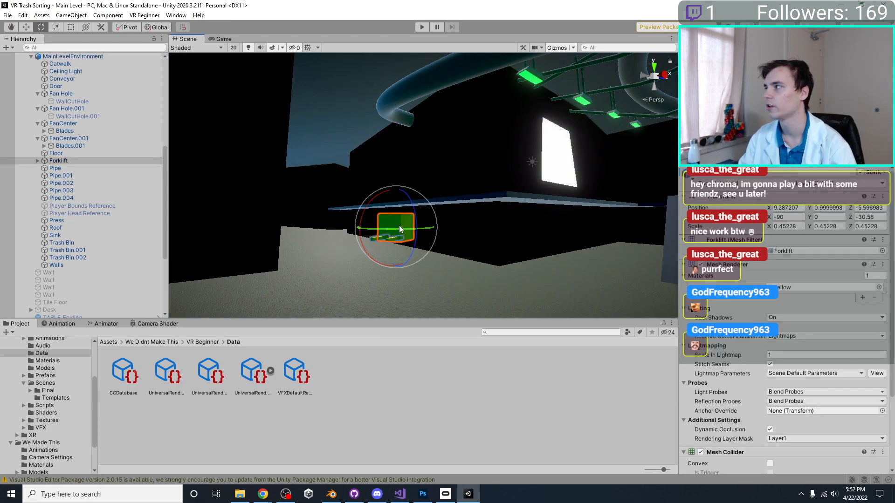
{"action": "left_click", "coordinate": [330, 497]}
{"action": "middle_click_drag", "start_coordinate": [321, 335], "coordinate": [263, 194]}
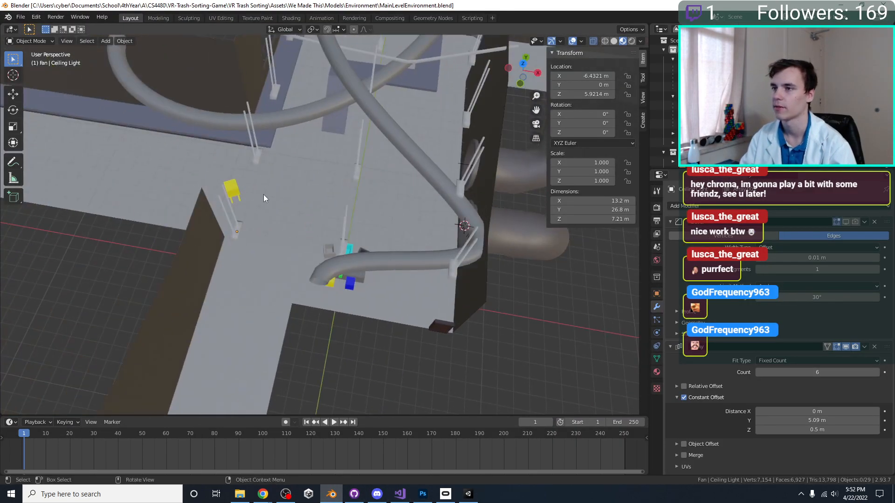
{"action": "left_click", "coordinate": [231, 185]}
Move the Forklift 11 m along X and 8 m along Y in the top view.
{"action": "key", "text": "KP_7"}
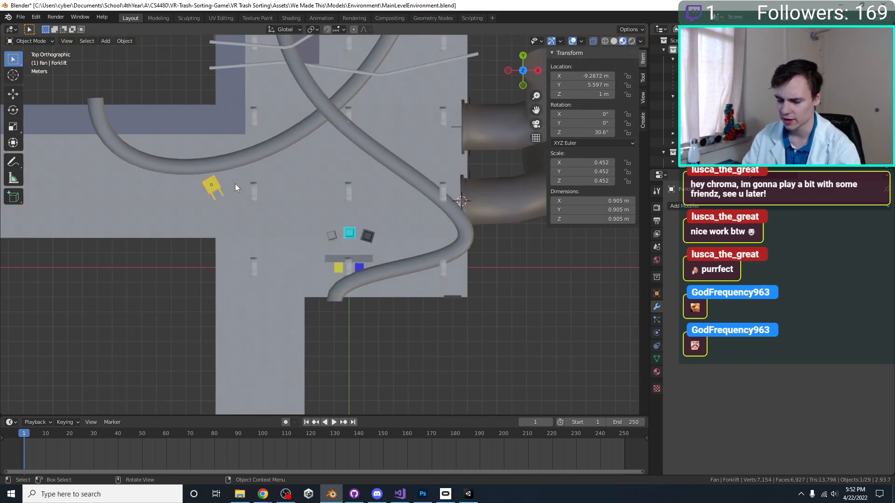
{"action": "key", "text": "KP_Decimal"}
{"action": "scroll", "coordinate": [274, 185], "scroll_direction": "down", "scroll_amount": 10}
{"action": "scroll", "coordinate": [323, 217], "scroll_direction": "up", "scroll_amount": 6}
{"action": "middle_click_drag", "start_coordinate": [323, 217], "coordinate": [323, 261]}
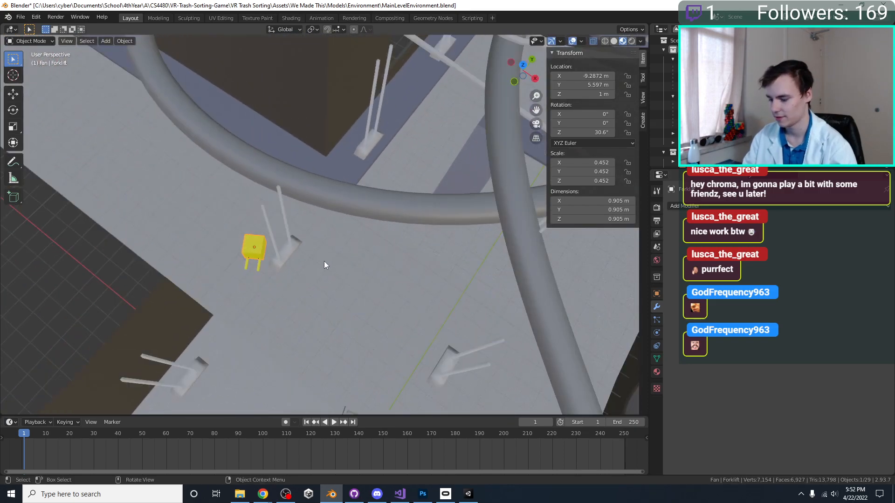
{"action": "key", "text": "KP_7"}
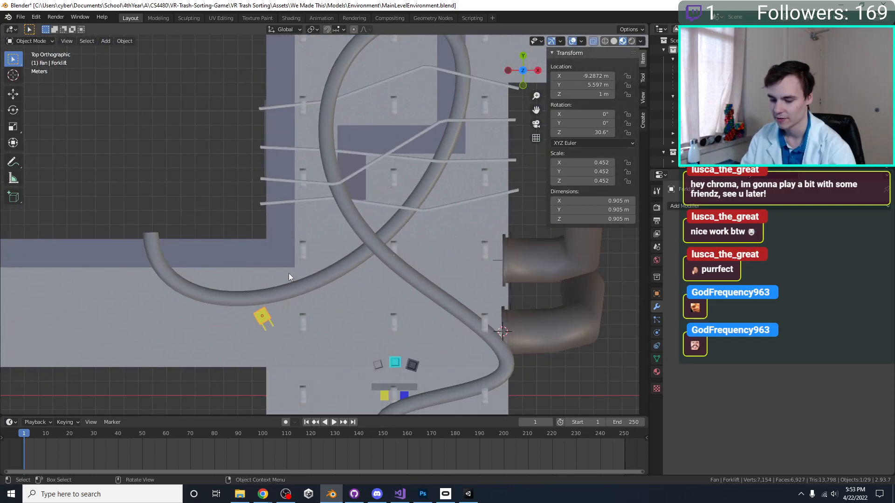
{"action": "key", "text": "g"}
{"action": "left_click", "coordinate": [448, 156]}
Reposition the Forklift in the top view to about X -2.29 m and Y 23.6 m.
{"action": "middle_click_drag", "start_coordinate": [448, 156], "coordinate": [327, 252]}
{"action": "scroll", "coordinate": [327, 252], "scroll_direction": "up", "scroll_amount": 8}
{"action": "scroll", "coordinate": [309, 317], "scroll_direction": "down", "scroll_amount": 8}
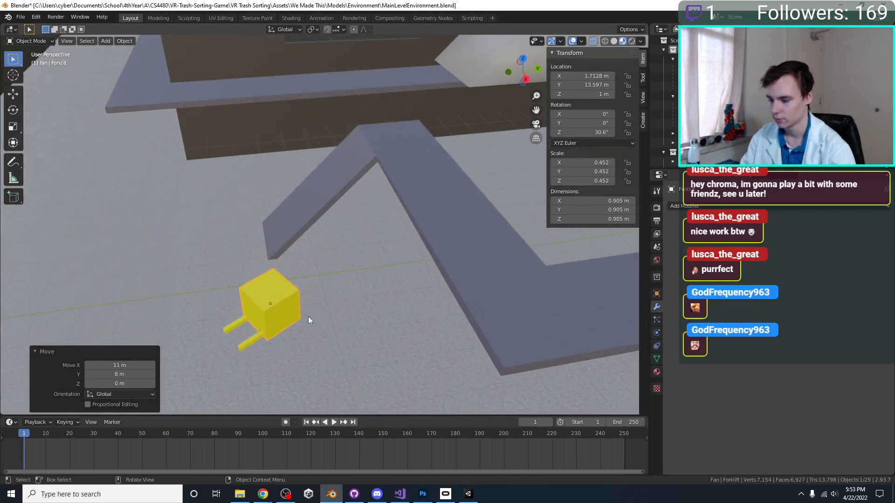
{"action": "key", "text": "KP_7"}
{"action": "key", "text": "g"}
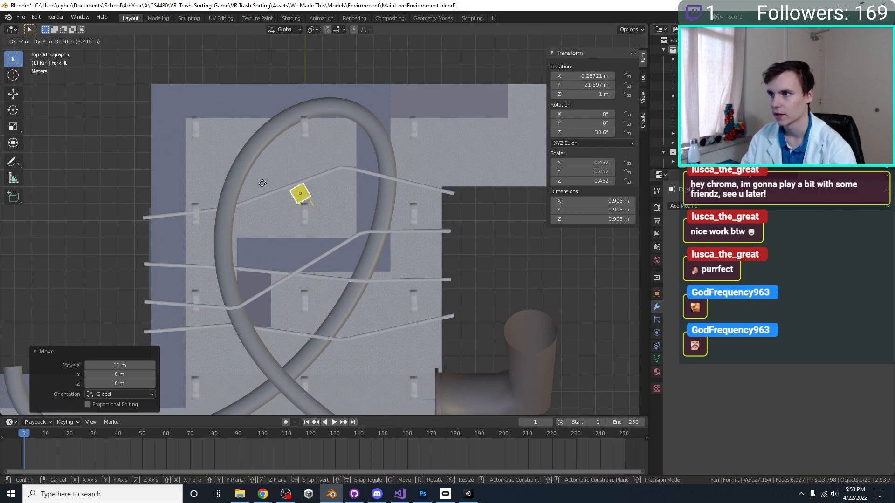
{"action": "left_click", "coordinate": [242, 152]}
Lower the Forklift onto the floor at about Z -0.56 m and save the Blender file.
{"action": "scroll", "coordinate": [272, 172], "scroll_direction": "up", "scroll_amount": 3}
{"action": "scroll", "coordinate": [272, 169], "scroll_direction": "up", "scroll_amount": 4}
{"action": "middle_click_drag", "start_coordinate": [272, 168], "coordinate": [385, 192]}
{"action": "key", "text": "g"}
{"action": "key", "text": "z"}
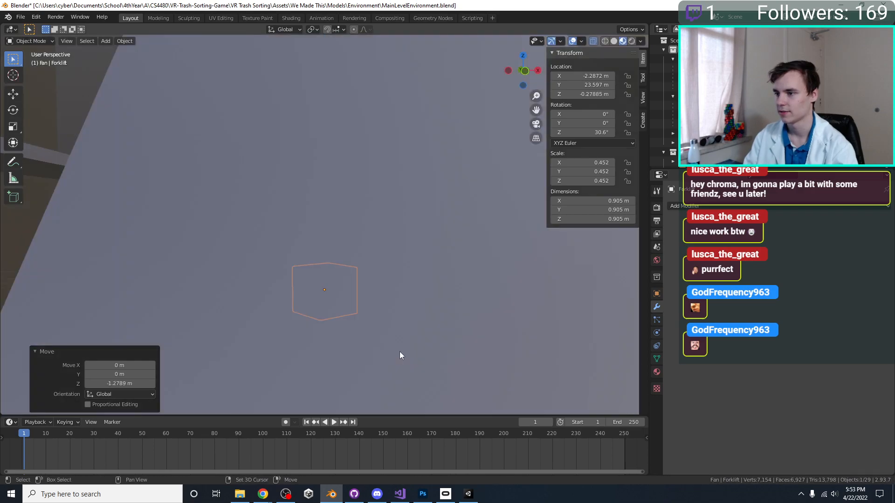
{"action": "left_click", "coordinate": [385, 285]}
{"action": "middle_click_drag", "start_coordinate": [385, 286], "coordinate": [385, 252]}
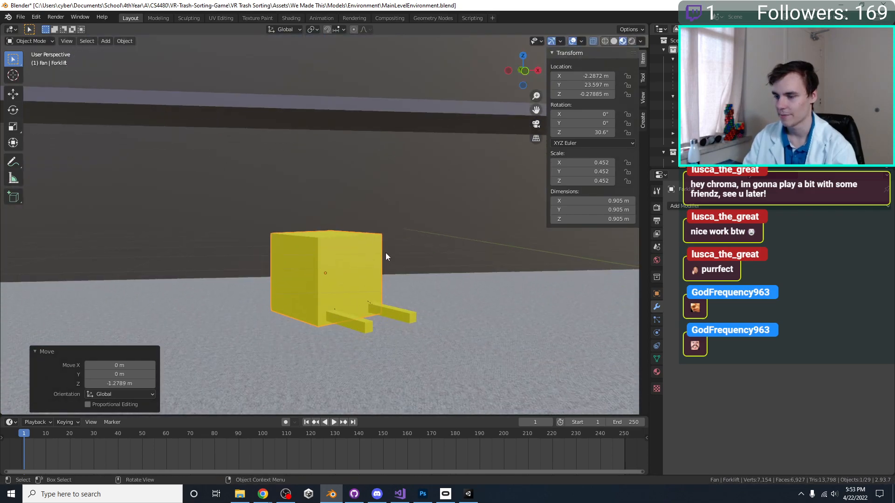
{"action": "key", "text": "g"}
{"action": "key", "text": "z"}
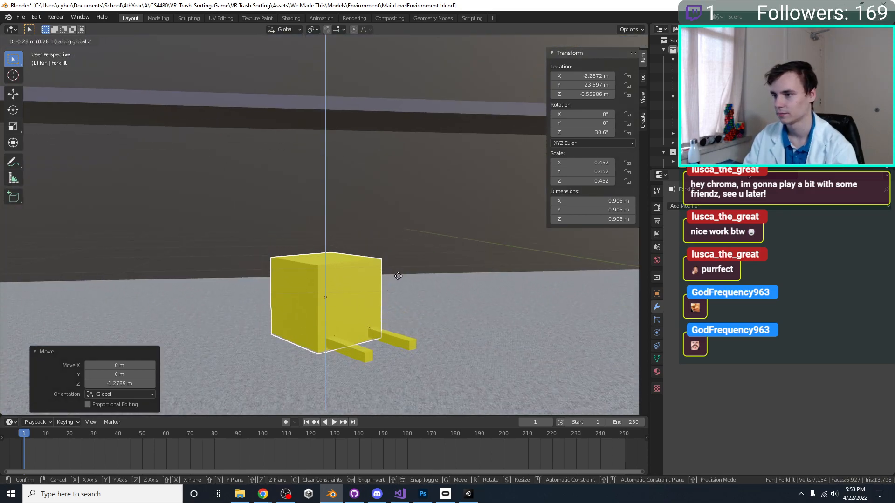
{"action": "left_click", "coordinate": [401, 280]}
{"action": "scroll", "coordinate": [401, 280], "scroll_direction": "down", "scroll_amount": 10}
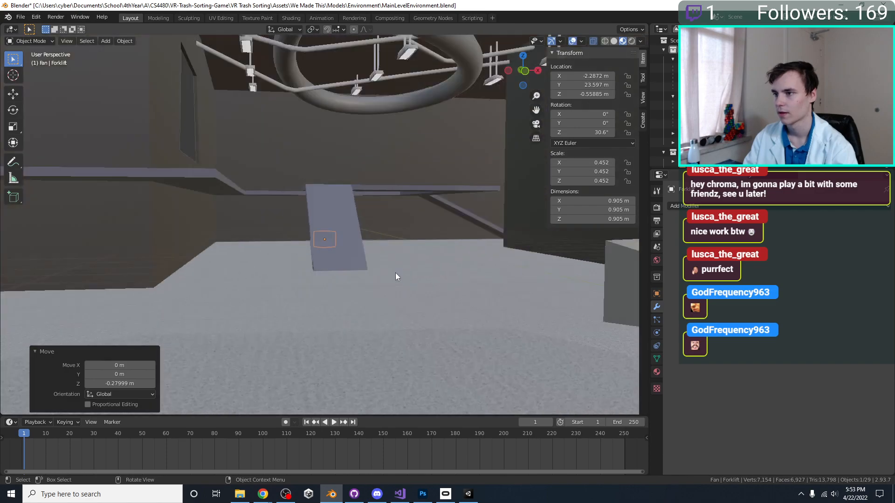
{"action": "key", "text": "ctrl+s"}
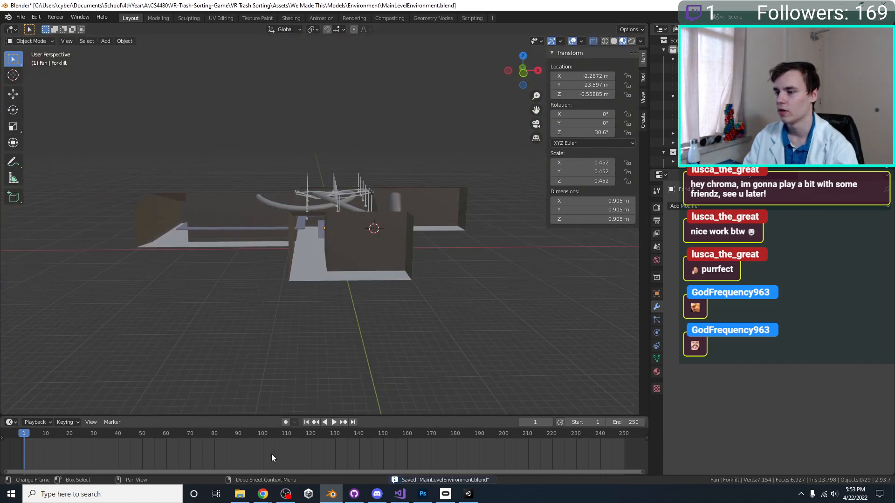
Switch back to Unity, check the Forklift's new placement in the scene and review the lightmapping settings.
{"action": "left_click", "coordinate": [468, 494]}
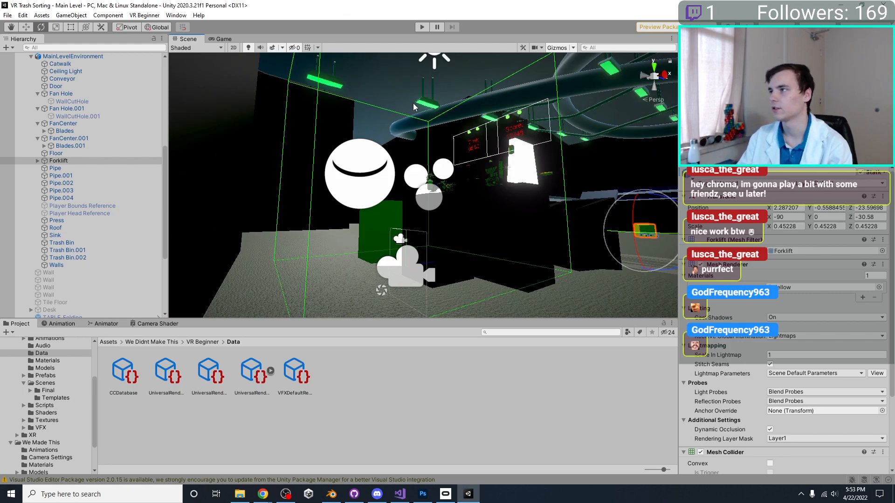
{"action": "key", "text": "w"}
{"action": "right_click_drag", "start_coordinate": [483, 142], "coordinate": [514, 217]}
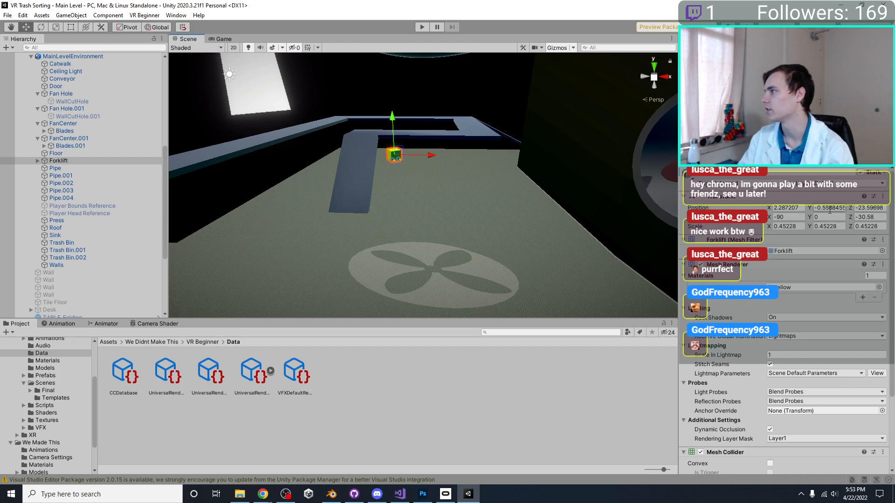
{"action": "left_click", "coordinate": [733, 39]}
{"action": "scroll", "coordinate": [748, 343], "scroll_direction": "down", "scroll_amount": 9}
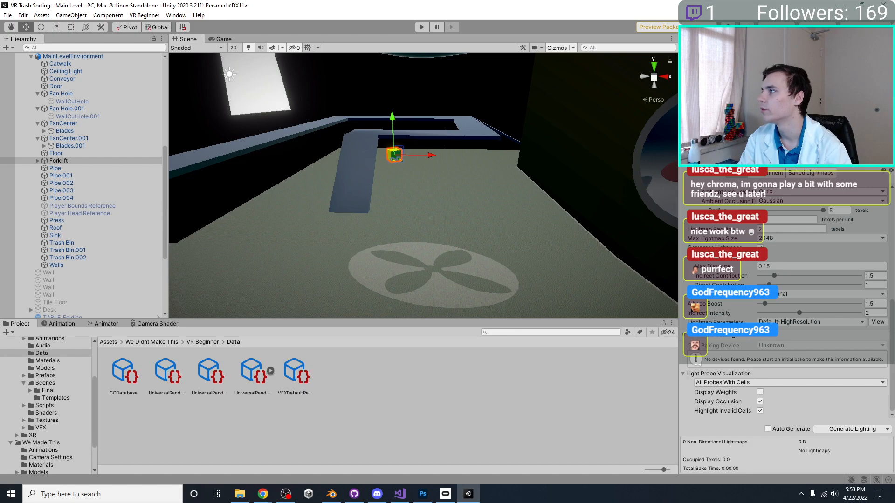
{"action": "left_click", "coordinate": [699, 39]}
{"action": "right_click_drag", "start_coordinate": [619, 161], "coordinate": [620, 147]}
{"action": "right_click_drag", "start_coordinate": [438, 148], "coordinate": [455, 227]}
{"action": "scroll", "coordinate": [455, 228], "scroll_direction": "down", "scroll_amount": 10}
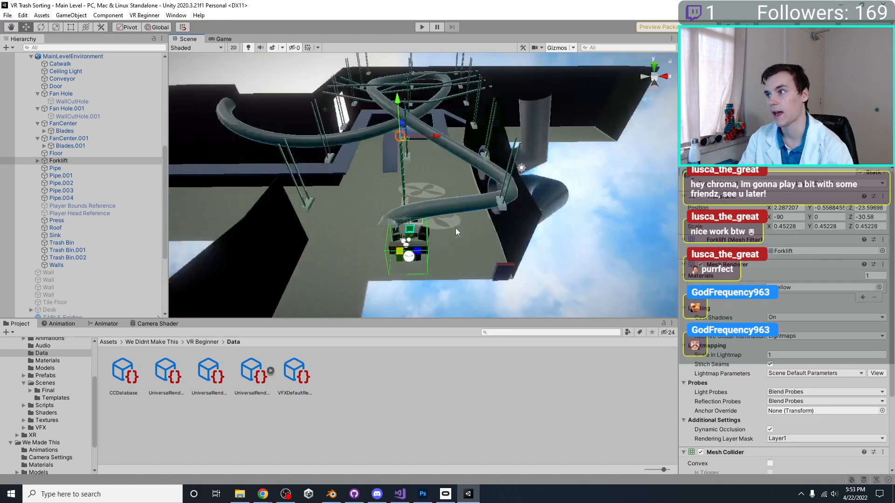
Select the Ceiling Light mesh among the hanging lamps in the scene and bring its materials into view.
{"action": "left_click", "coordinate": [555, 243]}
{"action": "scroll", "coordinate": [564, 245], "scroll_direction": "up", "scroll_amount": 4}
{"action": "right_click_drag", "start_coordinate": [563, 245], "coordinate": [452, 86]}
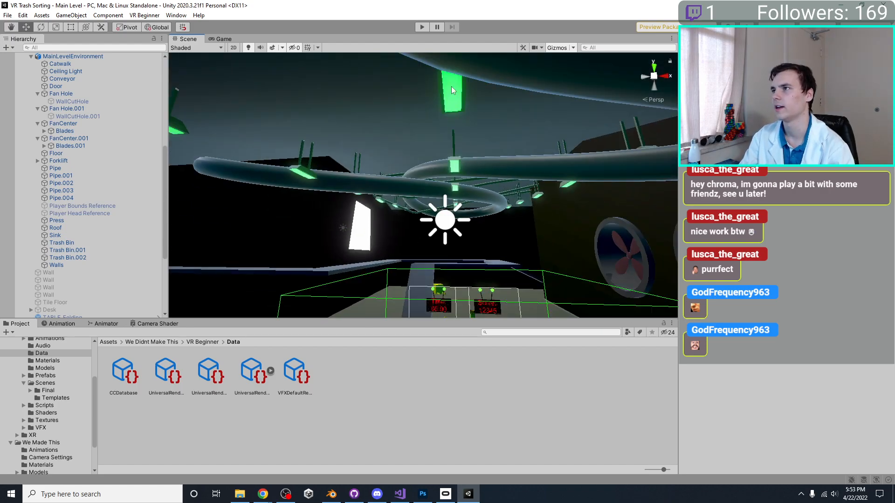
{"action": "left_click", "coordinate": [451, 86]}
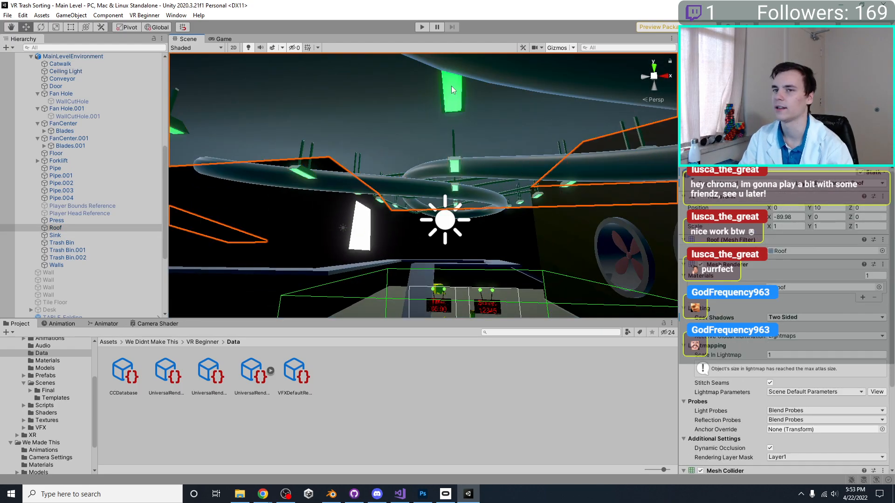
{"action": "left_click", "coordinate": [452, 92]}
{"action": "left_click", "coordinate": [452, 92]}
{"action": "left_click", "coordinate": [452, 93]}
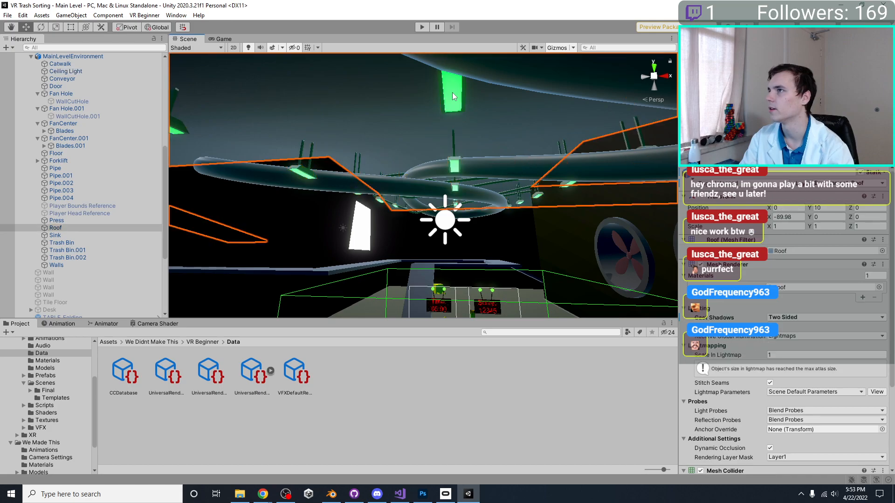
{"action": "left_click", "coordinate": [452, 92]}
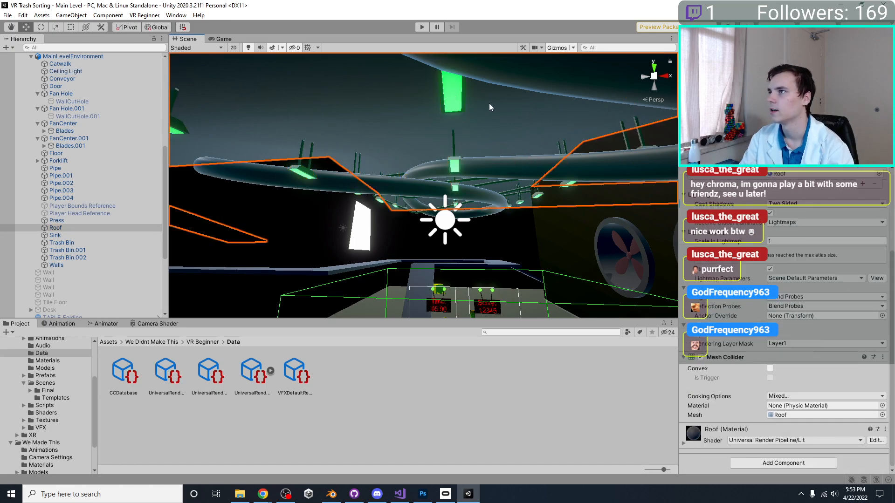
{"action": "left_click", "coordinate": [442, 98]}
{"action": "left_click", "coordinate": [446, 96]}
{"action": "scroll", "coordinate": [783, 400], "scroll_direction": "down", "scroll_amount": 5}
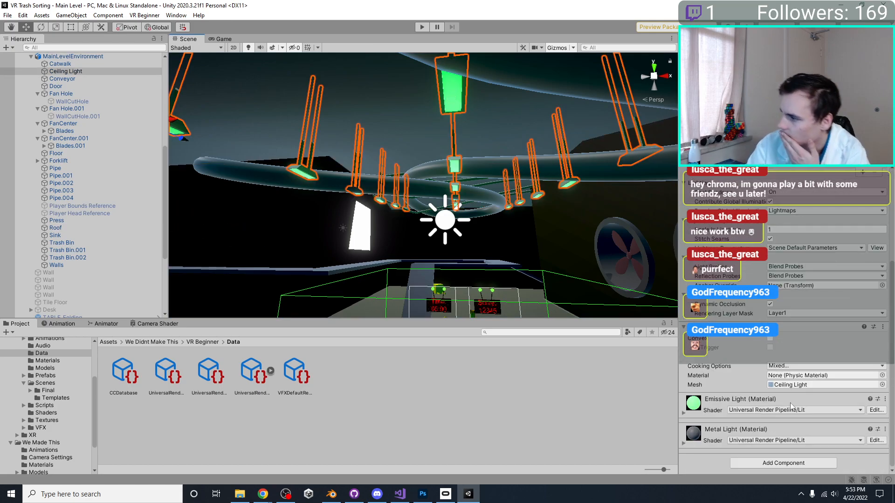
Expand the Ceiling Light's Emissive Light material and examine its surface, emission and advanced settings.
{"action": "left_click", "coordinate": [686, 413]}
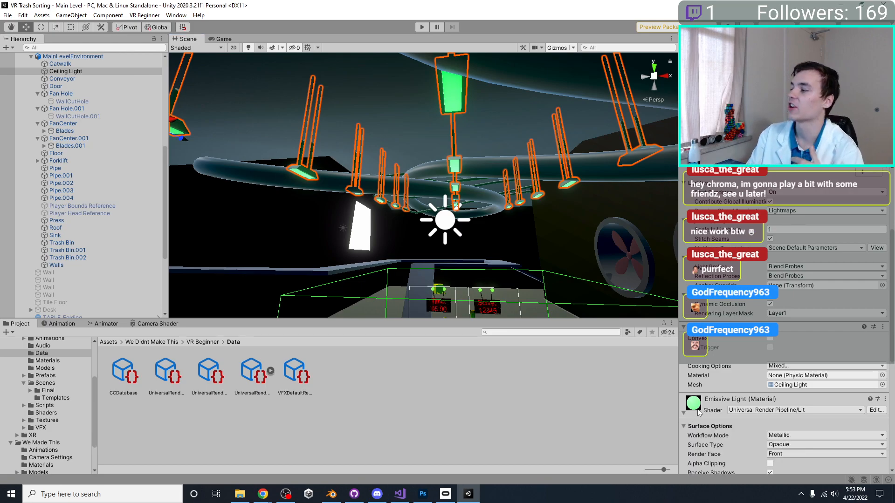
{"action": "scroll", "coordinate": [689, 417], "scroll_direction": "down", "scroll_amount": 3}
{"action": "scroll", "coordinate": [734, 364], "scroll_direction": "down", "scroll_amount": 4}
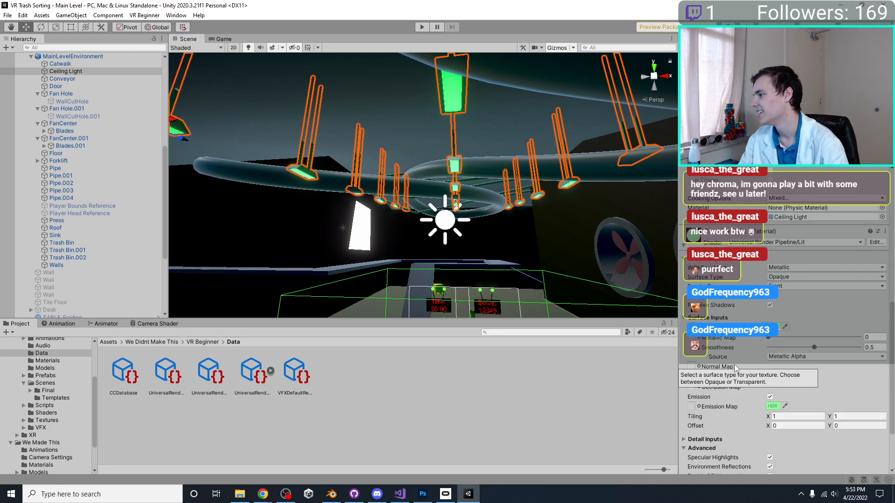
{"action": "scroll", "coordinate": [734, 365], "scroll_direction": "up", "scroll_amount": 7}
{"action": "scroll", "coordinate": [783, 326], "scroll_direction": "down", "scroll_amount": 8}
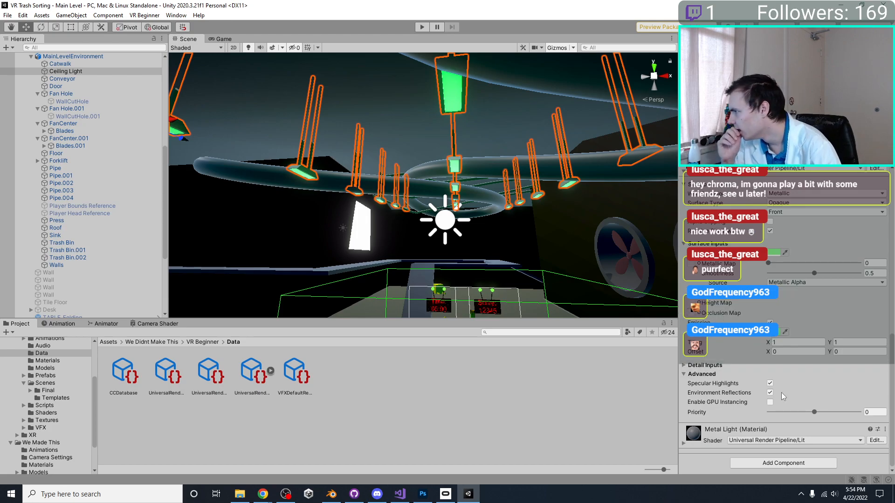
{"action": "scroll", "coordinate": [776, 380], "scroll_direction": "up", "scroll_amount": 6}
{"action": "scroll", "coordinate": [771, 368], "scroll_direction": "down", "scroll_amount": 6}
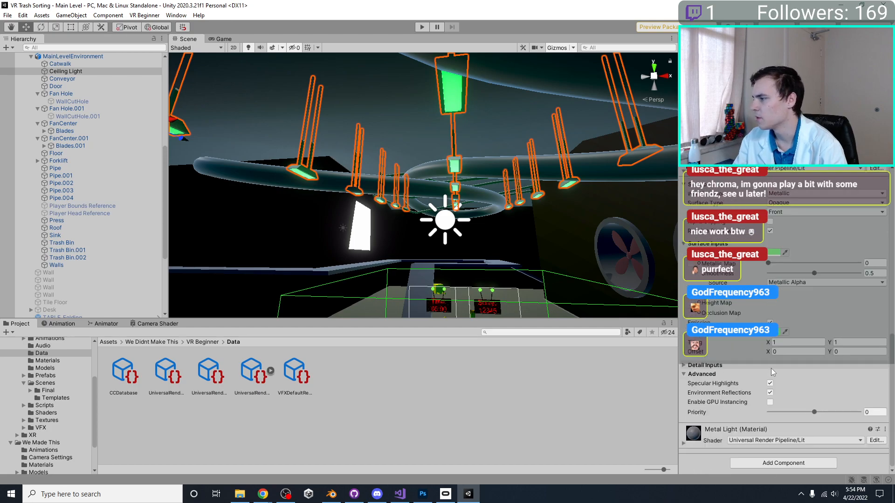
Examine the Walls' renderer settings and inspect the dark walls, bright opening and roof from inside and outside the level.
{"action": "middle_click_drag", "start_coordinate": [532, 246], "coordinate": [548, 219]}
{"action": "mouse_move", "coordinate": [426, 186]}
{"action": "middle_mouse_down"}
{"action": "mouse_move", "coordinate": [410, 212]}
{"action": "mouse_move", "coordinate": [430, 203]}
{"action": "middle_mouse_up"}
{"action": "right_click_drag", "start_coordinate": [430, 203], "coordinate": [551, 191]}
{"action": "right_click_drag", "start_coordinate": [485, 237], "coordinate": [435, 144]}
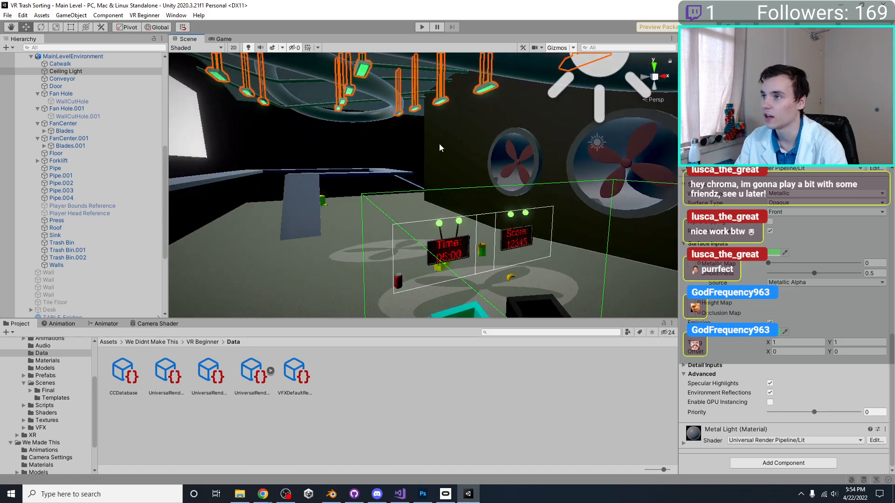
{"action": "left_click", "coordinate": [445, 144]}
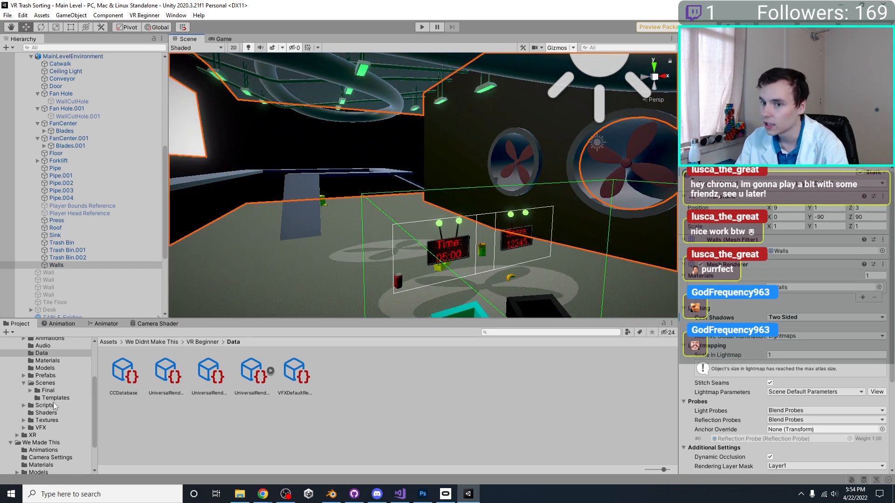
{"action": "right_click_drag", "start_coordinate": [500, 264], "coordinate": [370, 226]}
{"action": "scroll", "coordinate": [454, 229], "scroll_direction": "down", "scroll_amount": 6}
{"action": "scroll", "coordinate": [454, 232], "scroll_direction": "up", "scroll_amount": 5}
{"action": "scroll", "coordinate": [370, 226], "scroll_direction": "up", "scroll_amount": 4}
{"action": "middle_click_drag", "start_coordinate": [370, 226], "coordinate": [446, 214]}
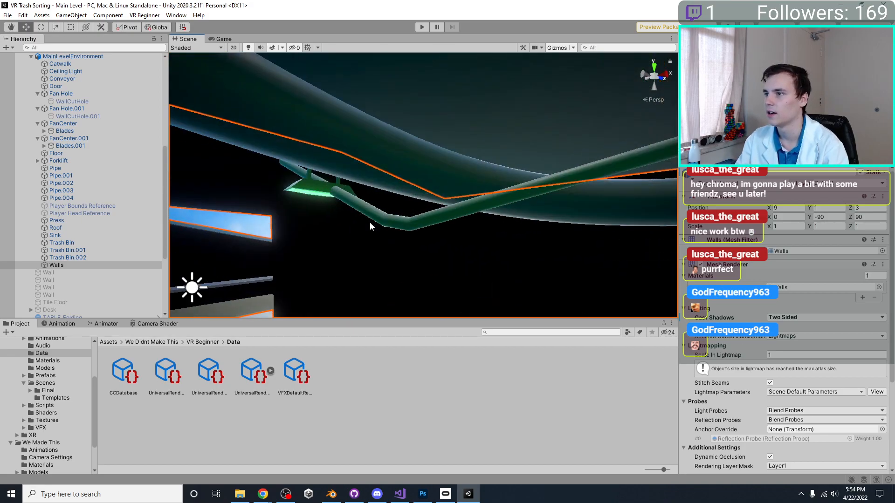
{"action": "scroll", "coordinate": [446, 214], "scroll_direction": "down", "scroll_amount": 6}
{"action": "scroll", "coordinate": [448, 216], "scroll_direction": "up", "scroll_amount": 5}
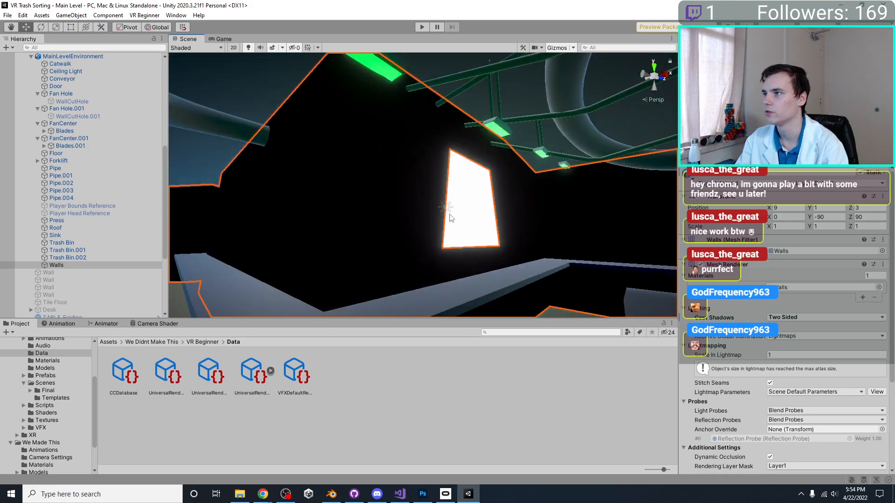
{"action": "scroll", "coordinate": [460, 220], "scroll_direction": "up", "scroll_amount": 5}
{"action": "left_click", "coordinate": [451, 197]}
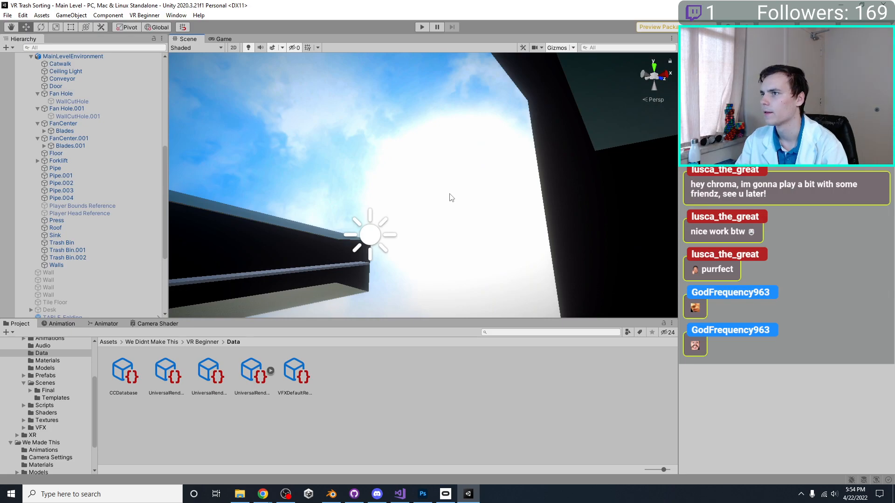
{"action": "scroll", "coordinate": [452, 198], "scroll_direction": "down", "scroll_amount": 7}
{"action": "right_click_drag", "start_coordinate": [459, 208], "coordinate": [504, 205]}
{"action": "middle_click_drag", "start_coordinate": [505, 205], "coordinate": [518, 275]}
Open the scene's Environment lighting settings and look over the level's interior from the play area.
{"action": "left_click", "coordinate": [728, 39]}
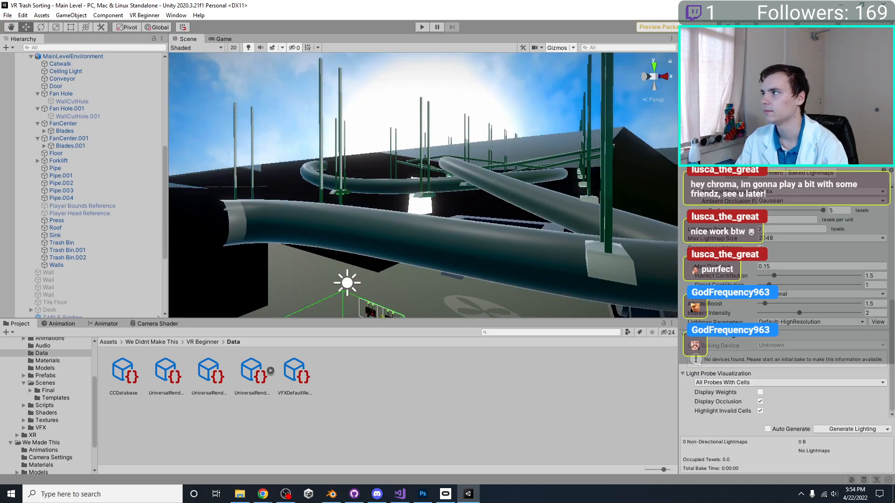
{"action": "left_click", "coordinate": [774, 175]}
{"action": "middle_click_drag", "start_coordinate": [511, 233], "coordinate": [434, 192]}
{"action": "scroll", "coordinate": [437, 158], "scroll_direction": "up", "scroll_amount": 3}
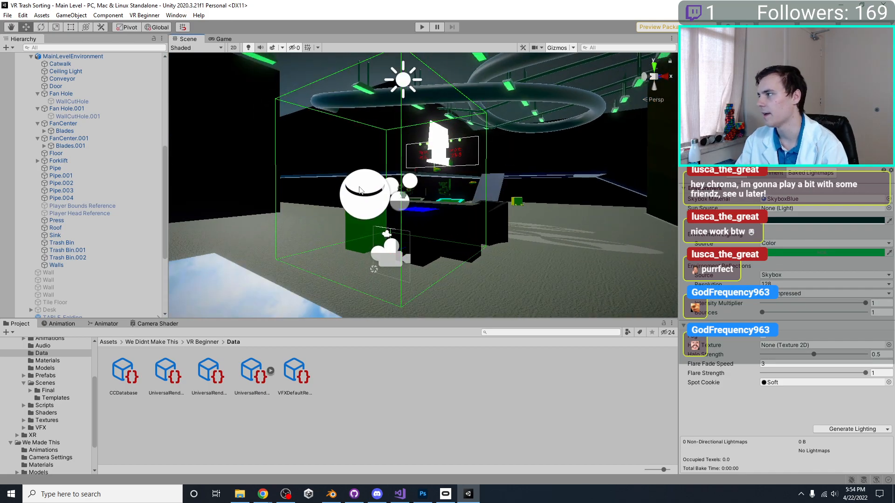
{"action": "right_click_drag", "start_coordinate": [363, 190], "coordinate": [366, 168]}
{"action": "scroll", "coordinate": [420, 191], "scroll_direction": "up", "scroll_amount": 5}
{"action": "scroll", "coordinate": [443, 173], "scroll_direction": "down", "scroll_amount": 5}
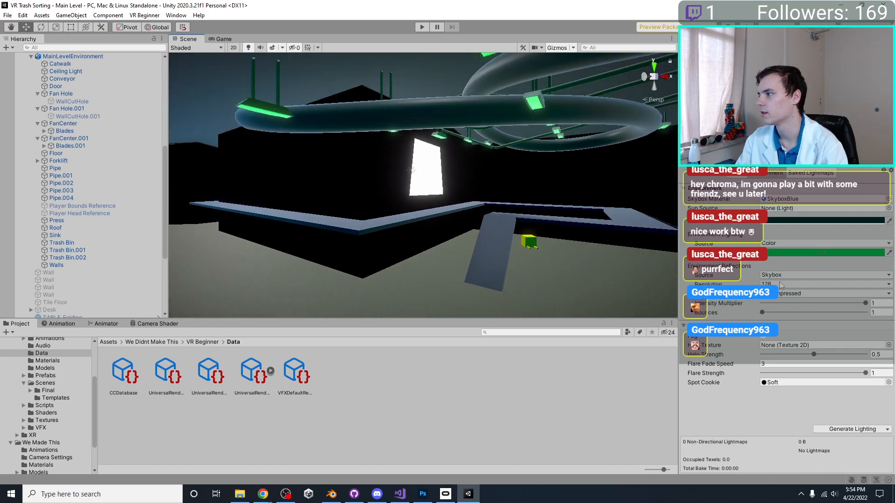
Lower the environment reflections' Intensity Multiplier to 0.25.
{"action": "left_click_drag", "start_coordinate": [807, 303], "coordinate": [864, 331]}
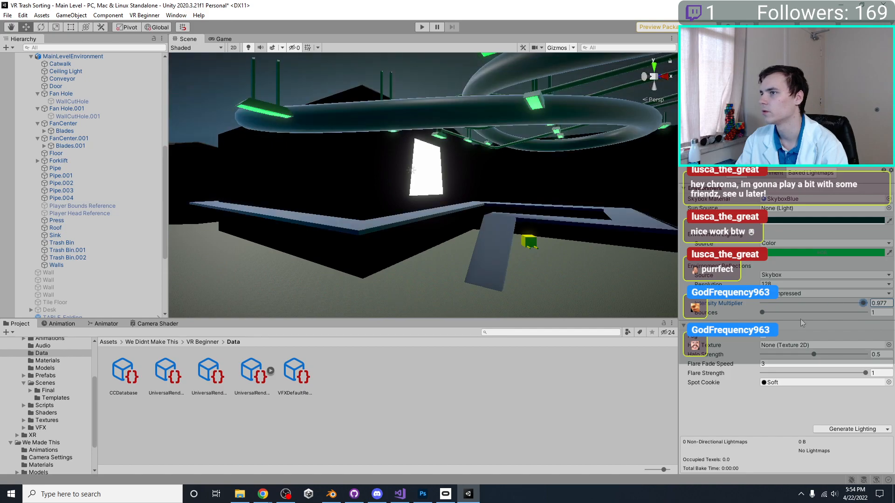
{"action": "scroll", "coordinate": [456, 235], "scroll_direction": "down", "scroll_amount": 6}
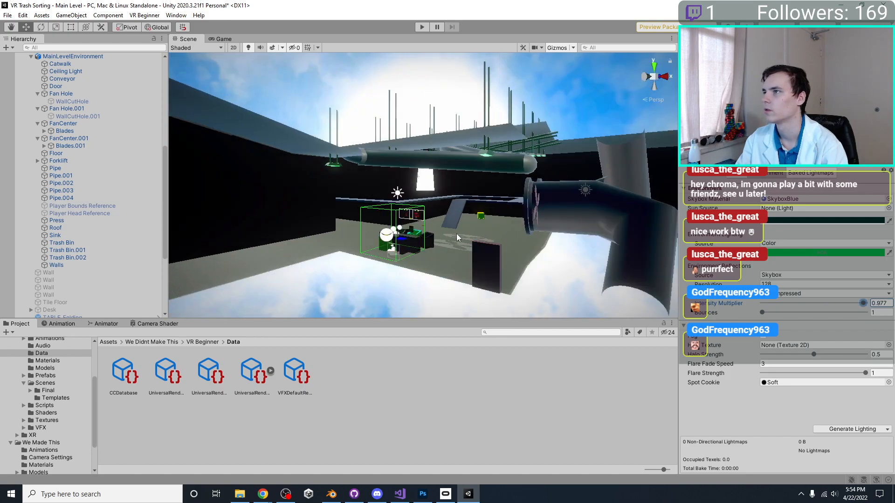
{"action": "scroll", "coordinate": [457, 238], "scroll_direction": "up", "scroll_amount": 6}
{"action": "key", "text": "ctrl+z"}
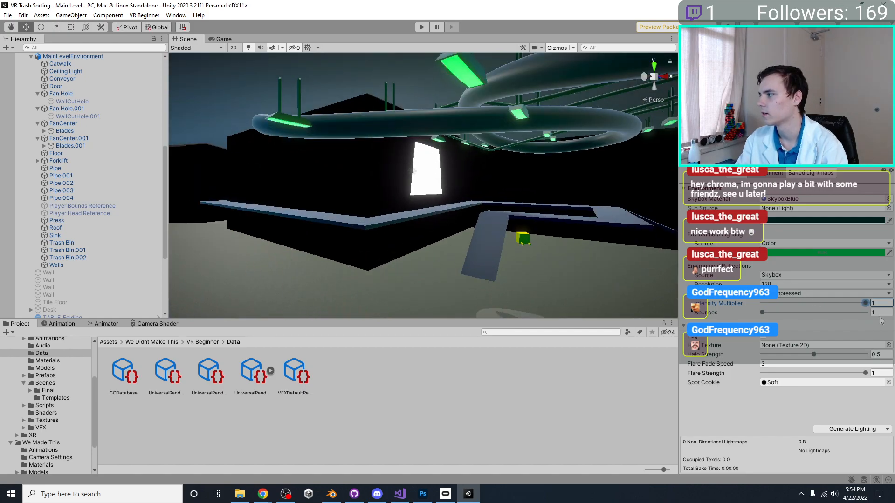
{"action": "type", "text": ".5"}
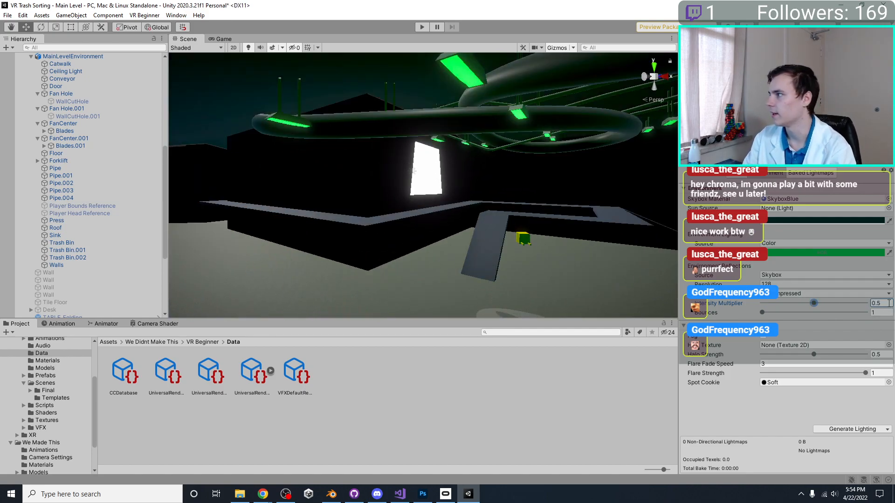
{"action": "type", "text": "0.25"}
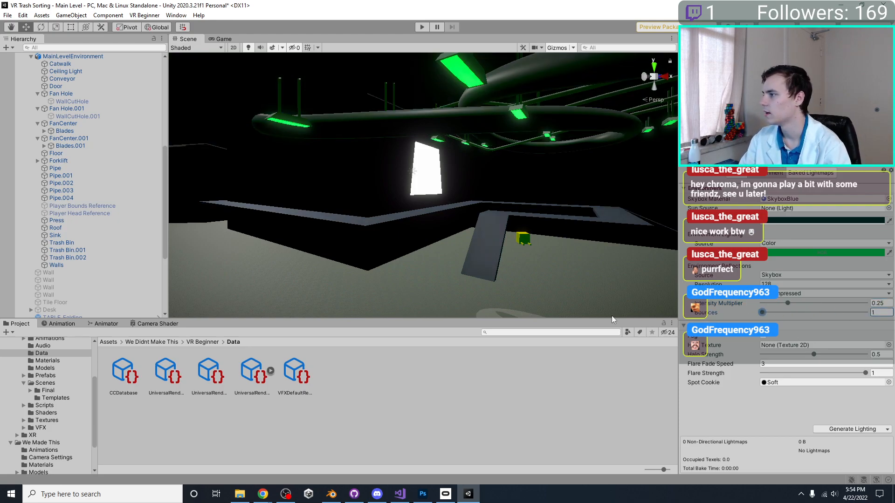
Enable fog for the scene and try red, then bright green (00FF04), as its color.
{"action": "left_click", "coordinate": [765, 336]}
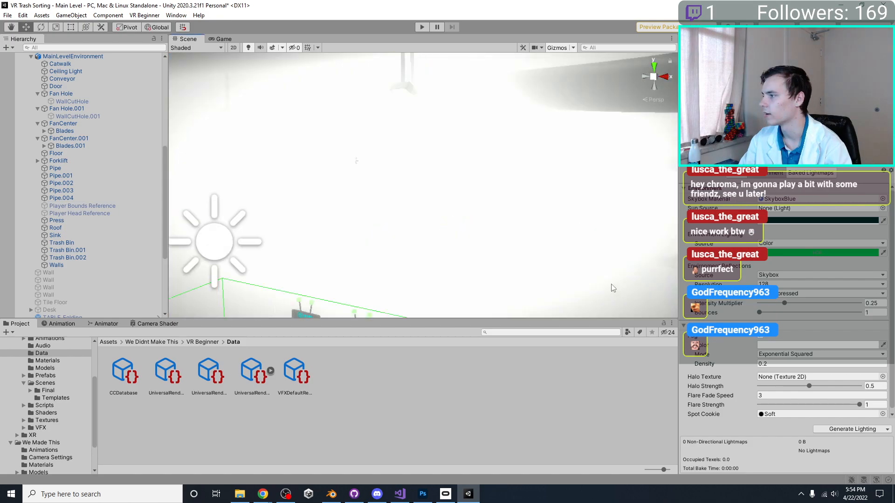
{"action": "scroll", "coordinate": [610, 267], "scroll_direction": "up", "scroll_amount": 5}
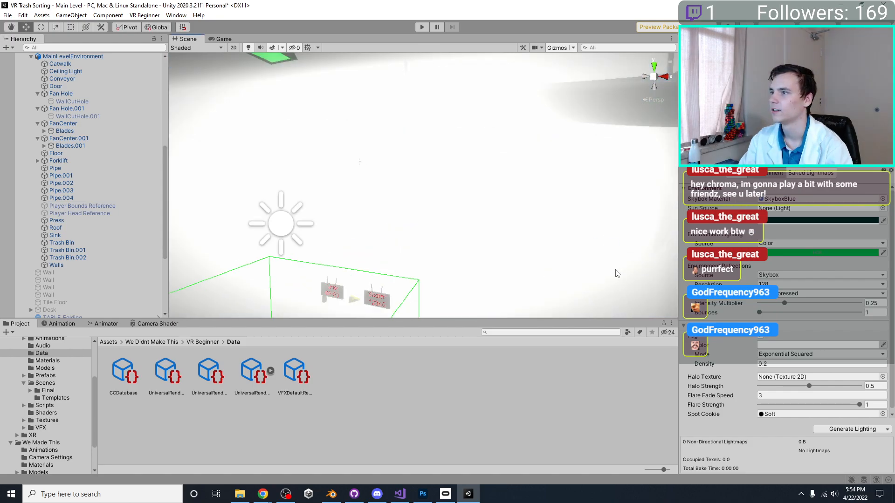
{"action": "left_click", "coordinate": [793, 346]}
{"action": "left_click_drag", "start_coordinate": [830, 320], "coordinate": [874, 248]}
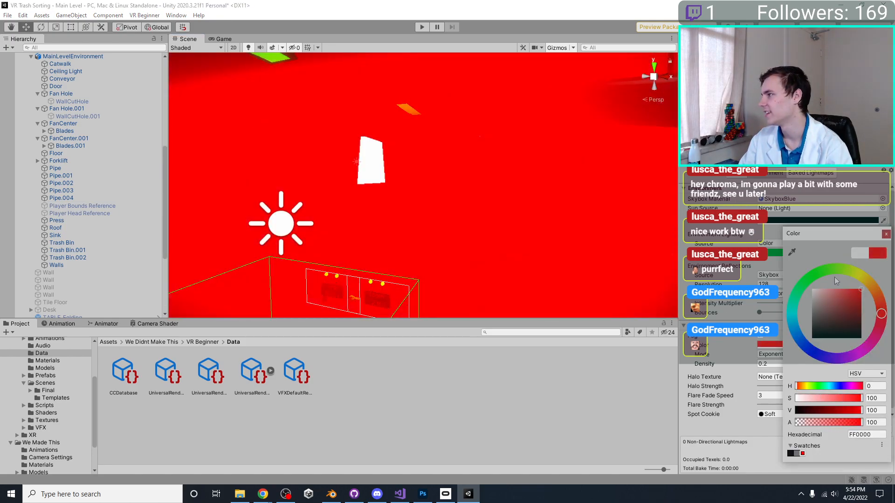
{"action": "left_click_drag", "start_coordinate": [829, 272], "coordinate": [814, 275]}
{"action": "left_click_drag", "start_coordinate": [851, 315], "coordinate": [863, 288]}
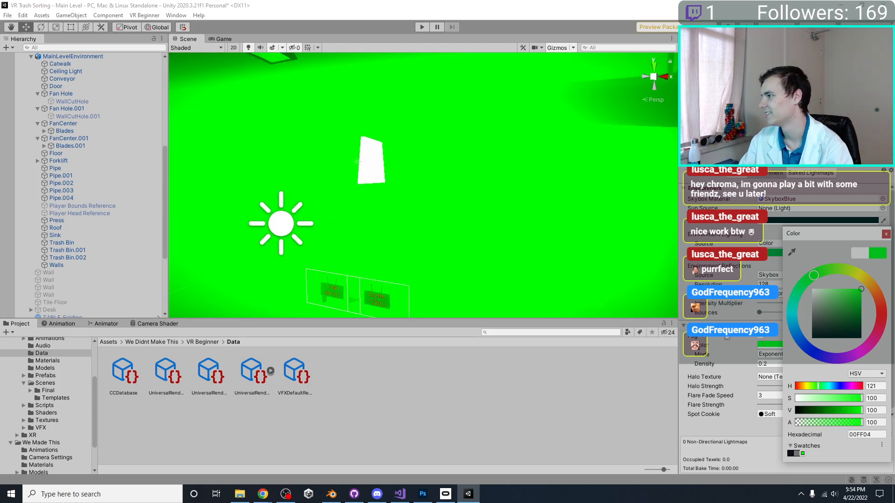
Set the fog density to 0.01.
{"action": "left_click_drag", "start_coordinate": [745, 364], "coordinate": [735, 365]}
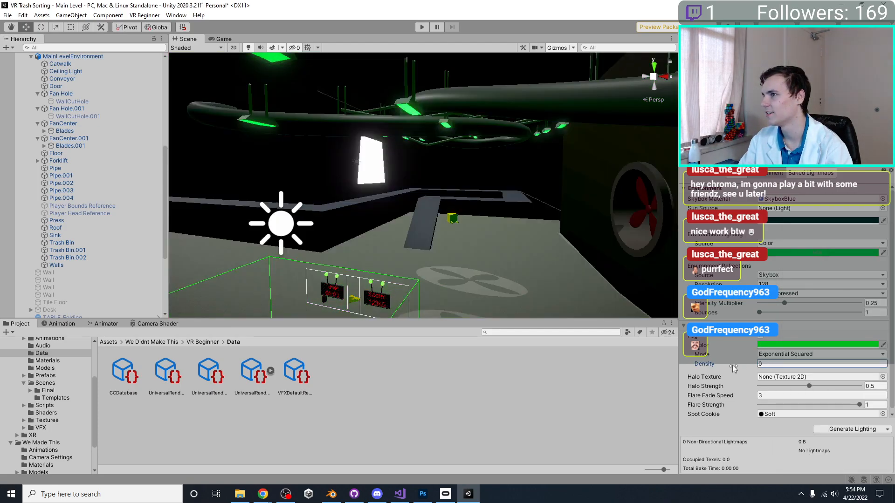
{"action": "type", "text": "1"}
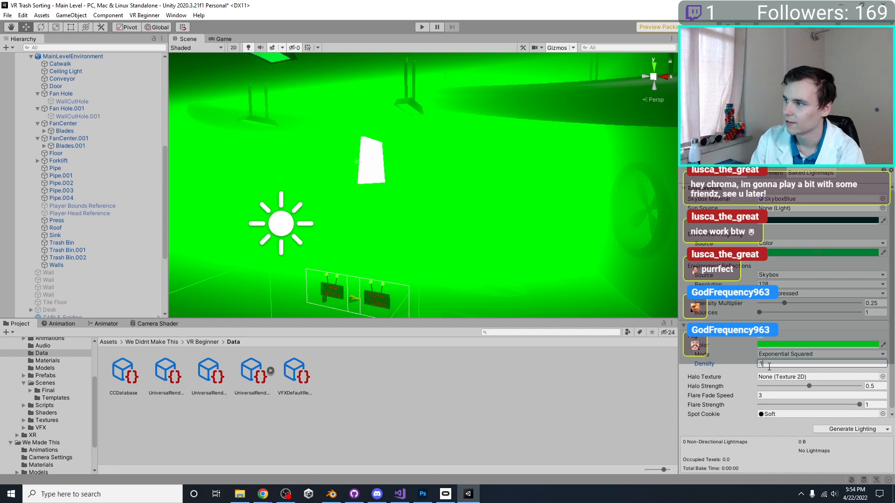
{"action": "key", "text": "BackSpace"}
{"action": "type", "text": "01"}
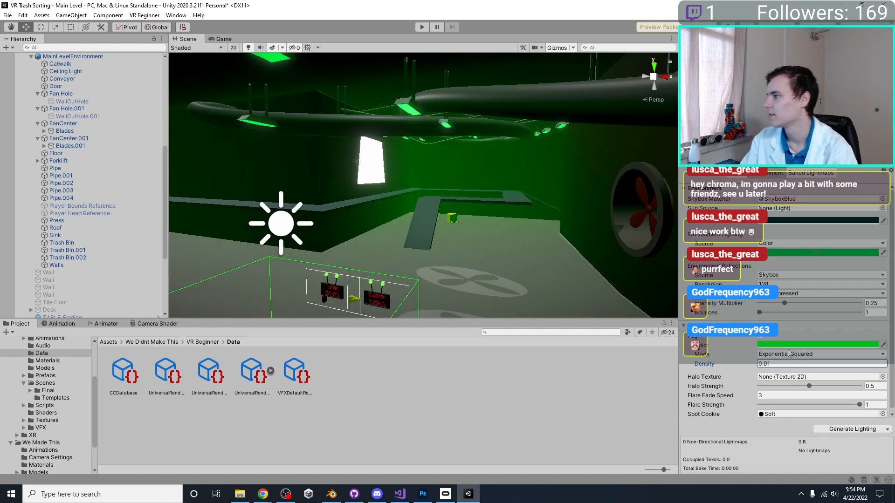
Try blue as the fog color and look at the level from several angles.
{"action": "left_click", "coordinate": [784, 345]}
{"action": "left_click", "coordinate": [814, 371]}
{"action": "right_click_drag", "start_coordinate": [474, 223], "coordinate": [530, 234]}
{"action": "scroll", "coordinate": [481, 235], "scroll_direction": "down", "scroll_amount": 8}
{"action": "scroll", "coordinate": [478, 234], "scroll_direction": "up", "scroll_amount": 10}
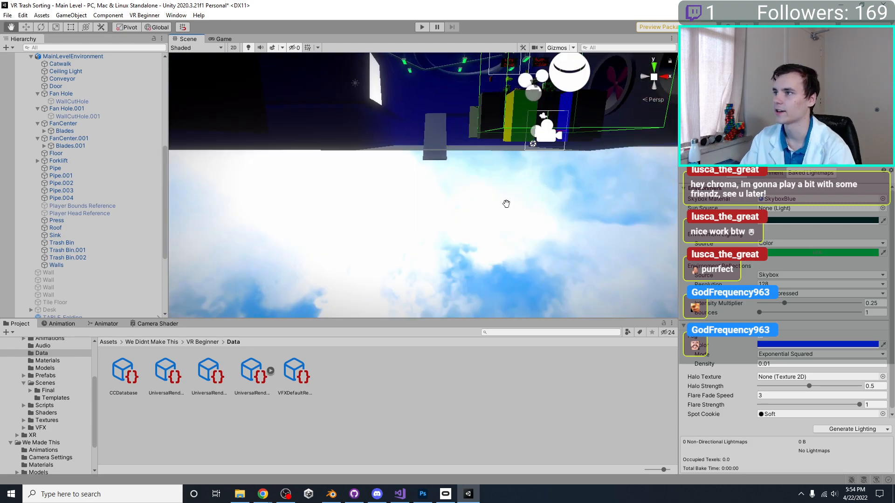
{"action": "right_click_drag", "start_coordinate": [429, 164], "coordinate": [719, 317]}
Try black as the fog color, change it to light grey and check the Game view.
{"action": "left_click", "coordinate": [790, 345]}
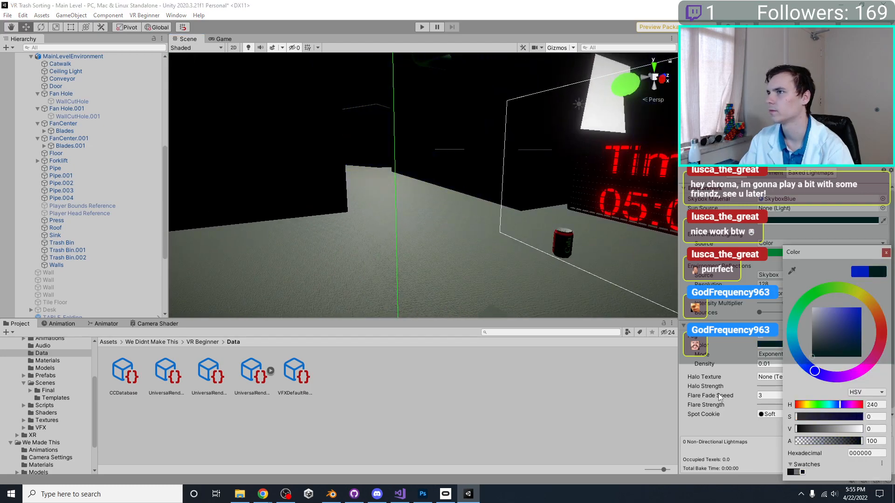
{"action": "right_click_drag", "start_coordinate": [632, 207], "coordinate": [505, 199]}
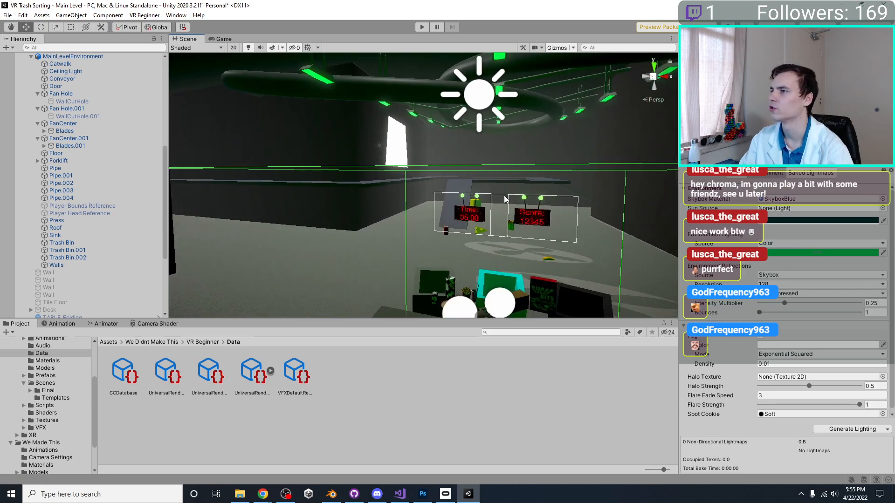
{"action": "left_click", "coordinate": [223, 39]}
{"action": "left_click", "coordinate": [201, 40]}
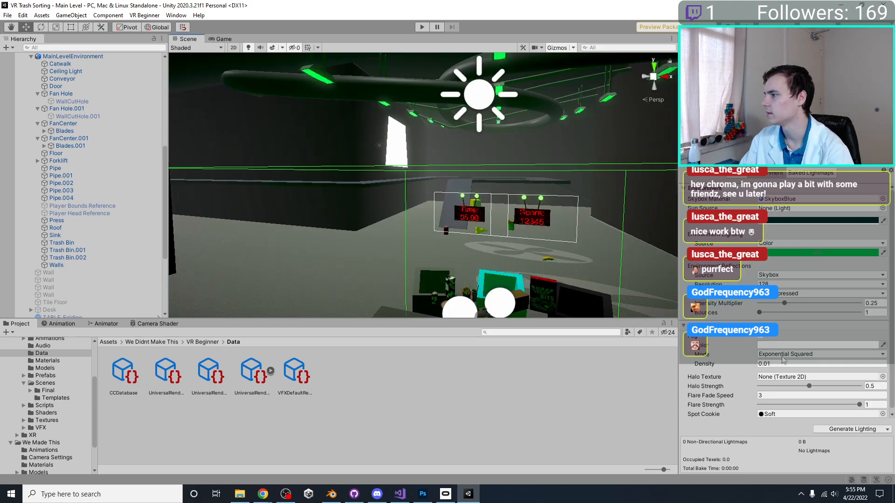
Try lowering the fog density to 0.0.
{"action": "left_click", "coordinate": [823, 365]}
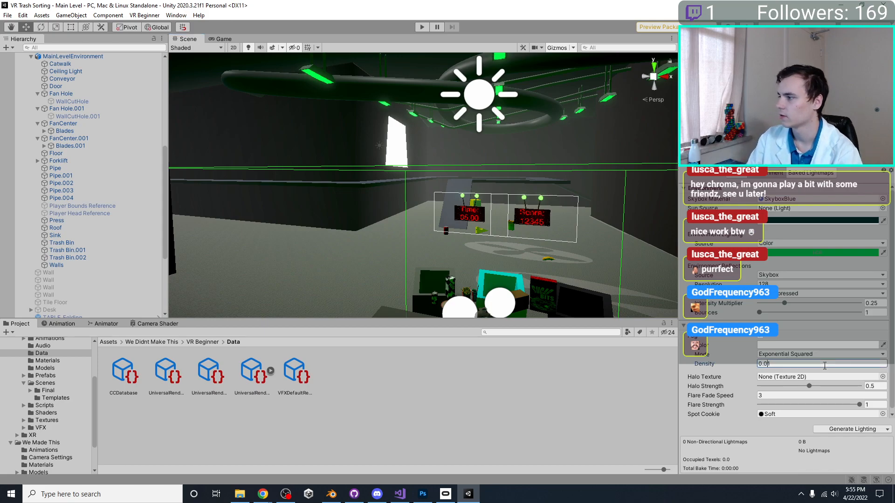
{"action": "type", "text": "01"}
{"action": "key", "text": "BackSpace"}
{"action": "key", "text": "BackSpace"}
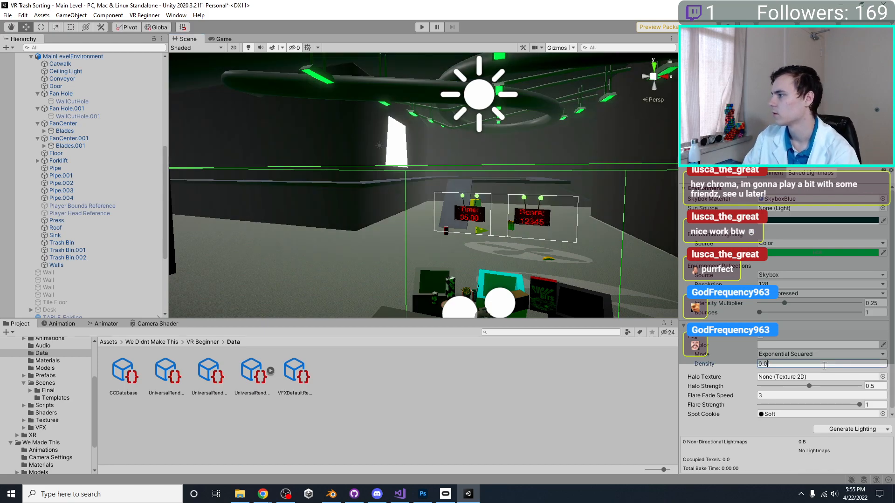
Switch the fog mode to Linear and lower its start distance to about -7.12.
{"action": "left_click", "coordinate": [819, 354]}
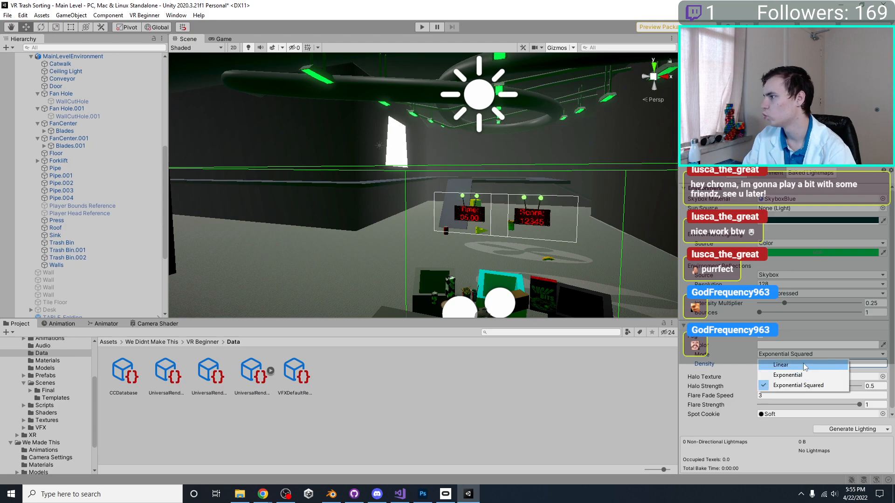
{"action": "left_click", "coordinate": [804, 362]}
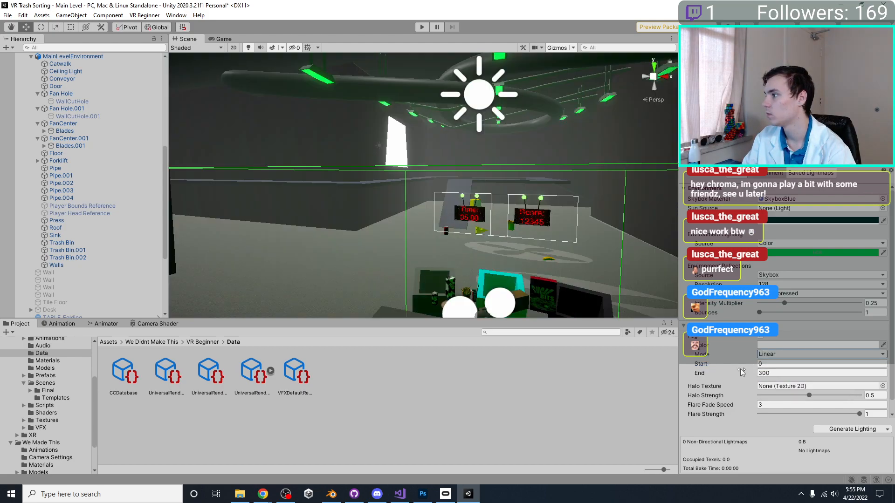
{"action": "left_click_drag", "start_coordinate": [741, 369], "coordinate": [621, 345]}
{"action": "right_click_drag", "start_coordinate": [541, 247], "coordinate": [615, 268]}
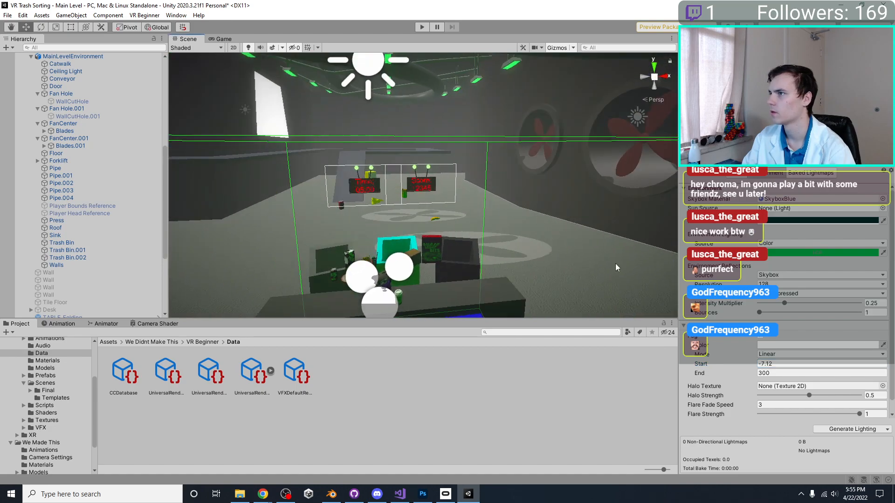
Change the fog color to dark yellow and fine-tune the linear fog start to about -7.13.
{"action": "left_click", "coordinate": [791, 345]}
{"action": "left_click", "coordinate": [859, 293]}
{"action": "left_click_drag", "start_coordinate": [855, 317], "coordinate": [861, 308]}
{"action": "right_click_drag", "start_coordinate": [471, 224], "coordinate": [424, 204]}
{"action": "right_click_drag", "start_coordinate": [535, 225], "coordinate": [497, 220]}
{"action": "mouse_move", "coordinate": [744, 366]}
{"action": "left_mouse_down"}
{"action": "mouse_move", "coordinate": [690, 365]}
{"action": "mouse_move", "coordinate": [666, 291]}
{"action": "mouse_move", "coordinate": [765, 364]}
{"action": "mouse_move", "coordinate": [668, 359]}
{"action": "mouse_move", "coordinate": [741, 364]}
{"action": "left_mouse_up"}
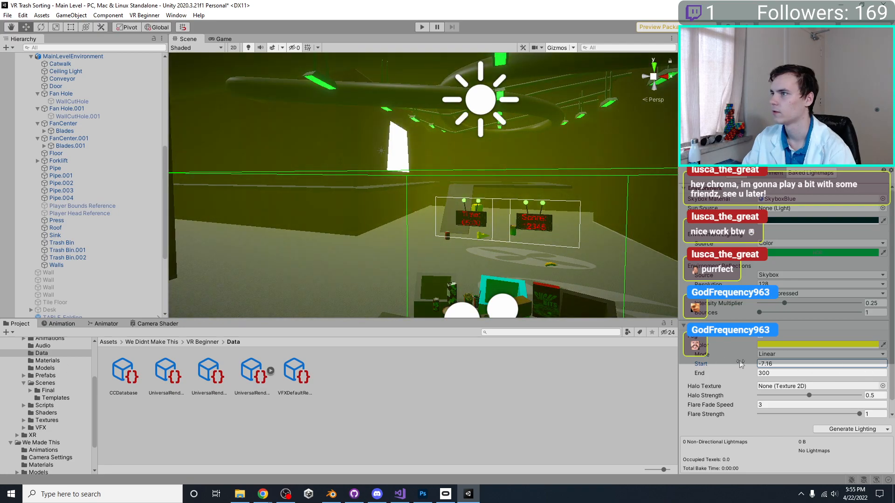
{"action": "right_click_drag", "start_coordinate": [582, 227], "coordinate": [380, 37]}
Play-test the level with the yellow fog, stop the test and view the whole building from outside.
{"action": "left_click", "coordinate": [422, 28]}
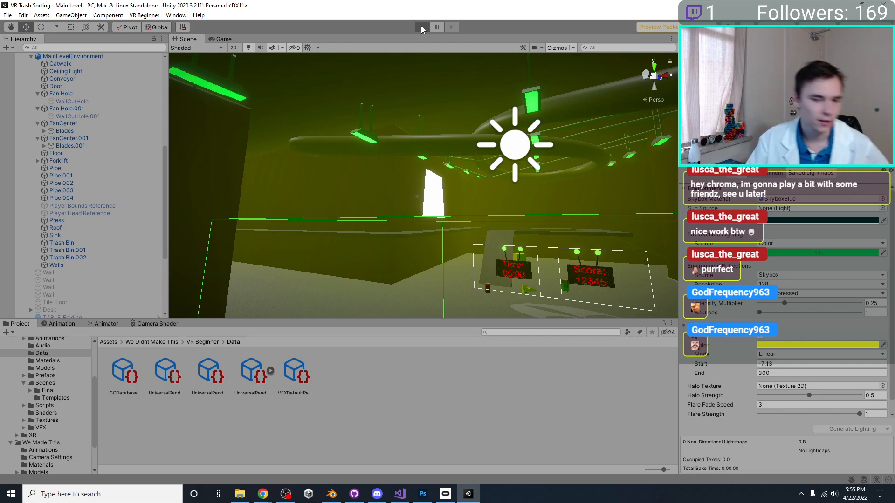
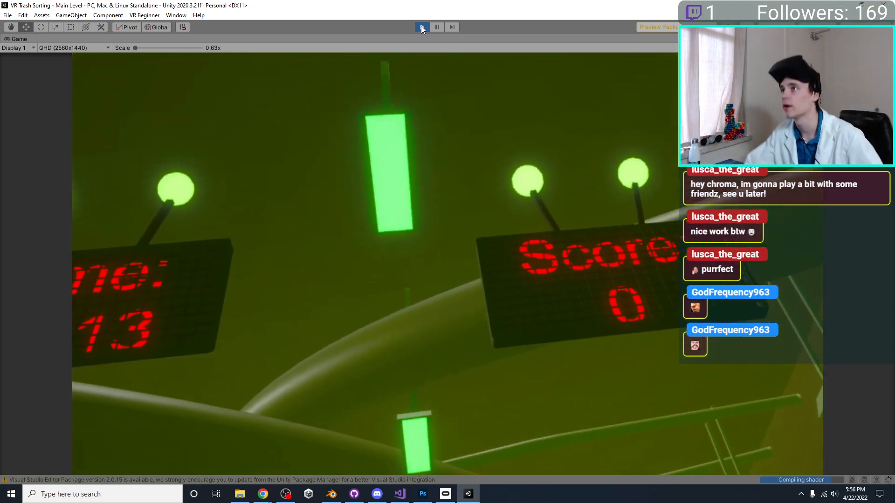
{"action": "left_click", "coordinate": [422, 27]}
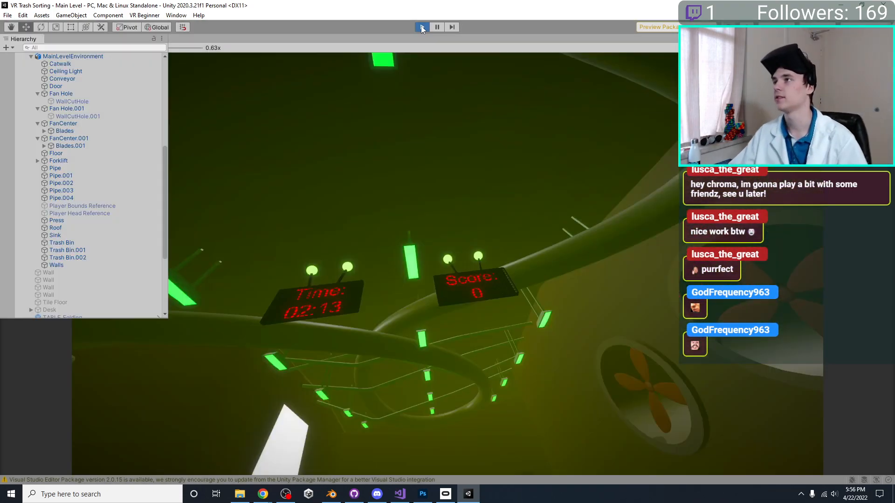
{"action": "right_click_drag", "start_coordinate": [428, 321], "coordinate": [415, 138]}
{"action": "scroll", "coordinate": [406, 130], "scroll_direction": "up", "scroll_amount": 1}
{"action": "scroll", "coordinate": [415, 138], "scroll_direction": "down", "scroll_amount": 2}
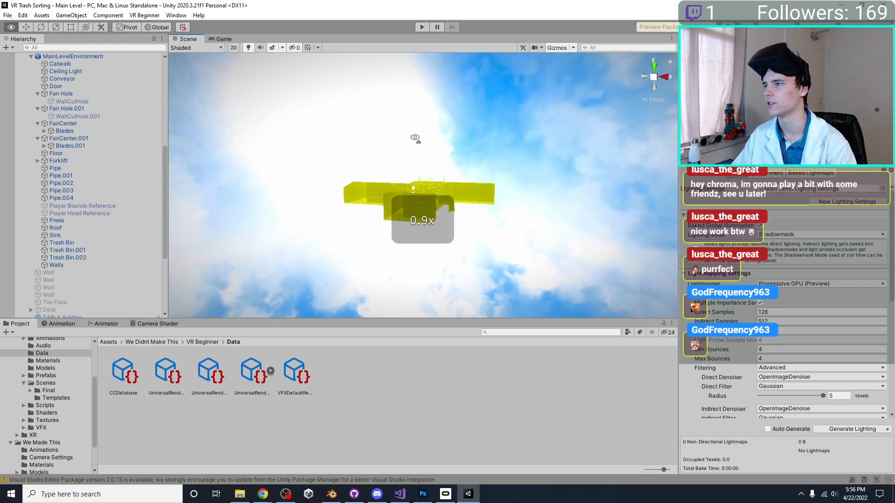
{"action": "scroll", "coordinate": [418, 145], "scroll_direction": "up", "scroll_amount": 1}
Locate the scene's SkyboxBlue material in the project's Materials folder and compare it with the neighbouring skybox materials.
{"action": "left_click", "coordinate": [782, 174]}
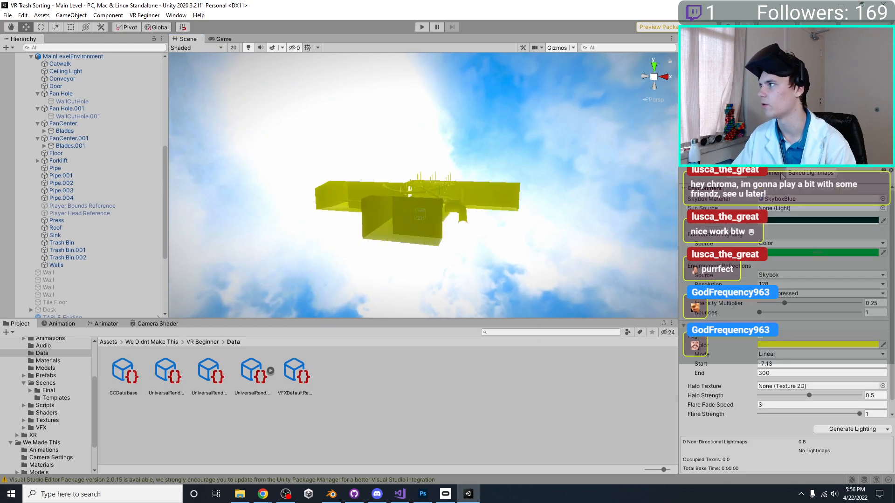
{"action": "left_click", "coordinate": [786, 197]}
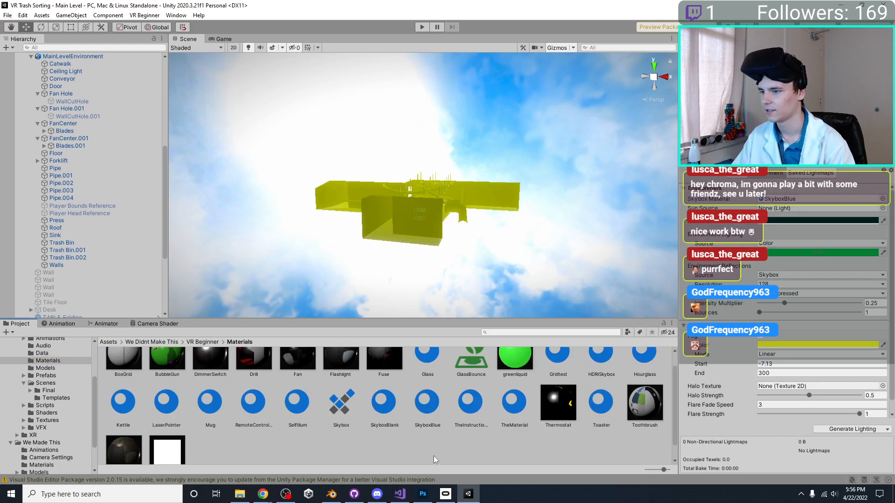
{"action": "left_click", "coordinate": [436, 401]}
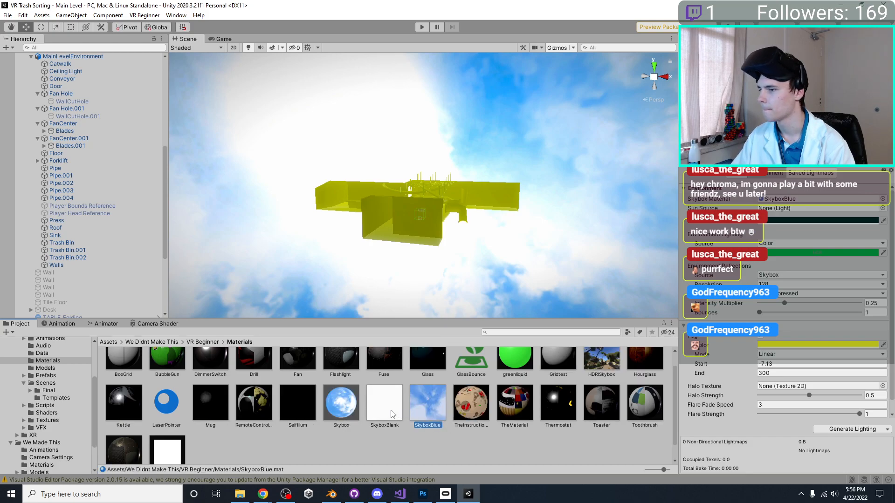
{"action": "scroll", "coordinate": [530, 419], "scroll_direction": "up", "scroll_amount": 1}
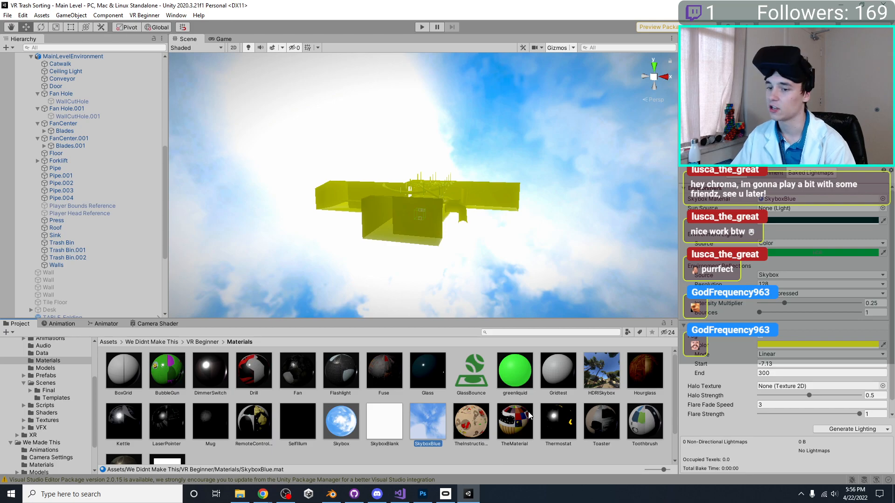
{"action": "scroll", "coordinate": [529, 418], "scroll_direction": "down", "scroll_amount": 1}
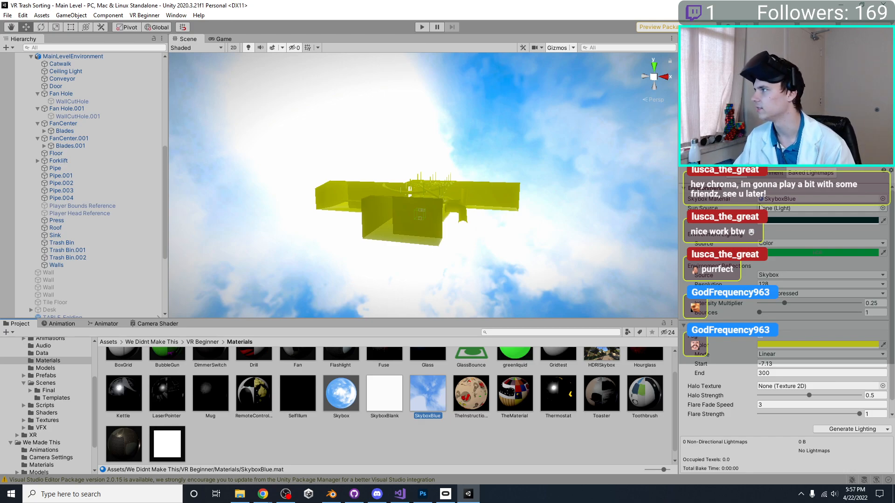
Select the PostProcessingVolume under Lighting and compare the level with the volume disabled and enabled.
{"action": "scroll", "coordinate": [518, 185], "scroll_direction": "up", "scroll_amount": 2}
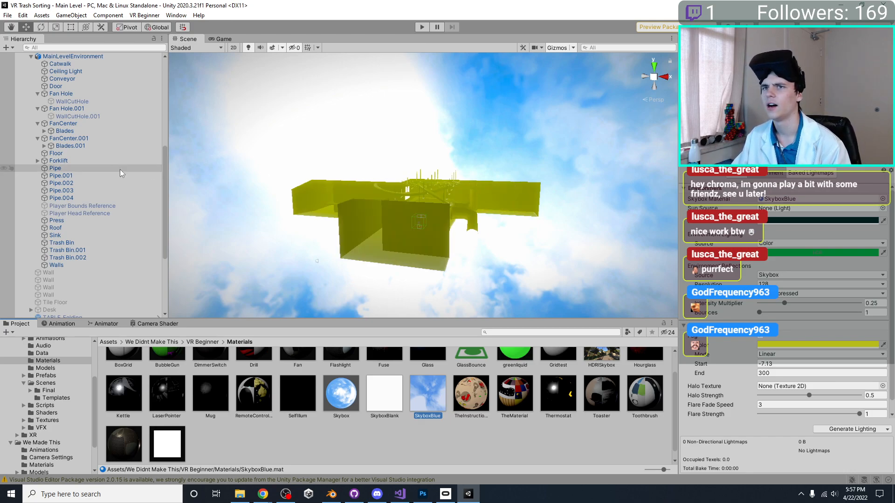
{"action": "scroll", "coordinate": [93, 170], "scroll_direction": "up", "scroll_amount": 8}
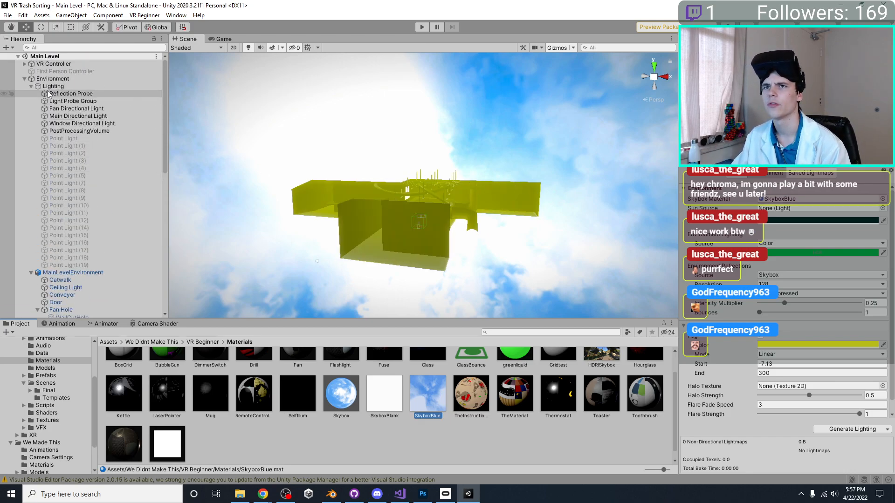
{"action": "left_click", "coordinate": [79, 131]}
{"action": "scroll", "coordinate": [480, 231], "scroll_direction": "up", "scroll_amount": 5}
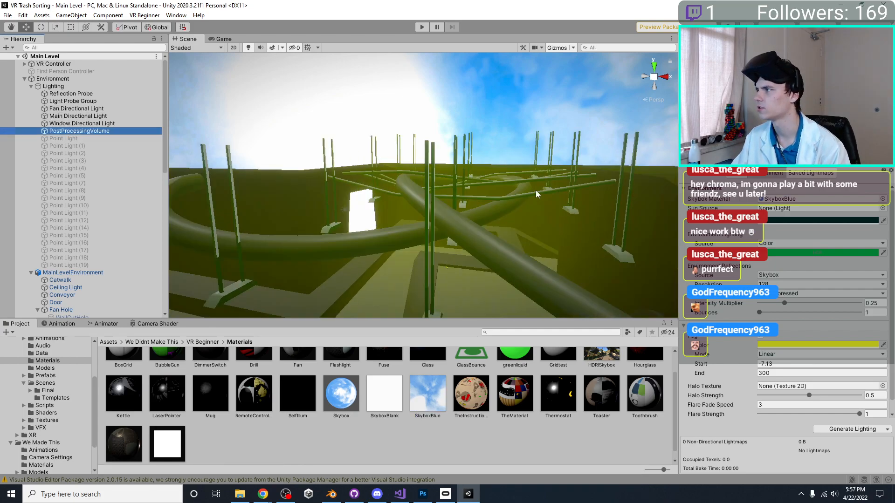
{"action": "left_click", "coordinate": [696, 40]}
{"action": "left_click", "coordinate": [702, 174]}
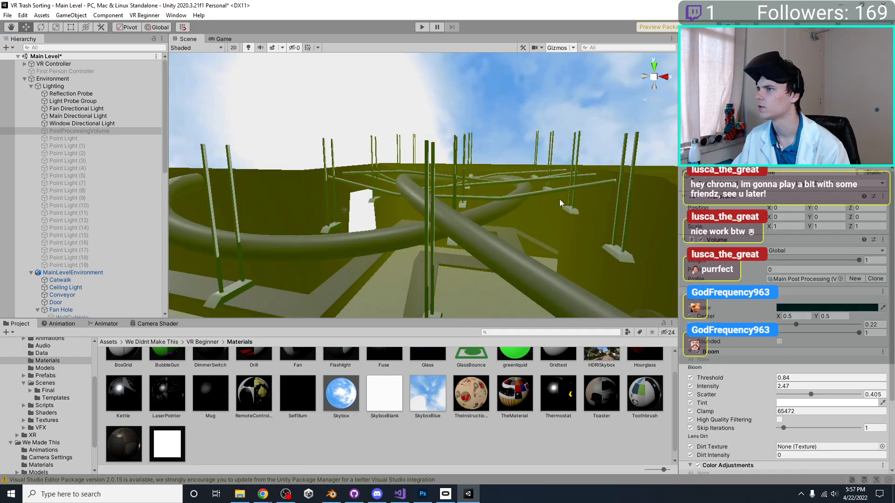
{"action": "scroll", "coordinate": [521, 192], "scroll_direction": "down", "scroll_amount": 4}
{"action": "left_click", "coordinate": [706, 176]}
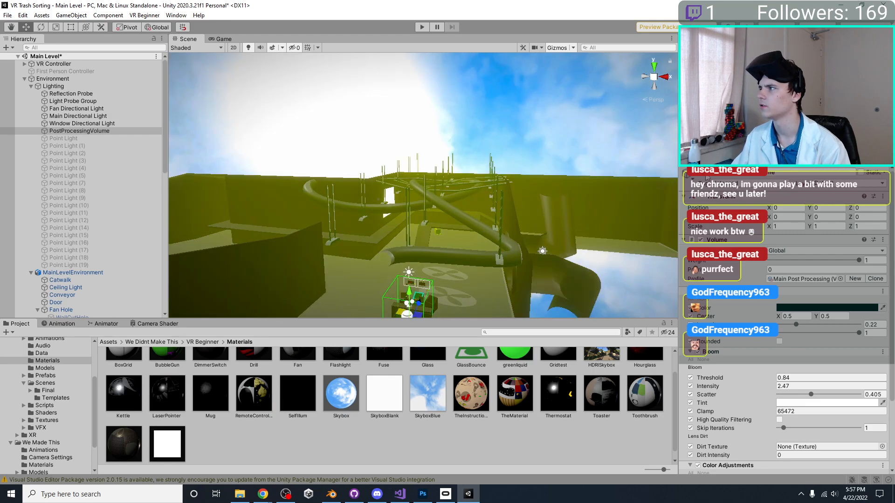
{"action": "scroll", "coordinate": [563, 239], "scroll_direction": "up", "scroll_amount": 4}
{"action": "middle_click_drag", "start_coordinate": [560, 252], "coordinate": [576, 182]}
{"action": "scroll", "coordinate": [752, 312], "scroll_direction": "down", "scroll_amount": 4}
{"action": "middle_click_drag", "start_coordinate": [541, 210], "coordinate": [496, 280]}
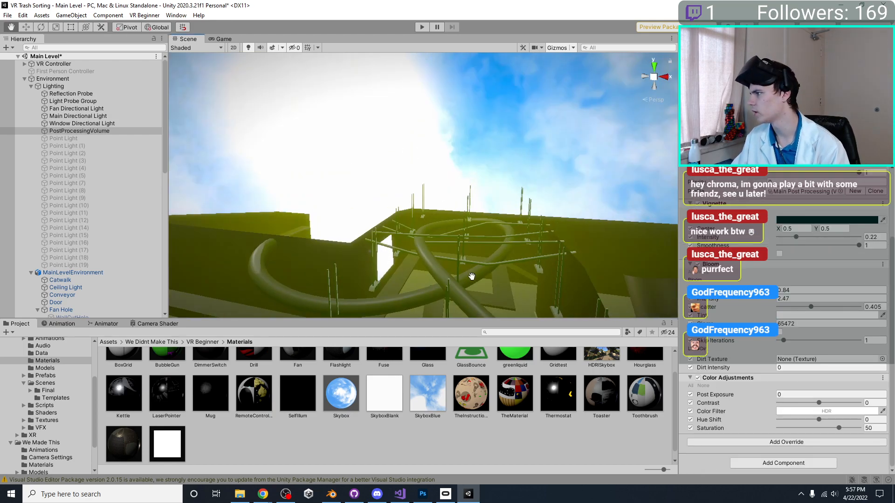
Try a post exposure of -2.58 in the Color Adjustments and check the result in the Game and Scene views.
{"action": "left_click_drag", "start_coordinate": [737, 396], "coordinate": [232, 26]}
{"action": "left_click", "coordinate": [215, 39]}
{"action": "left_click", "coordinate": [199, 39]}
{"action": "scroll", "coordinate": [367, 151], "scroll_direction": "up", "scroll_amount": 4}
{"action": "mouse_move", "coordinate": [369, 155]}
{"action": "middle_mouse_down"}
{"action": "mouse_move", "coordinate": [378, 136]}
{"action": "mouse_move", "coordinate": [382, 152]}
{"action": "middle_mouse_up"}
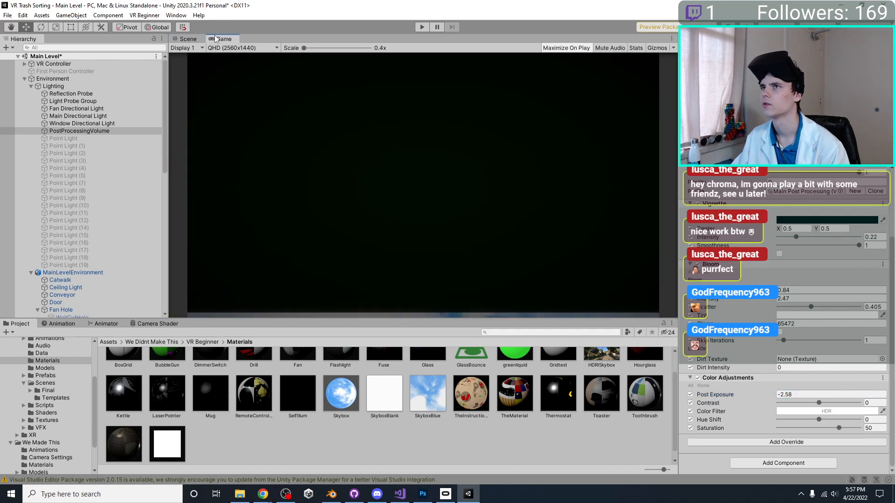
{"action": "scroll", "coordinate": [382, 152], "scroll_direction": "up", "scroll_amount": 5}
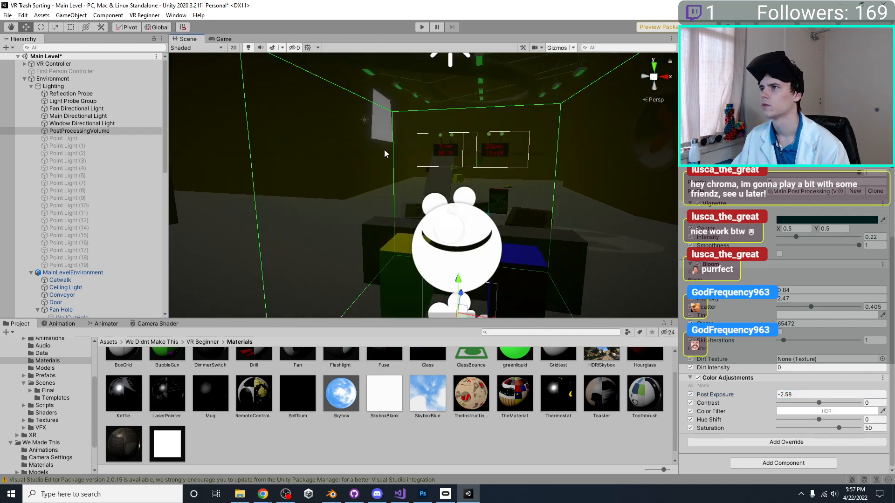
Set the post exposure of the Color Adjustments to -1.
{"action": "scroll", "coordinate": [407, 163], "scroll_direction": "down", "scroll_amount": 2}
{"action": "scroll", "coordinate": [472, 187], "scroll_direction": "down", "scroll_amount": 2}
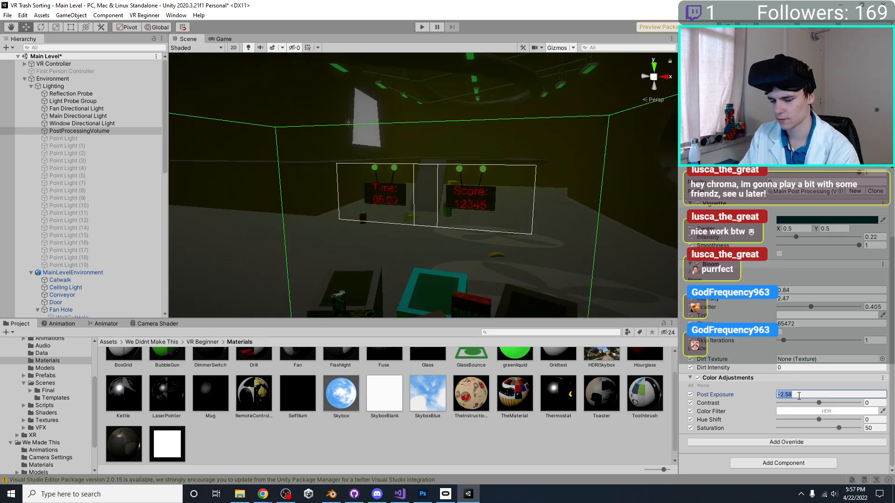
{"action": "type", "text": "-1"}
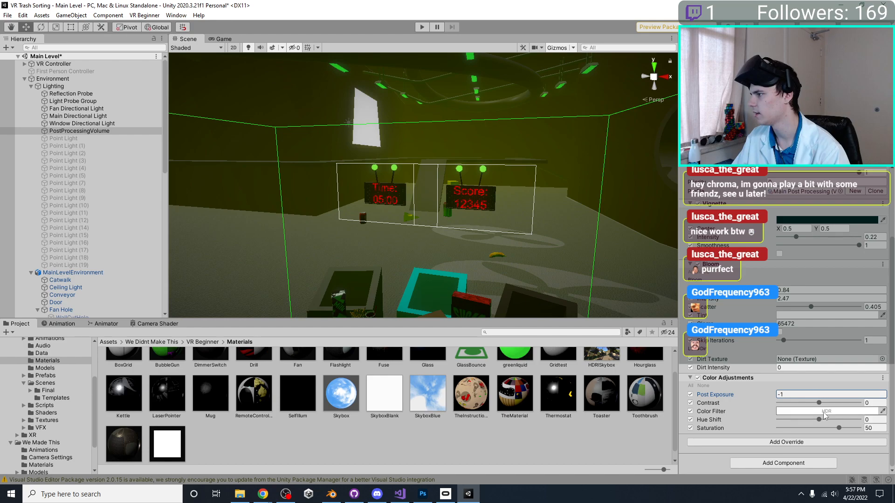
Try a hue shift of 180 and a smaller shift on the post-processing volume, undoing the changes.
{"action": "left_click_drag", "start_coordinate": [819, 420], "coordinate": [871, 418]}
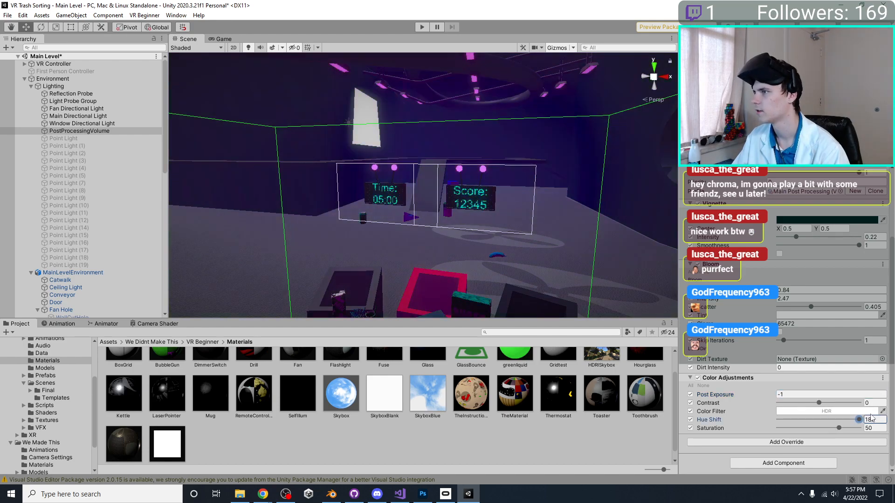
{"action": "middle_click_drag", "start_coordinate": [503, 234], "coordinate": [501, 236]}
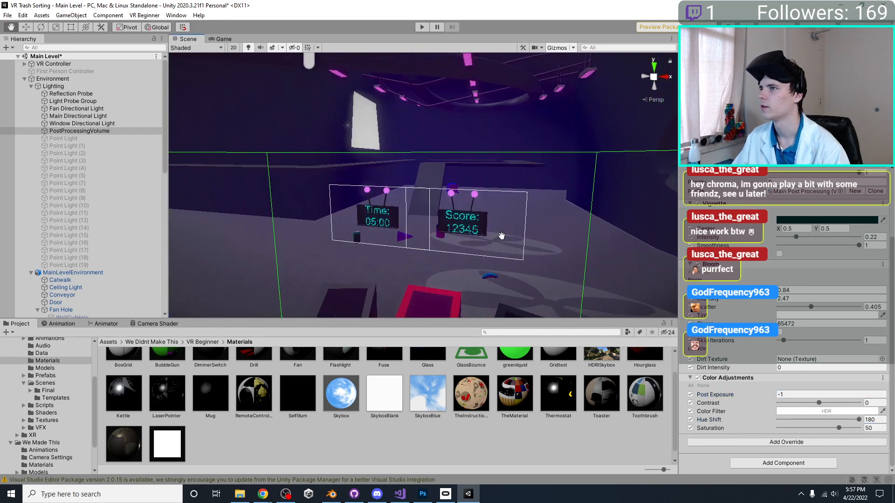
{"action": "key", "text": "ctrl+z"}
{"action": "left_click_drag", "start_coordinate": [823, 420], "coordinate": [837, 419]}
{"action": "mouse_move", "coordinate": [532, 244]}
{"action": "middle_mouse_down"}
{"action": "mouse_move", "coordinate": [534, 228]}
{"action": "mouse_move", "coordinate": [525, 250]}
{"action": "middle_mouse_up"}
{"action": "key", "text": "ctrl+z"}
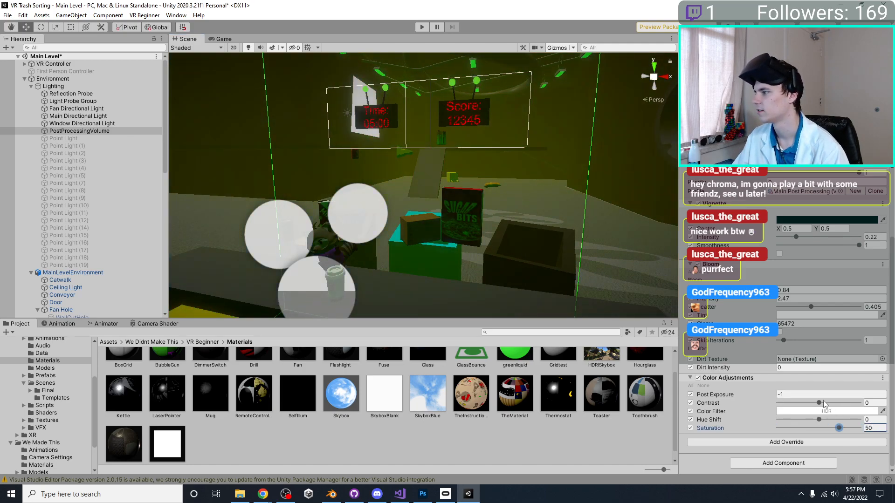
Try higher and lower contrast in the Color Adjustments and undo the changes.
{"action": "left_click_drag", "start_coordinate": [824, 403], "coordinate": [894, 411]}
{"action": "left_click_drag", "start_coordinate": [819, 409], "coordinate": [798, 402]}
{"action": "key", "text": "ctrl+z"}
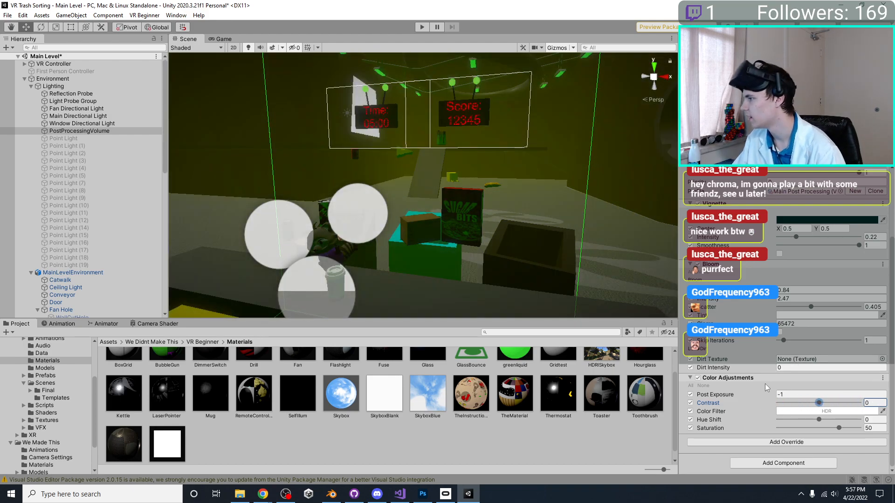
Raise the Bloom intensity of the post-processing volume to 20.86, undoing the first attempt.
{"action": "left_click_drag", "start_coordinate": [751, 301], "coordinate": [863, 387]}
{"action": "left_click_drag", "start_coordinate": [133, 168], "coordinate": [248, 278]}
{"action": "key", "text": "ctrl+z"}
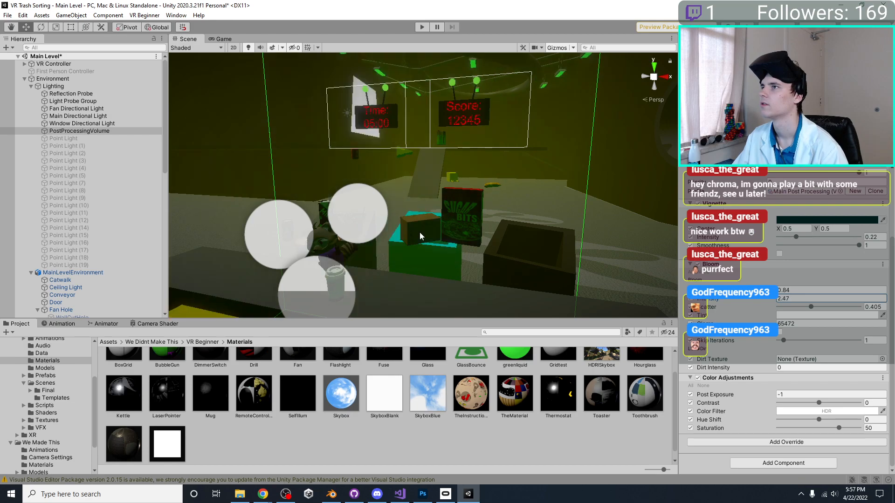
{"action": "left_click_drag", "start_coordinate": [753, 301], "coordinate": [41, 311]}
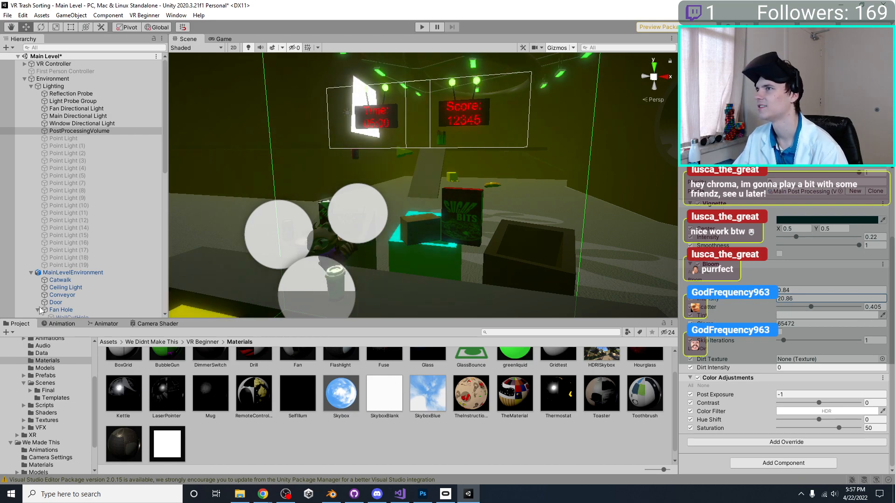
{"action": "key", "text": "alt+Tab"}
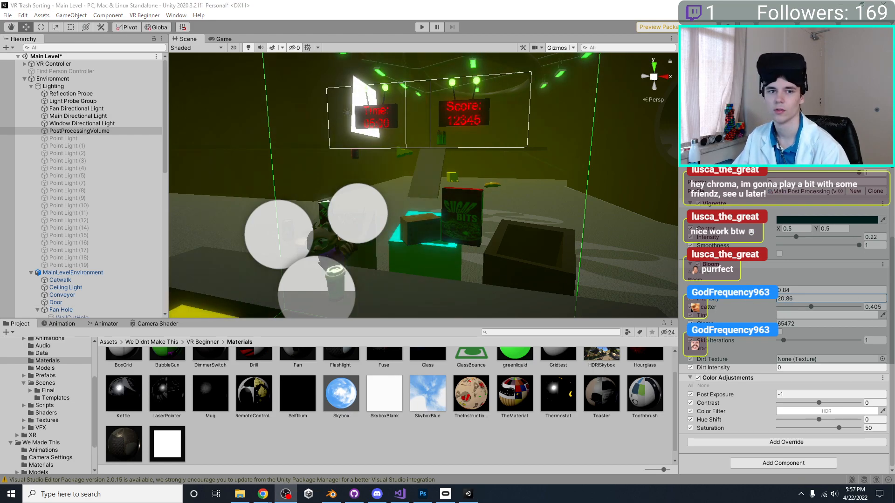
Inspect the stronger bloom on the sorting table objects, the raccoon figure, the ceiling lights and the bright window.
{"action": "right_click_drag", "start_coordinate": [366, 205], "coordinate": [392, 146]}
{"action": "right_click_drag", "start_coordinate": [481, 184], "coordinate": [457, 238]}
{"action": "middle_click_drag", "start_coordinate": [457, 238], "coordinate": [482, 266]}
{"action": "scroll", "coordinate": [482, 265], "scroll_direction": "down", "scroll_amount": 4}
{"action": "right_click_drag", "start_coordinate": [481, 266], "coordinate": [382, 228]}
{"action": "scroll", "coordinate": [382, 228], "scroll_direction": "up", "scroll_amount": 3}
{"action": "middle_click_drag", "start_coordinate": [382, 228], "coordinate": [393, 205]}
{"action": "right_click_drag", "start_coordinate": [394, 205], "coordinate": [434, 188]}
{"action": "middle_click_drag", "start_coordinate": [434, 188], "coordinate": [435, 190]}
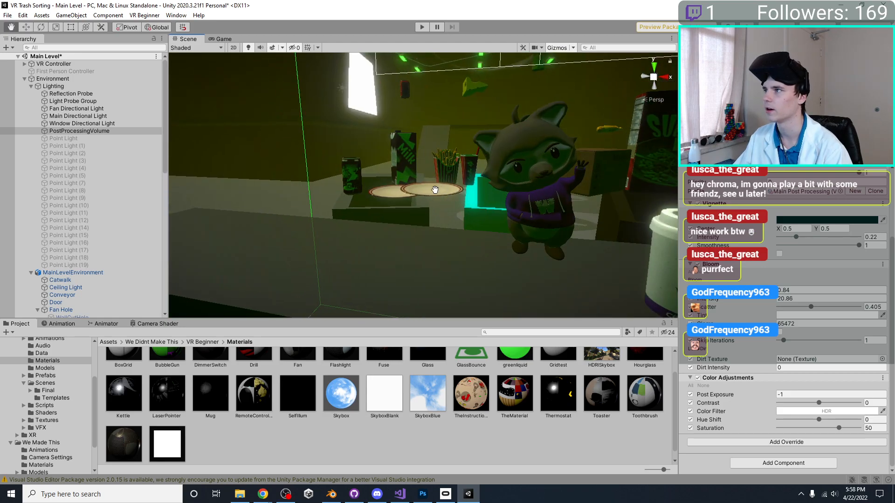
{"action": "right_click_drag", "start_coordinate": [435, 190], "coordinate": [385, 88]}
{"action": "right_click_drag", "start_coordinate": [391, 128], "coordinate": [417, 144]}
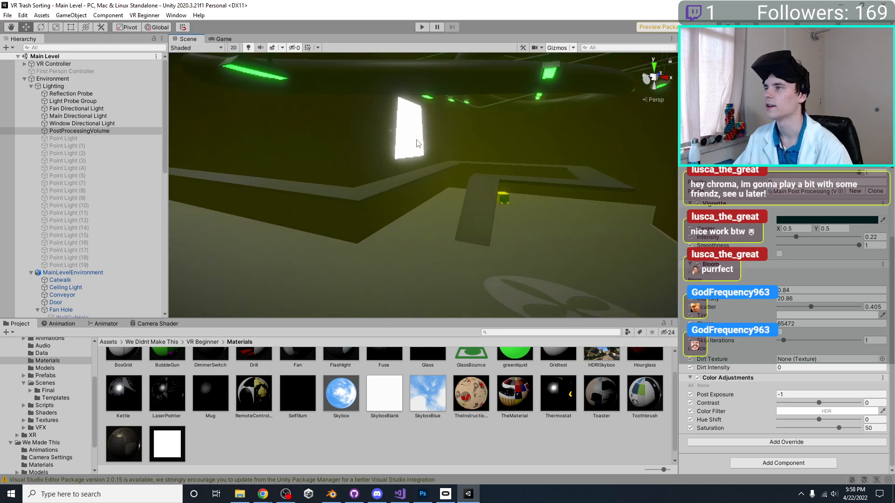
{"action": "right_click_drag", "start_coordinate": [399, 185], "coordinate": [419, 186]}
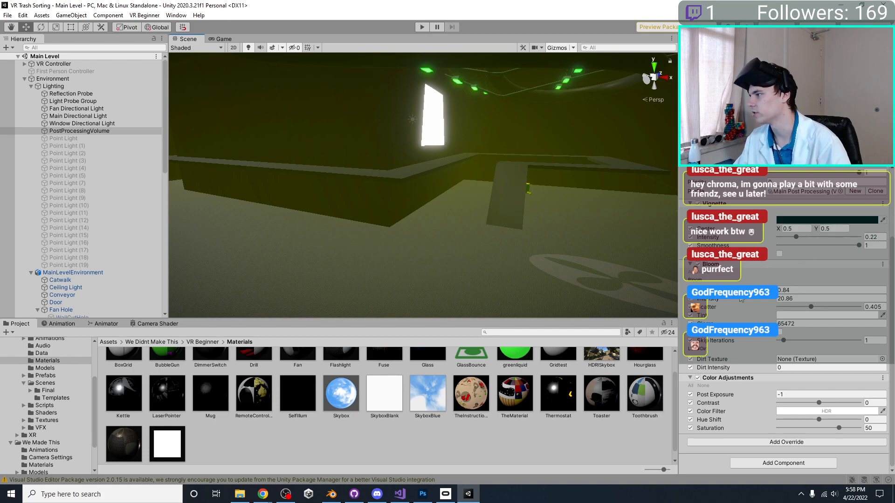
Try a higher Vignette intensity on the post-processing volume and undo the change.
{"action": "right_click_drag", "start_coordinate": [432, 129], "coordinate": [419, 133]}
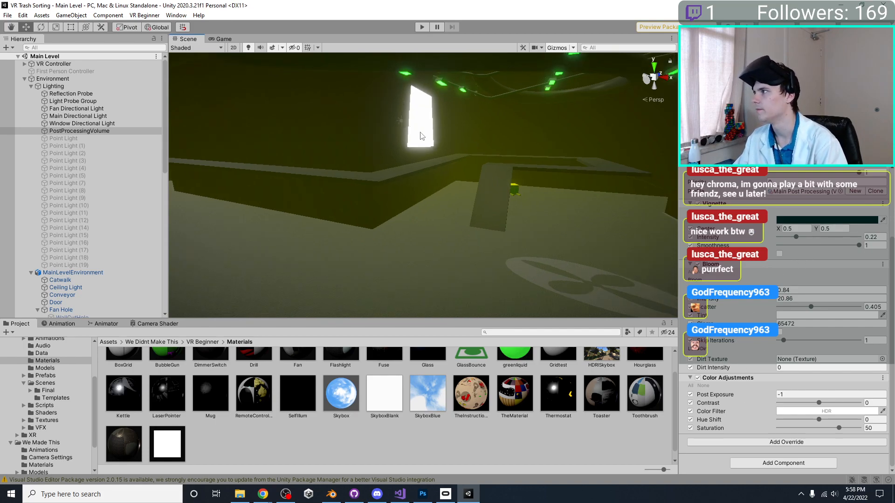
{"action": "scroll", "coordinate": [717, 237], "scroll_direction": "up", "scroll_amount": 5}
{"action": "left_click_drag", "start_coordinate": [797, 325], "coordinate": [815, 325]}
{"action": "key", "text": "ctrl+z"}
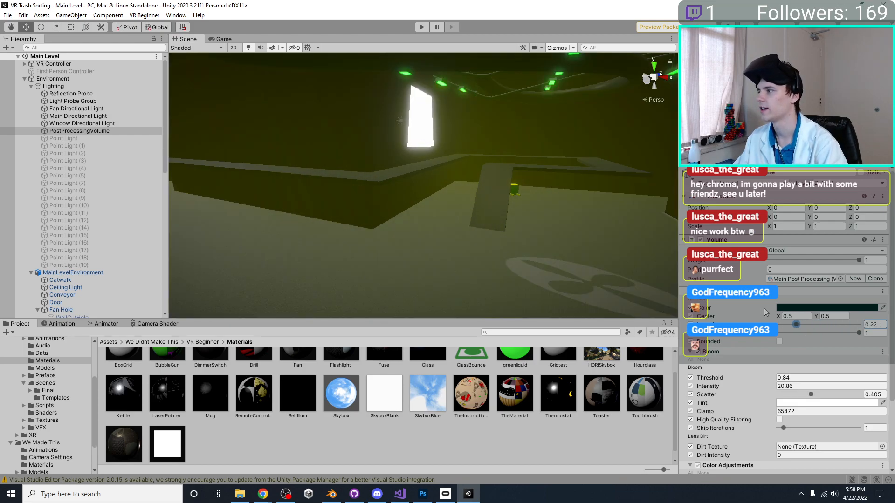
Add a Lift, Gamma, Gain override to the post-processing volume and enable all its parameters.
{"action": "scroll", "coordinate": [766, 404], "scroll_direction": "down", "scroll_amount": 5}
{"action": "left_click", "coordinate": [765, 442]}
{"action": "left_click", "coordinate": [777, 339]}
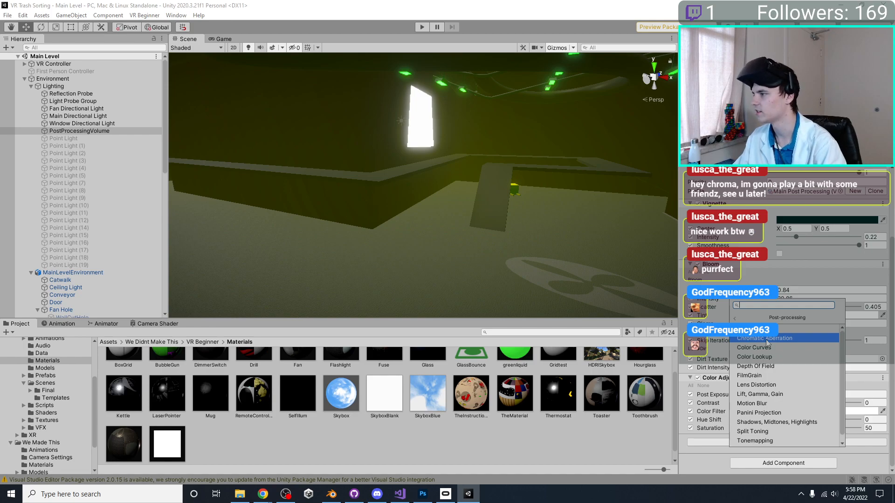
{"action": "left_click", "coordinate": [765, 394]}
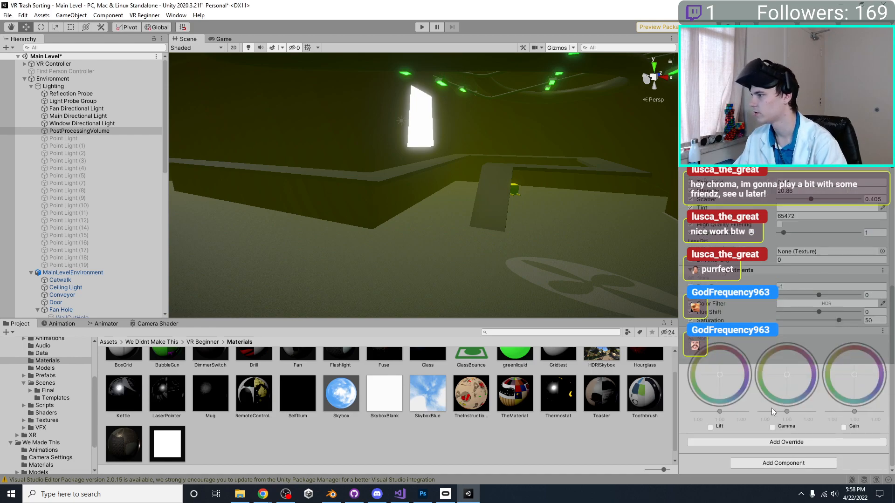
{"action": "left_click", "coordinate": [687, 339]}
Try shifting the lift, gamma and gain levels of the new override, undoing the changes.
{"action": "mouse_move", "coordinate": [723, 414]}
{"action": "left_mouse_down"}
{"action": "mouse_move", "coordinate": [708, 413]}
{"action": "mouse_move", "coordinate": [719, 413]}
{"action": "left_mouse_up"}
{"action": "mouse_move", "coordinate": [788, 412]}
{"action": "left_mouse_down"}
{"action": "mouse_move", "coordinate": [776, 412]}
{"action": "mouse_move", "coordinate": [804, 412]}
{"action": "left_mouse_up"}
{"action": "right_click_drag", "start_coordinate": [483, 182], "coordinate": [529, 198]}
{"action": "key", "text": "s"}
{"action": "key", "text": "ctrl+z"}
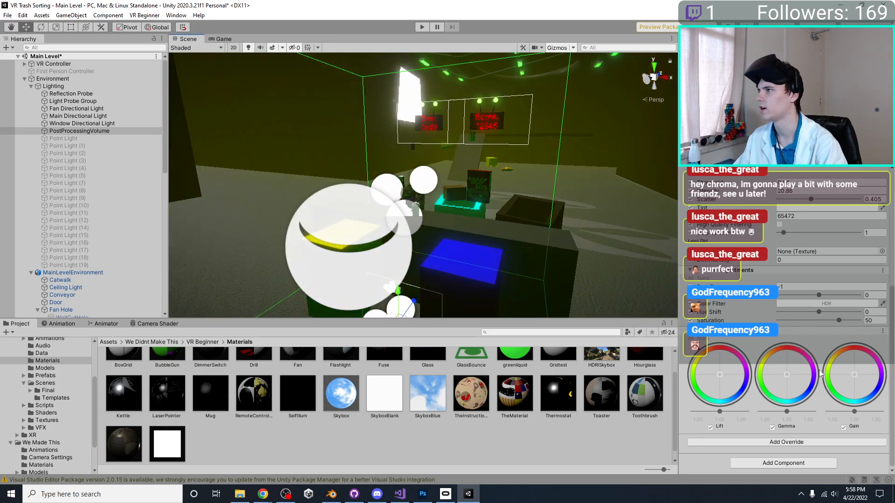
{"action": "left_click_drag", "start_coordinate": [852, 412], "coordinate": [831, 412]}
Run the scene in play mode to check the post-processed look, and stop it.
{"action": "right_click_drag", "start_coordinate": [285, 169], "coordinate": [369, 149]}
{"action": "left_click", "coordinate": [420, 27]}
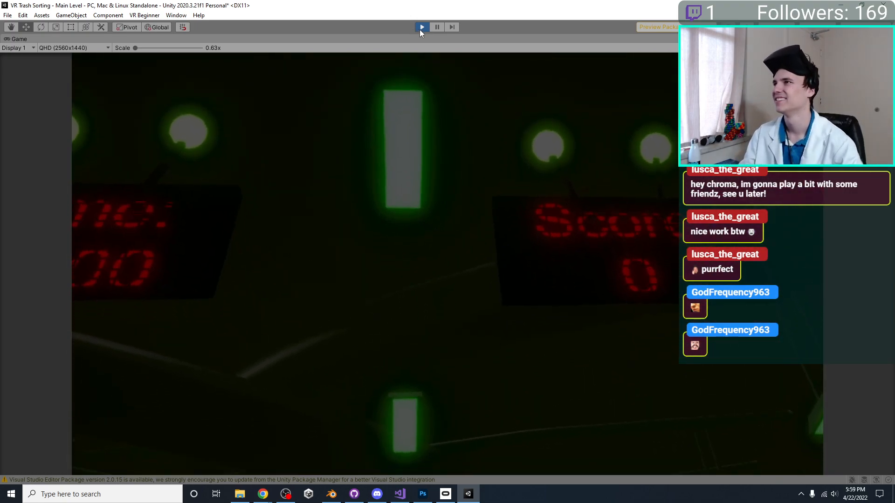
{"action": "left_click", "coordinate": [421, 28]}
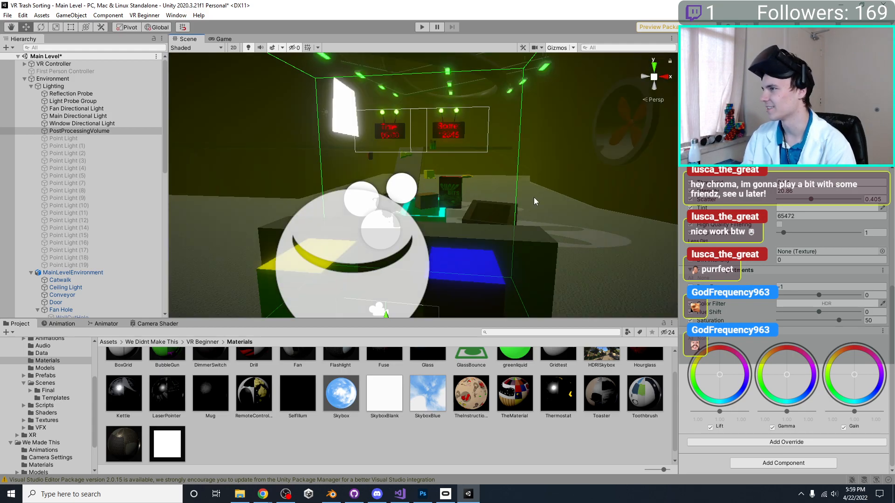
Remove the Lift, Gamma, Gain override from the post-processing volume.
{"action": "scroll", "coordinate": [522, 206], "scroll_direction": "down", "scroll_amount": 3}
{"action": "middle_click_drag", "start_coordinate": [504, 93], "coordinate": [494, 201]}
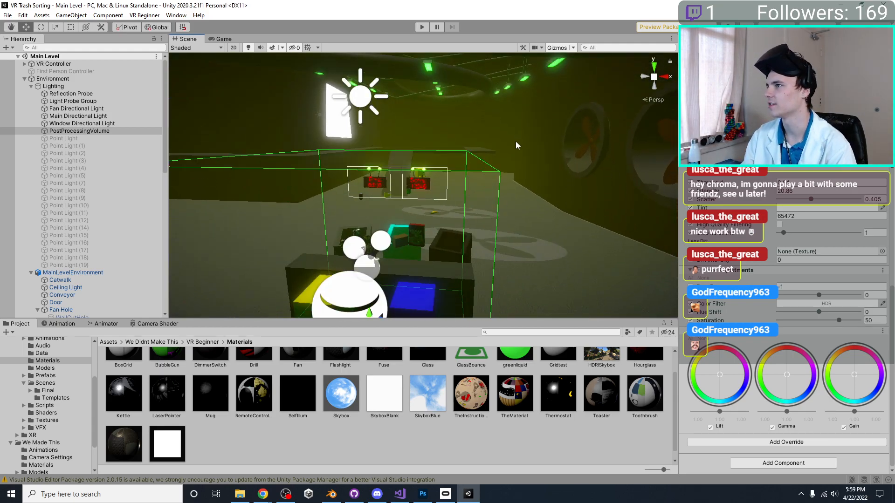
{"action": "scroll", "coordinate": [516, 145], "scroll_direction": "down", "scroll_amount": 3}
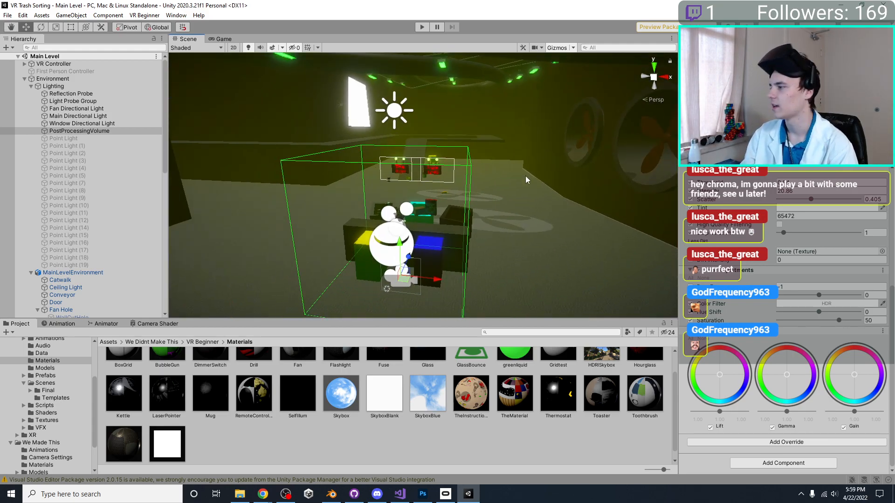
{"action": "left_click", "coordinate": [882, 332]}
{"action": "left_click", "coordinate": [845, 419]}
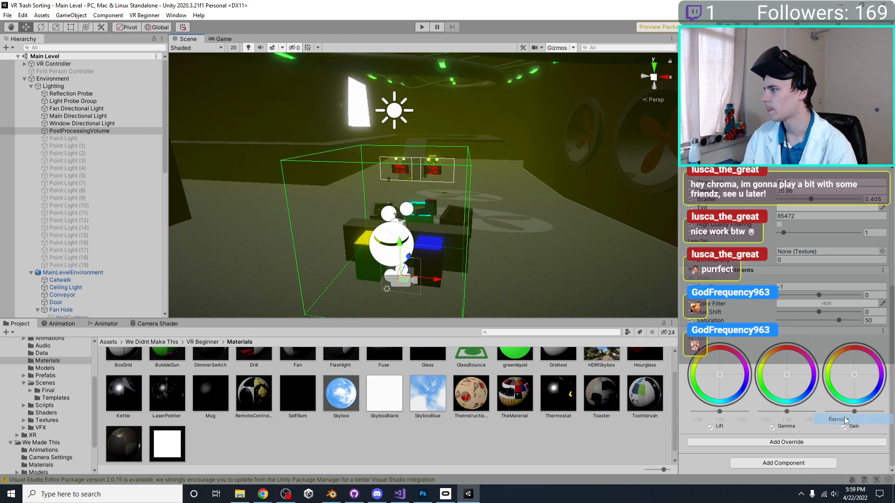
Add a Depth Of Field override in Gaussian mode to the post-processing volume with all its parameters enabled.
{"action": "scroll", "coordinate": [736, 263], "scroll_direction": "up", "scroll_amount": 4}
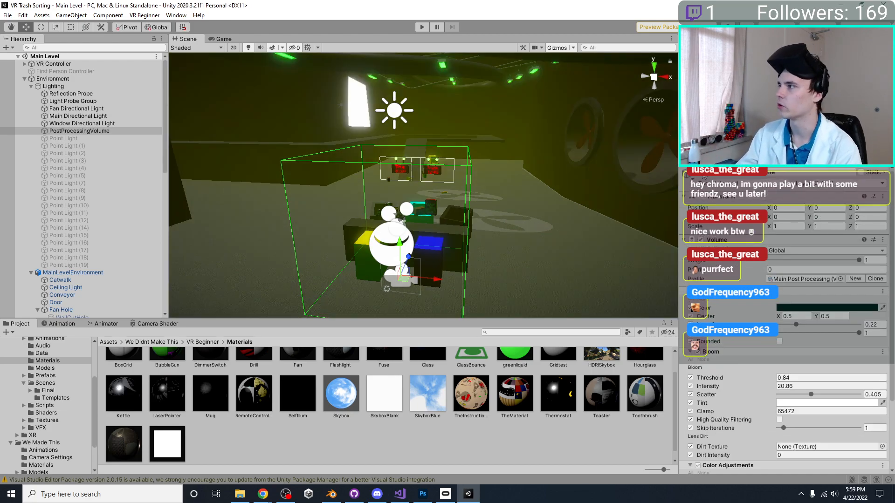
{"action": "scroll", "coordinate": [776, 424], "scroll_direction": "down", "scroll_amount": 4}
{"action": "left_click", "coordinate": [794, 441]}
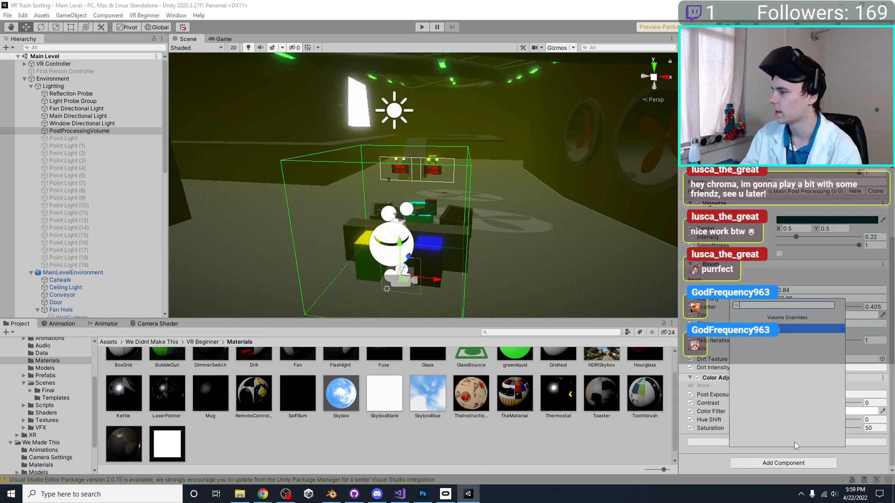
{"action": "left_click", "coordinate": [795, 330]}
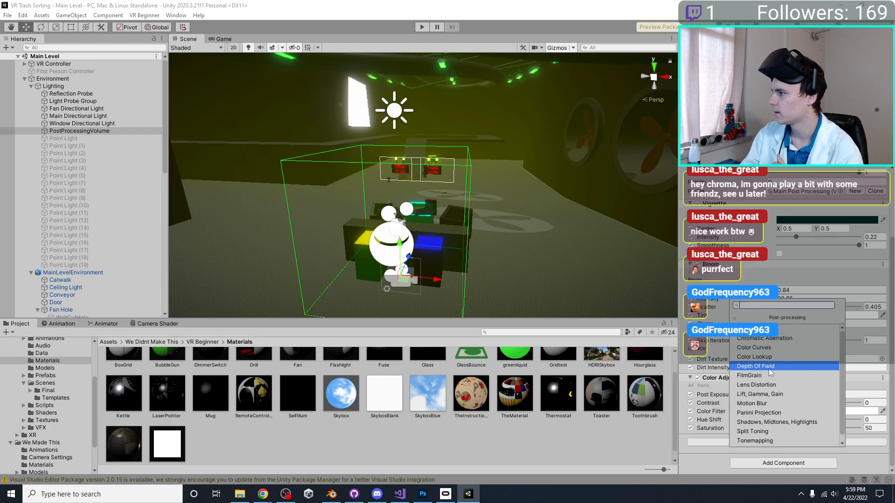
{"action": "left_click", "coordinate": [769, 370]}
{"action": "left_click", "coordinate": [801, 428]}
{"action": "left_click", "coordinate": [798, 446]}
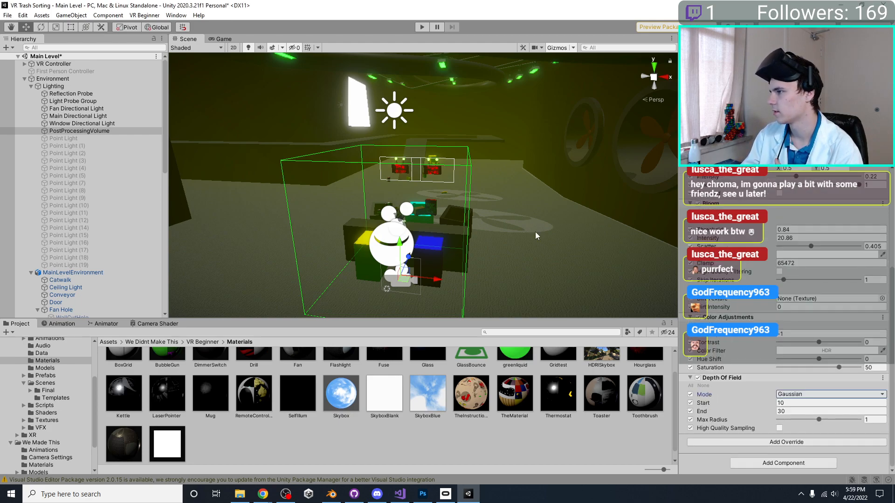
Set the Depth Of Field start to 0, try a max radius of 1.153, and save the scene.
{"action": "scroll", "coordinate": [592, 278], "scroll_direction": "up", "scroll_amount": 4}
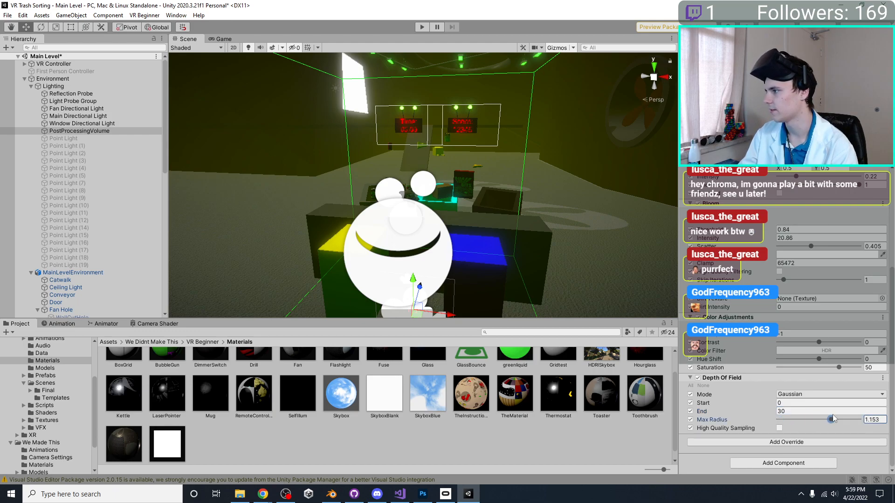
{"action": "key", "text": "ctrl+s"}
{"action": "right_click_drag", "start_coordinate": [511, 210], "coordinate": [499, 207]}
{"action": "middle_click_drag", "start_coordinate": [500, 207], "coordinate": [429, 189]}
Play the scene with the editor layout visible and set the Depth Of Field end to 0 and max radius to 1.5.
{"action": "left_click", "coordinate": [221, 38]}
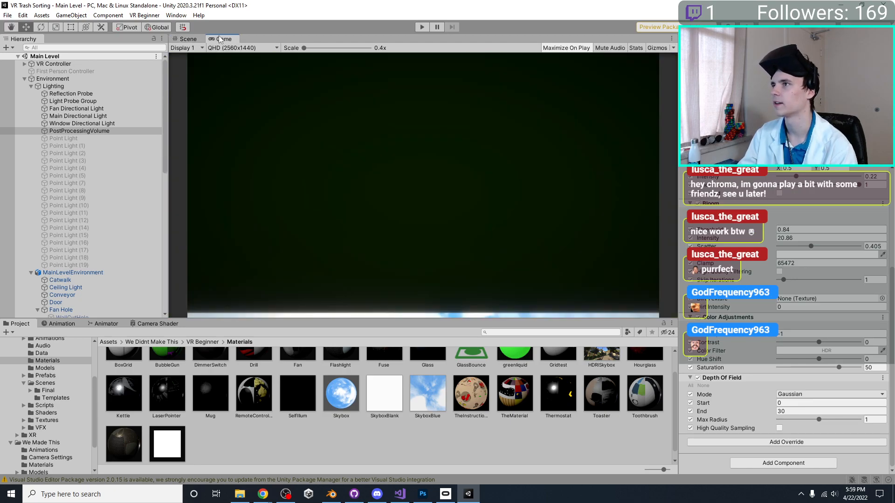
{"action": "left_click", "coordinate": [422, 27]}
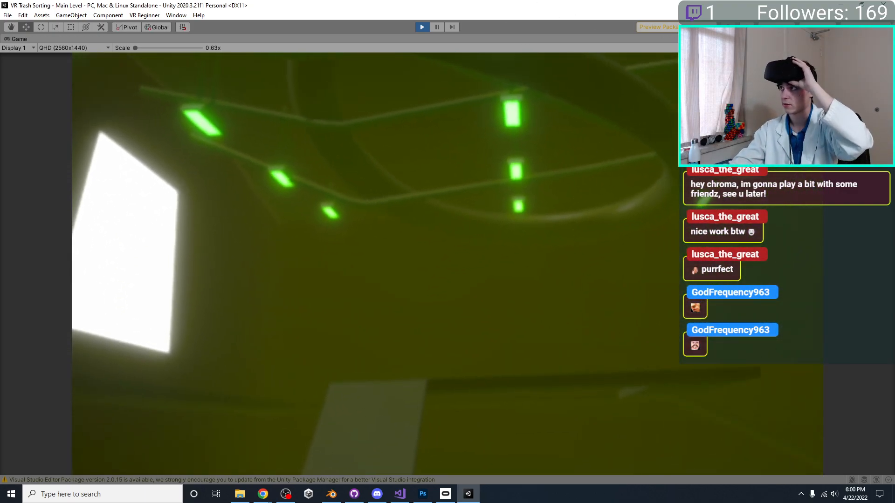
{"action": "key", "text": "shift+space"}
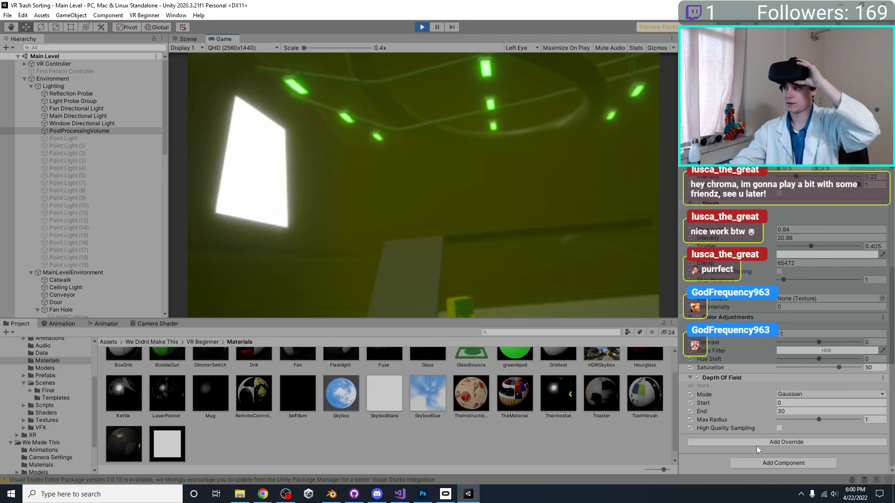
{"action": "left_click_drag", "start_coordinate": [741, 410], "coordinate": [629, 399]}
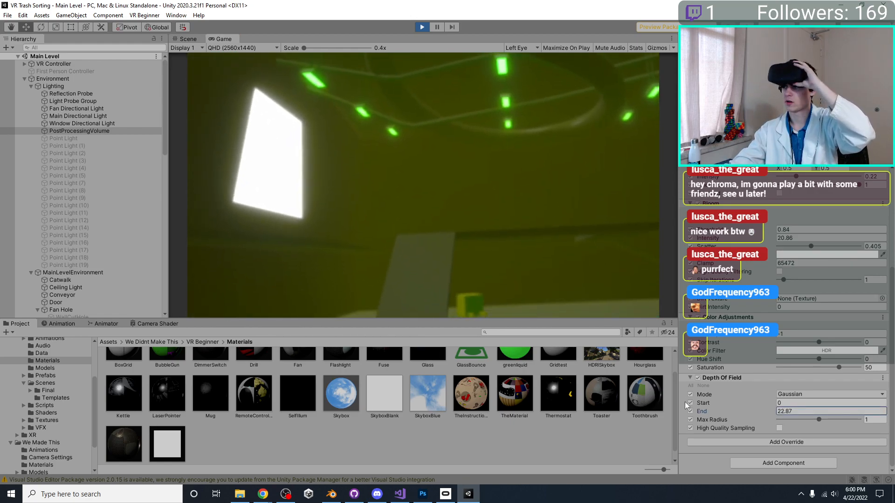
{"action": "left_click_drag", "start_coordinate": [723, 414], "coordinate": [426, 397]}
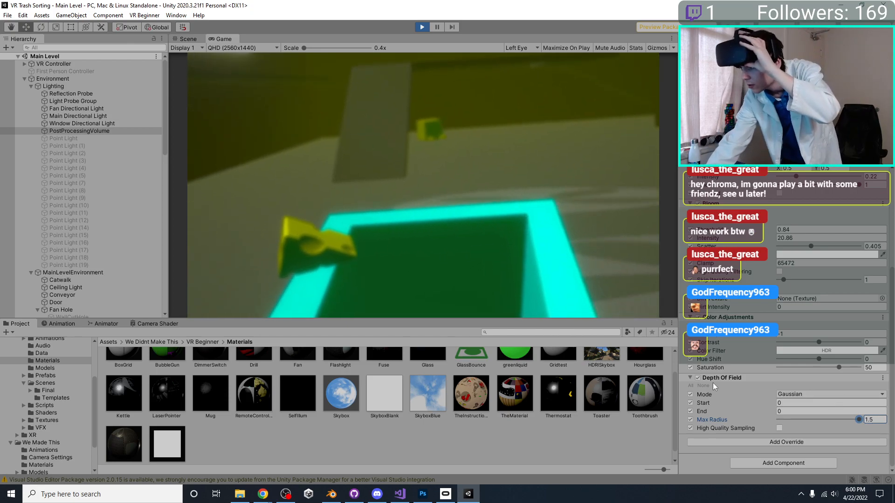
Switch the Depth Of Field to Bokeh mode and try focal lengths of 300 and 1.
{"action": "left_click", "coordinate": [783, 394]}
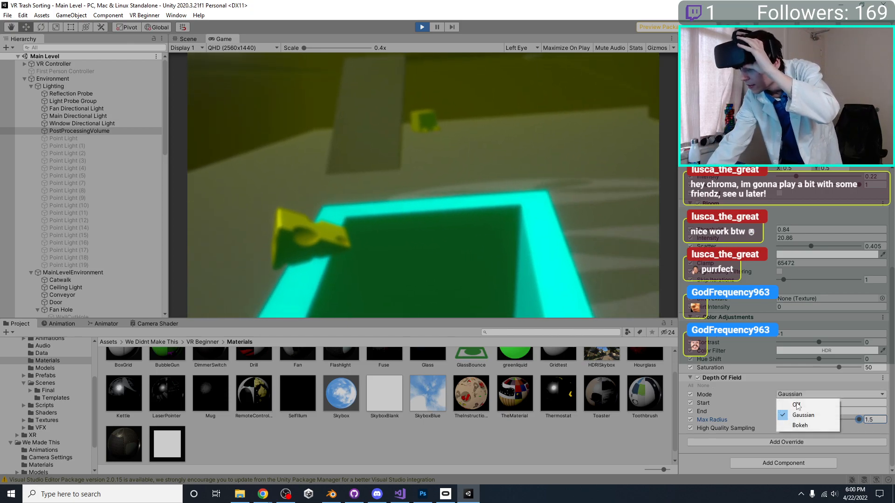
{"action": "left_click", "coordinate": [811, 426]}
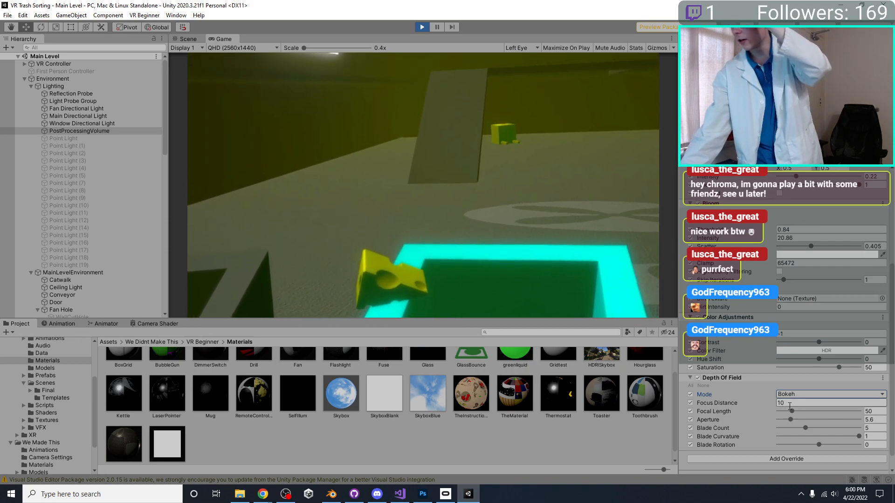
{"action": "left_click_drag", "start_coordinate": [792, 411], "coordinate": [881, 409]}
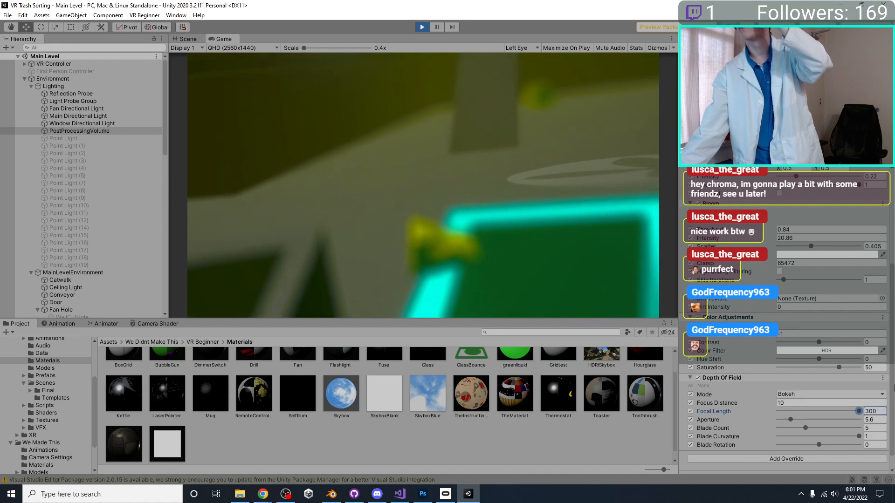
{"action": "left_click_drag", "start_coordinate": [785, 394], "coordinate": [866, 373]}
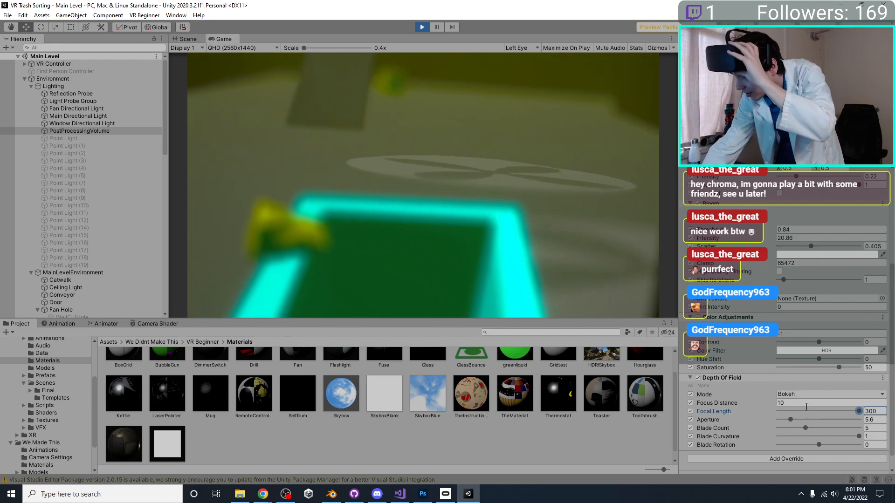
{"action": "left_click_drag", "start_coordinate": [807, 408], "coordinate": [754, 420]}
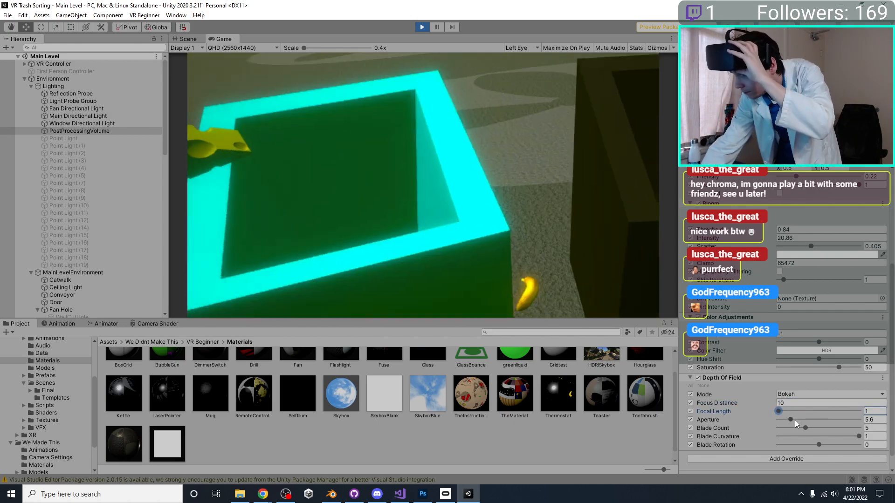
Try the Bokeh aperture range, ending at 1, and set the blade count to 8.
{"action": "left_click_drag", "start_coordinate": [794, 420], "coordinate": [869, 421]}
{"action": "left_click_drag", "start_coordinate": [774, 409], "coordinate": [730, 410]}
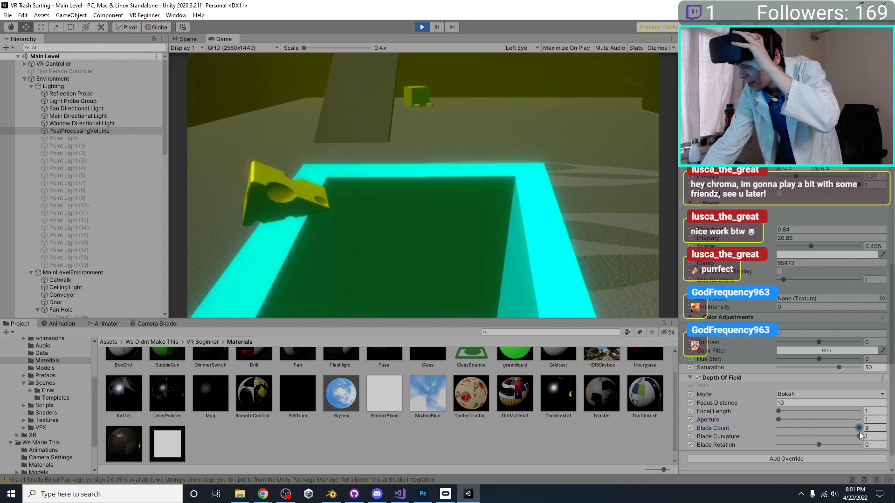
{"action": "mouse_move", "coordinate": [857, 432]}
{"action": "left_mouse_down"}
{"action": "mouse_move", "coordinate": [823, 429]}
{"action": "mouse_move", "coordinate": [844, 421]}
{"action": "left_mouse_up"}
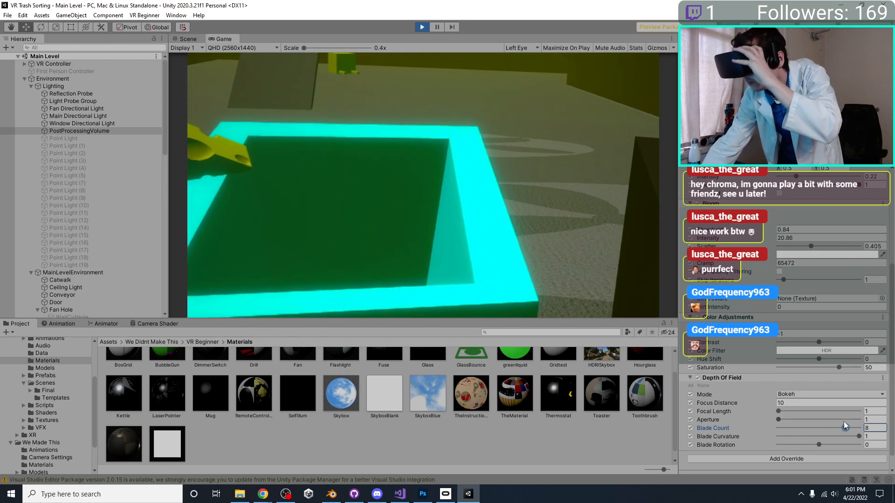
{"action": "mouse_move", "coordinate": [779, 418]}
{"action": "left_mouse_down"}
{"action": "mouse_move", "coordinate": [836, 420]}
{"action": "mouse_move", "coordinate": [778, 419]}
{"action": "left_mouse_up"}
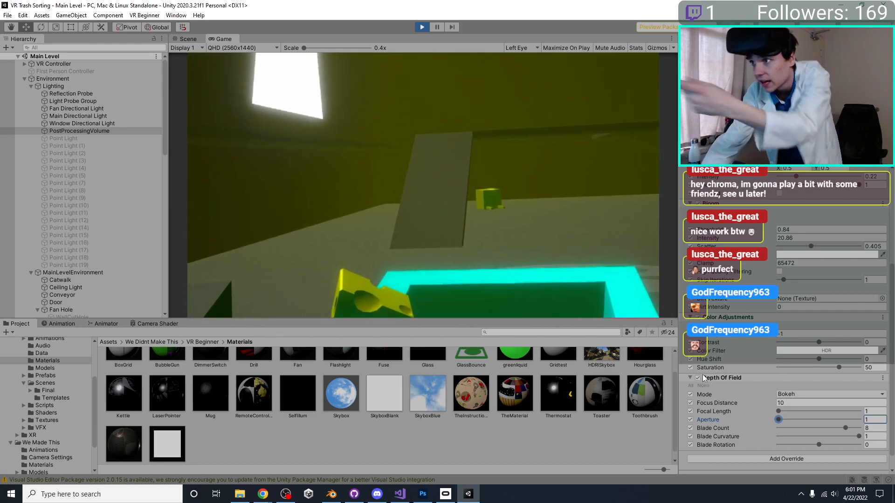
Try Bokeh focal lengths of 300, 1 and 18 with focus distances of 46.08 and 0.1.
{"action": "left_click_drag", "start_coordinate": [778, 412], "coordinate": [880, 415]}
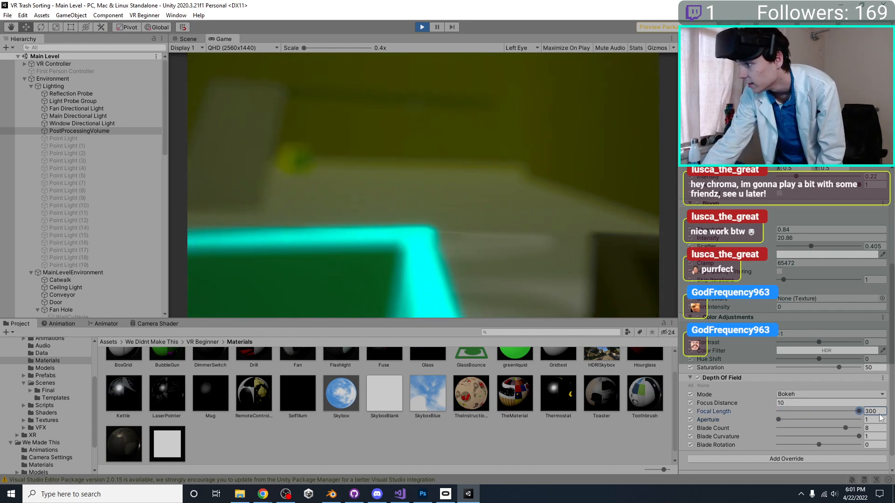
{"action": "left_click_drag", "start_coordinate": [718, 400], "coordinate": [34, 422]}
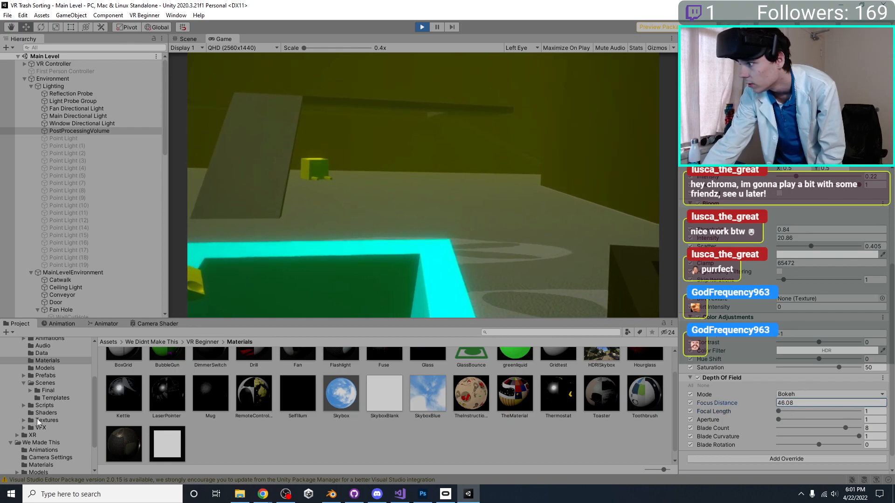
{"action": "left_click_drag", "start_coordinate": [785, 414], "coordinate": [783, 391]}
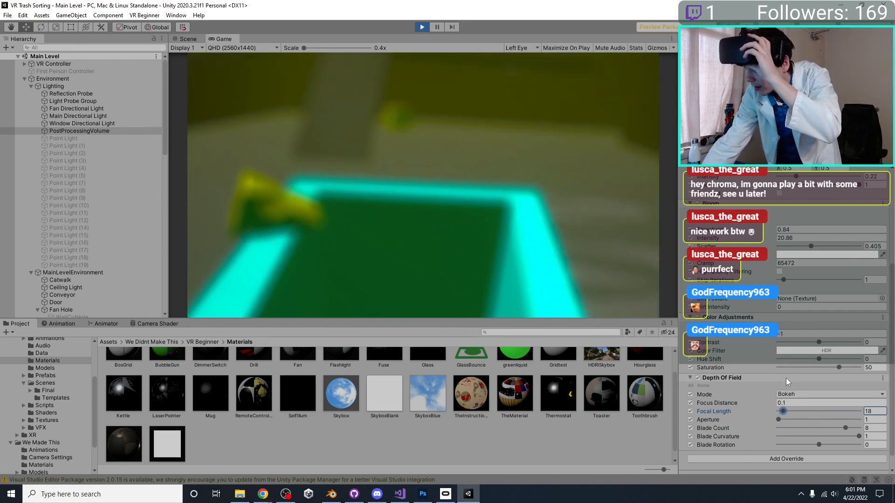
Return the Depth Of Field to Gaussian mode and try a start distance of 15.76.
{"action": "left_click", "coordinate": [790, 394]}
{"action": "left_click", "coordinate": [794, 415]}
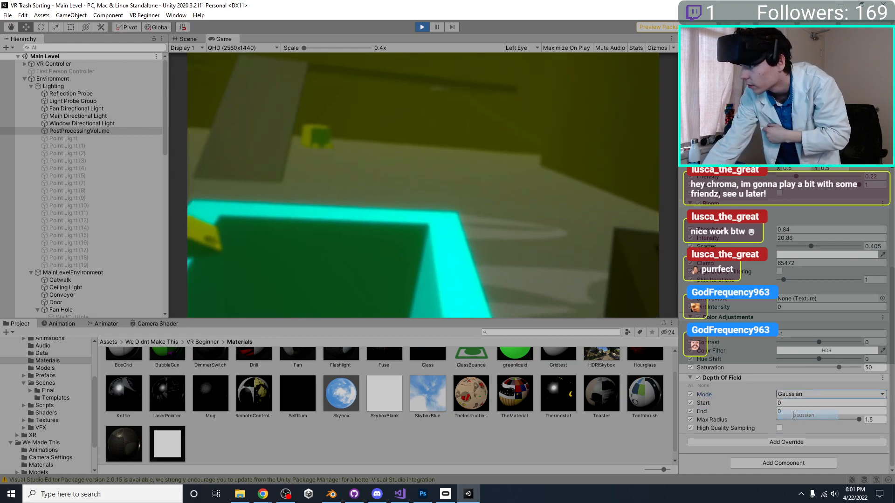
{"action": "left_click_drag", "start_coordinate": [771, 412], "coordinate": [545, 391]}
{"action": "left_click_drag", "start_coordinate": [703, 403], "coordinate": [82, 394]}
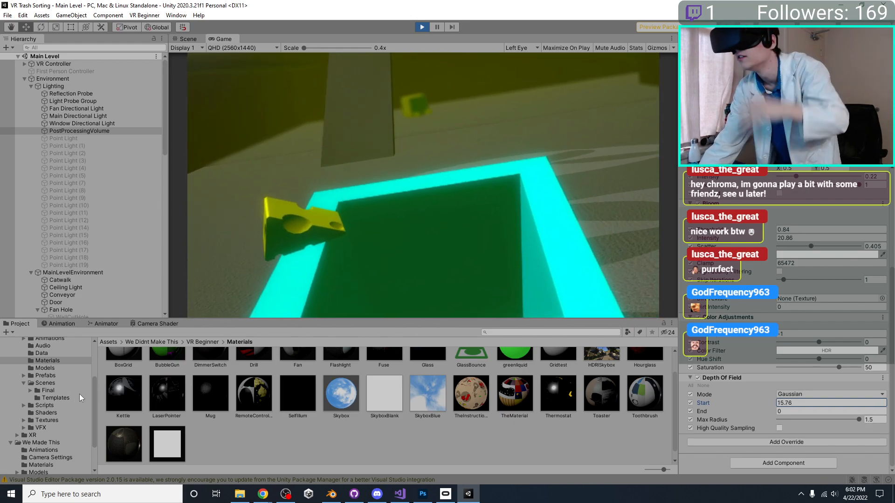
Try Gaussian Depth Of Field start distances of 0.09, 0 and 19.65 with an end distance of 203.91.
{"action": "left_click_drag", "start_coordinate": [808, 416], "coordinate": [725, 413]}
{"action": "double_click", "coordinate": [781, 402]}
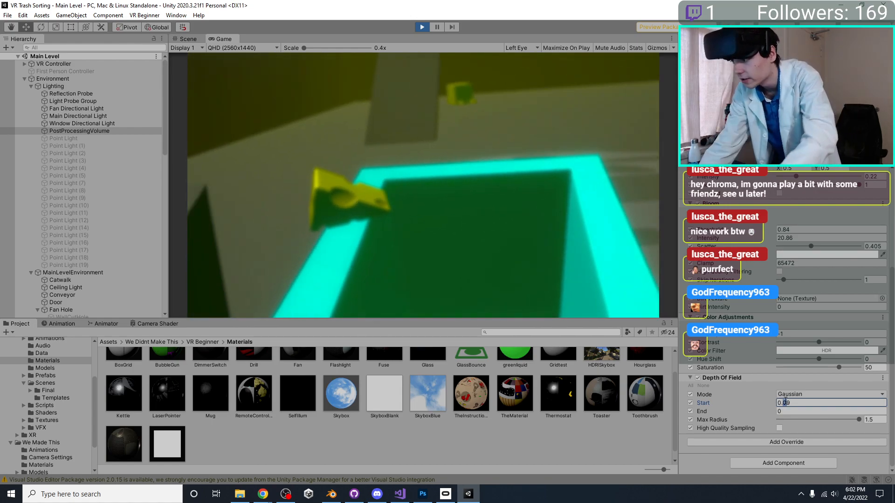
{"action": "left_click_drag", "start_coordinate": [790, 403], "coordinate": [756, 403]}
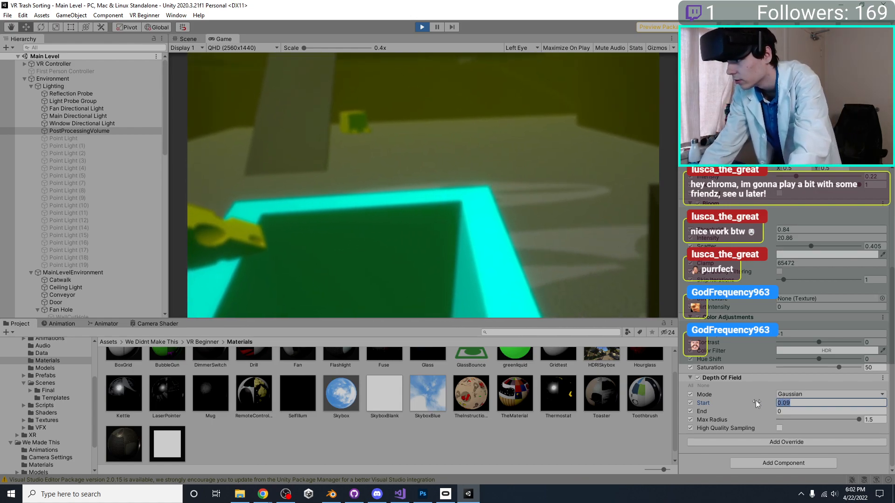
{"action": "type", "text": "0"}
{"action": "left_click", "coordinate": [780, 410]}
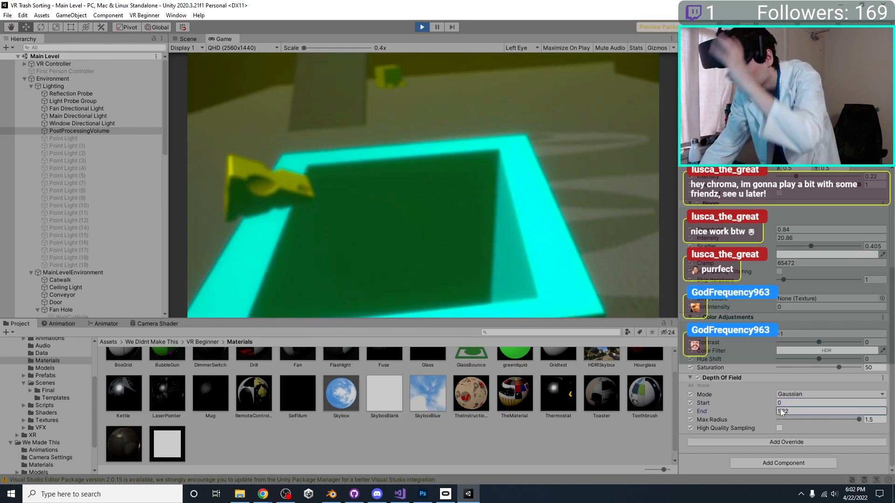
{"action": "type", "text": "9.02"}
{"action": "left_click_drag", "start_coordinate": [38, 408], "coordinate": [303, 18]}
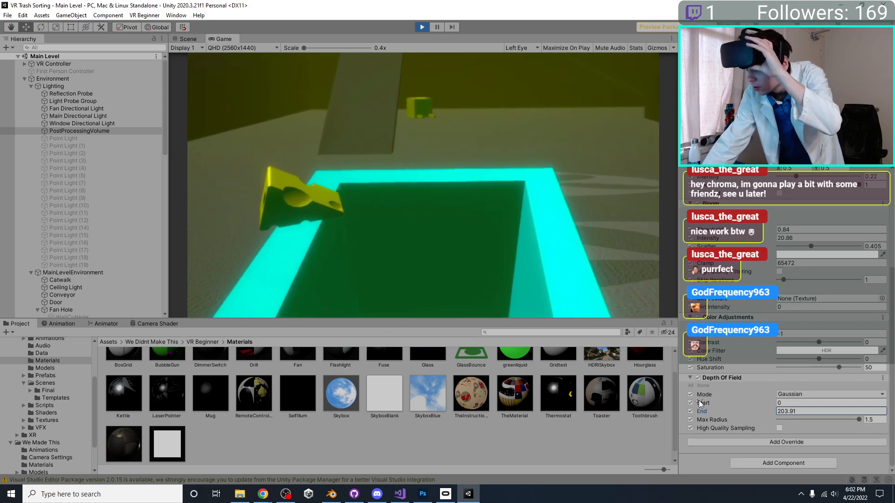
{"action": "left_click_drag", "start_coordinate": [700, 401], "coordinate": [203, 287]}
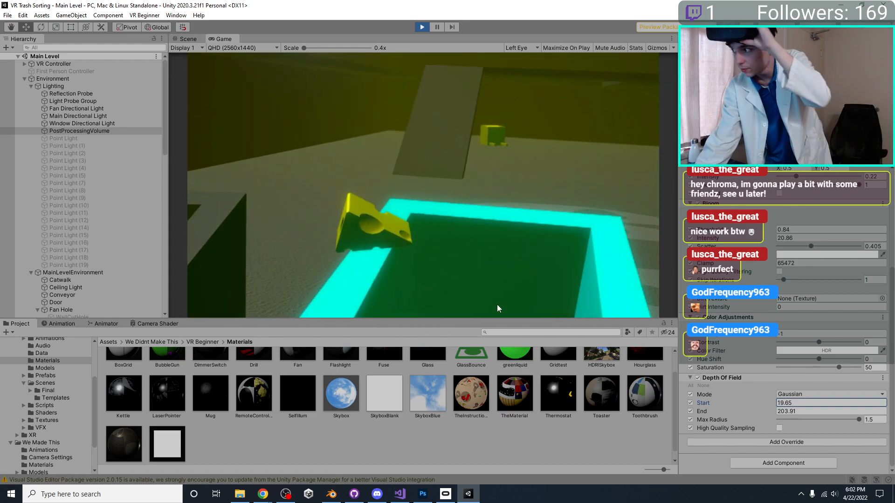
Try the Gaussian Depth Of Field with start and end at 0 and the Max Radius at 0.5.
{"action": "left_click", "coordinate": [833, 404]}
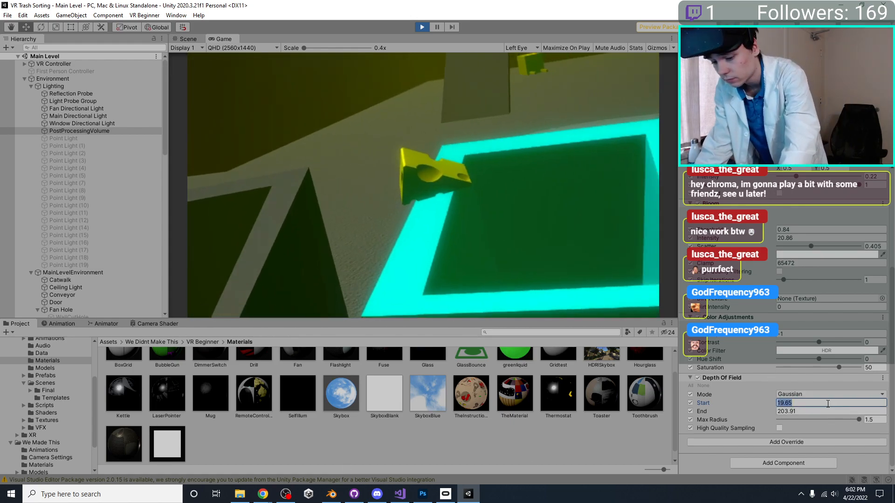
{"action": "type", "text": "0"}
{"action": "left_click_drag", "start_coordinate": [860, 420], "coordinate": [809, 414]}
{"action": "type", "text": "0"}
{"action": "left_click", "coordinate": [797, 411]}
{"action": "type", "text": "0"}
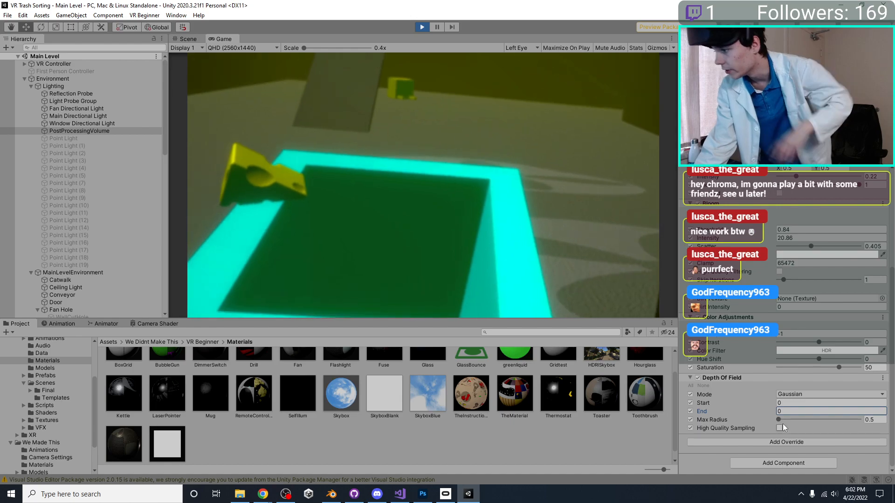
Enable High Quality Sampling, set the Max Radius to 1 and compare the view with Depth Of Field off and on.
{"action": "left_click", "coordinate": [782, 425]}
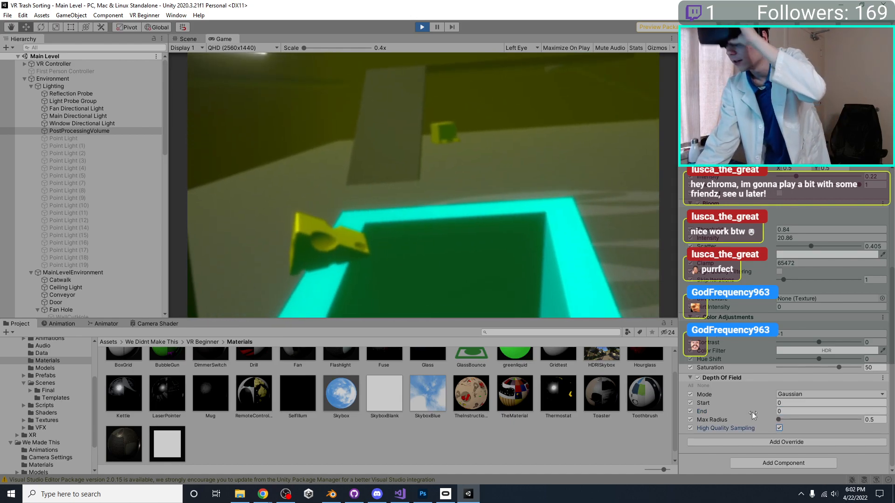
{"action": "left_click_drag", "start_coordinate": [750, 412], "coordinate": [561, 85]}
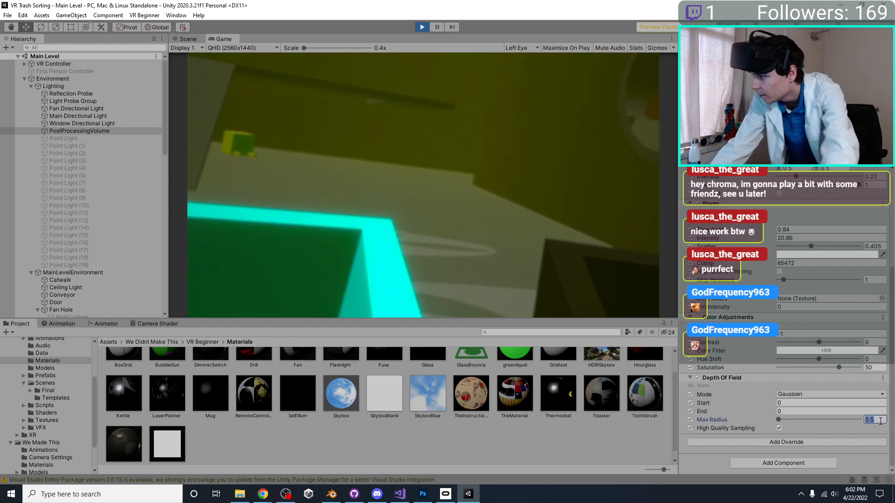
{"action": "type", "text": "1"}
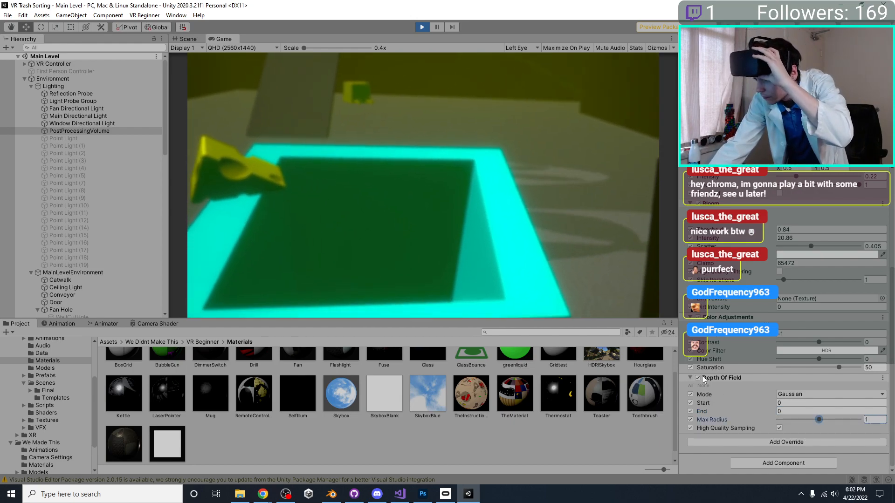
{"action": "left_click", "coordinate": [697, 379]}
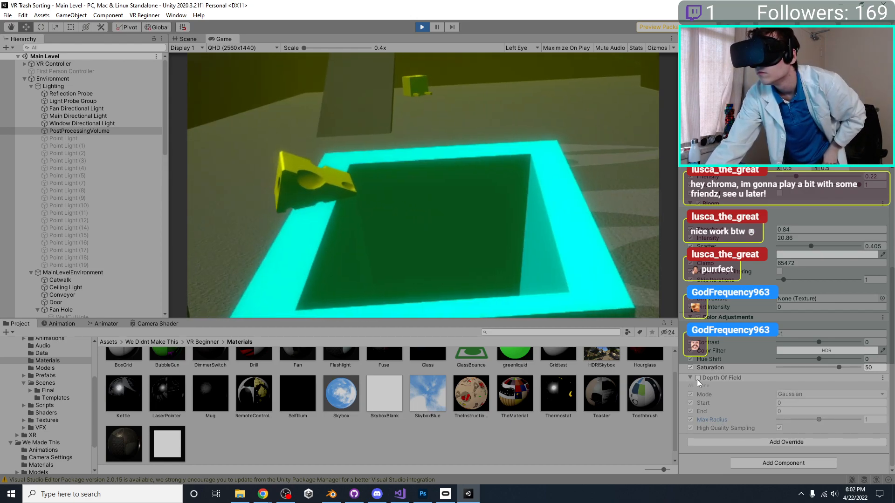
{"action": "left_click", "coordinate": [697, 379]}
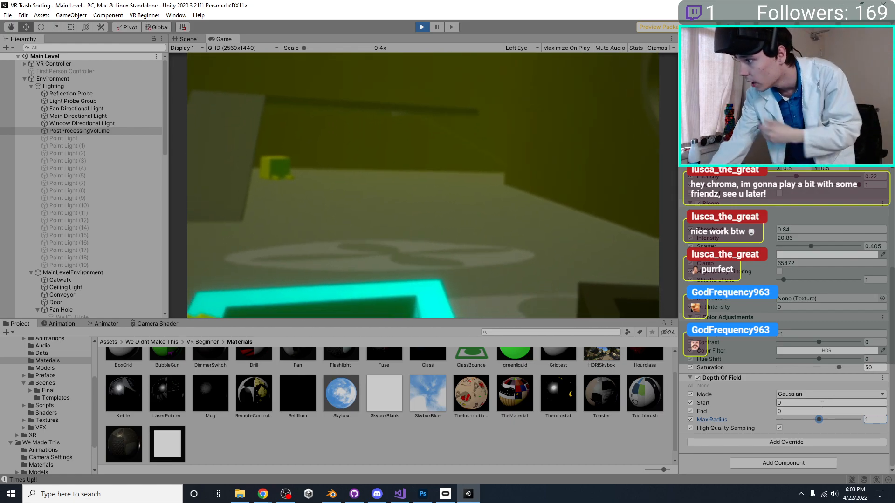
Try Gaussian end distances of 10 and 100 with a start distance of 10.
{"action": "left_click", "coordinate": [798, 412]}
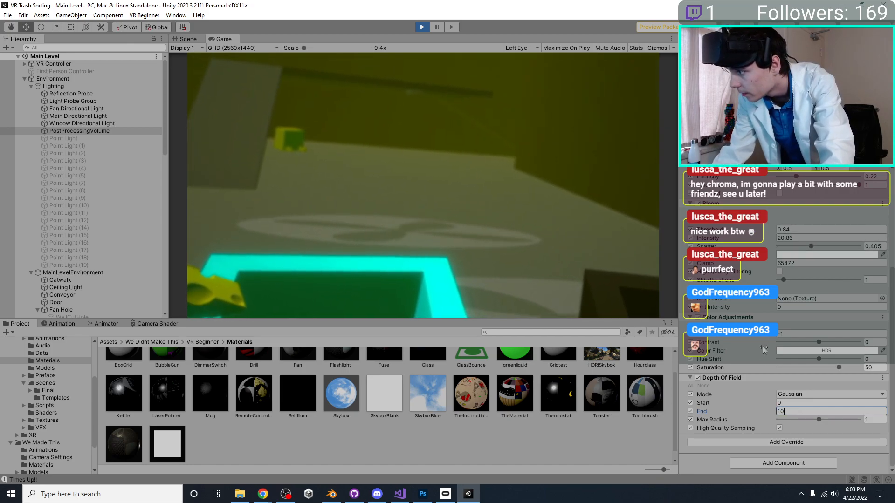
{"action": "left_click", "coordinate": [792, 412]}
{"action": "type", "text": "1"}
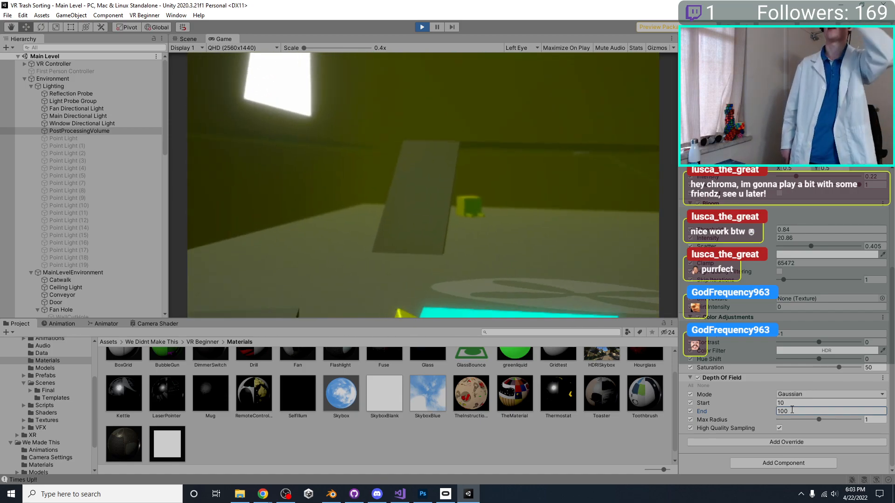
Set the Depth Of Field start to 5 and end to 30, and leave Play mode with High Quality Sampling turned off.
{"action": "left_click", "coordinate": [790, 403]}
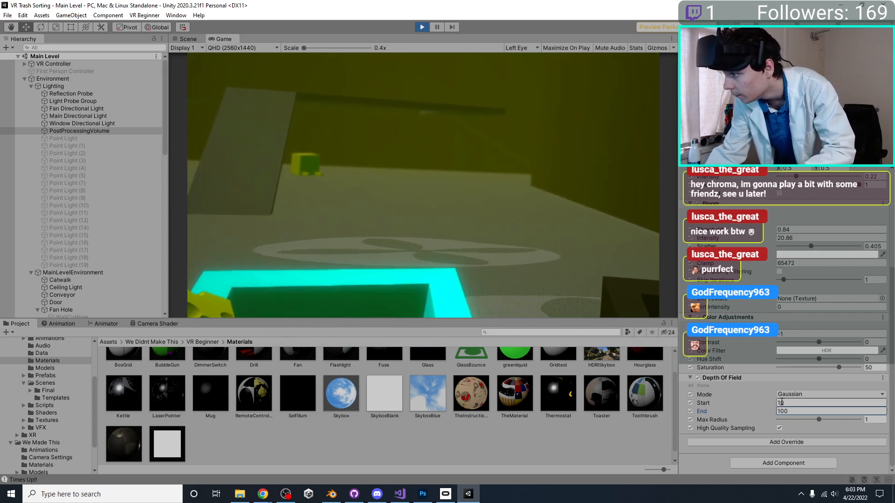
{"action": "type", "text": "5"}
{"action": "left_click", "coordinate": [789, 411]}
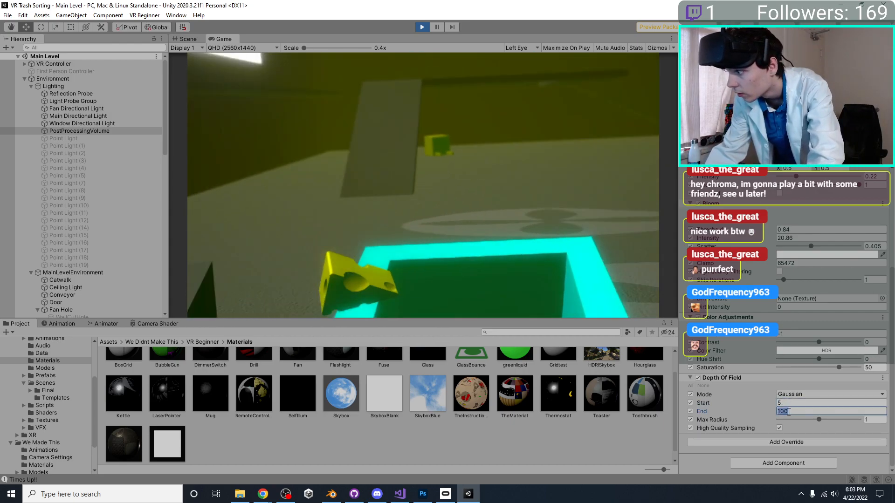
{"action": "type", "text": "30"}
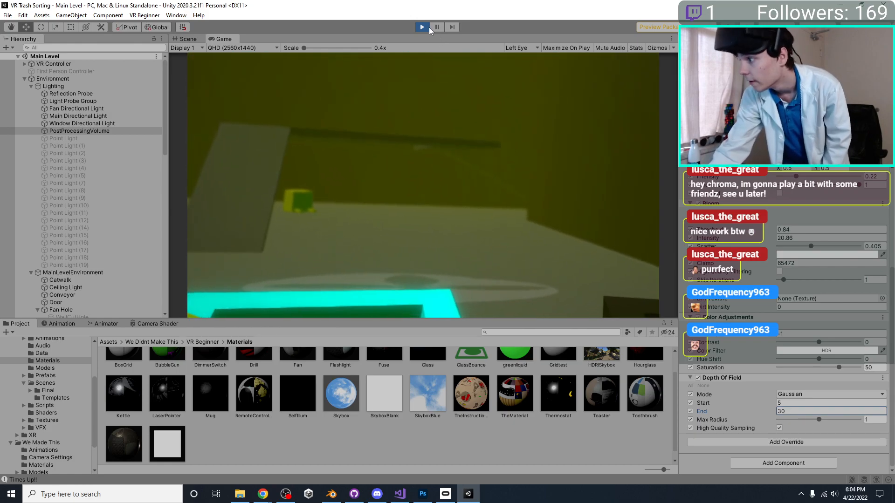
{"action": "left_click", "coordinate": [426, 27]}
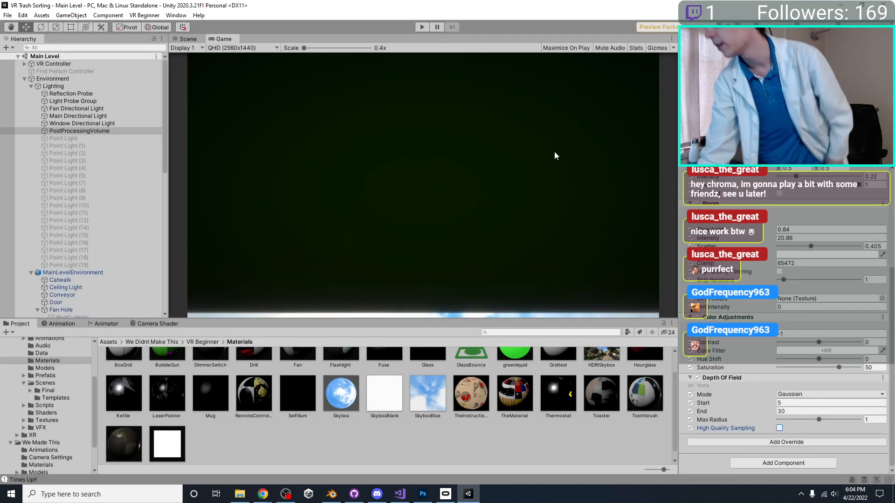
{"action": "left_click", "coordinate": [179, 42]}
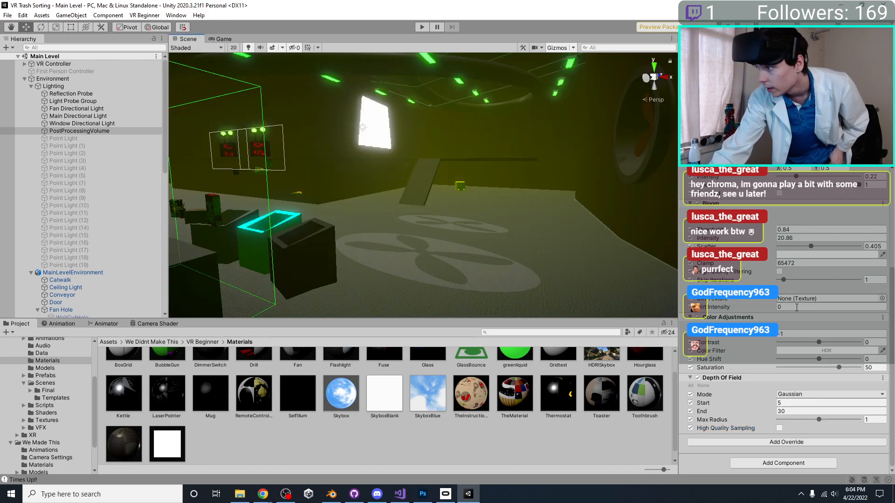
Add a White Balance override to the PostProcessingVolume with its temperature and tint enabled.
{"action": "left_click", "coordinate": [786, 443]}
{"action": "left_click", "coordinate": [755, 329]}
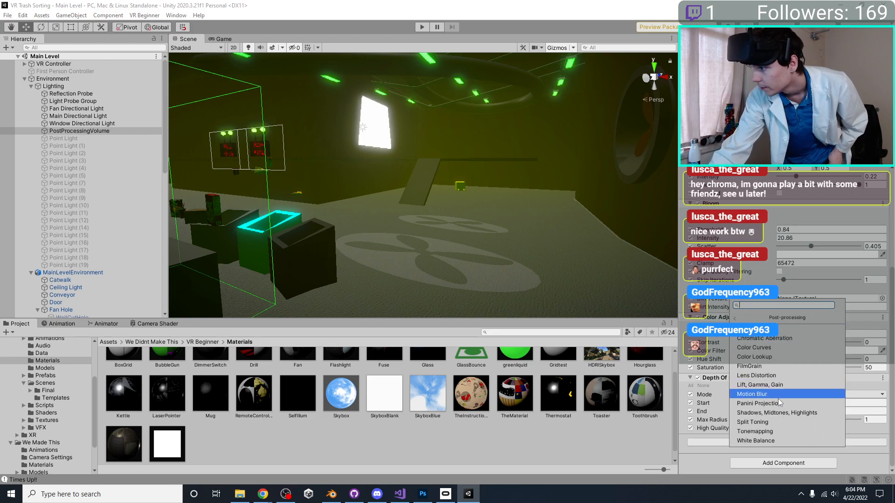
{"action": "left_click", "coordinate": [761, 440]}
{"action": "left_click", "coordinate": [690, 446]}
{"action": "scroll", "coordinate": [827, 442], "scroll_direction": "down", "scroll_amount": 1}
Try White Balance temperatures of 100 and -78, running the game to compare them in VR.
{"action": "left_click_drag", "start_coordinate": [819, 420], "coordinate": [887, 417]}
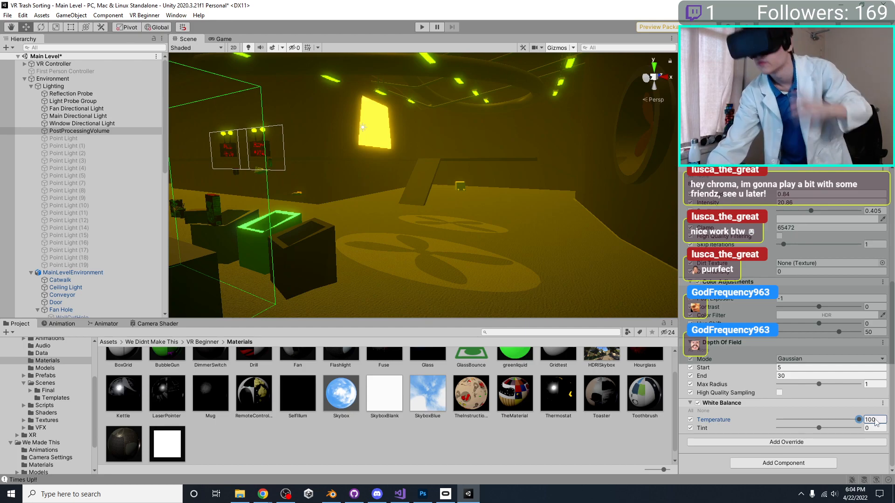
{"action": "left_click_drag", "start_coordinate": [859, 419], "coordinate": [655, 406]}
{"action": "mouse_move", "coordinate": [782, 422]}
{"action": "left_mouse_down"}
{"action": "mouse_move", "coordinate": [841, 419]}
{"action": "mouse_move", "coordinate": [787, 419]}
{"action": "left_mouse_up"}
{"action": "left_click", "coordinate": [422, 27]}
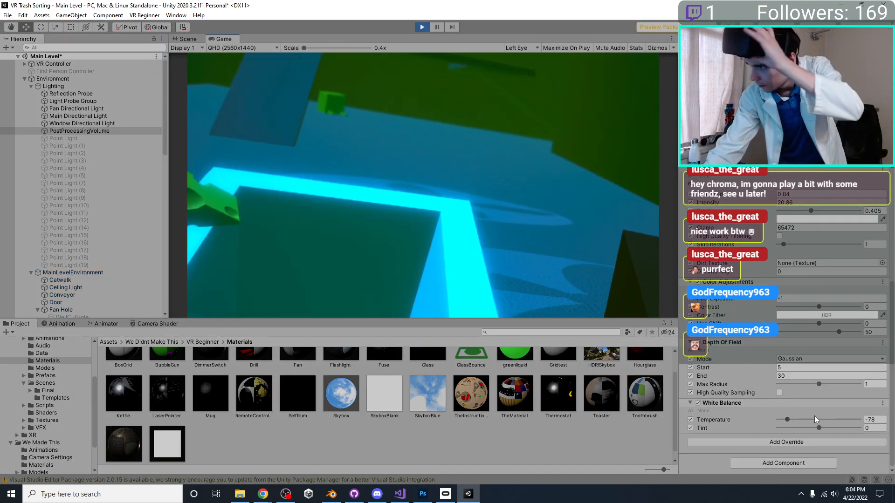
{"action": "left_click_drag", "start_coordinate": [815, 419], "coordinate": [875, 417]}
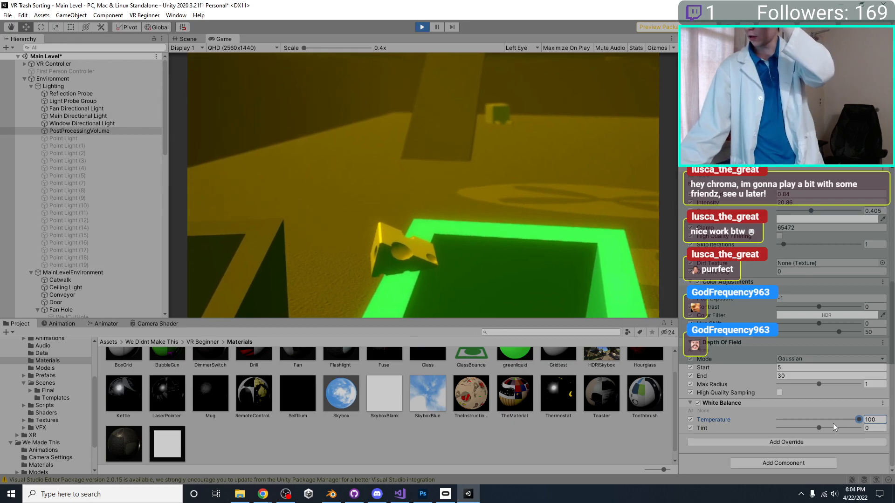
Try White Balance tints of 100 and -100 combined with temperatures of 7, -100 and 100.
{"action": "left_click_drag", "start_coordinate": [824, 423], "coordinate": [867, 391]}
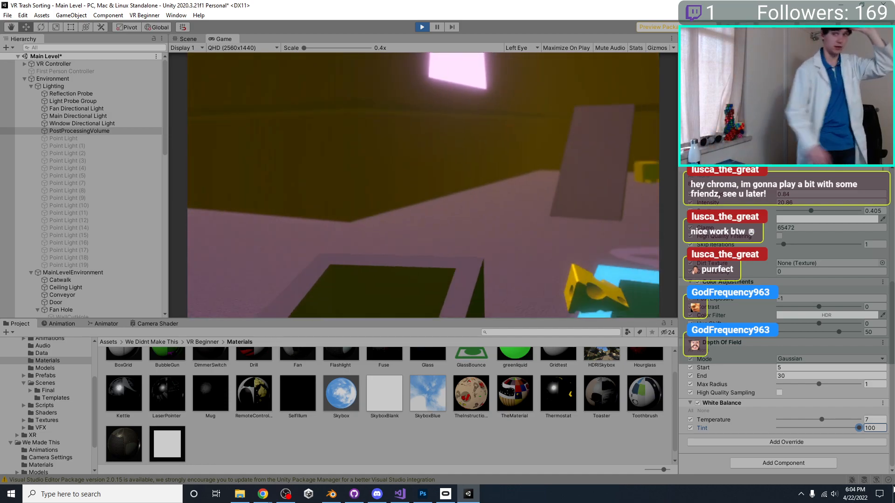
{"action": "left_click_drag", "start_coordinate": [846, 429], "coordinate": [730, 442]}
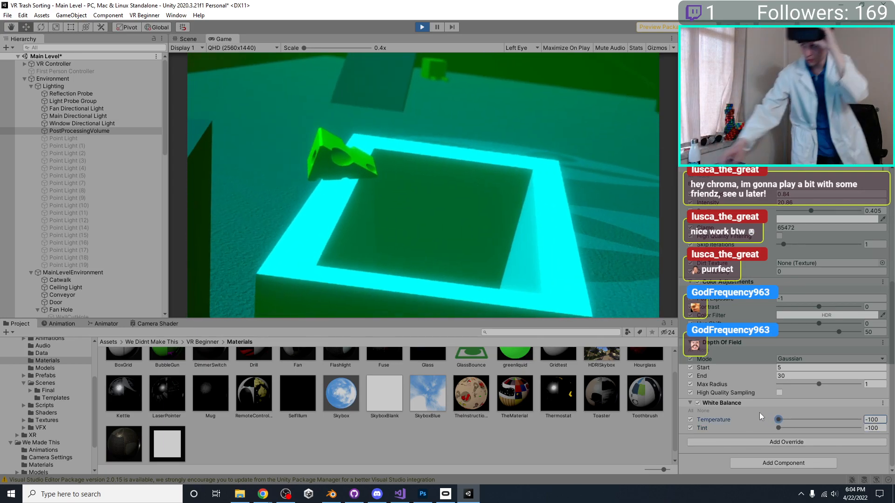
{"action": "left_click_drag", "start_coordinate": [778, 420], "coordinate": [833, 420]}
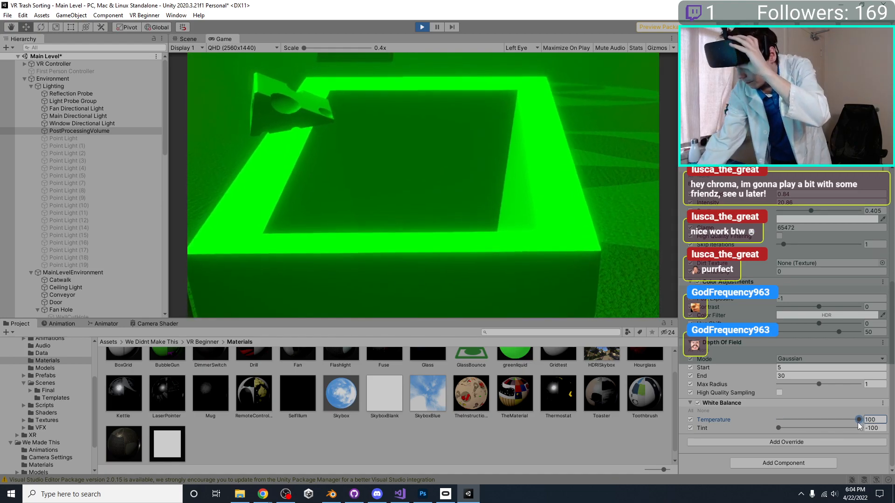
{"action": "left_click", "coordinate": [860, 428]}
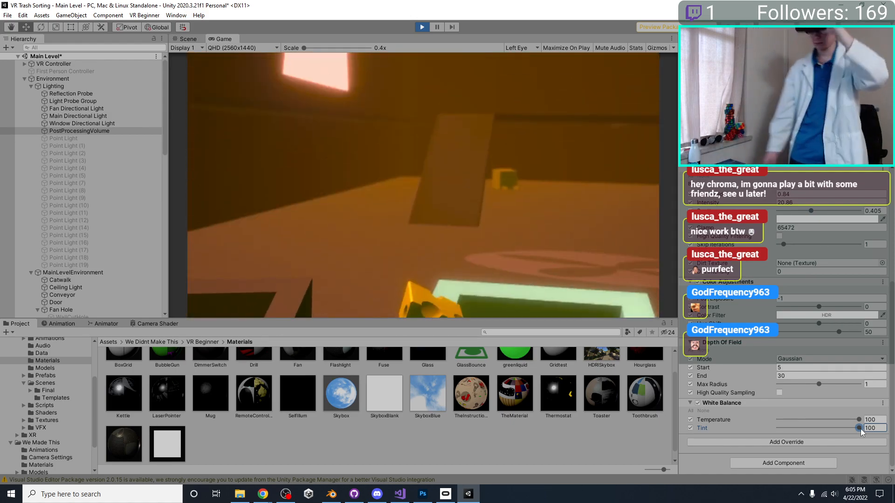
Set the White Balance temperature to 40 and the tint to -19.
{"action": "left_click", "coordinate": [819, 418]}
{"action": "mouse_move", "coordinate": [815, 426]}
{"action": "left_mouse_down"}
{"action": "mouse_move", "coordinate": [835, 418]}
{"action": "mouse_move", "coordinate": [801, 428]}
{"action": "mouse_move", "coordinate": [814, 426]}
{"action": "left_mouse_up"}
{"action": "left_click", "coordinate": [823, 420]}
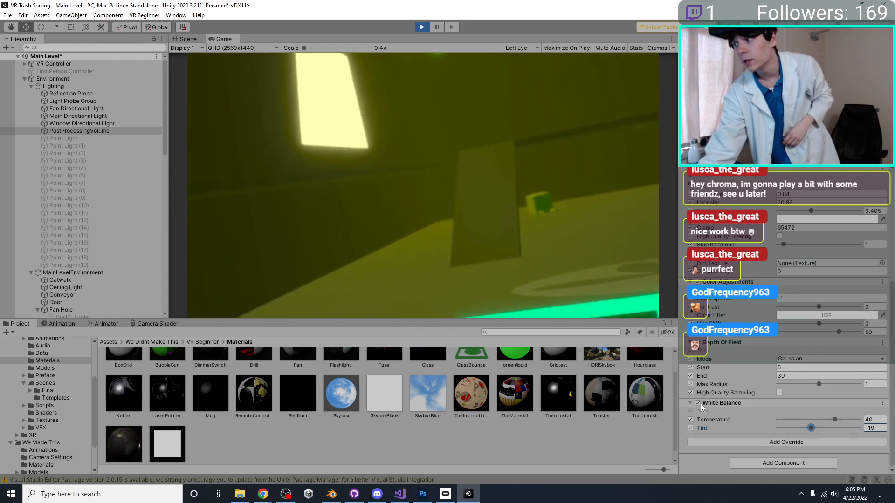
Compare the game view with White Balance off and on, leave the override enabled and stop the game.
{"action": "left_click", "coordinate": [697, 404]}
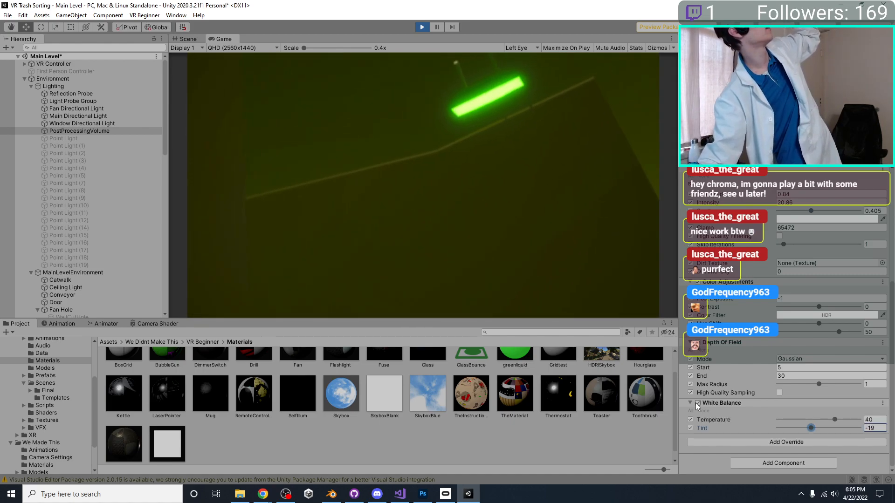
{"action": "left_click", "coordinate": [698, 404]}
{"action": "left_click", "coordinate": [697, 403]}
{"action": "left_click", "coordinate": [697, 403]}
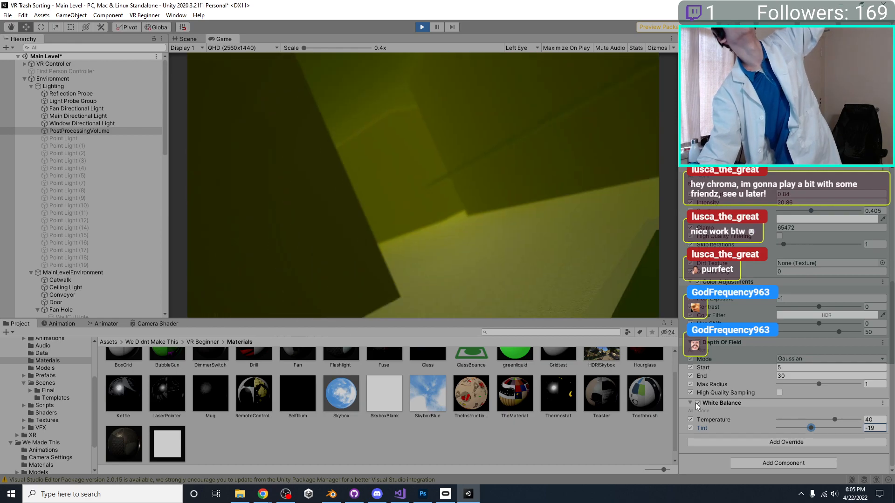
{"action": "left_click", "coordinate": [698, 403]}
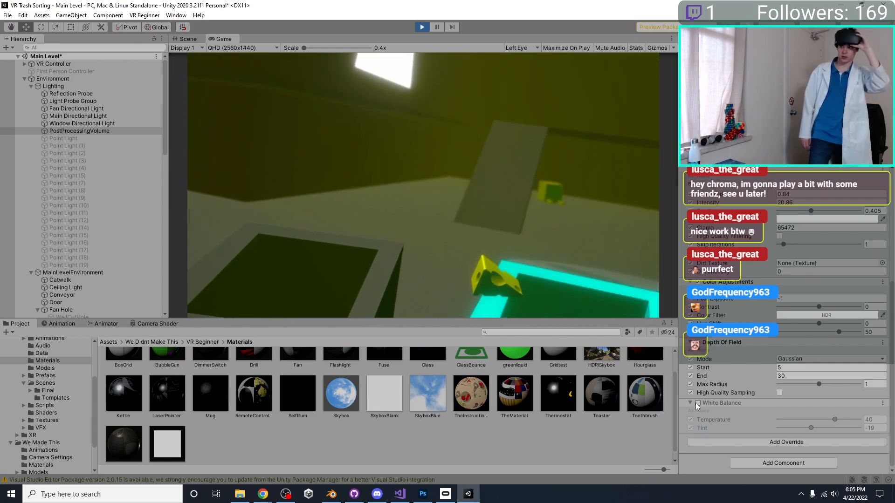
{"action": "left_click", "coordinate": [697, 404]}
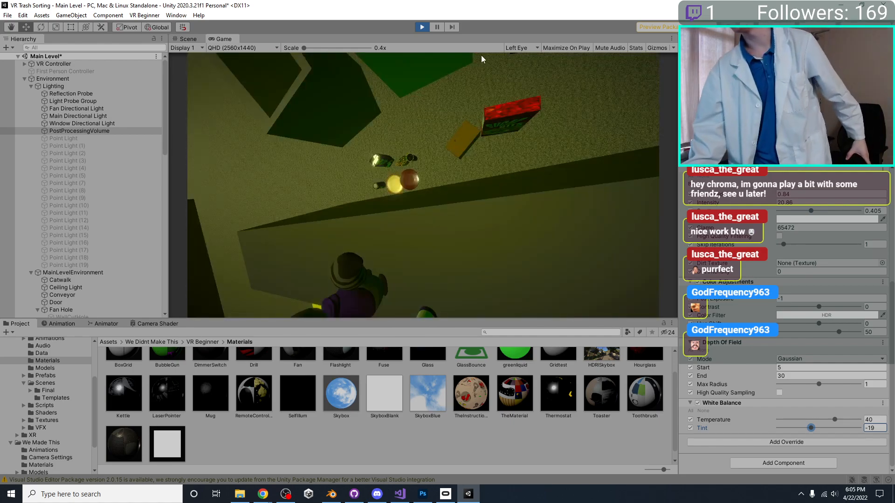
{"action": "left_click", "coordinate": [424, 29]}
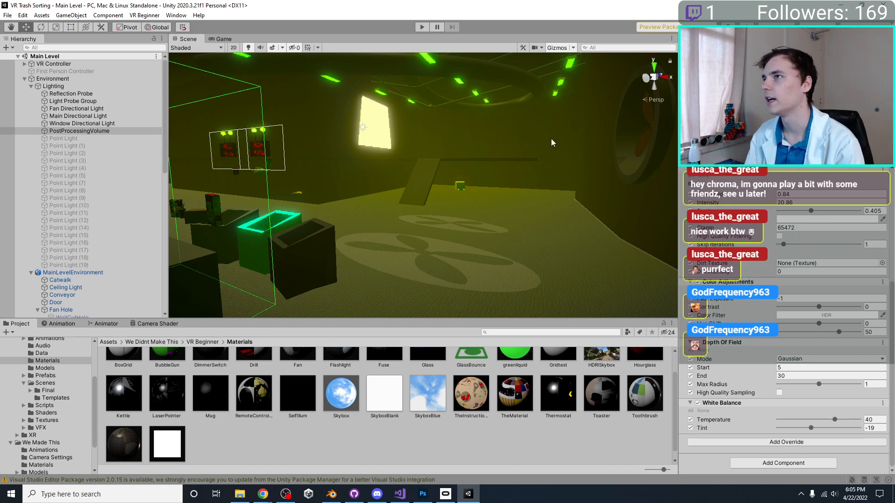
Examine the color-graded room from several angles in the Scene view, including the score displays and ceiling lights.
{"action": "scroll", "coordinate": [553, 133], "scroll_direction": "down", "scroll_amount": 3}
{"action": "right_click_drag", "start_coordinate": [532, 174], "coordinate": [494, 169]}
{"action": "middle_click_drag", "start_coordinate": [494, 169], "coordinate": [554, 192]}
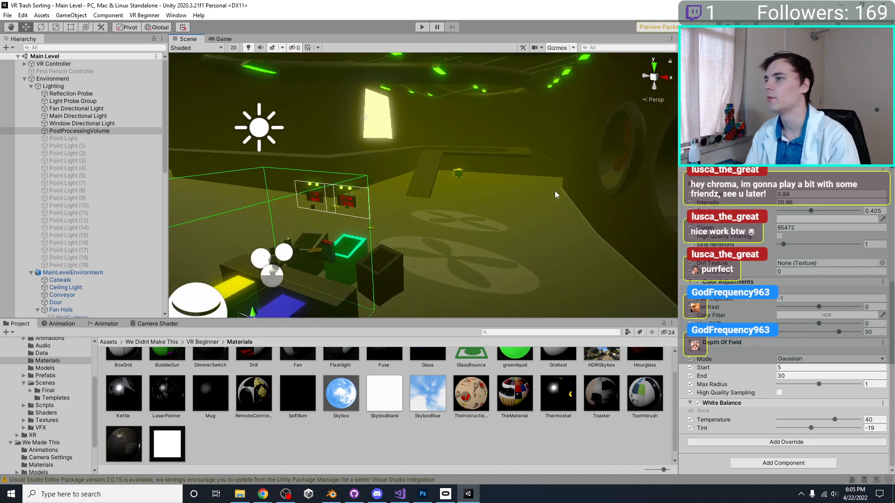
{"action": "scroll", "coordinate": [472, 179], "scroll_direction": "down", "scroll_amount": 3}
{"action": "middle_click_drag", "start_coordinate": [471, 179], "coordinate": [461, 216]}
{"action": "scroll", "coordinate": [455, 200], "scroll_direction": "up", "scroll_amount": 3}
{"action": "right_click_drag", "start_coordinate": [456, 114], "coordinate": [495, 298]}
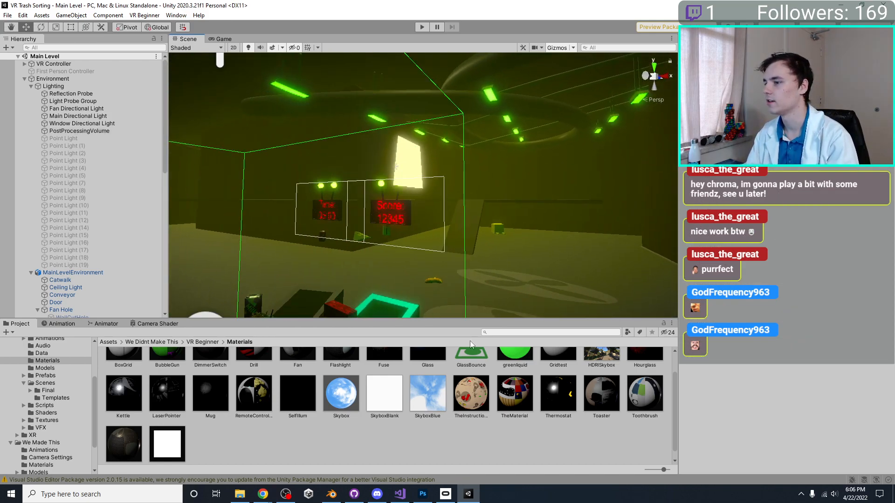
Lower the SkyboxBlue material's exposure to 0.94 and on to 0.73 while checking the sky through the room's window.
{"action": "left_click", "coordinate": [428, 394]}
{"action": "middle_click_drag", "start_coordinate": [606, 164], "coordinate": [619, 261]}
{"action": "mouse_move", "coordinate": [799, 215]}
{"action": "left_mouse_down"}
{"action": "mouse_move", "coordinate": [824, 216]}
{"action": "mouse_move", "coordinate": [799, 222]}
{"action": "left_mouse_up"}
{"action": "middle_click_drag", "start_coordinate": [421, 133], "coordinate": [417, 227]}
{"action": "left_click_drag", "start_coordinate": [806, 213], "coordinate": [852, 212]}
{"action": "middle_click_drag", "start_coordinate": [628, 209], "coordinate": [386, 145]}
{"action": "scroll", "coordinate": [386, 117], "scroll_direction": "up", "scroll_amount": 10}
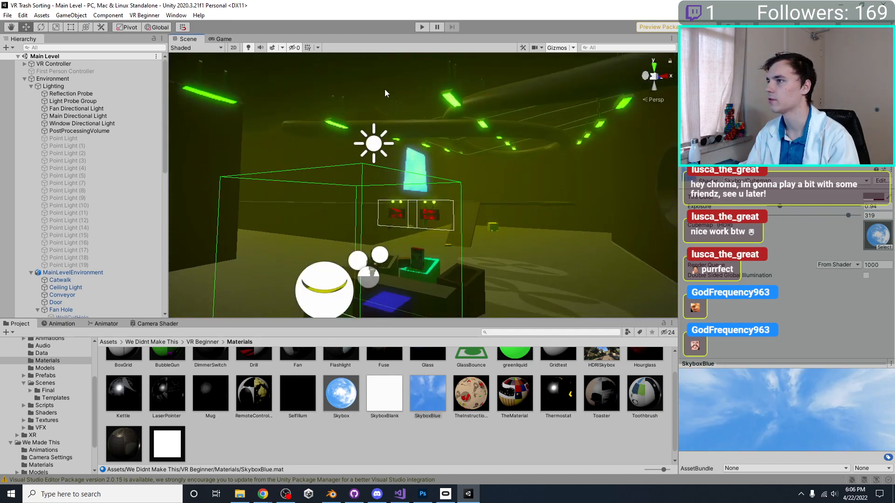
{"action": "scroll", "coordinate": [524, 208], "scroll_direction": "down", "scroll_amount": 3}
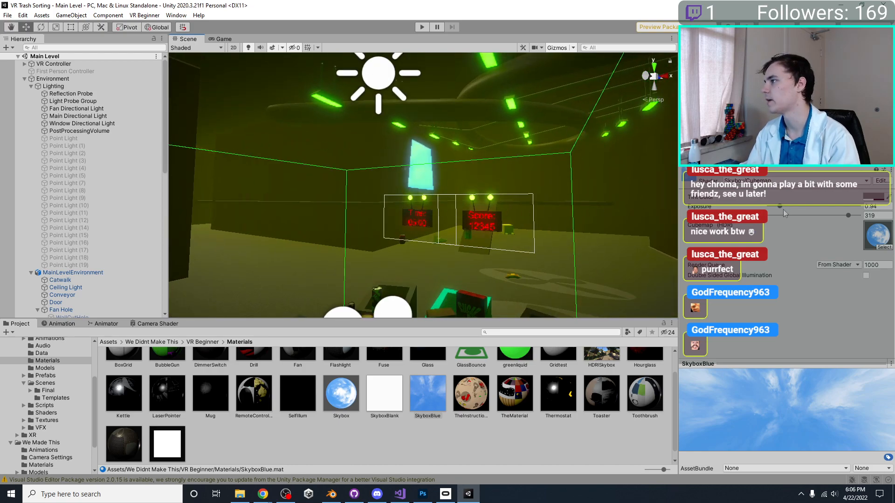
{"action": "left_click_drag", "start_coordinate": [782, 209], "coordinate": [781, 208]}
{"action": "scroll", "coordinate": [469, 211], "scroll_direction": "down", "scroll_amount": 5}
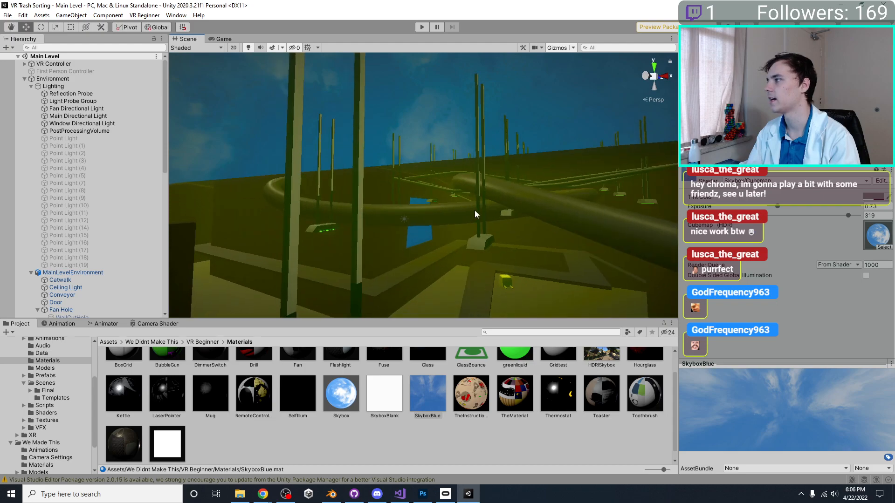
{"action": "scroll", "coordinate": [559, 235], "scroll_direction": "up", "scroll_amount": 5}
Try a saturated red tint on the SkyboxBlue material and undo it.
{"action": "left_click", "coordinate": [876, 198]}
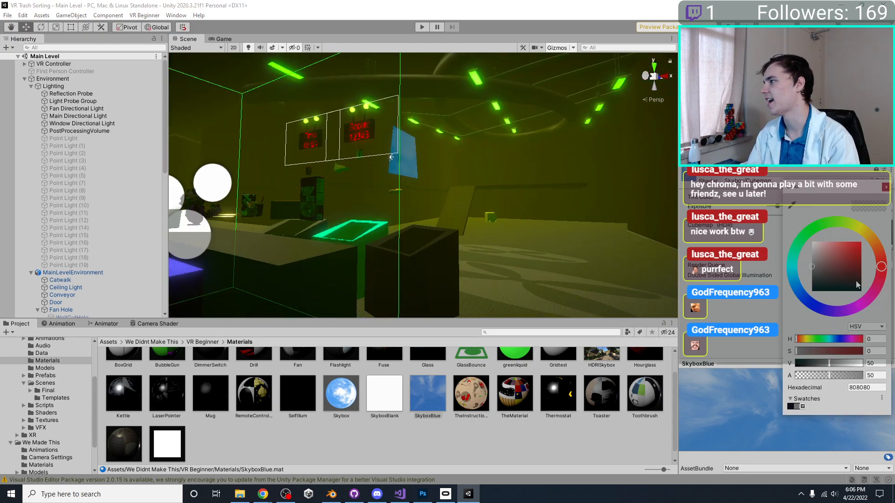
{"action": "left_click", "coordinate": [860, 243]}
{"action": "scroll", "coordinate": [386, 150], "scroll_direction": "down", "scroll_amount": 5}
{"action": "right_click_drag", "start_coordinate": [391, 285], "coordinate": [455, 259]}
{"action": "key", "text": "ctrl+z"}
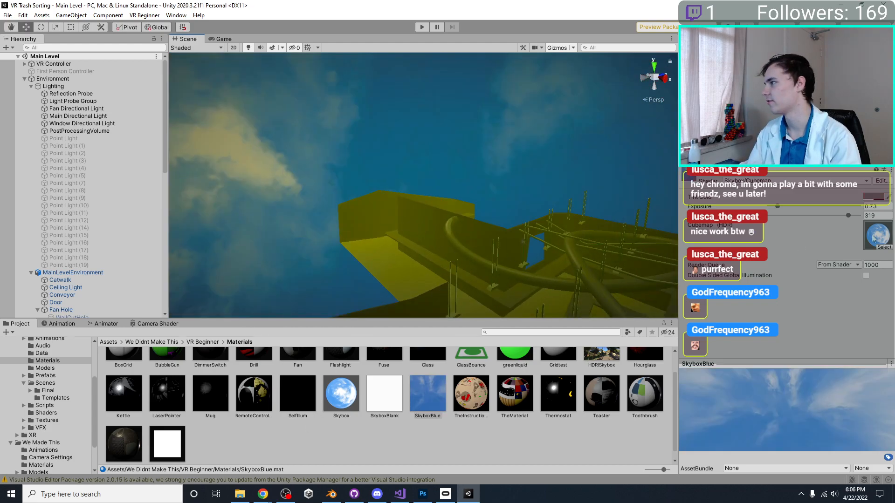
Try a green tint of varying saturation on the SkyboxBlue material, view the room, and undo the tint.
{"action": "left_click", "coordinate": [874, 201]}
{"action": "left_click", "coordinate": [819, 227]}
{"action": "left_click_drag", "start_coordinate": [826, 264], "coordinate": [856, 256]}
{"action": "scroll", "coordinate": [499, 168], "scroll_direction": "up", "scroll_amount": 2}
{"action": "middle_click_drag", "start_coordinate": [532, 242], "coordinate": [468, 138]}
{"action": "scroll", "coordinate": [468, 138], "scroll_direction": "up", "scroll_amount": 2}
{"action": "left_click_drag", "start_coordinate": [468, 138], "coordinate": [529, 138], "text": "alt"}
{"action": "scroll", "coordinate": [530, 139], "scroll_direction": "up", "scroll_amount": 2}
{"action": "middle_click_drag", "start_coordinate": [530, 139], "coordinate": [555, 161]}
{"action": "key", "text": "ctrl+z"}
Try SkyboxBlue tints of 47FF00, 30AD00 and deep blue, viewing the sky with them, and undo the tint changes.
{"action": "left_click", "coordinate": [875, 198]}
{"action": "left_click_drag", "start_coordinate": [868, 235], "coordinate": [828, 233]}
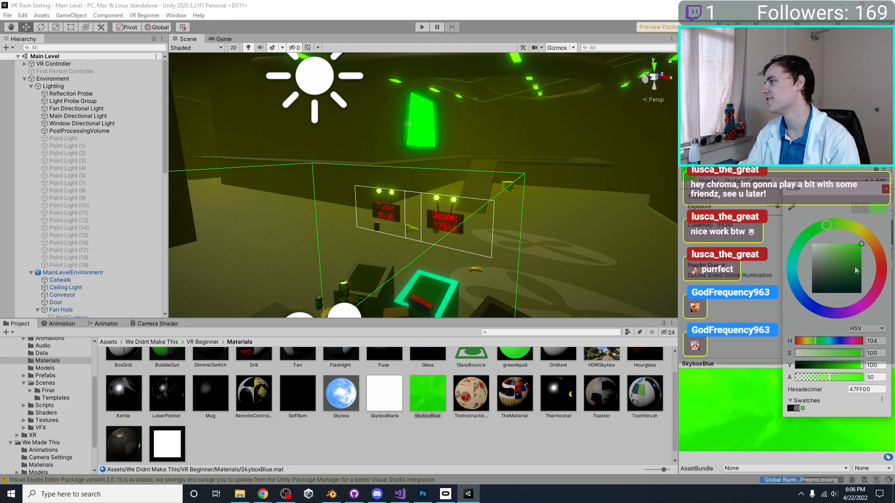
{"action": "left_click_drag", "start_coordinate": [857, 269], "coordinate": [866, 261]}
{"action": "middle_click_drag", "start_coordinate": [460, 126], "coordinate": [476, 198]}
{"action": "left_click", "coordinate": [874, 199]}
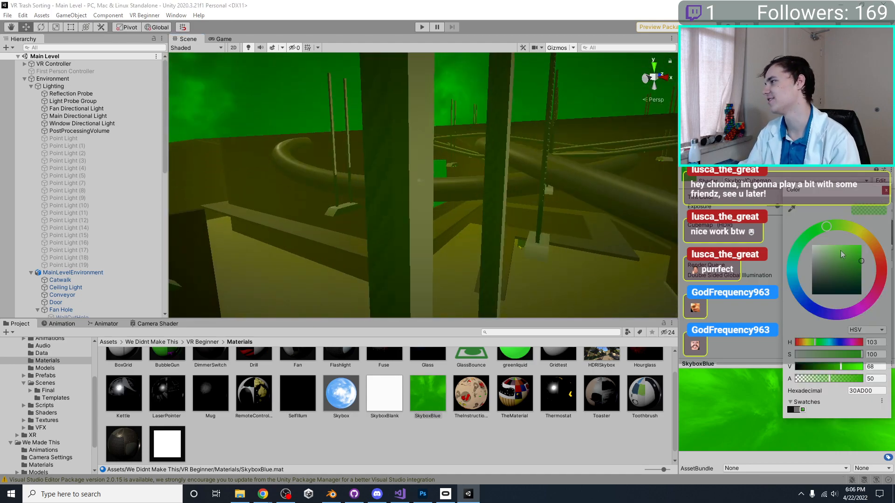
{"action": "left_click", "coordinate": [815, 304]}
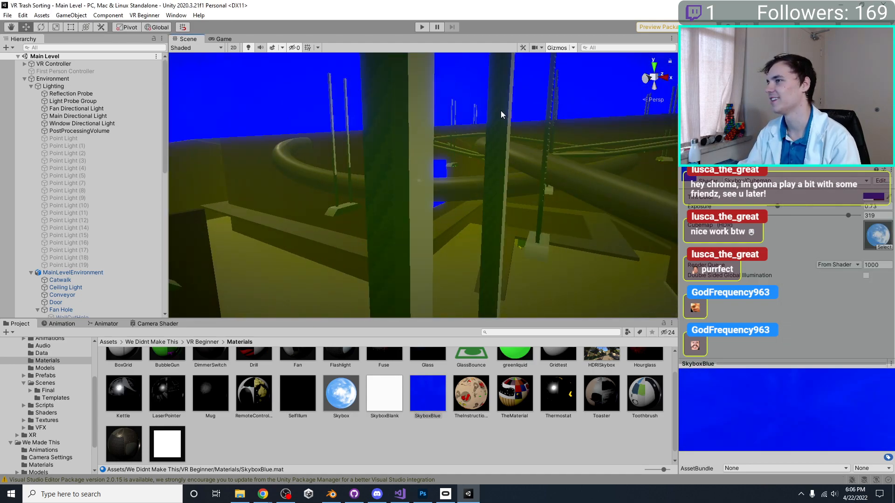
{"action": "middle_click_drag", "start_coordinate": [413, 182], "coordinate": [405, 154]}
{"action": "key", "text": "ctrl+z"}
{"action": "key", "text": "ctrl+z"}
Test SkyboxBlue exposures of 1, 0.5, 0.6, 0.7 and 0.9, and keep 0.8 after checking the scene and game views.
{"action": "left_click", "coordinate": [890, 207]}
{"action": "type", "text": "1"}
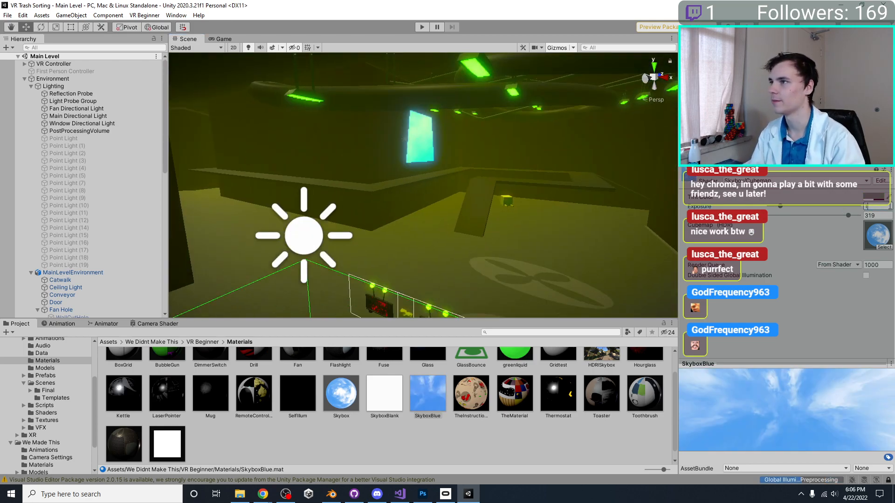
{"action": "key", "text": "BackSpace"}
{"action": "type", "text": ".5"}
{"action": "key", "text": "BackSpace"}
{"action": "type", "text": "6"}
{"action": "key", "text": "BackSpace"}
{"action": "type", "text": "7"}
{"action": "key", "text": "BackSpace"}
{"action": "type", "text": "8"}
{"action": "key", "text": "BackSpace"}
{"action": "type", "text": "9"}
{"action": "key", "text": "BackSpace"}
{"action": "type", "text": "8"}
{"action": "key", "text": "BackSpace"}
{"action": "type", "text": "9"}
{"action": "right_click_drag", "start_coordinate": [364, 134], "coordinate": [349, 221]}
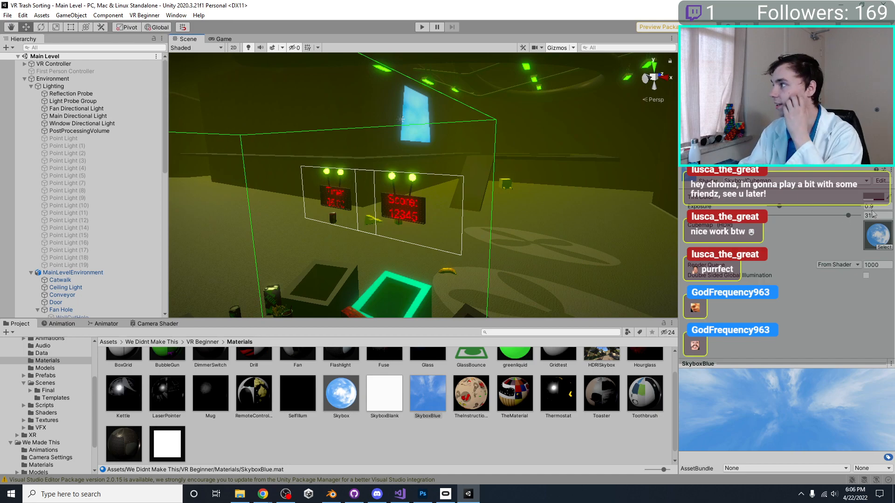
{"action": "type", "text": "8"}
{"action": "middle_click_drag", "start_coordinate": [240, 121], "coordinate": [295, 183]}
{"action": "left_click", "coordinate": [223, 37]}
{"action": "left_click", "coordinate": [189, 39]}
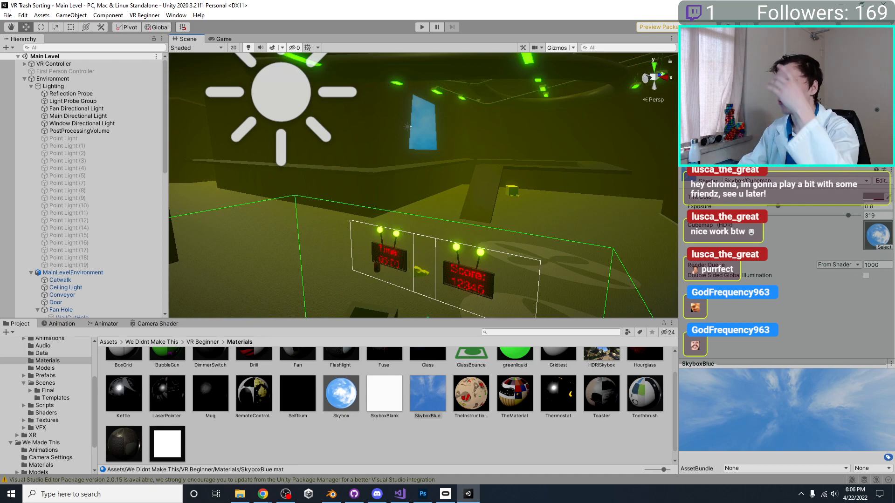
Assign the EscapeRoom LightingData asset as the scene's baked lighting data and return to the scene lighting settings.
{"action": "left_click", "coordinate": [732, 170]}
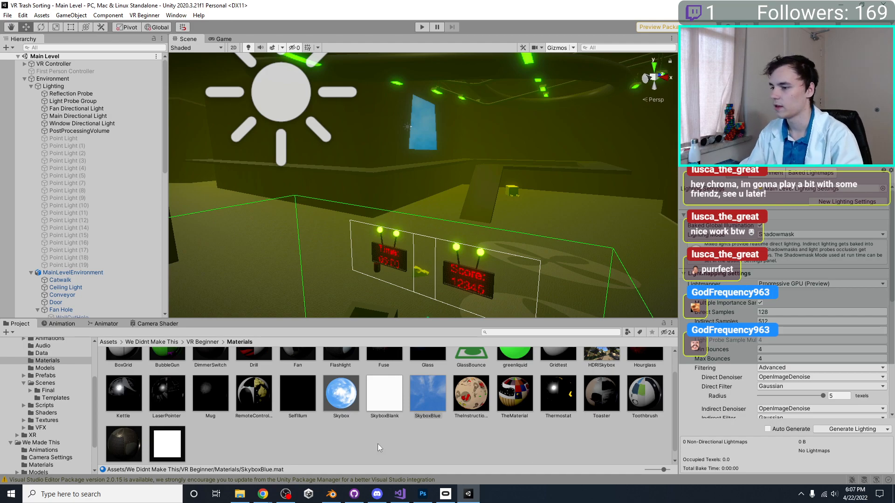
{"action": "scroll", "coordinate": [442, 184], "scroll_direction": "up", "scroll_amount": 10}
{"action": "scroll", "coordinate": [442, 184], "scroll_direction": "down", "scroll_amount": 10}
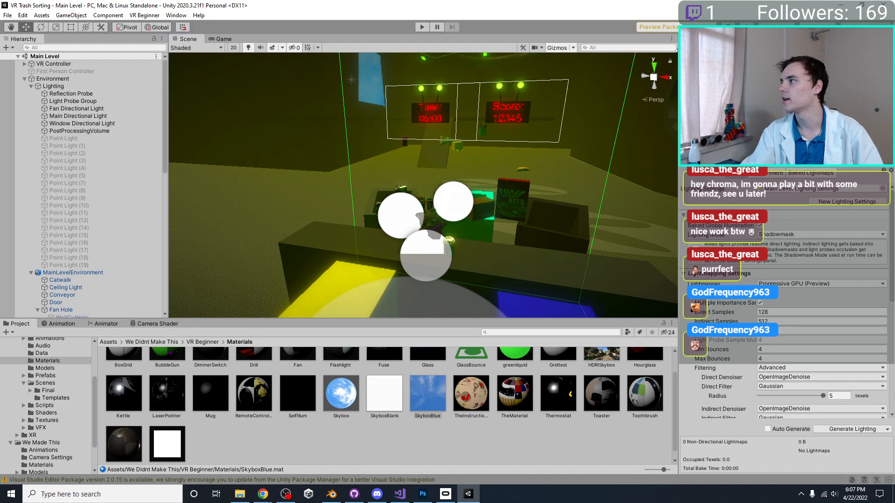
{"action": "left_click", "coordinate": [796, 173]}
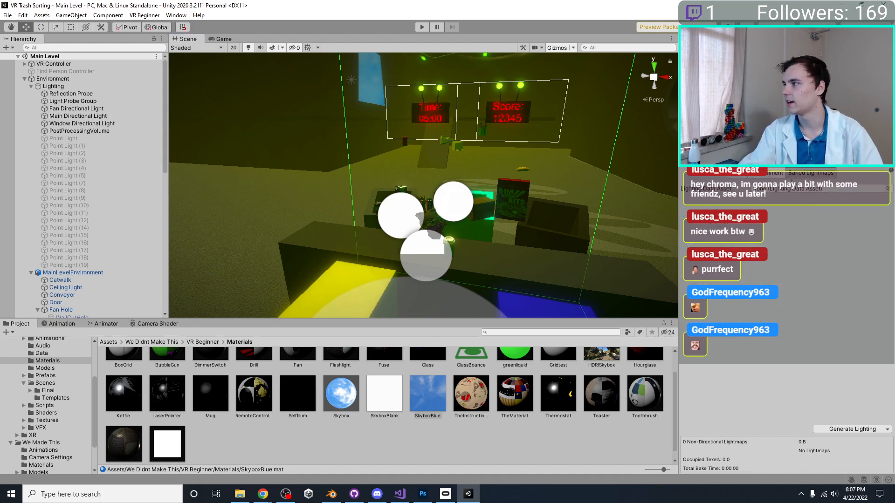
{"action": "left_click", "coordinate": [889, 189]}
{"action": "left_click", "coordinate": [619, 232]}
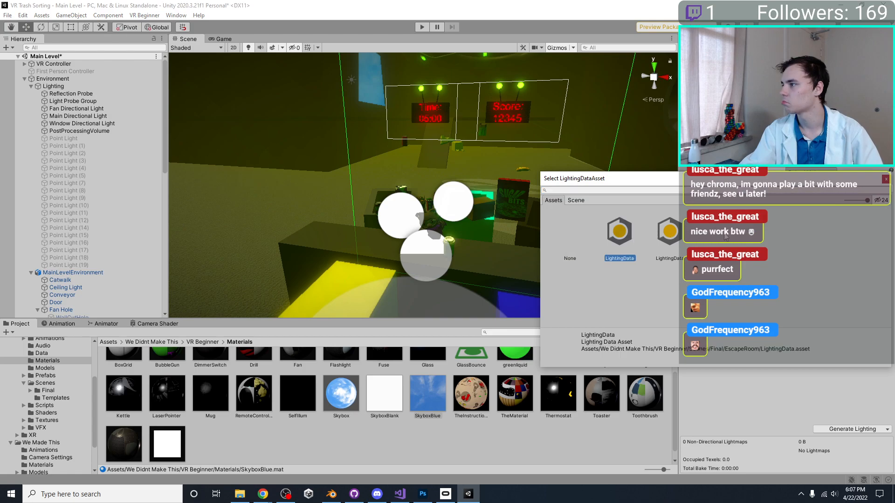
{"action": "left_click", "coordinate": [886, 180]}
{"action": "left_click", "coordinate": [738, 176]}
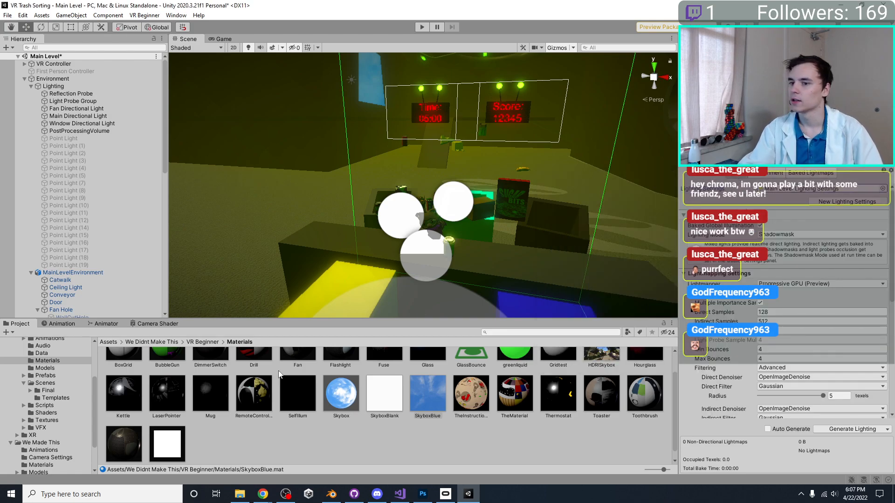
Open the Main Level folder under We Made This/Scenes in the project files and save the scene.
{"action": "scroll", "coordinate": [43, 412], "scroll_direction": "down", "scroll_amount": 4}
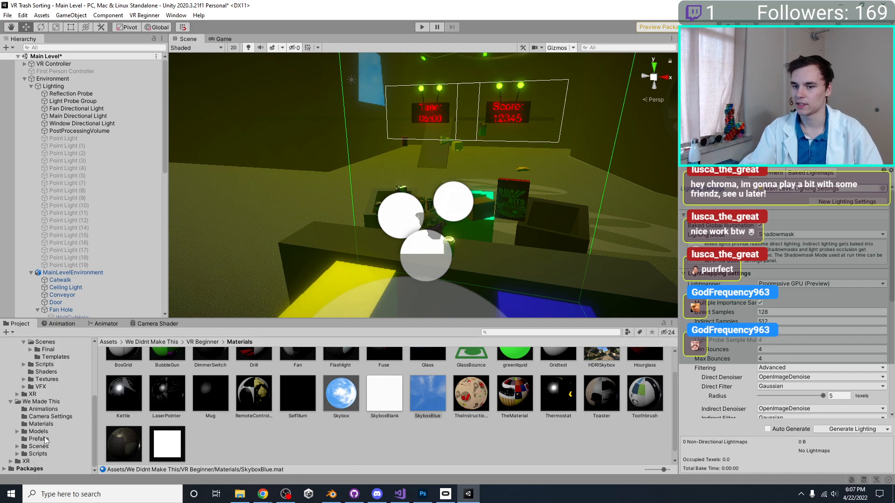
{"action": "left_click", "coordinate": [38, 439]}
{"action": "left_click", "coordinate": [41, 432]}
{"action": "left_click", "coordinate": [43, 447]}
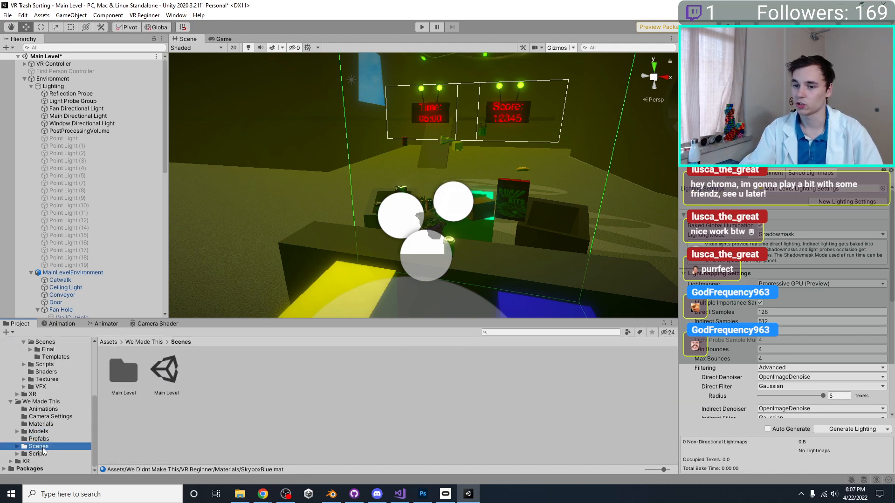
{"action": "double_click", "coordinate": [123, 373]}
{"action": "left_click", "coordinate": [253, 422]}
{"action": "key", "text": "ctrl+s"}
Set the baked lighting data asset to None and review the scene's lightmapping settings.
{"action": "left_click", "coordinate": [812, 173]}
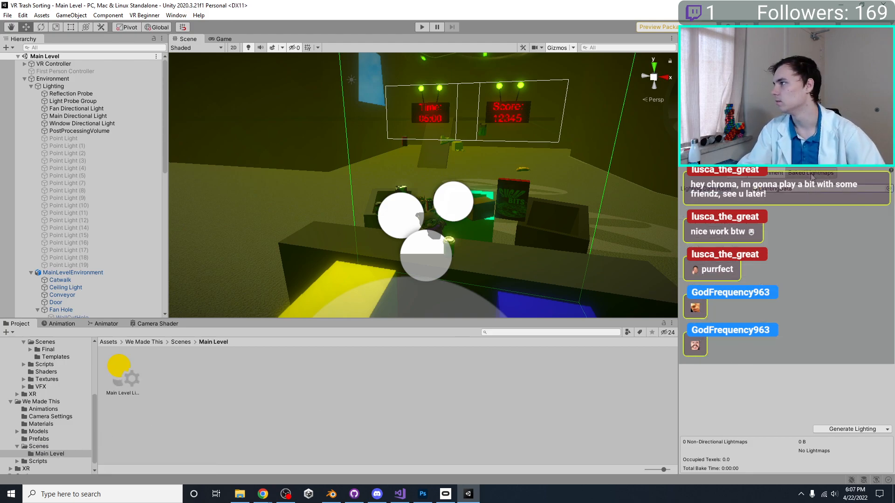
{"action": "left_click", "coordinate": [889, 189]}
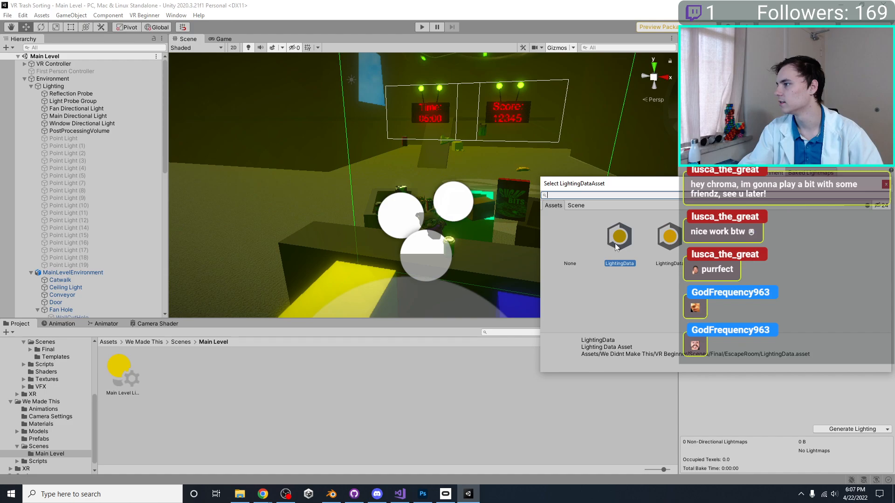
{"action": "left_click", "coordinate": [591, 243]}
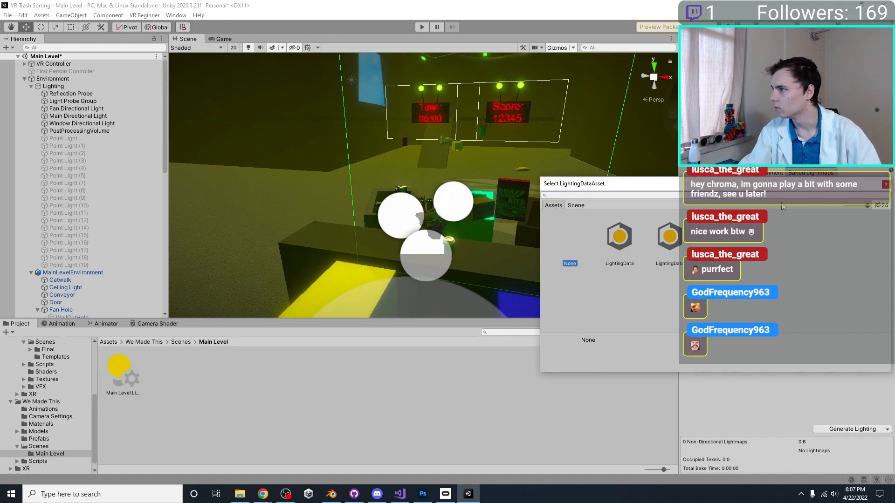
{"action": "left_click", "coordinate": [885, 184]}
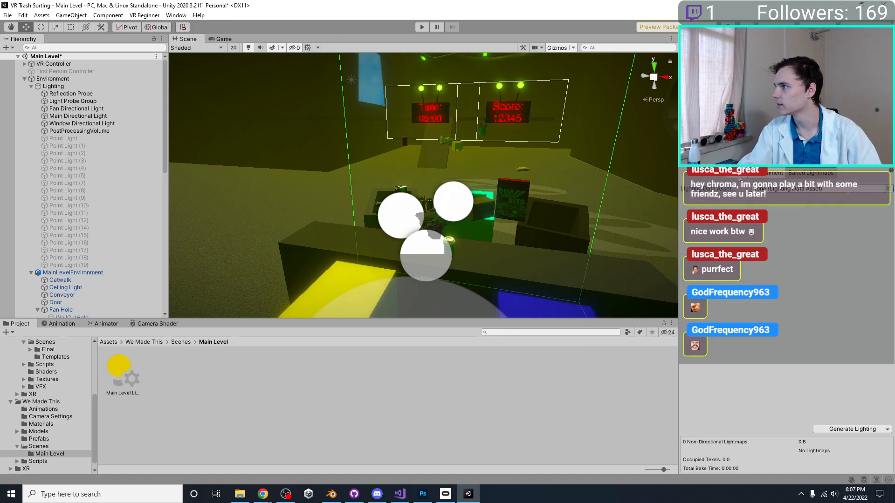
{"action": "left_click", "coordinate": [739, 176]}
{"action": "scroll", "coordinate": [779, 287], "scroll_direction": "down", "scroll_amount": 4}
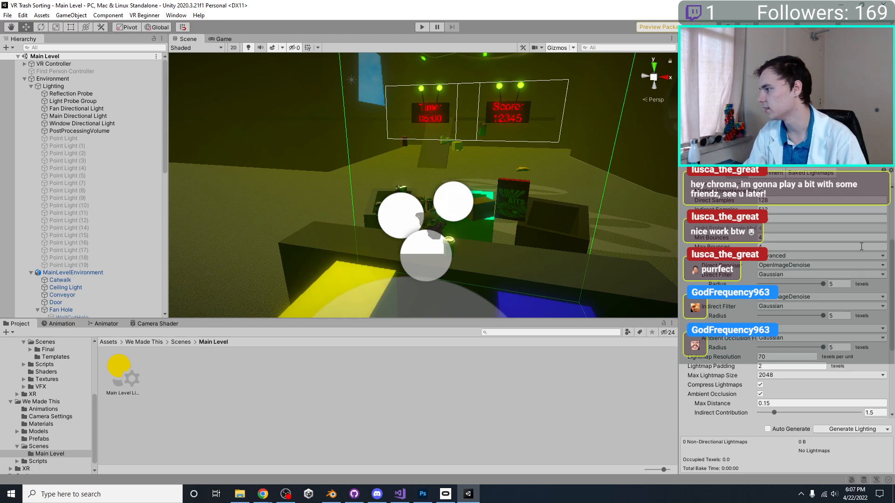
{"action": "scroll", "coordinate": [849, 280], "scroll_direction": "up", "scroll_amount": 5}
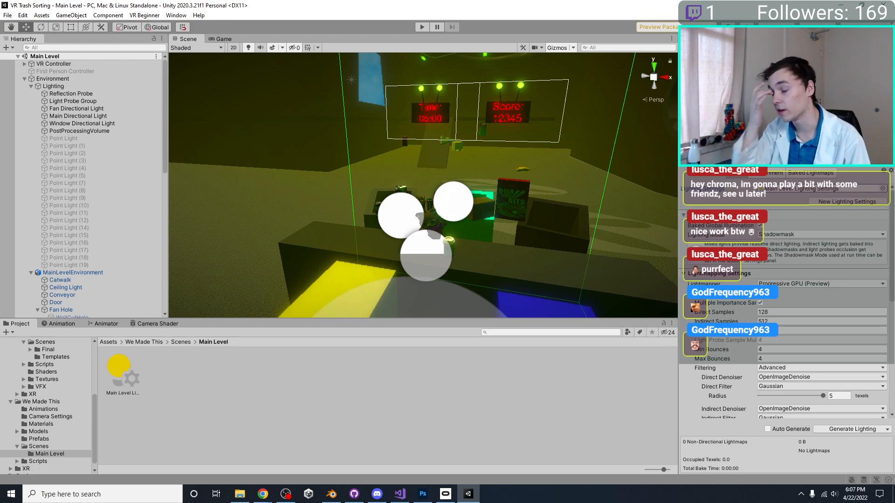
Enable all the point lights in the Lighting group together, inspect the room, and disable them again.
{"action": "left_click", "coordinate": [92, 266]}
{"action": "left_click", "coordinate": [80, 139], "text": "shift"}
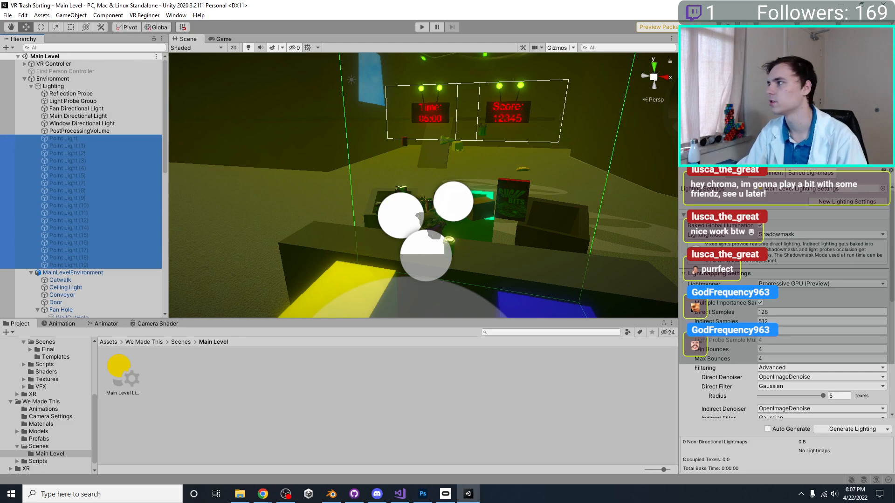
{"action": "middle_click", "coordinate": [421, 202]}
{"action": "key", "text": "f"}
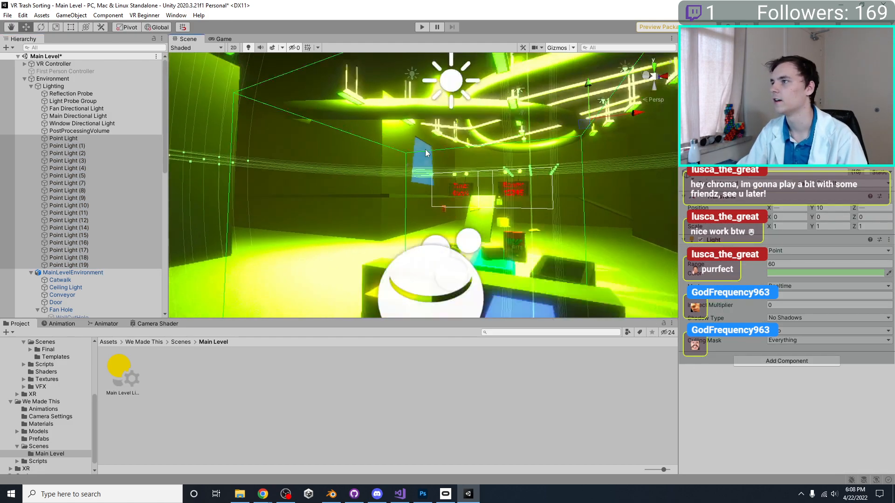
{"action": "middle_click_drag", "start_coordinate": [421, 202], "coordinate": [391, 215]}
{"action": "left_click", "coordinate": [700, 173]}
{"action": "right_click_drag", "start_coordinate": [499, 185], "coordinate": [511, 120]}
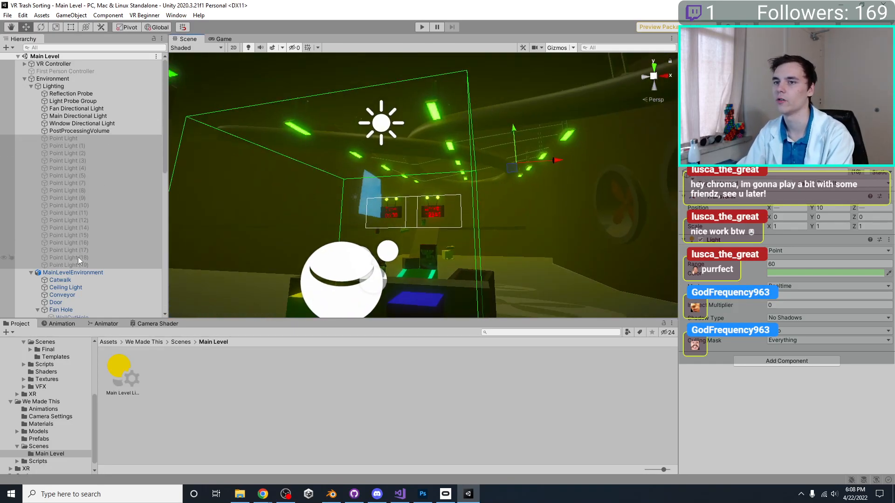
Collapse the Lighting and MainLevelEnvironment groups in the scene hierarchy.
{"action": "left_click", "coordinate": [33, 85]}
{"action": "left_click", "coordinate": [32, 86]}
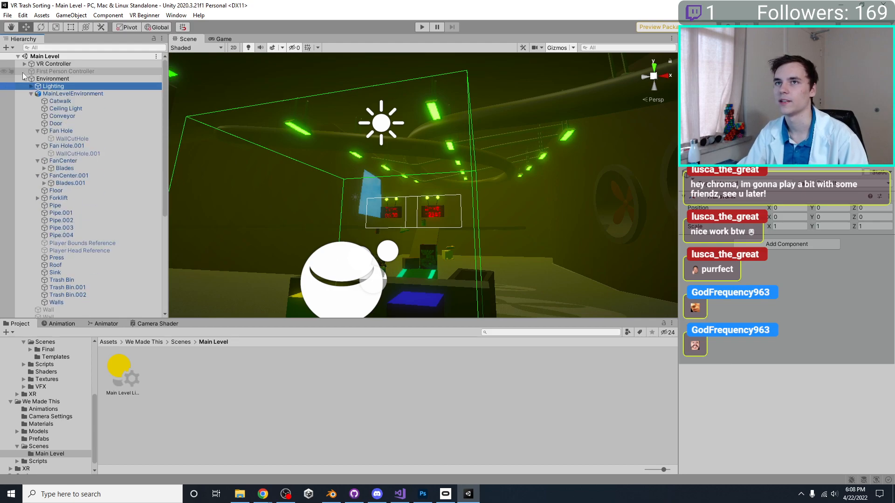
{"action": "left_click", "coordinate": [31, 94]}
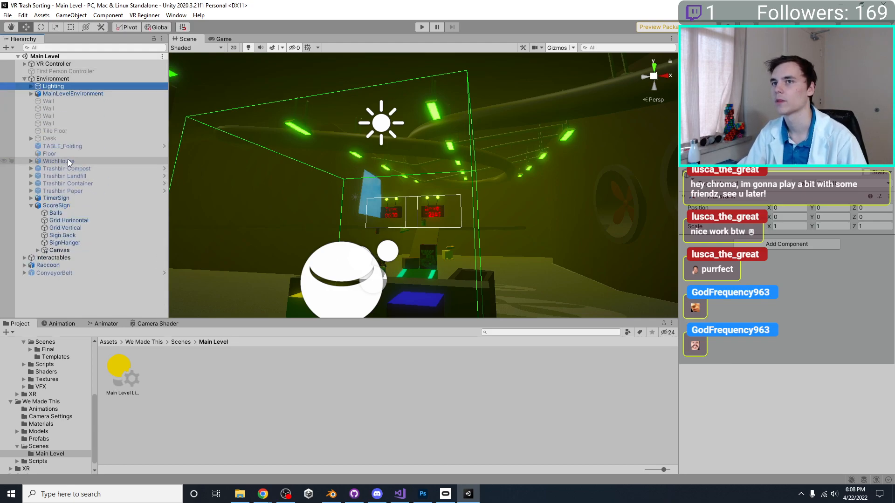